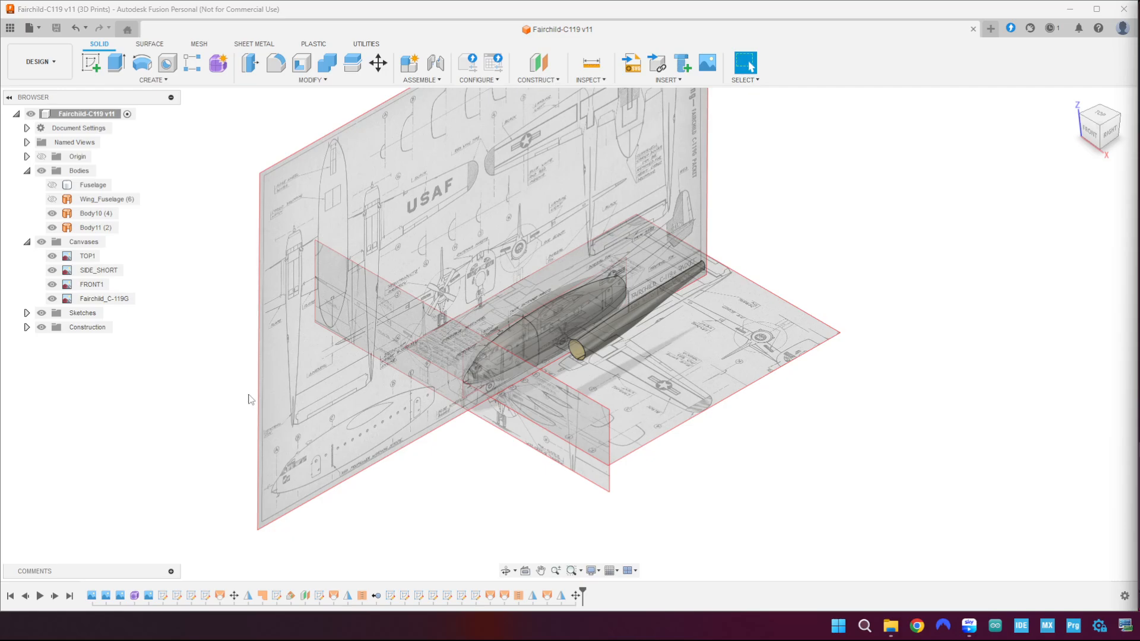
- Examine the Fairchild C-119G blueprint from the right side, covering the wing root airfoil, front view and wing plan views
{"action": "left_click", "coordinate": [1111, 136]}
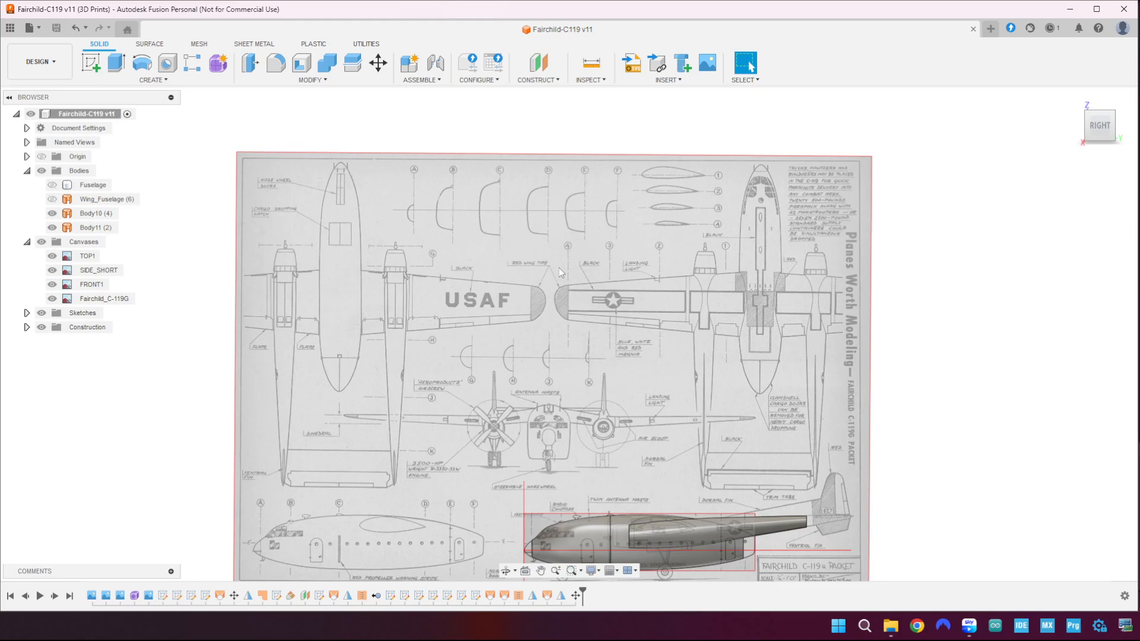
{"action": "middle_click_drag", "start_coordinate": [649, 355], "coordinate": [647, 249]}
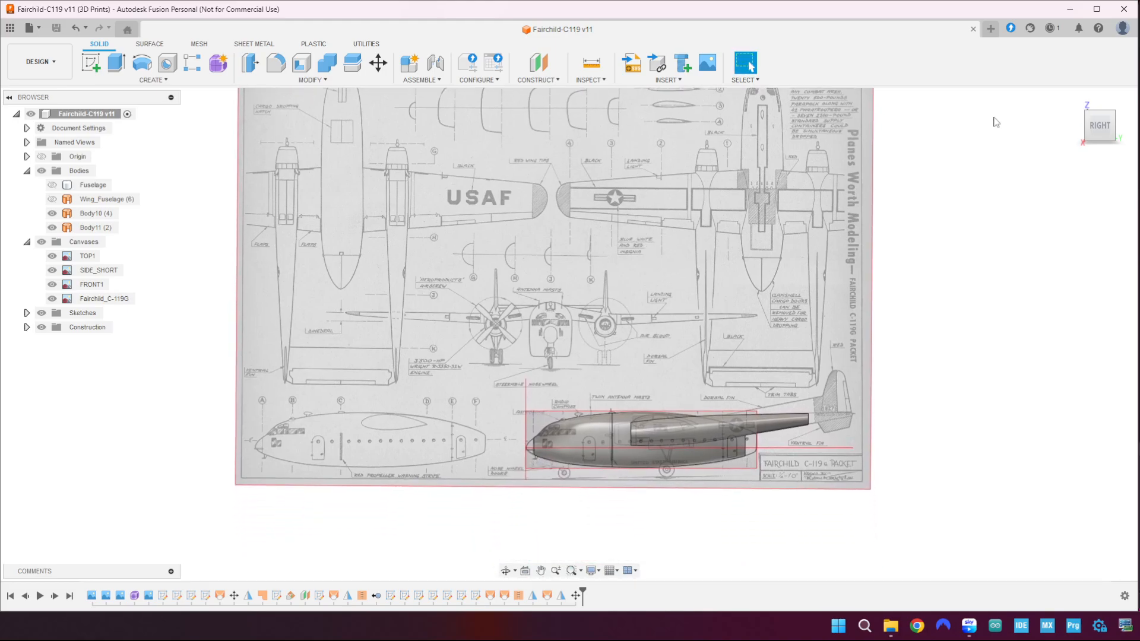
{"action": "left_click", "coordinate": [648, 465]}
{"action": "scroll", "coordinate": [437, 412], "scroll_direction": "up", "scroll_amount": 3}
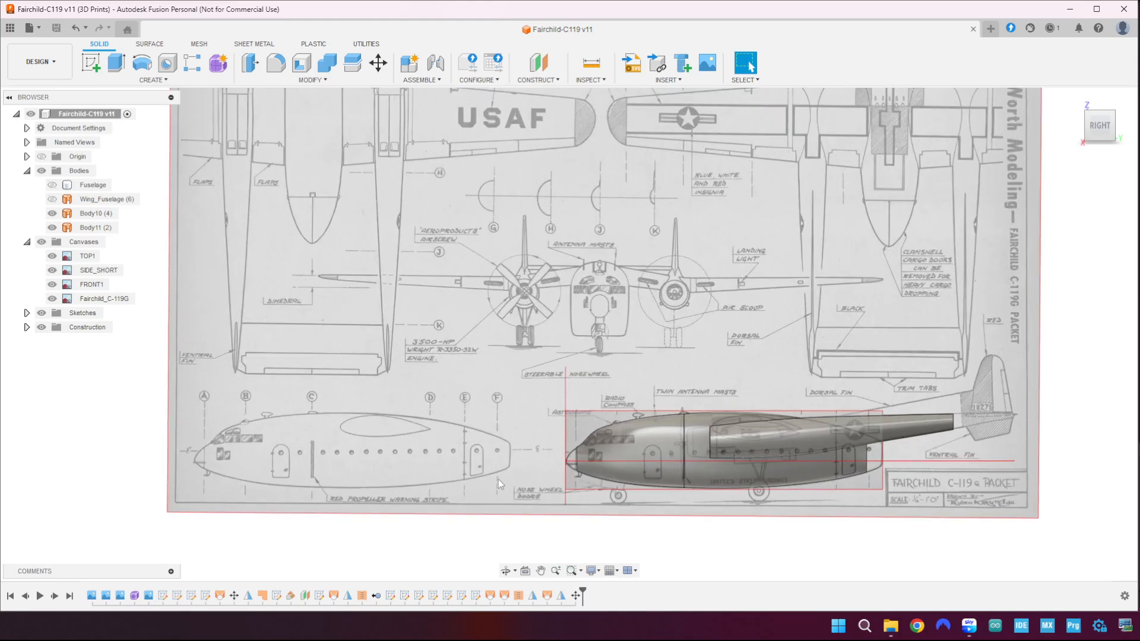
{"action": "scroll", "coordinate": [404, 439], "scroll_direction": "up", "scroll_amount": 2}
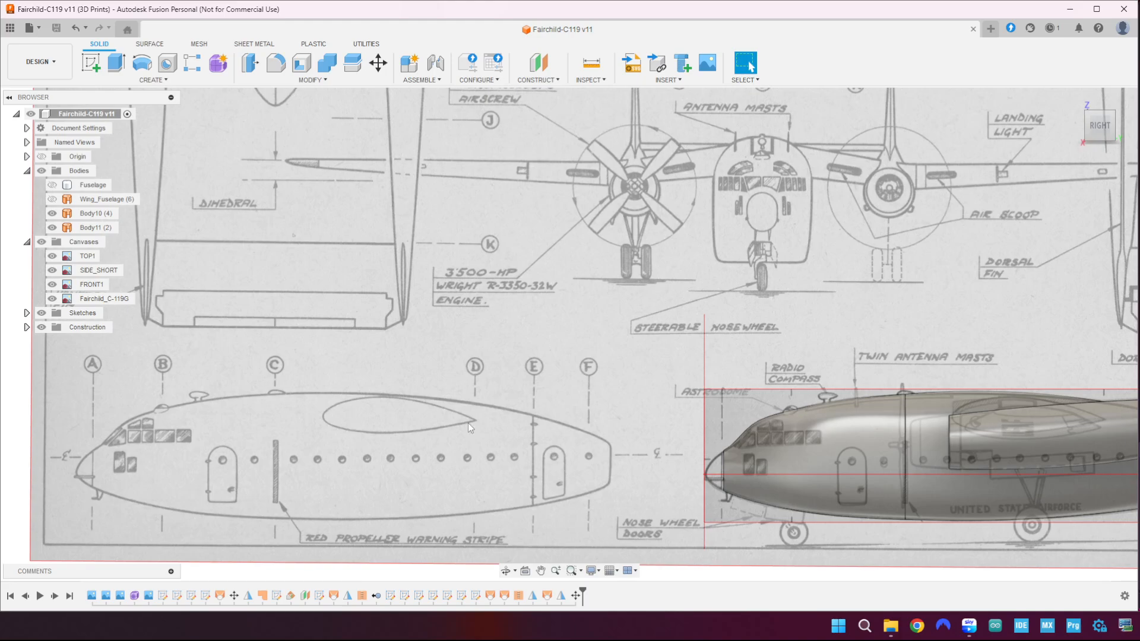
{"action": "scroll", "coordinate": [582, 395], "scroll_direction": "down", "scroll_amount": 5}
{"action": "middle_click_drag", "start_coordinate": [716, 339], "coordinate": [510, 390]}
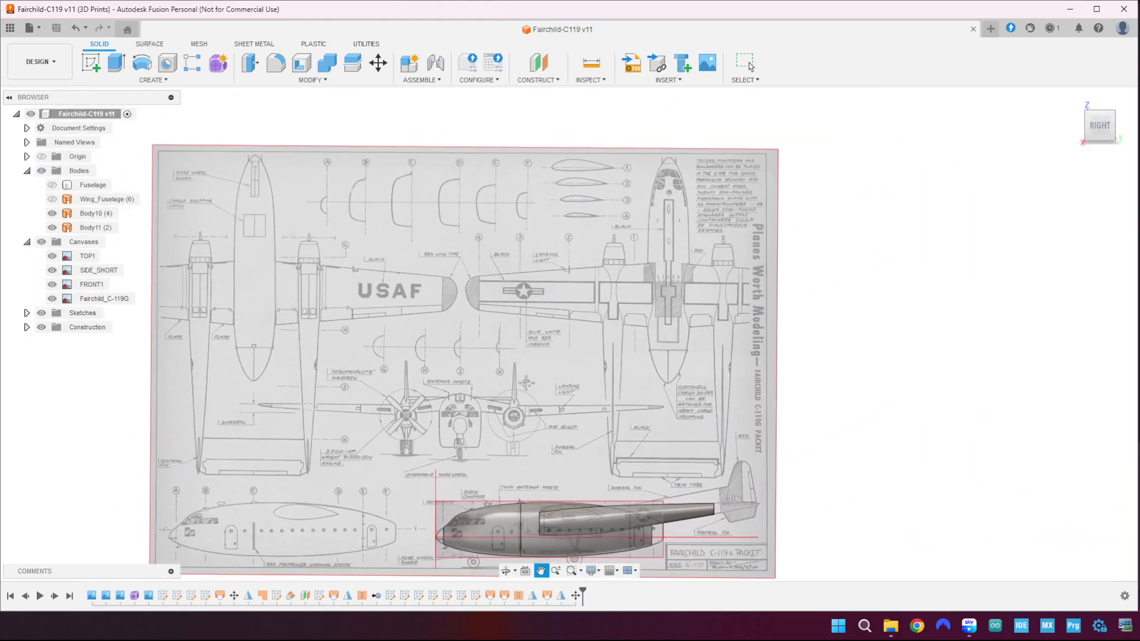
{"action": "scroll", "coordinate": [579, 315], "scroll_direction": "up", "scroll_amount": 2}
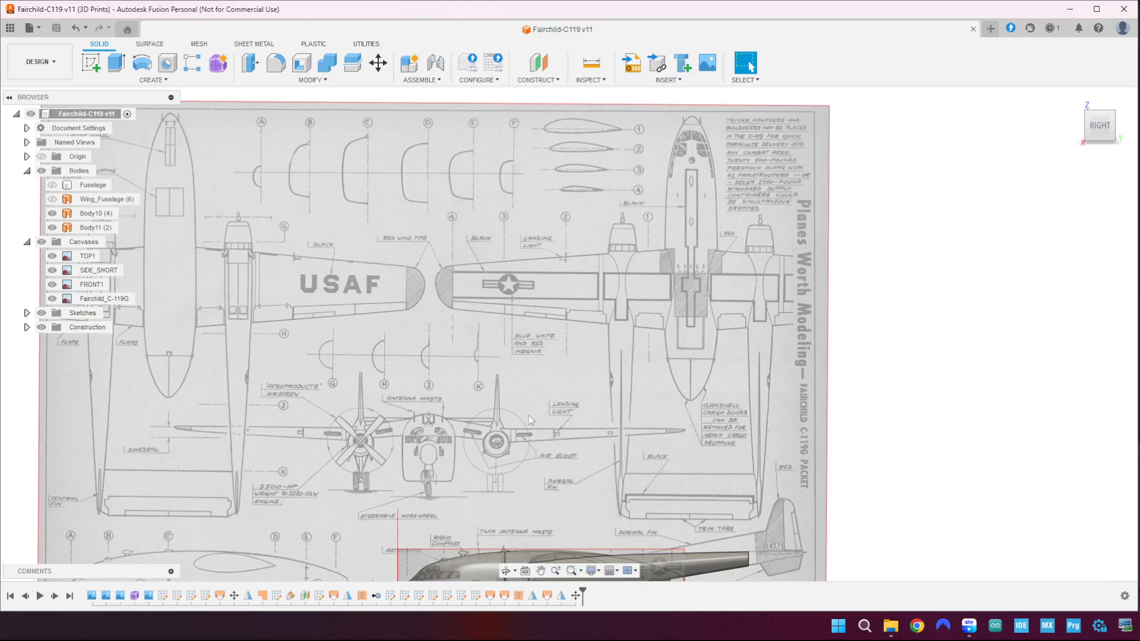
{"action": "scroll", "coordinate": [528, 415], "scroll_direction": "down", "scroll_amount": 2}
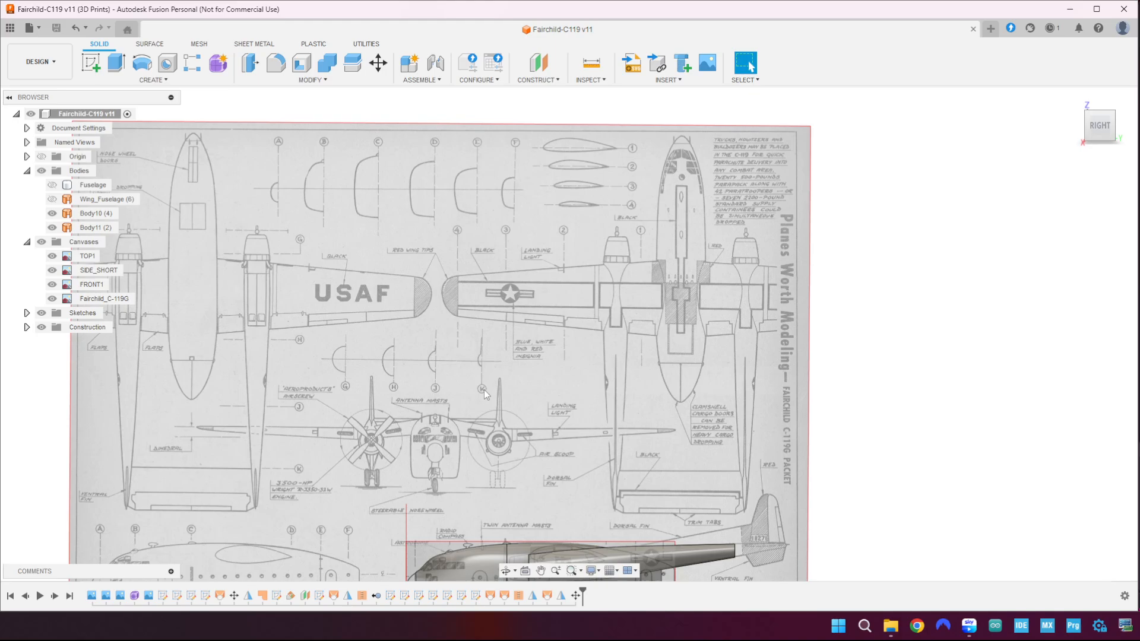
{"action": "middle_click_drag", "start_coordinate": [483, 383], "coordinate": [489, 365]}
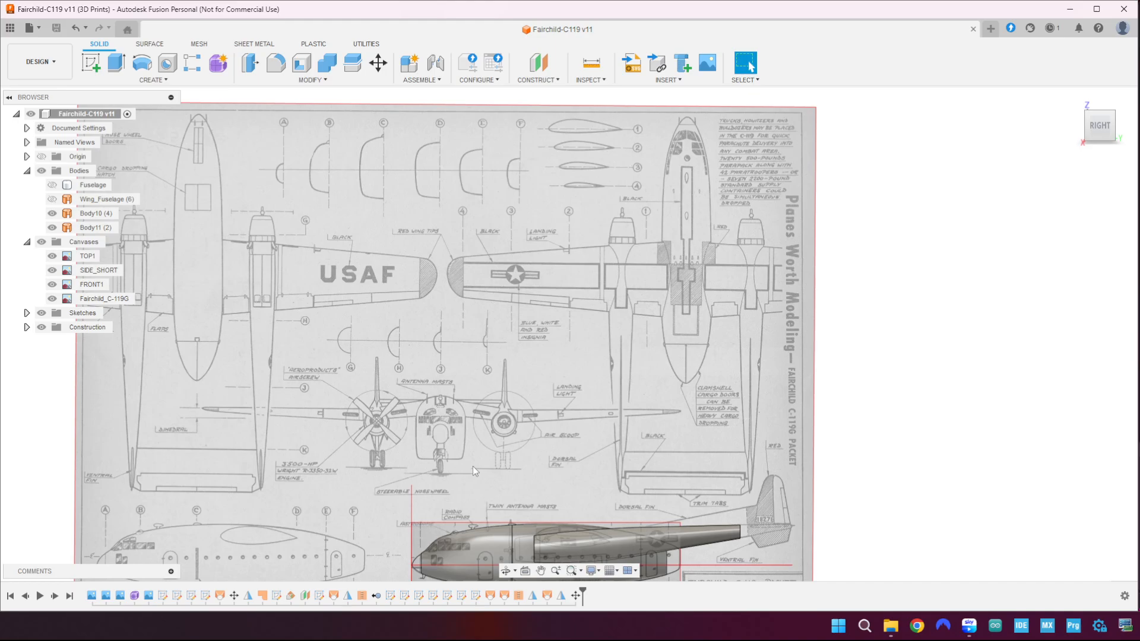
{"action": "scroll", "coordinate": [501, 460], "scroll_direction": "up", "scroll_amount": 2}
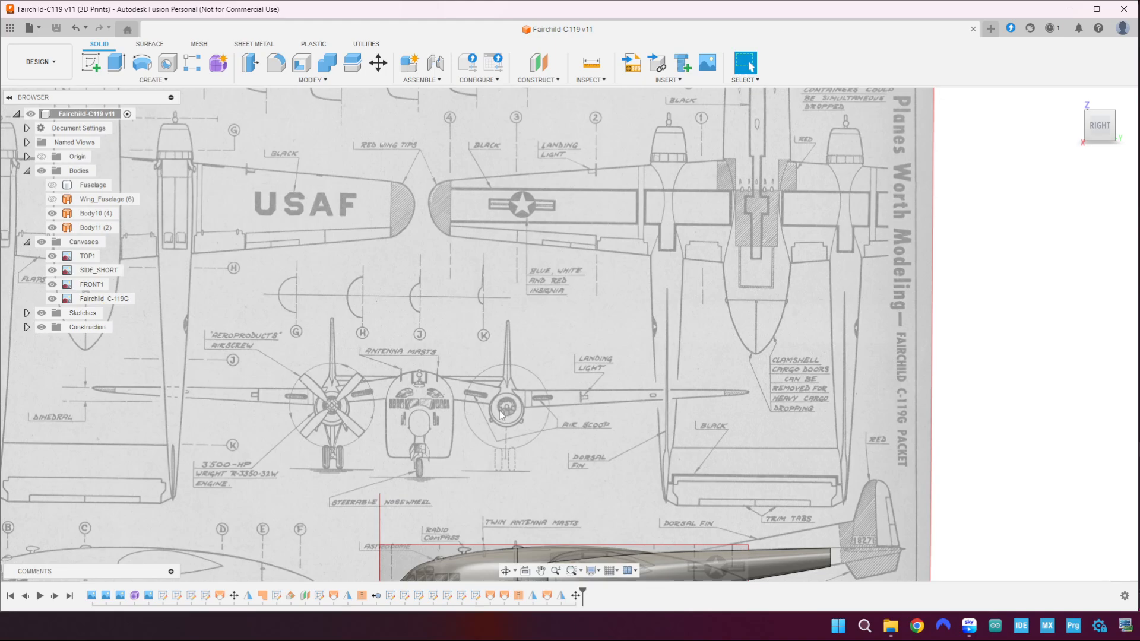
{"action": "scroll", "coordinate": [707, 368], "scroll_direction": "down", "scroll_amount": 4}
{"action": "scroll", "coordinate": [686, 343], "scroll_direction": "up", "scroll_amount": 5}
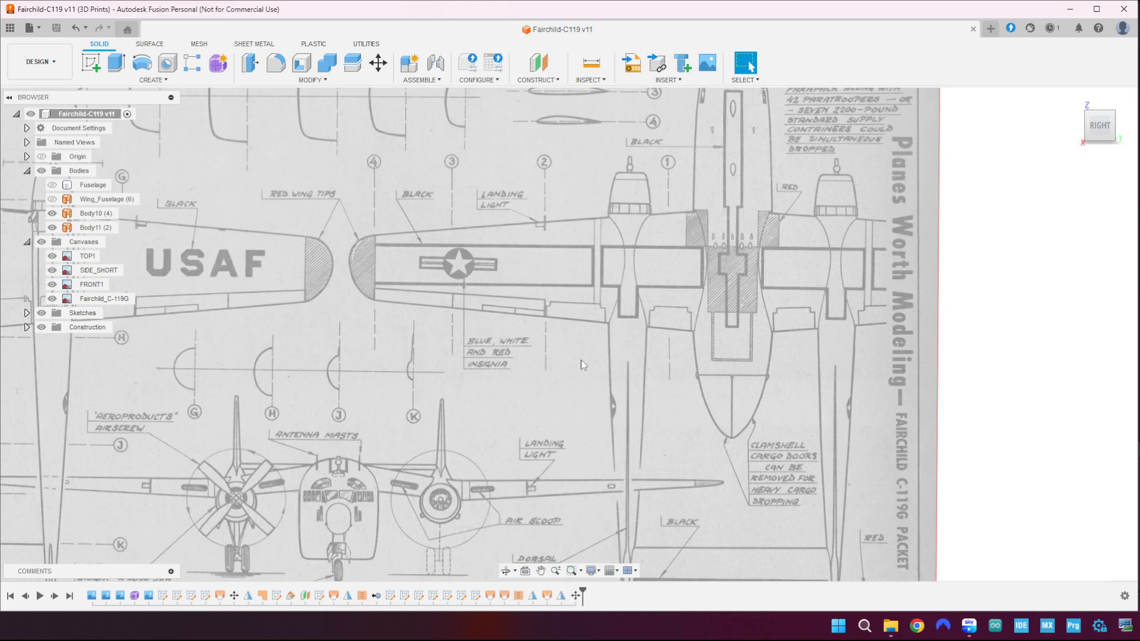
{"action": "scroll", "coordinate": [561, 347], "scroll_direction": "down", "scroll_amount": 5}
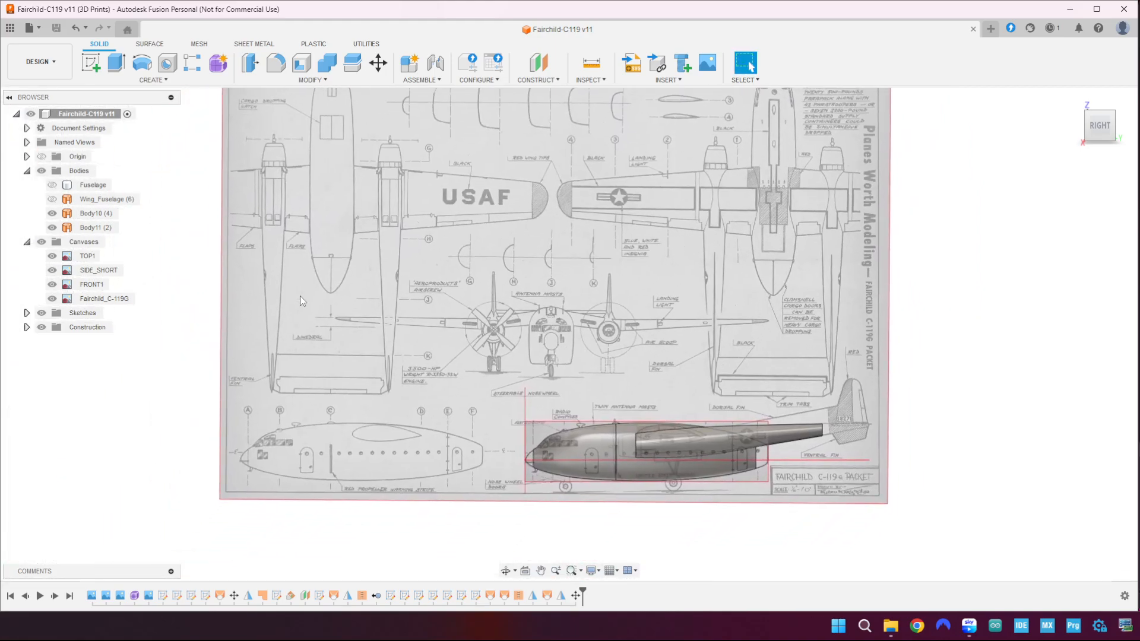
- Remove the hidden Wing_Fuselage and Fuselage bodies from the design
{"action": "left_click", "coordinate": [57, 216]}
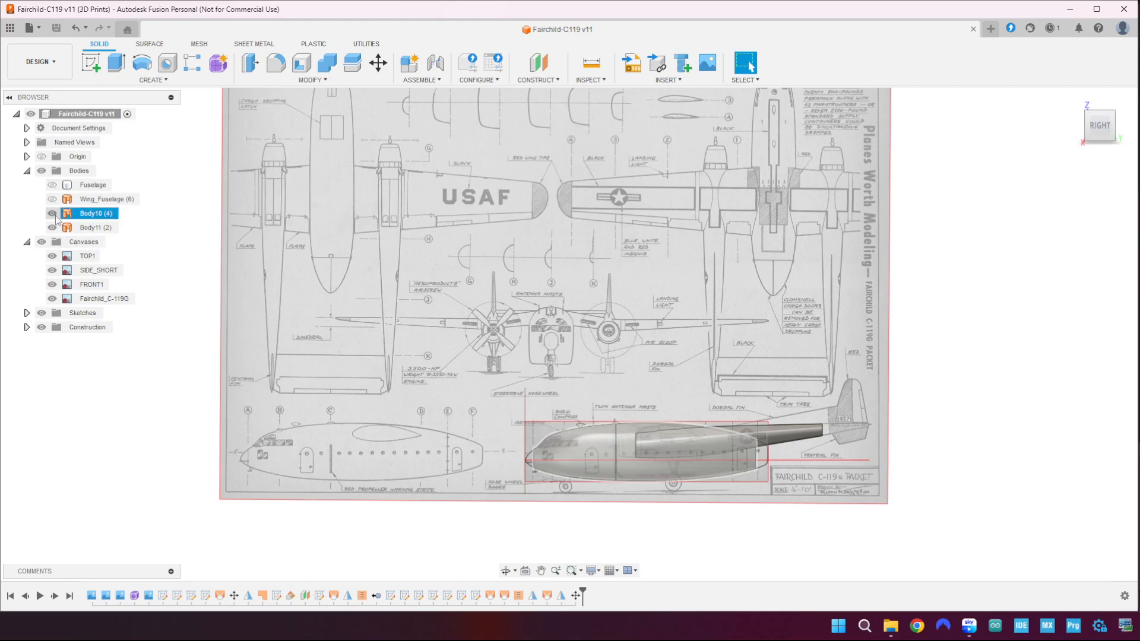
{"action": "left_click", "coordinate": [114, 201]}
{"action": "right_click", "coordinate": [115, 204]}
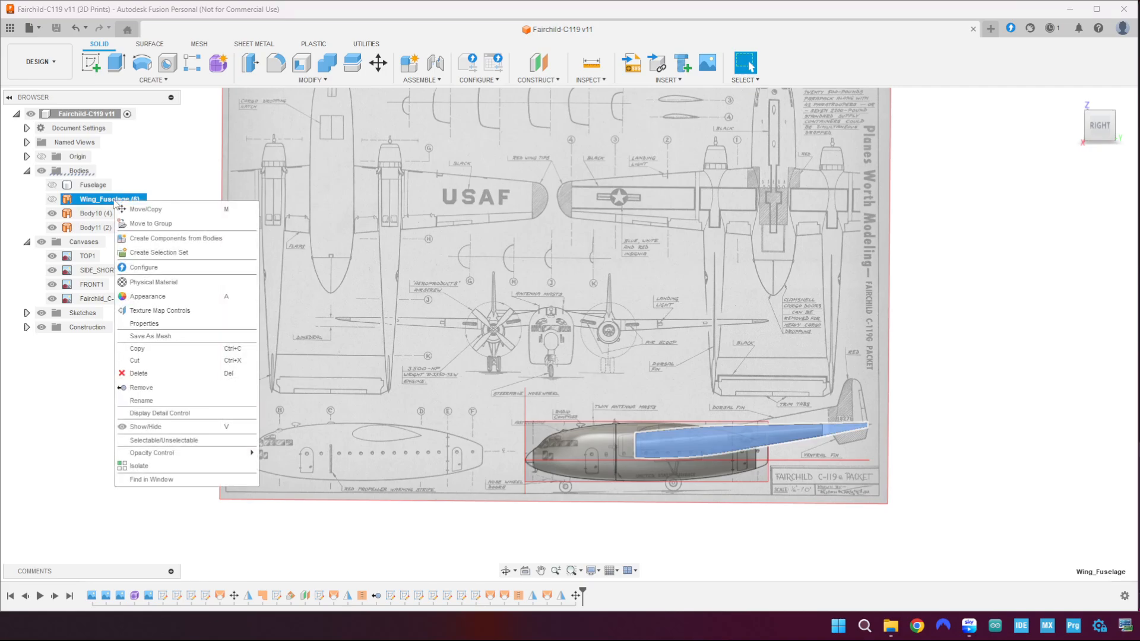
{"action": "left_click", "coordinate": [140, 388]}
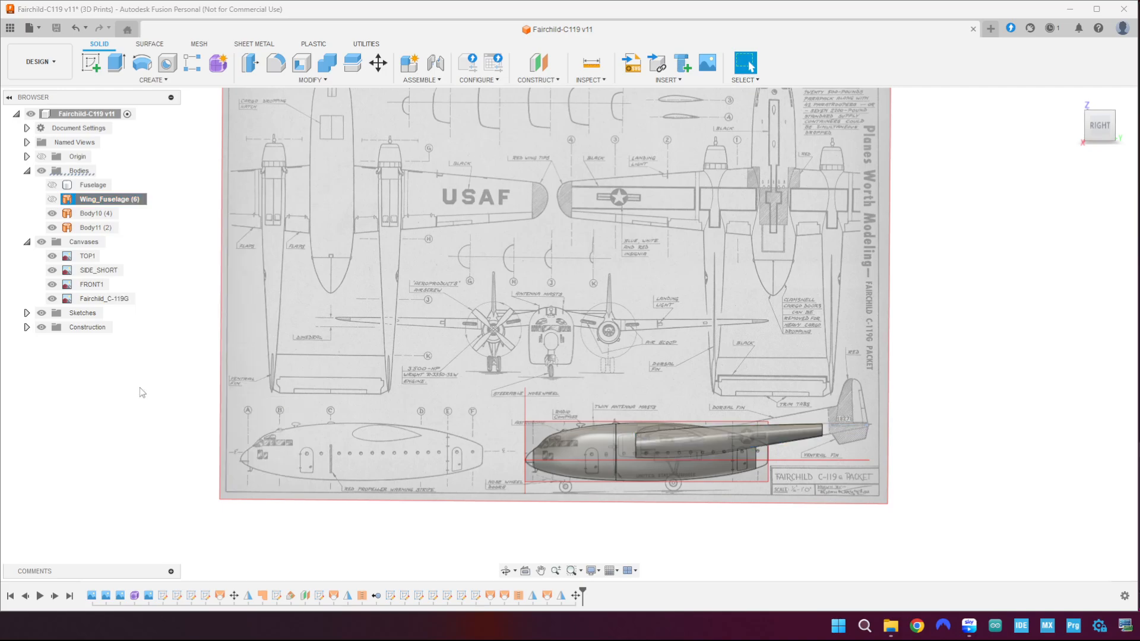
{"action": "left_click", "coordinate": [102, 185]}
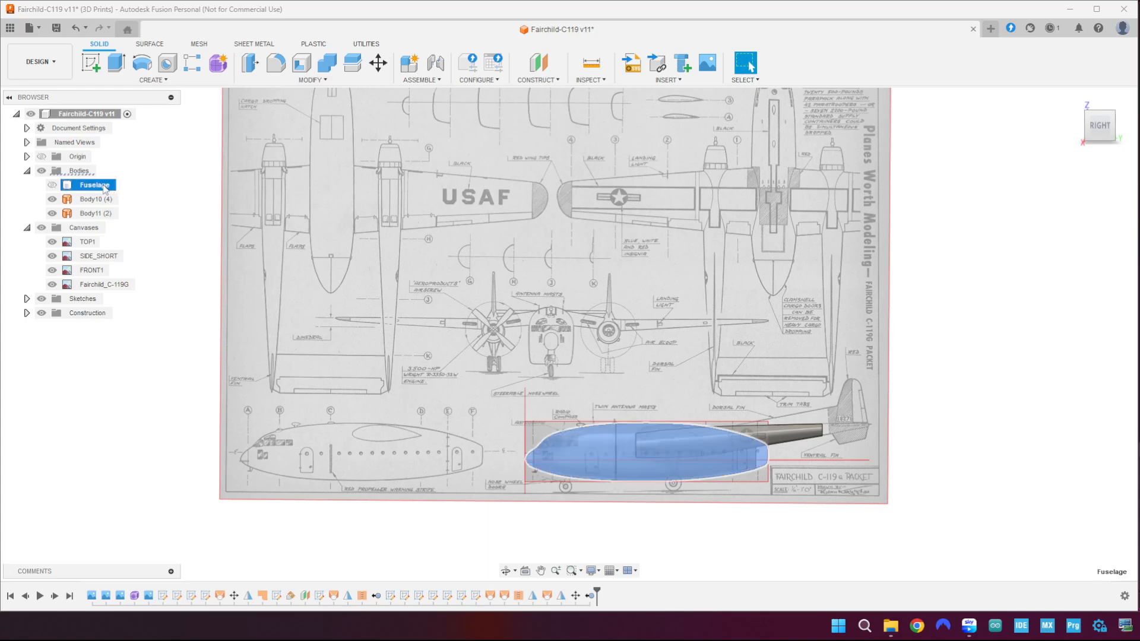
{"action": "right_click", "coordinate": [104, 186]}
{"action": "left_click", "coordinate": [136, 378]}
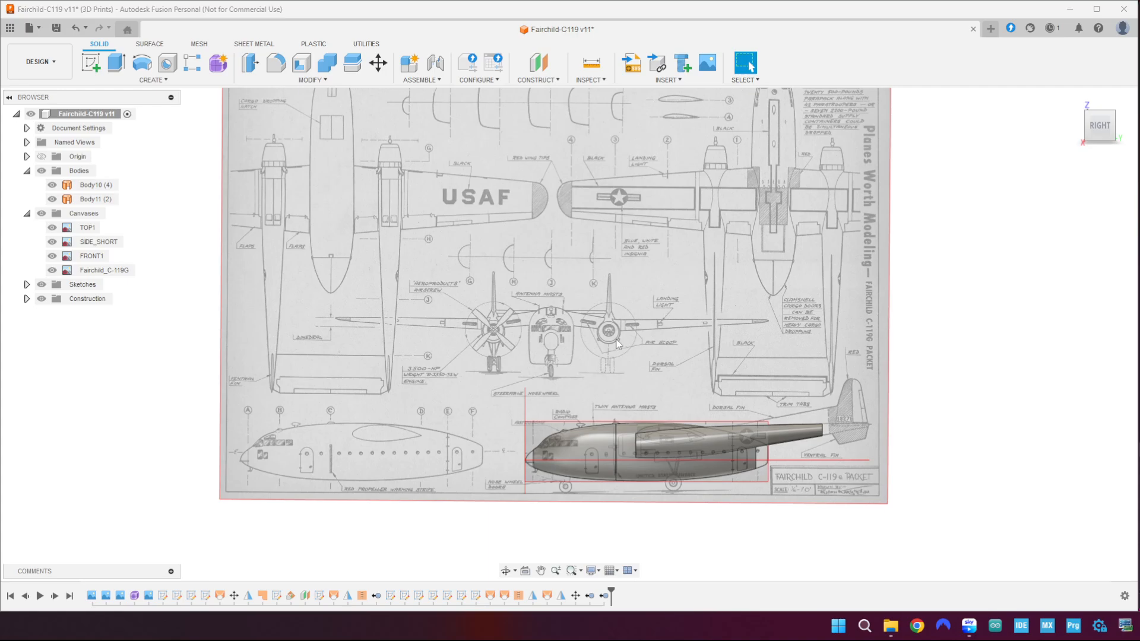
- Hide Body10, Body11 and the SIDE_SHORT canvas so that the full blueprint is unobstructed
{"action": "left_click", "coordinate": [613, 422]}
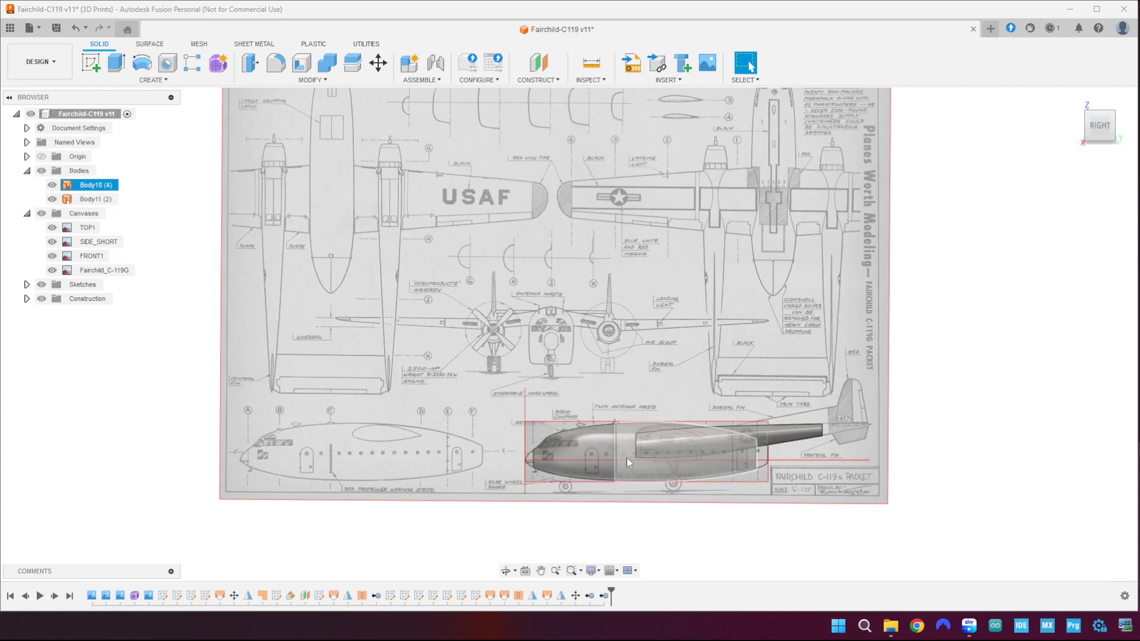
{"action": "scroll", "coordinate": [540, 466], "scroll_direction": "up", "scroll_amount": 5}
{"action": "scroll", "coordinate": [533, 461], "scroll_direction": "up", "scroll_amount": 2}
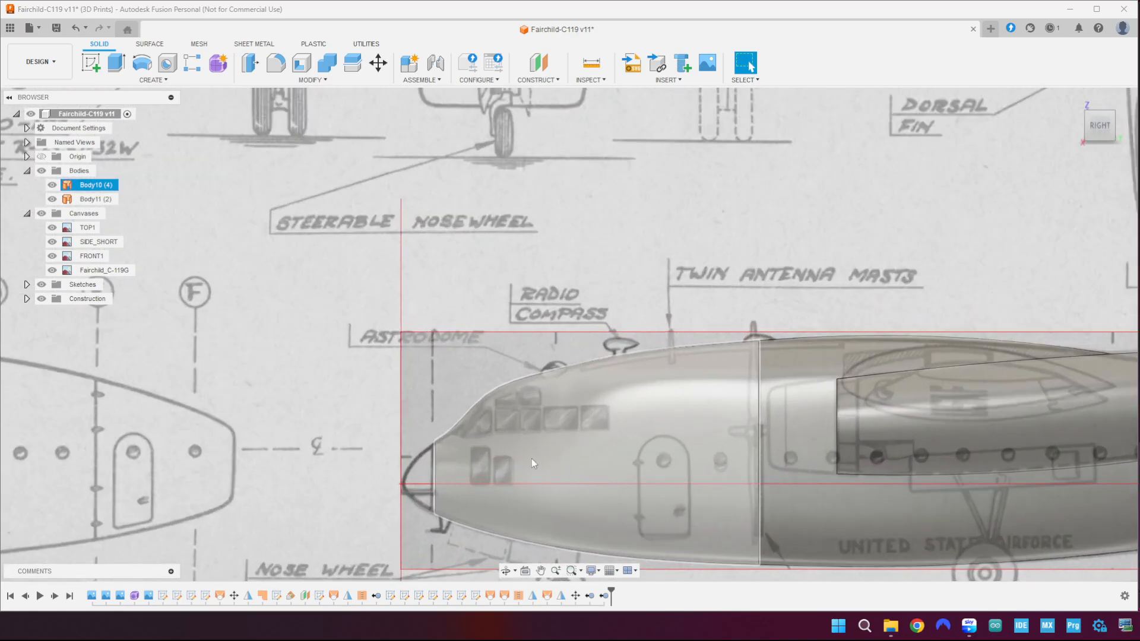
{"action": "scroll", "coordinate": [565, 461], "scroll_direction": "down", "scroll_amount": 6}
{"action": "scroll", "coordinate": [700, 465], "scroll_direction": "down", "scroll_amount": 3}
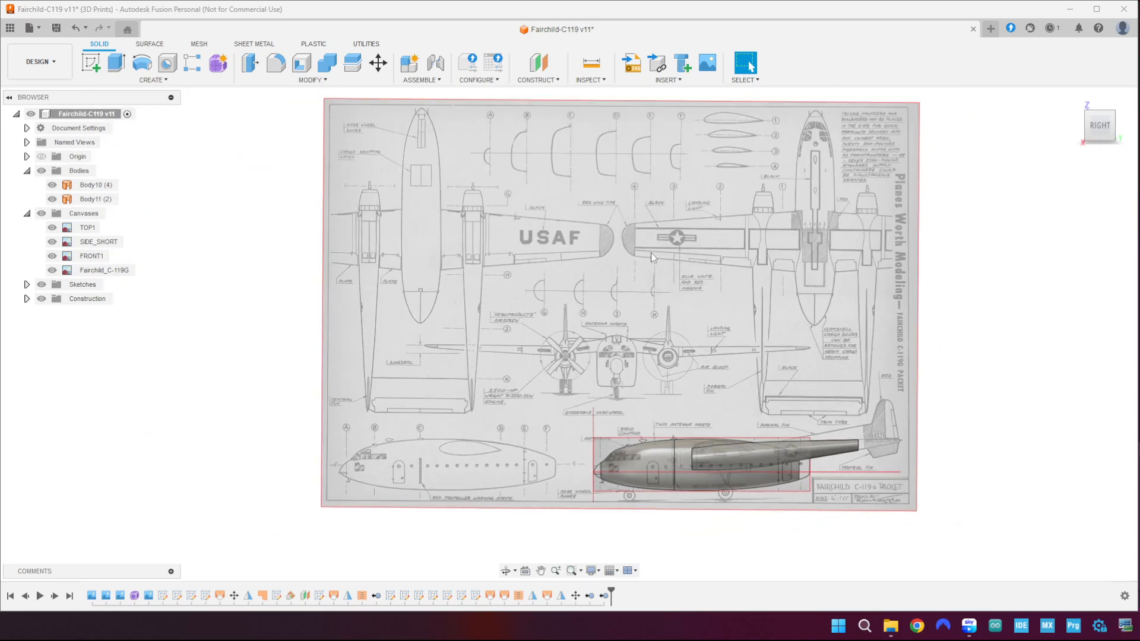
{"action": "left_click", "coordinate": [51, 185]}
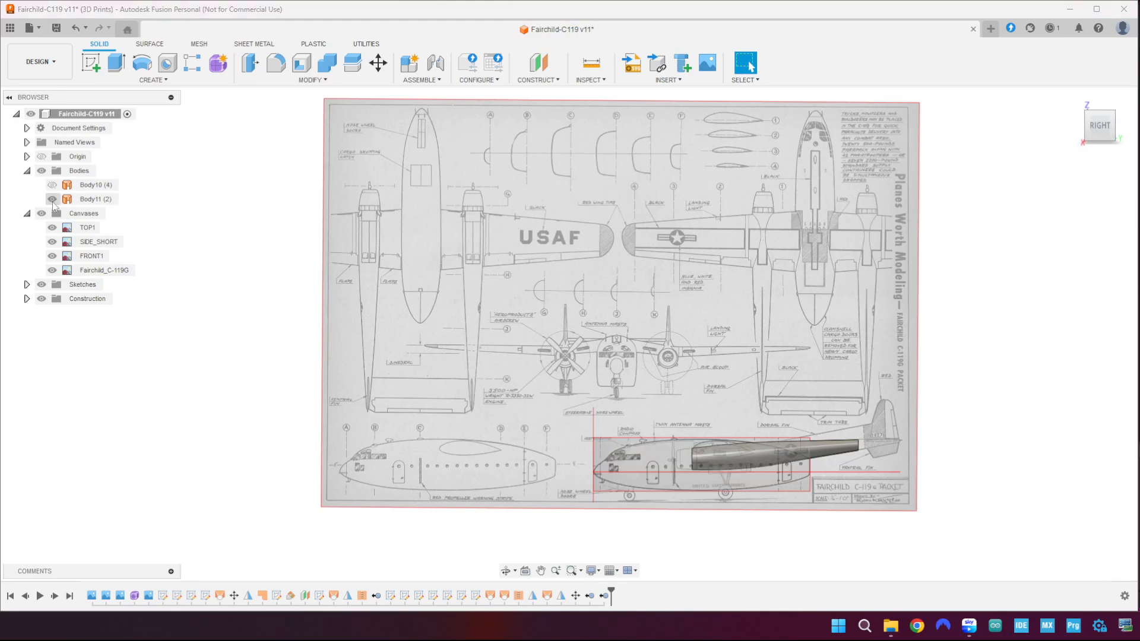
{"action": "left_click", "coordinate": [51, 199]}
{"action": "scroll", "coordinate": [574, 414], "scroll_direction": "up", "scroll_amount": 1}
{"action": "scroll", "coordinate": [575, 414], "scroll_direction": "down", "scroll_amount": 1}
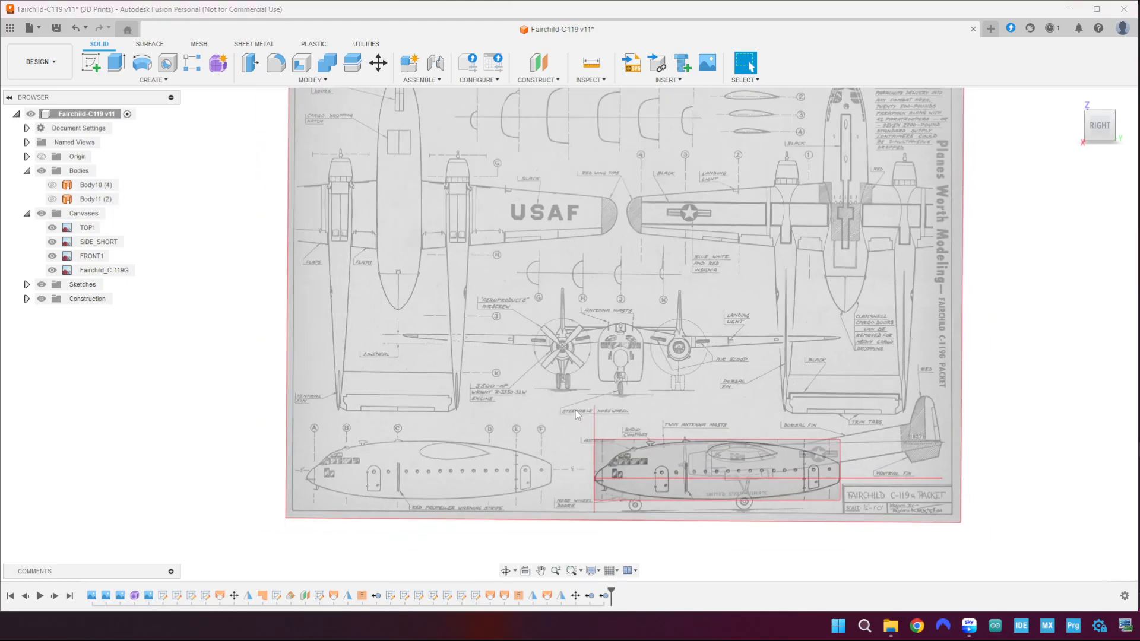
{"action": "left_click", "coordinate": [51, 242]}
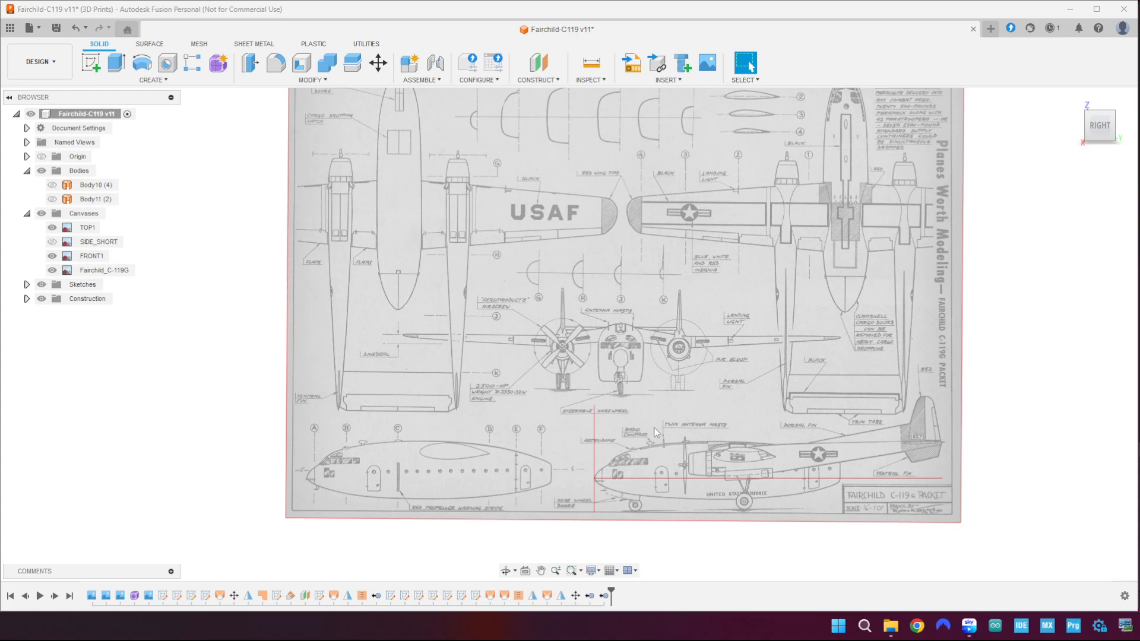
- Start a new sketch on the vertical side plane, ready for tracing the airfoil on the blueprint's sectioned fuselage view
{"action": "scroll", "coordinate": [637, 327], "scroll_direction": "up", "scroll_amount": 5}
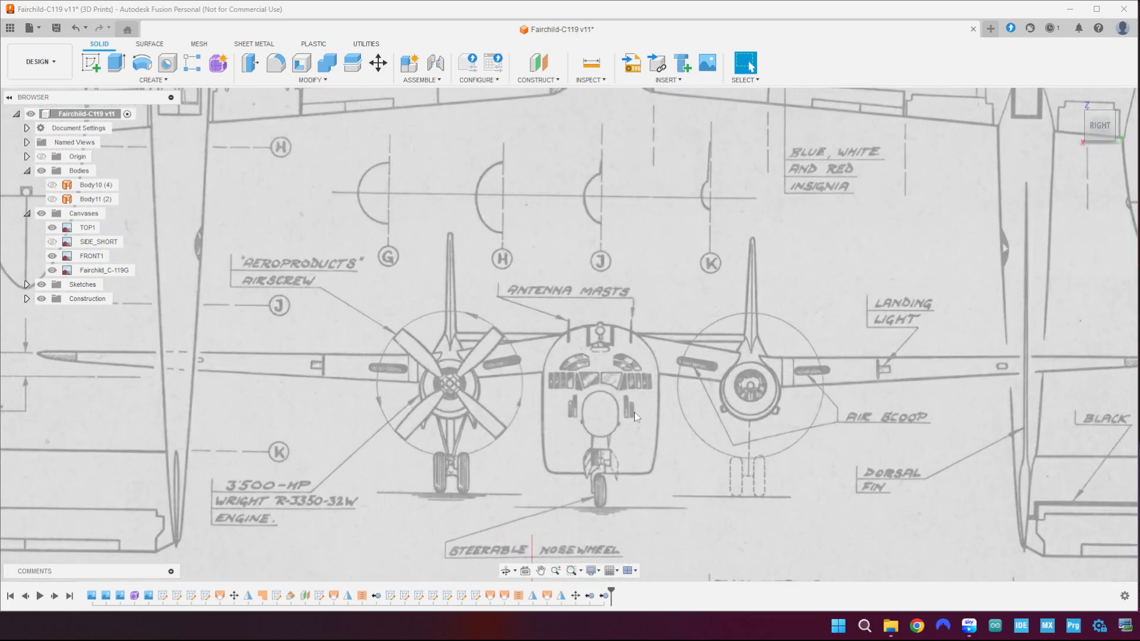
{"action": "scroll", "coordinate": [637, 421], "scroll_direction": "down", "scroll_amount": 8}
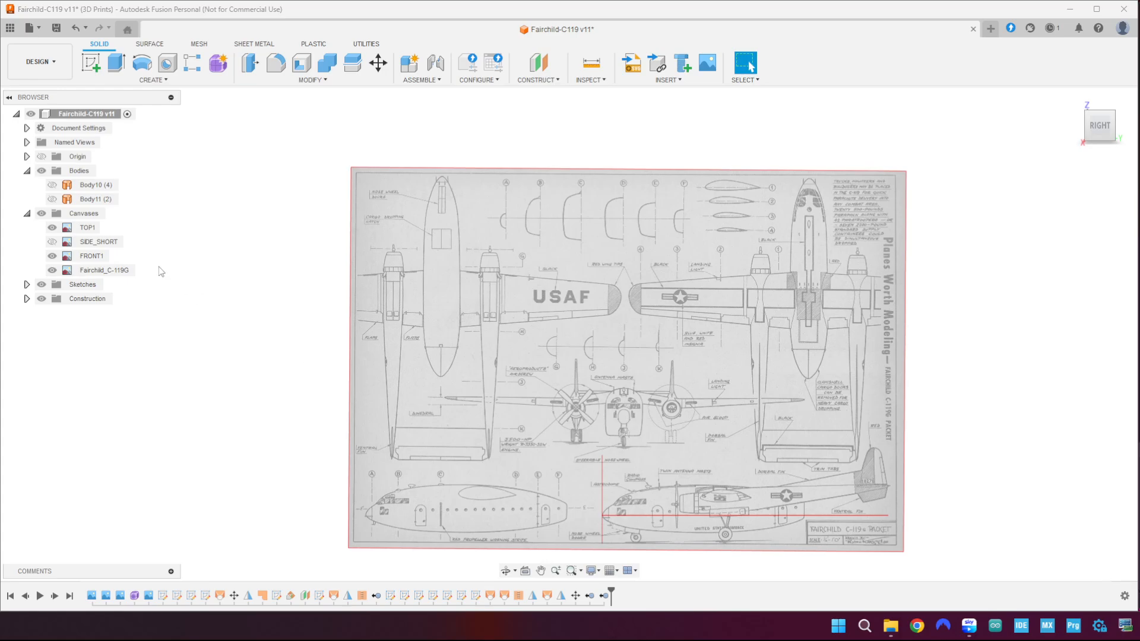
{"action": "left_click", "coordinate": [91, 61]}
{"action": "left_click", "coordinate": [635, 482]}
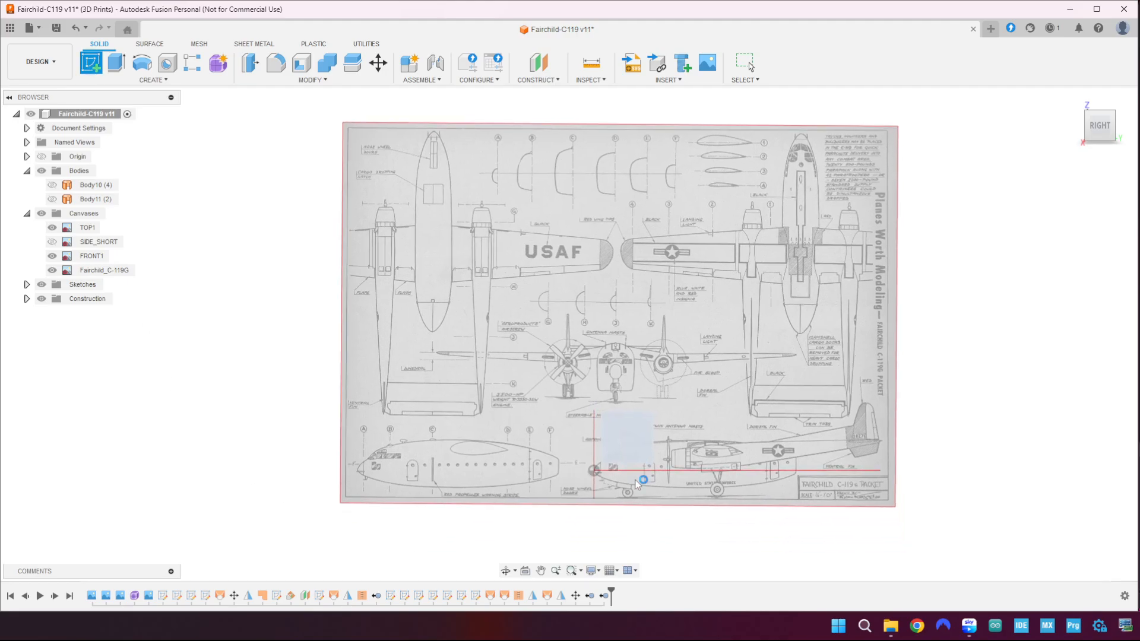
{"action": "scroll", "coordinate": [498, 354], "scroll_direction": "up", "scroll_amount": 10}
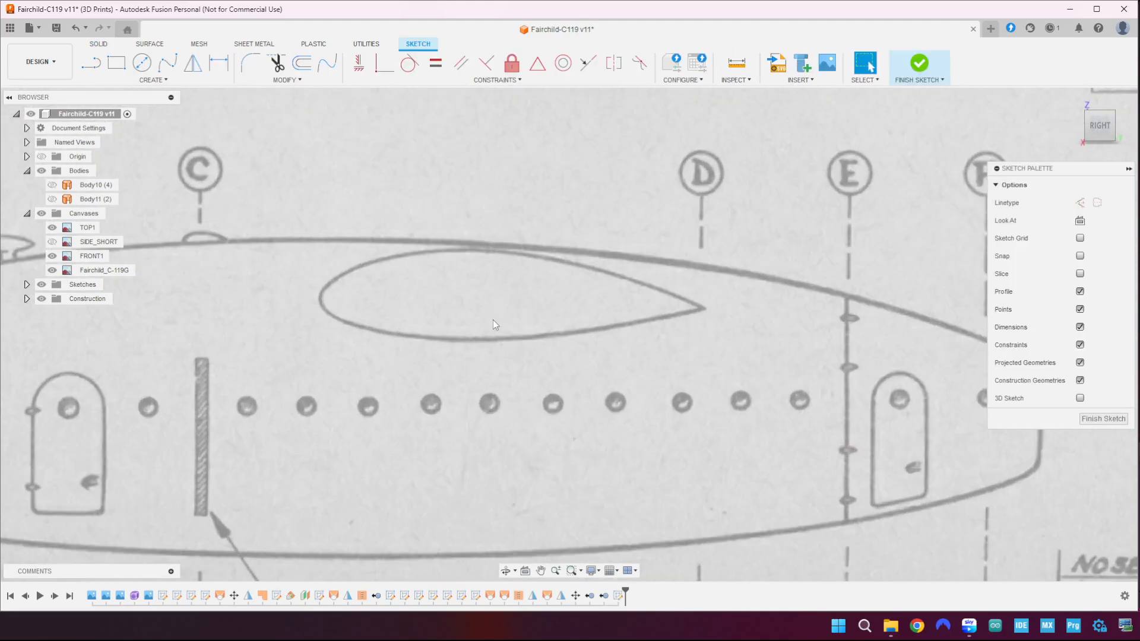
{"action": "scroll", "coordinate": [453, 287], "scroll_direction": "down", "scroll_amount": 4}
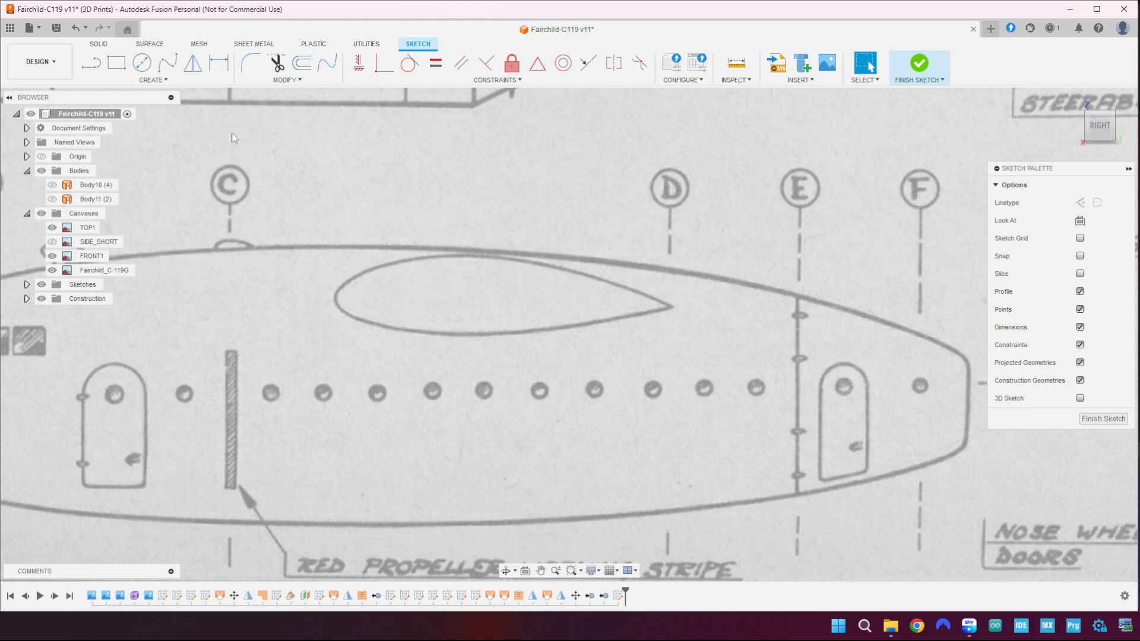
{"action": "left_click", "coordinate": [165, 65]}
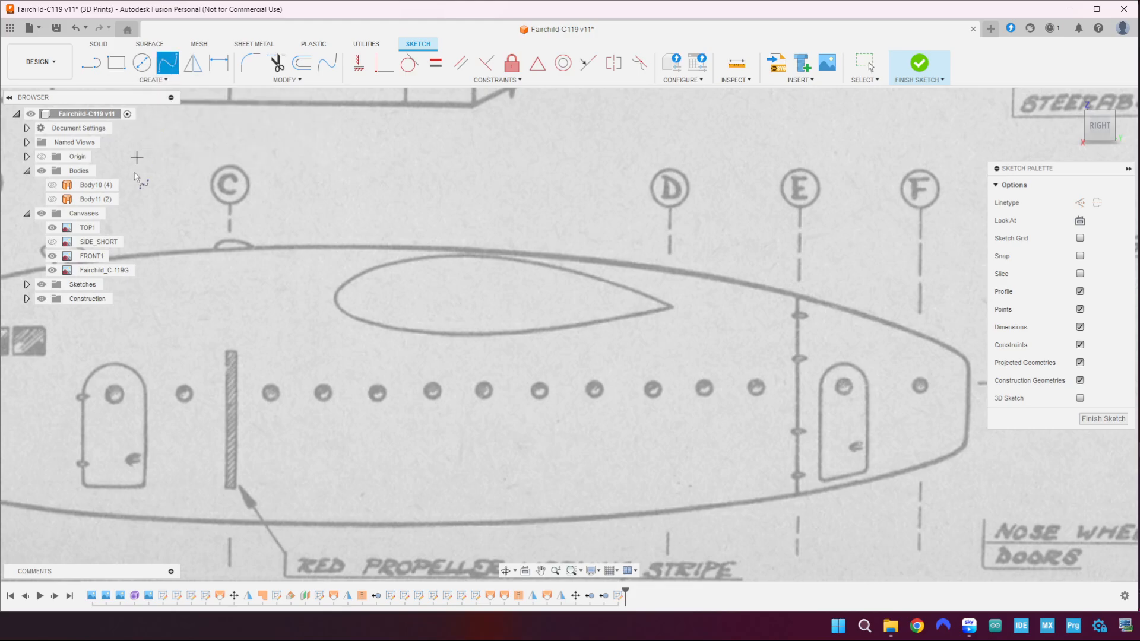
{"action": "key", "text": "l"}
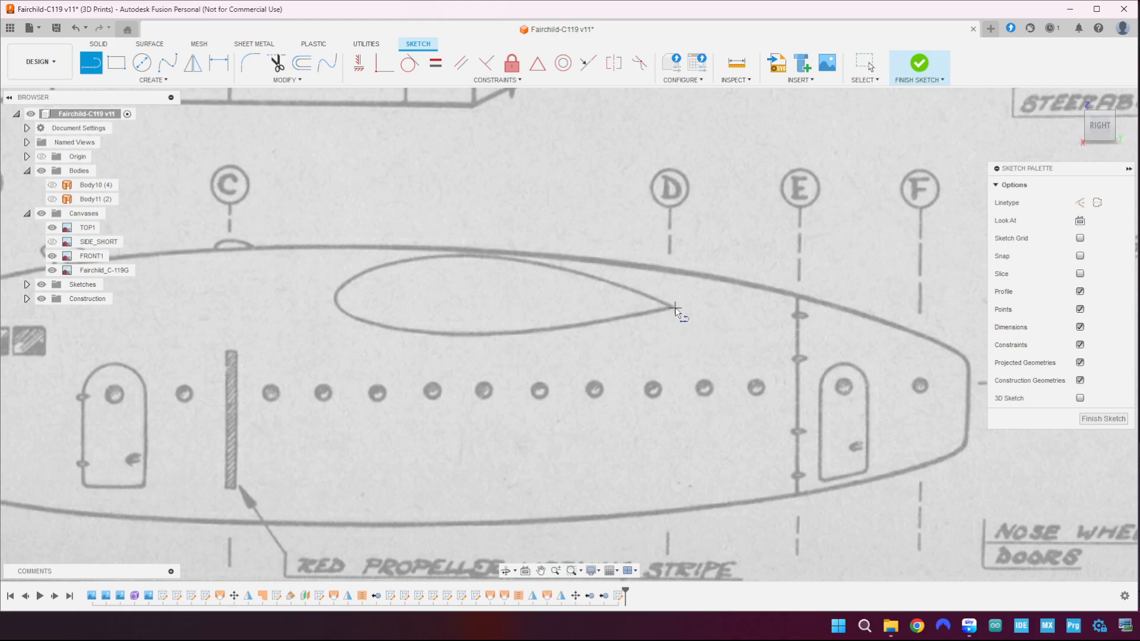
{"action": "left_click", "coordinate": [676, 308]}
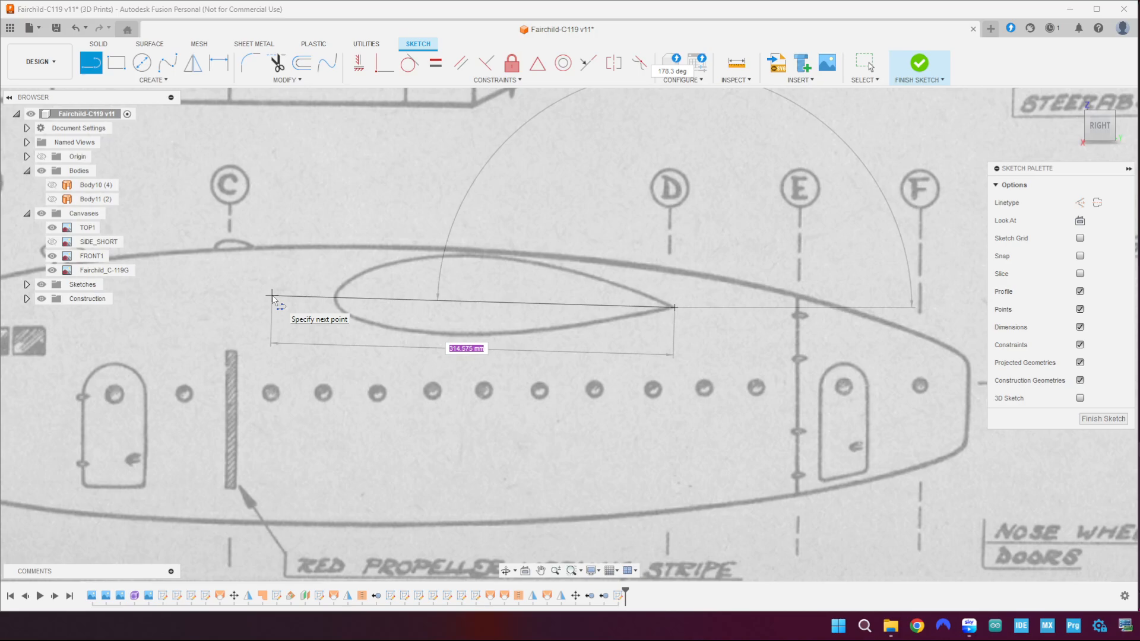
{"action": "key", "text": "Tab"}
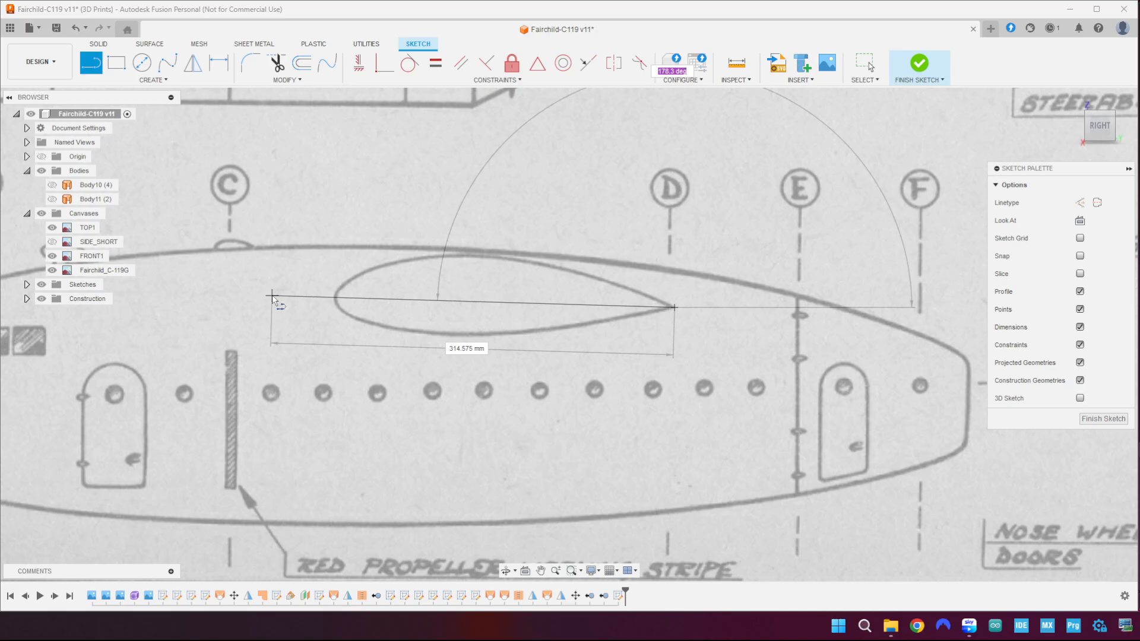
{"action": "type", "text": "1"}
{"action": "key", "text": "Tab"}
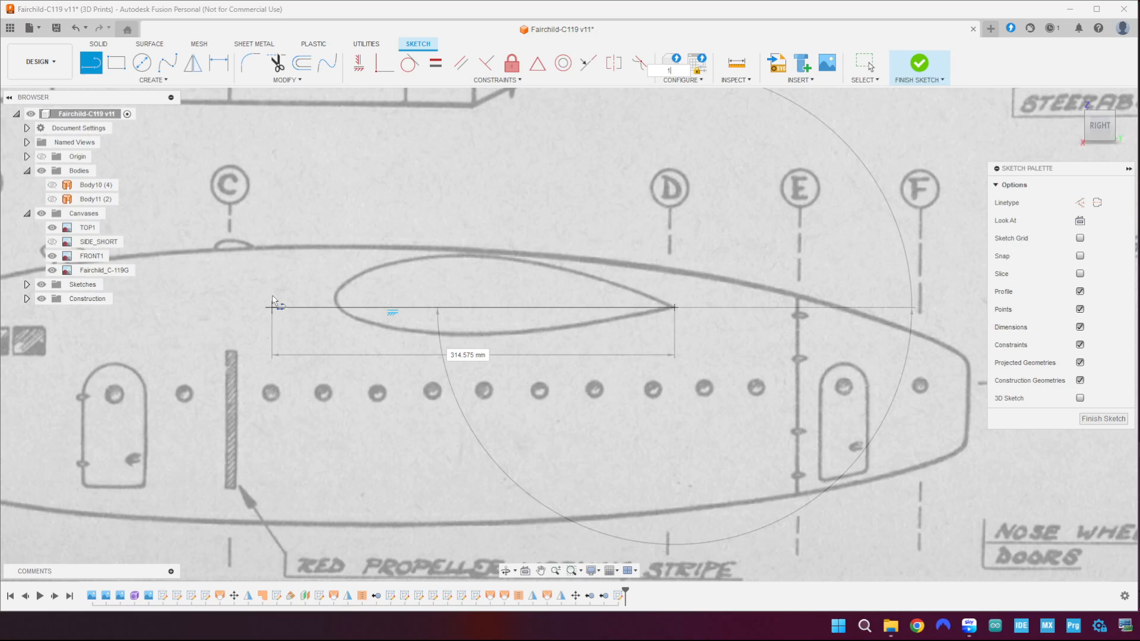
{"action": "key", "text": "Tab"}
{"action": "type", "text": "17"}
{"action": "key", "text": "Tab"}
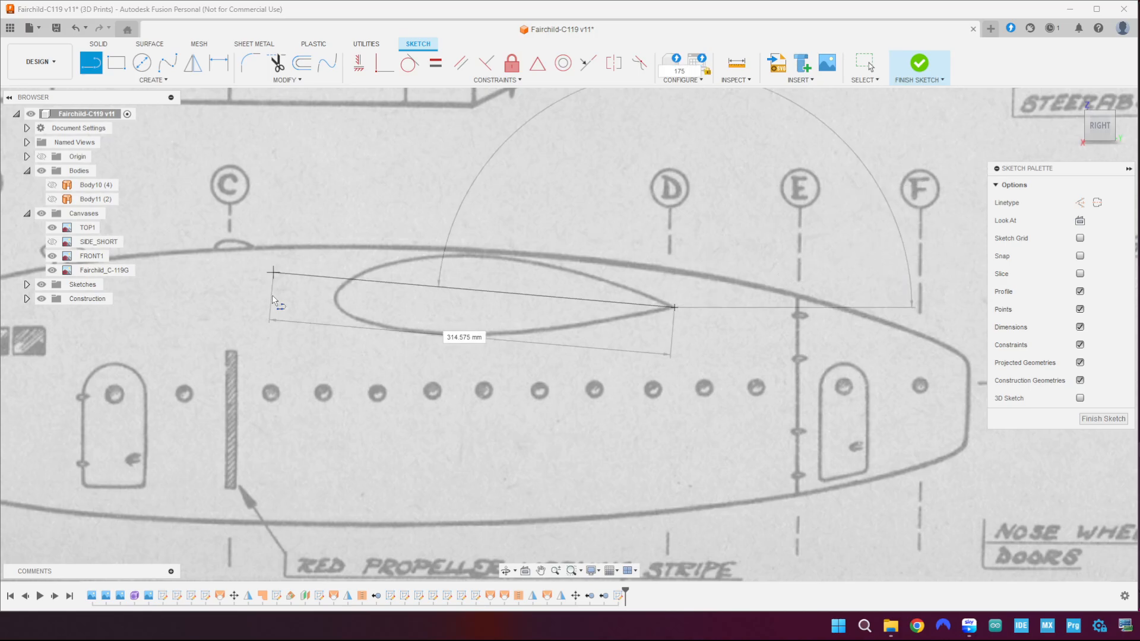
{"action": "key", "text": "Tab"}
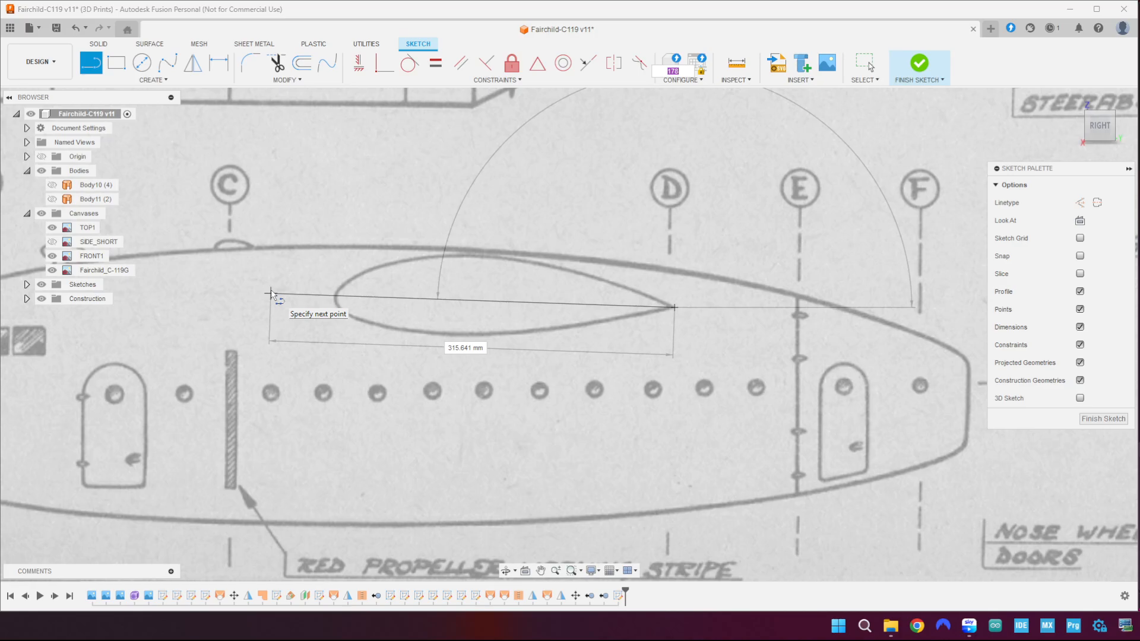
{"action": "key", "text": "Tab"}
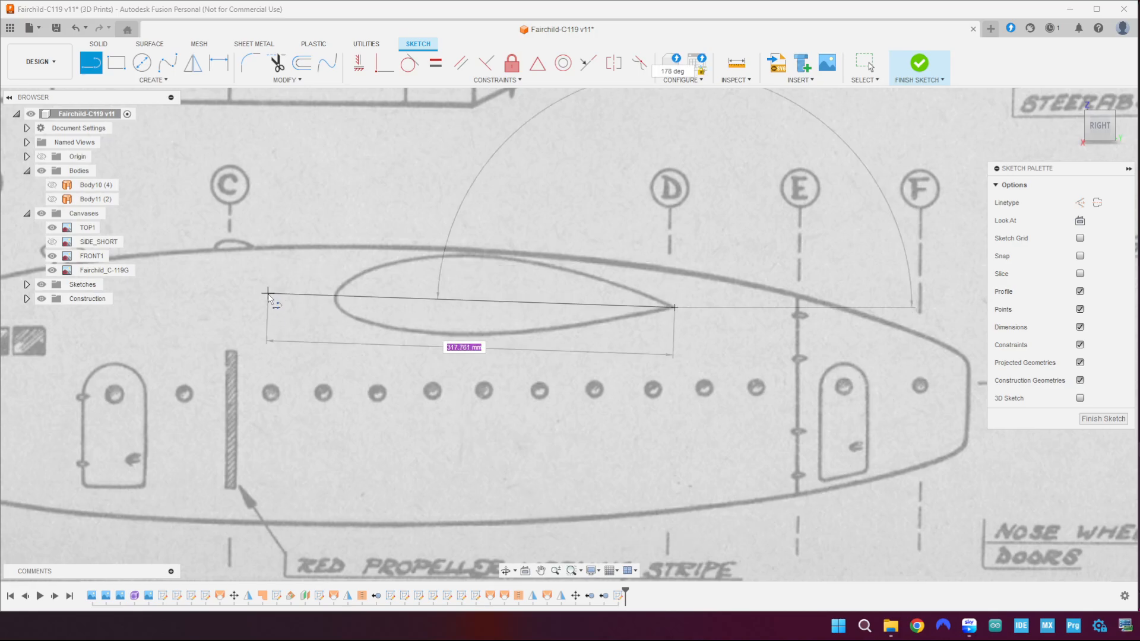
{"action": "key", "text": "Escape"}
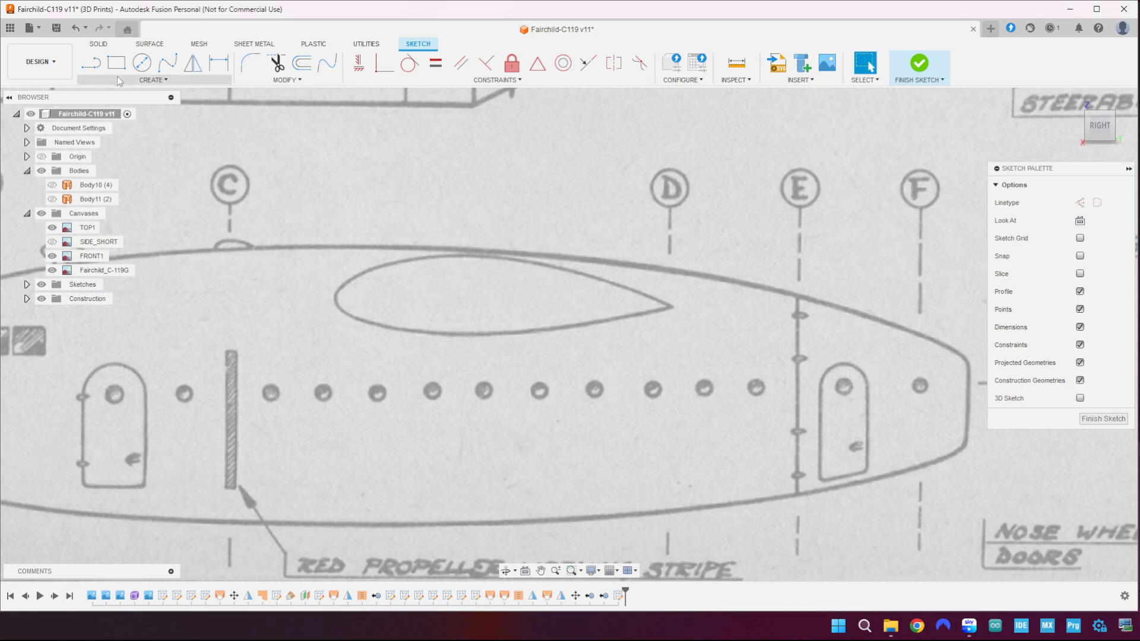
- Compare the root airfoil on the sectioned fuselage view with the numbered wing sections 1 to 4 on the blueprint
{"action": "left_click", "coordinate": [93, 67]}
{"action": "scroll", "coordinate": [677, 313], "scroll_direction": "up", "scroll_amount": 3}
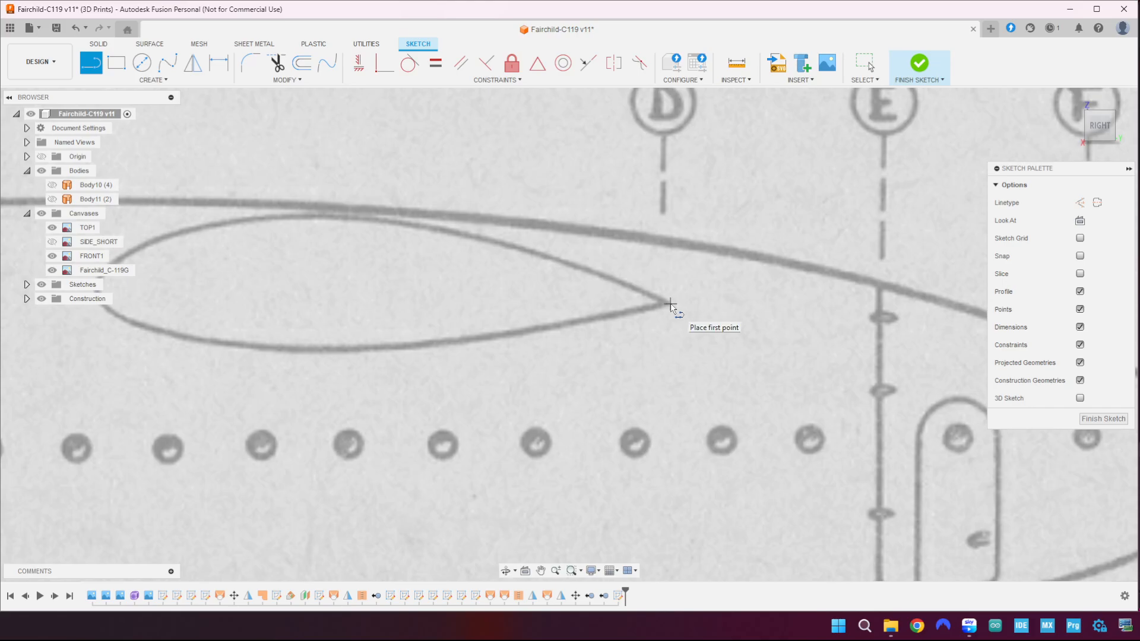
{"action": "scroll", "coordinate": [682, 341], "scroll_direction": "down", "scroll_amount": 3}
{"action": "scroll", "coordinate": [683, 341], "scroll_direction": "down", "scroll_amount": 5}
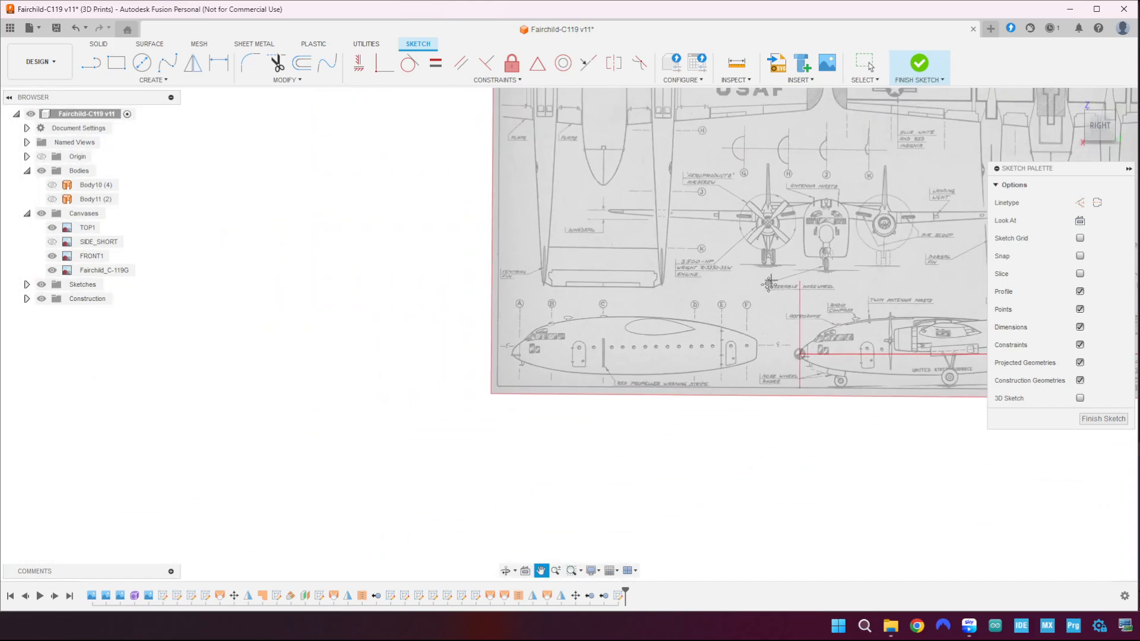
{"action": "scroll", "coordinate": [626, 198], "scroll_direction": "up", "scroll_amount": 5}
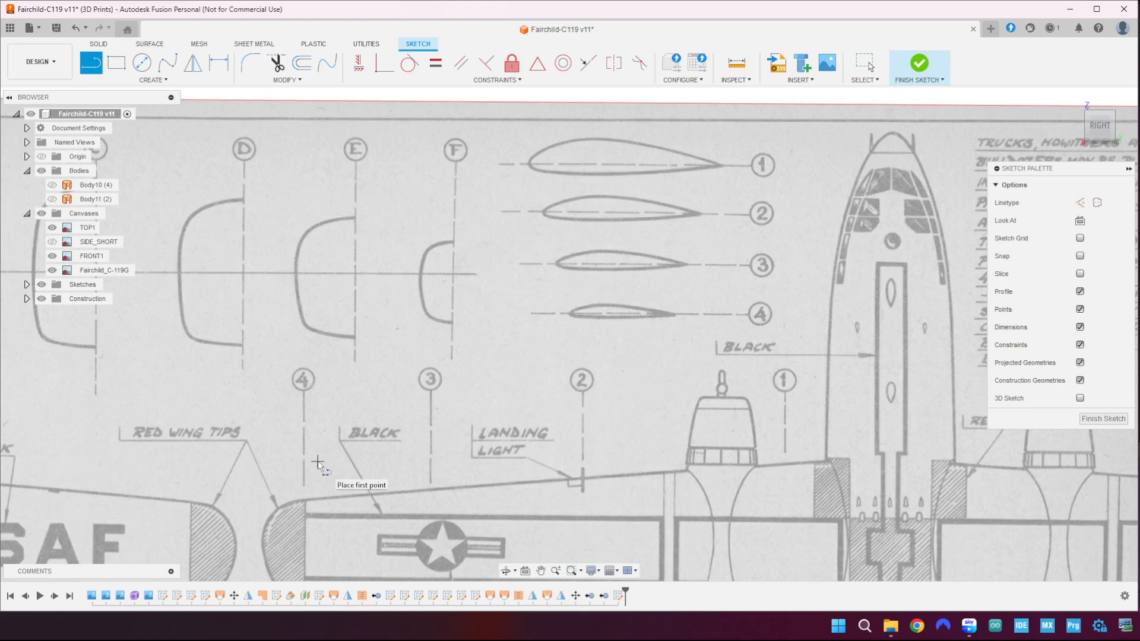
{"action": "scroll", "coordinate": [317, 462], "scroll_direction": "down", "scroll_amount": 3}
{"action": "scroll", "coordinate": [317, 462], "scroll_direction": "down", "scroll_amount": 3}
{"action": "scroll", "coordinate": [500, 459], "scroll_direction": "up", "scroll_amount": 6}
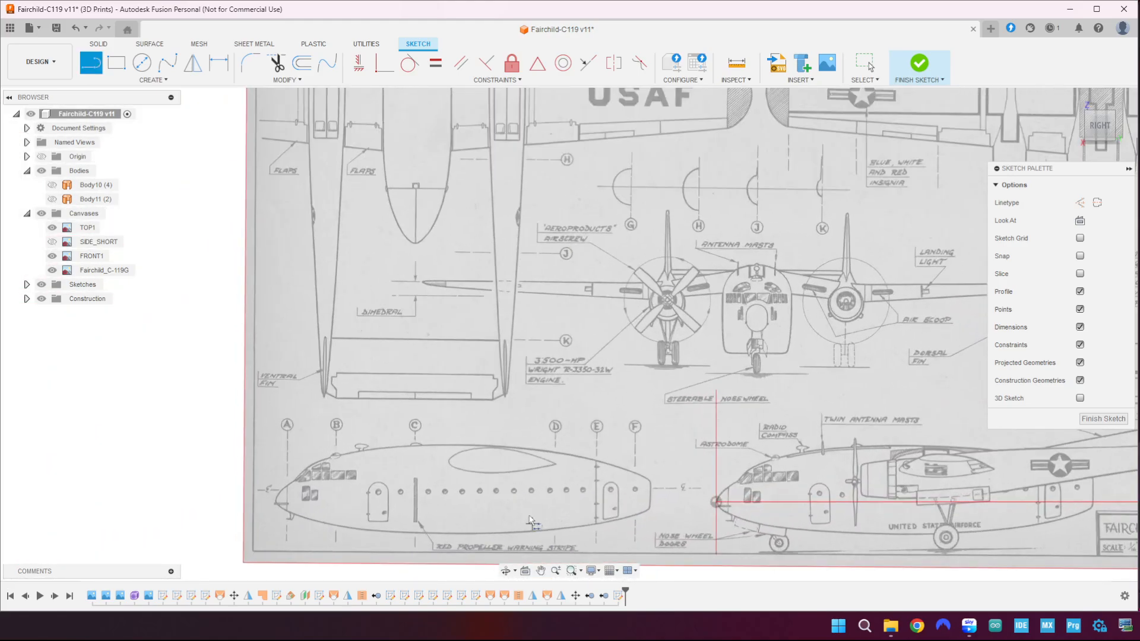
{"action": "scroll", "coordinate": [500, 459], "scroll_direction": "up", "scroll_amount": 5}
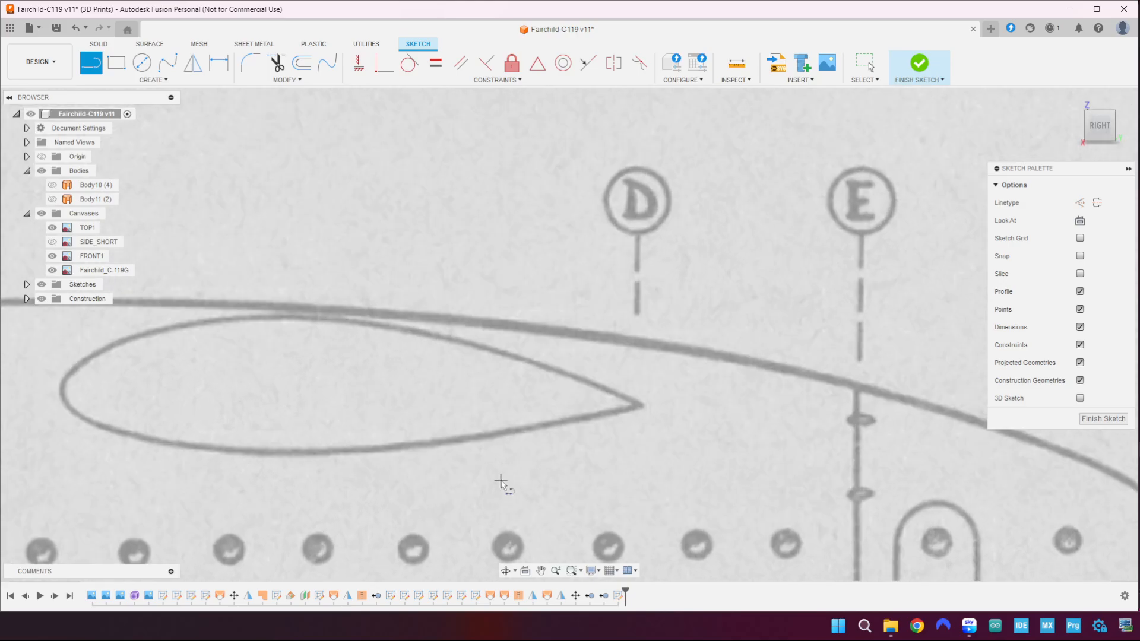
- Draw a horizontal line about 311 mm long from the root airfoil's trailing edge forward past its nose
{"action": "middle_click_drag", "start_coordinate": [500, 480], "coordinate": [706, 395]}
{"action": "key", "text": "l"}
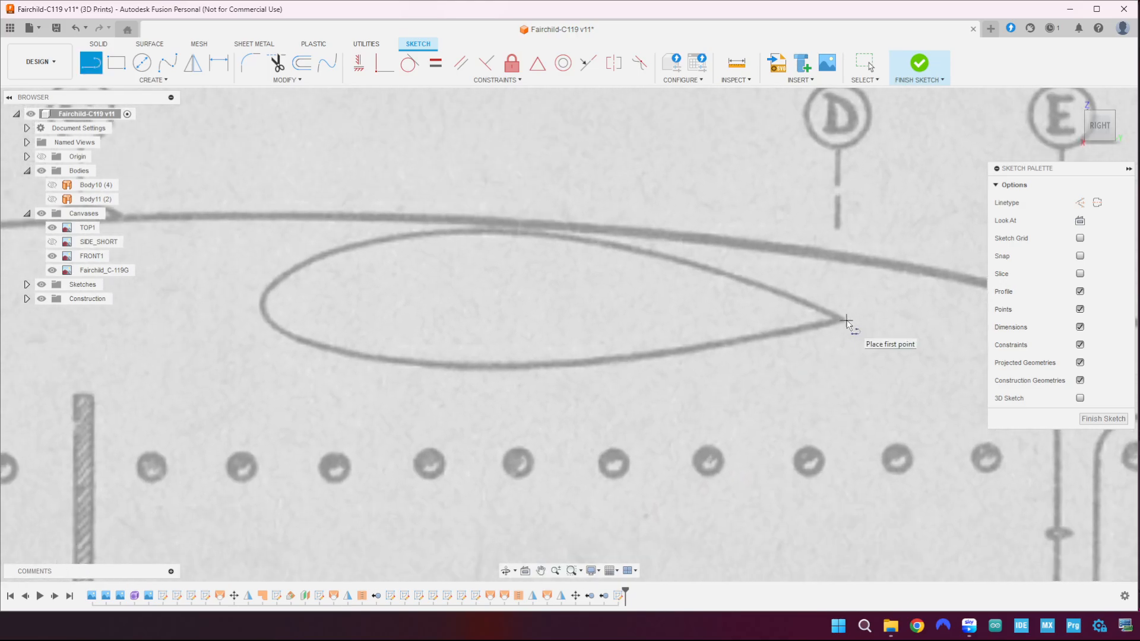
{"action": "left_click", "coordinate": [847, 320]}
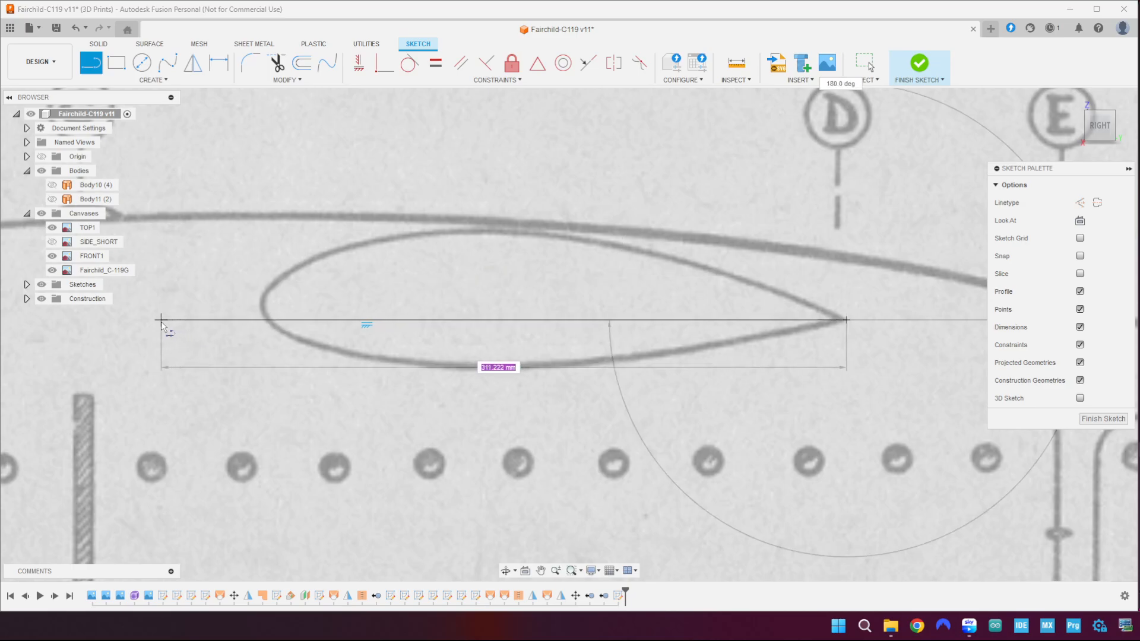
{"action": "double_click", "coordinate": [161, 320]}
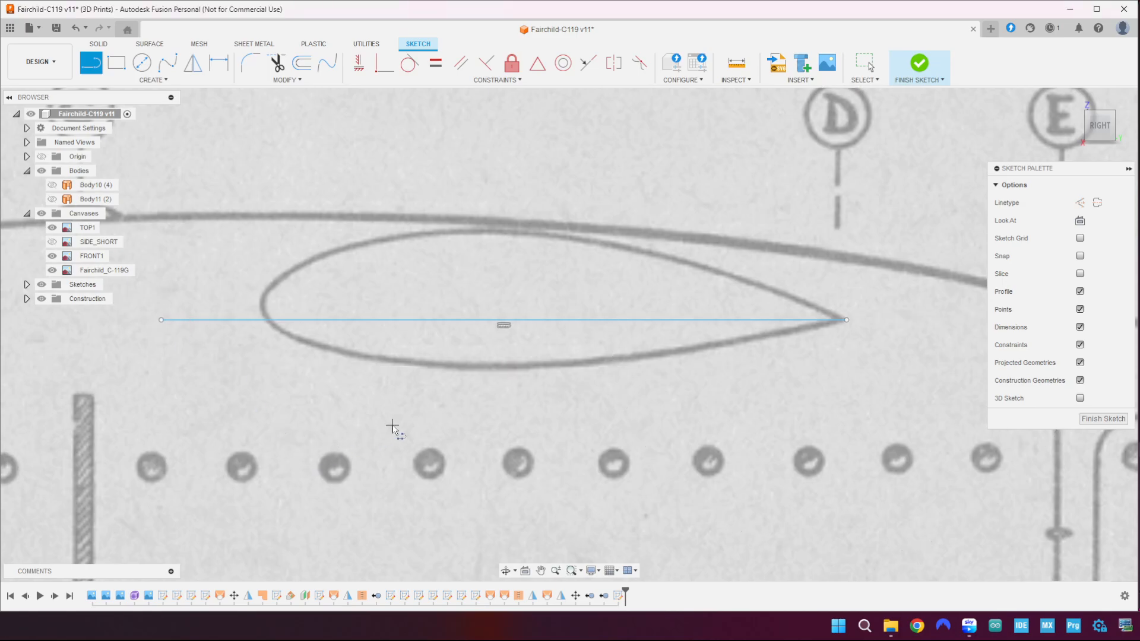
- Examine how the dashed centrelines run through the numbered wing sections on the blueprint
{"action": "scroll", "coordinate": [395, 428], "scroll_direction": "down", "scroll_amount": 5}
{"action": "scroll", "coordinate": [822, 221], "scroll_direction": "down", "scroll_amount": 2}
{"action": "middle_click_drag", "start_coordinate": [822, 219], "coordinate": [672, 491]}
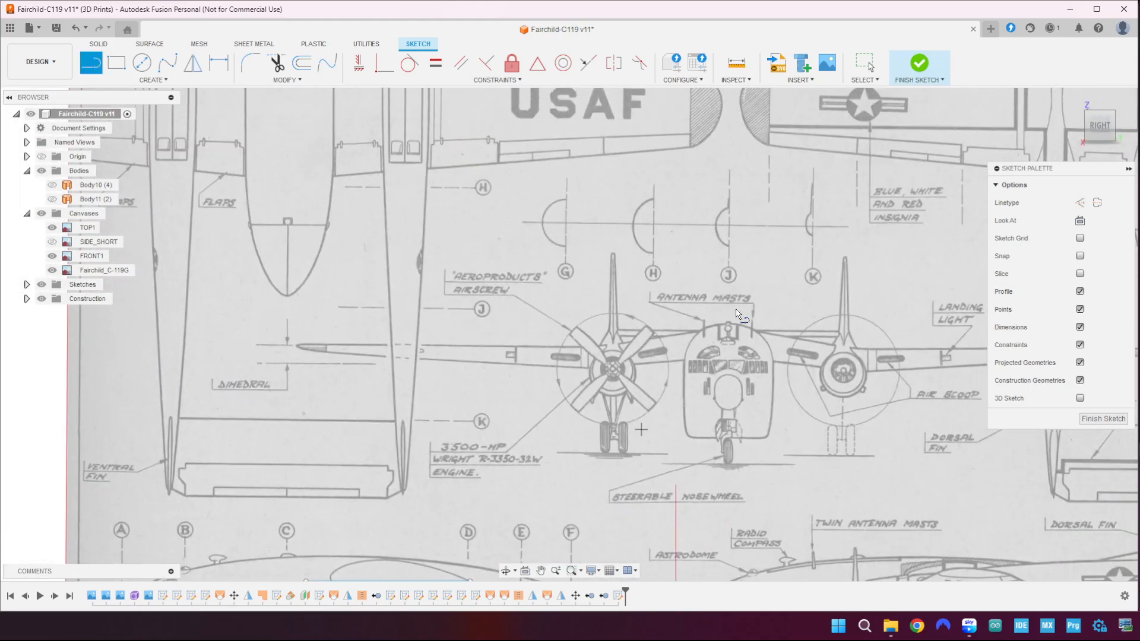
{"action": "middle_click_drag", "start_coordinate": [841, 197], "coordinate": [621, 520]}
{"action": "scroll", "coordinate": [741, 195], "scroll_direction": "up", "scroll_amount": 8}
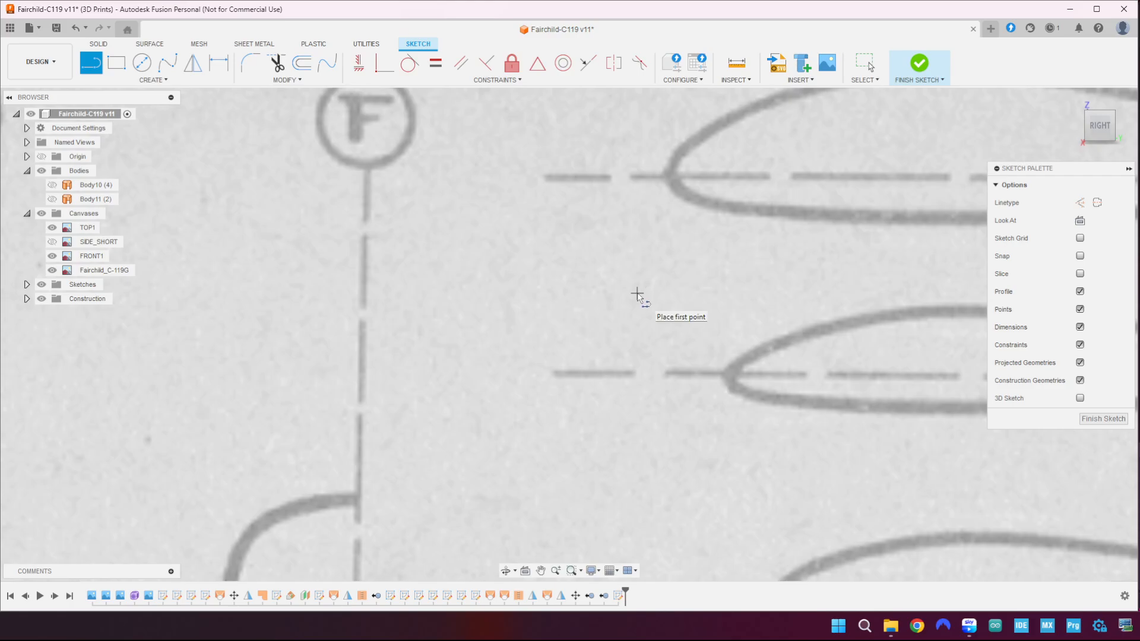
{"action": "scroll", "coordinate": [637, 300], "scroll_direction": "down", "scroll_amount": 10}
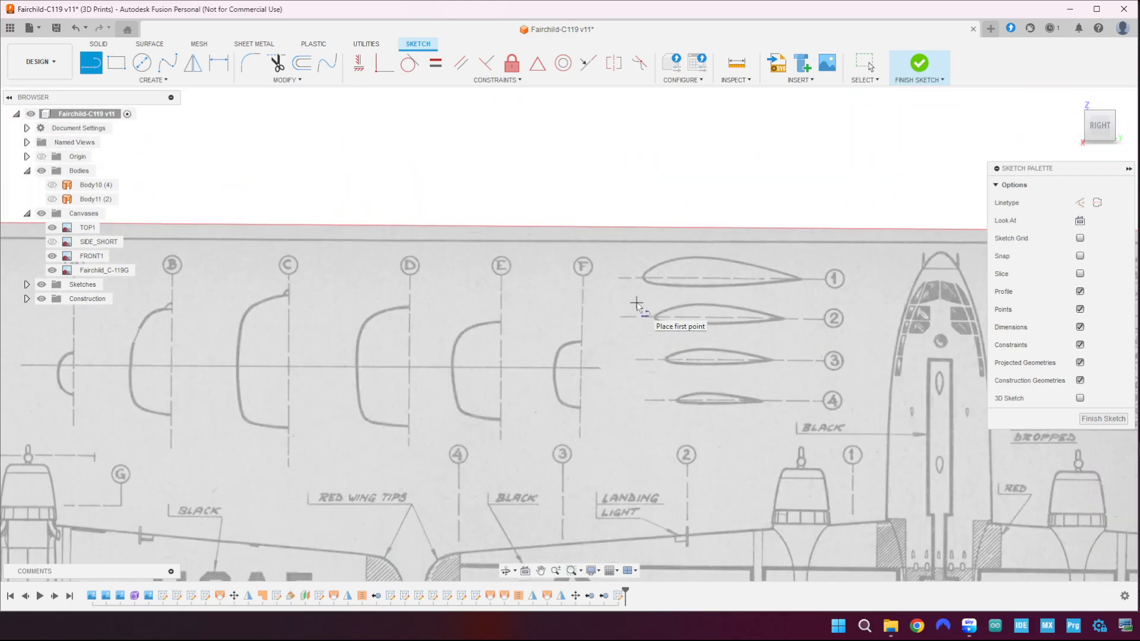
{"action": "scroll", "coordinate": [451, 573], "scroll_direction": "up", "scroll_amount": 10}
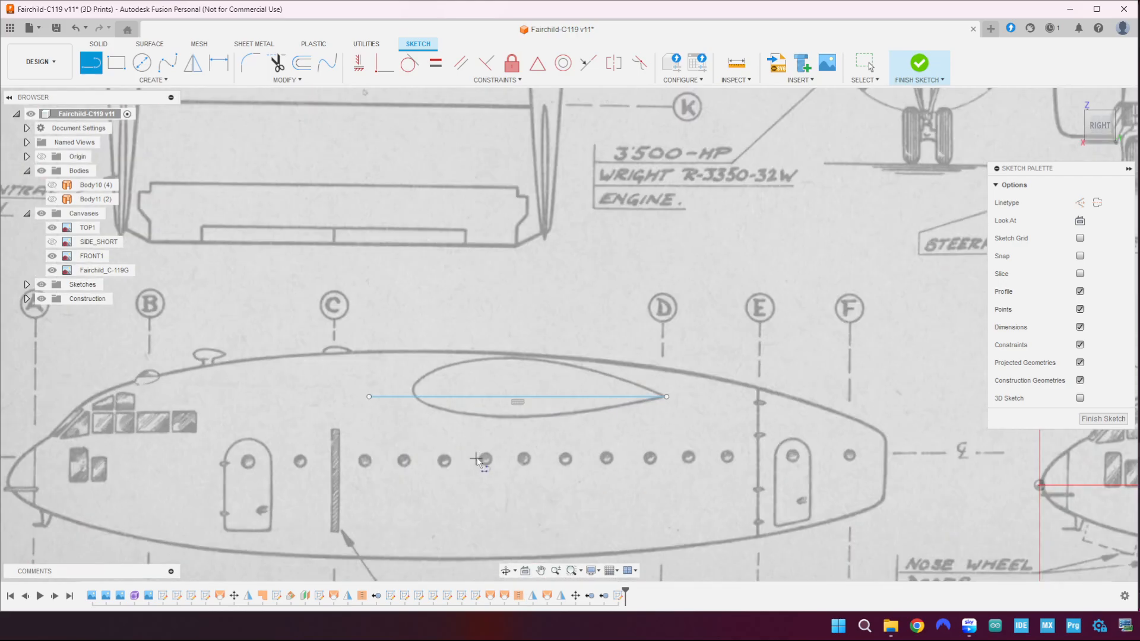
- Delete the horizontal line drawn across the root airfoil
{"action": "key", "text": "Escape"}
{"action": "left_click", "coordinate": [482, 398]}
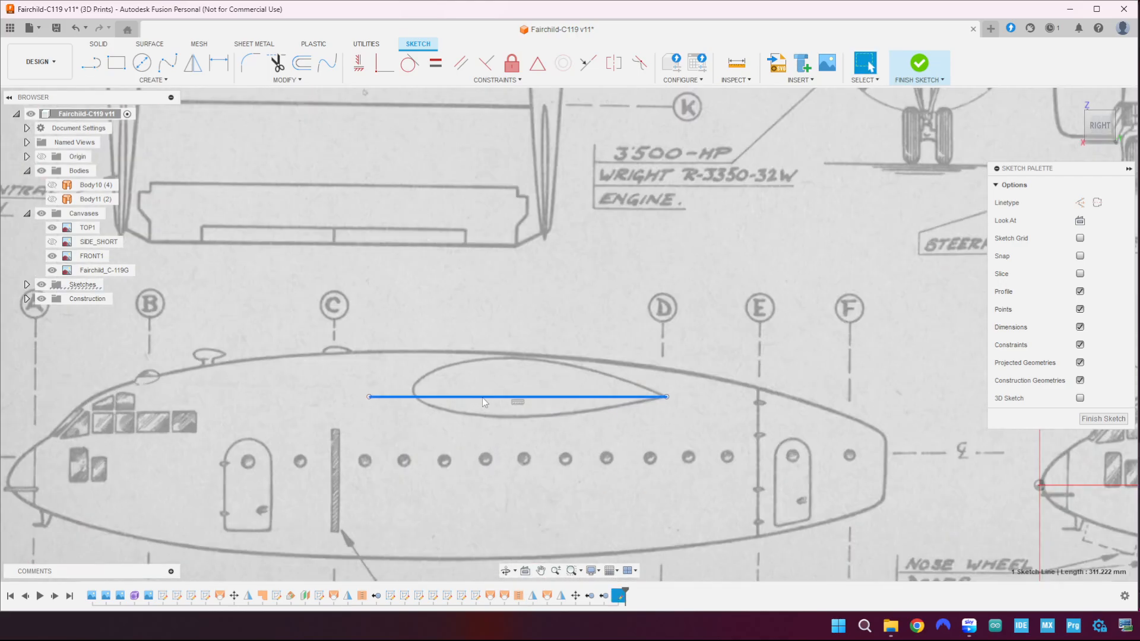
{"action": "key", "text": "Delete"}
- Draw a slightly inclined chord line from the root airfoil's trailing-edge tip to the foremost point of its nose
{"action": "key", "text": "l"}
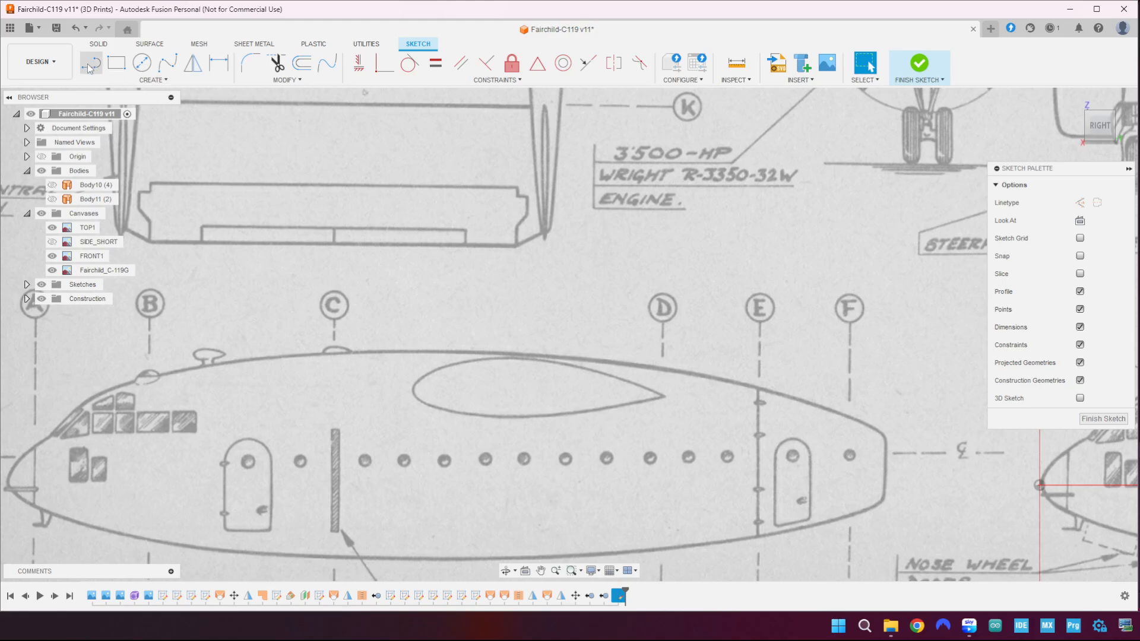
{"action": "scroll", "coordinate": [670, 403], "scroll_direction": "up", "scroll_amount": 5}
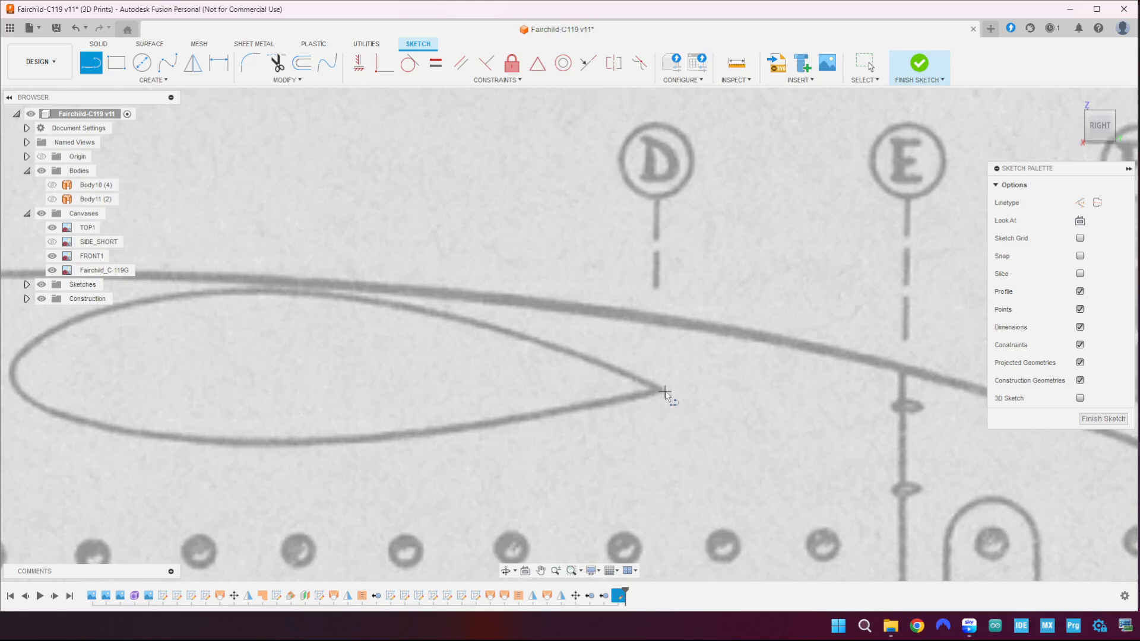
{"action": "left_click", "coordinate": [665, 392]}
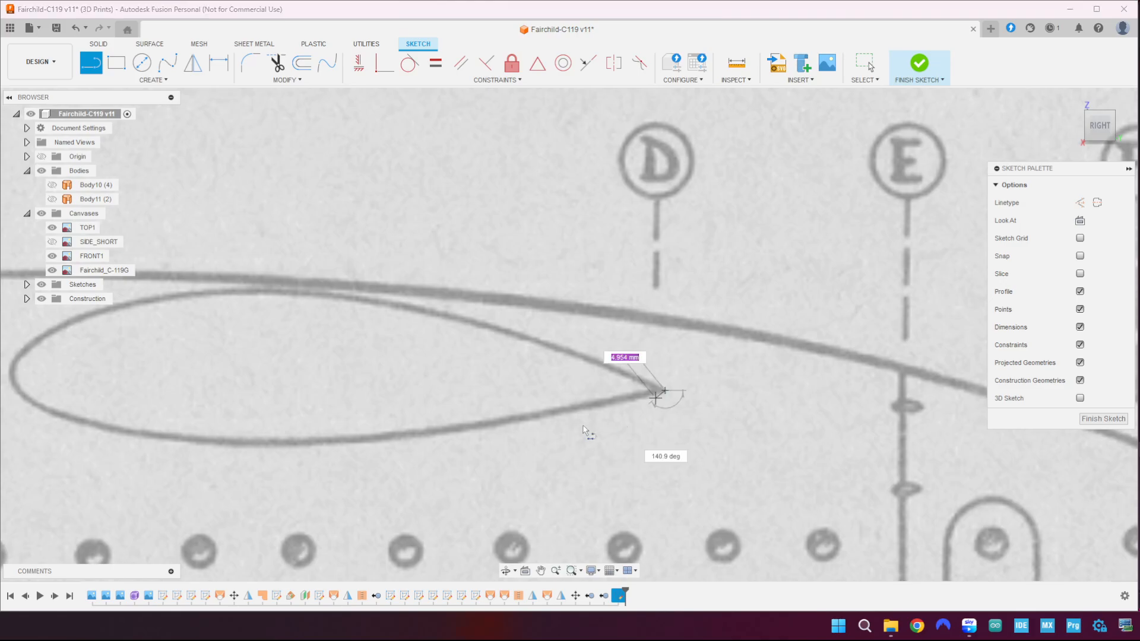
{"action": "middle_click_drag", "start_coordinate": [656, 394], "coordinate": [926, 360]}
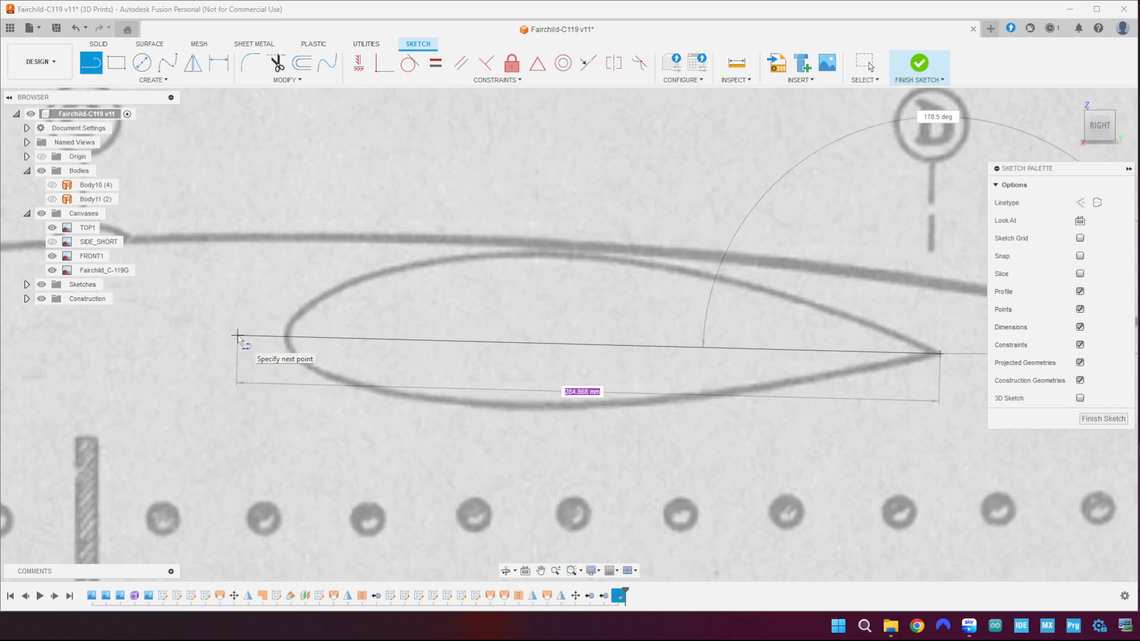
{"action": "left_click", "coordinate": [283, 334]}
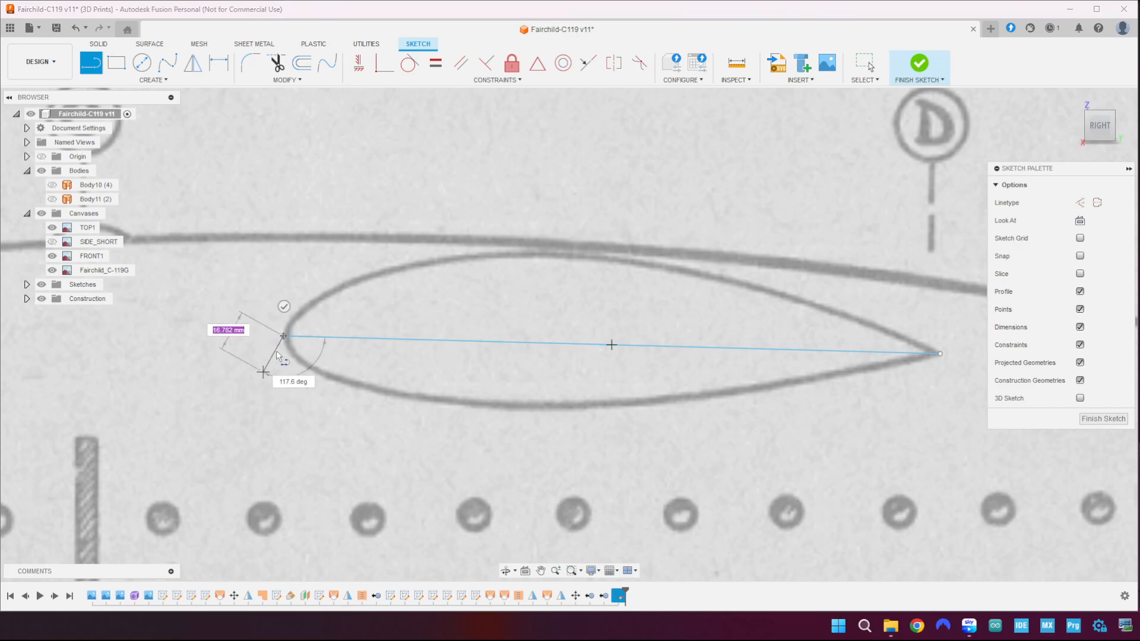
{"action": "key", "text": "Escape"}
- Trace the root airfoil's upper surface with a fit point spline from the chord line's nose endpoint to its trailing-edge endpoint
{"action": "left_click", "coordinate": [168, 62]}
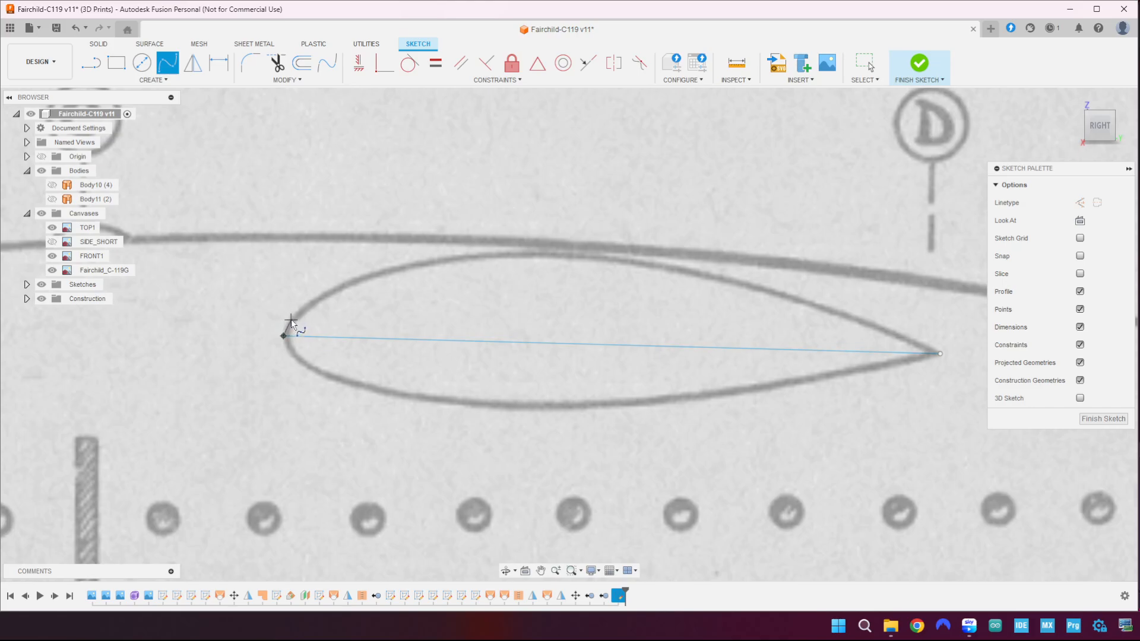
{"action": "left_click", "coordinate": [290, 322]}
{"action": "left_click", "coordinate": [326, 293]}
{"action": "left_click", "coordinate": [447, 257]}
{"action": "left_click", "coordinate": [643, 261]}
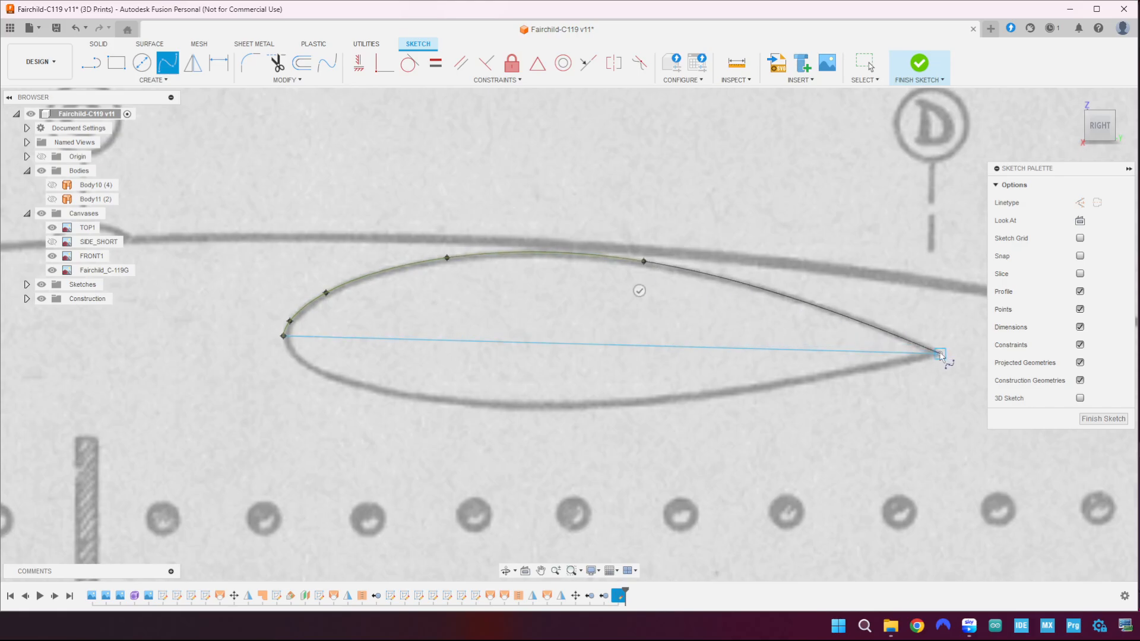
{"action": "left_click", "coordinate": [837, 310]}
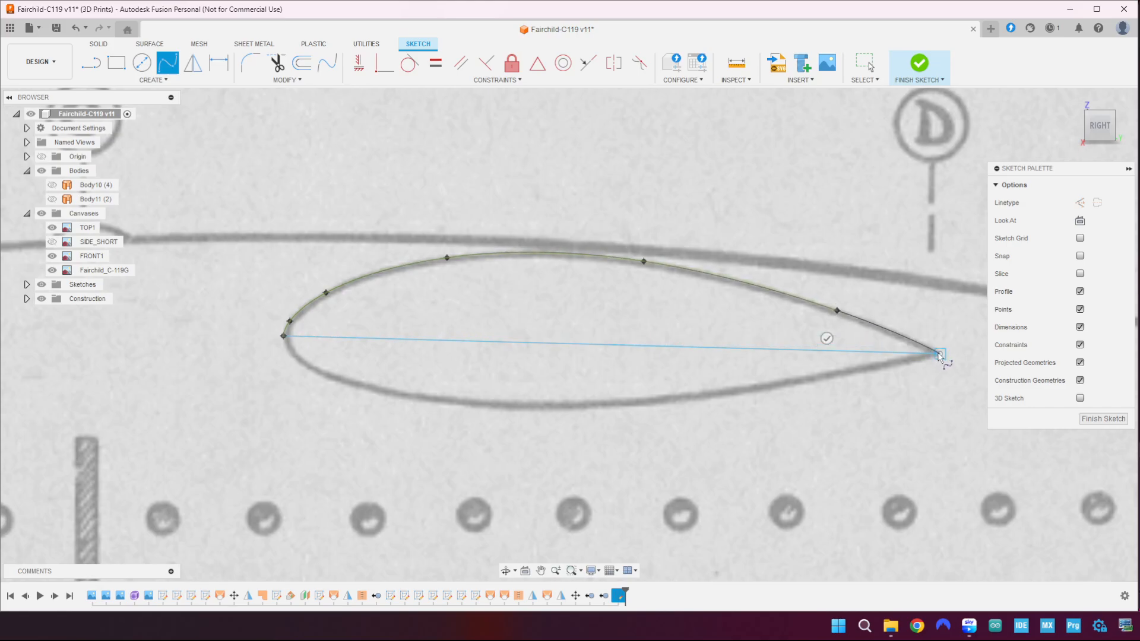
{"action": "left_click", "coordinate": [941, 354]}
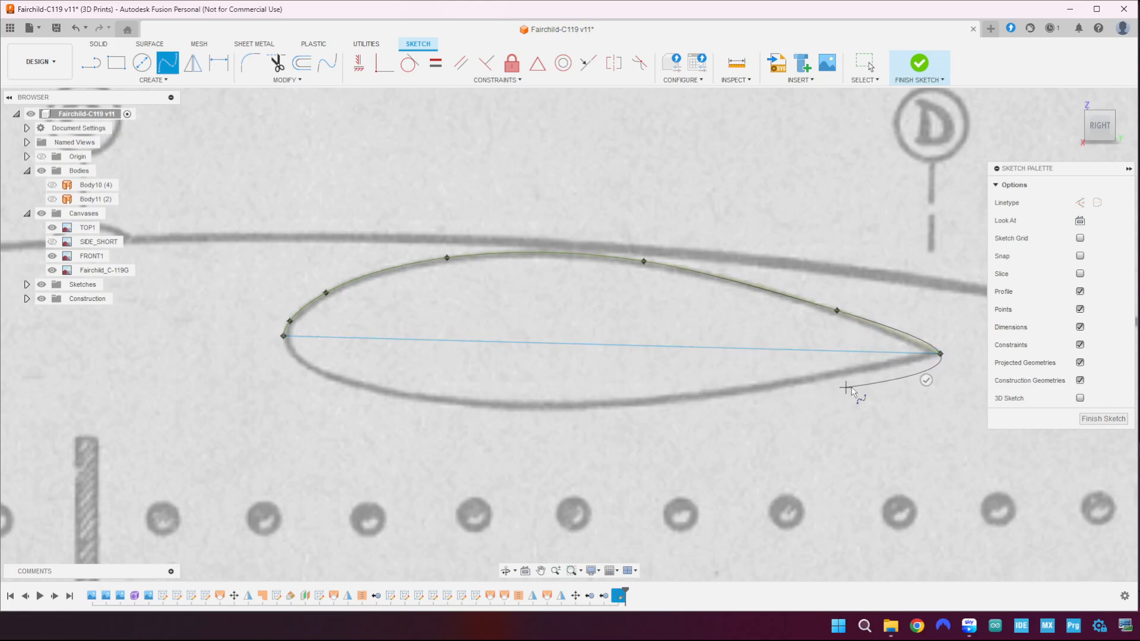
{"action": "left_click", "coordinate": [926, 381]}
- Trace the root airfoil's lower surface with a fit point spline from the chord line's nose endpoint to its trailing-edge endpoint
{"action": "scroll", "coordinate": [294, 353], "scroll_direction": "up", "scroll_amount": 3}
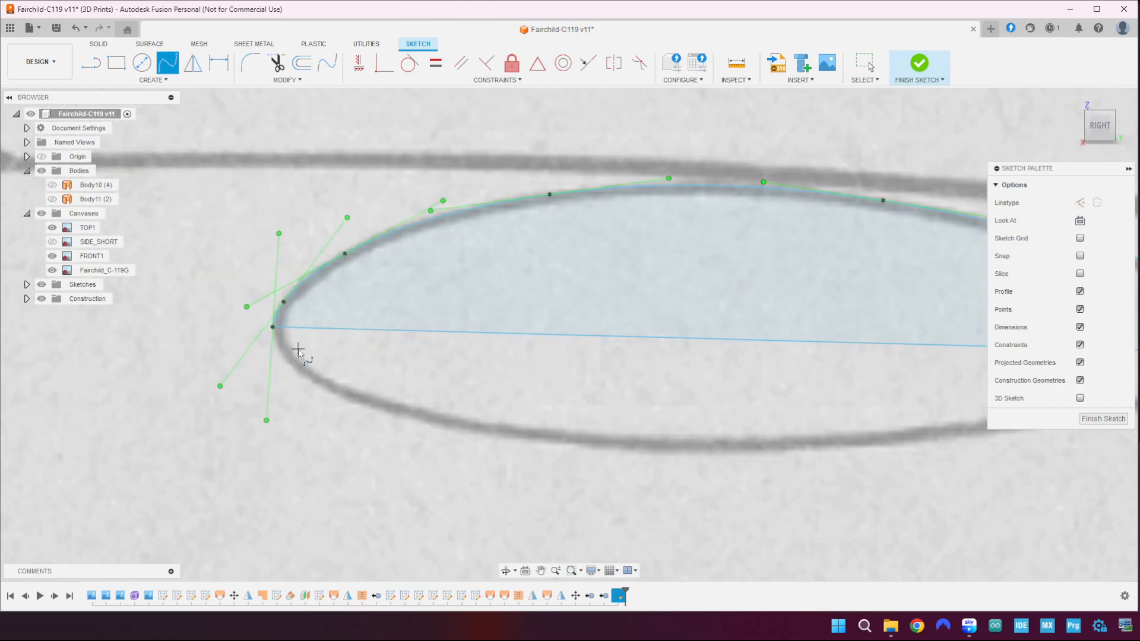
{"action": "left_click", "coordinate": [273, 327]}
{"action": "left_click", "coordinate": [282, 357]}
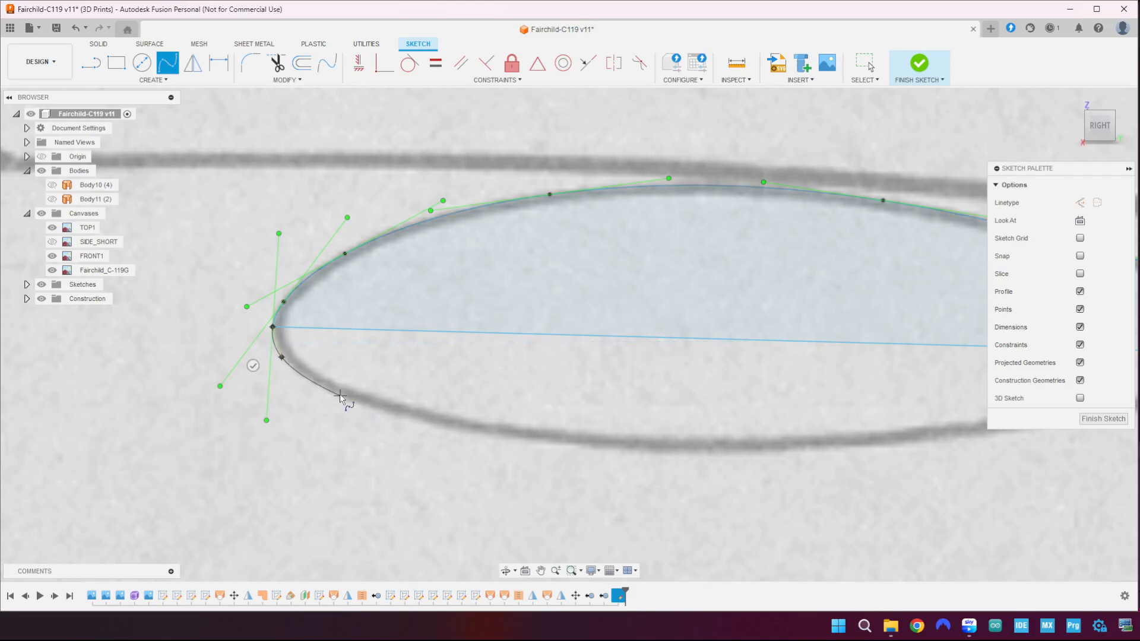
{"action": "left_click", "coordinate": [336, 391]}
{"action": "left_click", "coordinate": [464, 431]}
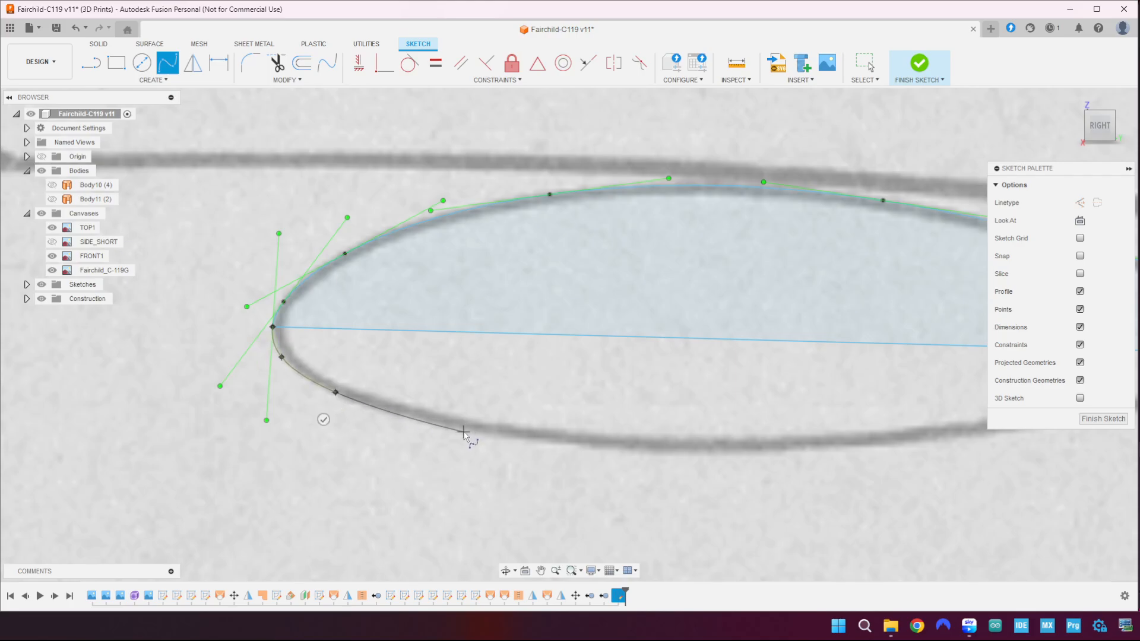
{"action": "left_click", "coordinate": [735, 451]}
{"action": "middle_click_drag", "start_coordinate": [736, 451], "coordinate": [432, 456]}
{"action": "scroll", "coordinate": [479, 471], "scroll_direction": "down", "scroll_amount": 4}
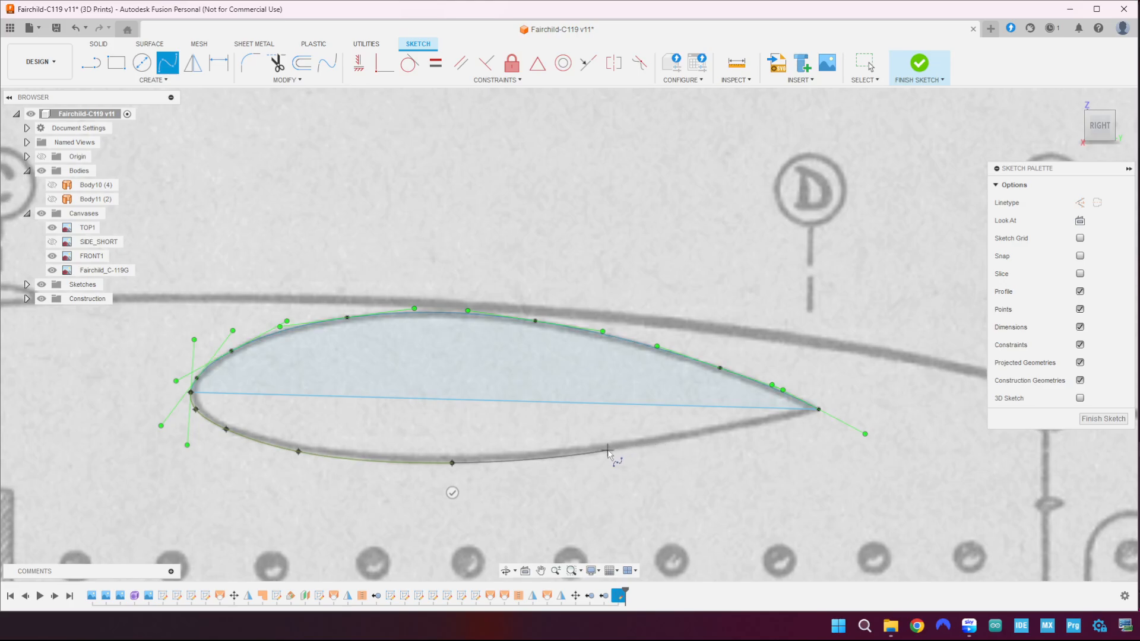
{"action": "left_click", "coordinate": [628, 450]}
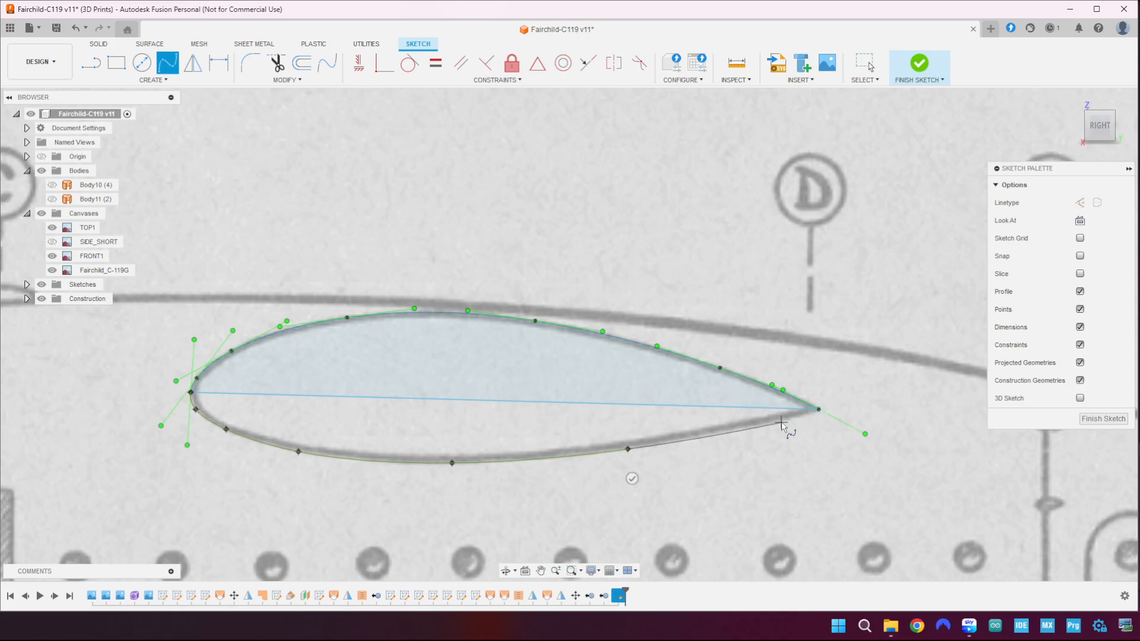
{"action": "left_click", "coordinate": [786, 418]}
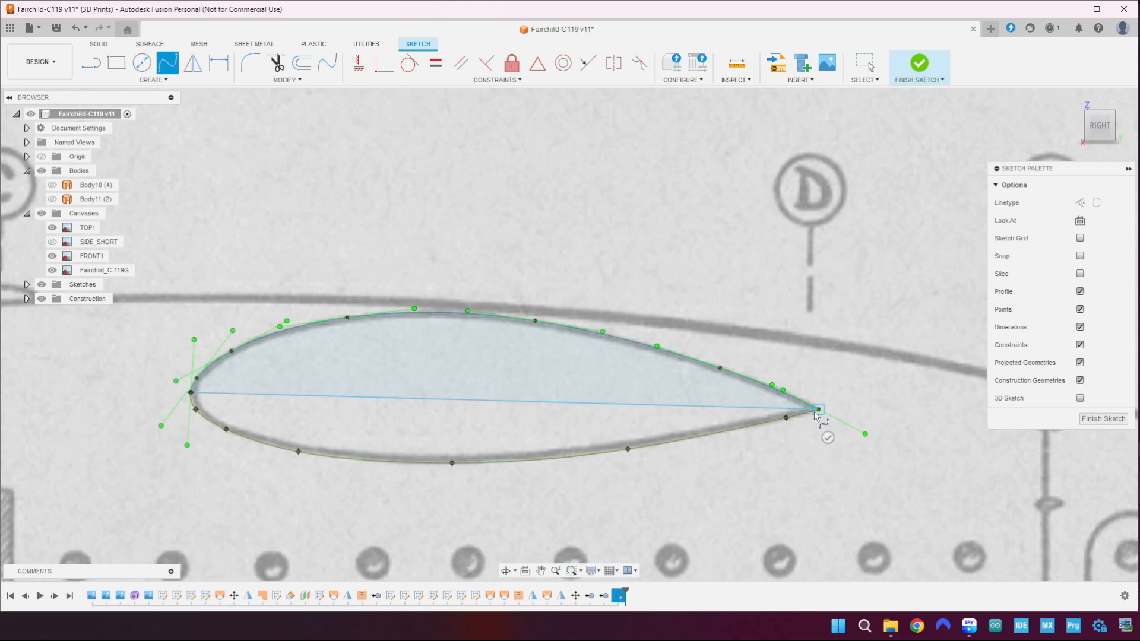
{"action": "left_click", "coordinate": [818, 410]}
{"action": "scroll", "coordinate": [804, 440], "scroll_direction": "up", "scroll_amount": 2}
{"action": "scroll", "coordinate": [804, 440], "scroll_direction": "up", "scroll_amount": 2}
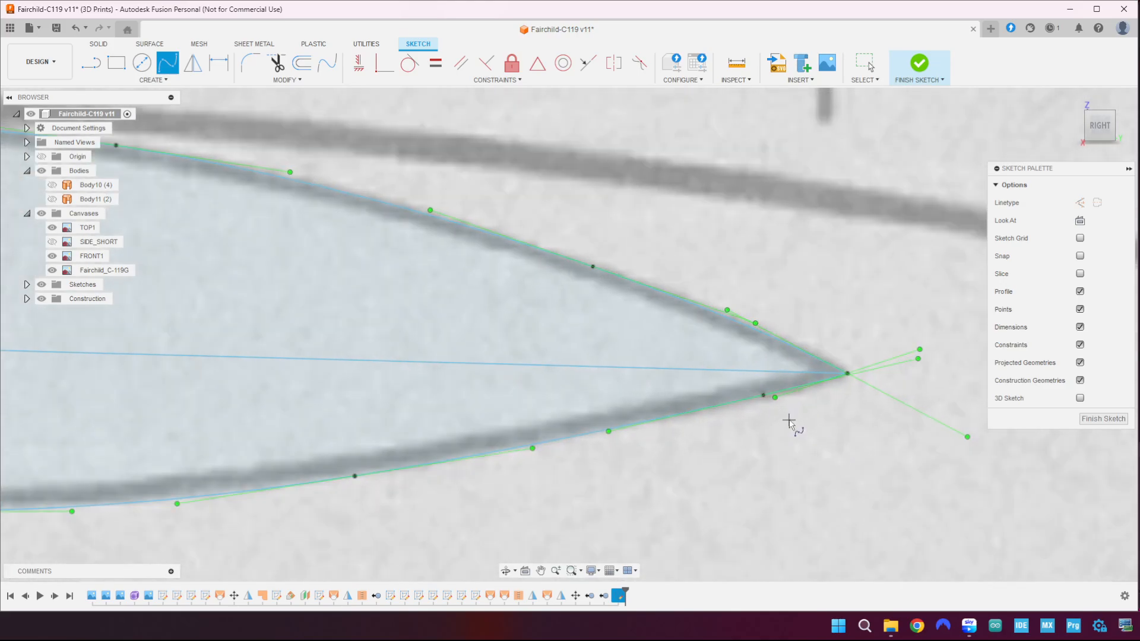
{"action": "key", "text": "Escape"}
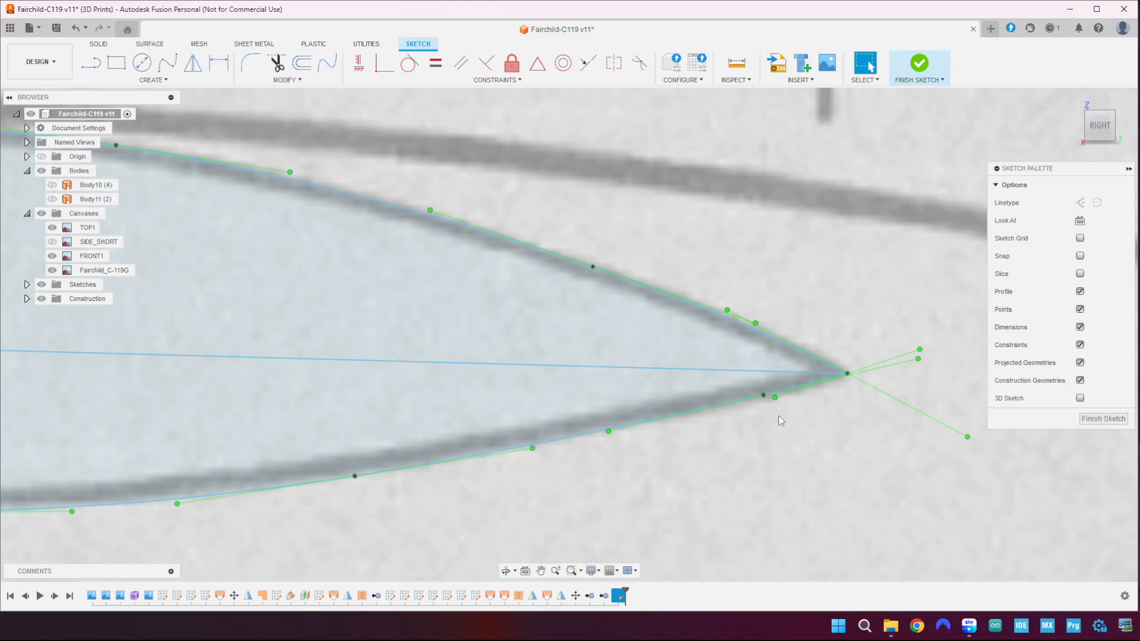
- Adjust the lower spline's fit points nearest the trailing edge and the nose to follow the blueprint outline, and finish the sketch
{"action": "left_click", "coordinate": [777, 416]}
{"action": "left_click", "coordinate": [765, 394]}
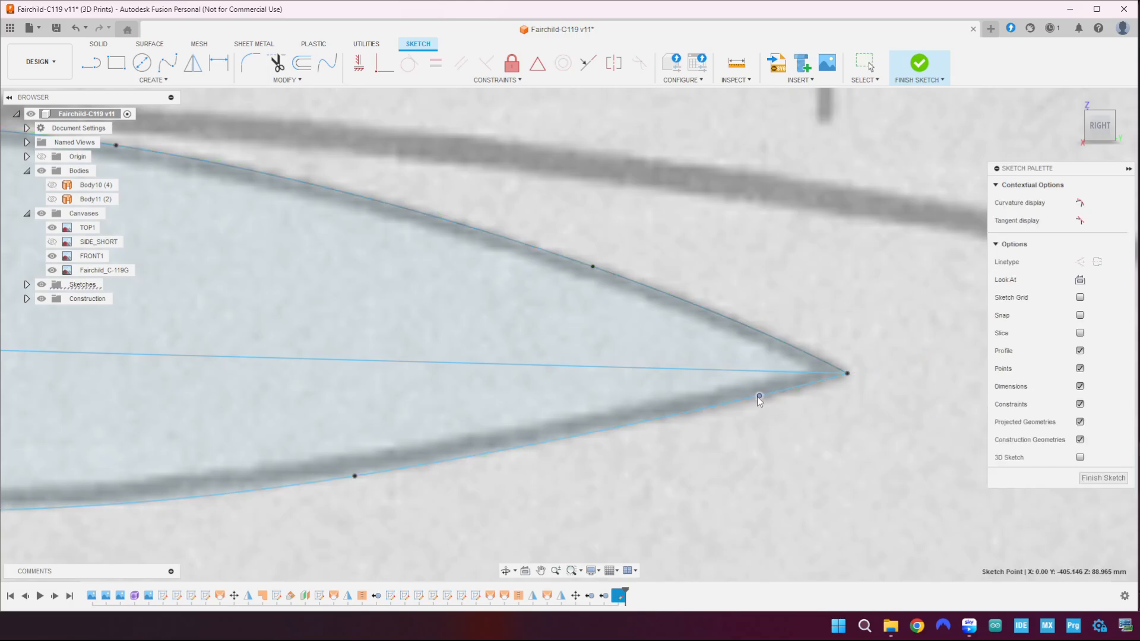
{"action": "left_click_drag", "start_coordinate": [749, 398], "coordinate": [751, 400]}
{"action": "scroll", "coordinate": [742, 411], "scroll_direction": "down", "scroll_amount": 5}
{"action": "scroll", "coordinate": [322, 450], "scroll_direction": "up", "scroll_amount": 5}
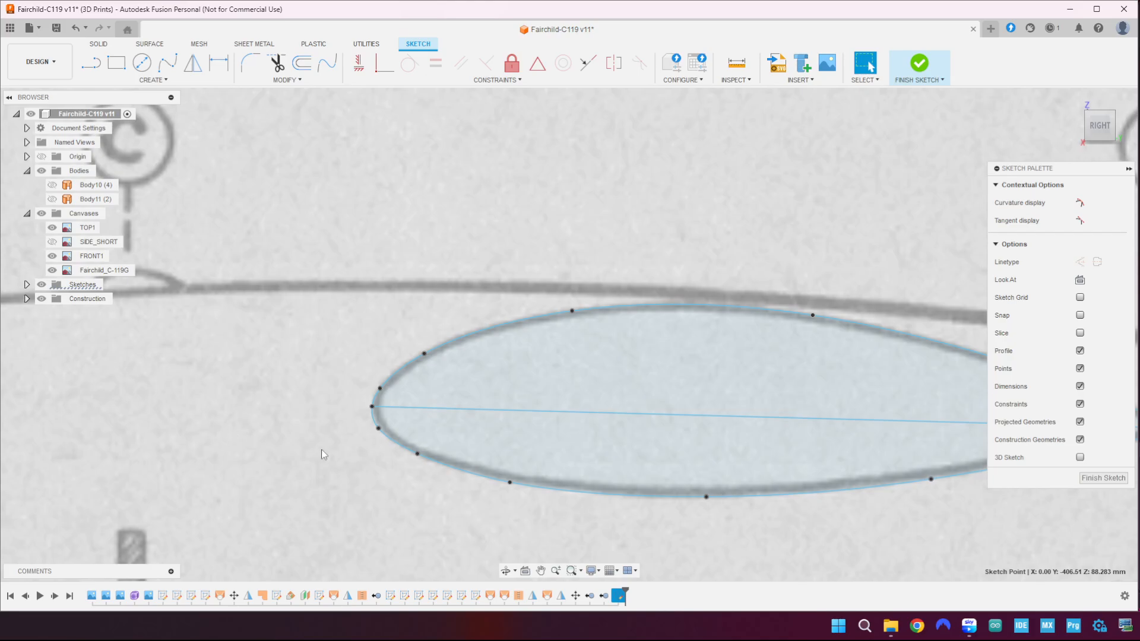
{"action": "scroll", "coordinate": [321, 450], "scroll_direction": "up", "scroll_amount": 3}
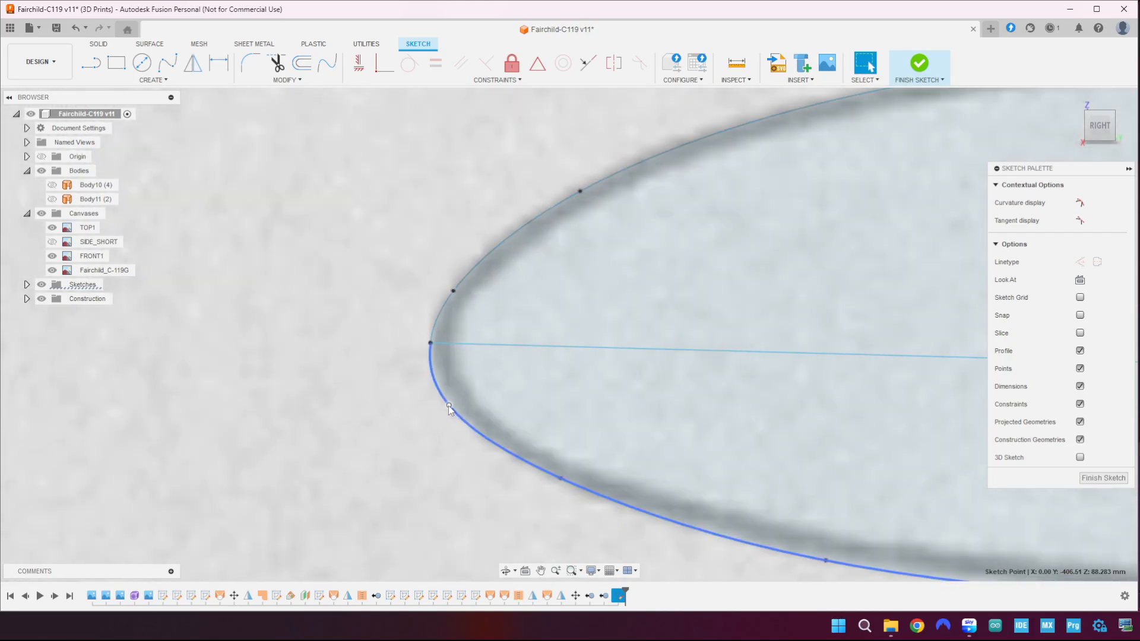
{"action": "left_click_drag", "start_coordinate": [449, 406], "coordinate": [455, 405]}
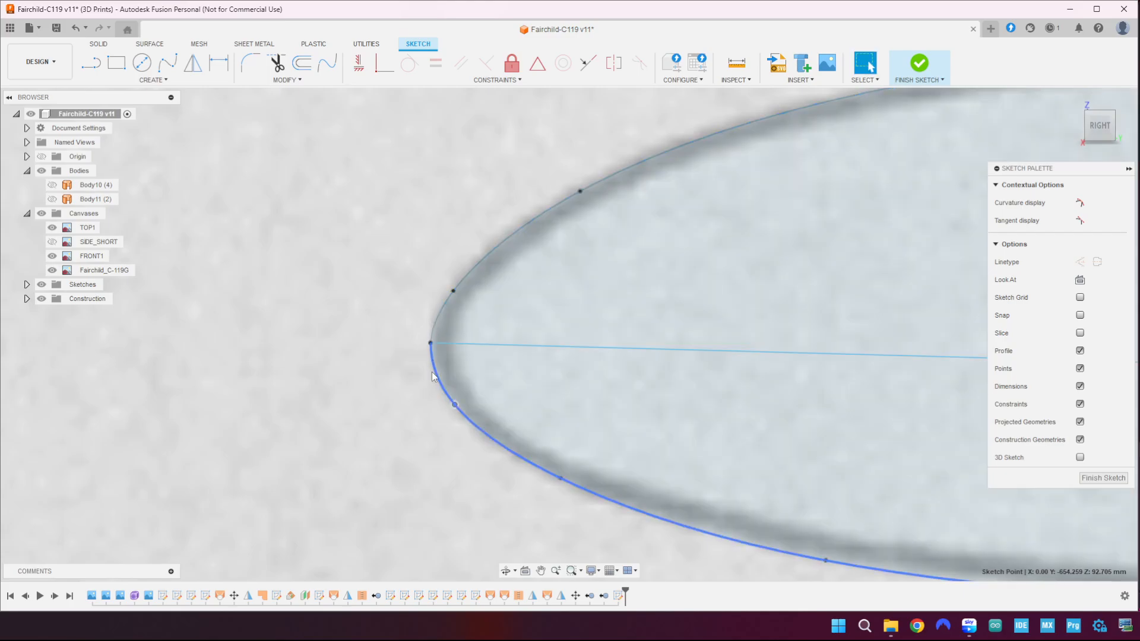
{"action": "scroll", "coordinate": [475, 409], "scroll_direction": "down", "scroll_amount": 5}
{"action": "middle_click_drag", "start_coordinate": [464, 426], "coordinate": [210, 370]}
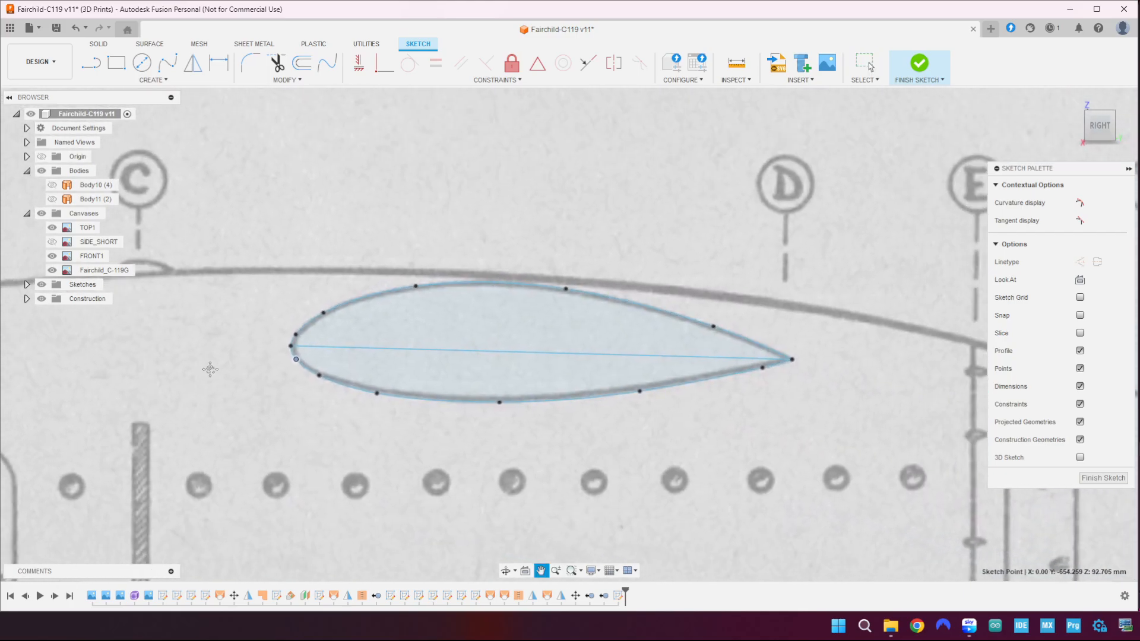
{"action": "left_click", "coordinate": [1099, 478]}
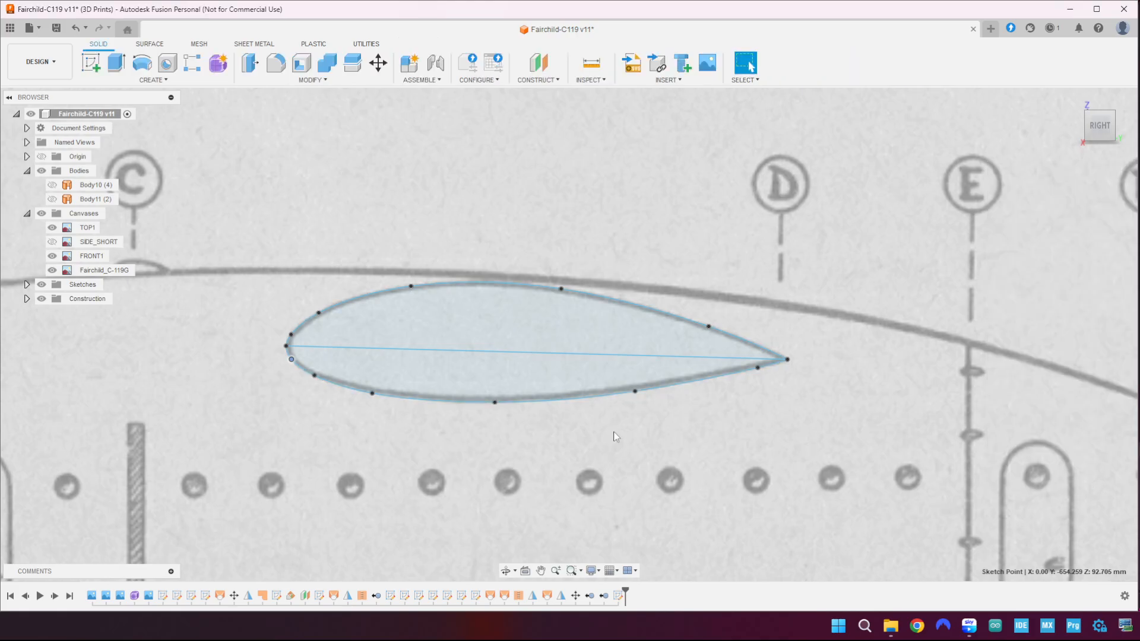
- Start a new sketch on the vertical origin plane parallel to the blueprint canvas
{"action": "scroll", "coordinate": [612, 438], "scroll_direction": "down", "scroll_amount": 10}
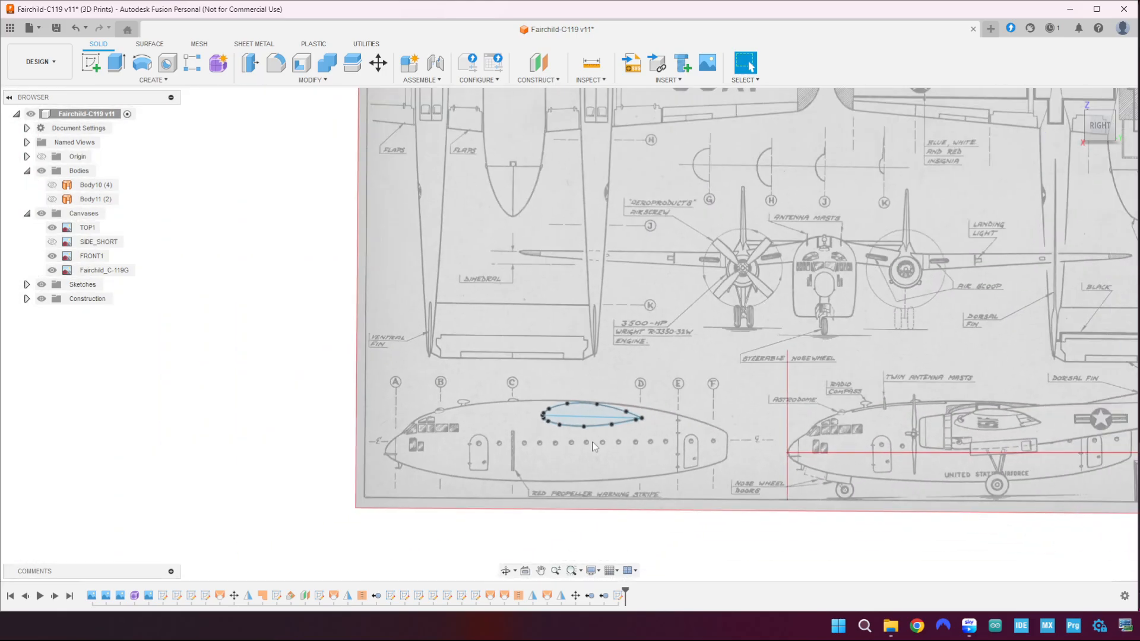
{"action": "middle_click_drag", "start_coordinate": [595, 447], "coordinate": [382, 488]}
{"action": "middle_click_drag", "start_coordinate": [841, 304], "coordinate": [747, 375]}
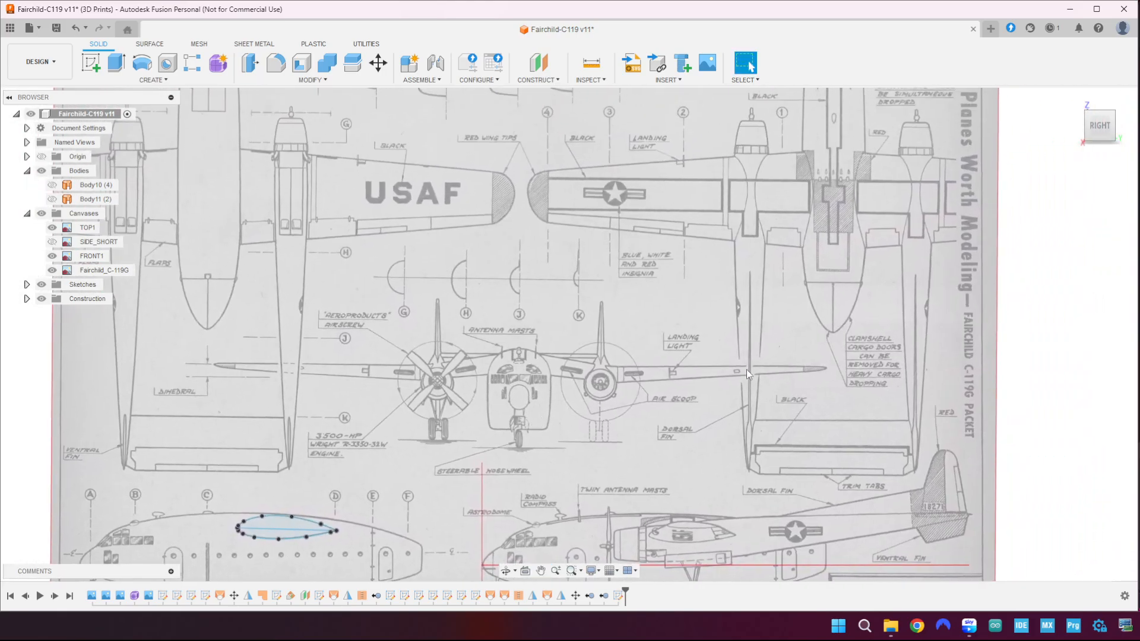
{"action": "scroll", "coordinate": [830, 249], "scroll_direction": "down", "scroll_amount": 8}
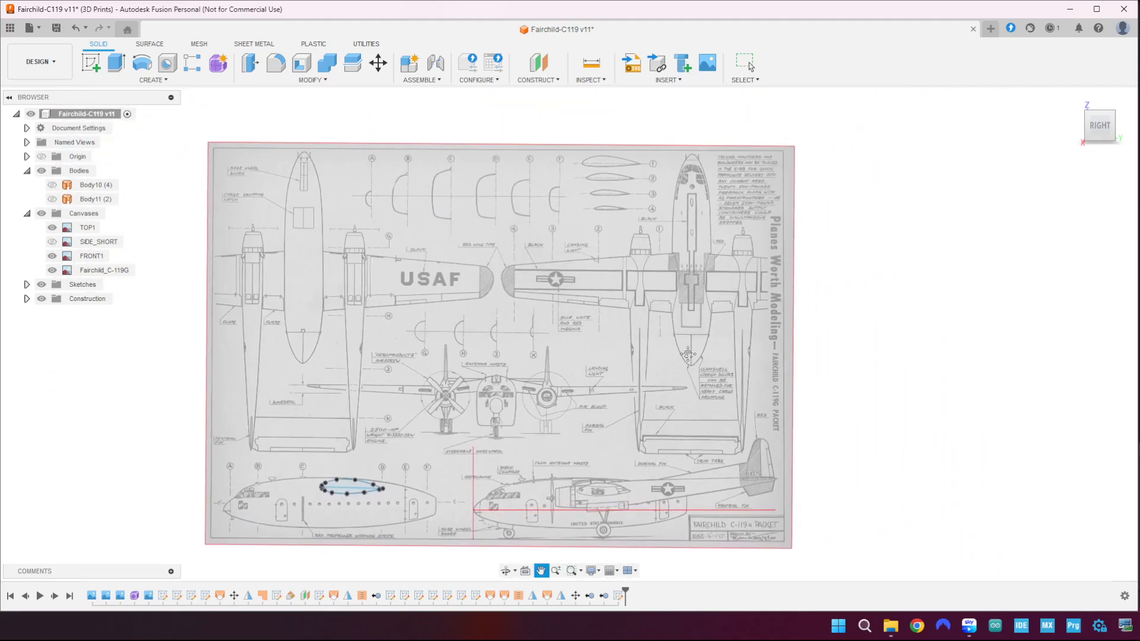
{"action": "middle_click_drag", "start_coordinate": [689, 353], "coordinate": [684, 323]}
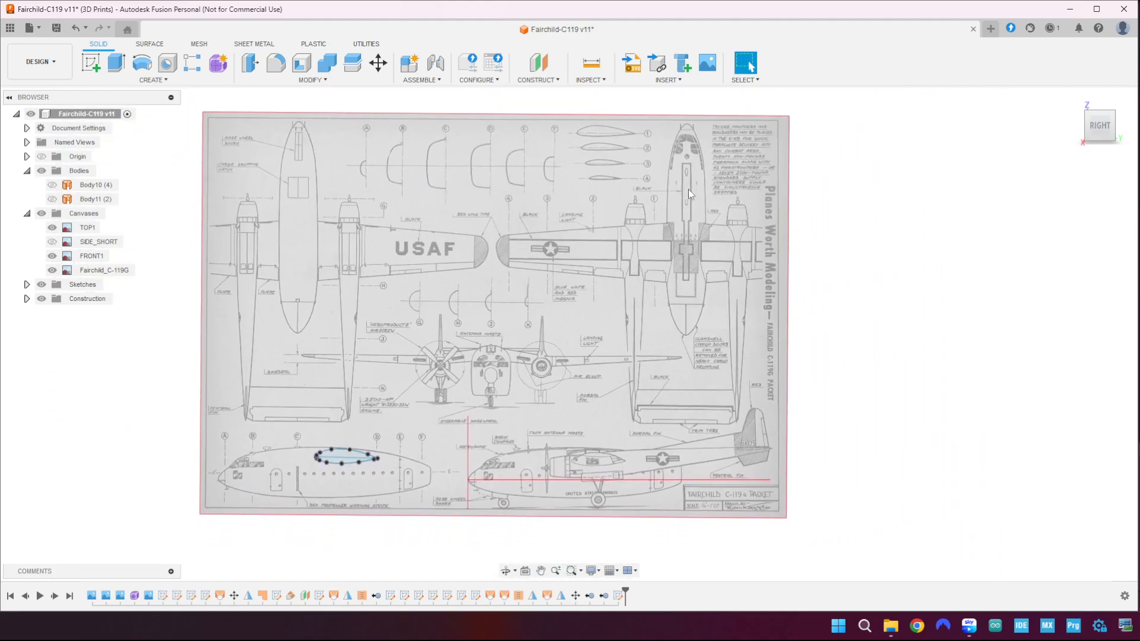
{"action": "scroll", "coordinate": [684, 301], "scroll_direction": "up", "scroll_amount": 2}
{"action": "scroll", "coordinate": [684, 301], "scroll_direction": "down", "scroll_amount": 3}
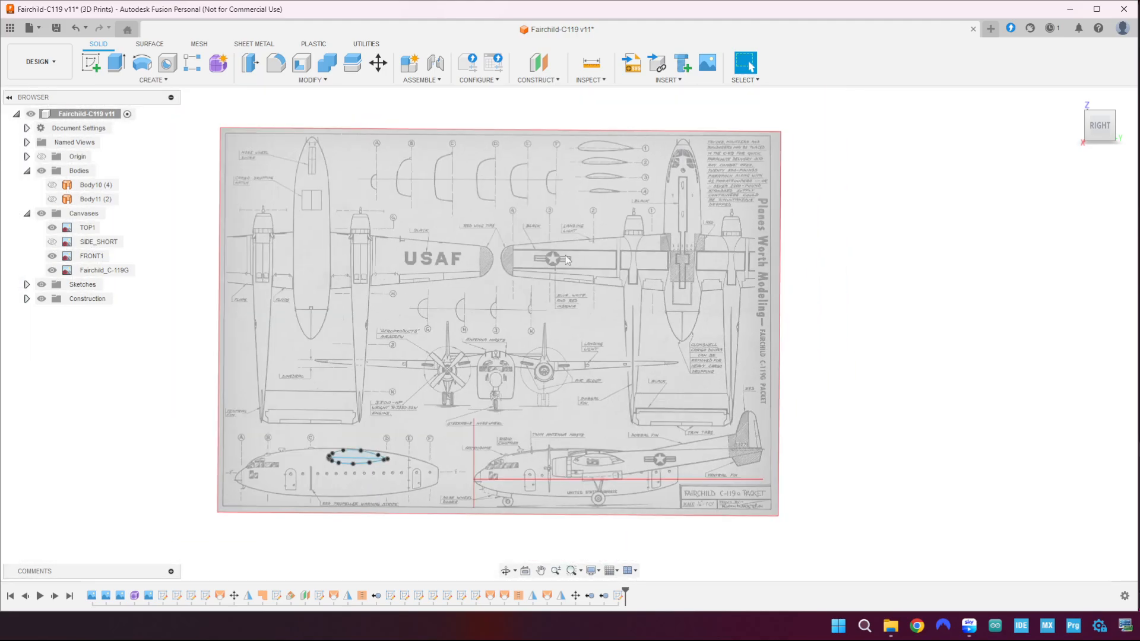
{"action": "left_click", "coordinate": [91, 62]}
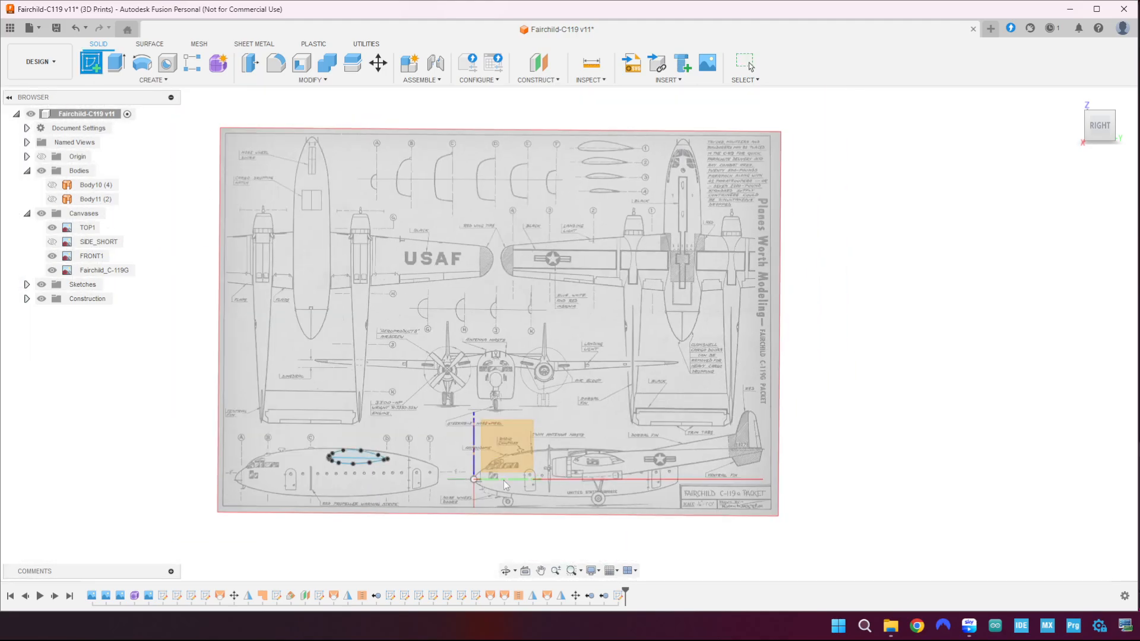
{"action": "left_click", "coordinate": [521, 451]}
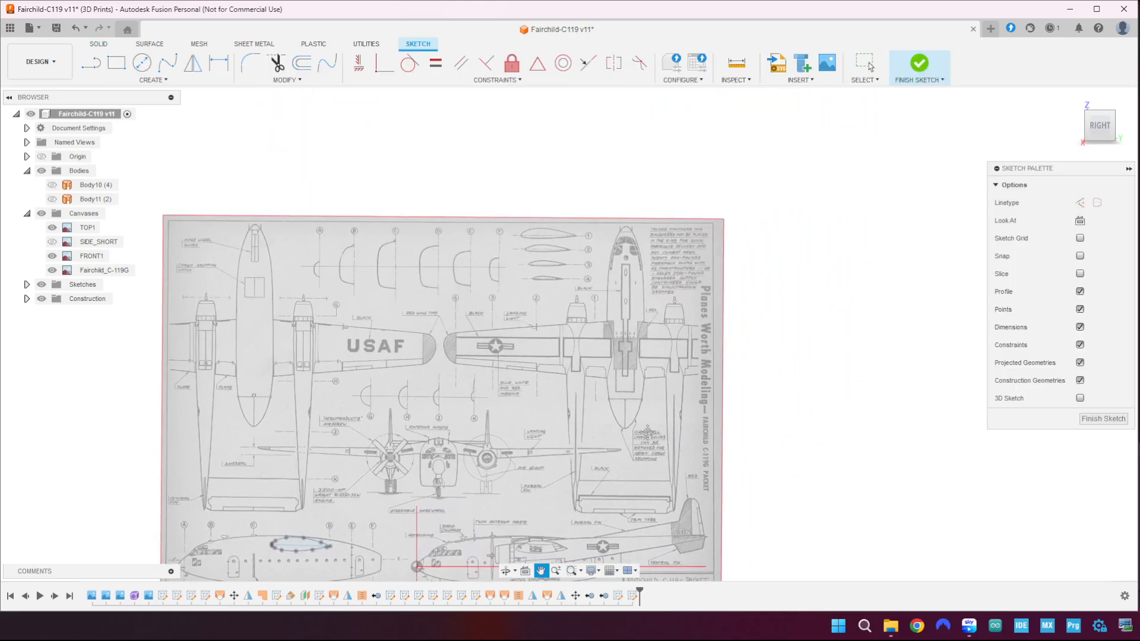
{"action": "scroll", "coordinate": [595, 421], "scroll_direction": "up", "scroll_amount": 3}
{"action": "scroll", "coordinate": [625, 419], "scroll_direction": "down", "scroll_amount": 2}
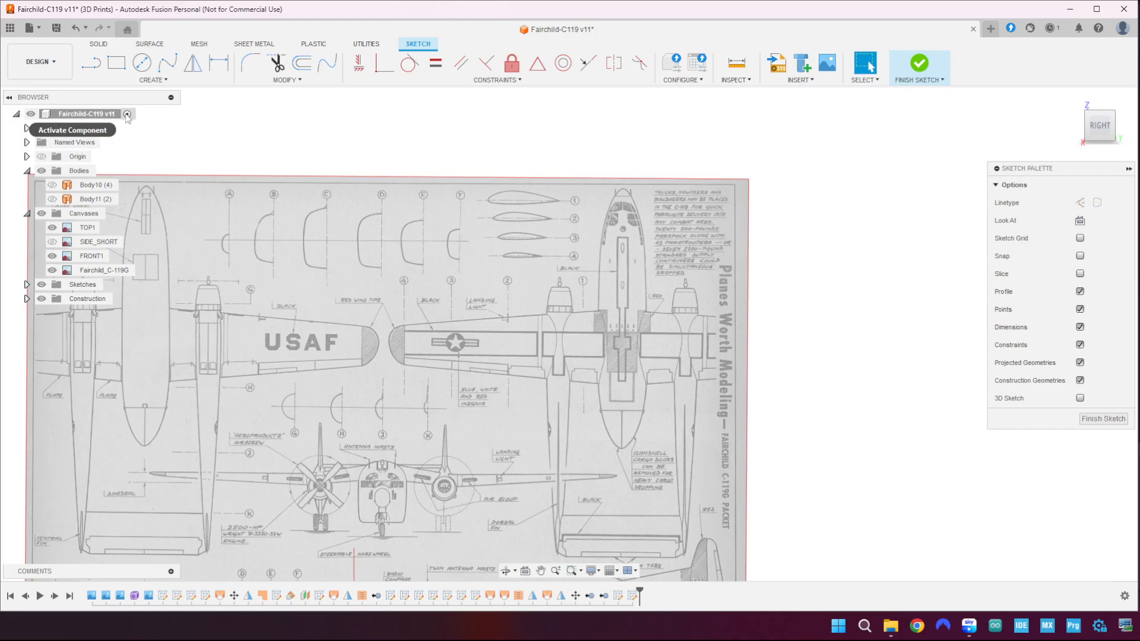
- Draw a vertical line about 1020 mm long along the right-hand plan view's fuselage centreline, from the tail tip to beyond the nose
{"action": "key", "text": "l"}
{"action": "scroll", "coordinate": [612, 444], "scroll_direction": "up", "scroll_amount": 3}
{"action": "scroll", "coordinate": [611, 443], "scroll_direction": "up", "scroll_amount": 2}
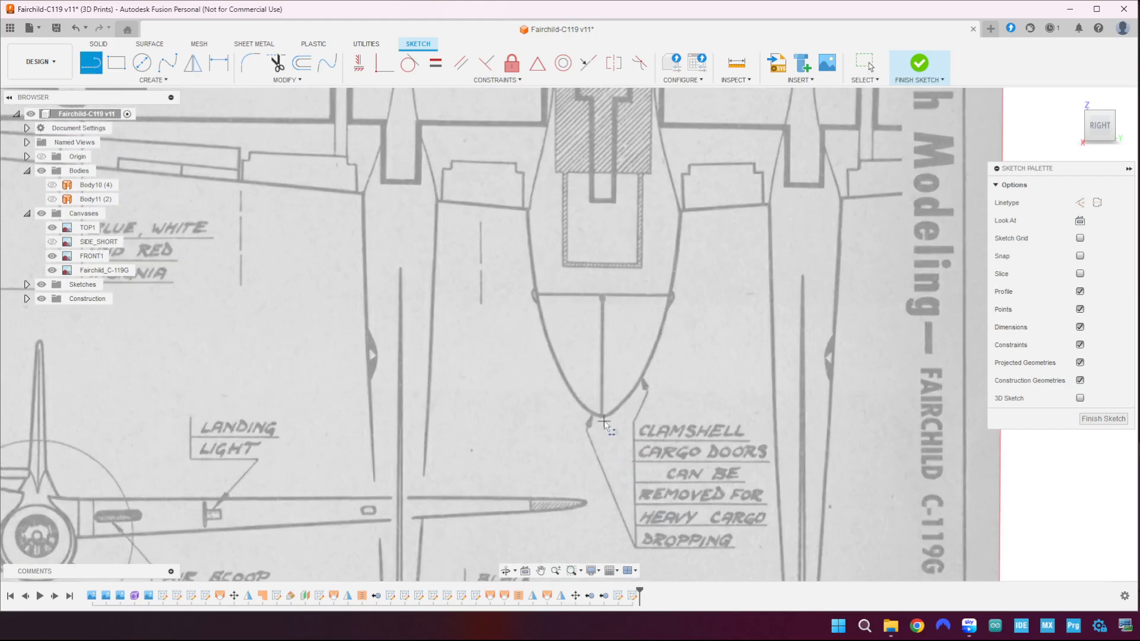
{"action": "left_click", "coordinate": [601, 425]}
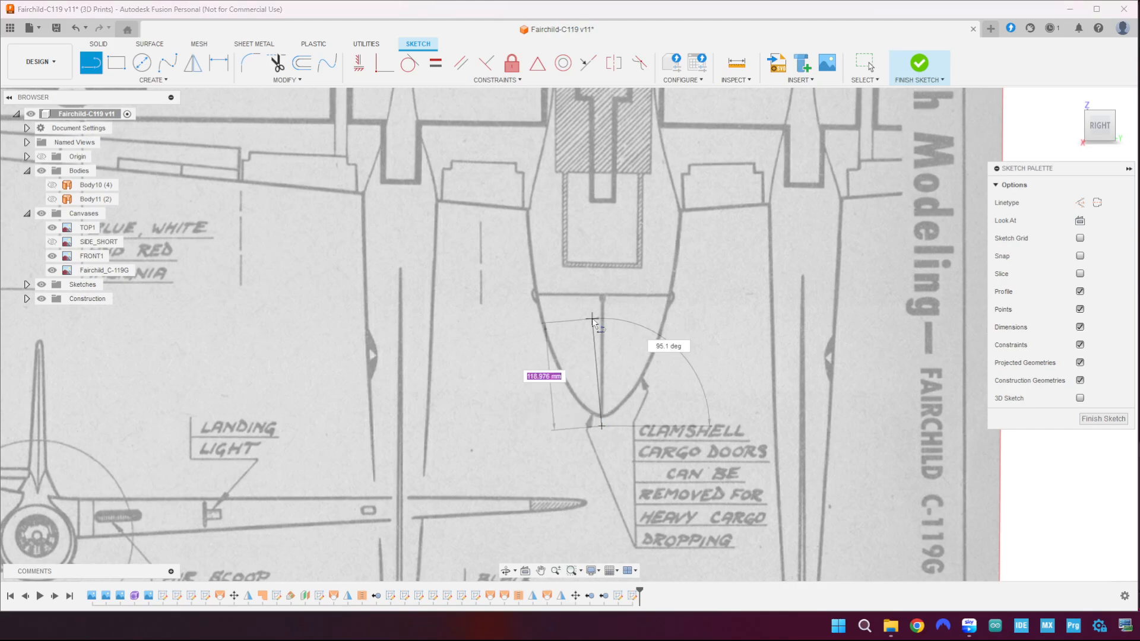
{"action": "scroll", "coordinate": [601, 299], "scroll_direction": "down", "scroll_amount": 8}
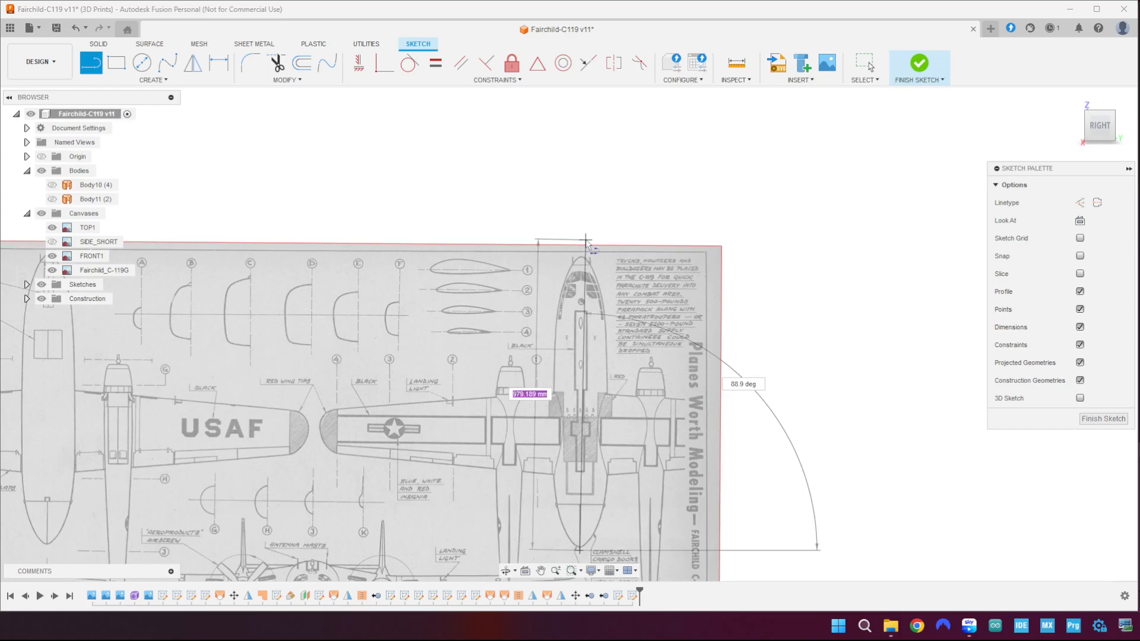
{"action": "scroll", "coordinate": [584, 244], "scroll_direction": "up", "scroll_amount": 4}
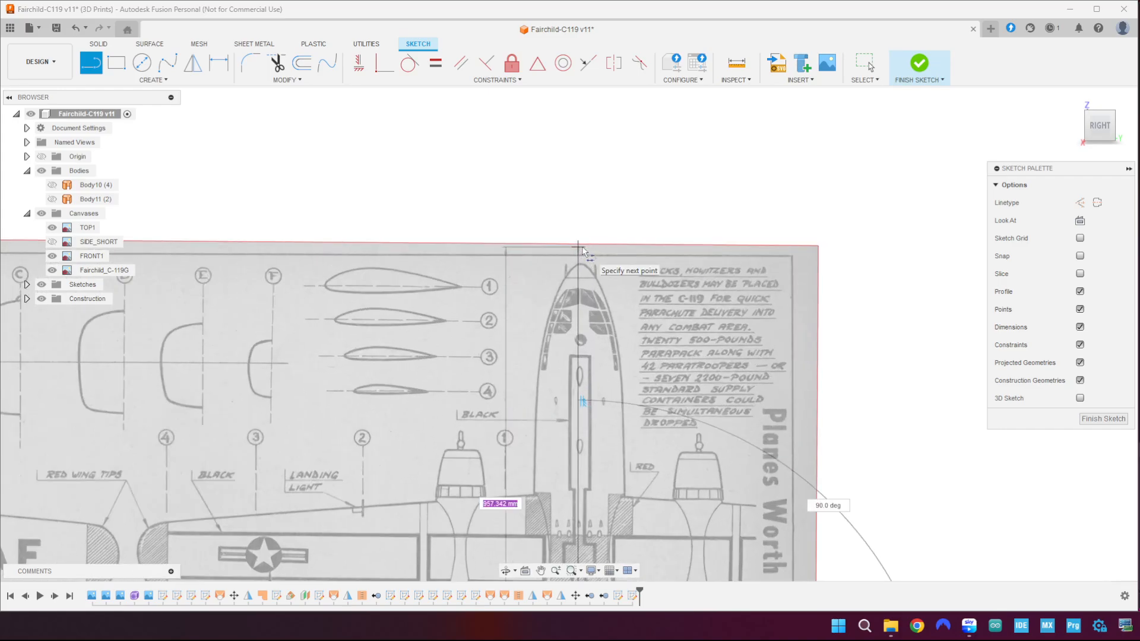
{"action": "middle_click_drag", "start_coordinate": [581, 247], "coordinate": [616, 119]}
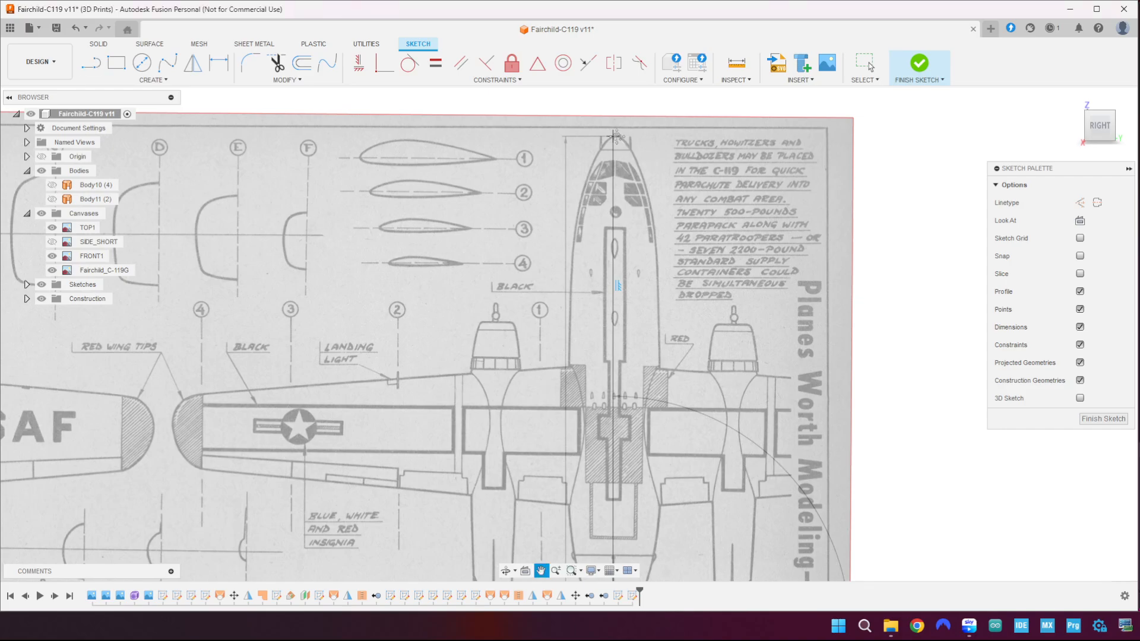
{"action": "scroll", "coordinate": [617, 140], "scroll_direction": "up", "scroll_amount": 3}
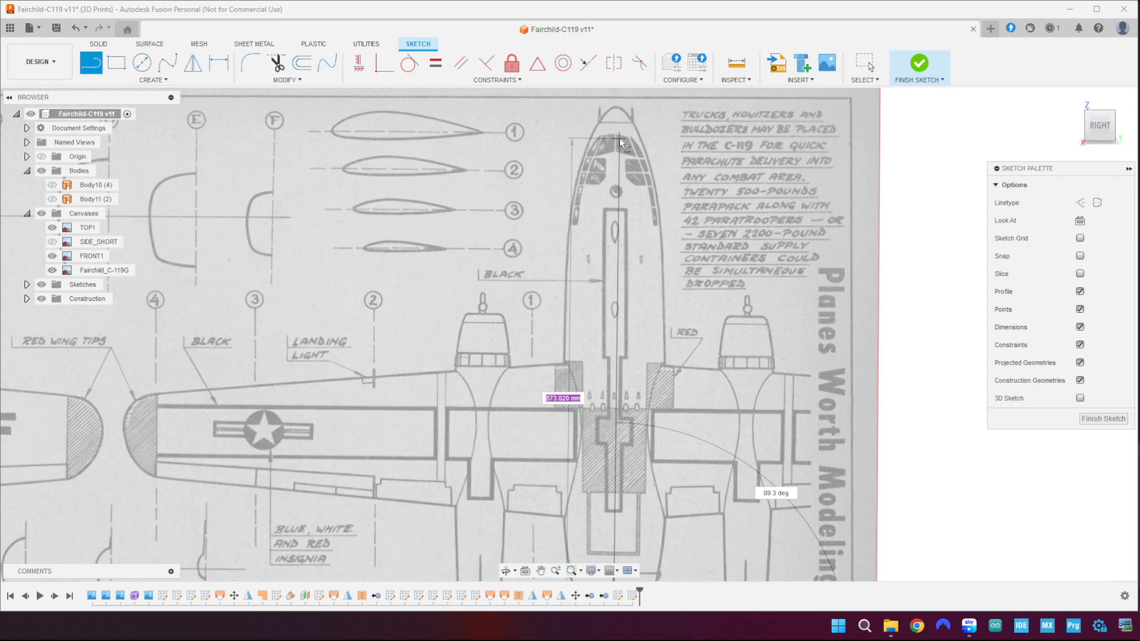
{"action": "key", "text": "Escape"}
{"action": "middle_click_drag", "start_coordinate": [617, 144], "coordinate": [594, 195]}
{"action": "scroll", "coordinate": [621, 134], "scroll_direction": "down", "scroll_amount": 4}
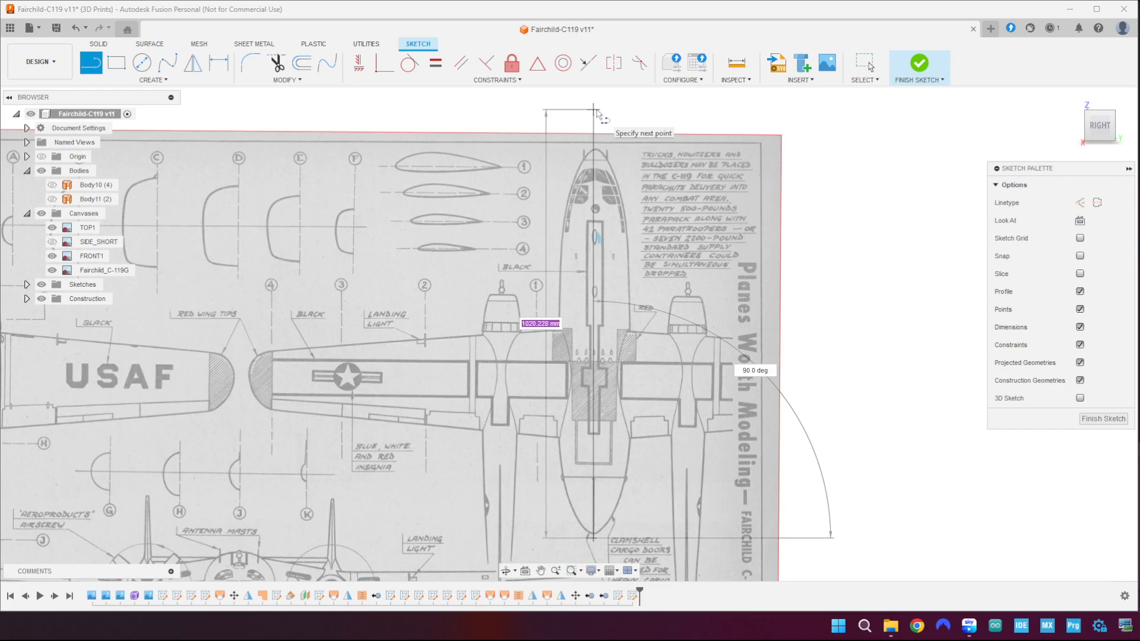
{"action": "left_click", "coordinate": [596, 110]}
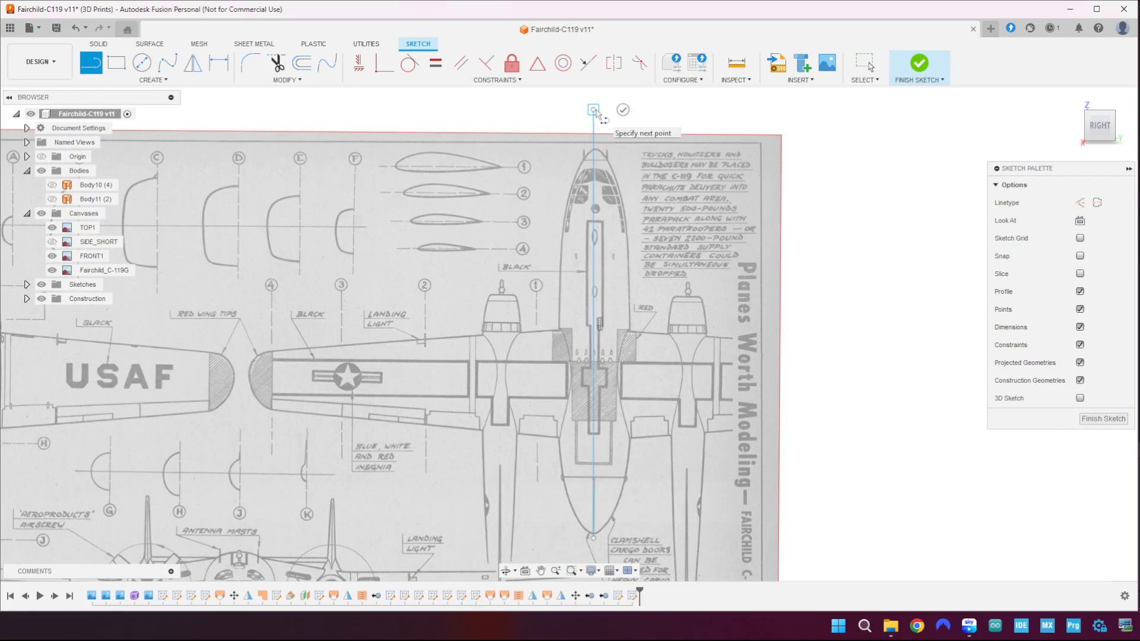
{"action": "key", "text": "Escape"}
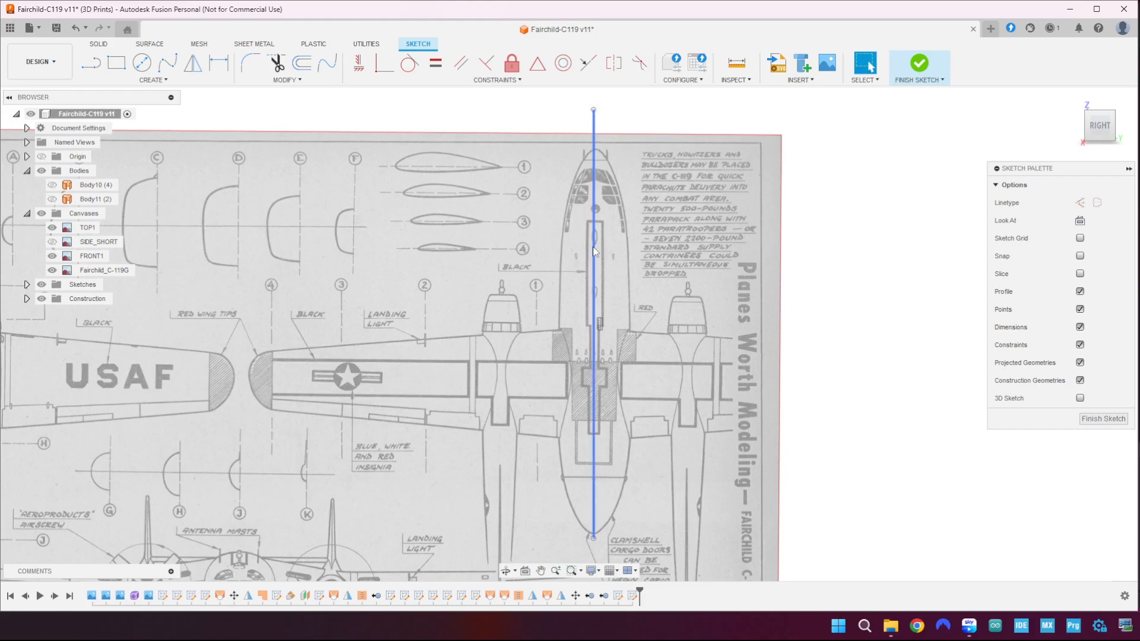
{"action": "left_click", "coordinate": [594, 251]}
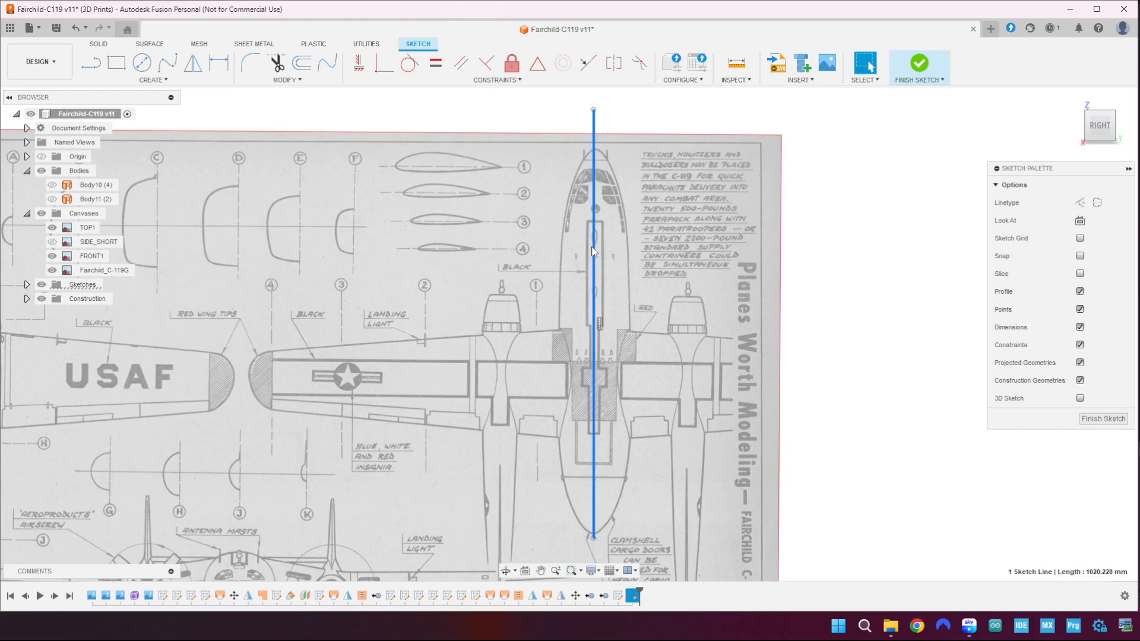
{"action": "key", "text": "Escape"}
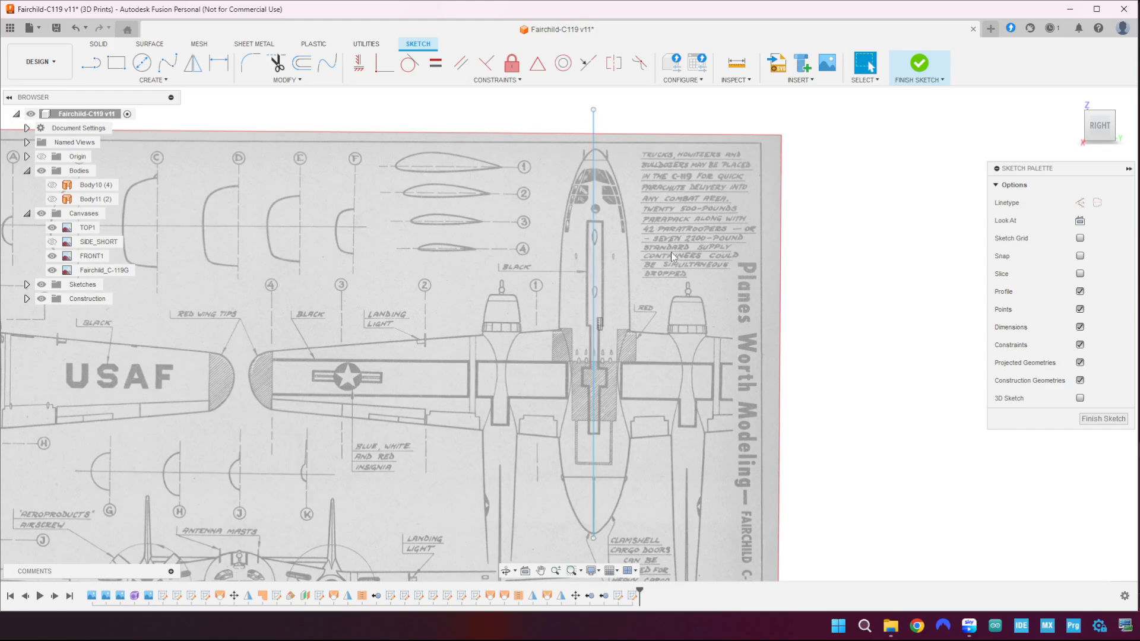
- Rotate the fuselage centreline by -0.5 degrees about Z so it follows the slightly tilted plan view
{"action": "left_click", "coordinate": [595, 352]}
{"action": "right_click", "coordinate": [595, 352]}
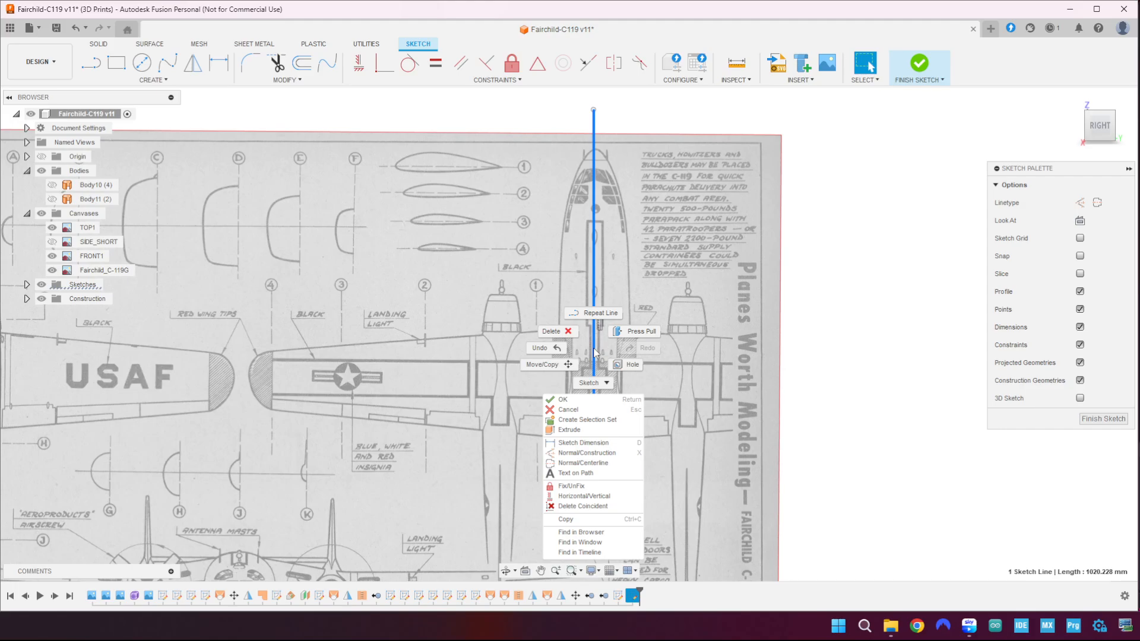
{"action": "left_click", "coordinate": [542, 365]}
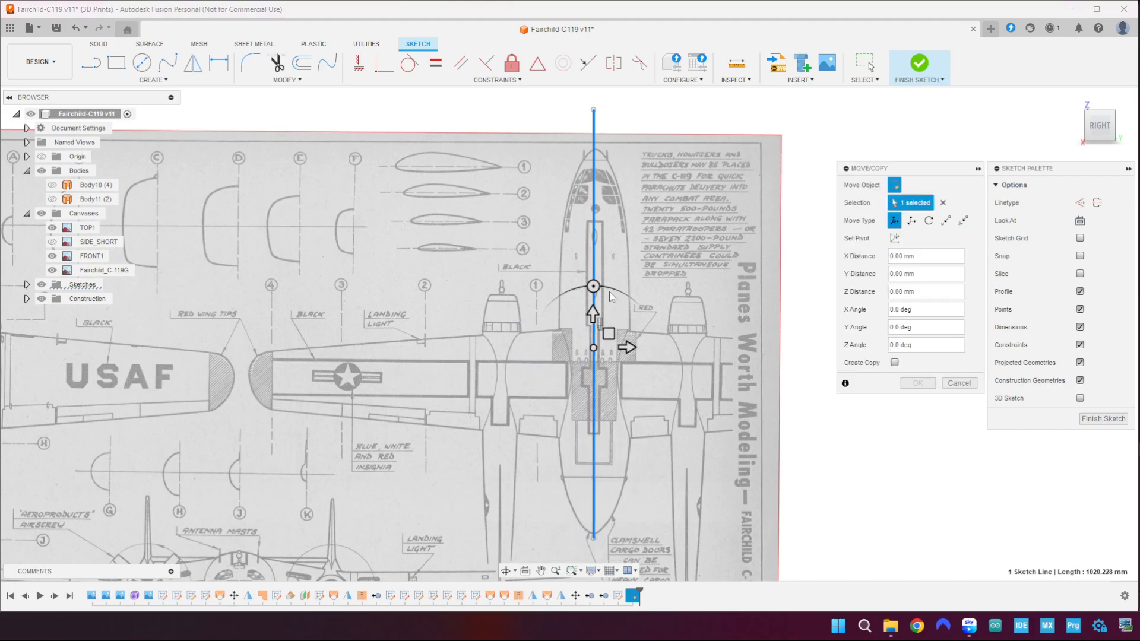
{"action": "left_click", "coordinate": [594, 287]}
{"action": "left_click_drag", "start_coordinate": [594, 287], "coordinate": [596, 288]}
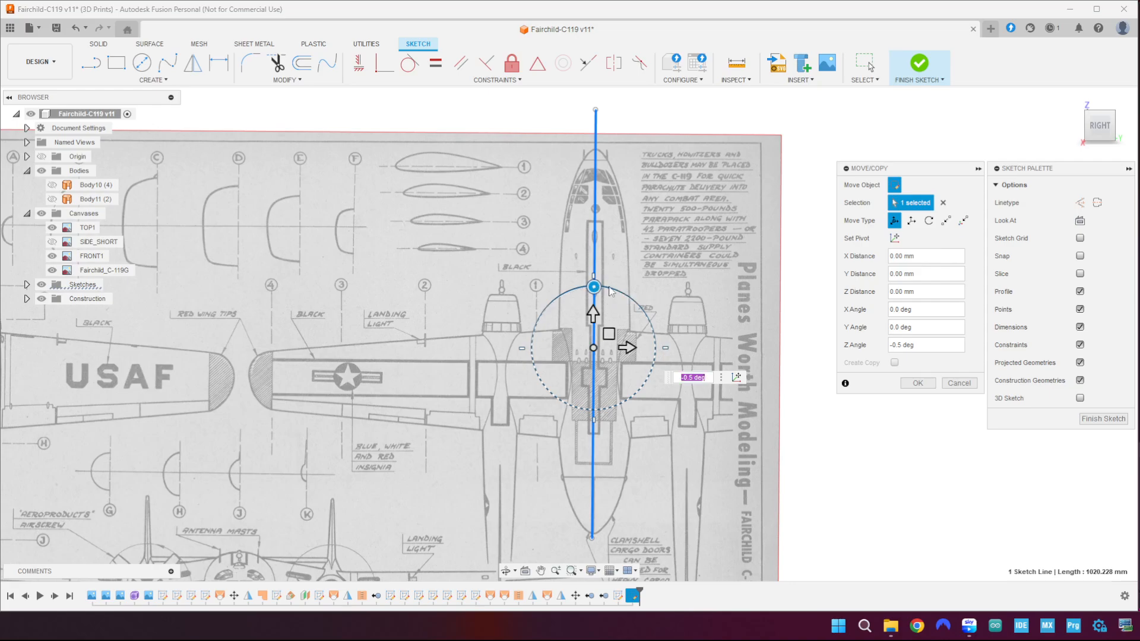
{"action": "left_click", "coordinate": [920, 383]}
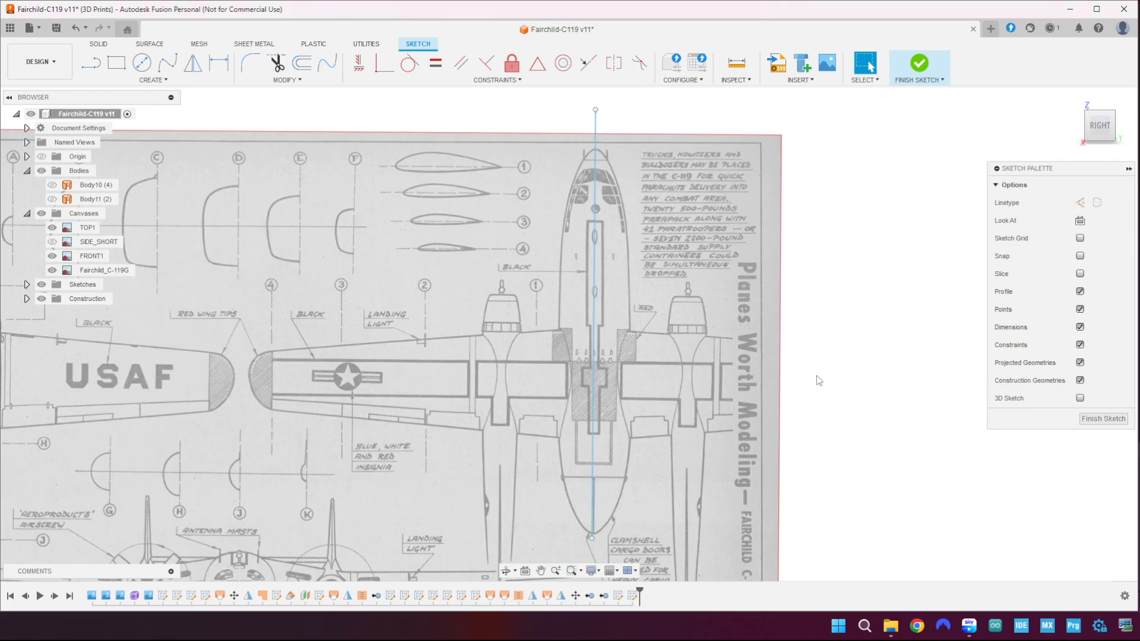
{"action": "left_click", "coordinate": [593, 347]}
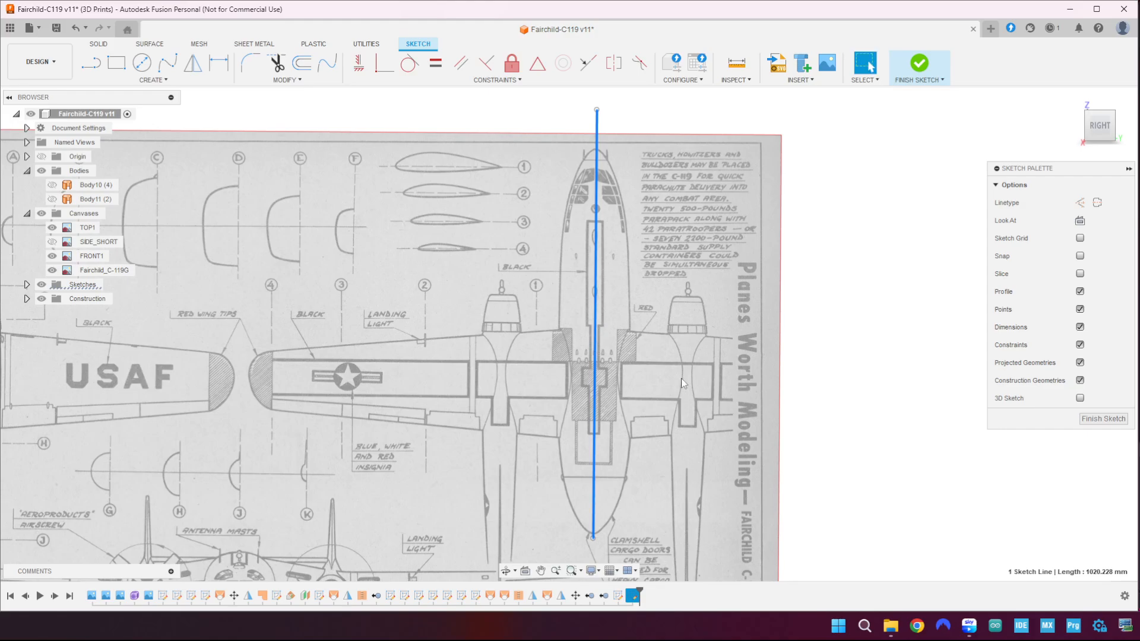
{"action": "key", "text": "Escape"}
- Draw a line along the wing's leading edge from the left engine nacelle's inner side to beyond the fuselage centreline
{"action": "scroll", "coordinate": [607, 395], "scroll_direction": "up", "scroll_amount": 3}
{"action": "scroll", "coordinate": [633, 440], "scroll_direction": "down", "scroll_amount": 2}
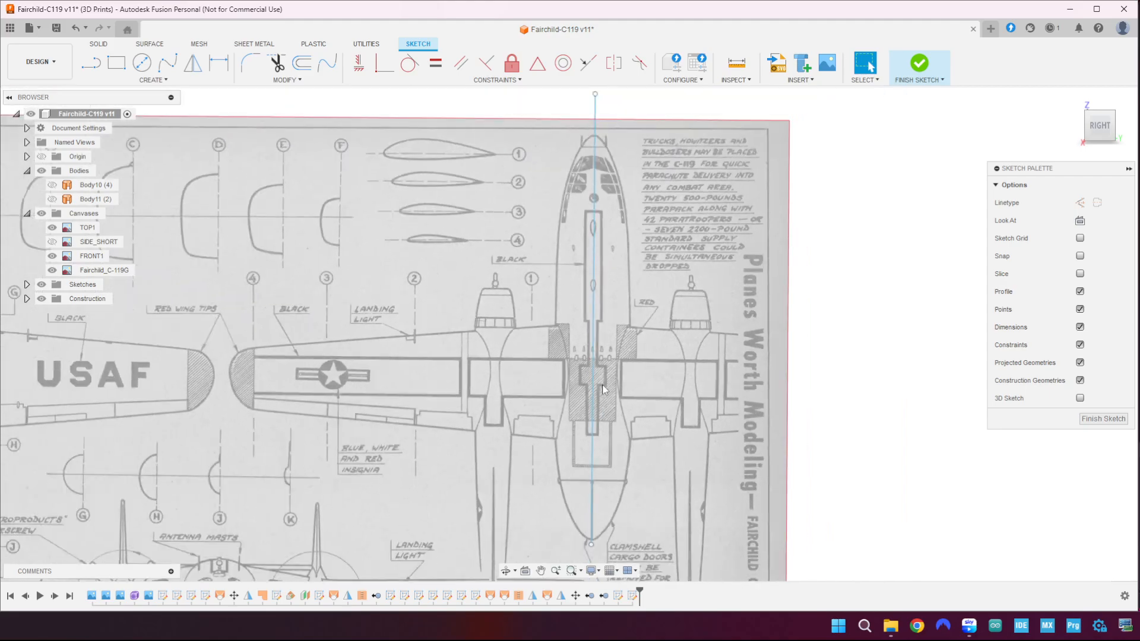
{"action": "middle_click_drag", "start_coordinate": [633, 440], "coordinate": [631, 399]}
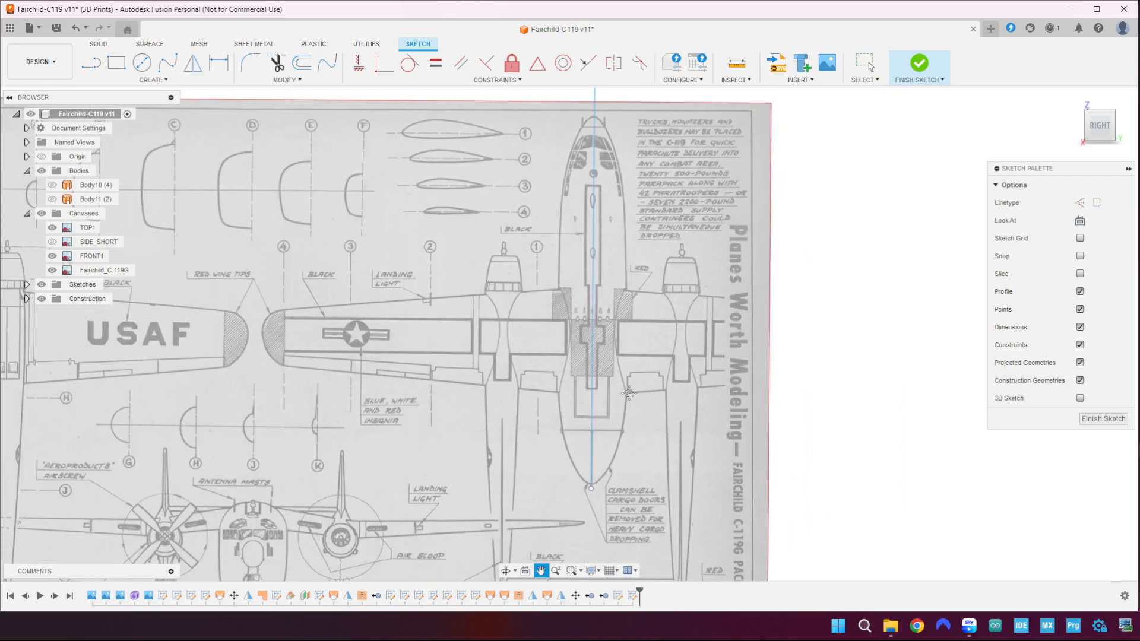
{"action": "left_click", "coordinate": [92, 61]}
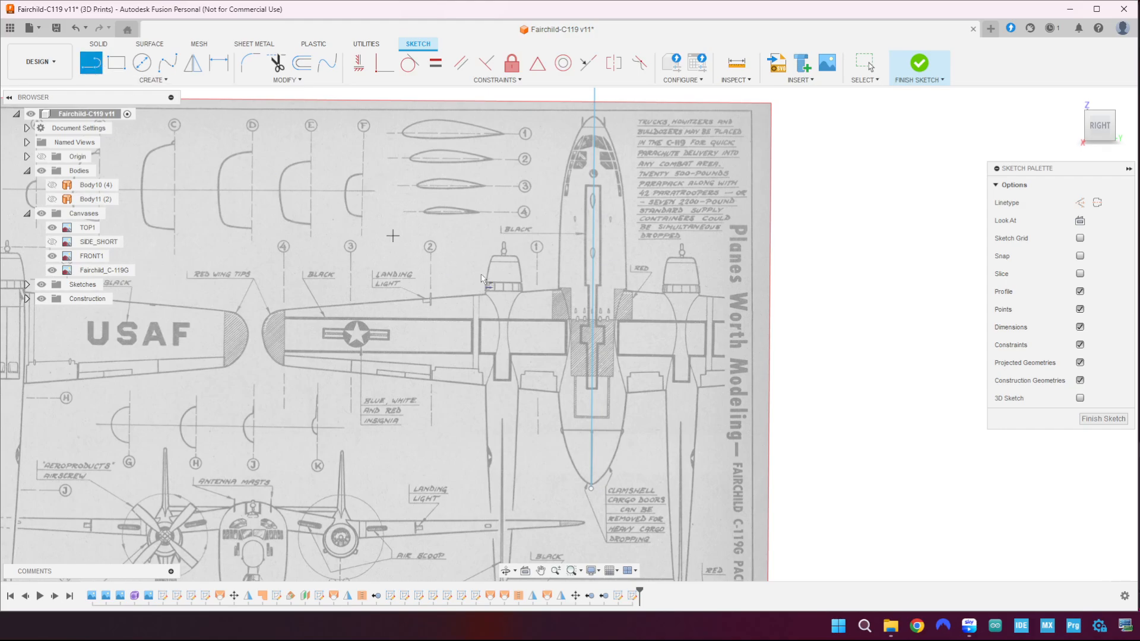
{"action": "scroll", "coordinate": [573, 297], "scroll_direction": "up", "scroll_amount": 4}
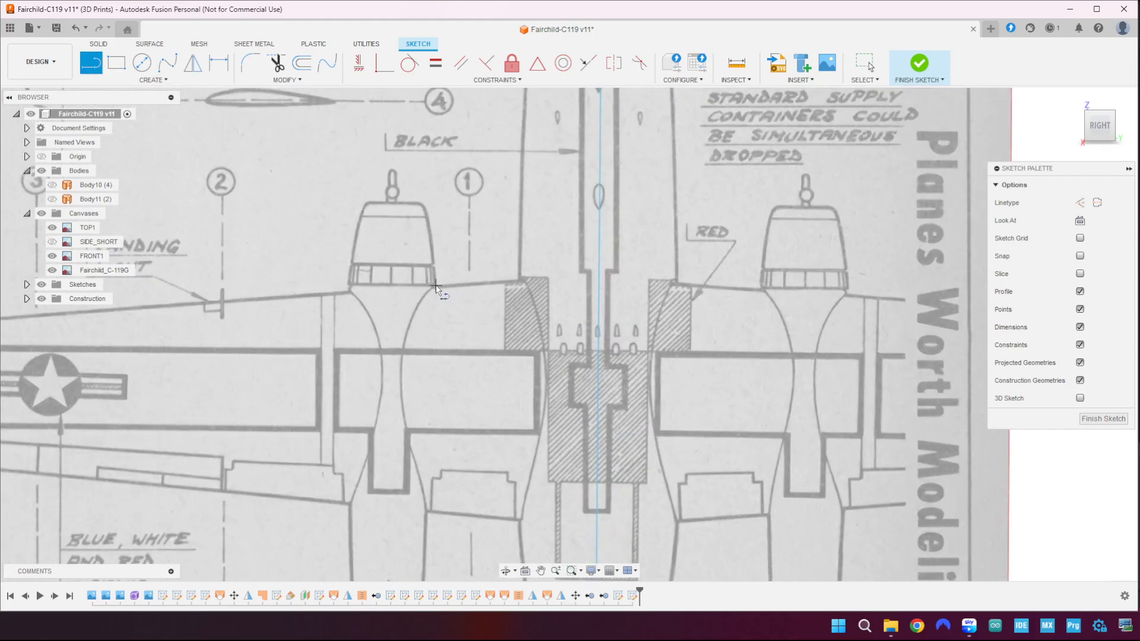
{"action": "left_click", "coordinate": [435, 287]}
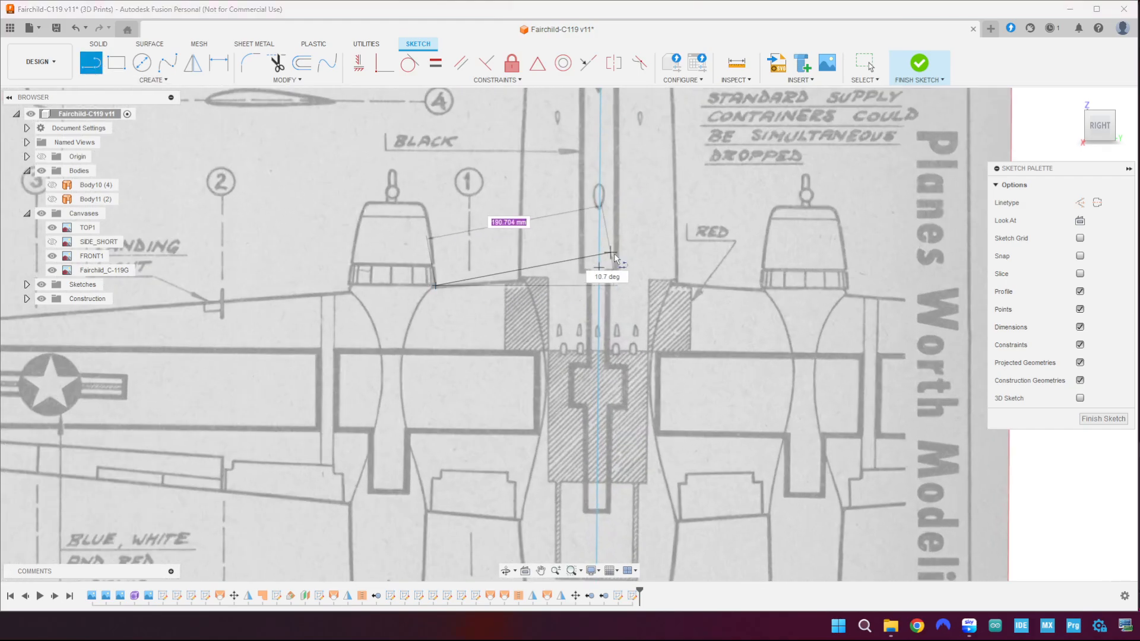
{"action": "left_click", "coordinate": [674, 268]}
{"action": "key", "text": "Escape"}
{"action": "middle_click_drag", "start_coordinate": [667, 384], "coordinate": [668, 265]}
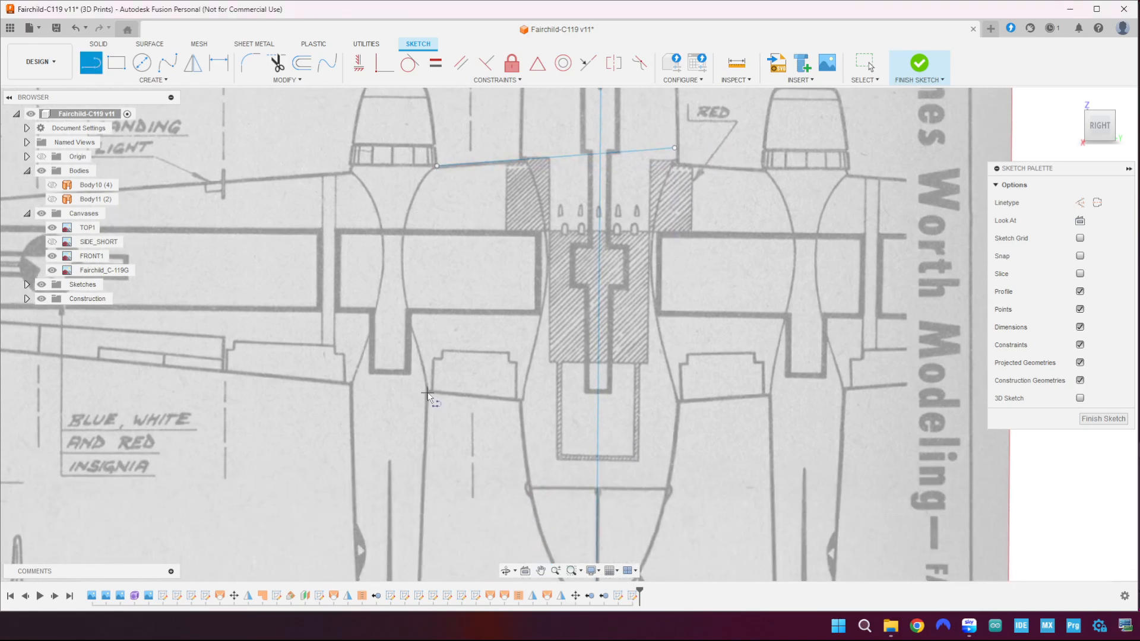
{"action": "left_click", "coordinate": [427, 393]}
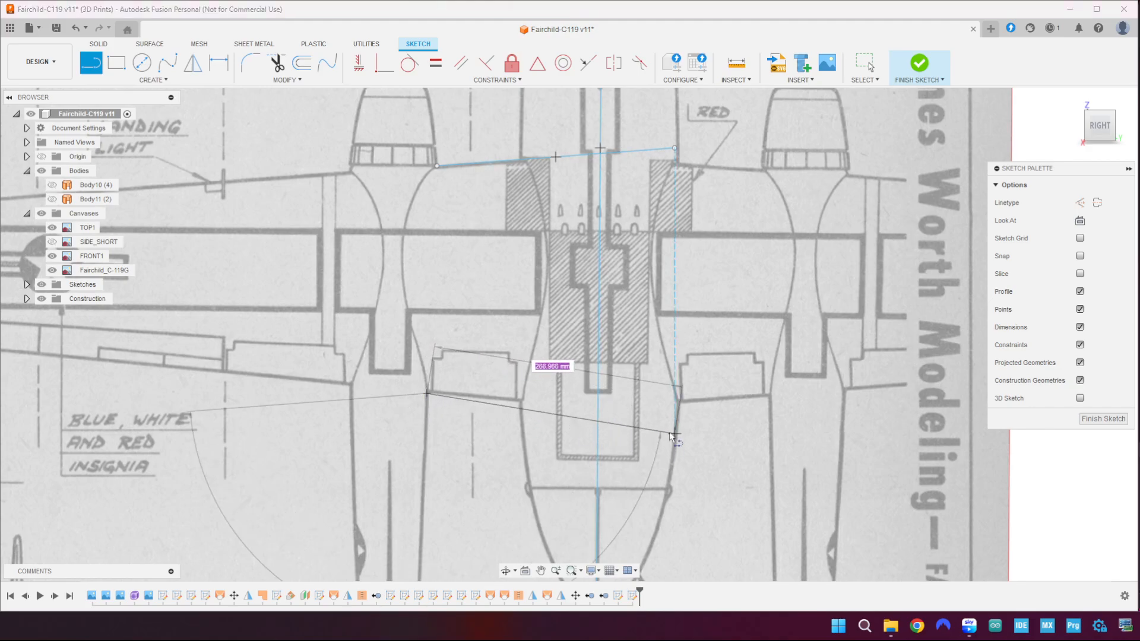
{"action": "key", "text": "Escape"}
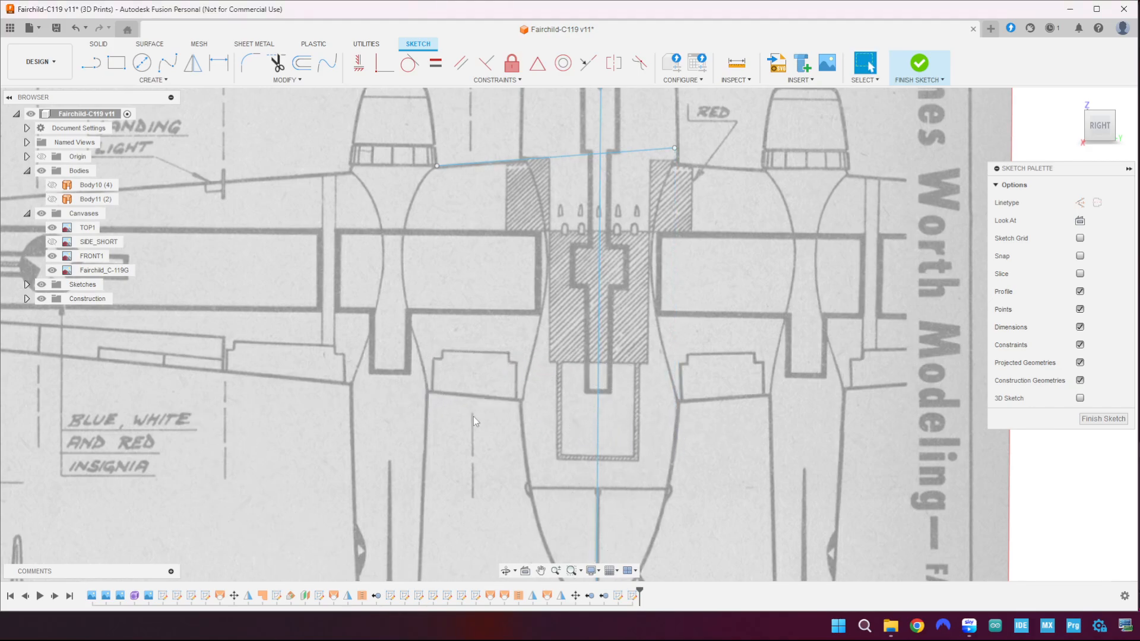
- Trim the part of the fuselage centreline that lies ahead of the wing's leading-edge line
{"action": "scroll", "coordinate": [456, 423], "scroll_direction": "down", "scroll_amount": 2}
{"action": "scroll", "coordinate": [468, 429], "scroll_direction": "down", "scroll_amount": 2}
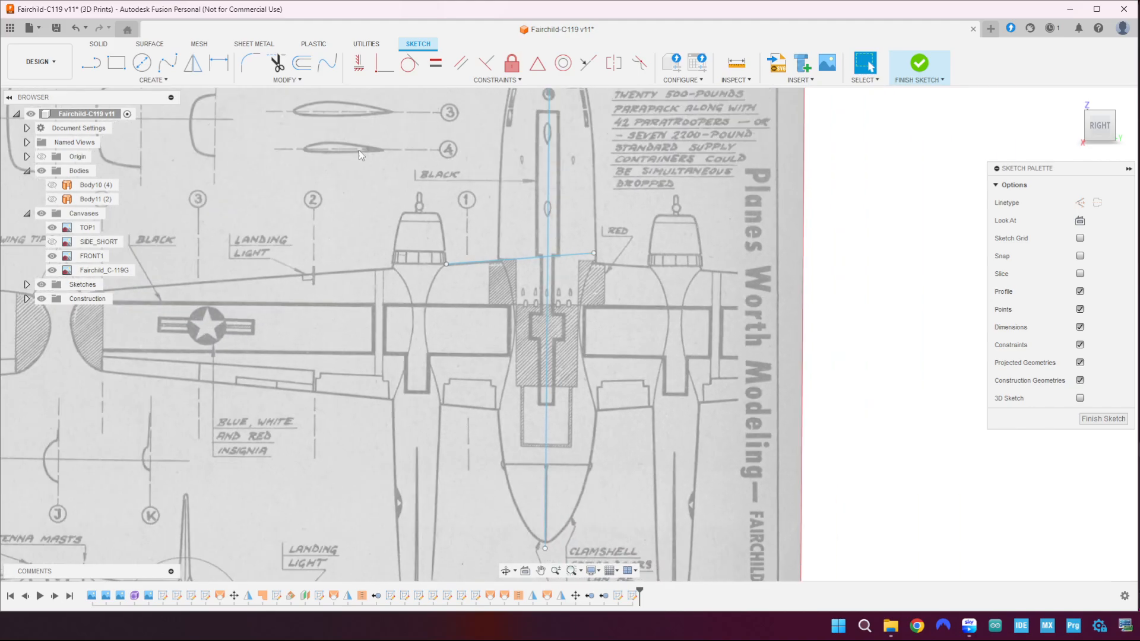
{"action": "left_click", "coordinate": [276, 62]}
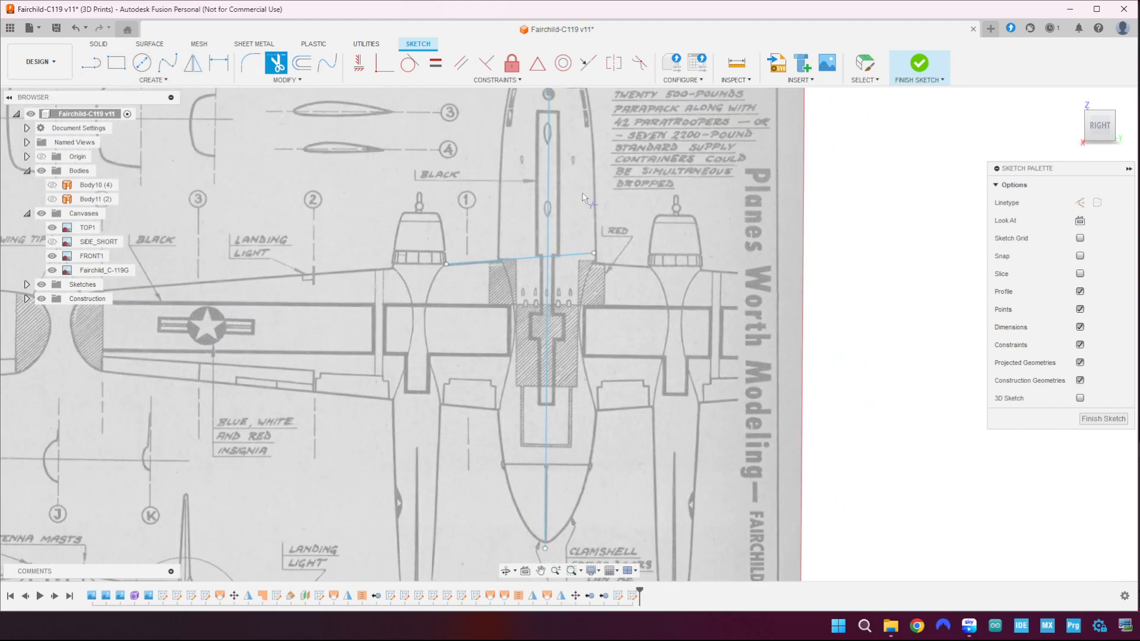
{"action": "left_click", "coordinate": [551, 212]}
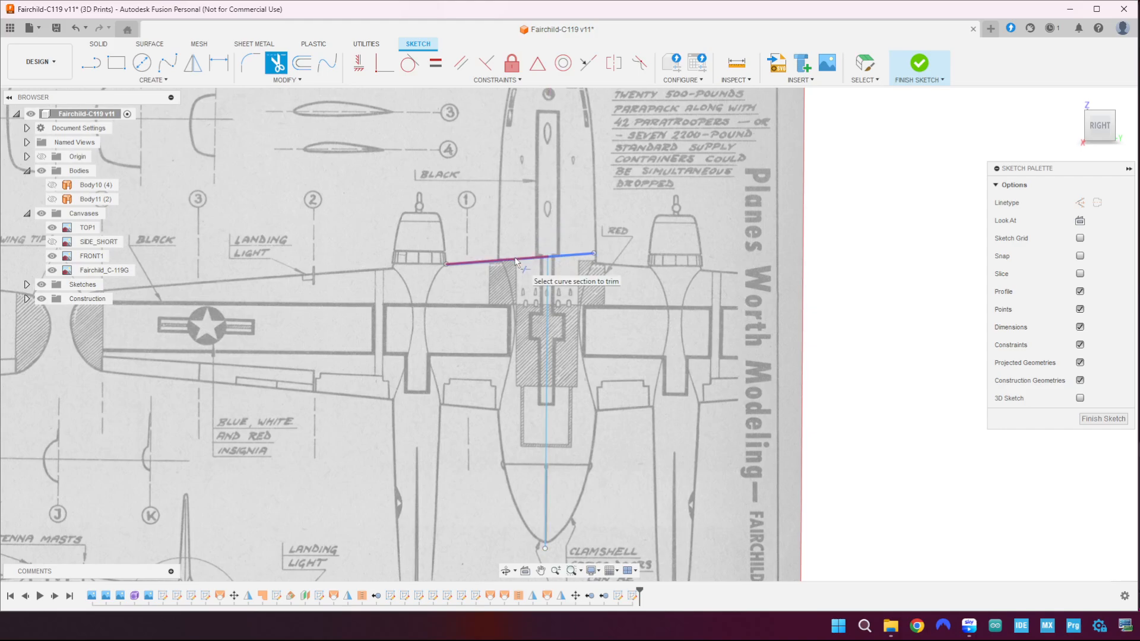
- Draw a line along the wing's trailing edge from the left nacelle boom's inner side to beyond the fuselage centreline
{"action": "key", "text": "l"}
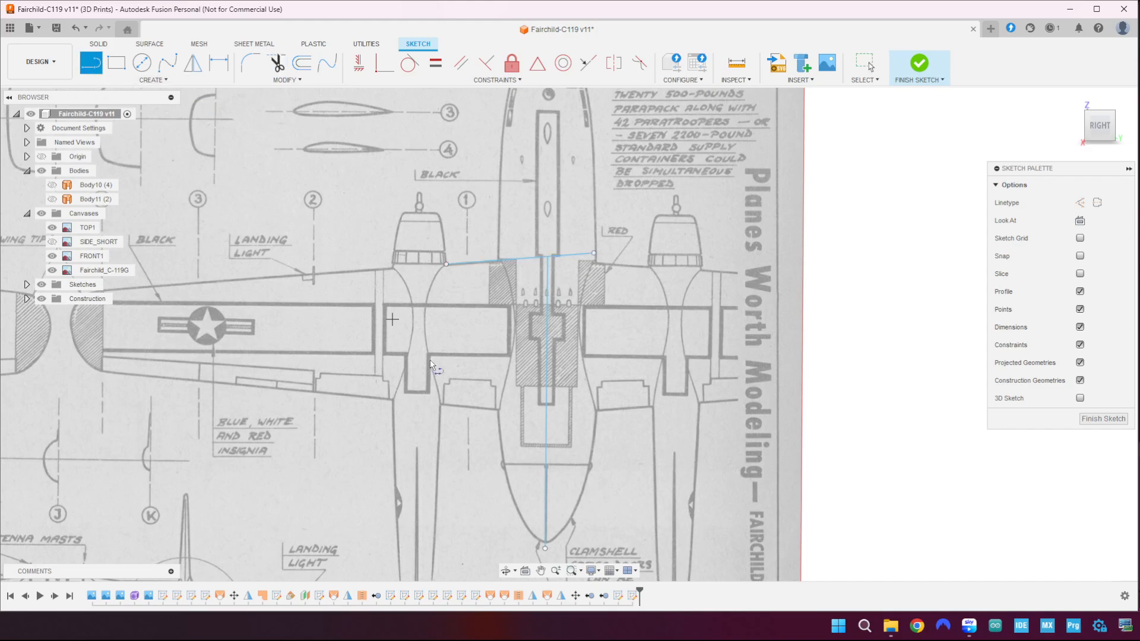
{"action": "scroll", "coordinate": [441, 409], "scroll_direction": "up", "scroll_amount": 3}
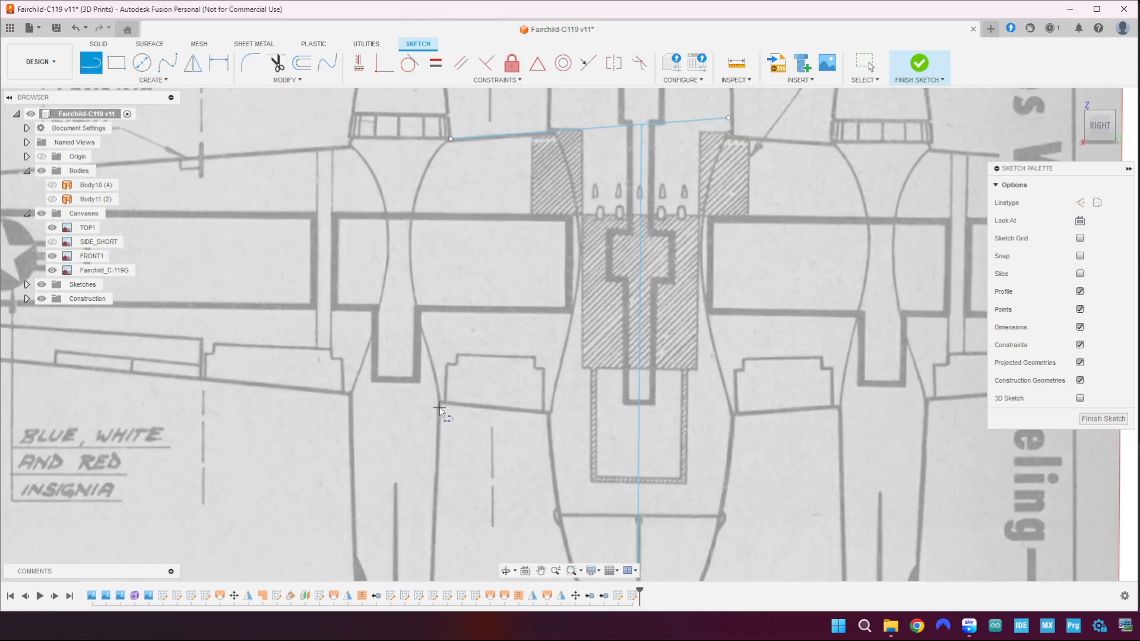
{"action": "left_click", "coordinate": [440, 407]}
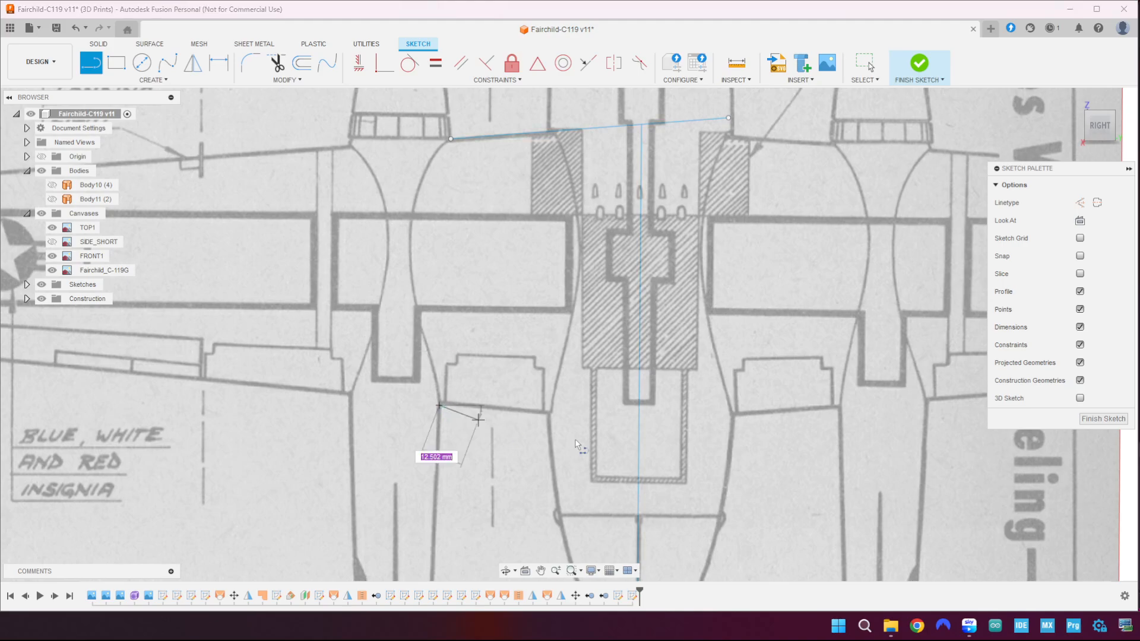
{"action": "left_click", "coordinate": [749, 434]}
{"action": "key", "text": "Escape"}
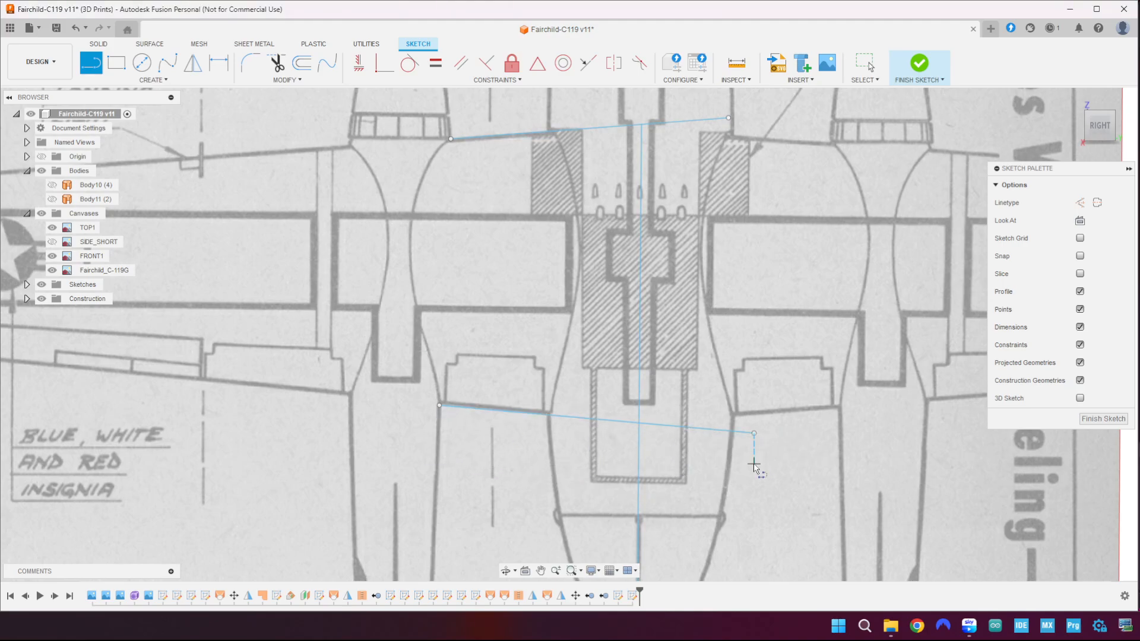
- Trim the centreline behind the trailing-edge line and cut off both edge lines' overhangs on the far side of the centreline
{"action": "scroll", "coordinate": [734, 453], "scroll_direction": "down", "scroll_amount": 3}
{"action": "scroll", "coordinate": [734, 452], "scroll_direction": "down", "scroll_amount": 1}
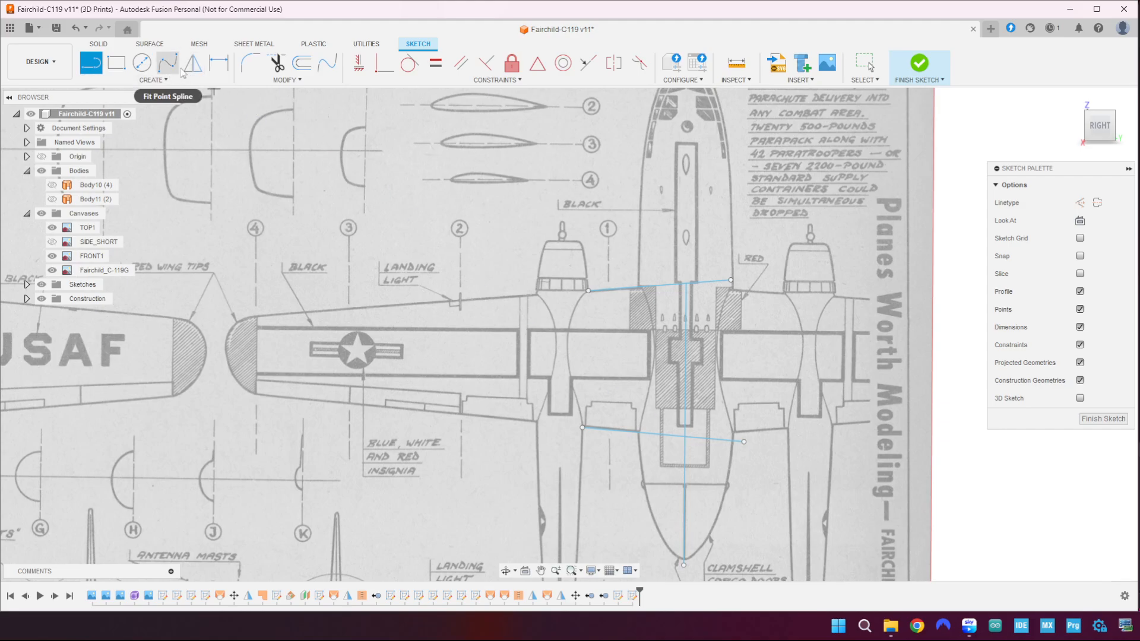
{"action": "left_click", "coordinate": [274, 64]}
{"action": "left_click", "coordinate": [685, 469]}
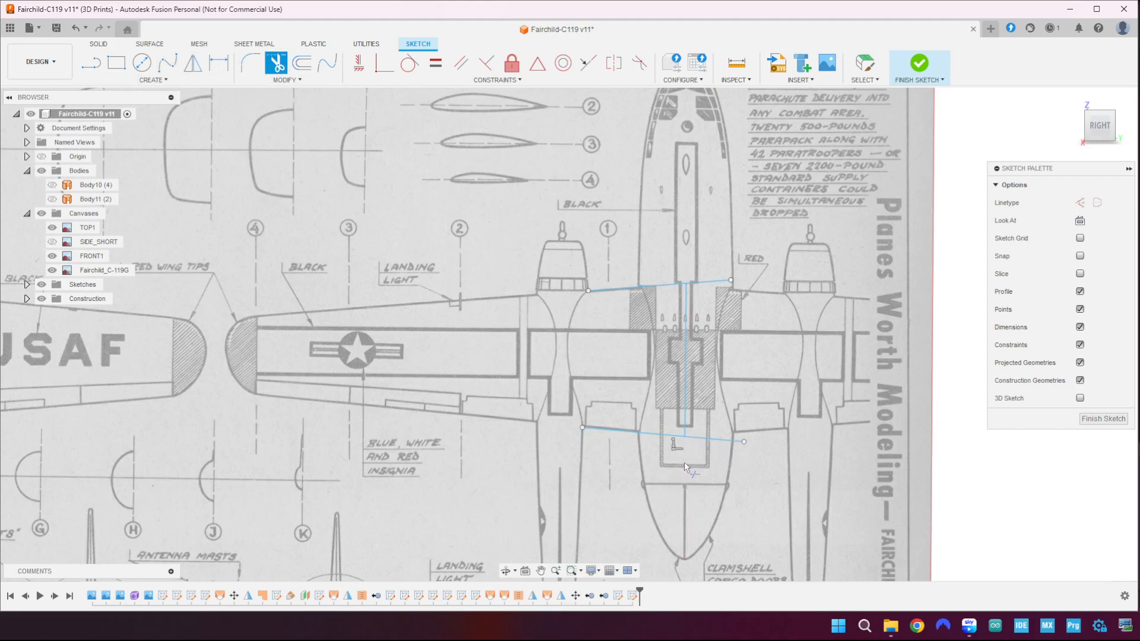
{"action": "left_click", "coordinate": [713, 441]}
{"action": "left_click", "coordinate": [716, 282]}
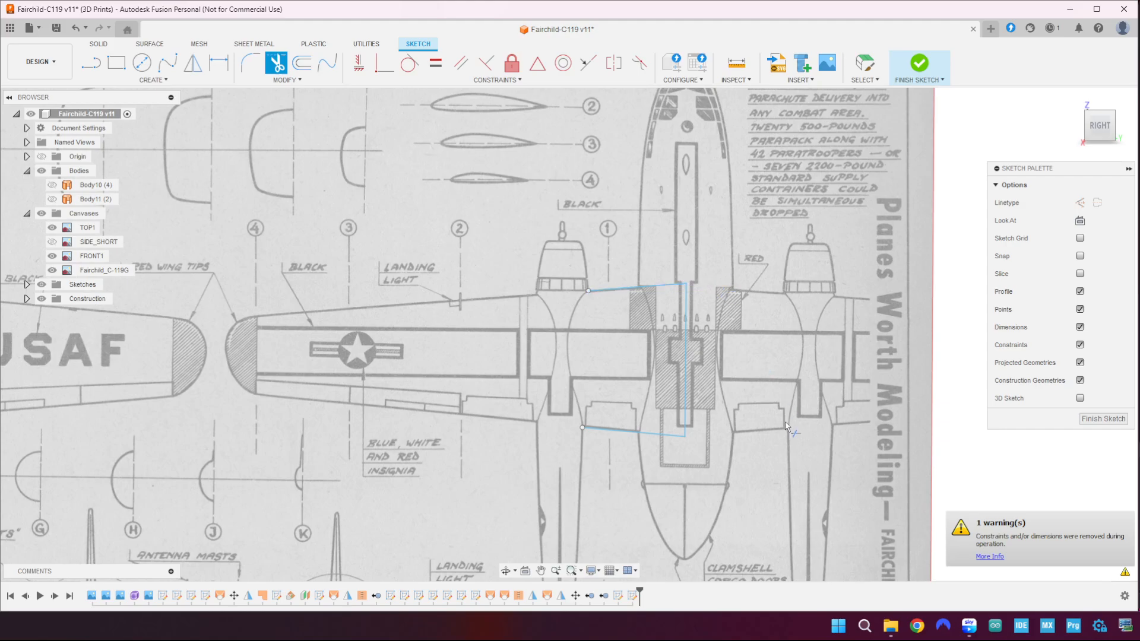
{"action": "key", "text": "Escape"}
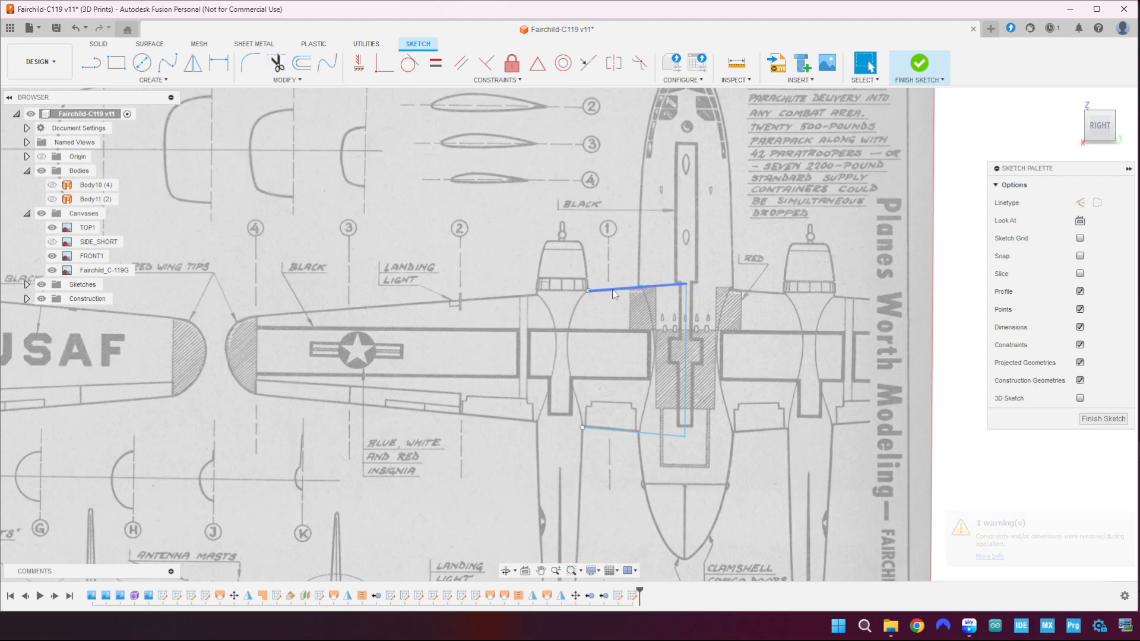
- Delete the leading-edge and trailing-edge lines, keeping only the centreline segment between them, and finish the sketch
{"action": "left_click", "coordinate": [632, 292]}
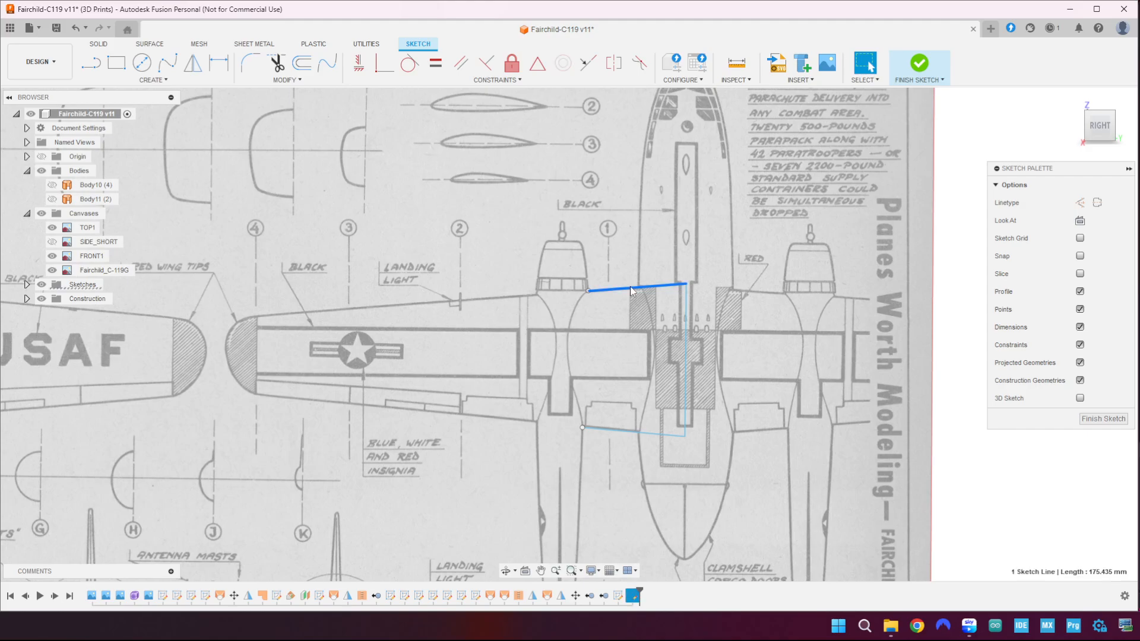
{"action": "key", "text": "Delete"}
{"action": "left_click", "coordinate": [653, 437]}
{"action": "key", "text": "Delete"}
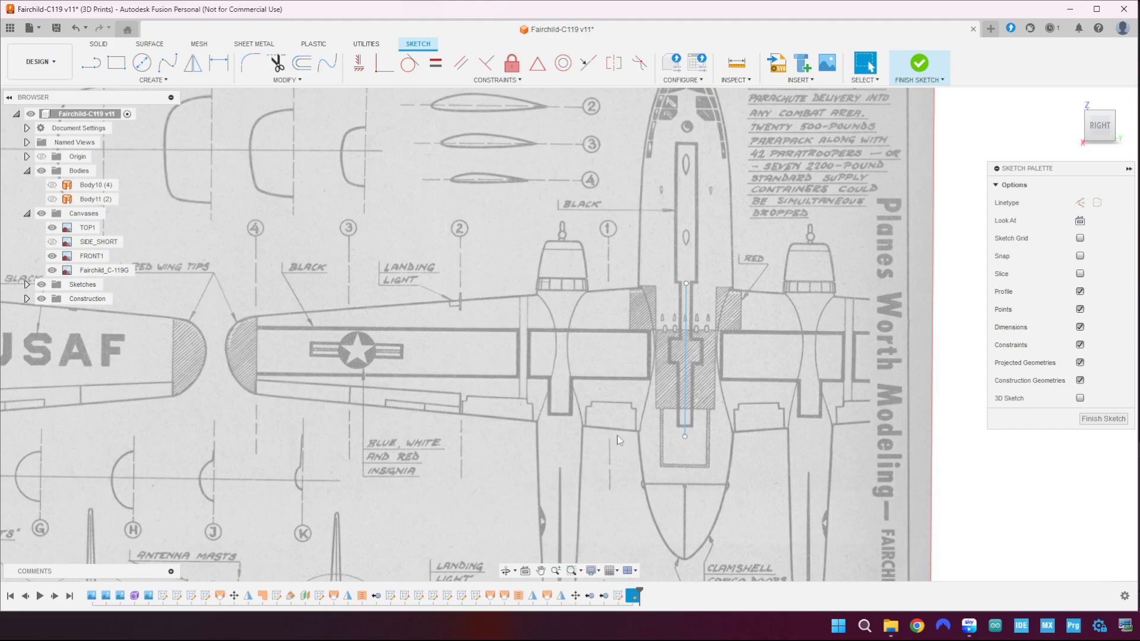
{"action": "scroll", "coordinate": [618, 440], "scroll_direction": "down", "scroll_amount": 5}
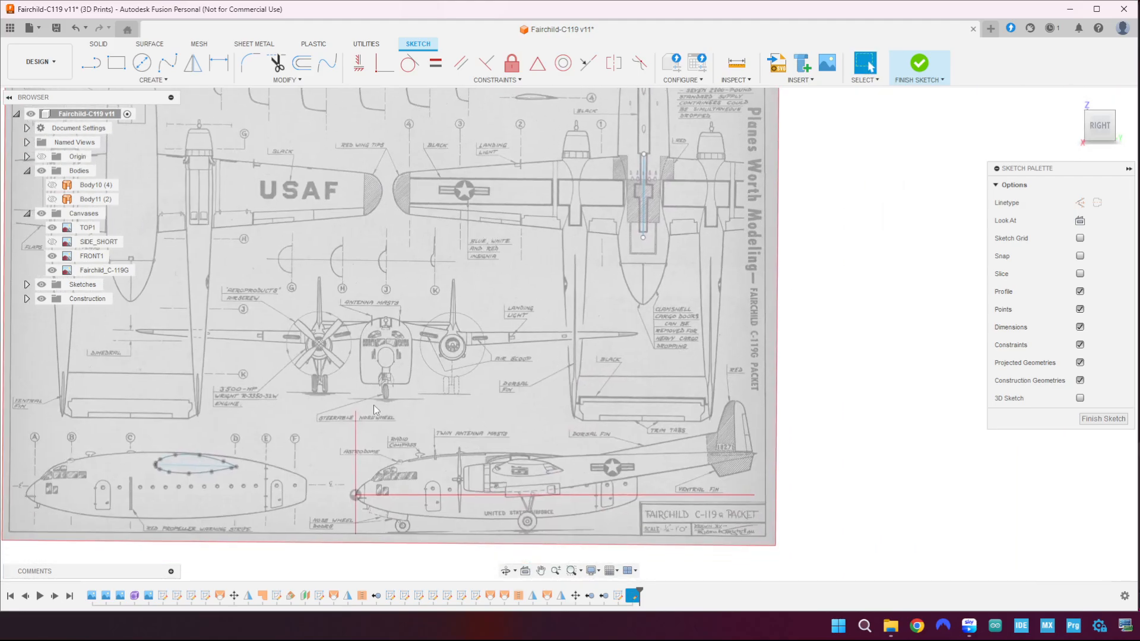
{"action": "scroll", "coordinate": [173, 482], "scroll_direction": "up", "scroll_amount": 4}
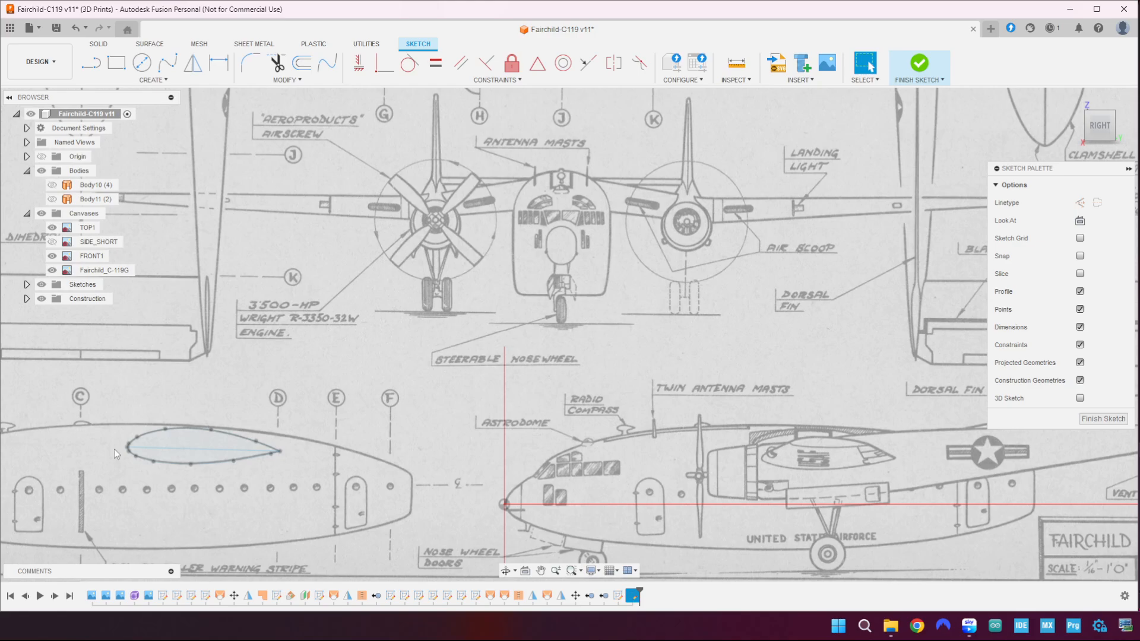
{"action": "left_click_drag", "start_coordinate": [91, 411], "coordinate": [341, 510]}
{"action": "left_click", "coordinate": [1103, 418]}
- Select the whole traced root airfoil for Move/Copy and set the pivot at the chord line's nose endpoint
{"action": "scroll", "coordinate": [499, 415], "scroll_direction": "down", "scroll_amount": 4}
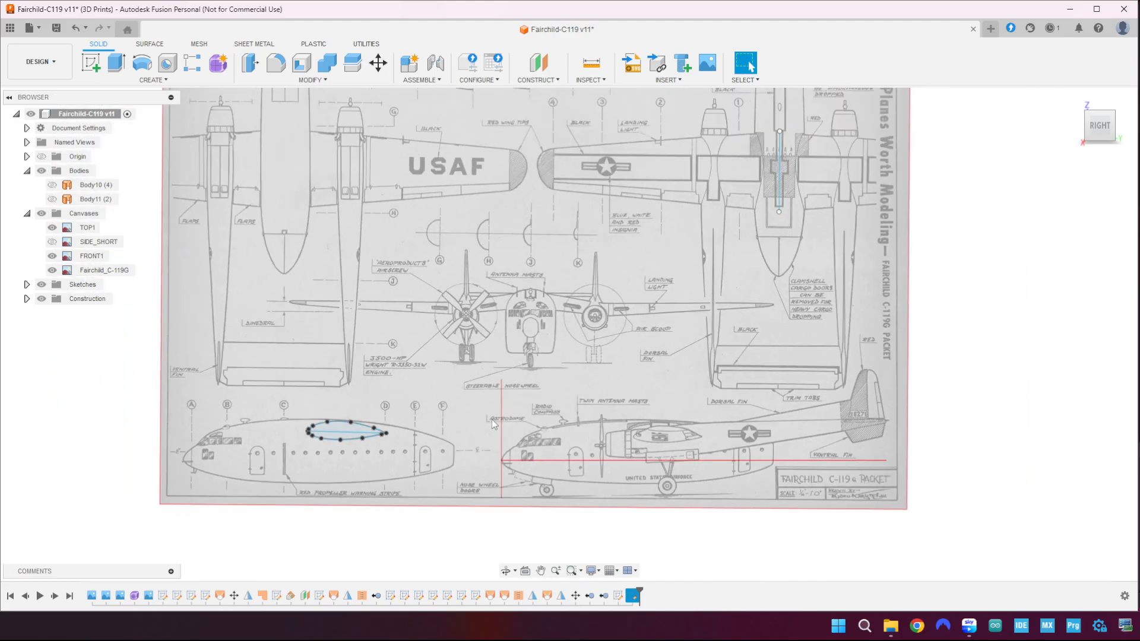
{"action": "left_click_drag", "start_coordinate": [383, 410], "coordinate": [278, 459]}
{"action": "key", "text": "m"}
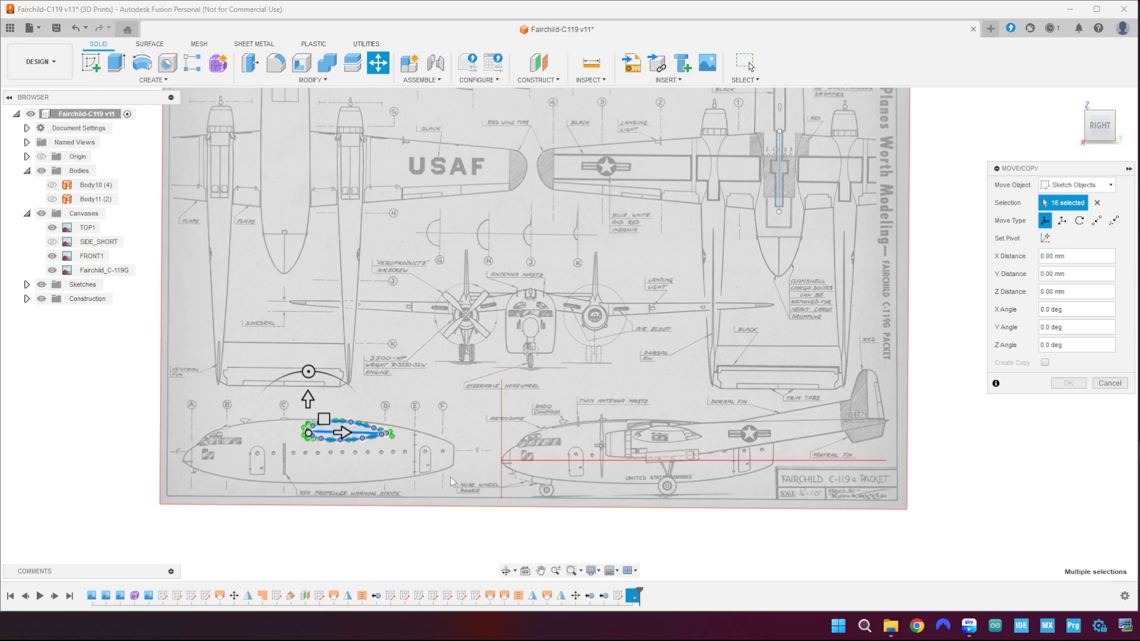
{"action": "scroll", "coordinate": [312, 456], "scroll_direction": "up", "scroll_amount": 5}
{"action": "scroll", "coordinate": [315, 435], "scroll_direction": "up", "scroll_amount": 3}
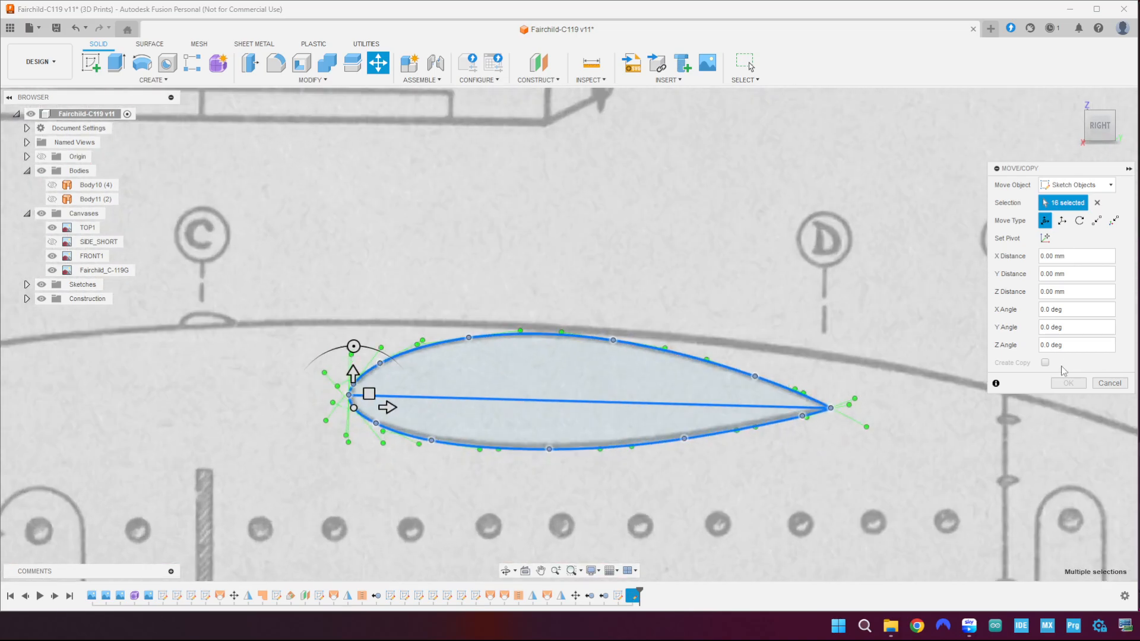
{"action": "left_click", "coordinate": [1046, 238]}
{"action": "left_click", "coordinate": [349, 396]}
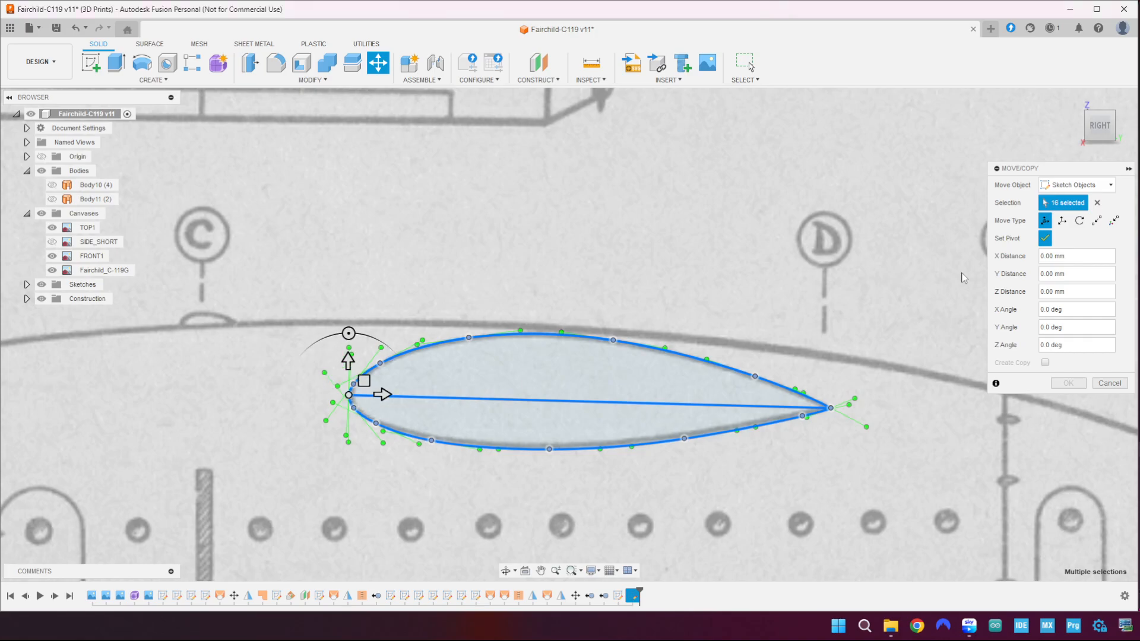
{"action": "left_click", "coordinate": [1045, 238]}
- Move the root airfoil from the side view up to the wing in the plan view, about 1225 mm in X and 894 mm in Y
{"action": "scroll", "coordinate": [835, 363], "scroll_direction": "down", "scroll_amount": 8}
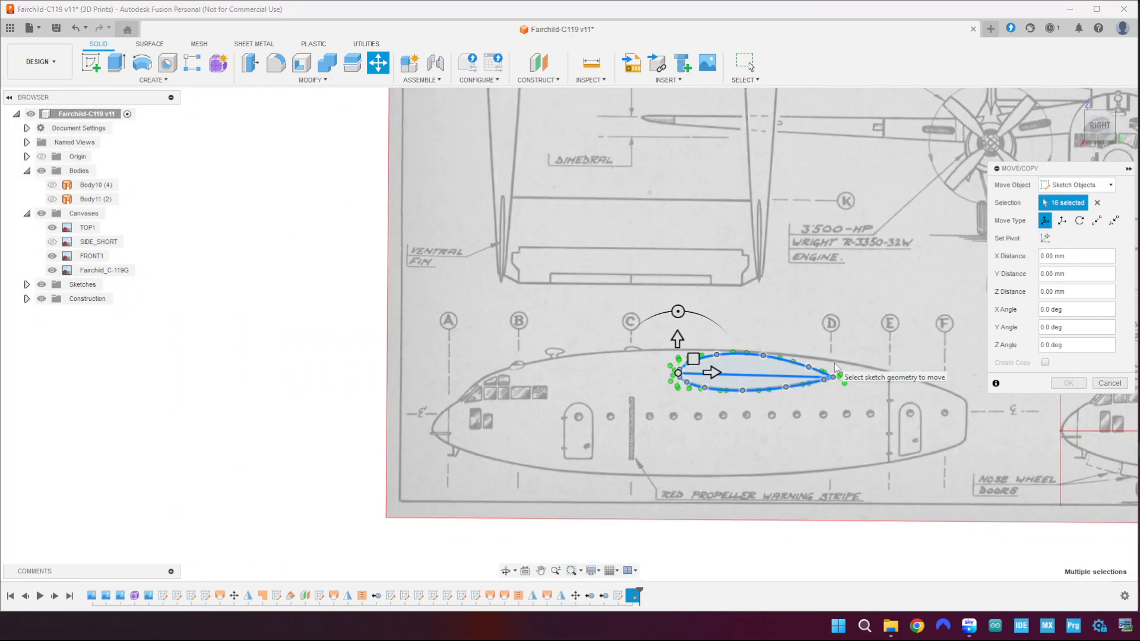
{"action": "middle_click_drag", "start_coordinate": [862, 345], "coordinate": [456, 449]}
{"action": "scroll", "coordinate": [496, 452], "scroll_direction": "down", "scroll_amount": 3}
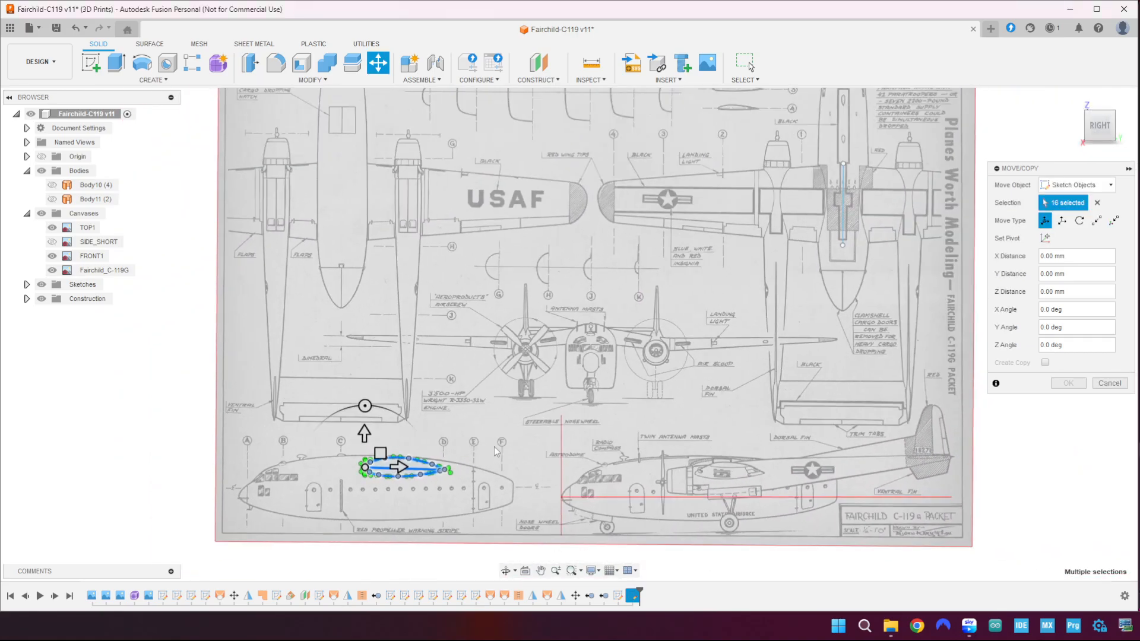
{"action": "mouse_move", "coordinate": [383, 454]}
{"action": "left_mouse_down"}
{"action": "mouse_move", "coordinate": [709, 202]}
{"action": "mouse_move", "coordinate": [742, 193]}
{"action": "left_mouse_up"}
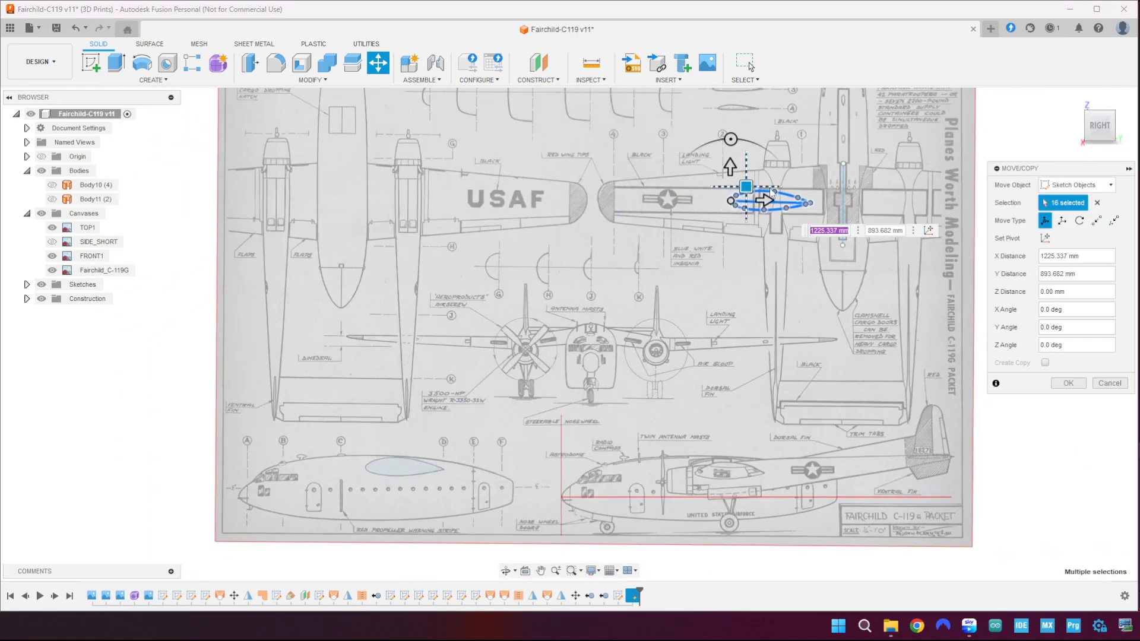
{"action": "scroll", "coordinate": [851, 191], "scroll_direction": "up", "scroll_amount": 3}
{"action": "scroll", "coordinate": [851, 190], "scroll_direction": "up", "scroll_amount": 3}
{"action": "middle_click_drag", "start_coordinate": [836, 177], "coordinate": [720, 322]}
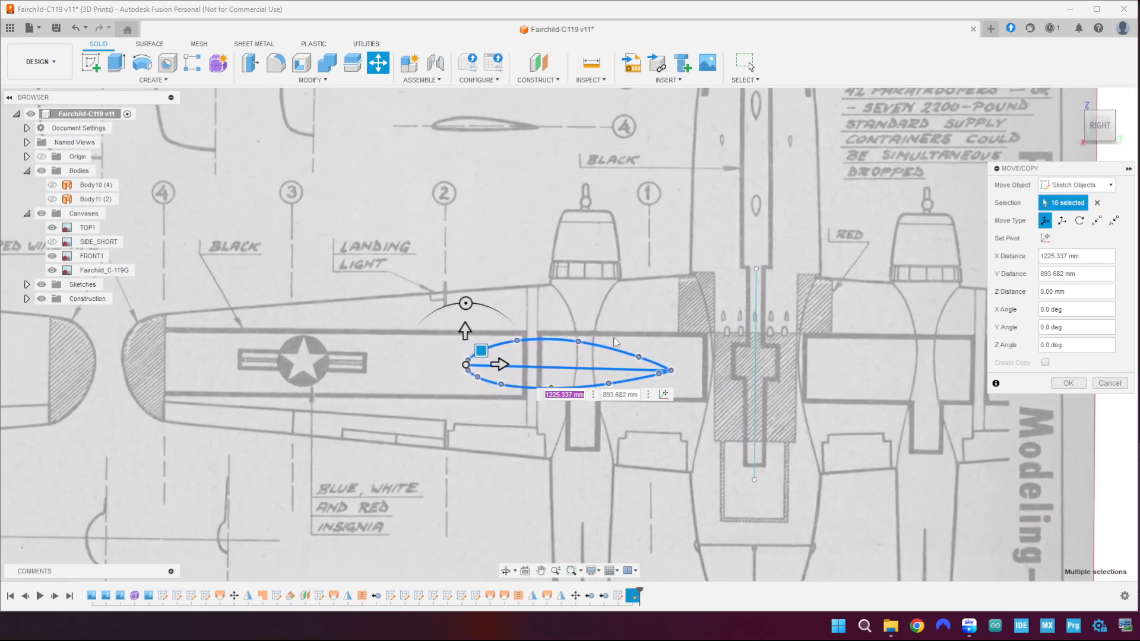
- Move the airfoil to the fuselage centreline, turn its nose forward, and align its nose with the root chord segment using a final 1.0° Z rotation
{"action": "left_click_drag", "start_coordinate": [485, 350], "coordinate": [683, 276]}
{"action": "mouse_move", "coordinate": [665, 232]}
{"action": "left_mouse_down"}
{"action": "mouse_move", "coordinate": [704, 241]}
{"action": "mouse_move", "coordinate": [725, 272]}
{"action": "mouse_move", "coordinate": [710, 295]}
{"action": "mouse_move", "coordinate": [728, 304]}
{"action": "mouse_move", "coordinate": [796, 284]}
{"action": "left_mouse_up"}
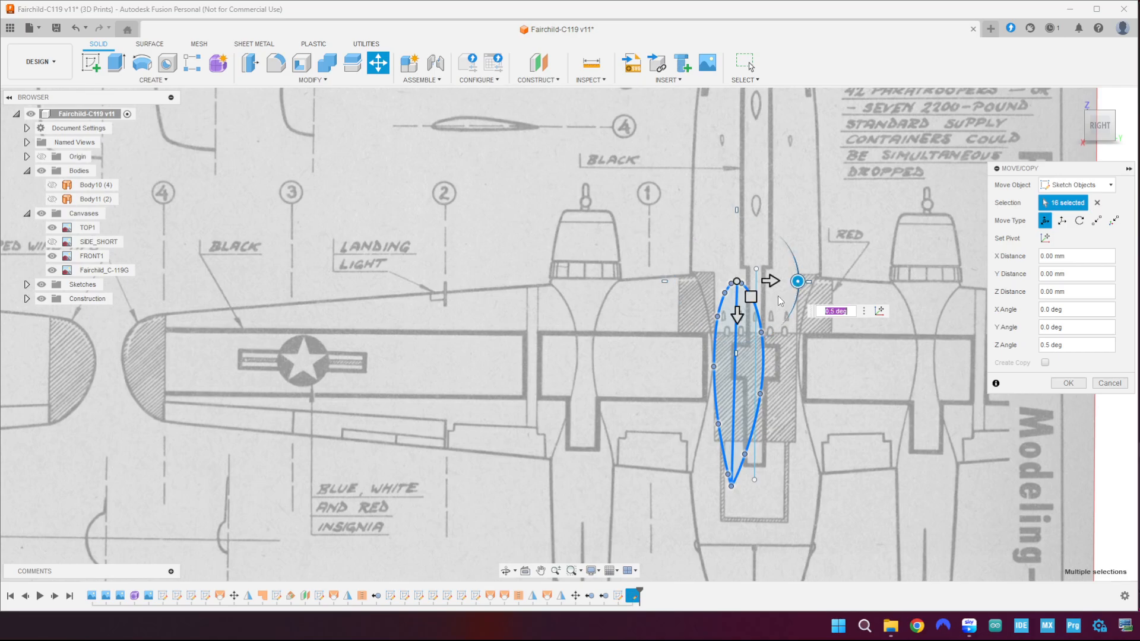
{"action": "left_click_drag", "start_coordinate": [749, 296], "coordinate": [817, 269]}
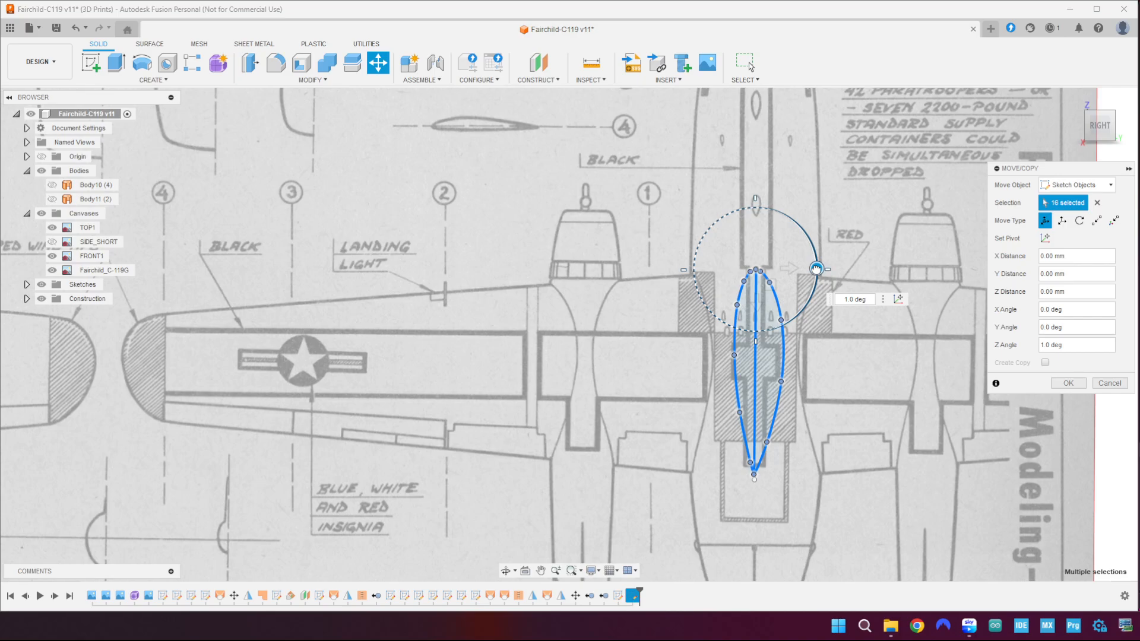
- Shift the airfoil sideways off the root chord segment by 3.5 mm plus about 9.4 mm more
{"action": "scroll", "coordinate": [792, 312], "scroll_direction": "up", "scroll_amount": 3}
{"action": "middle_click_drag", "start_coordinate": [789, 315], "coordinate": [712, 232]}
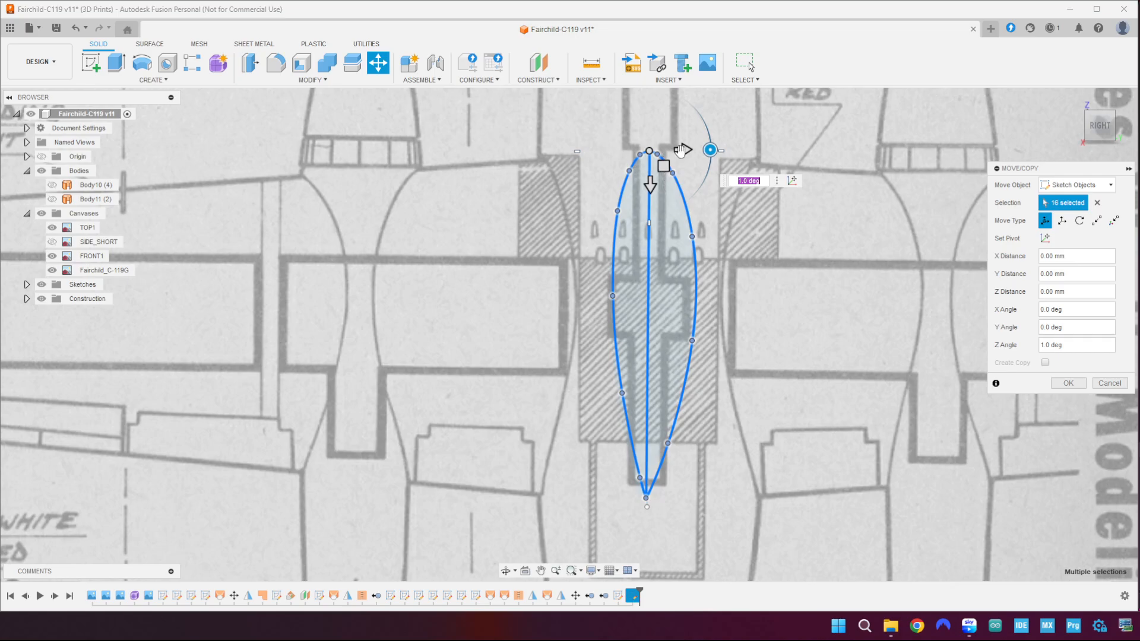
{"action": "left_click_drag", "start_coordinate": [682, 149], "coordinate": [689, 149]}
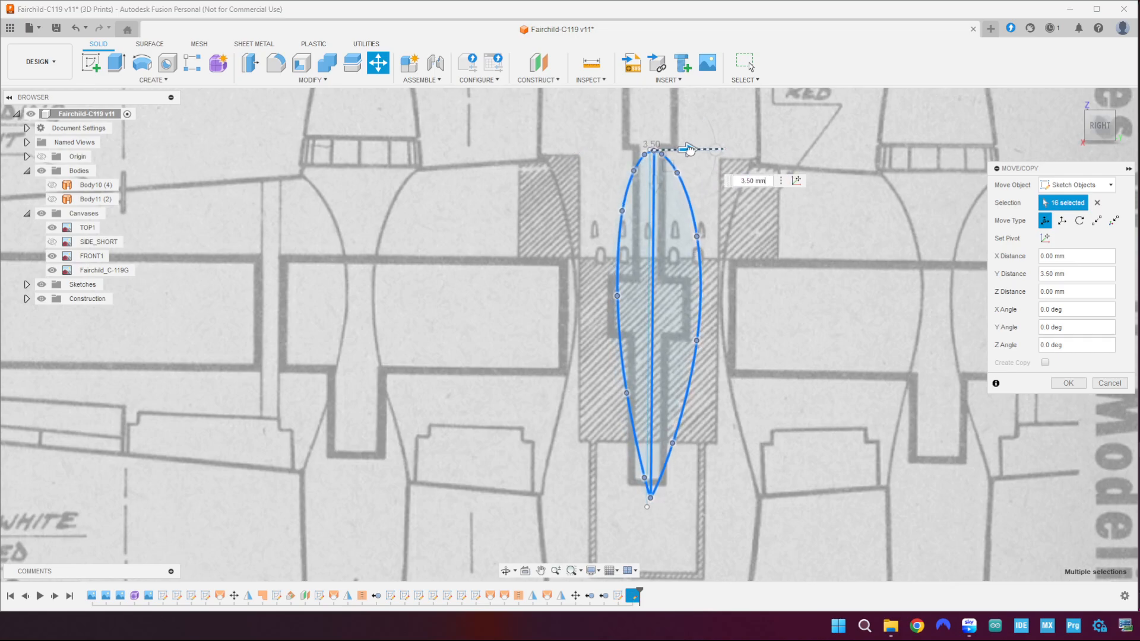
{"action": "scroll", "coordinate": [660, 166], "scroll_direction": "up", "scroll_amount": 2}
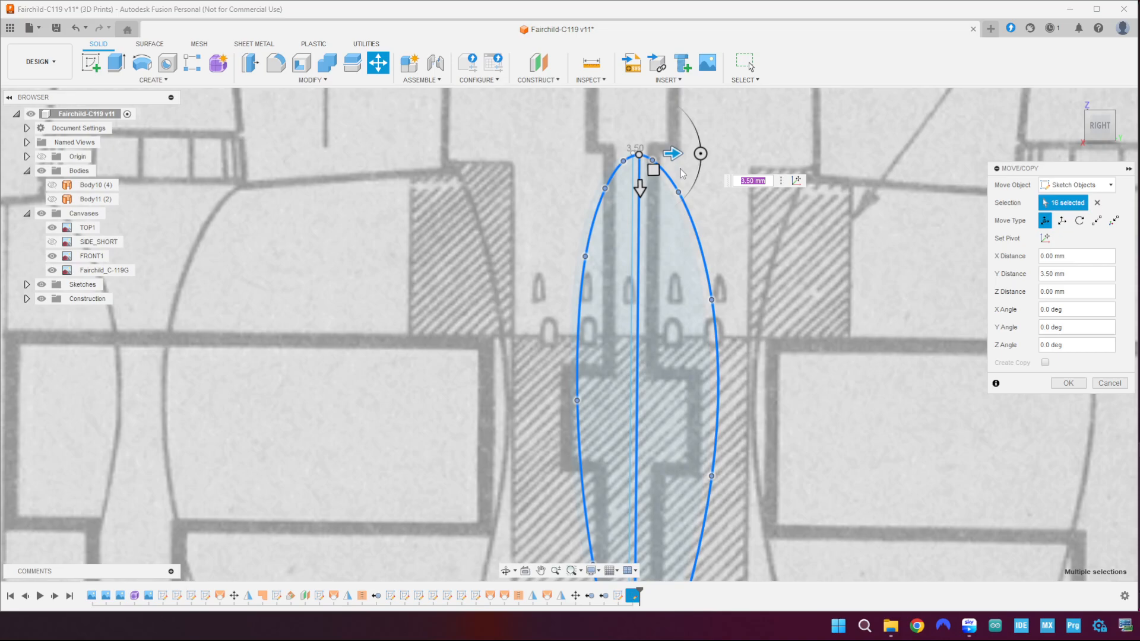
{"action": "left_click_drag", "start_coordinate": [653, 170], "coordinate": [675, 170]}
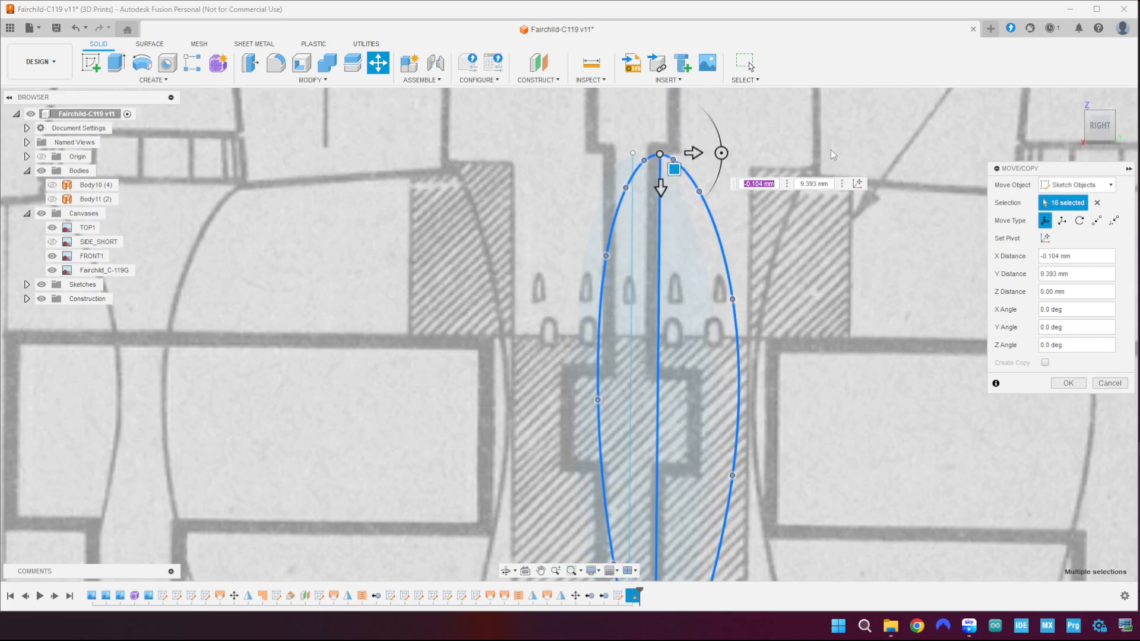
{"action": "scroll", "coordinate": [817, 279], "scroll_direction": "down", "scroll_amount": 5}
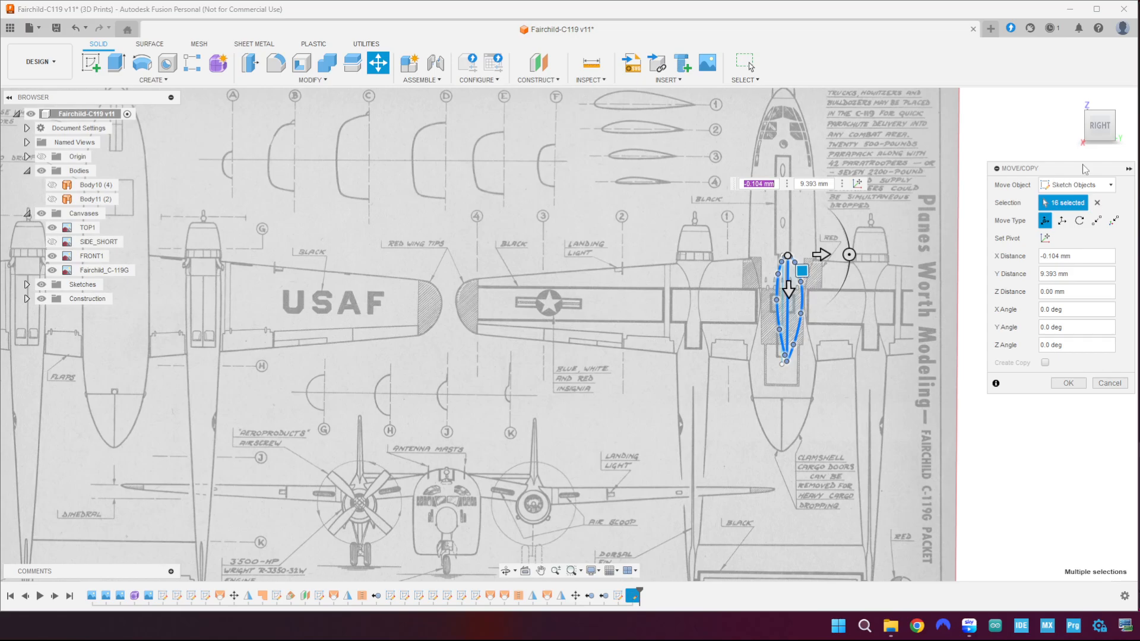
- Examine the airfoil's orientation relative to the blueprint canvases in the front, right and top views
{"action": "left_click", "coordinate": [1078, 128]}
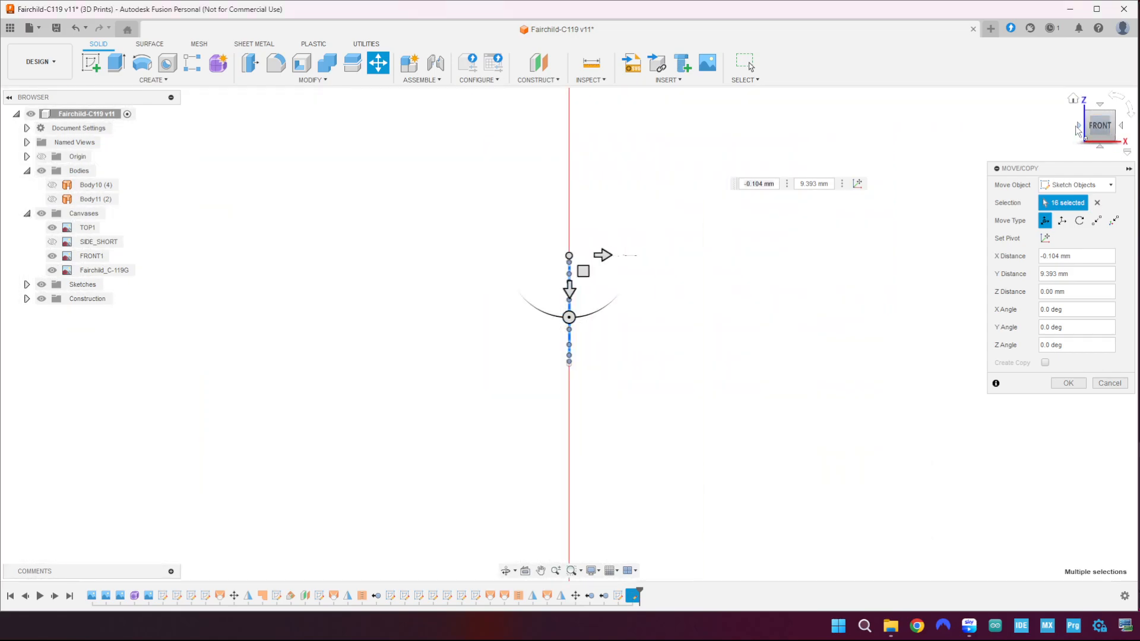
{"action": "left_click", "coordinate": [1122, 127]}
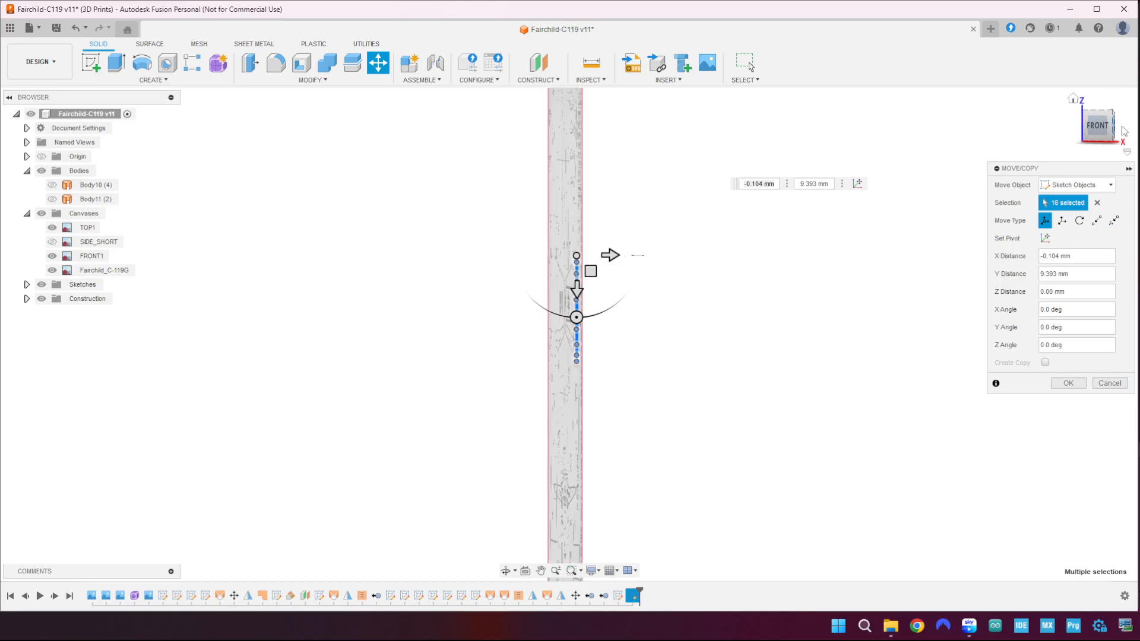
{"action": "scroll", "coordinate": [661, 411], "scroll_direction": "down", "scroll_amount": 5}
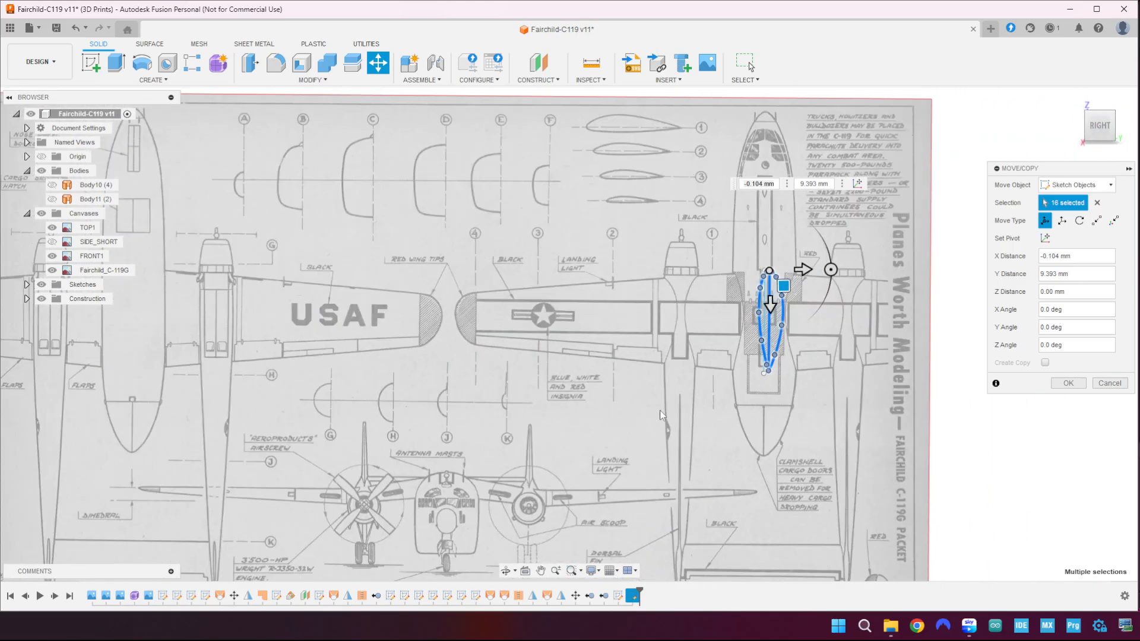
{"action": "middle_click_drag", "start_coordinate": [658, 410], "coordinate": [668, 313]}
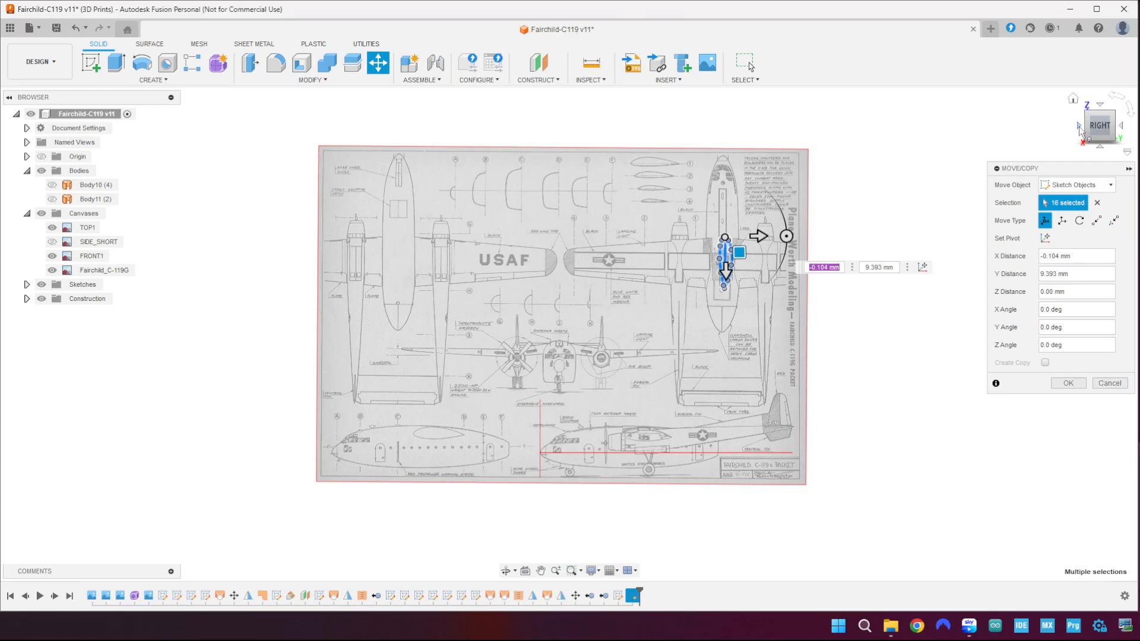
{"action": "left_click", "coordinate": [1079, 126]}
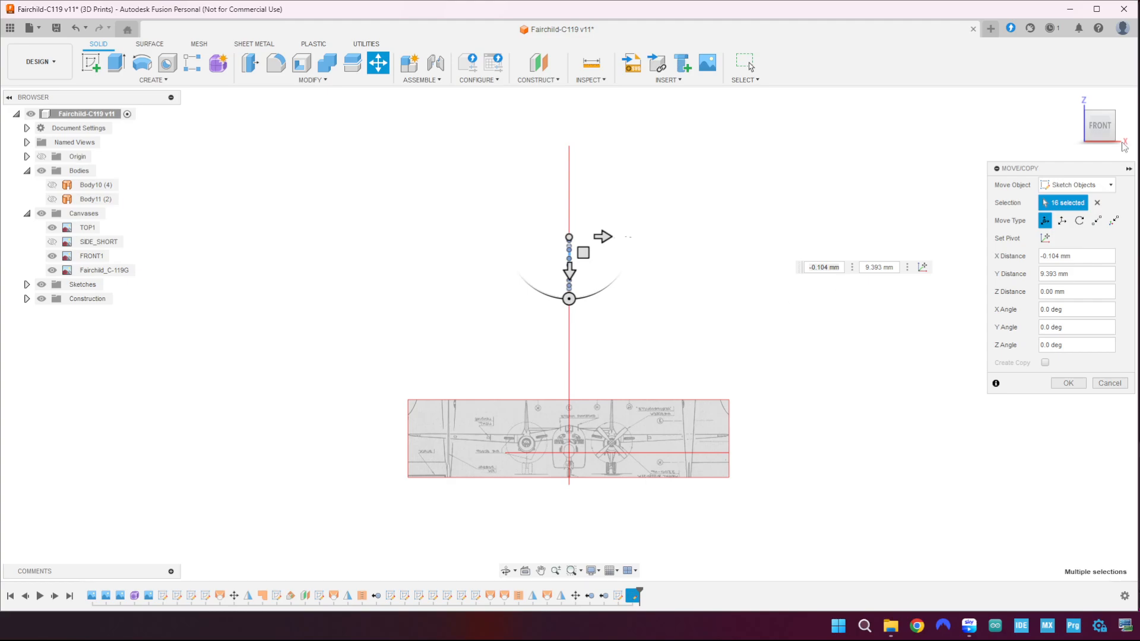
{"action": "left_click", "coordinate": [1122, 128]}
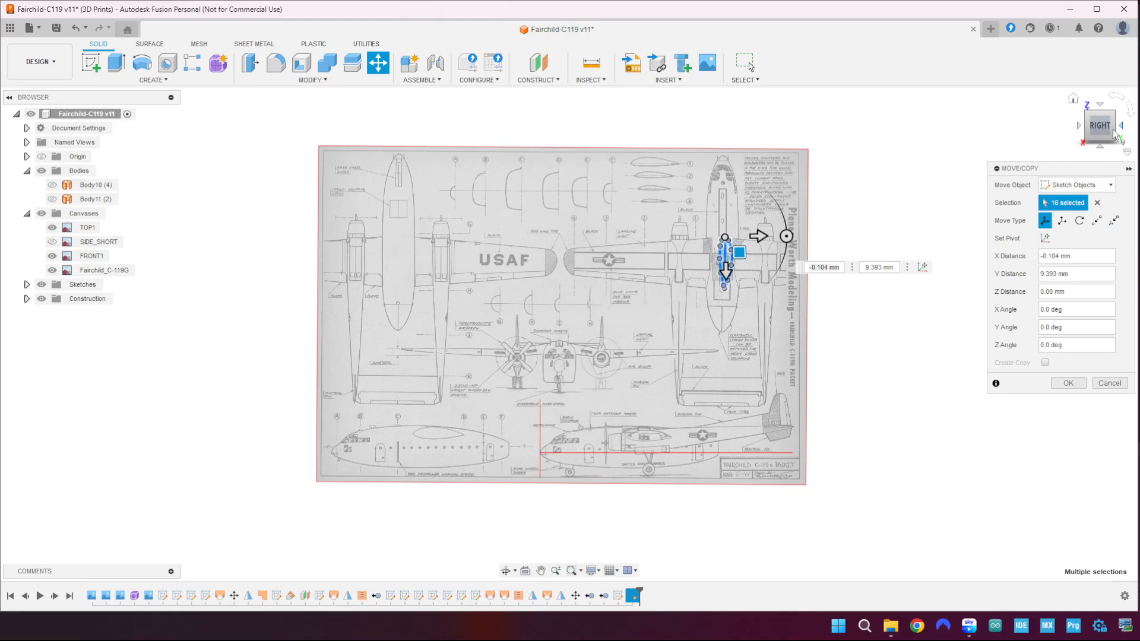
{"action": "left_click", "coordinate": [1079, 126]}
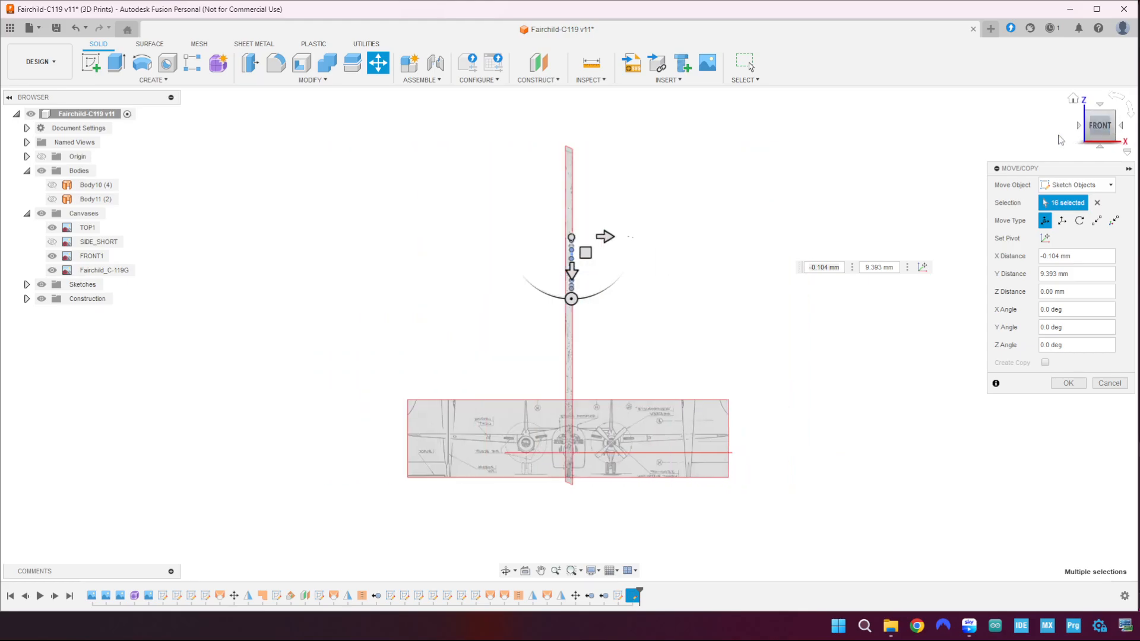
{"action": "left_click", "coordinate": [1122, 127]}
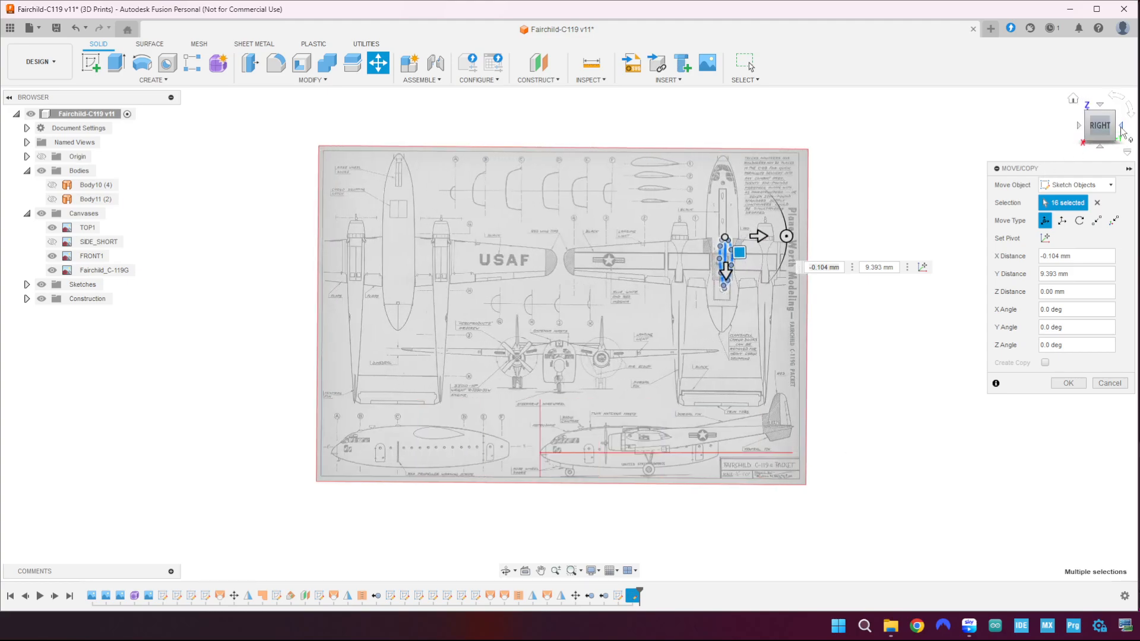
{"action": "left_click", "coordinate": [1100, 105]}
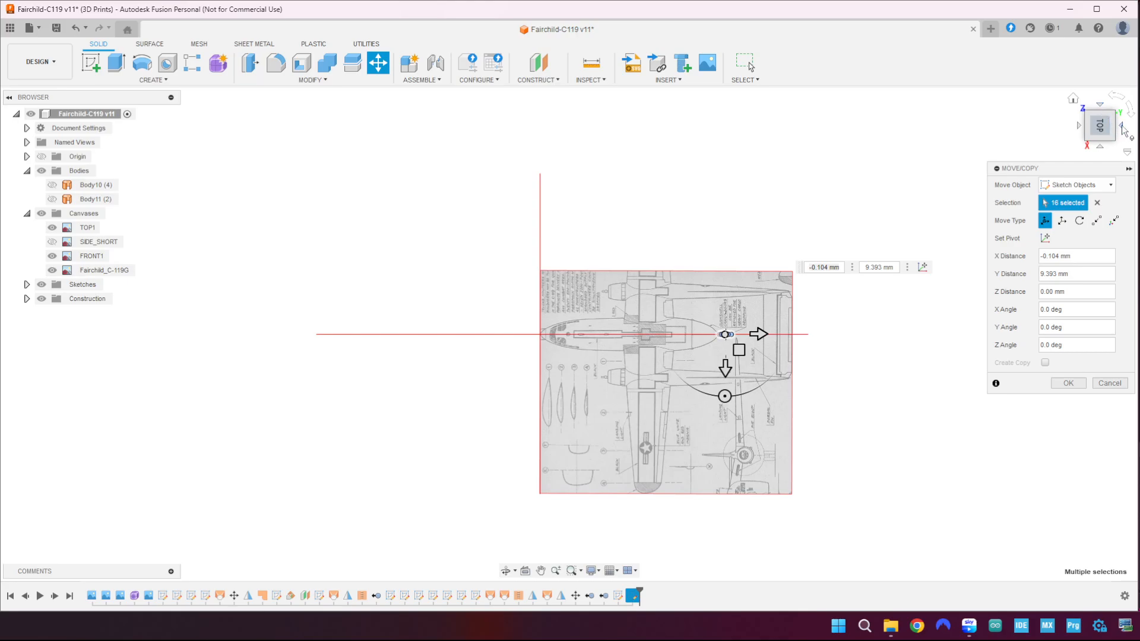
{"action": "left_click", "coordinate": [1102, 152]}
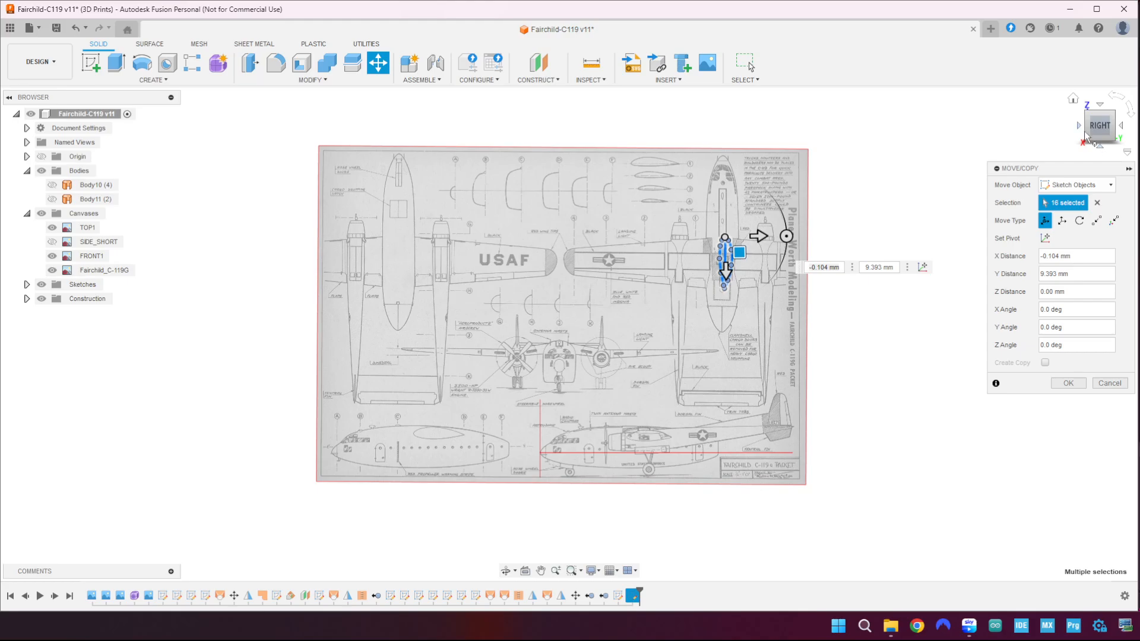
- Try rotating the airfoil -90° about the Y axis, check its orientation, and turn it back to 0°
{"action": "left_click", "coordinate": [1079, 127]}
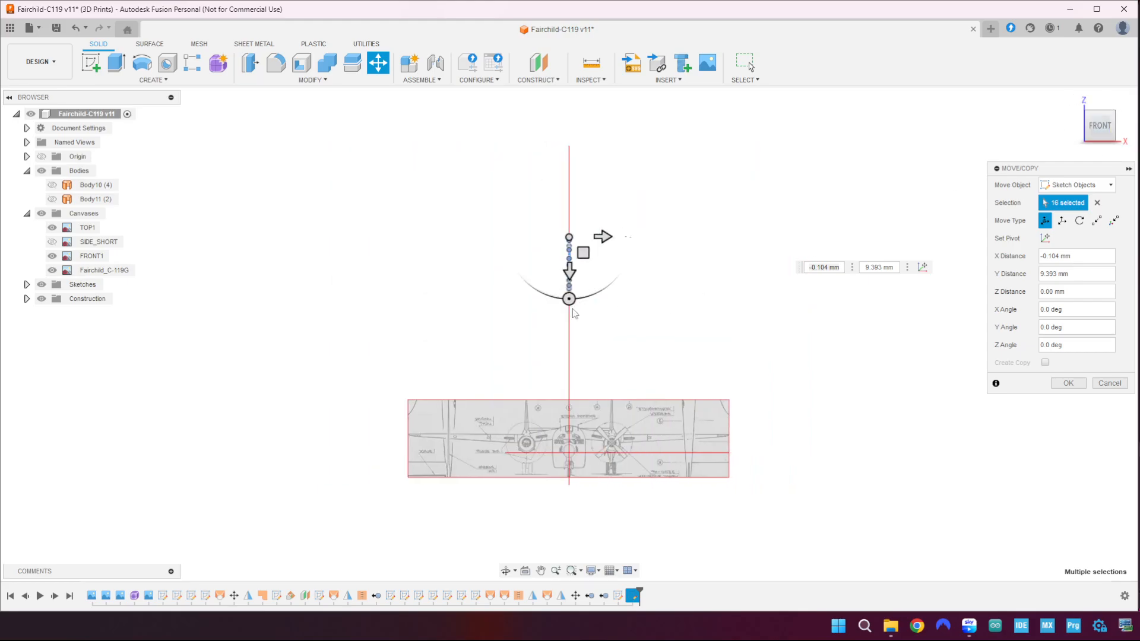
{"action": "mouse_move", "coordinate": [570, 299]}
{"action": "left_mouse_down"}
{"action": "mouse_move", "coordinate": [593, 295]}
{"action": "mouse_move", "coordinate": [629, 237]}
{"action": "left_mouse_up"}
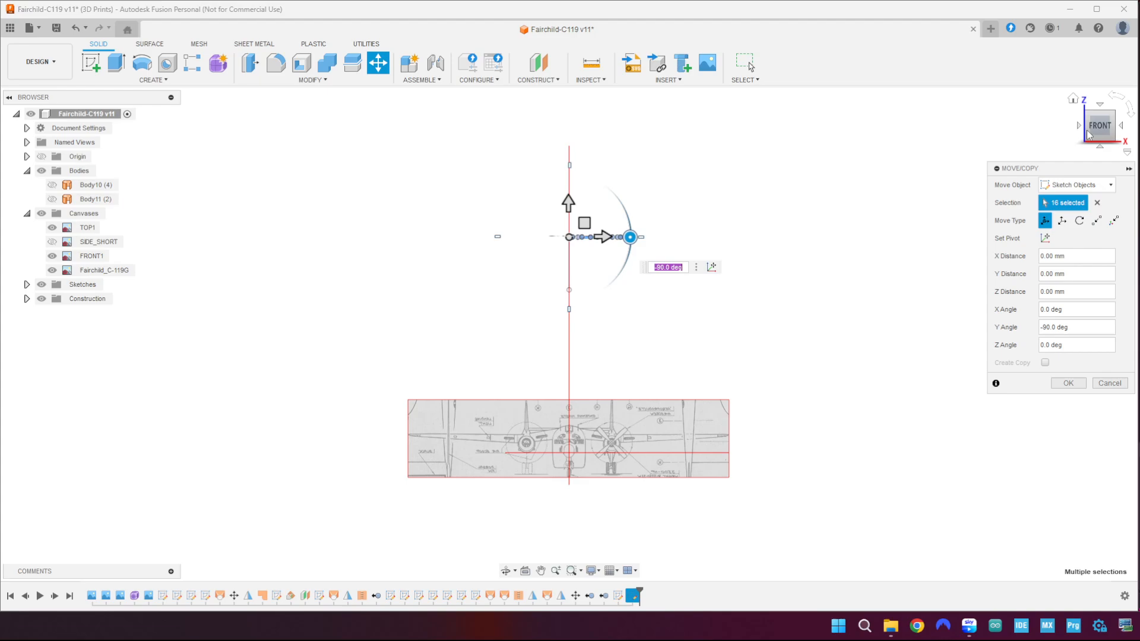
{"action": "left_click", "coordinate": [1122, 127]}
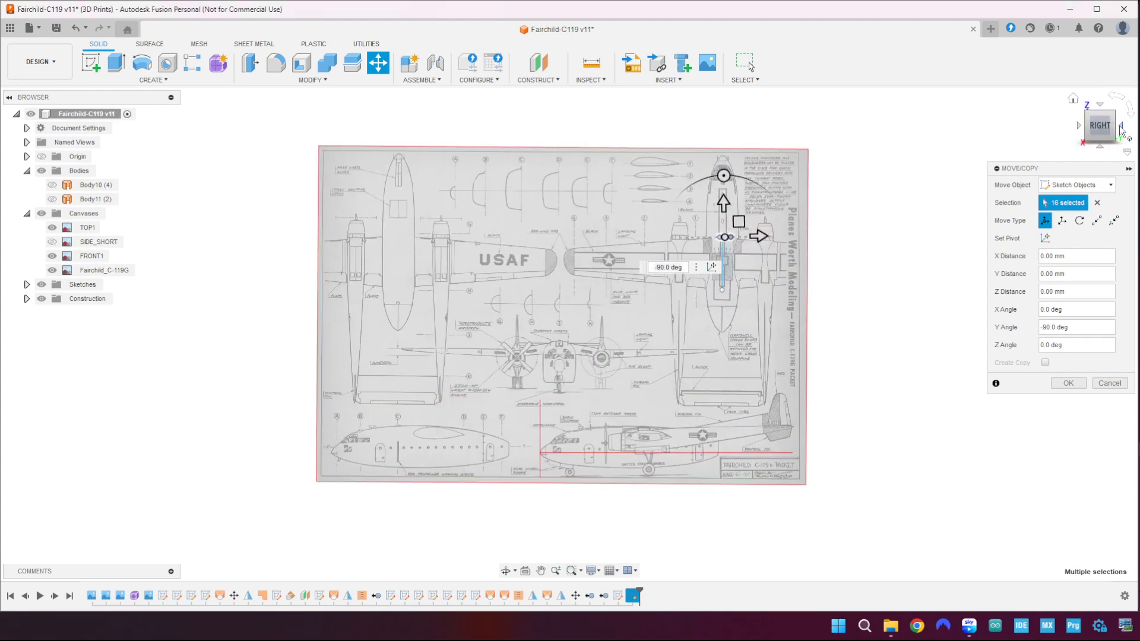
{"action": "left_click", "coordinate": [1073, 98]}
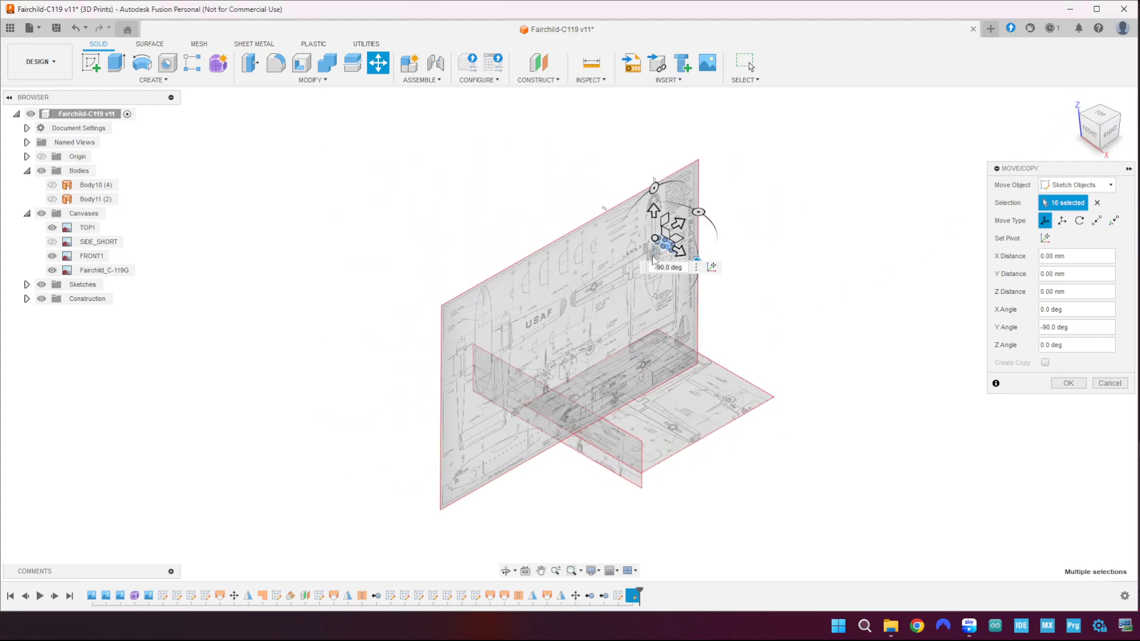
{"action": "scroll", "coordinate": [619, 258], "scroll_direction": "up", "scroll_amount": 4}
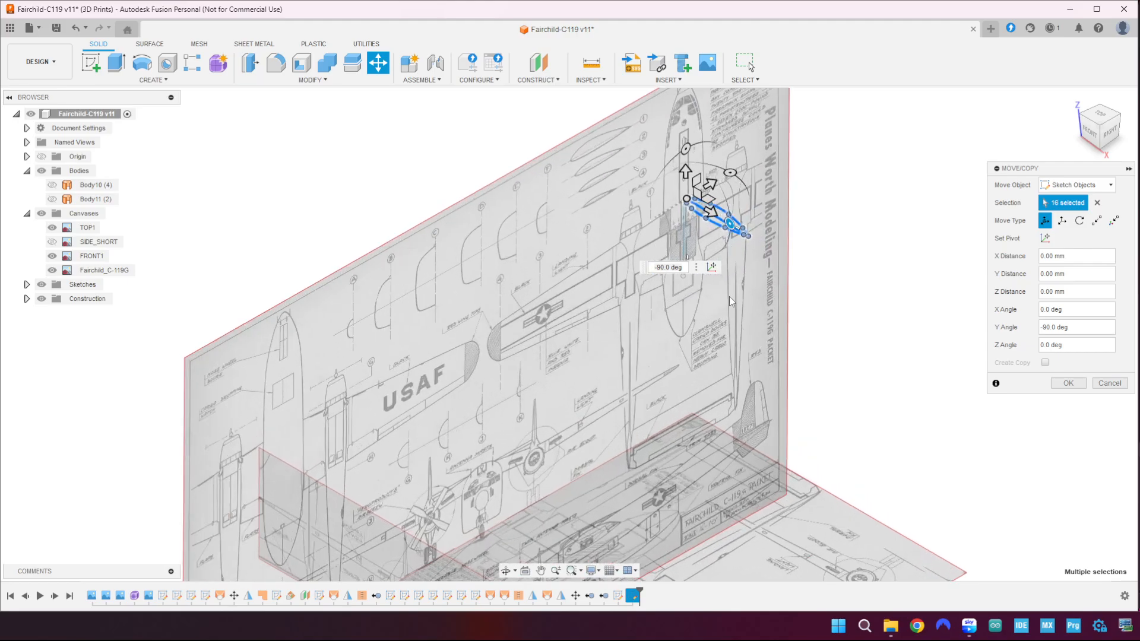
{"action": "scroll", "coordinate": [689, 261], "scroll_direction": "up", "scroll_amount": 5}
{"action": "scroll", "coordinate": [689, 261], "scroll_direction": "down", "scroll_amount": 3}
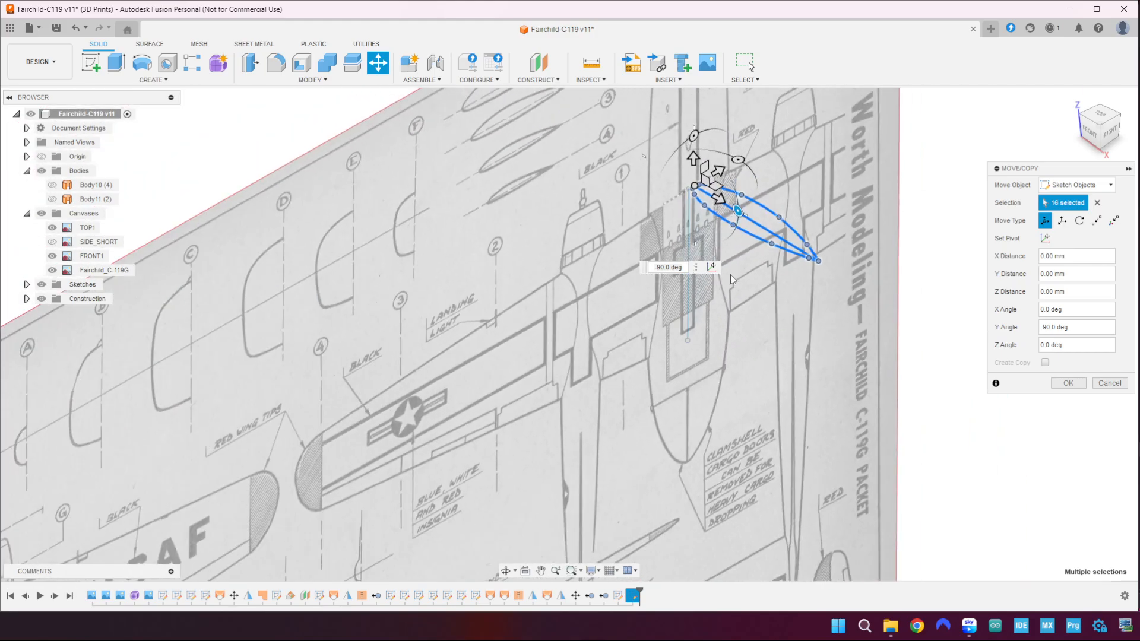
{"action": "left_click", "coordinate": [1090, 131]}
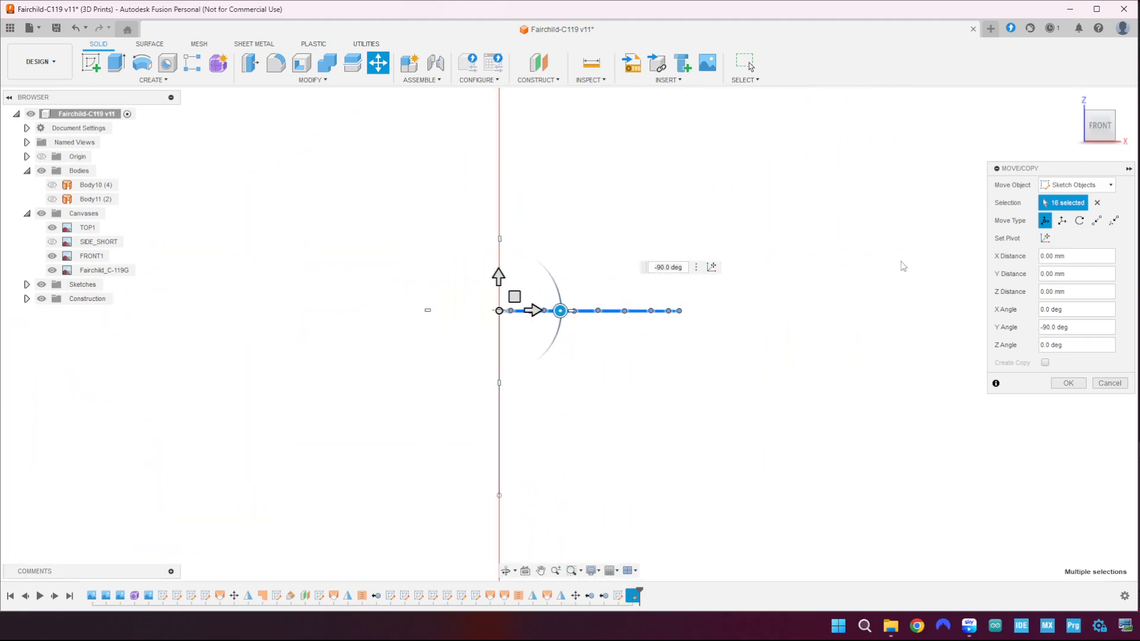
{"action": "left_click_drag", "start_coordinate": [569, 318], "coordinate": [499, 386]}
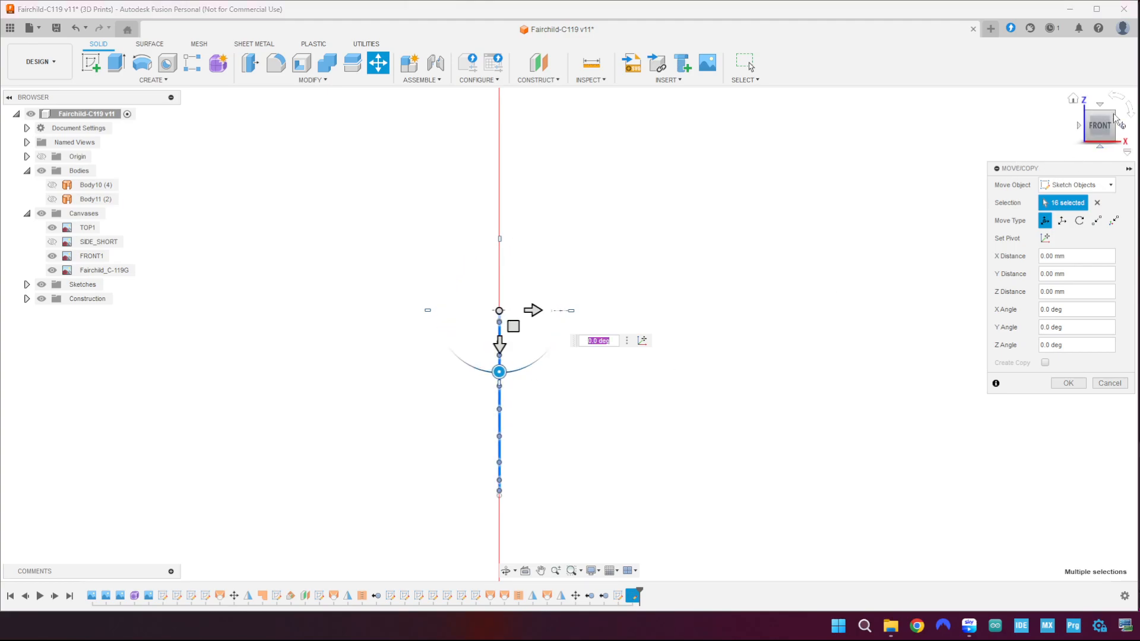
- Rotate the airfoil 90° about the X axis to stand perpendicular to the blueprint, and check it from the right and front
{"action": "left_click", "coordinate": [1074, 100]}
{"action": "scroll", "coordinate": [606, 252], "scroll_direction": "up", "scroll_amount": 5}
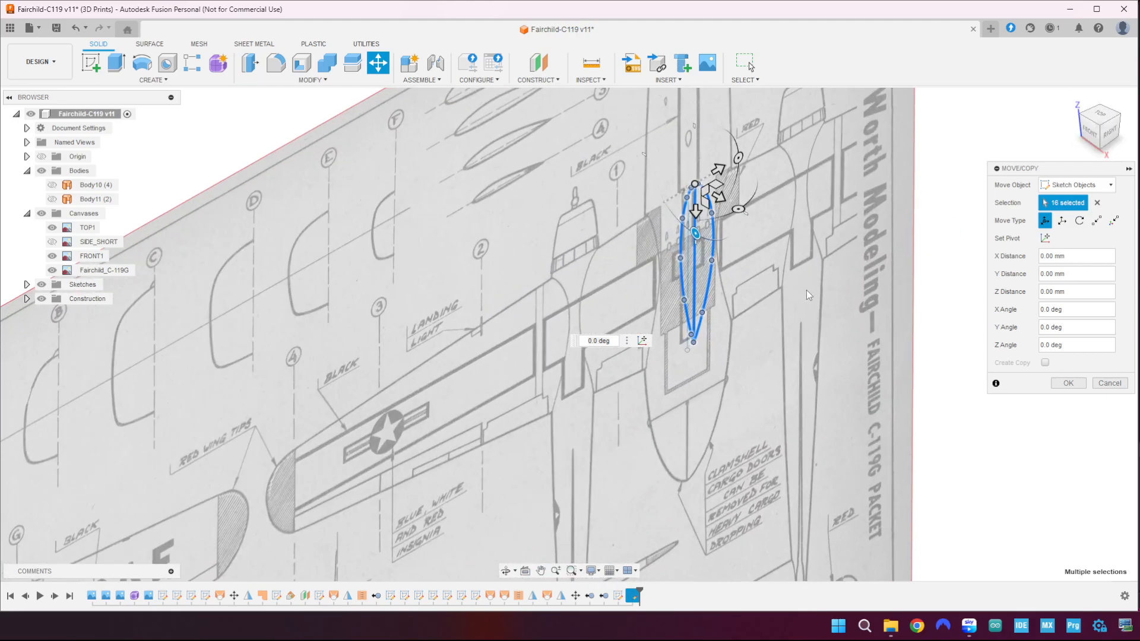
{"action": "mouse_move", "coordinate": [738, 209]}
{"action": "left_mouse_down"}
{"action": "mouse_move", "coordinate": [677, 235]}
{"action": "mouse_move", "coordinate": [604, 241]}
{"action": "left_mouse_up"}
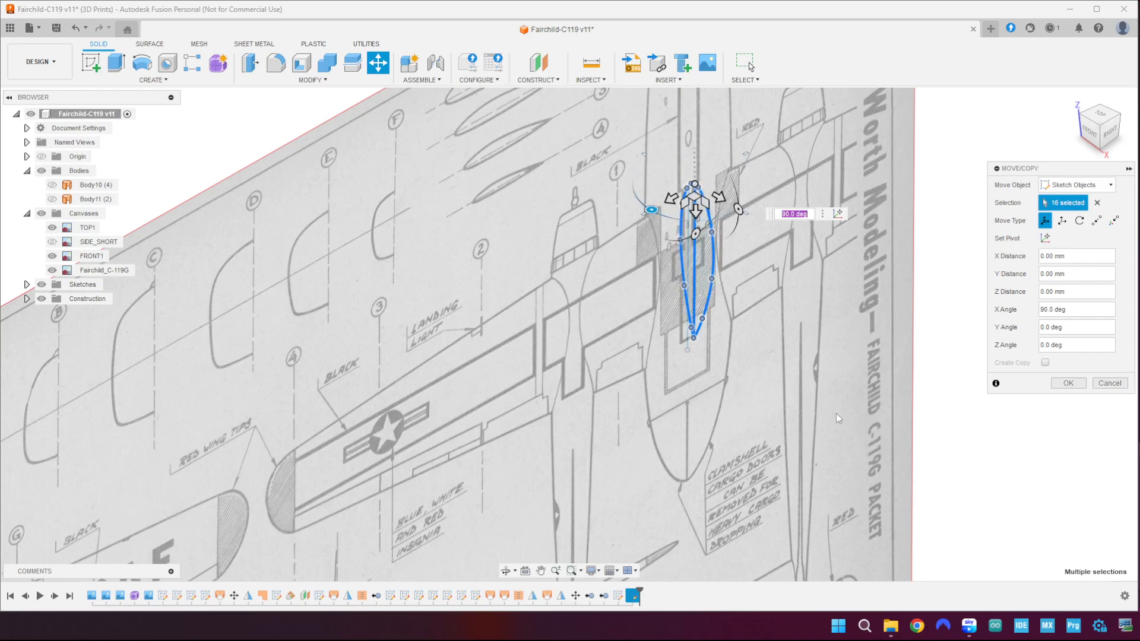
{"action": "left_click", "coordinate": [1110, 132]}
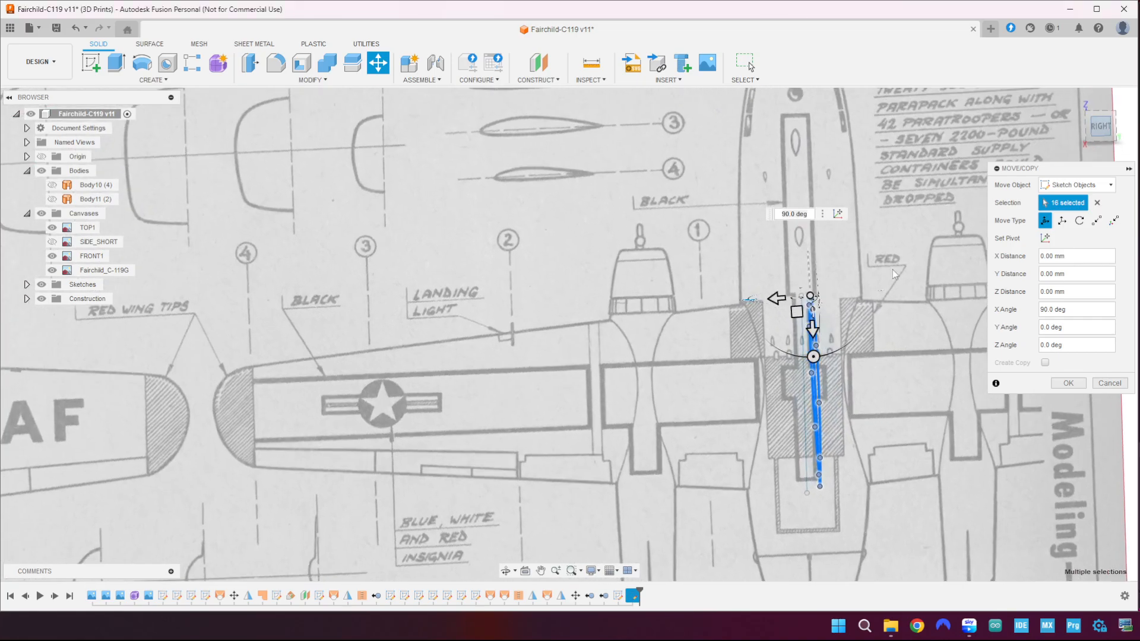
{"action": "scroll", "coordinate": [936, 454], "scroll_direction": "down", "scroll_amount": 1}
{"action": "middle_click_drag", "start_coordinate": [935, 454], "coordinate": [742, 402]}
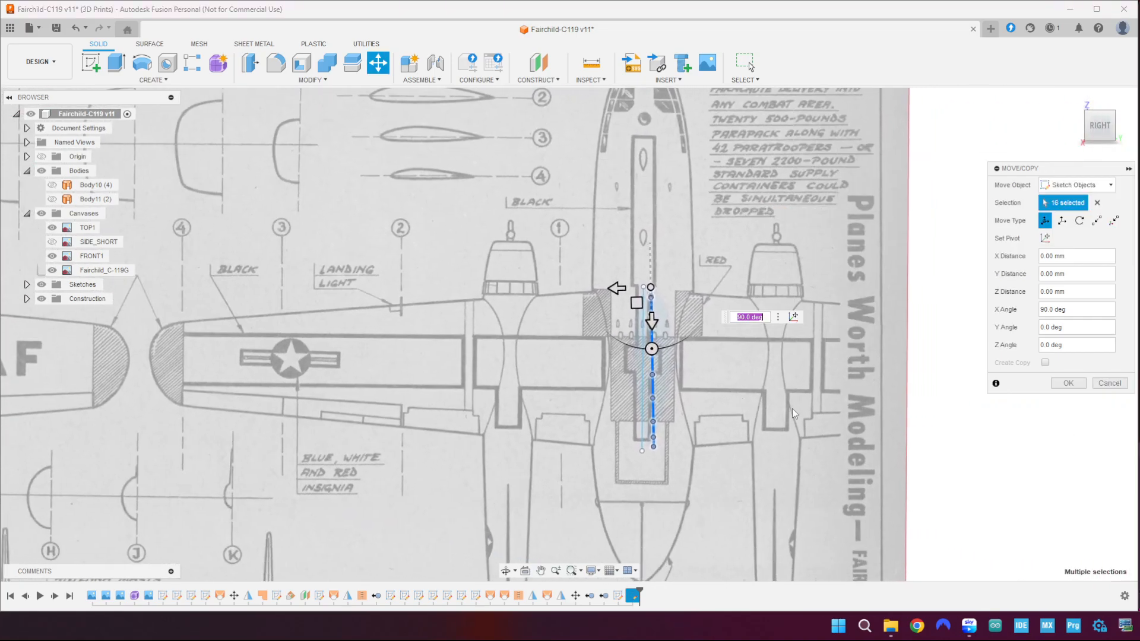
{"action": "scroll", "coordinate": [654, 305], "scroll_direction": "up", "scroll_amount": 5}
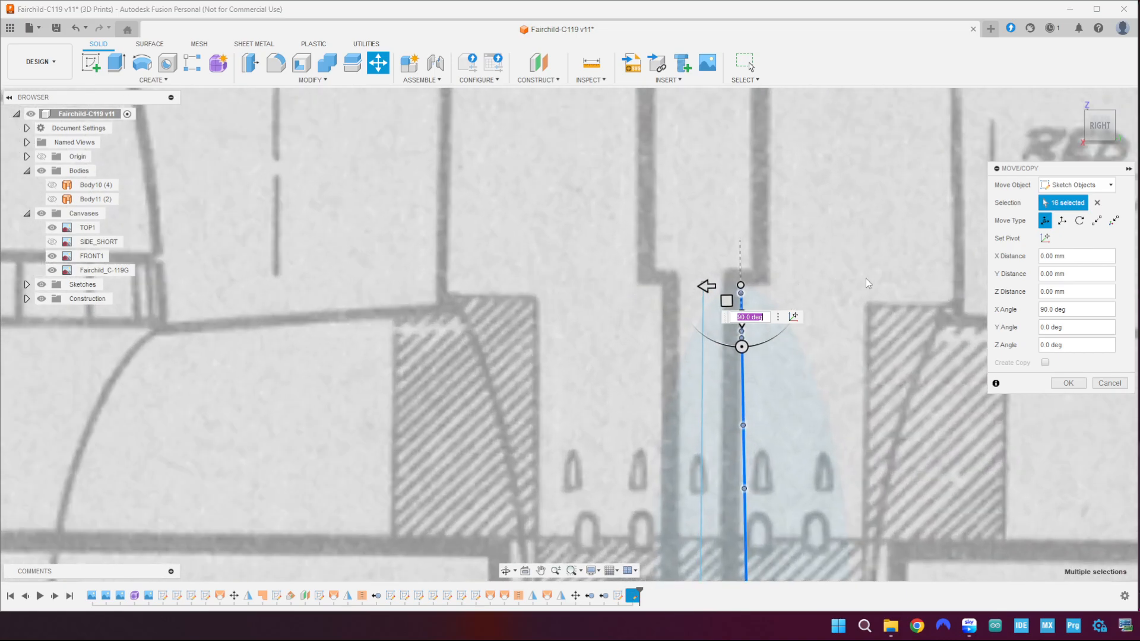
{"action": "left_click", "coordinate": [1087, 128]}
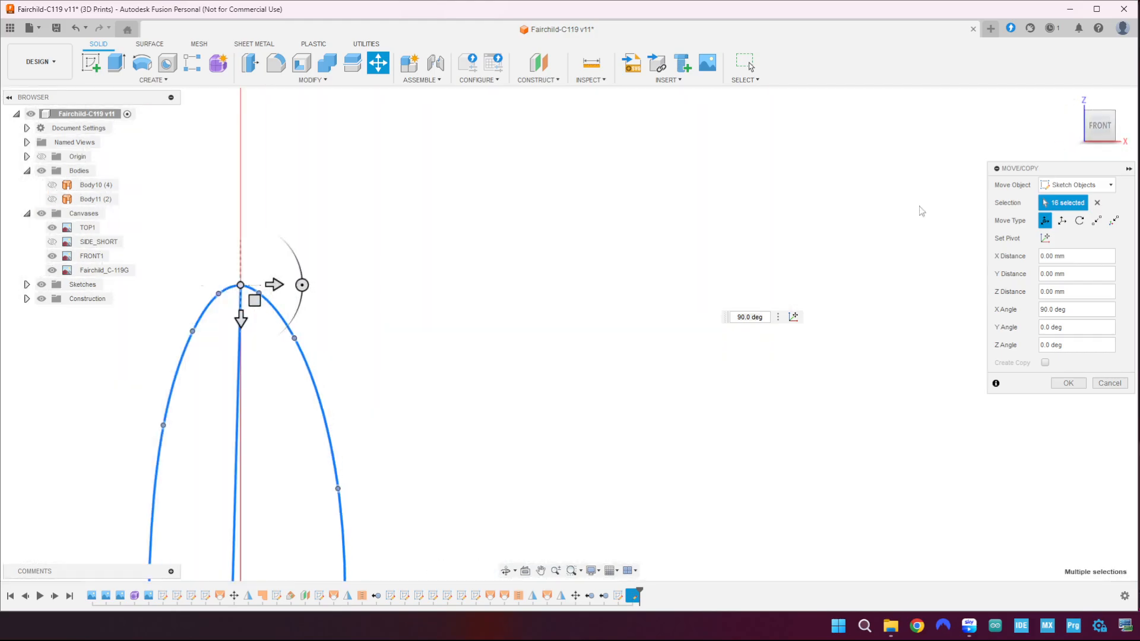
- Move the airfoil point to point, from its leading-edge point to the front endpoint of the root chord line
{"action": "scroll", "coordinate": [579, 341], "scroll_direction": "down", "scroll_amount": 5}
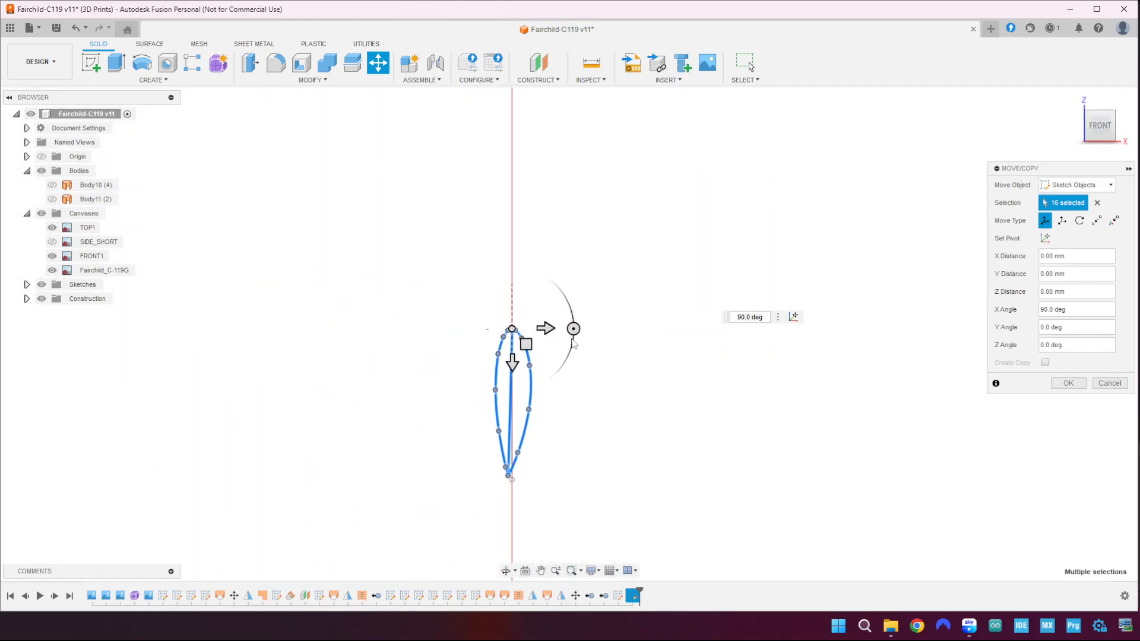
{"action": "scroll", "coordinate": [572, 344], "scroll_direction": "up", "scroll_amount": 3}
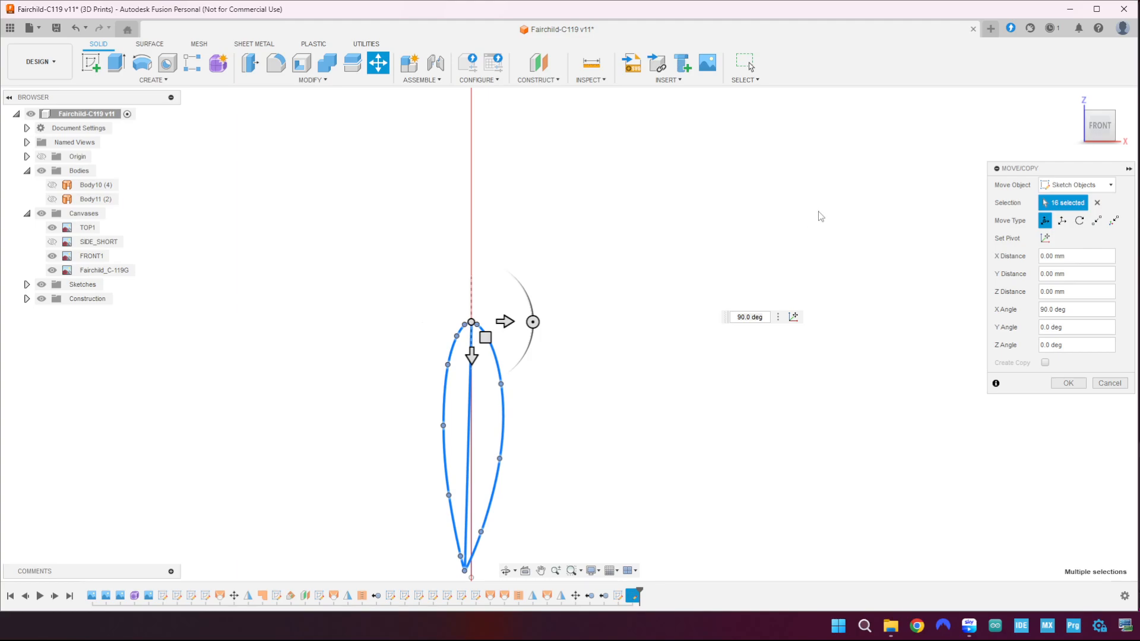
{"action": "left_click", "coordinate": [1111, 132]}
{"action": "scroll", "coordinate": [467, 352], "scroll_direction": "up", "scroll_amount": 4}
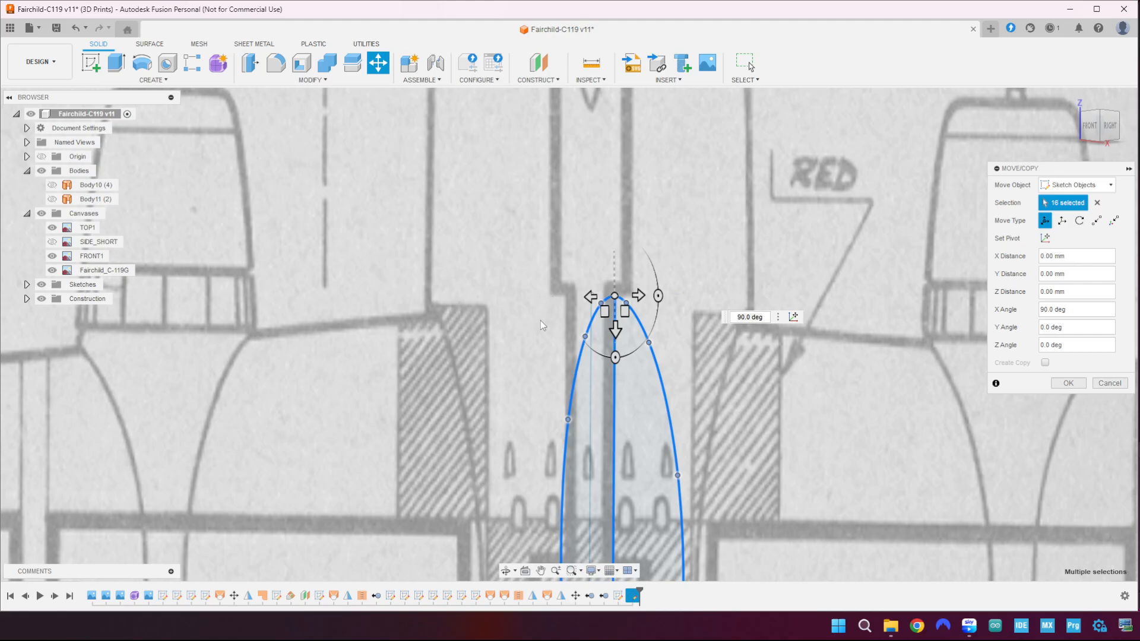
{"action": "left_click", "coordinate": [1097, 220]}
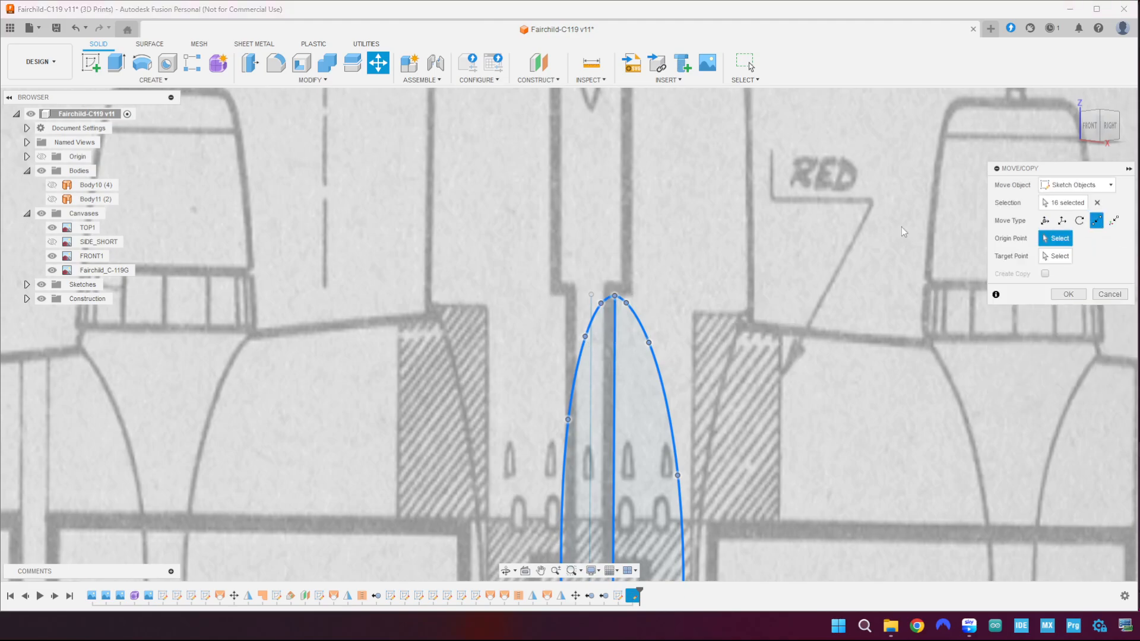
{"action": "left_click", "coordinate": [614, 295]}
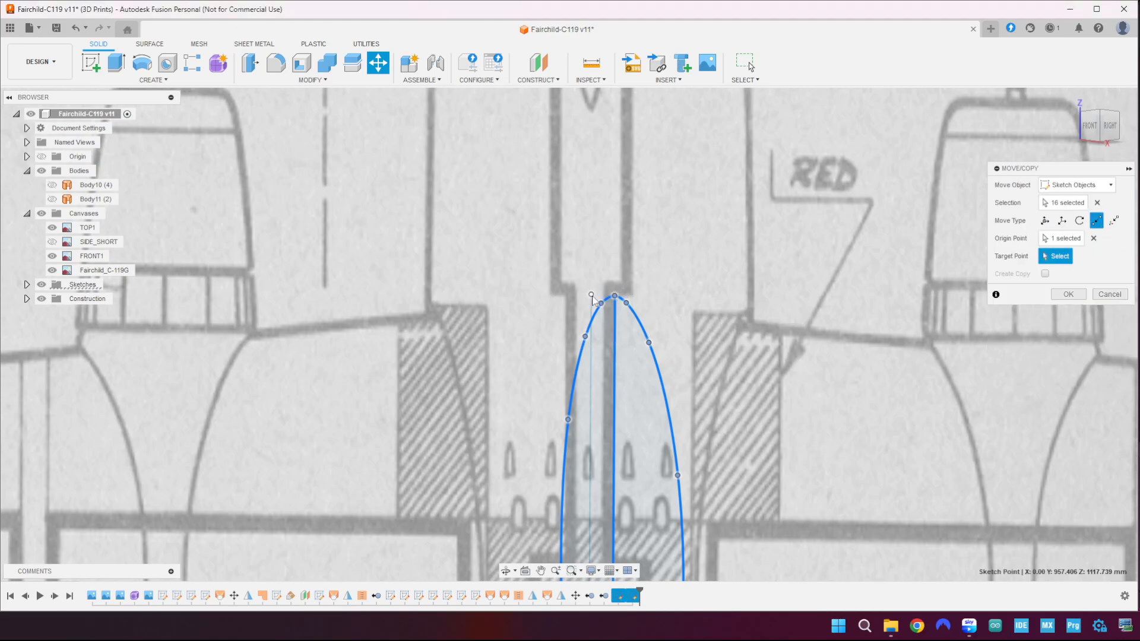
{"action": "left_click", "coordinate": [592, 295]}
{"action": "scroll", "coordinate": [811, 351], "scroll_direction": "down", "scroll_amount": 3}
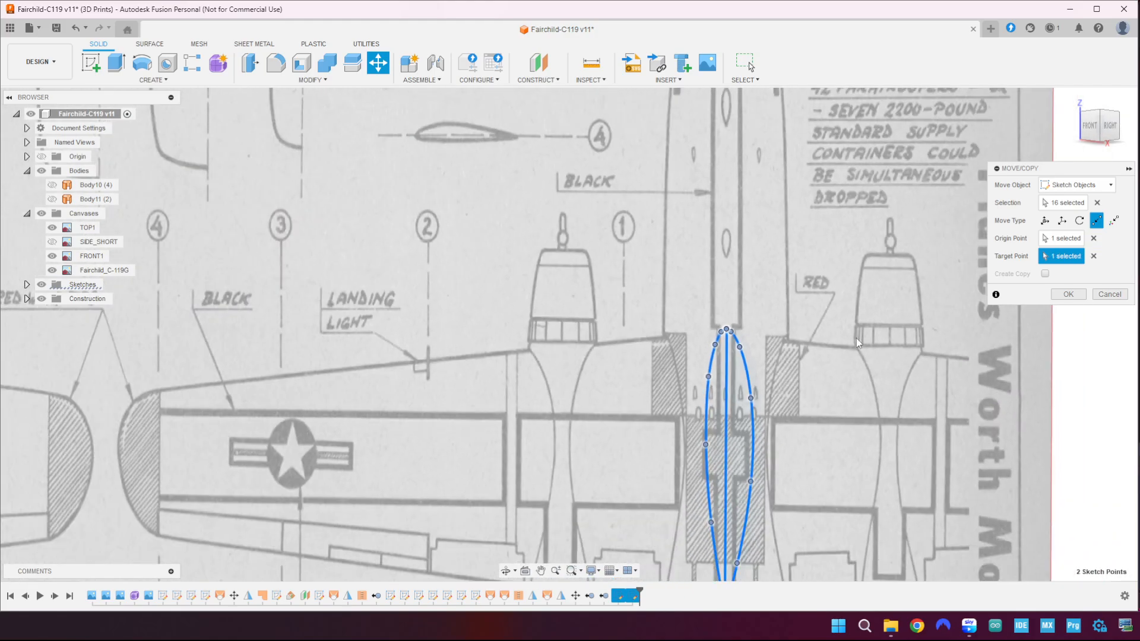
- Rotate the airfoil -1.5° about the Z axis in the right view so it lines up with the root chord, and finish the move
{"action": "left_click", "coordinate": [1109, 128]}
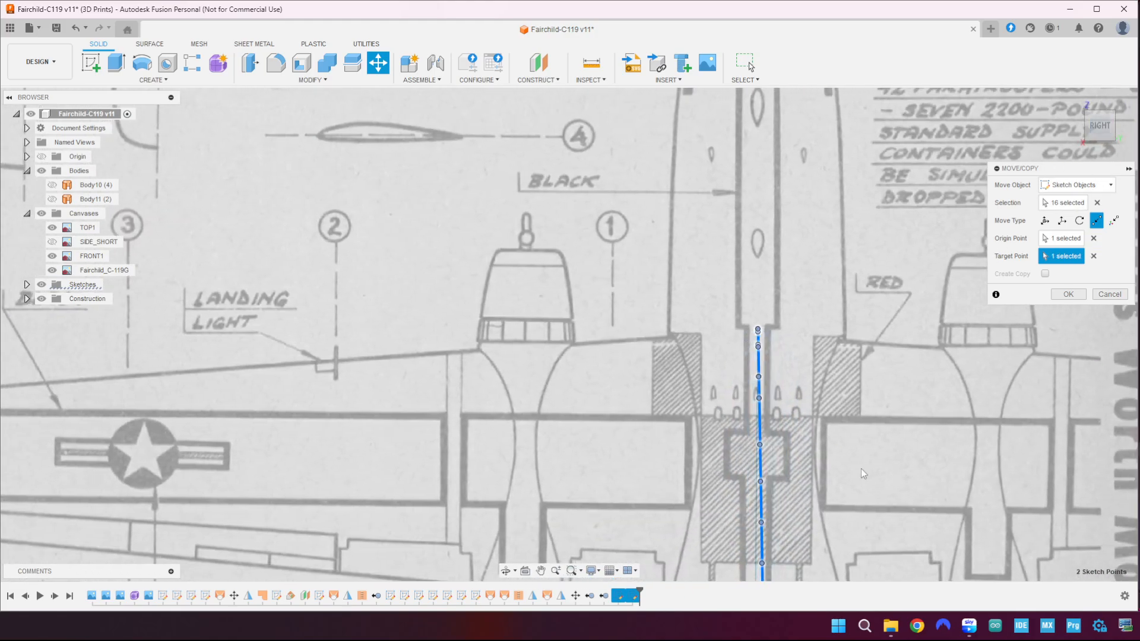
{"action": "scroll", "coordinate": [859, 469], "scroll_direction": "down", "scroll_amount": 3}
{"action": "middle_click_drag", "start_coordinate": [859, 469], "coordinate": [746, 349]}
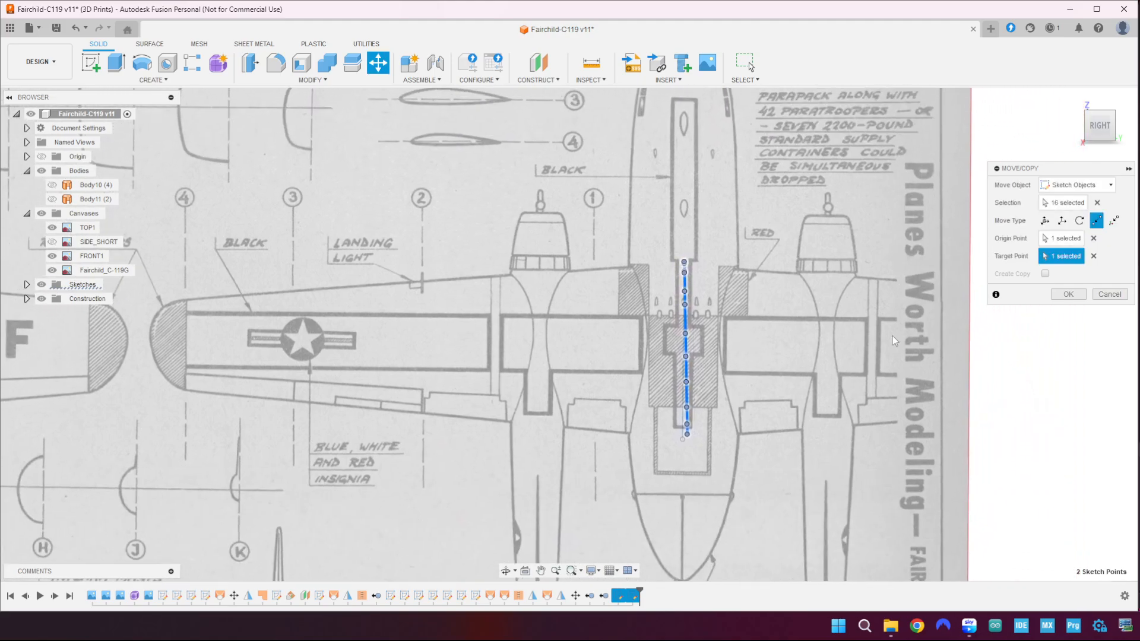
{"action": "left_click", "coordinate": [1045, 221]}
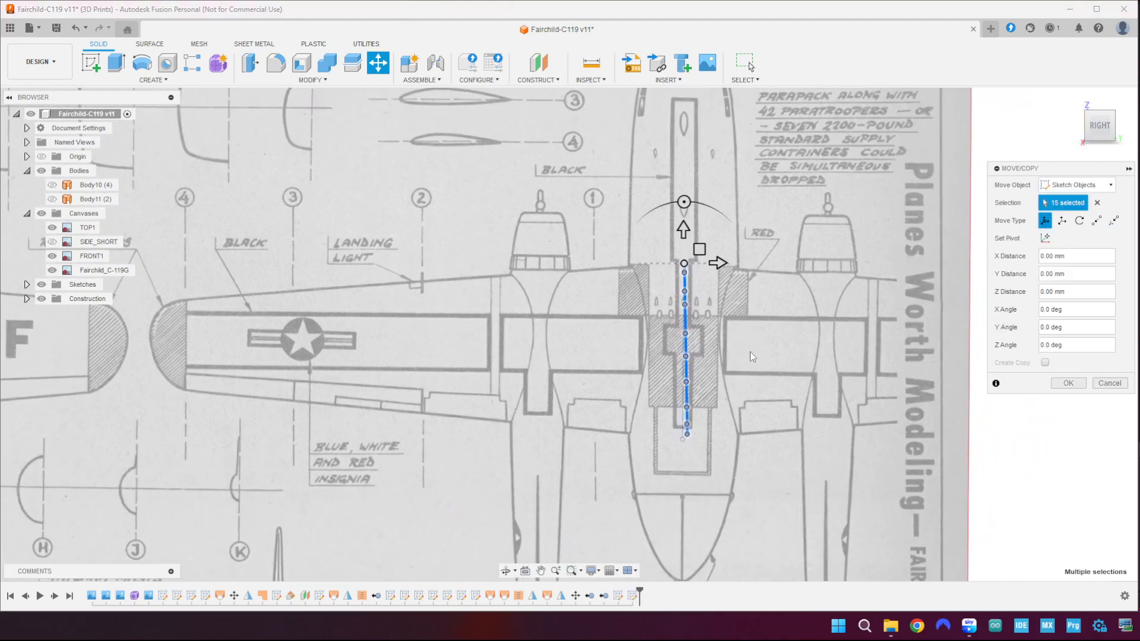
{"action": "scroll", "coordinate": [750, 351], "scroll_direction": "up", "scroll_amount": 4}
{"action": "left_click", "coordinate": [656, 131]}
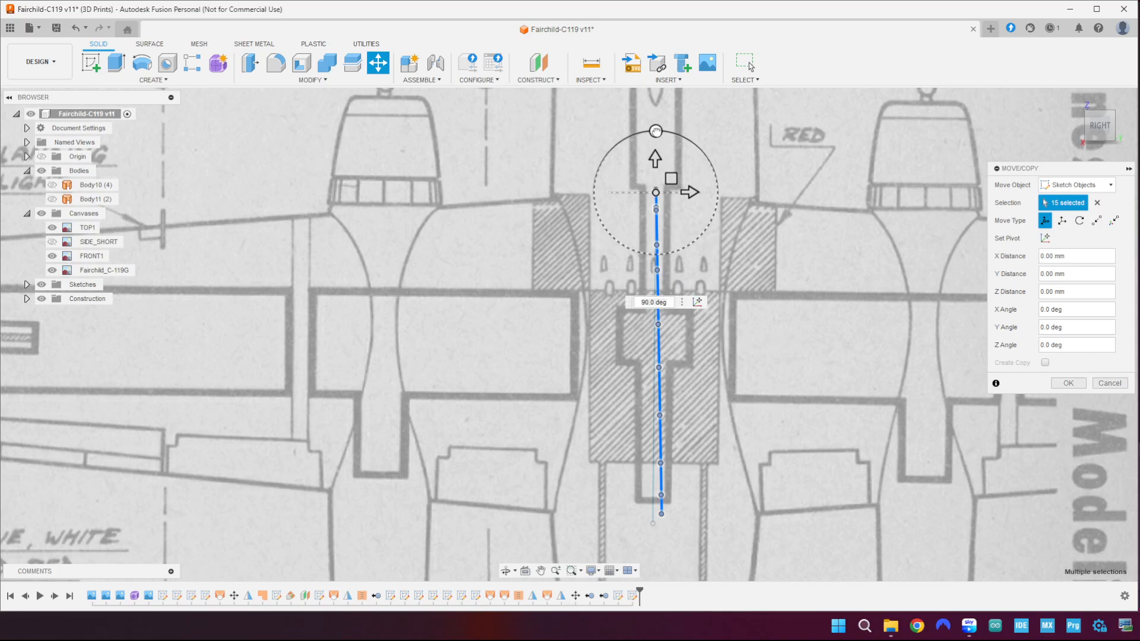
{"action": "left_click", "coordinate": [656, 131]}
{"action": "left_click_drag", "start_coordinate": [656, 131], "coordinate": [657, 131]}
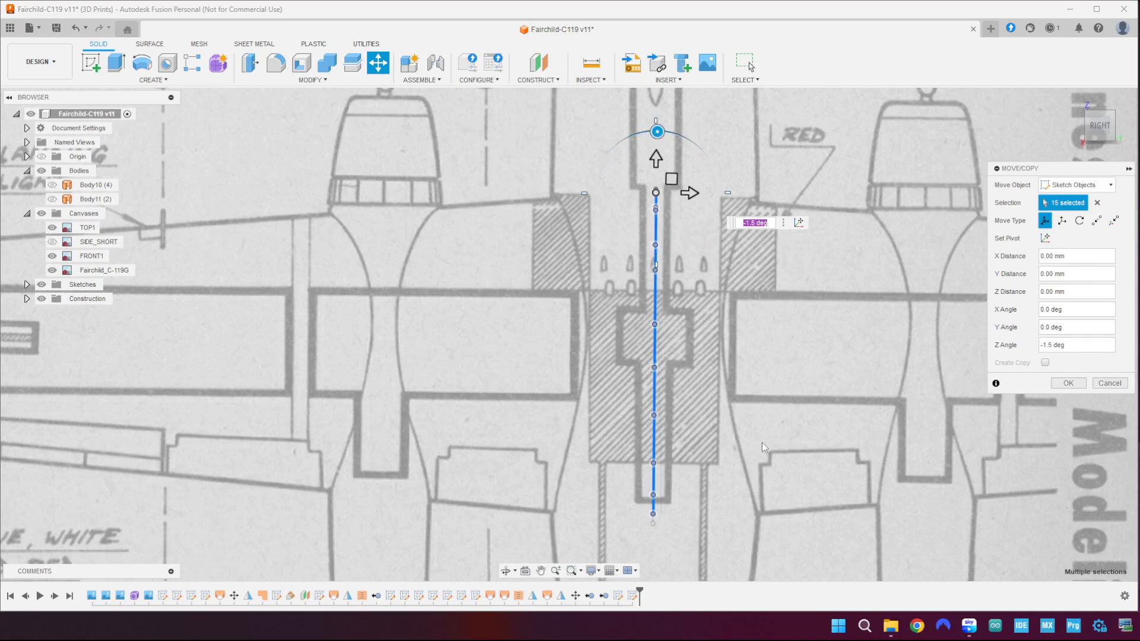
{"action": "left_click", "coordinate": [1067, 385]}
- Examine the airfoil's placement against the blueprint and root chord in the home, right, top and front views, with the profile turned horizontal
{"action": "left_click", "coordinate": [1073, 102]}
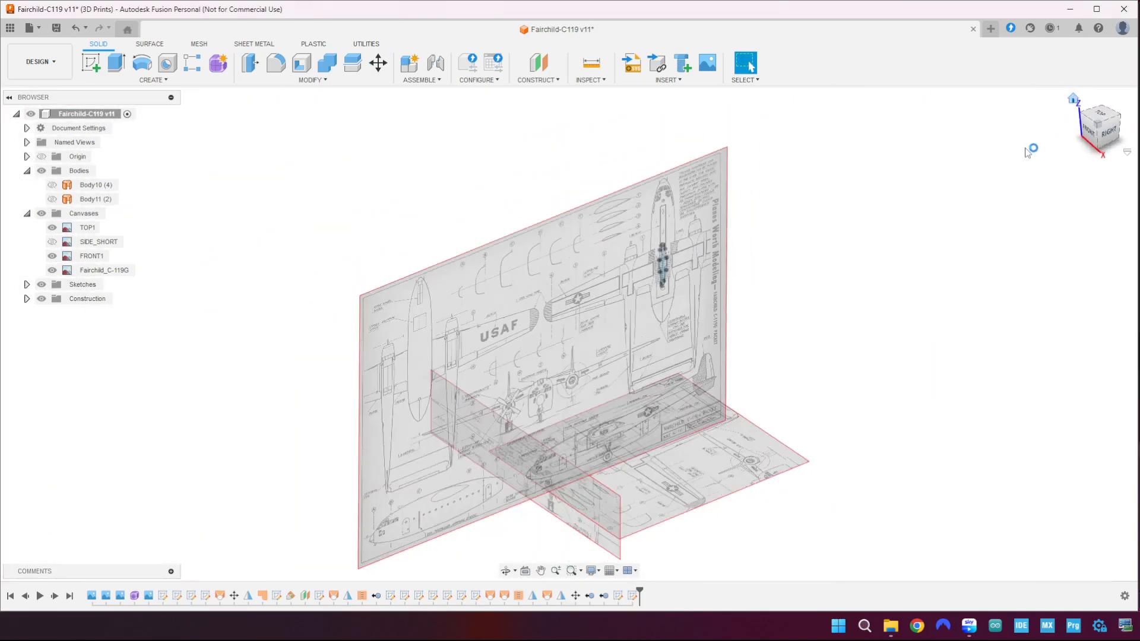
{"action": "scroll", "coordinate": [621, 248], "scroll_direction": "up", "scroll_amount": 4}
{"action": "scroll", "coordinate": [624, 254], "scroll_direction": "up", "scroll_amount": 6}
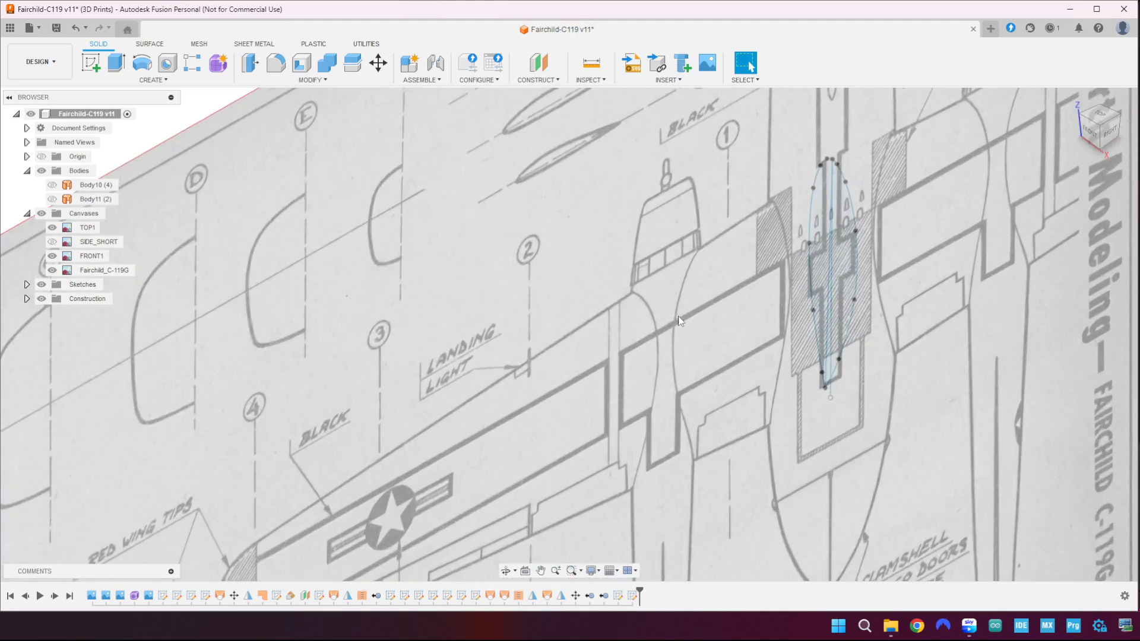
{"action": "left_click", "coordinate": [1109, 134]}
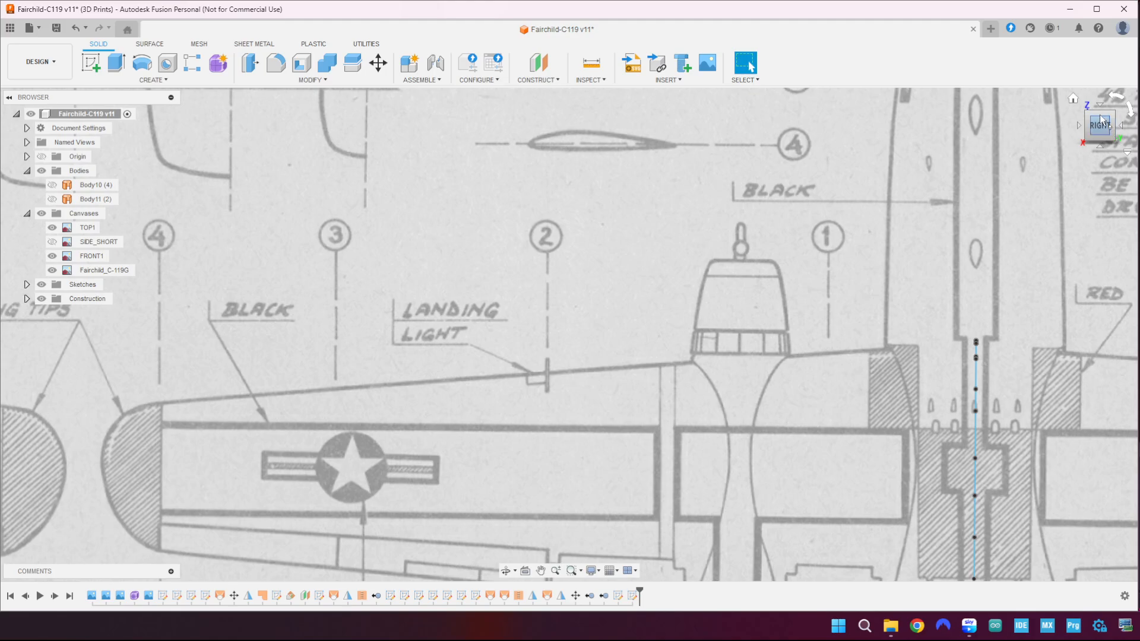
{"action": "left_click", "coordinate": [1100, 107]}
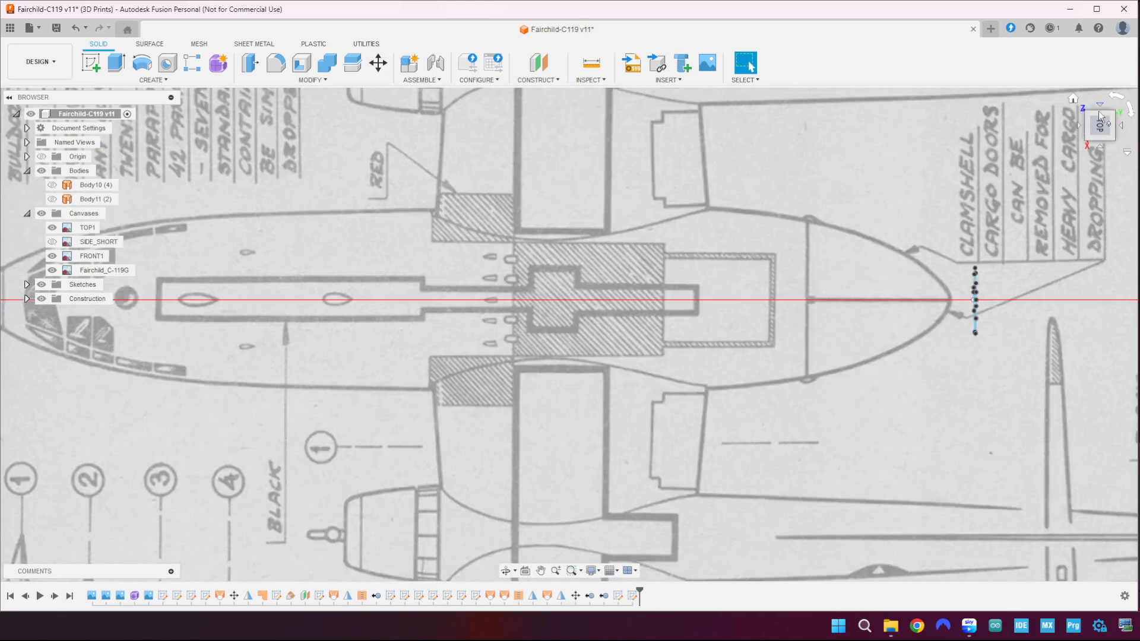
{"action": "left_click", "coordinate": [1079, 125]}
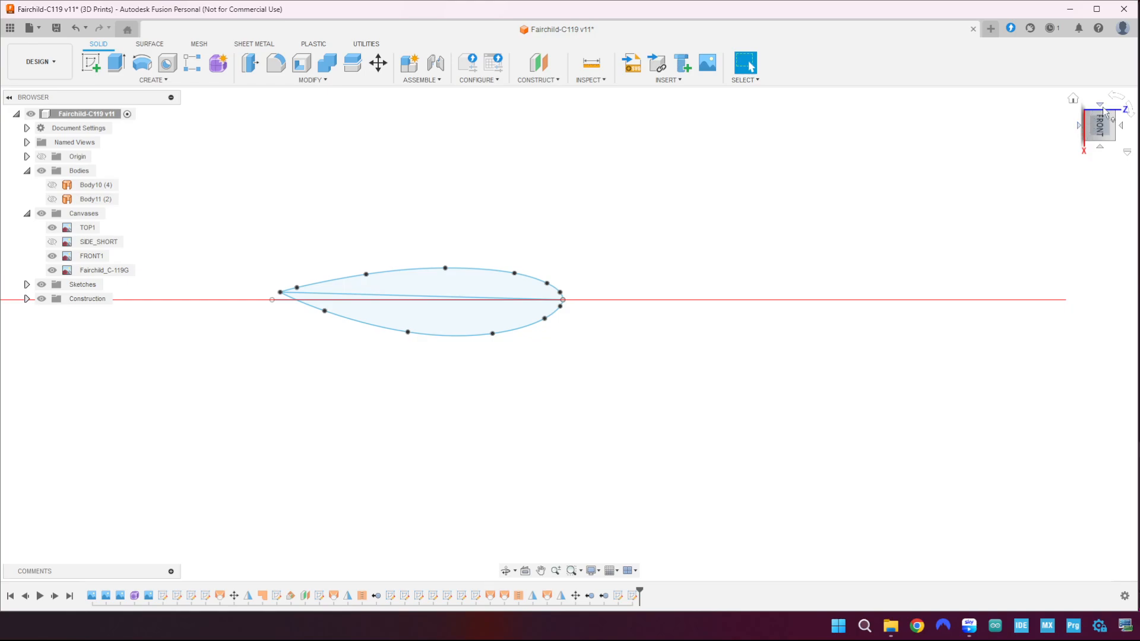
{"action": "left_click", "coordinate": [1116, 97]}
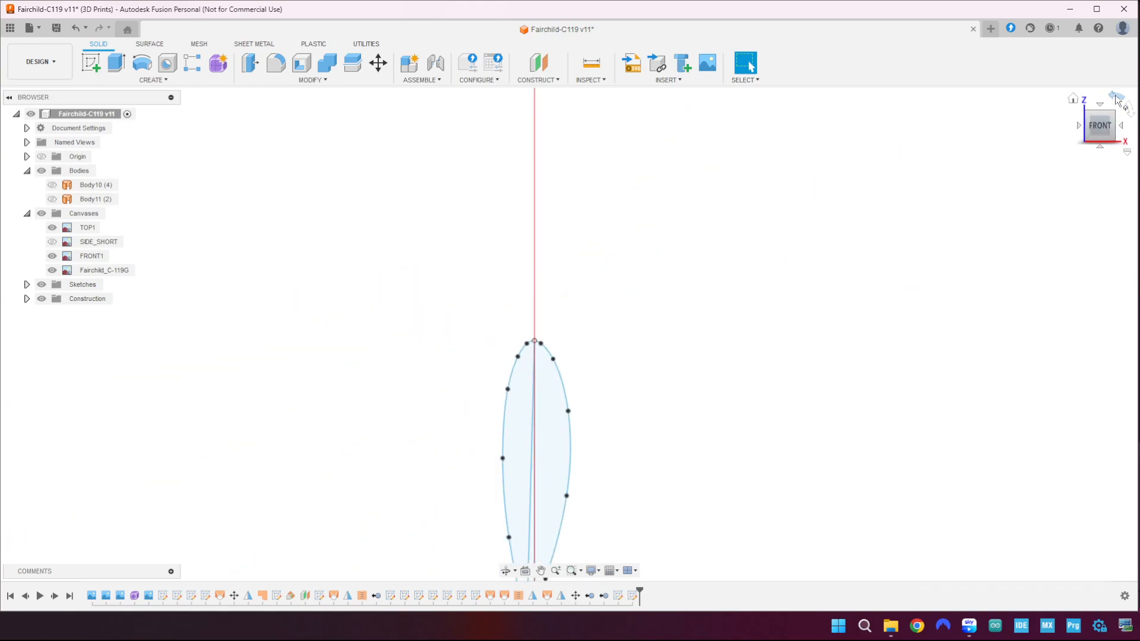
{"action": "left_click", "coordinate": [1117, 99]}
{"action": "middle_click_drag", "start_coordinate": [877, 318], "coordinate": [766, 239]}
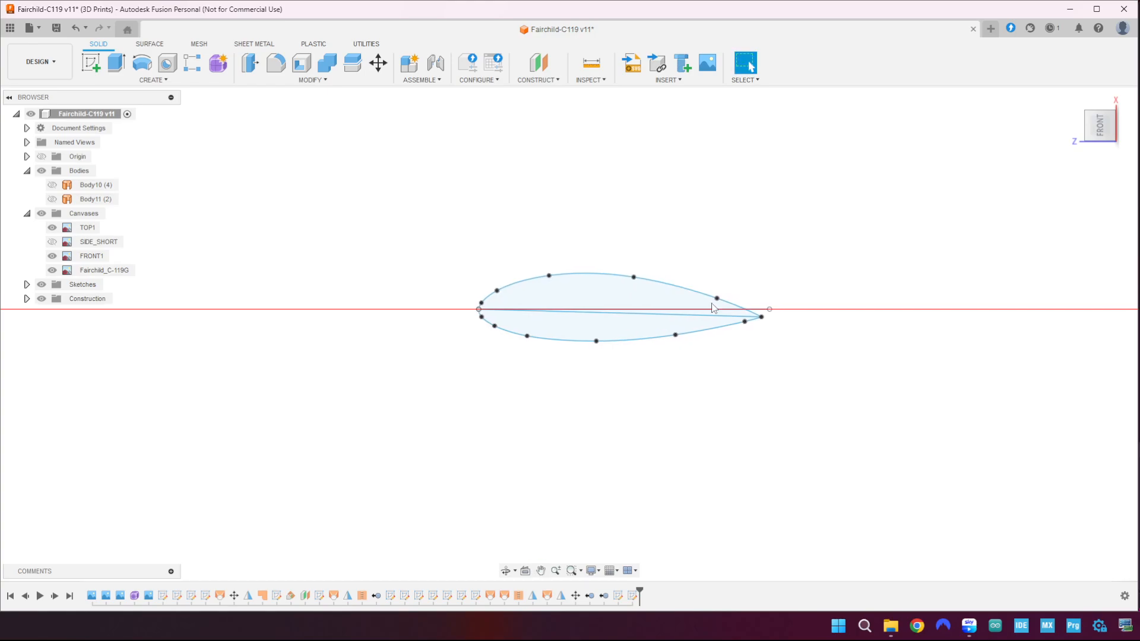
{"action": "scroll", "coordinate": [654, 323], "scroll_direction": "up", "scroll_amount": 3}
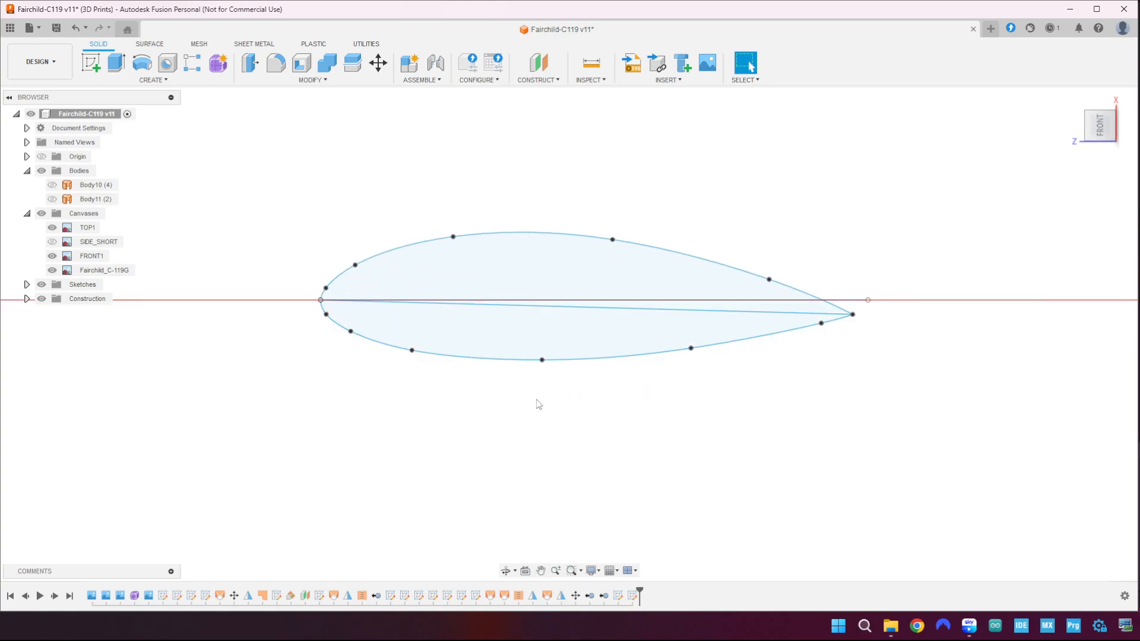
- Identify which of Sketch21 and Sketch22 holds the airfoil and which holds the root chord line
{"action": "left_click", "coordinate": [27, 284]}
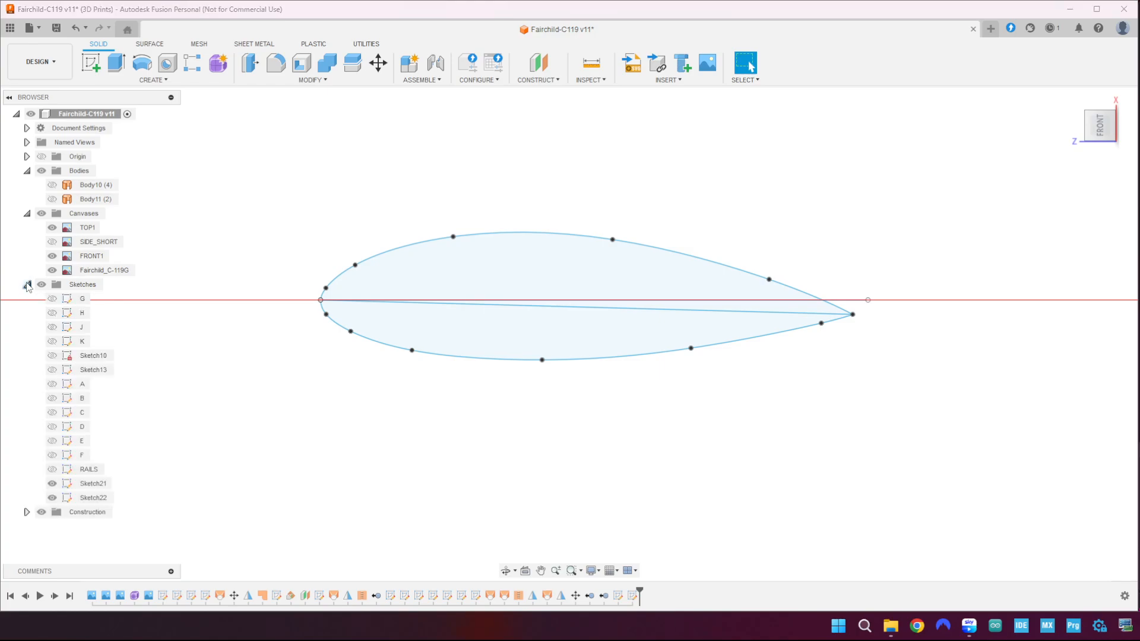
{"action": "left_click", "coordinate": [88, 499]}
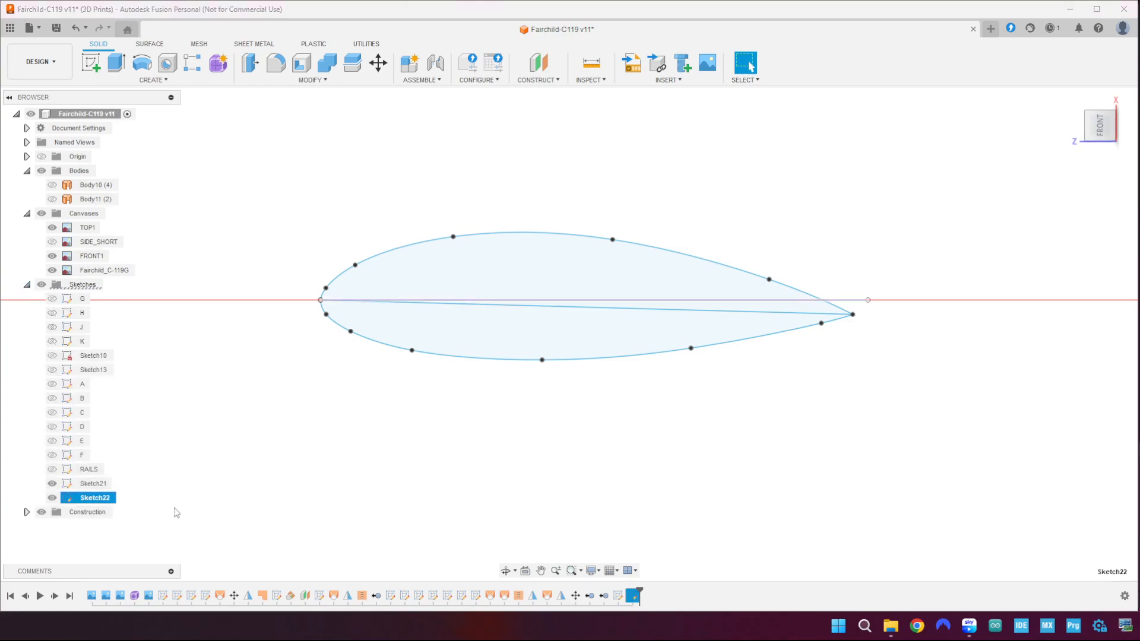
{"action": "left_click", "coordinate": [463, 454]}
{"action": "left_click", "coordinate": [93, 483]}
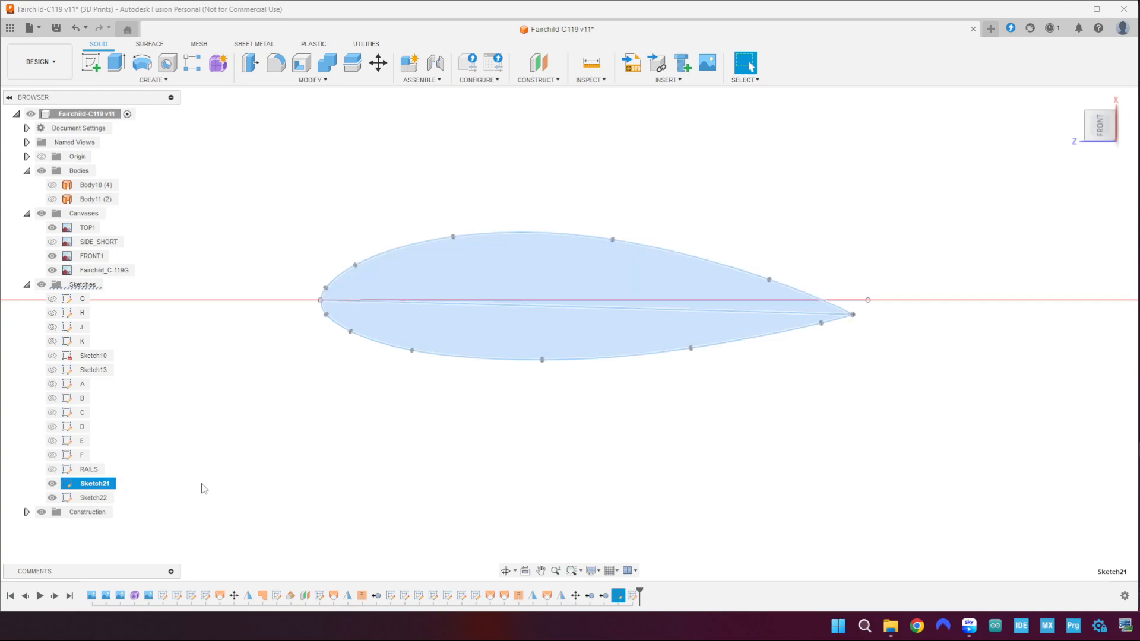
- Hide Sketch22 and select all of the Sketch21 airfoil geometry as sketch objects to move
{"action": "key", "text": "m"}
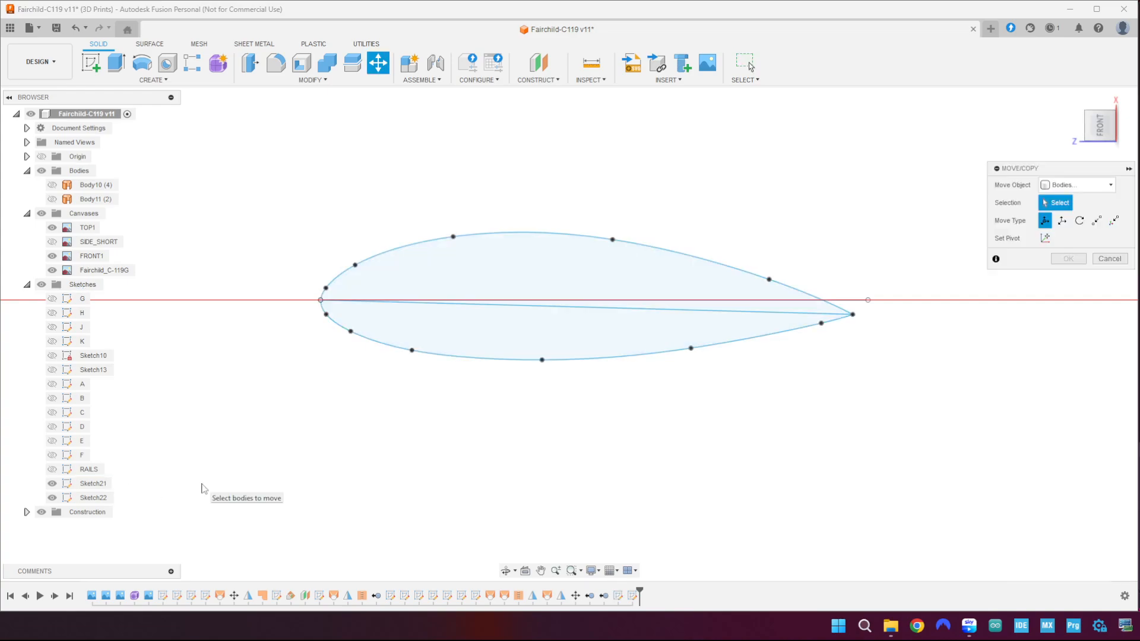
{"action": "left_click", "coordinate": [1045, 237]}
{"action": "scroll", "coordinate": [321, 303], "scroll_direction": "up", "scroll_amount": 3}
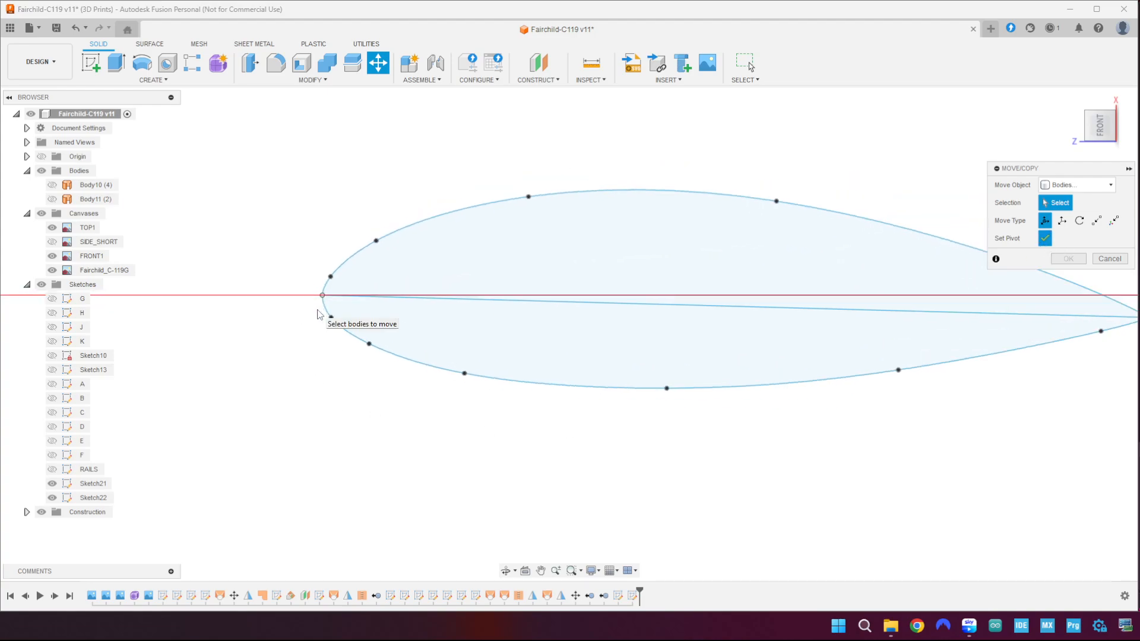
{"action": "scroll", "coordinate": [319, 315], "scroll_direction": "down", "scroll_amount": 3}
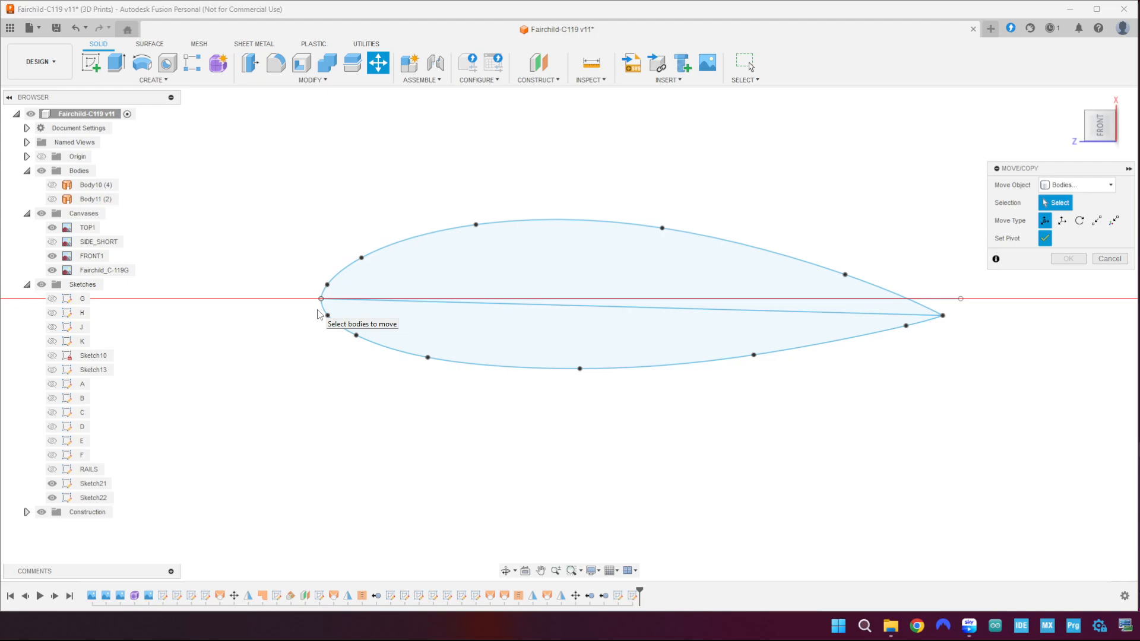
{"action": "left_click", "coordinate": [1078, 184]}
{"action": "left_click", "coordinate": [1081, 237]}
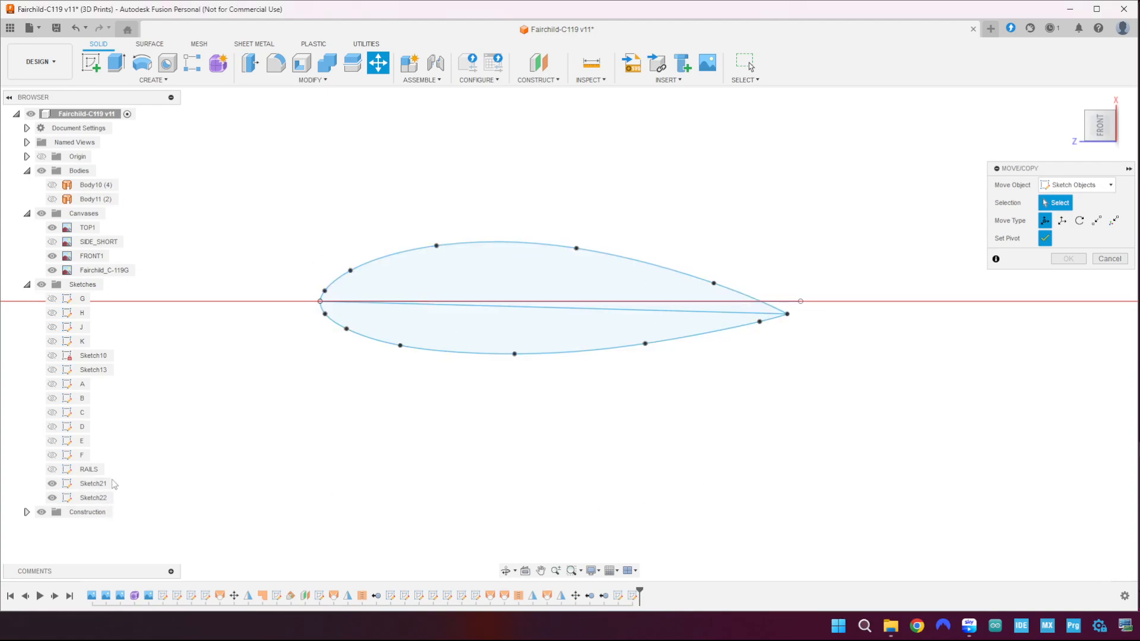
{"action": "left_click", "coordinate": [52, 483]}
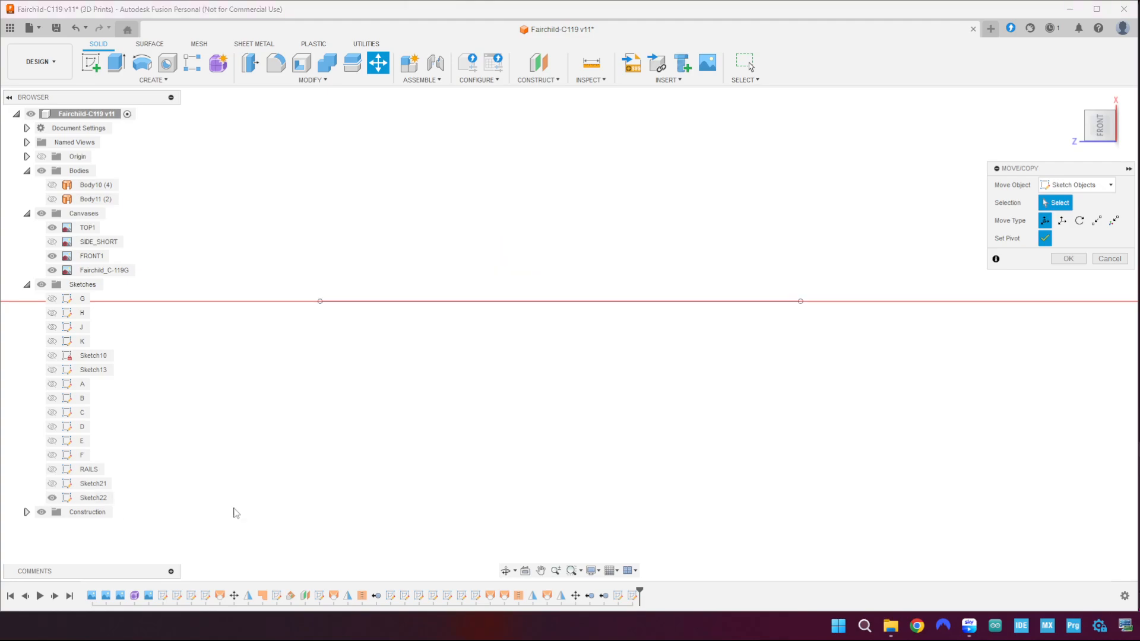
{"action": "left_click", "coordinate": [55, 484]}
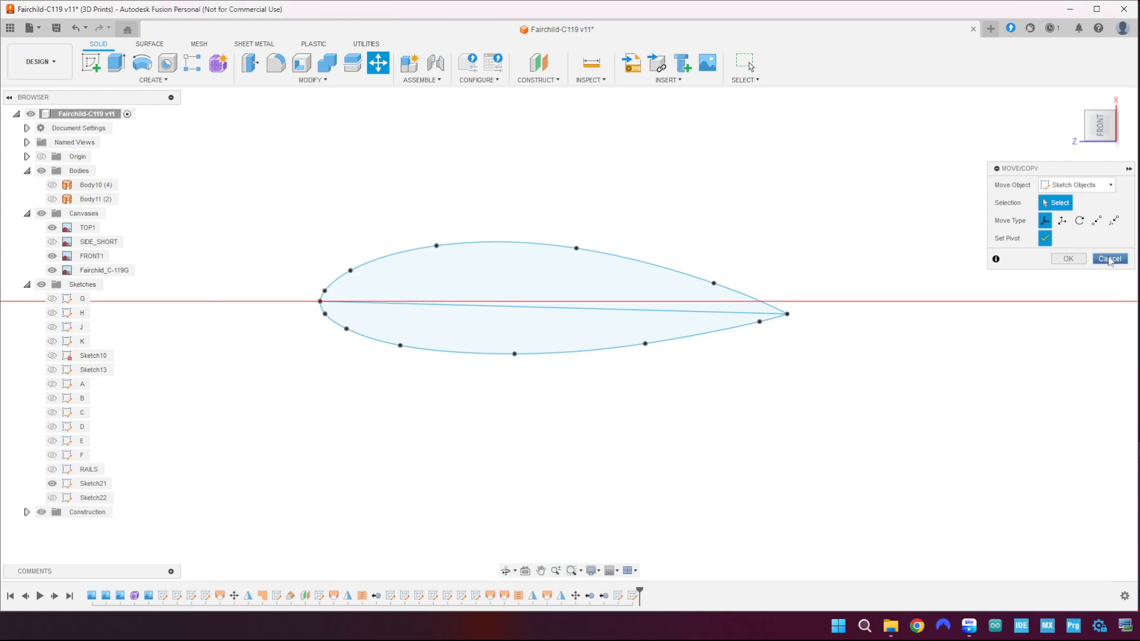
{"action": "left_click_drag", "start_coordinate": [270, 218], "coordinate": [819, 402]}
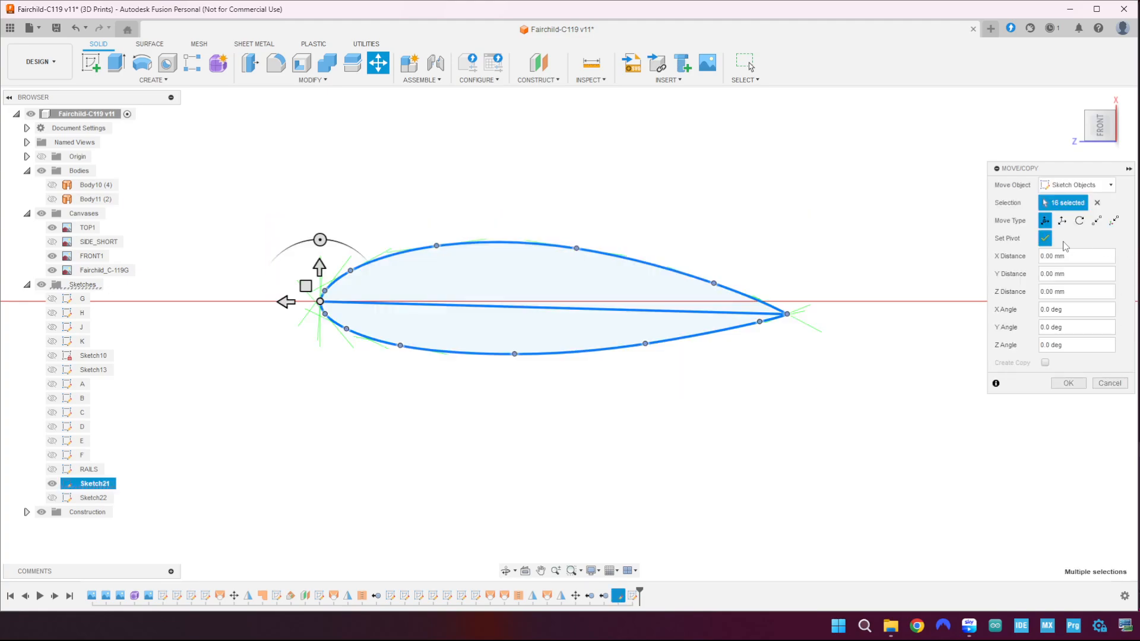
- Show Sketch22 again, set the move pivot on the airfoil's leading-edge point, and rotate the airfoil -1.5° about the X axis onto the root chord
{"action": "scroll", "coordinate": [352, 369], "scroll_direction": "up", "scroll_amount": 1}
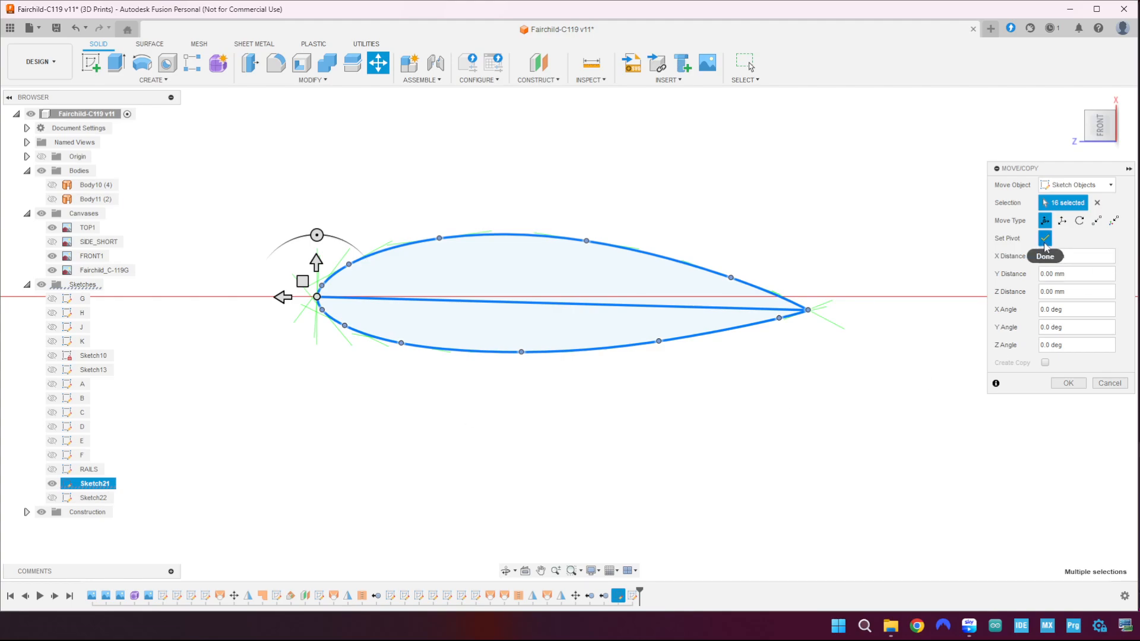
{"action": "left_click", "coordinate": [322, 286]}
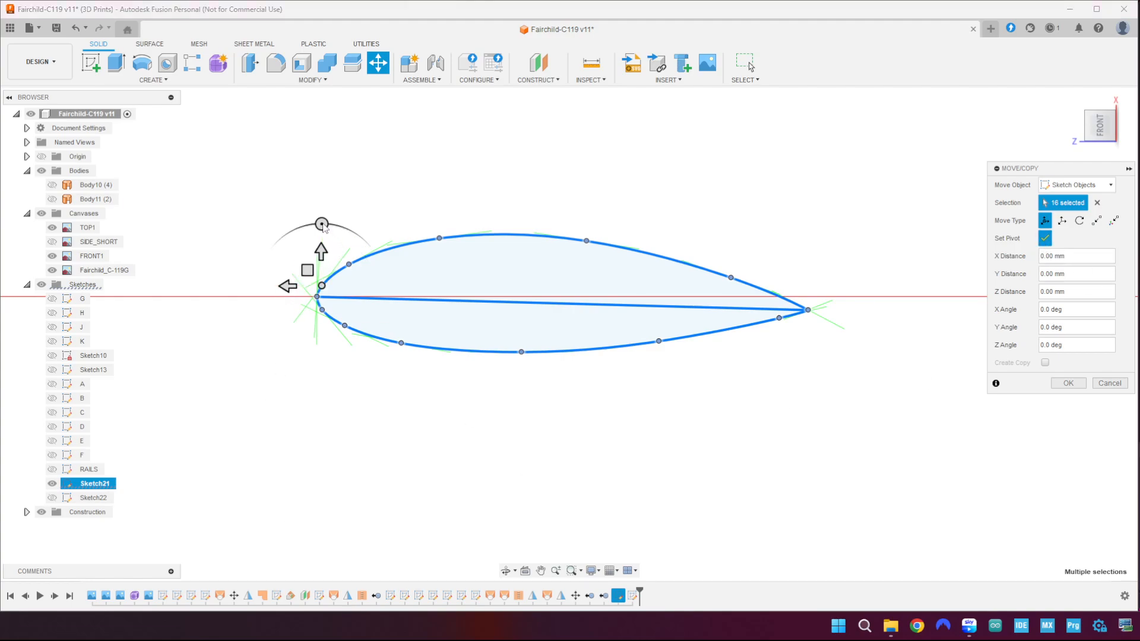
{"action": "left_click", "coordinate": [52, 499]}
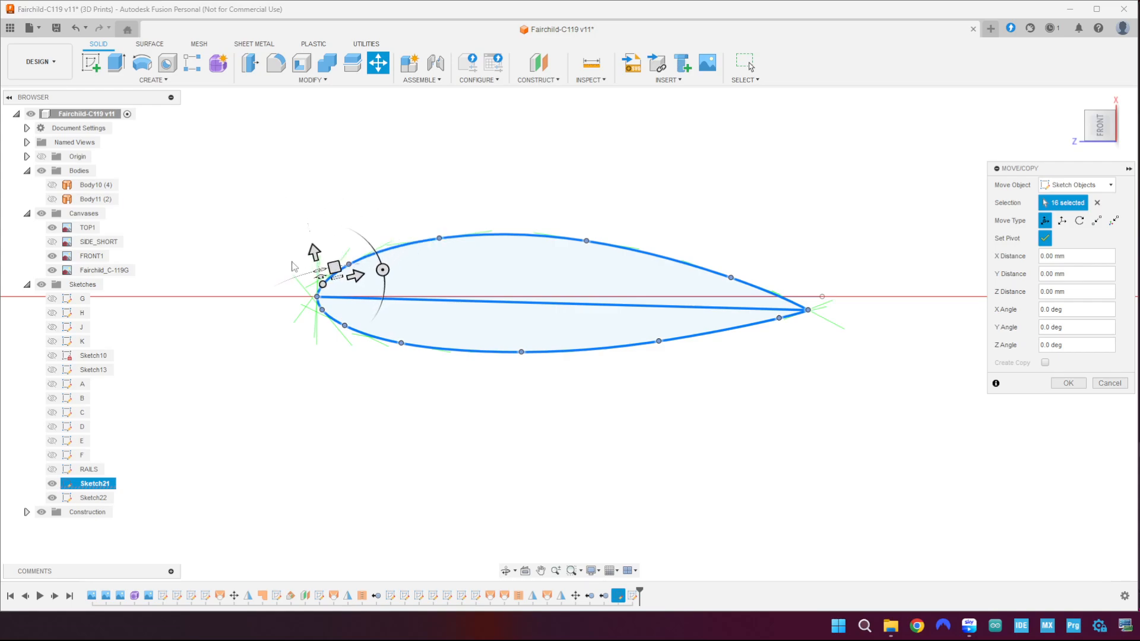
{"action": "left_click", "coordinate": [317, 298]}
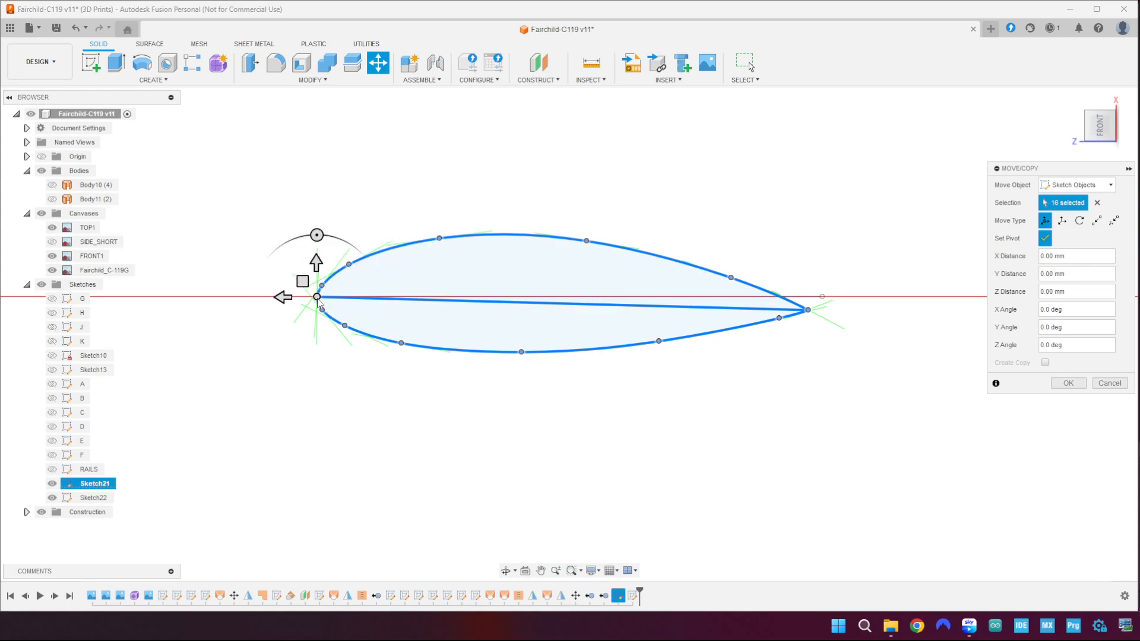
{"action": "left_click", "coordinate": [1047, 240]}
{"action": "left_click_drag", "start_coordinate": [317, 236], "coordinate": [317, 234]}
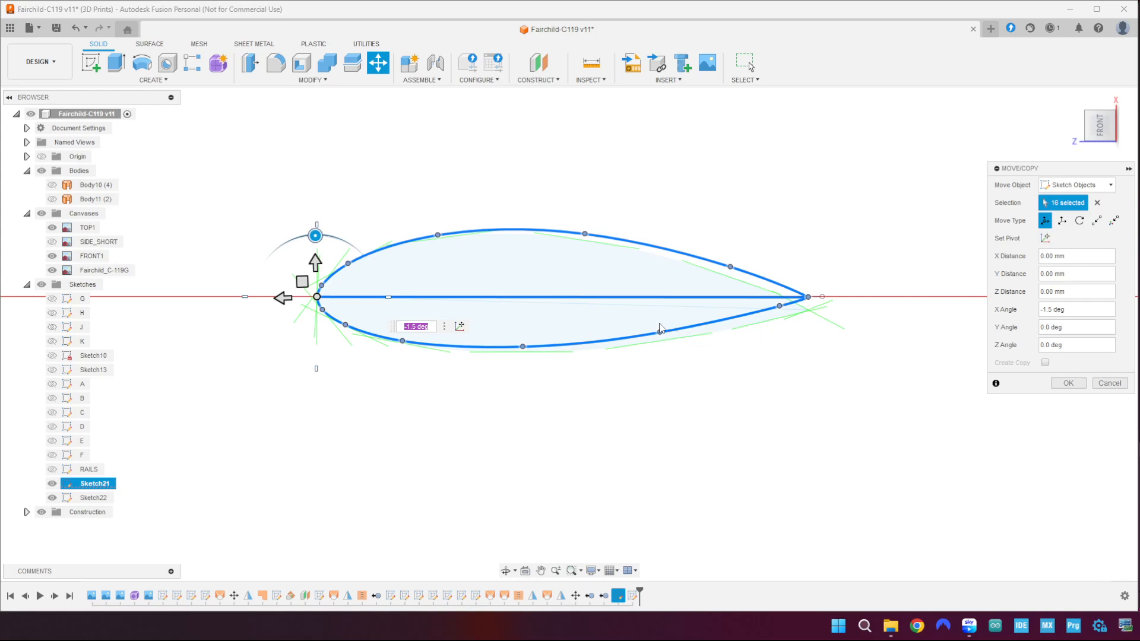
{"action": "left_click", "coordinate": [1069, 383]}
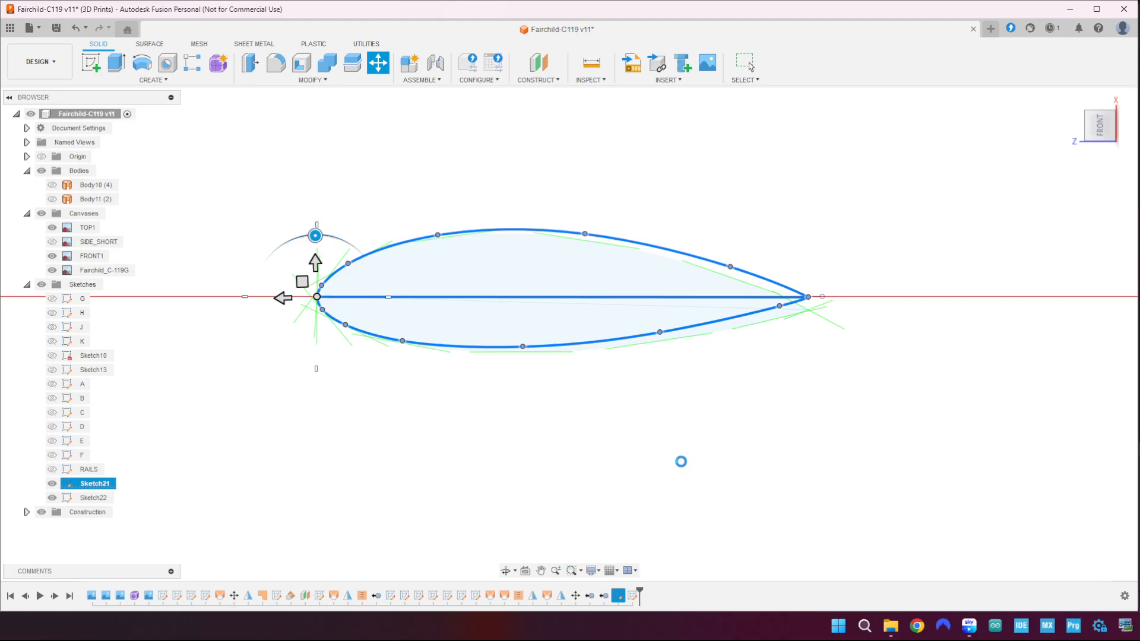
- Examine the rotated airfoil's placement against the blueprint and root chord in the home and right views
{"action": "scroll", "coordinate": [683, 466], "scroll_direction": "down", "scroll_amount": 4}
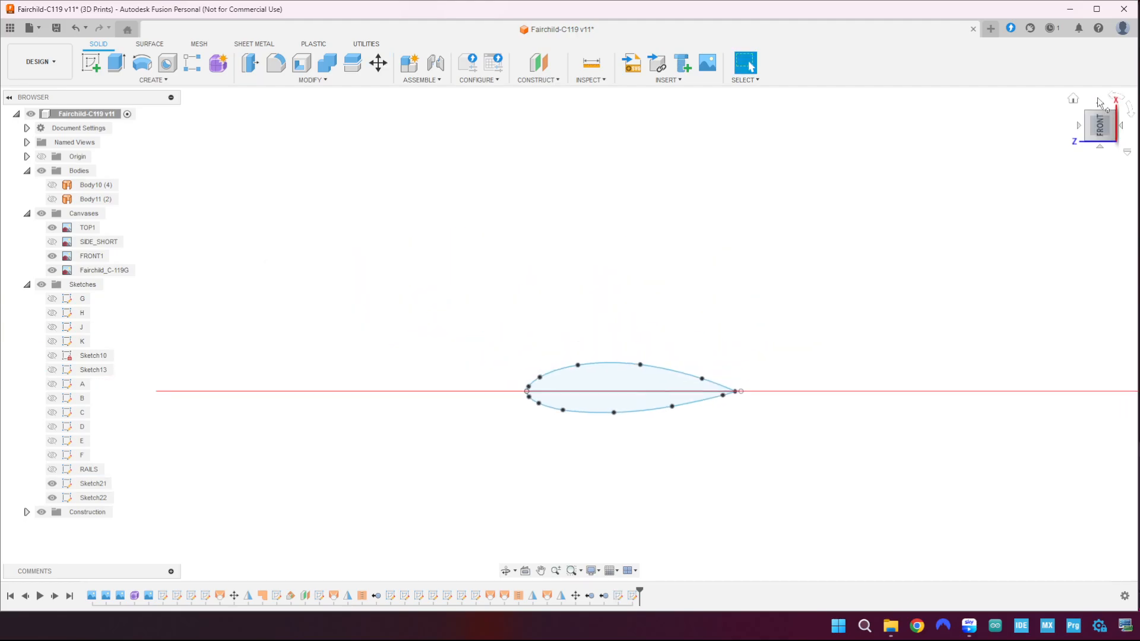
{"action": "left_click", "coordinate": [1073, 99]}
{"action": "scroll", "coordinate": [710, 328], "scroll_direction": "up", "scroll_amount": 6}
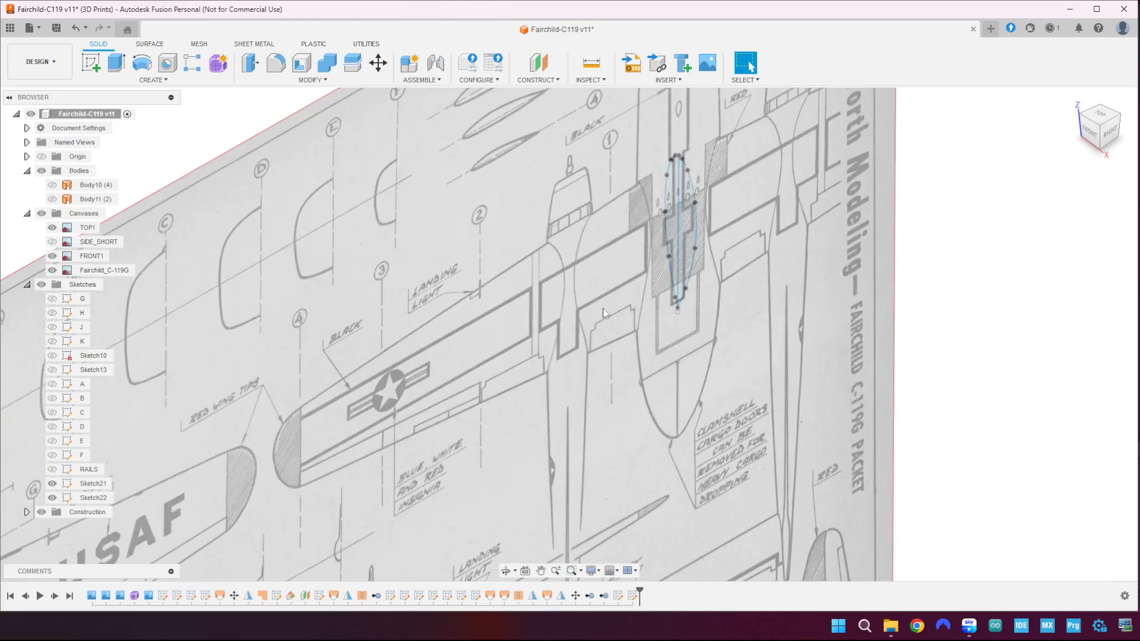
{"action": "left_click", "coordinate": [1109, 132]}
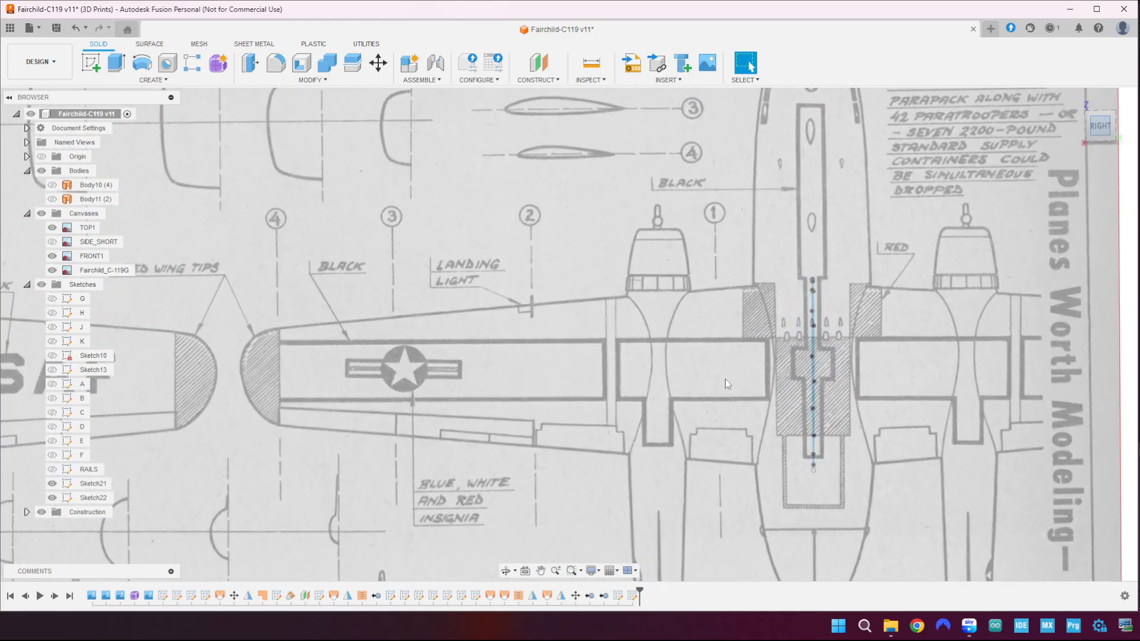
{"action": "scroll", "coordinate": [703, 433], "scroll_direction": "up", "scroll_amount": 2}
{"action": "middle_click_drag", "start_coordinate": [730, 448], "coordinate": [629, 388]}
{"action": "scroll", "coordinate": [630, 392], "scroll_direction": "down", "scroll_amount": 2}
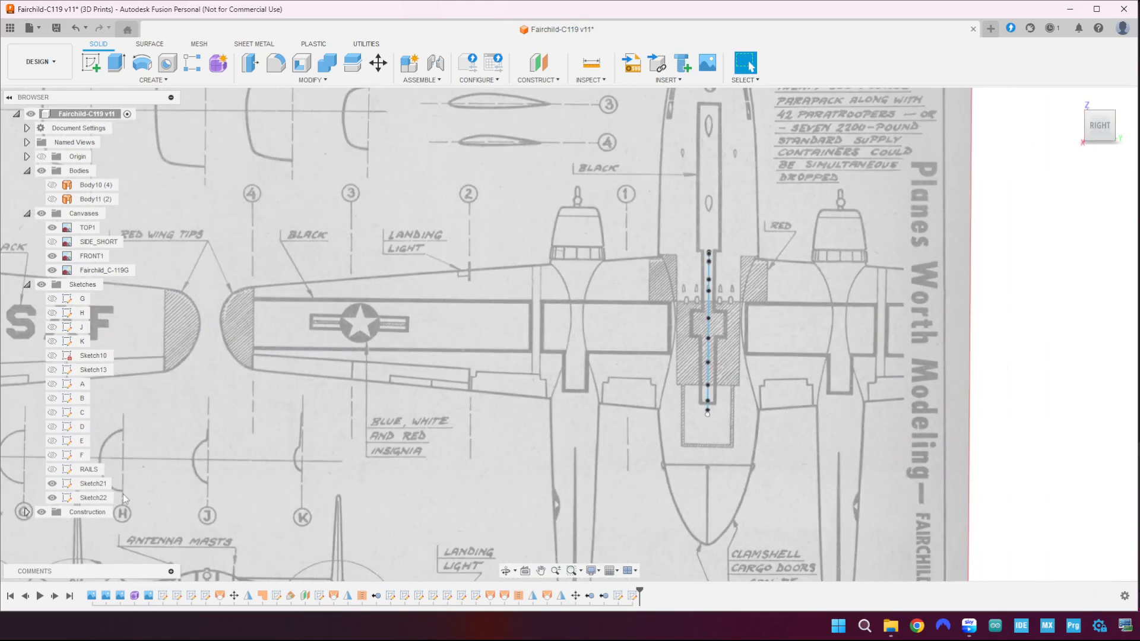
- Rename the airfoil sketch Sketch21 as ROOT and hide it, keeping the root chord sketch Sketch22 shown
{"action": "left_click", "coordinate": [52, 484]}
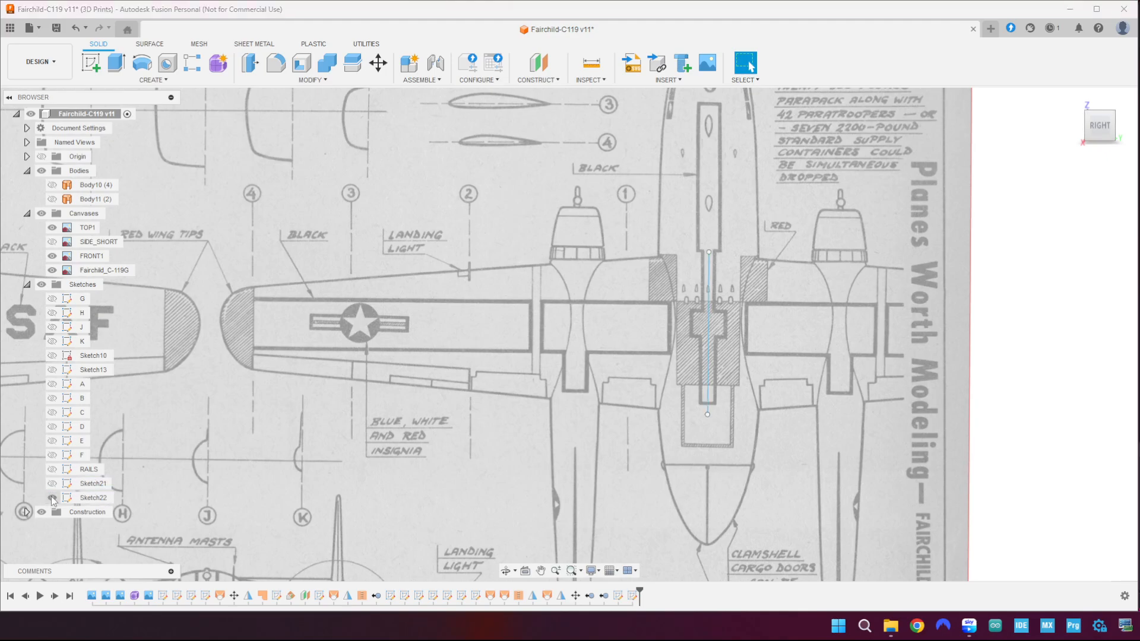
{"action": "left_click", "coordinate": [52, 498]}
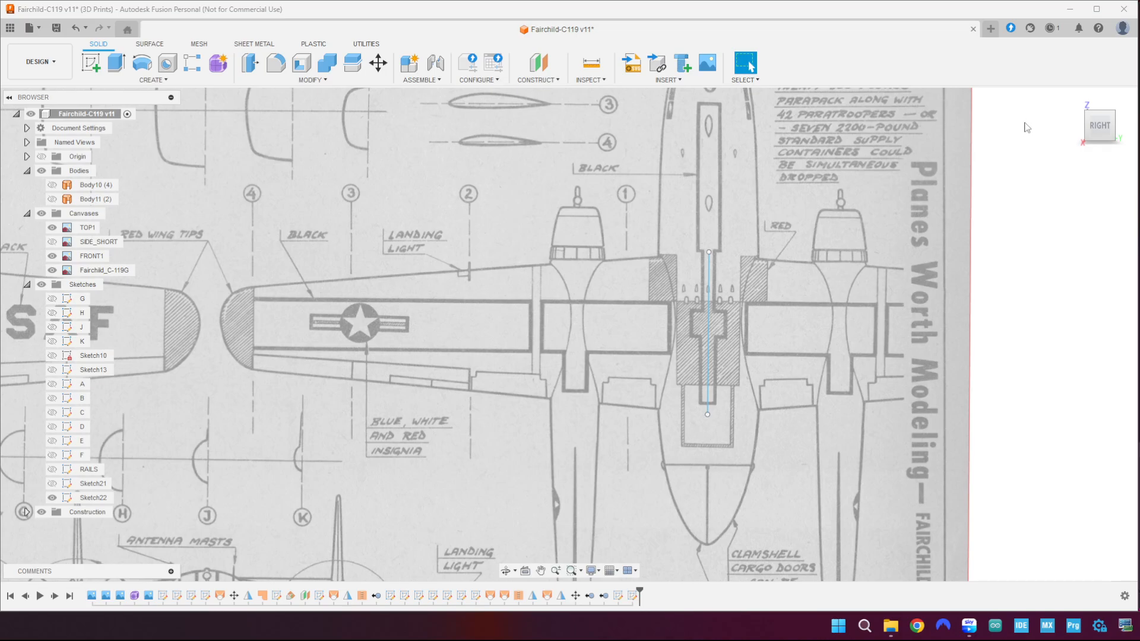
{"action": "left_click", "coordinate": [1088, 130]}
{"action": "left_click", "coordinate": [52, 484]}
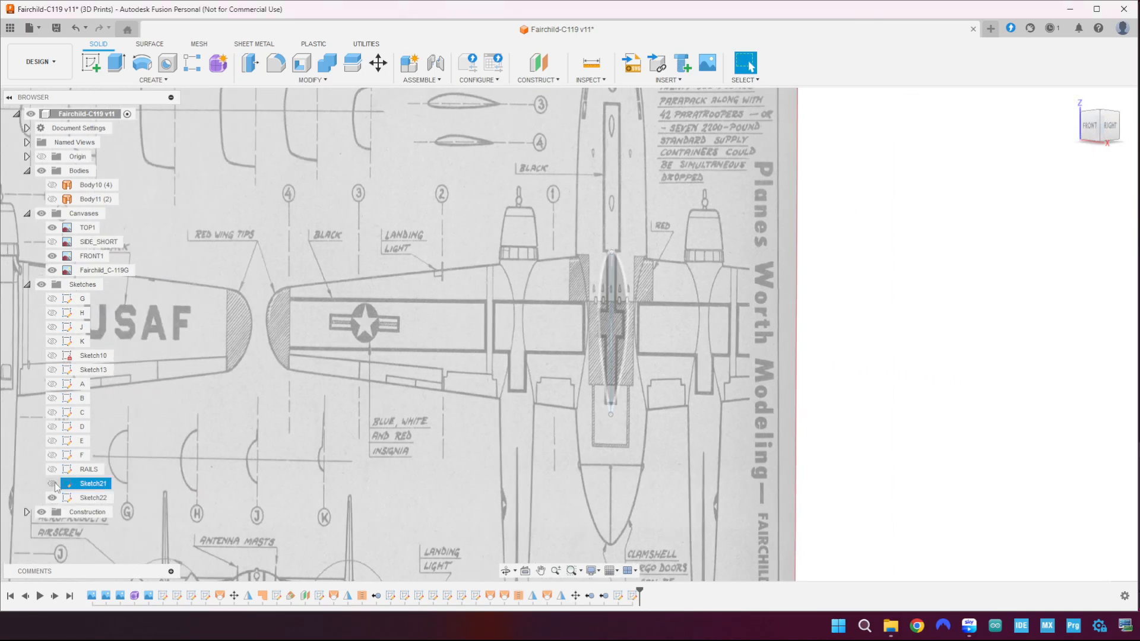
{"action": "double_click", "coordinate": [89, 484]}
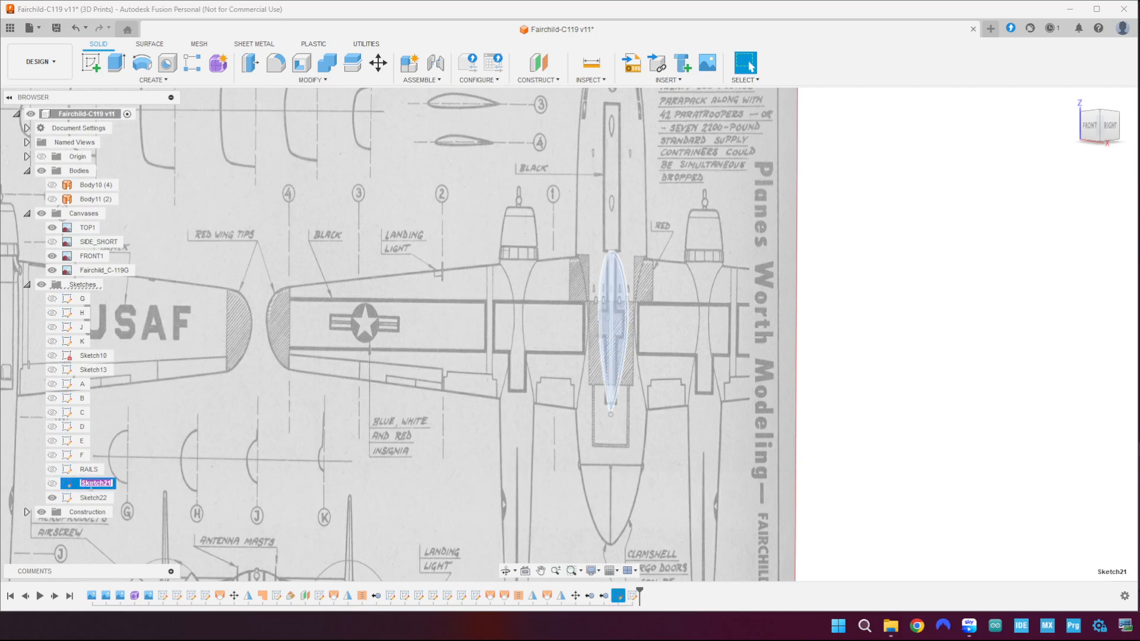
{"action": "type", "text": "ROOT"}
{"action": "key", "text": "Return"}
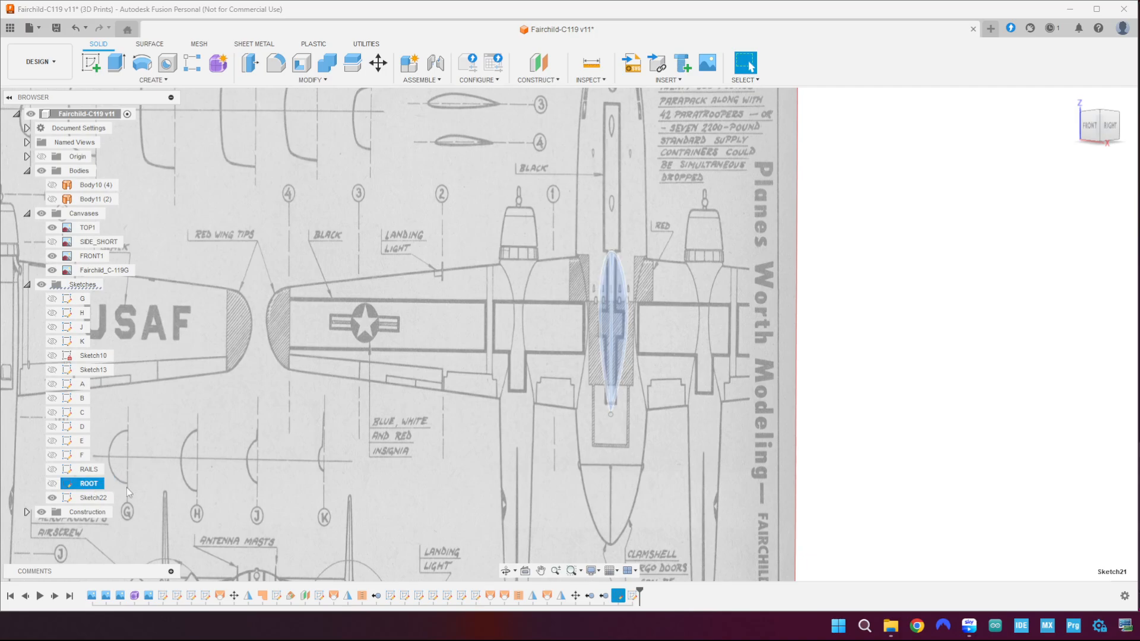
{"action": "left_click", "coordinate": [202, 466]}
{"action": "left_click", "coordinate": [53, 484]}
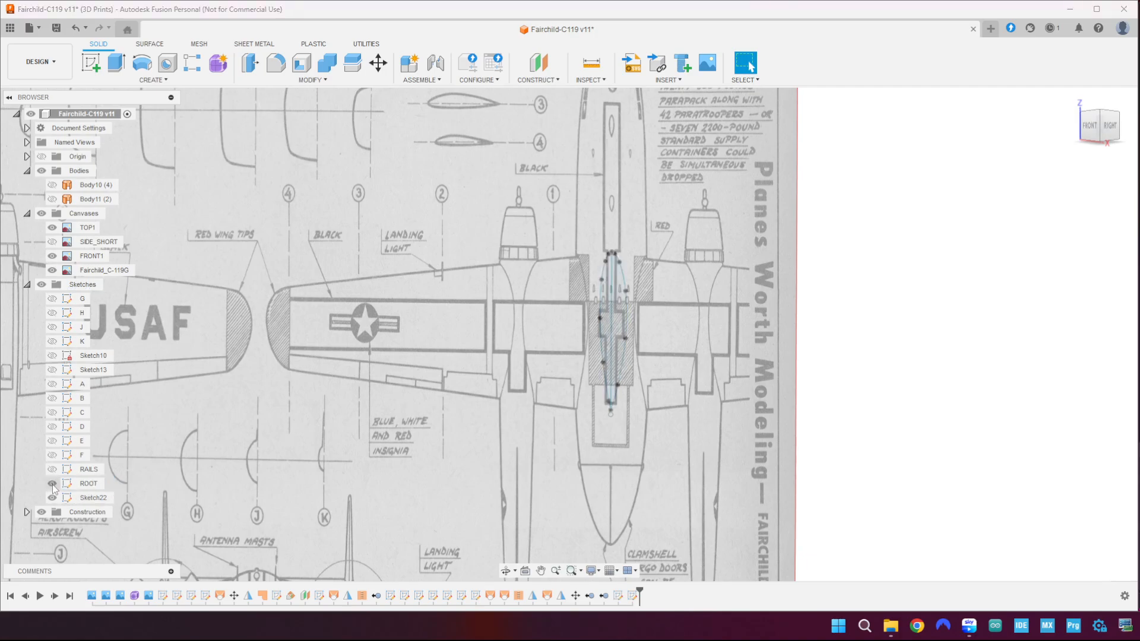
{"action": "left_click", "coordinate": [53, 484]}
{"action": "left_click", "coordinate": [1111, 128]}
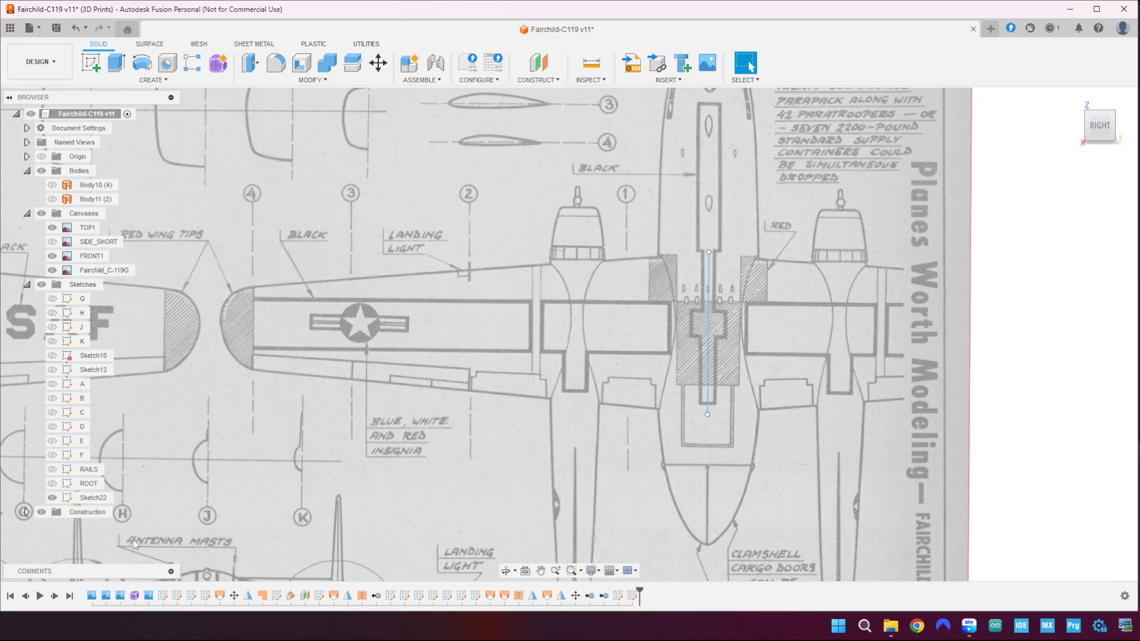
- Edit Sketch22 and draw straight lines along the wing's leading and trailing edges, from the root chord's ends out past the tip station
{"action": "right_click", "coordinate": [98, 499]}
{"action": "left_click", "coordinate": [117, 296]}
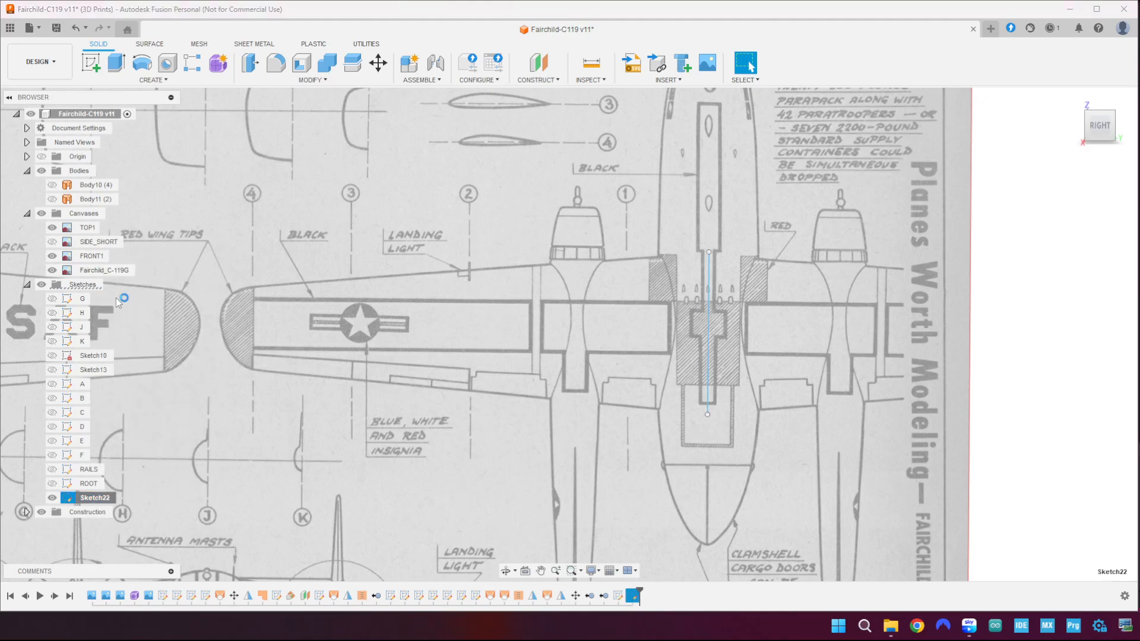
{"action": "key", "text": "l"}
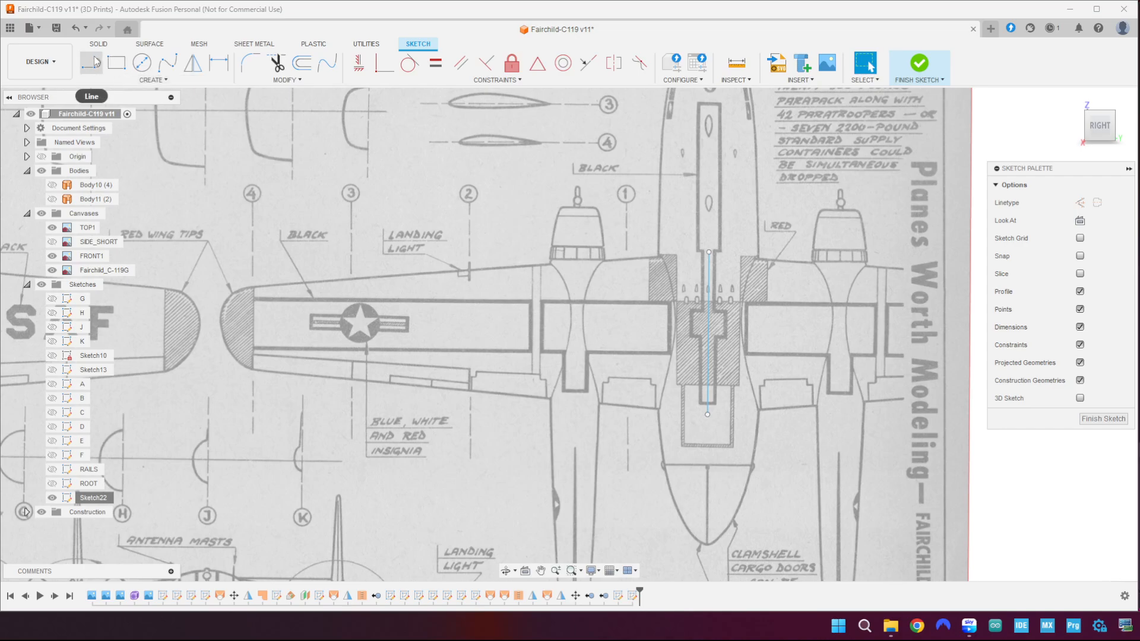
{"action": "left_click", "coordinate": [709, 253]}
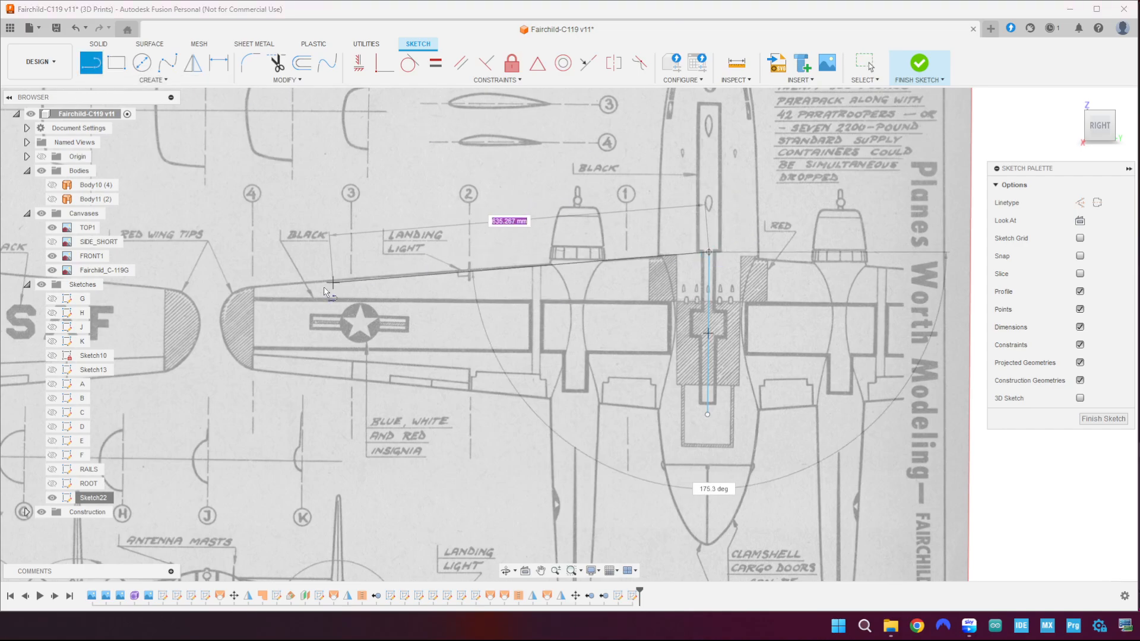
{"action": "left_click", "coordinate": [236, 287]}
{"action": "key", "text": "Escape"}
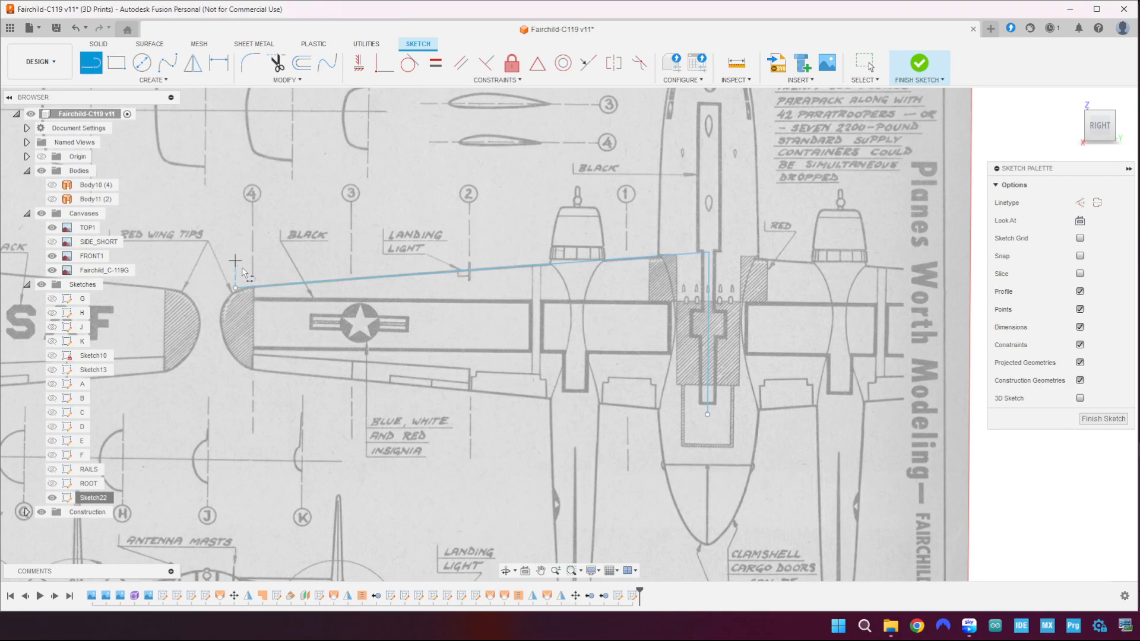
{"action": "left_click", "coordinate": [707, 414]}
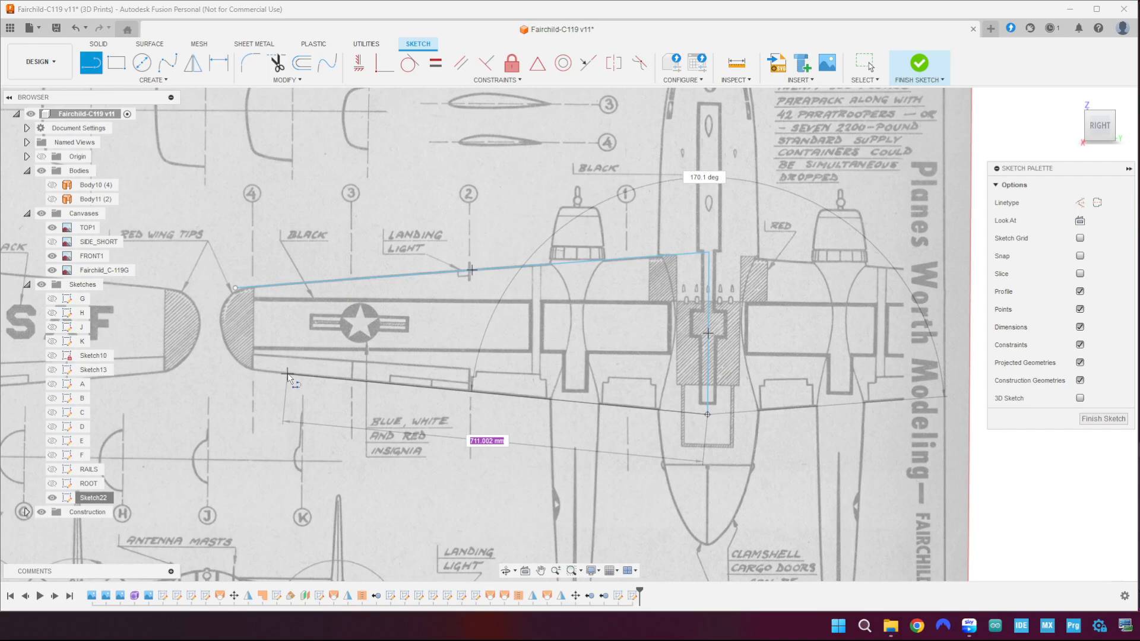
{"action": "left_click", "coordinate": [201, 365]}
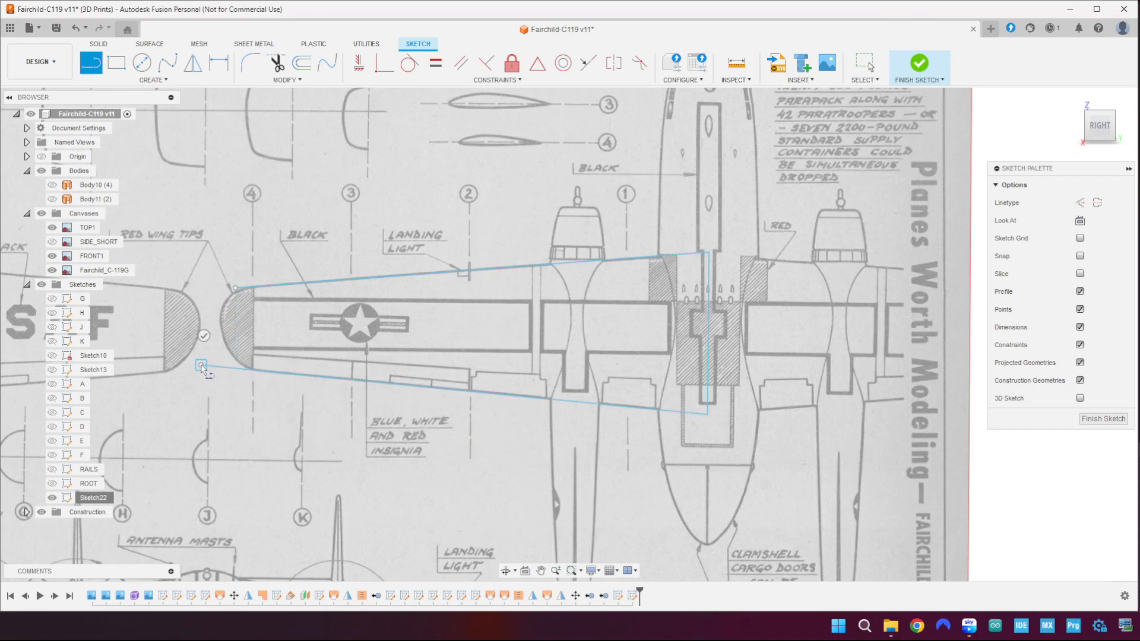
{"action": "key", "text": "Escape"}
- Draw lines along the blueprint's station 1 and station 2 marks, crossing both wing edges and parallel to the root chord
{"action": "left_click", "coordinate": [627, 242]}
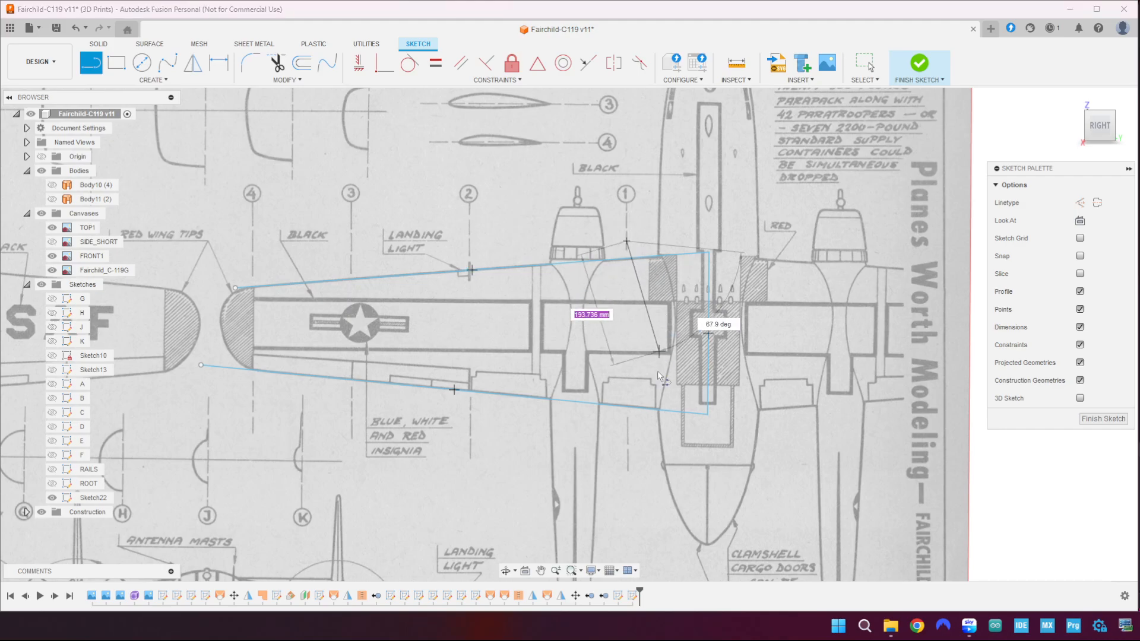
{"action": "left_click", "coordinate": [625, 433]}
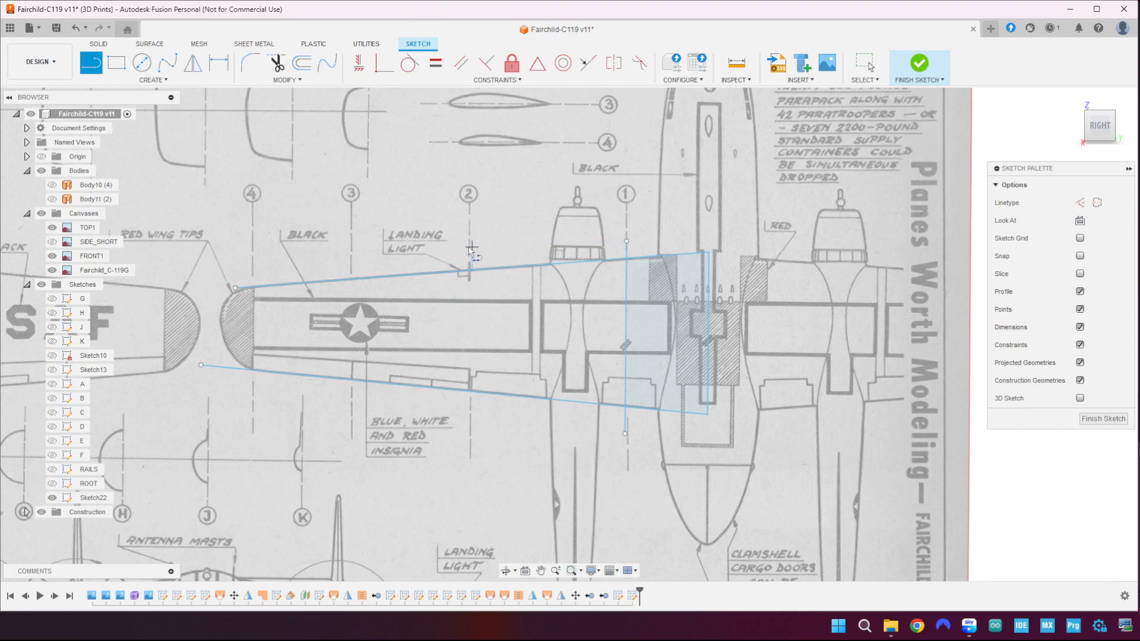
{"action": "scroll", "coordinate": [475, 232], "scroll_direction": "up", "scroll_amount": 4}
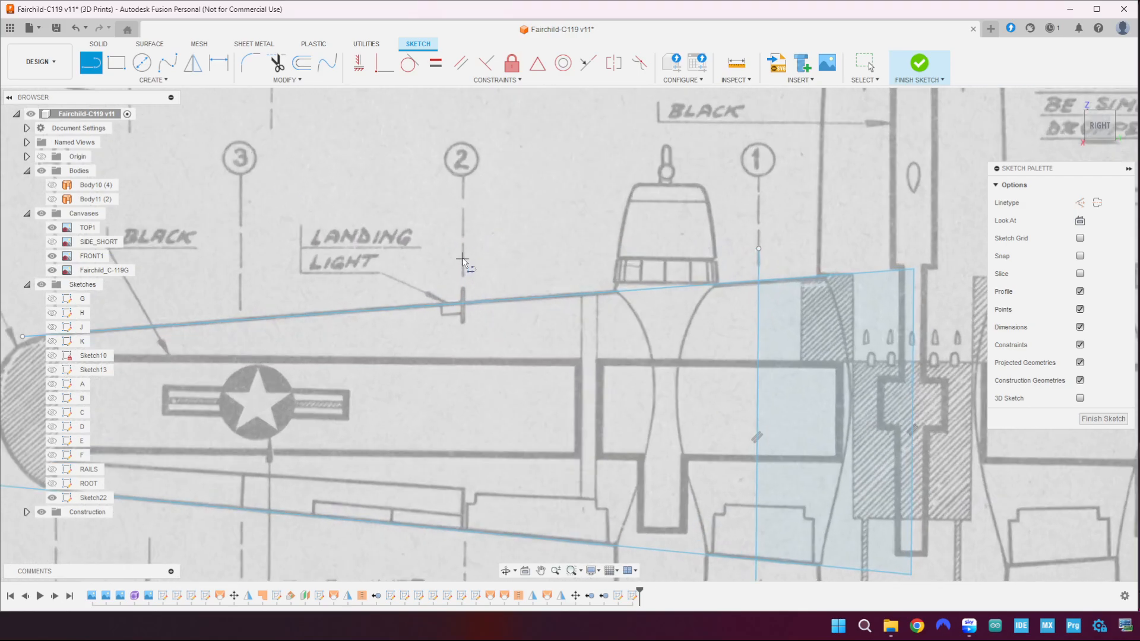
{"action": "left_click", "coordinate": [462, 258]}
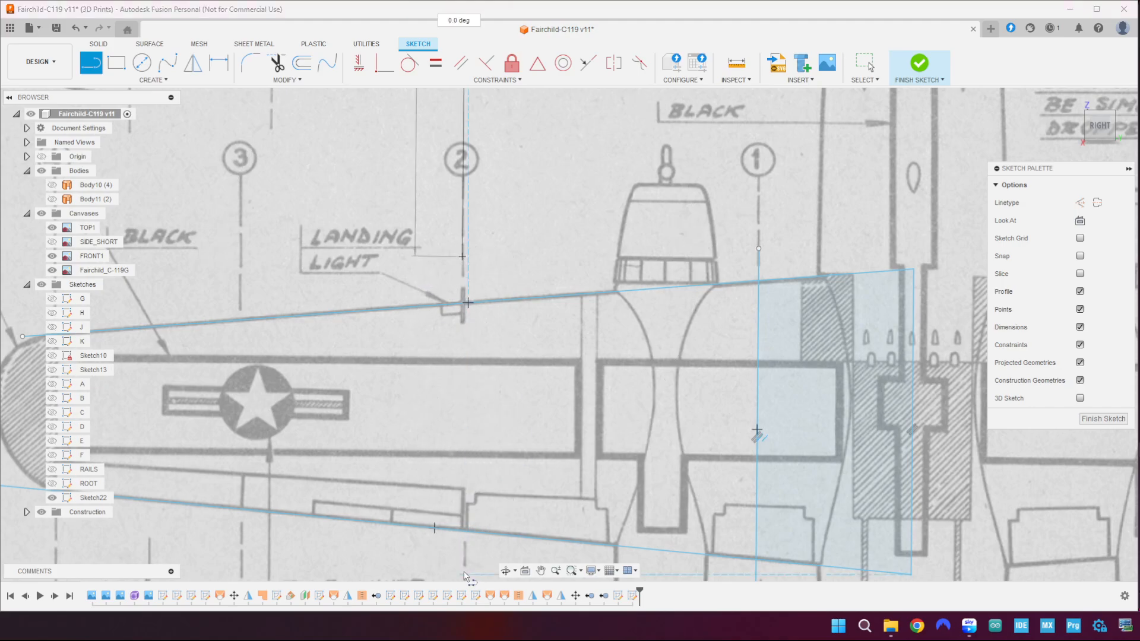
{"action": "left_click", "coordinate": [460, 575]}
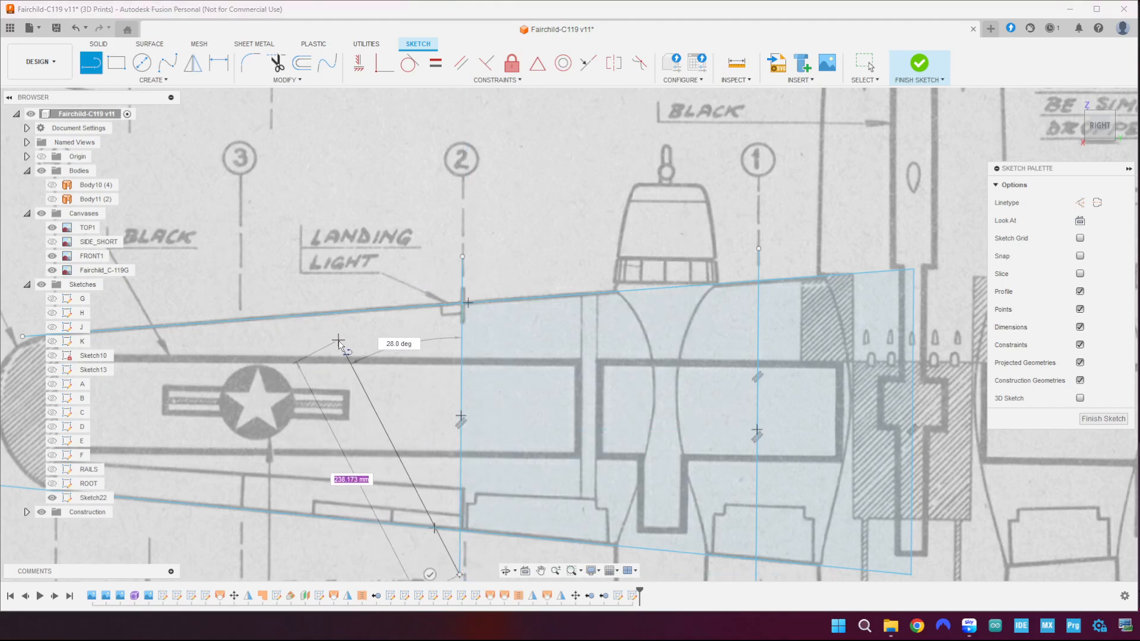
{"action": "key", "text": "Escape"}
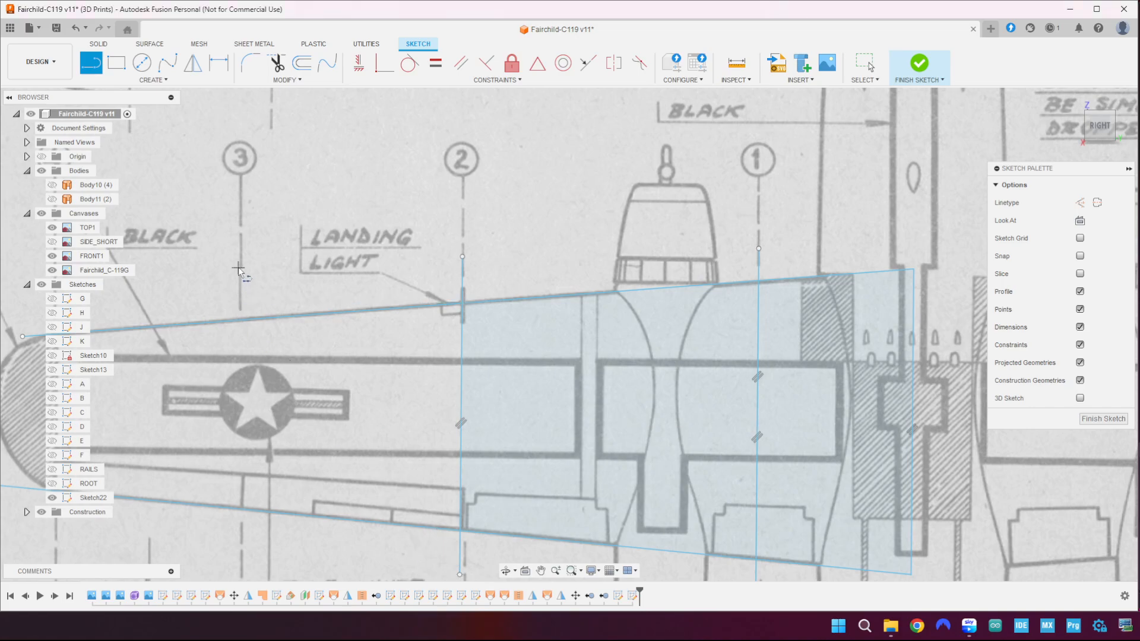
- Draw a line along the station 3 mark across both wing edges and delete the stray short segment at its aft end
{"action": "left_click", "coordinate": [240, 268]}
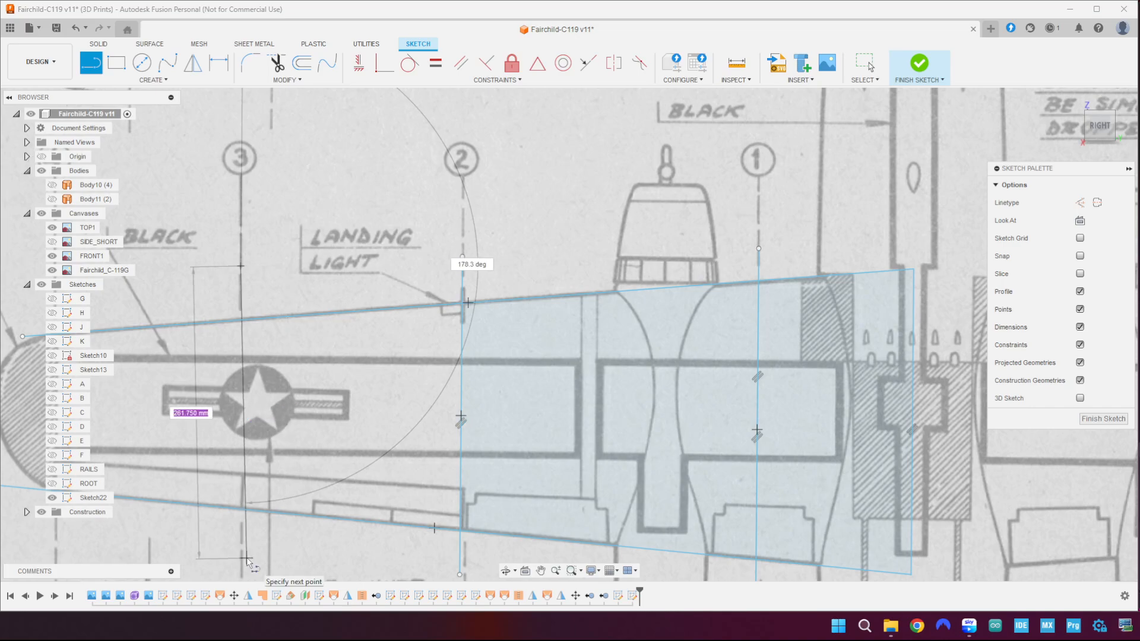
{"action": "left_click", "coordinate": [239, 558]}
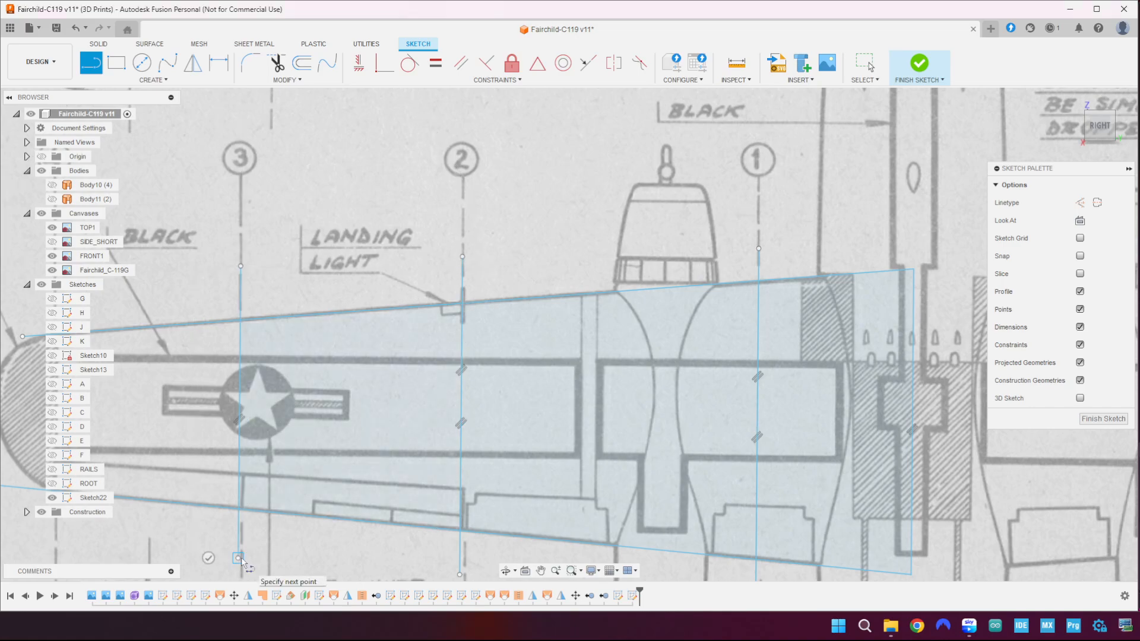
{"action": "mouse_move", "coordinate": [204, 560]}
{"action": "middle_mouse_down"}
{"action": "mouse_move", "coordinate": [293, 521]}
{"action": "mouse_move", "coordinate": [343, 405]}
{"action": "middle_mouse_up"}
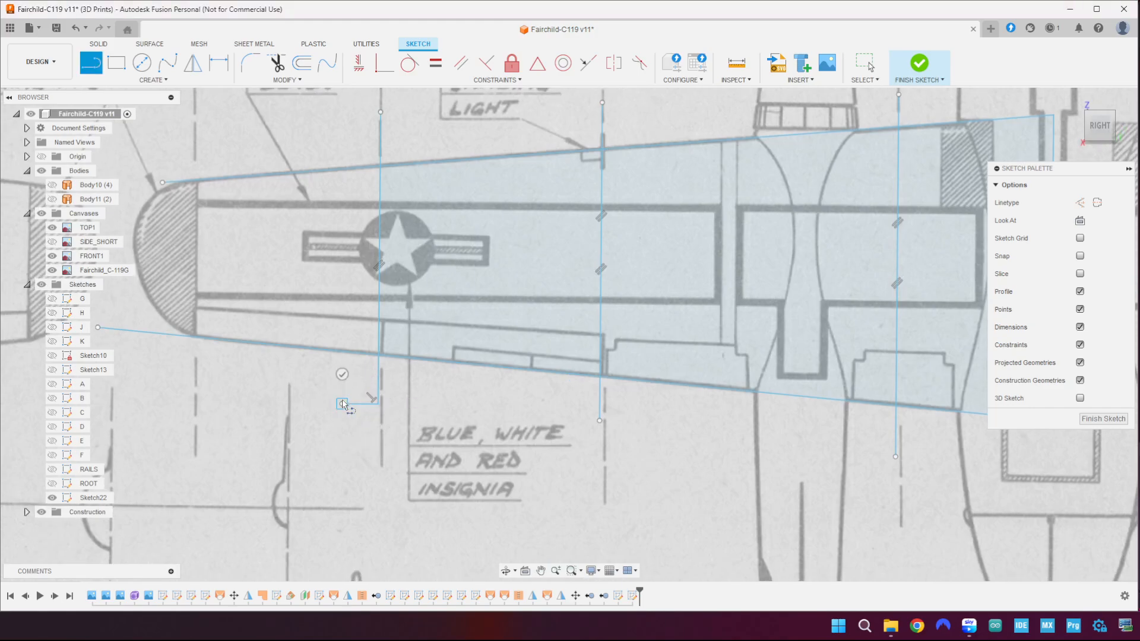
{"action": "left_click", "coordinate": [342, 404]}
{"action": "key", "text": "Escape"}
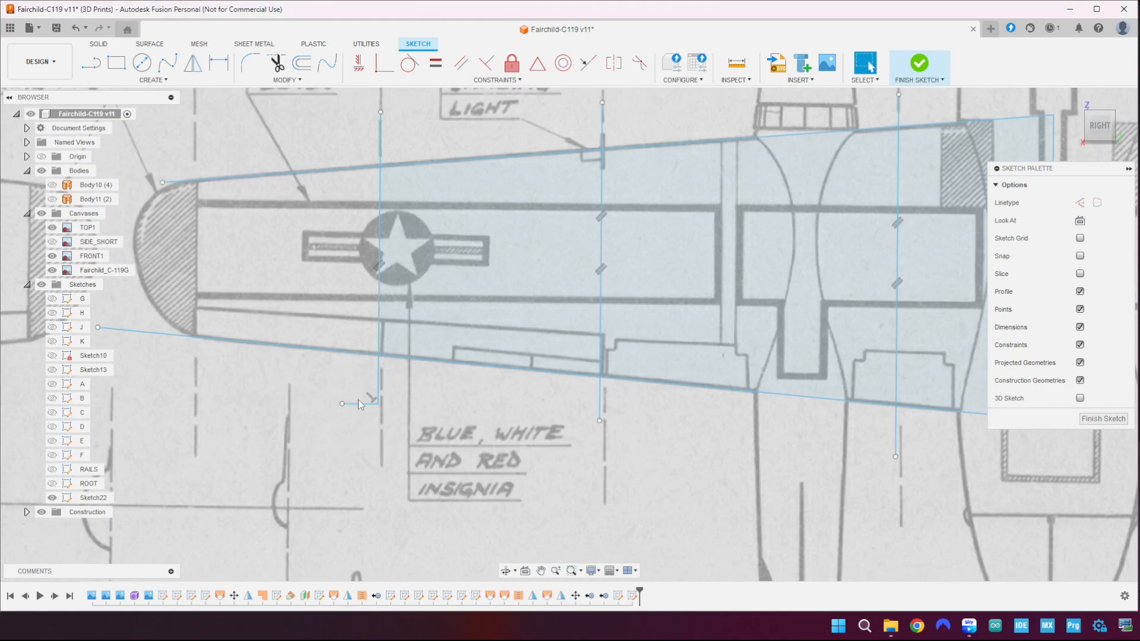
{"action": "left_click", "coordinate": [358, 404]}
{"action": "key", "text": "Delete"}
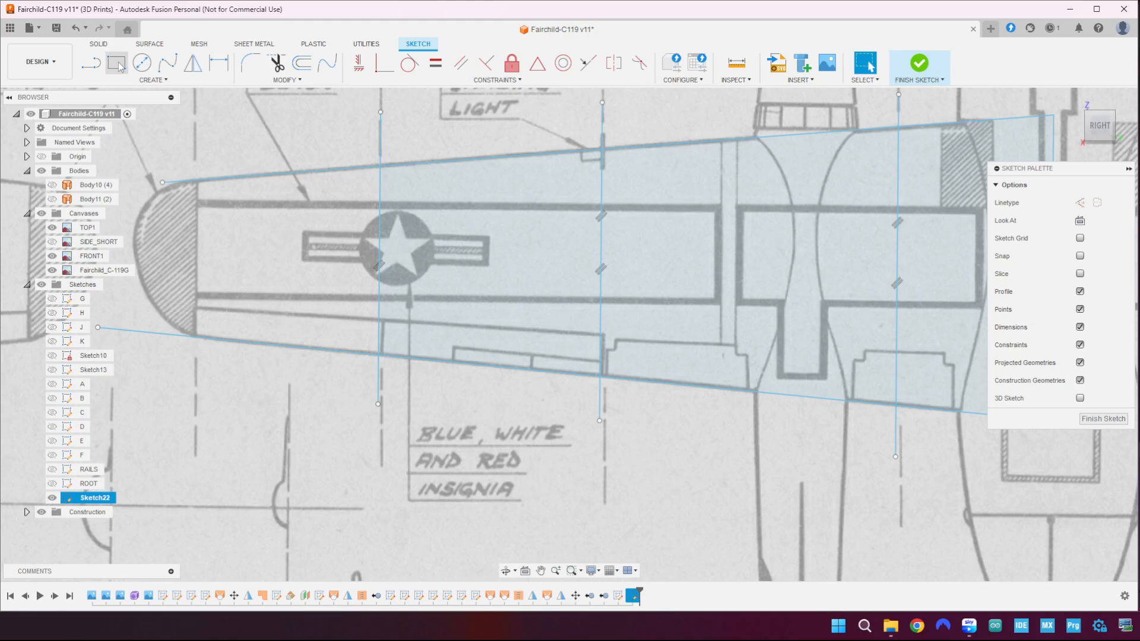
- Draw a vertical line at station 4 across both wing edges and shift it slightly outboard onto the blueprint's dashed line
{"action": "key", "text": "l"}
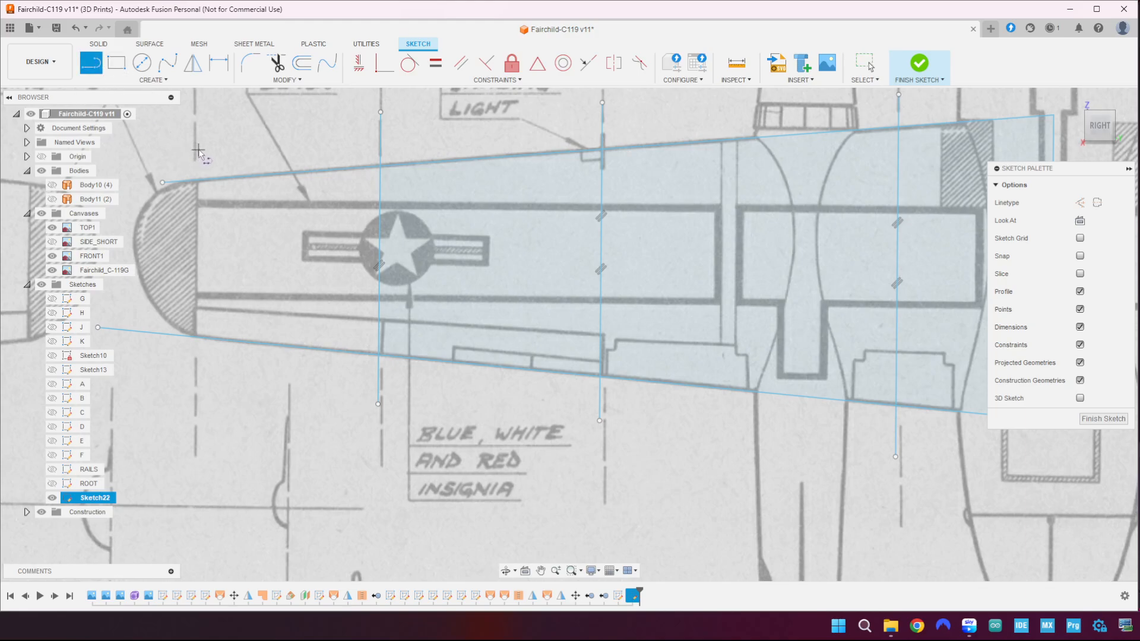
{"action": "left_click", "coordinate": [199, 155]}
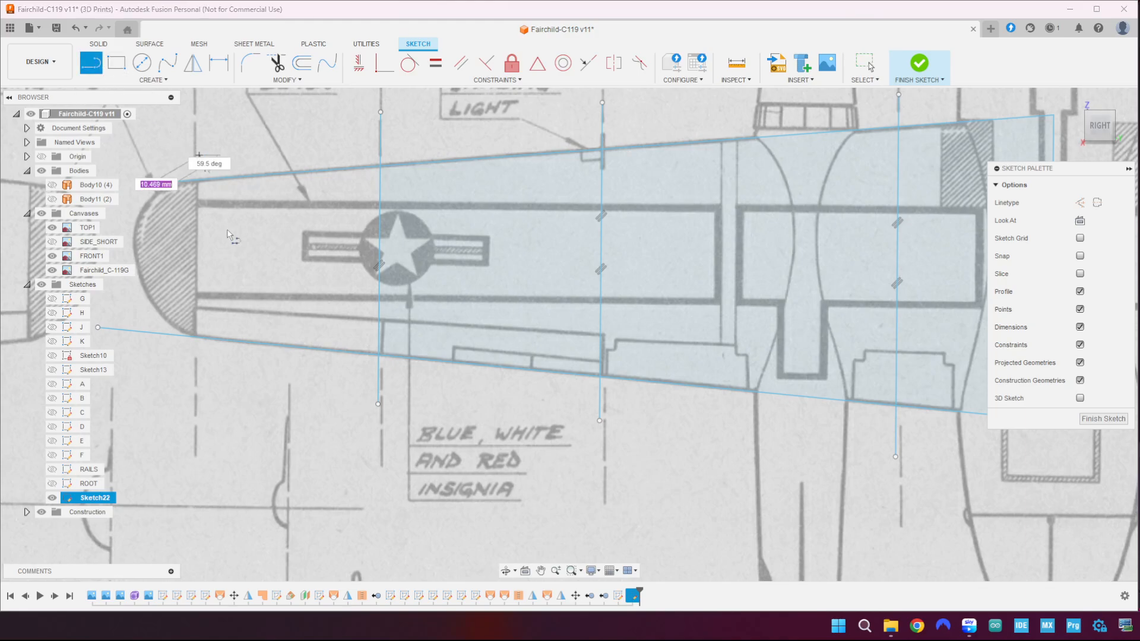
{"action": "left_click", "coordinate": [199, 384]}
{"action": "key", "text": "Escape"}
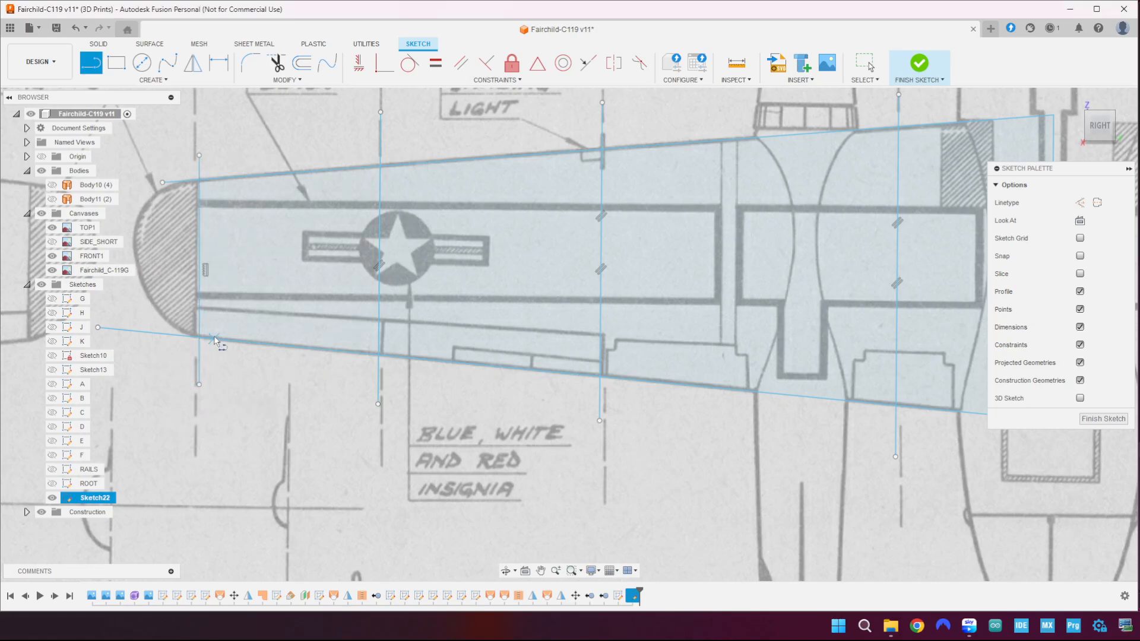
{"action": "key", "text": "Escape"}
{"action": "left_click", "coordinate": [199, 315]}
{"action": "left_click_drag", "start_coordinate": [199, 315], "coordinate": [196, 315]}
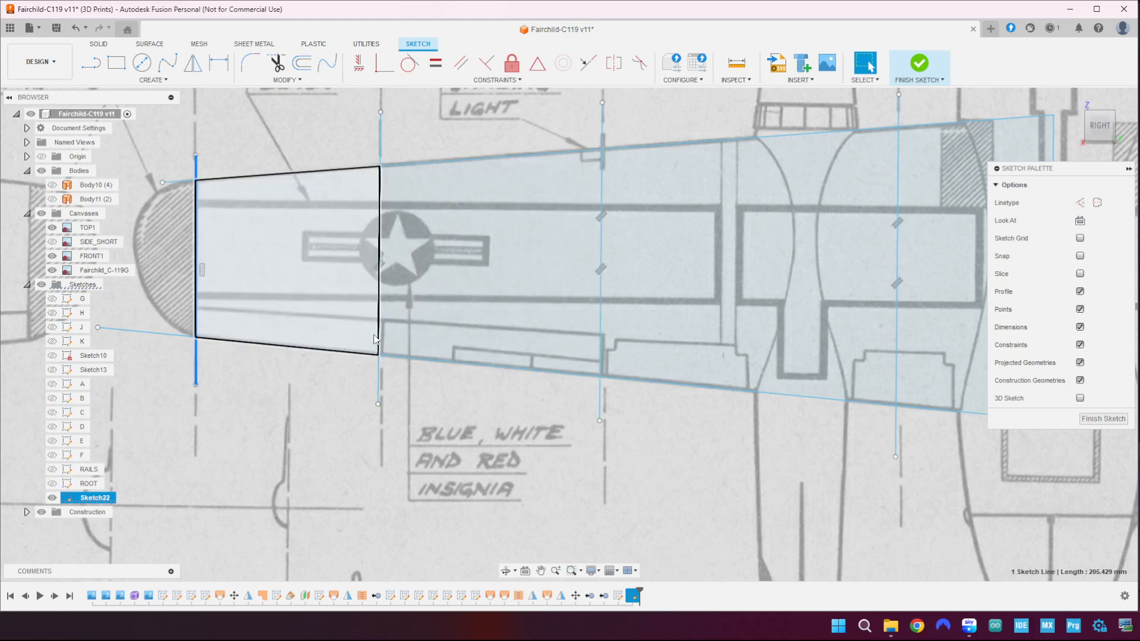
{"action": "left_click", "coordinate": [459, 450]}
- Trim the leading- and trailing-edge lines where they run outboard past the station 4 line
{"action": "scroll", "coordinate": [458, 450], "scroll_direction": "down", "scroll_amount": 3}
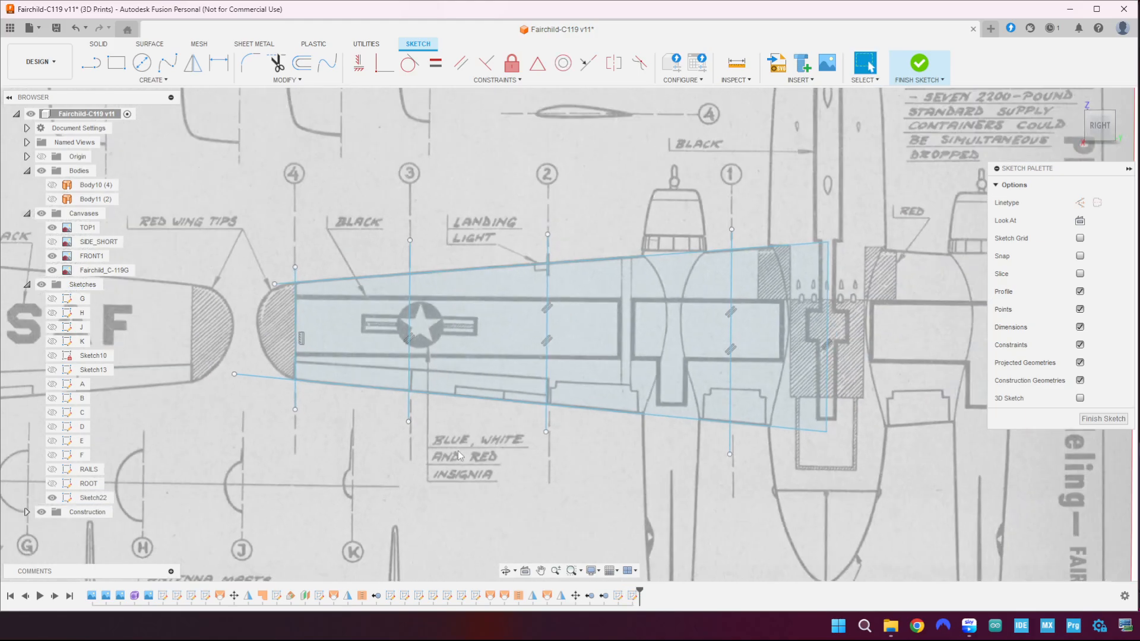
{"action": "left_click", "coordinate": [268, 63]}
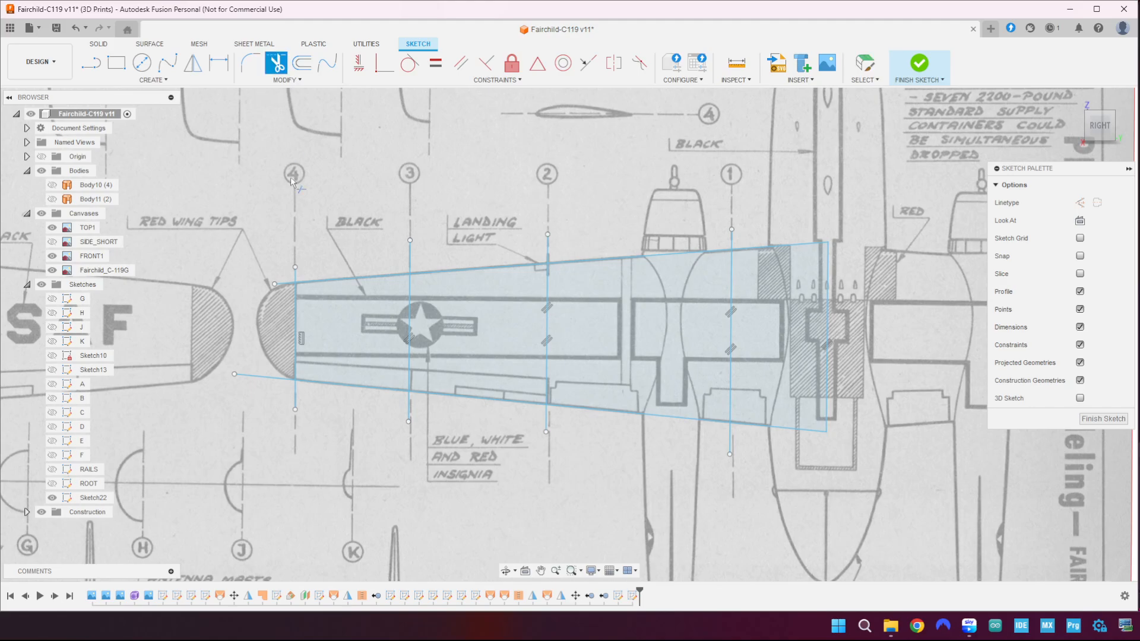
{"action": "left_click", "coordinate": [286, 284]}
{"action": "left_click", "coordinate": [275, 376]}
- Trim the ends of the station 1 to 4 lines that protrude beyond the wing's leading and trailing edges
{"action": "left_click", "coordinate": [296, 276]}
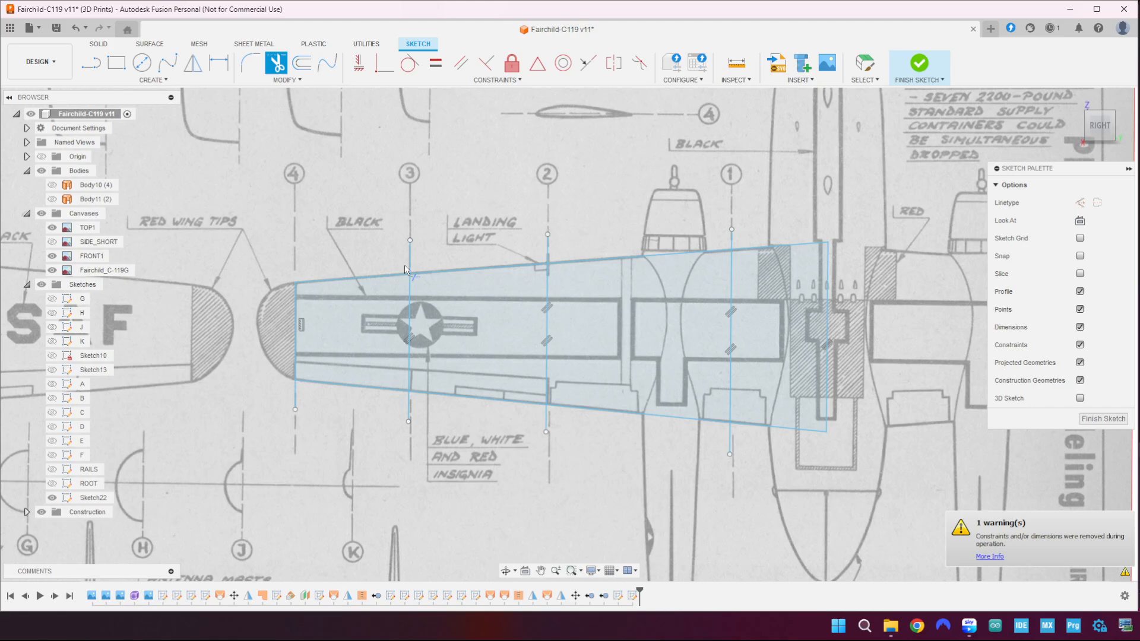
{"action": "left_click", "coordinate": [409, 261]}
{"action": "left_click", "coordinate": [548, 252]}
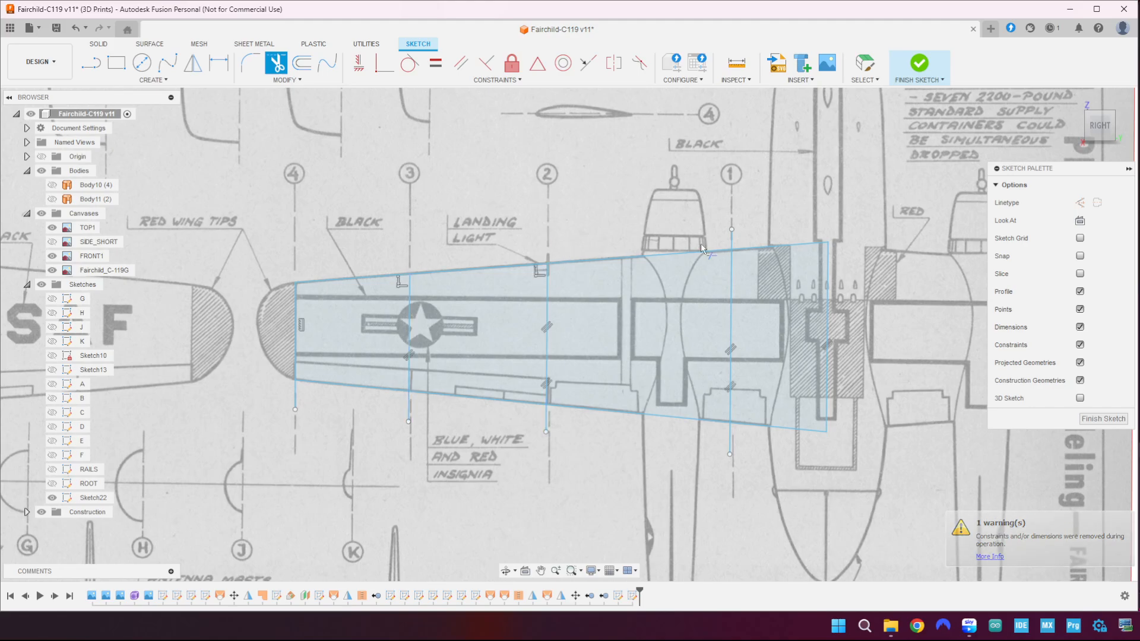
{"action": "left_click", "coordinate": [731, 240]}
{"action": "left_click", "coordinate": [731, 444]}
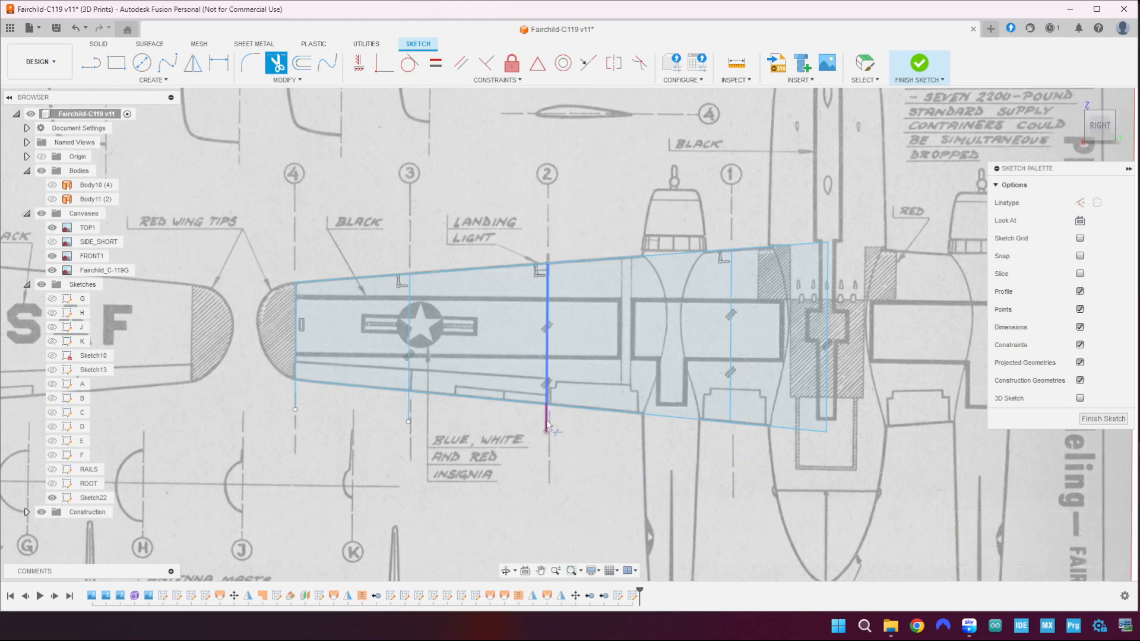
{"action": "left_click", "coordinate": [547, 420]}
{"action": "left_click", "coordinate": [409, 408]}
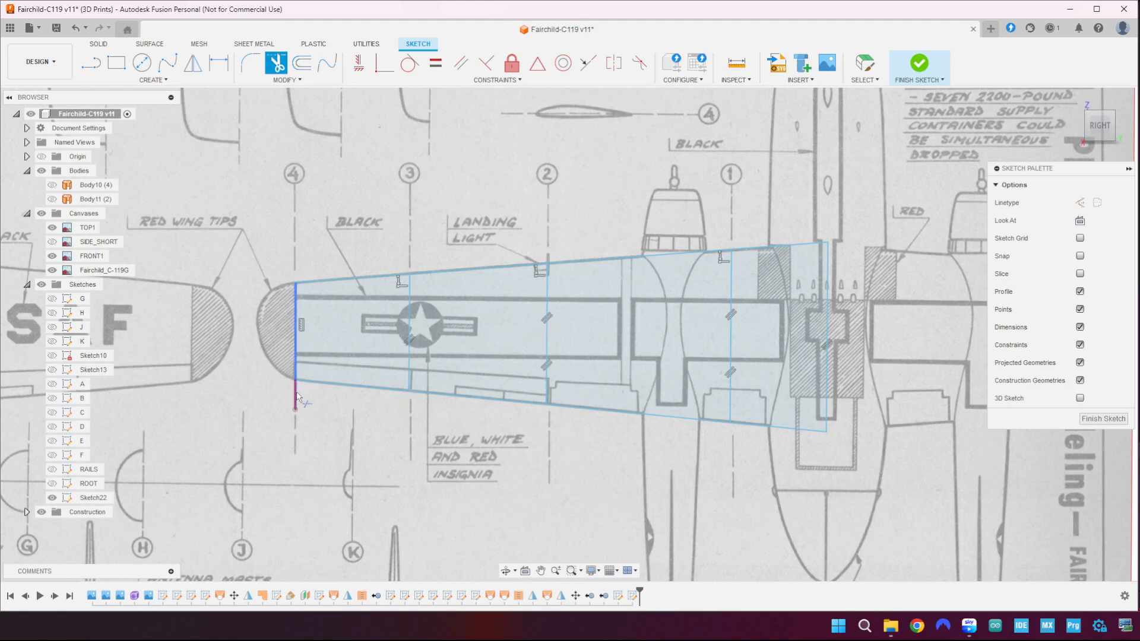
{"action": "left_click", "coordinate": [296, 396]}
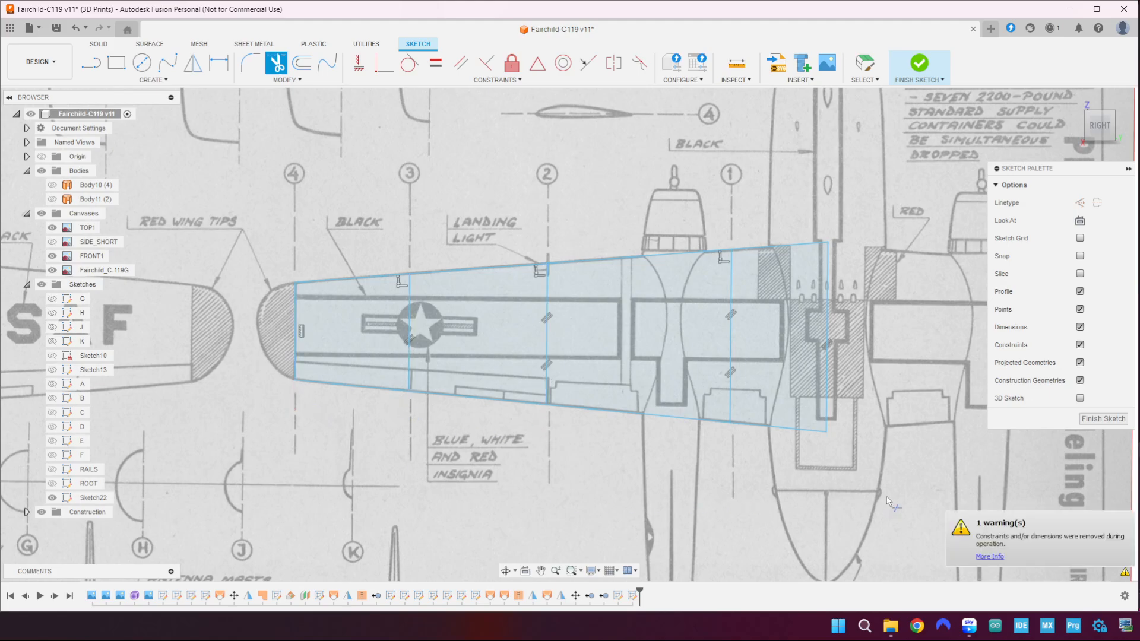
- Draw a vertical line about 366 mm long across both wing edges at the engine nacelle's centre and shift it slightly inboard
{"action": "scroll", "coordinate": [793, 455], "scroll_direction": "up", "scroll_amount": 2}
{"action": "left_click", "coordinate": [91, 62]}
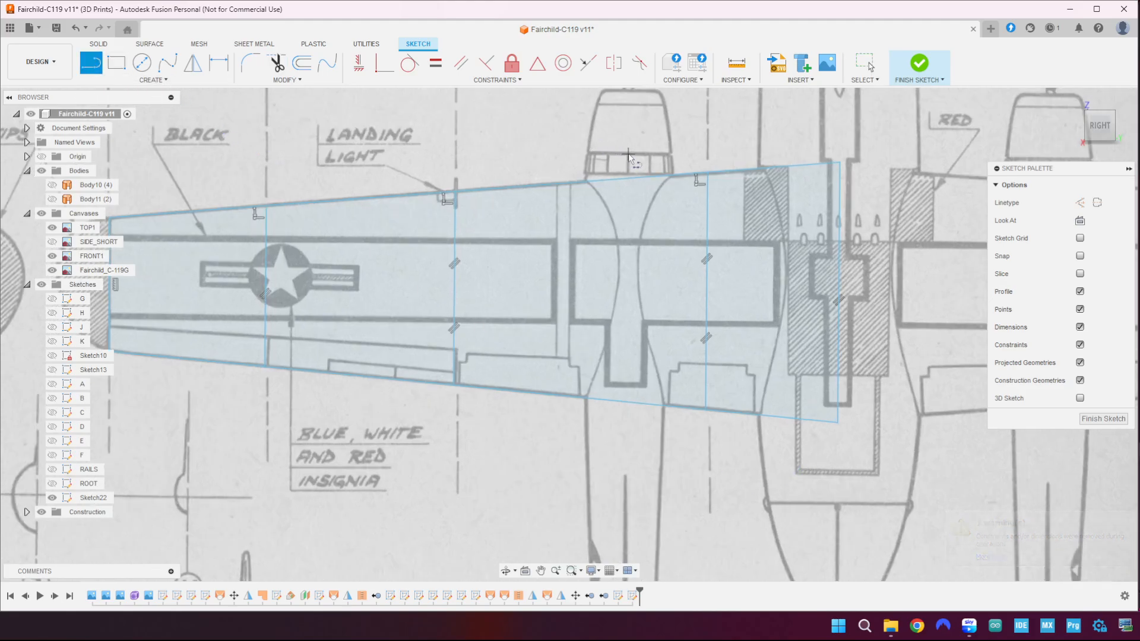
{"action": "left_click", "coordinate": [624, 475]}
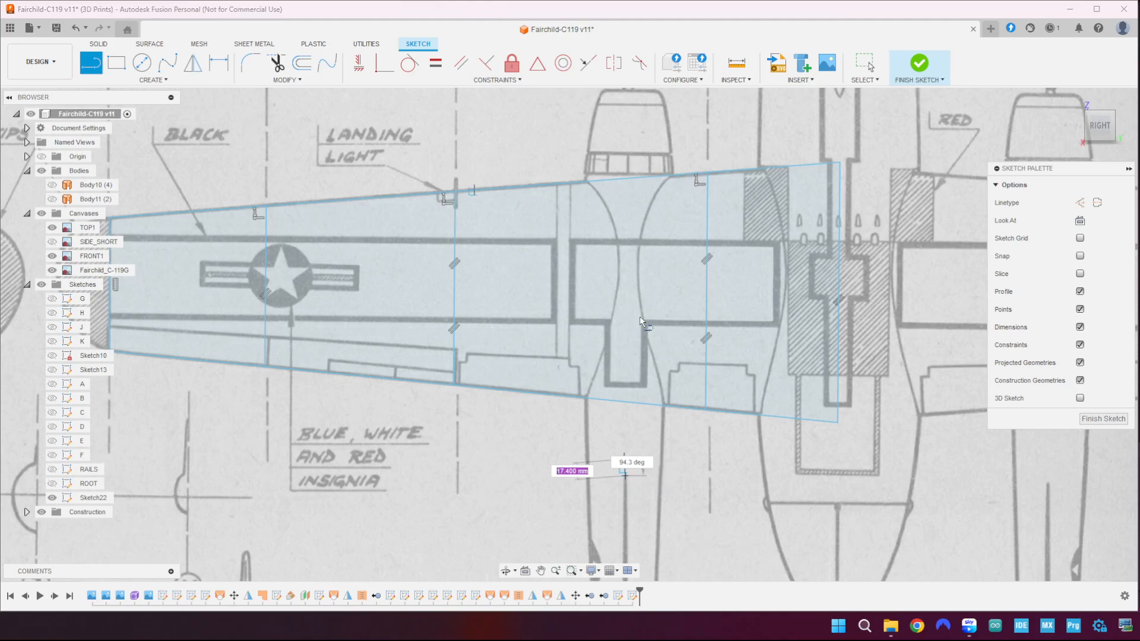
{"action": "left_click", "coordinate": [625, 128]}
{"action": "key", "text": "Escape"}
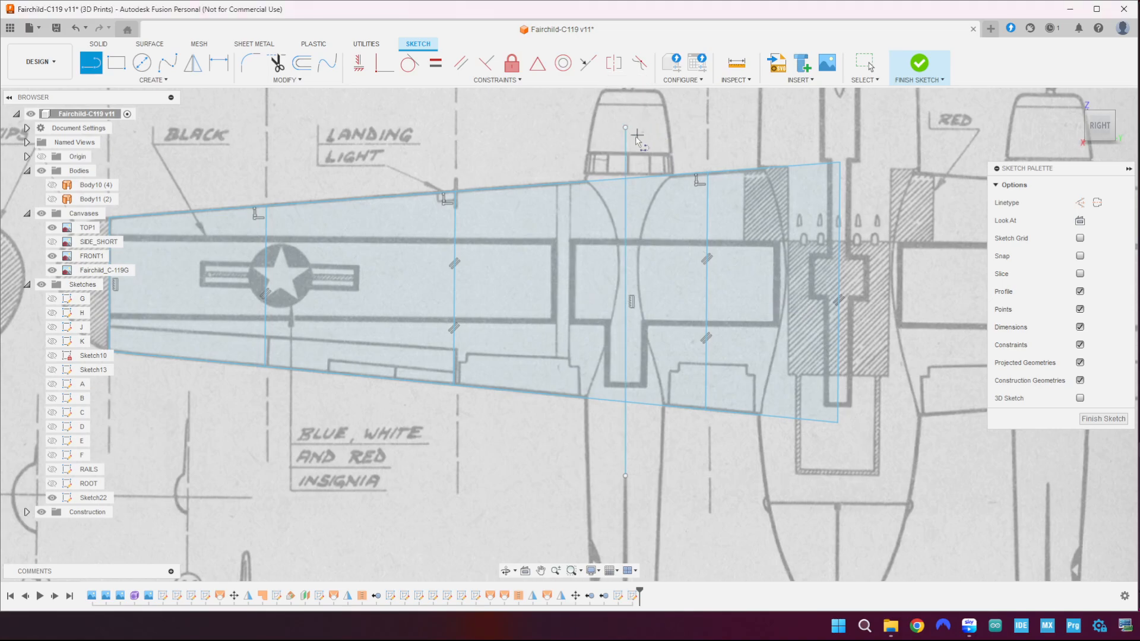
{"action": "key", "text": "Escape"}
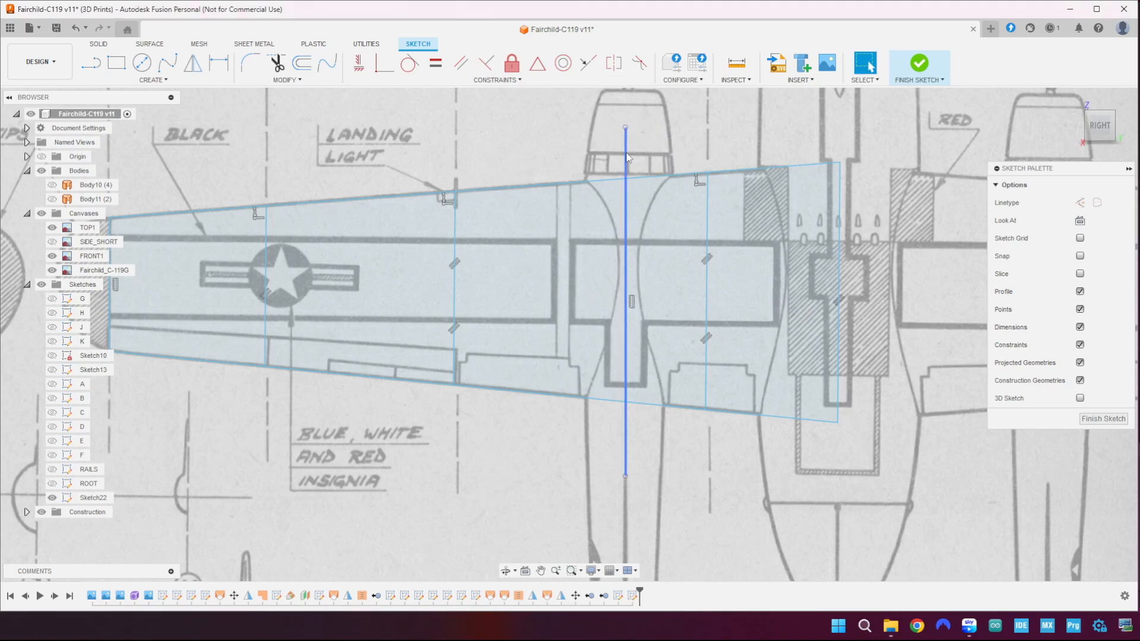
{"action": "left_click_drag", "start_coordinate": [627, 157], "coordinate": [630, 157]}
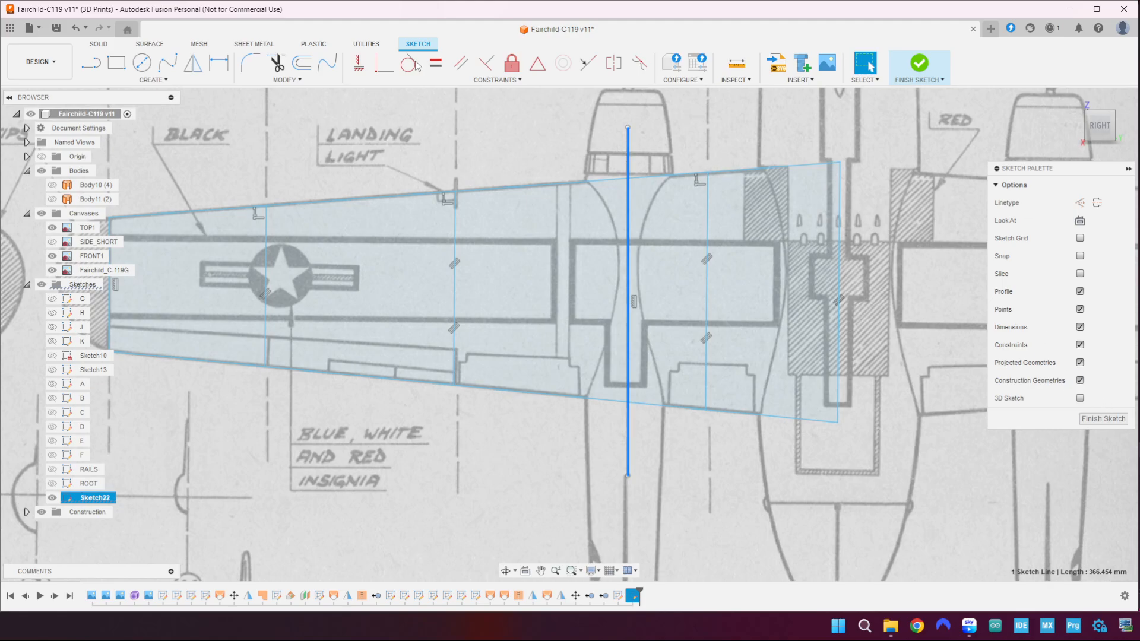
- Trim the ends of the nacelle centre line that protrude beyond the wing's leading and trailing edges
{"action": "left_click", "coordinate": [277, 63]}
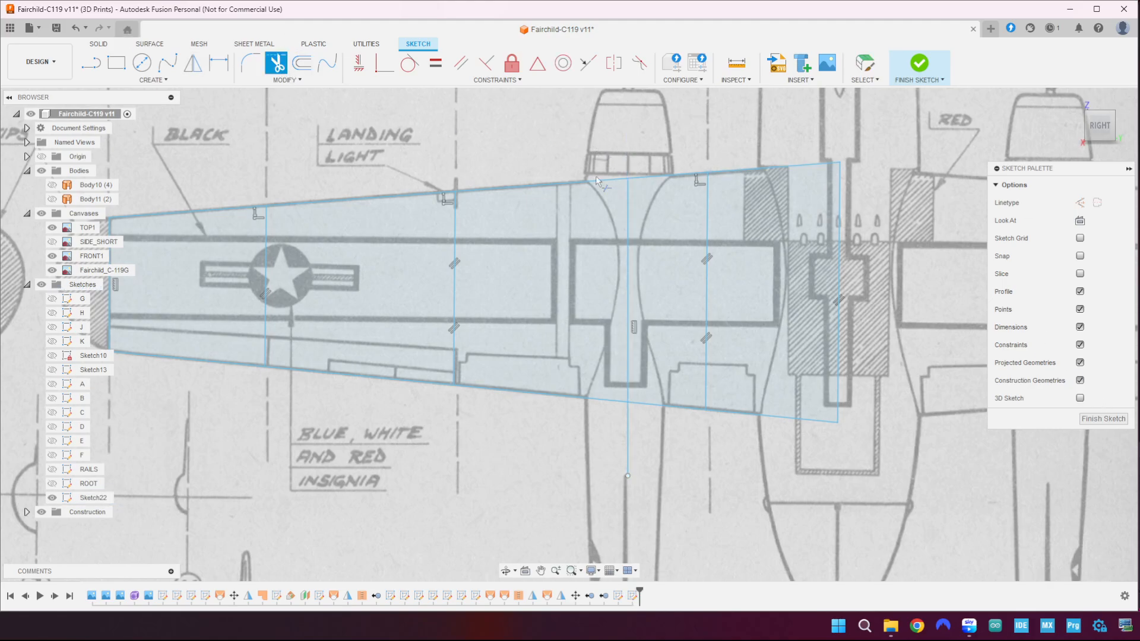
{"action": "left_click", "coordinate": [627, 434]}
{"action": "key", "text": "Escape"}
{"action": "scroll", "coordinate": [647, 484], "scroll_direction": "down", "scroll_amount": 2}
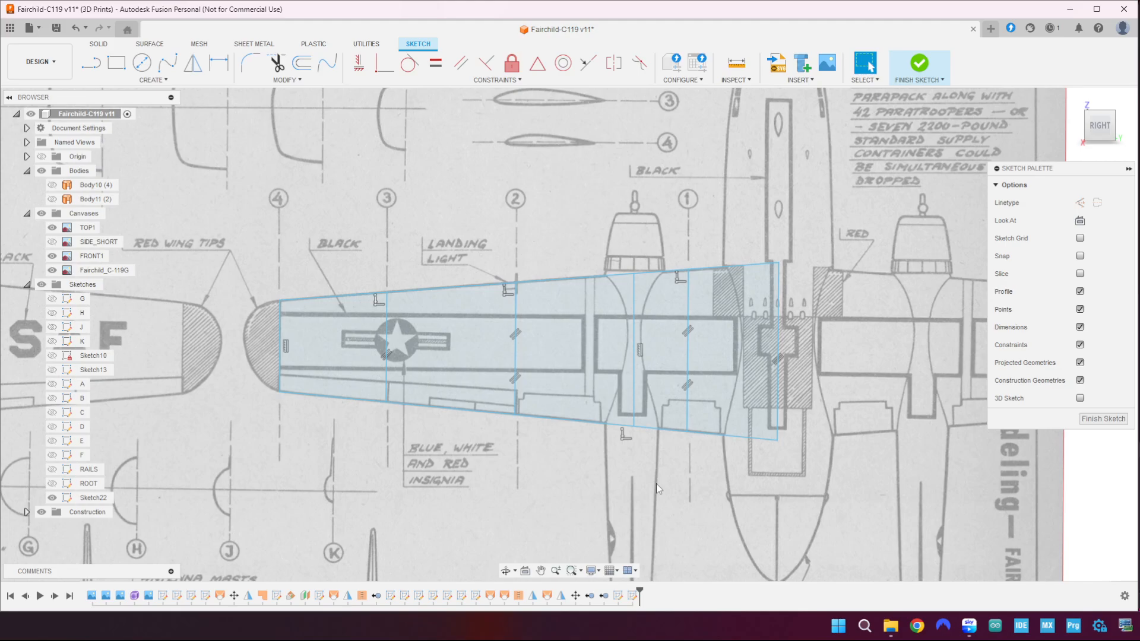
{"action": "scroll", "coordinate": [655, 486], "scroll_direction": "down", "scroll_amount": 3}
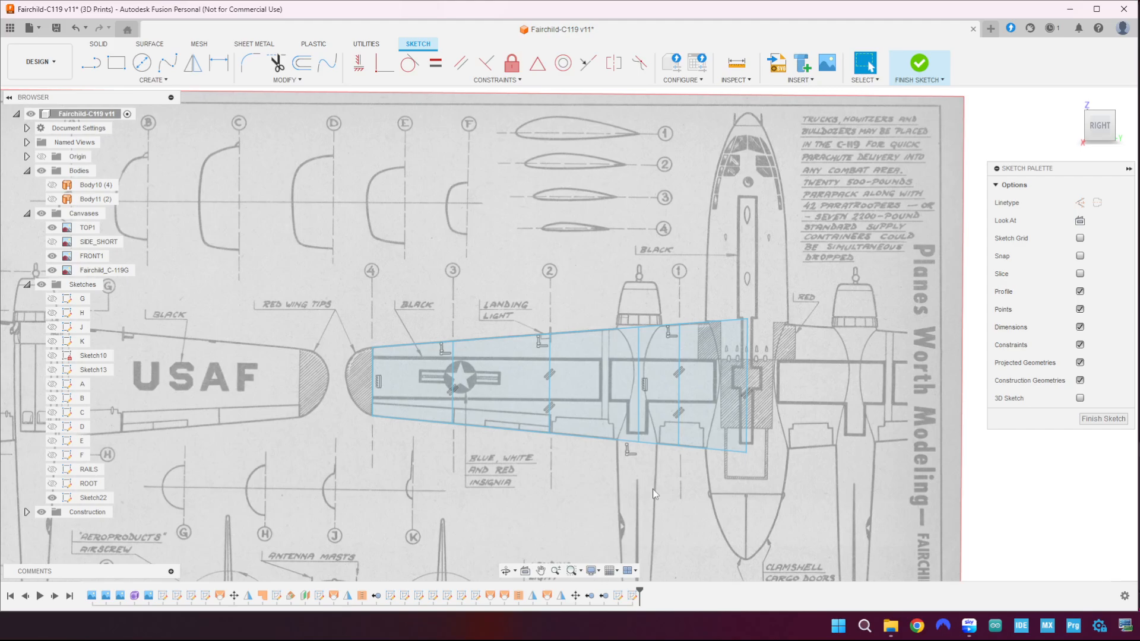
{"action": "scroll", "coordinate": [655, 493], "scroll_direction": "up", "scroll_amount": 3}
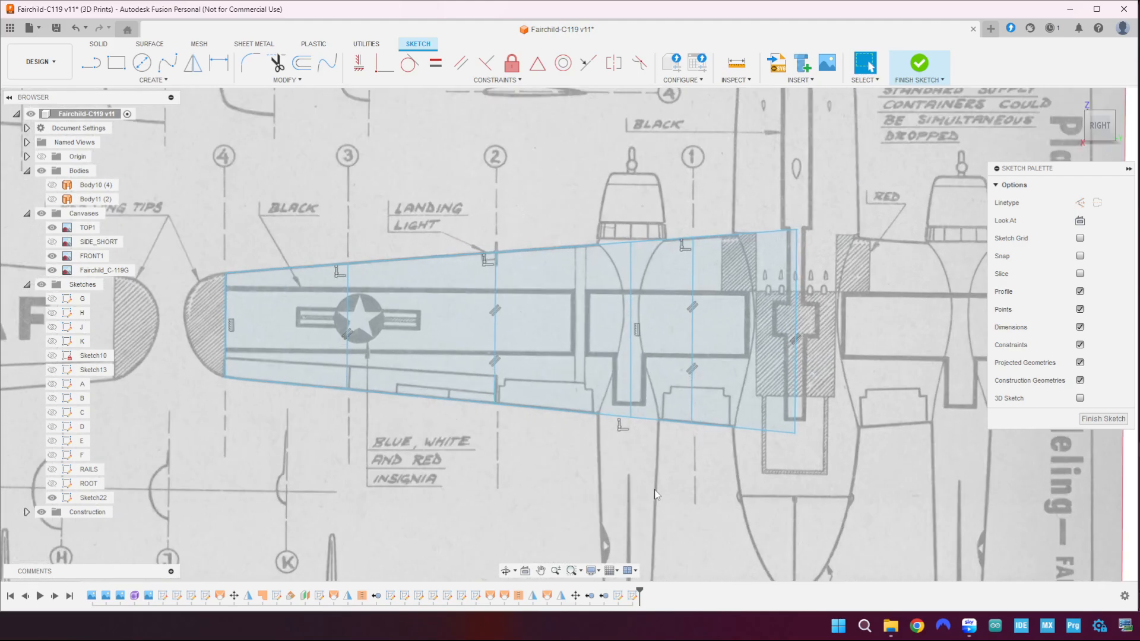
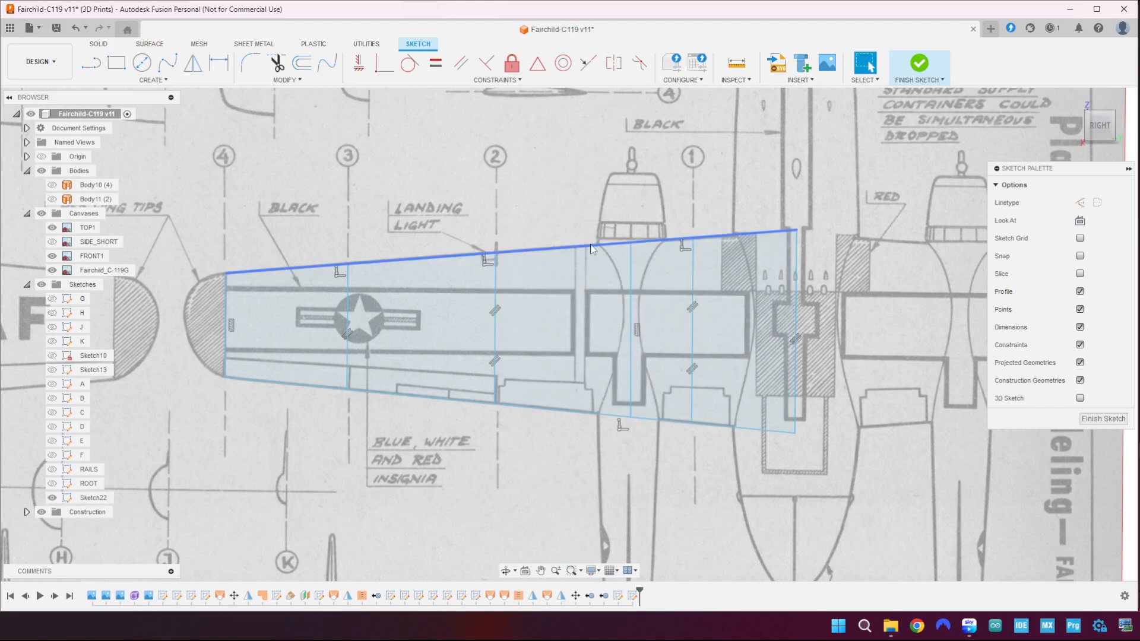
- Trim away the leading- and trailing-edge segments between station 2 and the nacelle centre line and finish the sketch
{"action": "left_click", "coordinate": [276, 62]}
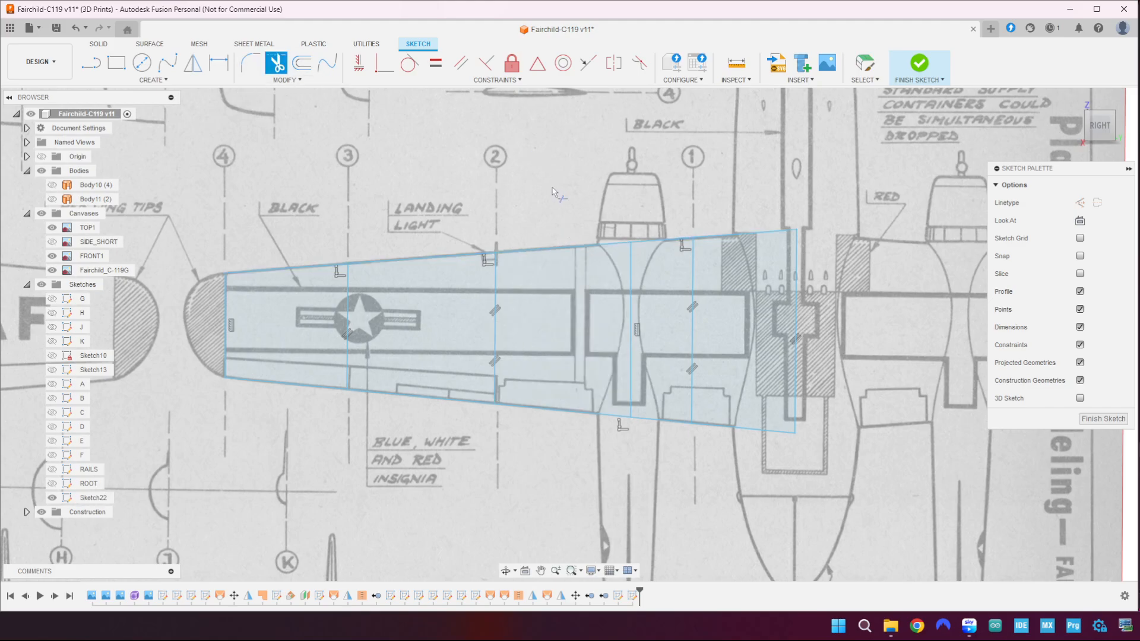
{"action": "left_click", "coordinate": [575, 249]}
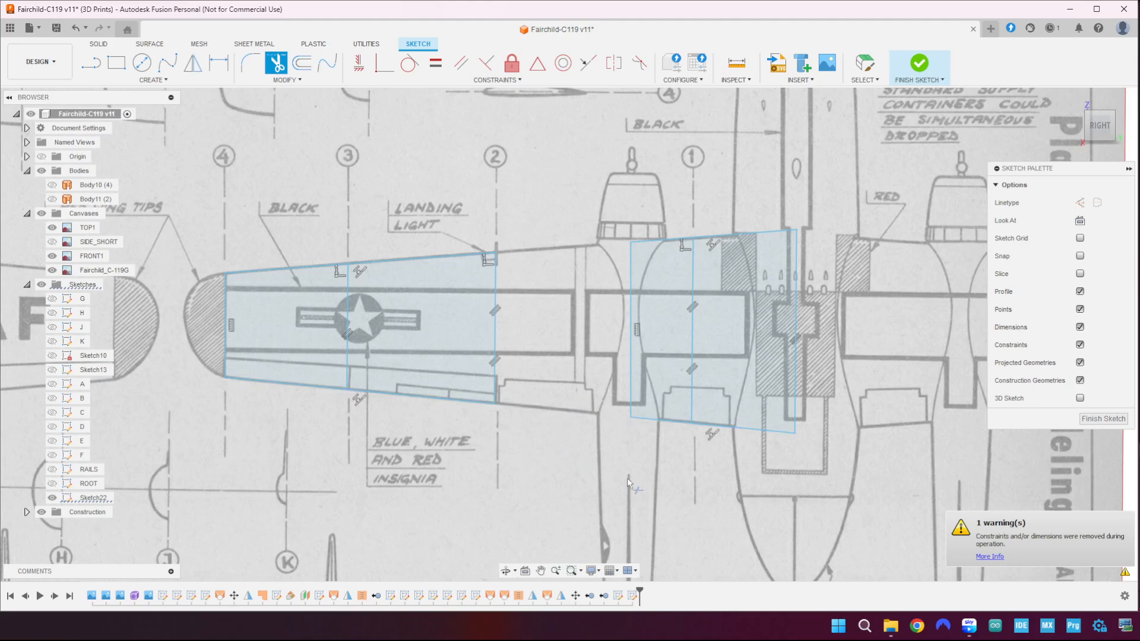
{"action": "left_click", "coordinate": [1103, 418]}
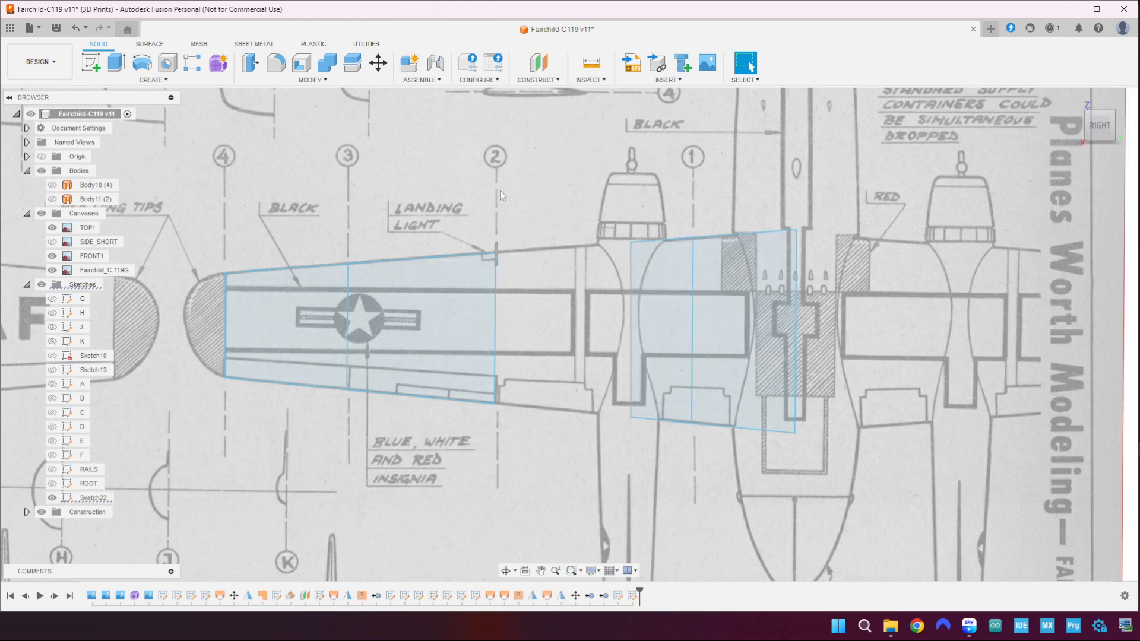
- Show the ROOT airfoil sketch together with the wing outline in Sketch22
{"action": "middle_click_drag", "start_coordinate": [500, 190], "coordinate": [456, 378]}
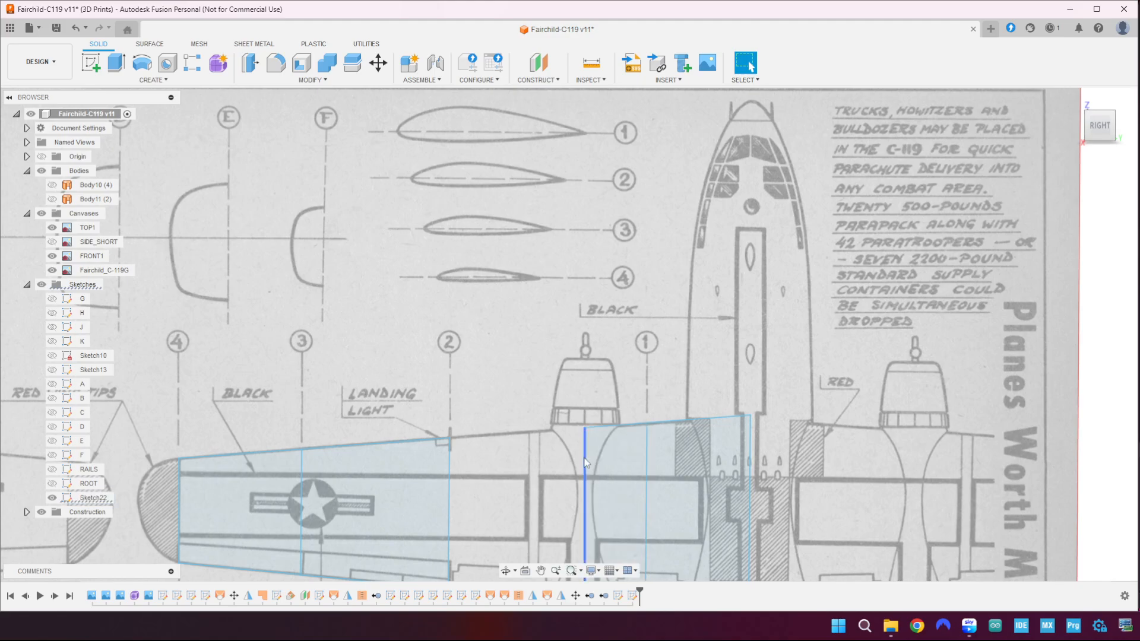
{"action": "left_click", "coordinate": [52, 483]}
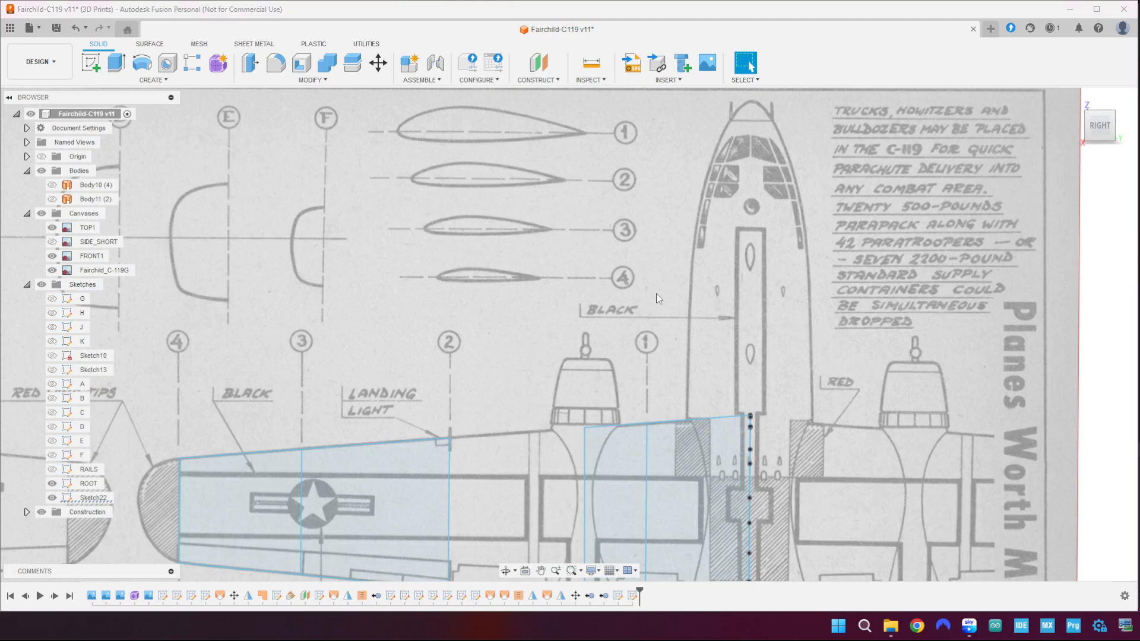
{"action": "middle_click_drag", "start_coordinate": [597, 322], "coordinate": [581, 193]}
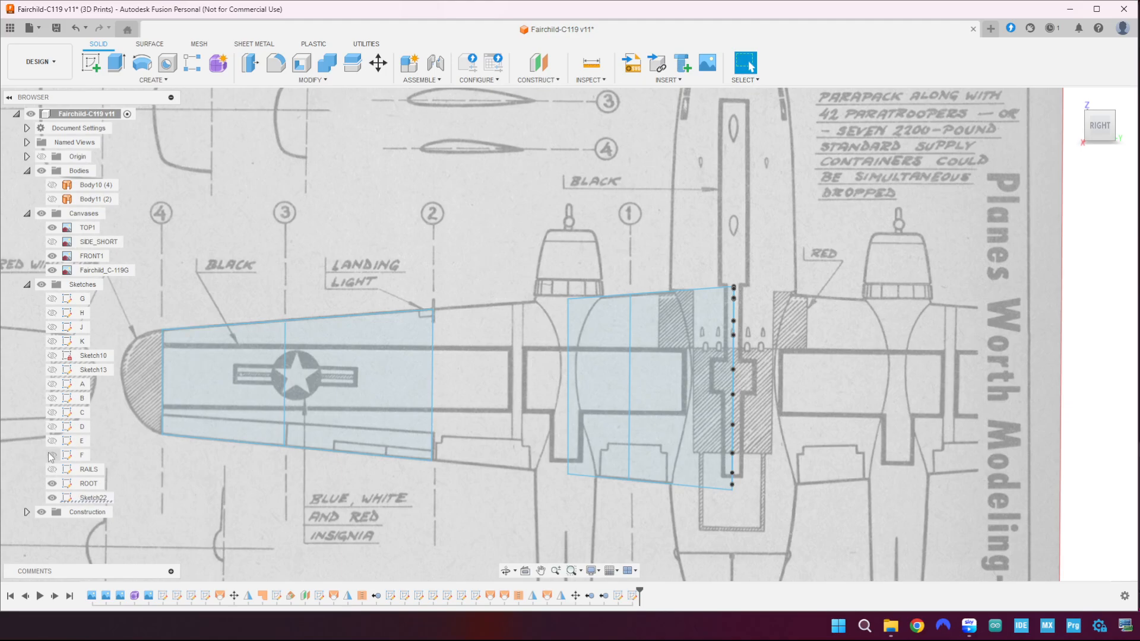
{"action": "left_click", "coordinate": [52, 499]}
{"action": "left_click", "coordinate": [52, 499]}
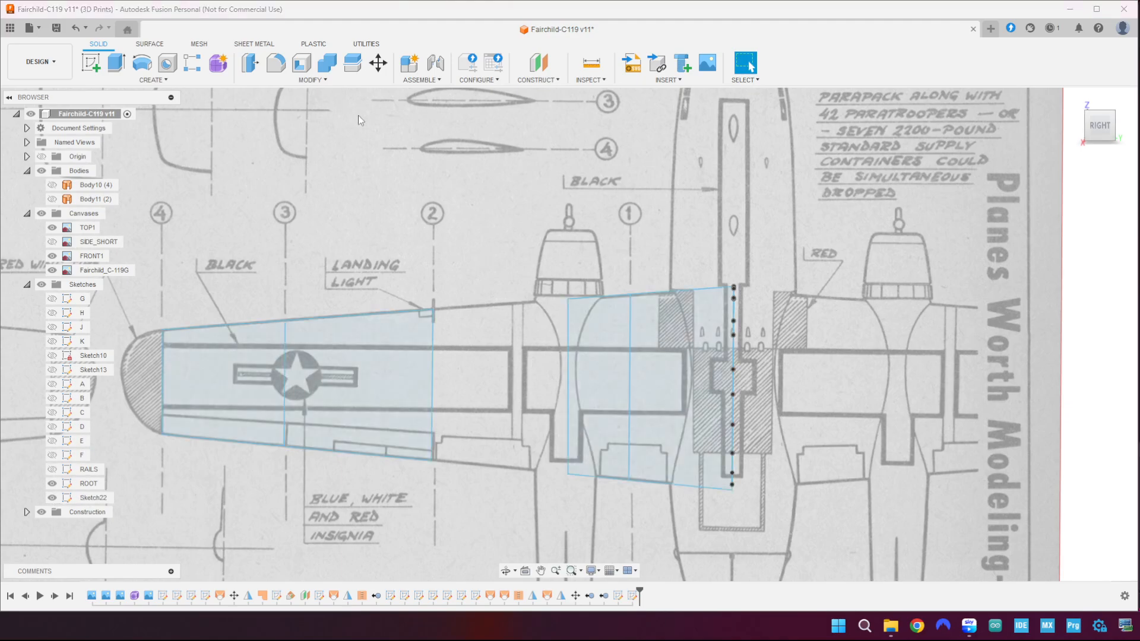
{"action": "middle_click_drag", "start_coordinate": [417, 155], "coordinate": [473, 159], "text": "shift"}
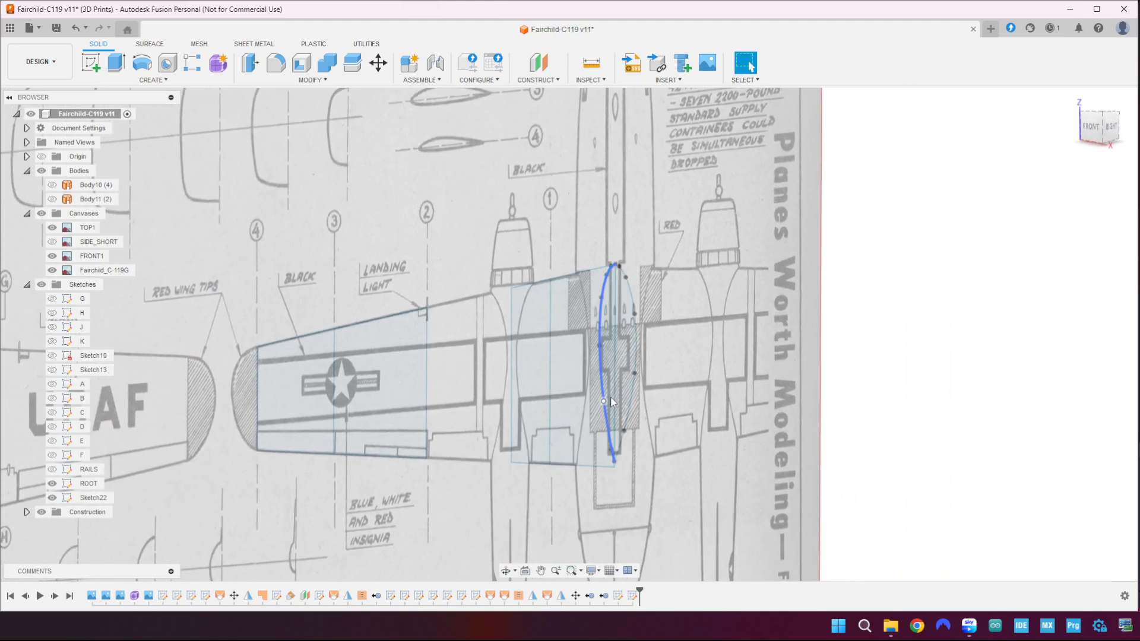
{"action": "scroll", "coordinate": [631, 368], "scroll_direction": "up", "scroll_amount": 1}
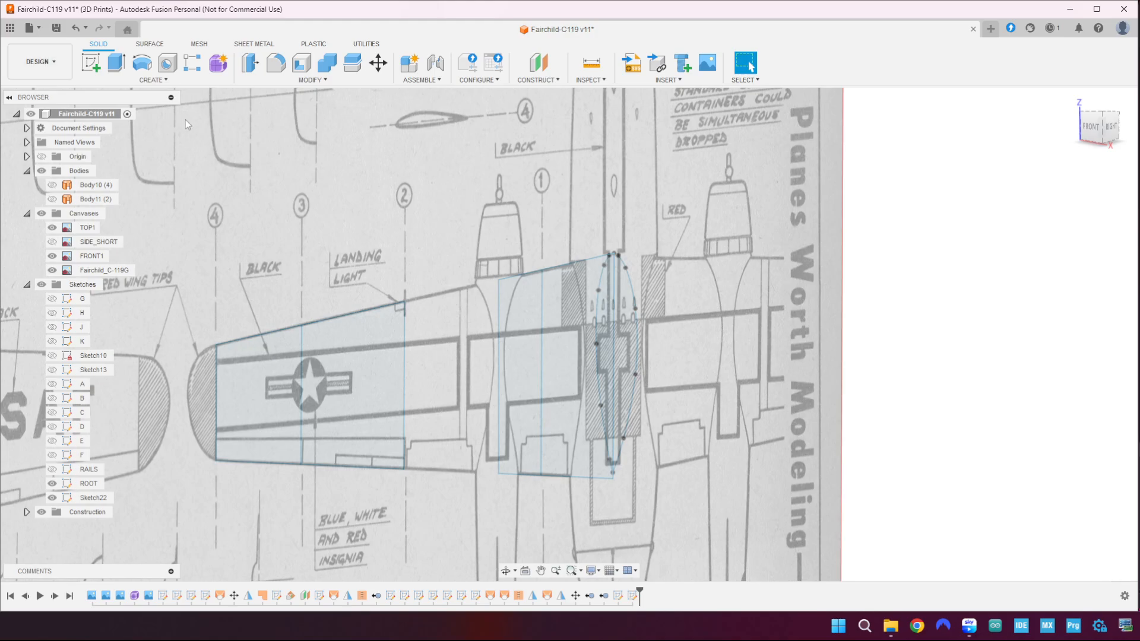
{"action": "left_click", "coordinate": [149, 44]}
{"action": "left_click", "coordinate": [153, 80]}
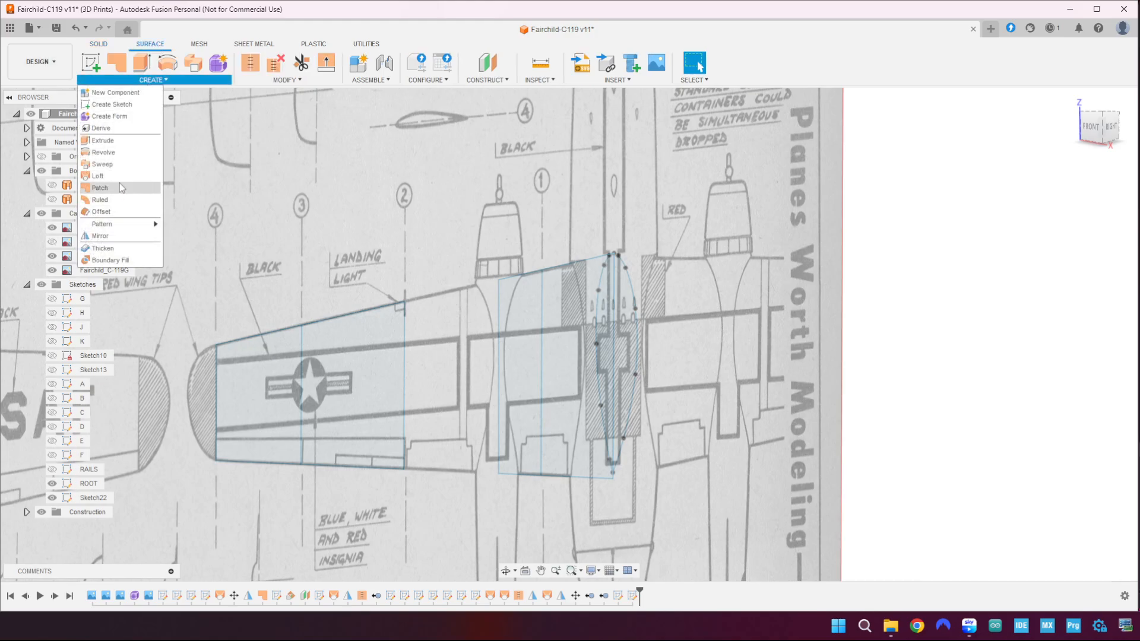
{"action": "left_click", "coordinate": [119, 164]}
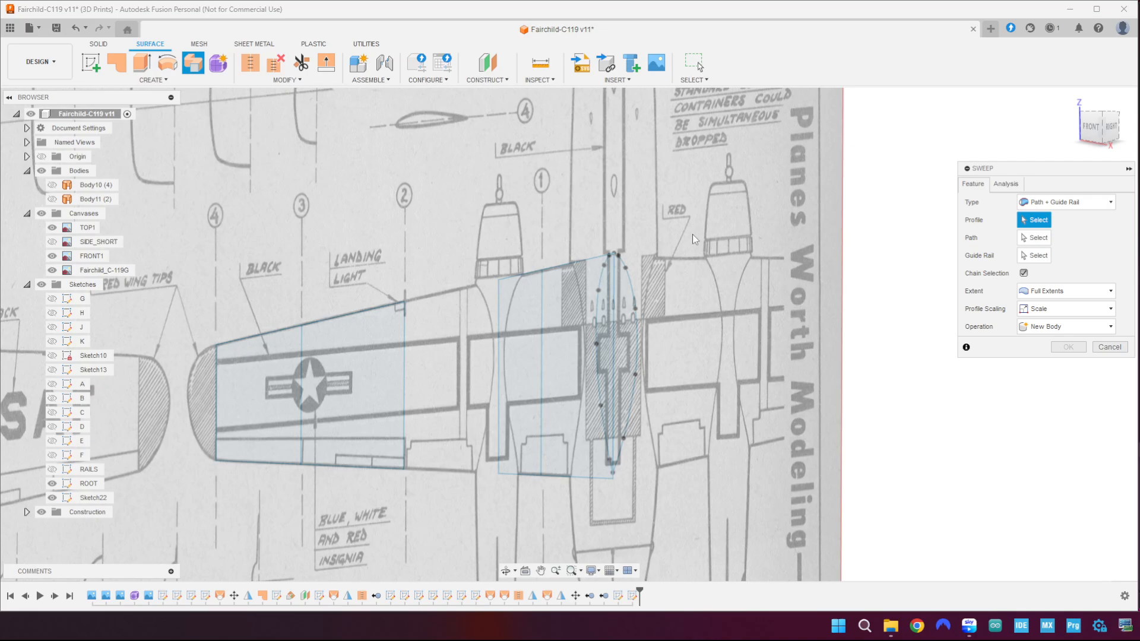
{"action": "left_click", "coordinate": [614, 321]}
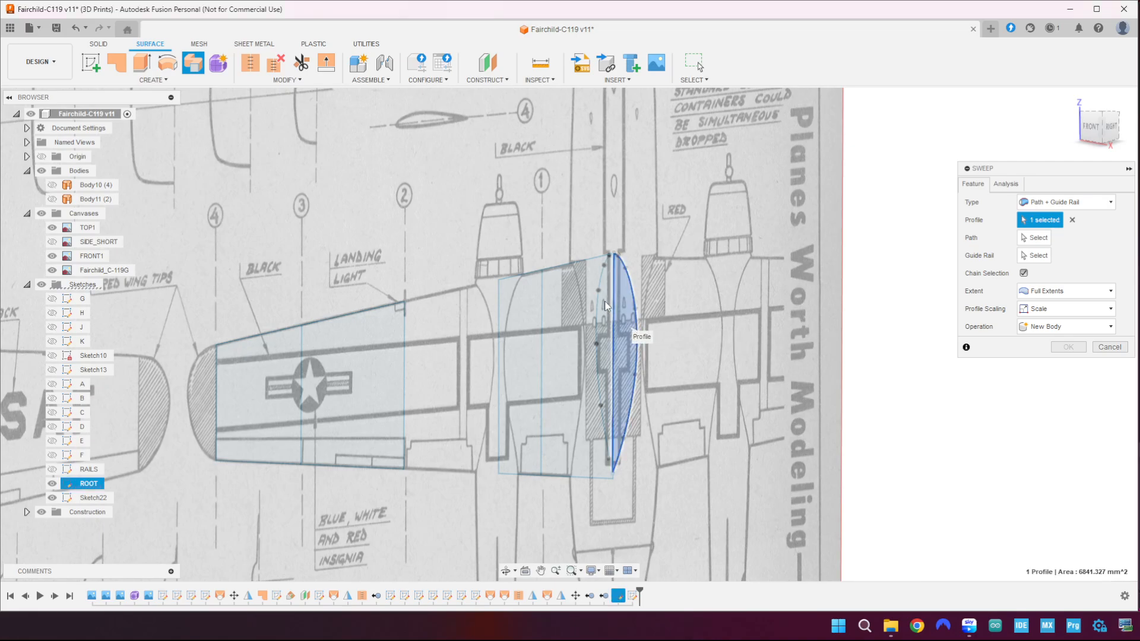
{"action": "middle_click_drag", "start_coordinate": [500, 208], "coordinate": [487, 274], "text": "shift"}
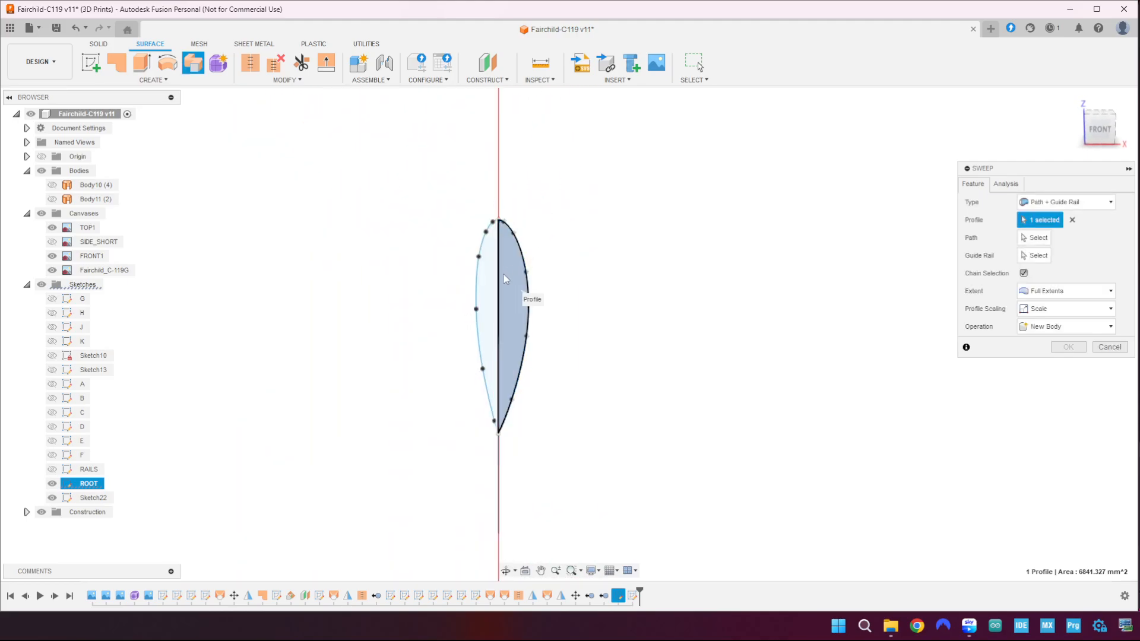
{"action": "scroll", "coordinate": [492, 283], "scroll_direction": "up", "scroll_amount": 5}
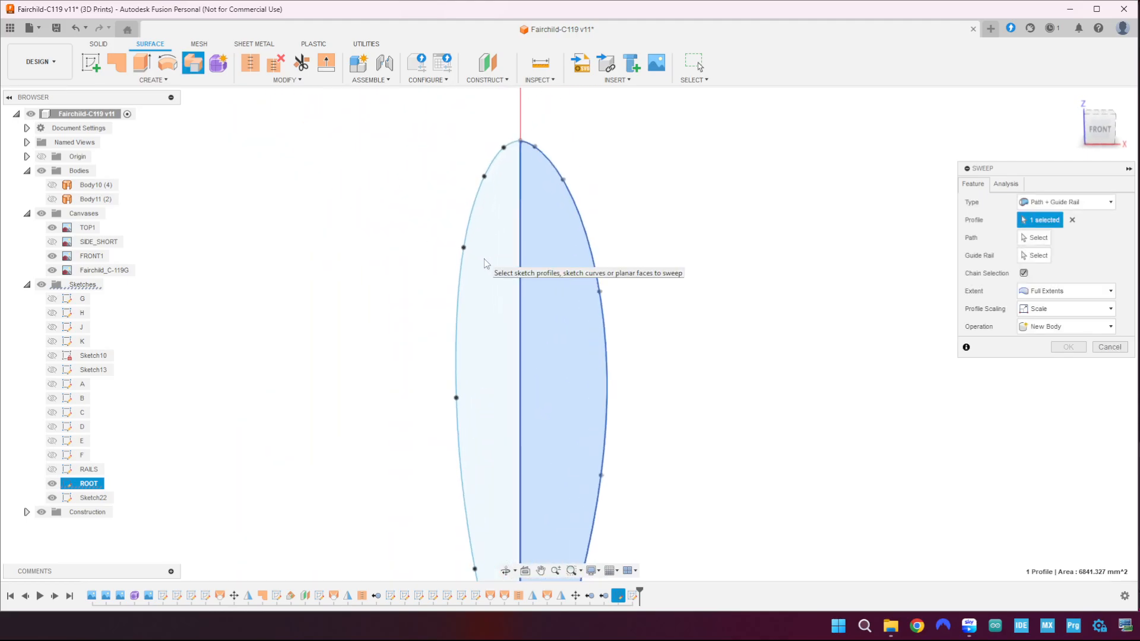
{"action": "middle_click_drag", "start_coordinate": [483, 264], "coordinate": [500, 122]}
{"action": "scroll", "coordinate": [483, 497], "scroll_direction": "up", "scroll_amount": 3}
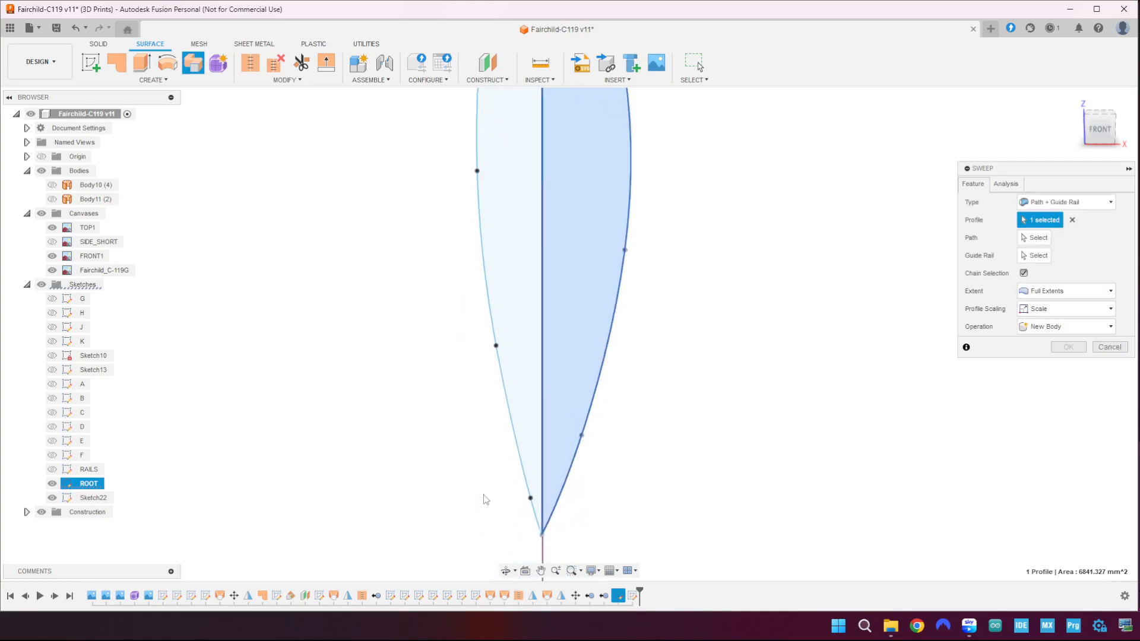
{"action": "scroll", "coordinate": [522, 521], "scroll_direction": "up", "scroll_amount": 2}
{"action": "middle_click_drag", "start_coordinate": [531, 523], "coordinate": [536, 382]}
{"action": "scroll", "coordinate": [715, 449], "scroll_direction": "down", "scroll_amount": 4}
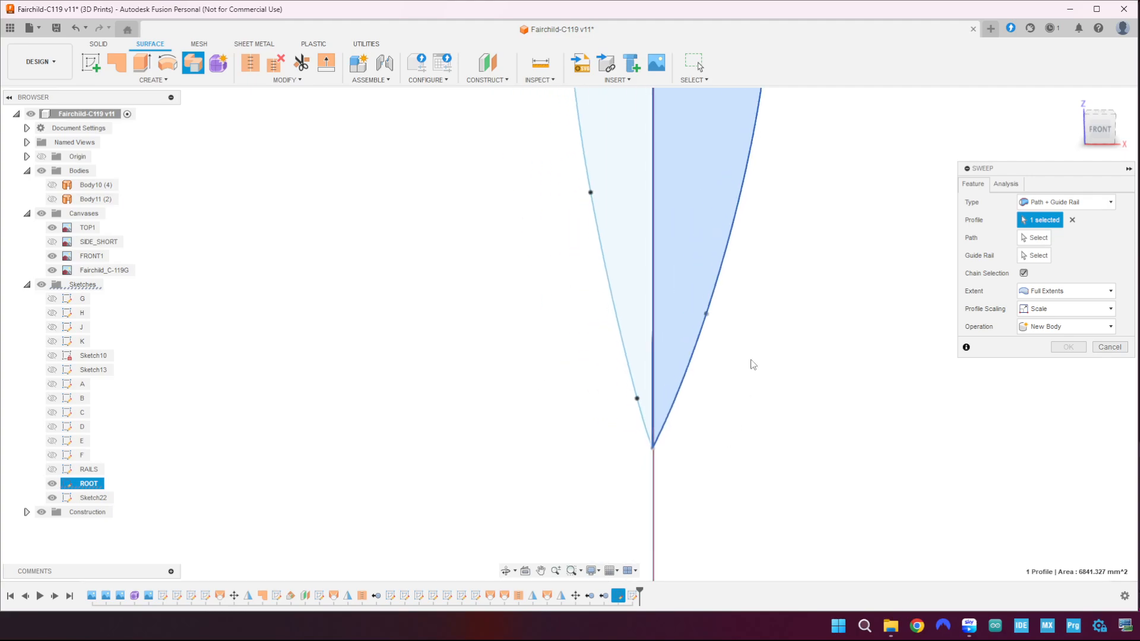
{"action": "scroll", "coordinate": [752, 359], "scroll_direction": "down", "scroll_amount": 3}
{"action": "middle_click_drag", "start_coordinate": [814, 324], "coordinate": [650, 483]}
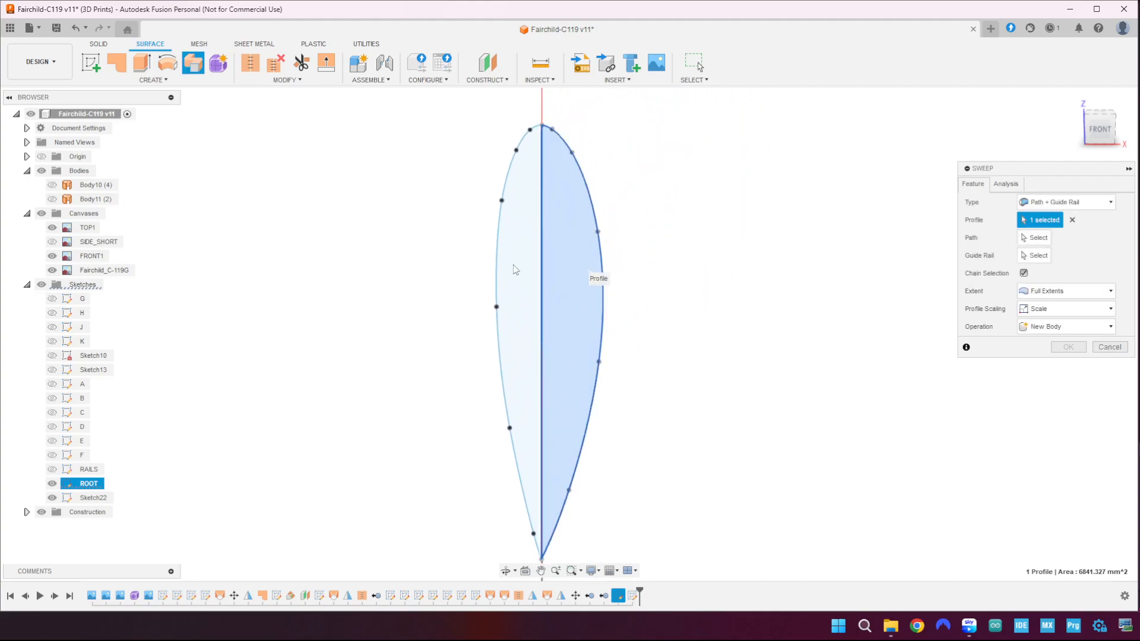
{"action": "left_click", "coordinate": [1109, 347]}
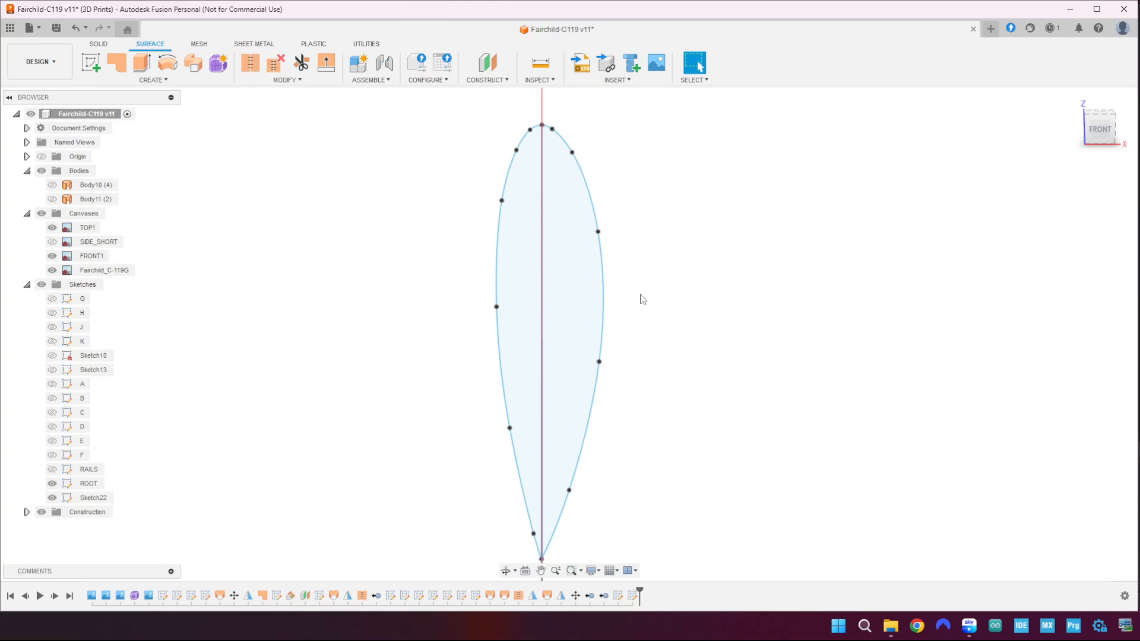
- Examine the ROOT airfoil profile and its chord line from the front and in relation to the plan-view blueprint
{"action": "left_click", "coordinate": [1100, 131]}
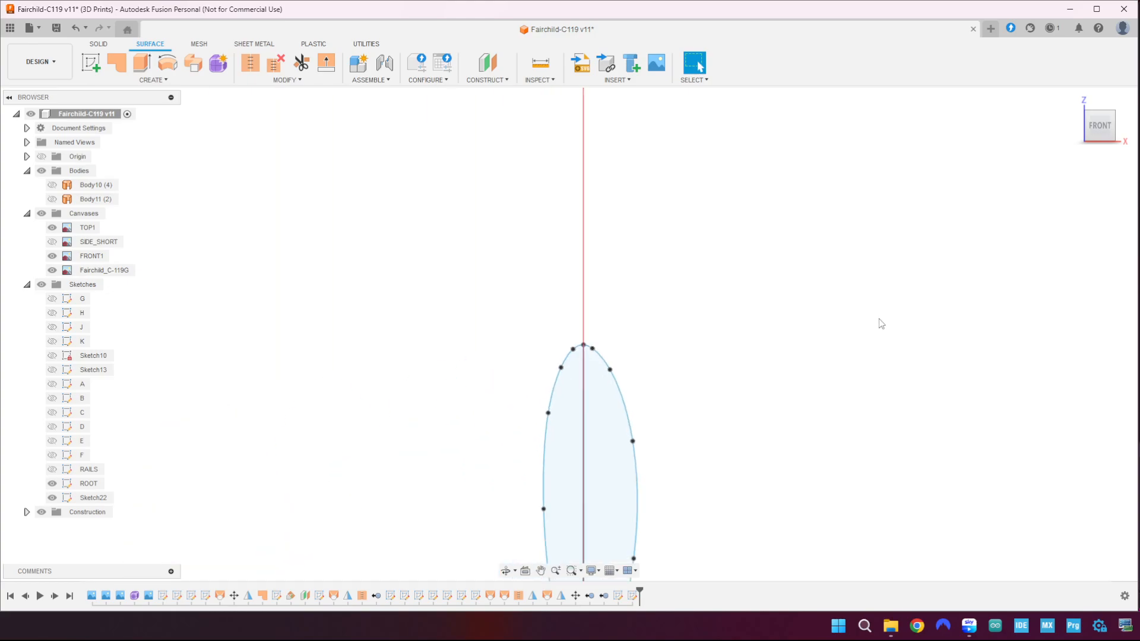
{"action": "scroll", "coordinate": [880, 320], "scroll_direction": "down", "scroll_amount": 3}
{"action": "middle_click_drag", "start_coordinate": [878, 310], "coordinate": [853, 199]}
{"action": "left_click_drag", "start_coordinate": [1099, 124], "coordinate": [1075, 130]}
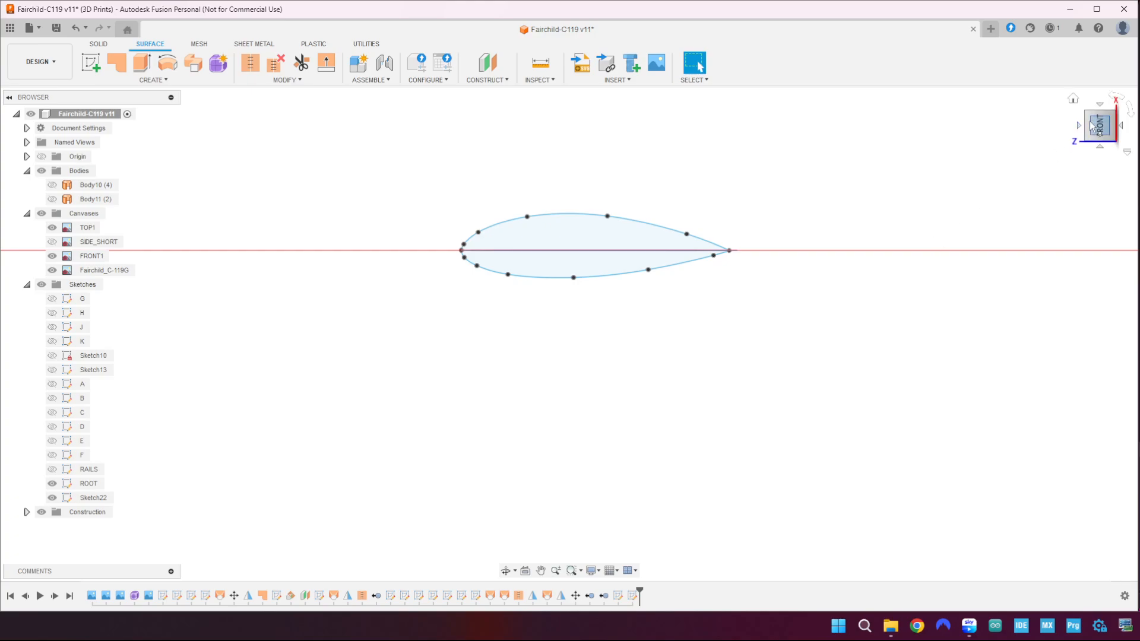
{"action": "left_click", "coordinate": [1090, 132]}
{"action": "middle_click_drag", "start_coordinate": [471, 361], "coordinate": [782, 386]}
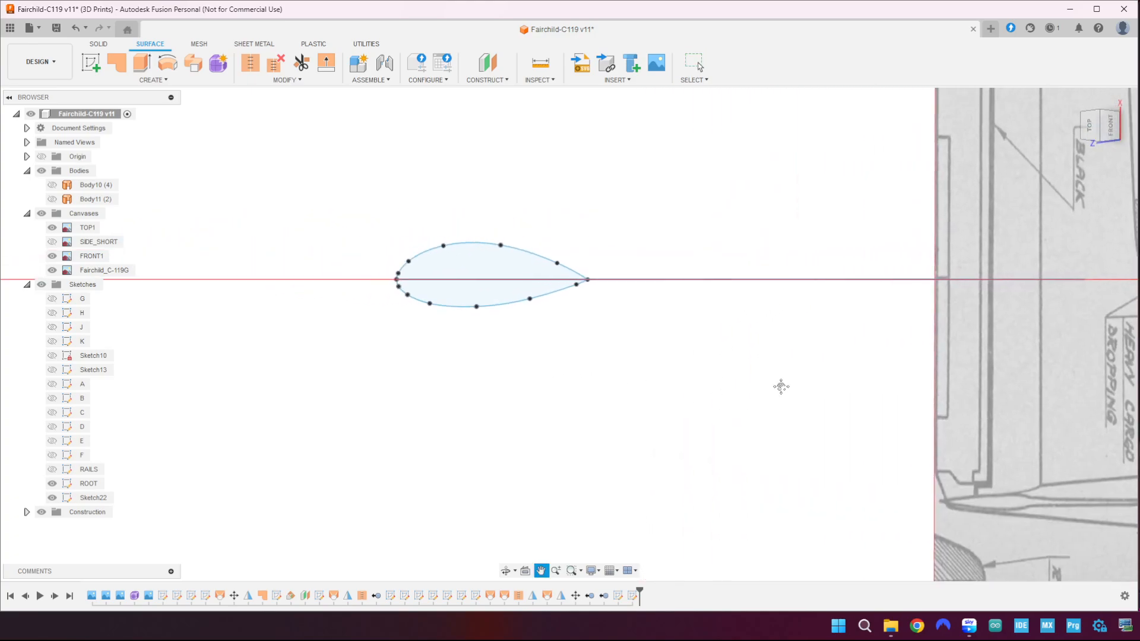
{"action": "scroll", "coordinate": [481, 381], "scroll_direction": "down", "scroll_amount": 2}
{"action": "left_click", "coordinate": [501, 304]}
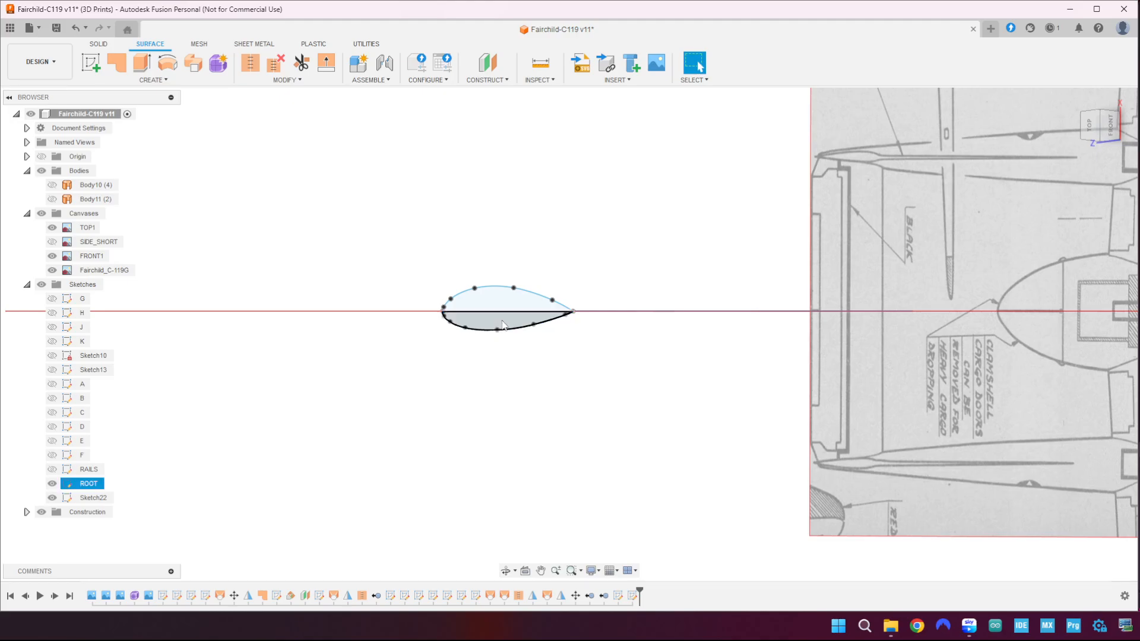
{"action": "middle_click_drag", "start_coordinate": [272, 379], "coordinate": [341, 375], "text": "shift"}
- Examine closely how the wing outline's inboard leading-edge corner meets the nose and chord line of the ROOT airfoil
{"action": "scroll", "coordinate": [643, 352], "scroll_direction": "up", "scroll_amount": 10}
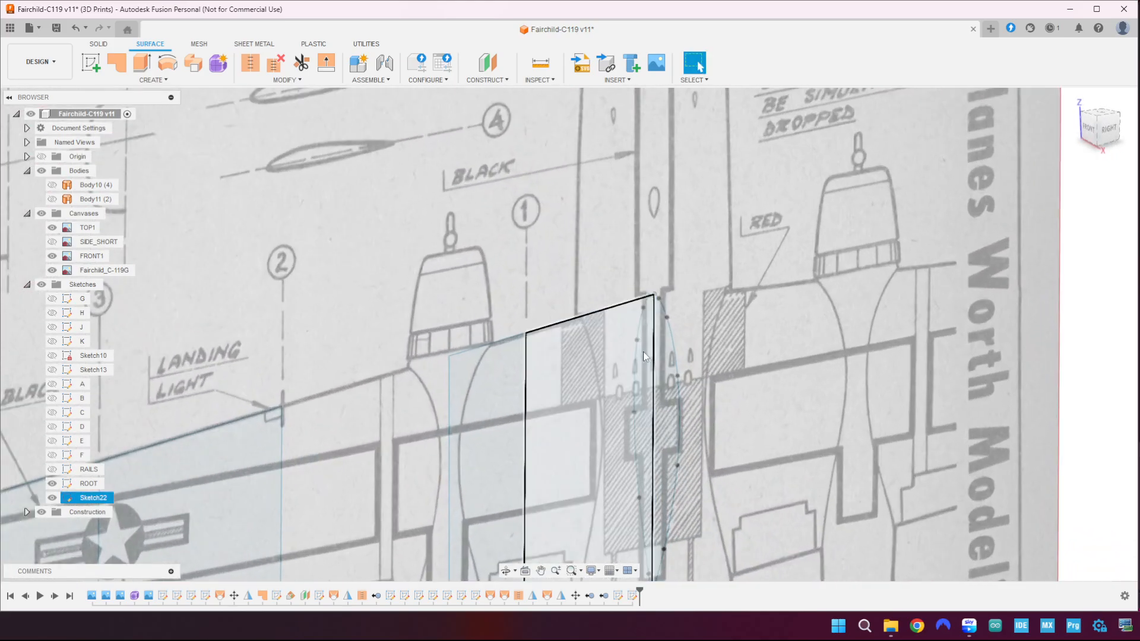
{"action": "scroll", "coordinate": [626, 299], "scroll_direction": "up", "scroll_amount": 5}
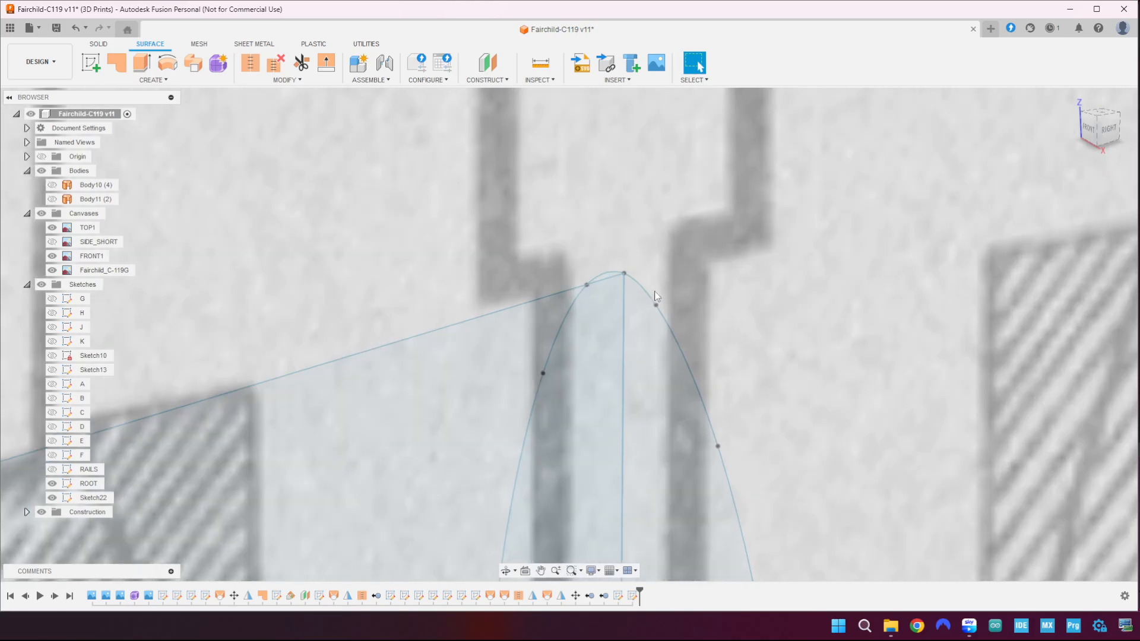
{"action": "left_click", "coordinate": [626, 298]}
{"action": "scroll", "coordinate": [599, 262], "scroll_direction": "up", "scroll_amount": 3}
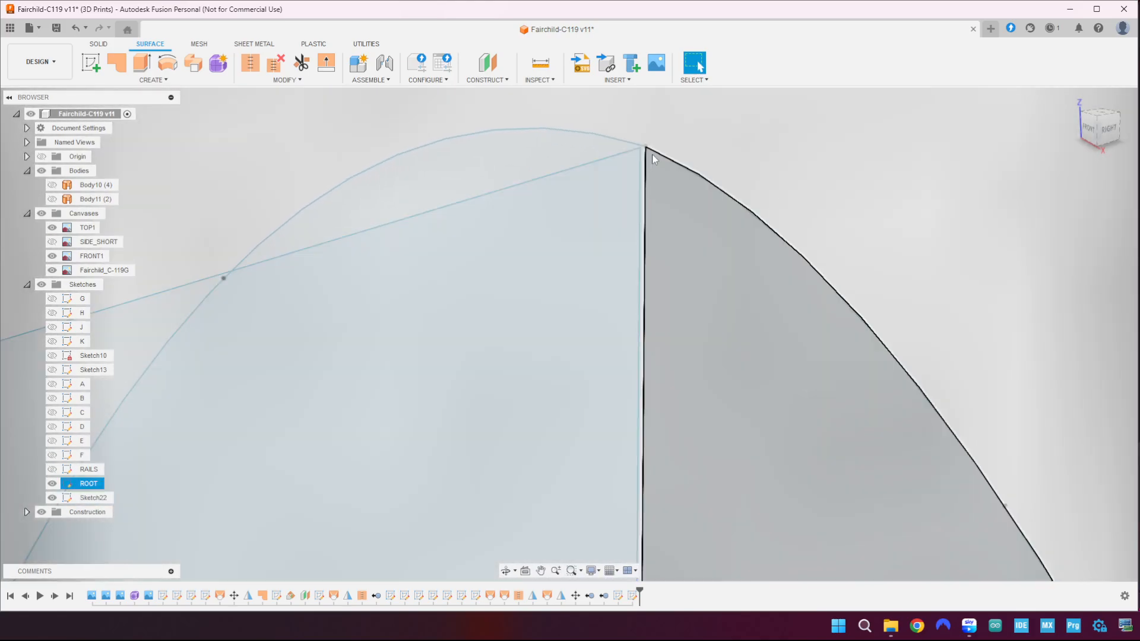
{"action": "left_click", "coordinate": [652, 154]}
{"action": "scroll", "coordinate": [760, 172], "scroll_direction": "down", "scroll_amount": 2}
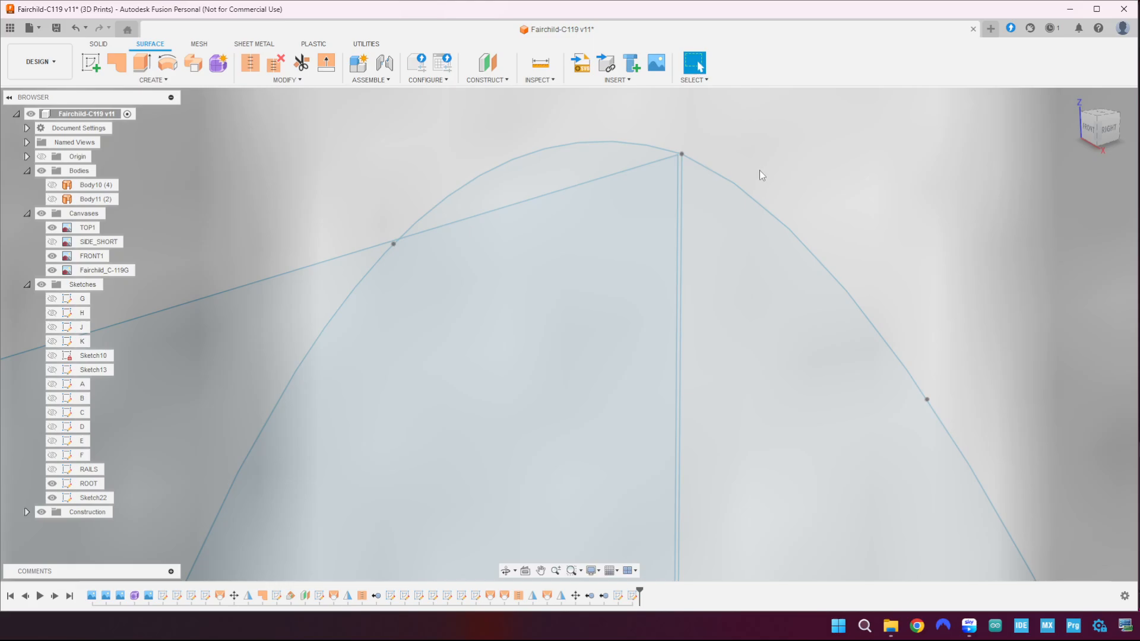
{"action": "scroll", "coordinate": [760, 172], "scroll_direction": "up", "scroll_amount": 4}
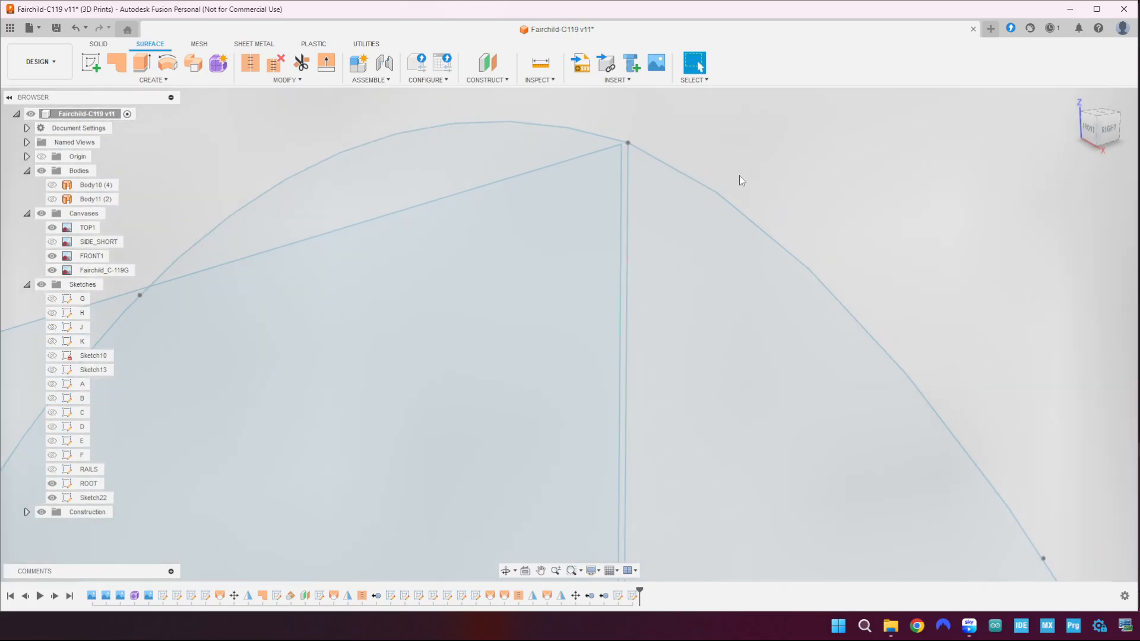
{"action": "scroll", "coordinate": [738, 176], "scroll_direction": "down", "scroll_amount": 4}
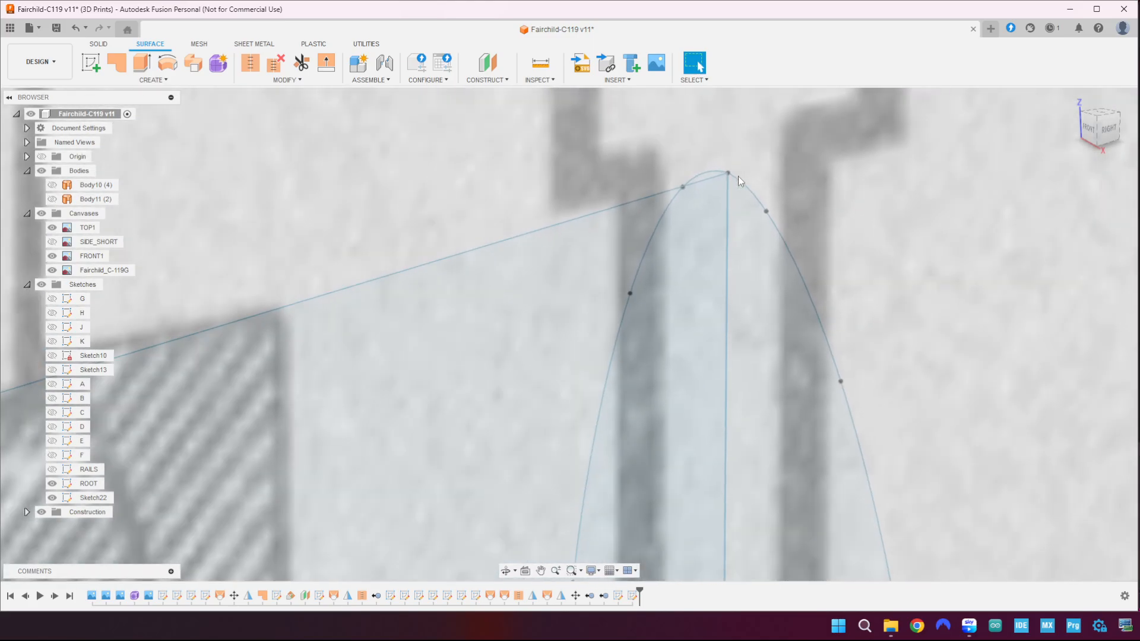
{"action": "scroll", "coordinate": [739, 176], "scroll_direction": "down", "scroll_amount": 3}
{"action": "scroll", "coordinate": [738, 176], "scroll_direction": "up", "scroll_amount": 1}
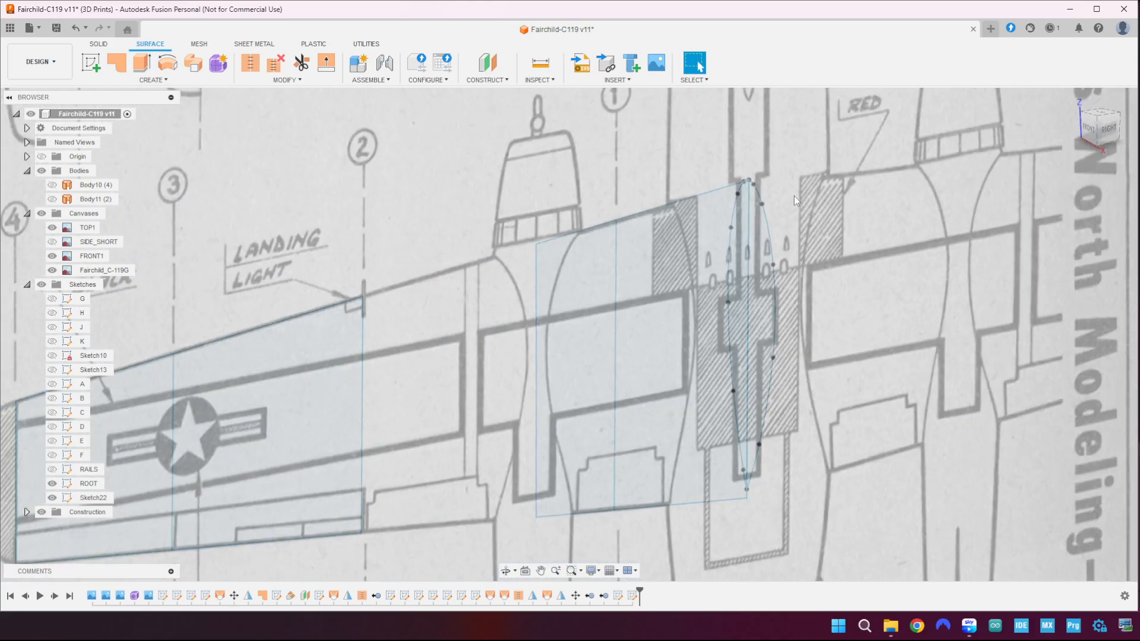
{"action": "scroll", "coordinate": [795, 199], "scroll_direction": "down", "scroll_amount": 2}
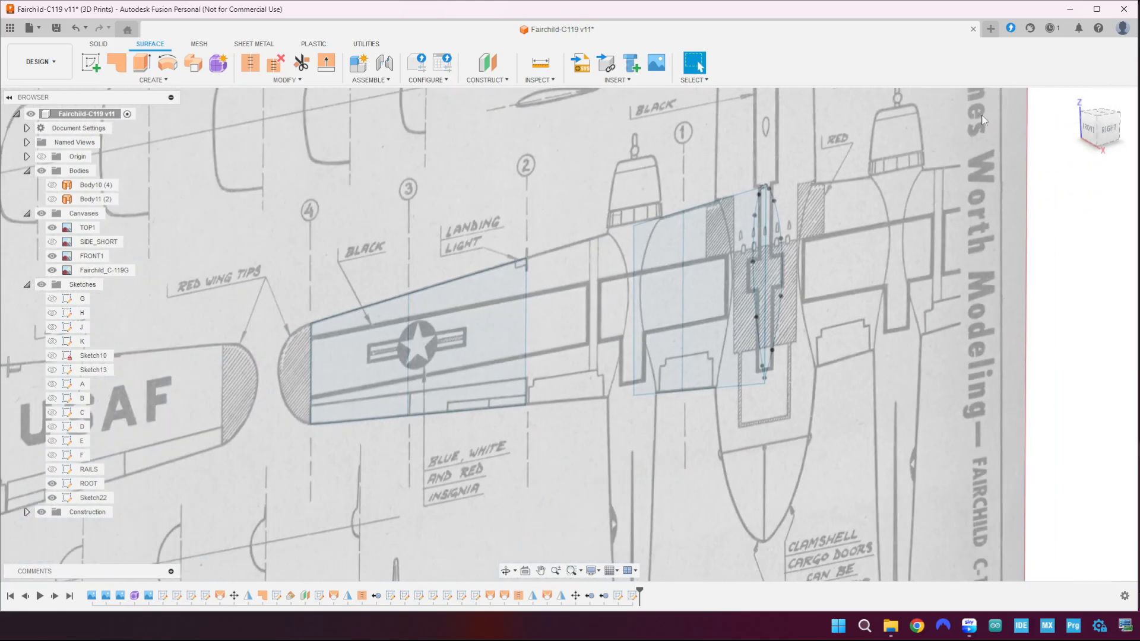
- Roll the design history back to just before Sketch22, keeping the ROOT airfoil sketch
{"action": "left_click", "coordinate": [1111, 131]}
{"action": "scroll", "coordinate": [790, 394], "scroll_direction": "down", "scroll_amount": 2}
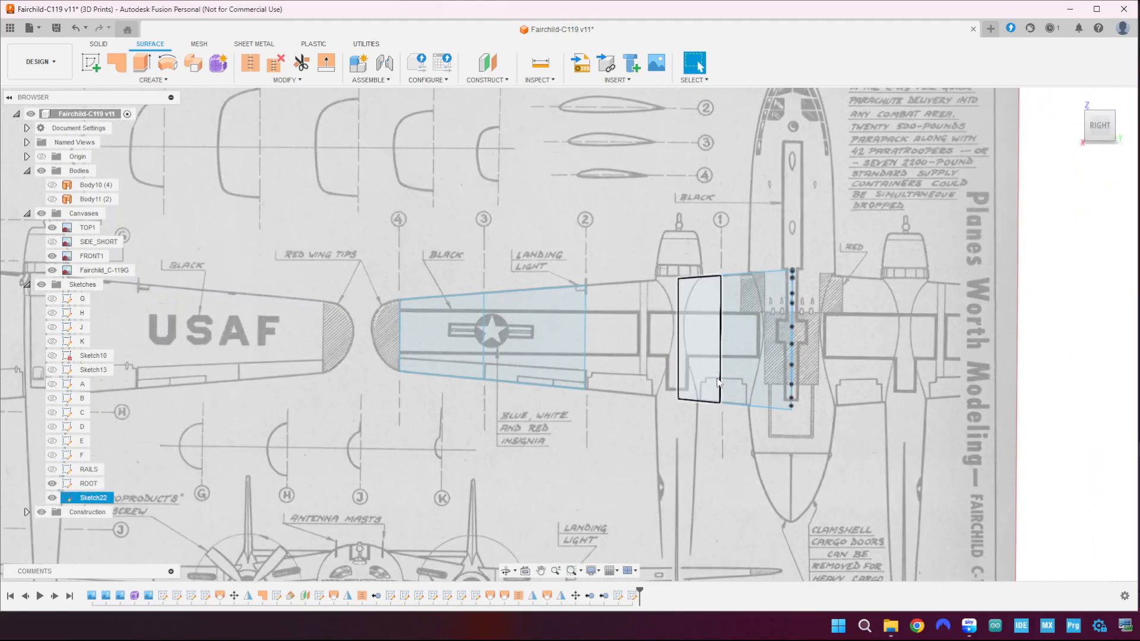
{"action": "left_click", "coordinate": [103, 502]}
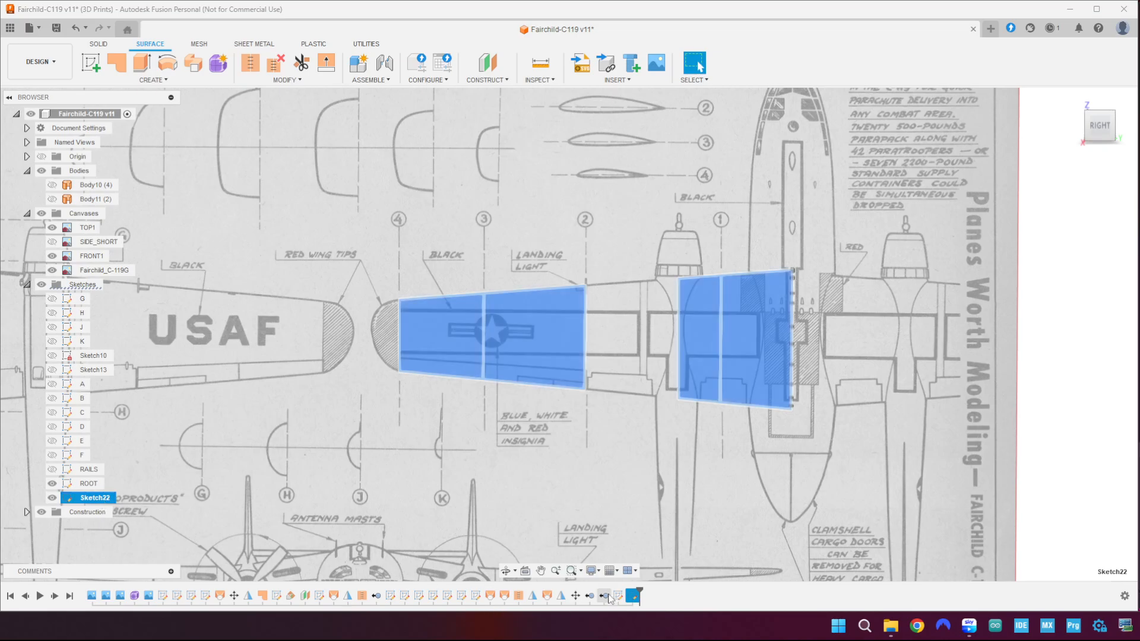
{"action": "left_click_drag", "start_coordinate": [639, 588], "coordinate": [625, 588]}
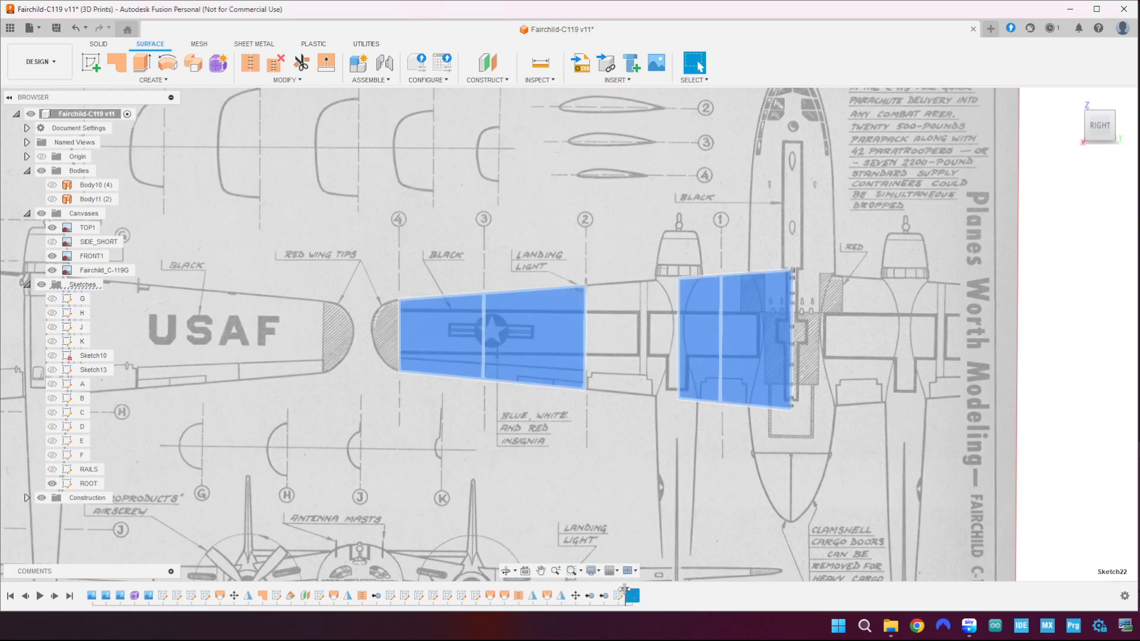
{"action": "left_click", "coordinate": [689, 529]}
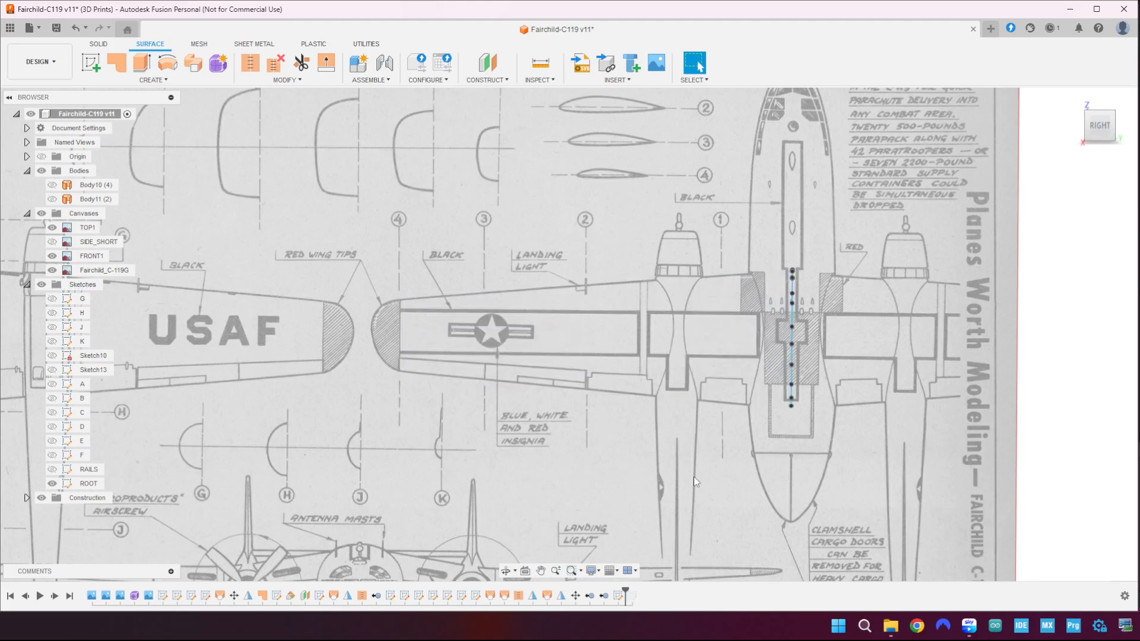
- Start a new sketch on the origin plane parallel to the plan-view blueprint
{"action": "scroll", "coordinate": [788, 335], "scroll_direction": "up", "scroll_amount": 4}
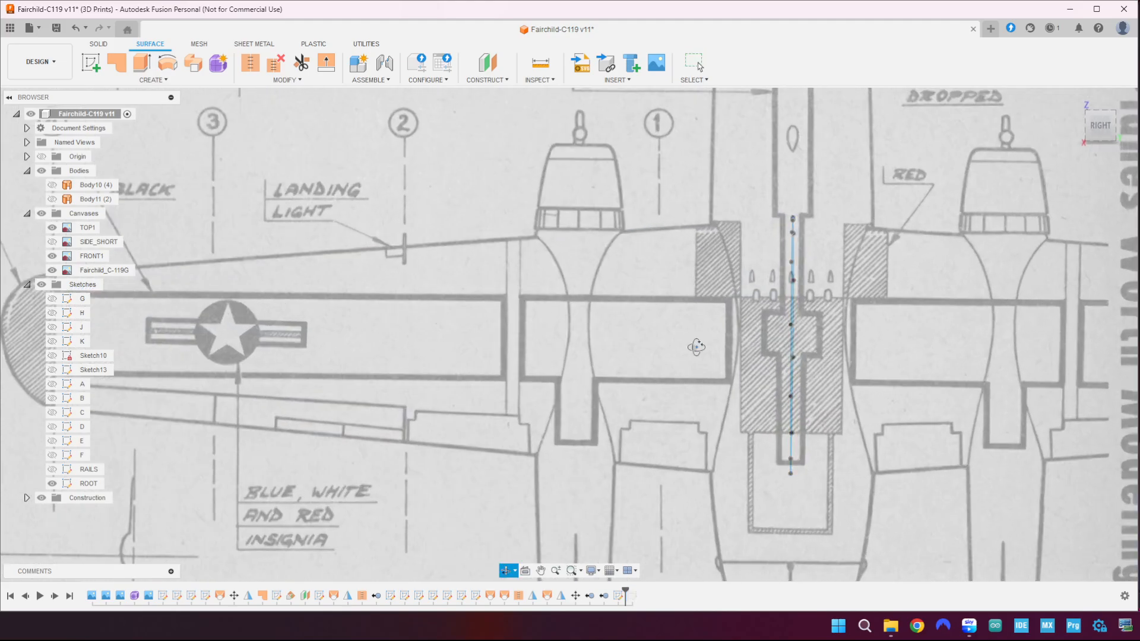
{"action": "left_click", "coordinate": [1095, 131]}
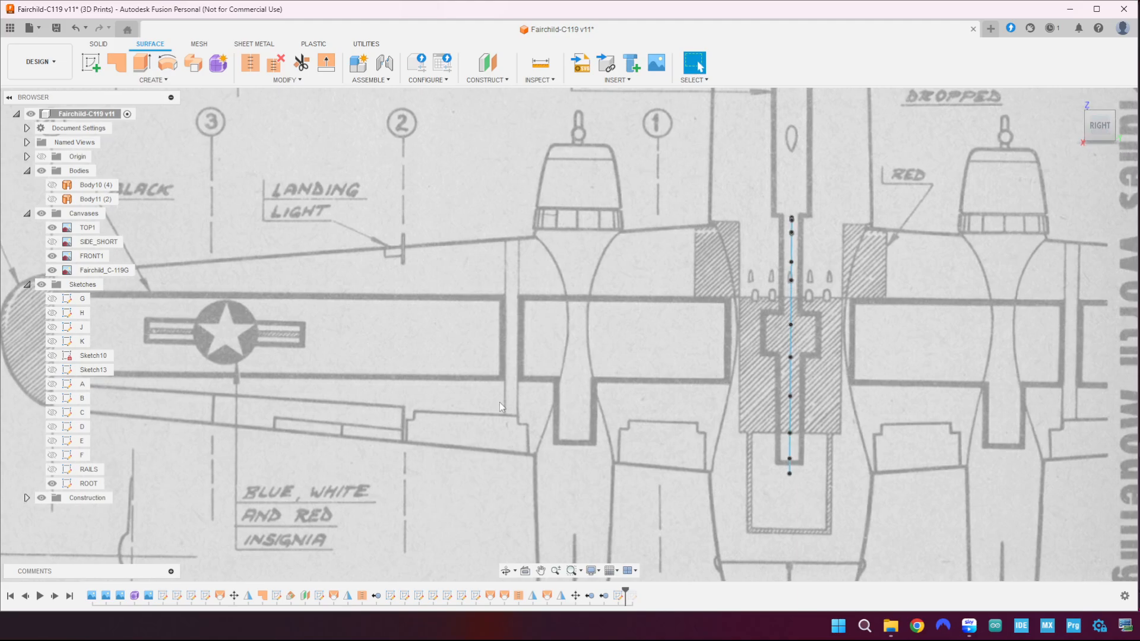
{"action": "left_click", "coordinate": [91, 63]}
{"action": "left_click", "coordinate": [400, 533]}
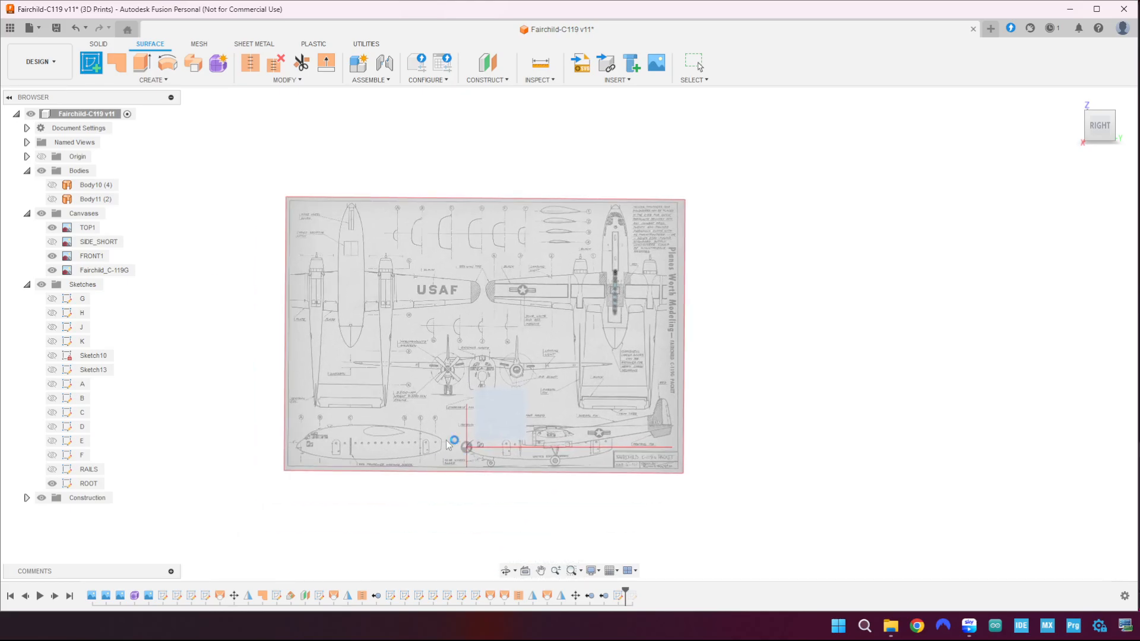
{"action": "scroll", "coordinate": [650, 195], "scroll_direction": "up", "scroll_amount": 3}
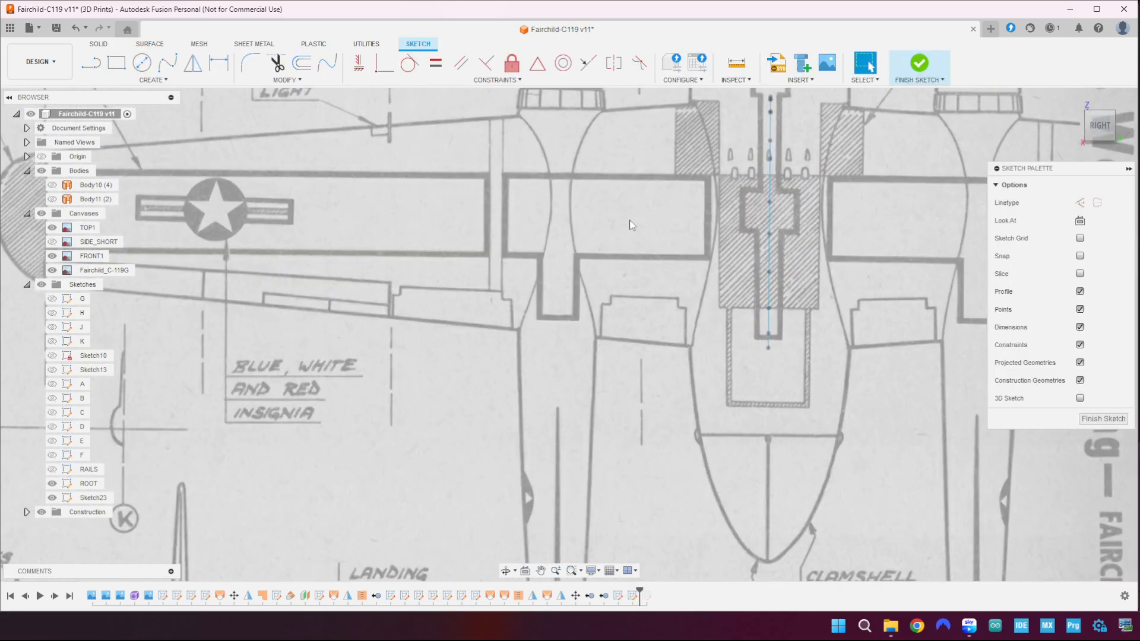
- Project the ROOT airfoil's chord line and both its end points into the new sketch with the projection link on
{"action": "key", "text": "p"}
{"action": "mouse_move", "coordinate": [655, 262]}
{"action": "middle_mouse_down"}
{"action": "mouse_move", "coordinate": [475, 380]}
{"action": "mouse_move", "coordinate": [410, 377]}
{"action": "middle_mouse_up"}
{"action": "scroll", "coordinate": [410, 377], "scroll_direction": "down", "scroll_amount": 2}
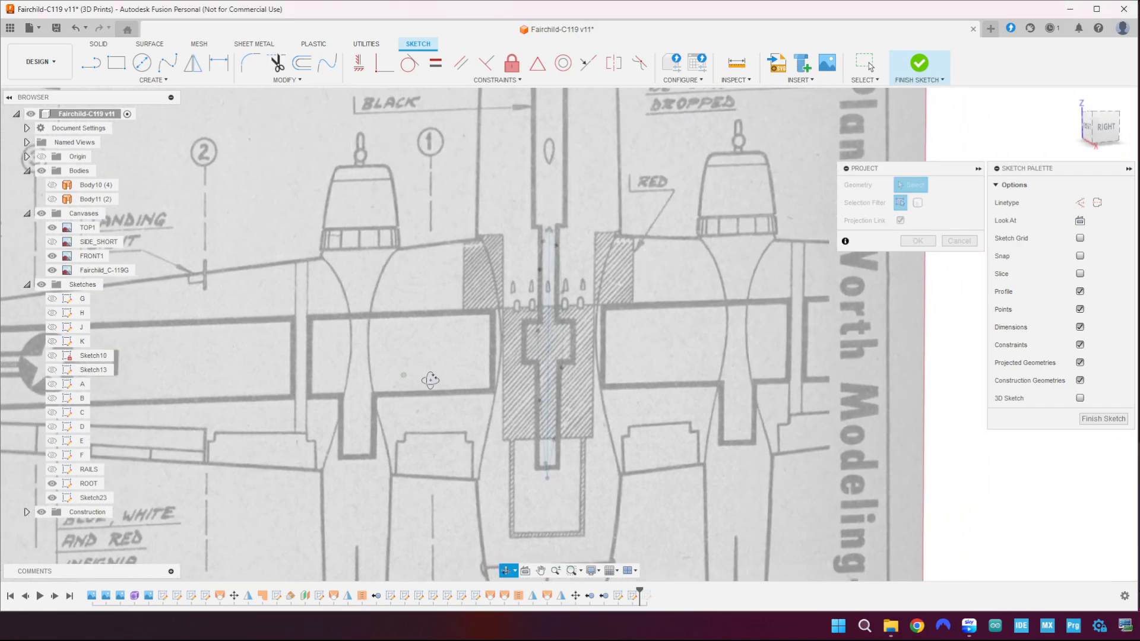
{"action": "scroll", "coordinate": [480, 254], "scroll_direction": "up", "scroll_amount": 5}
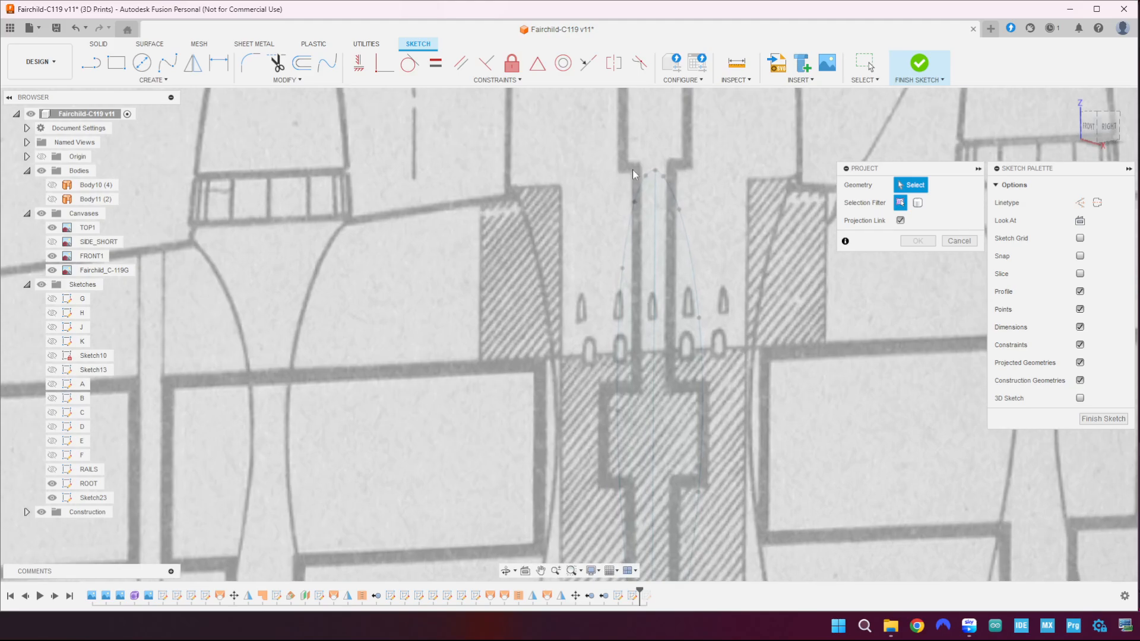
{"action": "left_click", "coordinate": [655, 176]}
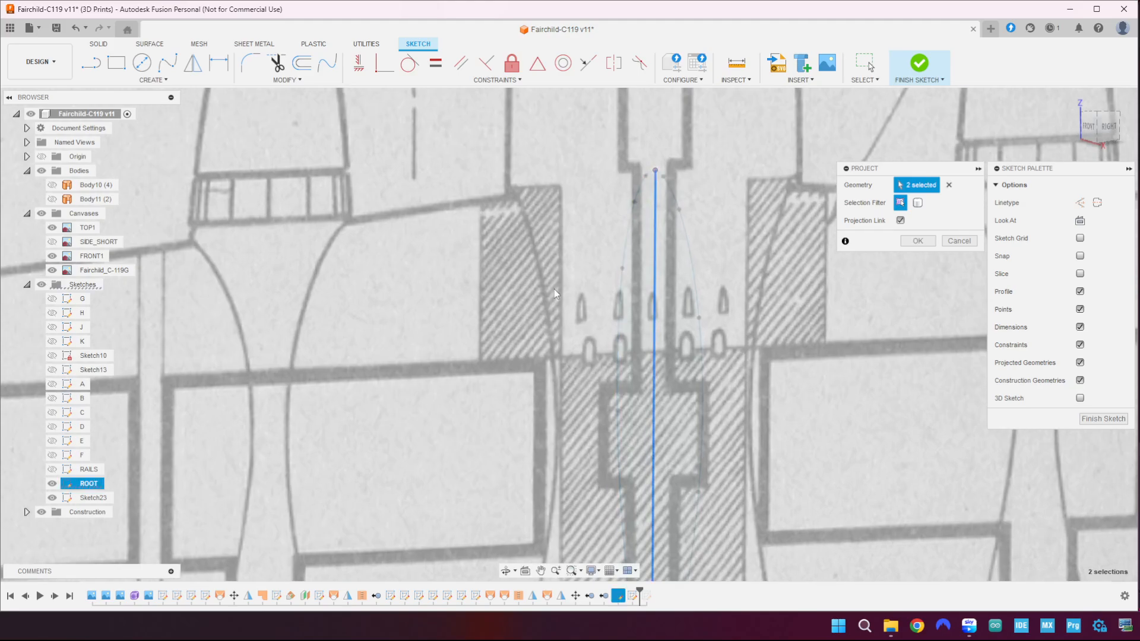
{"action": "scroll", "coordinate": [555, 294], "scroll_direction": "down", "scroll_amount": 3}
{"action": "scroll", "coordinate": [568, 516], "scroll_direction": "up", "scroll_amount": 5}
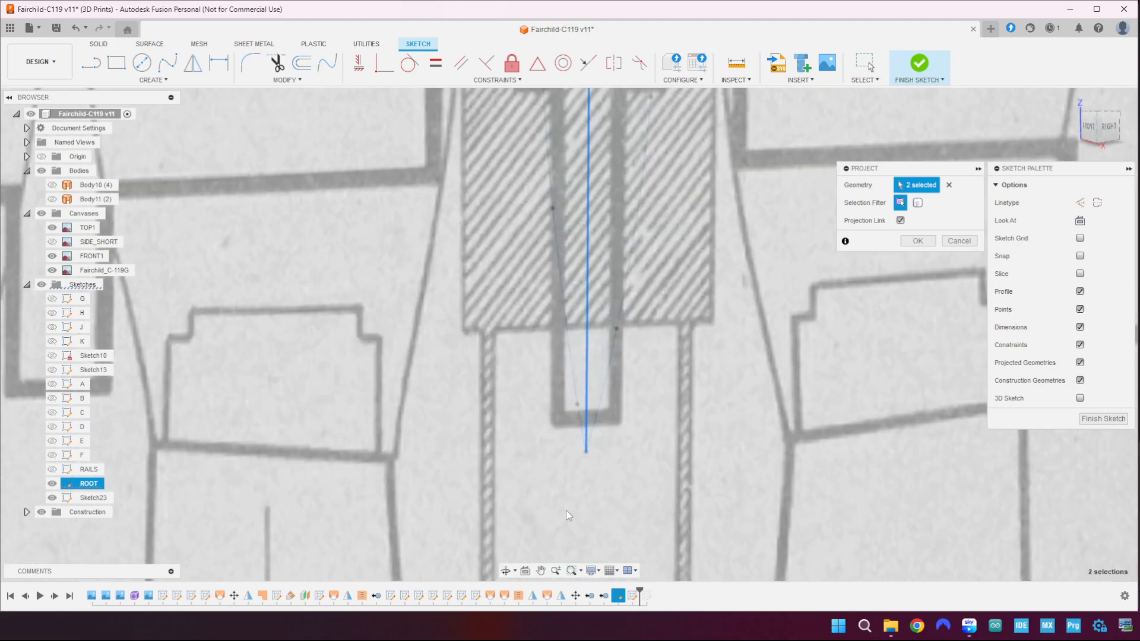
{"action": "scroll", "coordinate": [568, 515], "scroll_direction": "up", "scroll_amount": 2}
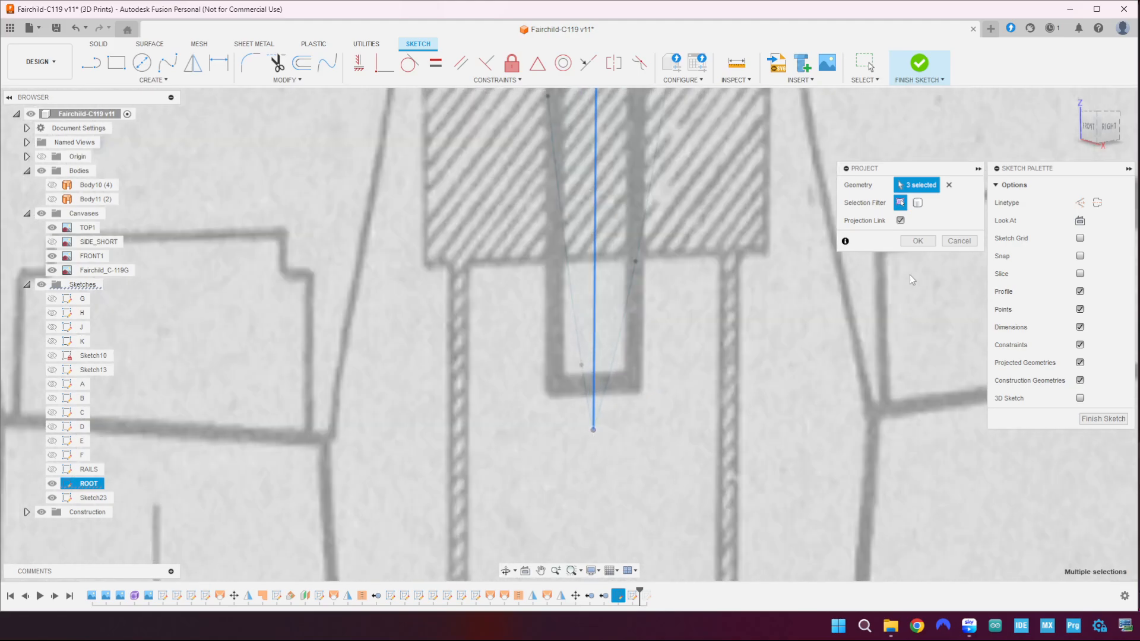
{"action": "left_click", "coordinate": [911, 240]}
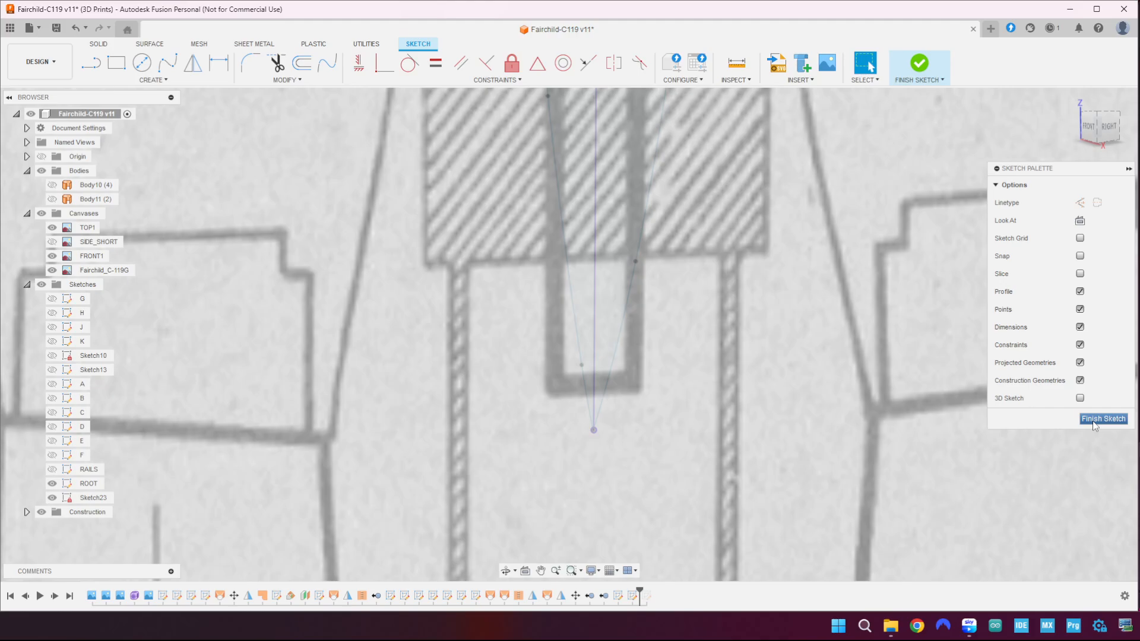
- Hide the ROOT sketch and draw a line along the wing's leading edge from the chord's front end to just outboard of the engine nacelle
{"action": "left_click", "coordinate": [1108, 127]}
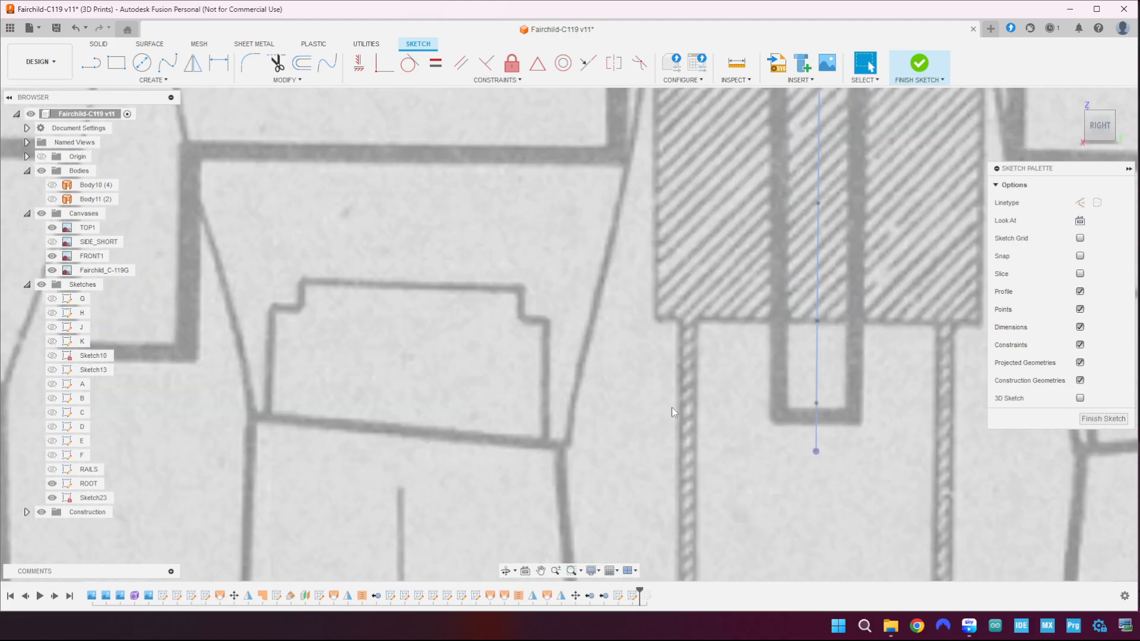
{"action": "scroll", "coordinate": [672, 407], "scroll_direction": "down", "scroll_amount": 2}
{"action": "middle_click_drag", "start_coordinate": [631, 354], "coordinate": [607, 387]}
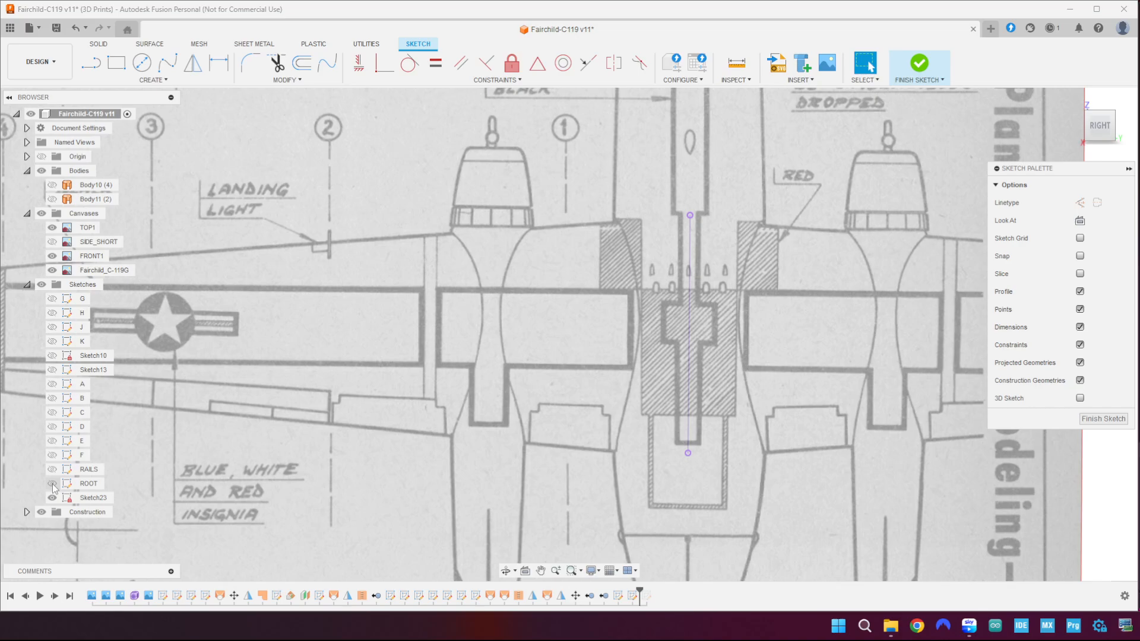
{"action": "key", "text": "l"}
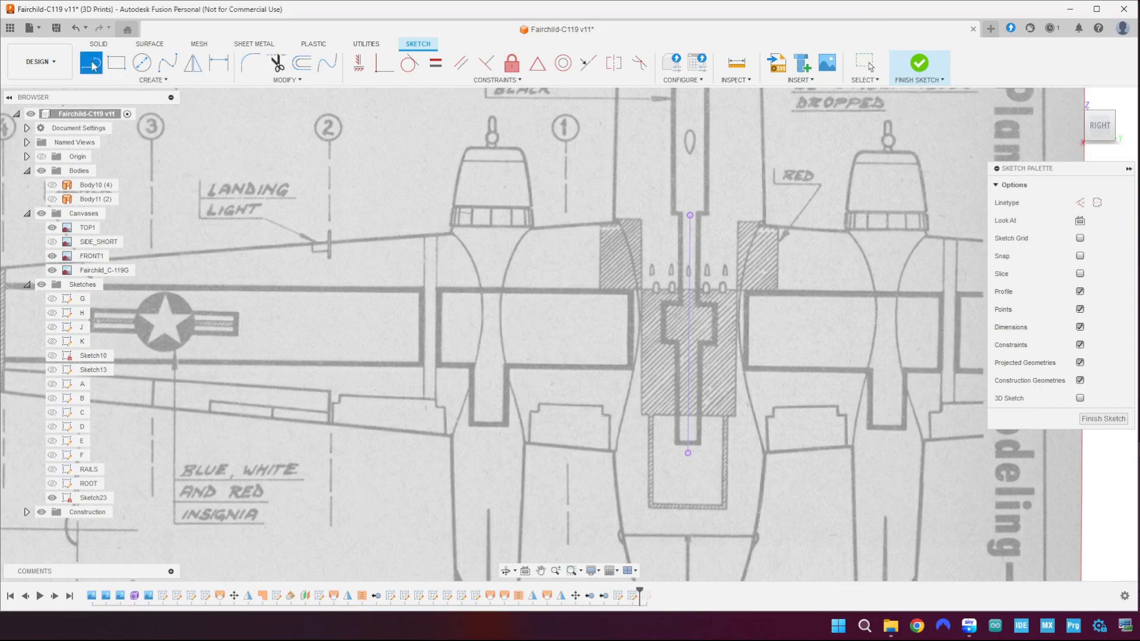
{"action": "left_click", "coordinate": [690, 215]}
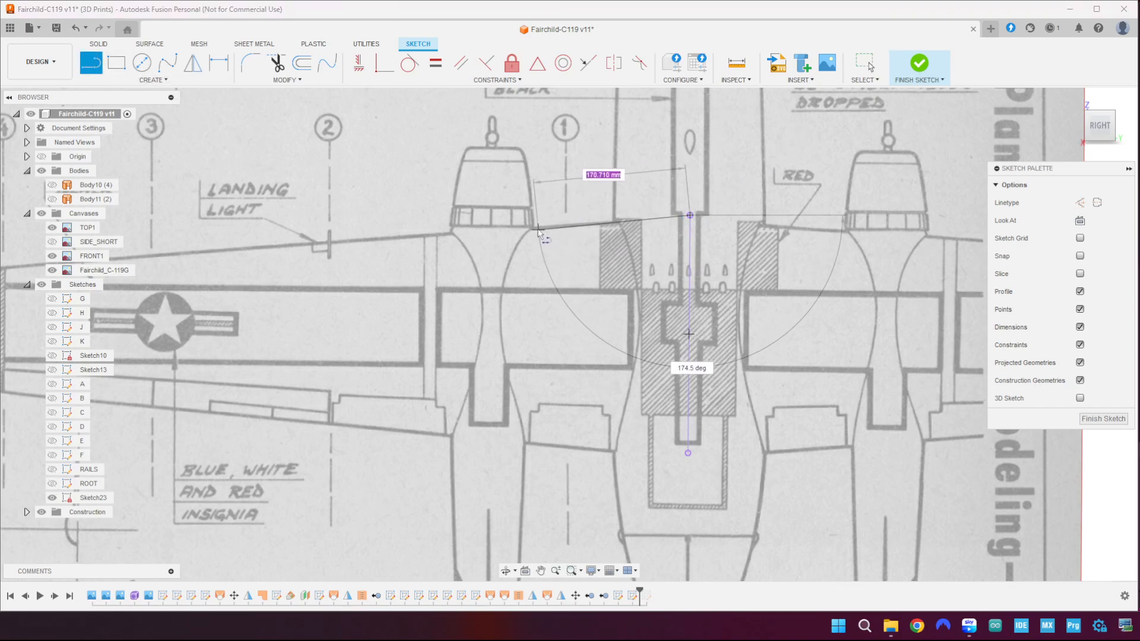
{"action": "left_click", "coordinate": [436, 234]}
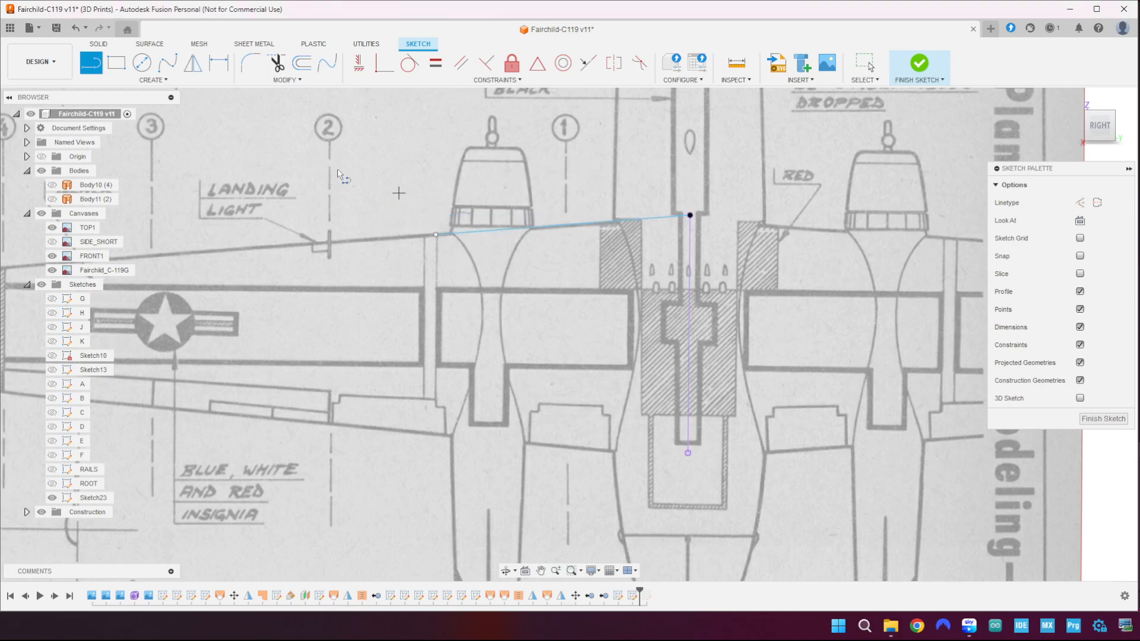
- Draw a line along the wing's trailing edge from the chord's rear end to just outboard of the engine nacelle
{"action": "left_click", "coordinate": [688, 454]}
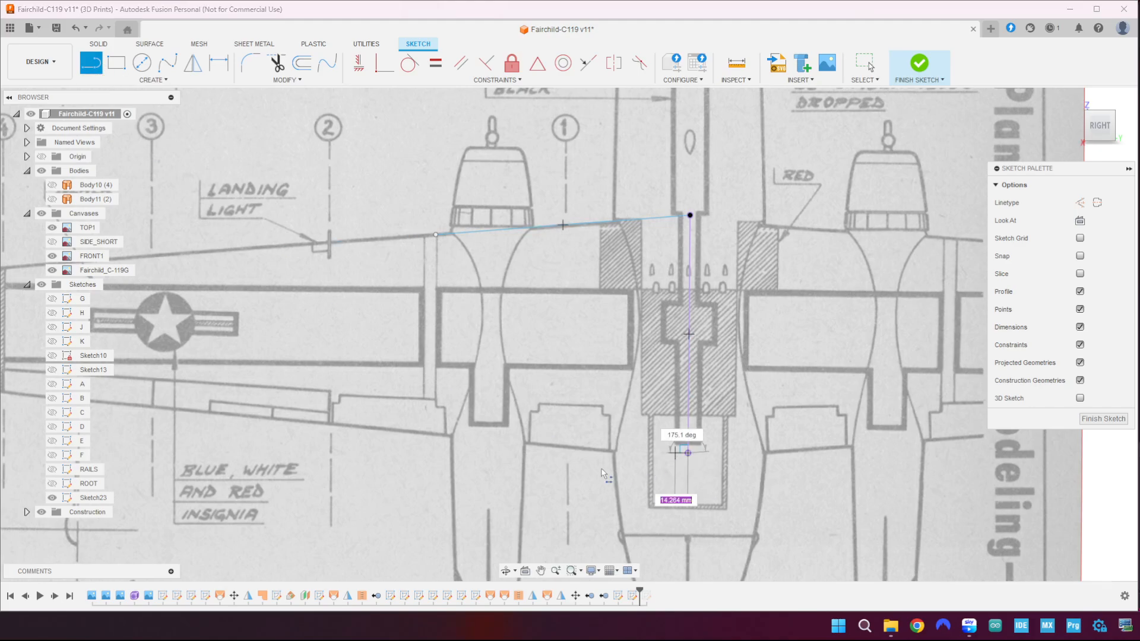
{"action": "left_click", "coordinate": [438, 432]}
{"action": "left_click", "coordinate": [436, 235]}
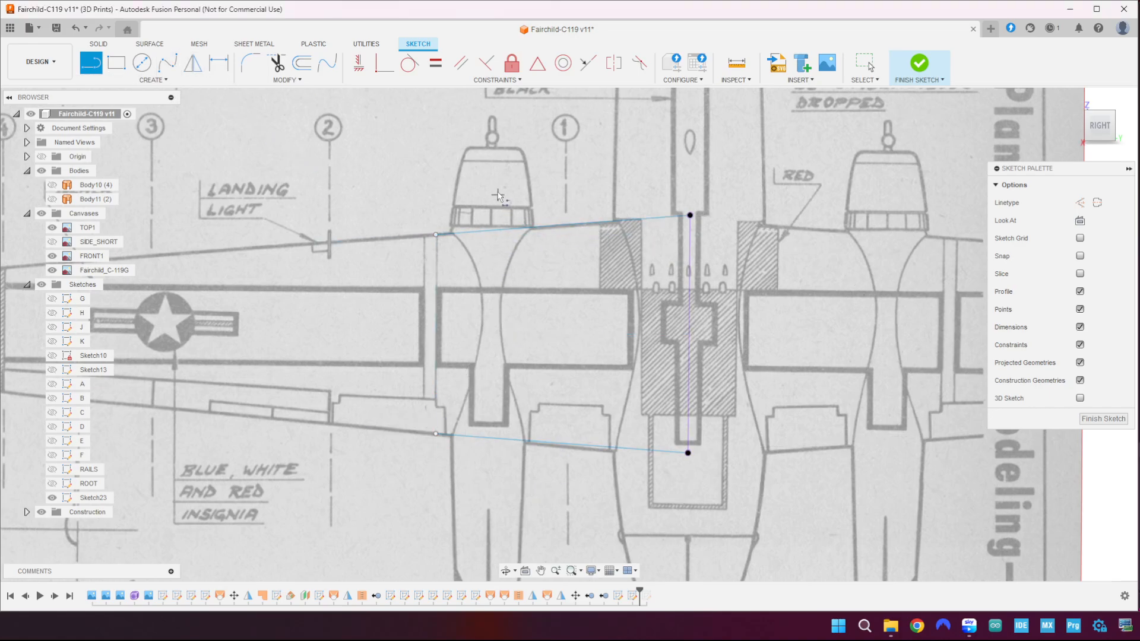
- Draw a line about 343 mm long through the engine nacelle's centre, parallel to the root chord and crossing both wing edges
{"action": "left_click", "coordinate": [494, 181]}
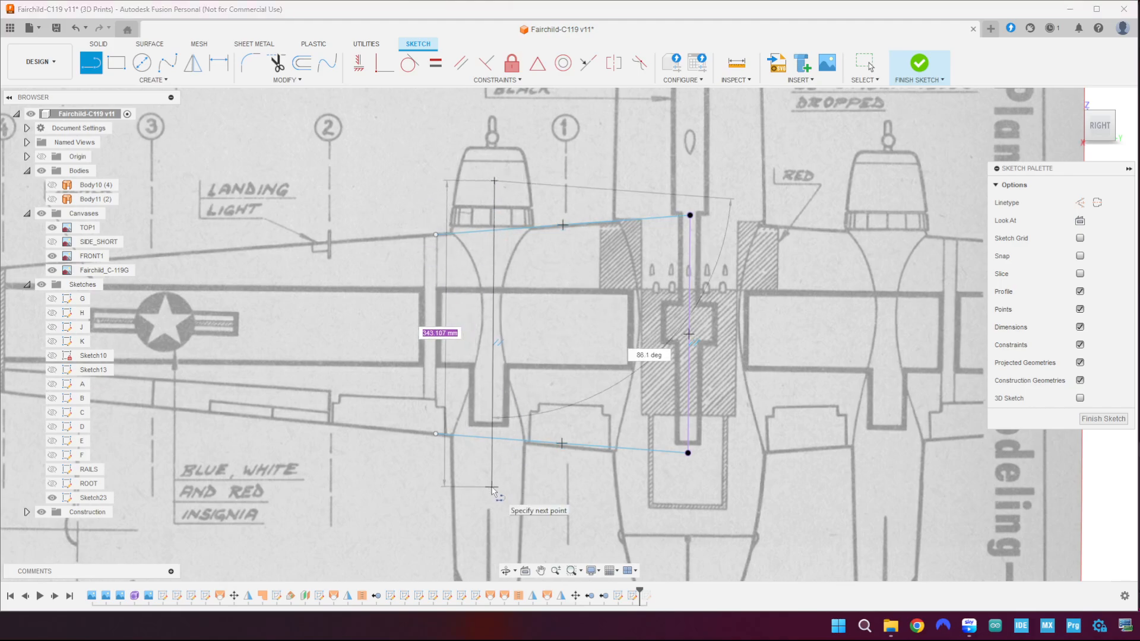
{"action": "left_click", "coordinate": [492, 488]}
{"action": "left_click", "coordinate": [463, 487]}
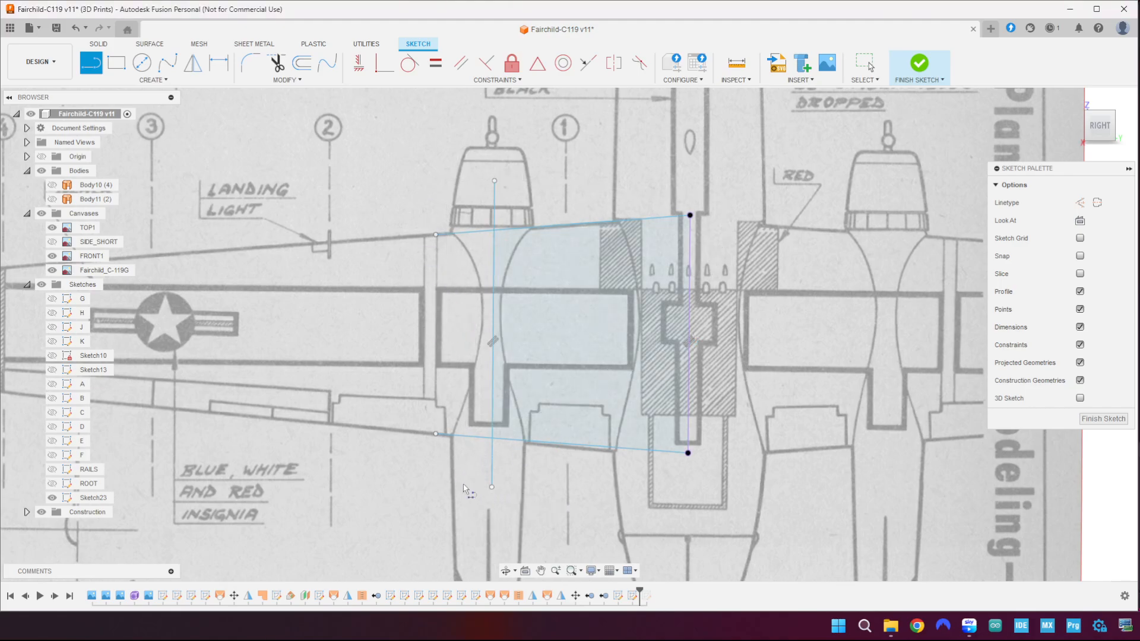
- Try to apply a vertical constraint to the line through the engine nacelle's centre
{"action": "left_click", "coordinate": [359, 62]}
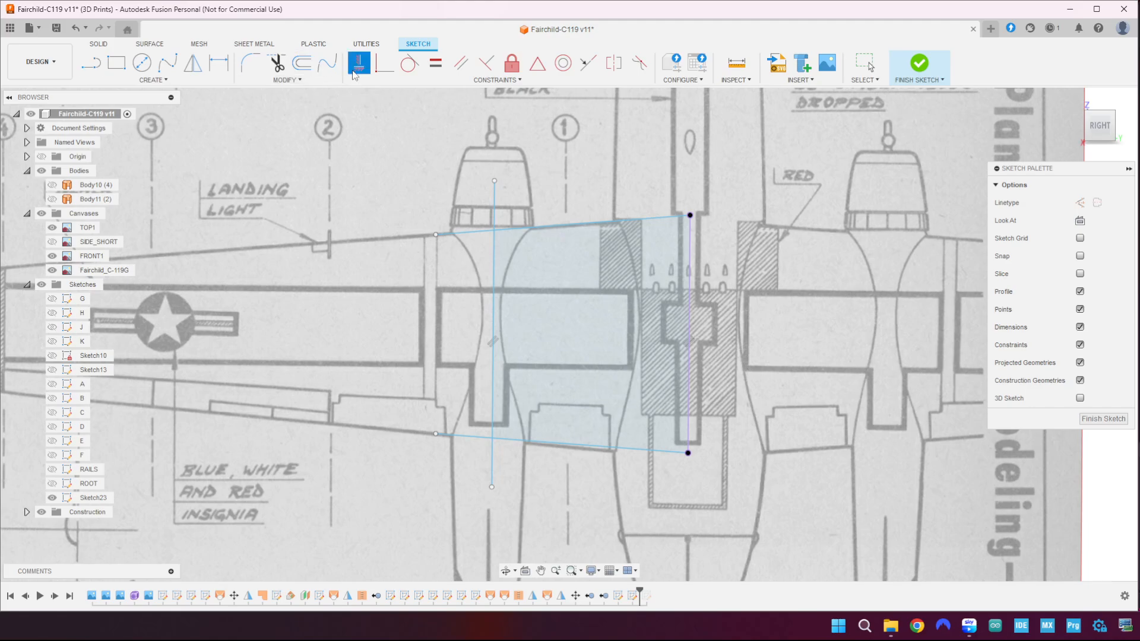
{"action": "left_click", "coordinate": [493, 328]}
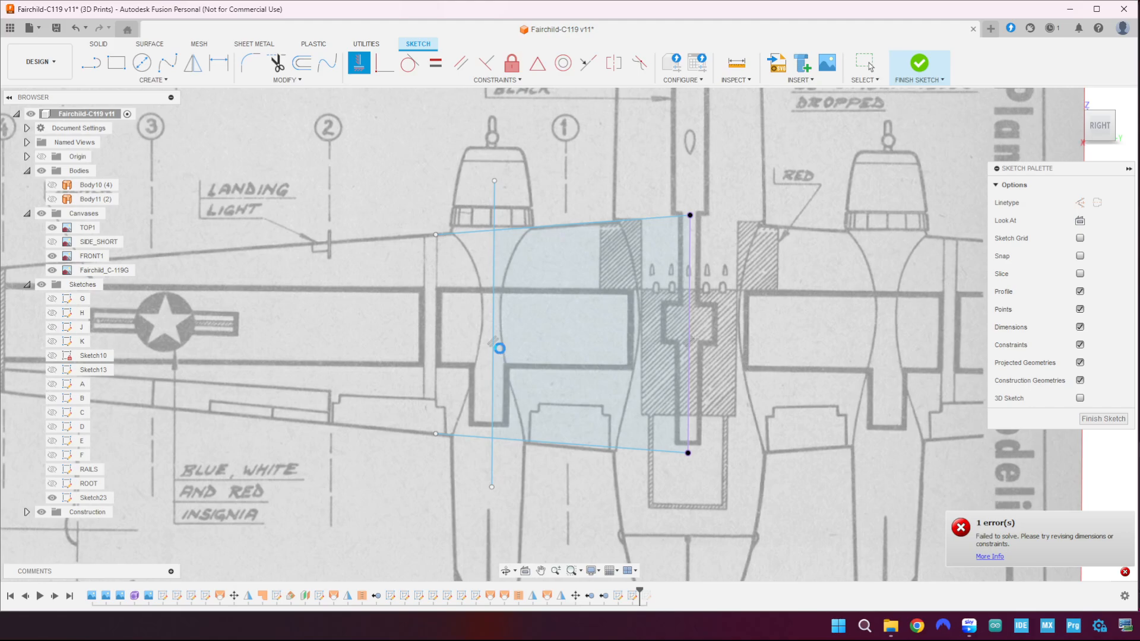
{"action": "key", "text": "Escape"}
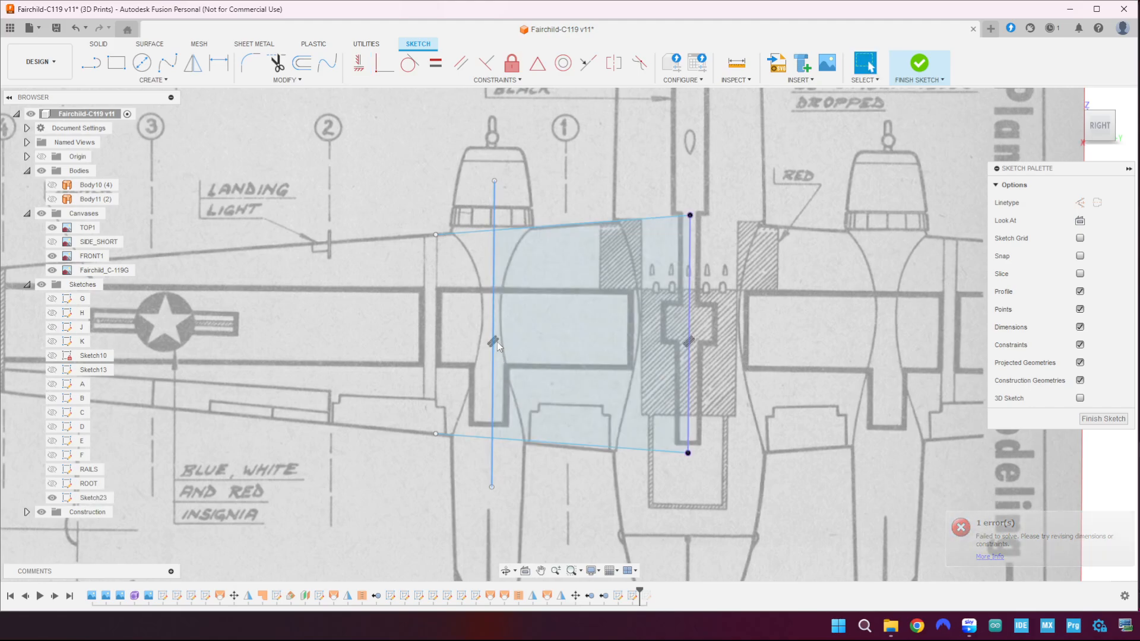
- Delete the parallel constraint on the engine nacelle line and constrain that line to be vertical instead
{"action": "left_click", "coordinate": [497, 342]}
{"action": "left_click", "coordinate": [444, 354]}
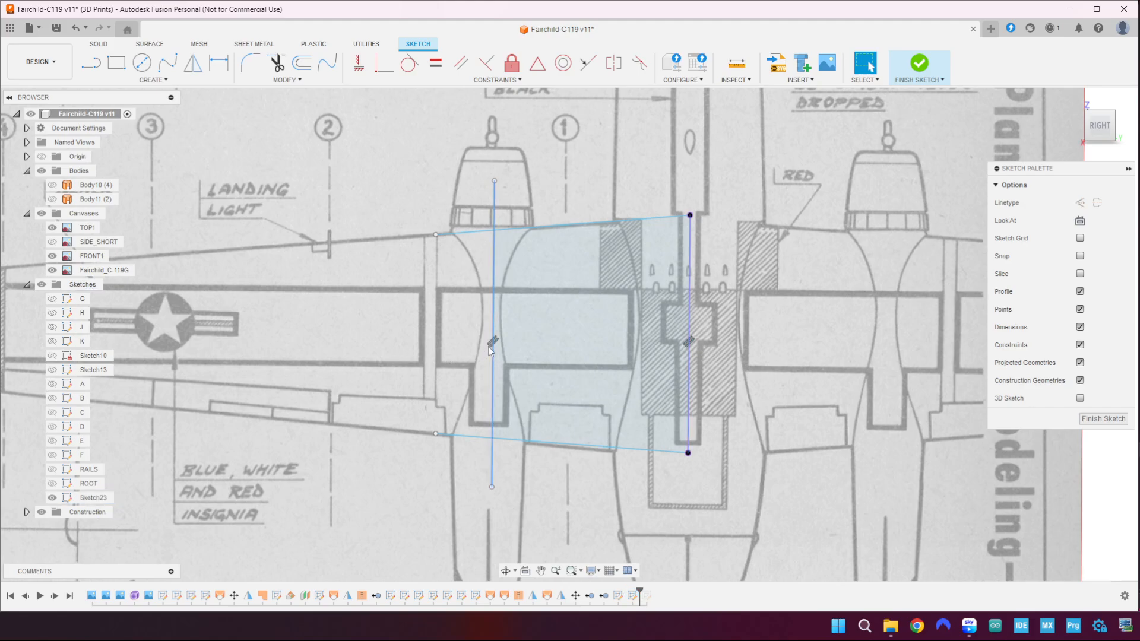
{"action": "scroll", "coordinate": [488, 345], "scroll_direction": "up", "scroll_amount": 5}
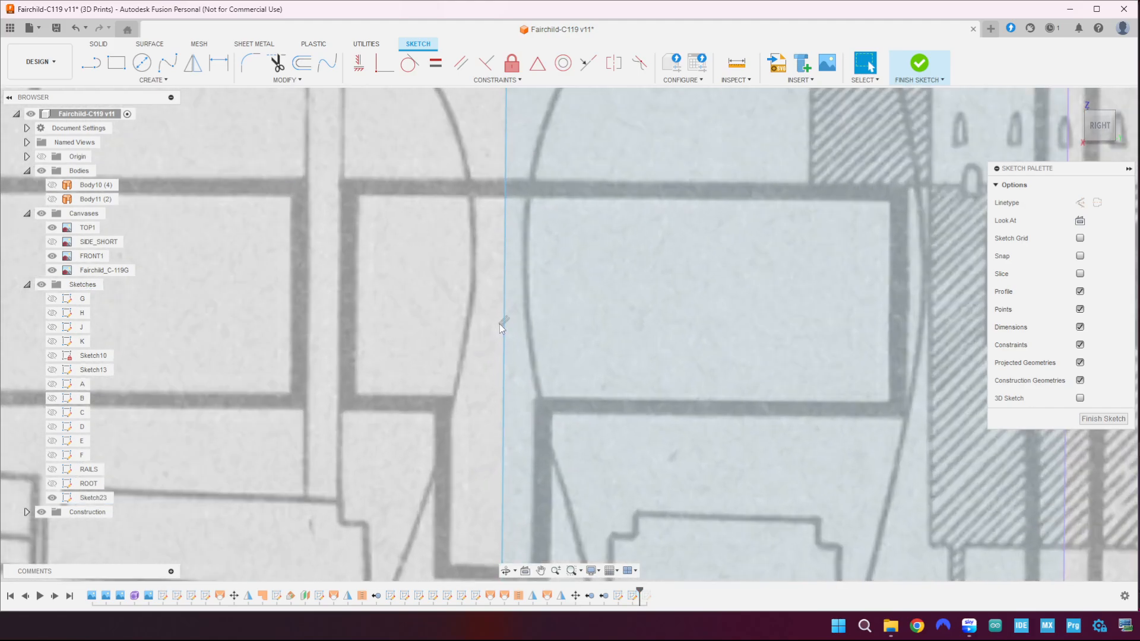
{"action": "left_click", "coordinate": [501, 323]}
{"action": "key", "text": "Delete"}
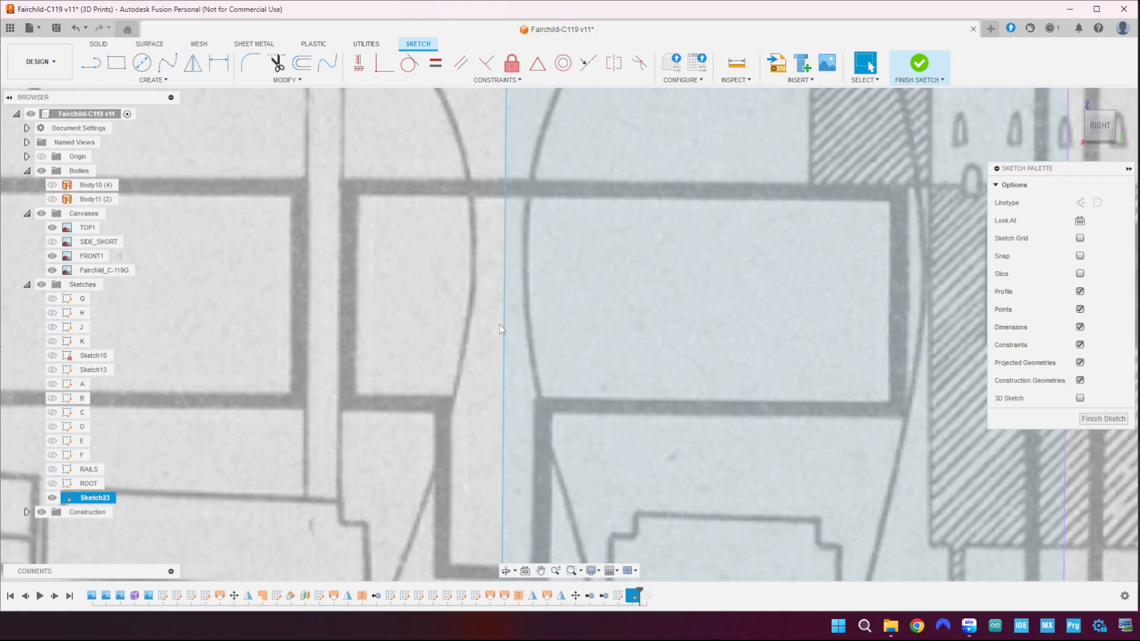
{"action": "left_click", "coordinate": [359, 62]}
{"action": "left_click", "coordinate": [505, 190]}
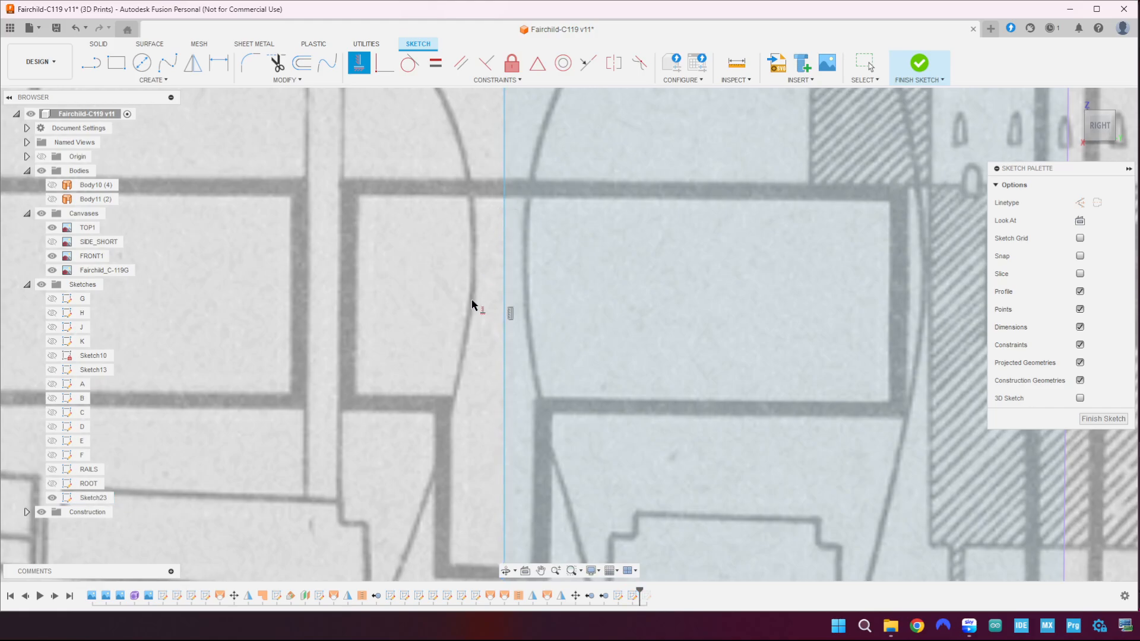
{"action": "scroll", "coordinate": [474, 305], "scroll_direction": "down", "scroll_amount": 5}
{"action": "key", "text": "Escape"}
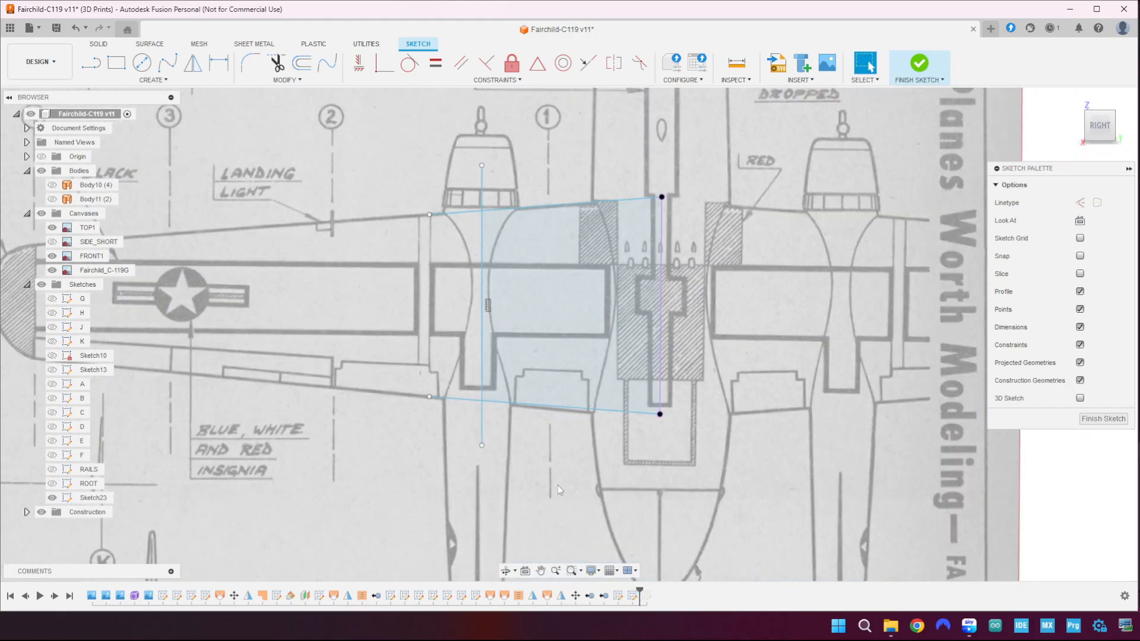
- Shift the vertical line slightly outboard so that it runs through the engine nacelle's centre
{"action": "scroll", "coordinate": [552, 451], "scroll_direction": "up", "scroll_amount": 3}
{"action": "scroll", "coordinate": [551, 444], "scroll_direction": "down", "scroll_amount": 2}
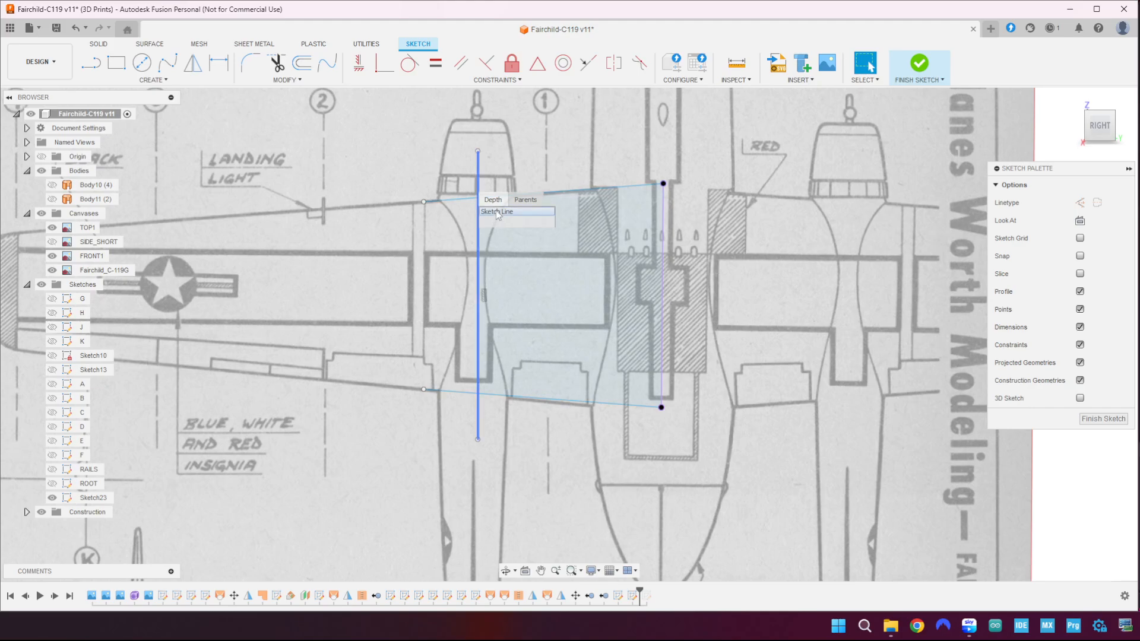
{"action": "left_click", "coordinate": [478, 185]}
{"action": "left_click_drag", "start_coordinate": [480, 185], "coordinate": [477, 183]}
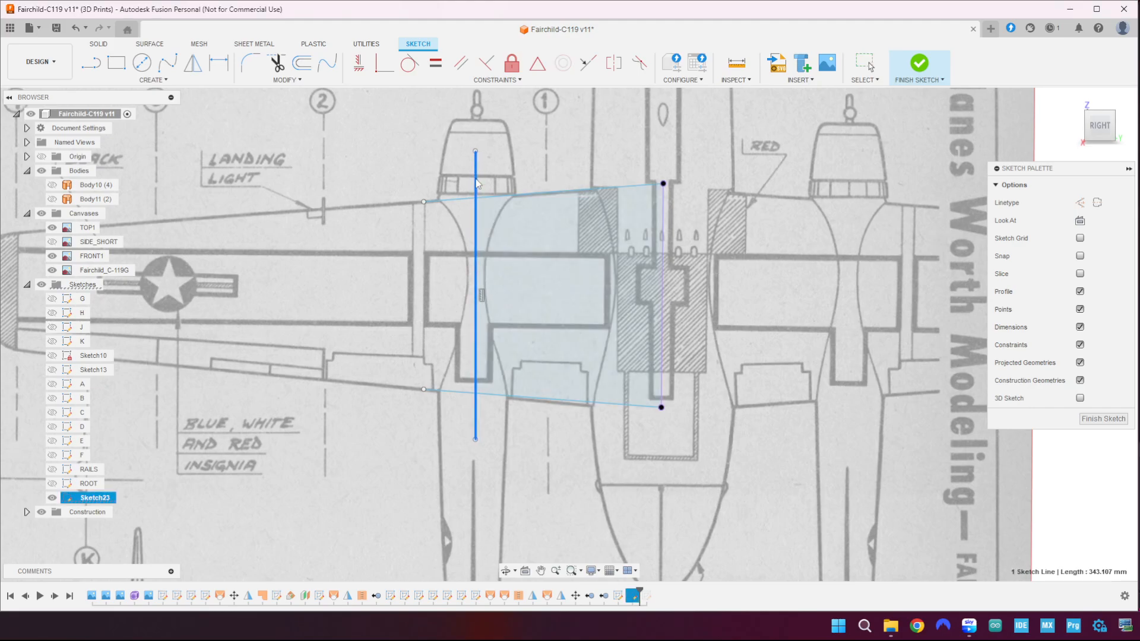
{"action": "left_click", "coordinate": [535, 165]}
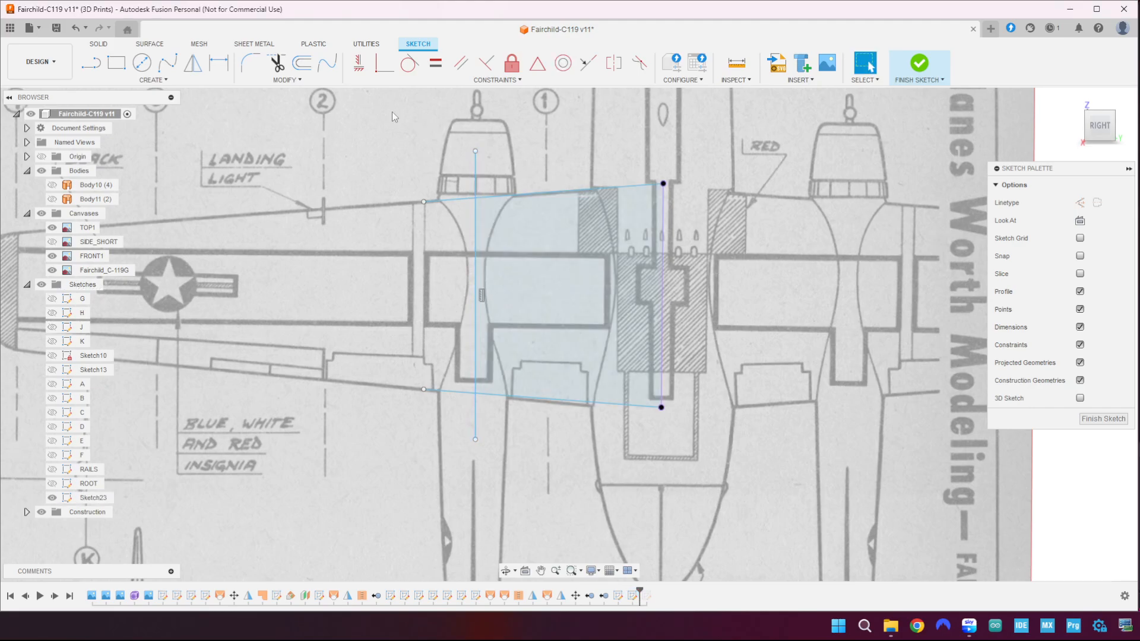
- Trim the nacelle line beyond both wing edges, and the leading- and trailing-edge lines outboard of it, leaving a closed outline
{"action": "left_click", "coordinate": [276, 62]}
{"action": "left_click", "coordinate": [478, 175]}
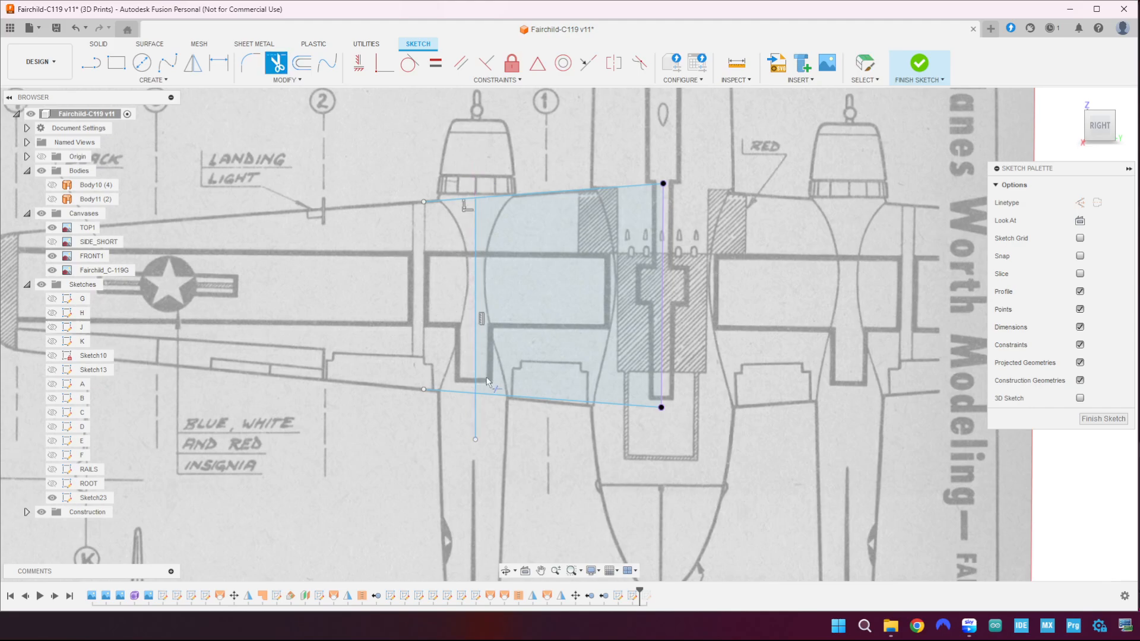
{"action": "left_click", "coordinate": [475, 416]}
{"action": "left_click", "coordinate": [459, 393]}
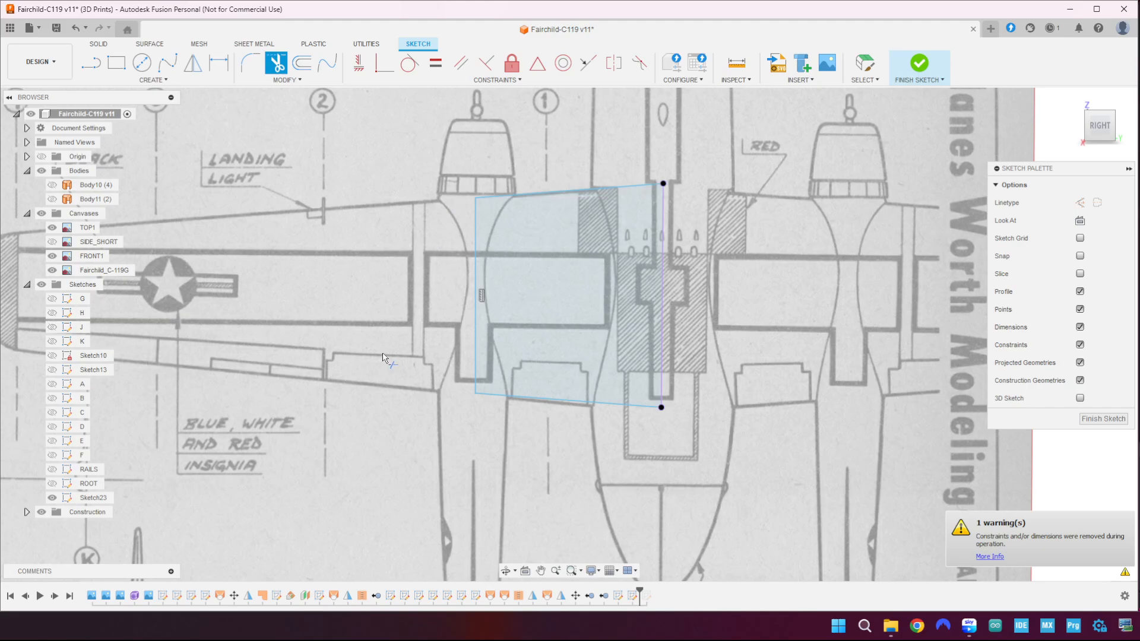
- Finish the wing outline sketch and show the ROOT airfoil sketch again
{"action": "left_click", "coordinate": [1099, 420]}
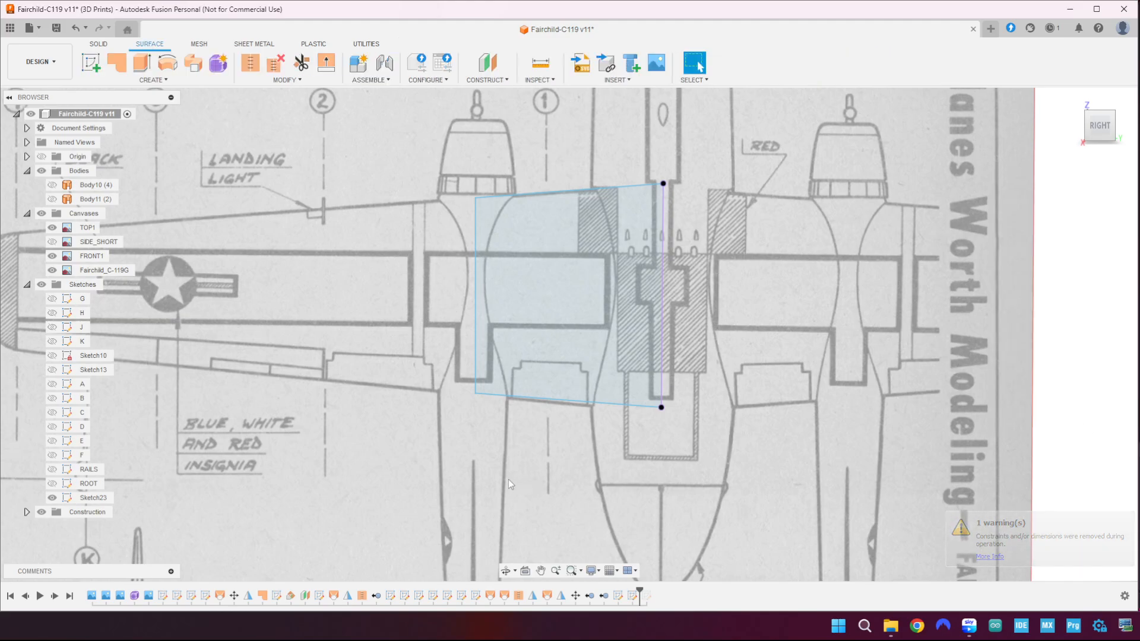
{"action": "middle_click_drag", "start_coordinate": [492, 470], "coordinate": [149, 520], "text": "shift"}
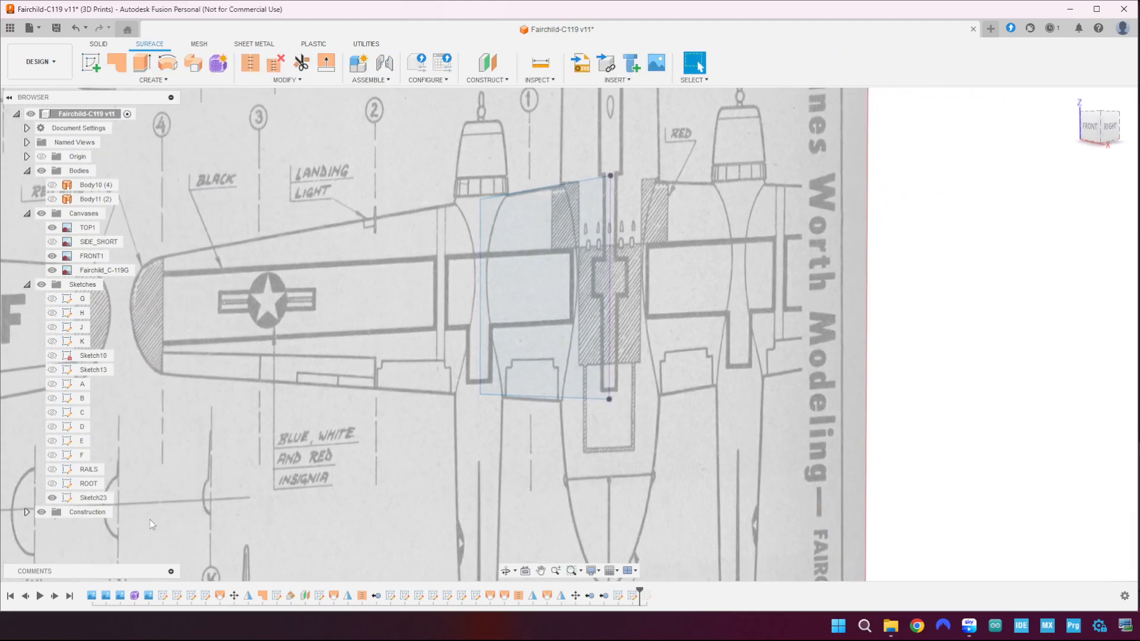
{"action": "left_click", "coordinate": [52, 484]}
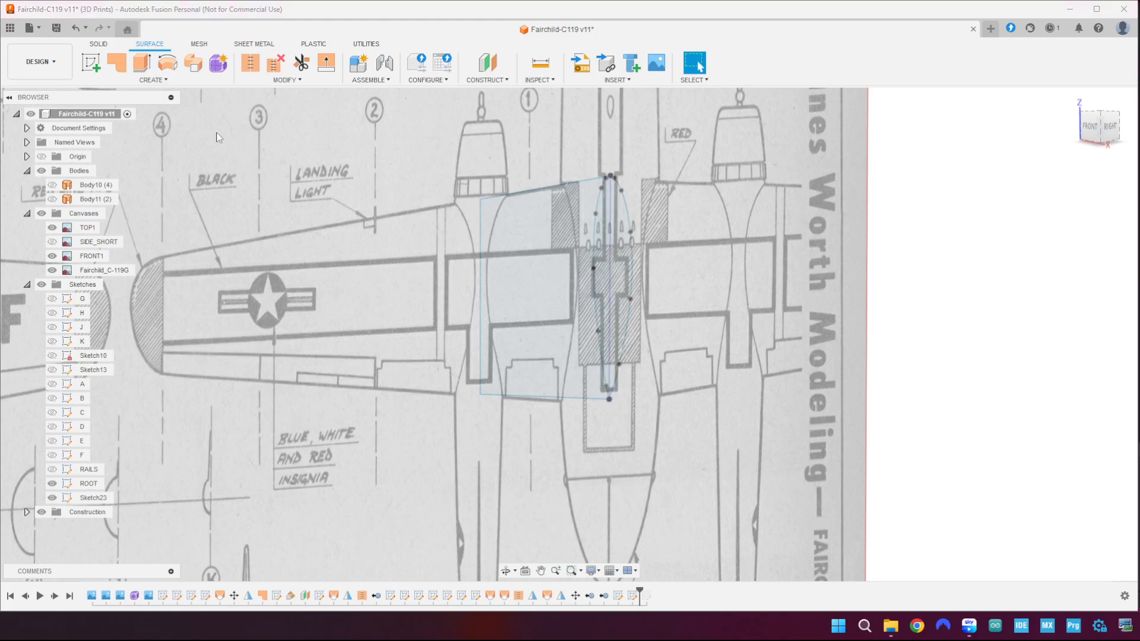
{"action": "left_click", "coordinate": [154, 79]}
{"action": "left_click", "coordinate": [136, 166]}
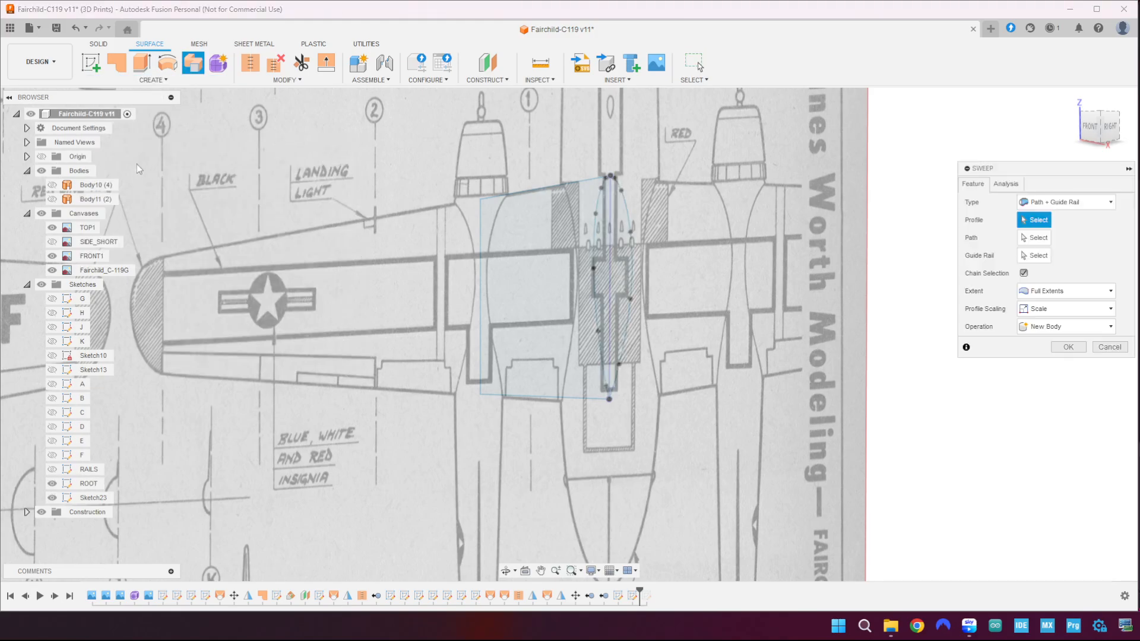
{"action": "left_click", "coordinate": [626, 280]}
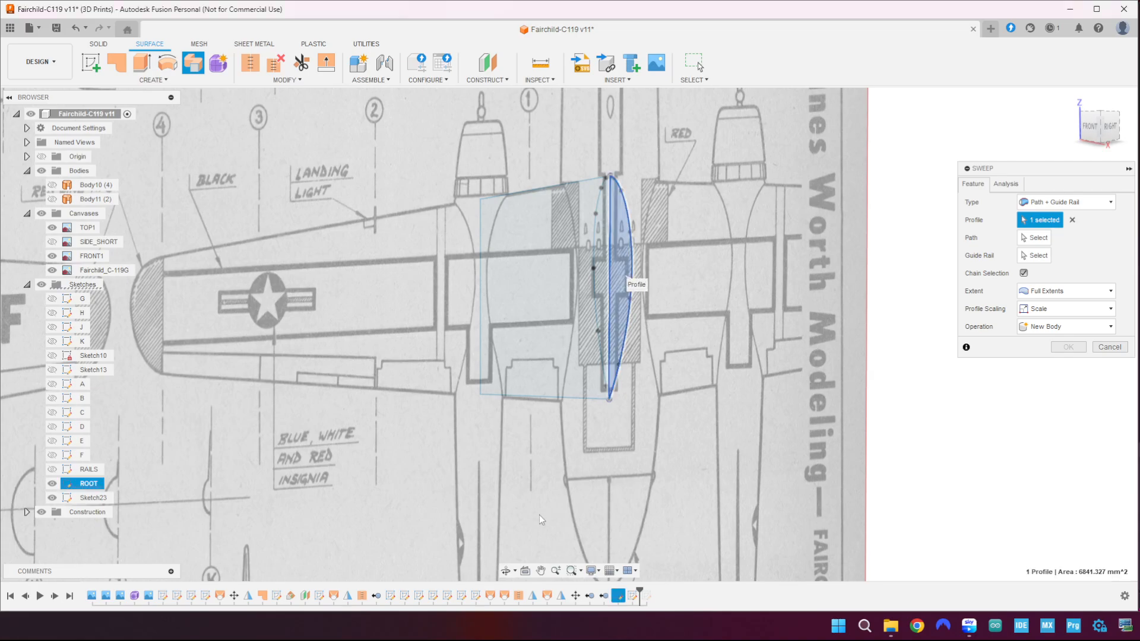
{"action": "middle_click_drag", "start_coordinate": [539, 520], "coordinate": [570, 497], "text": "shift"}
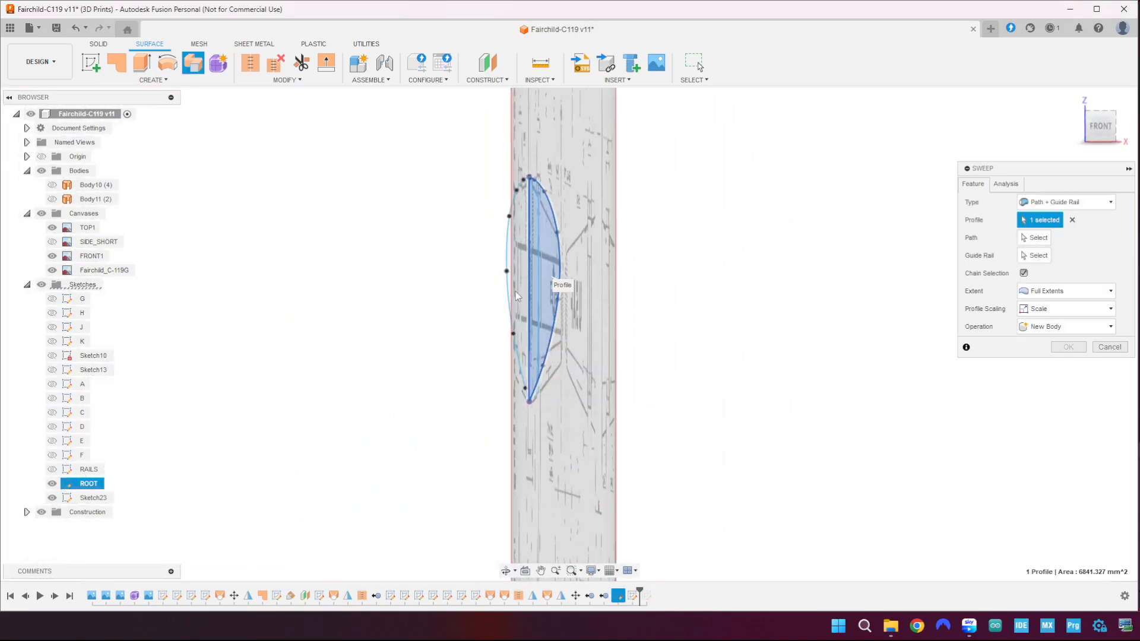
{"action": "middle_click_drag", "start_coordinate": [485, 393], "coordinate": [540, 279], "text": "shift"}
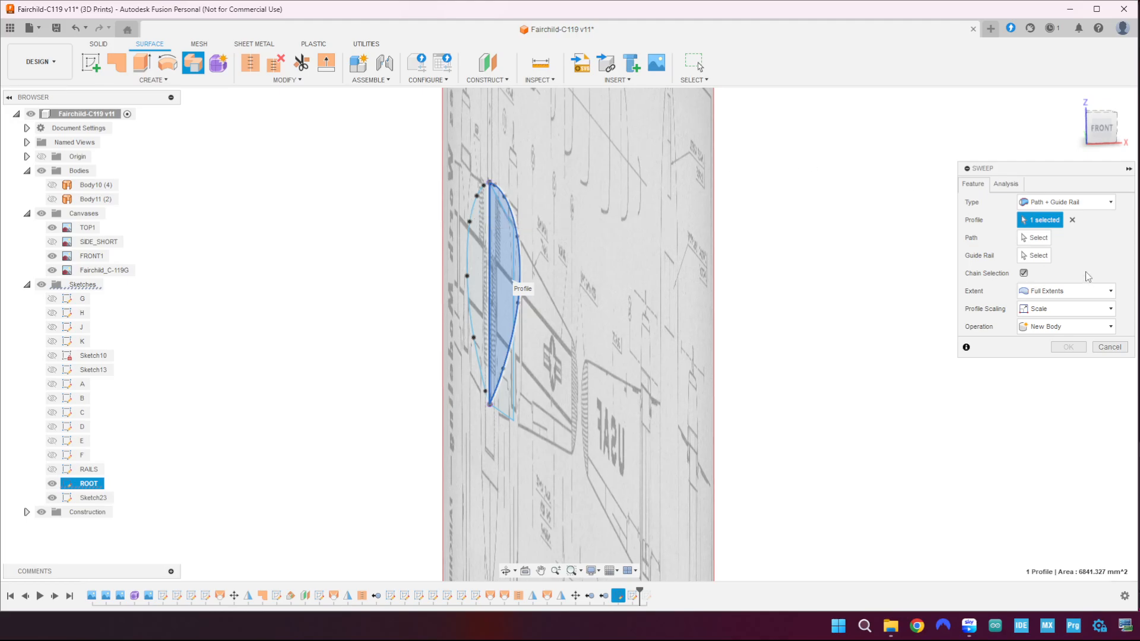
{"action": "scroll", "coordinate": [518, 233], "scroll_direction": "up", "scroll_amount": 10}
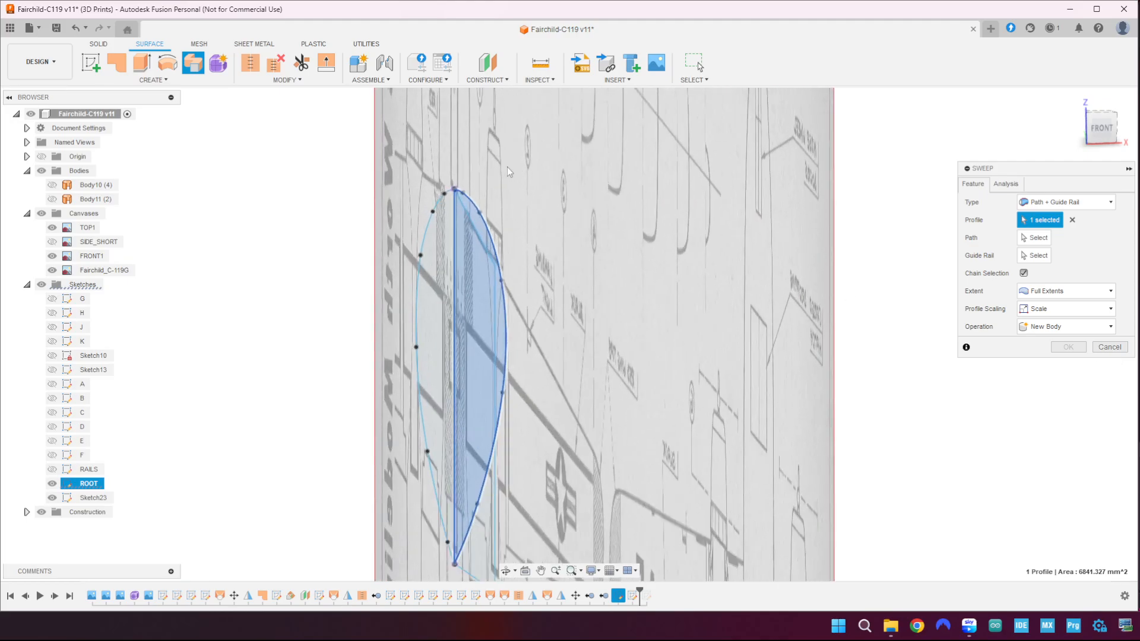
{"action": "scroll", "coordinate": [518, 233], "scroll_direction": "up", "scroll_amount": 8}
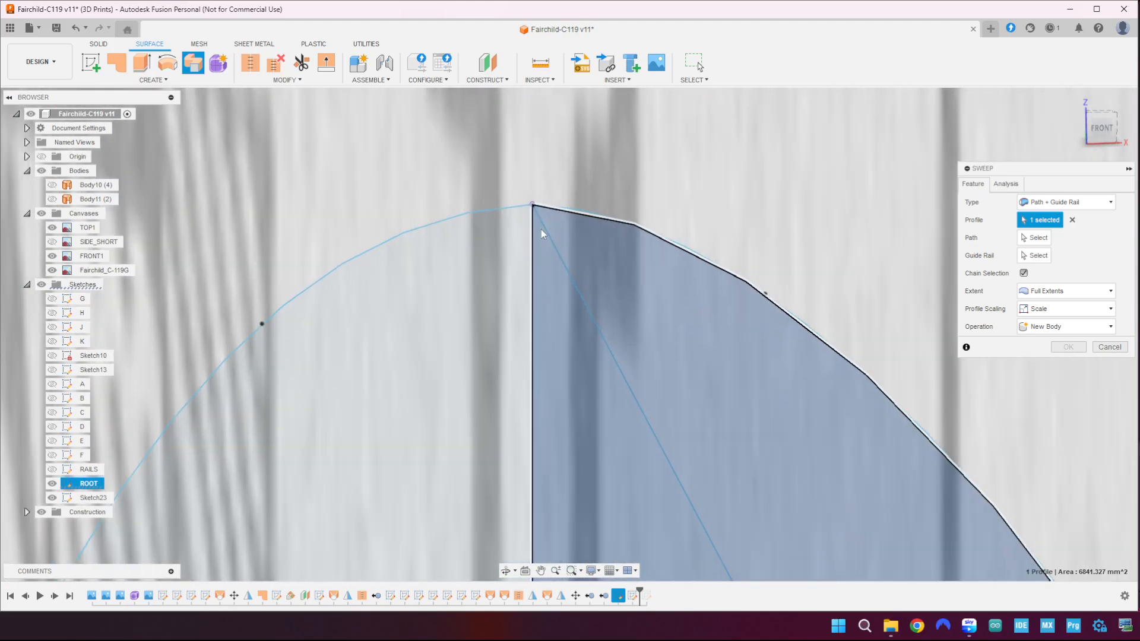
{"action": "scroll", "coordinate": [549, 169], "scroll_direction": "down", "scroll_amount": 5}
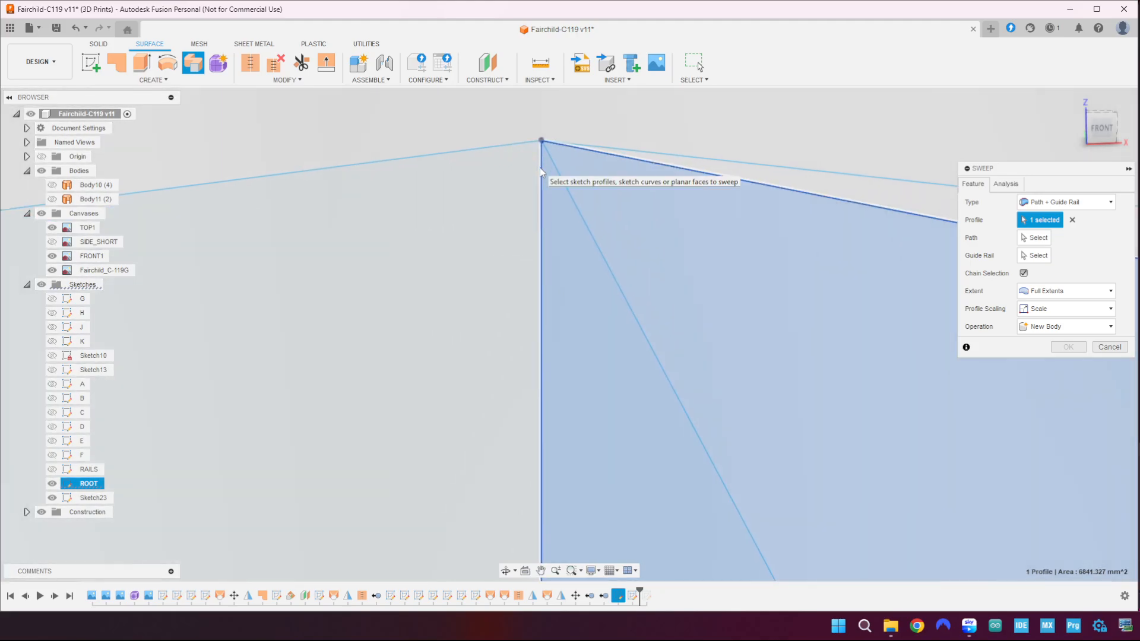
{"action": "scroll", "coordinate": [539, 176], "scroll_direction": "down", "scroll_amount": 10}
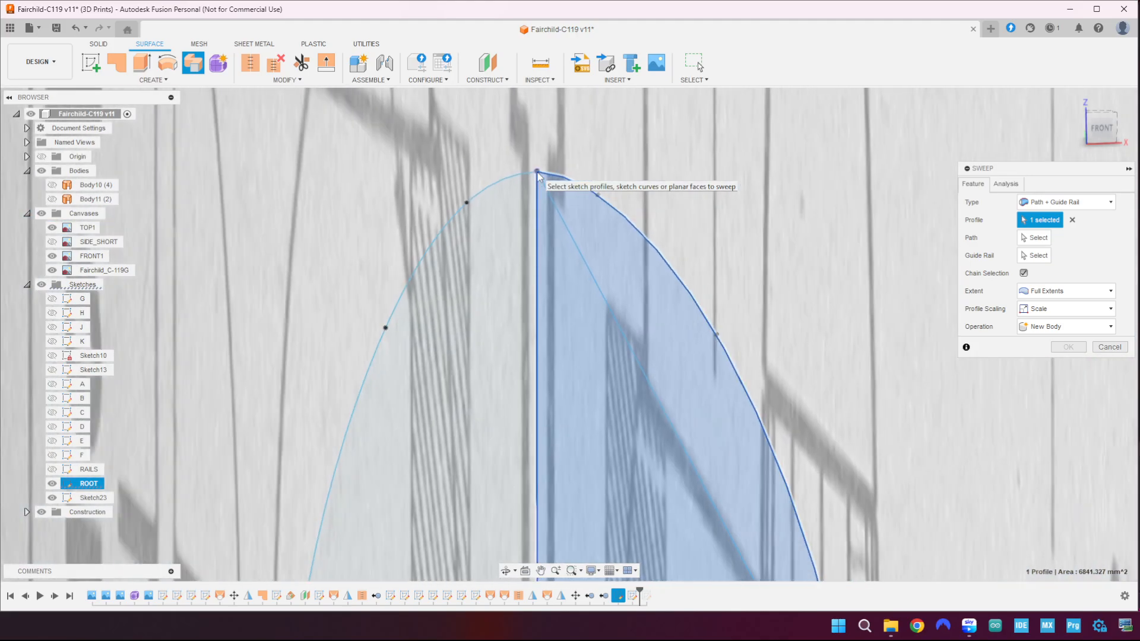
{"action": "scroll", "coordinate": [516, 370], "scroll_direction": "up", "scroll_amount": 3}
{"action": "scroll", "coordinate": [515, 370], "scroll_direction": "up", "scroll_amount": 8}
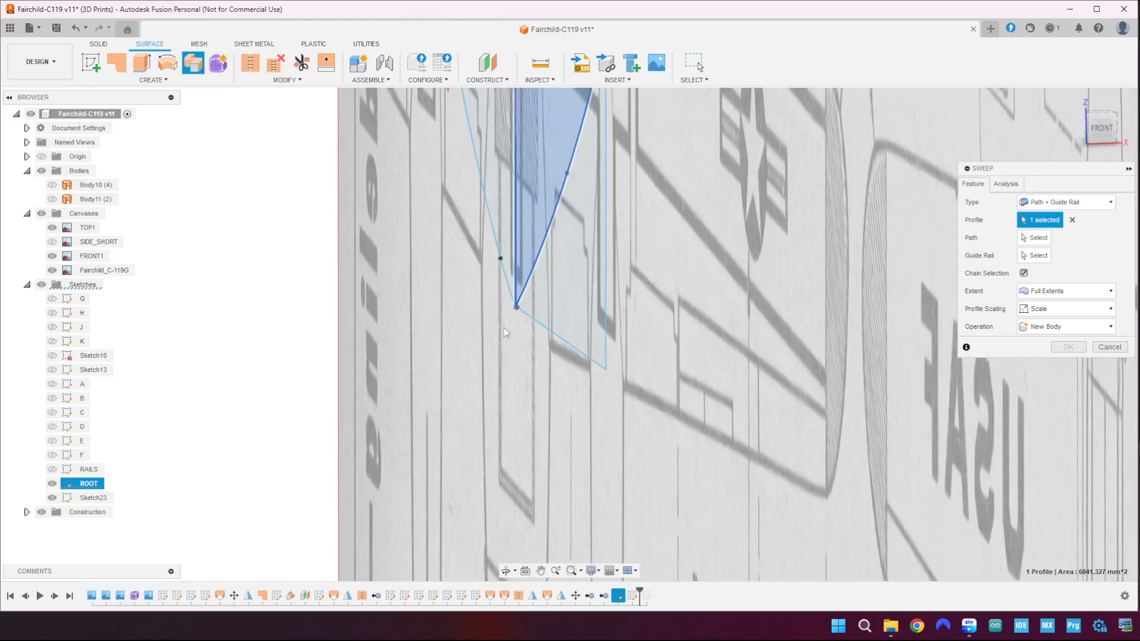
{"action": "scroll", "coordinate": [470, 319], "scroll_direction": "up", "scroll_amount": 3}
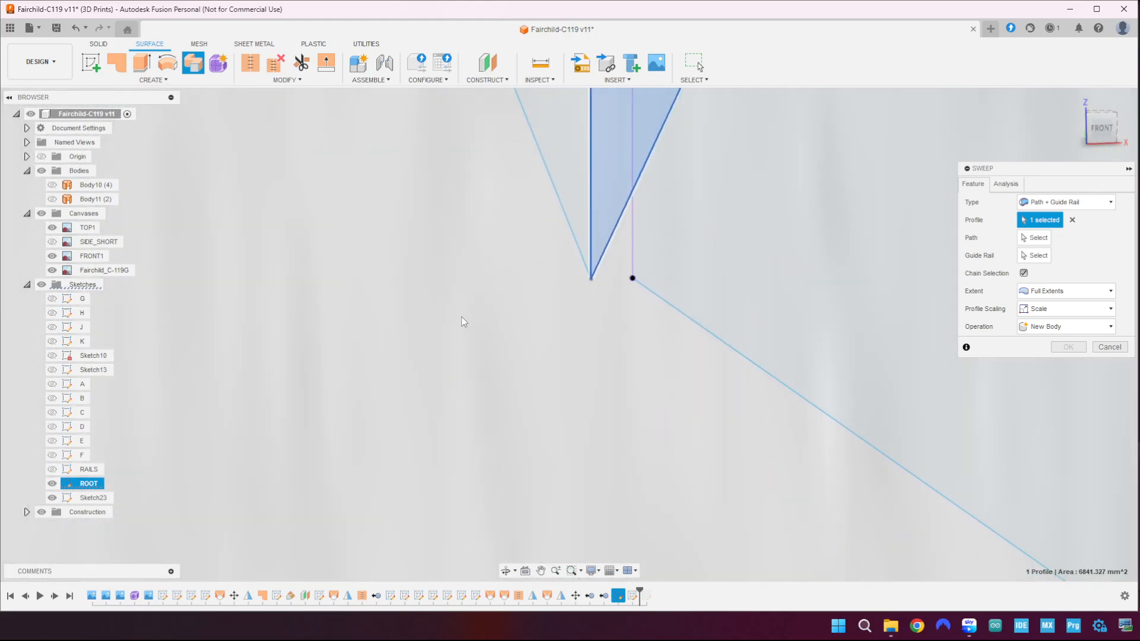
{"action": "left_click", "coordinate": [1099, 348]}
- Examine from front, right and oblique views how the wing outline's trailing-edge corner meets the rear end of the ROOT airfoil's chord
{"action": "scroll", "coordinate": [665, 419], "scroll_direction": "down", "scroll_amount": 5}
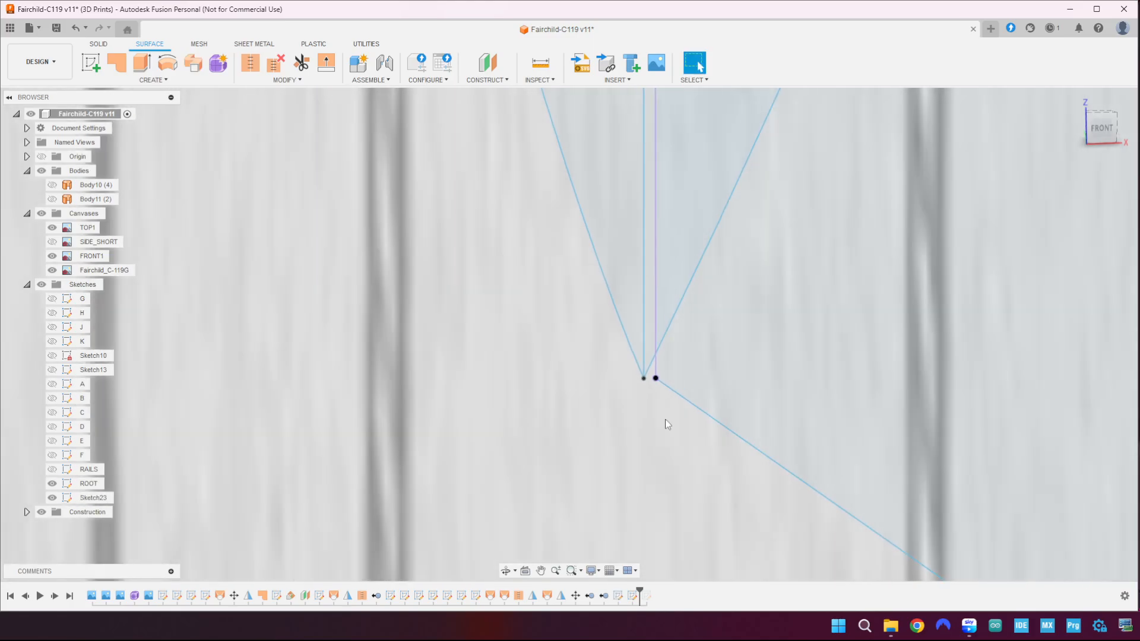
{"action": "scroll", "coordinate": [665, 419], "scroll_direction": "down", "scroll_amount": 3}
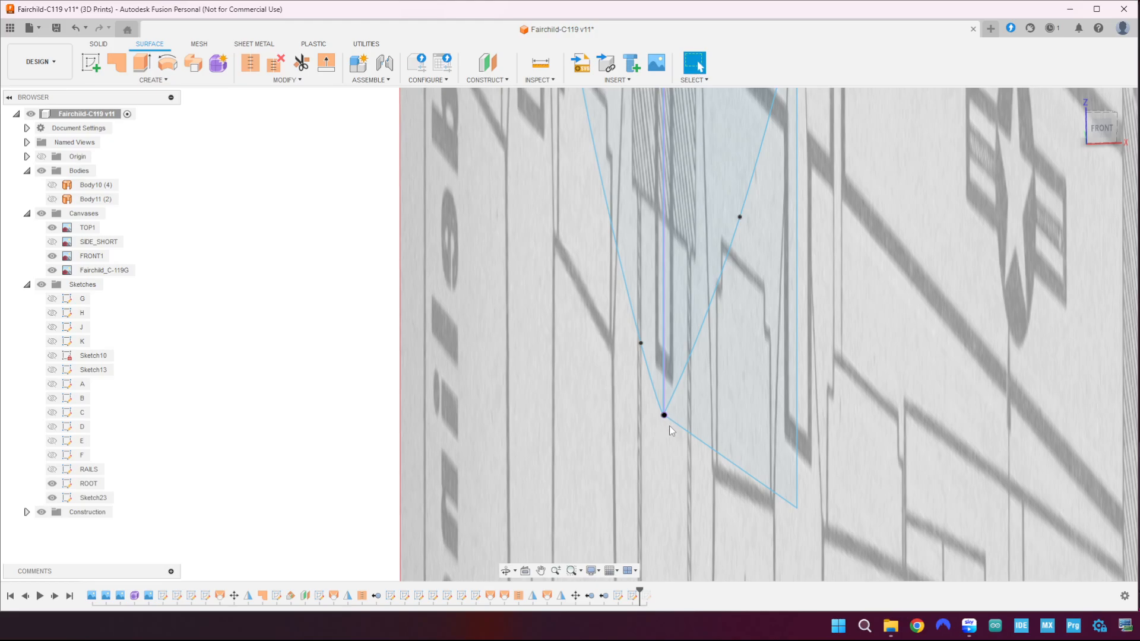
{"action": "scroll", "coordinate": [680, 456], "scroll_direction": "down", "scroll_amount": 5}
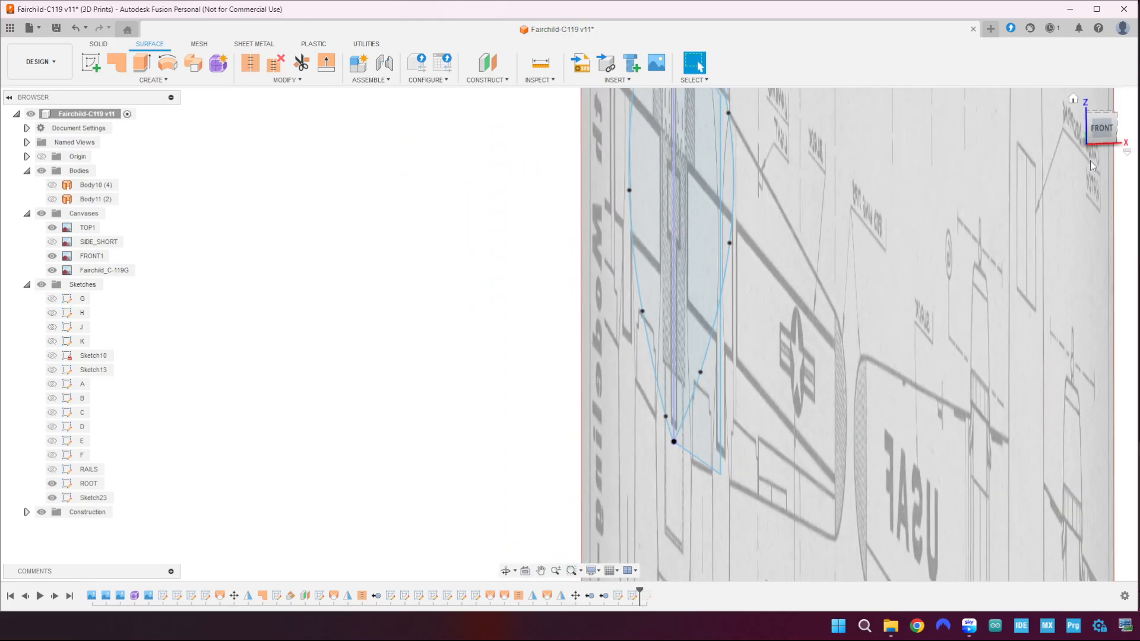
{"action": "left_click", "coordinate": [1106, 129]}
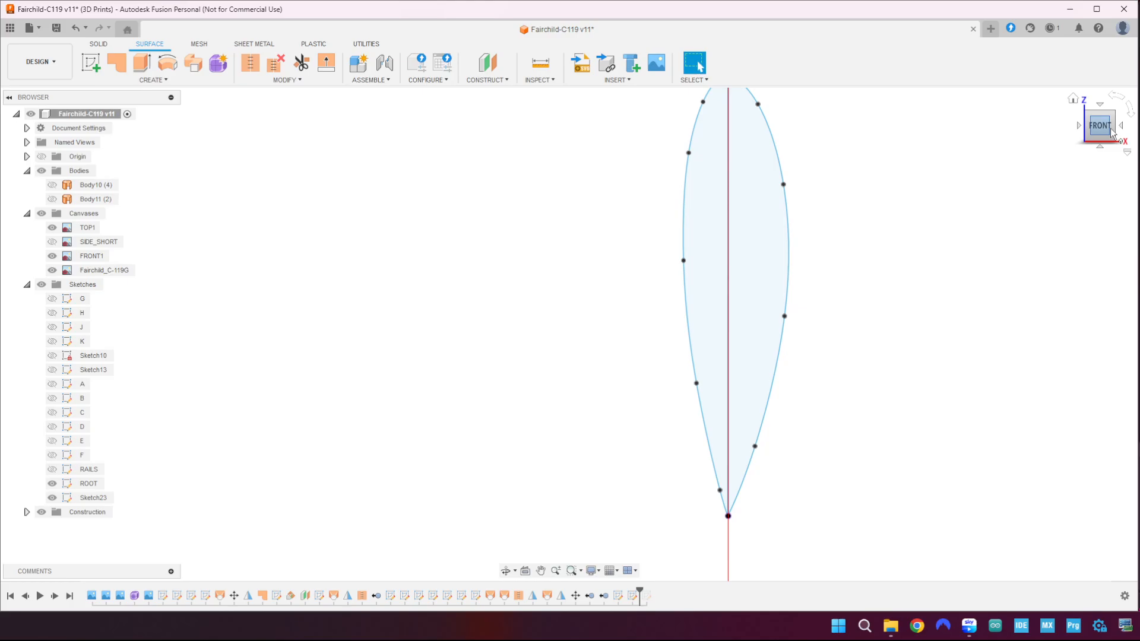
{"action": "left_click", "coordinate": [1123, 126]}
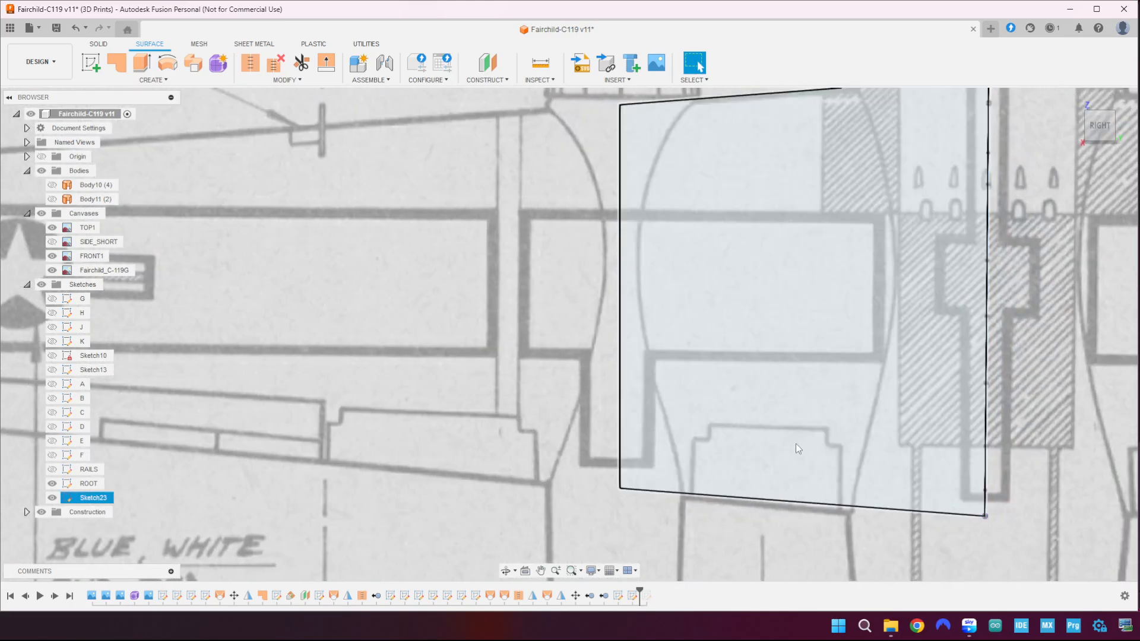
{"action": "scroll", "coordinate": [796, 443], "scroll_direction": "down", "scroll_amount": 3}
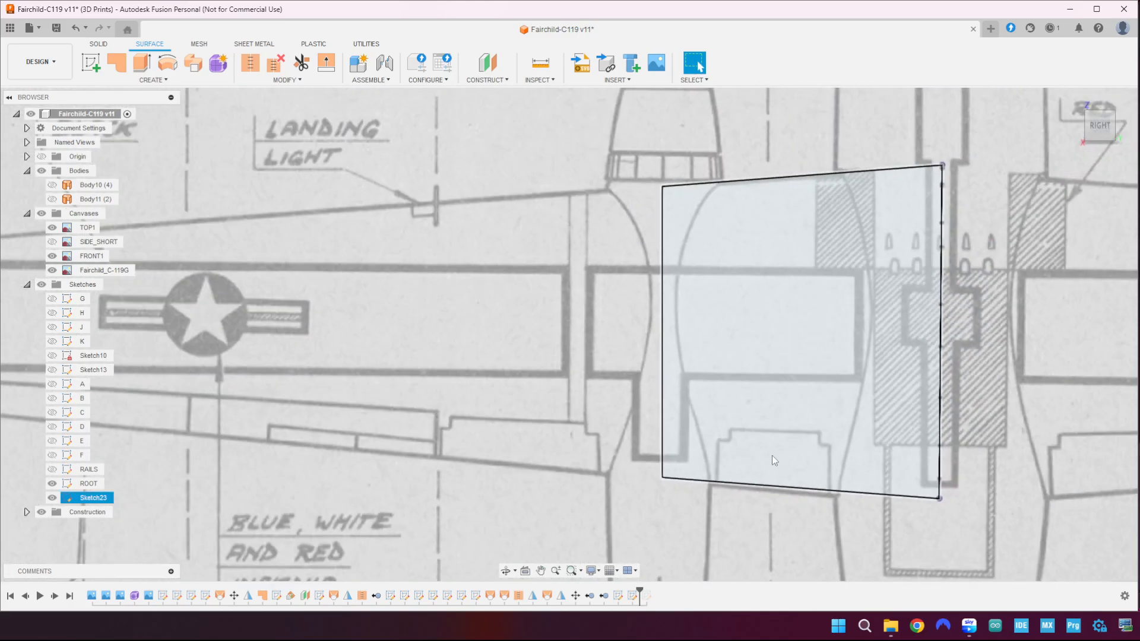
{"action": "middle_click_drag", "start_coordinate": [772, 460], "coordinate": [596, 390]}
{"action": "scroll", "coordinate": [615, 517], "scroll_direction": "up", "scroll_amount": 5}
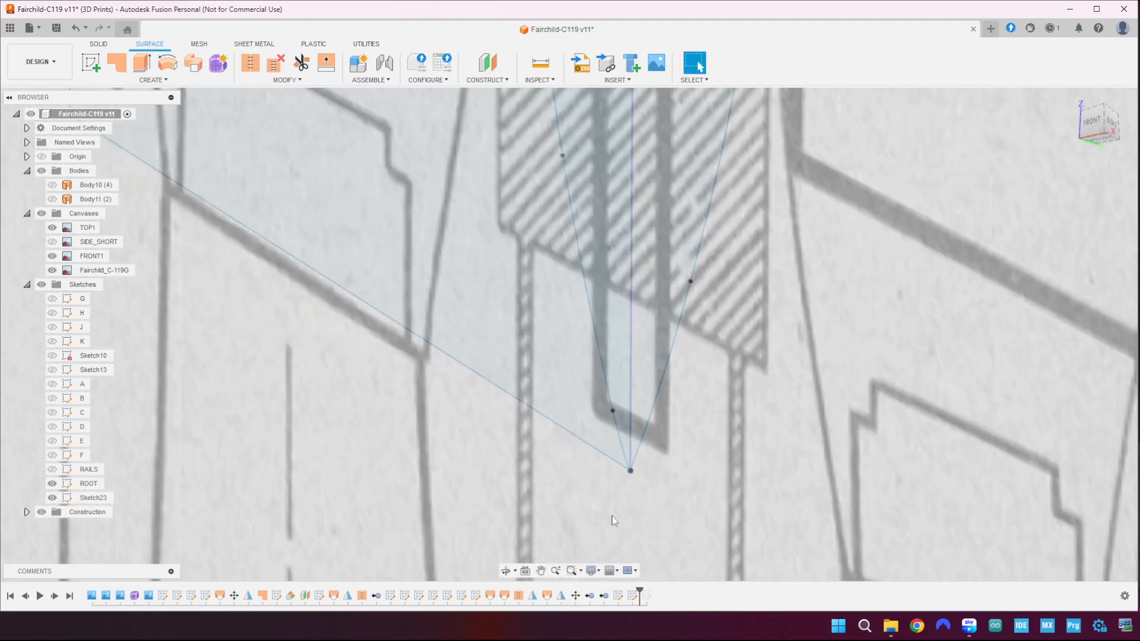
{"action": "scroll", "coordinate": [601, 458], "scroll_direction": "up", "scroll_amount": 7}
{"action": "scroll", "coordinate": [601, 458], "scroll_direction": "down", "scroll_amount": 3}
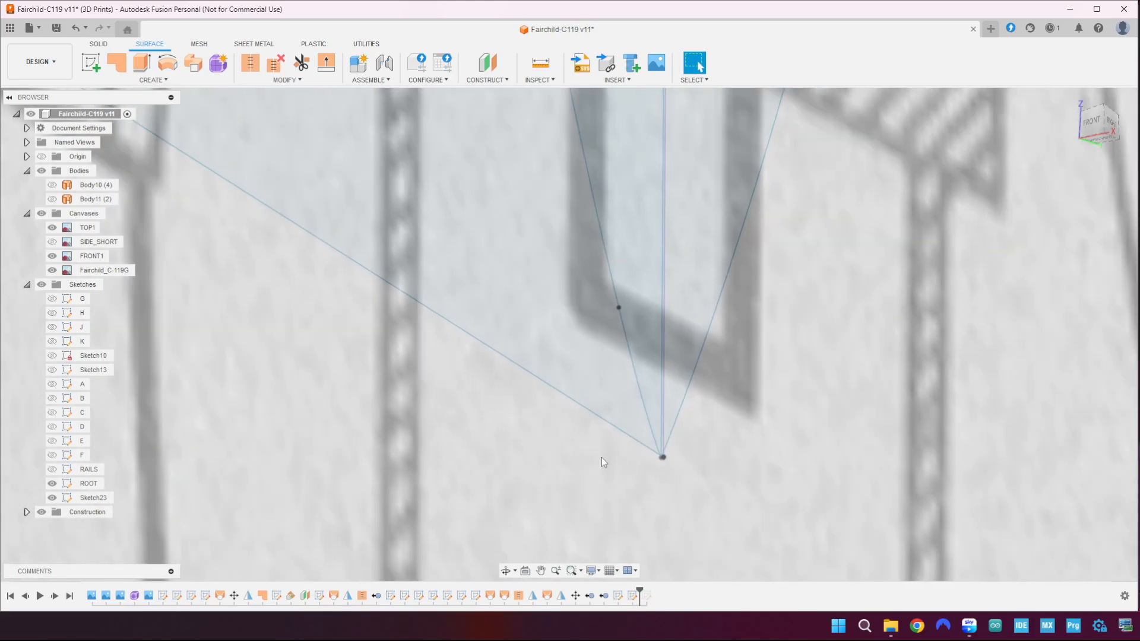
{"action": "scroll", "coordinate": [601, 457], "scroll_direction": "down", "scroll_amount": 5}
{"action": "middle_click_drag", "start_coordinate": [851, 312], "coordinate": [828, 318], "text": "shift"}
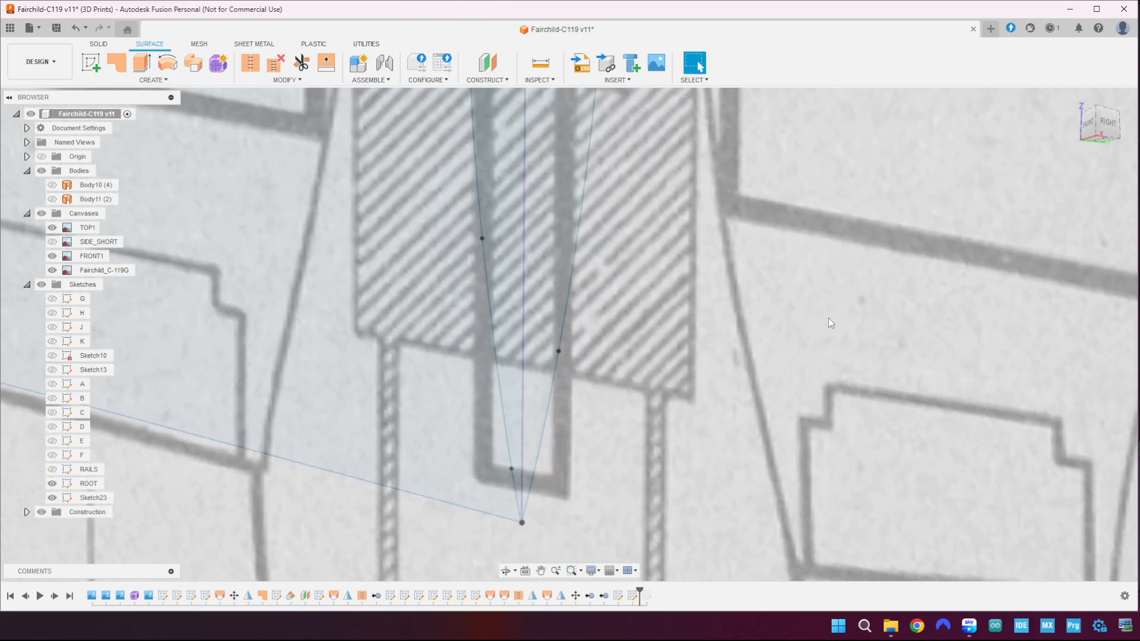
- Roll the design history back to before the wing outline sketch and examine the rear tip of the ROOT airfoil up close
{"action": "left_click_drag", "start_coordinate": [639, 592], "coordinate": [625, 594]}
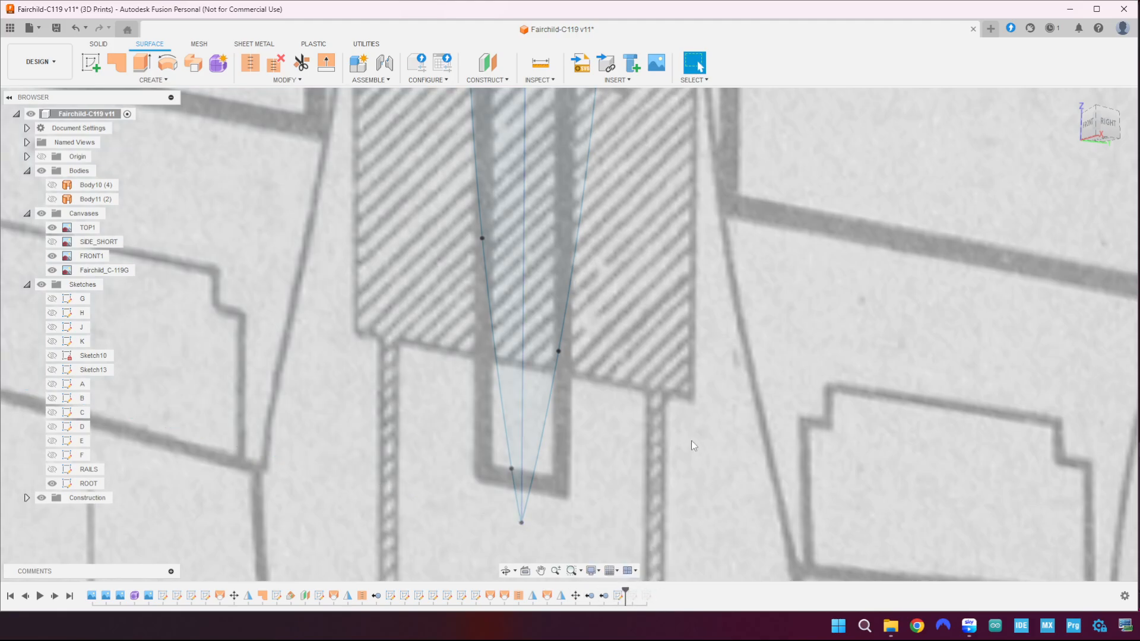
{"action": "scroll", "coordinate": [554, 512], "scroll_direction": "up", "scroll_amount": 8}
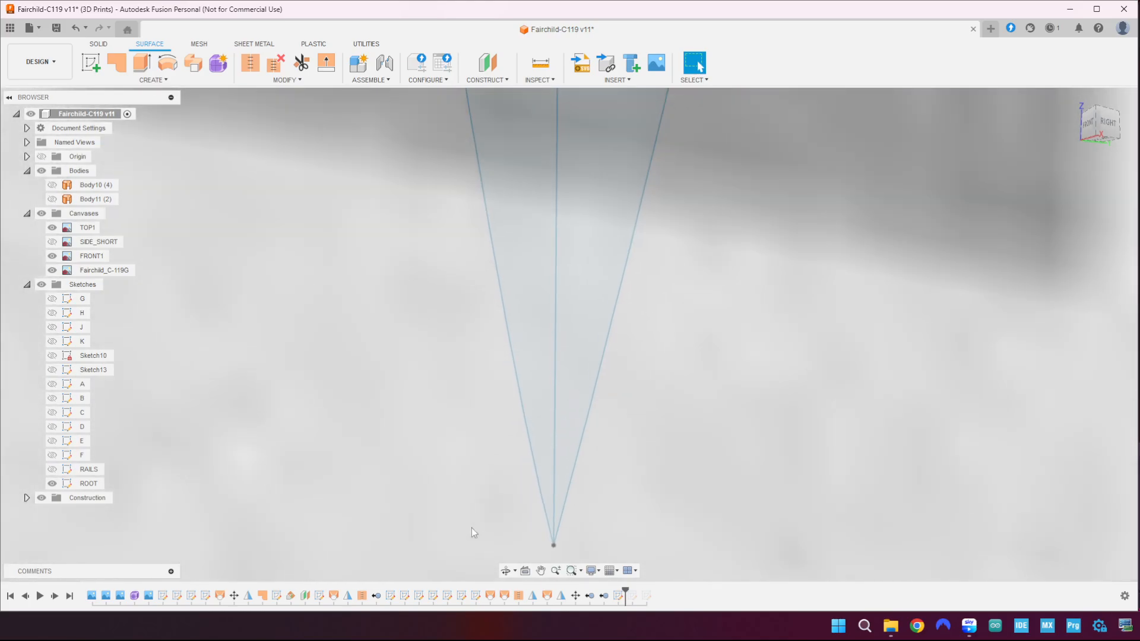
{"action": "scroll", "coordinate": [740, 422], "scroll_direction": "down", "scroll_amount": 10}
{"action": "scroll", "coordinate": [776, 383], "scroll_direction": "down", "scroll_amount": 5}
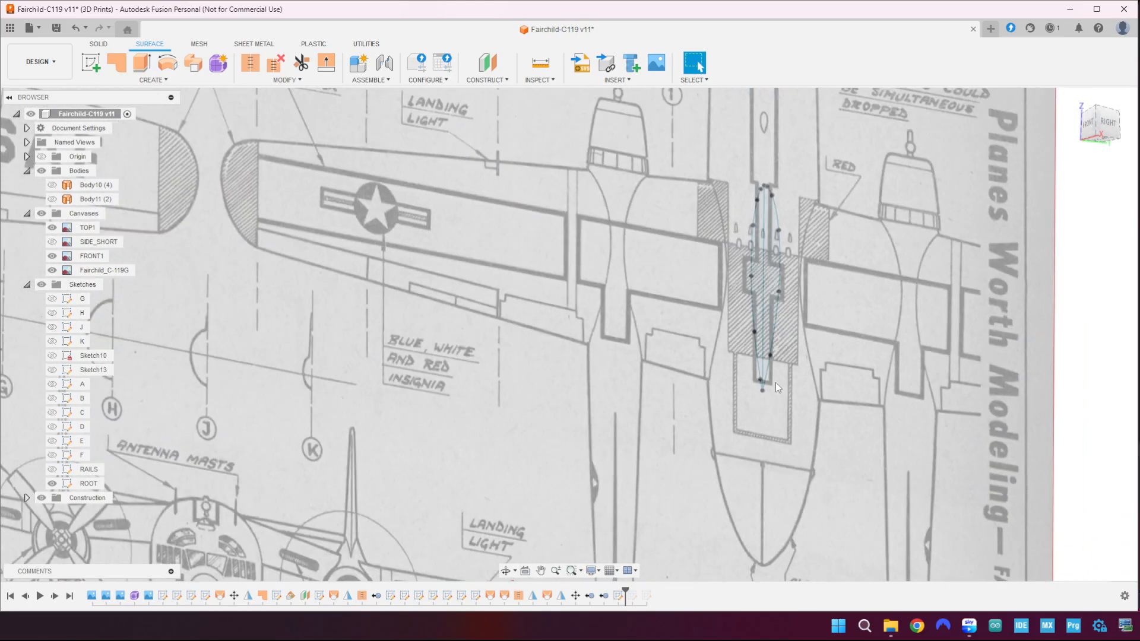
{"action": "left_click", "coordinate": [91, 62]}
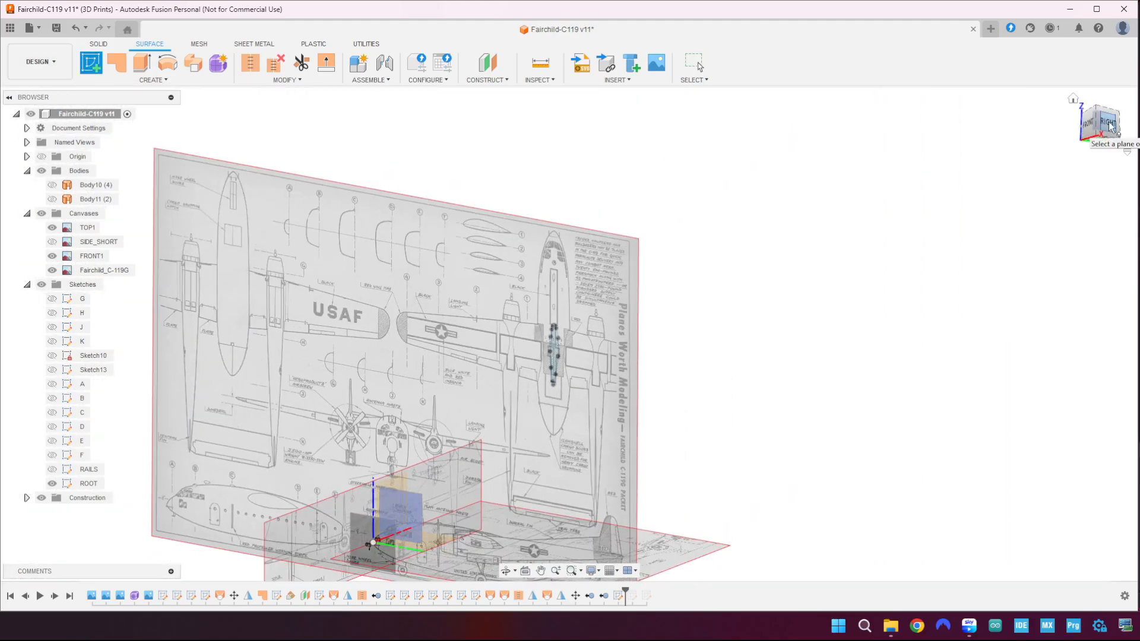
{"action": "left_click", "coordinate": [1109, 124]}
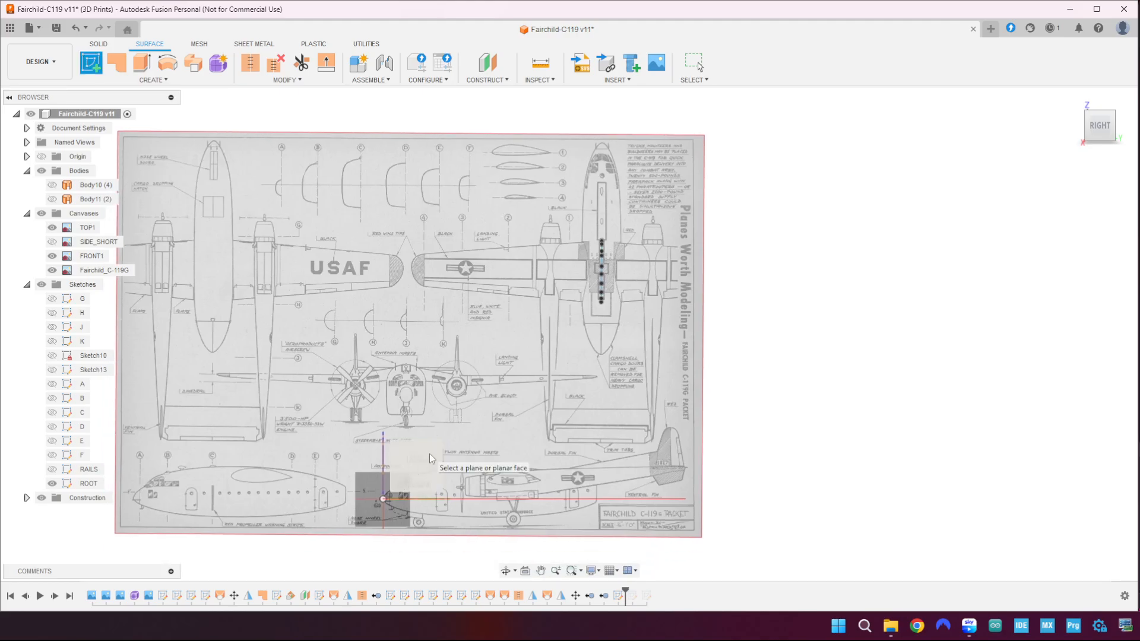
{"action": "left_click", "coordinate": [433, 456]}
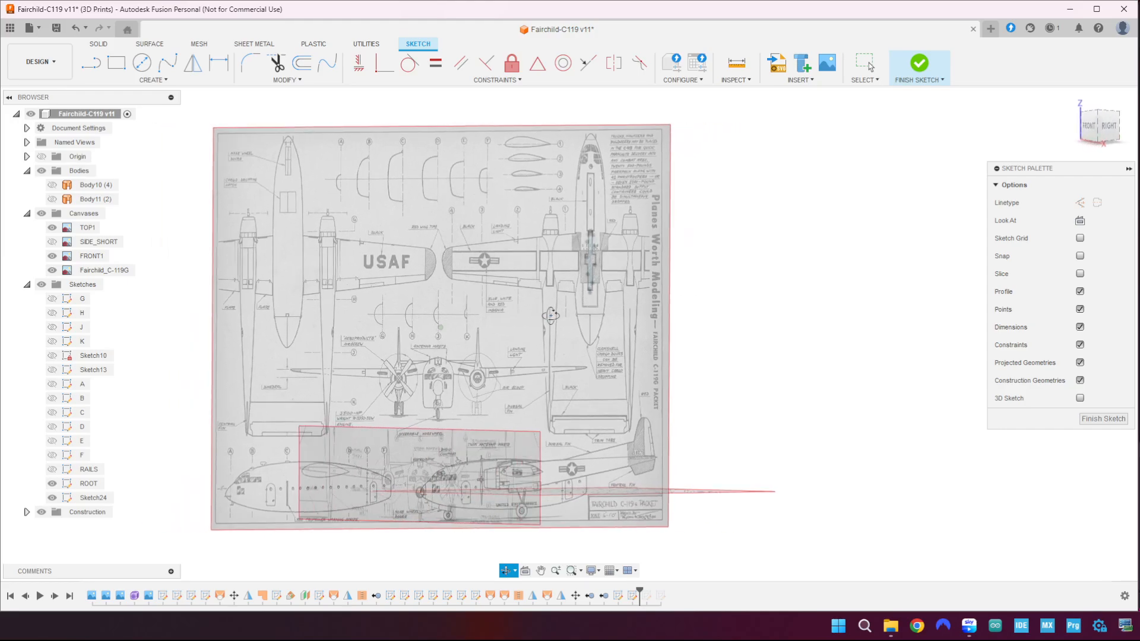
{"action": "scroll", "coordinate": [557, 321], "scroll_direction": "up", "scroll_amount": 10}
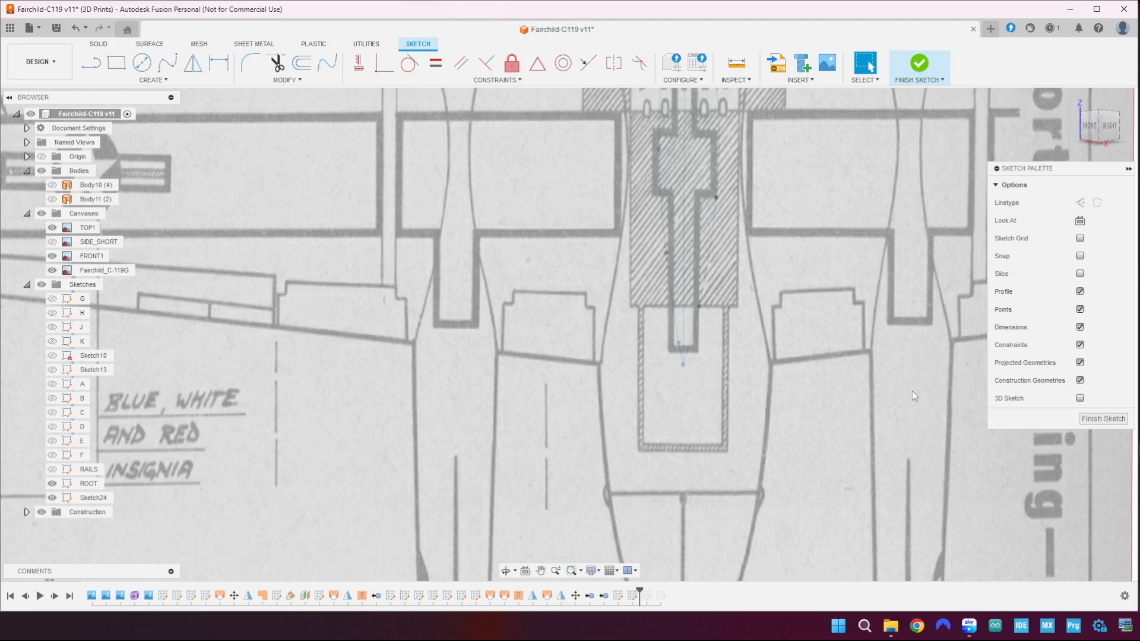
{"action": "left_click", "coordinate": [1099, 418]}
{"action": "scroll", "coordinate": [682, 379], "scroll_direction": "down", "scroll_amount": 5}
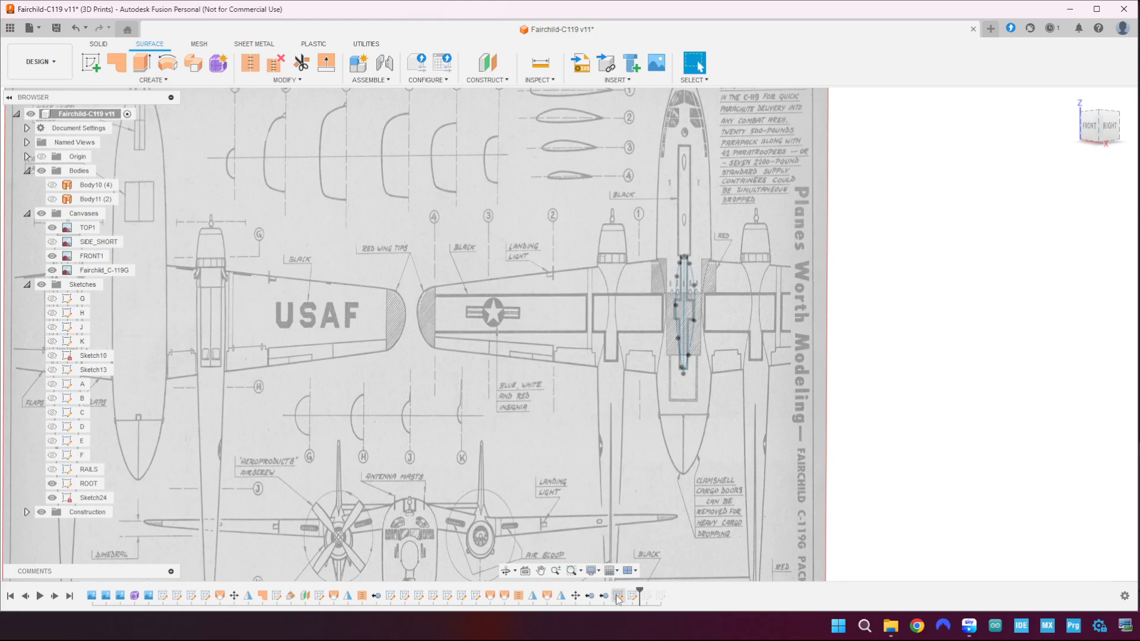
- Roll the design history back to before the ROOT sketch and start a new sketch on the origin plane facing the Right view
{"action": "left_click_drag", "start_coordinate": [639, 592], "coordinate": [611, 590]}
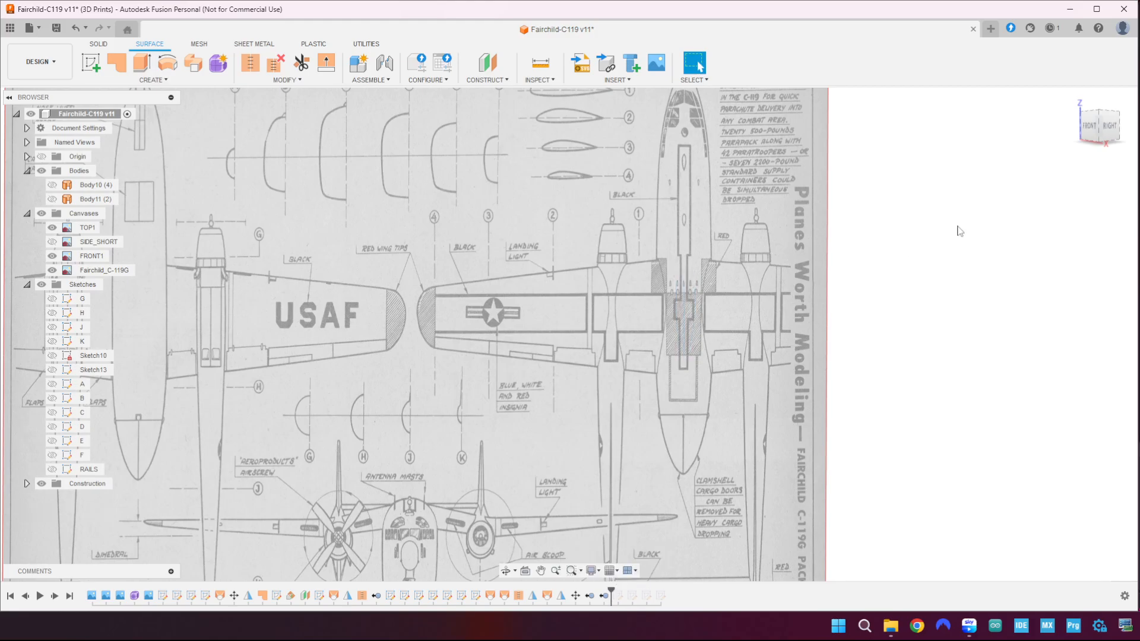
{"action": "left_click", "coordinate": [1109, 126]}
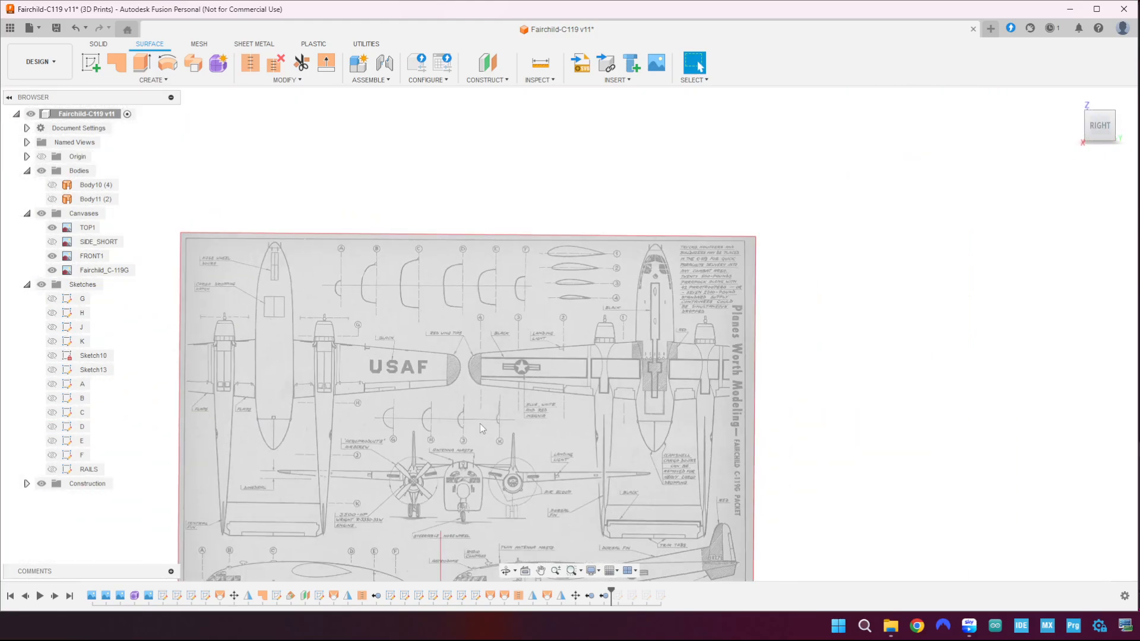
{"action": "middle_click_drag", "start_coordinate": [480, 423], "coordinate": [578, 236]}
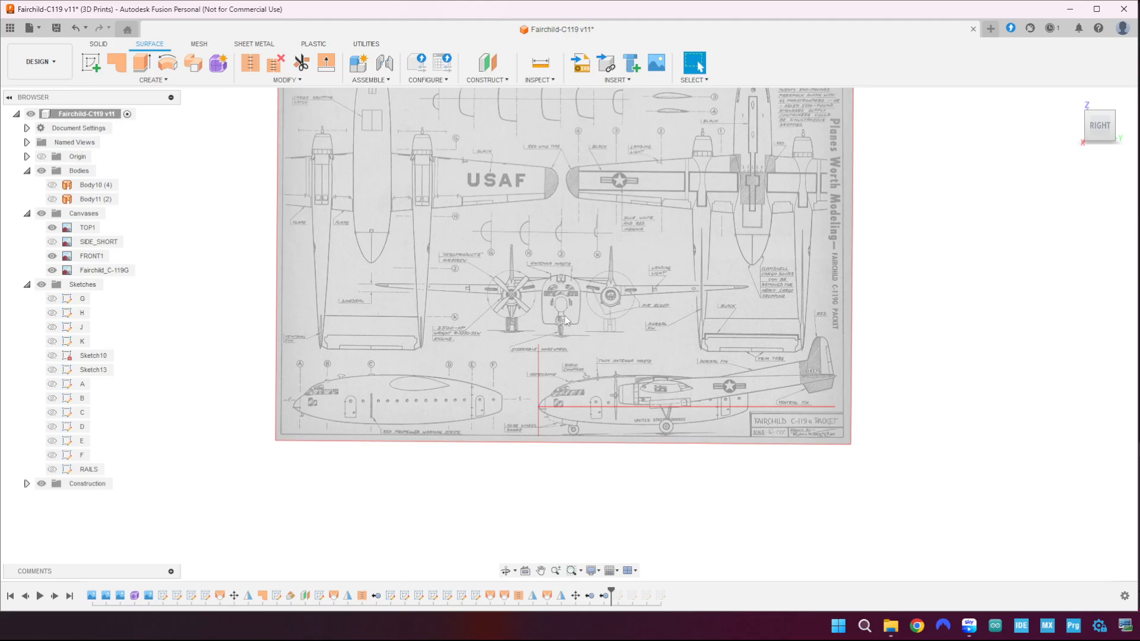
{"action": "middle_click_drag", "start_coordinate": [712, 228], "coordinate": [653, 314]}
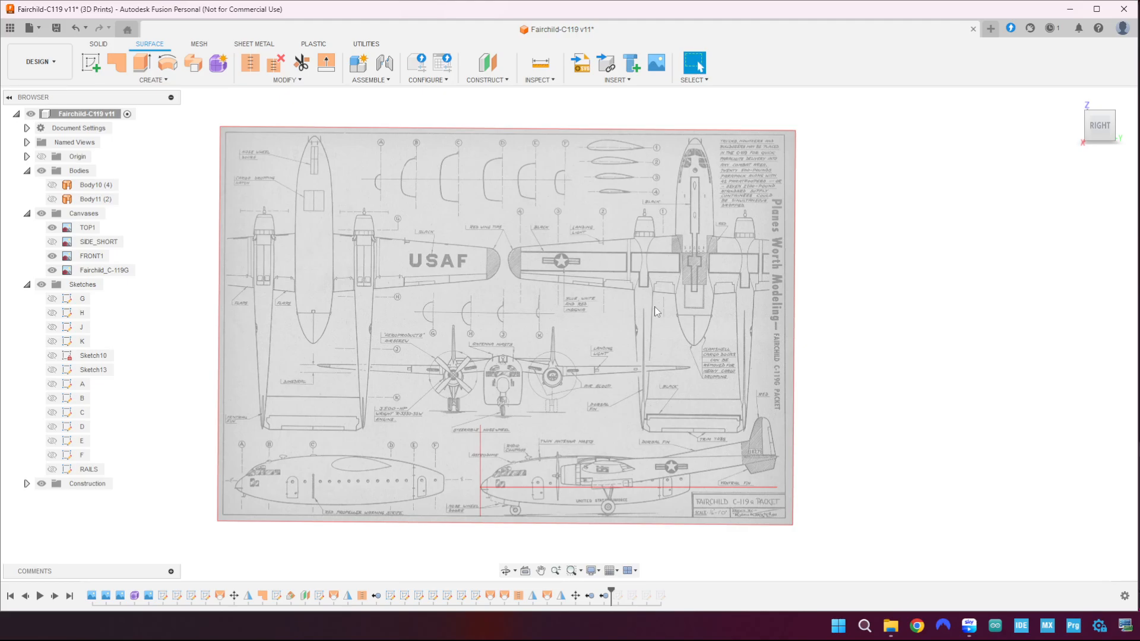
{"action": "left_click", "coordinate": [91, 62]}
{"action": "left_click", "coordinate": [528, 451]}
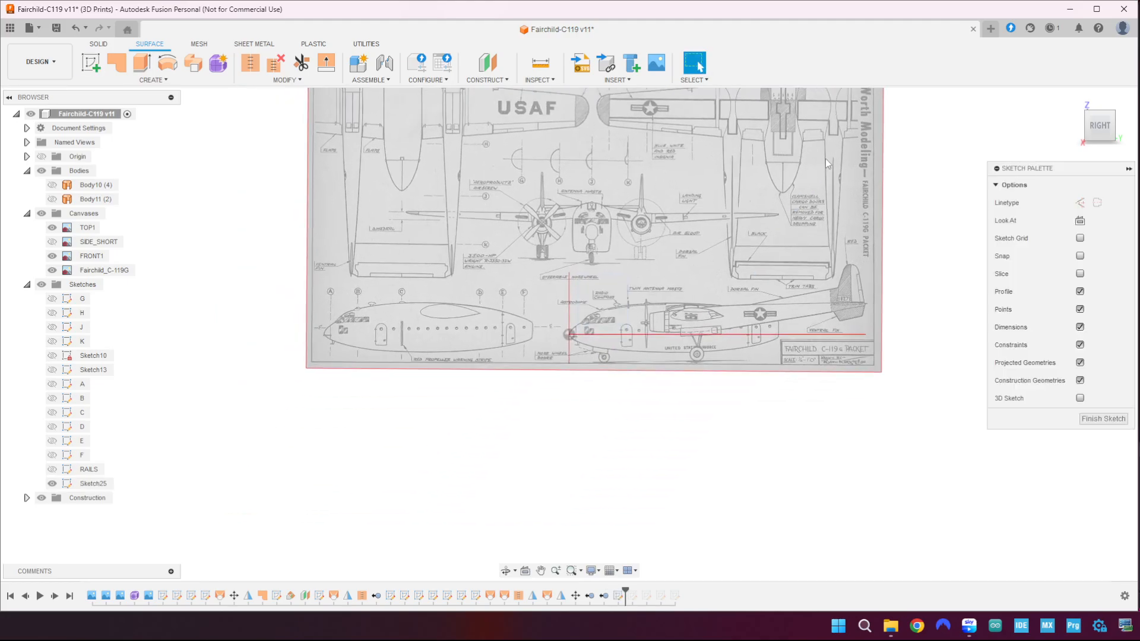
- Draw a vertical line about 934 mm long along the top-view fuselage's centreline, from the tail end to the nose, and select it
{"action": "mouse_move", "coordinate": [817, 170]}
{"action": "middle_mouse_down"}
{"action": "mouse_move", "coordinate": [776, 260]}
{"action": "mouse_move", "coordinate": [699, 365]}
{"action": "middle_mouse_up"}
{"action": "scroll", "coordinate": [687, 304], "scroll_direction": "up", "scroll_amount": 3}
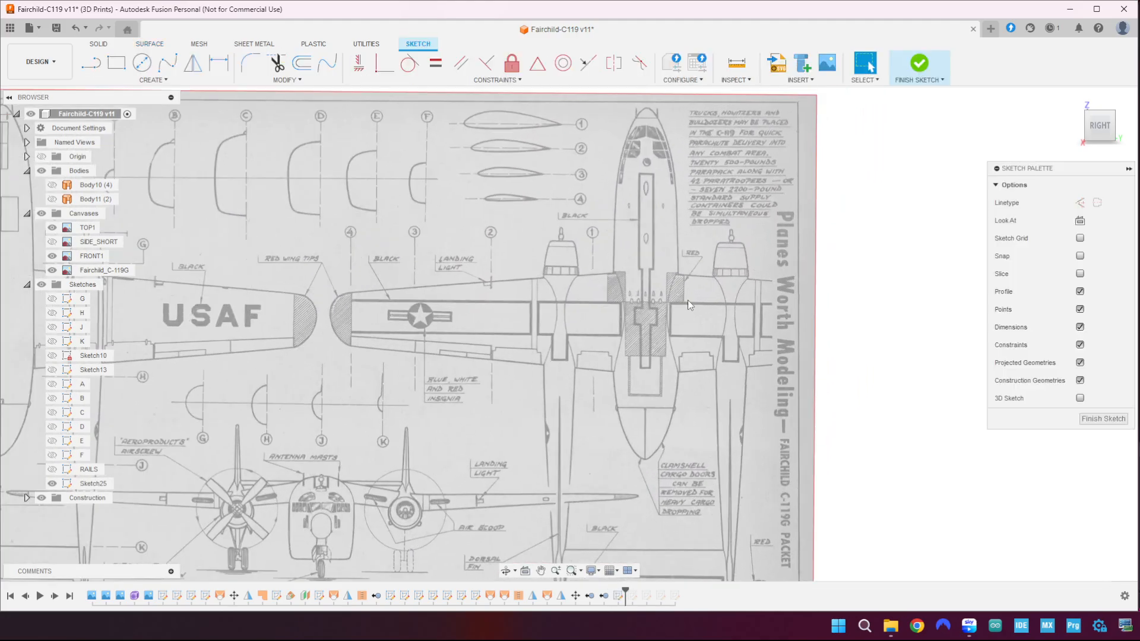
{"action": "left_click", "coordinate": [94, 64]}
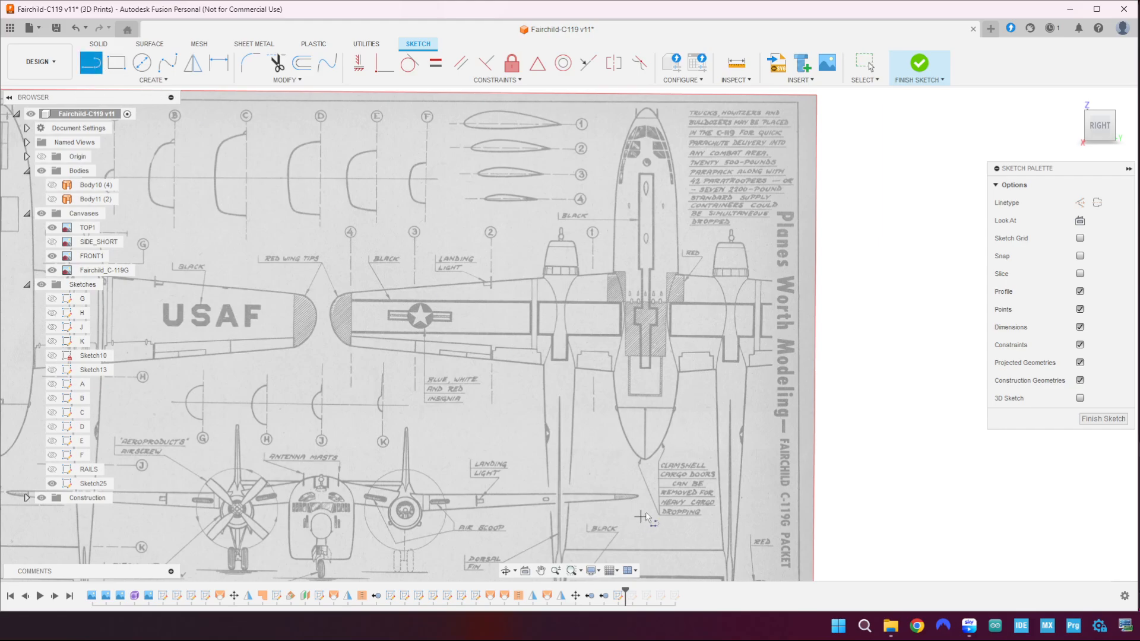
{"action": "left_click", "coordinate": [646, 465]}
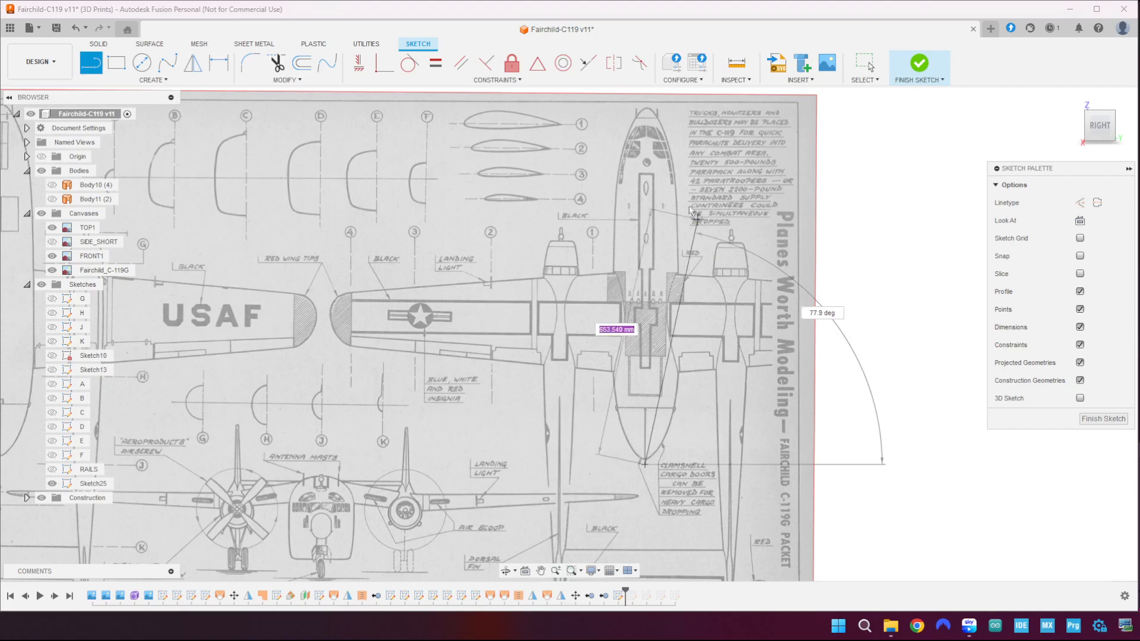
{"action": "double_click", "coordinate": [645, 107]}
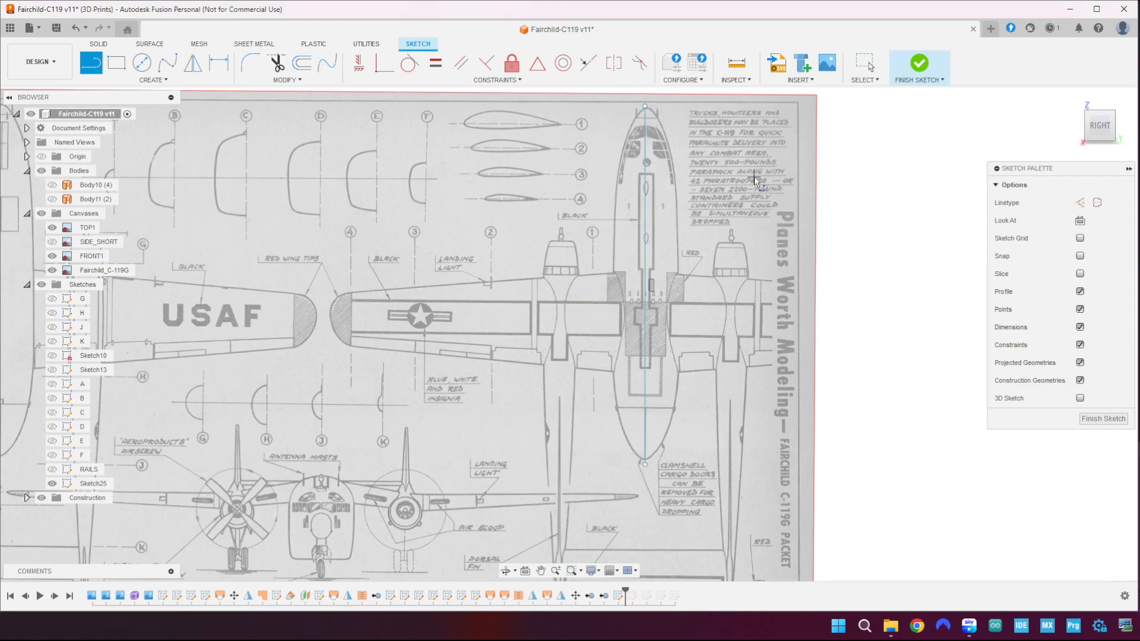
{"action": "key", "text": "Escape"}
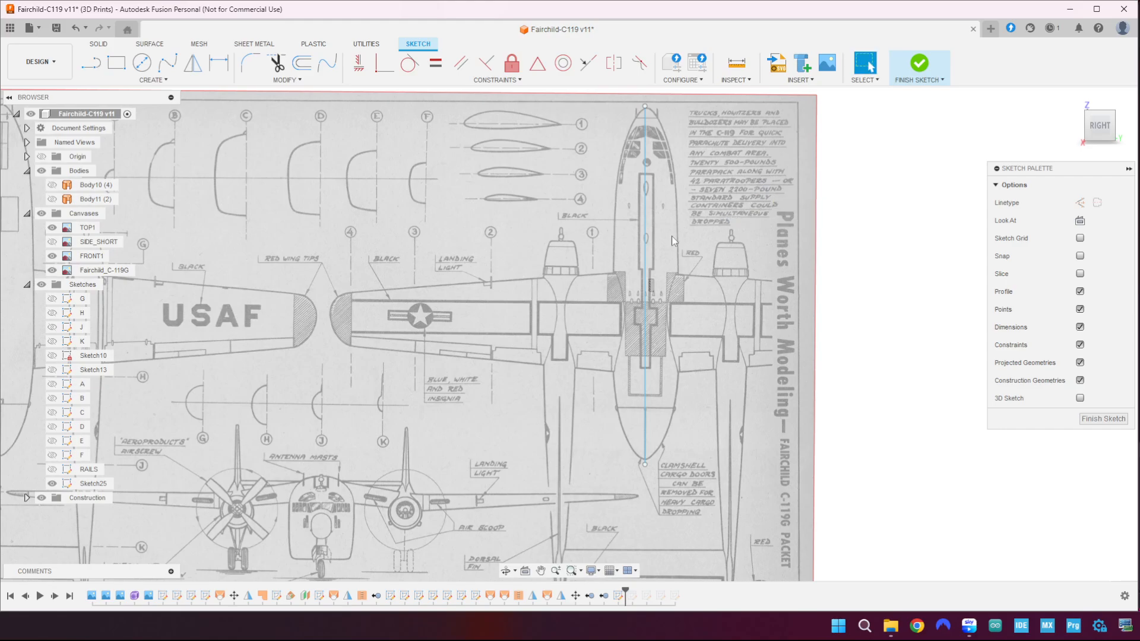
{"action": "left_click", "coordinate": [648, 258]}
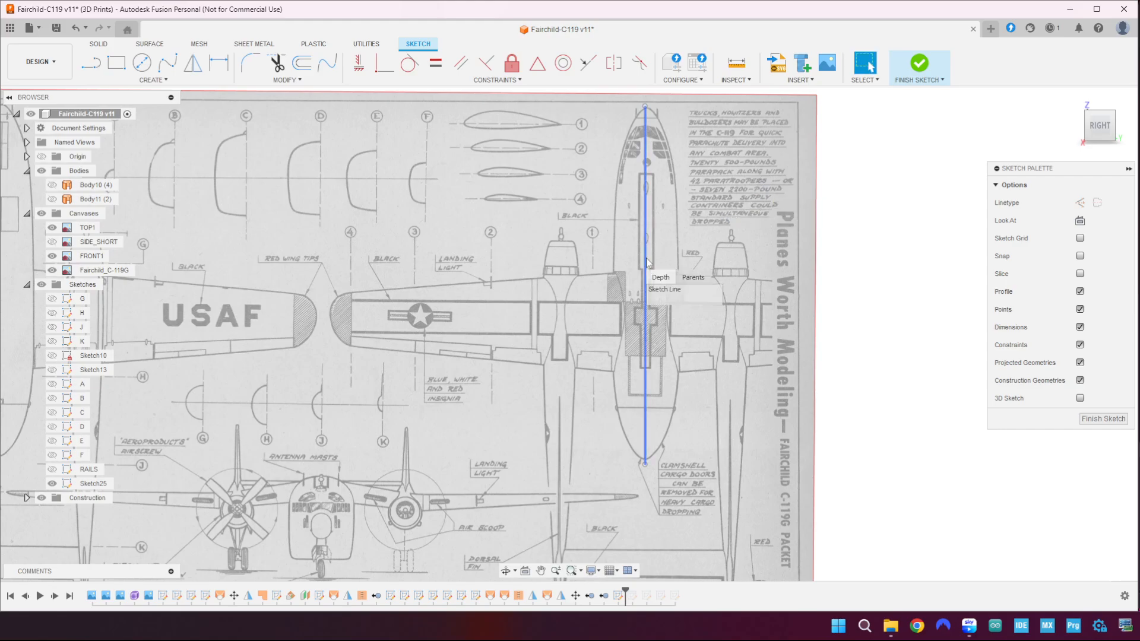
{"action": "left_click", "coordinate": [647, 268]}
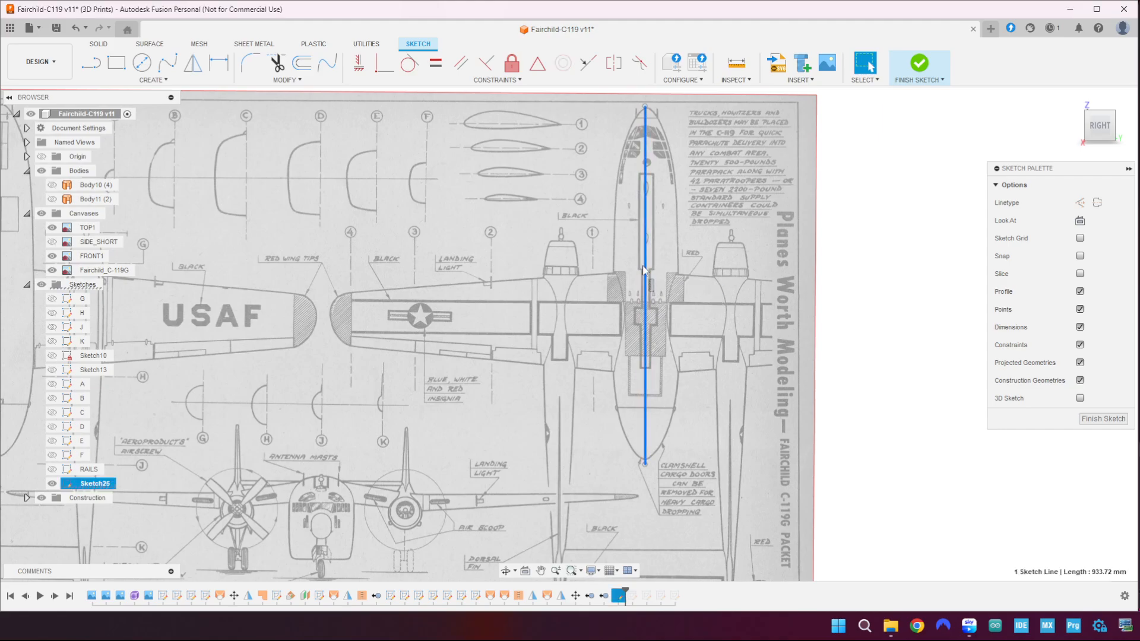
- Align the vertical line with the fuselage centre and draw two lines across it along the inner wing's leading and trailing edges
{"action": "left_click_drag", "start_coordinate": [645, 265], "coordinate": [646, 266]}
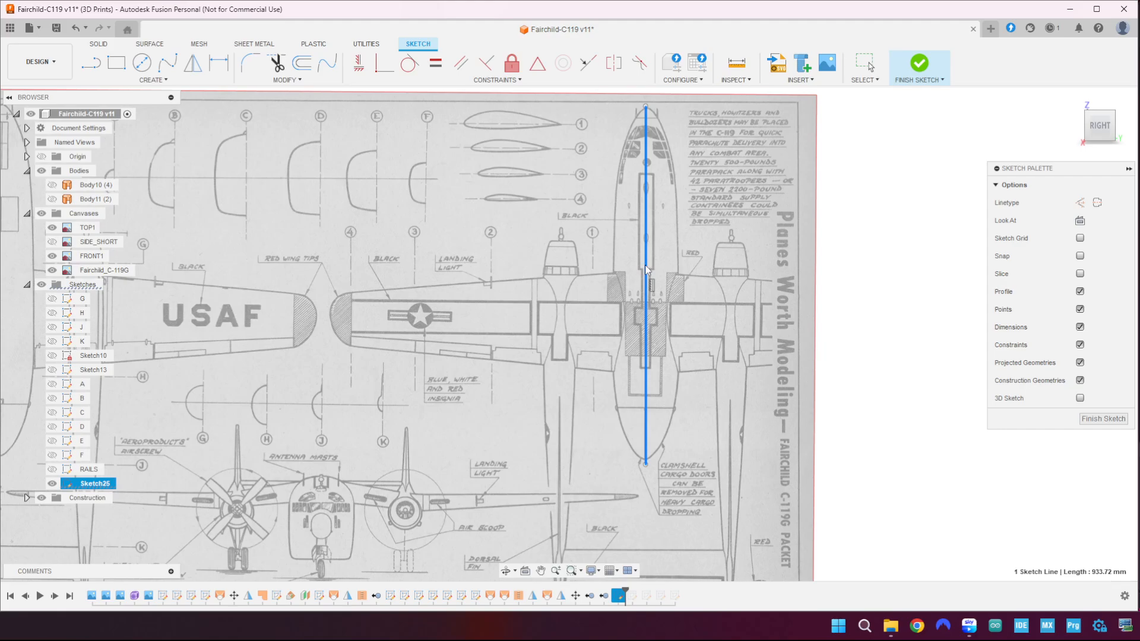
{"action": "left_click", "coordinate": [701, 266]}
{"action": "left_click", "coordinate": [90, 62]}
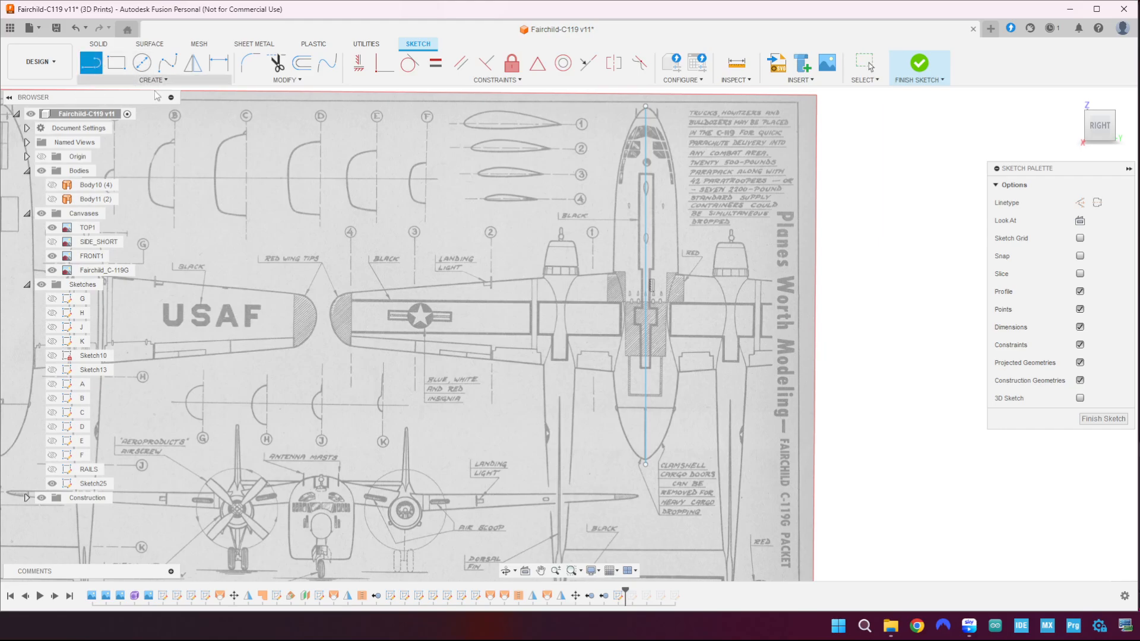
{"action": "scroll", "coordinate": [620, 279], "scroll_direction": "up", "scroll_amount": 3}
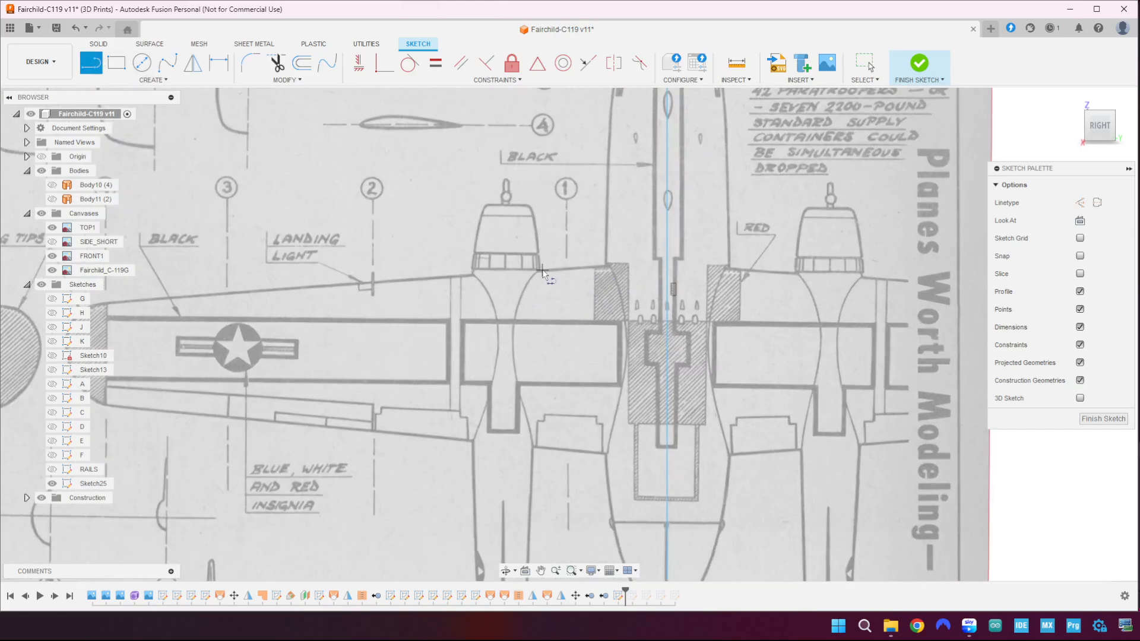
{"action": "left_click", "coordinate": [539, 272]}
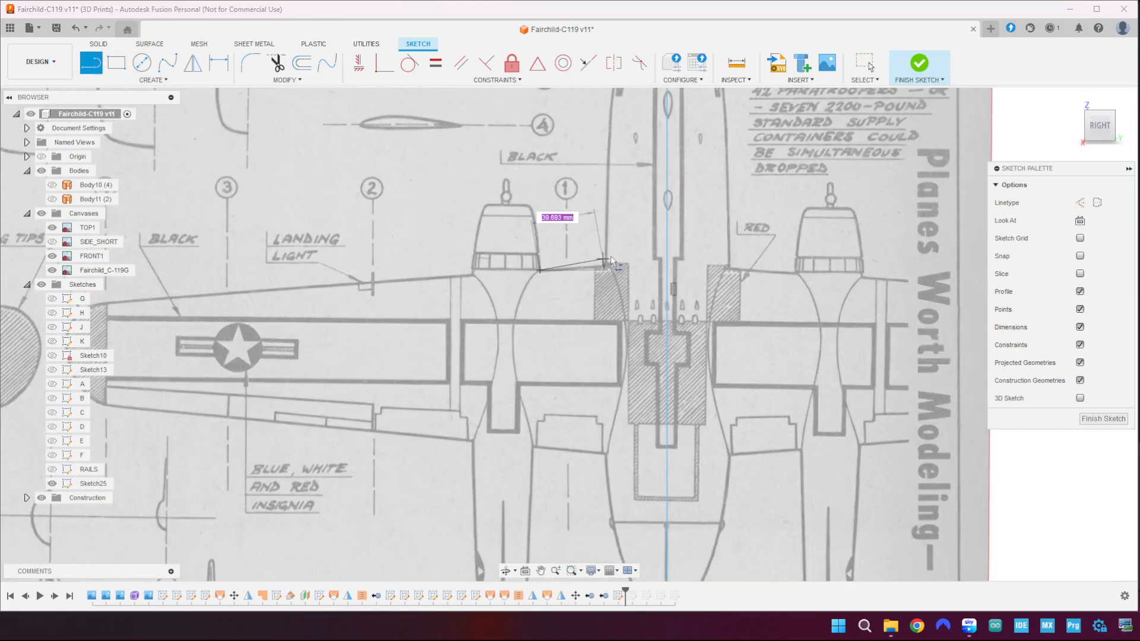
{"action": "double_click", "coordinate": [686, 260]}
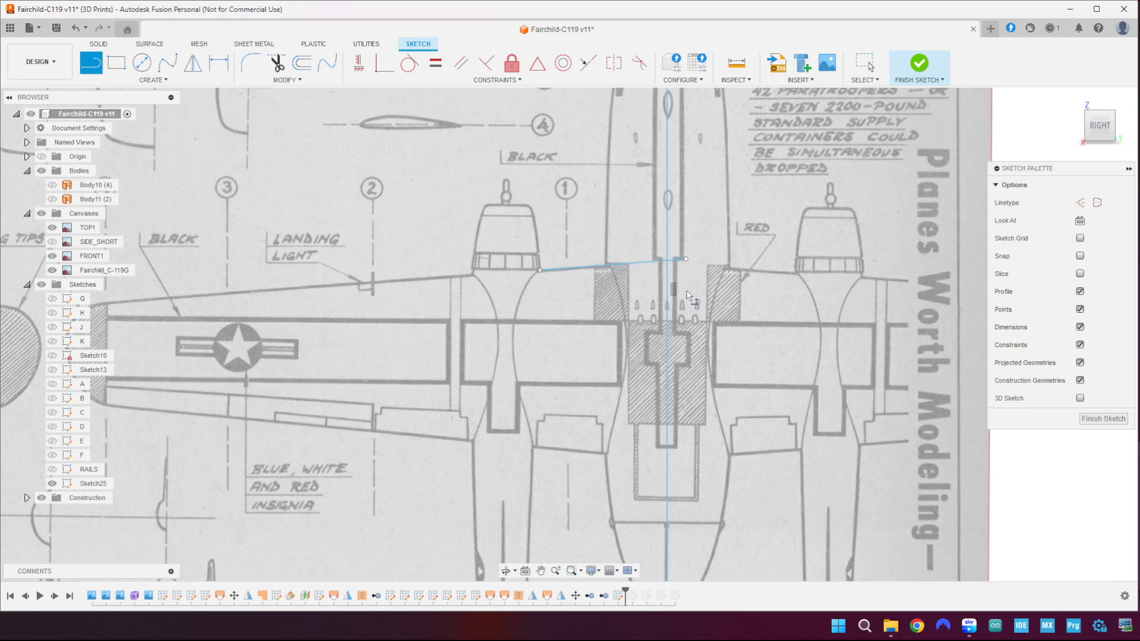
{"action": "left_click", "coordinate": [539, 449]}
{"action": "double_click", "coordinate": [686, 461]}
- Trim the centre line beyond the leading- and trailing-edge lines, and trim both edge lines' overhangs past the centre line
{"action": "key", "text": "t"}
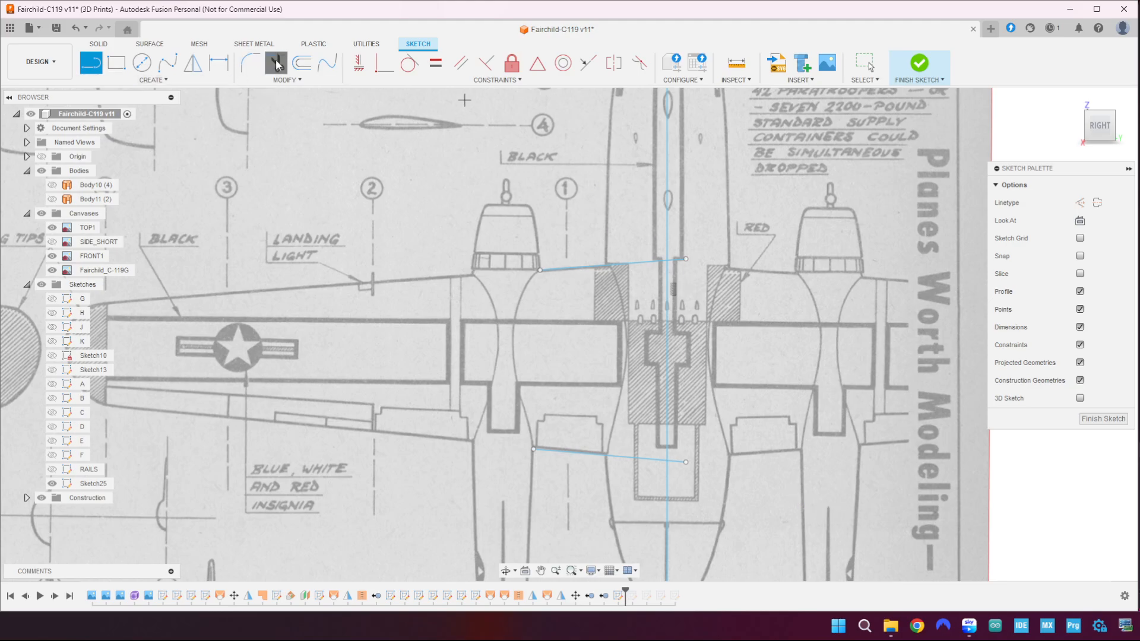
{"action": "left_click", "coordinate": [664, 204]}
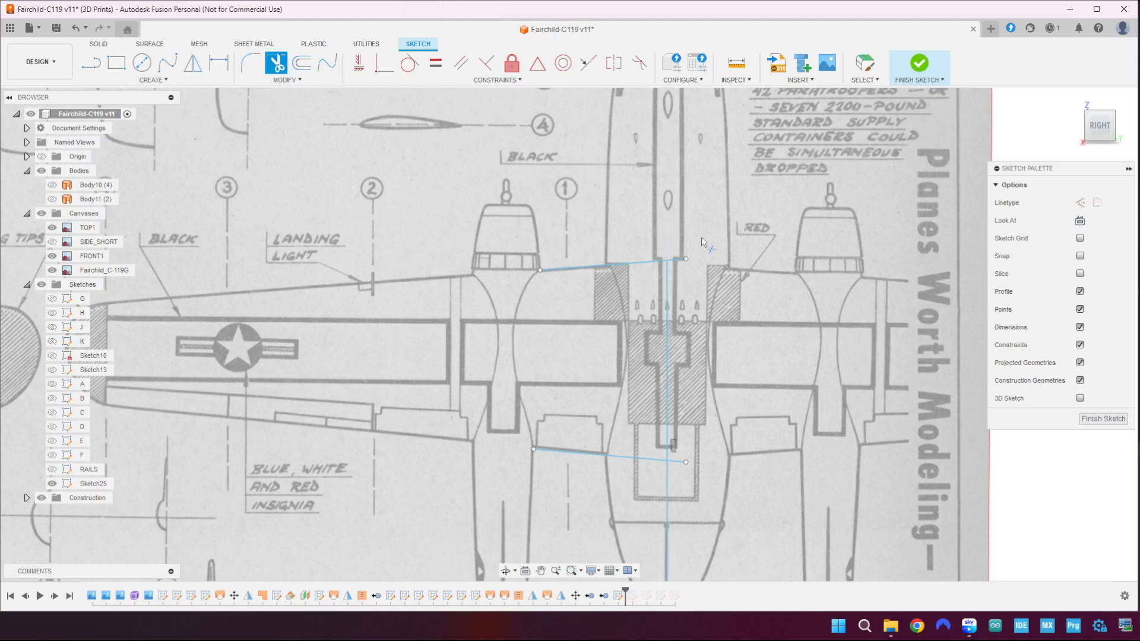
{"action": "left_click", "coordinate": [673, 485]}
{"action": "left_click", "coordinate": [681, 463]}
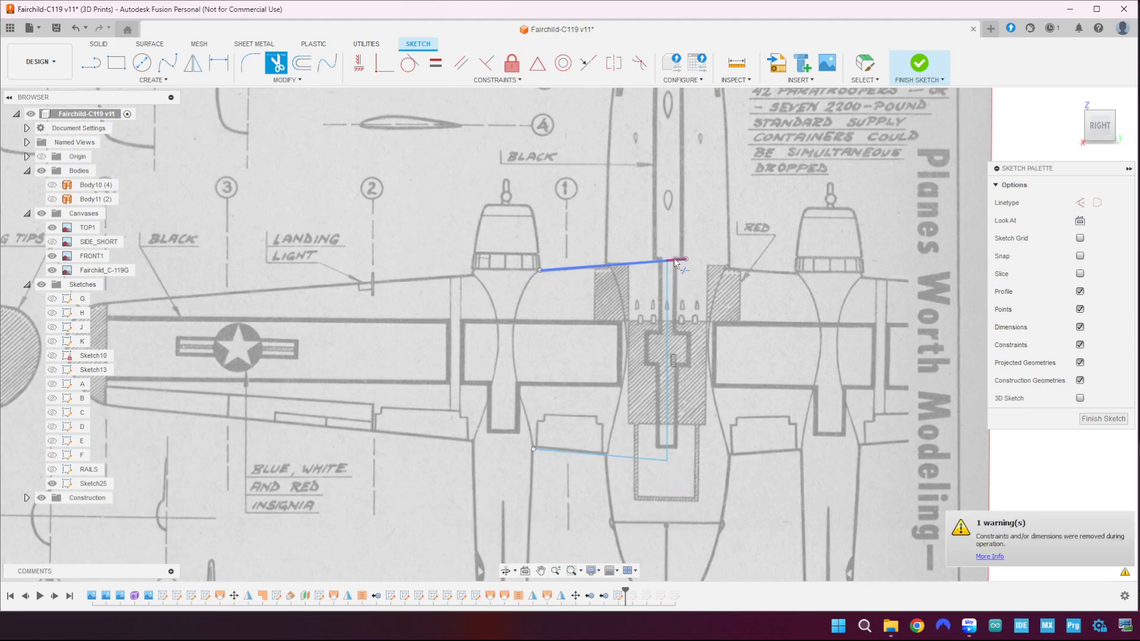
{"action": "left_click", "coordinate": [678, 261]}
{"action": "left_click", "coordinate": [367, 45]}
{"action": "left_click", "coordinate": [136, 63]}
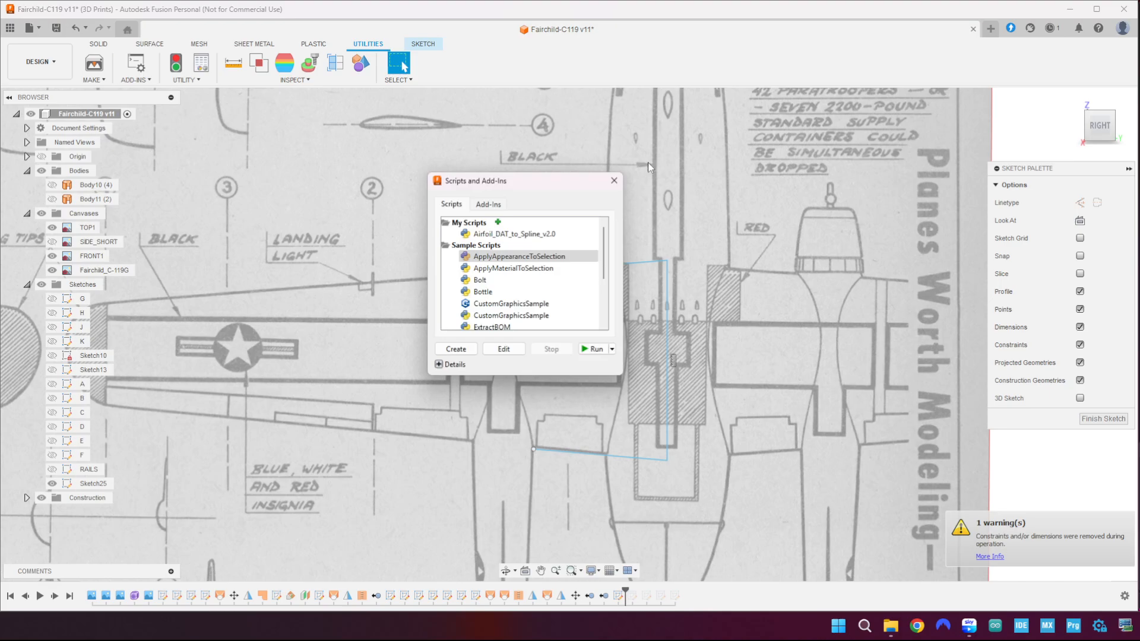
{"action": "left_click", "coordinate": [593, 349]}
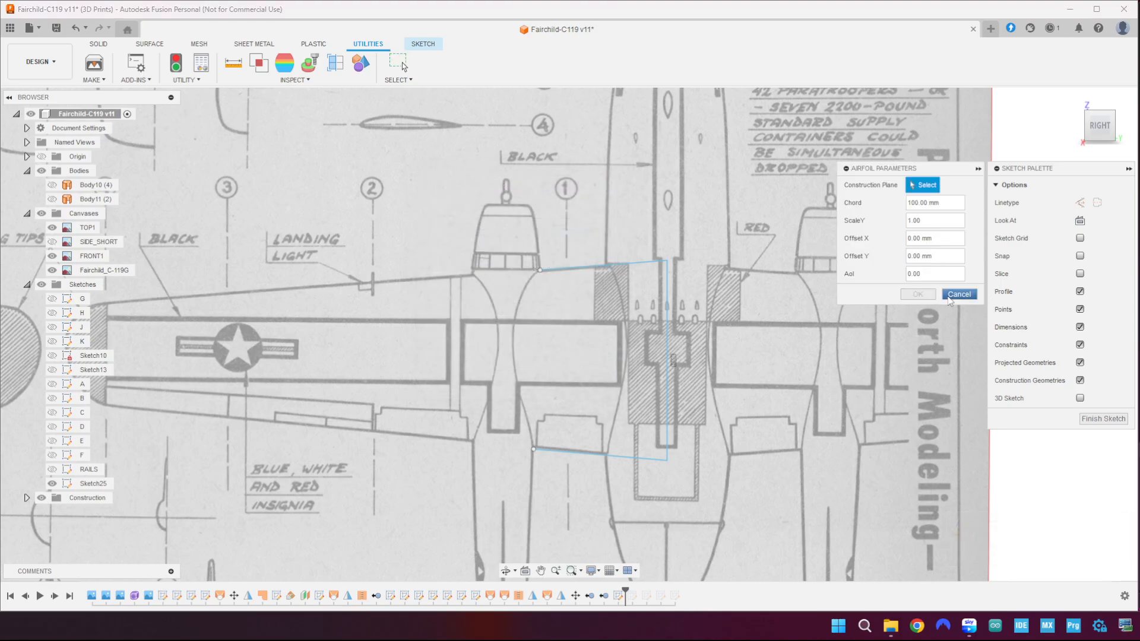
{"action": "left_click", "coordinate": [950, 296]}
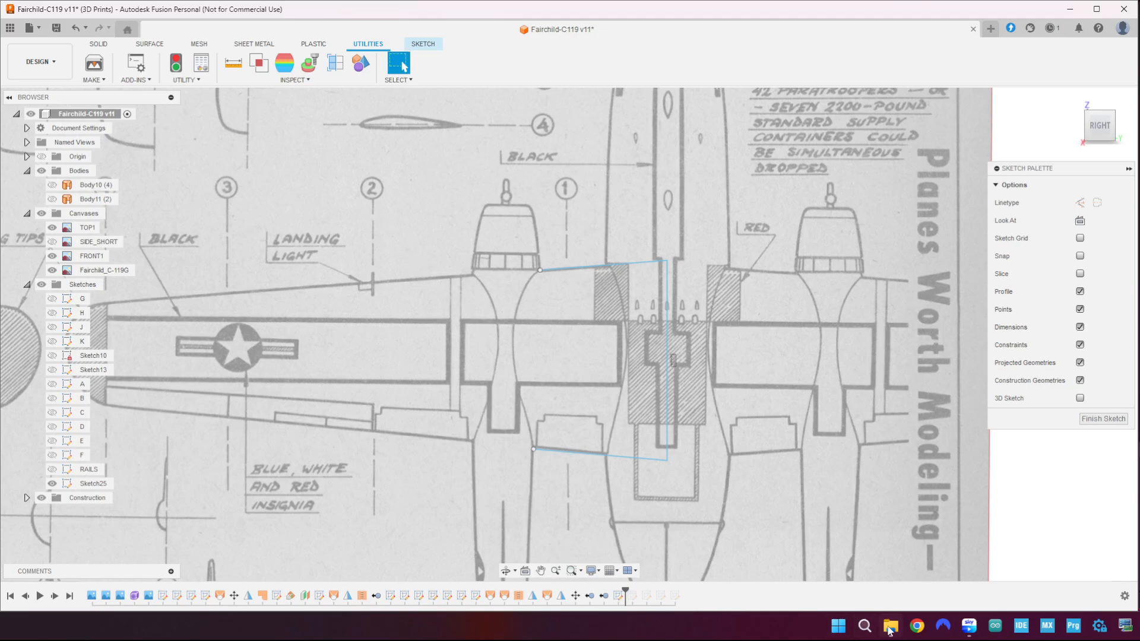
- Switch to File Explorer and look for airfoil DAT files in the Fairchild C-119 and Boeing B-29 Enola Gay folders
{"action": "left_click", "coordinate": [890, 625]}
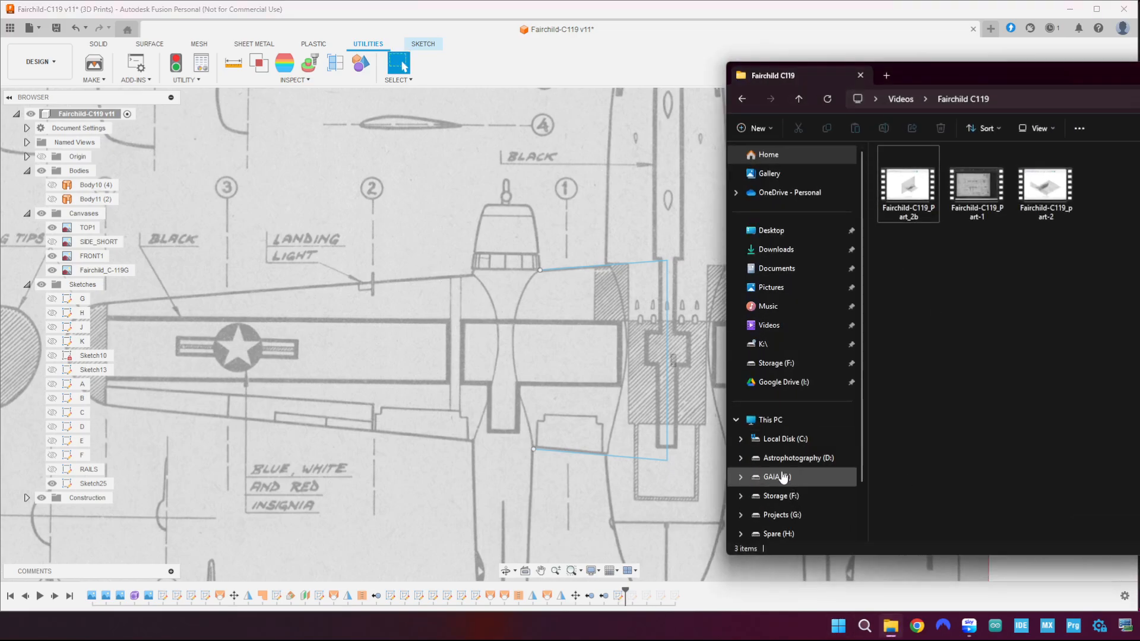
{"action": "left_click", "coordinate": [779, 496]}
{"action": "double_click", "coordinate": [906, 169]}
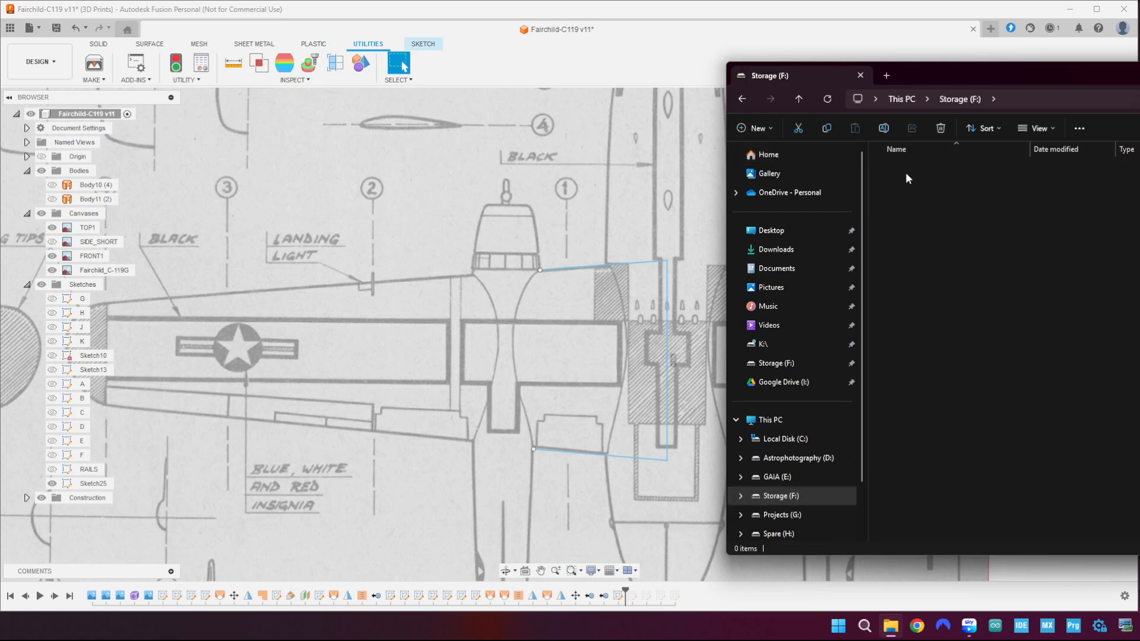
{"action": "left_click", "coordinate": [914, 217]}
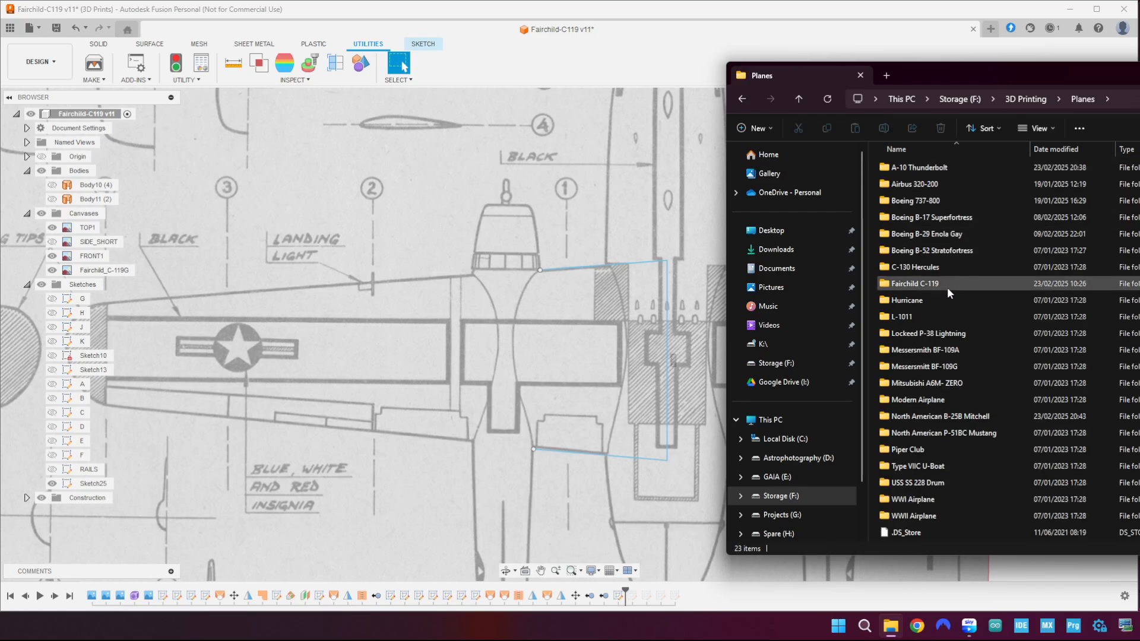
{"action": "left_click", "coordinate": [921, 284]}
{"action": "double_click", "coordinate": [922, 283]}
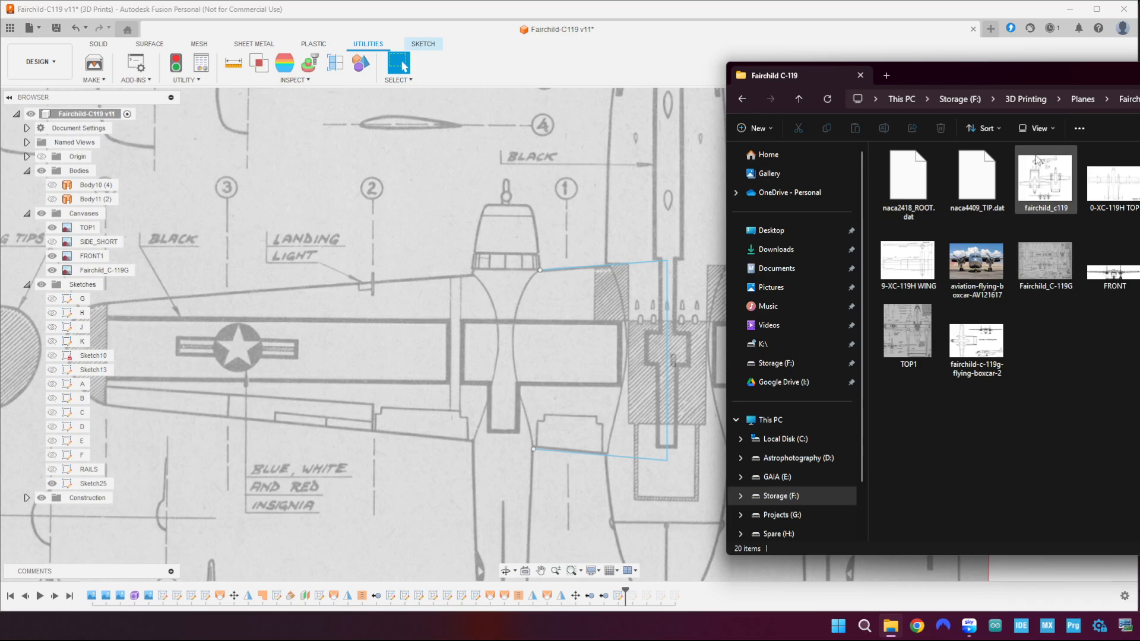
{"action": "left_click", "coordinate": [1079, 99]}
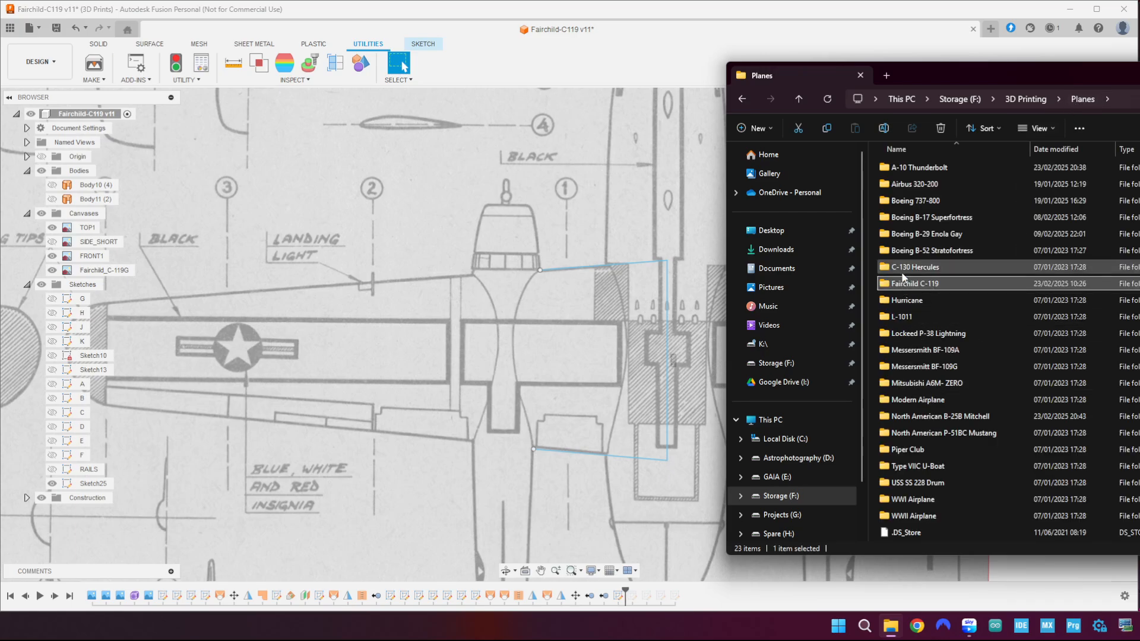
{"action": "double_click", "coordinate": [956, 234]}
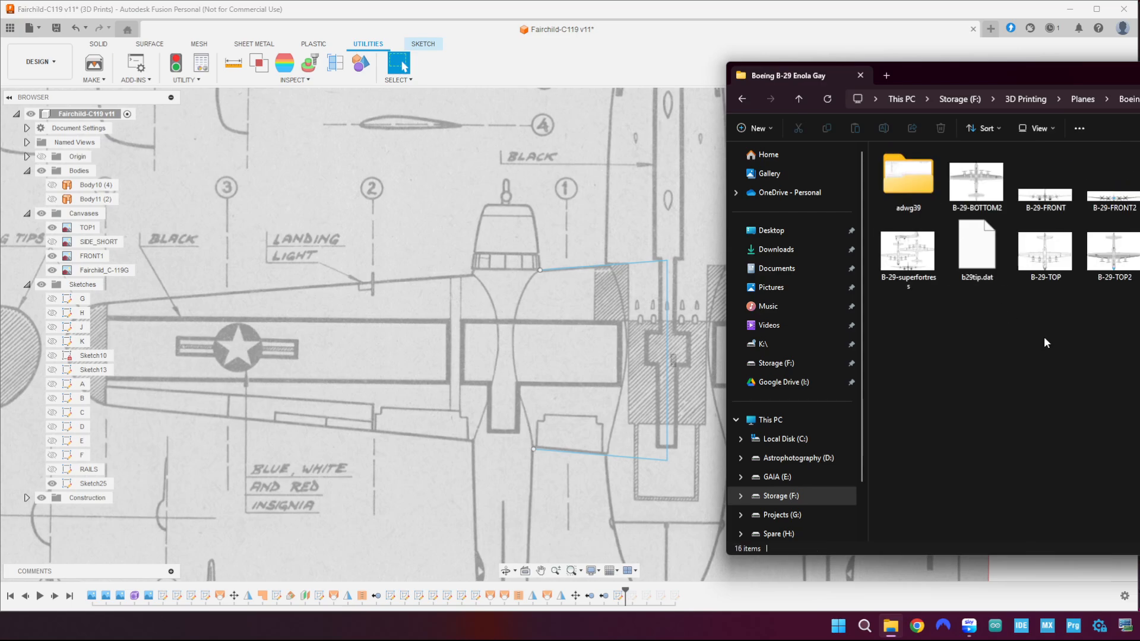
{"action": "left_click", "coordinate": [1082, 99]}
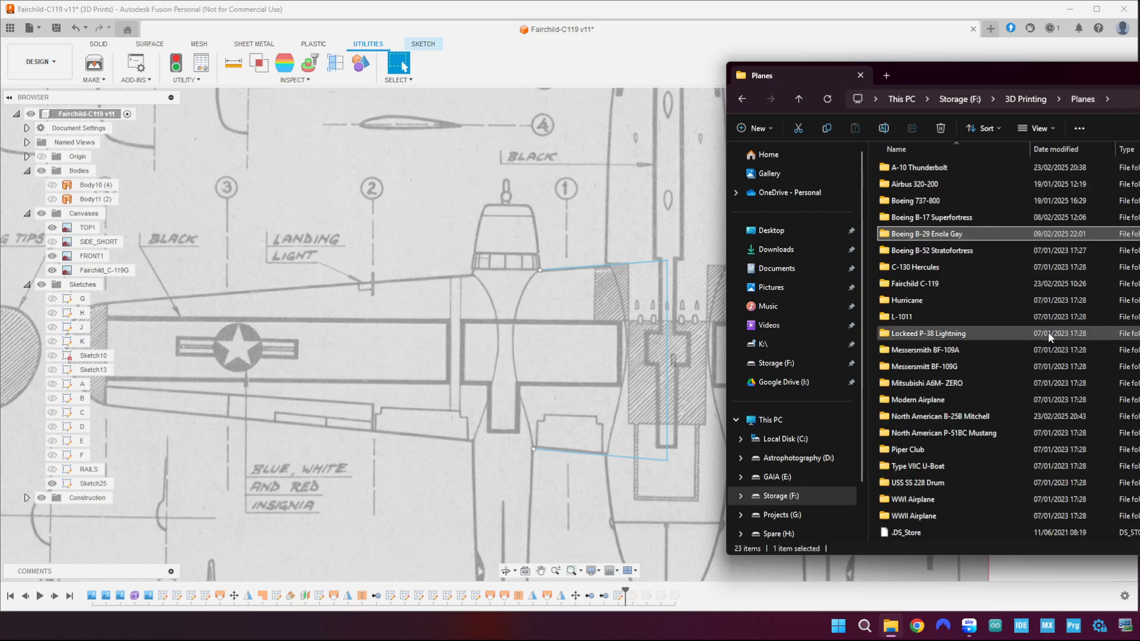
{"action": "double_click", "coordinate": [943, 283]}
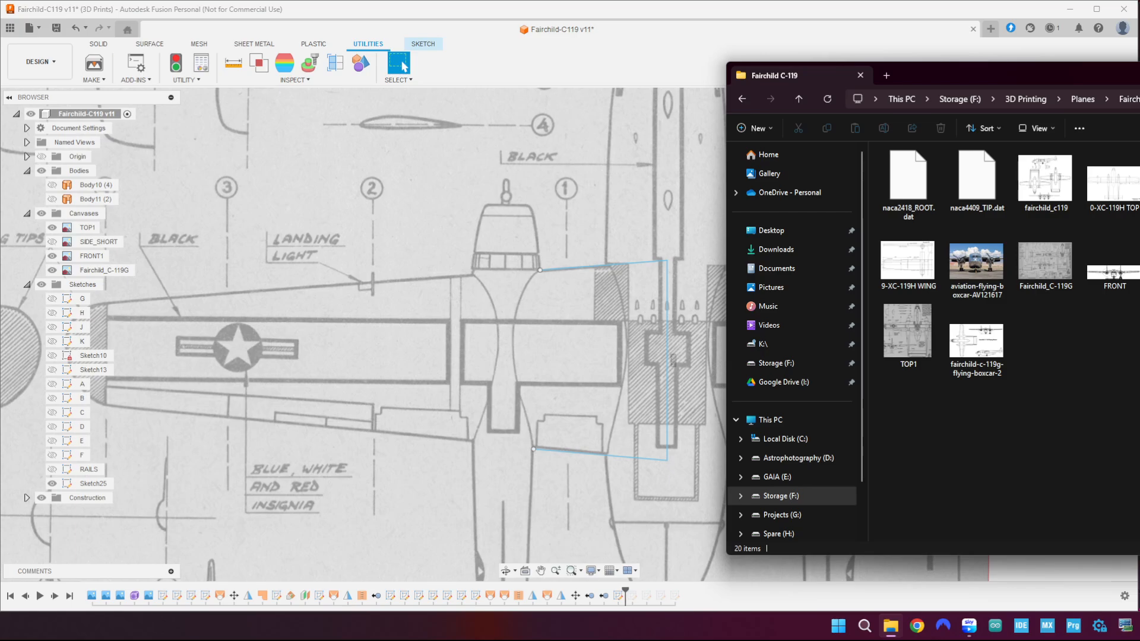
{"action": "key", "text": "alt+F4"}
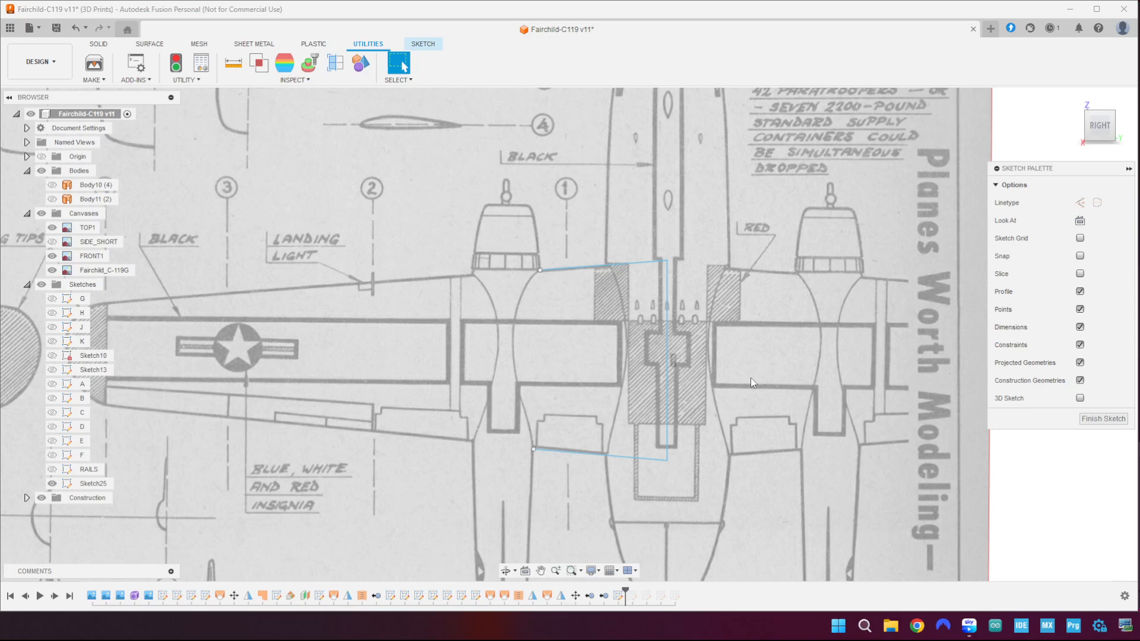
- Delete the leading-edge and trailing-edge lines, keeping only the trimmed centre line, and finish the sketch
{"action": "scroll", "coordinate": [750, 378], "scroll_direction": "down", "scroll_amount": 2}
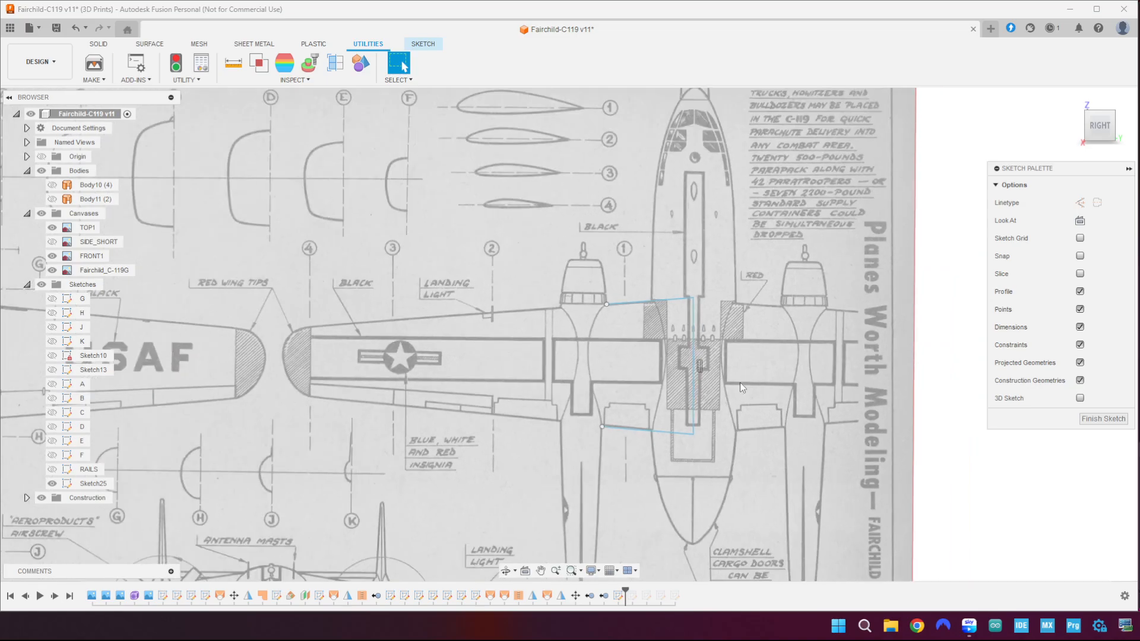
{"action": "left_click", "coordinate": [150, 45]}
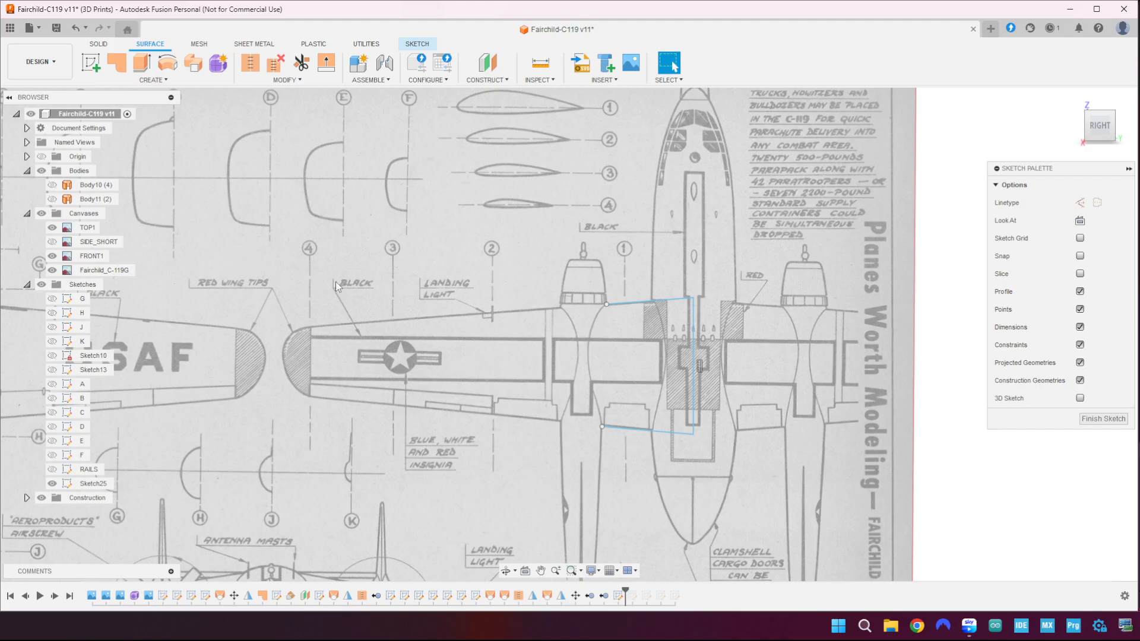
{"action": "left_click", "coordinate": [656, 305]}
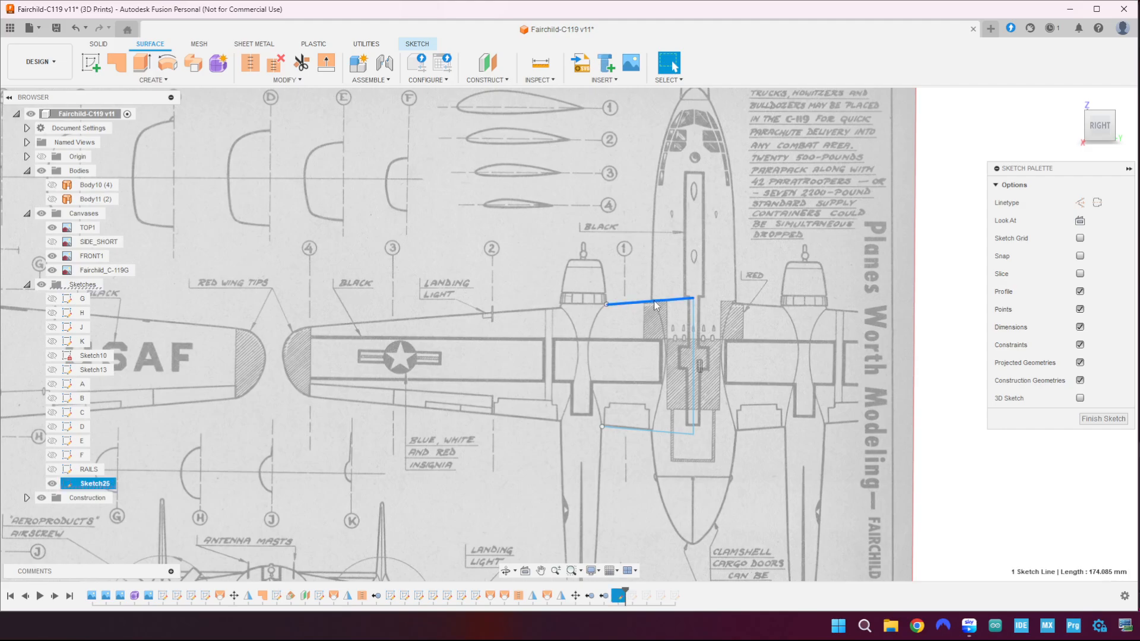
{"action": "key", "text": "Delete"}
{"action": "left_click", "coordinate": [655, 431]}
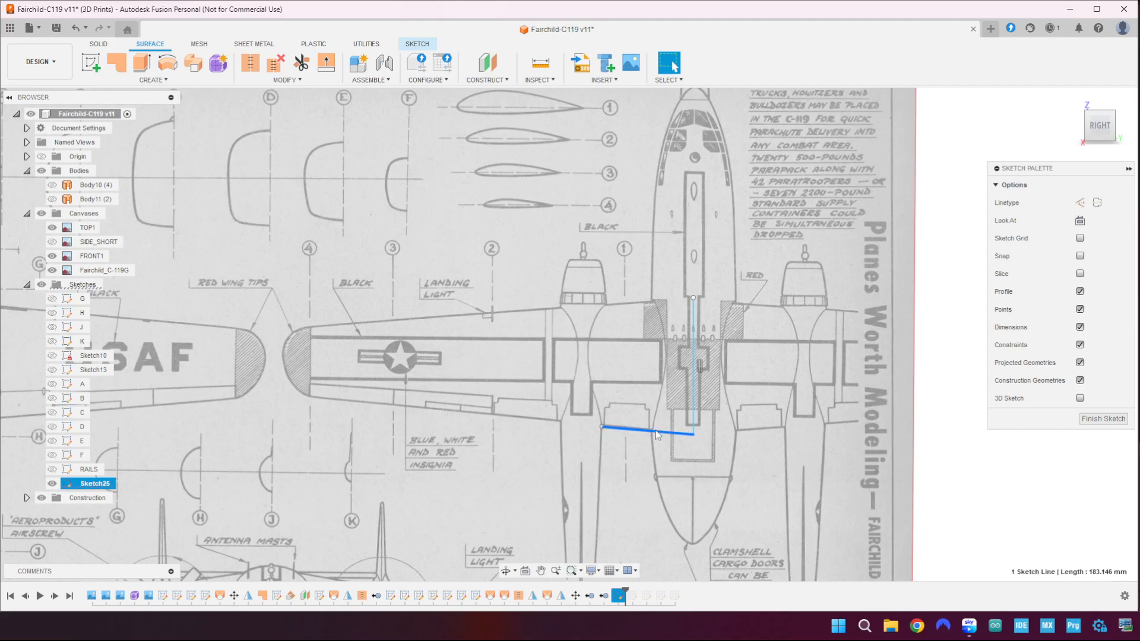
{"action": "key", "text": "Delete"}
{"action": "left_click", "coordinate": [1087, 419]}
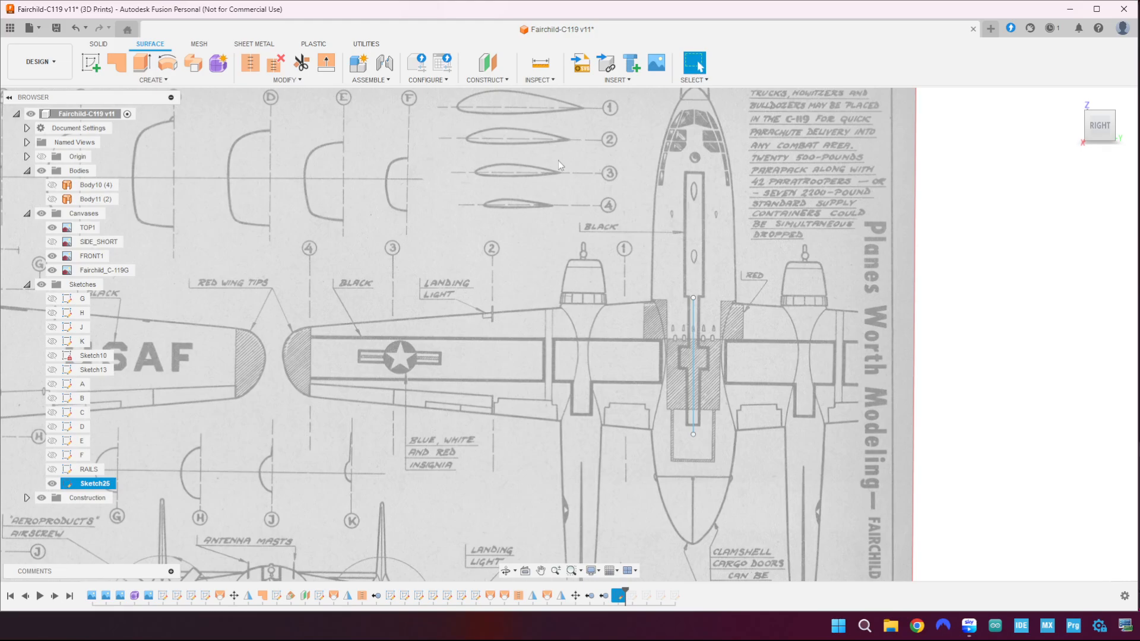
- Measure the distance between the two endpoints of the trimmed centre line to get the wing root chord
{"action": "left_click", "coordinate": [537, 63]}
{"action": "scroll", "coordinate": [745, 351], "scroll_direction": "up", "scroll_amount": 3}
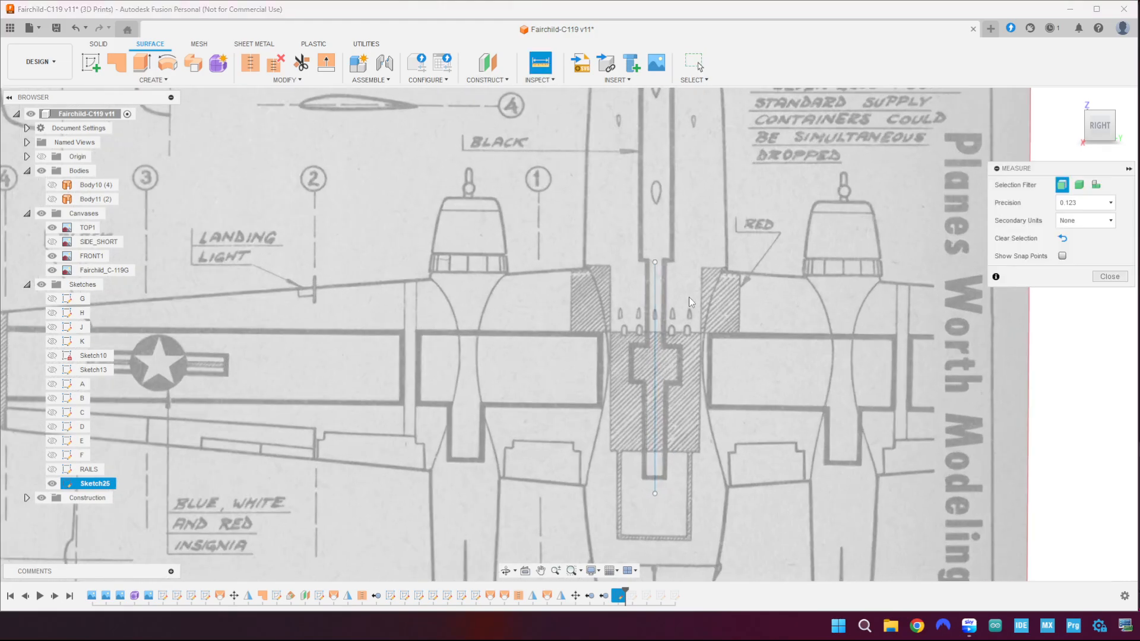
{"action": "left_click", "coordinate": [655, 263]}
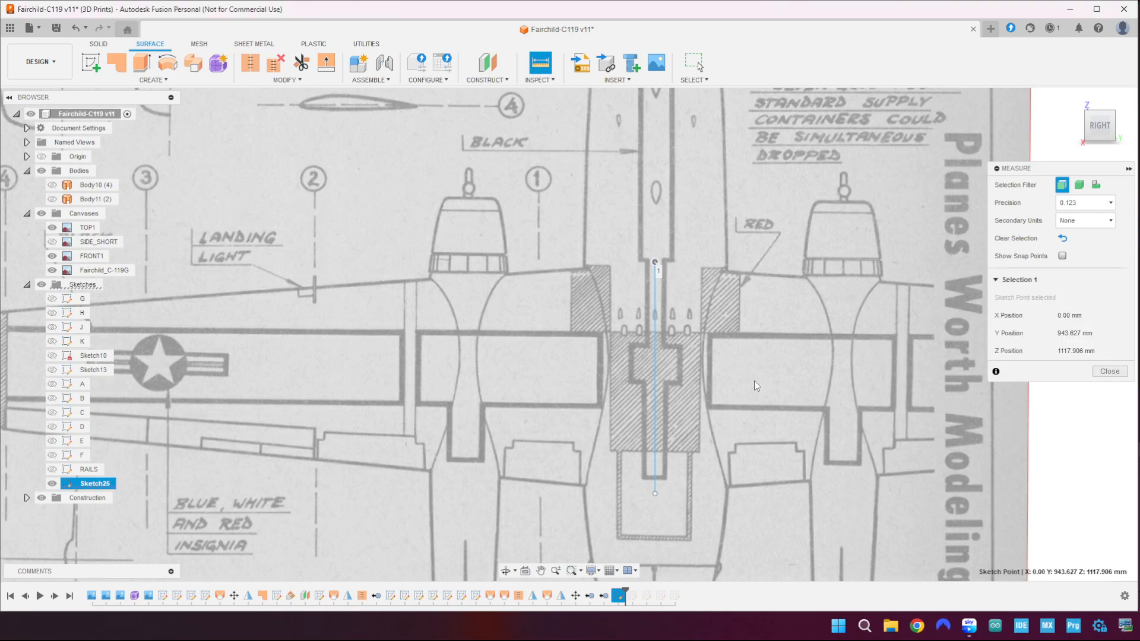
{"action": "left_click", "coordinate": [656, 495]}
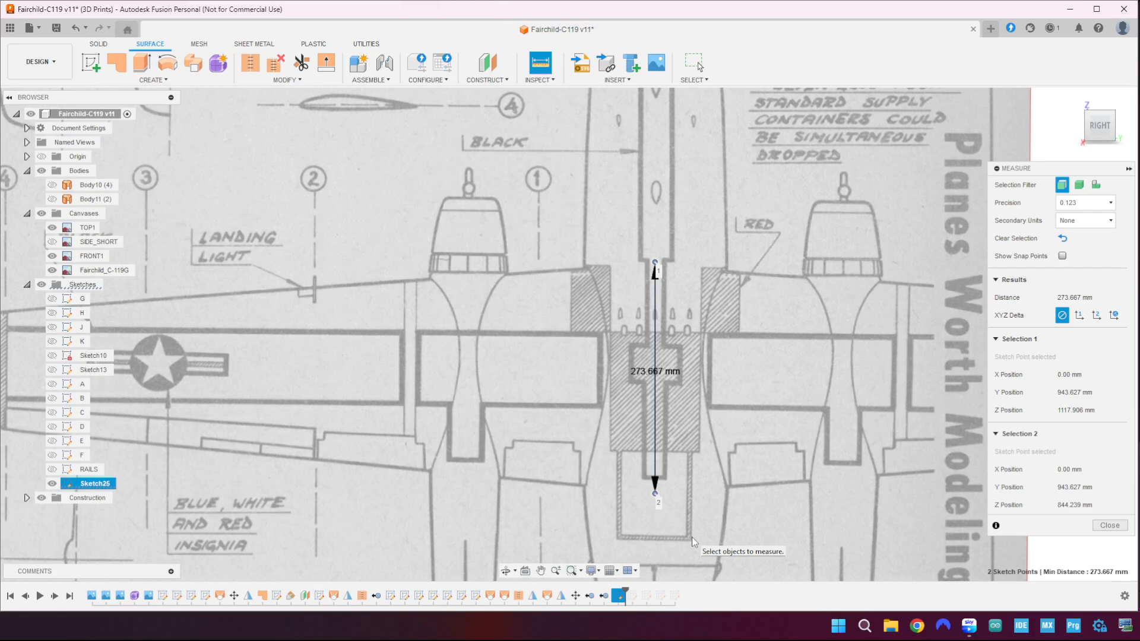
{"action": "left_click", "coordinate": [913, 481]}
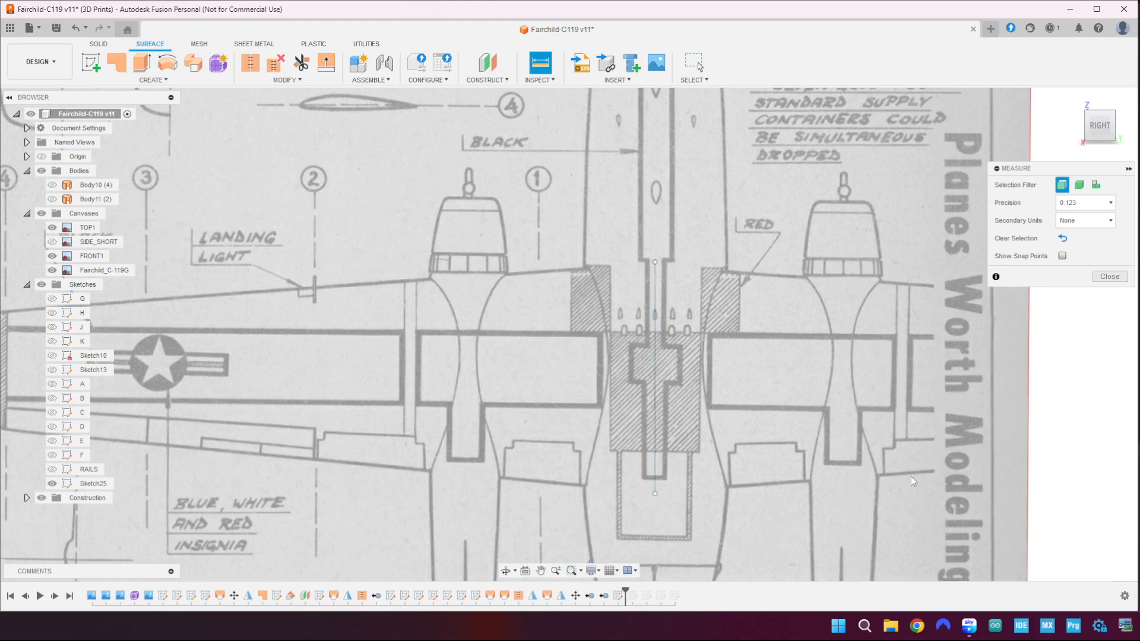
{"action": "left_click", "coordinate": [1106, 277]}
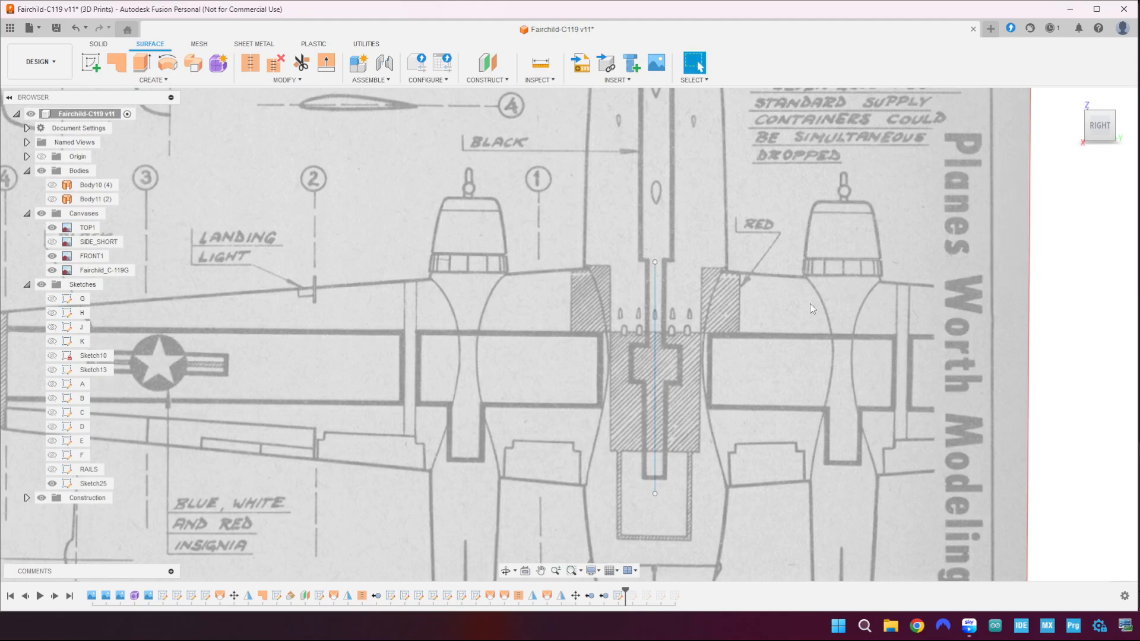
- Run the Airfoil_DAT_to_spline_v2.0 script and select the YZ origin plane as the airfoil's construction plane
{"action": "left_click", "coordinate": [368, 45]}
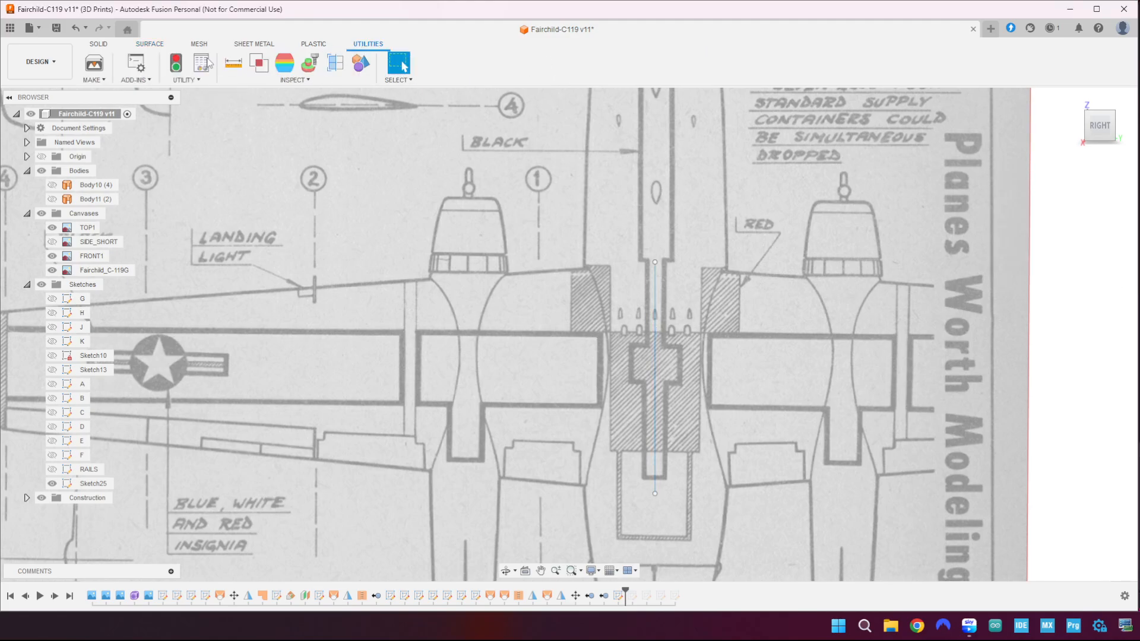
{"action": "left_click", "coordinate": [138, 65]}
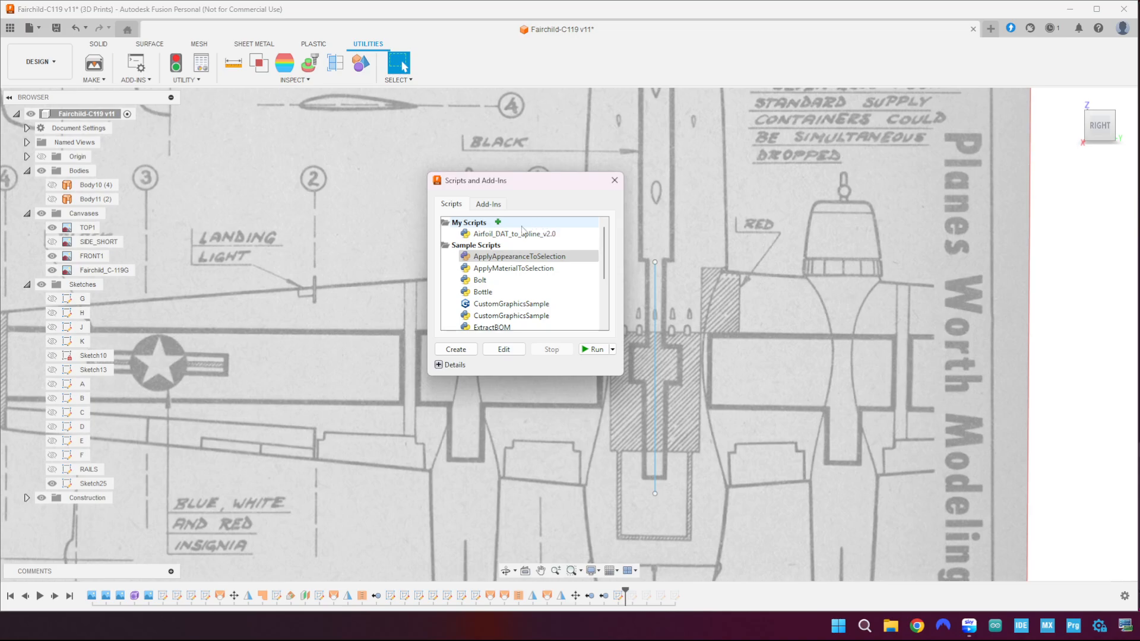
{"action": "left_click", "coordinate": [594, 349]}
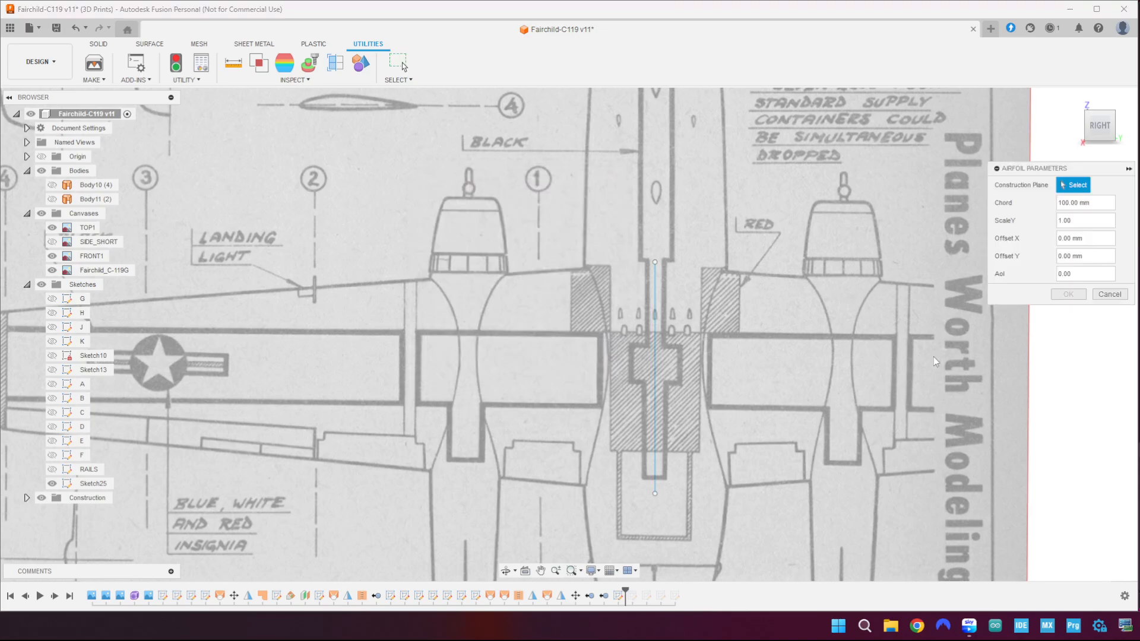
{"action": "scroll", "coordinate": [756, 351], "scroll_direction": "up", "scroll_amount": 2}
{"action": "scroll", "coordinate": [757, 350], "scroll_direction": "down", "scroll_amount": 6}
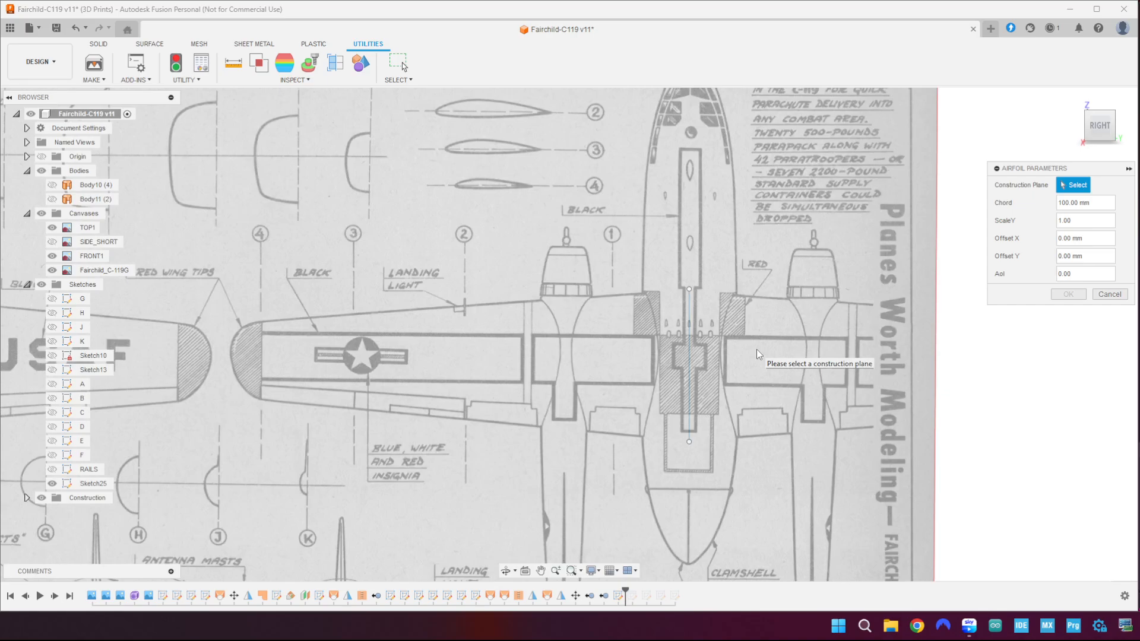
{"action": "scroll", "coordinate": [757, 349], "scroll_direction": "down", "scroll_amount": 3}
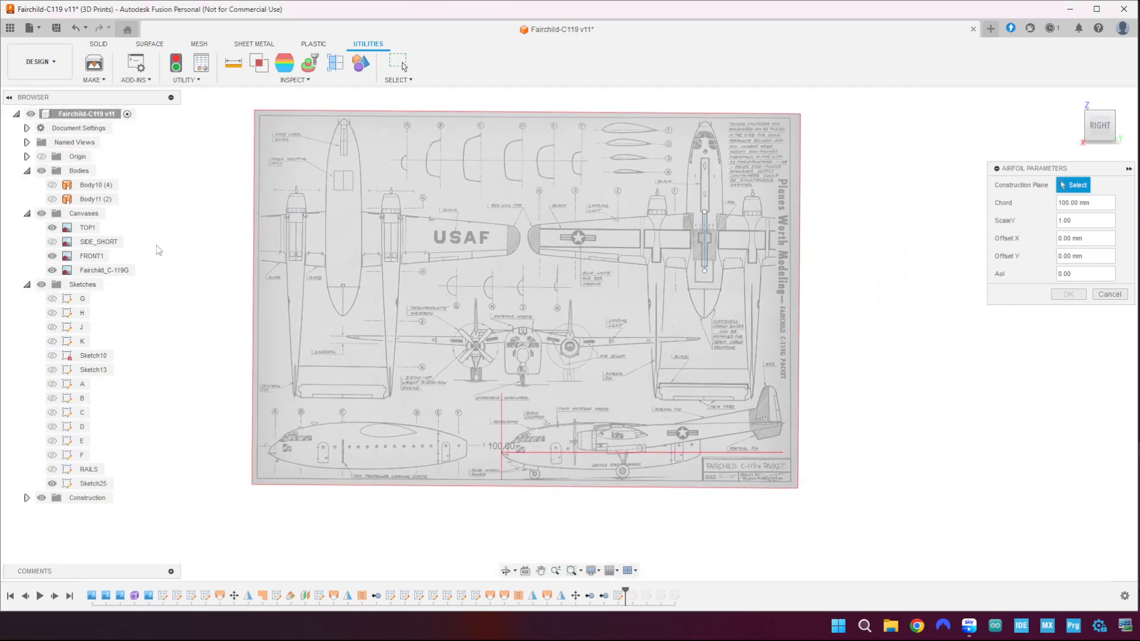
{"action": "left_click", "coordinate": [42, 157]}
{"action": "left_click", "coordinate": [525, 414]}
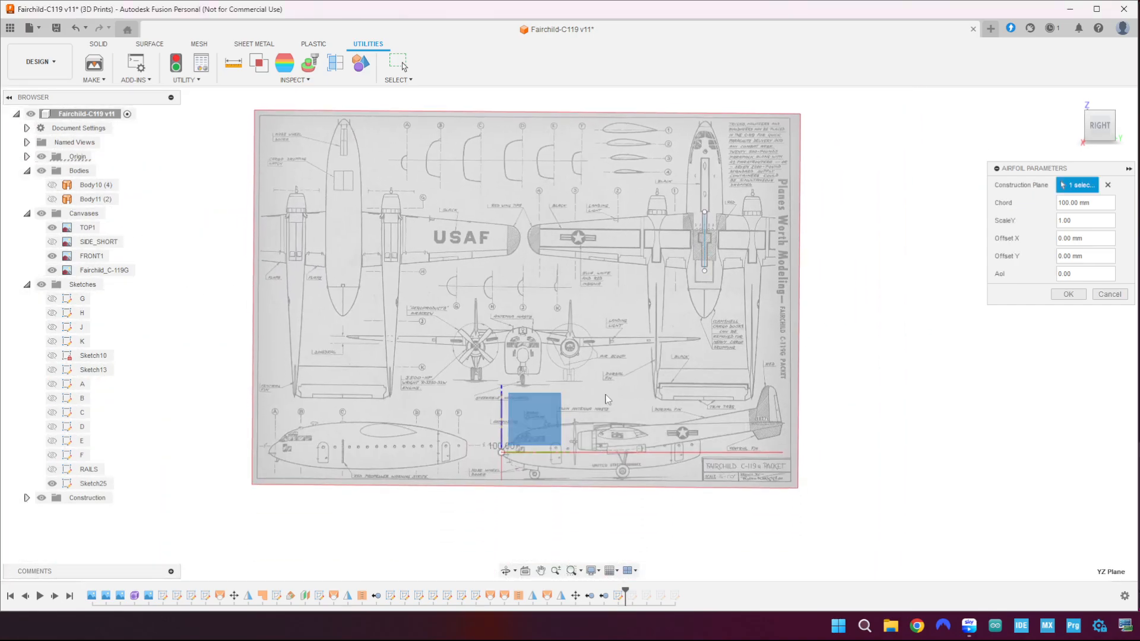
- Set the airfoil chord to 273.667 mm and import naca2418_ROOT.dat from the Fairchild C-119 folder
{"action": "double_click", "coordinate": [1079, 203]}
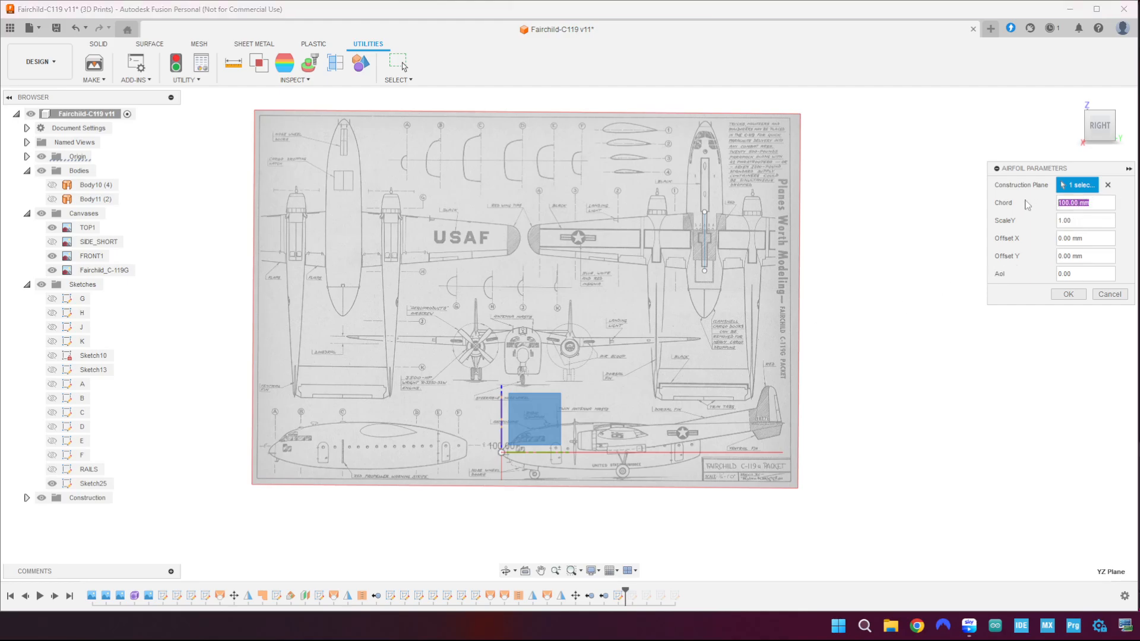
{"action": "type", "text": "273.667"}
{"action": "left_click", "coordinate": [1069, 294]}
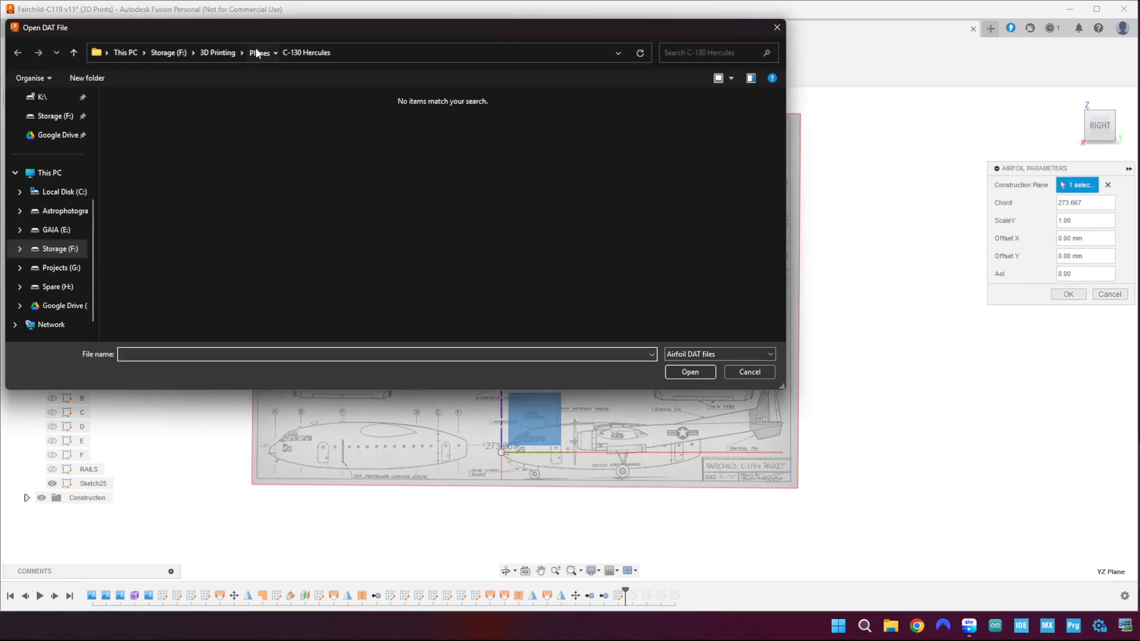
{"action": "left_click", "coordinate": [252, 54]}
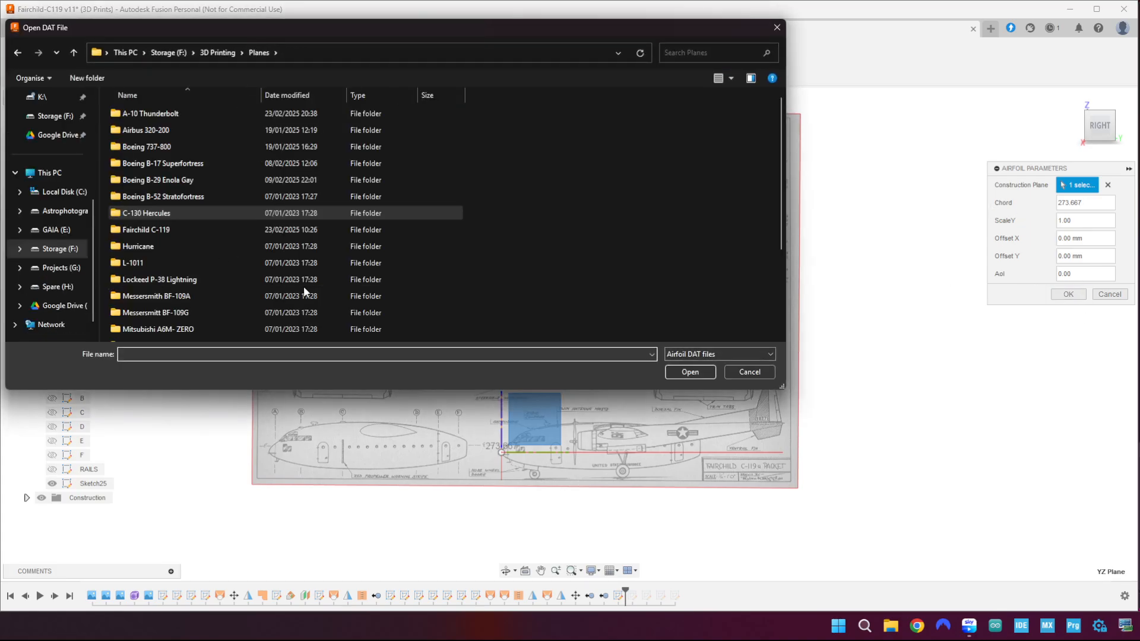
{"action": "double_click", "coordinate": [160, 231]}
{"action": "left_click", "coordinate": [143, 122]}
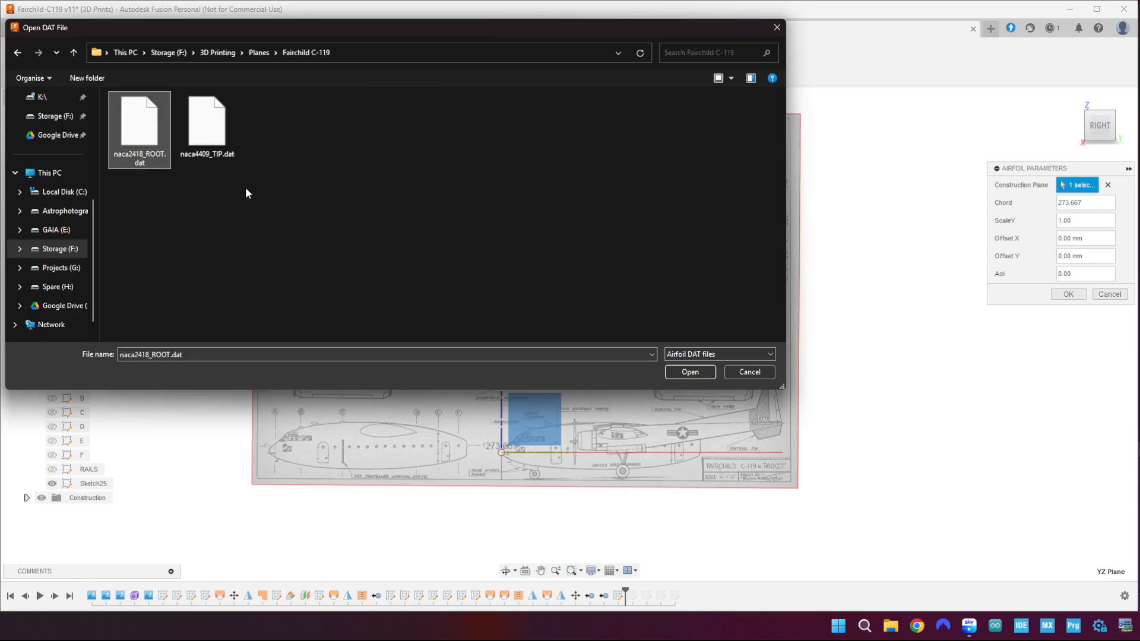
{"action": "left_click", "coordinate": [690, 371]}
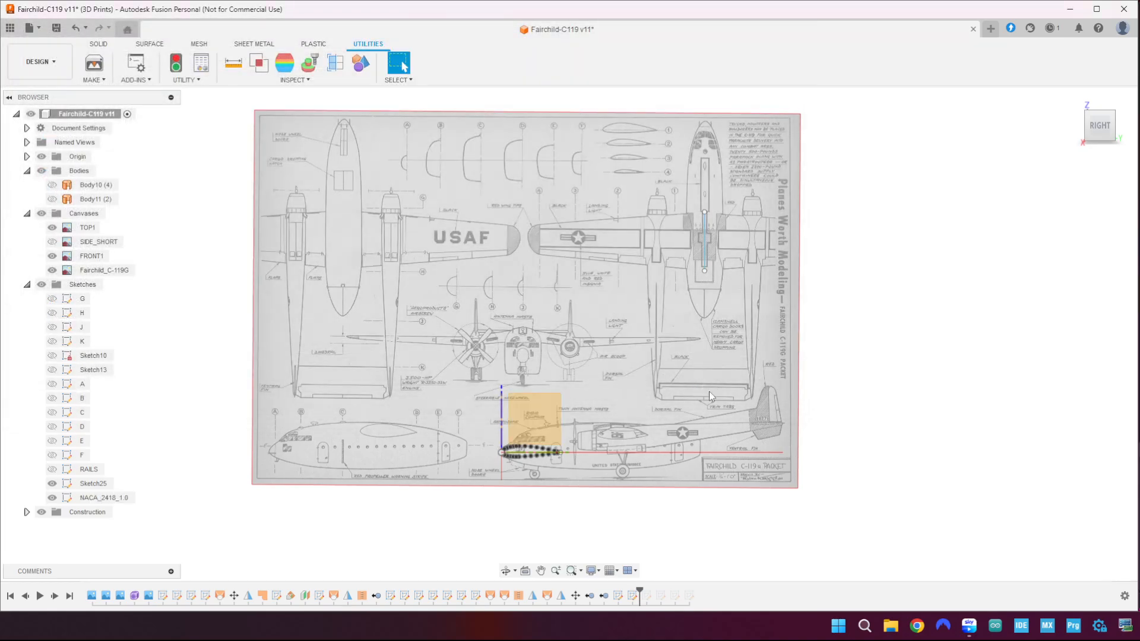
- Open the imported NACA 2418 airfoil sketch for editing at its open trailing edge
{"action": "scroll", "coordinate": [549, 454], "scroll_direction": "up", "scroll_amount": 10}
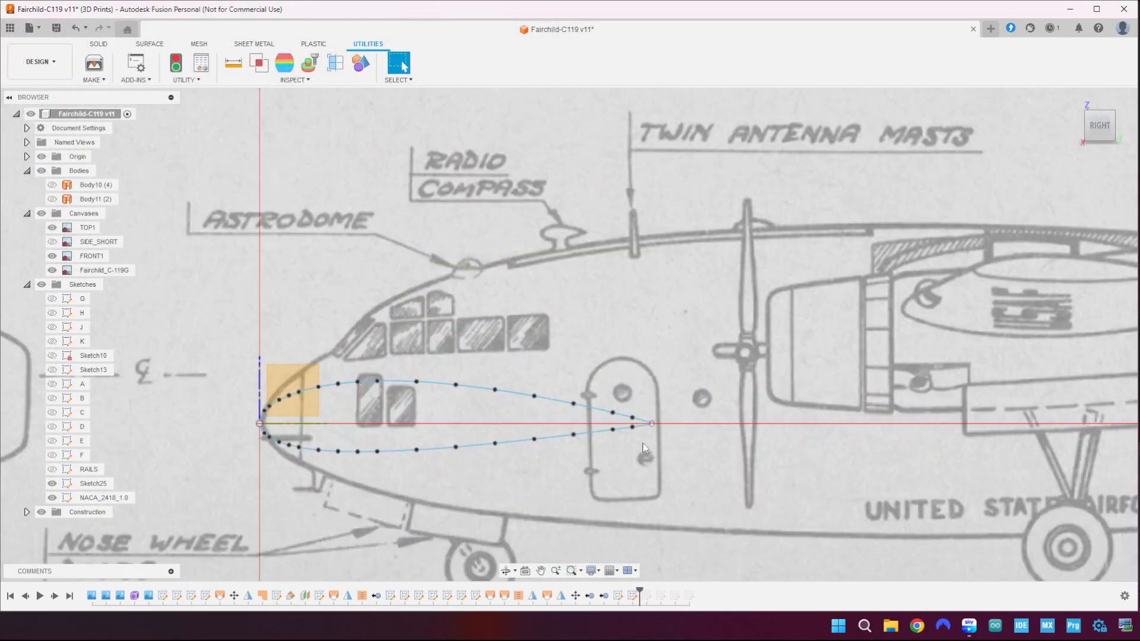
{"action": "scroll", "coordinate": [655, 447], "scroll_direction": "up", "scroll_amount": 10}
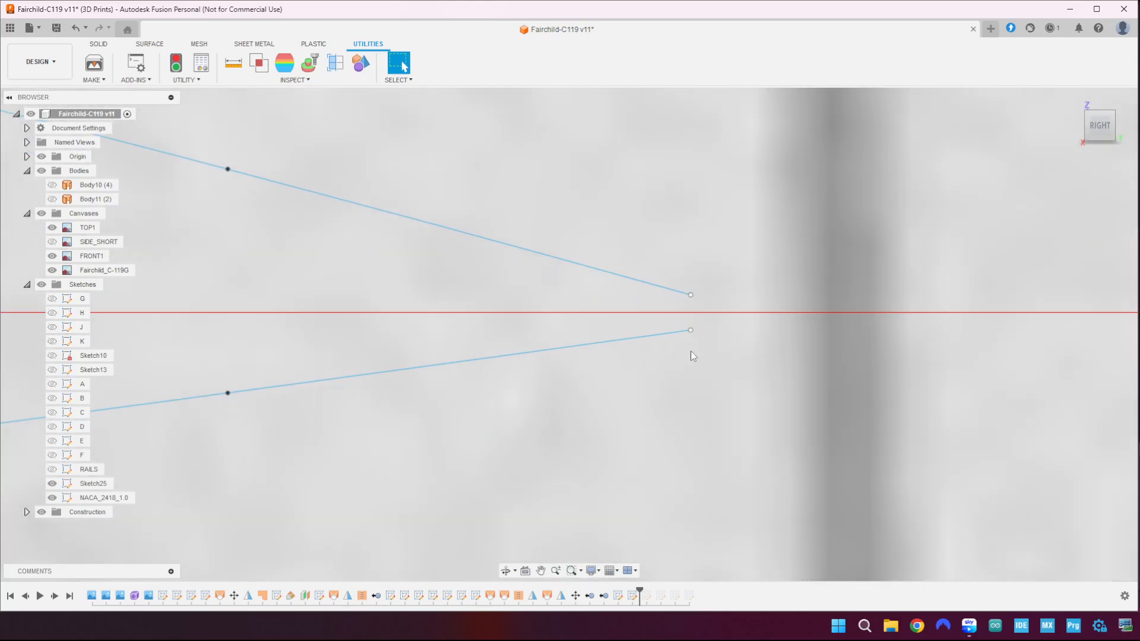
{"action": "scroll", "coordinate": [692, 355], "scroll_direction": "down", "scroll_amount": 2}
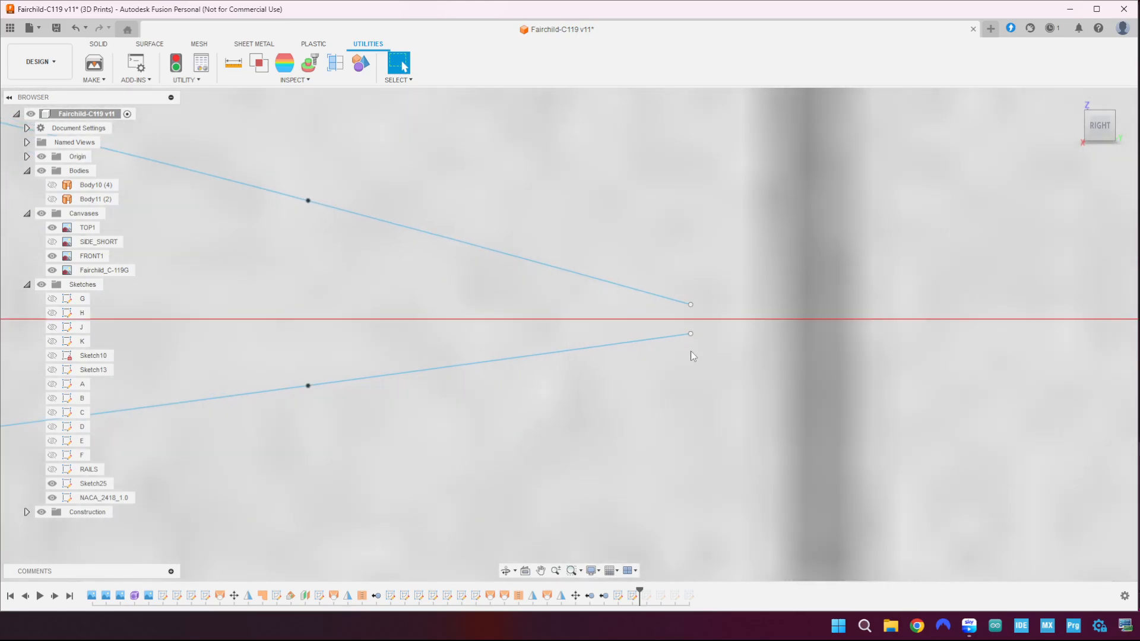
{"action": "left_click", "coordinate": [691, 305]}
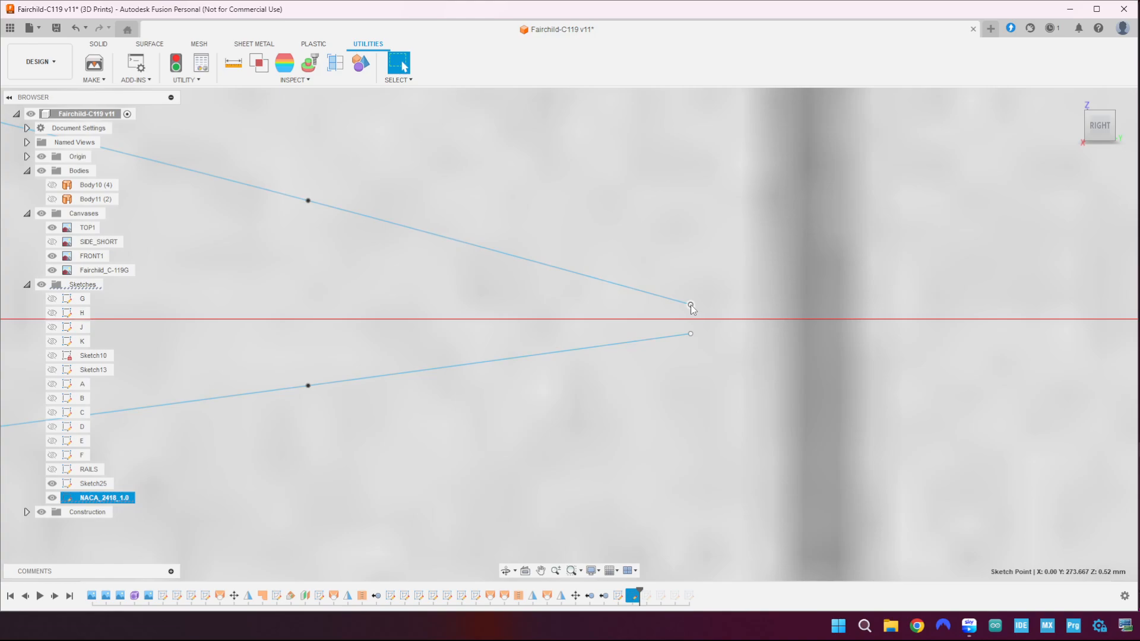
{"action": "left_click", "coordinate": [691, 304]}
{"action": "left_click", "coordinate": [785, 277]}
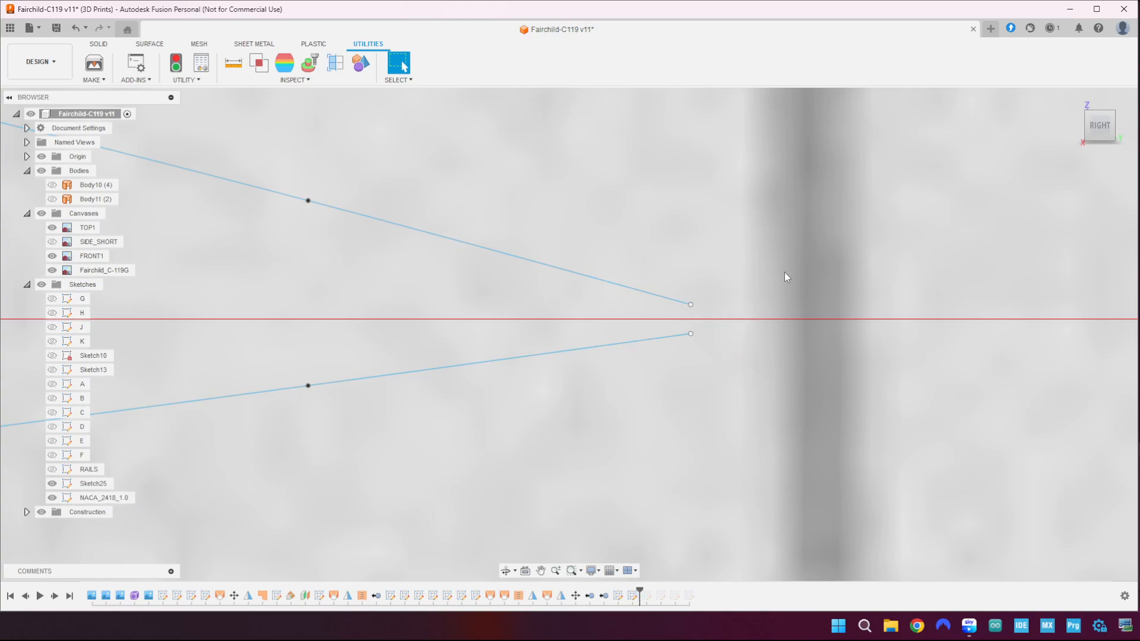
{"action": "left_click", "coordinate": [631, 291]}
{"action": "right_click", "coordinate": [631, 292]}
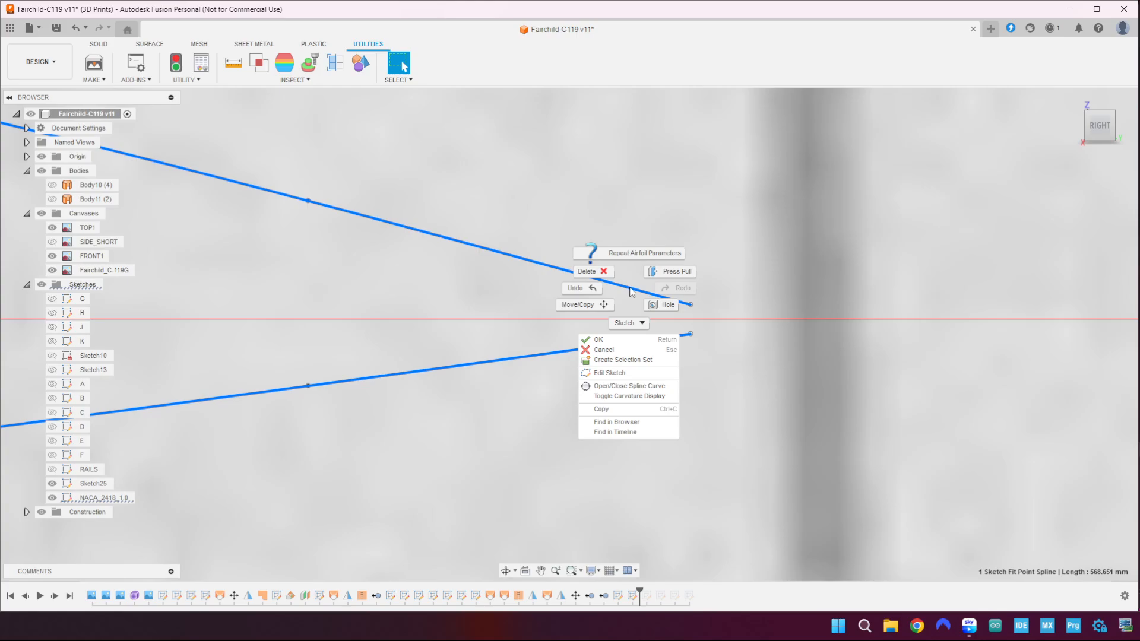
{"action": "left_click", "coordinate": [613, 373]}
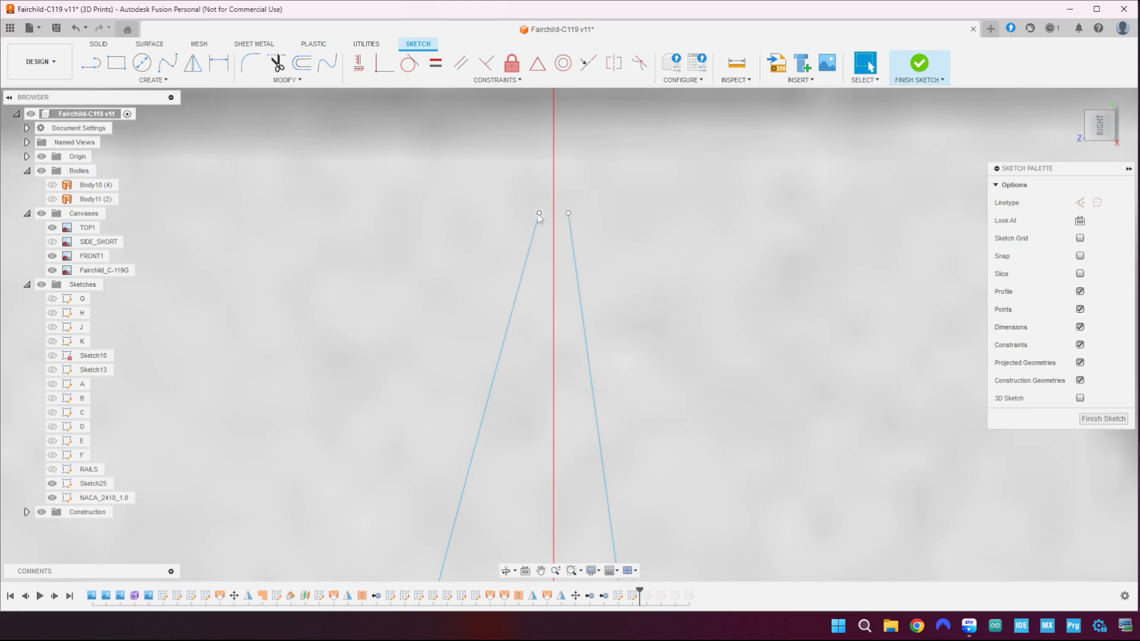
- Close the airfoil's trailing edge by bringing both spline endpoints to one point on the axis line, and finish the sketch
{"action": "left_click_drag", "start_coordinate": [539, 213], "coordinate": [554, 160]}
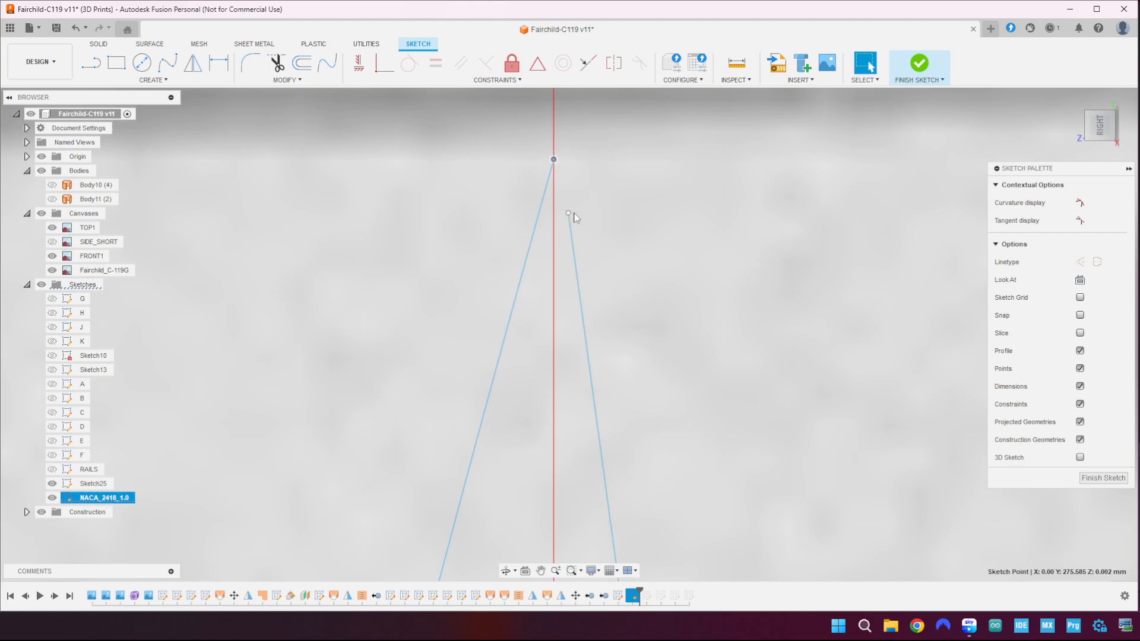
{"action": "left_click_drag", "start_coordinate": [568, 213], "coordinate": [554, 160]}
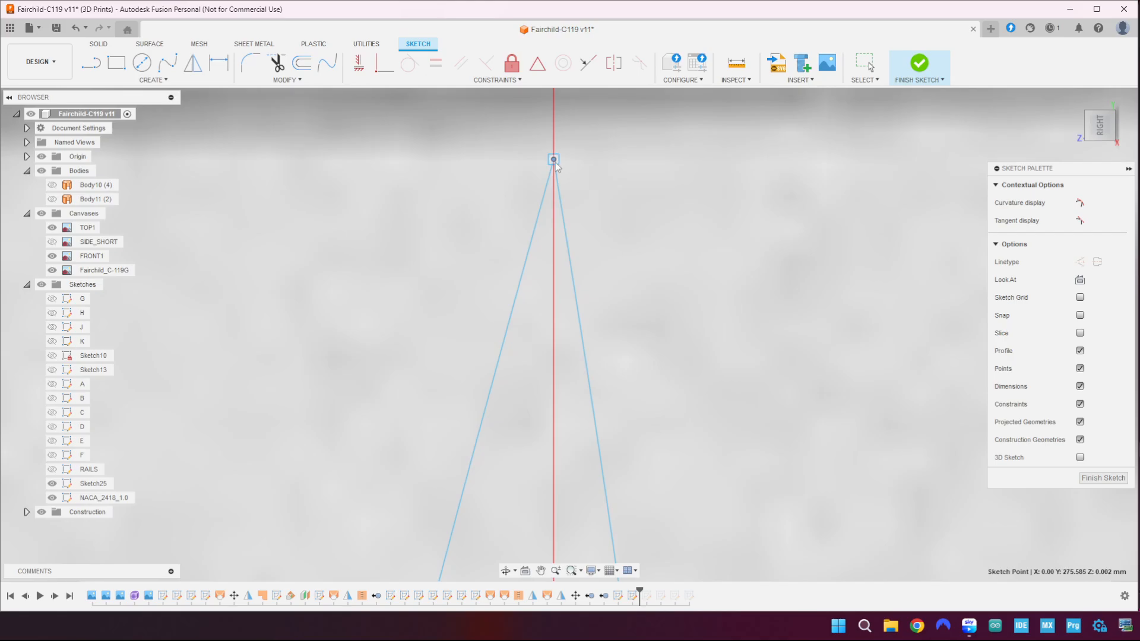
{"action": "scroll", "coordinate": [649, 233], "scroll_direction": "down", "scroll_amount": 6}
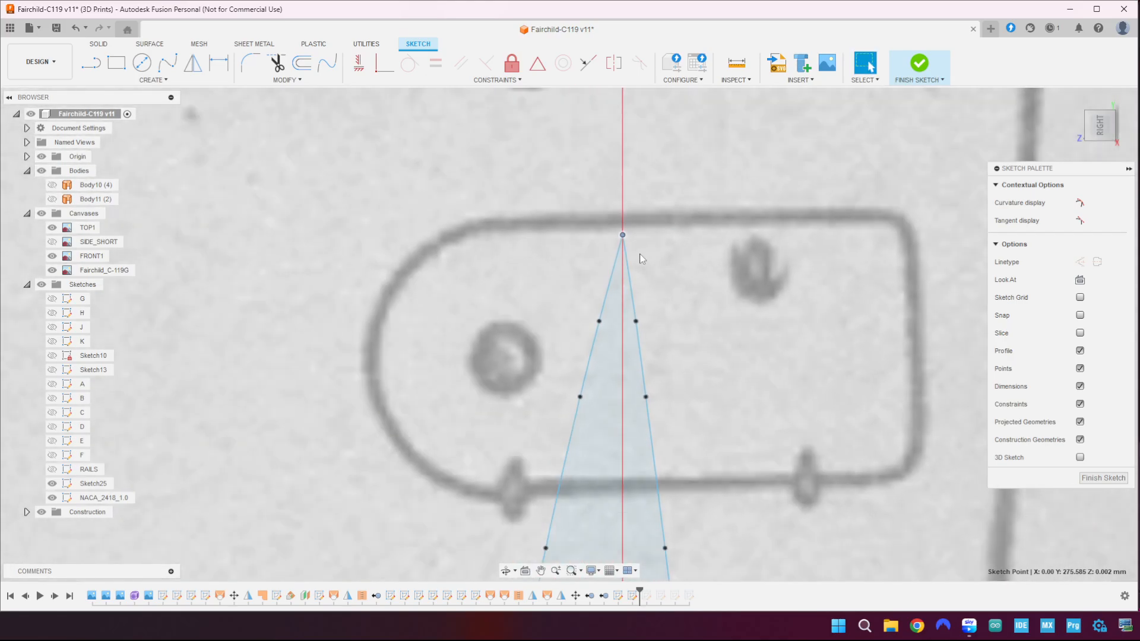
{"action": "scroll", "coordinate": [641, 258], "scroll_direction": "down", "scroll_amount": 5}
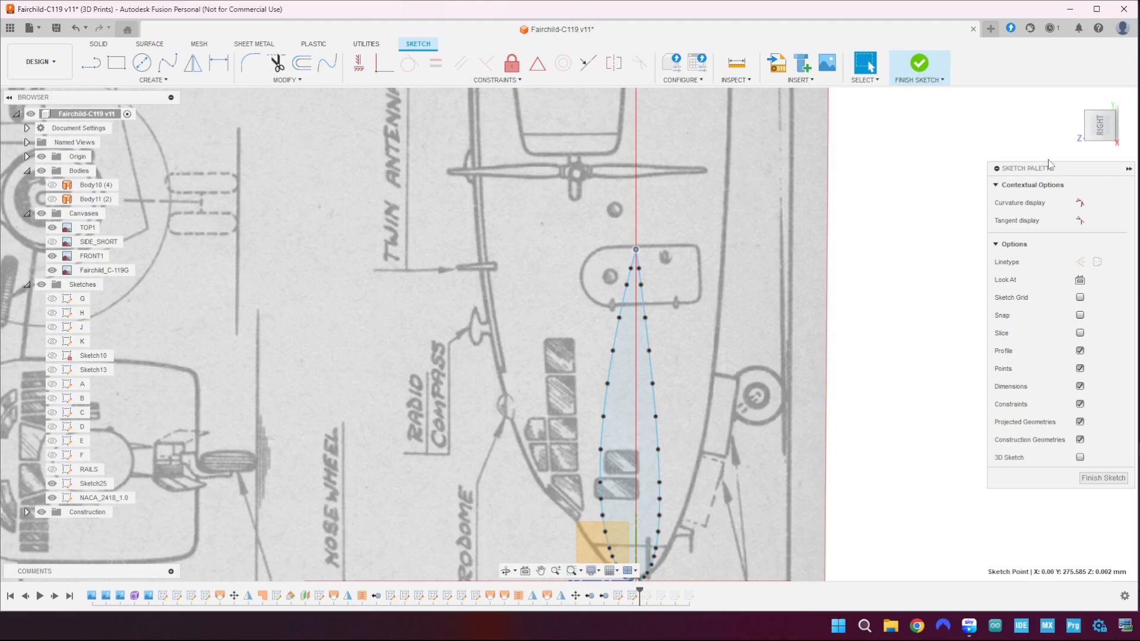
{"action": "left_click", "coordinate": [1104, 478]}
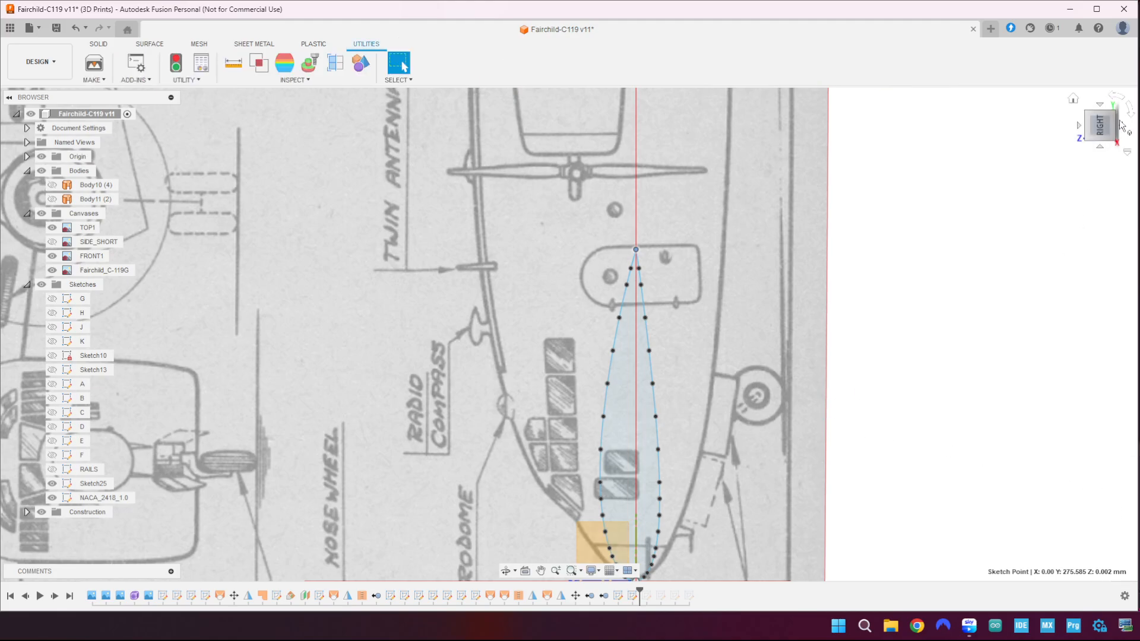
- Select the whole airfoil profile for Move/Copy and set the move pivot on its leading-edge point
{"action": "left_click", "coordinate": [1130, 115]}
{"action": "scroll", "coordinate": [550, 434], "scroll_direction": "up", "scroll_amount": 8}
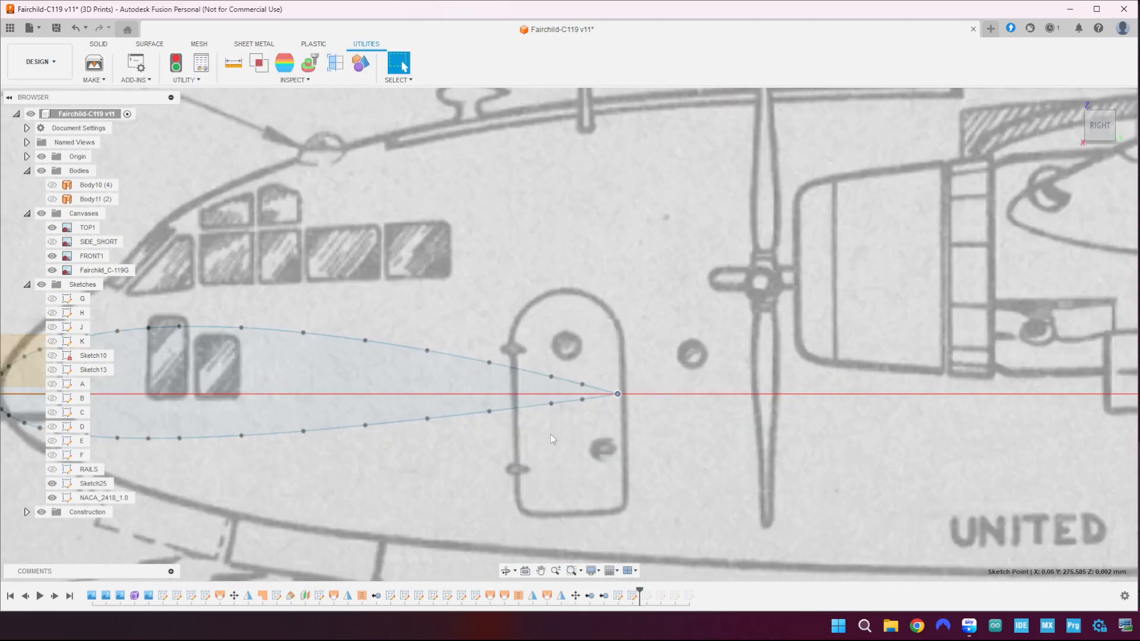
{"action": "scroll", "coordinate": [649, 358], "scroll_direction": "down", "scroll_amount": 10}
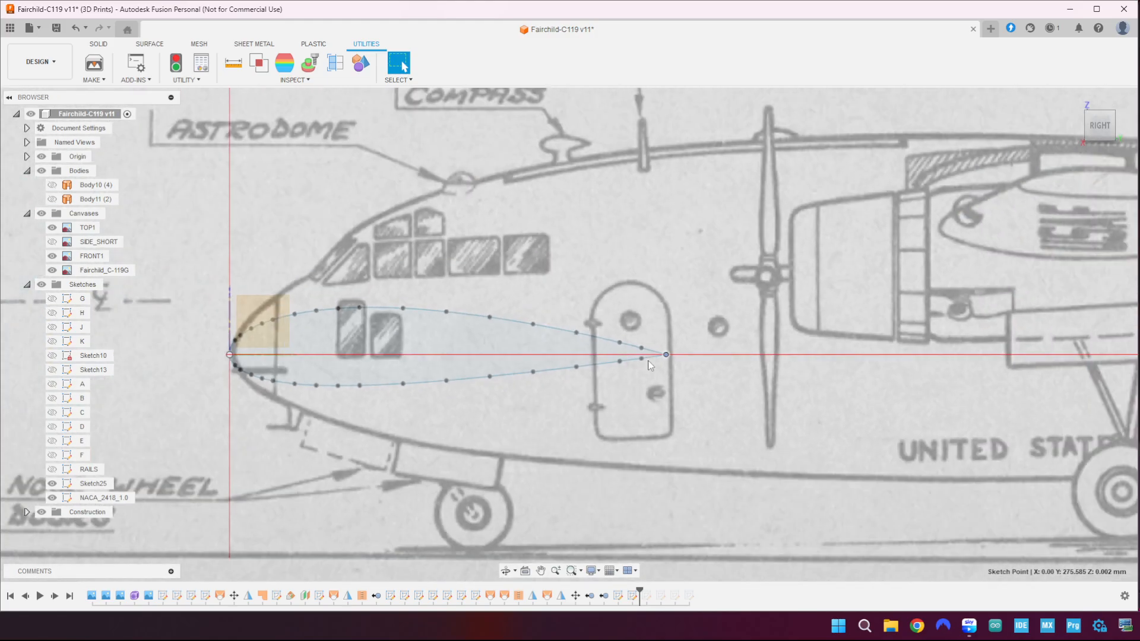
{"action": "scroll", "coordinate": [523, 397], "scroll_direction": "up", "scroll_amount": 4}
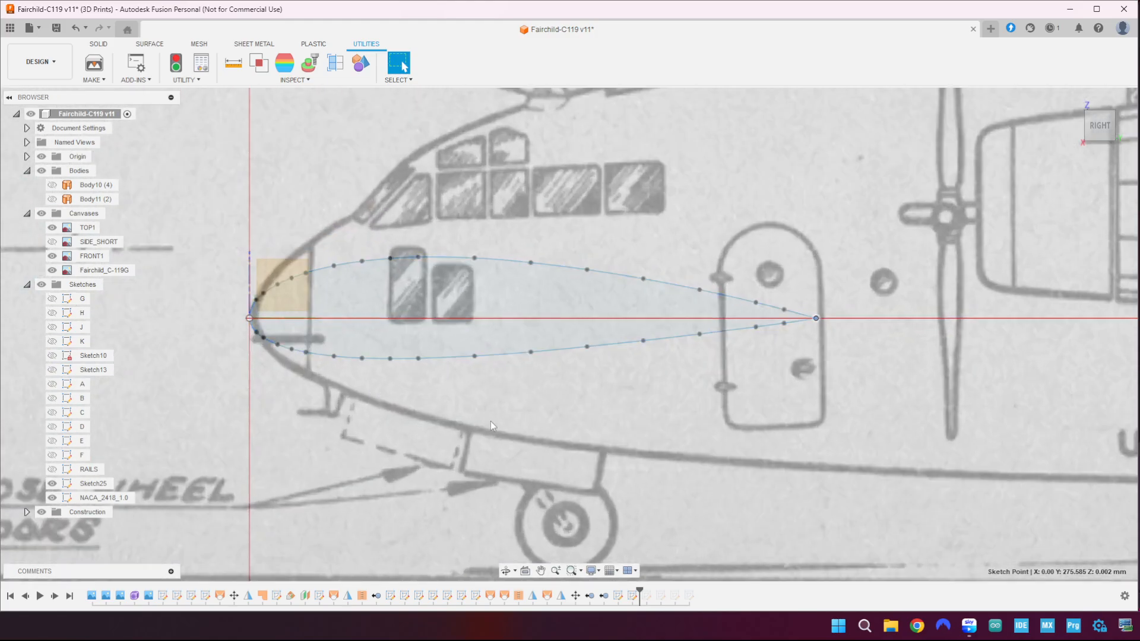
{"action": "scroll", "coordinate": [491, 421], "scroll_direction": "down", "scroll_amount": 6}
{"action": "middle_click_drag", "start_coordinate": [492, 425], "coordinate": [627, 337]}
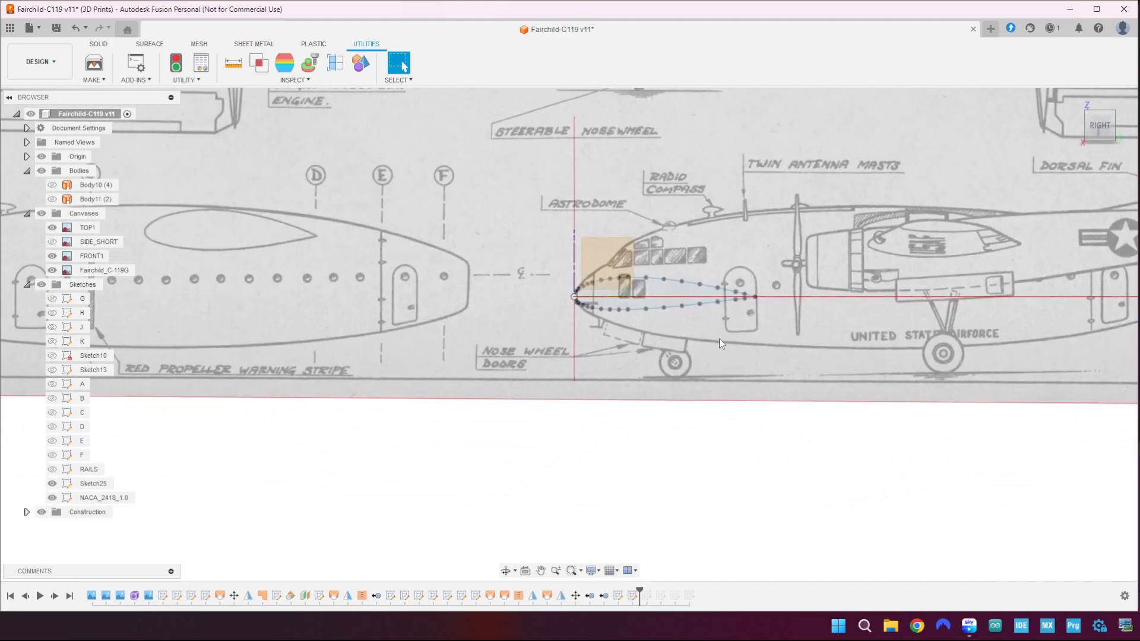
{"action": "left_click_drag", "start_coordinate": [537, 243], "coordinate": [826, 365]}
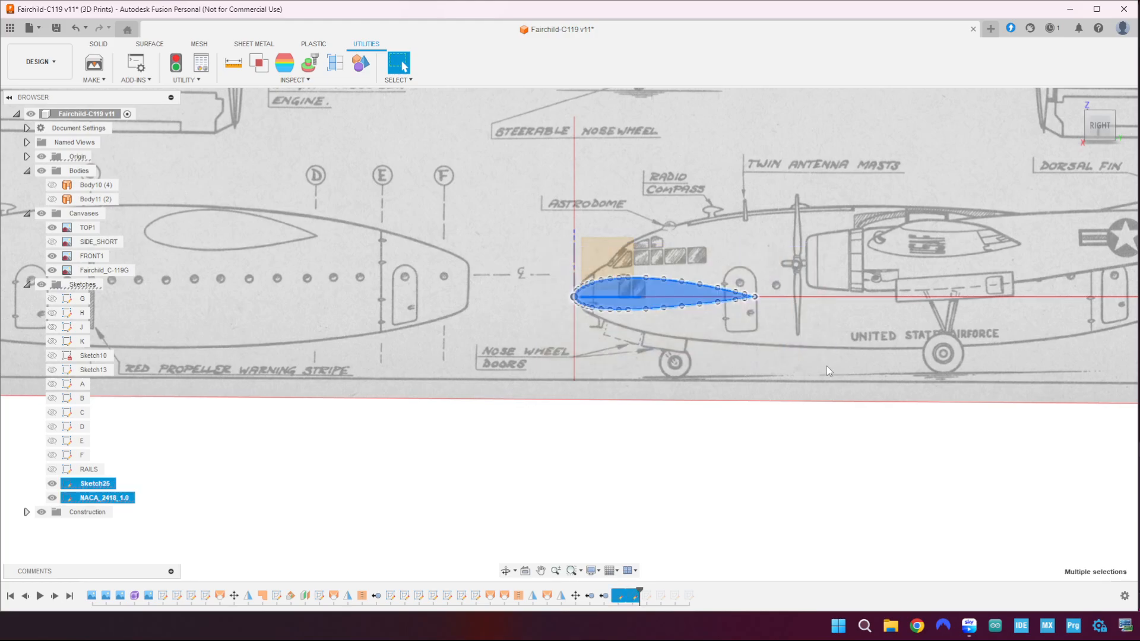
{"action": "key", "text": "m"}
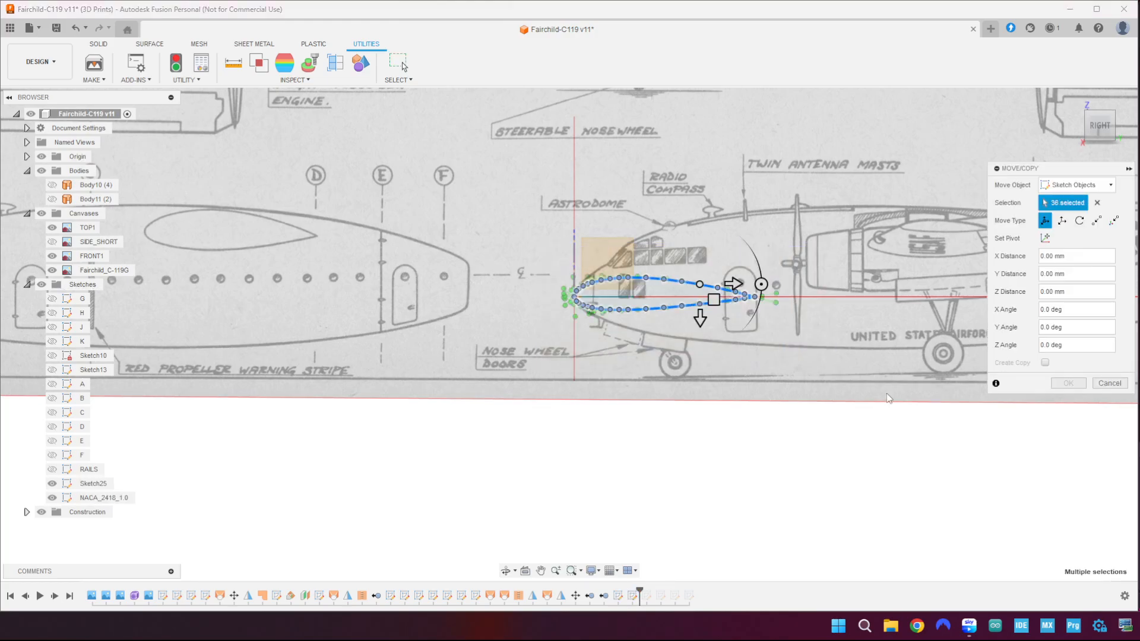
{"action": "scroll", "coordinate": [569, 295], "scroll_direction": "up", "scroll_amount": 10}
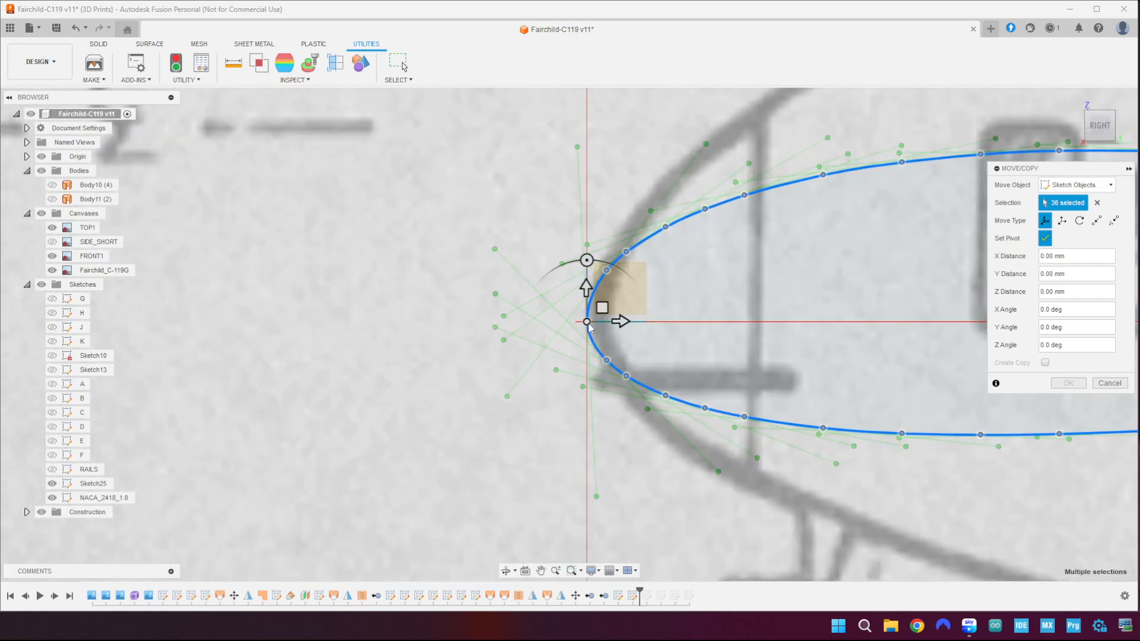
{"action": "left_click", "coordinate": [1046, 239]}
- Freely move the airfoil from the side view to the wing beside the fuselage in the blueprint's plan view
{"action": "scroll", "coordinate": [980, 334], "scroll_direction": "down", "scroll_amount": 5}
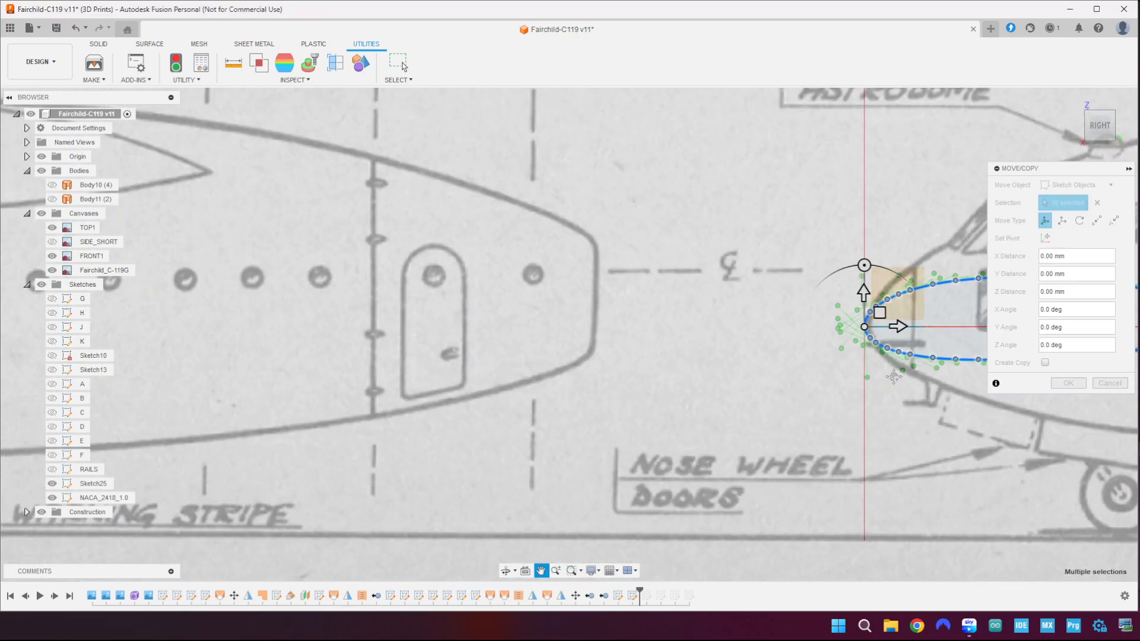
{"action": "scroll", "coordinate": [876, 389], "scroll_direction": "down", "scroll_amount": 6}
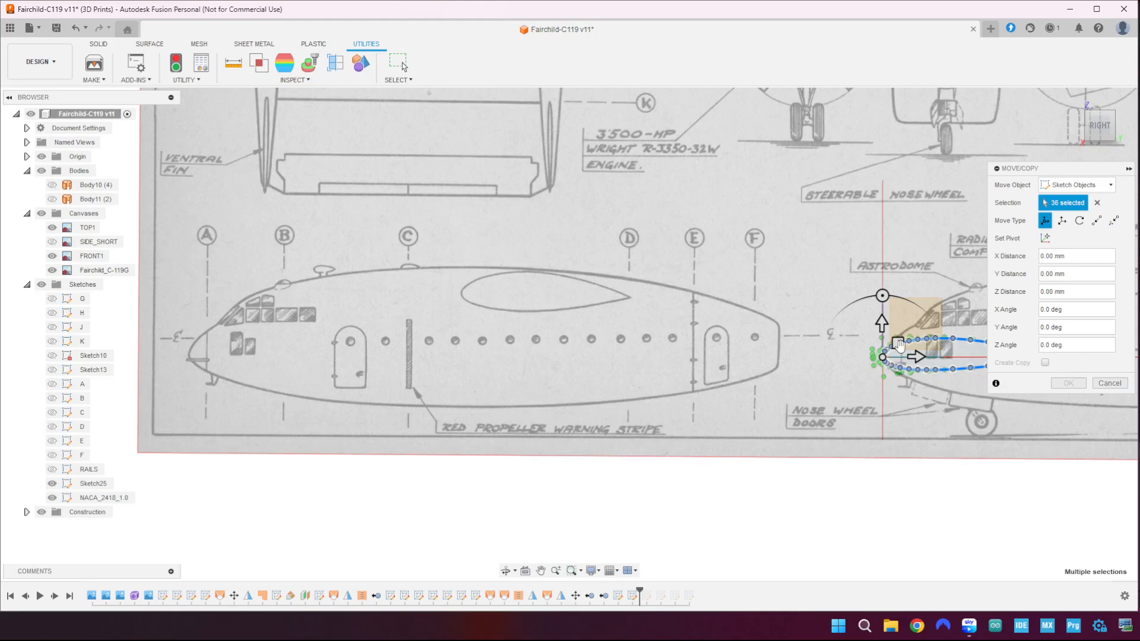
{"action": "mouse_move", "coordinate": [898, 343]}
{"action": "left_mouse_down"}
{"action": "mouse_move", "coordinate": [477, 282]}
{"action": "mouse_move", "coordinate": [623, 288]}
{"action": "mouse_move", "coordinate": [655, 270]}
{"action": "left_mouse_up"}
{"action": "scroll", "coordinate": [876, 334], "scroll_direction": "down", "scroll_amount": 3}
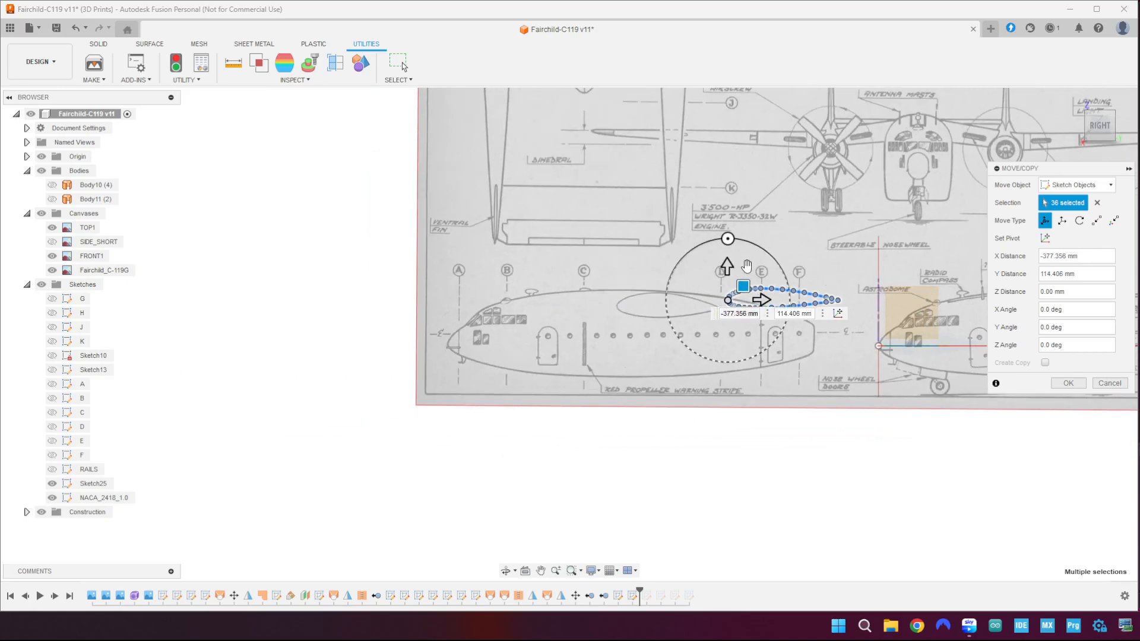
{"action": "middle_click_drag", "start_coordinate": [842, 258], "coordinate": [442, 444]}
{"action": "scroll", "coordinate": [463, 436], "scroll_direction": "down", "scroll_amount": 2}
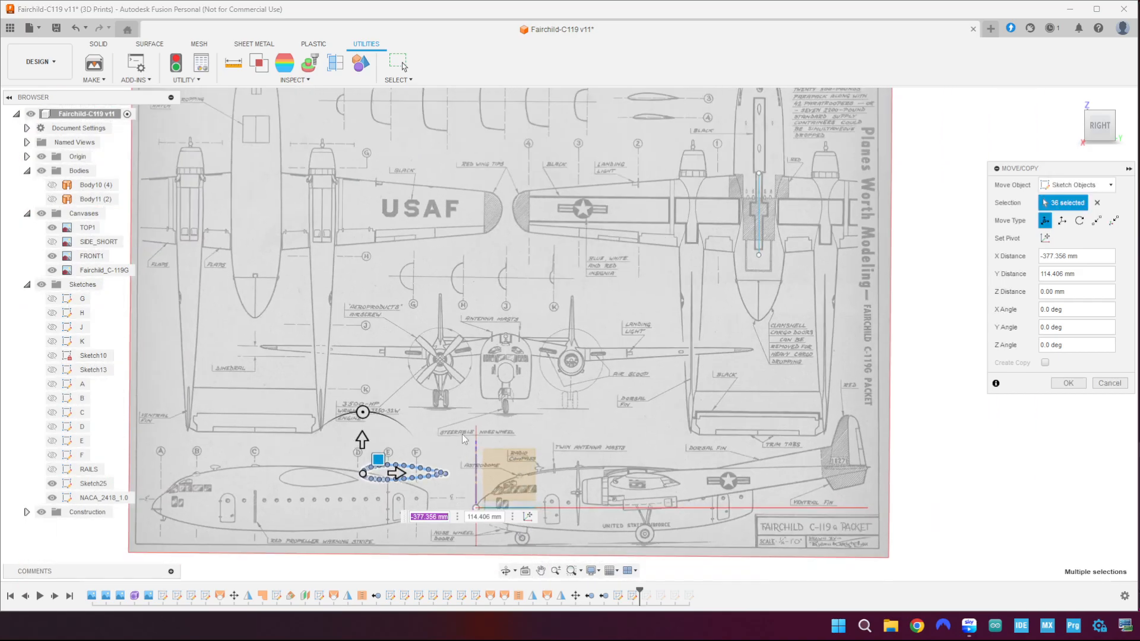
{"action": "mouse_move", "coordinate": [377, 459]}
{"action": "left_mouse_down"}
{"action": "mouse_move", "coordinate": [631, 182]}
{"action": "mouse_move", "coordinate": [692, 192]}
{"action": "left_mouse_up"}
- Rotate the airfoil -90 degrees about Z so its trailing edge points down toward the tail in the plan view
{"action": "mouse_move", "coordinate": [677, 146]}
{"action": "left_mouse_down"}
{"action": "mouse_move", "coordinate": [696, 155]}
{"action": "mouse_move", "coordinate": [717, 206]}
{"action": "left_mouse_up"}
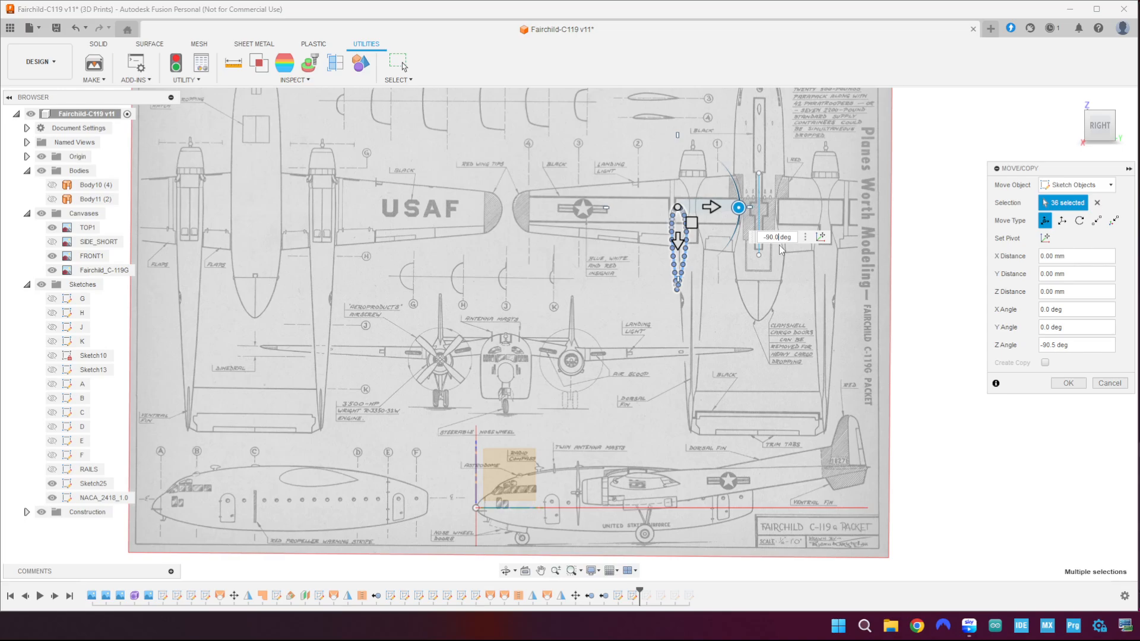
{"action": "key", "text": "Return"}
{"action": "key", "text": "Return"}
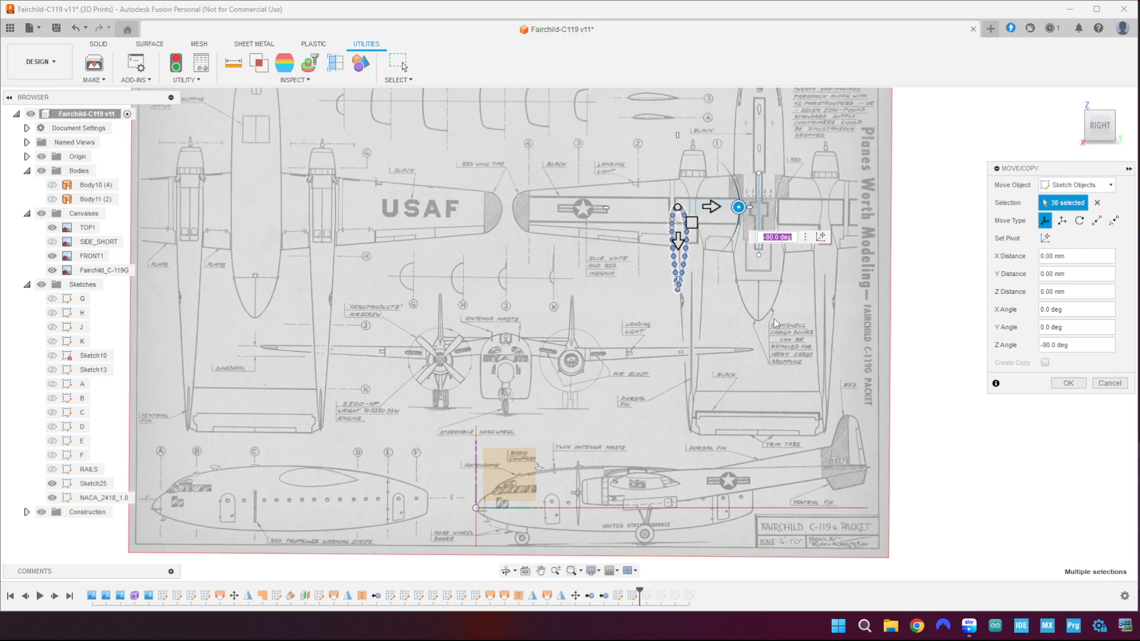
- Rotate the airfoil 90 degrees about X so its profile stands perpendicular to the plan-view blueprint
{"action": "left_click", "coordinate": [1087, 130]}
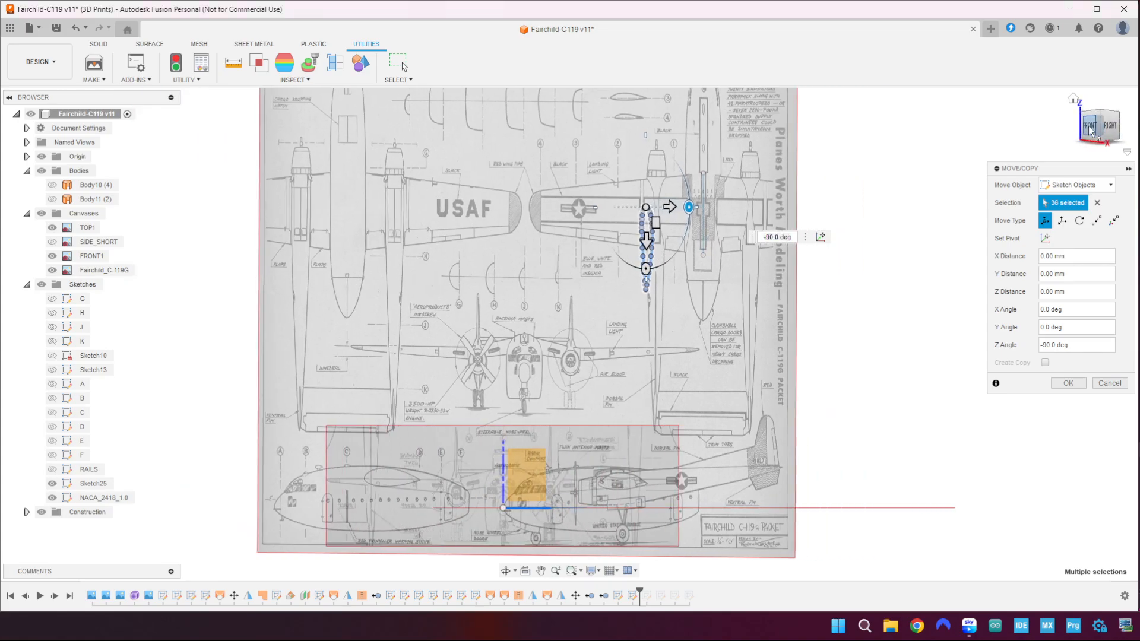
{"action": "left_click", "coordinate": [1102, 117]}
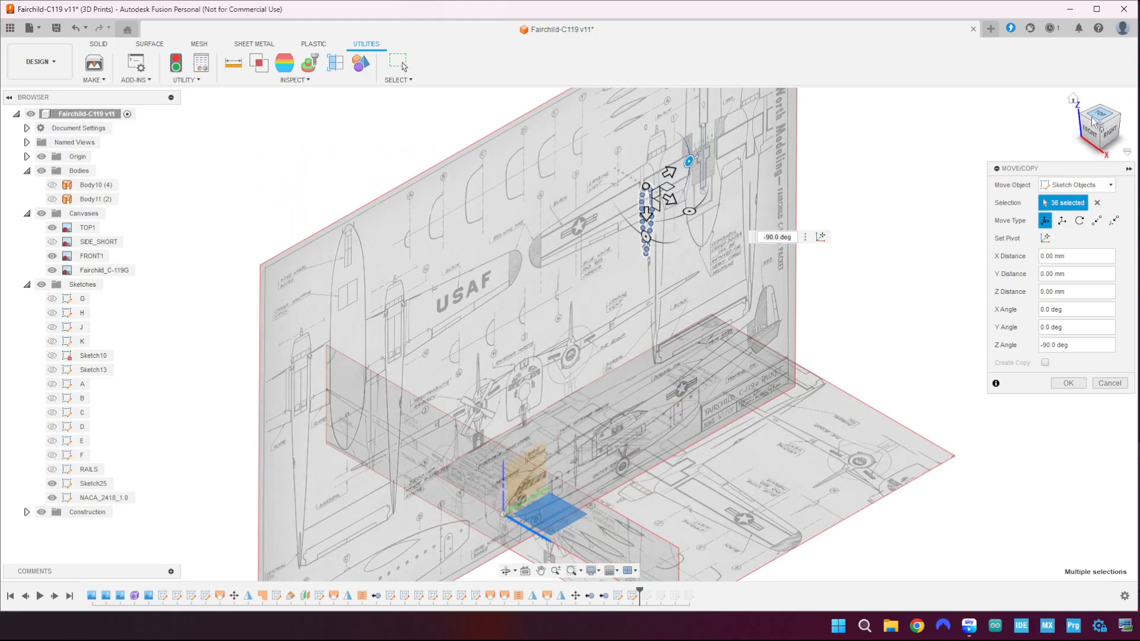
{"action": "left_click", "coordinate": [688, 211]}
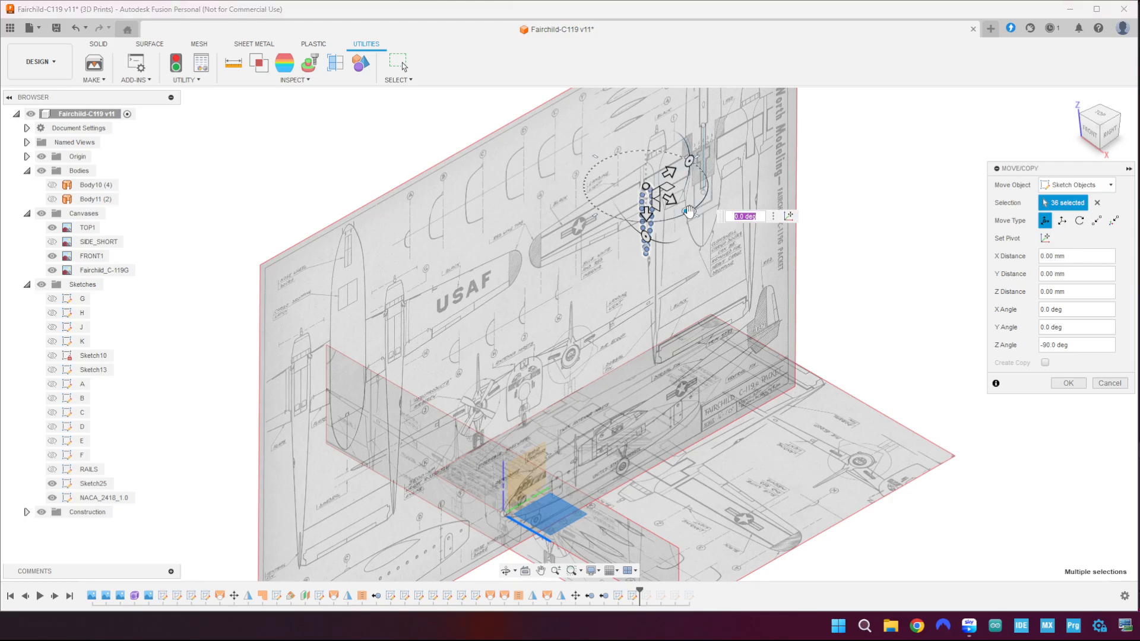
{"action": "left_click_drag", "start_coordinate": [689, 211], "coordinate": [608, 235]}
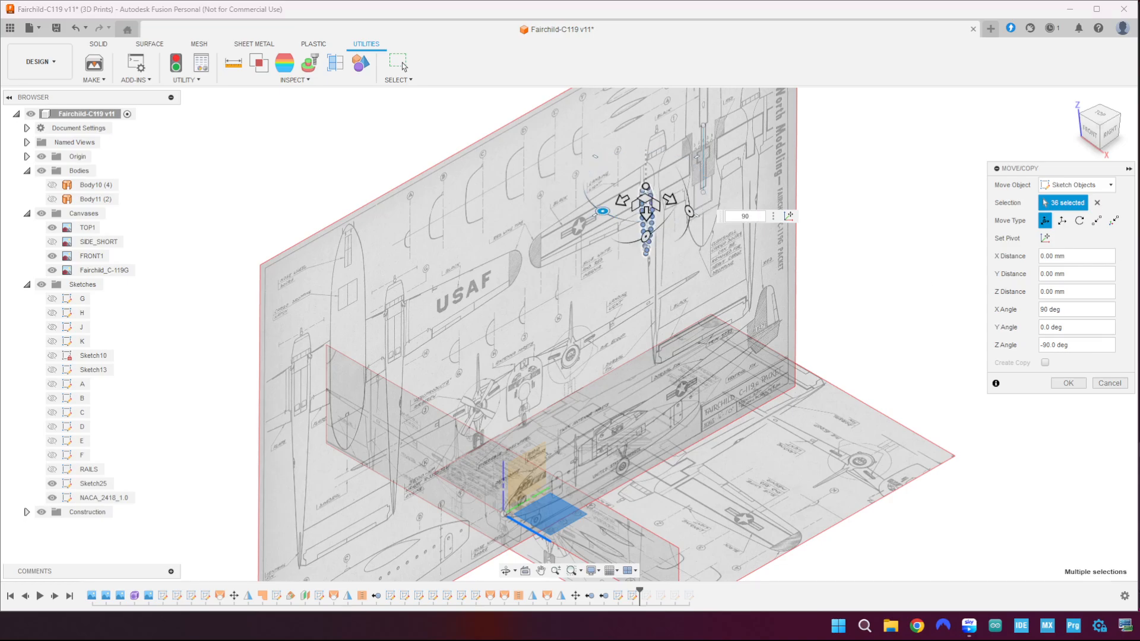
{"action": "left_click", "coordinate": [1108, 132]}
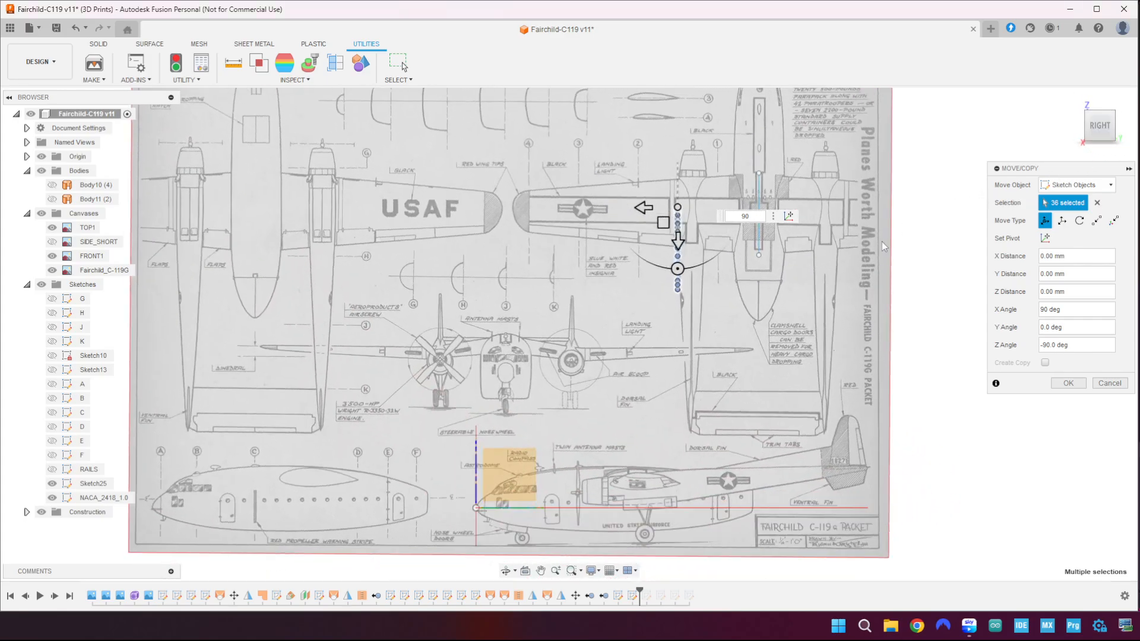
- Move the airfoil point to point from its leading-edge point onto the front end of the root chord line, and apply the move
{"action": "left_click", "coordinate": [1097, 221]}
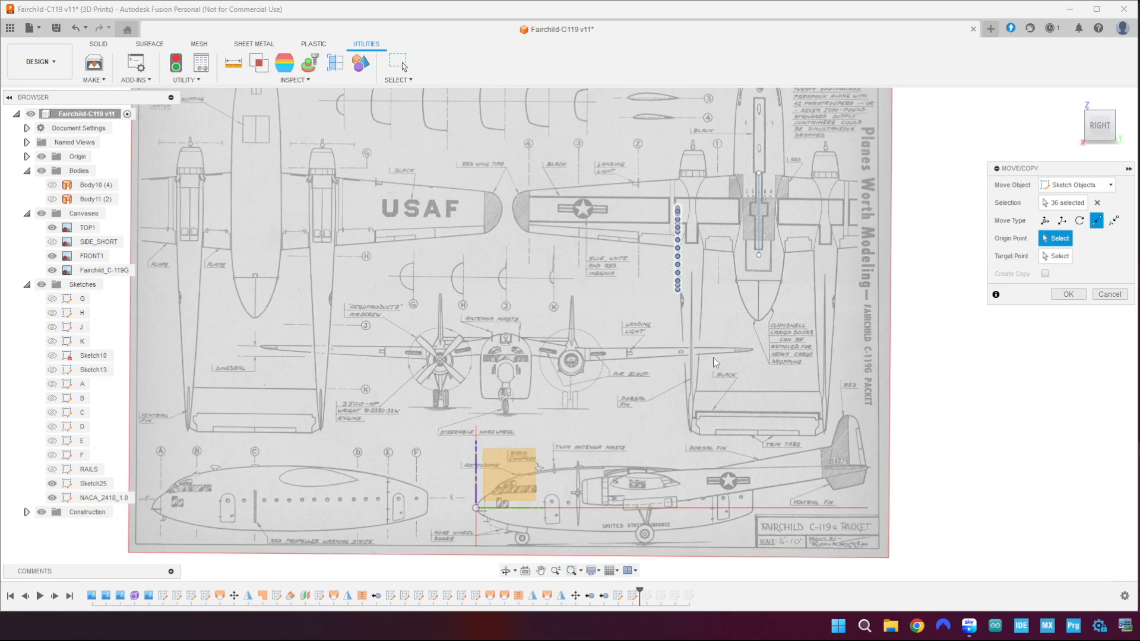
{"action": "middle_click_drag", "start_coordinate": [700, 378], "coordinate": [722, 338], "text": "shift"}
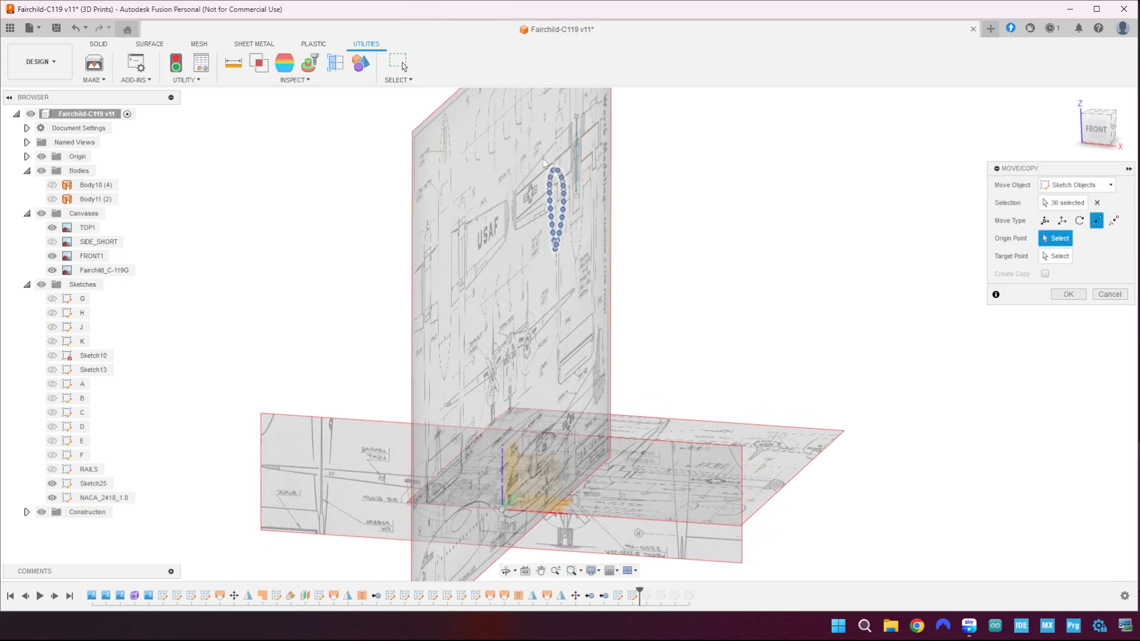
{"action": "scroll", "coordinate": [543, 163], "scroll_direction": "up", "scroll_amount": 10}
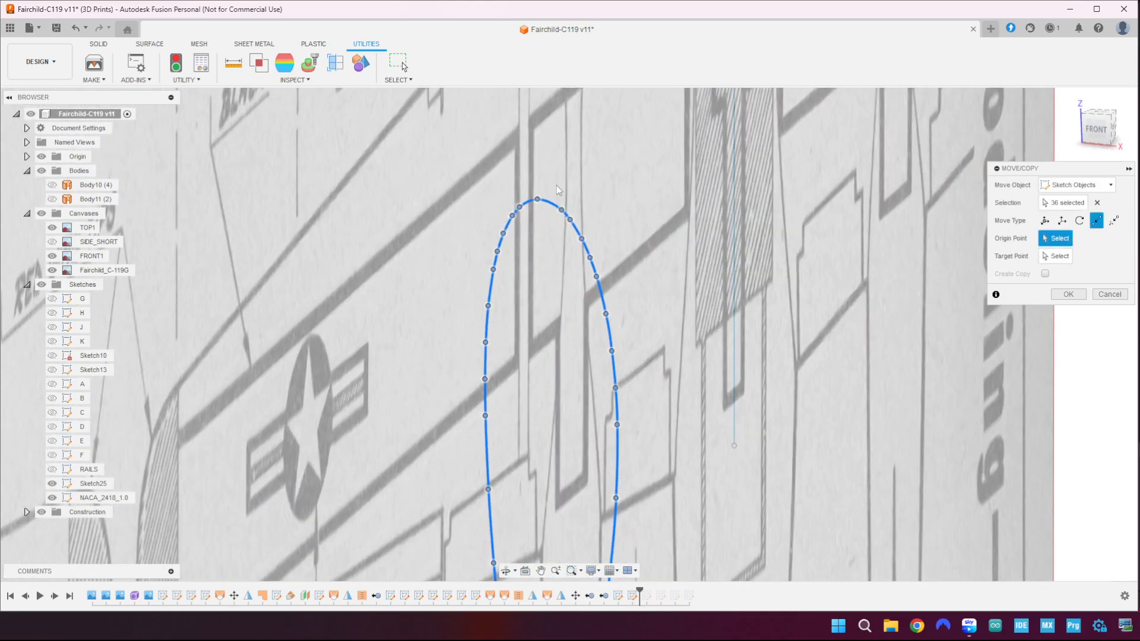
{"action": "scroll", "coordinate": [558, 190], "scroll_direction": "down", "scroll_amount": 3}
{"action": "left_click", "coordinate": [1045, 220]}
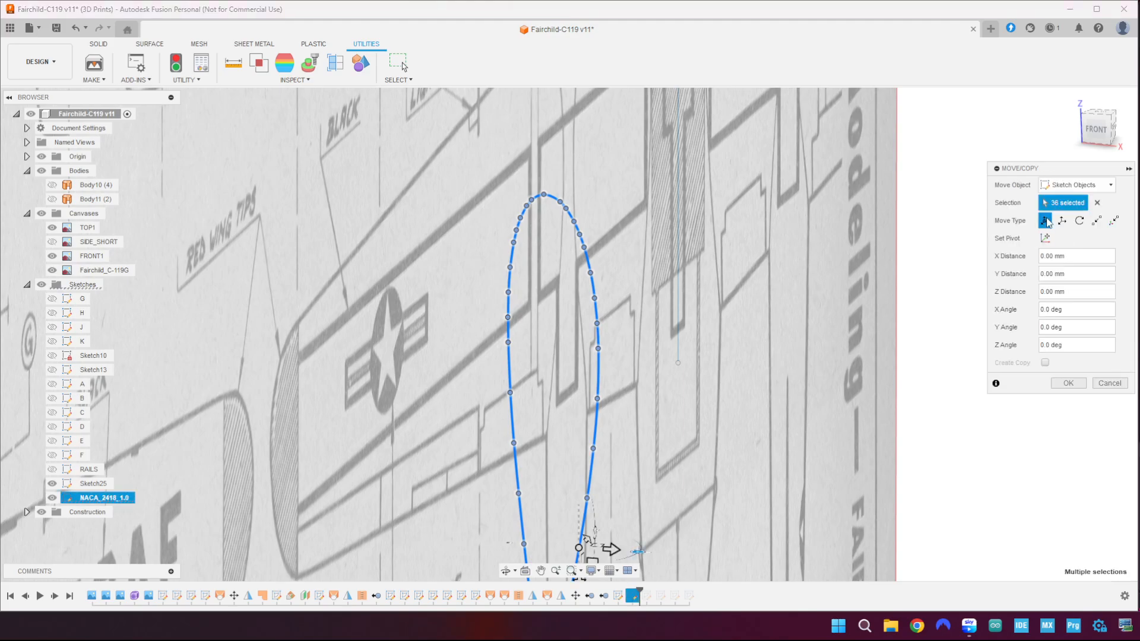
{"action": "scroll", "coordinate": [616, 237], "scroll_direction": "up", "scroll_amount": 3}
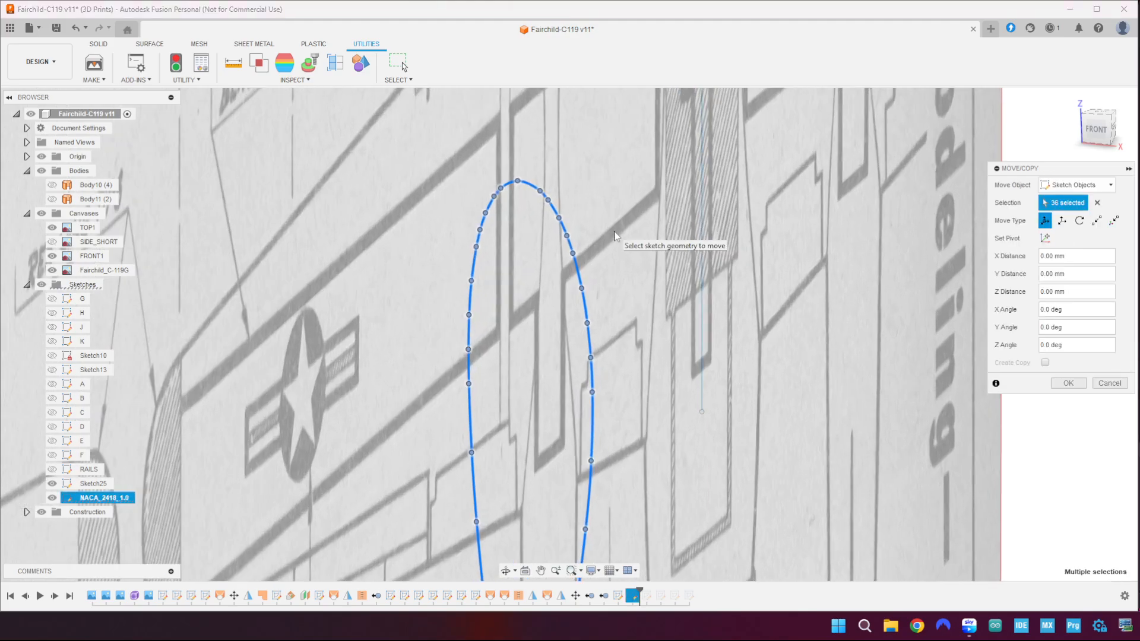
{"action": "left_click", "coordinate": [1097, 220]}
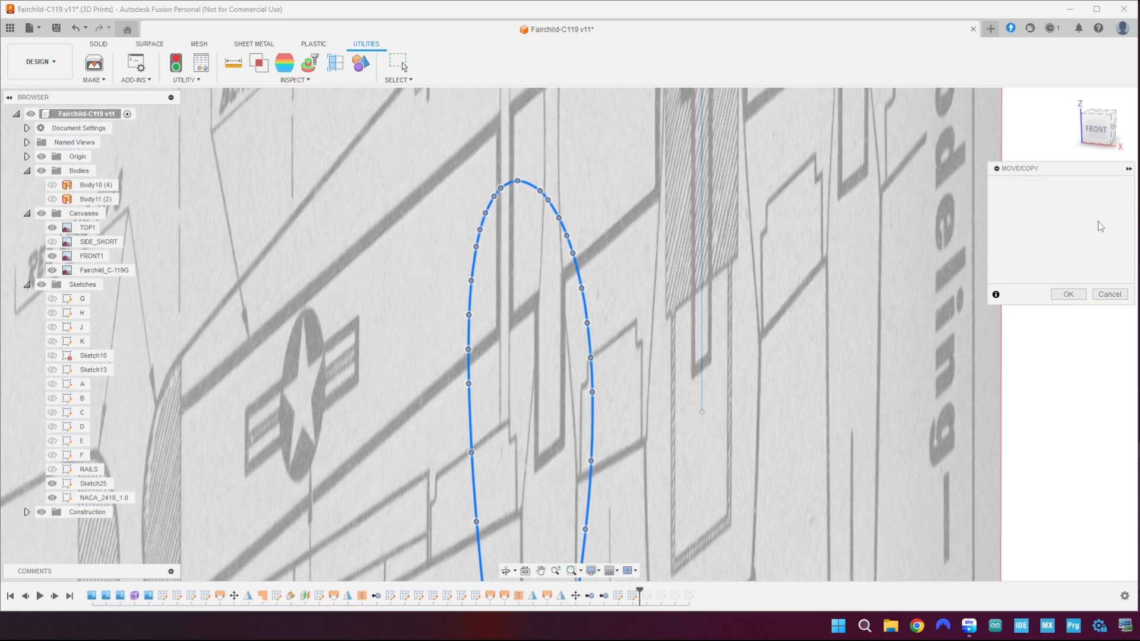
{"action": "left_click", "coordinate": [518, 181]}
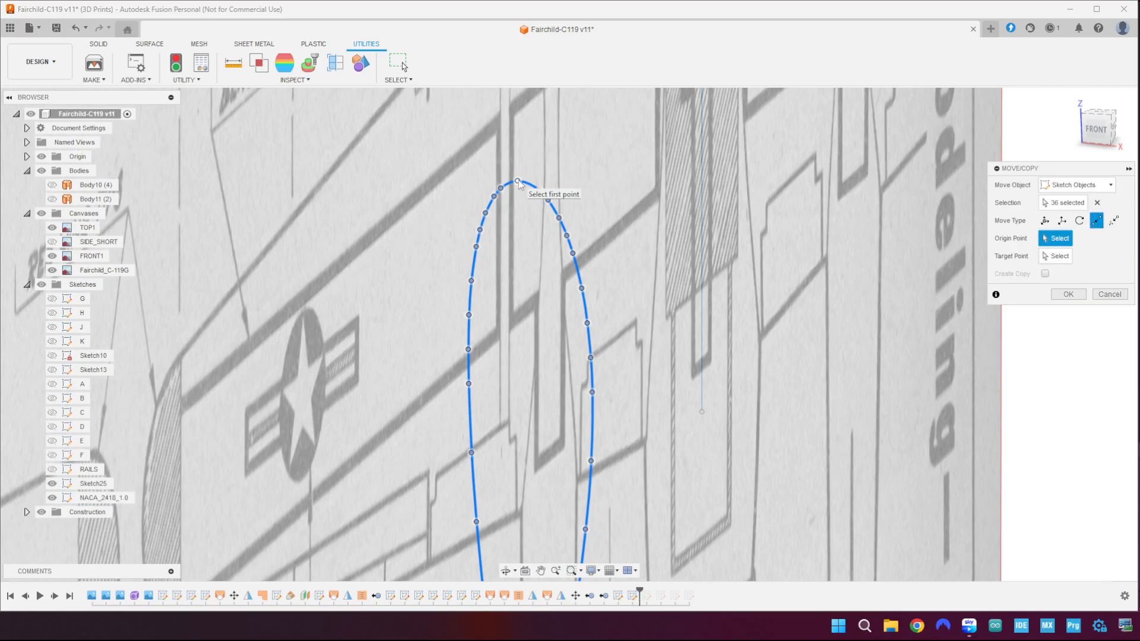
{"action": "scroll", "coordinate": [609, 184], "scroll_direction": "down", "scroll_amount": 4}
{"action": "middle_click_drag", "start_coordinate": [724, 193], "coordinate": [725, 318]}
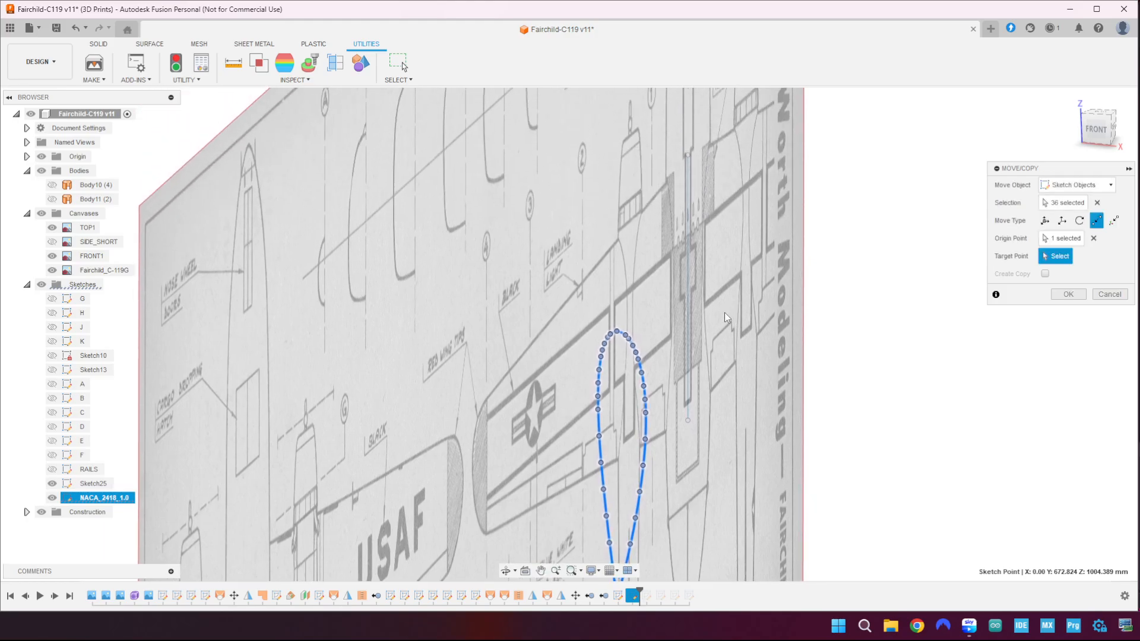
{"action": "left_click", "coordinate": [688, 156]}
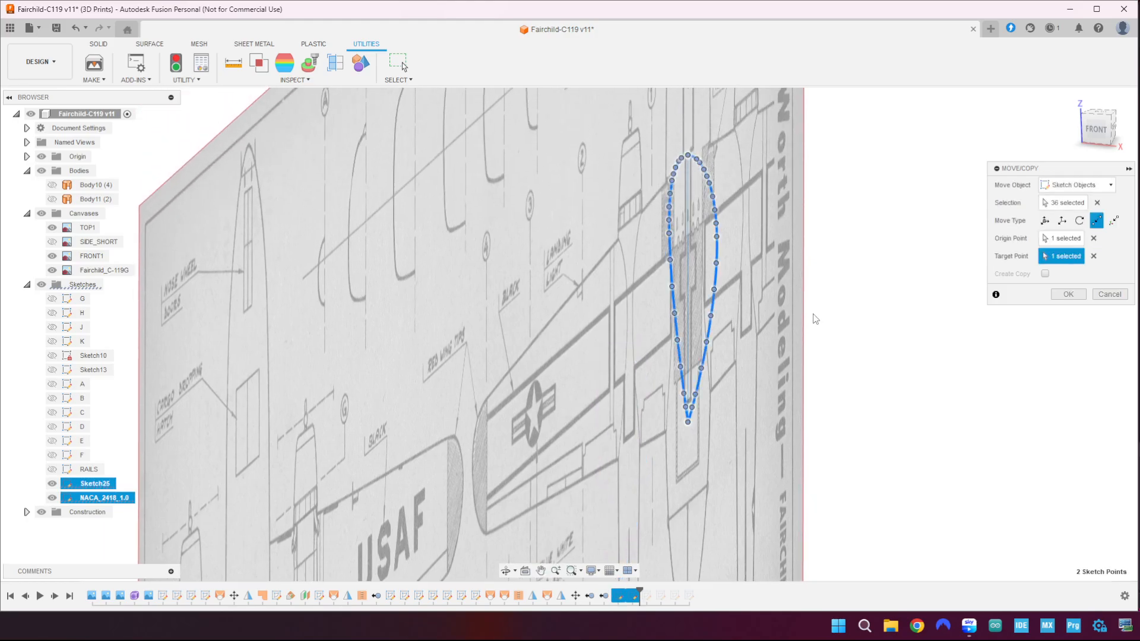
{"action": "scroll", "coordinate": [772, 356], "scroll_direction": "up", "scroll_amount": 5}
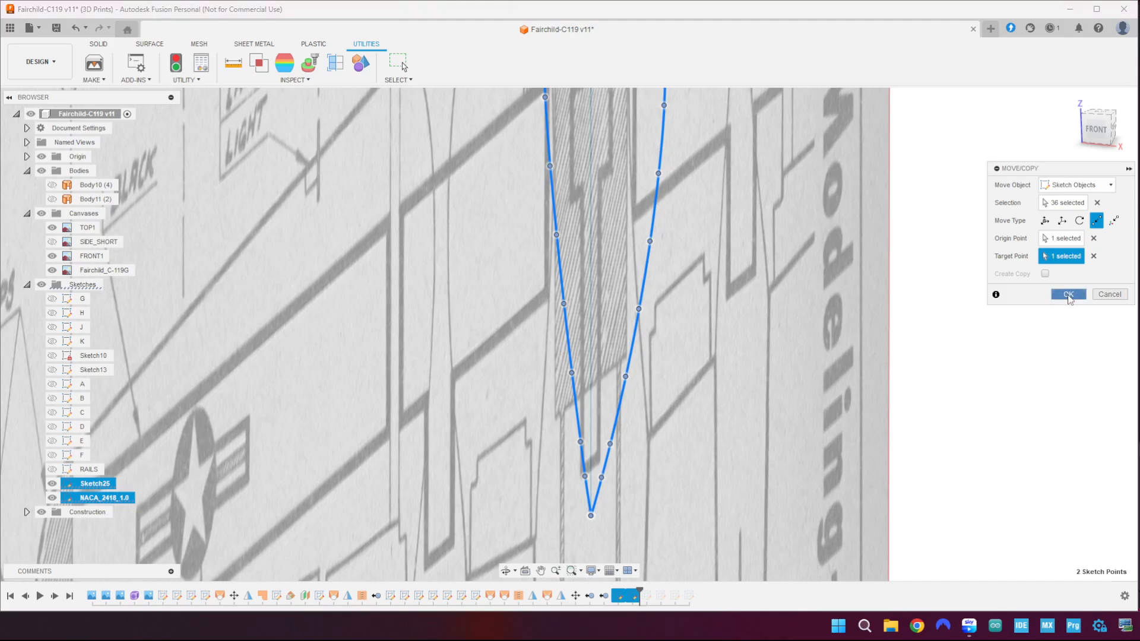
{"action": "left_click", "coordinate": [1068, 295]}
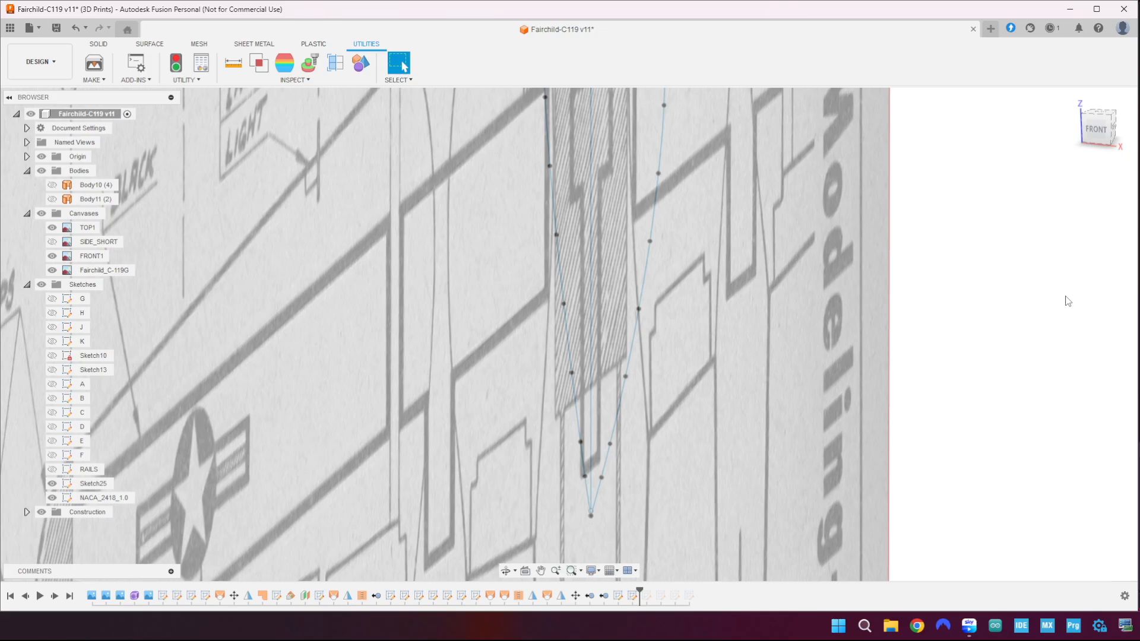
- Compare the airfoil's trailing edge with the end of the root chord line, and hide Sketch25
{"action": "scroll", "coordinate": [638, 528], "scroll_direction": "up", "scroll_amount": 6}
{"action": "scroll", "coordinate": [605, 500], "scroll_direction": "up", "scroll_amount": 3}
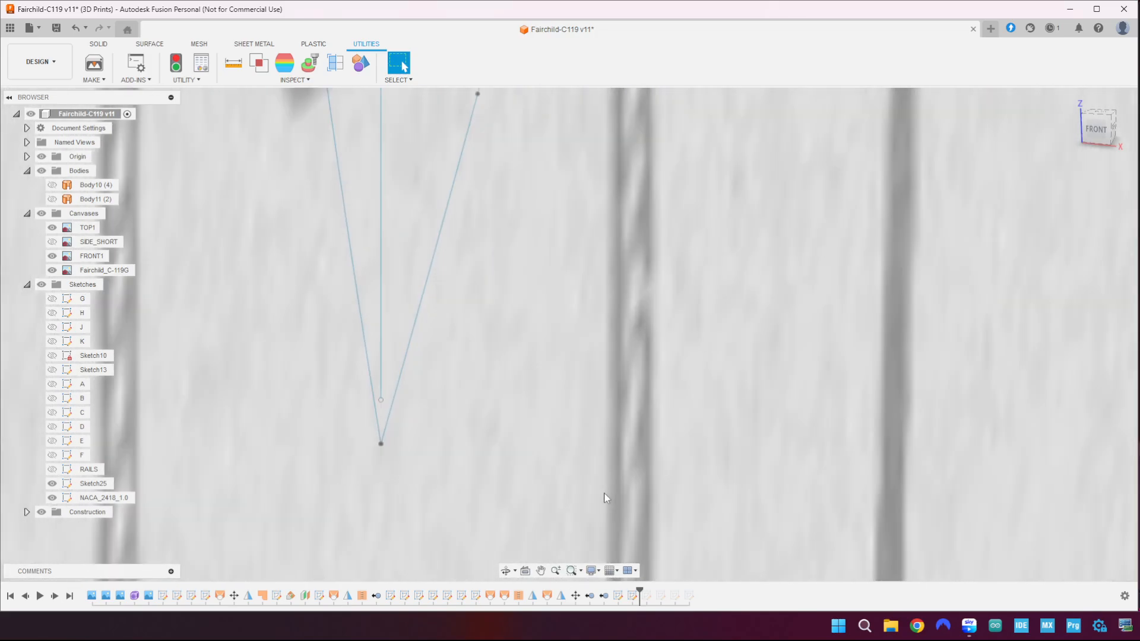
{"action": "middle_click_drag", "start_coordinate": [603, 496], "coordinate": [896, 459]}
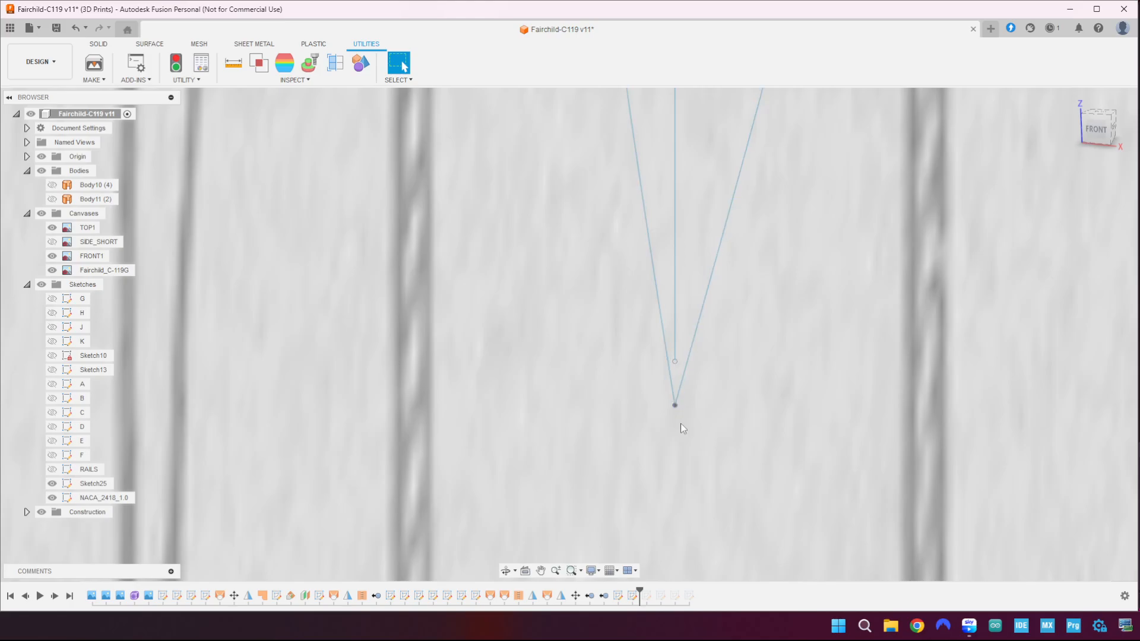
{"action": "scroll", "coordinate": [691, 431], "scroll_direction": "down", "scroll_amount": 6}
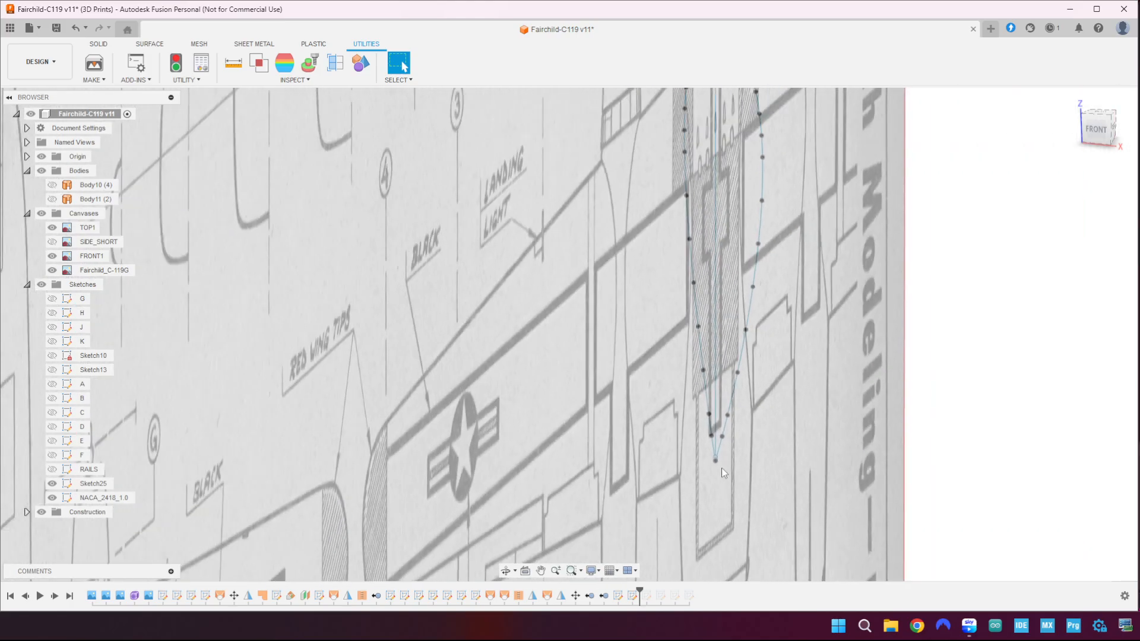
{"action": "scroll", "coordinate": [722, 468], "scroll_direction": "down", "scroll_amount": 3}
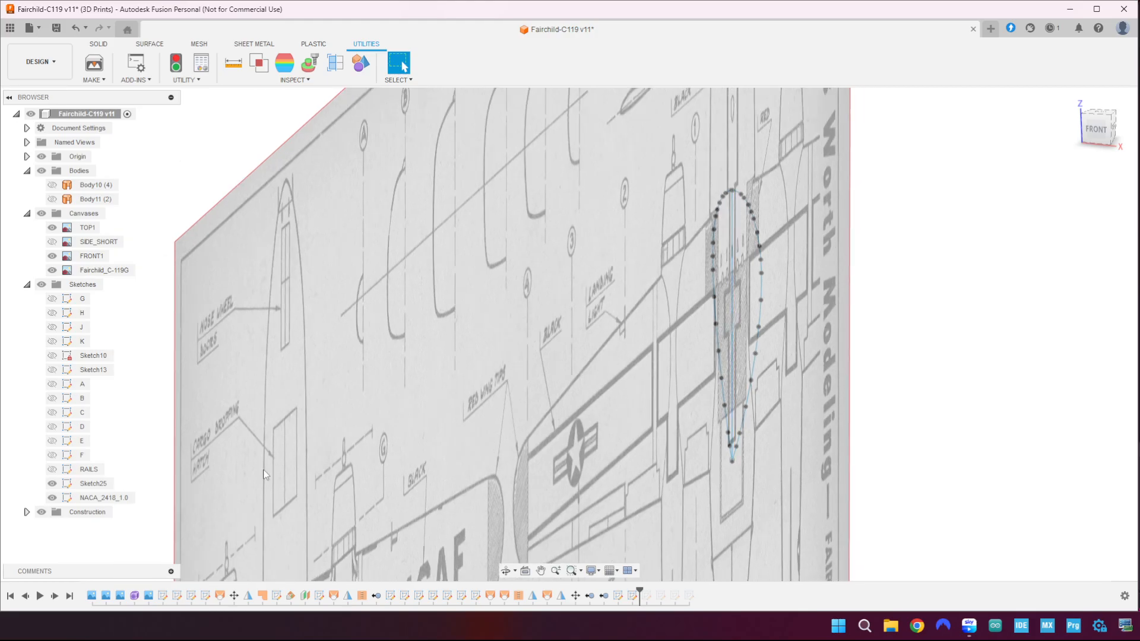
{"action": "left_click", "coordinate": [90, 483]}
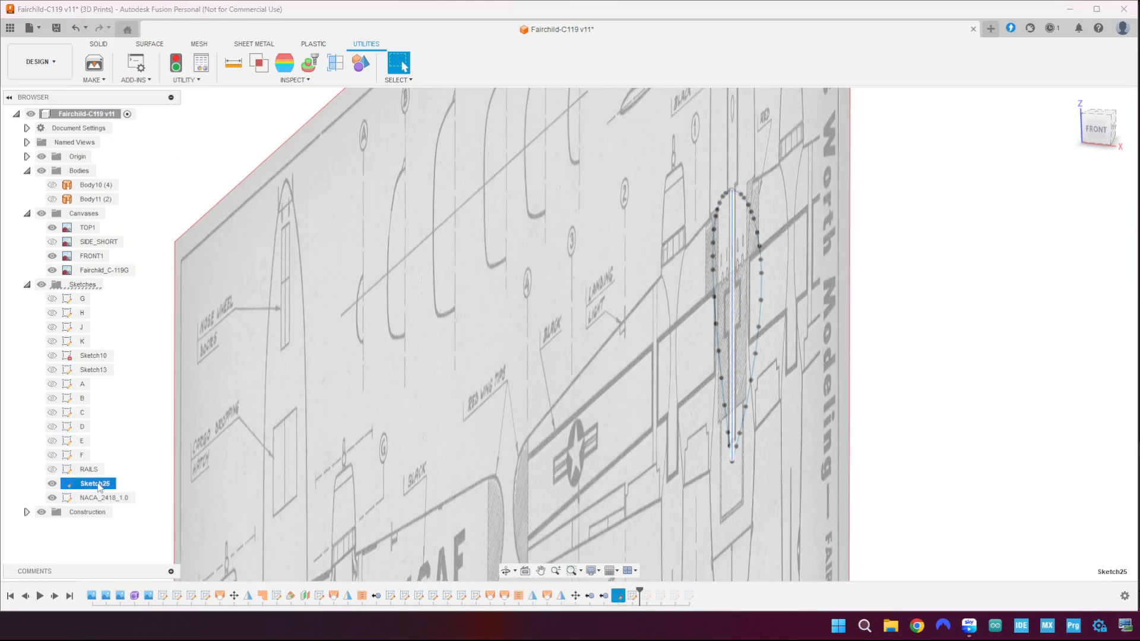
{"action": "left_click", "coordinate": [53, 484]}
{"action": "left_click", "coordinate": [655, 396]}
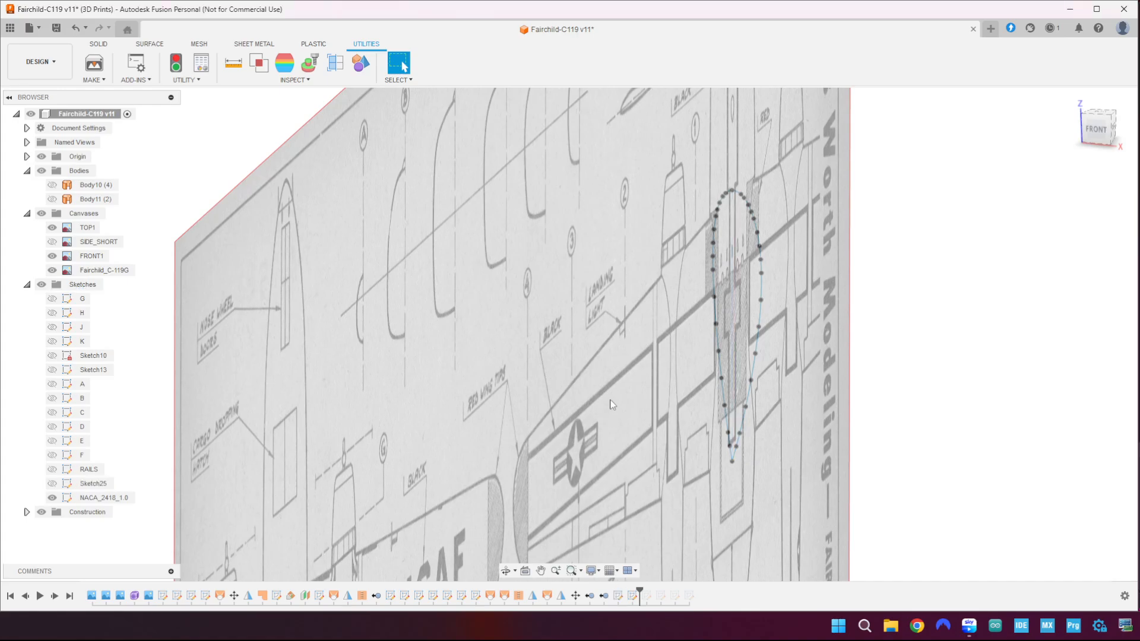
{"action": "right_click", "coordinate": [119, 498]}
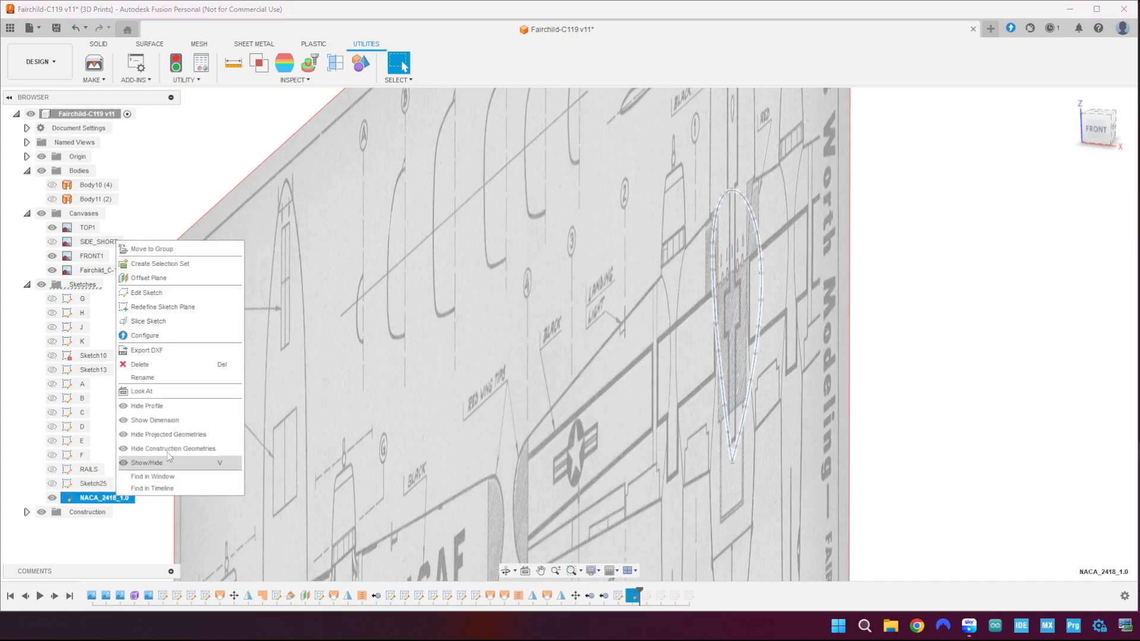
{"action": "left_click", "coordinate": [160, 293]}
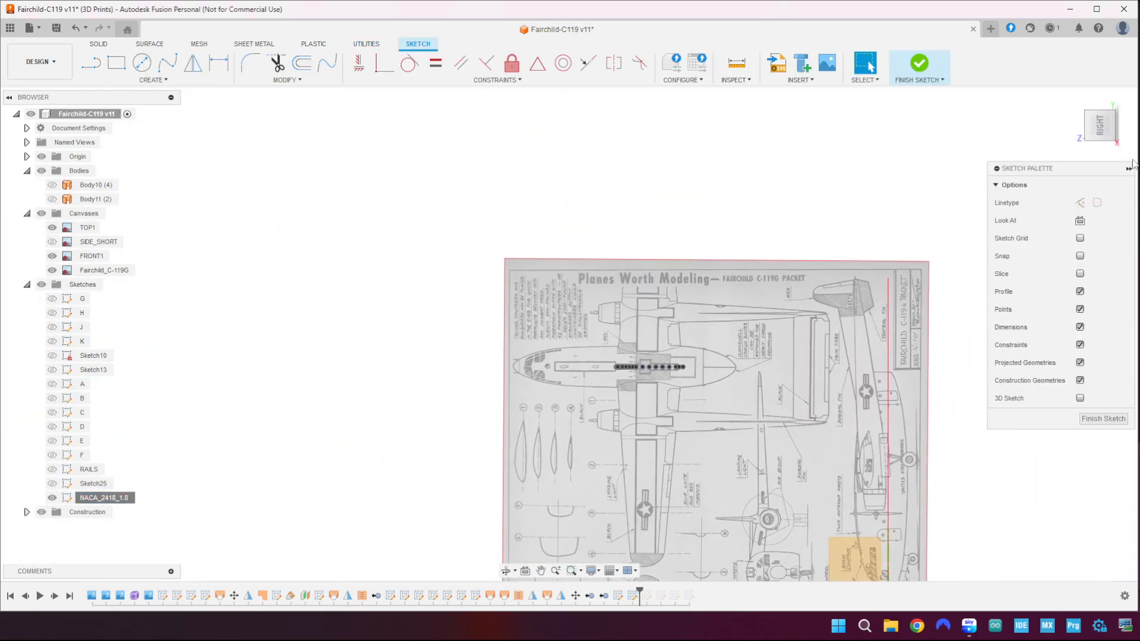
{"action": "left_click", "coordinate": [1100, 146]}
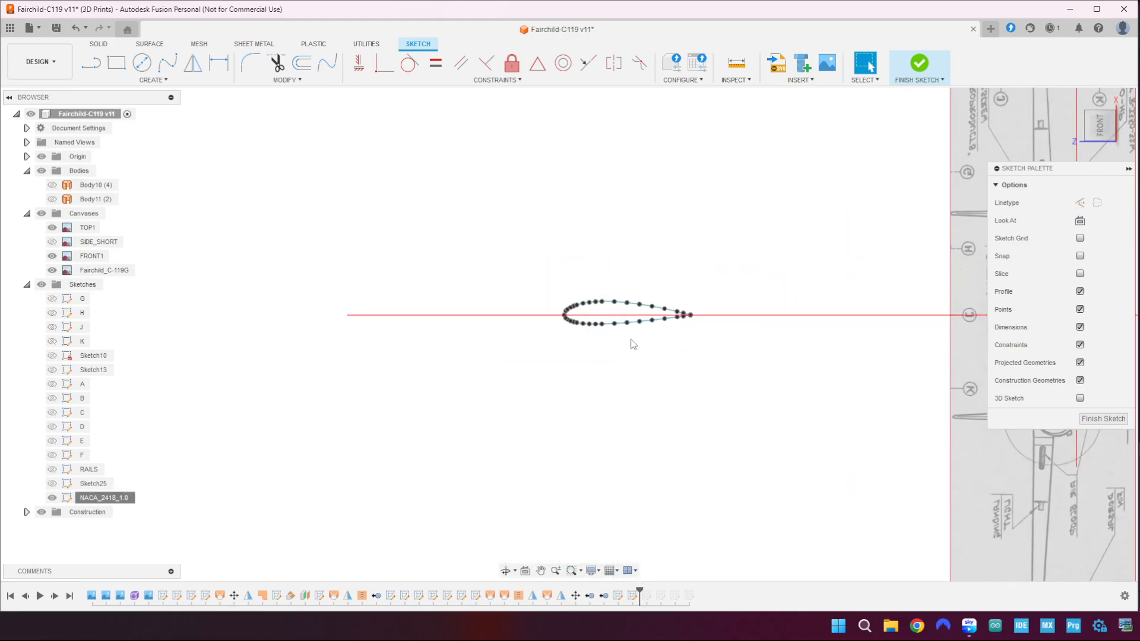
{"action": "scroll", "coordinate": [578, 345], "scroll_direction": "up", "scroll_amount": 3}
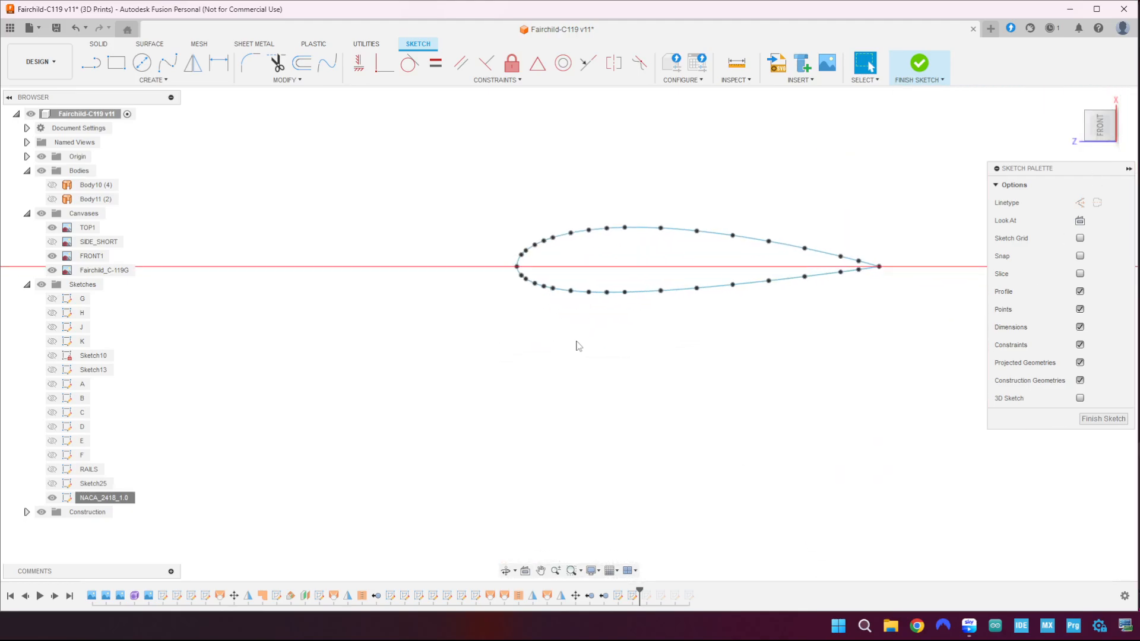
{"action": "left_click", "coordinate": [90, 65]}
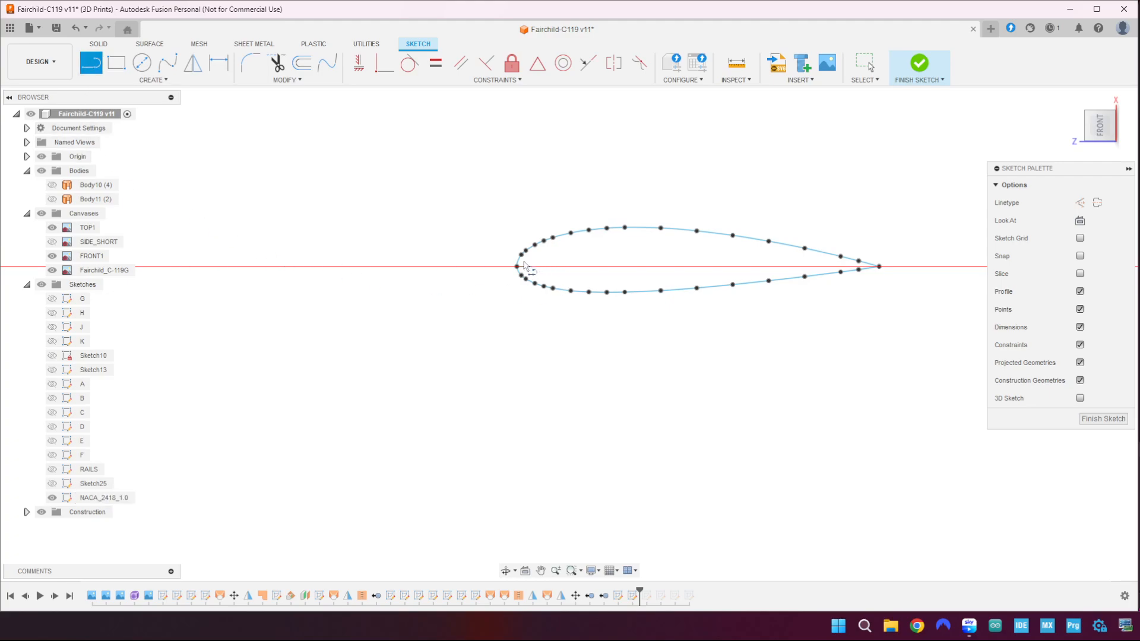
{"action": "left_click", "coordinate": [517, 267]}
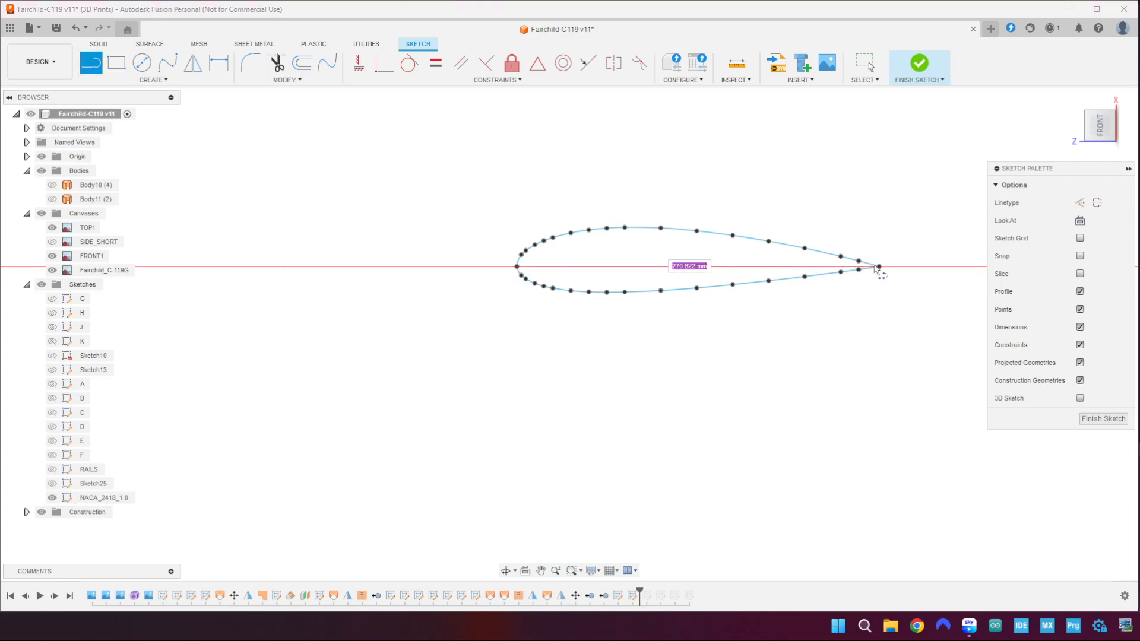
{"action": "scroll", "coordinate": [879, 269], "scroll_direction": "up", "scroll_amount": 5}
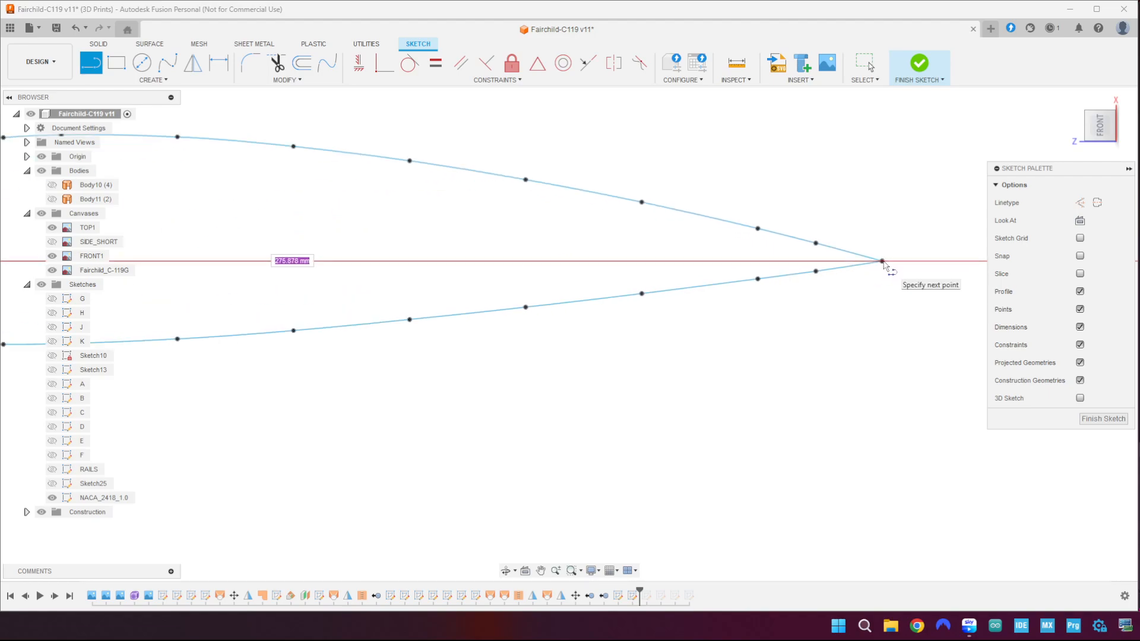
{"action": "left_click", "coordinate": [1101, 119]}
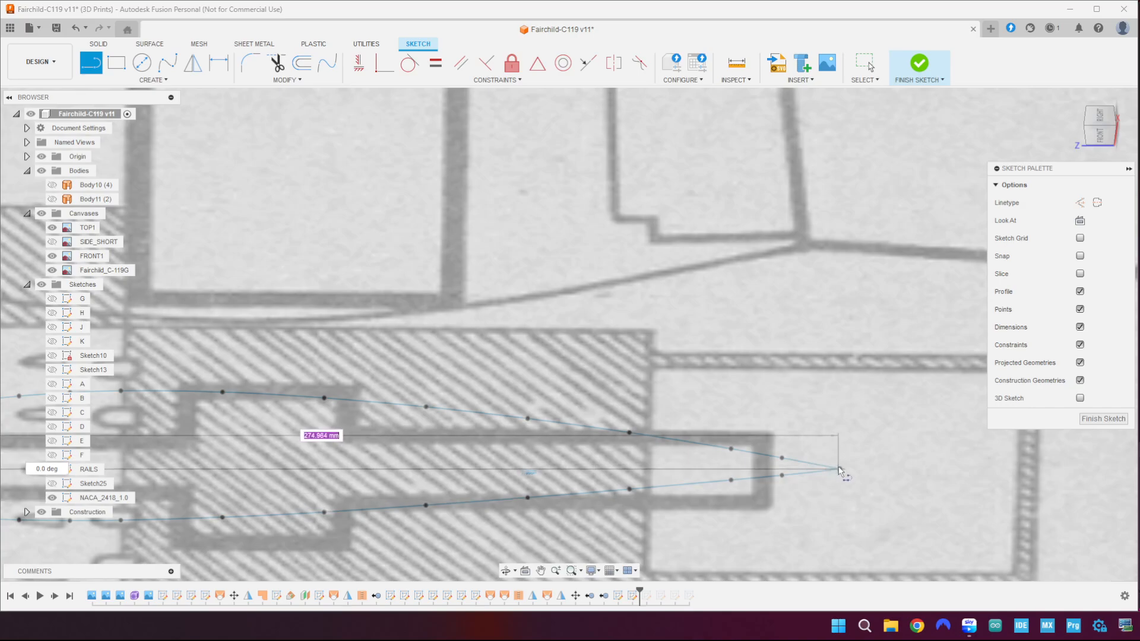
{"action": "left_click", "coordinate": [1079, 398]}
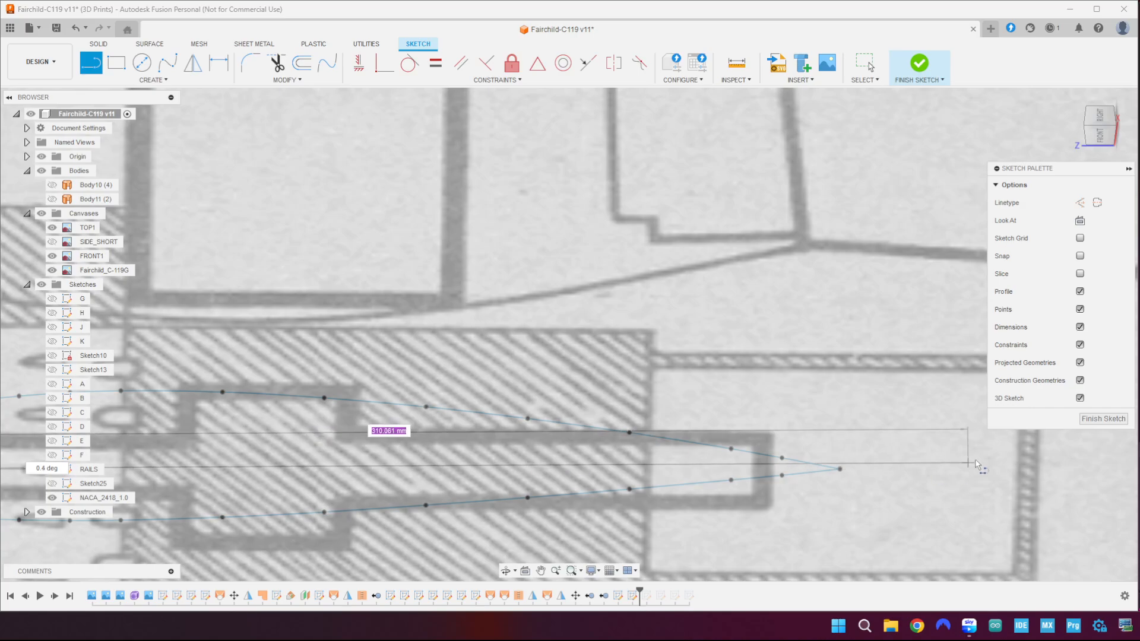
{"action": "left_click", "coordinate": [1079, 398]}
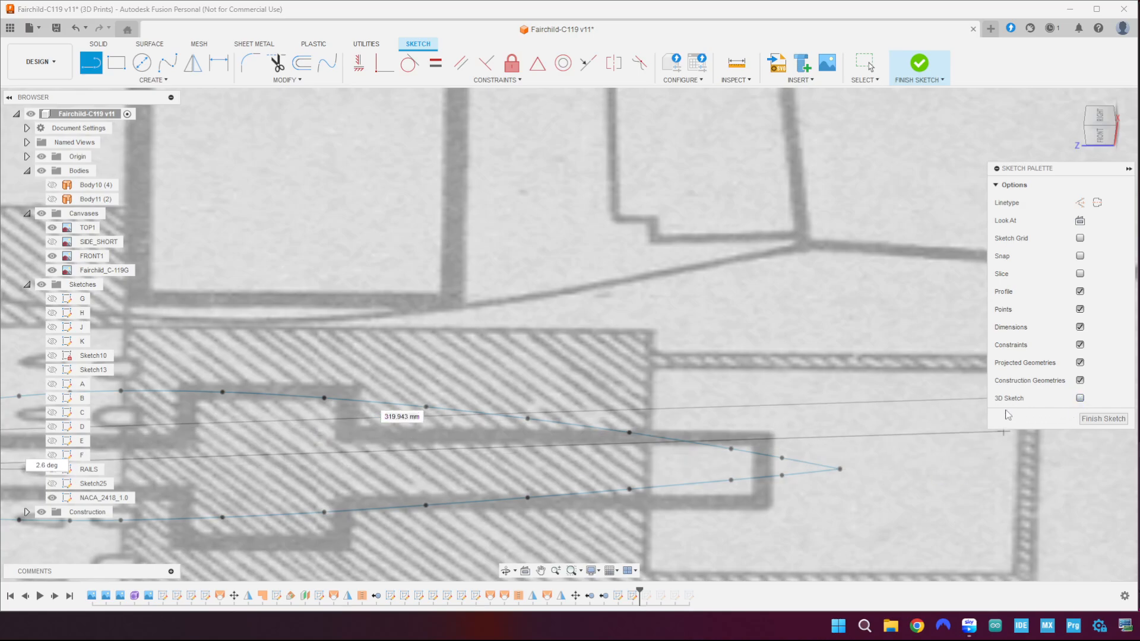
{"action": "key", "text": "Escape"}
{"action": "scroll", "coordinate": [665, 481], "scroll_direction": "down", "scroll_amount": 5}
{"action": "scroll", "coordinate": [661, 473], "scroll_direction": "down", "scroll_amount": 2}
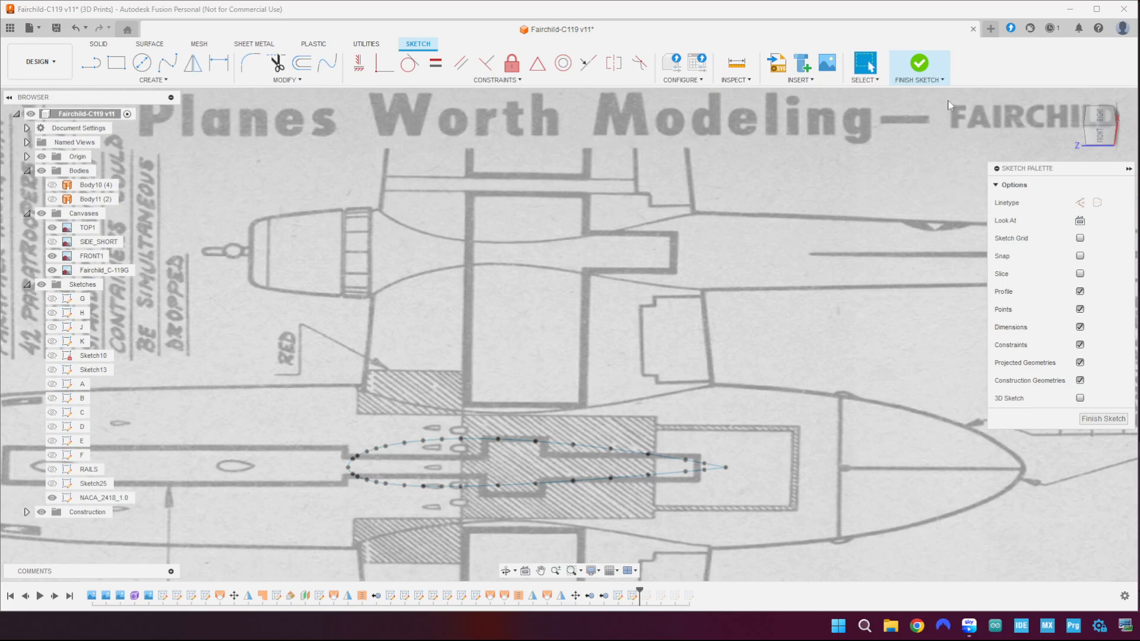
{"action": "left_click", "coordinate": [1072, 120]}
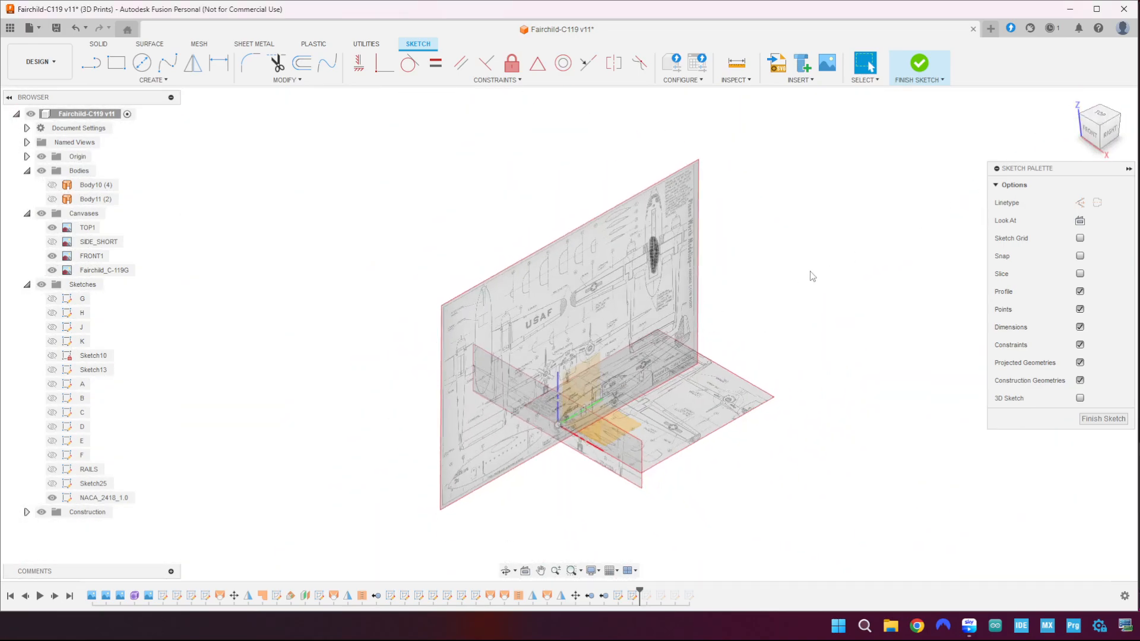
{"action": "left_click", "coordinate": [1110, 132]}
{"action": "scroll", "coordinate": [680, 360], "scroll_direction": "up", "scroll_amount": 4}
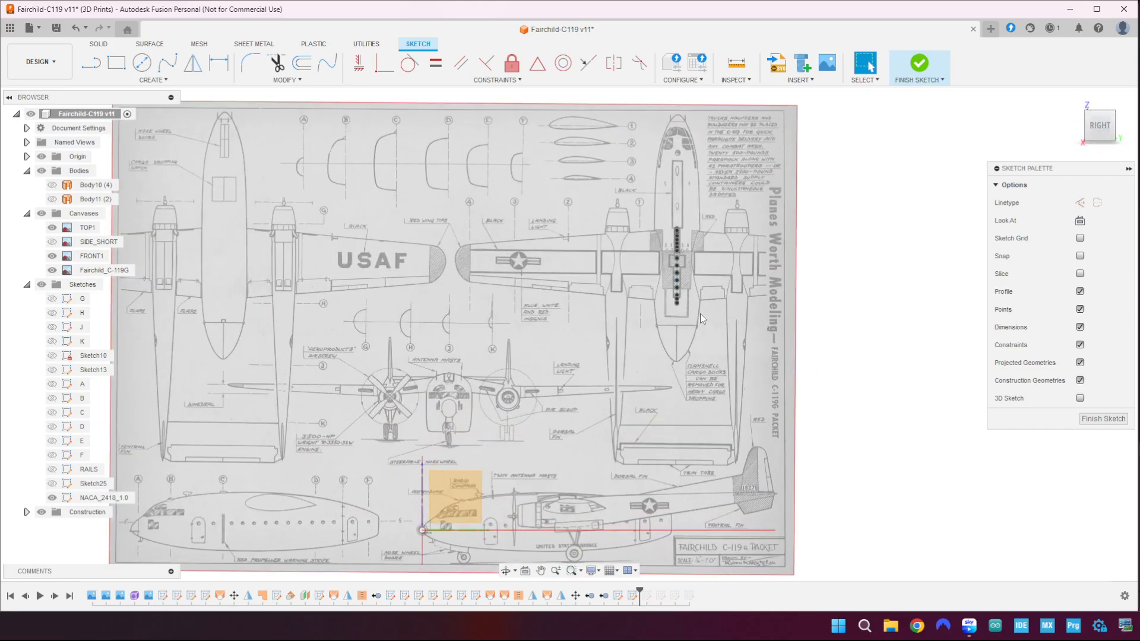
{"action": "left_click", "coordinate": [1110, 419]}
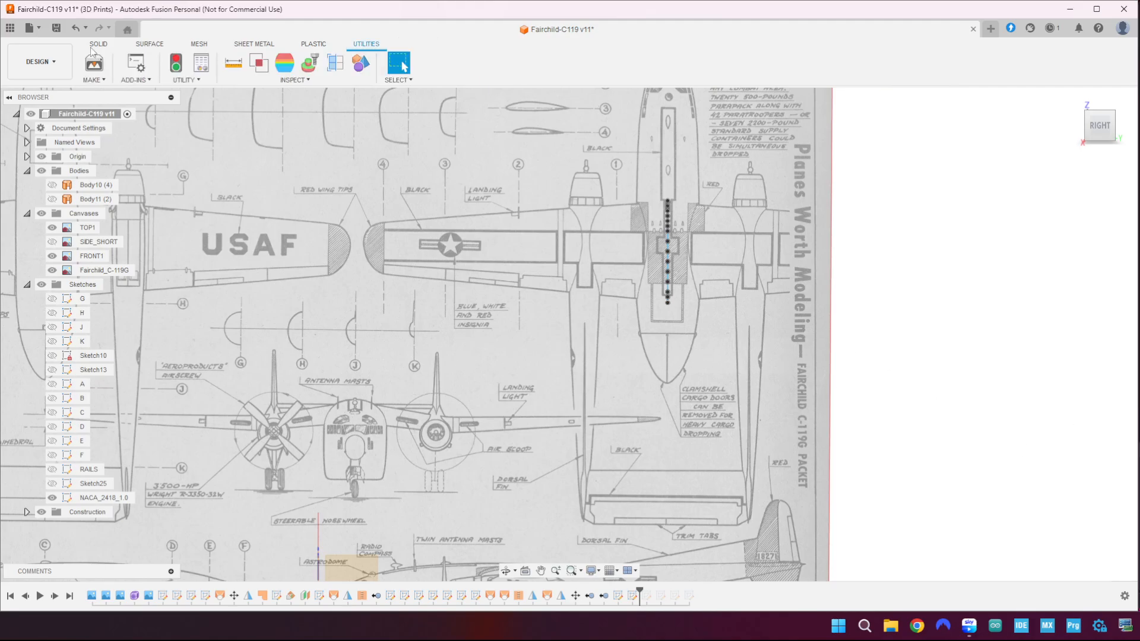
- Start a new sketch on the YZ origin plane, parallel to the plan-view blueprint
{"action": "left_click", "coordinate": [149, 44]}
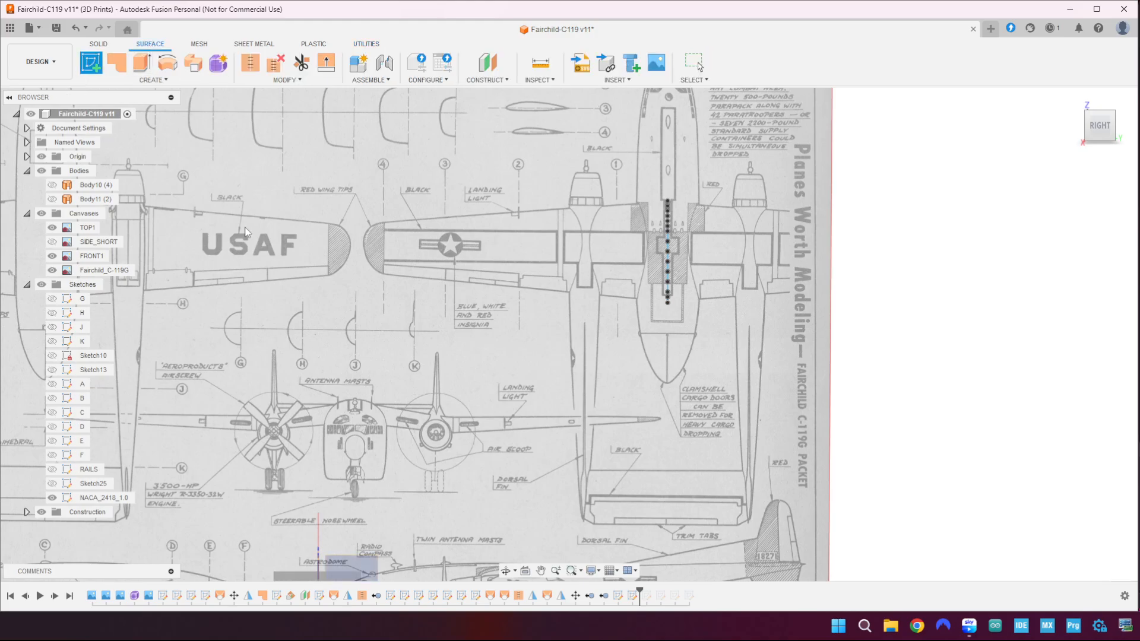
{"action": "scroll", "coordinate": [378, 468], "scroll_direction": "up", "scroll_amount": 2}
{"action": "scroll", "coordinate": [378, 468], "scroll_direction": "down", "scroll_amount": 3}
{"action": "middle_click_drag", "start_coordinate": [378, 468], "coordinate": [433, 343]}
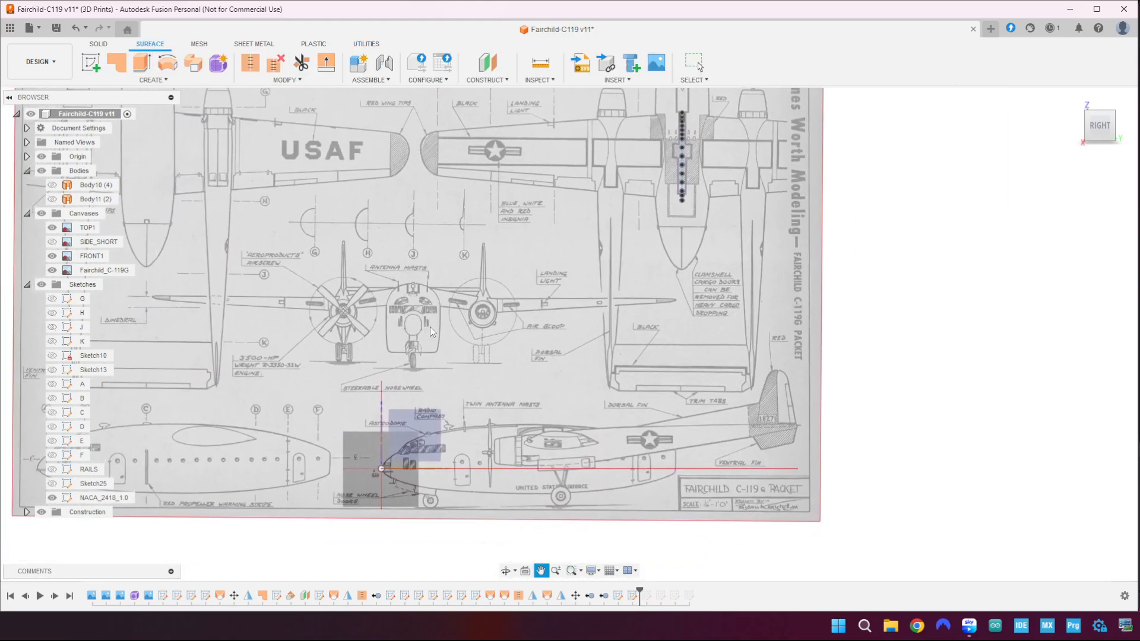
{"action": "left_click", "coordinate": [425, 437]}
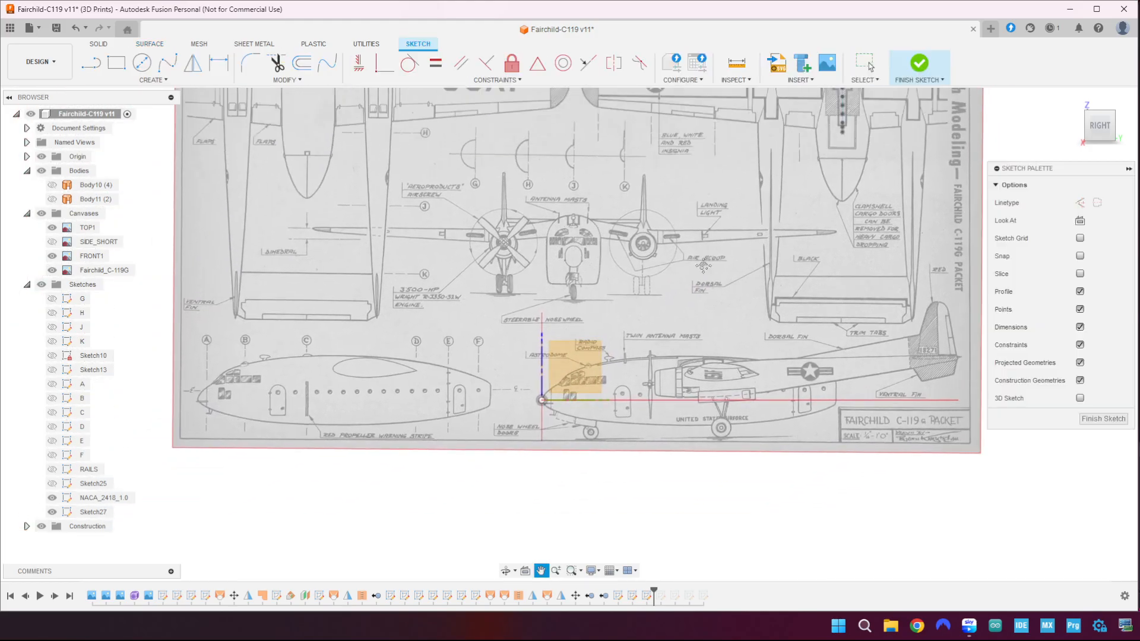
- Project the leading-edge and trailing-edge points of the NACA_2418_1.0 airfoil into the new sketch
{"action": "key", "text": "p"}
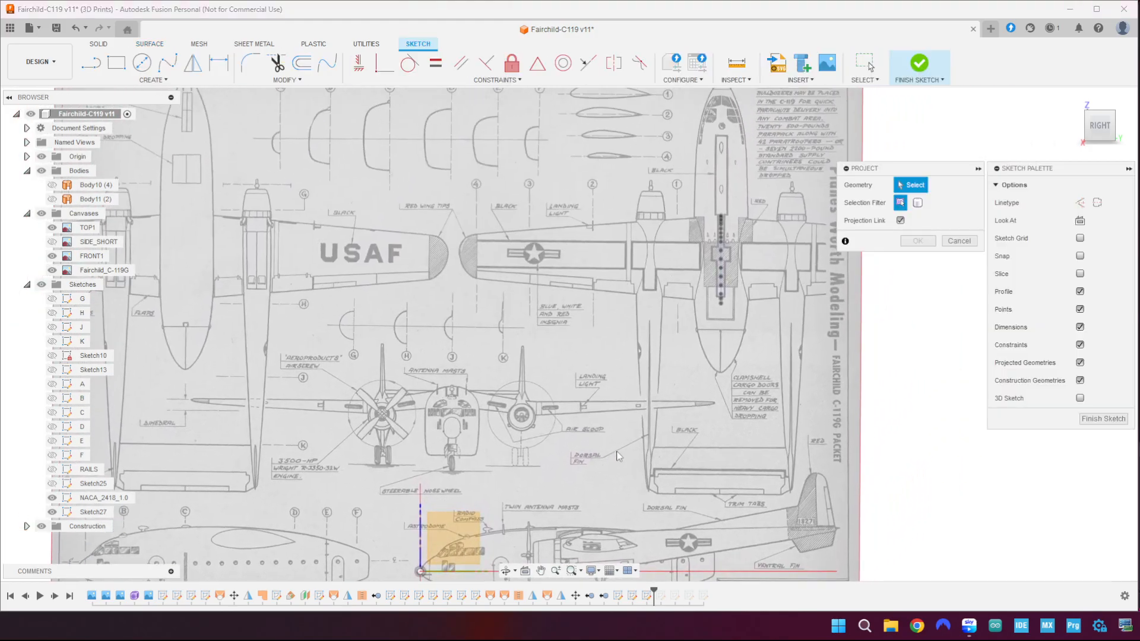
{"action": "middle_click_drag", "start_coordinate": [657, 261], "coordinate": [723, 262], "text": "shift"}
{"action": "scroll", "coordinate": [680, 245], "scroll_direction": "up", "scroll_amount": 8}
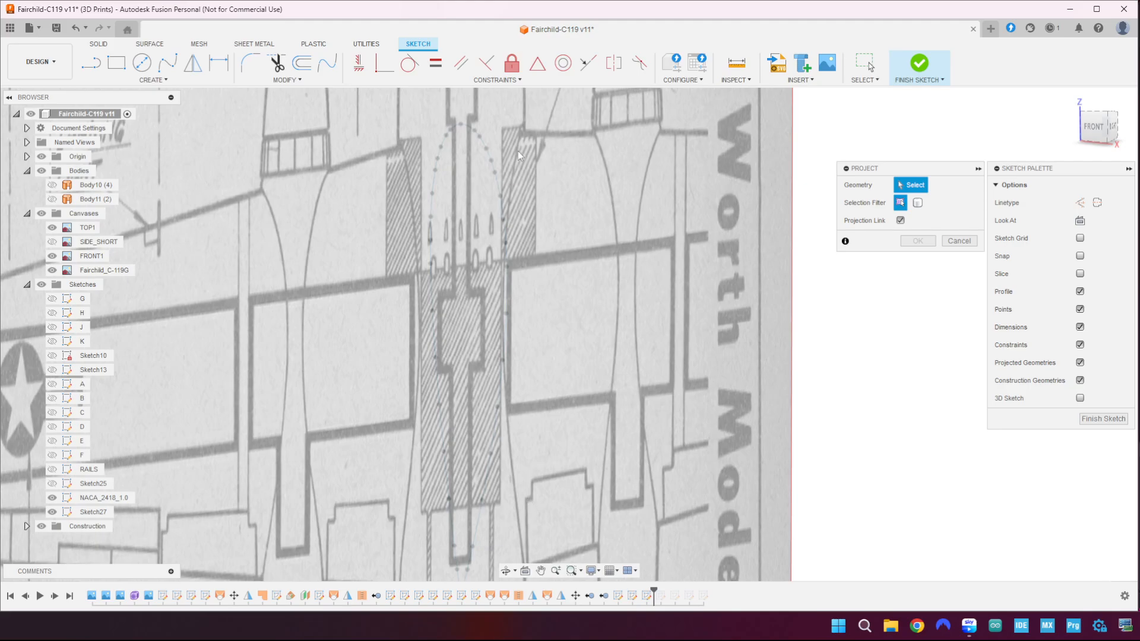
{"action": "left_click", "coordinate": [463, 129]}
{"action": "middle_click_drag", "start_coordinate": [653, 382], "coordinate": [679, 103]}
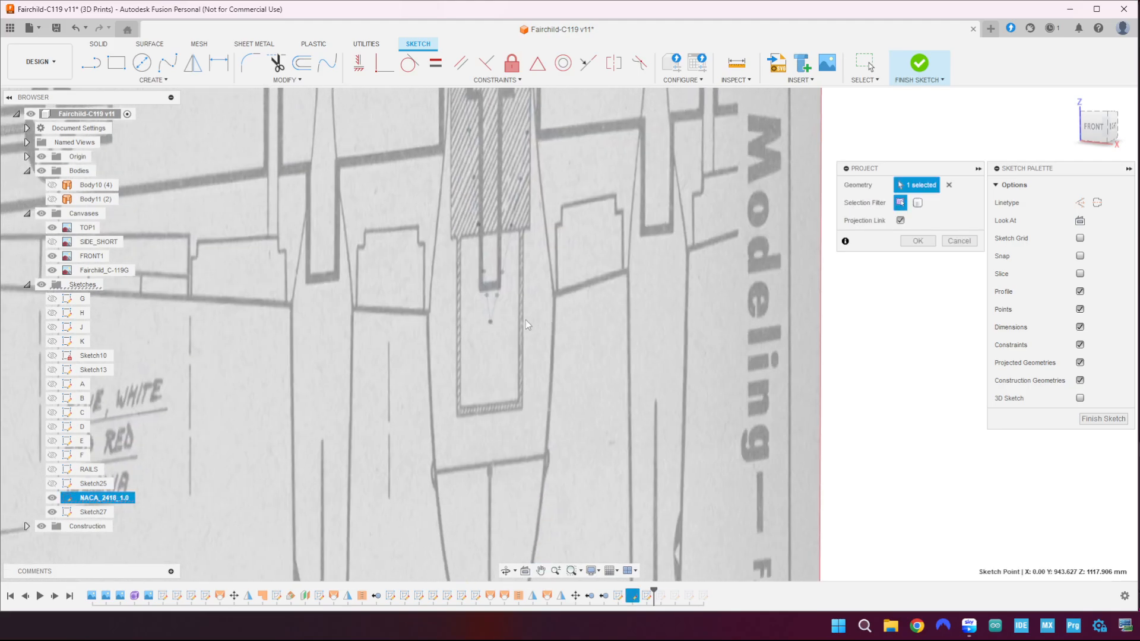
{"action": "left_click", "coordinate": [491, 324]}
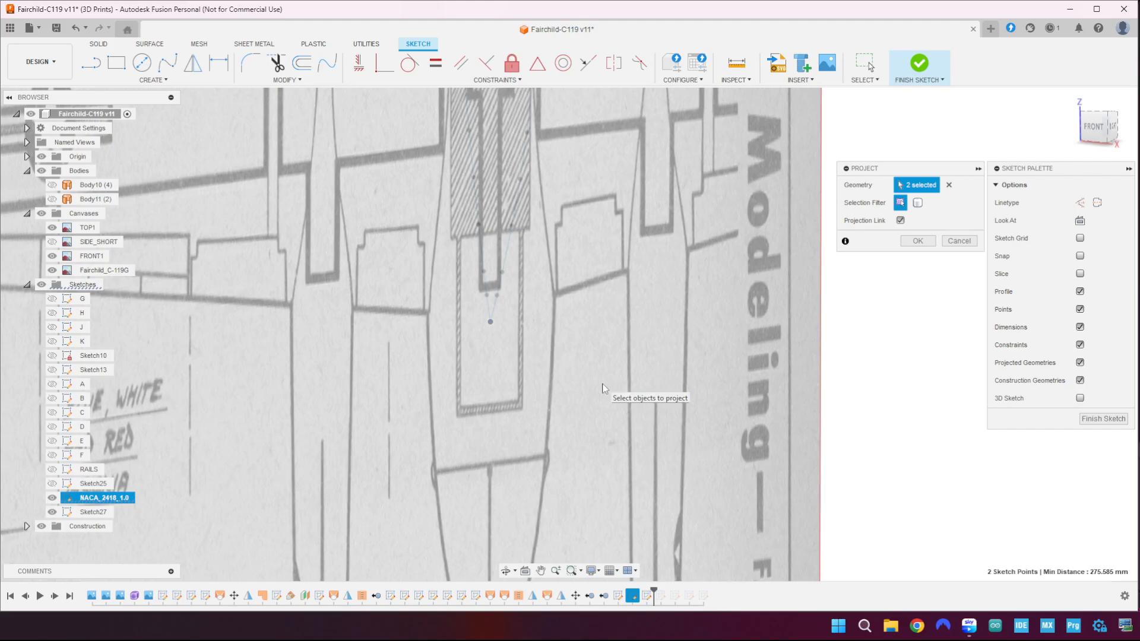
{"action": "scroll", "coordinate": [609, 389], "scroll_direction": "down", "scroll_amount": 2}
{"action": "left_click", "coordinate": [918, 240]}
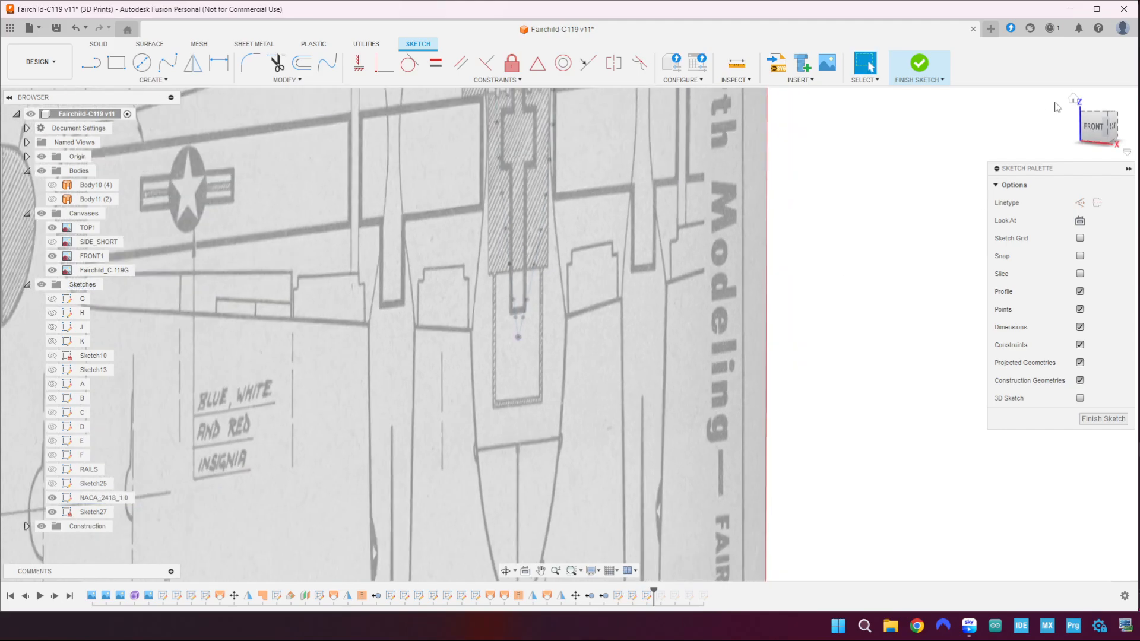
- Hide NACA_2418_1.0 and draw a line about 277 mm long from the projected front point along the wing's leading edge to the nacelle's outboard side
{"action": "left_click", "coordinate": [1113, 127]}
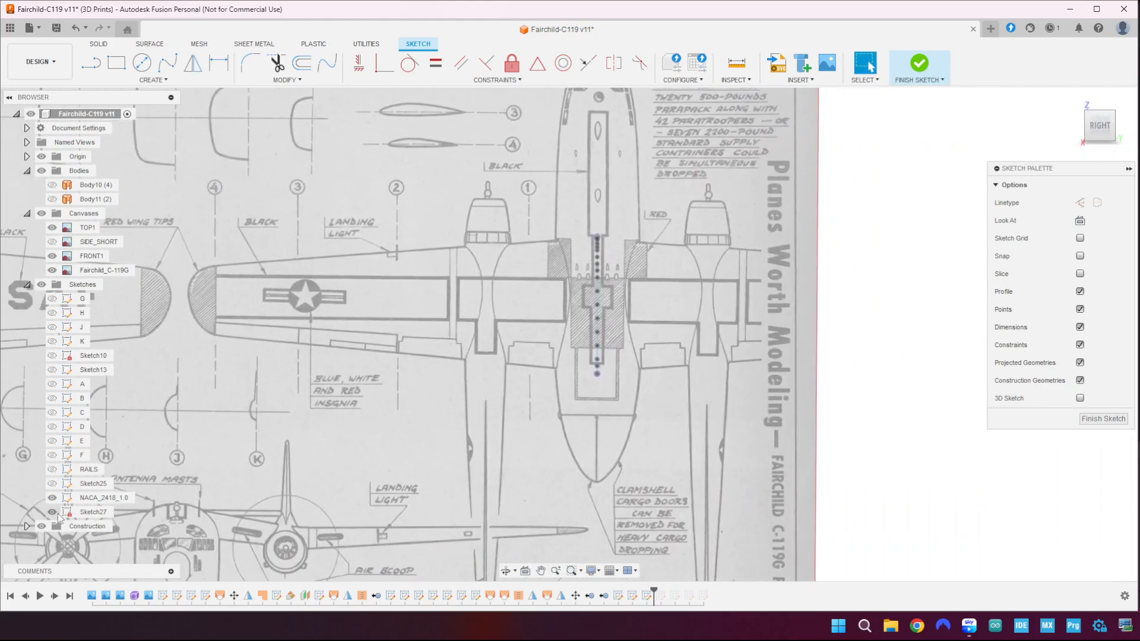
{"action": "left_click", "coordinate": [52, 498]}
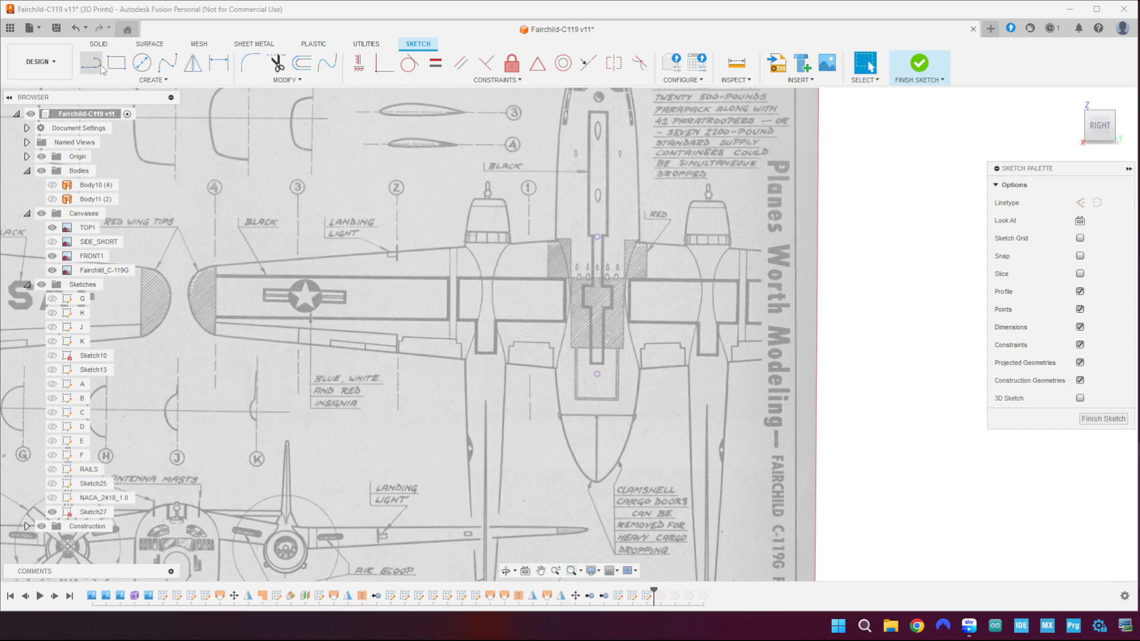
{"action": "key", "text": "l"}
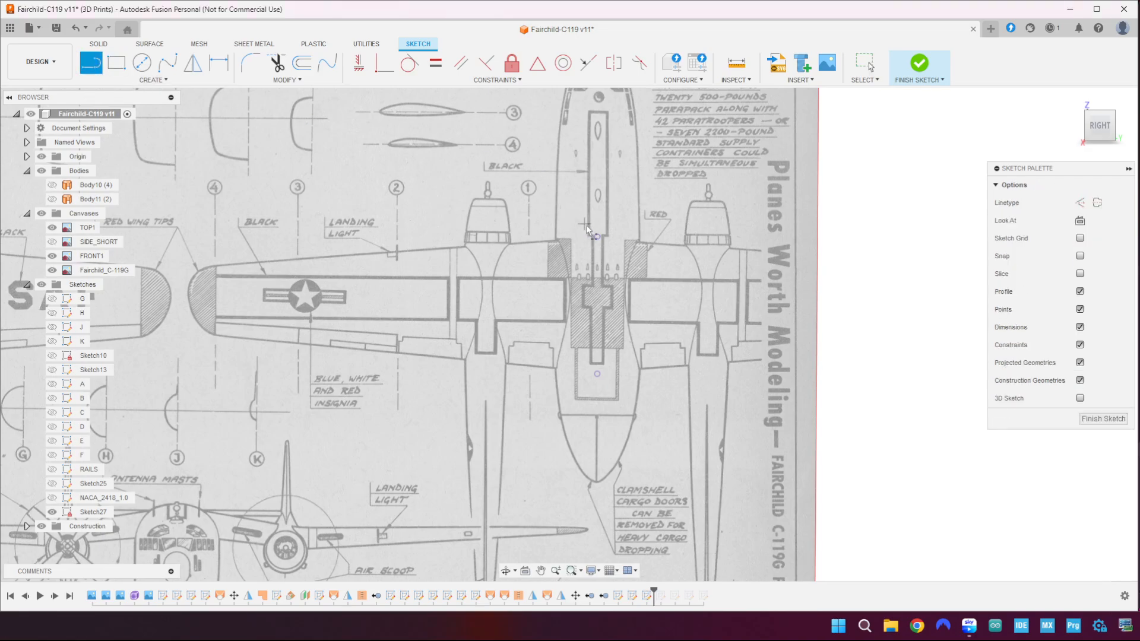
{"action": "left_click", "coordinate": [596, 237]}
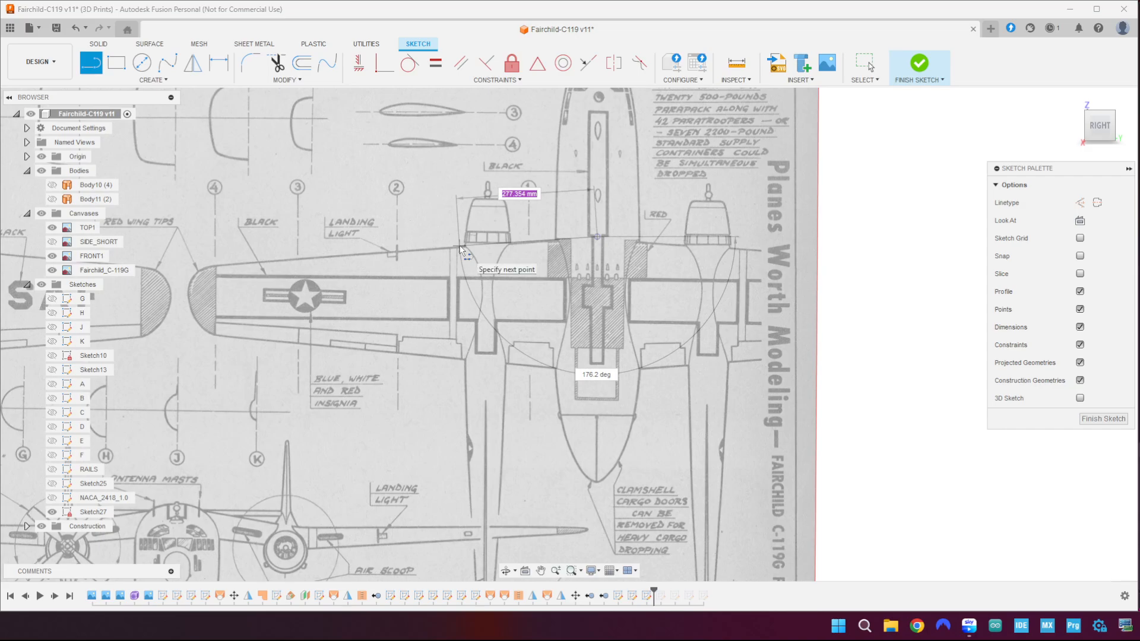
{"action": "left_click", "coordinate": [462, 250]}
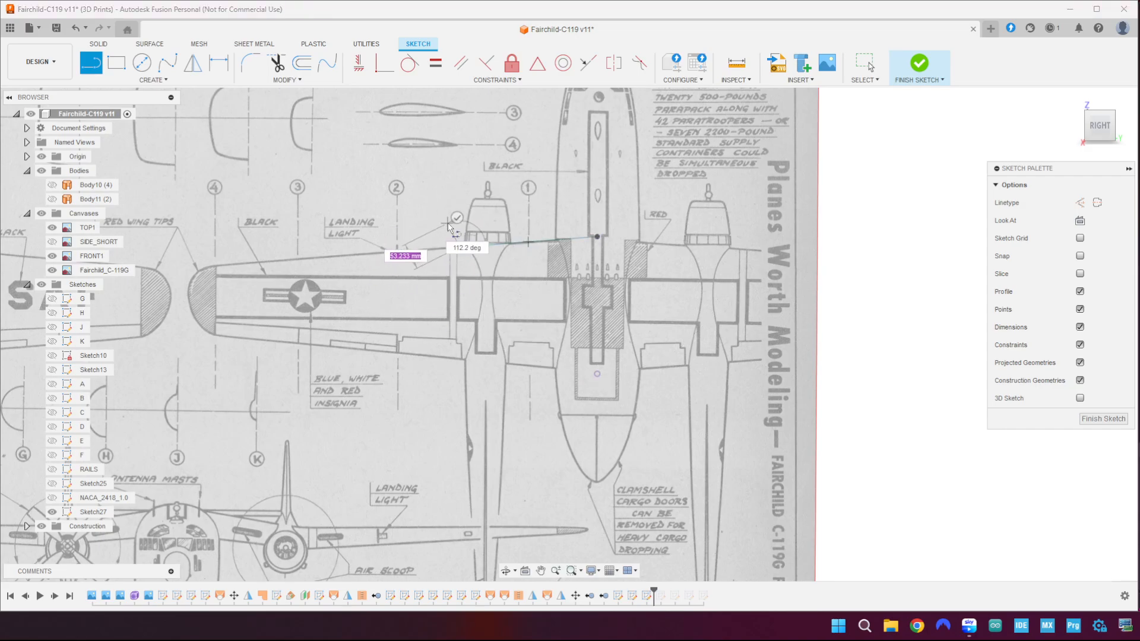
{"action": "left_click", "coordinate": [456, 220]}
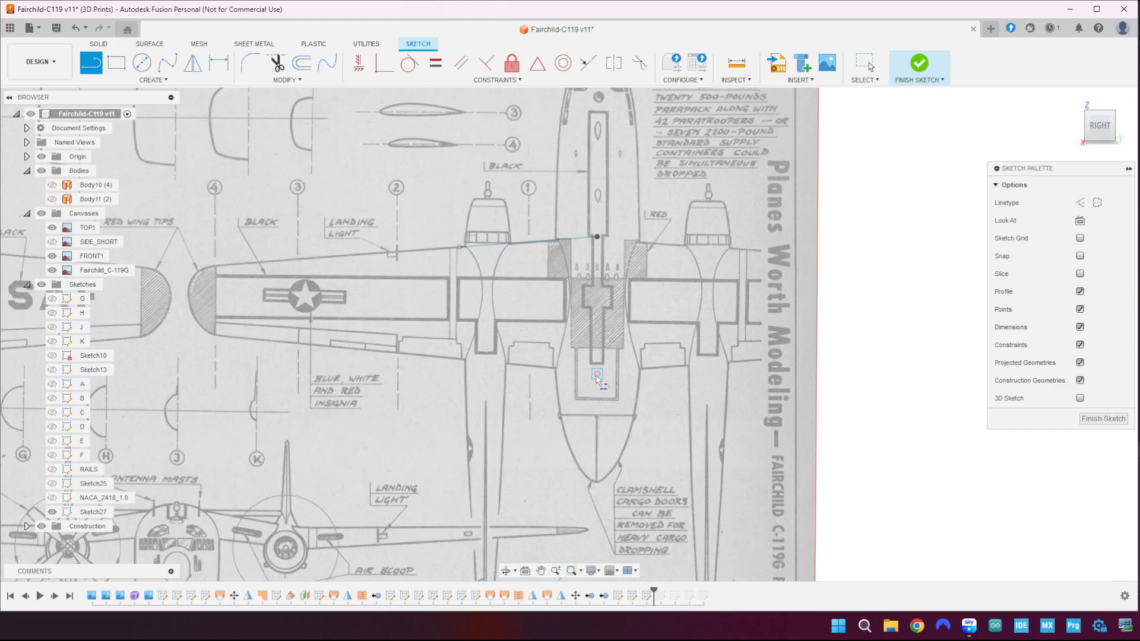
- Draw a line about 278 mm long from the projected rear point along the wing's trailing edge to the nacelle's outboard side
{"action": "left_click", "coordinate": [596, 374]}
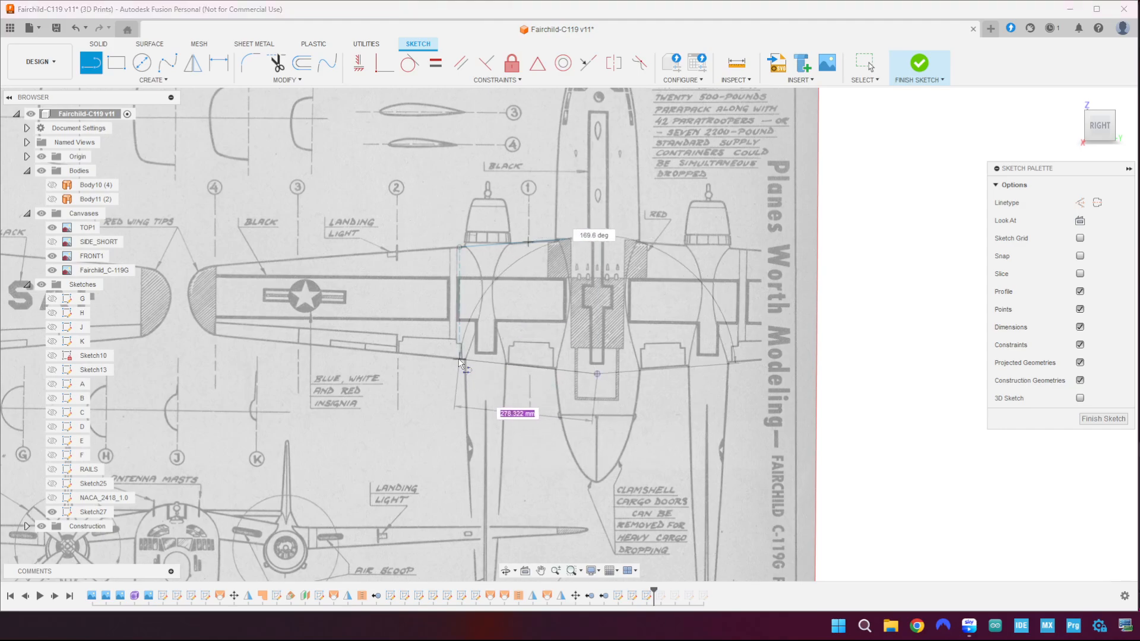
{"action": "left_click", "coordinate": [459, 360]}
{"action": "left_click", "coordinate": [462, 329]}
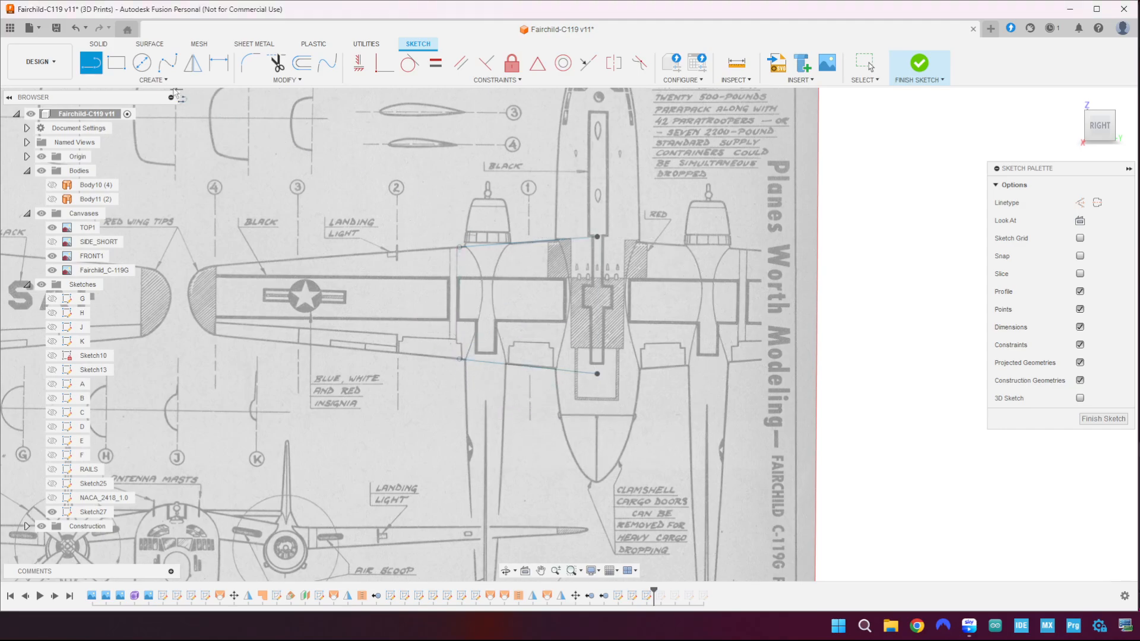
- Draw a vertical line about 320 mm long across both wing-edge lines through the engine nacelle, and shift it onto the nacelle's centre
{"action": "scroll", "coordinate": [520, 244], "scroll_direction": "up", "scroll_amount": 3}
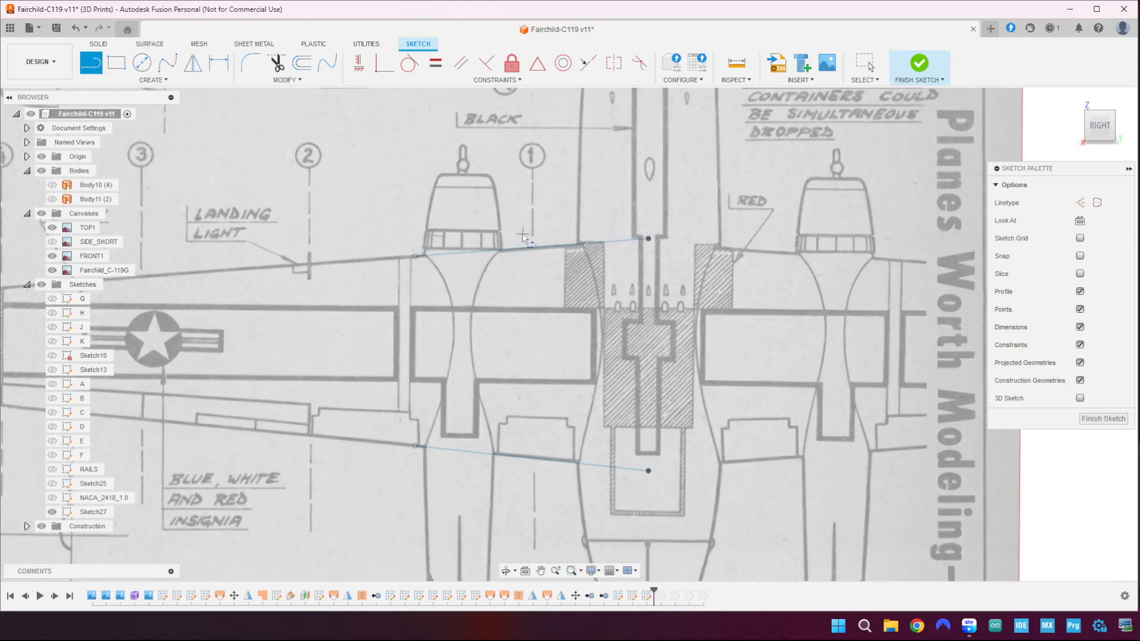
{"action": "left_click", "coordinate": [466, 216]}
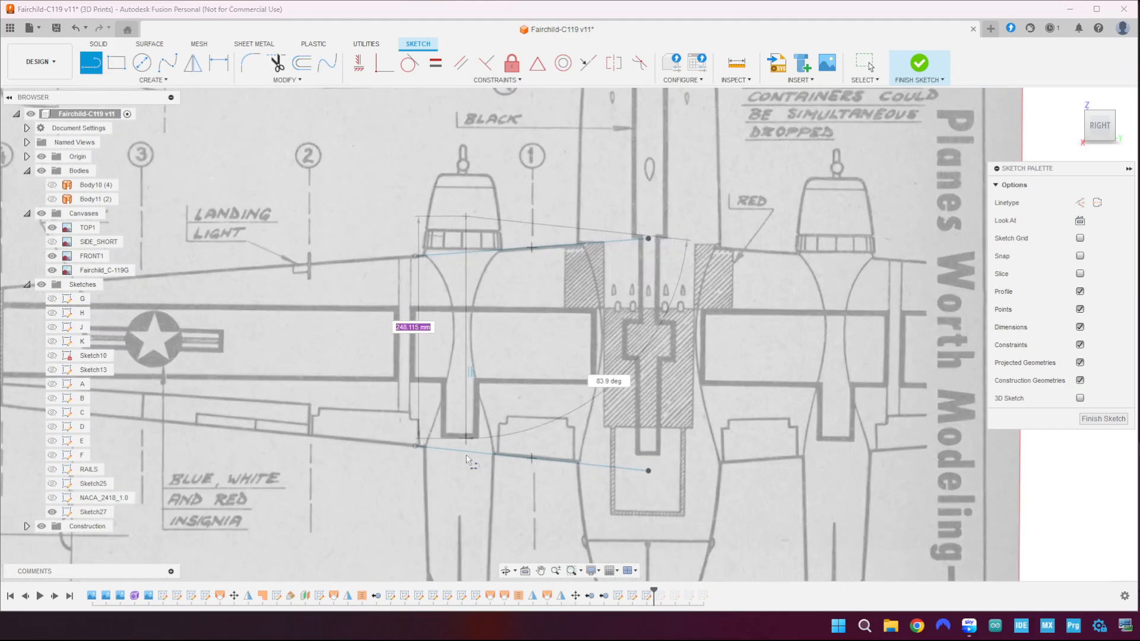
{"action": "left_click", "coordinate": [466, 486]}
{"action": "left_click", "coordinate": [437, 487]}
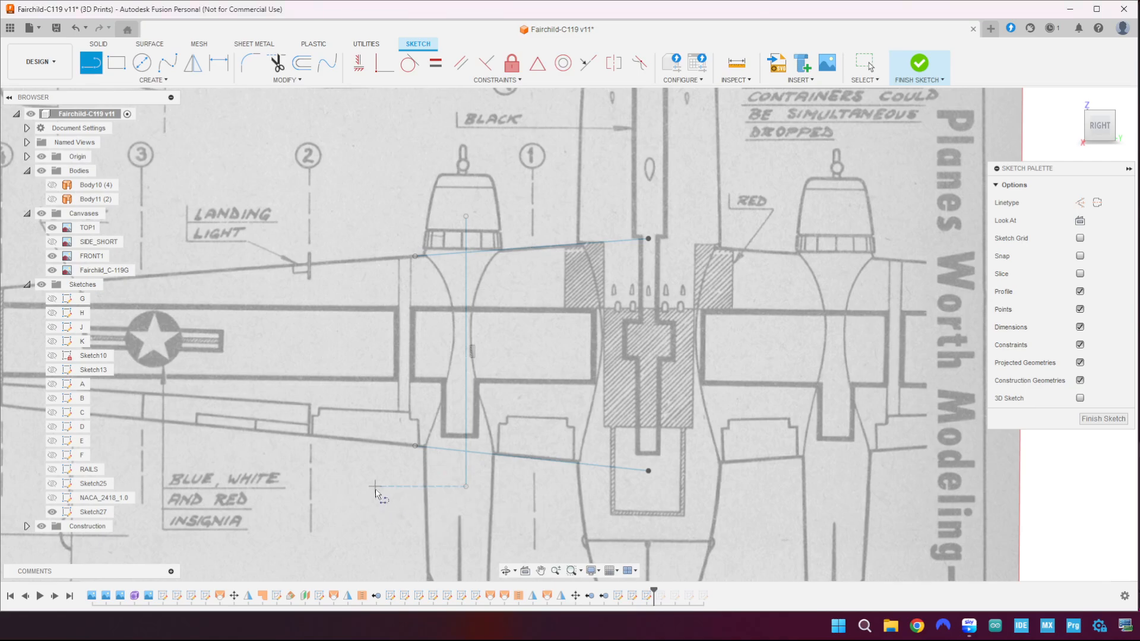
{"action": "key", "text": "Escape"}
{"action": "left_click", "coordinate": [465, 411]}
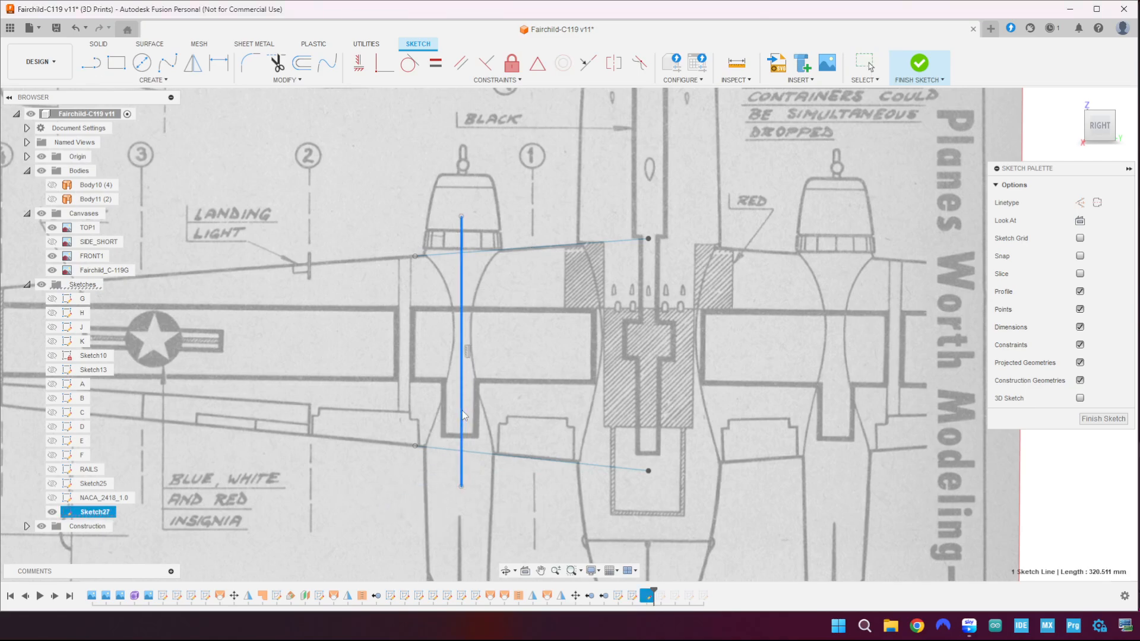
{"action": "left_click_drag", "start_coordinate": [465, 410], "coordinate": [462, 411]}
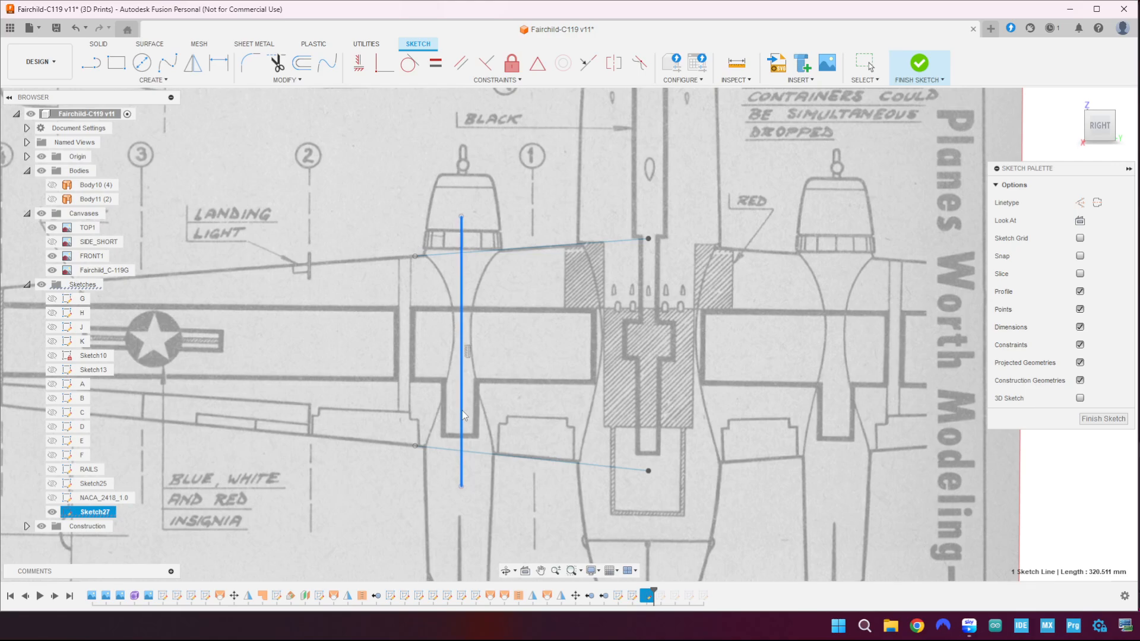
{"action": "left_click", "coordinate": [277, 64]}
{"action": "left_click", "coordinate": [462, 291]}
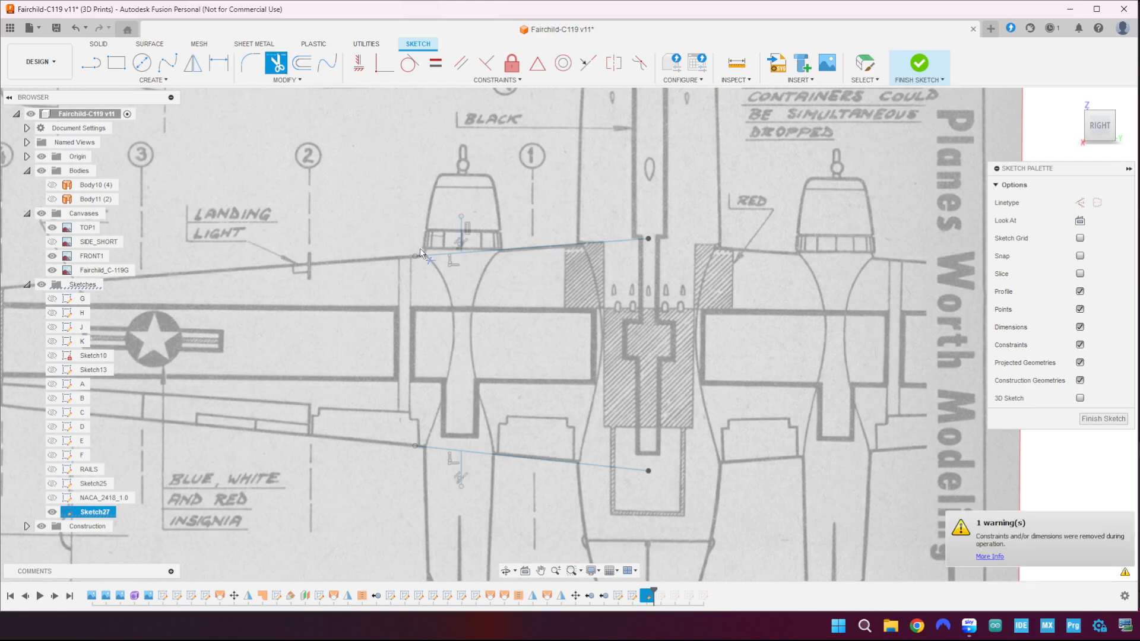
{"action": "key", "text": "Escape"}
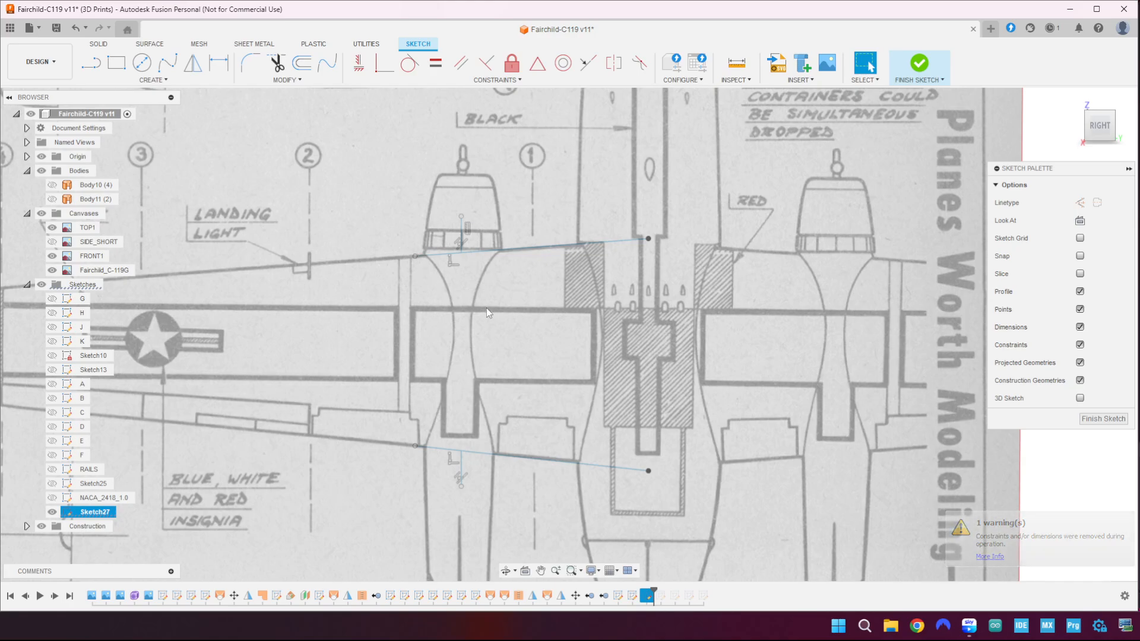
{"action": "key", "text": "ctrl+z"}
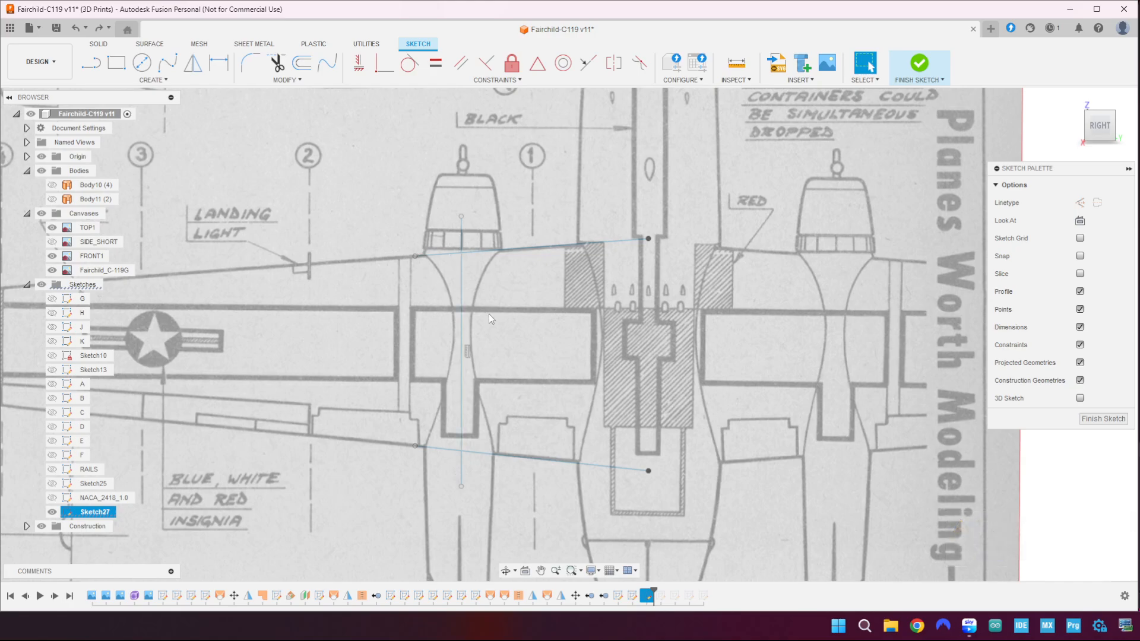
- Trim both wing-edge lines outboard of the nacelle centre, remove the entire vertical line, and finish the sketch
{"action": "left_click", "coordinate": [276, 62]}
{"action": "left_click", "coordinate": [462, 235]}
{"action": "left_click", "coordinate": [443, 253]}
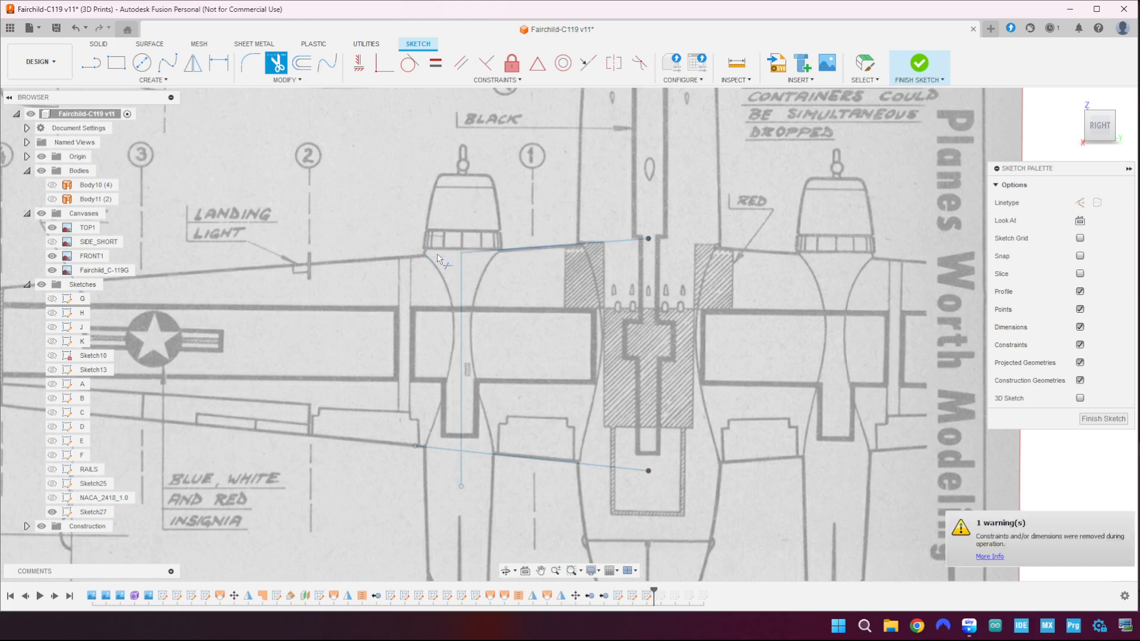
{"action": "left_click", "coordinate": [445, 449]}
{"action": "left_click", "coordinate": [461, 474]}
{"action": "left_click", "coordinate": [462, 389]}
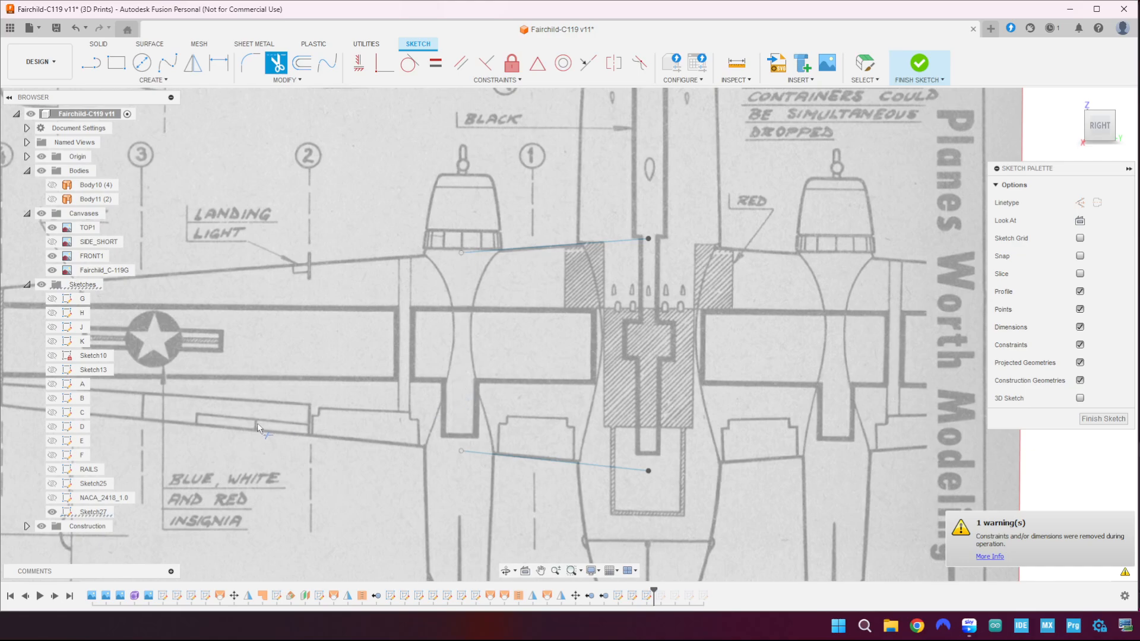
{"action": "left_click", "coordinate": [1092, 418]}
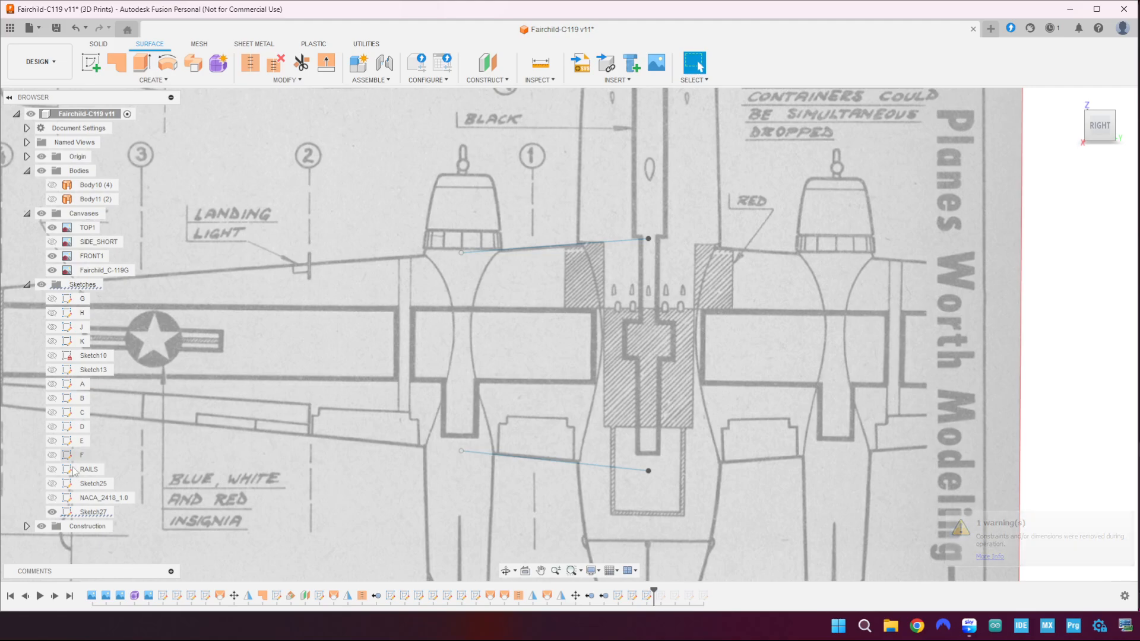
- Show the NACA_2418_1.0 airfoil sketch together with the trimmed wing-edge lines
{"action": "left_click", "coordinate": [52, 497]}
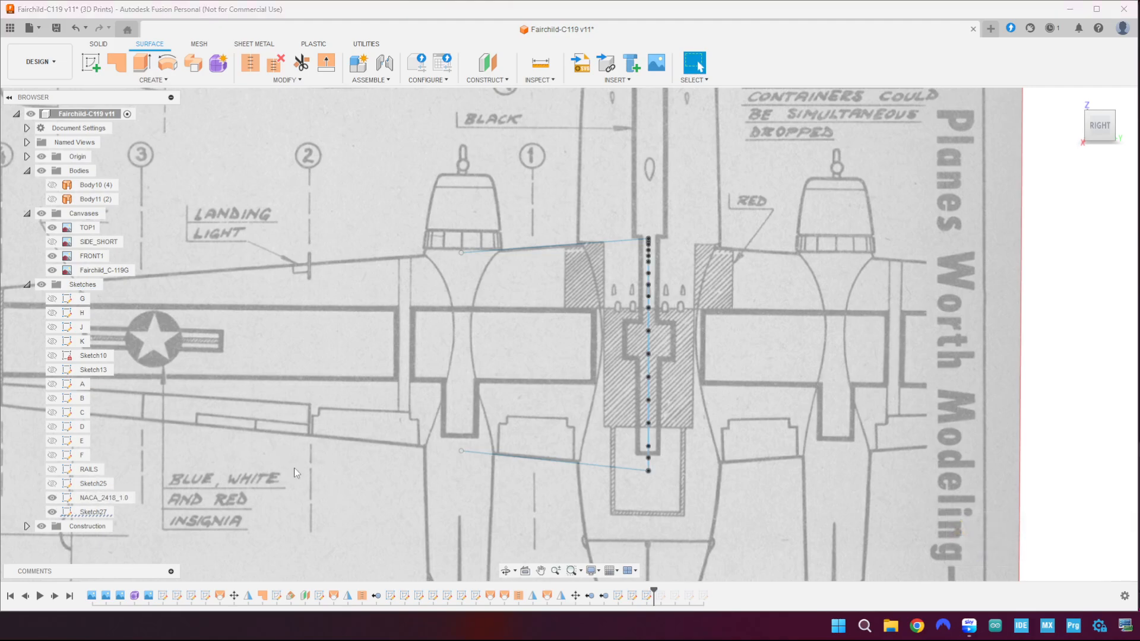
{"action": "scroll", "coordinate": [457, 448], "scroll_direction": "up", "scroll_amount": 3}
{"action": "scroll", "coordinate": [457, 448], "scroll_direction": "down", "scroll_amount": 2}
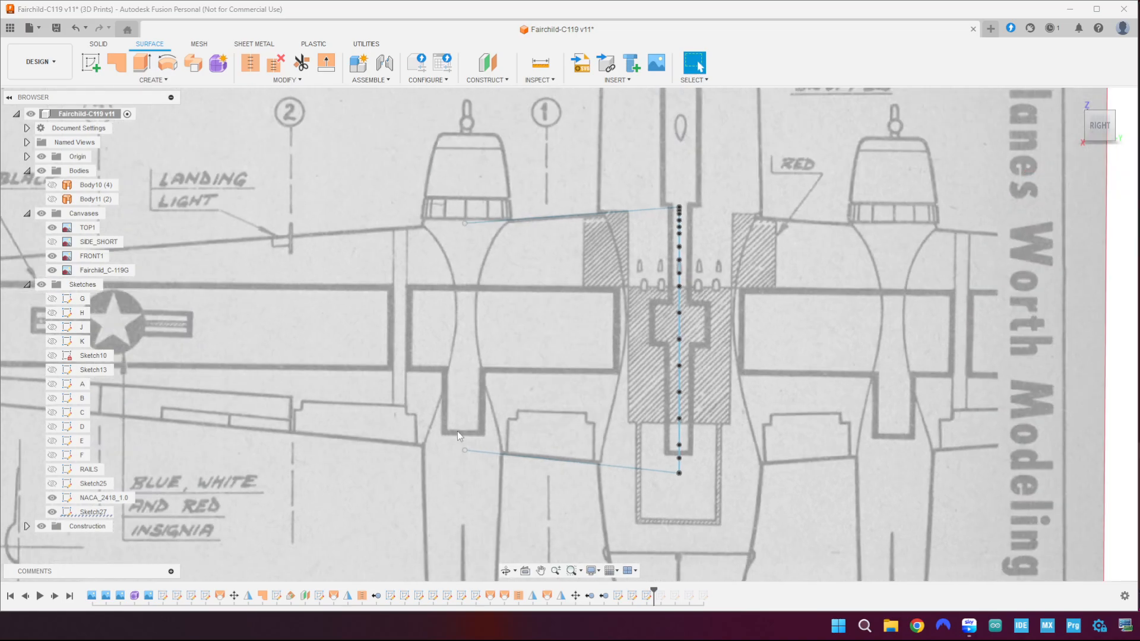
{"action": "middle_click_drag", "start_coordinate": [452, 427], "coordinate": [528, 378]}
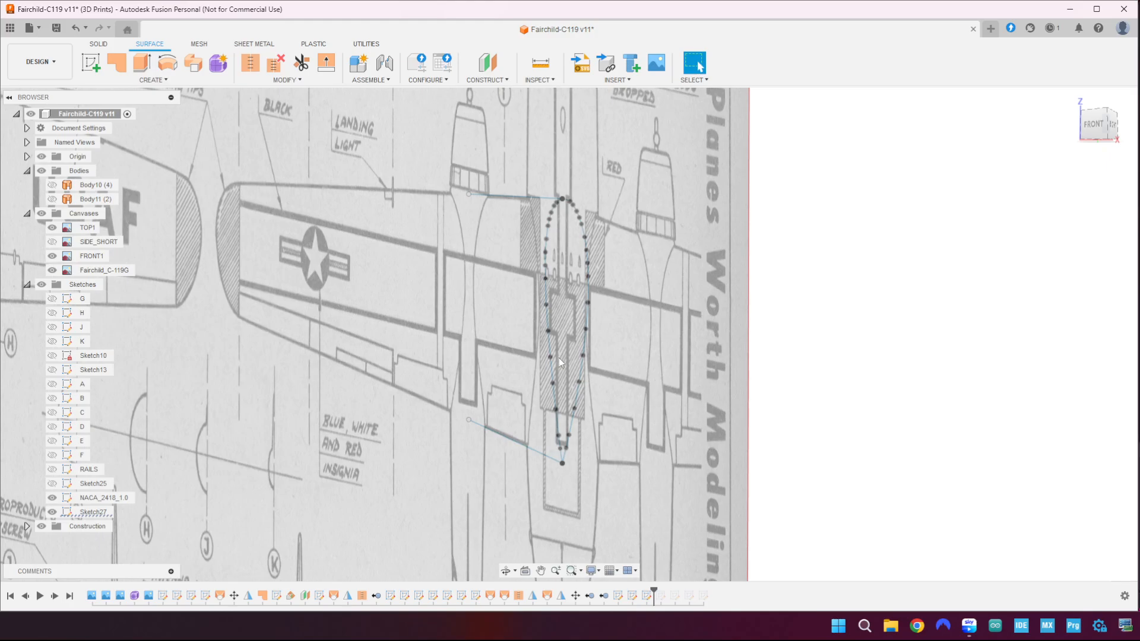
{"action": "scroll", "coordinate": [558, 358], "scroll_direction": "up", "scroll_amount": 1}
{"action": "middle_click_drag", "start_coordinate": [635, 321], "coordinate": [633, 325], "text": "shift"}
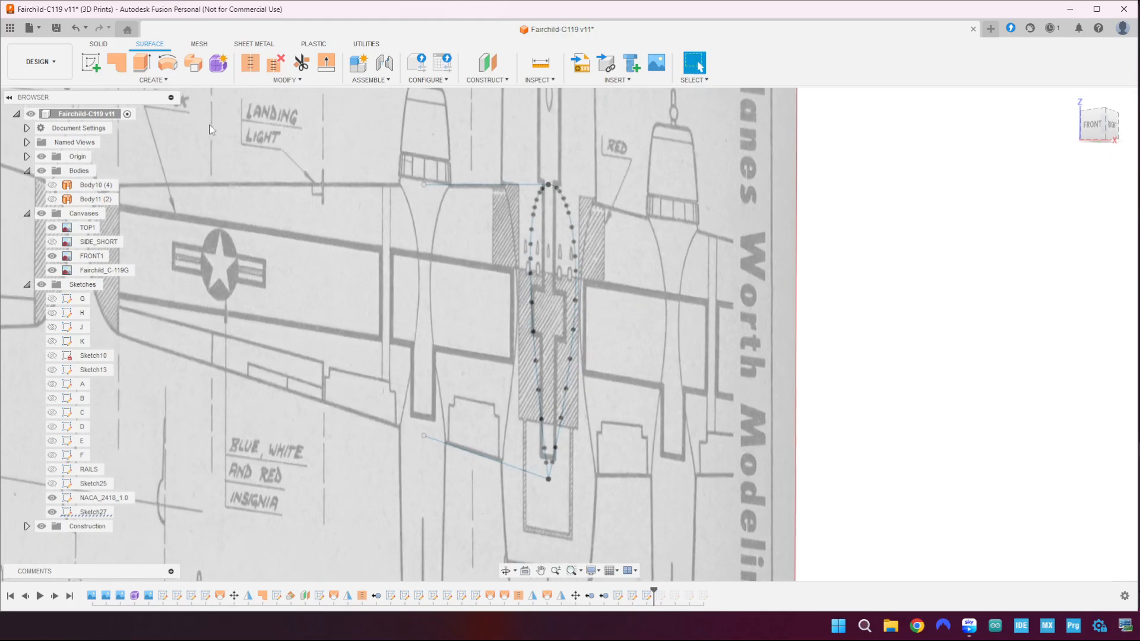
- Sweep the NACA_2418_1.0 airfoil as a new surface body along the leading-edge line, using the trailing-edge line as guide rail
{"action": "left_click", "coordinate": [153, 80]}
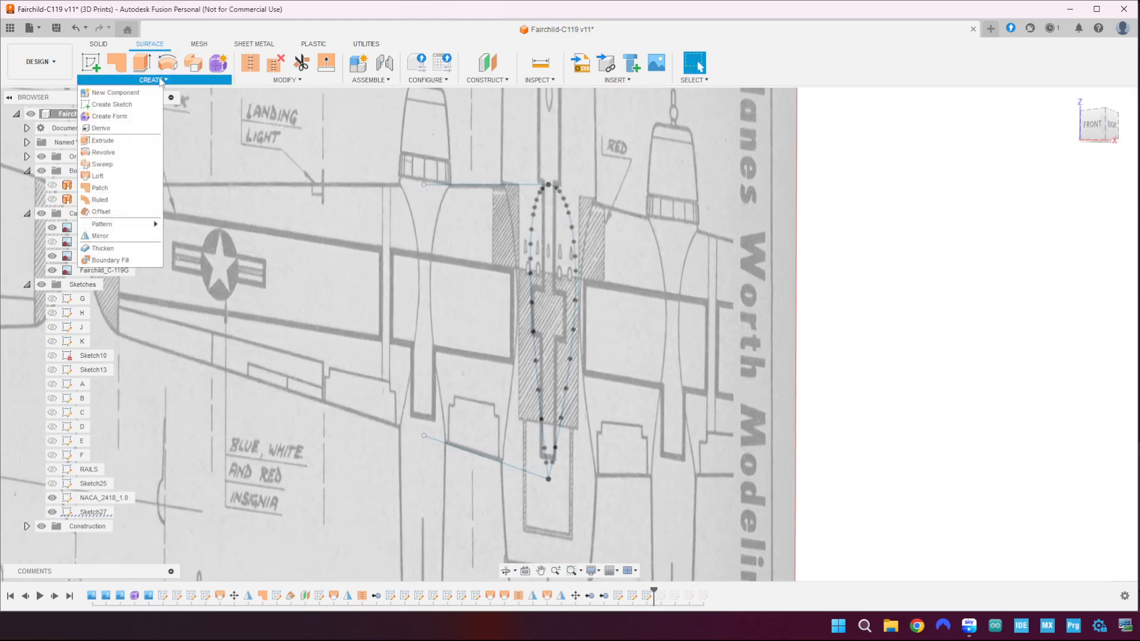
{"action": "left_click", "coordinate": [102, 165]}
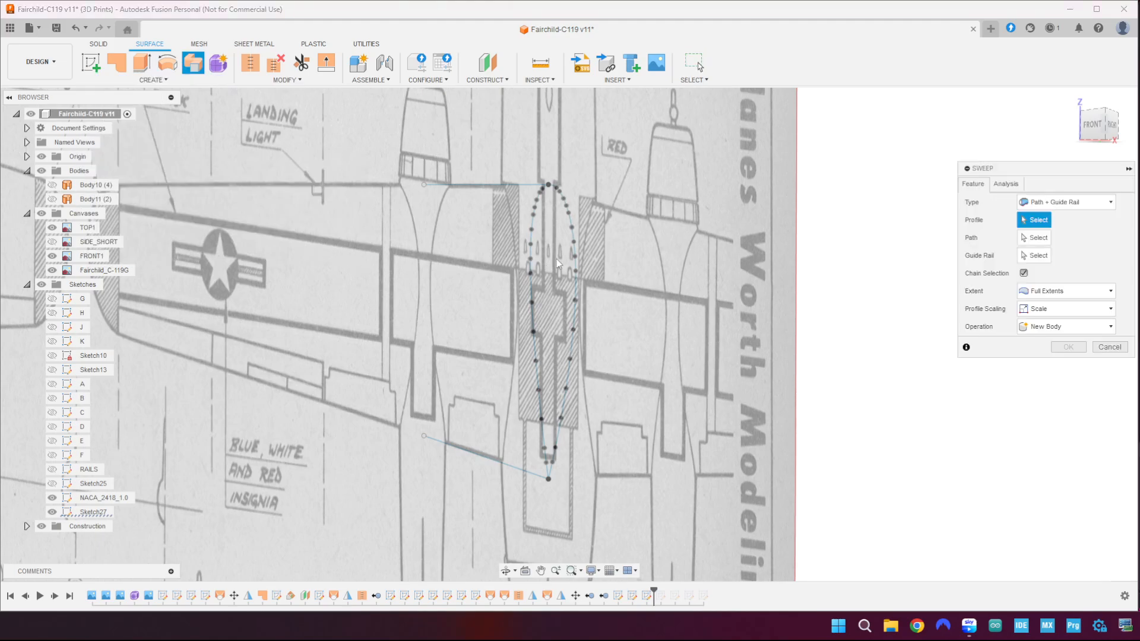
{"action": "left_click", "coordinate": [577, 270]}
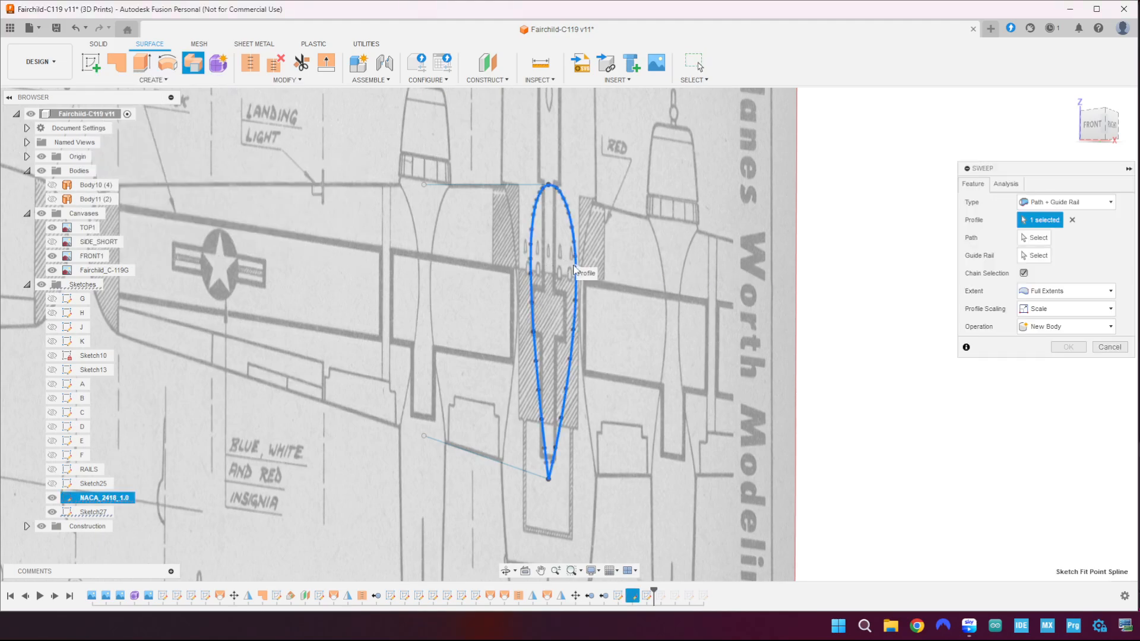
{"action": "left_click", "coordinate": [1035, 238]}
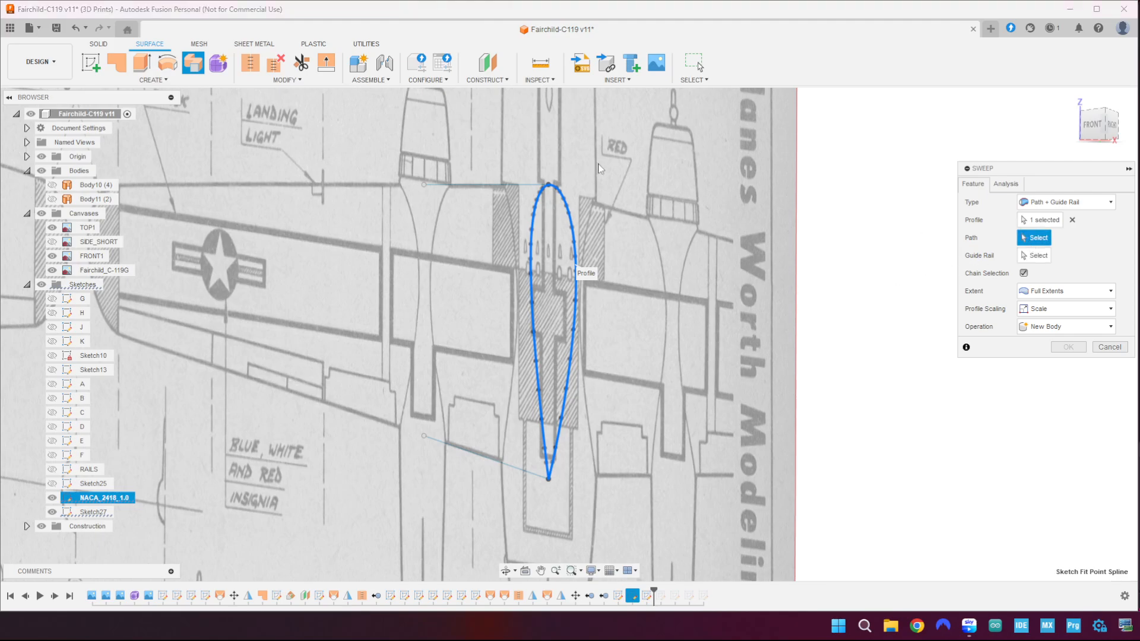
{"action": "left_click", "coordinate": [475, 185]}
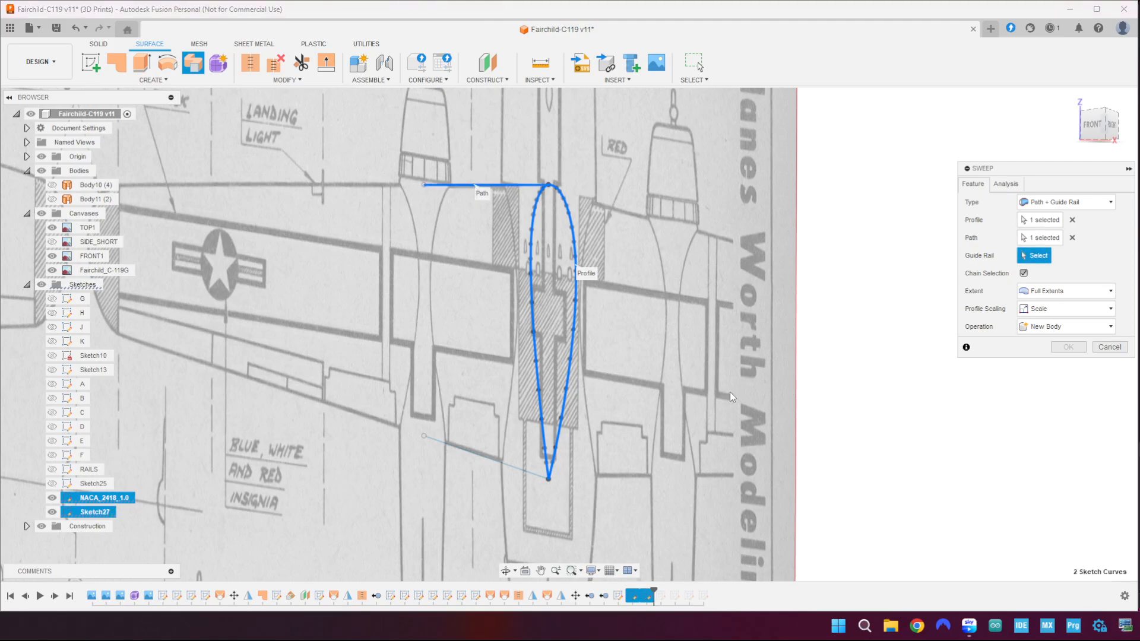
{"action": "left_click", "coordinate": [494, 460]}
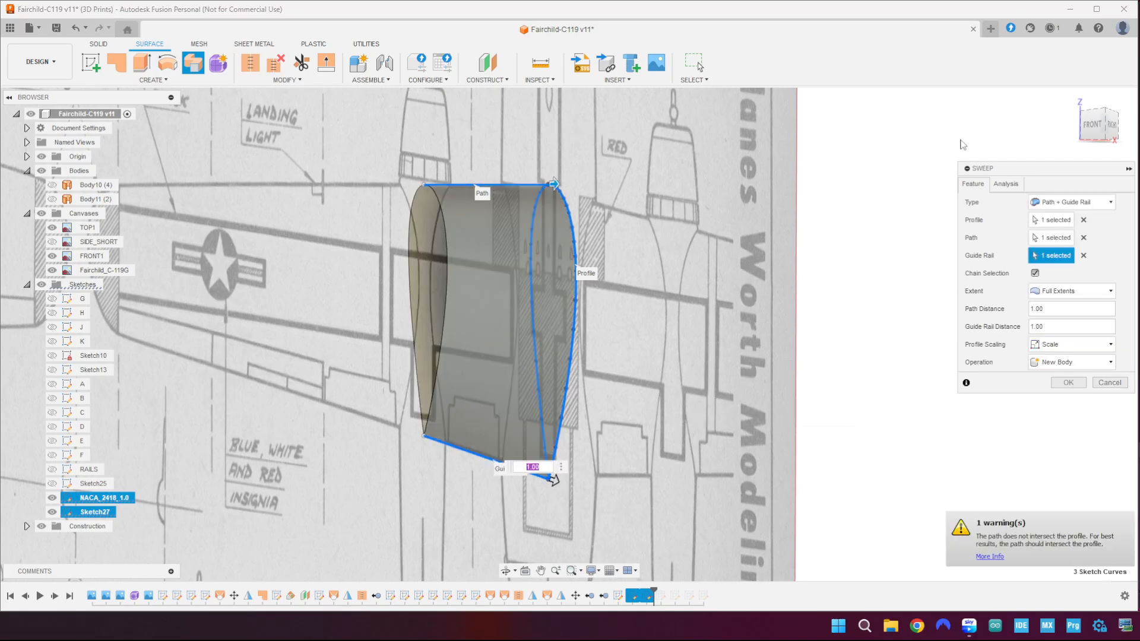
{"action": "left_click", "coordinate": [1112, 125]}
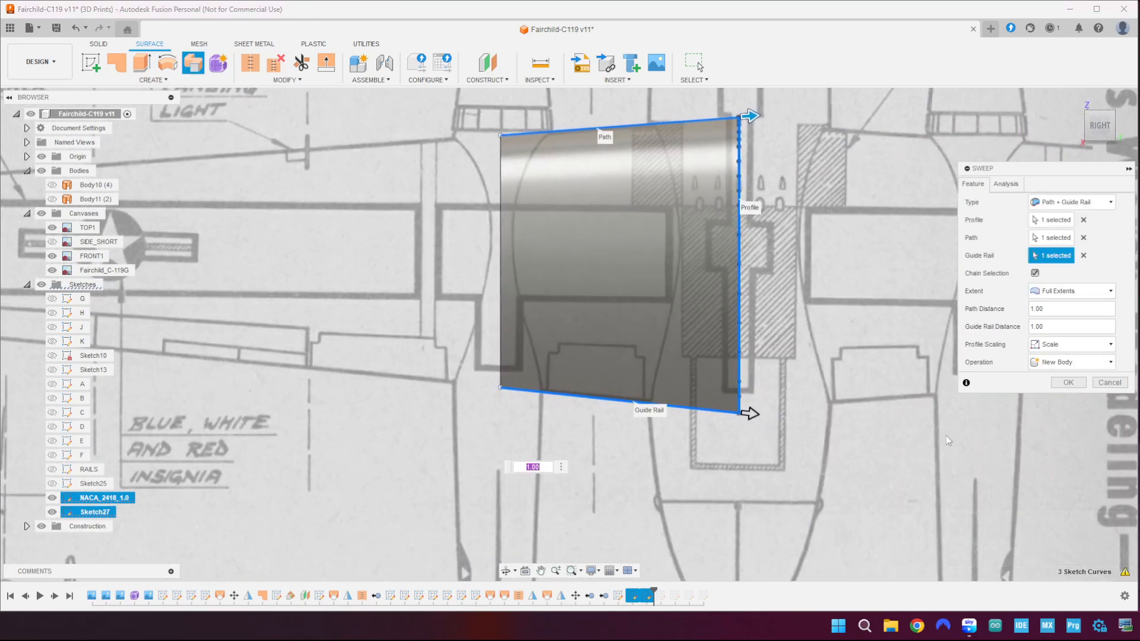
{"action": "left_click", "coordinate": [1061, 383]}
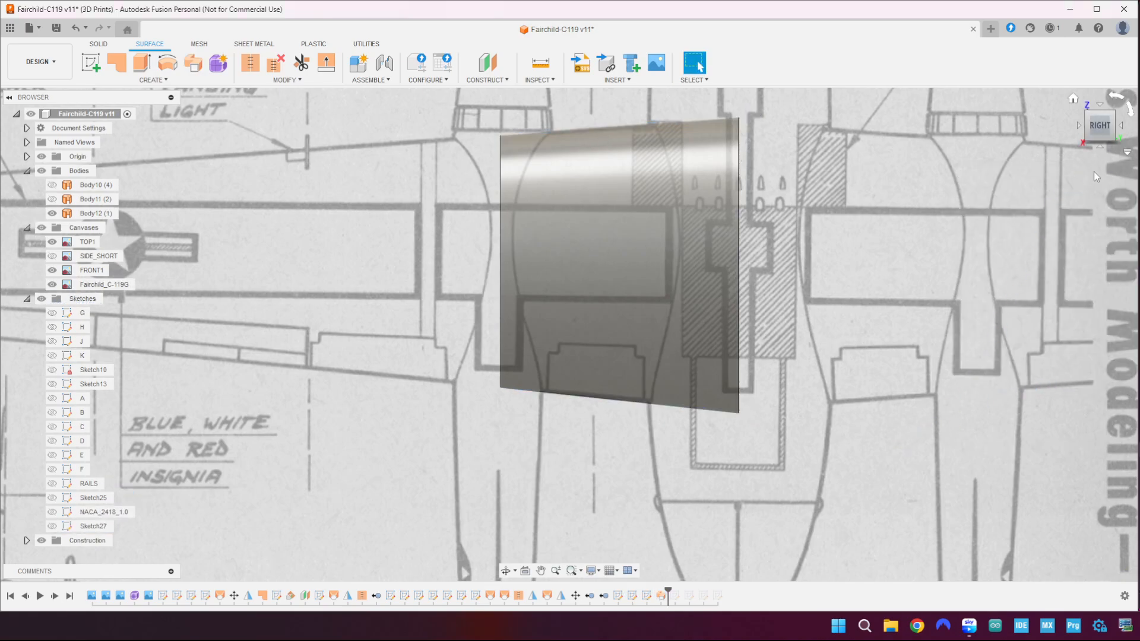
- Examine the swept wing section's position and orientation against the blueprint canvases in the right, front, top and isometric views
{"action": "scroll", "coordinate": [781, 447], "scroll_direction": "down", "scroll_amount": 3}
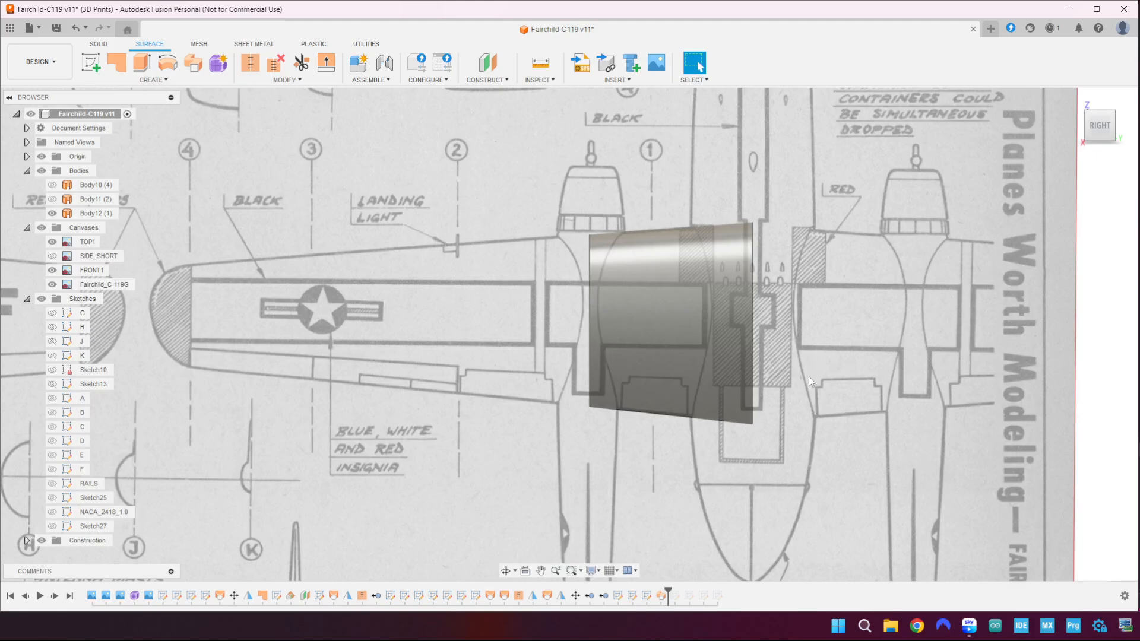
{"action": "scroll", "coordinate": [809, 378], "scroll_direction": "down", "scroll_amount": 4}
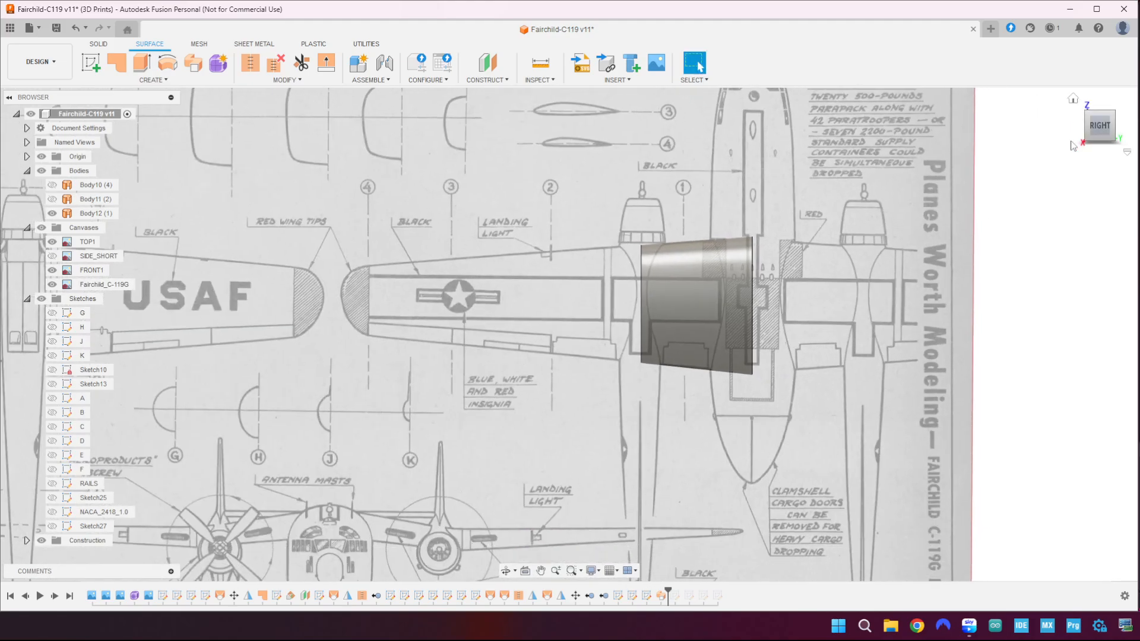
{"action": "left_click", "coordinate": [1079, 127]}
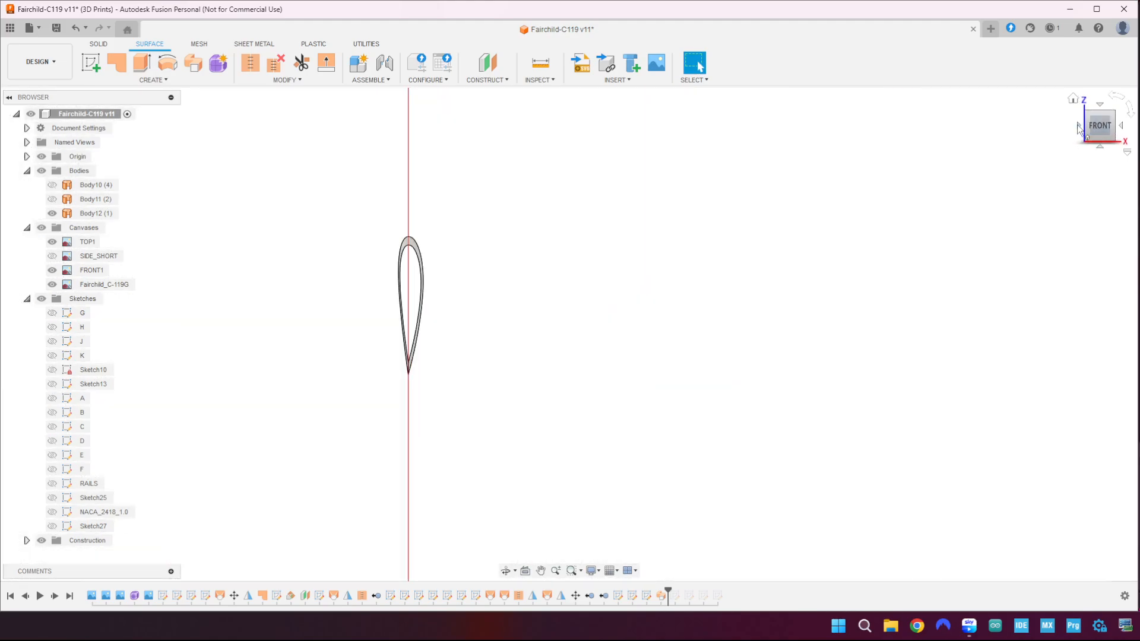
{"action": "left_click", "coordinate": [1101, 109]}
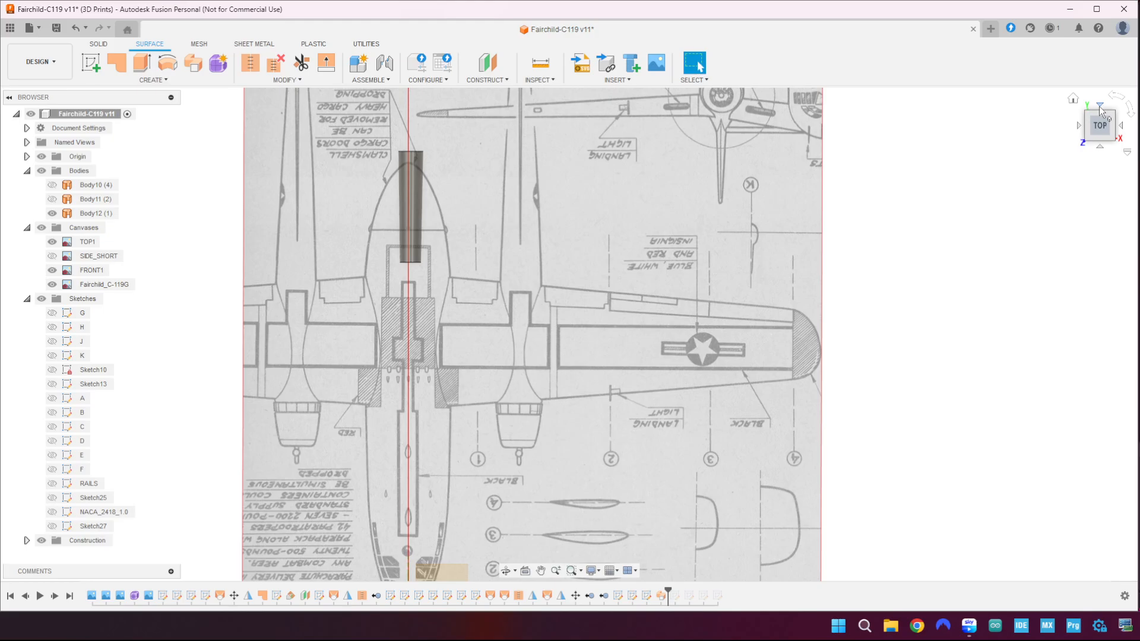
{"action": "left_click", "coordinate": [1116, 96]}
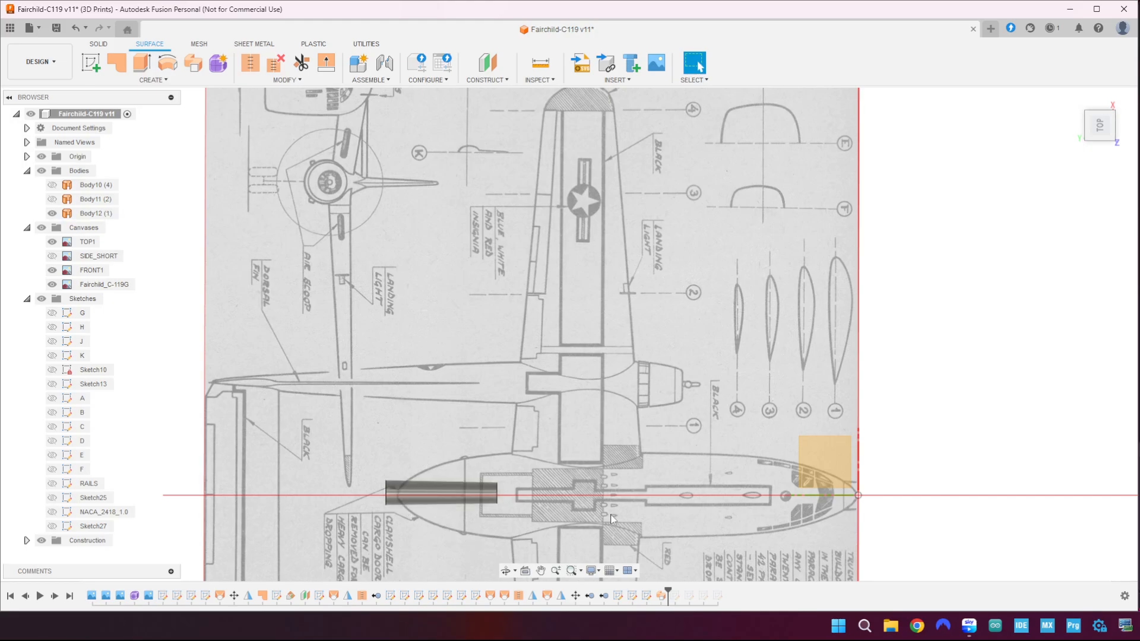
{"action": "left_click", "coordinate": [1072, 98]}
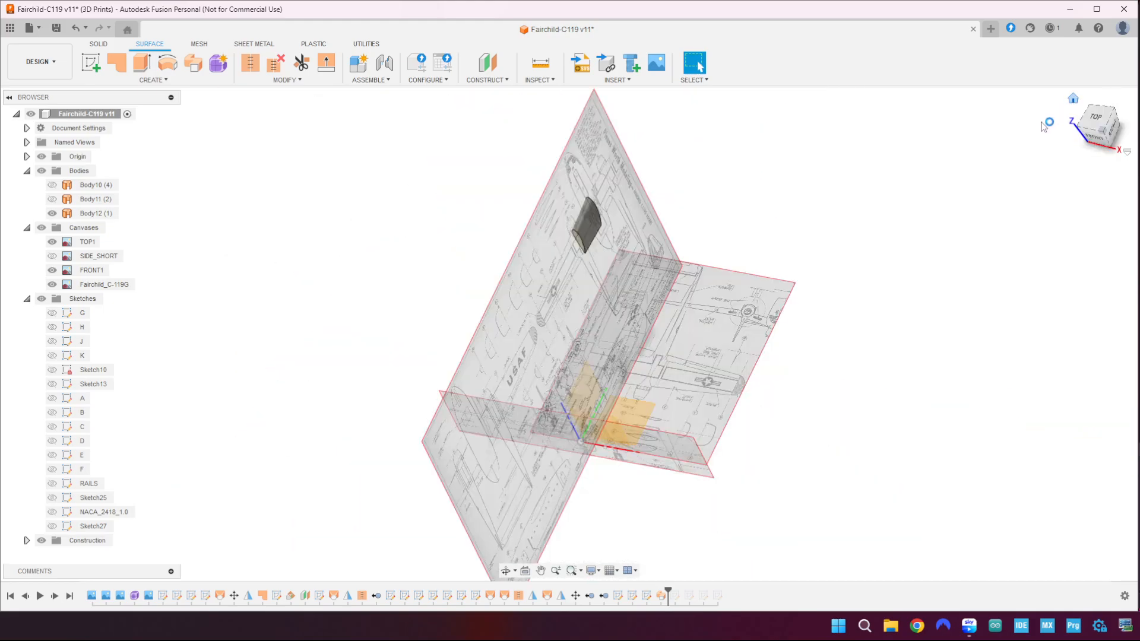
{"action": "scroll", "coordinate": [589, 333], "scroll_direction": "up", "scroll_amount": 3}
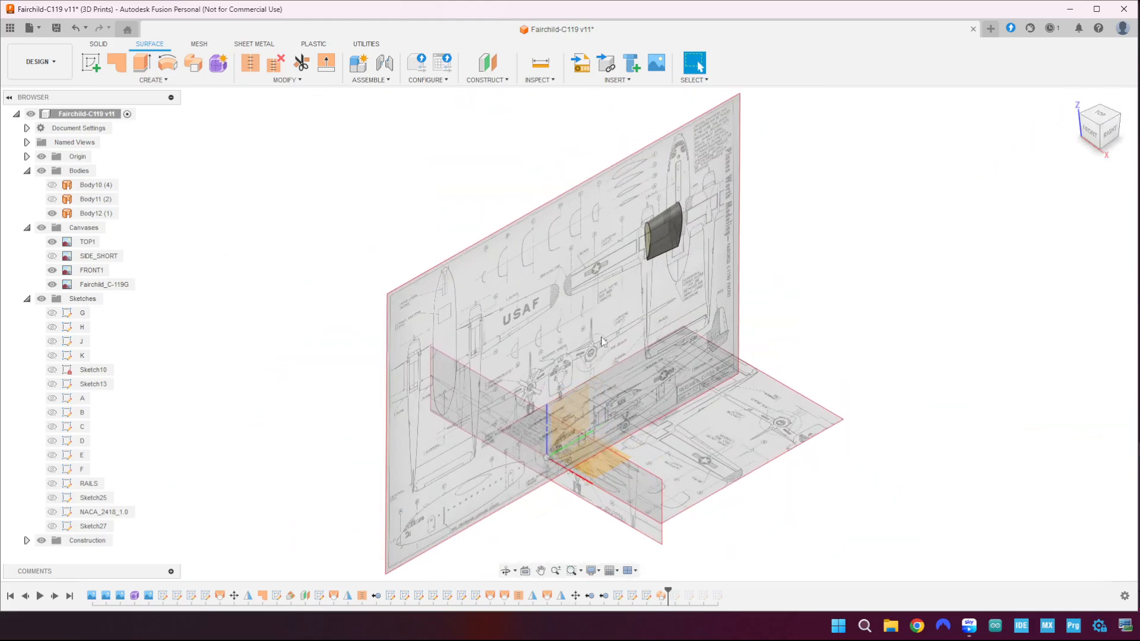
{"action": "left_click", "coordinate": [1112, 135]}
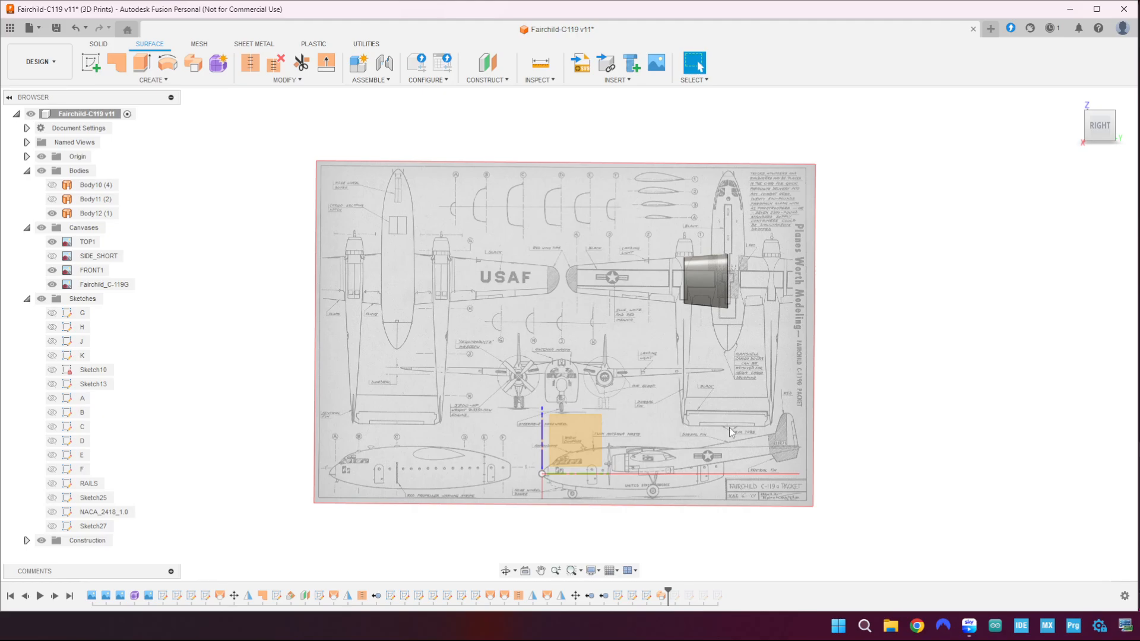
{"action": "scroll", "coordinate": [730, 429], "scroll_direction": "up", "scroll_amount": 1}
{"action": "middle_click_drag", "start_coordinate": [730, 428], "coordinate": [696, 339]}
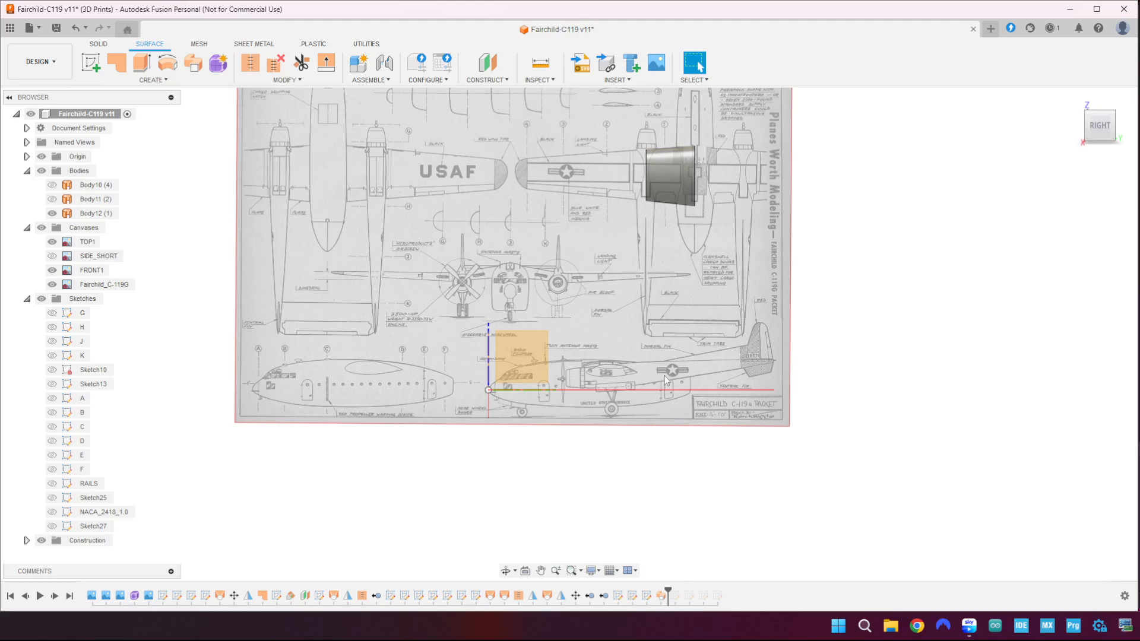
{"action": "left_click", "coordinate": [1079, 128]}
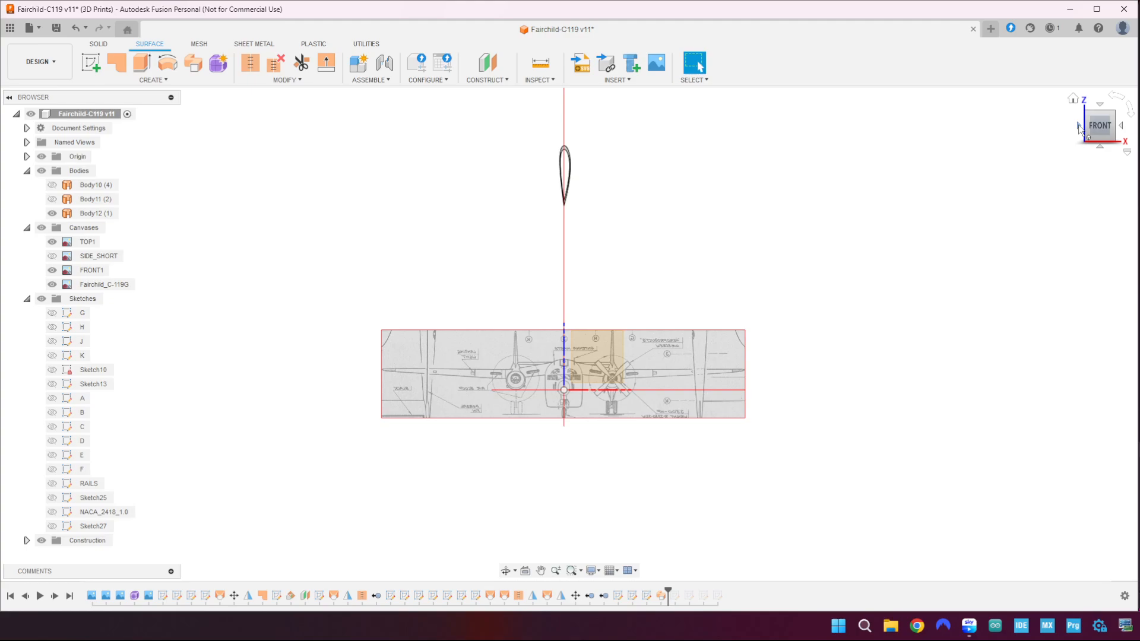
{"action": "left_click", "coordinate": [1121, 127]}
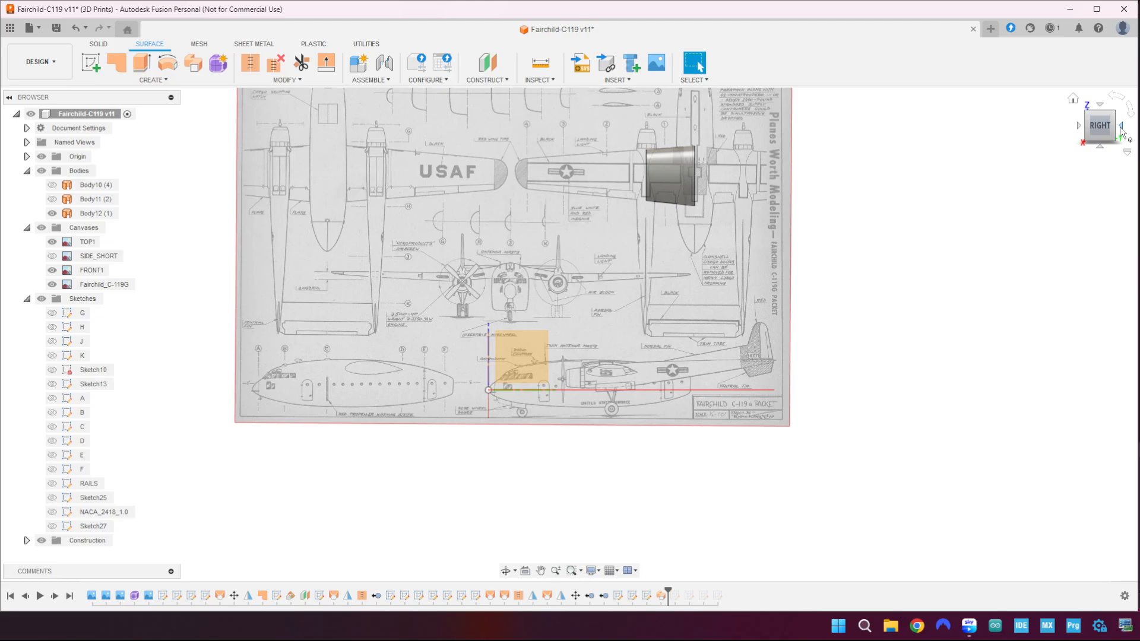
{"action": "scroll", "coordinate": [713, 253], "scroll_direction": "up", "scroll_amount": 4}
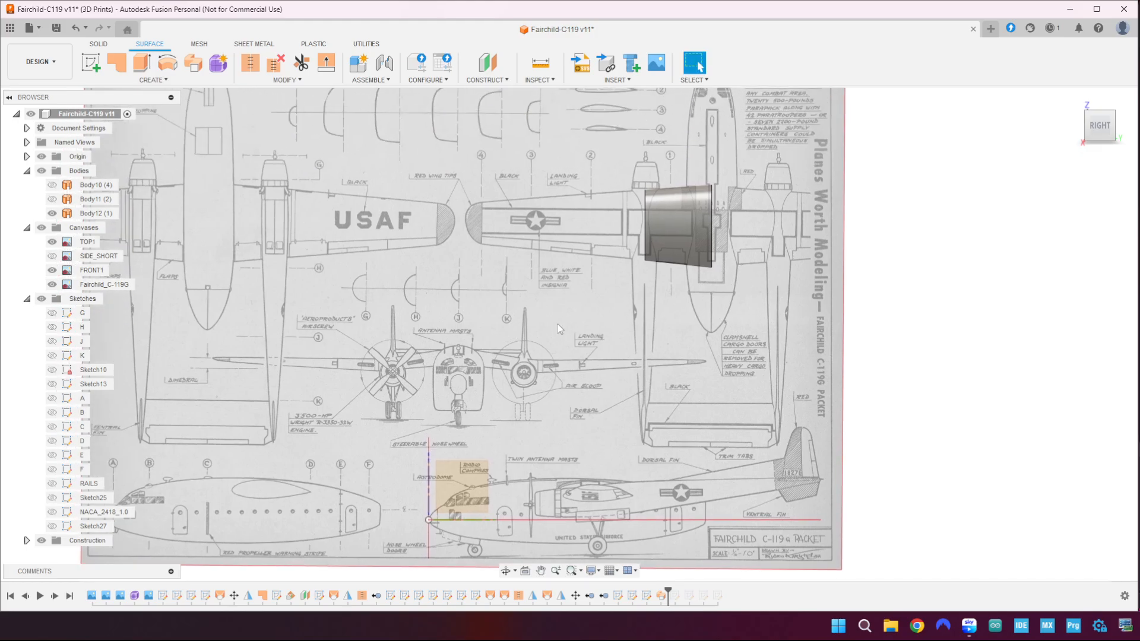
{"action": "left_click", "coordinate": [95, 213]}
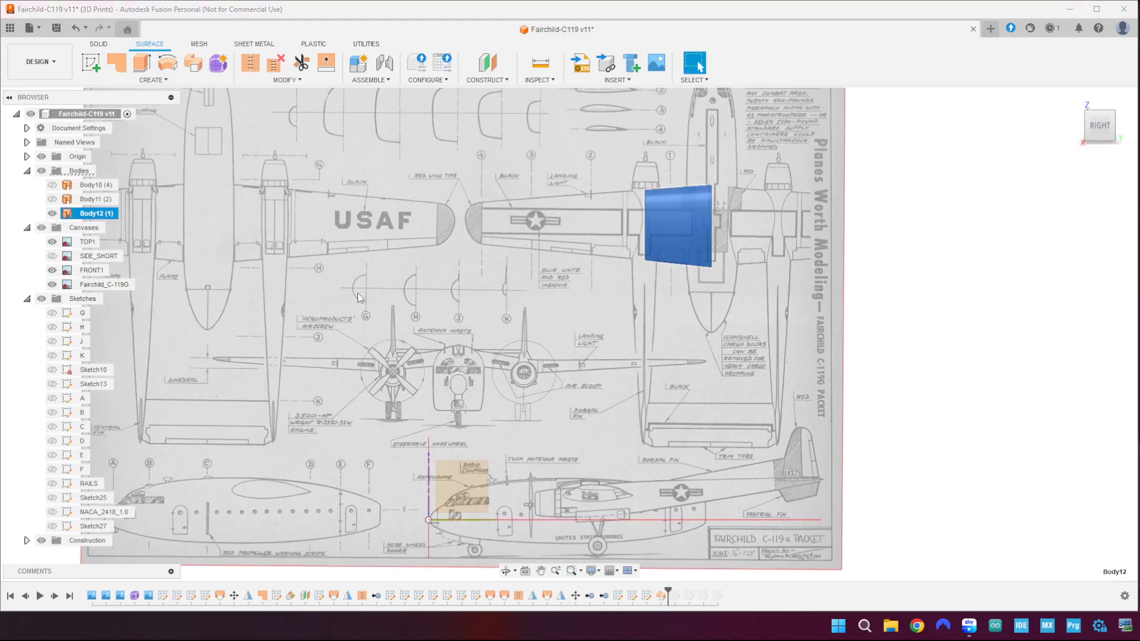
{"action": "key", "text": "m"}
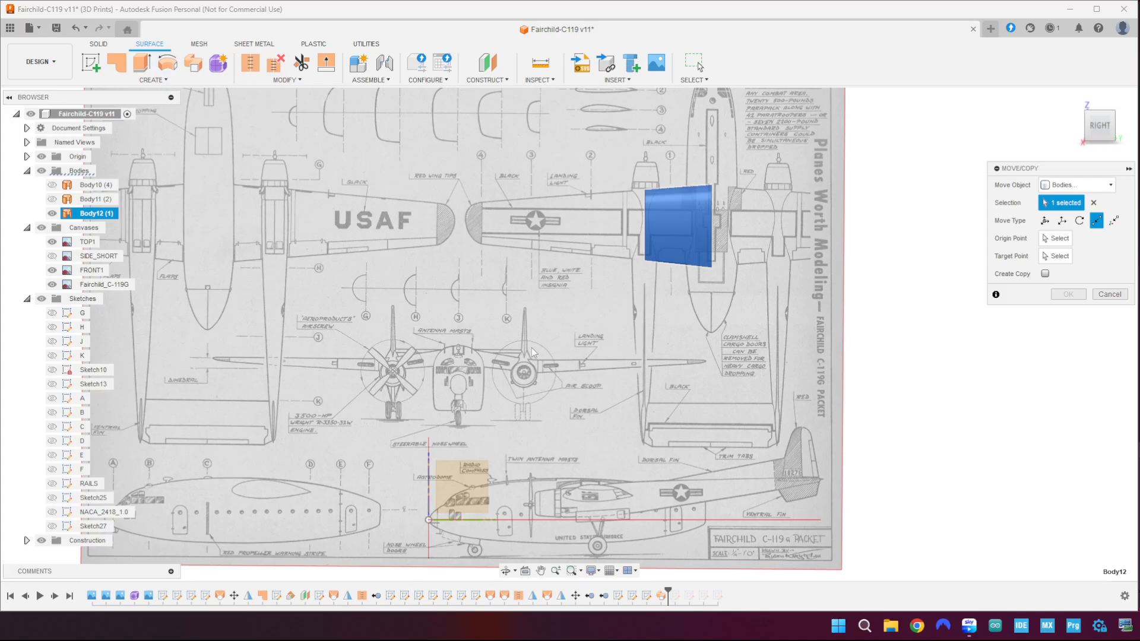
{"action": "left_click", "coordinate": [1045, 221]}
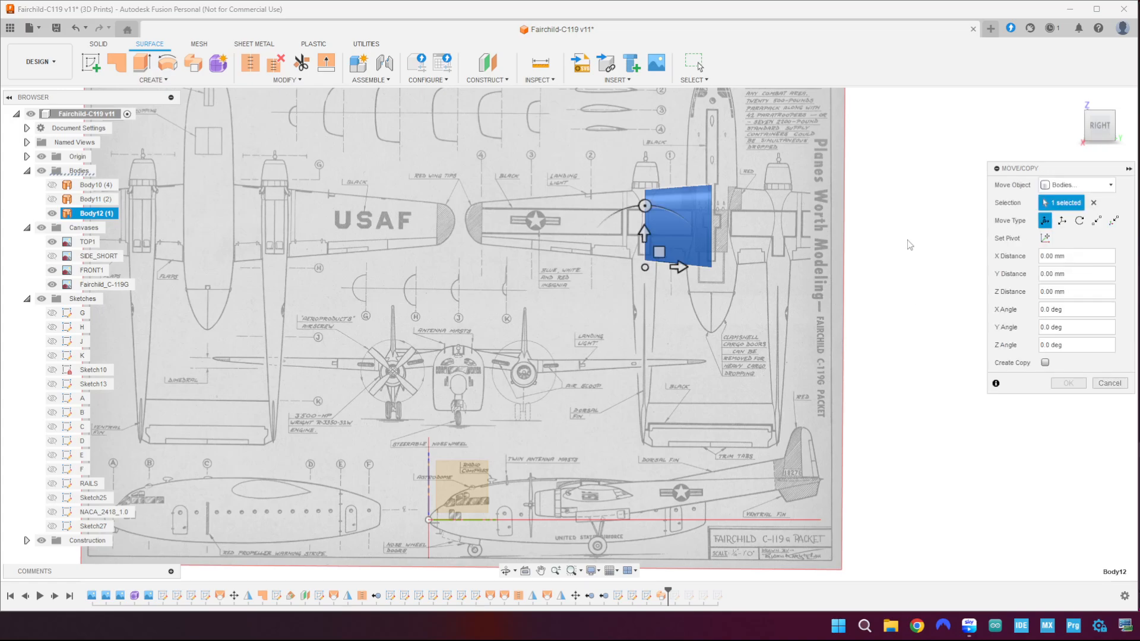
{"action": "scroll", "coordinate": [718, 193], "scroll_direction": "up", "scroll_amount": 2}
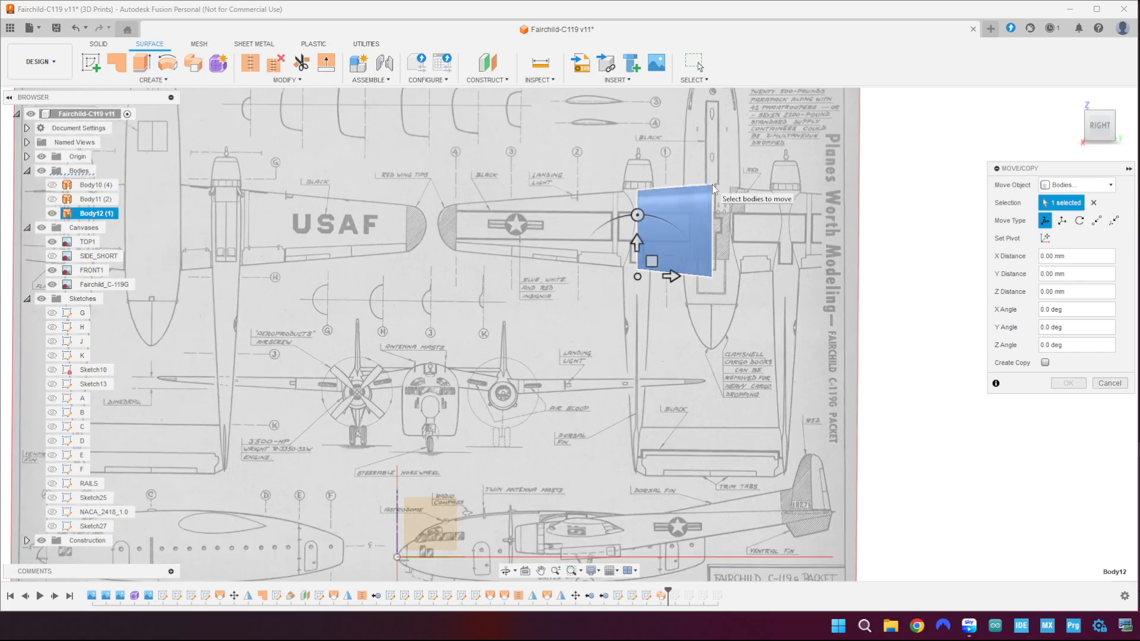
{"action": "left_click", "coordinate": [1045, 238]}
{"action": "scroll", "coordinate": [688, 208], "scroll_direction": "up", "scroll_amount": 3}
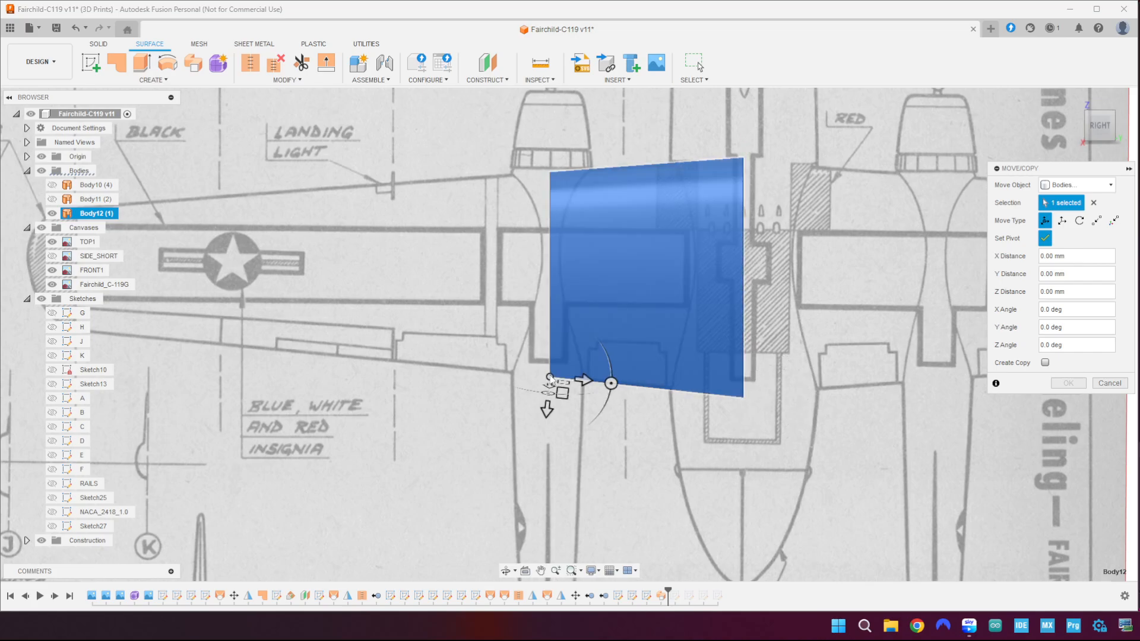
{"action": "left_click", "coordinate": [551, 378]}
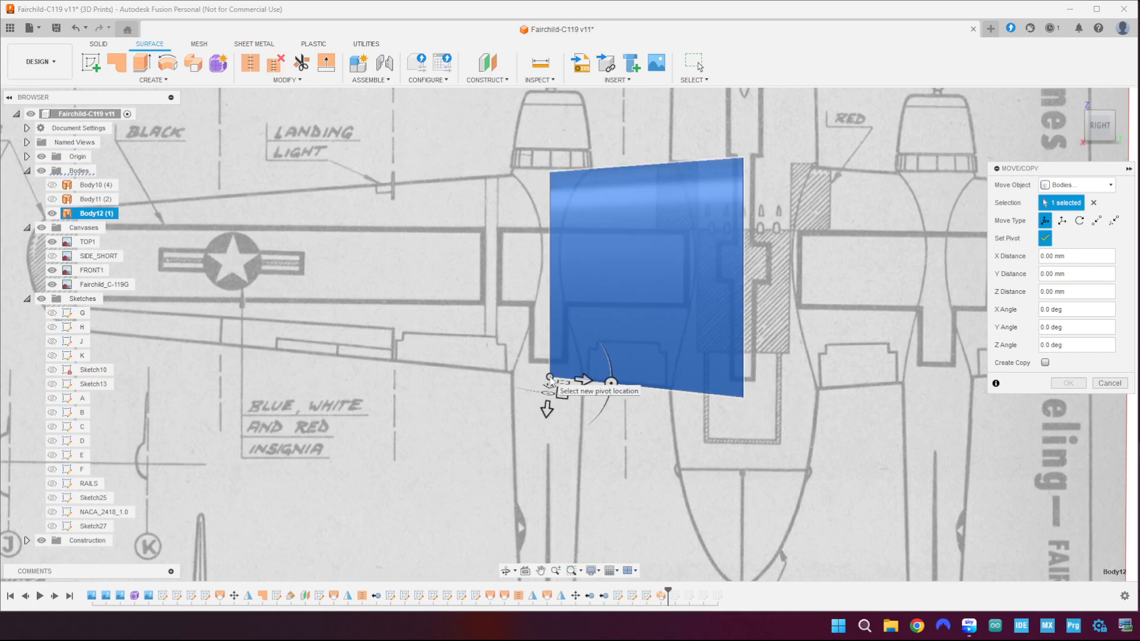
{"action": "left_click", "coordinate": [1045, 238]}
{"action": "scroll", "coordinate": [604, 473], "scroll_direction": "down", "scroll_amount": 4}
{"action": "middle_click_drag", "start_coordinate": [620, 518], "coordinate": [660, 318]}
{"action": "left_click_drag", "start_coordinate": [616, 243], "coordinate": [662, 261]}
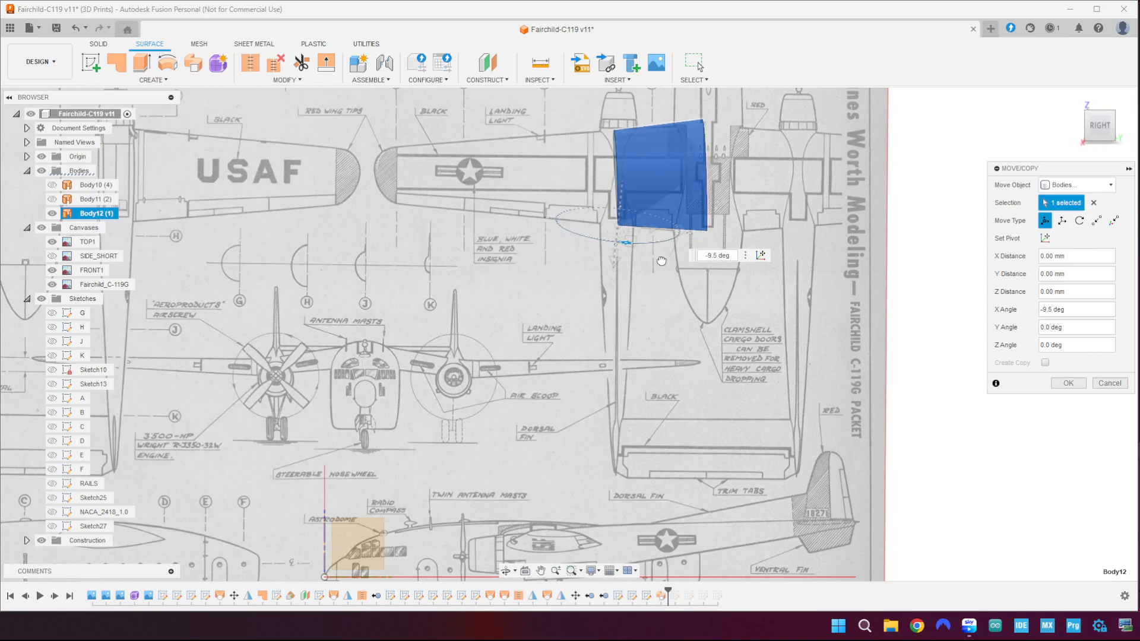
{"action": "key", "text": "Return"}
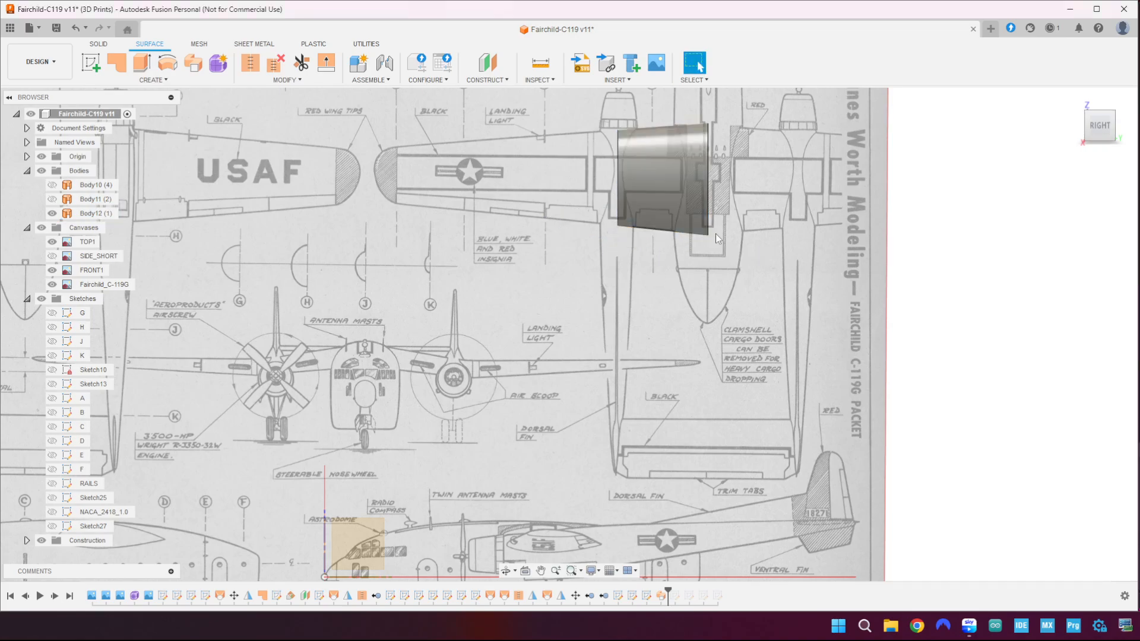
- Try to move the wing section body about -219 mm in Y and -519 mm in Z towards the side-view blueprint
{"action": "left_click", "coordinate": [671, 173]}
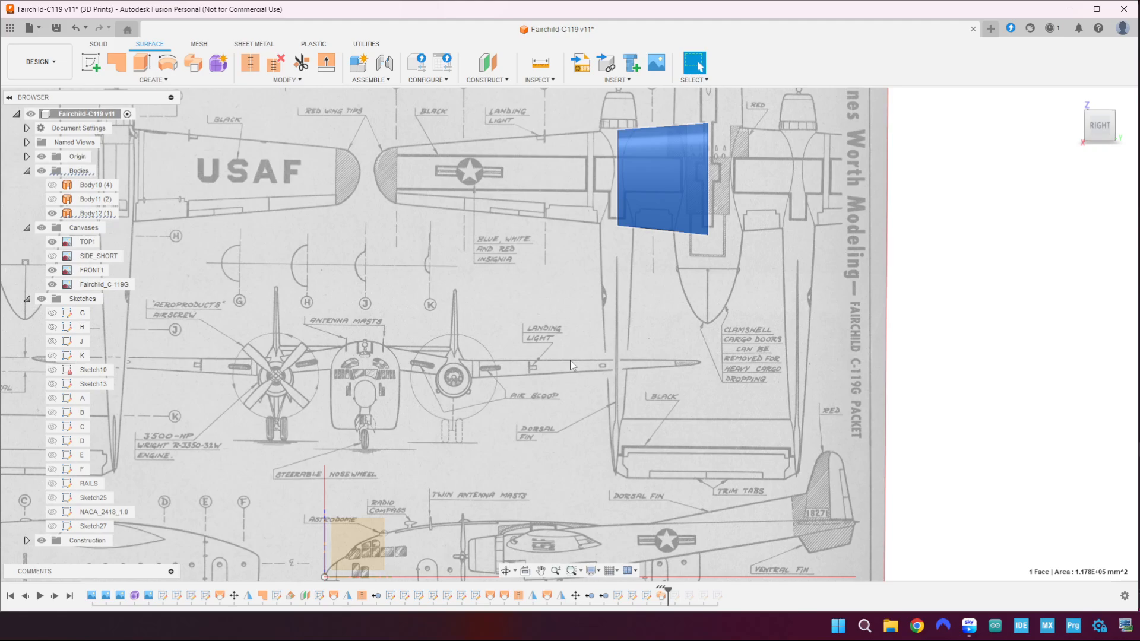
{"action": "key", "text": "m"}
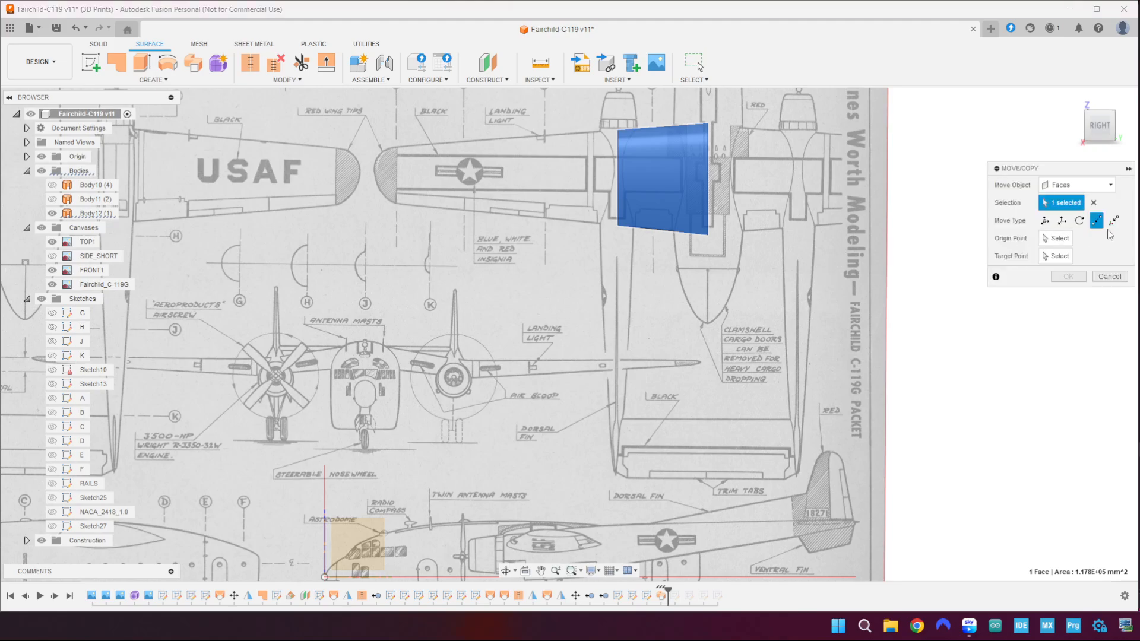
{"action": "left_click", "coordinate": [1093, 187]}
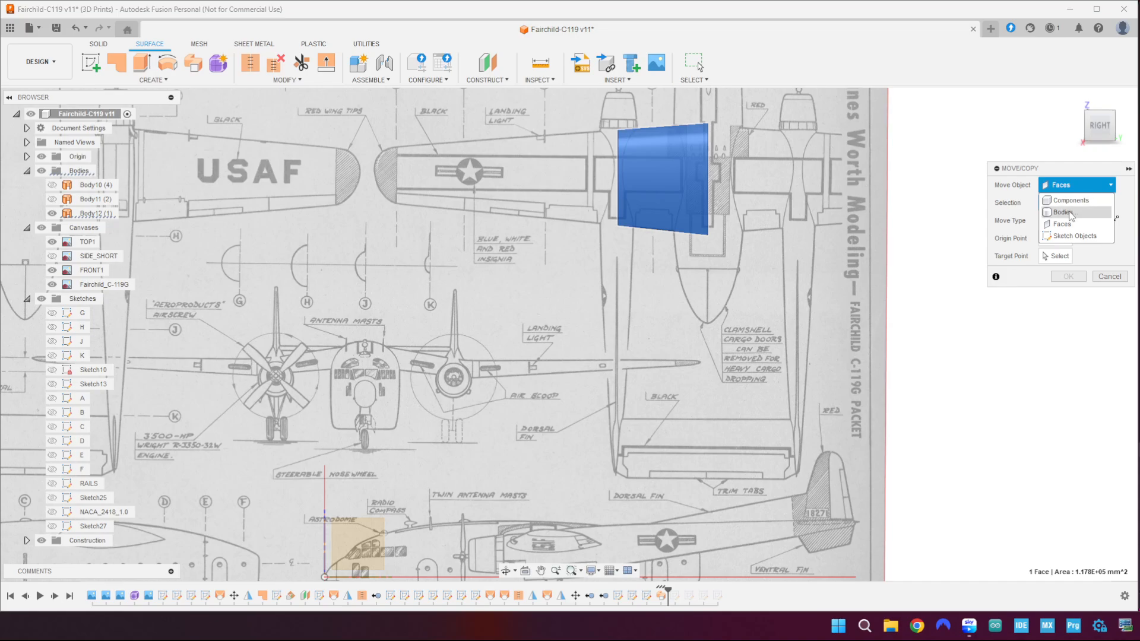
{"action": "left_click", "coordinate": [1069, 213]}
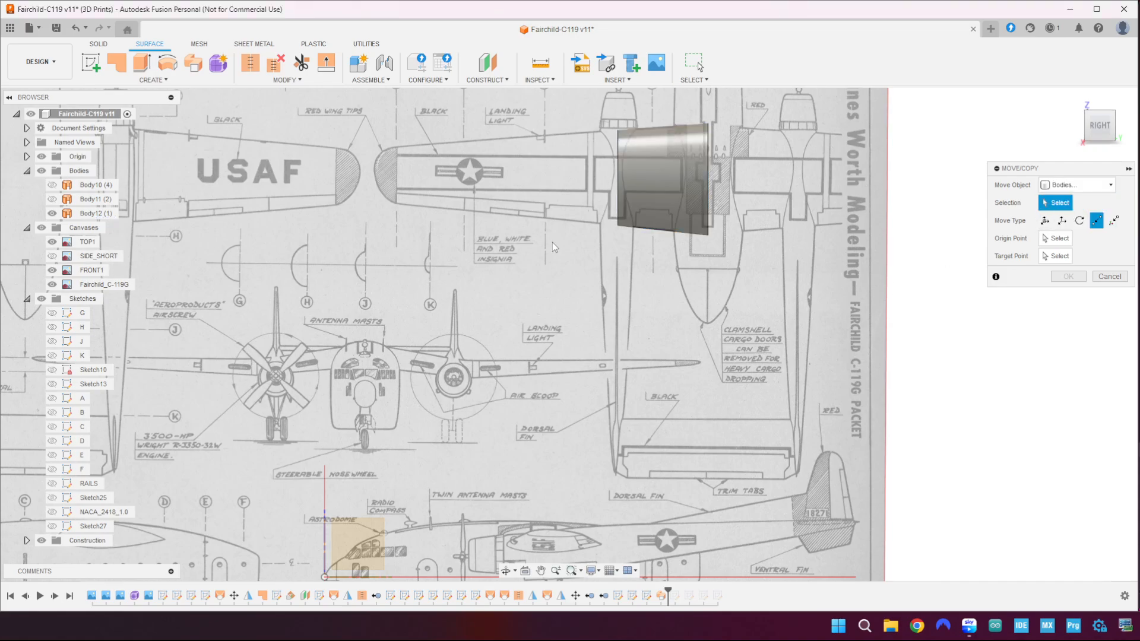
{"action": "left_click", "coordinate": [671, 169]}
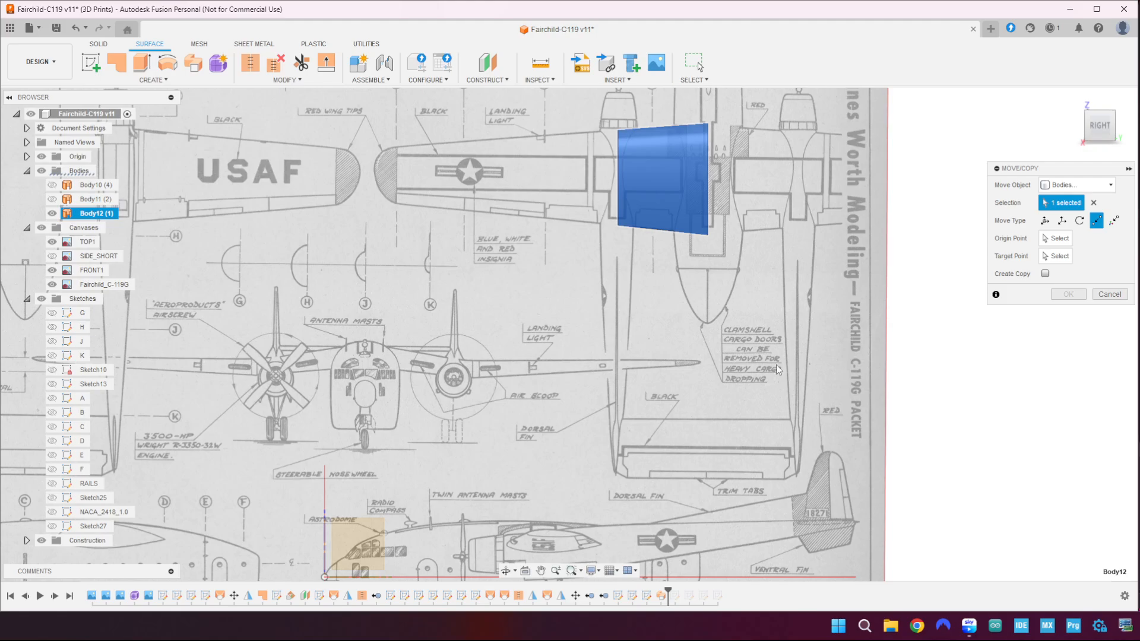
{"action": "left_click", "coordinate": [1045, 221]}
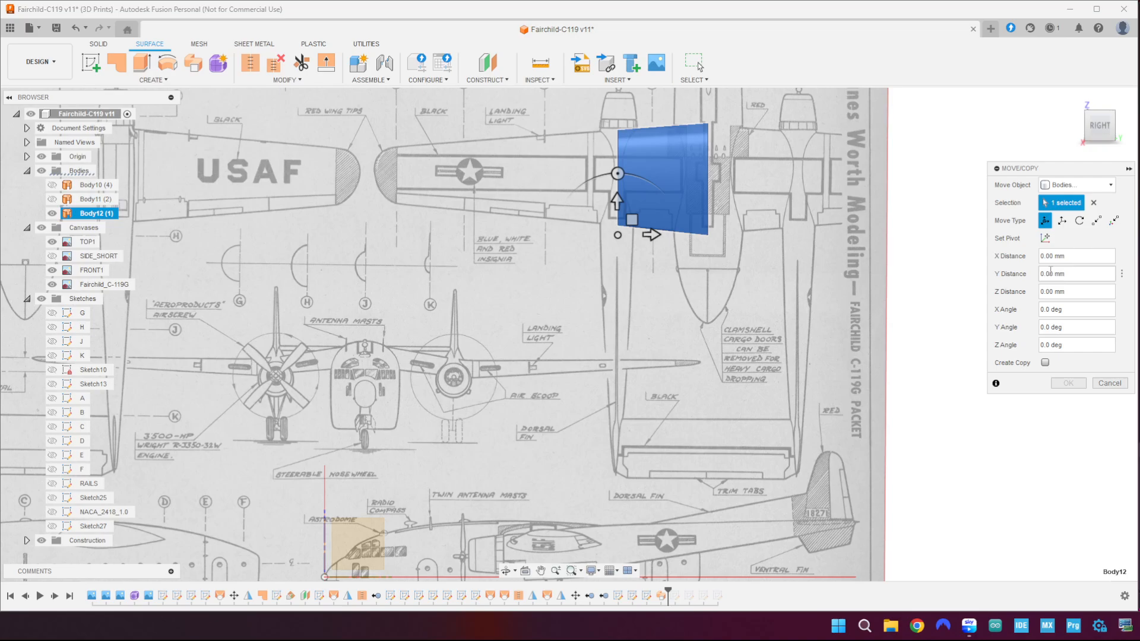
{"action": "left_click_drag", "start_coordinate": [632, 220], "coordinate": [541, 434]}
{"action": "scroll", "coordinate": [542, 434], "scroll_direction": "down", "scroll_amount": 3}
{"action": "middle_click_drag", "start_coordinate": [588, 525], "coordinate": [627, 380]}
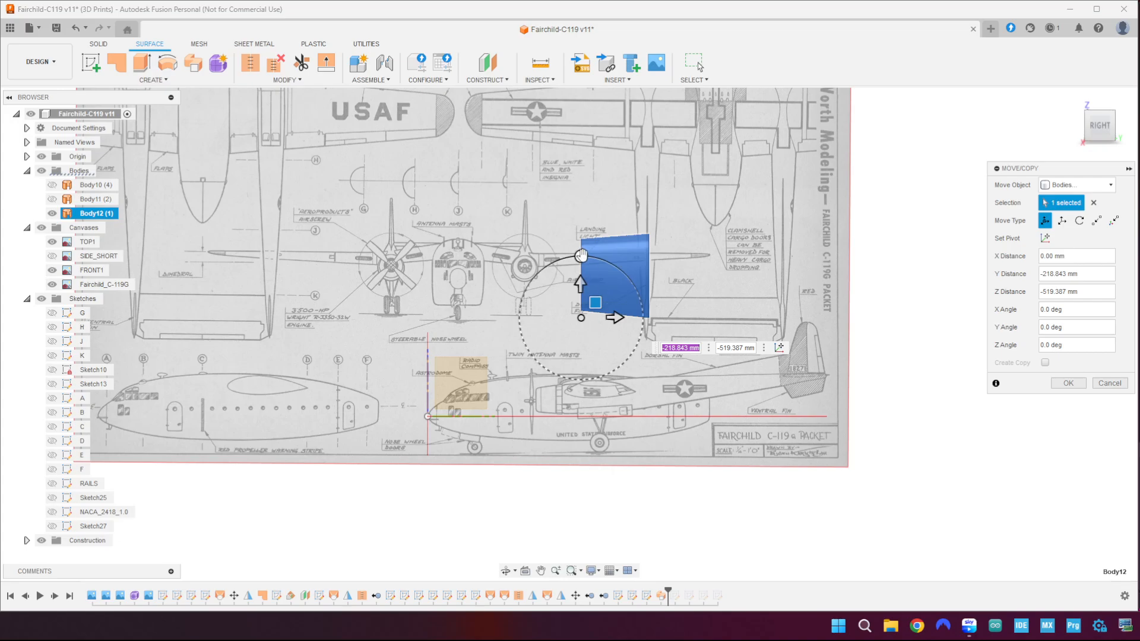
- Try to rotate the wing section -90 degrees about Y in the front view and a further quarter turn in the top view
{"action": "left_click", "coordinate": [1078, 128]}
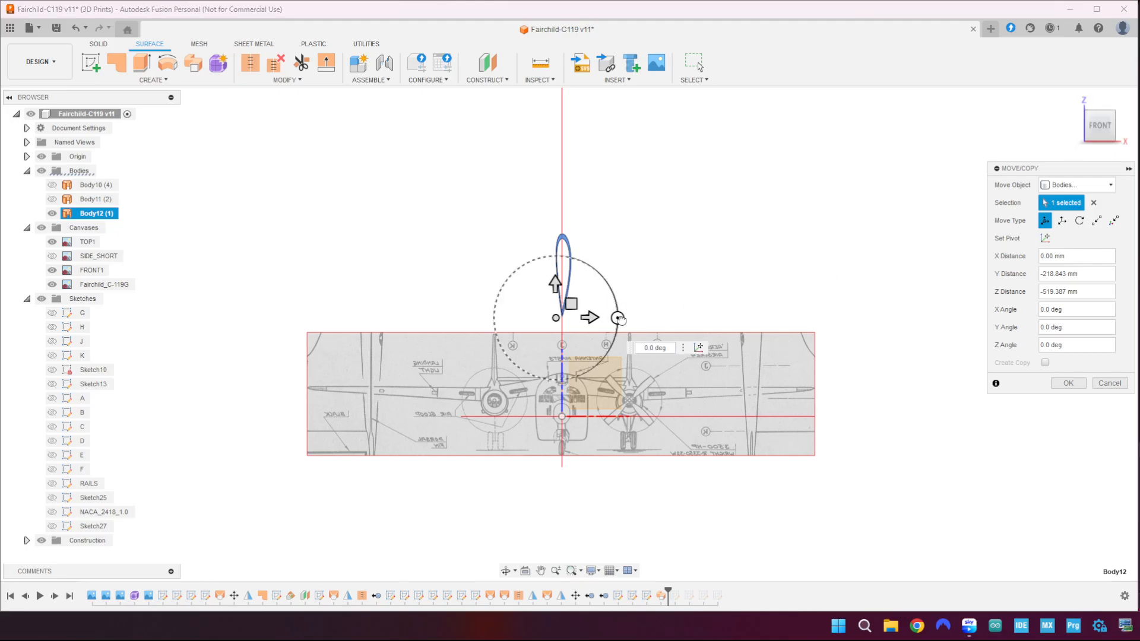
{"action": "left_click_drag", "start_coordinate": [618, 319], "coordinate": [558, 241]}
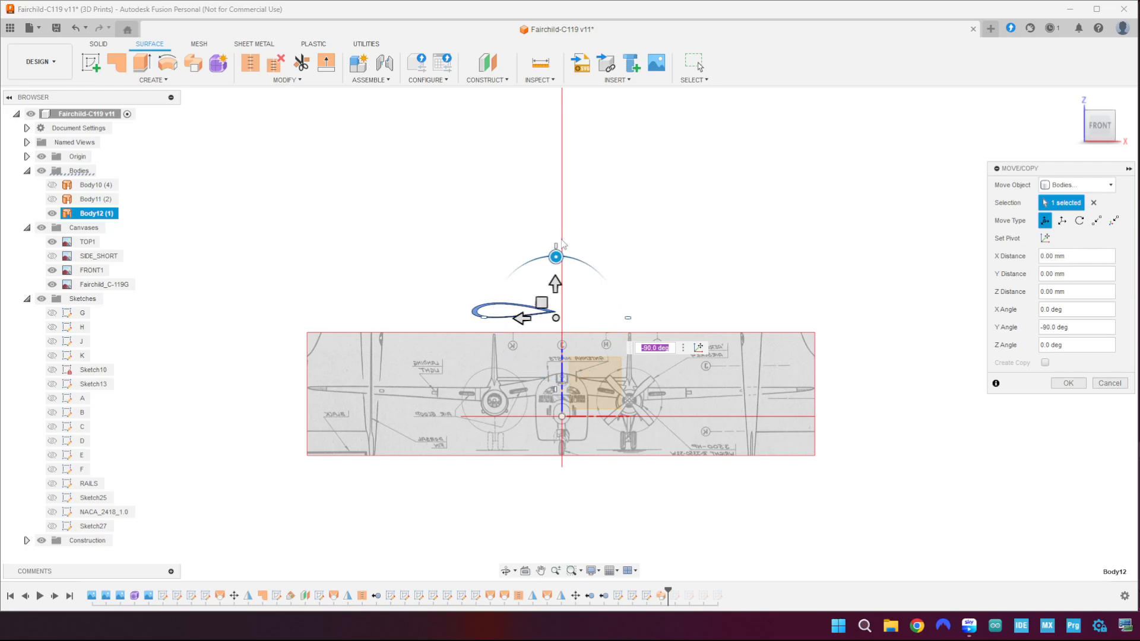
{"action": "left_click", "coordinate": [1100, 112]}
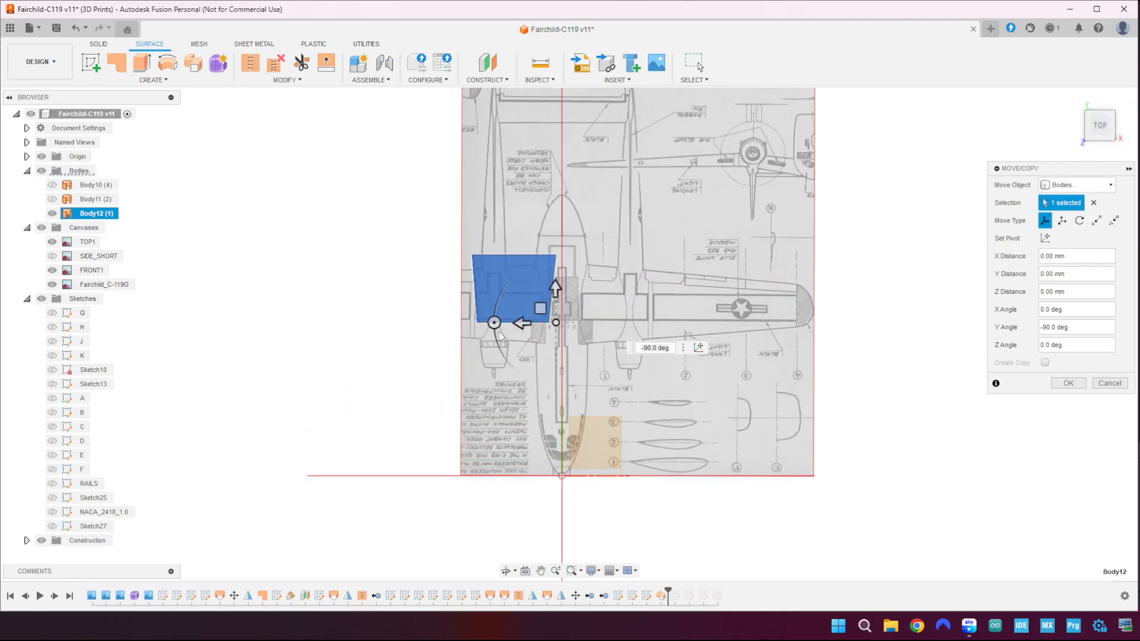
{"action": "left_click_drag", "start_coordinate": [494, 323], "coordinate": [559, 387]}
- Try to align the wing section with the inner wing on the top-view blueprint, its root edge on the fuselage centreline
{"action": "left_click_drag", "start_coordinate": [541, 338], "coordinate": [616, 271]}
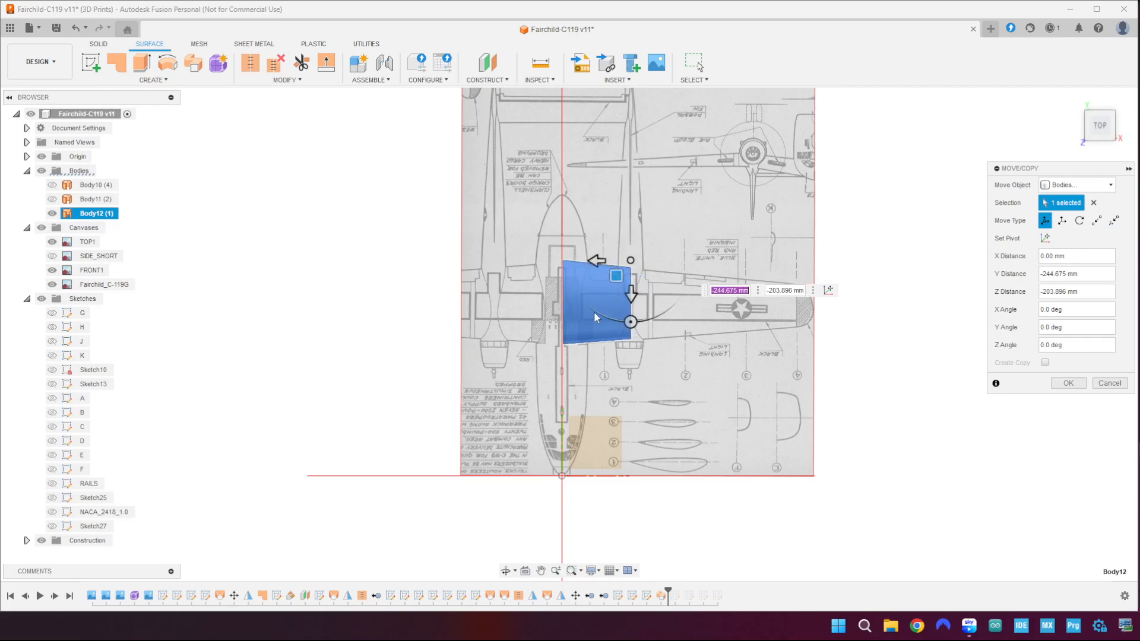
{"action": "scroll", "coordinate": [594, 311], "scroll_direction": "up", "scroll_amount": 3}
{"action": "scroll", "coordinate": [578, 307], "scroll_direction": "up", "scroll_amount": 2}
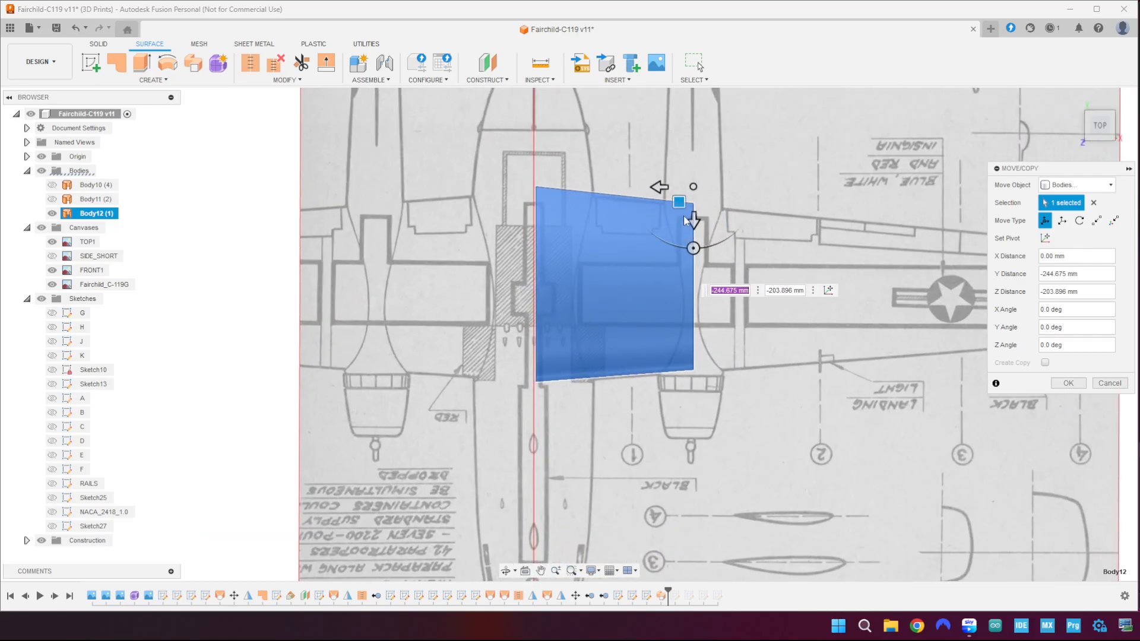
{"action": "left_click_drag", "start_coordinate": [679, 202], "coordinate": [677, 208]}
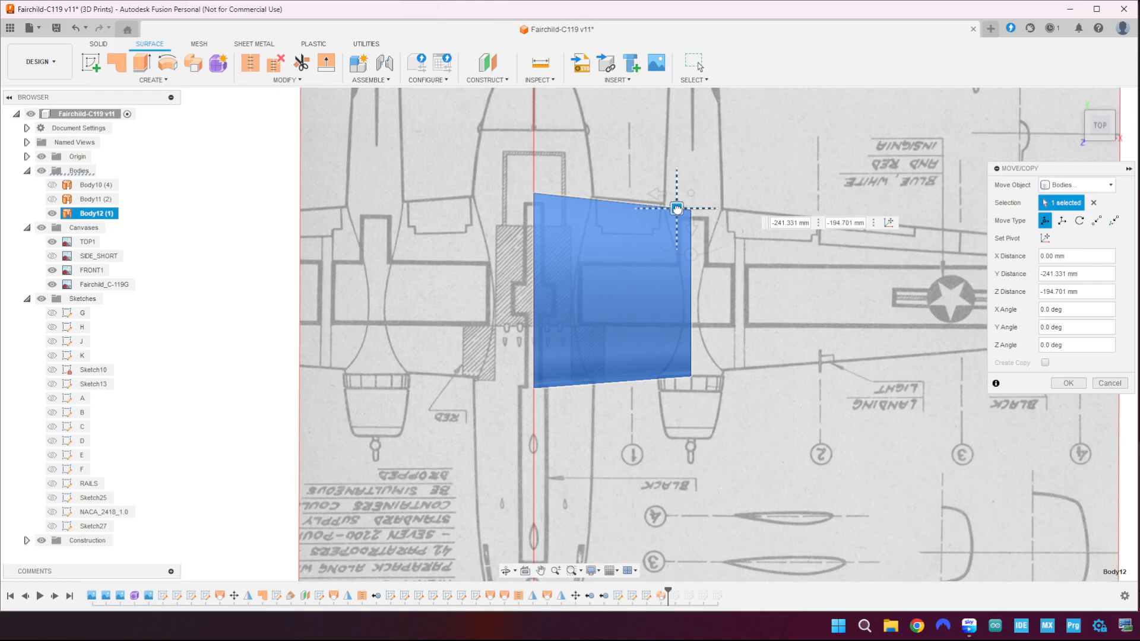
{"action": "left_click_drag", "start_coordinate": [677, 209], "coordinate": [691, 227]}
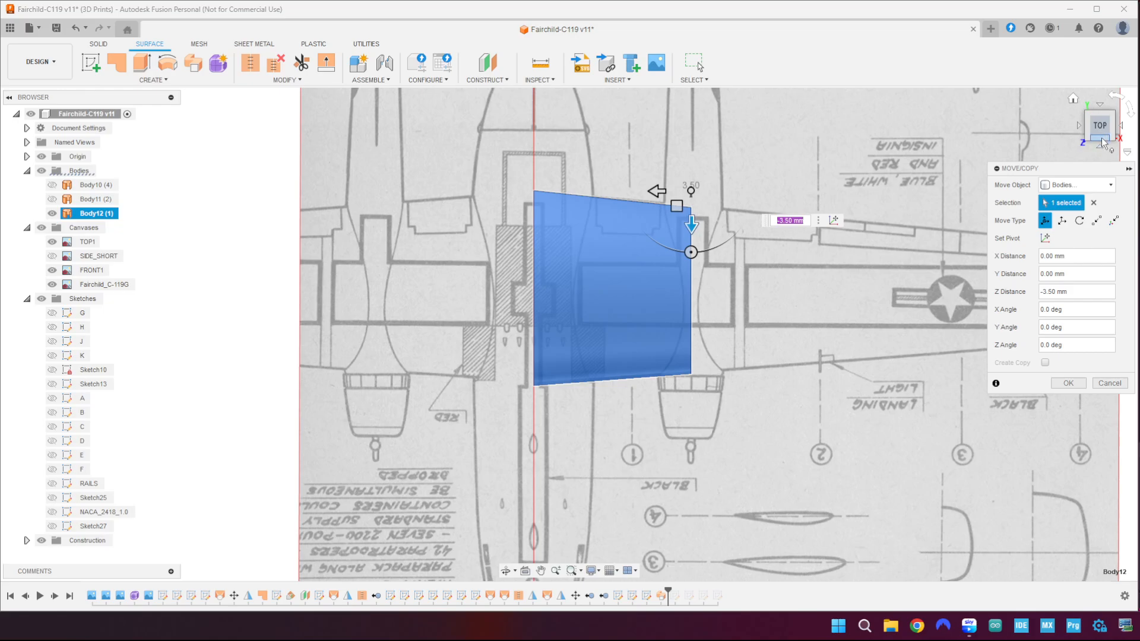
- Try to lower the wing section 240.5 mm onto the wing in the front-view blueprint
{"action": "left_click", "coordinate": [1102, 146]}
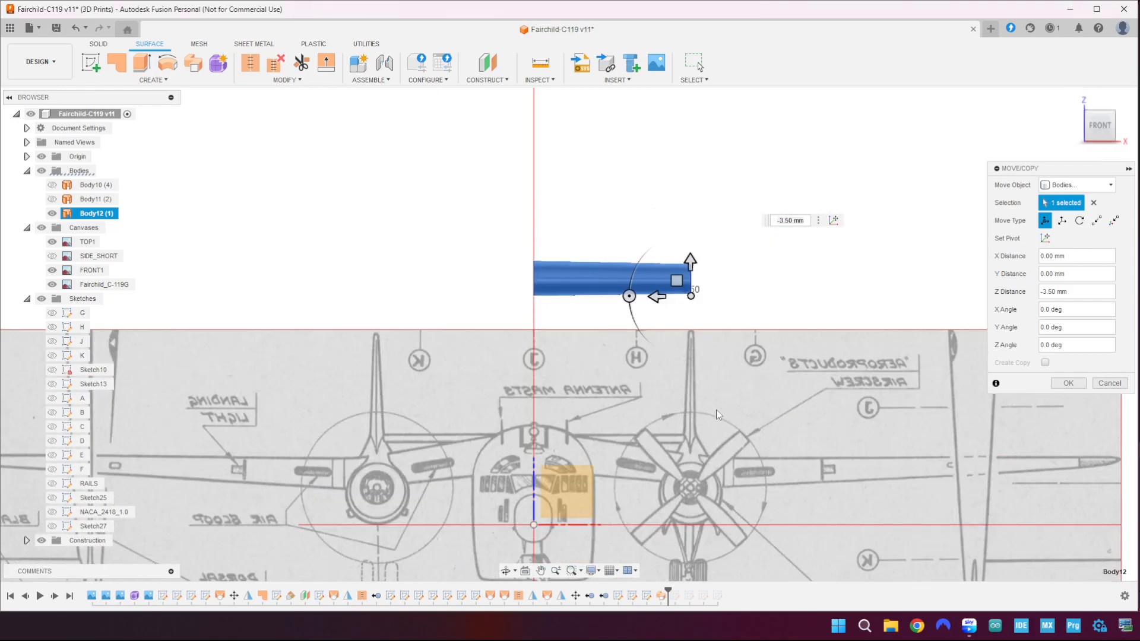
{"action": "mouse_move", "coordinate": [690, 262]}
{"action": "left_mouse_down"}
{"action": "mouse_move", "coordinate": [683, 444]}
{"action": "mouse_move", "coordinate": [681, 435]}
{"action": "left_mouse_up"}
{"action": "scroll", "coordinate": [641, 504], "scroll_direction": "up", "scroll_amount": 2}
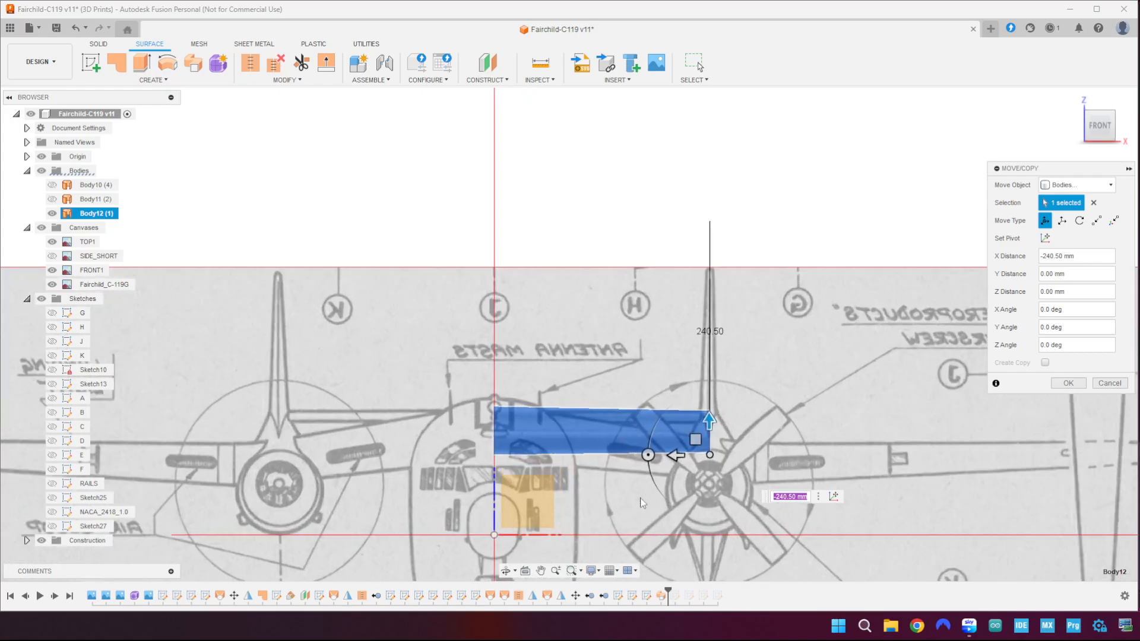
{"action": "scroll", "coordinate": [641, 416], "scroll_direction": "up", "scroll_amount": 1}
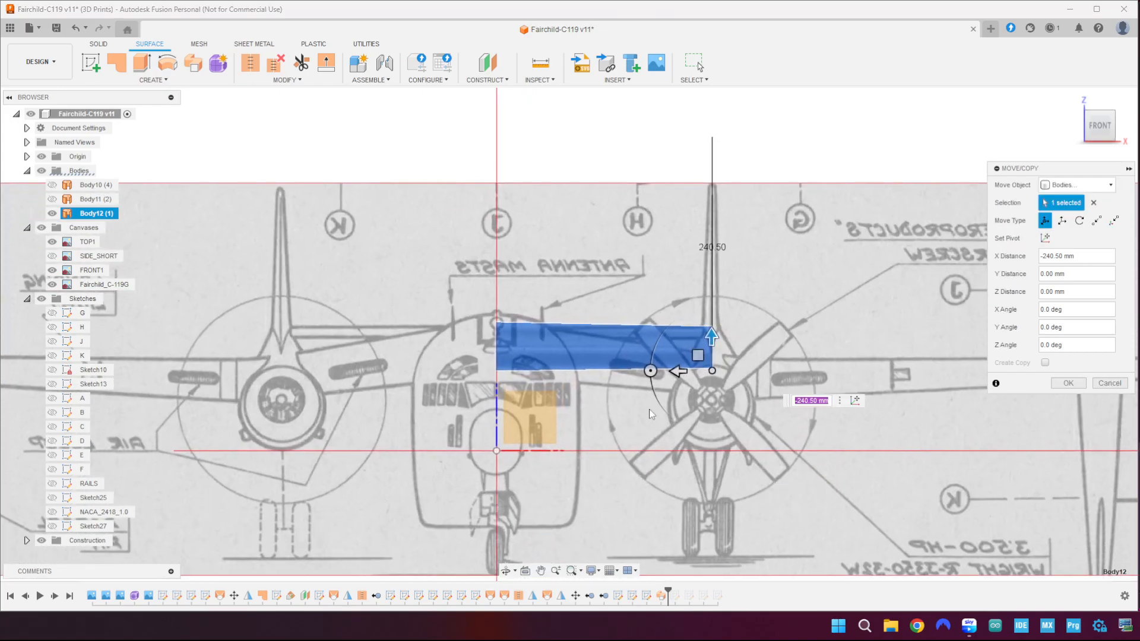
- Try to relocate the move pivot to the wing root and to the model origin, and leave the move
{"action": "left_click", "coordinate": [1046, 238]}
{"action": "left_click", "coordinate": [497, 327]}
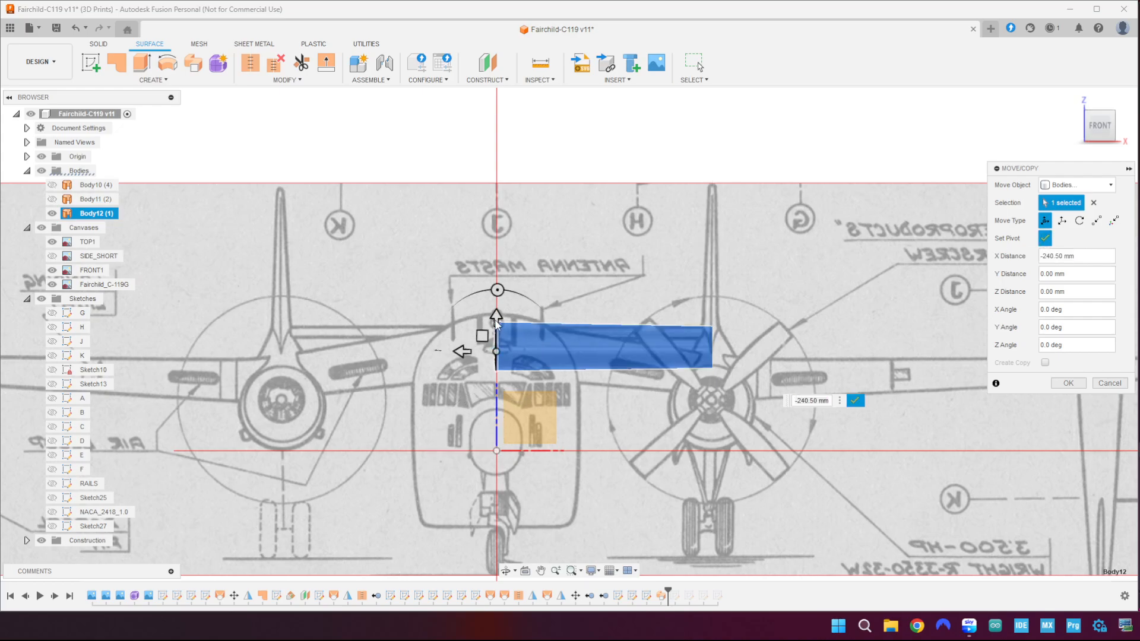
{"action": "left_click", "coordinate": [496, 450]}
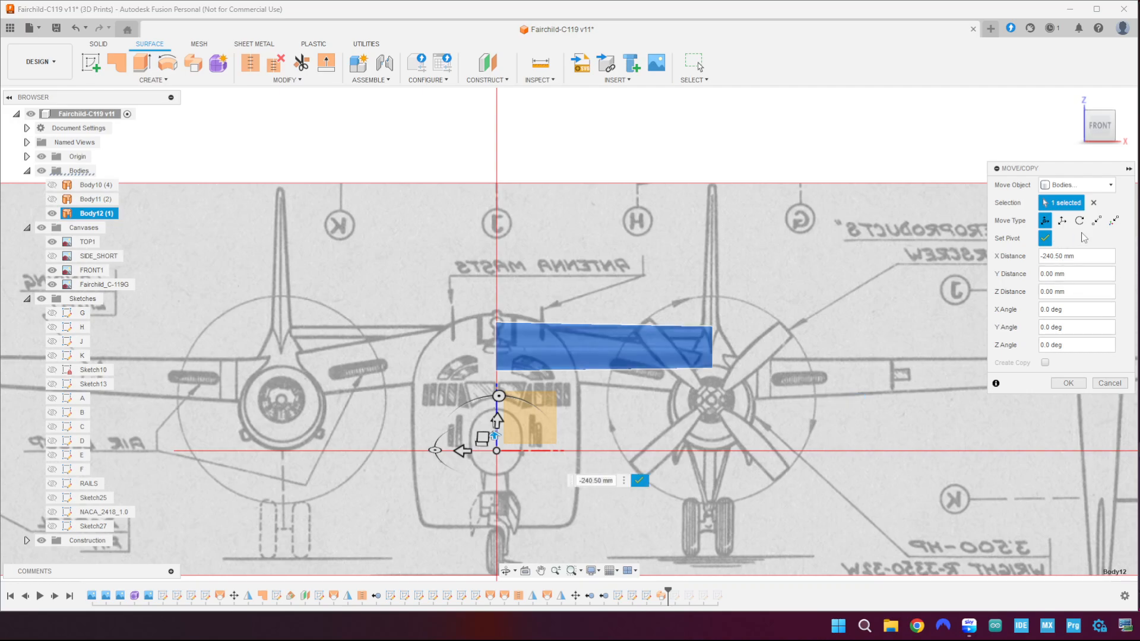
{"action": "key", "text": "Return"}
- Move the Body12 wing section about -202 mm in Y and -784 mm in Z onto the side-view blueprint, and rotate it 90 degrees about X
{"action": "scroll", "coordinate": [786, 361], "scroll_direction": "down", "scroll_amount": 6}
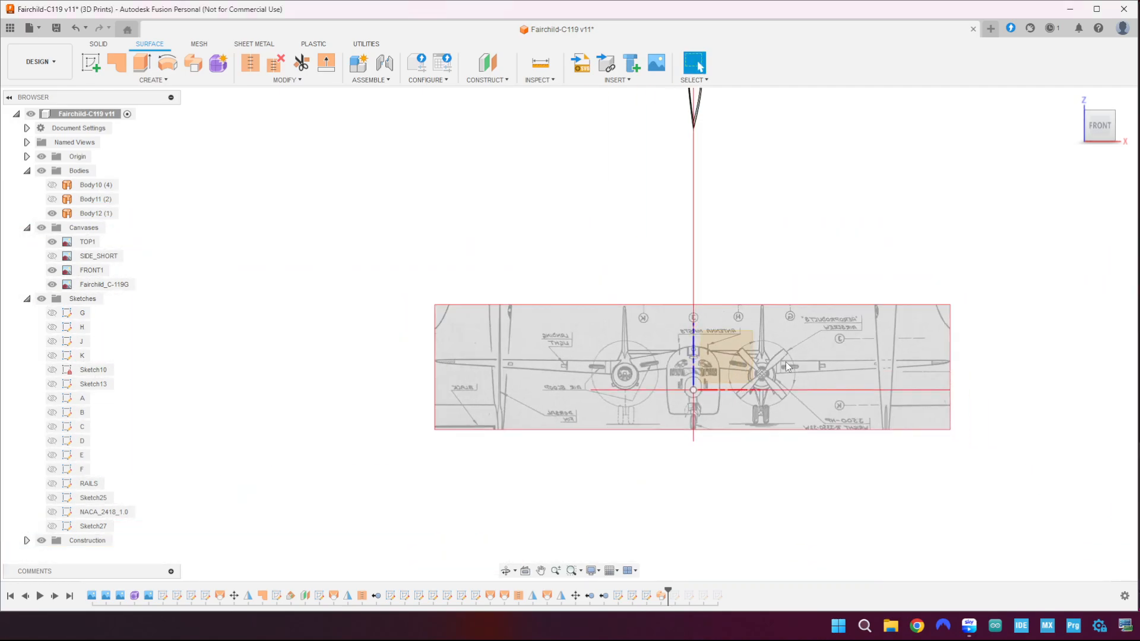
{"action": "left_click", "coordinate": [1126, 128]}
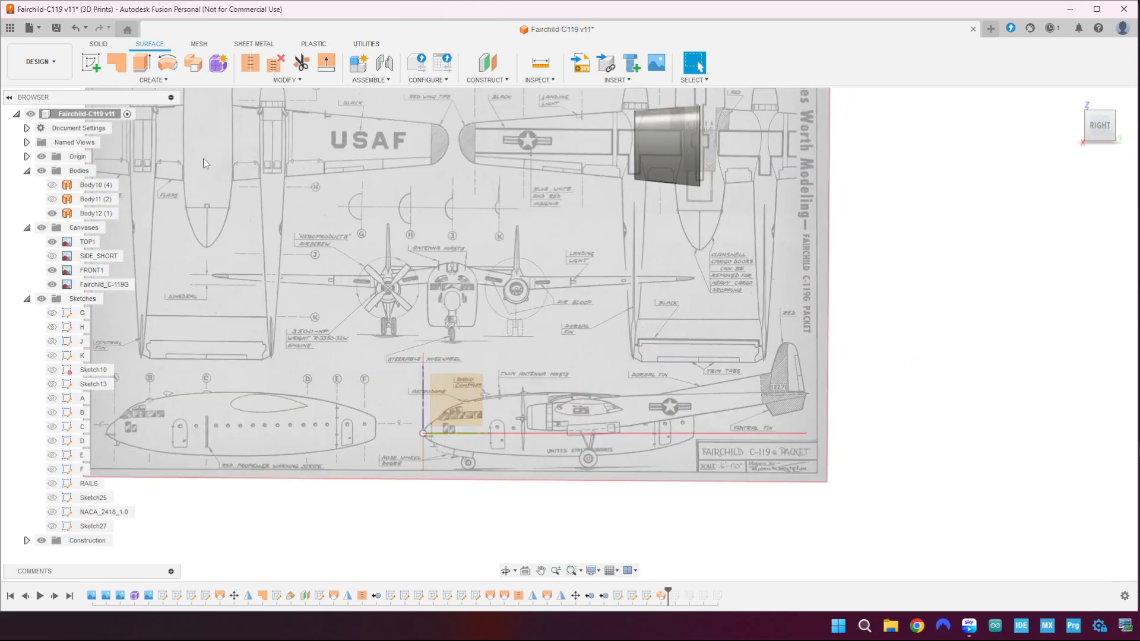
{"action": "left_click", "coordinate": [93, 213]}
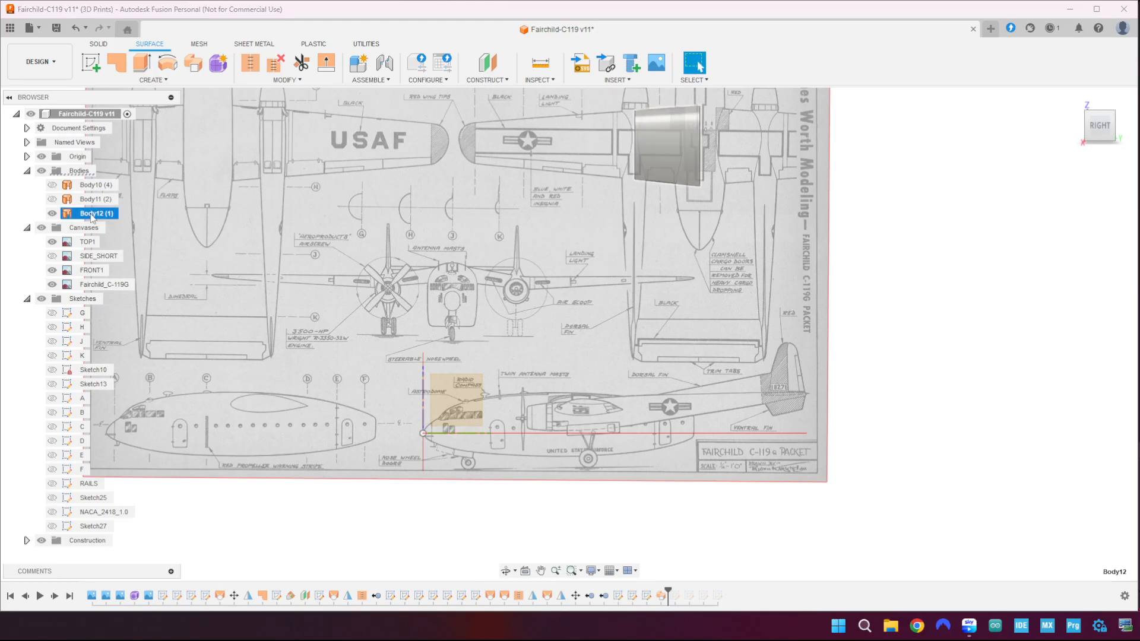
{"action": "key", "text": "m"}
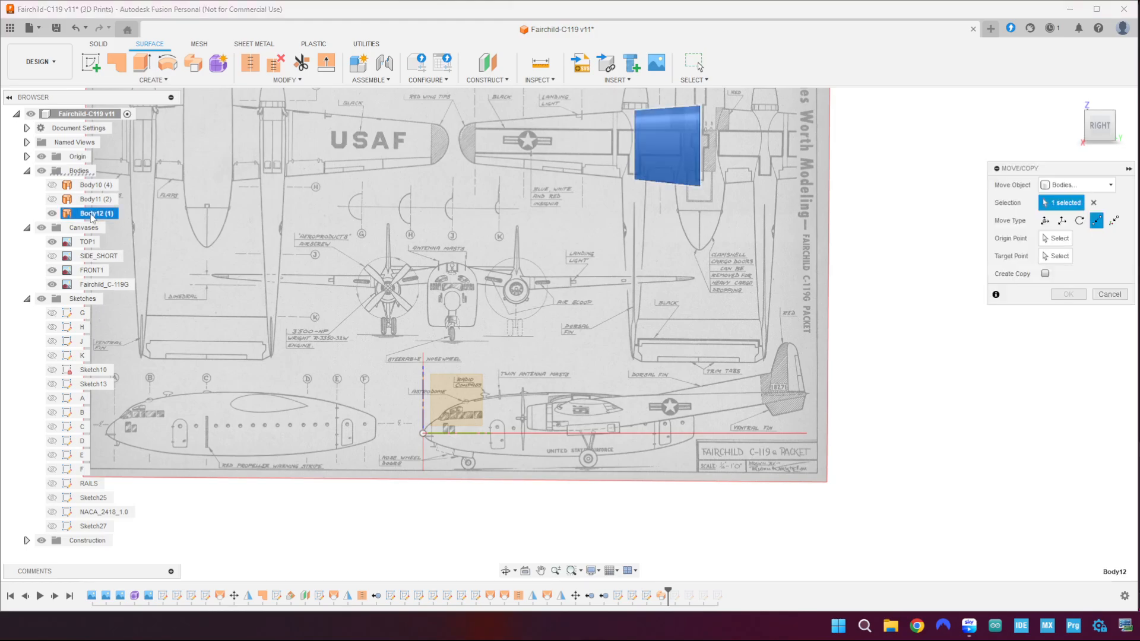
{"action": "left_click", "coordinate": [1045, 221]}
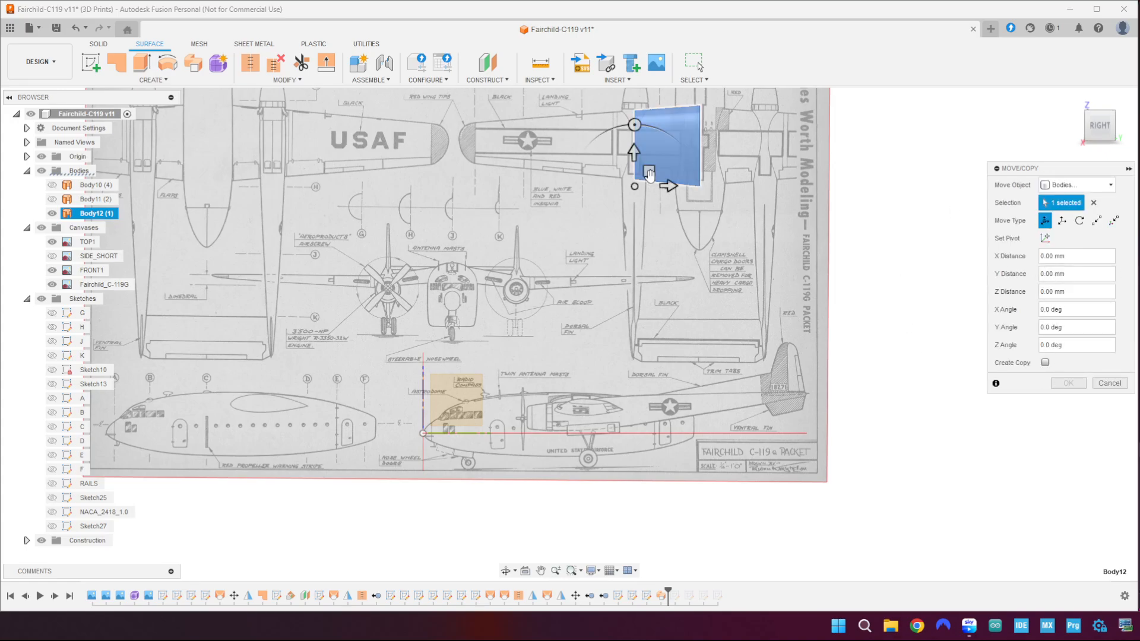
{"action": "left_click_drag", "start_coordinate": [649, 171], "coordinate": [590, 401]}
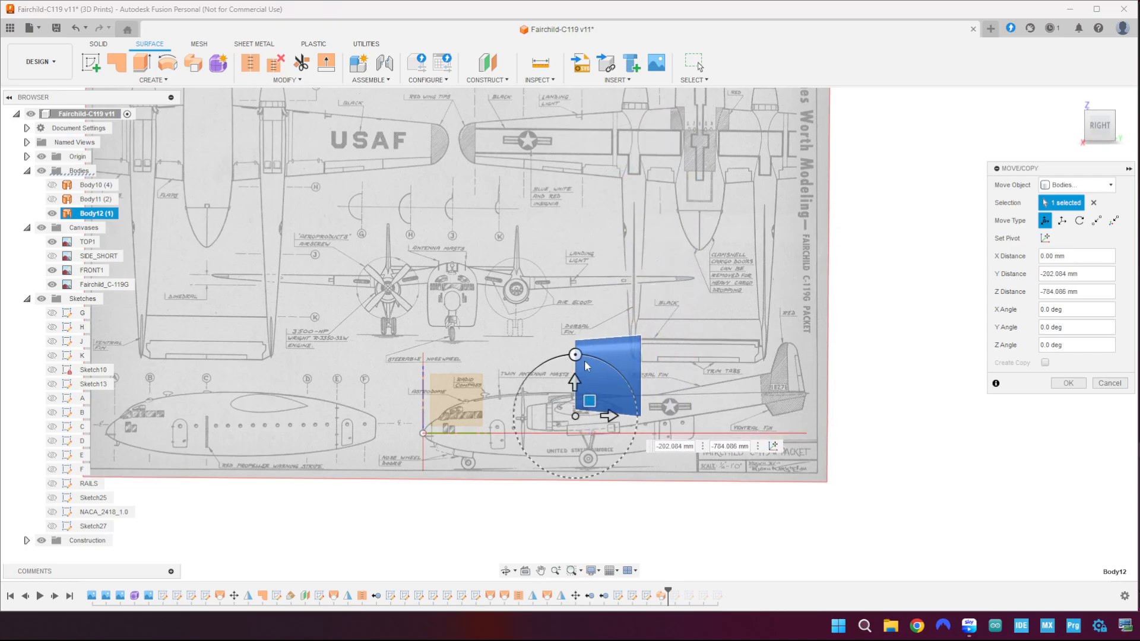
{"action": "left_click_drag", "start_coordinate": [574, 354], "coordinate": [523, 392]}
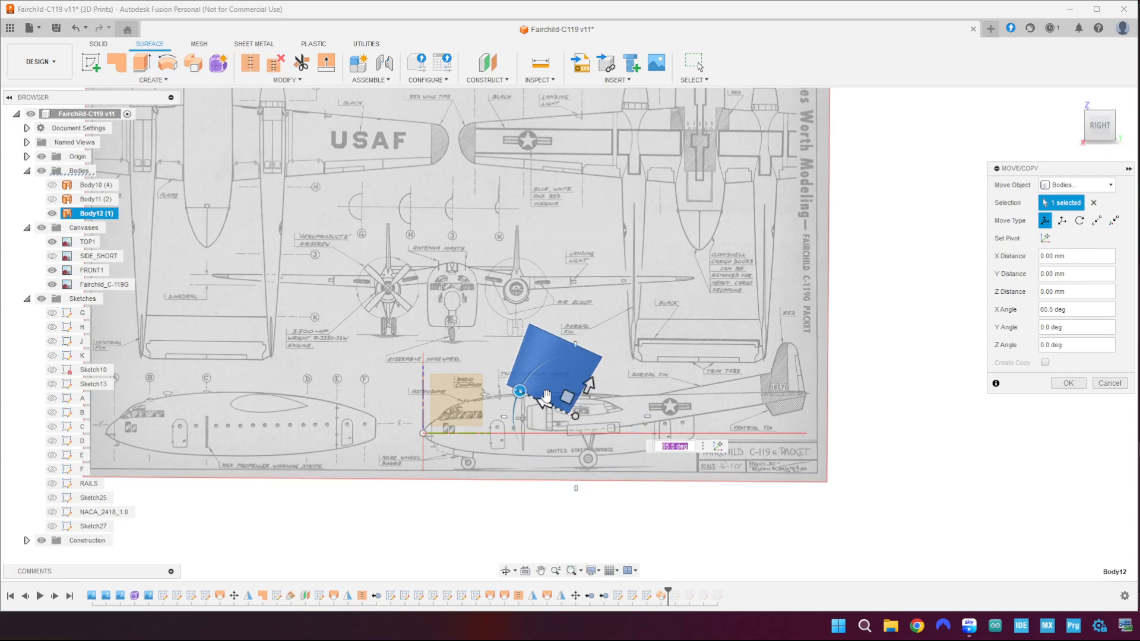
{"action": "type", "text": "90"}
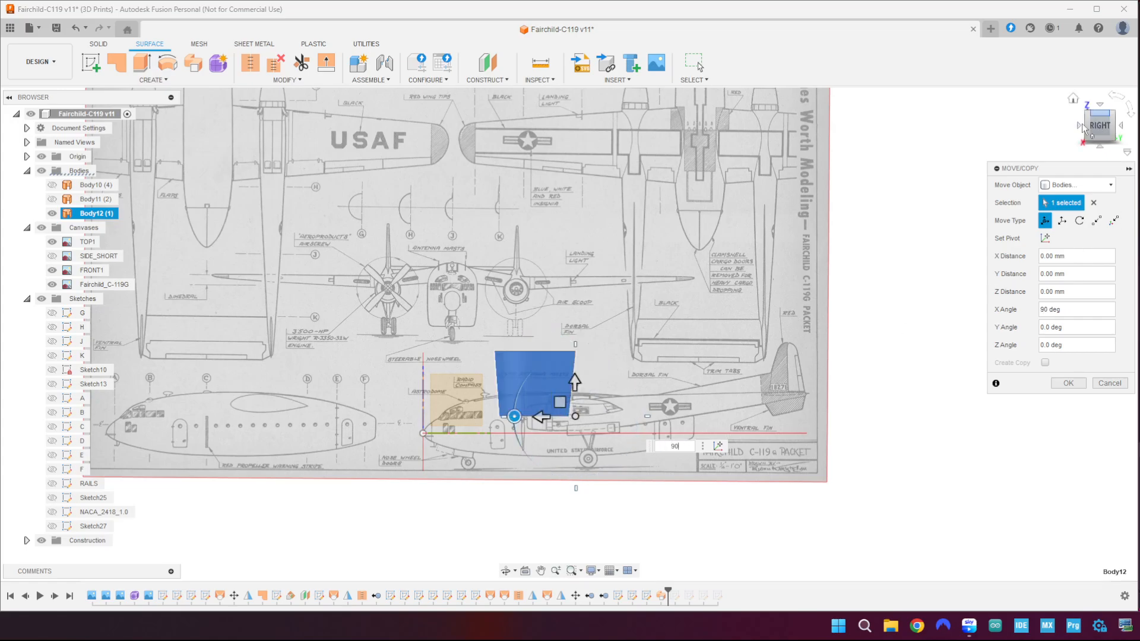
- Rotate the wing section 90 degrees about Z so it lies spanwise across the front-view blueprint
{"action": "left_click", "coordinate": [1079, 127]}
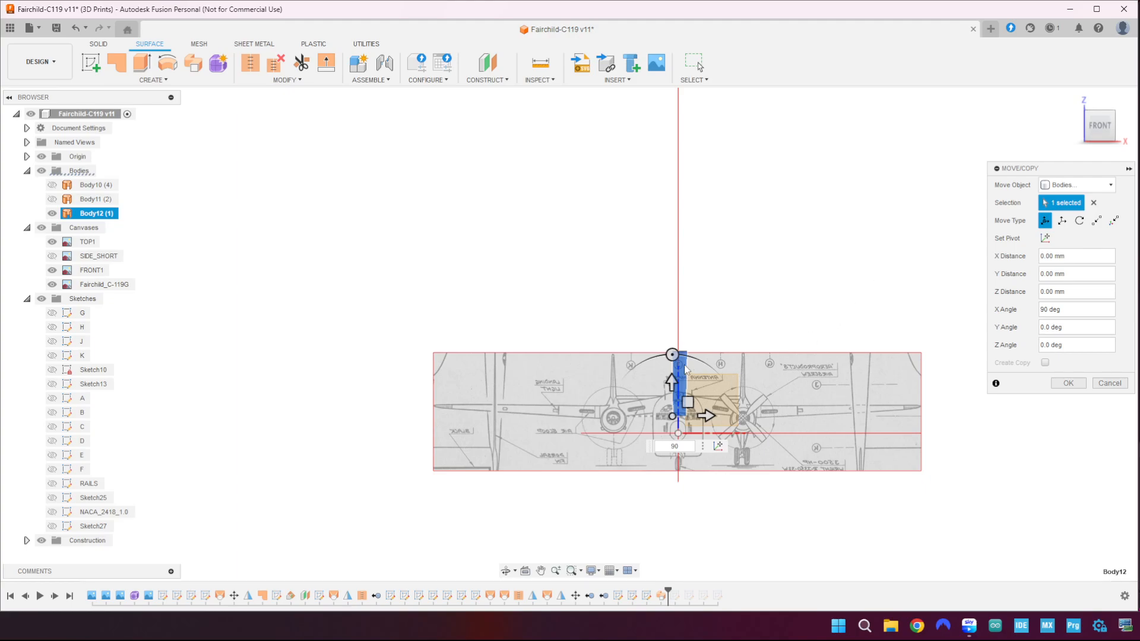
{"action": "left_click_drag", "start_coordinate": [672, 354], "coordinate": [622, 376]}
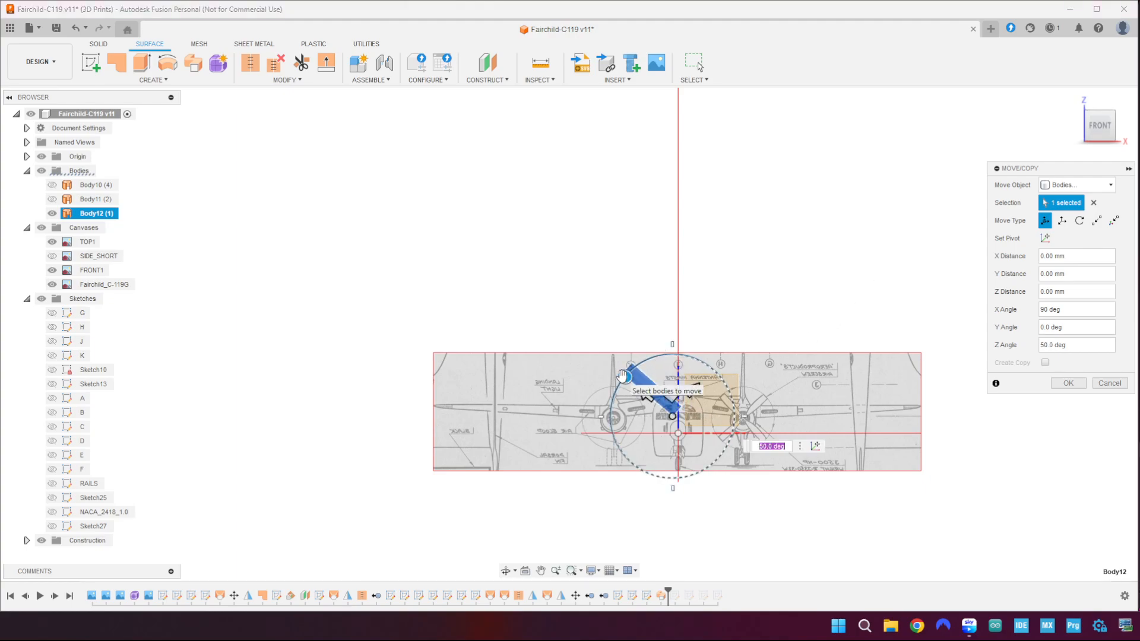
{"action": "type", "text": "90"}
{"action": "scroll", "coordinate": [690, 453], "scroll_direction": "up", "scroll_amount": 3}
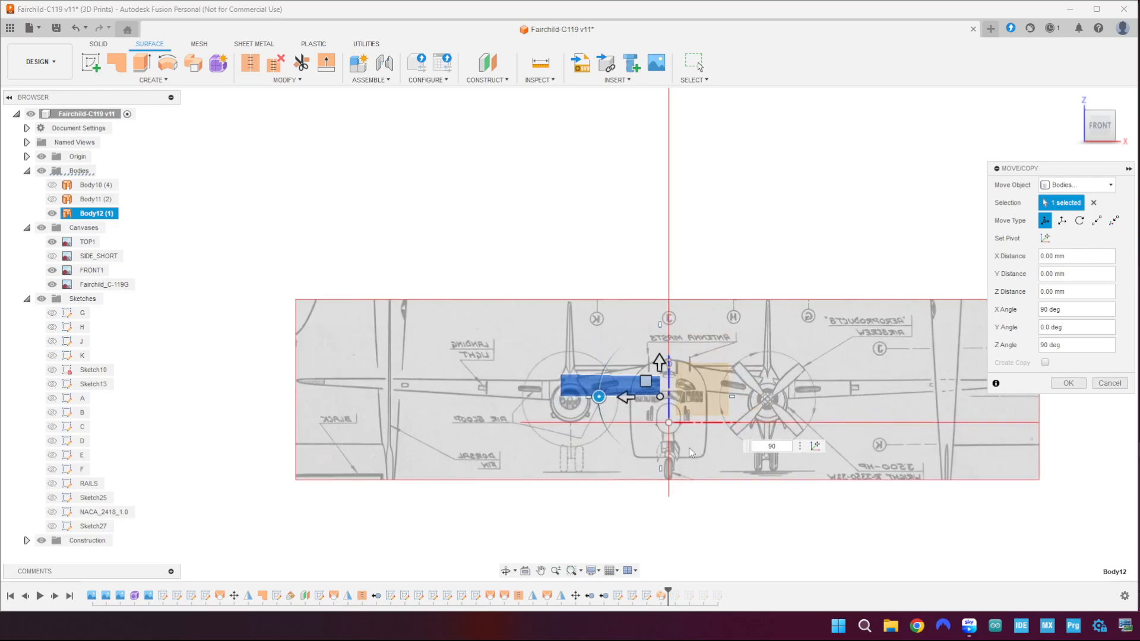
{"action": "scroll", "coordinate": [683, 440], "scroll_direction": "up", "scroll_amount": 2}
{"action": "scroll", "coordinate": [679, 429], "scroll_direction": "up", "scroll_amount": 3}
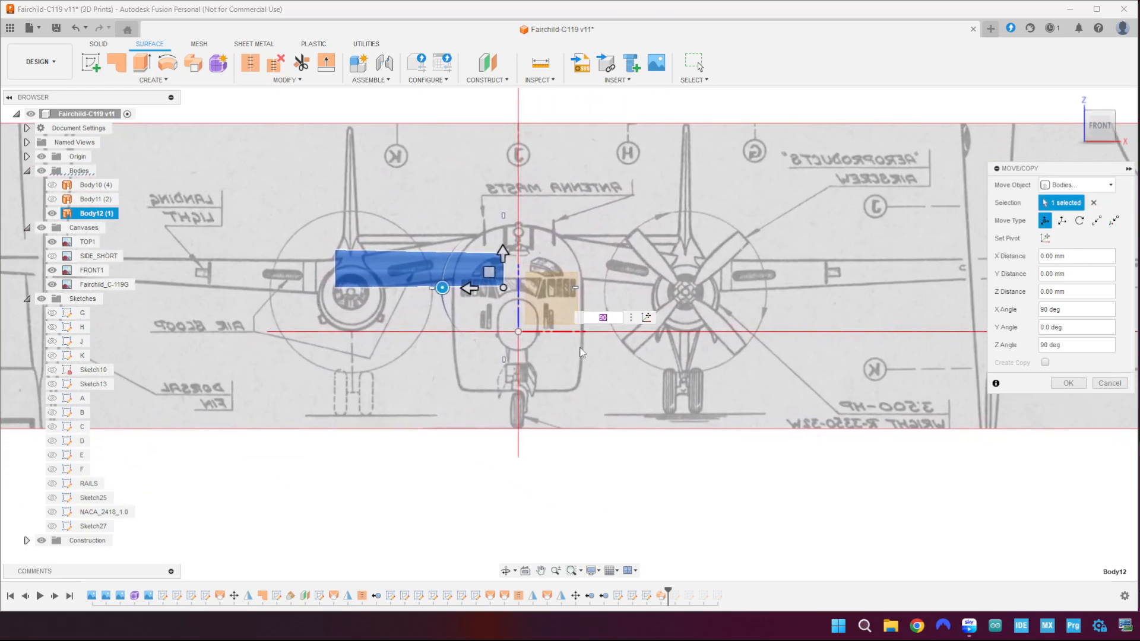
- Tilt the section -6.5 degrees onto the front-view inner wing and shift it -8 mm in Y and -183 mm in Z to match the top view
{"action": "left_click_drag", "start_coordinate": [469, 288], "coordinate": [615, 281]}
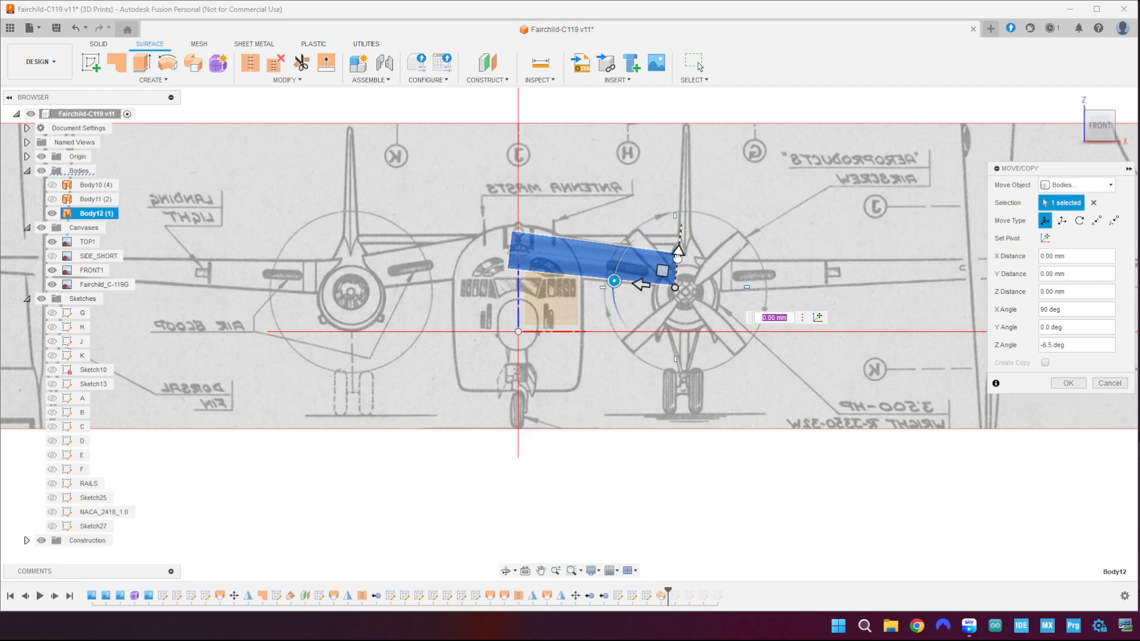
{"action": "left_click_drag", "start_coordinate": [678, 256], "coordinate": [647, 287]}
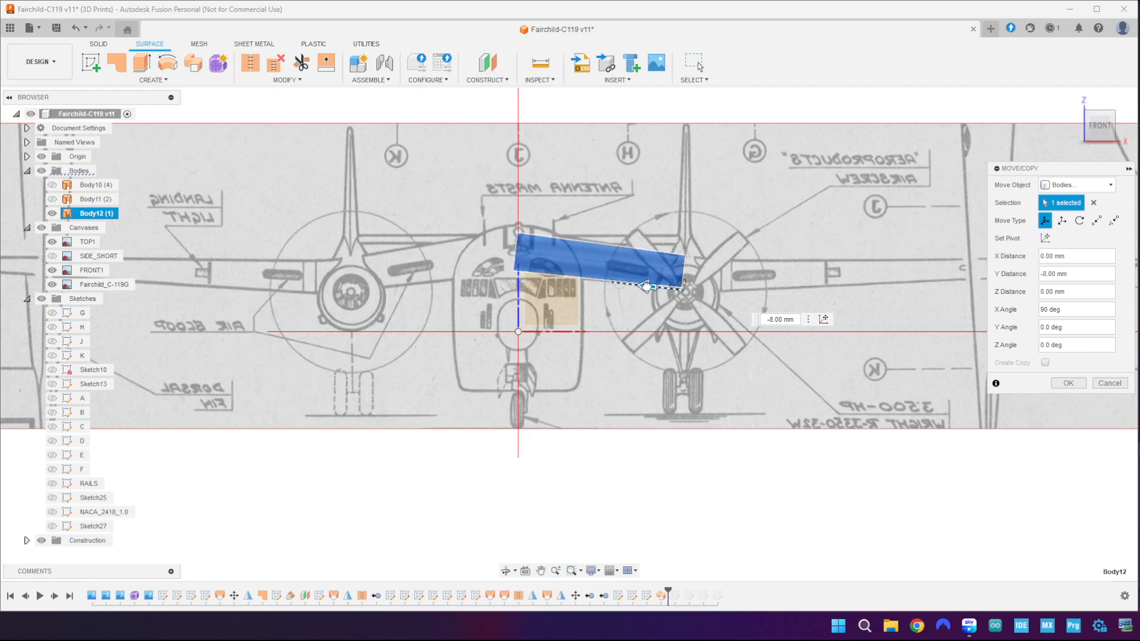
{"action": "left_click", "coordinate": [1101, 111]}
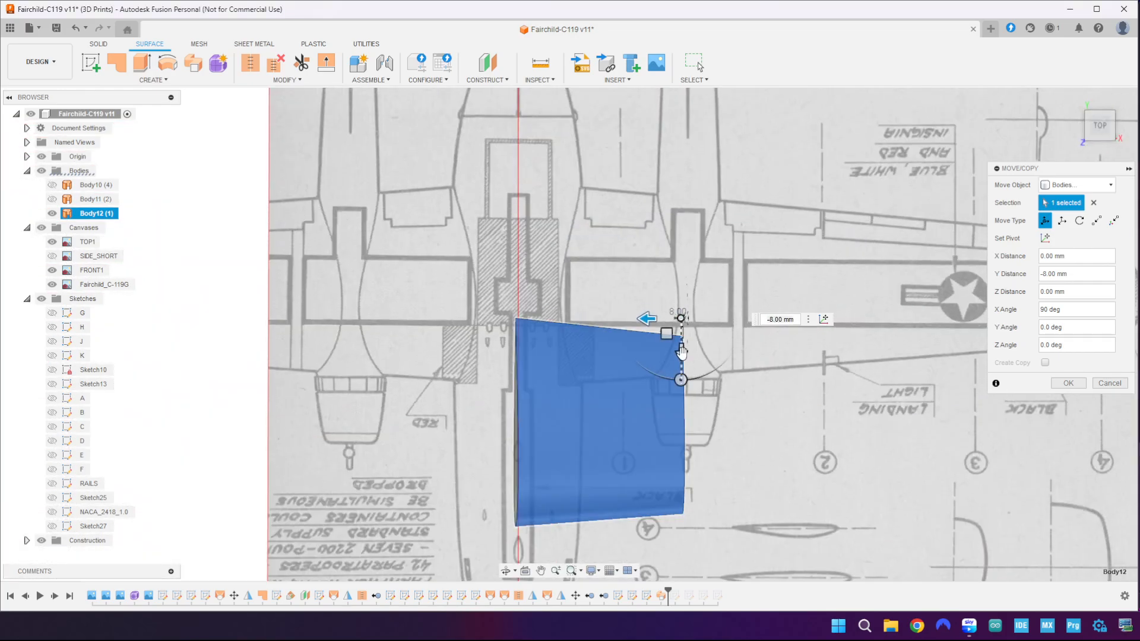
{"action": "left_click_drag", "start_coordinate": [681, 352], "coordinate": [694, 216]}
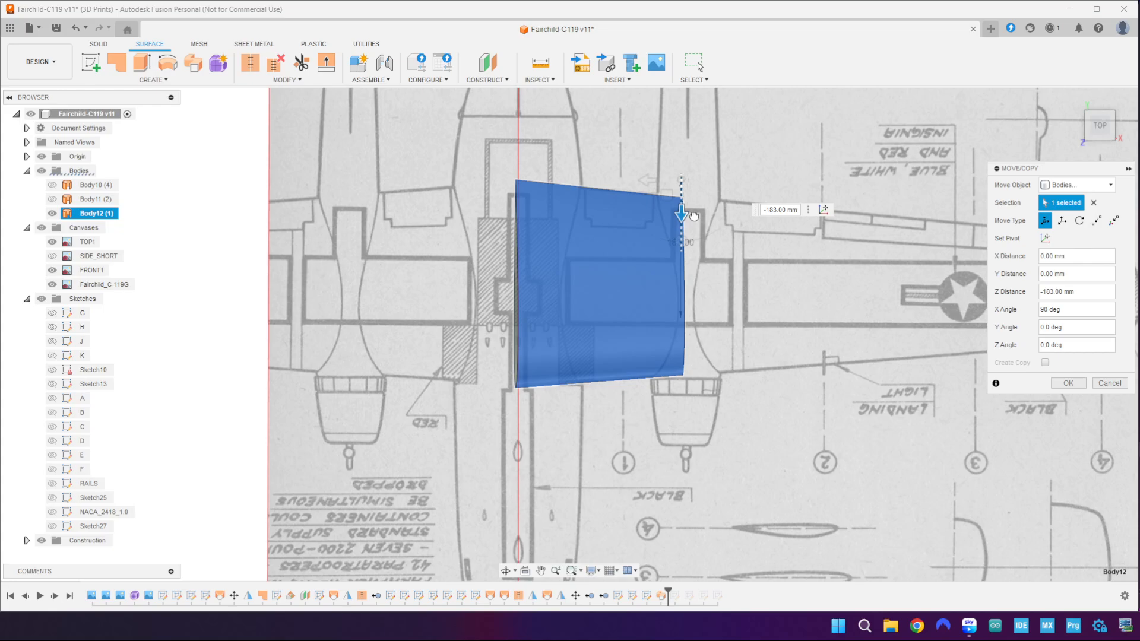
{"action": "left_click_drag", "start_coordinate": [693, 217], "coordinate": [694, 217]}
{"action": "left_click", "coordinate": [1061, 384]}
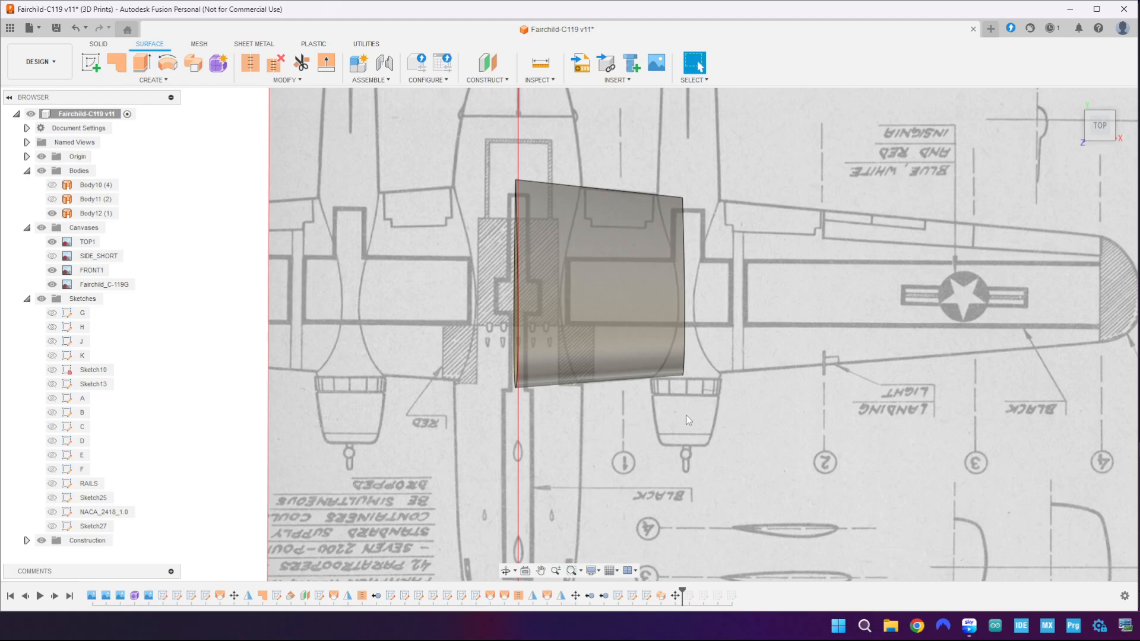
- Extend the wing surface's root edge 18 mm past the fuselage centreline, using the Natural type and free edge alignment
{"action": "left_click", "coordinate": [1100, 148]}
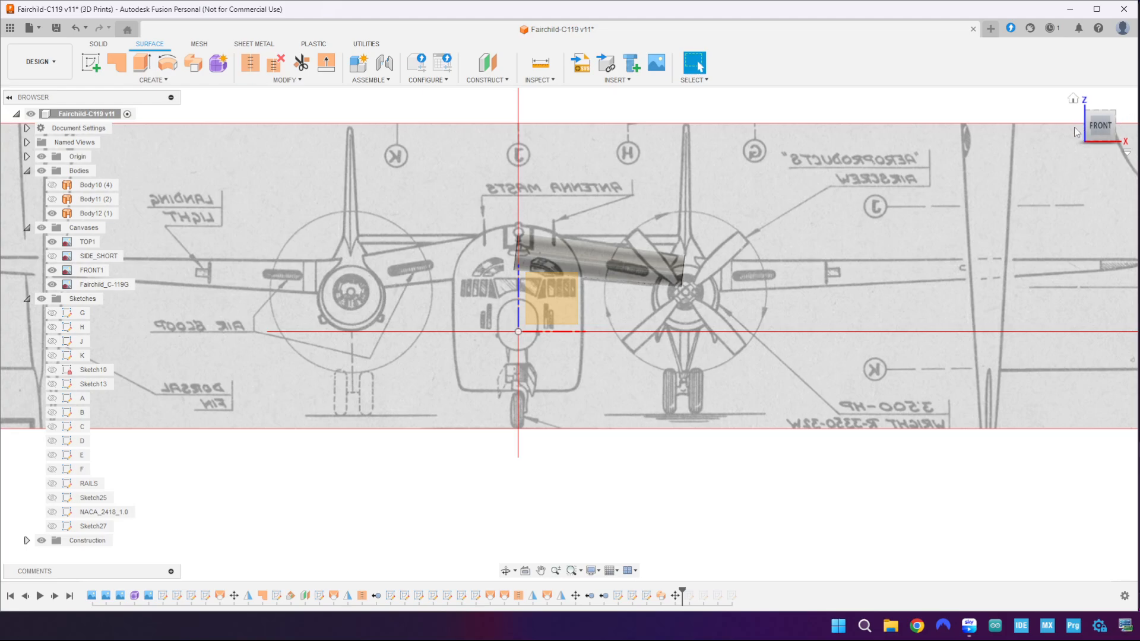
{"action": "left_click", "coordinate": [1079, 125]}
{"action": "left_click", "coordinate": [622, 266]}
{"action": "left_click", "coordinate": [622, 264]}
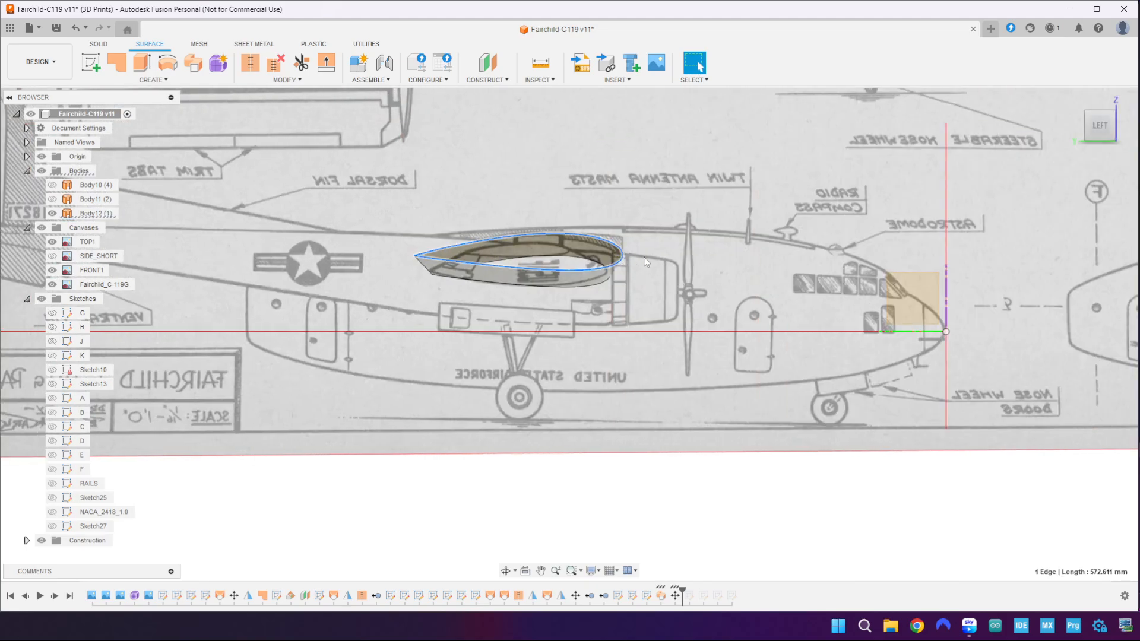
{"action": "left_click", "coordinate": [1116, 126]}
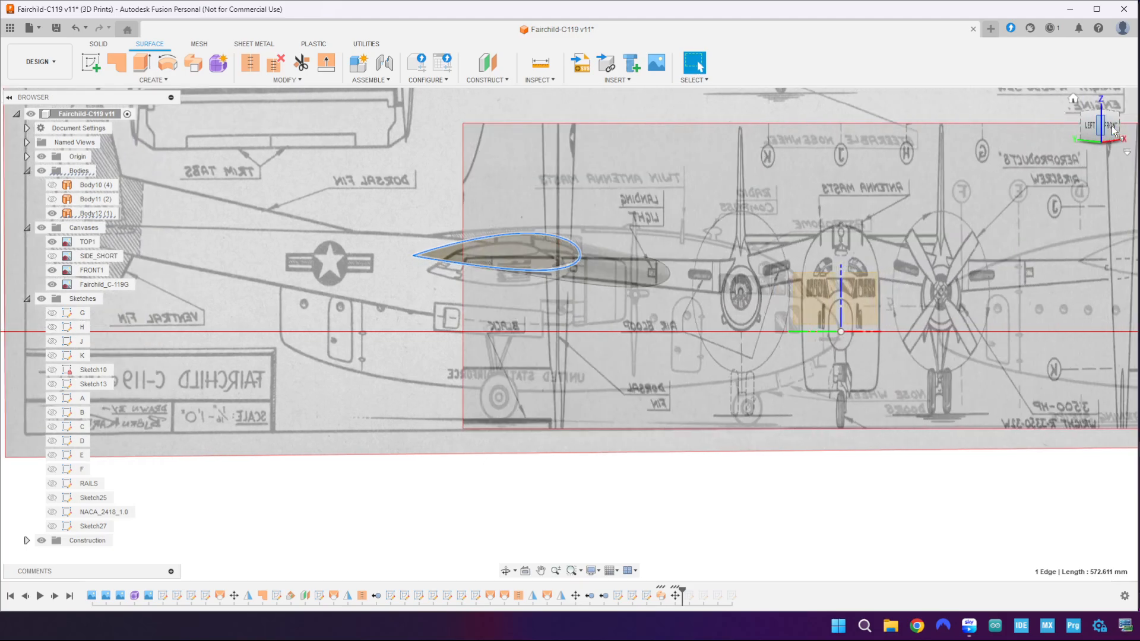
{"action": "left_click", "coordinate": [327, 62]}
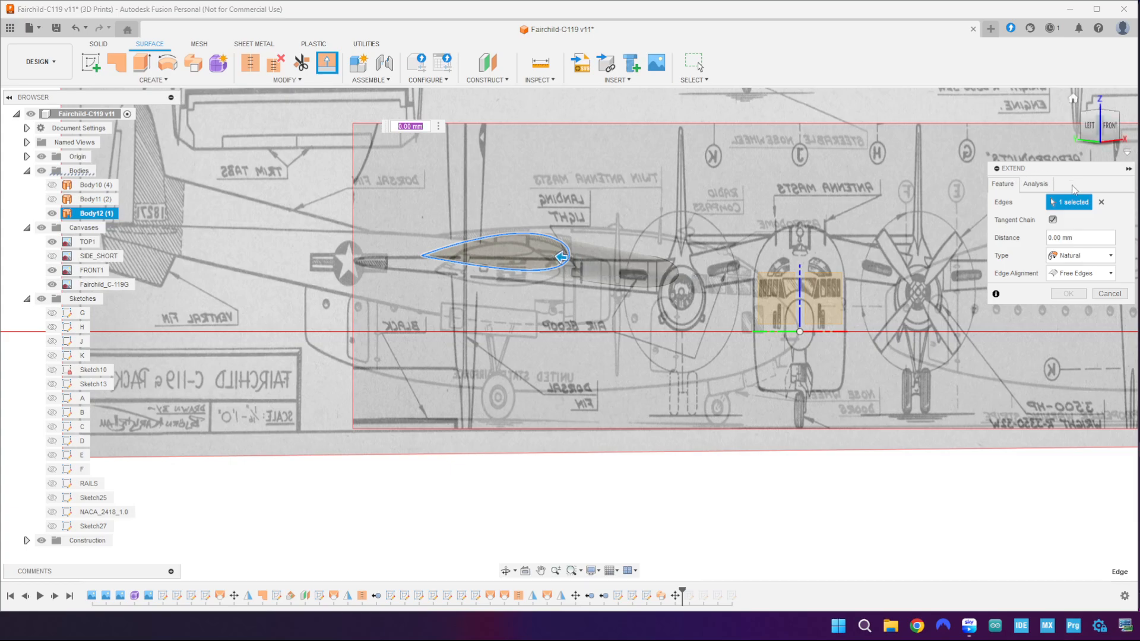
{"action": "left_click", "coordinate": [1109, 126]}
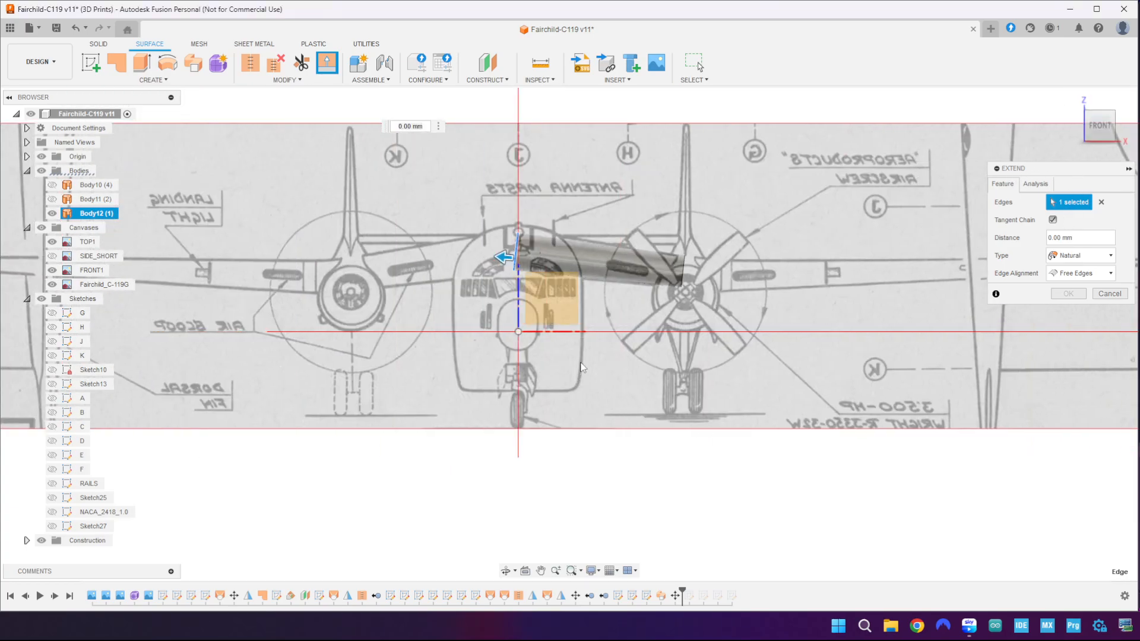
{"action": "left_click_drag", "start_coordinate": [502, 261], "coordinate": [488, 257]}
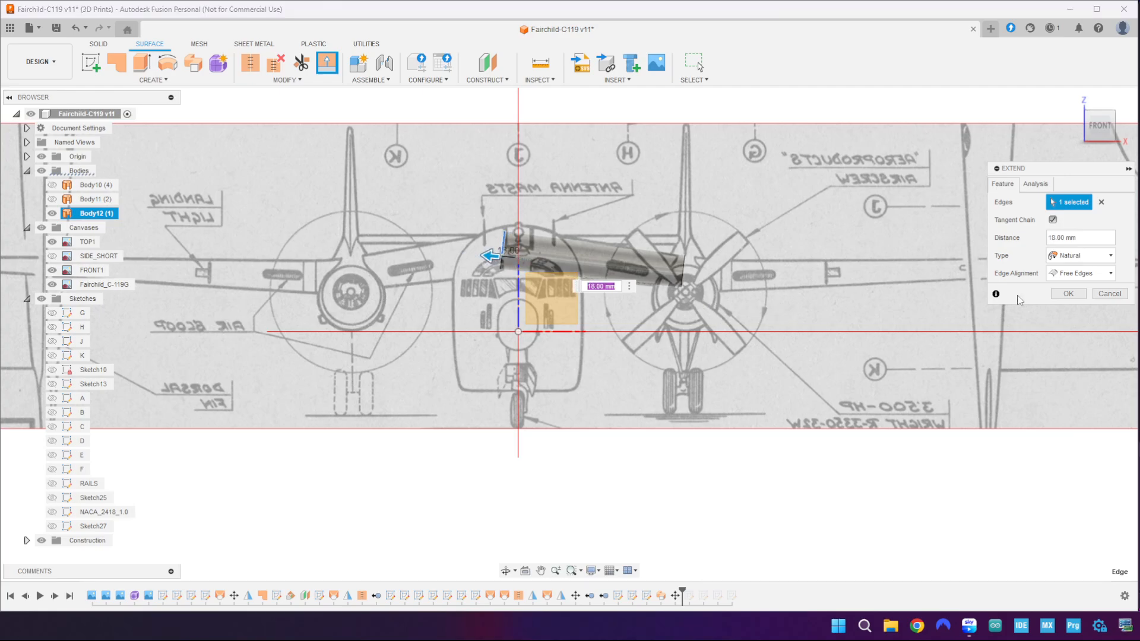
{"action": "left_click", "coordinate": [1068, 293]}
- Shift the wing's surface face -10.5 mm in Y against the top-view blueprint, towards the engine nacelle
{"action": "scroll", "coordinate": [668, 304], "scroll_direction": "up", "scroll_amount": 2}
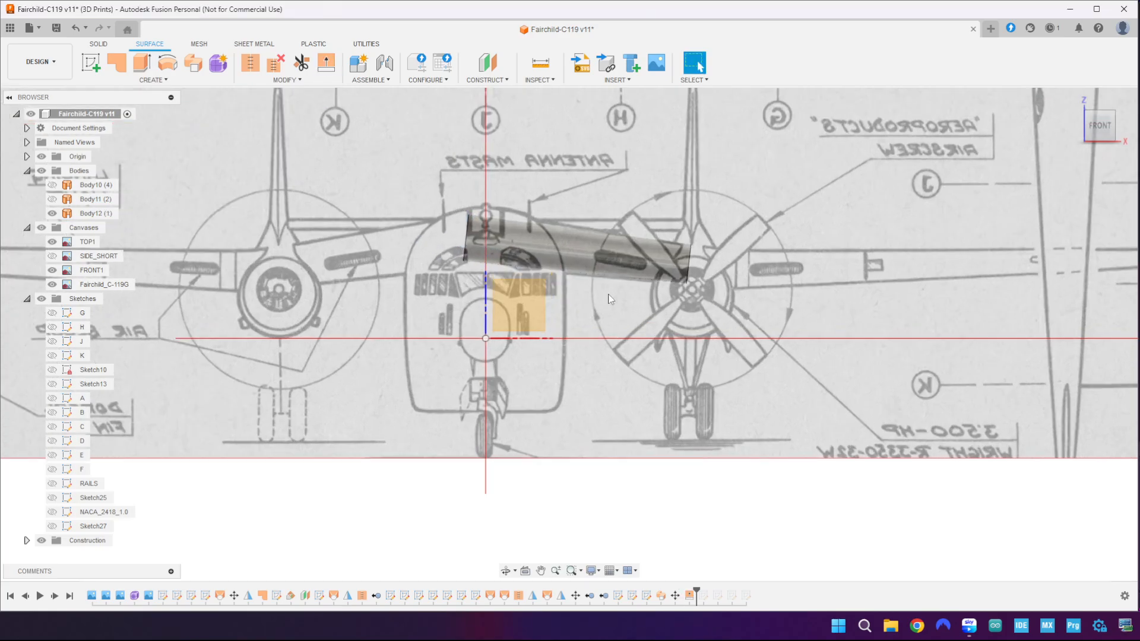
{"action": "left_click", "coordinate": [572, 264]}
{"action": "key", "text": "m"}
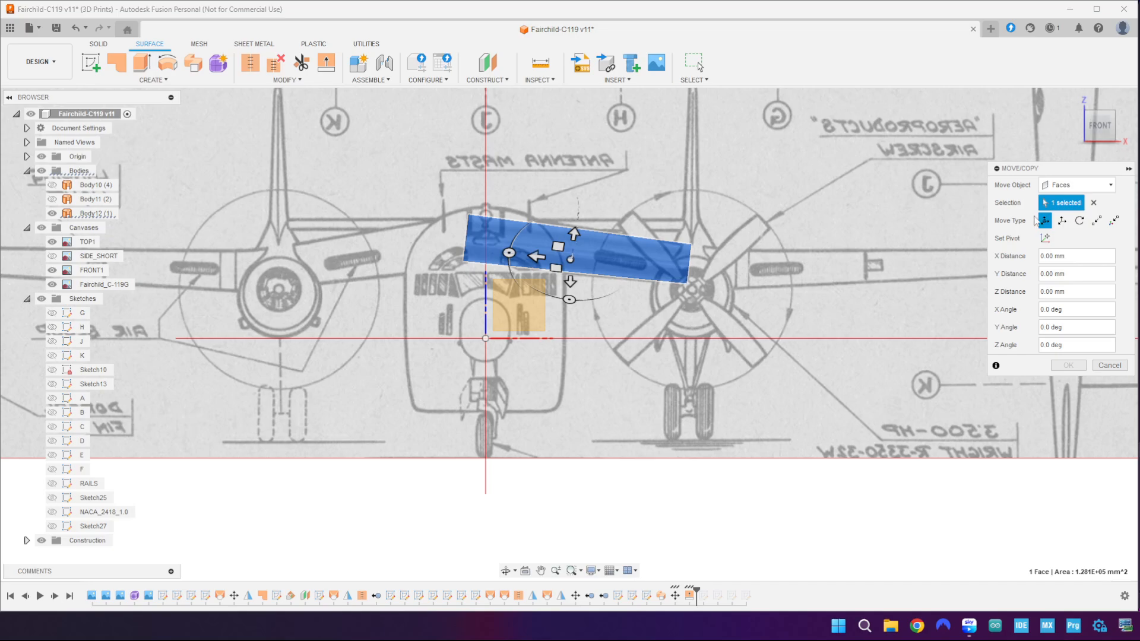
{"action": "left_click", "coordinate": [1101, 105]}
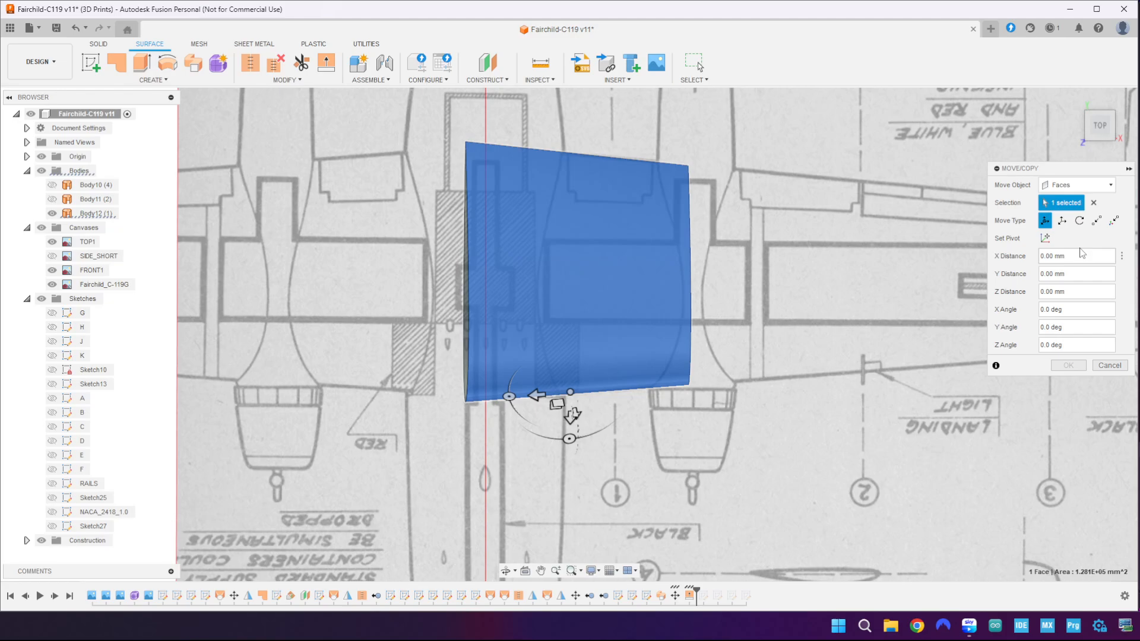
{"action": "left_click", "coordinate": [1045, 237]}
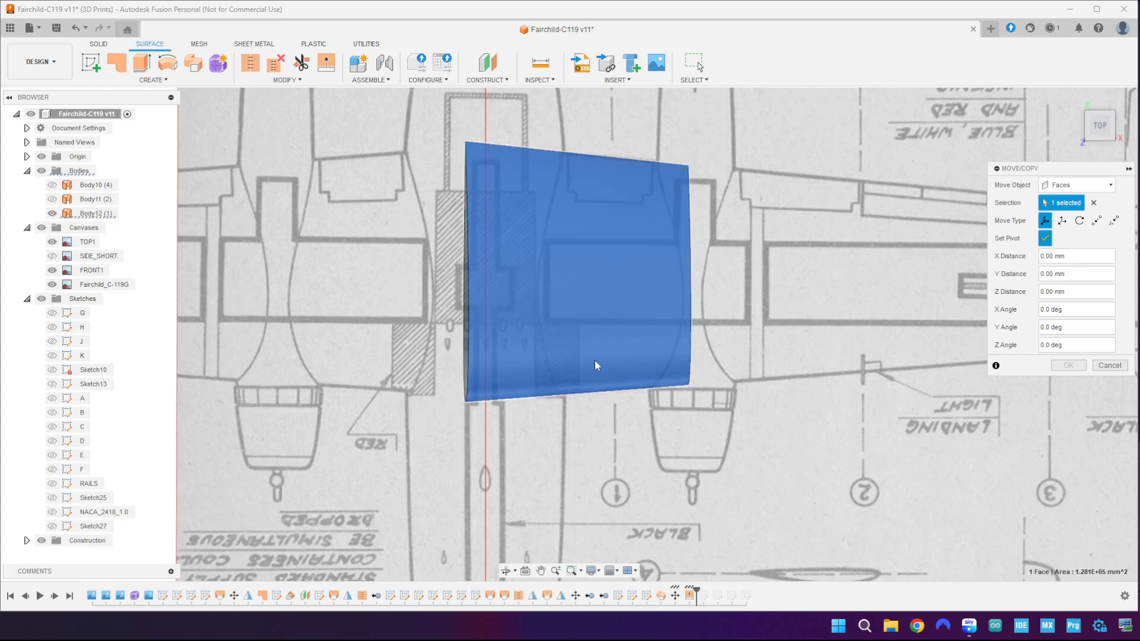
{"action": "scroll", "coordinate": [708, 343], "scroll_direction": "up", "scroll_amount": 3}
{"action": "scroll", "coordinate": [707, 343], "scroll_direction": "down", "scroll_amount": 5}
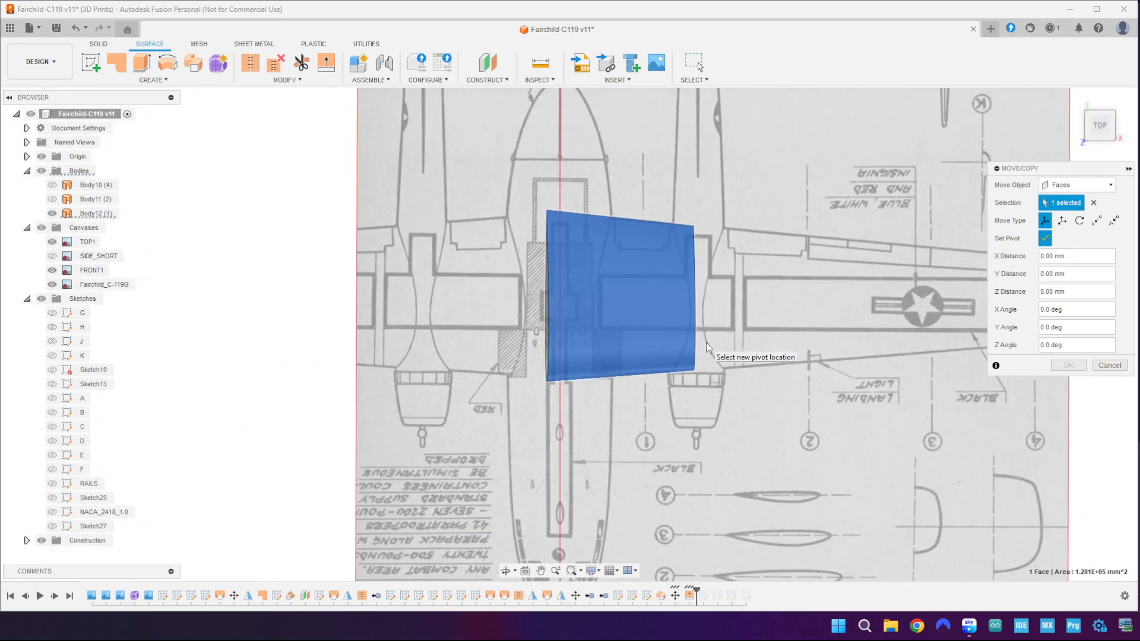
{"action": "left_click", "coordinate": [1045, 238]}
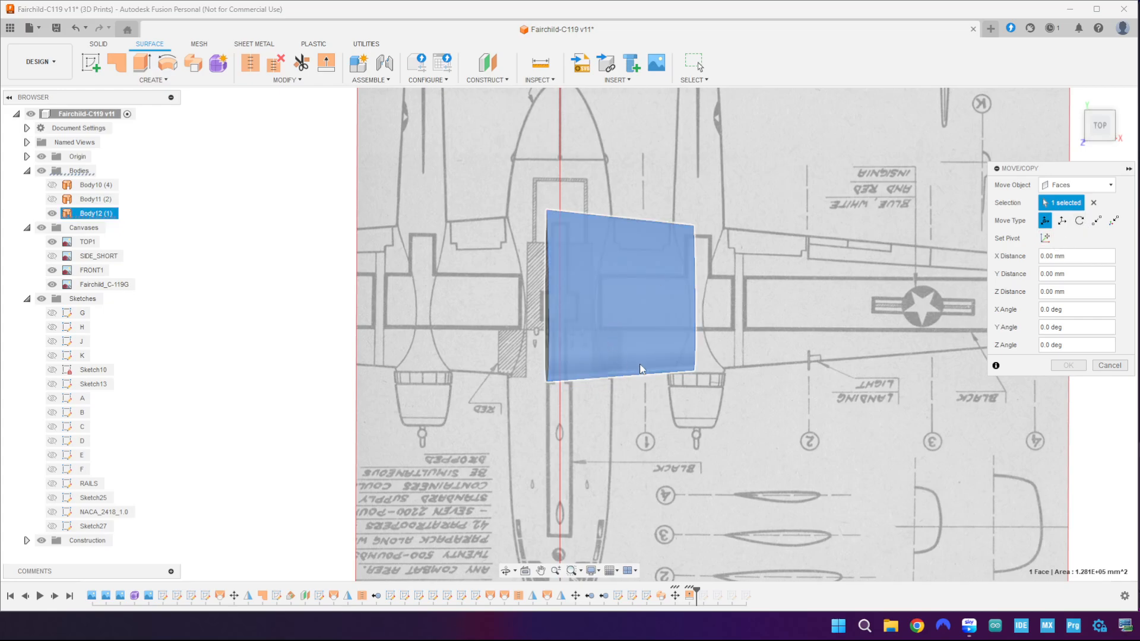
{"action": "left_click", "coordinate": [637, 301]}
{"action": "left_click", "coordinate": [639, 297]}
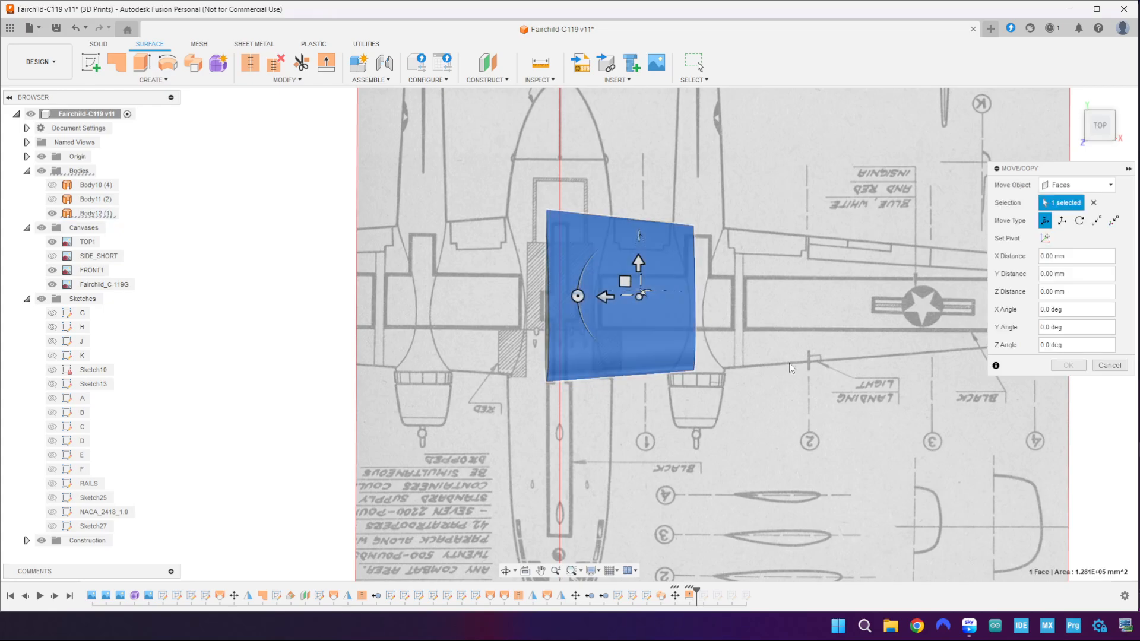
{"action": "left_click", "coordinate": [606, 296]}
{"action": "left_click_drag", "start_coordinate": [606, 297], "coordinate": [613, 296]}
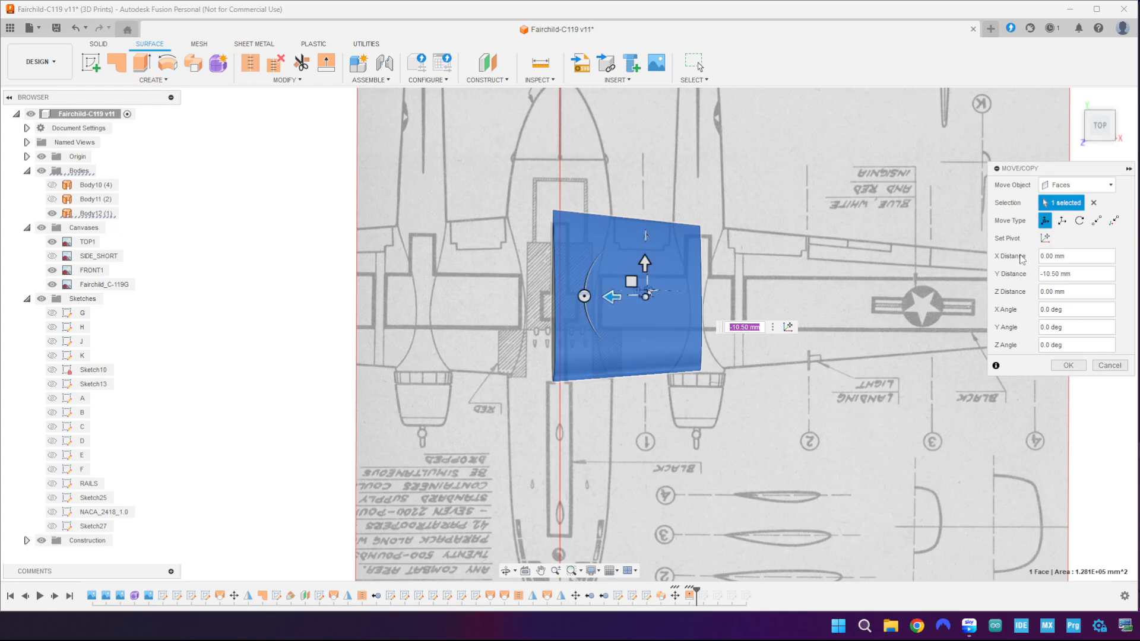
- Adjust the face's shift to -12 mm in Y against the front-view blueprint and apply the move
{"action": "left_click", "coordinate": [1102, 153]}
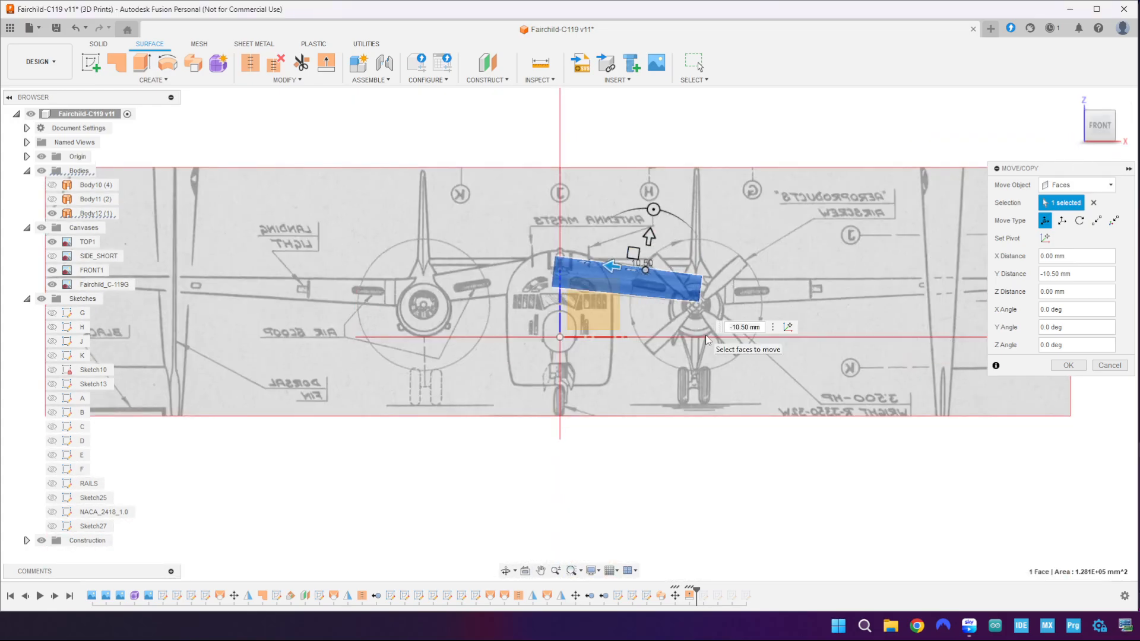
{"action": "scroll", "coordinate": [633, 282], "scroll_direction": "up", "scroll_amount": 3}
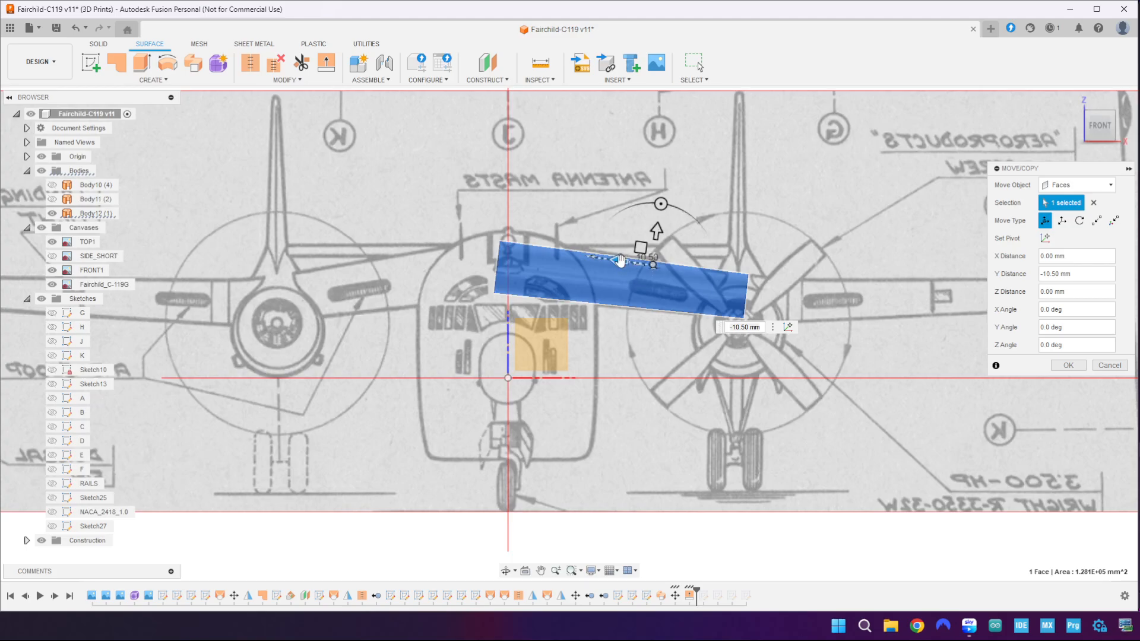
{"action": "left_click_drag", "start_coordinate": [618, 262], "coordinate": [621, 261]}
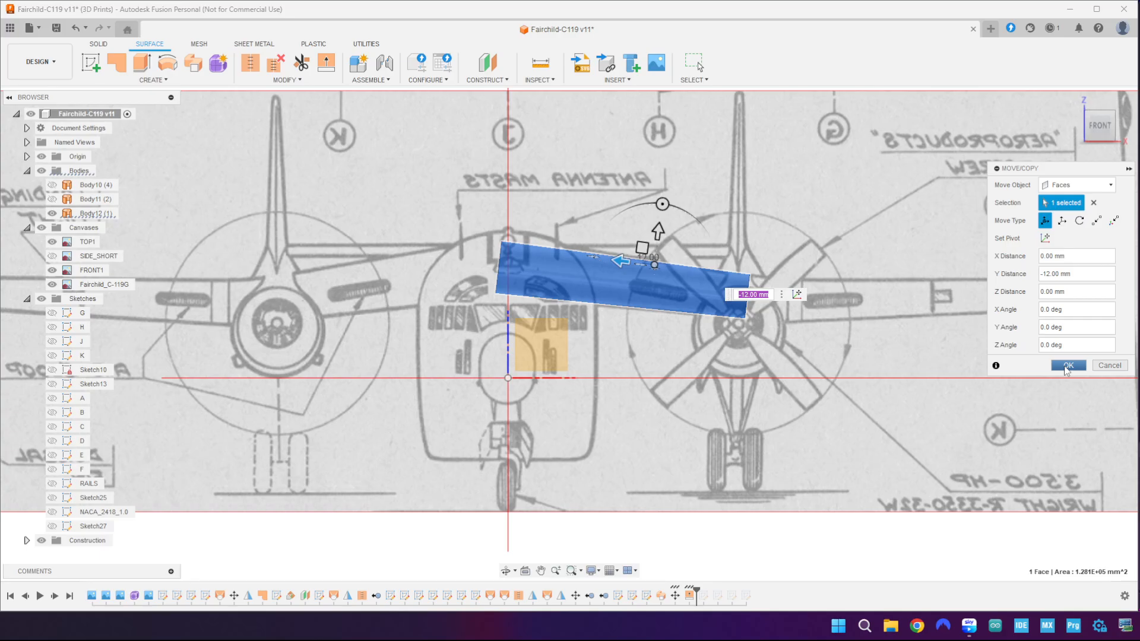
{"action": "left_click", "coordinate": [1067, 367]}
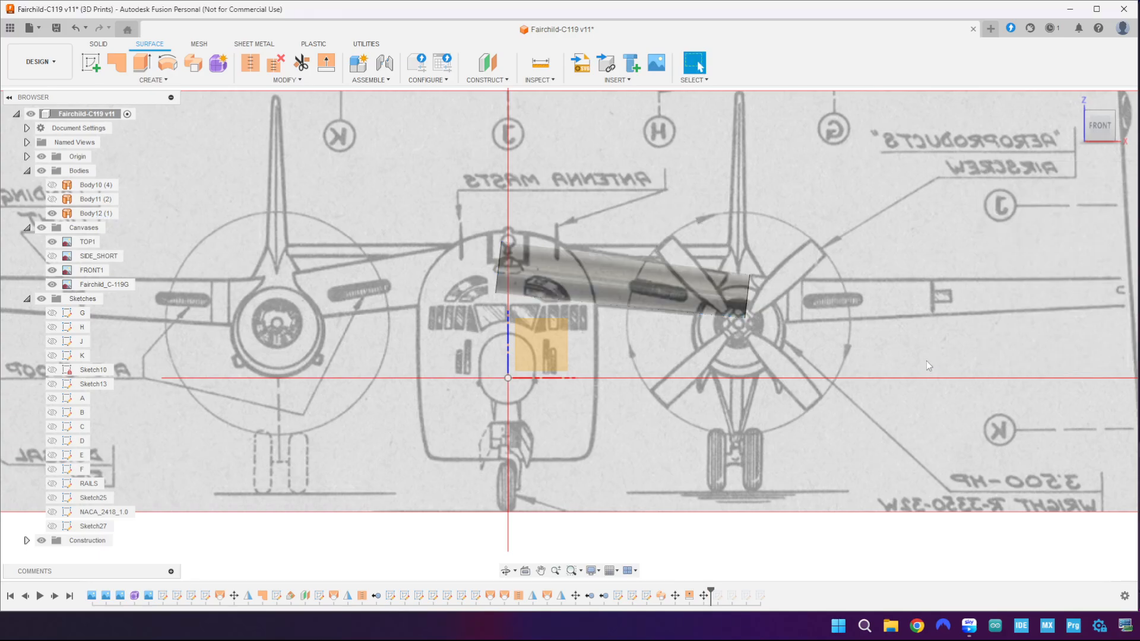
- Examine how the wing section fits the blueprint in the front, top and side views
{"action": "middle_click_drag", "start_coordinate": [929, 365], "coordinate": [807, 359], "text": "shift"}
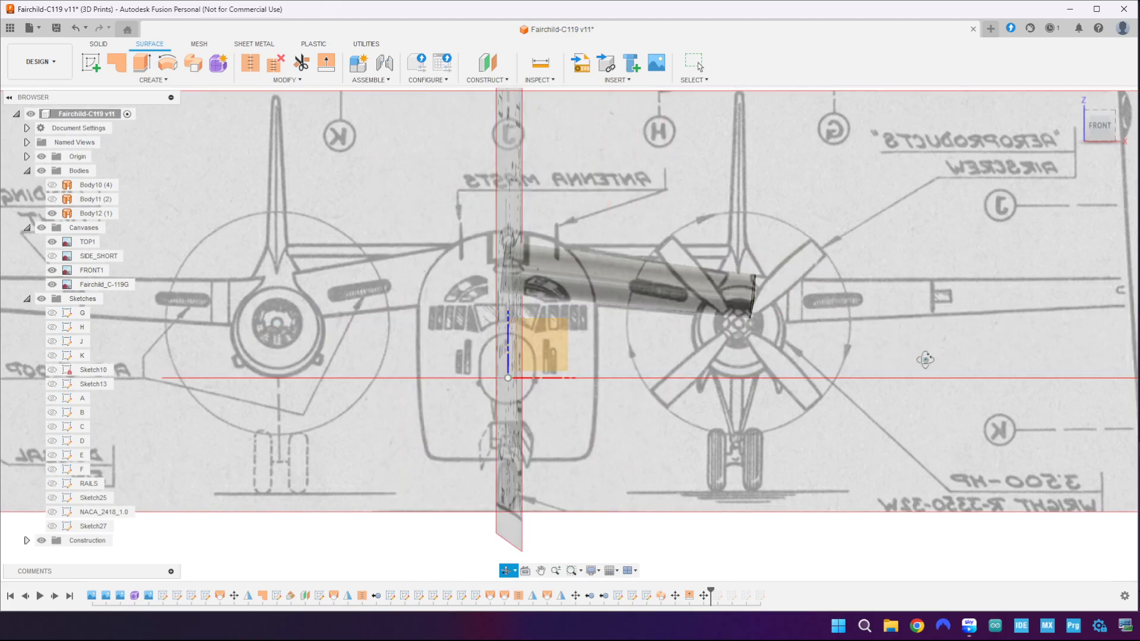
{"action": "key", "text": "Escape"}
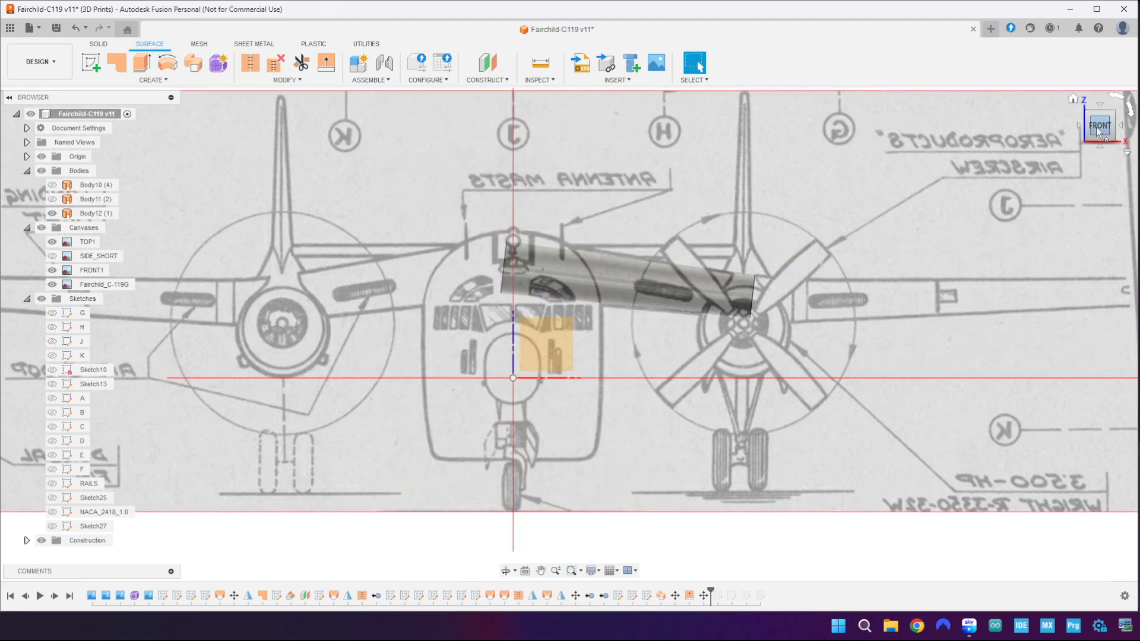
{"action": "left_click", "coordinate": [1101, 109]}
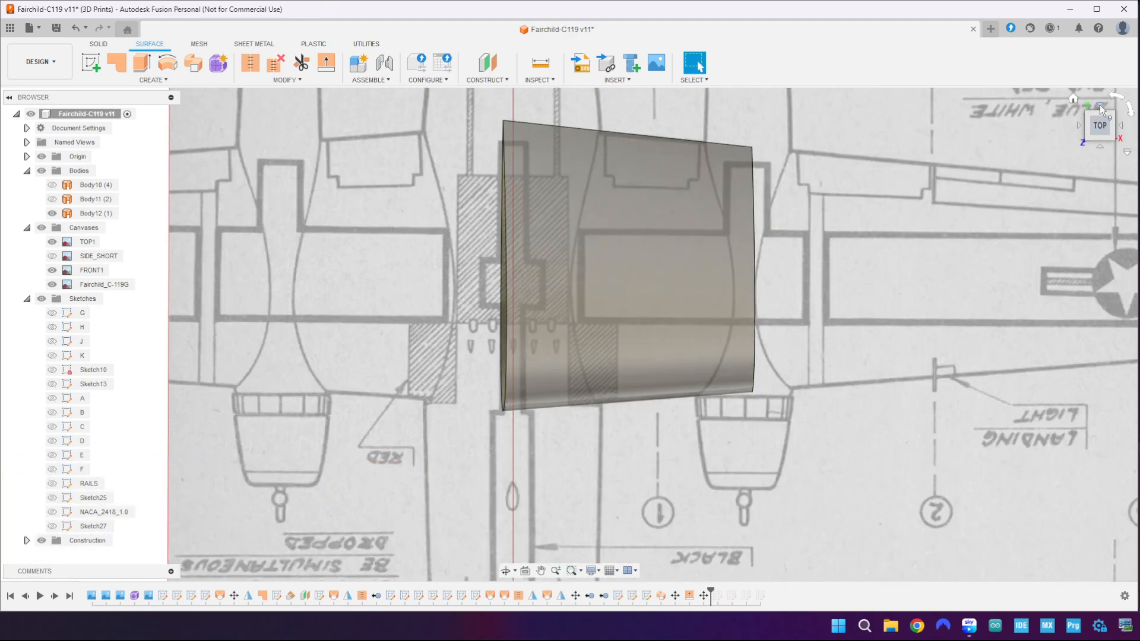
{"action": "left_click", "coordinate": [1103, 145]}
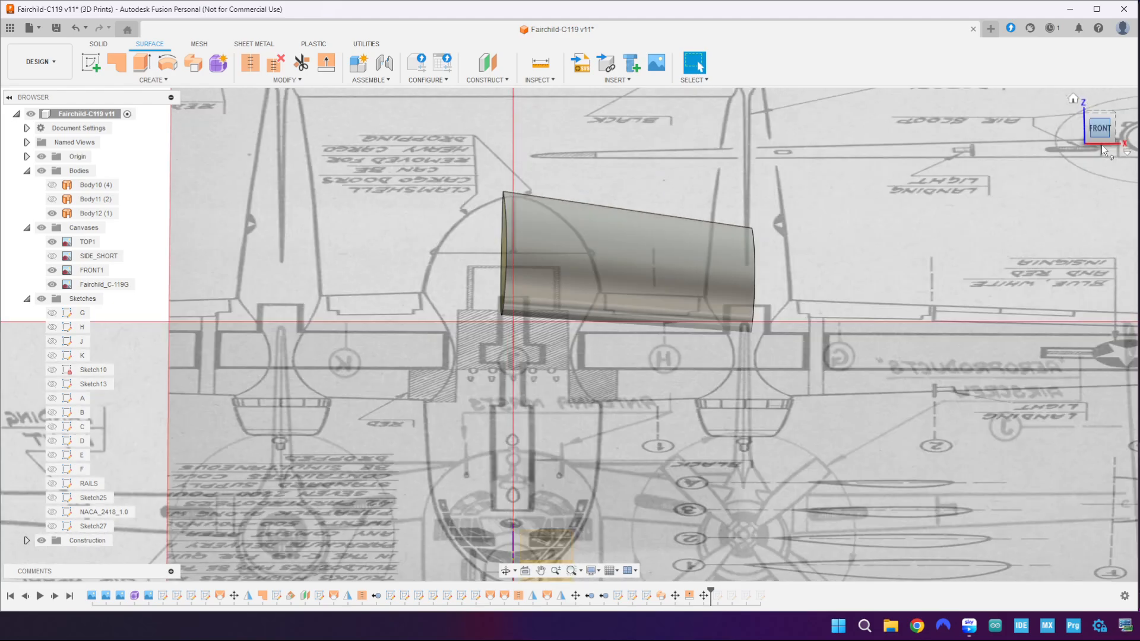
{"action": "mouse_move", "coordinate": [1114, 133]}
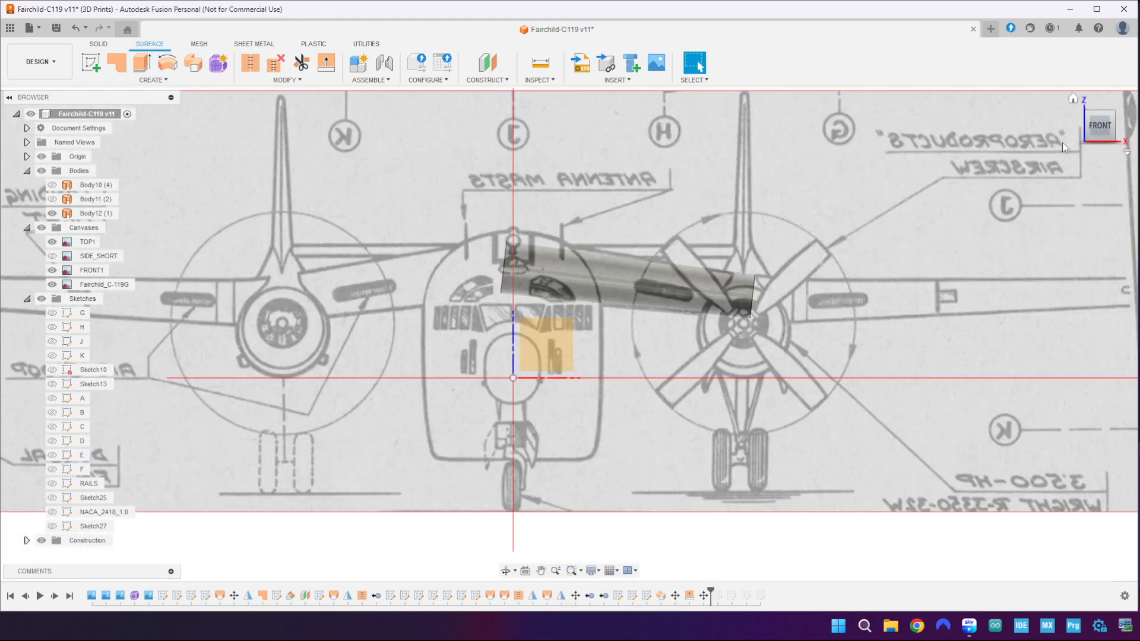
{"action": "left_click", "coordinate": [1114, 133]}
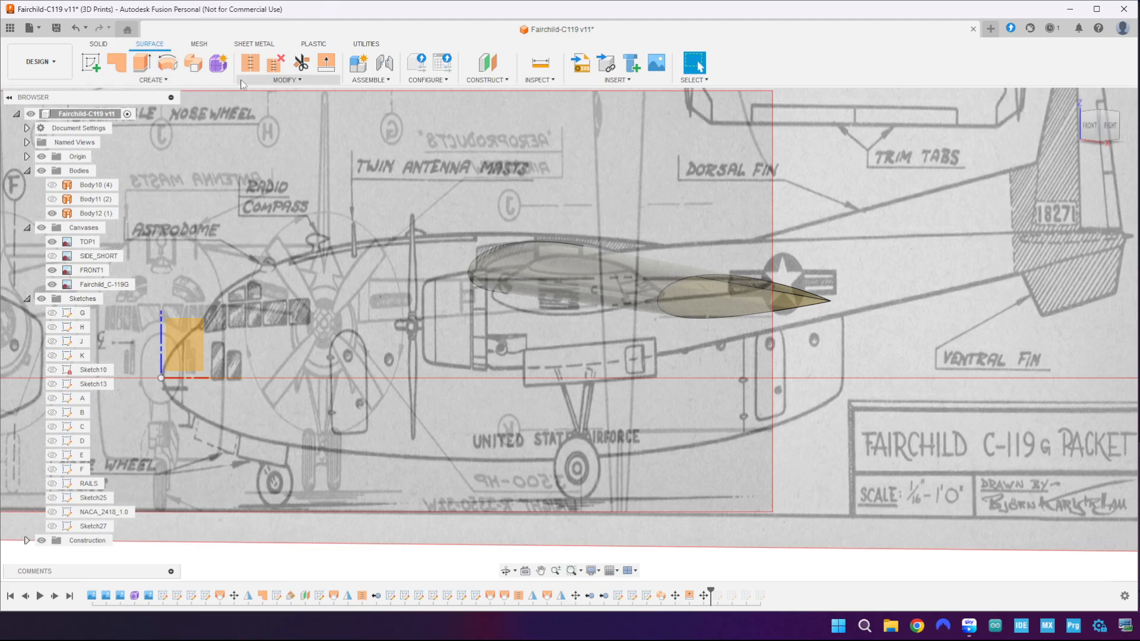
- Split the wing surface's face at the fuselage centreline, using the YZ origin plane as the splitting tool
{"action": "left_click", "coordinate": [181, 82]}
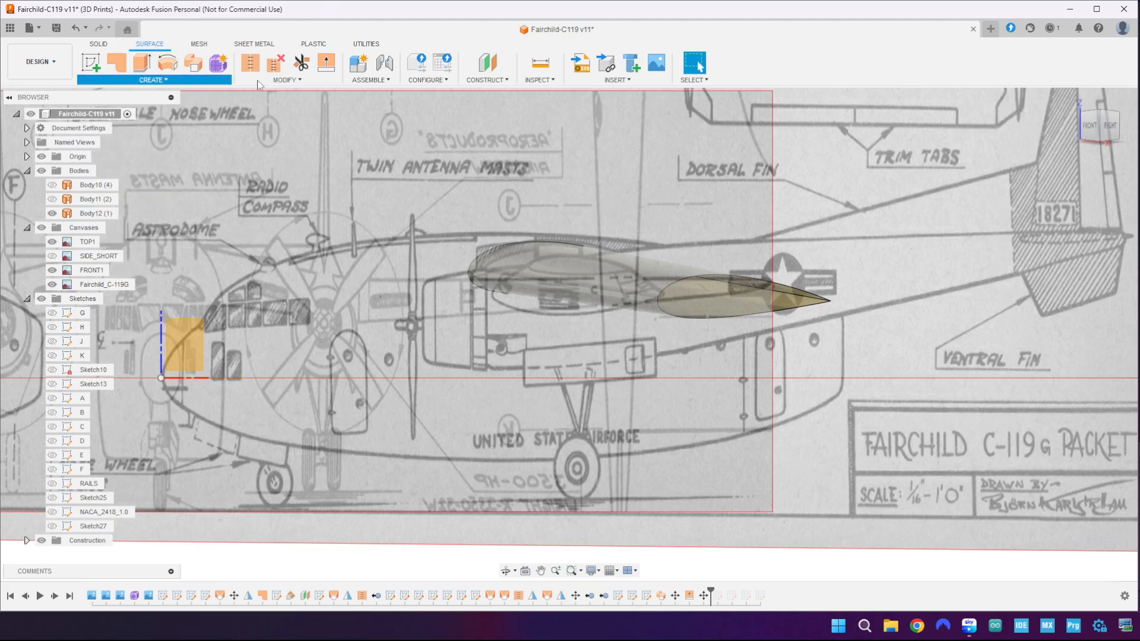
{"action": "left_click", "coordinate": [282, 81]}
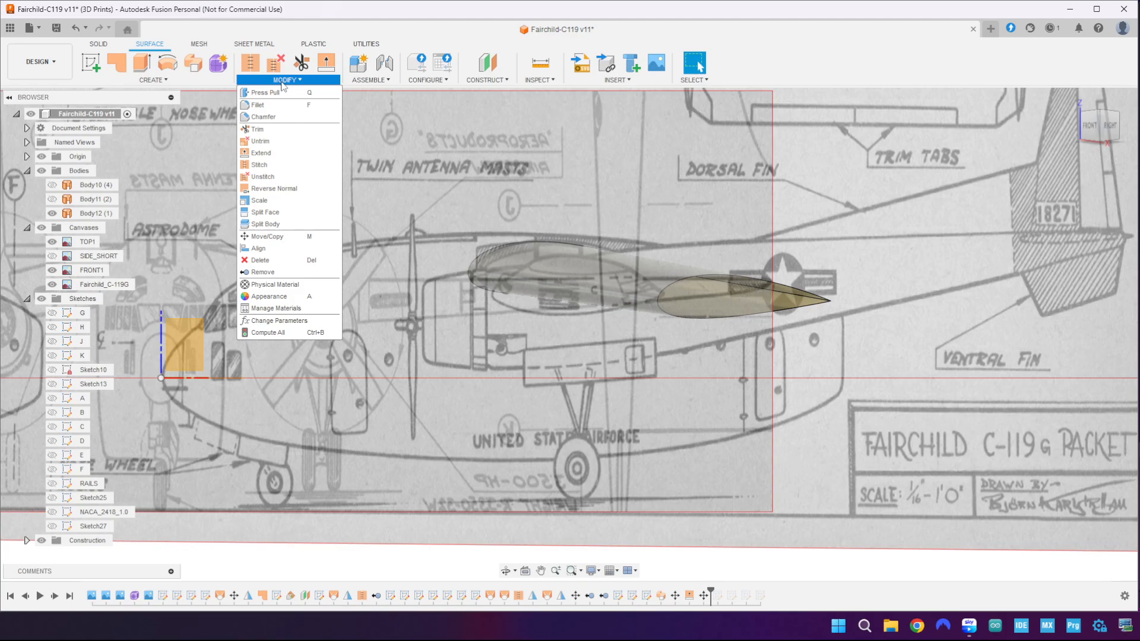
{"action": "left_click", "coordinate": [265, 212]}
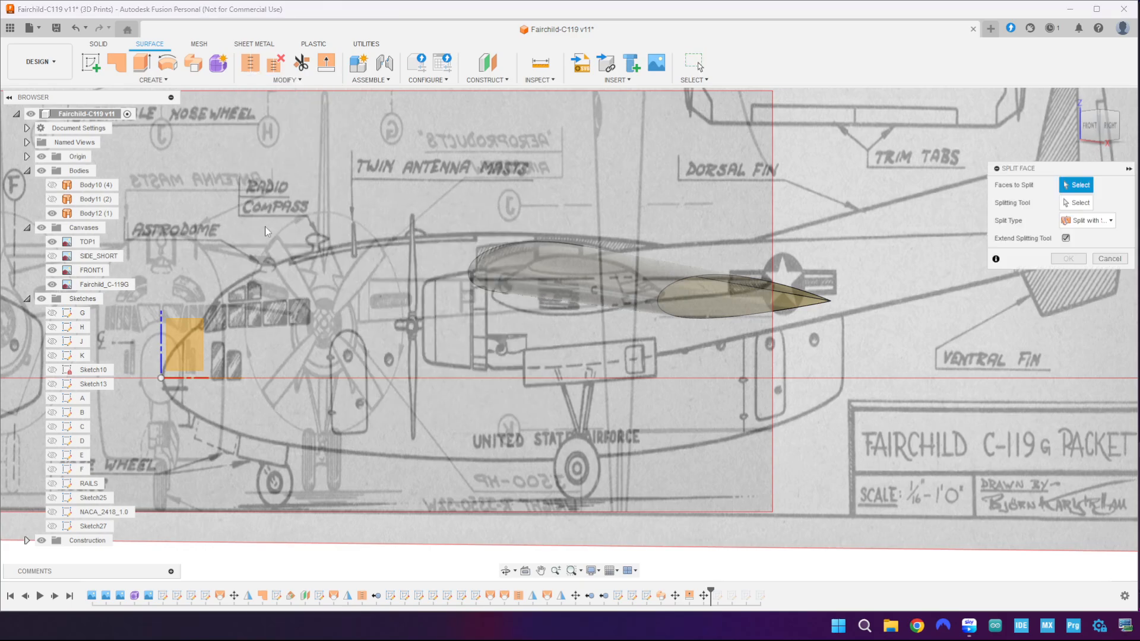
{"action": "left_click", "coordinate": [609, 278]}
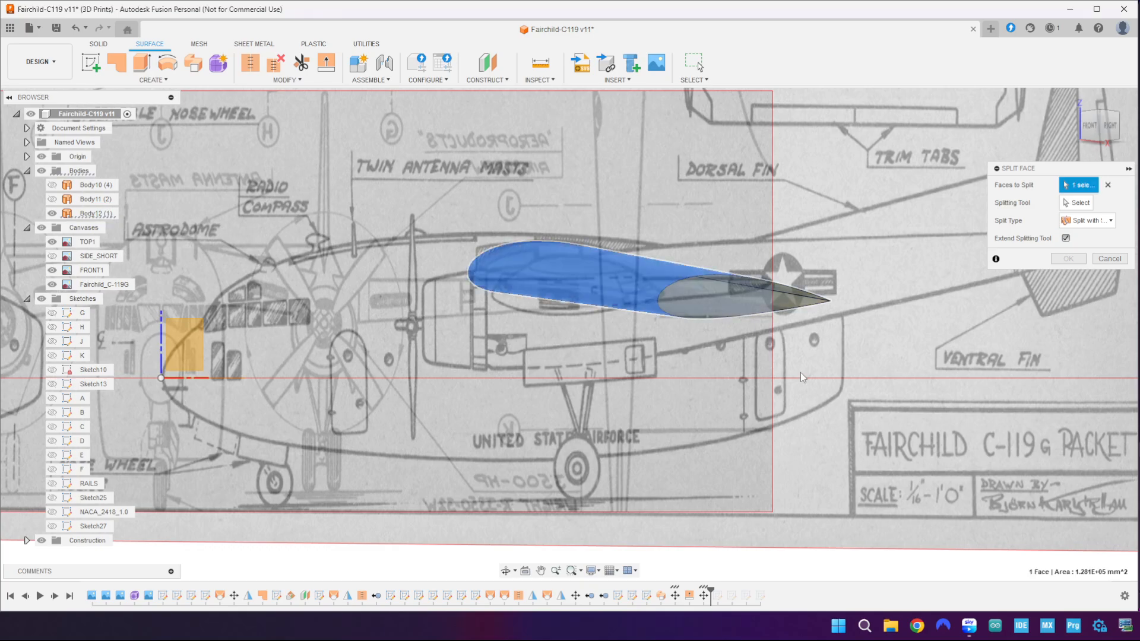
{"action": "left_click", "coordinate": [1076, 203]}
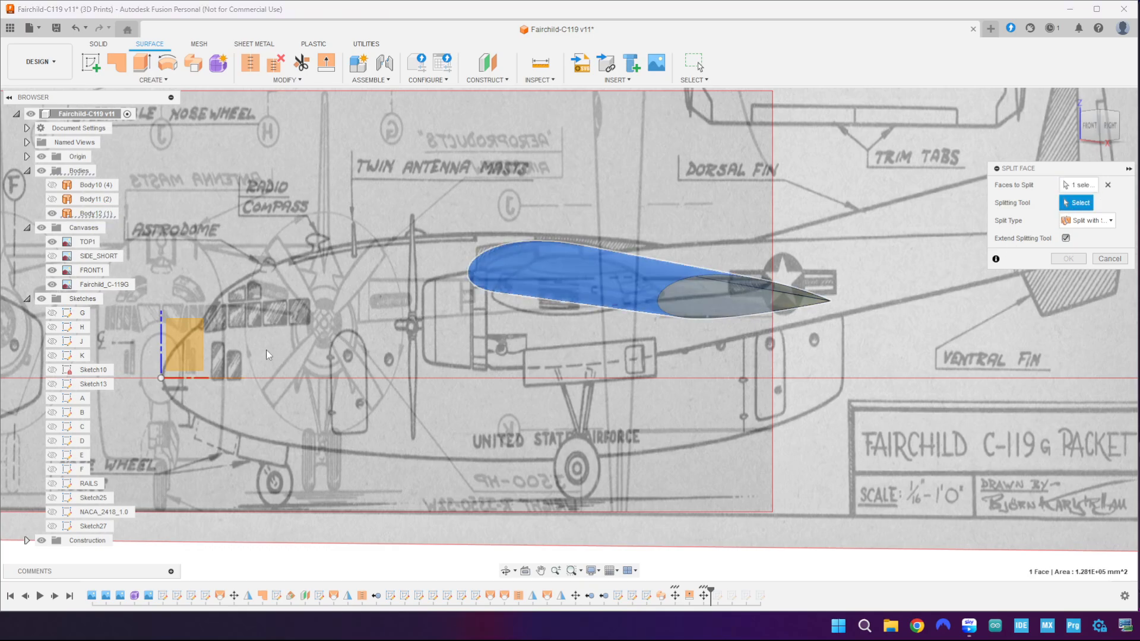
{"action": "mouse_move", "coordinate": [265, 349]}
{"action": "middle_mouse_down", "text": "shift"}
{"action": "mouse_move", "coordinate": [262, 333]}
{"action": "mouse_move", "coordinate": [257, 341]}
{"action": "middle_mouse_up", "text": "shift"}
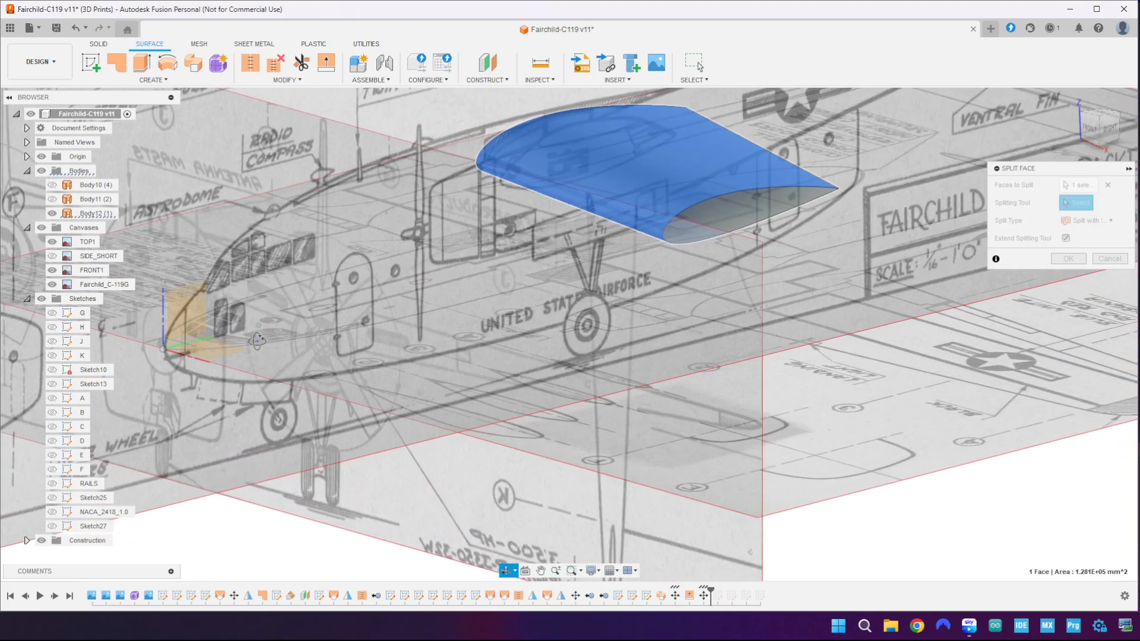
{"action": "left_click", "coordinate": [187, 314]}
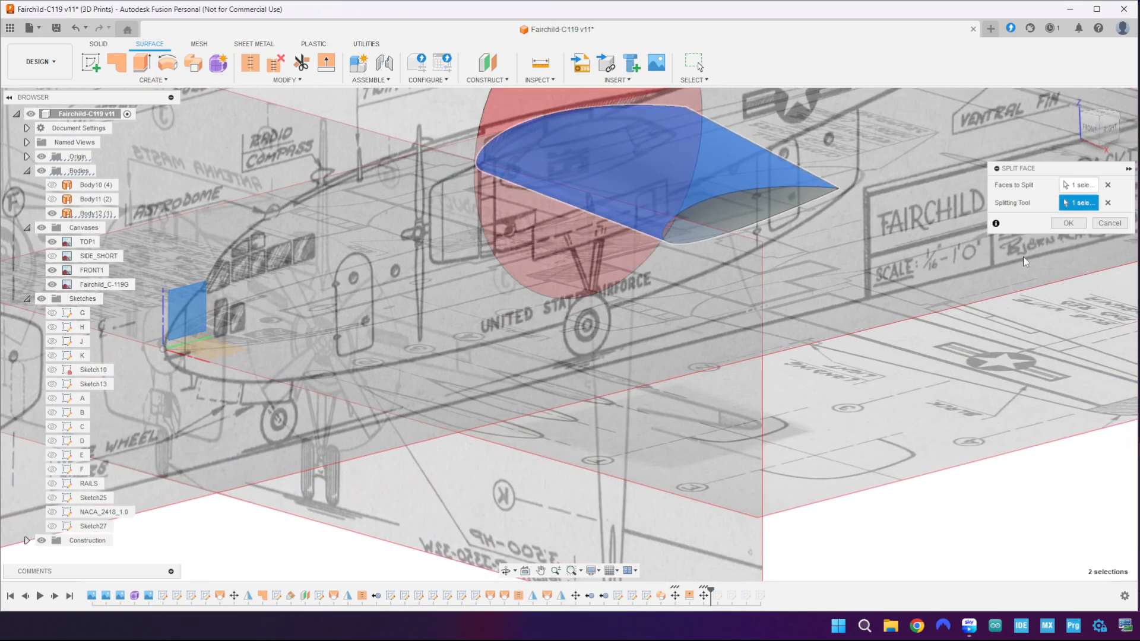
{"action": "left_click", "coordinate": [1068, 223]}
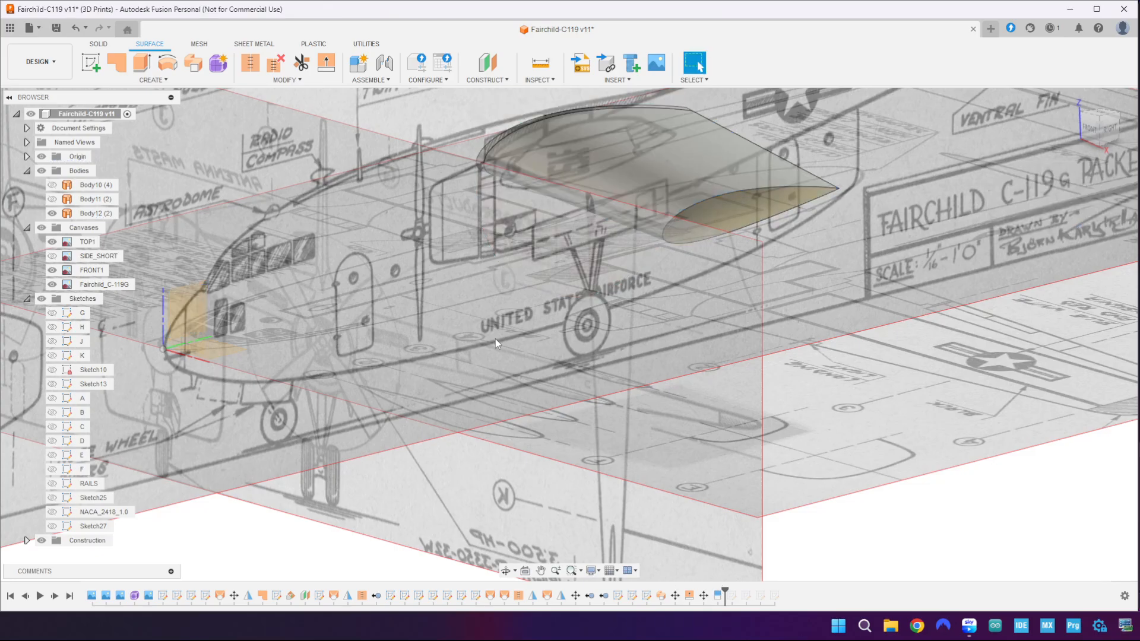
- Hide all the blueprint canvases so only the wing surface and origin planes are displayed
{"action": "middle_click_drag", "start_coordinate": [496, 338], "coordinate": [514, 337], "text": "shift"}
{"action": "scroll", "coordinate": [256, 159], "scroll_direction": "up", "scroll_amount": 3}
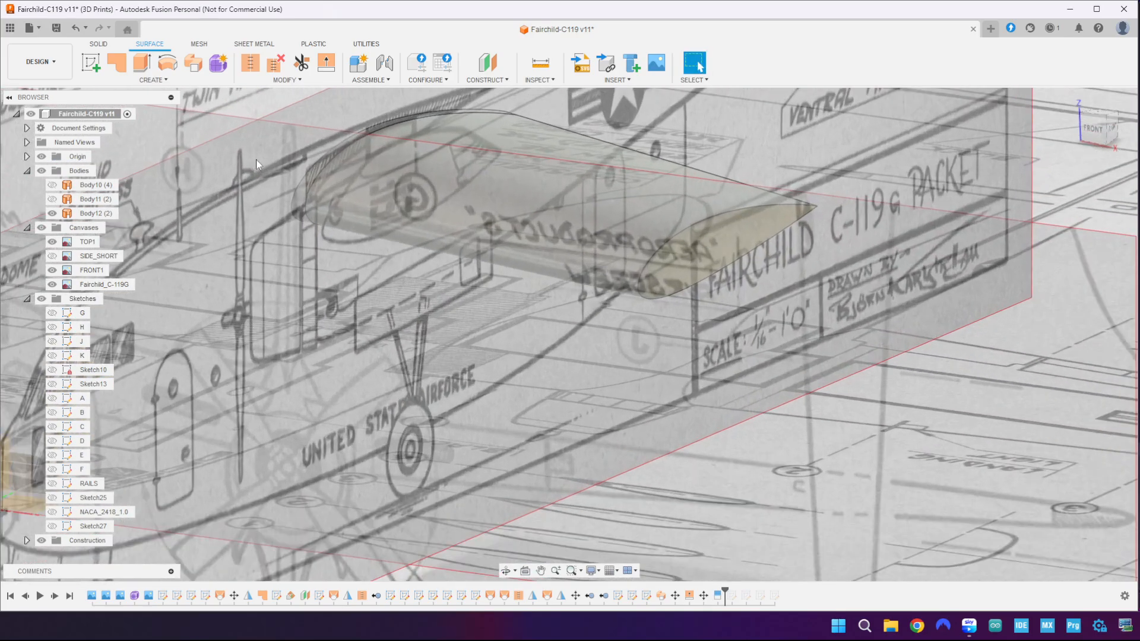
{"action": "scroll", "coordinate": [268, 174], "scroll_direction": "down", "scroll_amount": 4}
{"action": "scroll", "coordinate": [268, 173], "scroll_direction": "down", "scroll_amount": 2}
{"action": "middle_click_drag", "start_coordinate": [268, 173], "coordinate": [472, 229]}
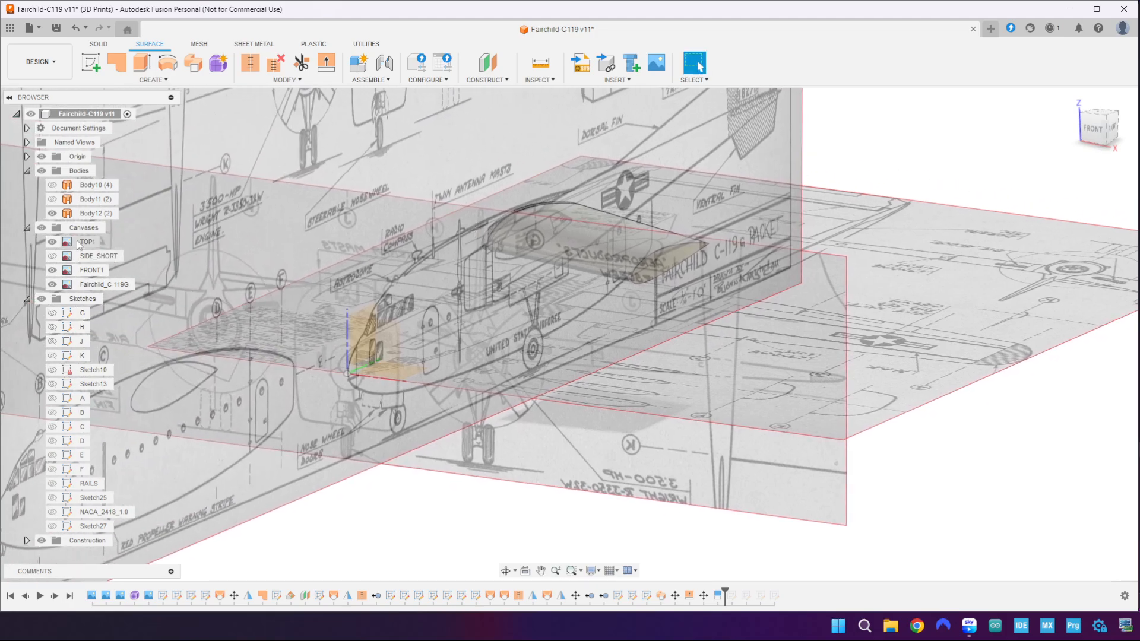
{"action": "left_click", "coordinate": [42, 228]}
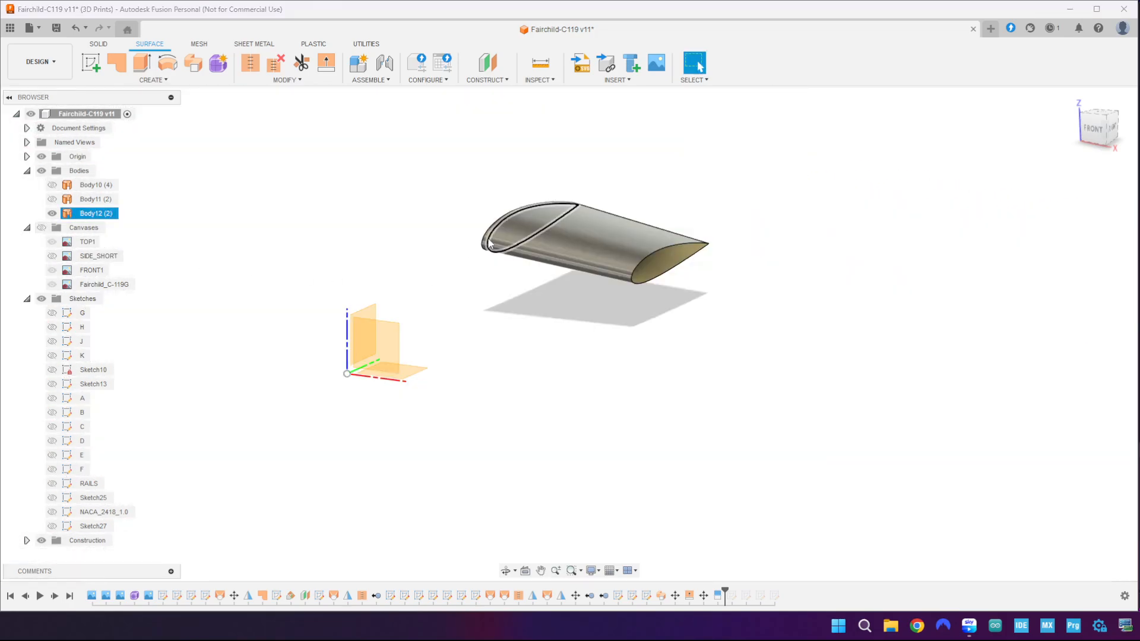
{"action": "left_click", "coordinate": [102, 215]}
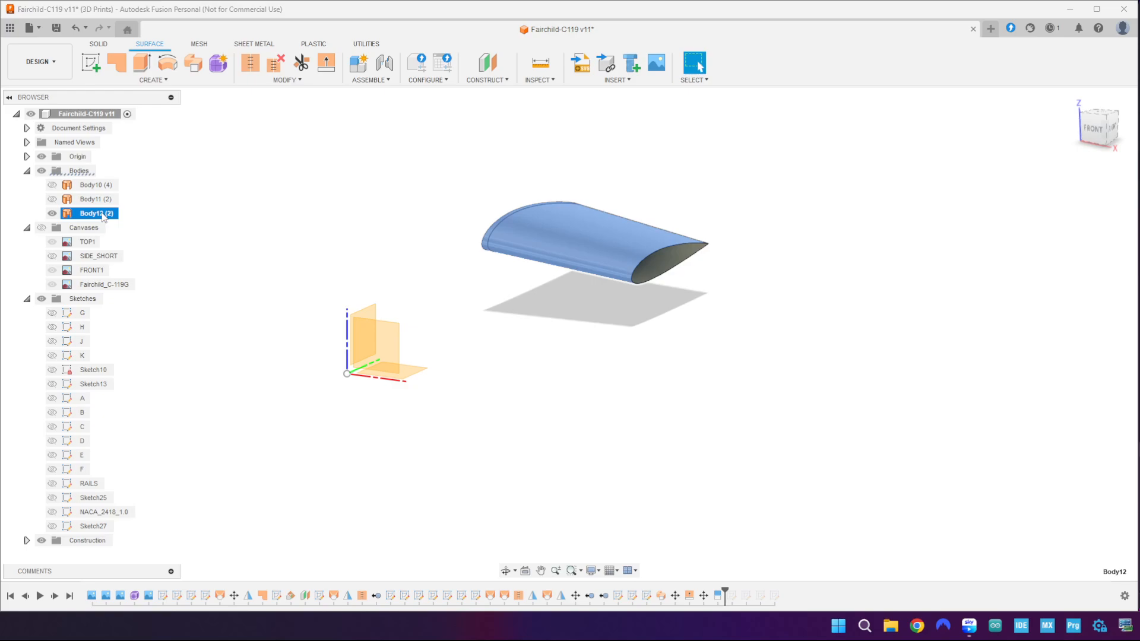
{"action": "left_click", "coordinate": [191, 224]}
{"action": "left_click", "coordinate": [93, 200]}
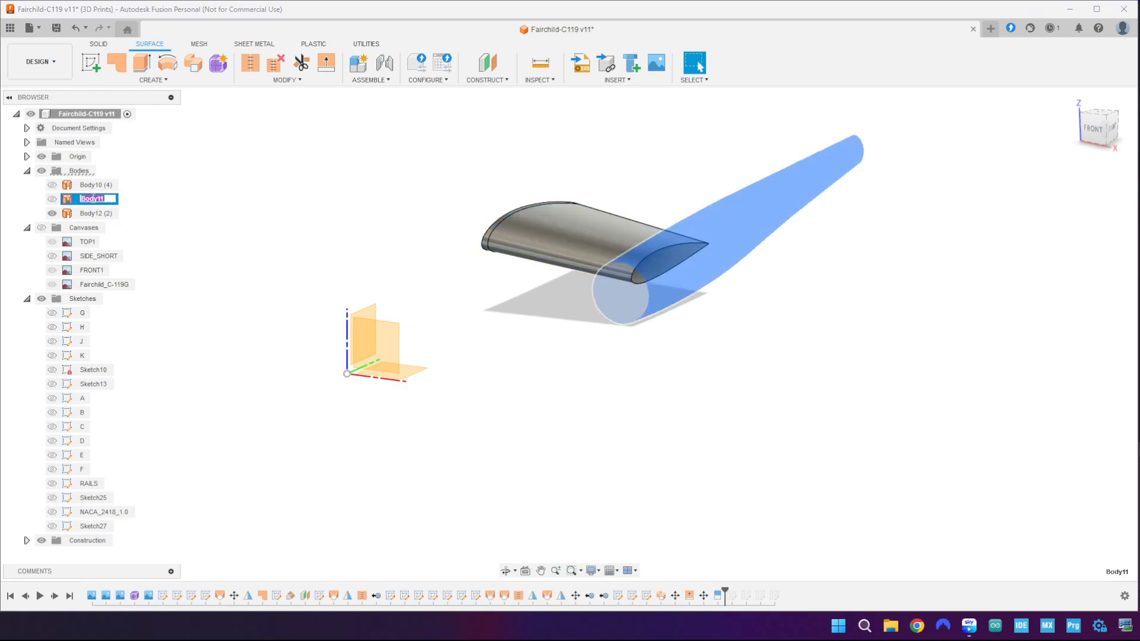
{"action": "left_click", "coordinate": [189, 233]}
{"action": "left_click", "coordinate": [74, 188]}
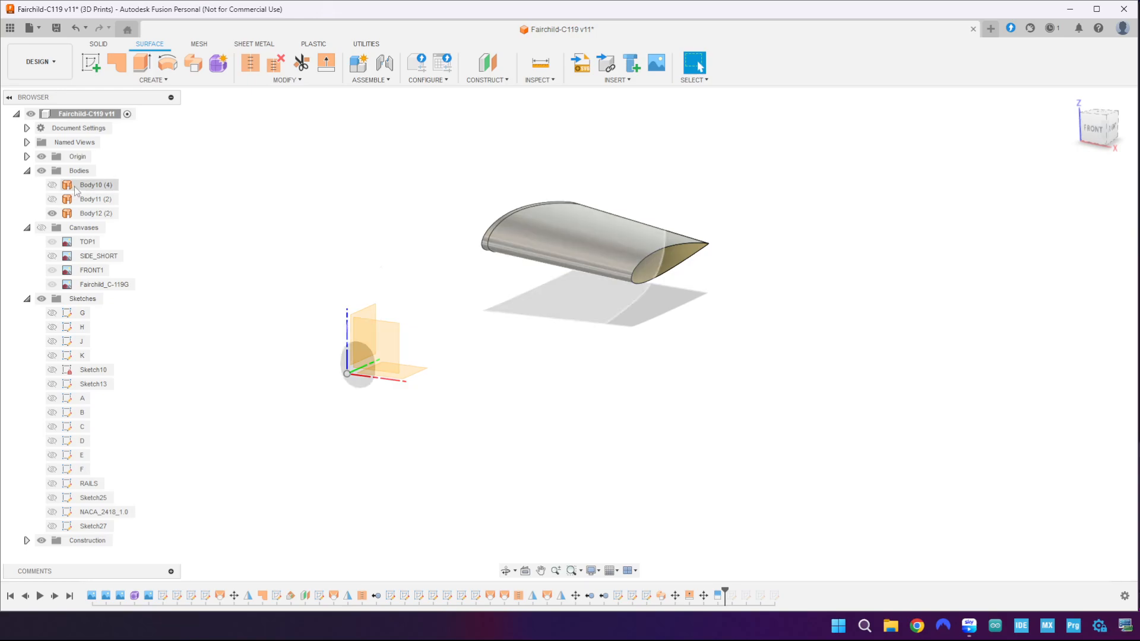
{"action": "left_click", "coordinate": [249, 259]}
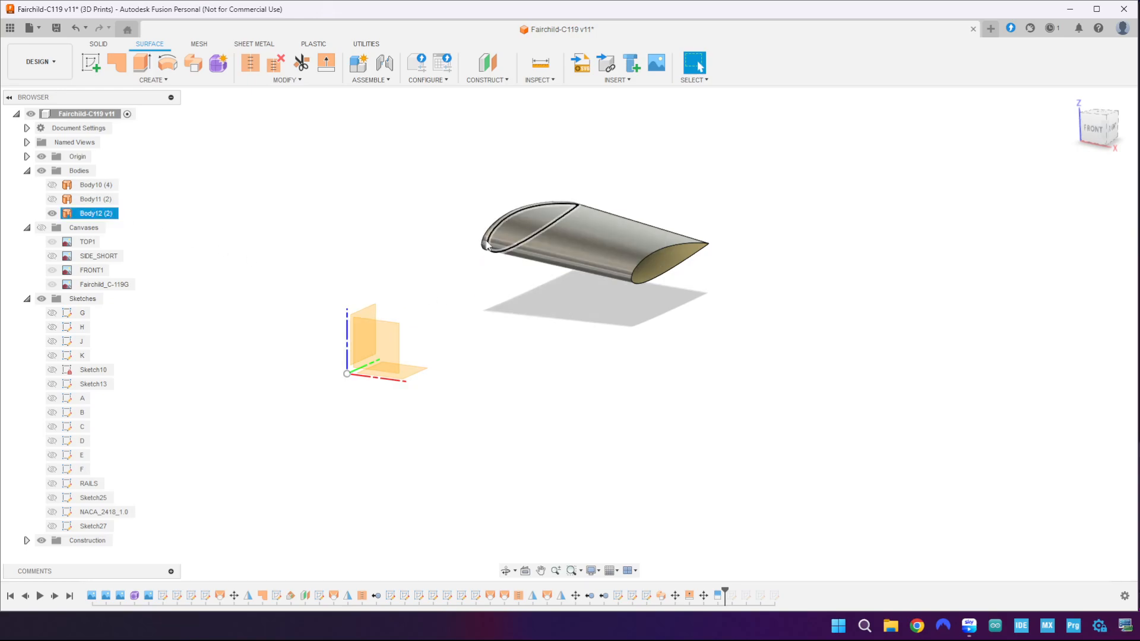
- Delete the narrow strip of wing face that lies past the fuselage centreline
{"action": "scroll", "coordinate": [445, 224], "scroll_direction": "up", "scroll_amount": 5}
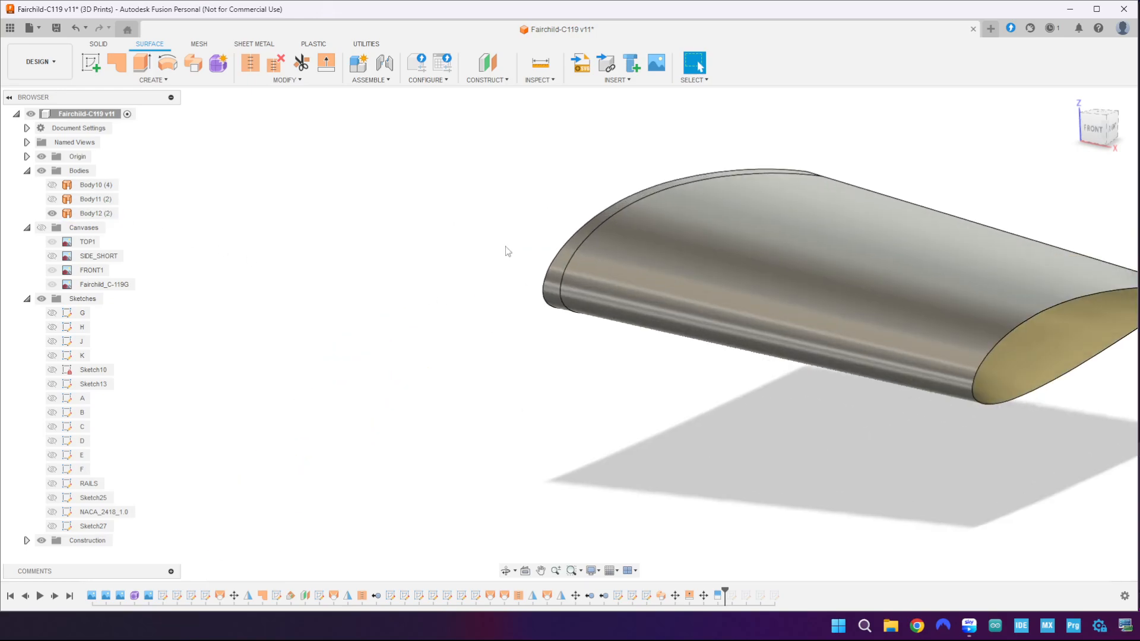
{"action": "left_click", "coordinate": [558, 273]}
{"action": "right_click", "coordinate": [557, 273]}
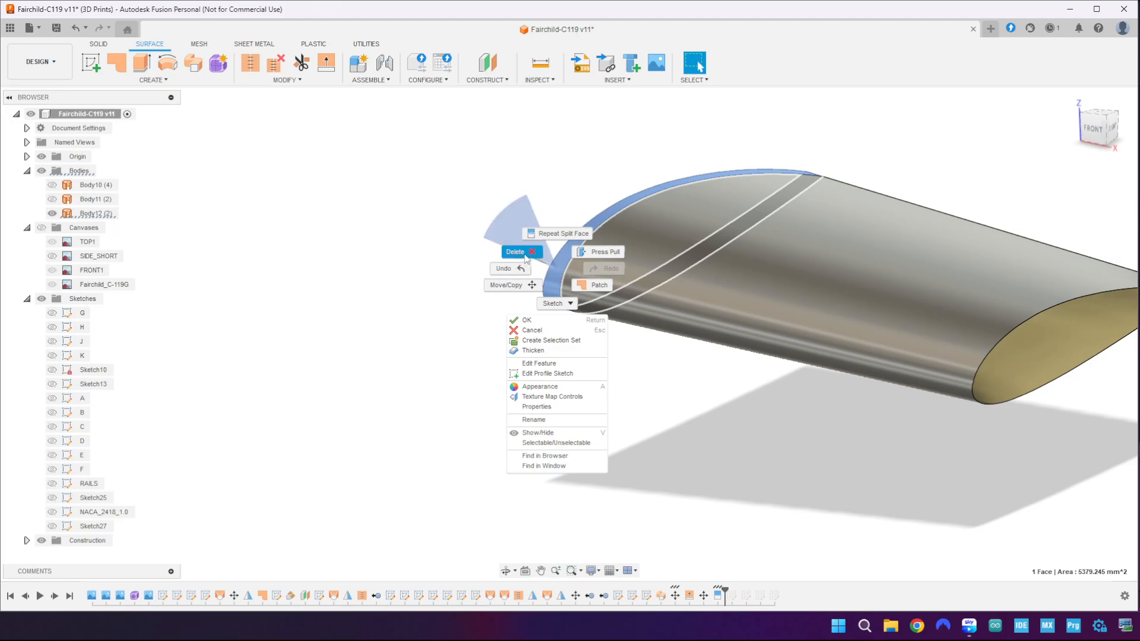
{"action": "left_click", "coordinate": [526, 258]}
{"action": "scroll", "coordinate": [485, 355], "scroll_direction": "down", "scroll_amount": 5}
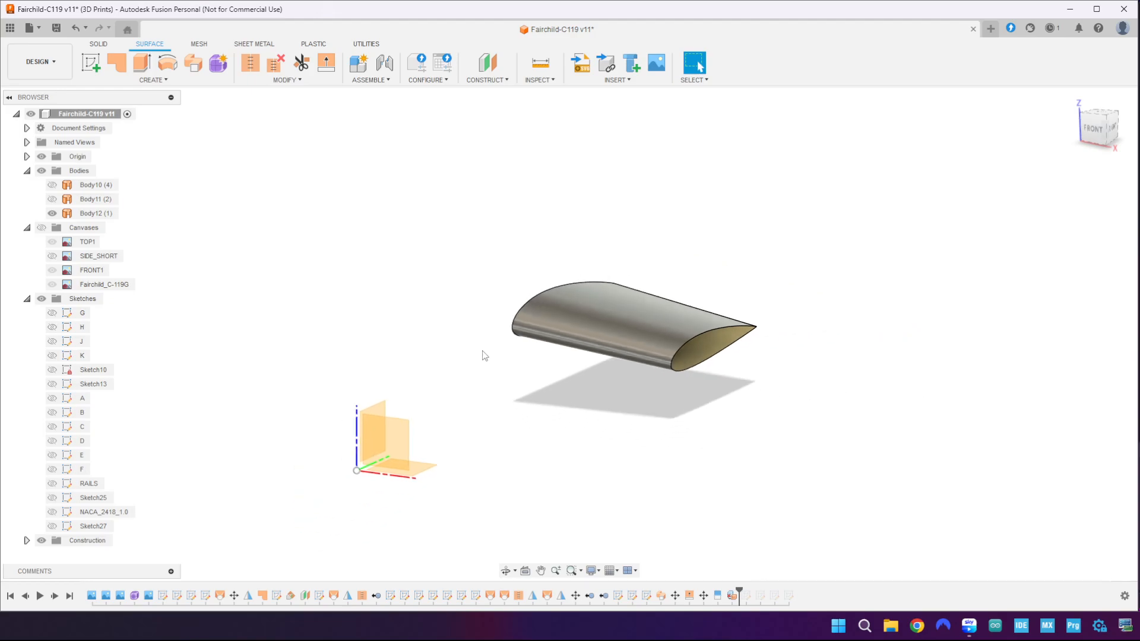
- Show the blueprint canvases again and compare the trimmed wing root with the front view
{"action": "left_click", "coordinate": [1090, 132]}
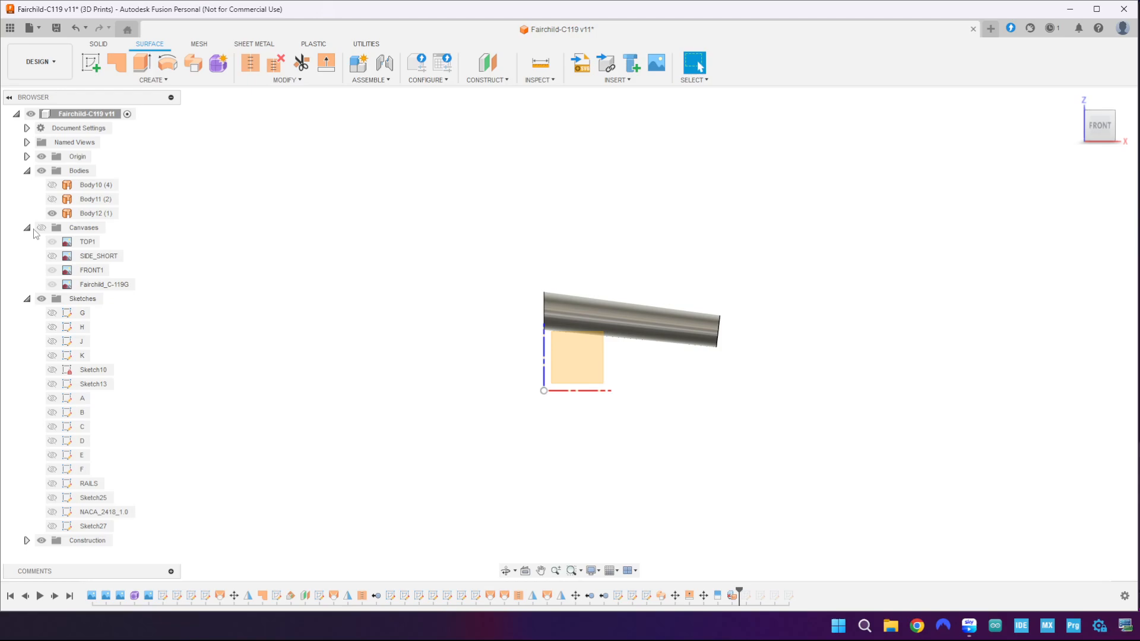
{"action": "left_click", "coordinate": [42, 227]}
{"action": "scroll", "coordinate": [557, 331], "scroll_direction": "up", "scroll_amount": 3}
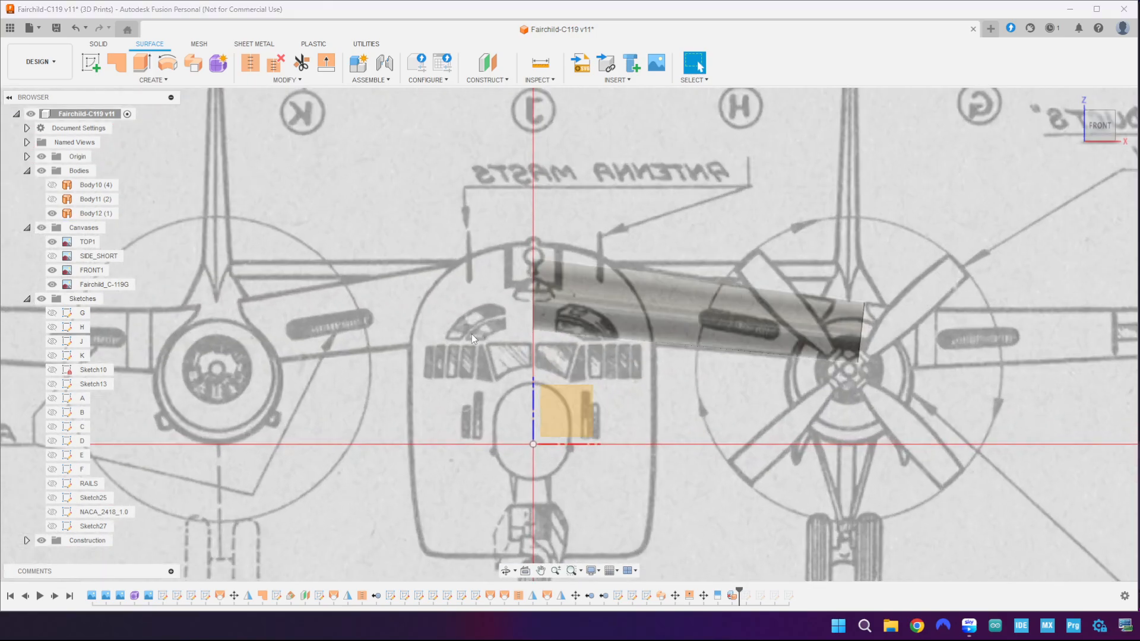
{"action": "scroll", "coordinate": [471, 334], "scroll_direction": "down", "scroll_amount": 3}
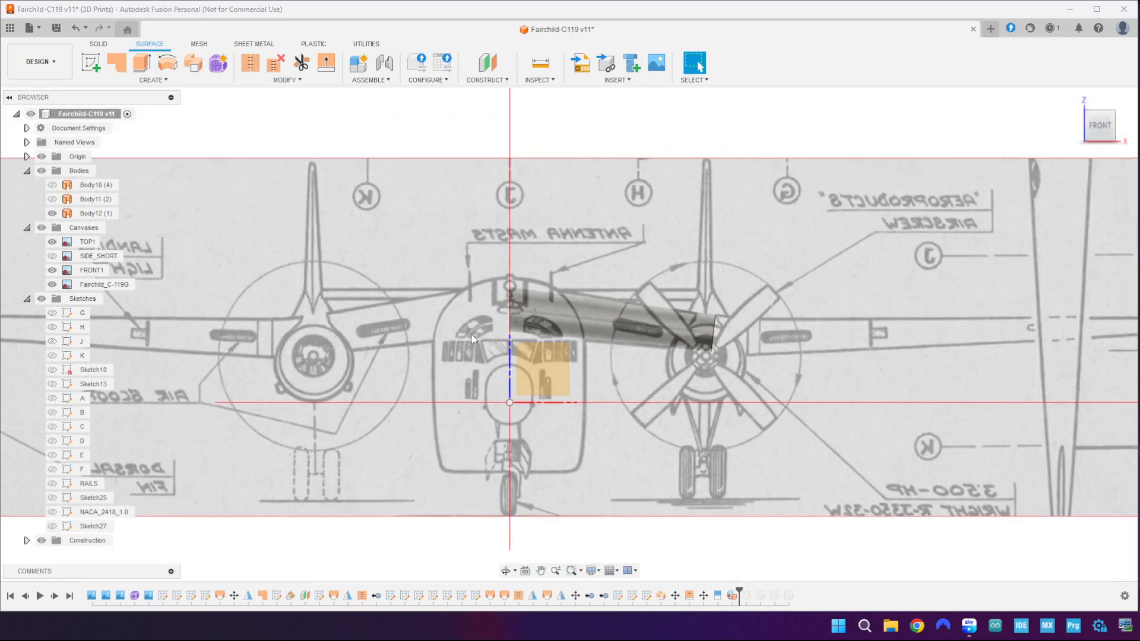
- Place an offset plane 222 mm from the YZ plane, near the engine nacelle's centre in the front view
{"action": "middle_click_drag", "start_coordinate": [667, 419], "coordinate": [653, 412], "text": "shift"}
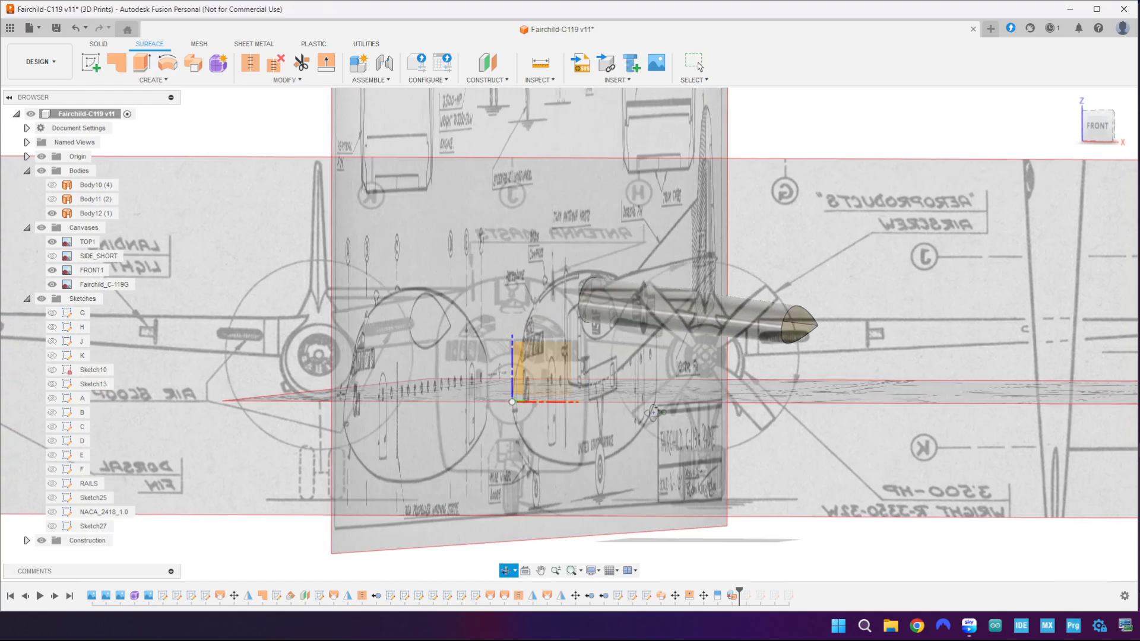
{"action": "left_click", "coordinate": [487, 63]}
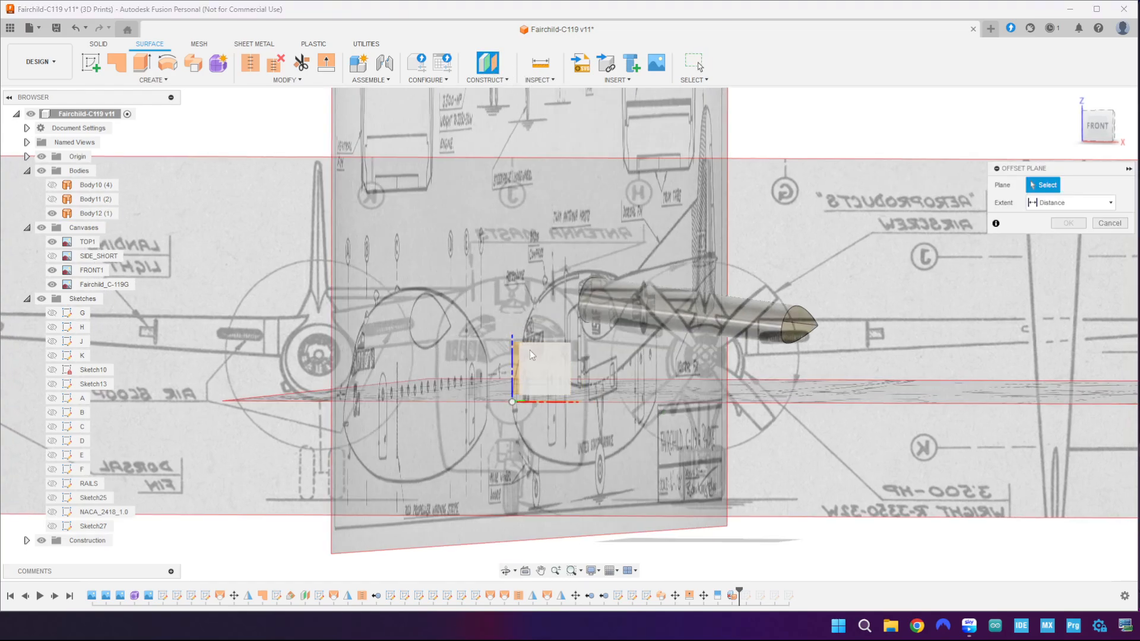
{"action": "left_click", "coordinate": [518, 364]}
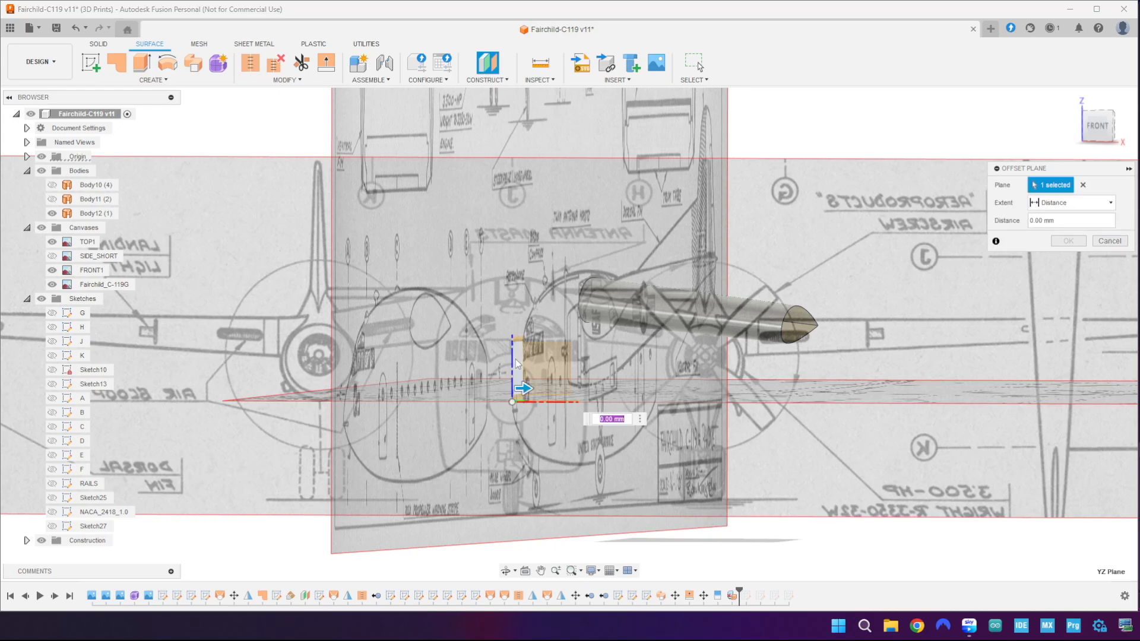
{"action": "left_click", "coordinate": [1099, 126]}
{"action": "scroll", "coordinate": [785, 359], "scroll_direction": "up", "scroll_amount": 3}
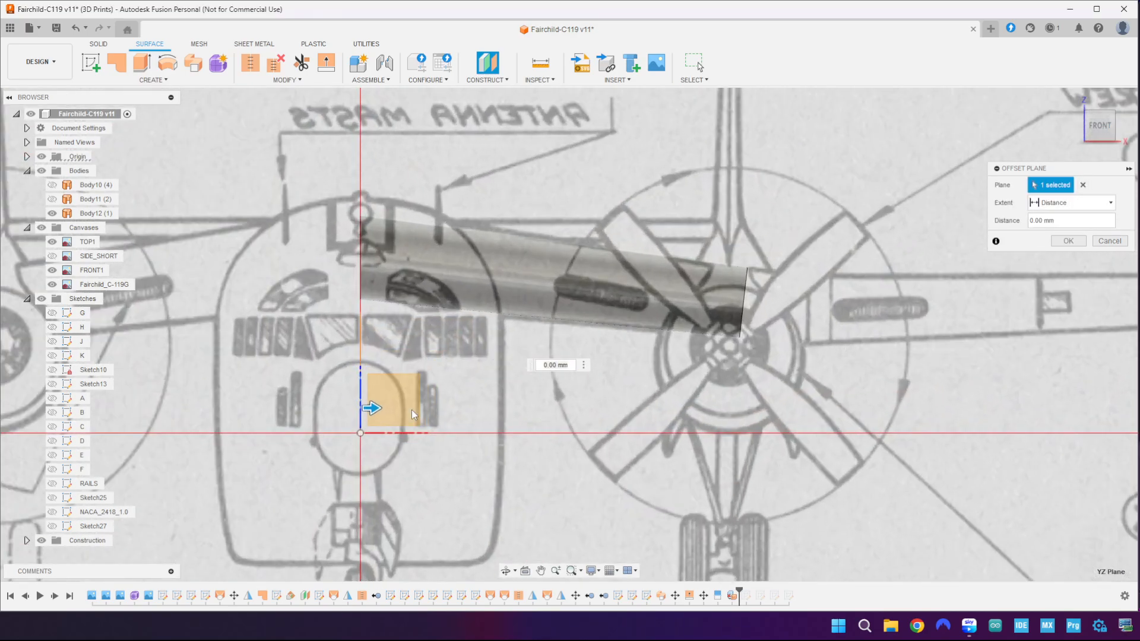
{"action": "left_click_drag", "start_coordinate": [372, 408], "coordinate": [741, 410]}
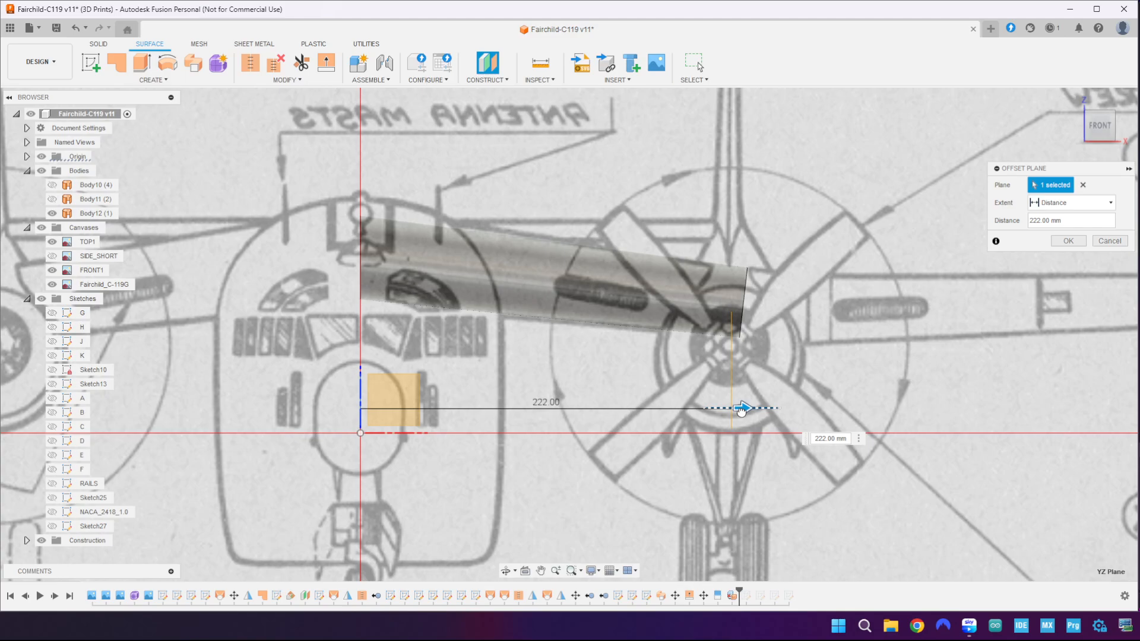
- Check the offset plane against the top and front views, set its distance to 220 mm and create it
{"action": "left_click", "coordinate": [1100, 109]}
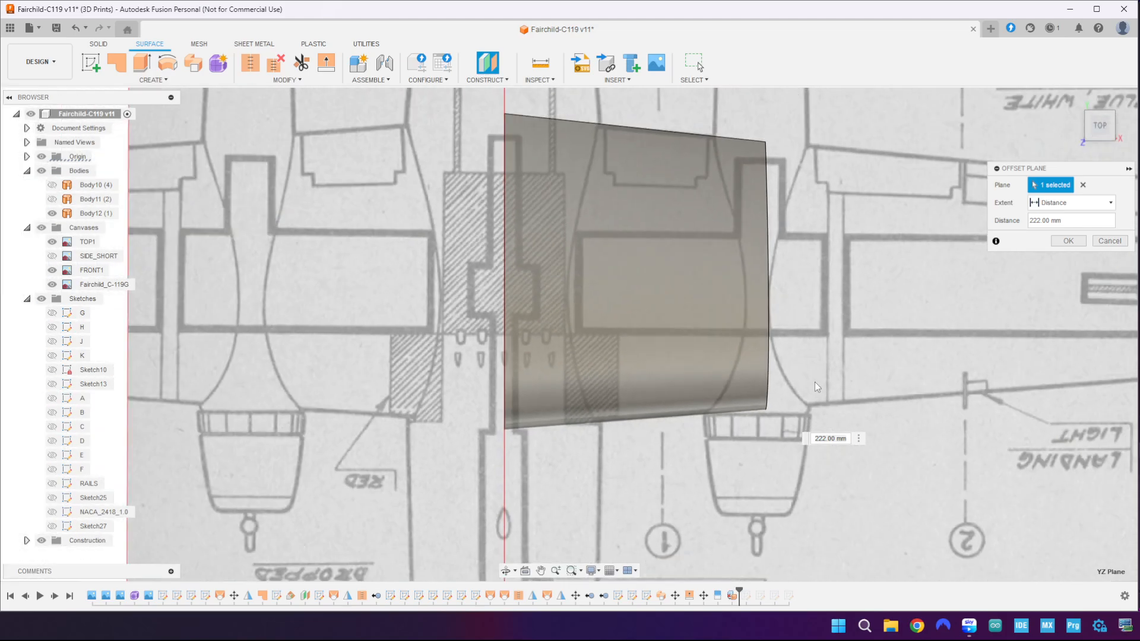
{"action": "scroll", "coordinate": [814, 382], "scroll_direction": "down", "scroll_amount": 2}
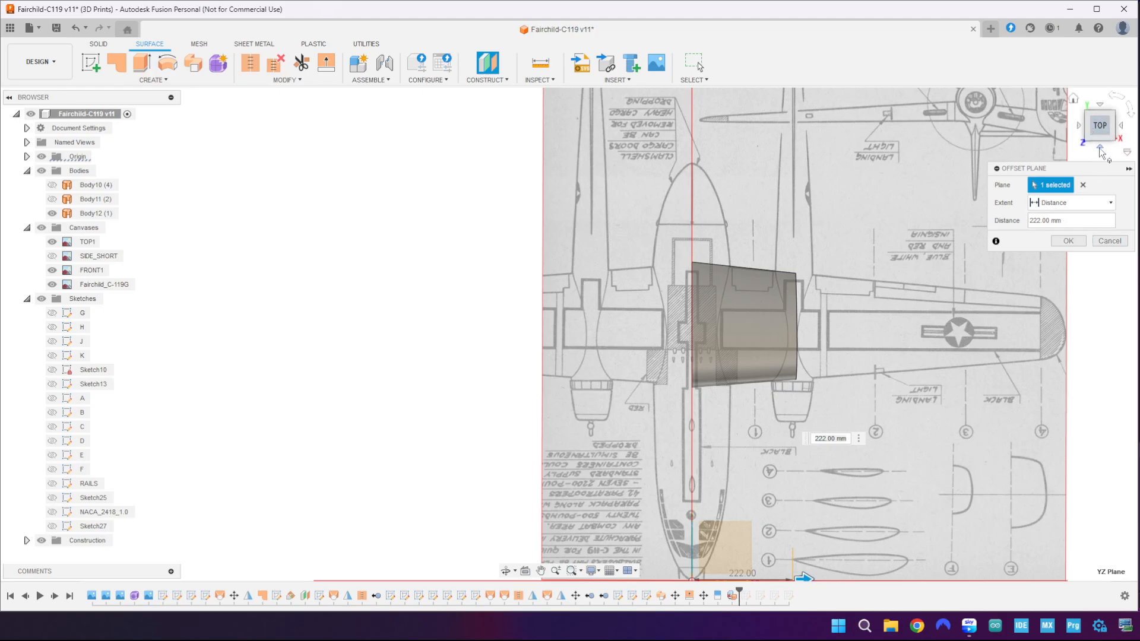
{"action": "left_click", "coordinate": [1102, 153]}
{"action": "scroll", "coordinate": [805, 327], "scroll_direction": "up", "scroll_amount": 5}
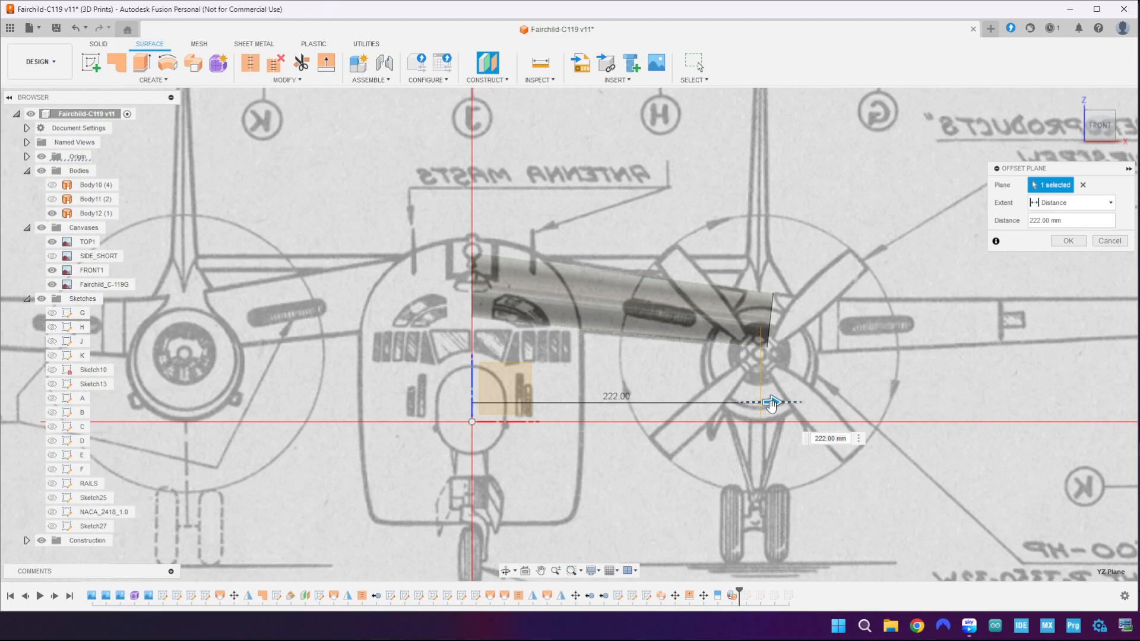
{"action": "left_click_drag", "start_coordinate": [772, 404], "coordinate": [770, 404]}
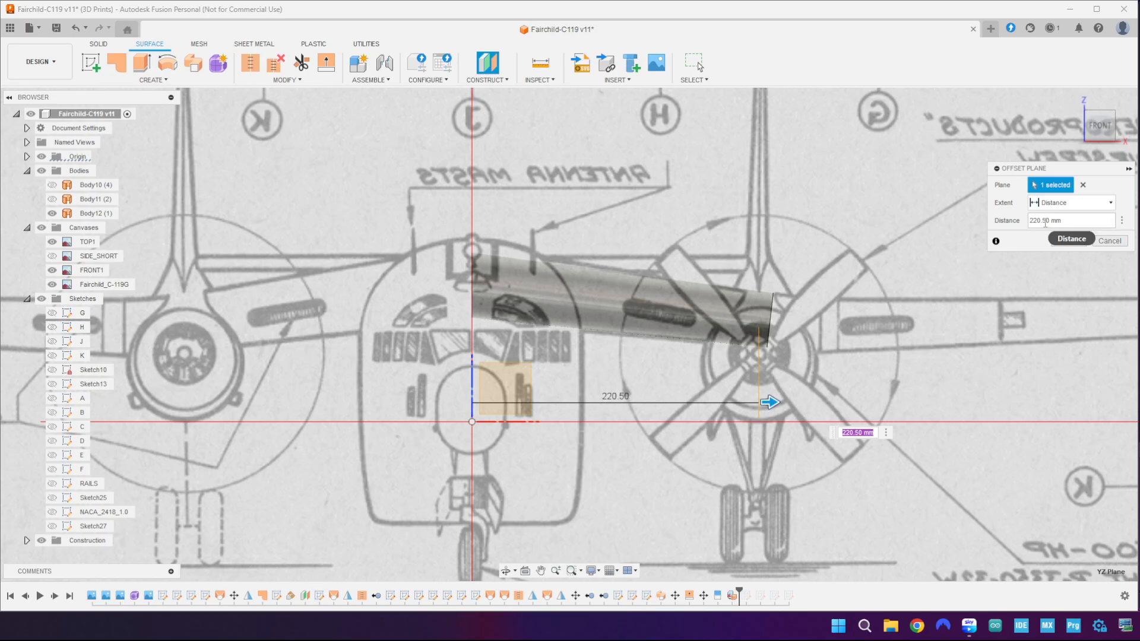
{"action": "key", "text": "Delete"}
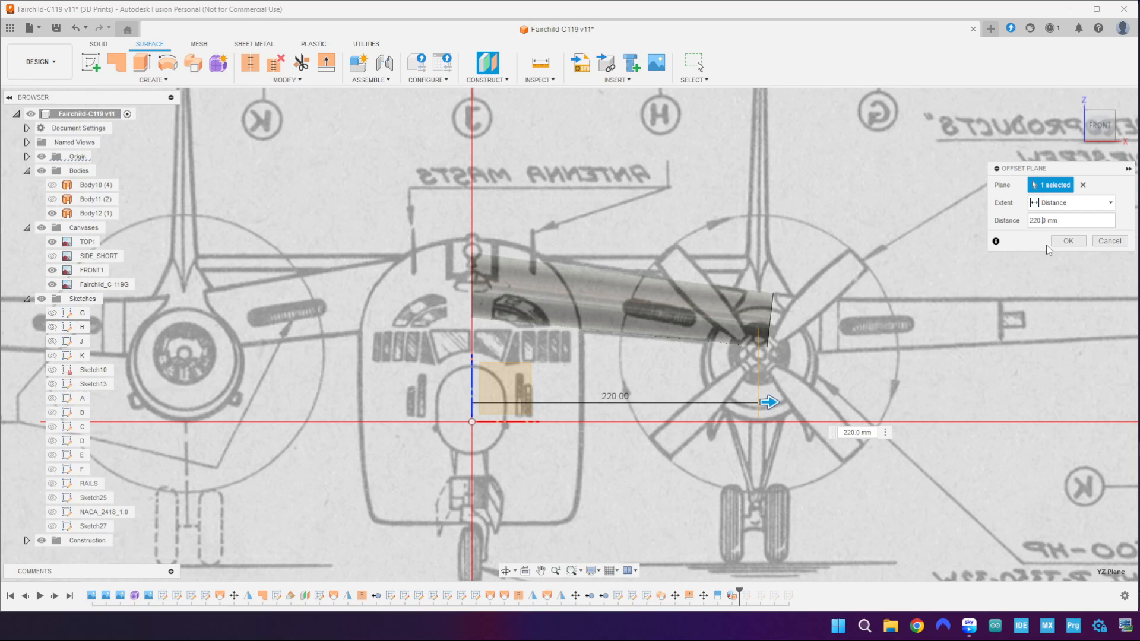
{"action": "left_click", "coordinate": [1069, 241]}
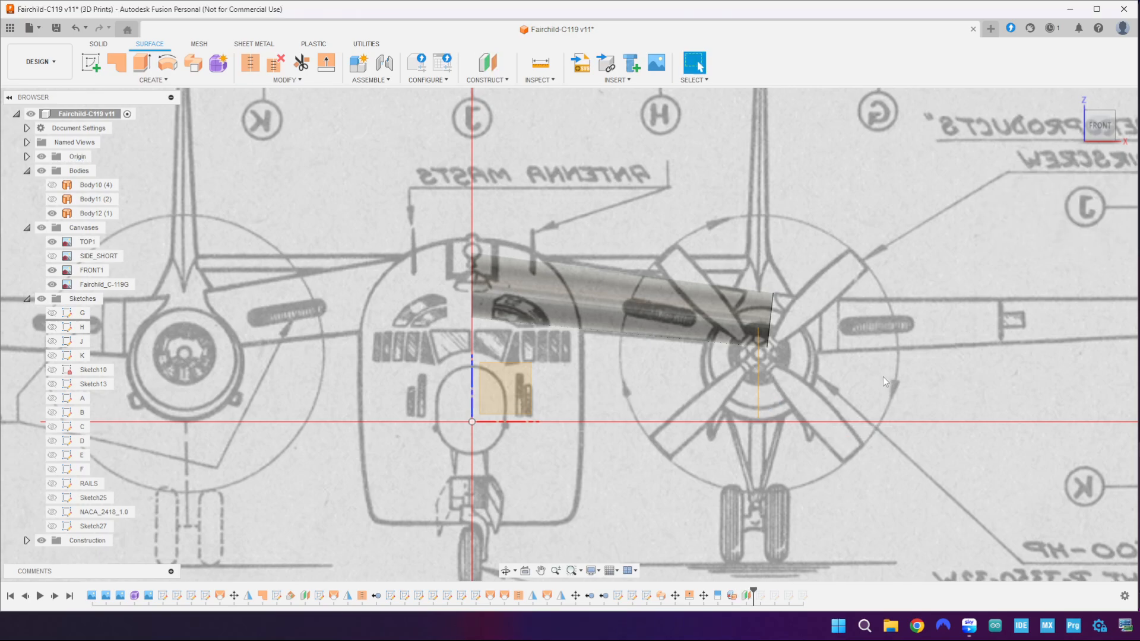
- Split the inner wing face with the 220 mm offset plane at the engine nacelle's centre
{"action": "left_click", "coordinate": [286, 80]}
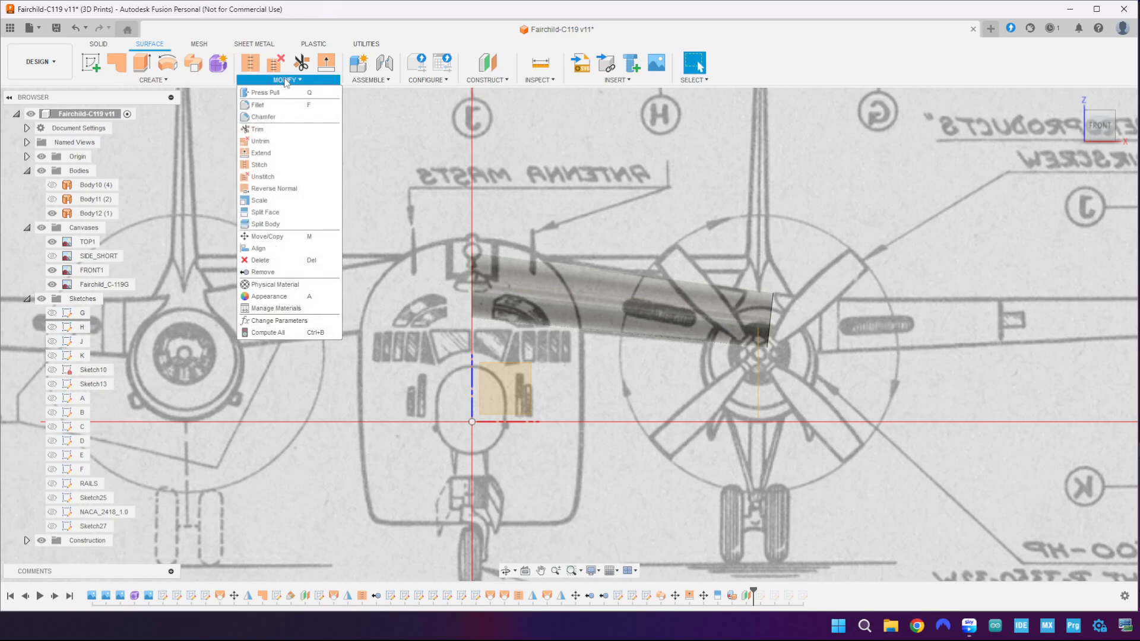
{"action": "left_click", "coordinate": [265, 212]}
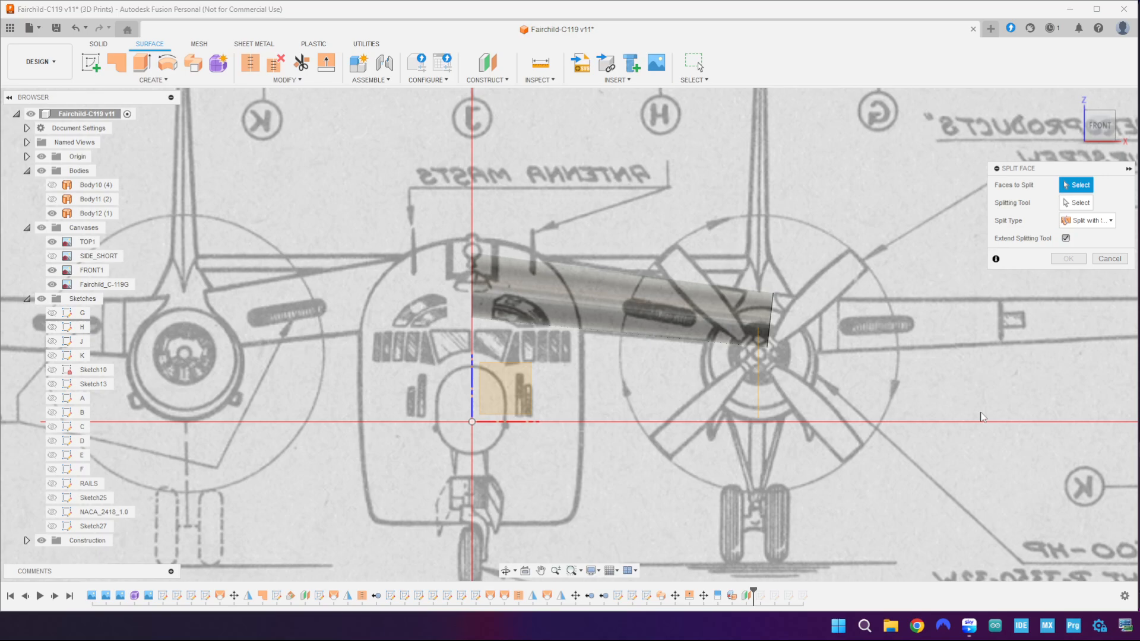
{"action": "middle_click_drag", "start_coordinate": [983, 417], "coordinate": [953, 410], "text": "shift"}
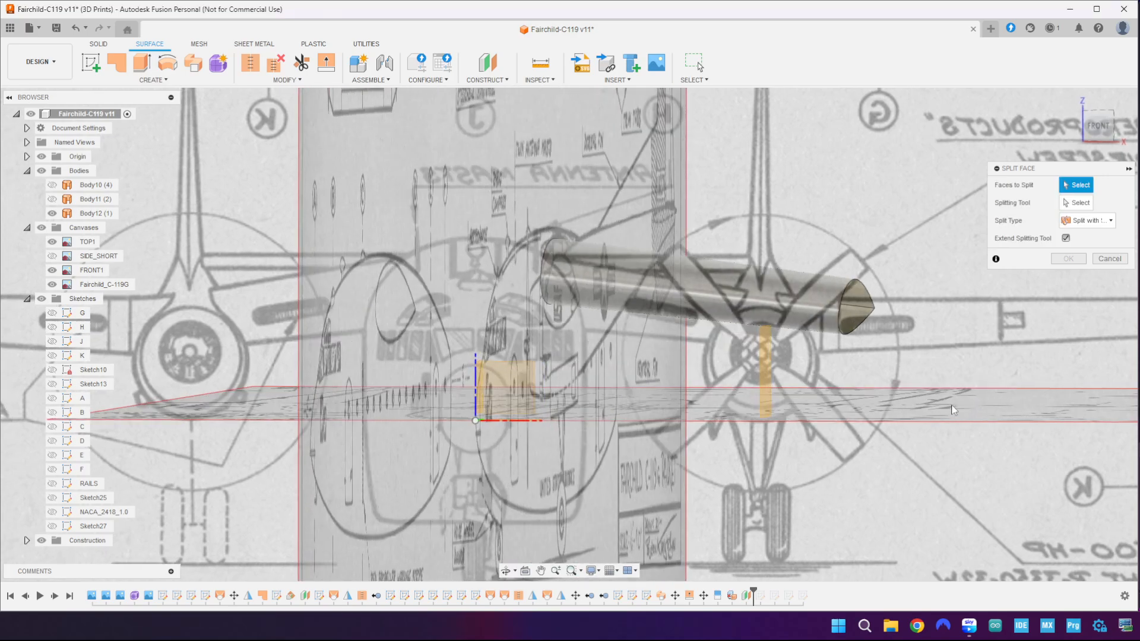
{"action": "left_click", "coordinate": [818, 316]}
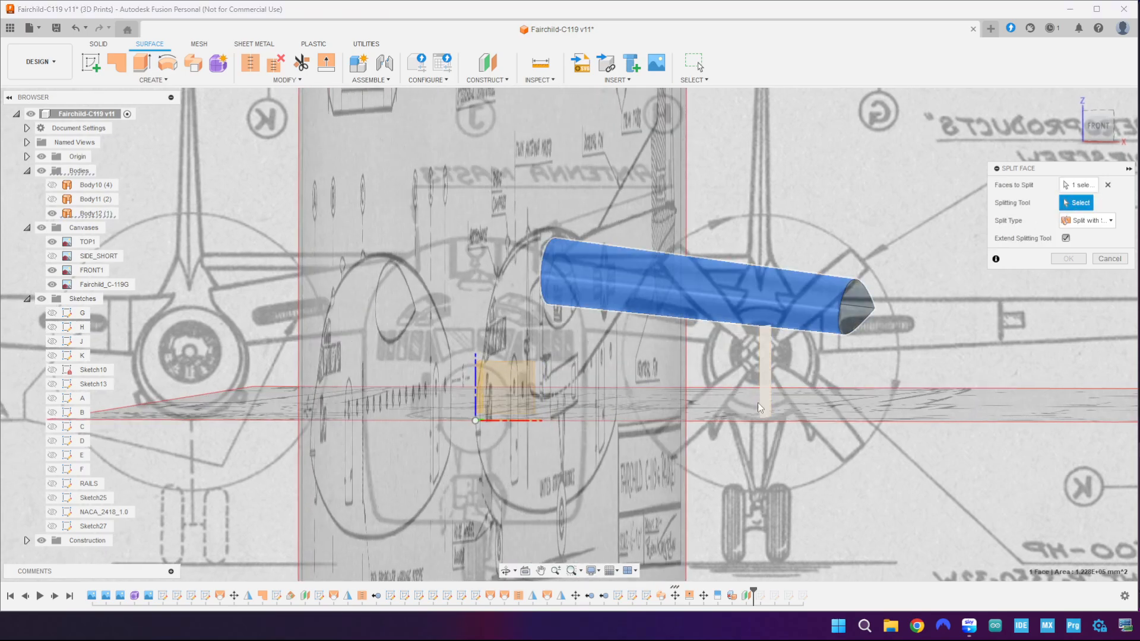
{"action": "left_click", "coordinate": [767, 373]}
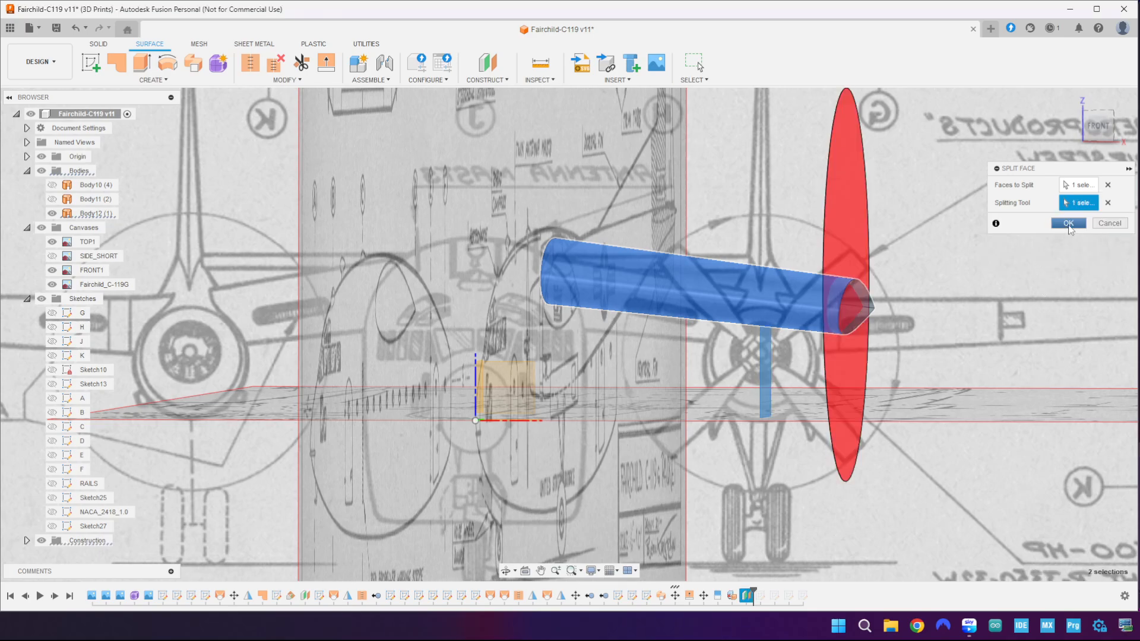
{"action": "left_click", "coordinate": [1068, 224]}
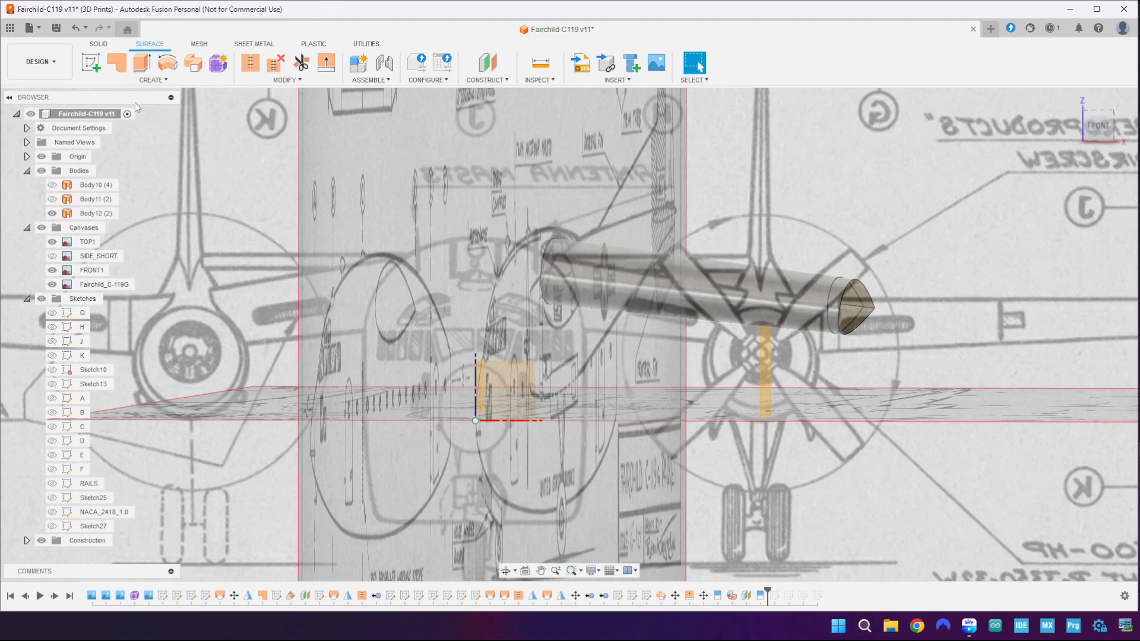
- Hide the blueprint canvases and delete the narrow strip of wing face that lies outboard of the nacelle plane
{"action": "left_click", "coordinate": [41, 228]}
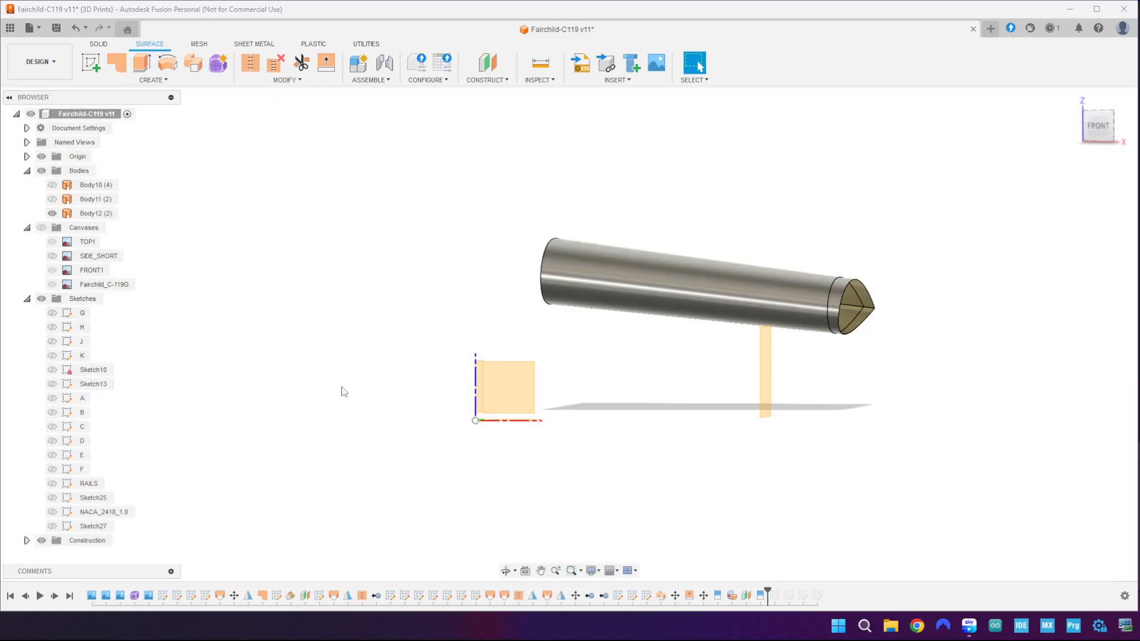
{"action": "scroll", "coordinate": [713, 355], "scroll_direction": "up", "scroll_amount": 3}
{"action": "scroll", "coordinate": [714, 355], "scroll_direction": "down", "scroll_amount": 3}
{"action": "middle_click_drag", "start_coordinate": [713, 355], "coordinate": [820, 306], "text": "shift"}
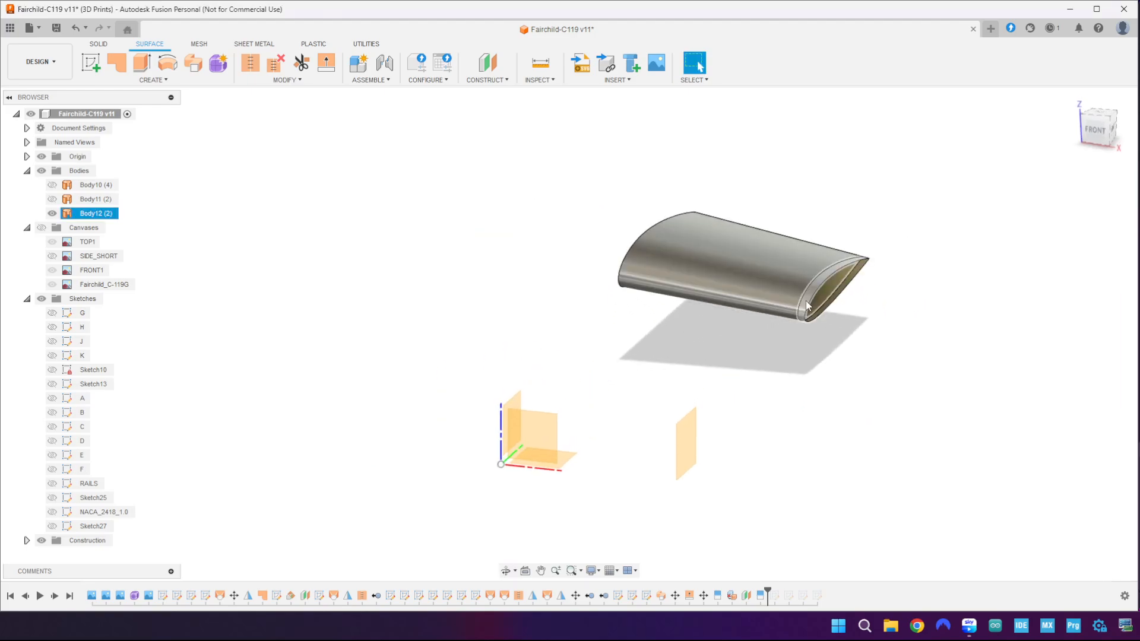
{"action": "left_click", "coordinate": [809, 306]}
{"action": "right_click", "coordinate": [807, 306]}
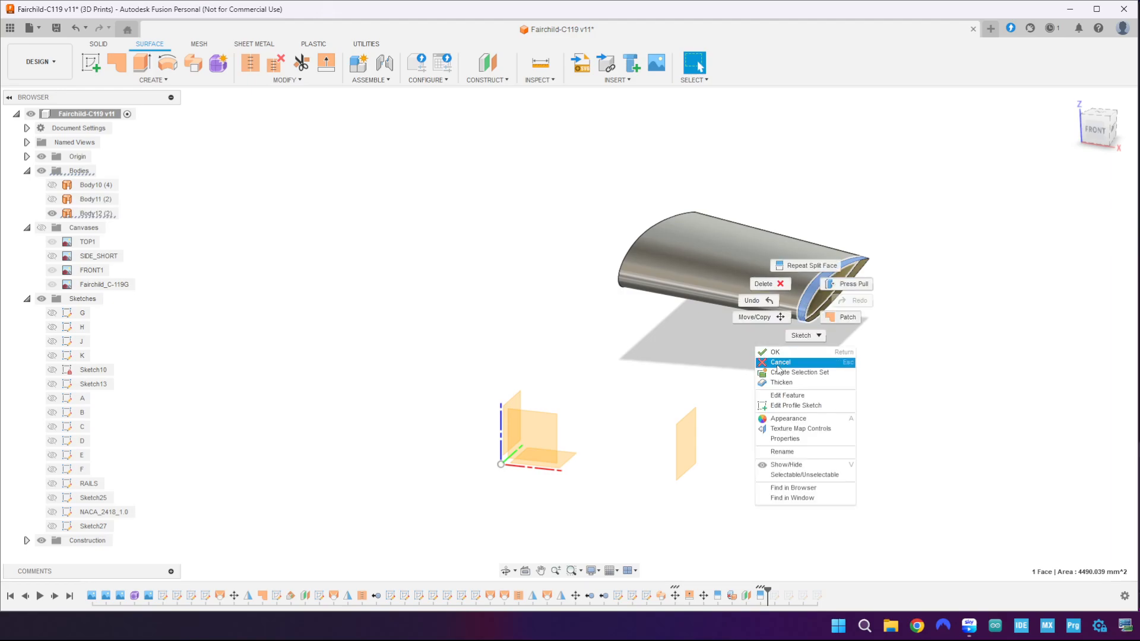
{"action": "left_click", "coordinate": [768, 287]}
{"action": "scroll", "coordinate": [584, 362], "scroll_direction": "down", "scroll_amount": 3}
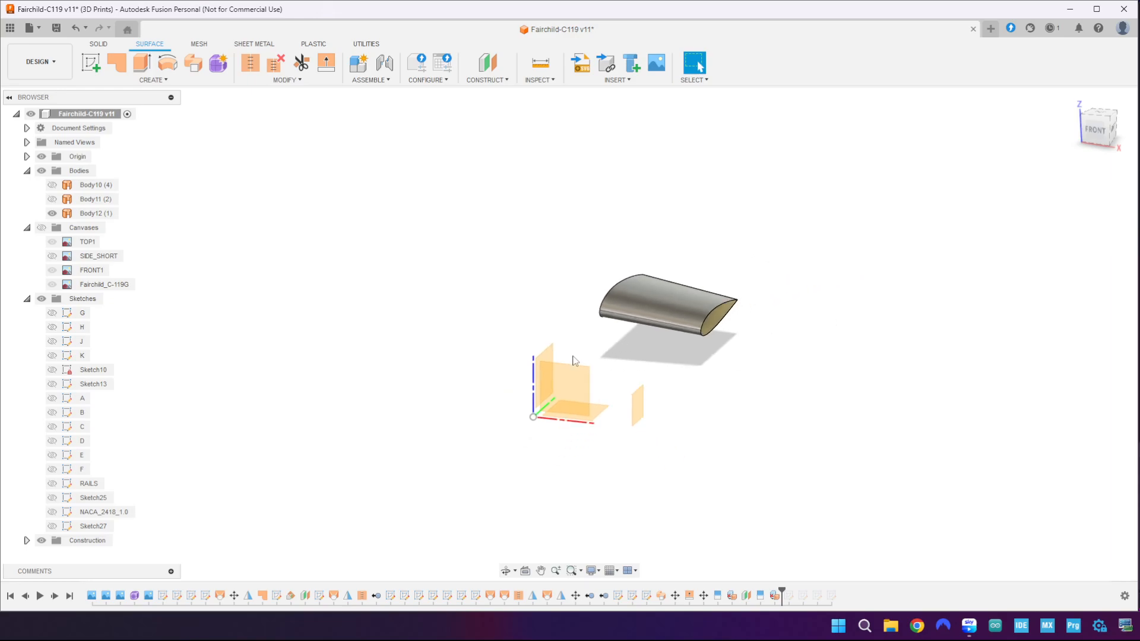
- Show the fuselage and tail boom bodies and compare them and the wing with the front and side blueprint views
{"action": "left_click", "coordinate": [52, 199]}
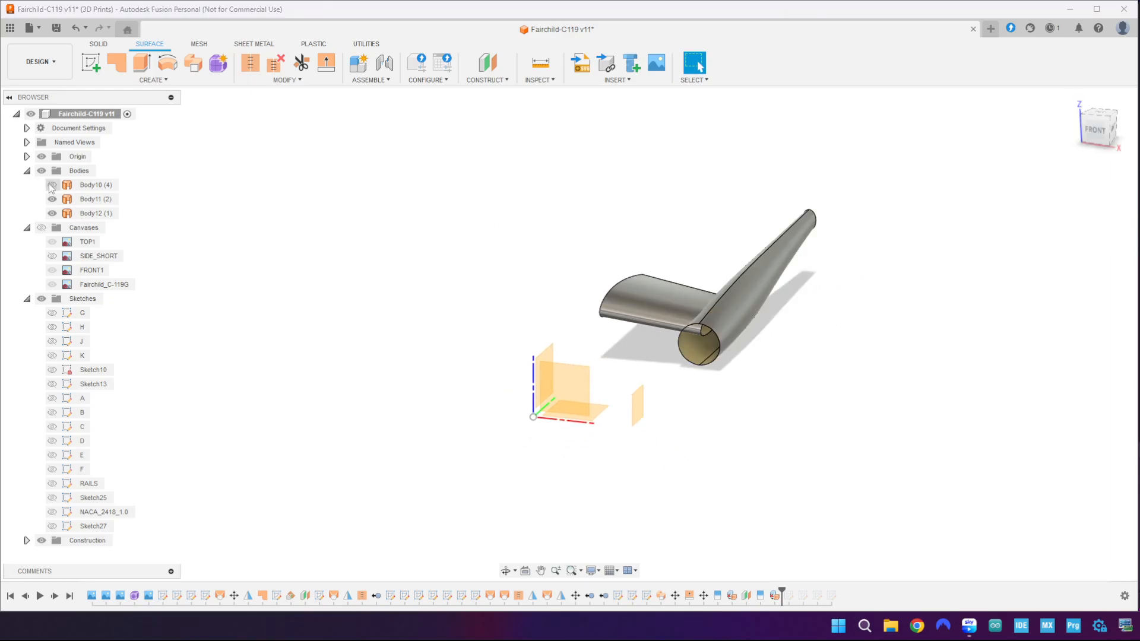
{"action": "left_click", "coordinate": [52, 184]}
{"action": "mouse_move", "coordinate": [348, 296]}
{"action": "middle_mouse_down"}
{"action": "mouse_move", "coordinate": [348, 283]}
{"action": "mouse_move", "coordinate": [351, 293]}
{"action": "middle_mouse_up"}
{"action": "left_click", "coordinate": [1095, 135]}
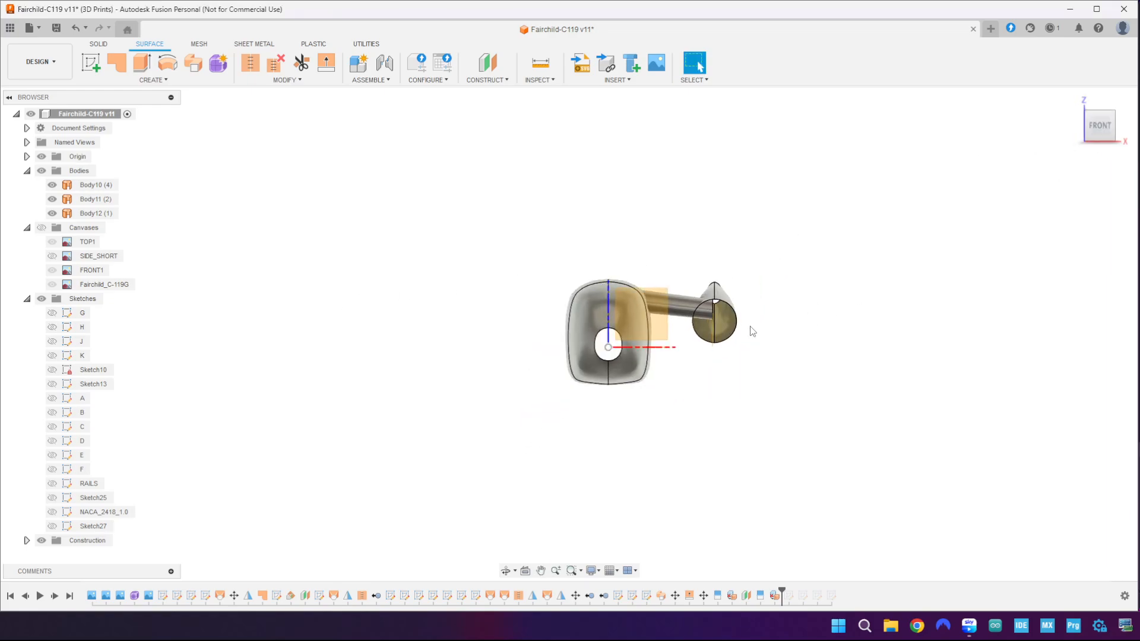
{"action": "left_click", "coordinate": [42, 227]}
{"action": "scroll", "coordinate": [695, 374], "scroll_direction": "up", "scroll_amount": 3}
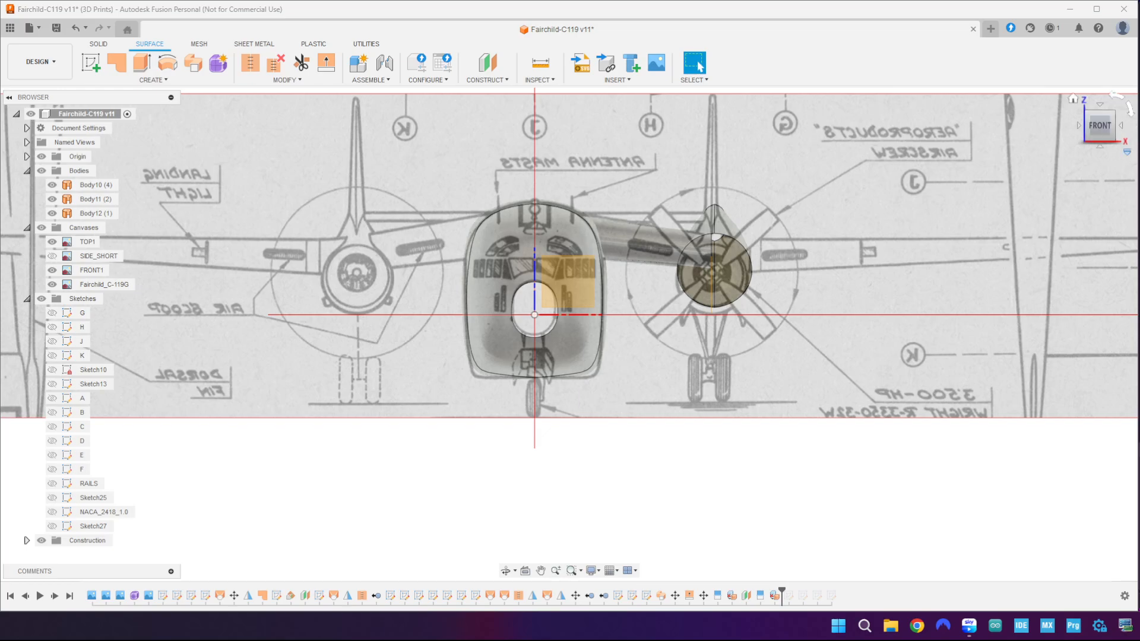
{"action": "left_click", "coordinate": [1117, 134]}
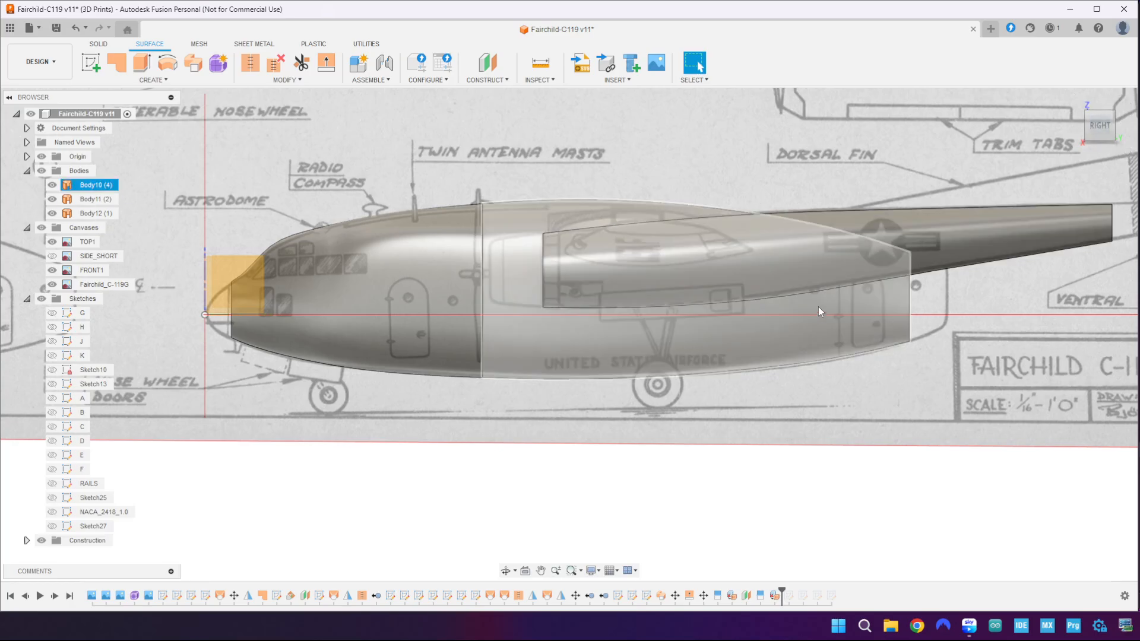
{"action": "middle_click_drag", "start_coordinate": [690, 408], "coordinate": [724, 451]}
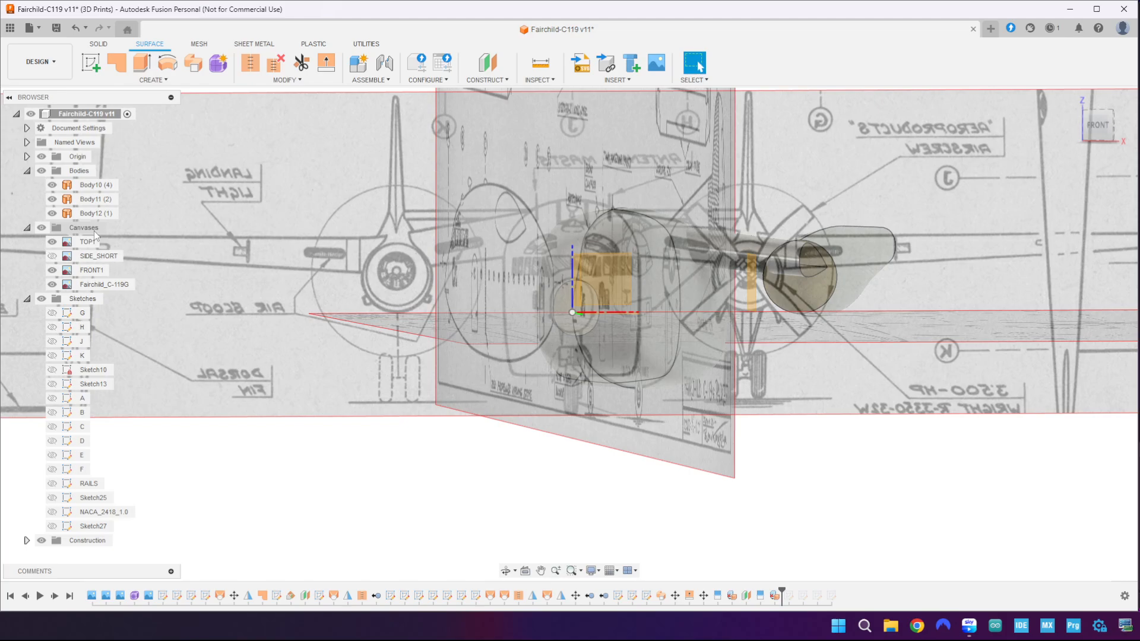
- Inspect how the inner wing meets the fuselage and boom without the canvases, and check it against the top view blueprint
{"action": "left_click", "coordinate": [42, 227]}
{"action": "middle_click_drag", "start_coordinate": [712, 410], "coordinate": [634, 395]}
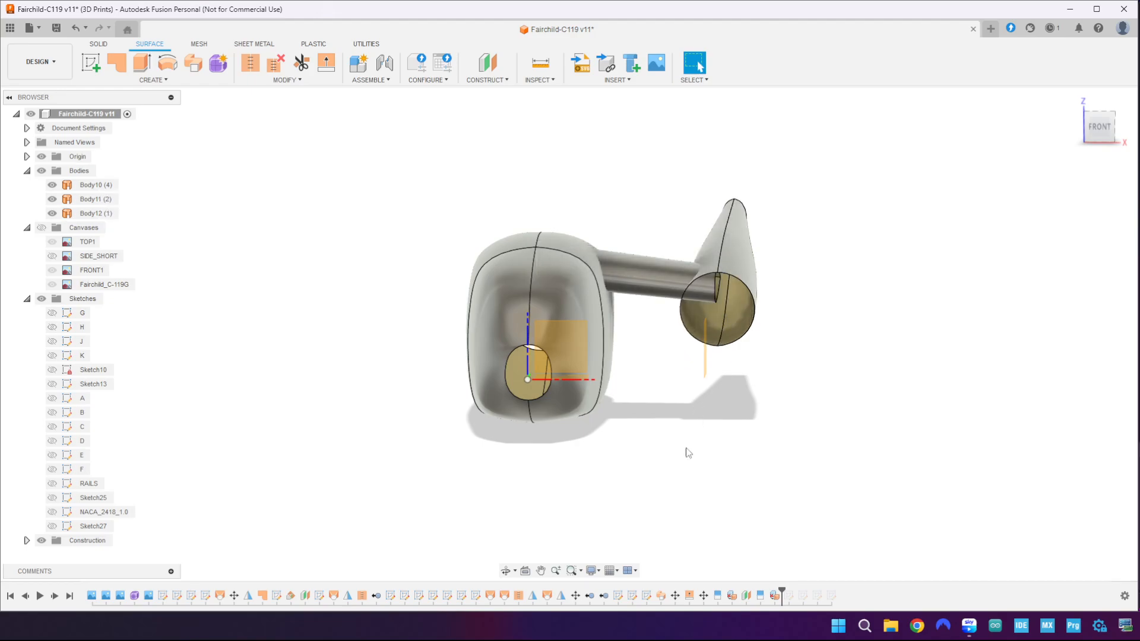
{"action": "scroll", "coordinate": [696, 445], "scroll_direction": "down", "scroll_amount": 2}
{"action": "scroll", "coordinate": [695, 445], "scroll_direction": "up", "scroll_amount": 2}
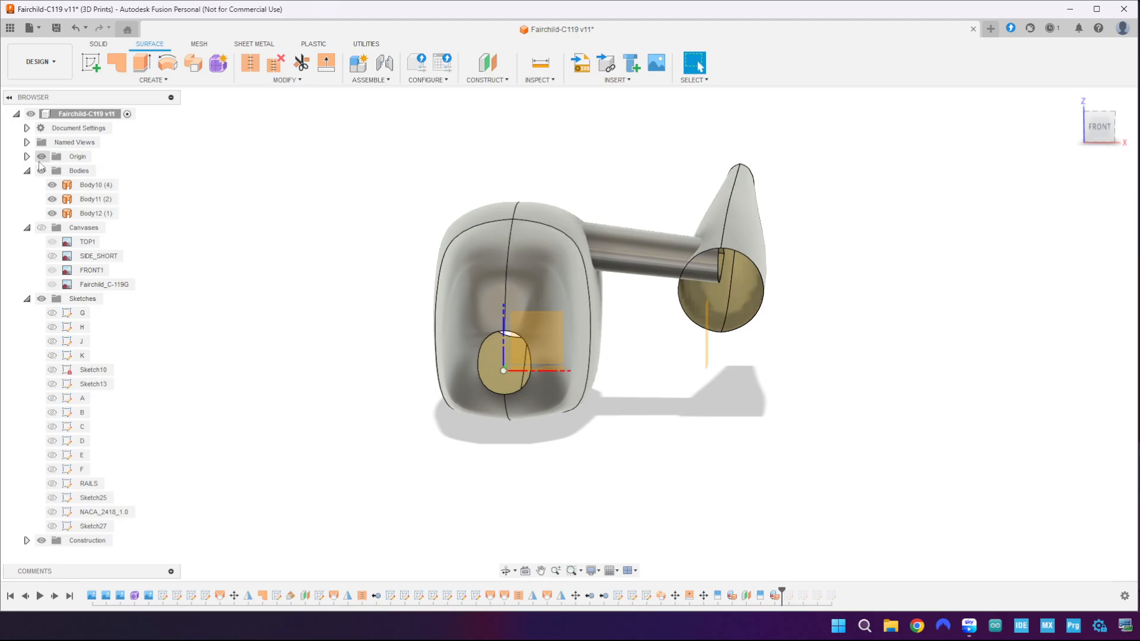
{"action": "left_click", "coordinate": [42, 228]}
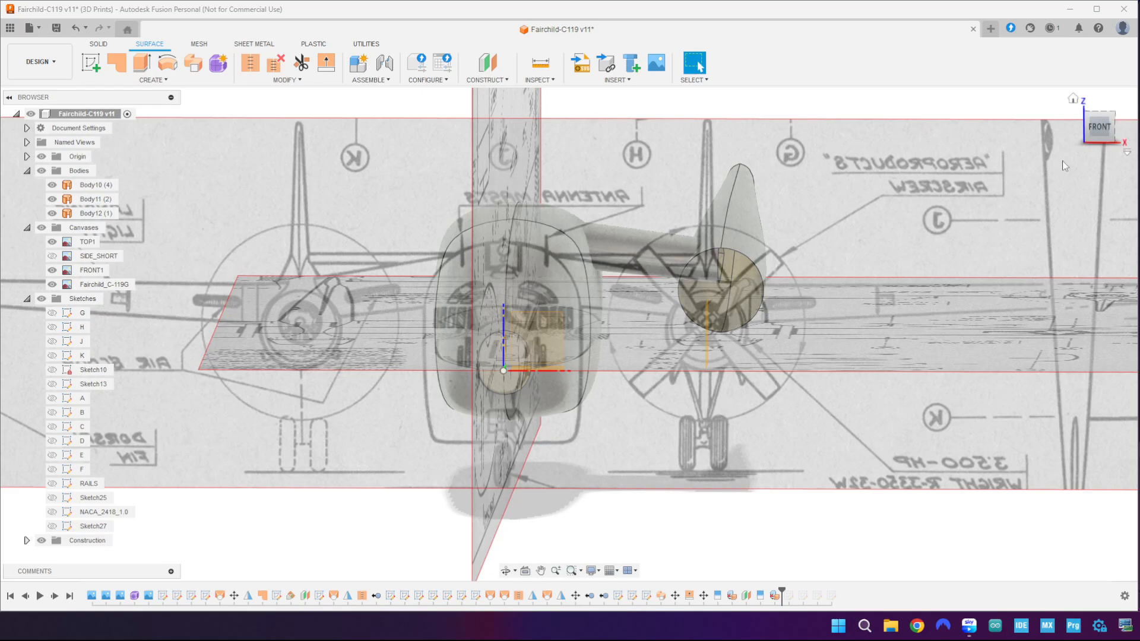
{"action": "left_click", "coordinate": [1099, 113]}
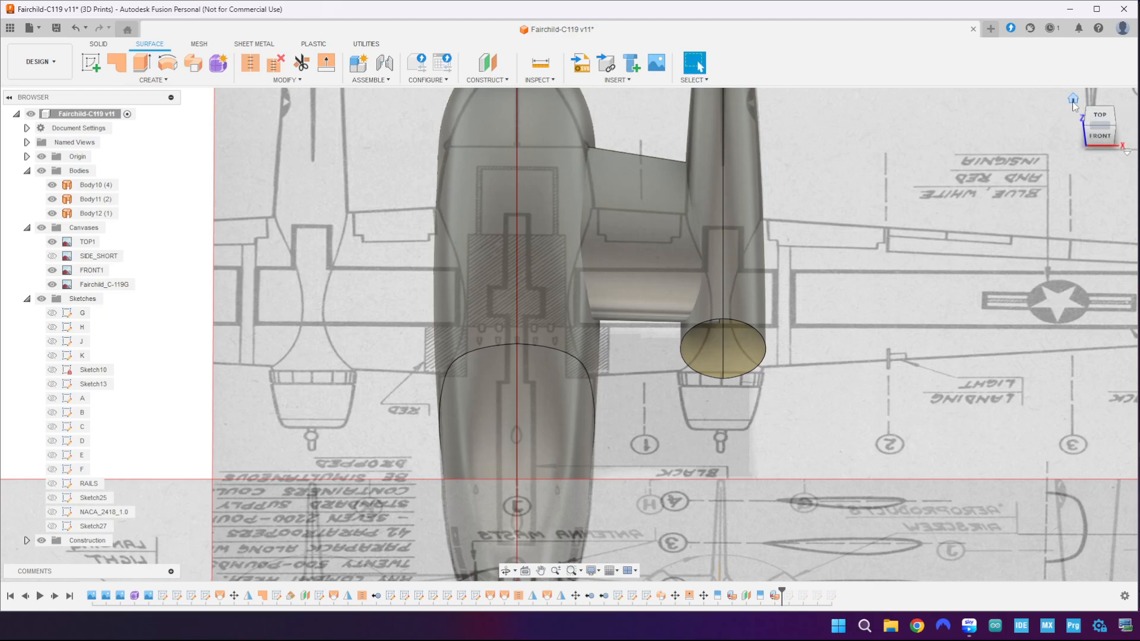
{"action": "left_click", "coordinate": [1073, 98]}
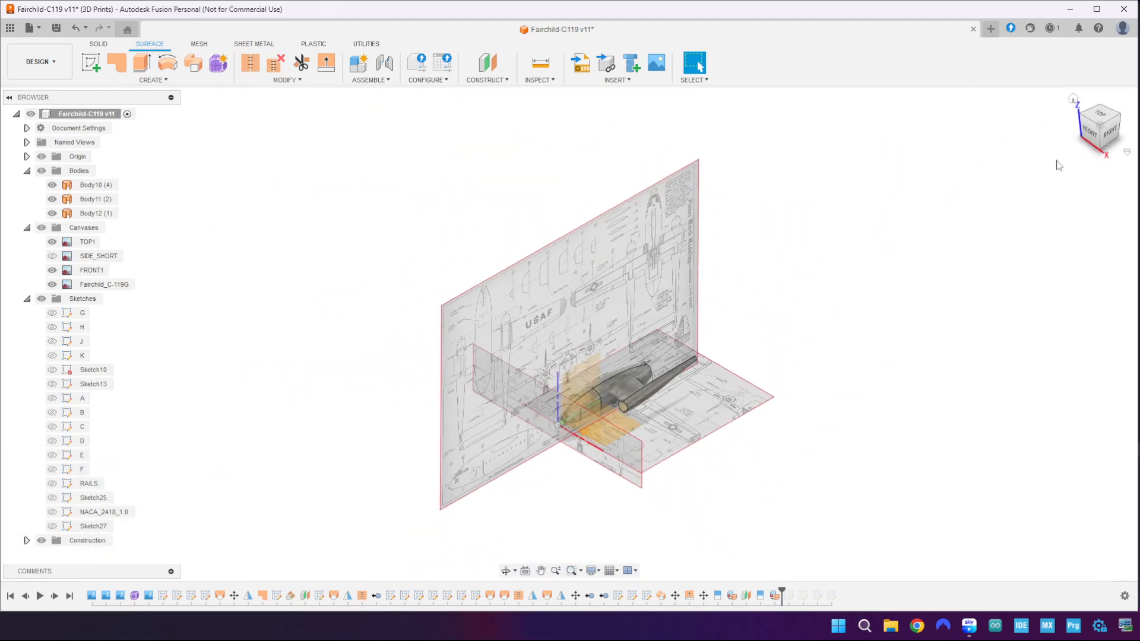
- Examine the outer wing's plan views, front view and airfoil section markers on the full blueprint sheet from the side
{"action": "left_click", "coordinate": [1109, 130]}
{"action": "middle_click_drag", "start_coordinate": [656, 489], "coordinate": [700, 423]}
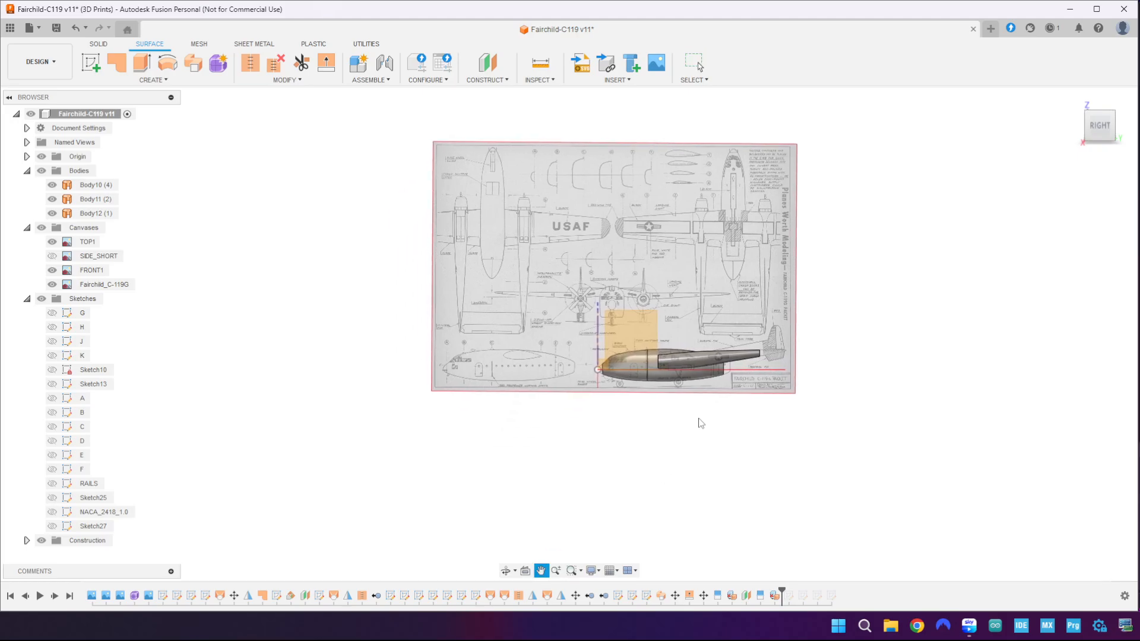
{"action": "scroll", "coordinate": [702, 208], "scroll_direction": "up", "scroll_amount": 3}
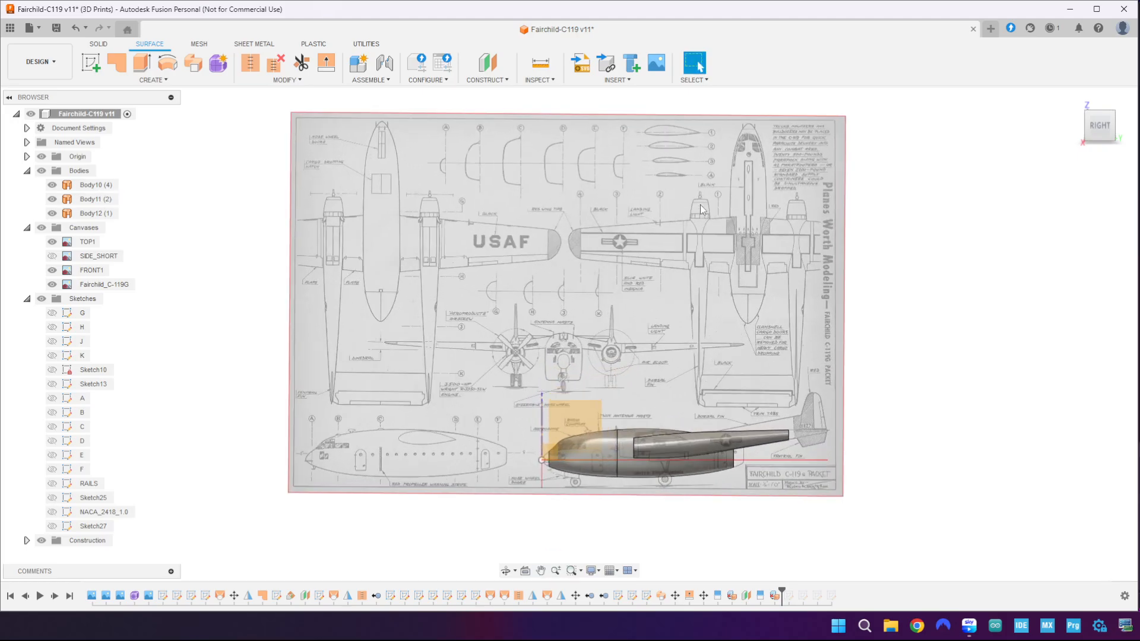
{"action": "scroll", "coordinate": [698, 215], "scroll_direction": "up", "scroll_amount": 3}
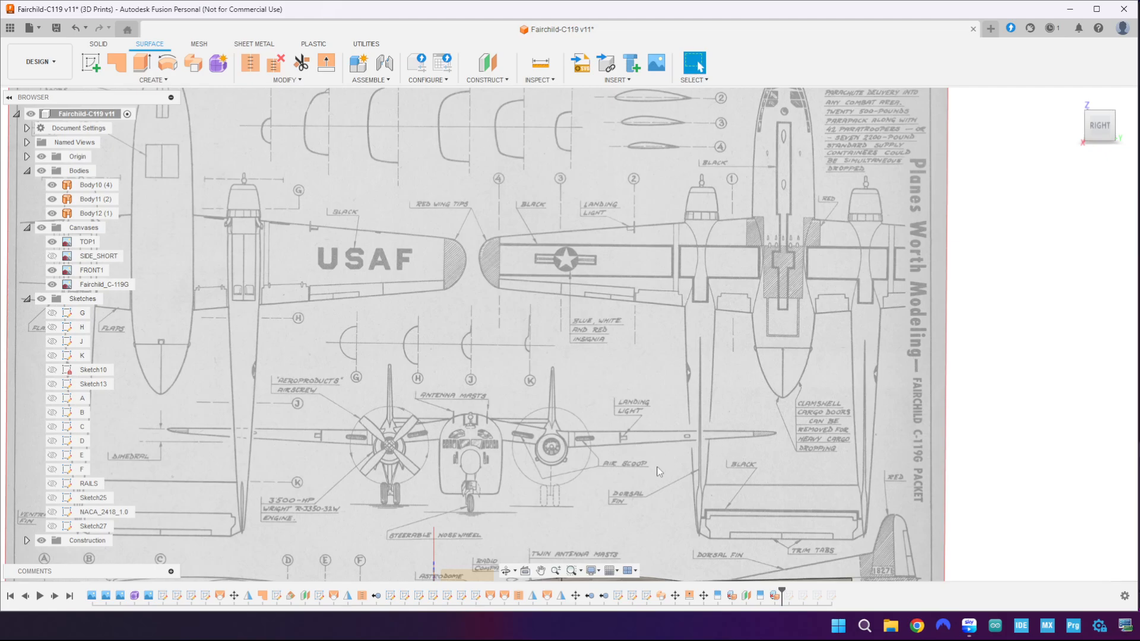
{"action": "scroll", "coordinate": [619, 446], "scroll_direction": "up", "scroll_amount": 3}
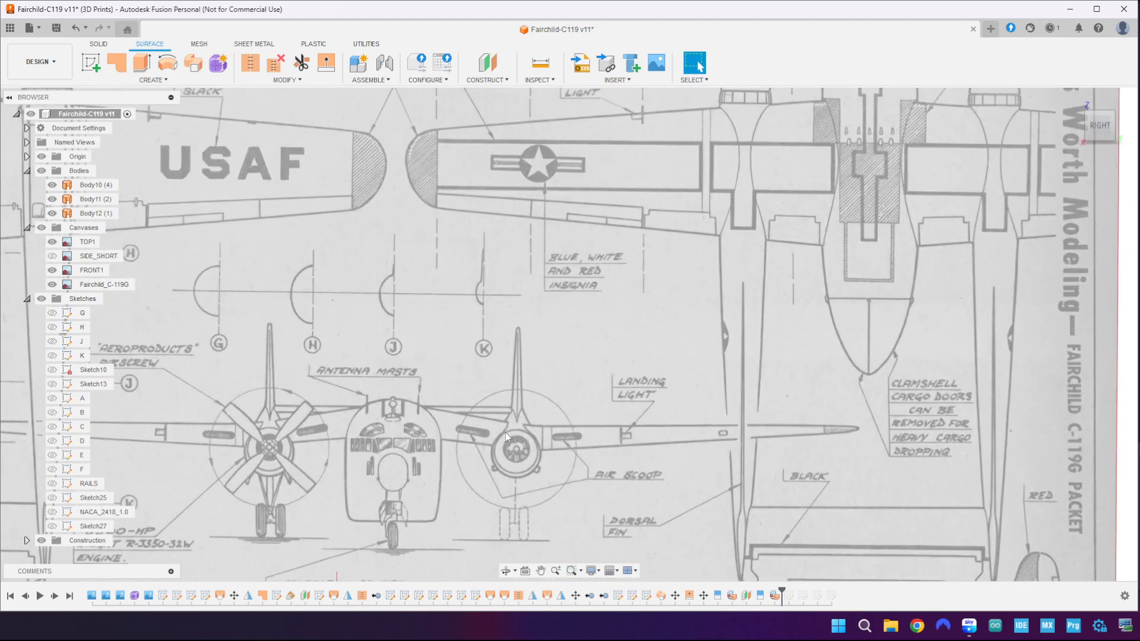
{"action": "scroll", "coordinate": [537, 442], "scroll_direction": "down", "scroll_amount": 2}
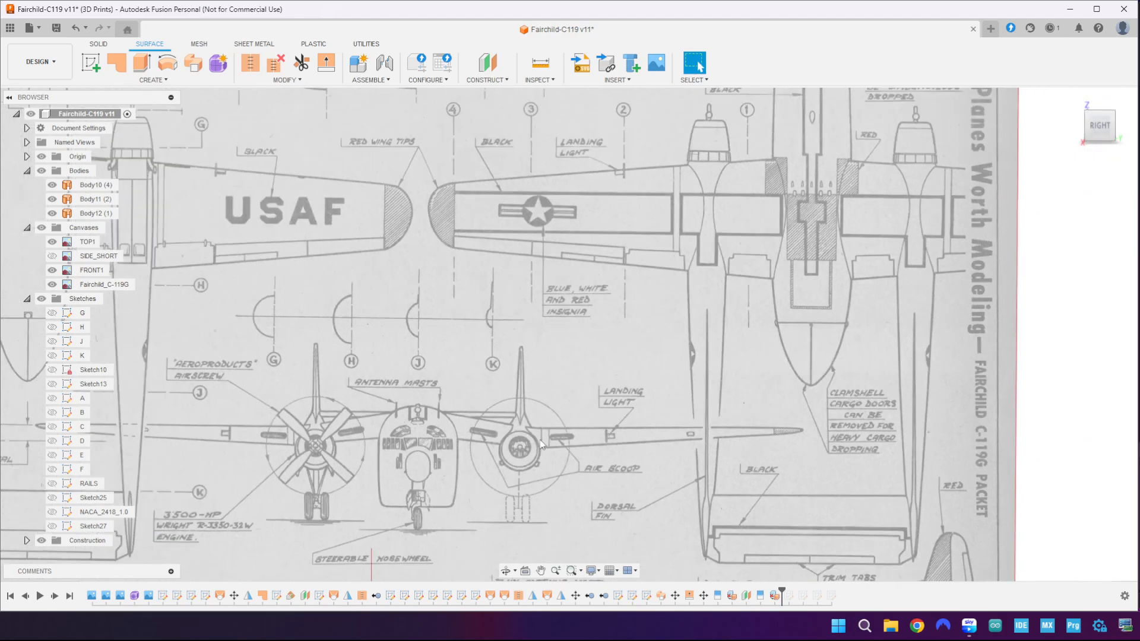
{"action": "scroll", "coordinate": [569, 447], "scroll_direction": "down", "scroll_amount": 2}
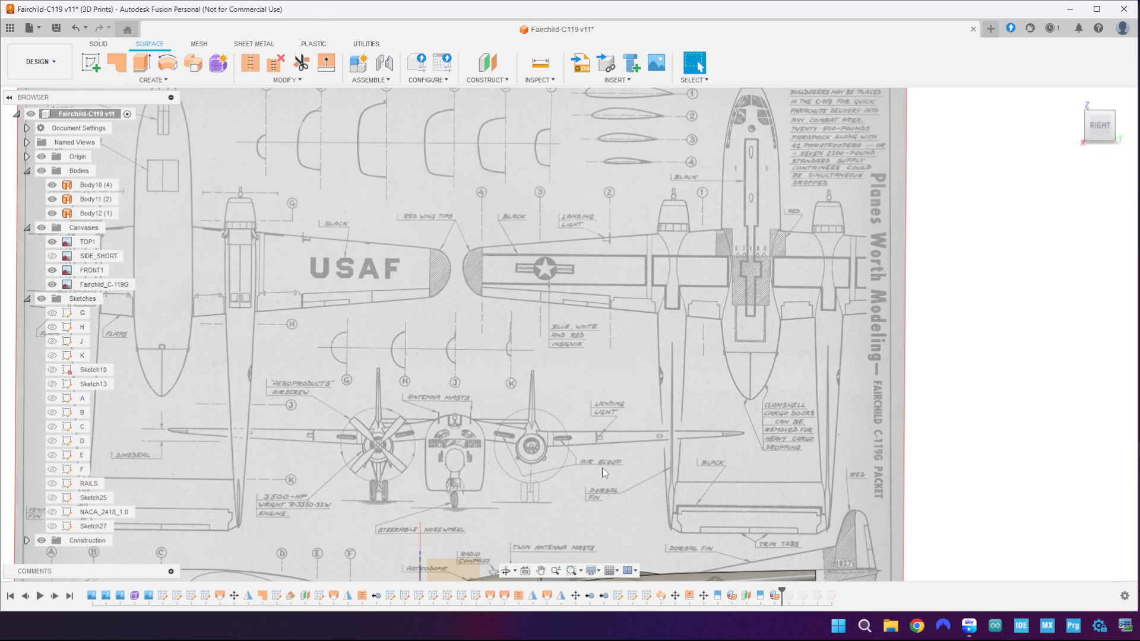
{"action": "scroll", "coordinate": [595, 189], "scroll_direction": "up", "scroll_amount": 3}
{"action": "scroll", "coordinate": [604, 187], "scroll_direction": "down", "scroll_amount": 4}
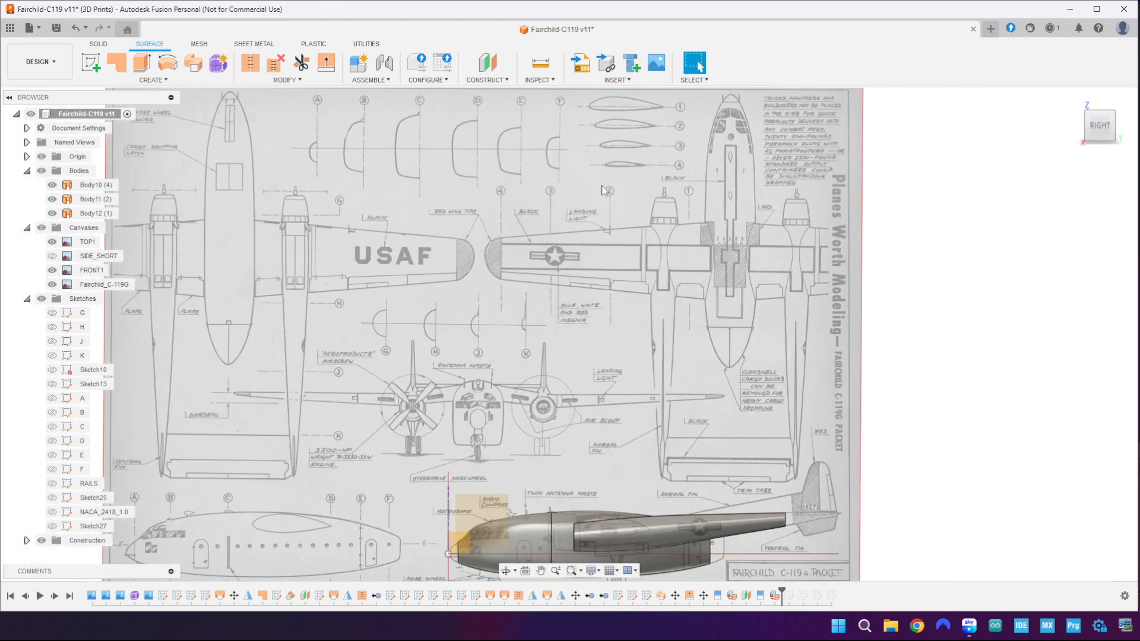
{"action": "middle_click_drag", "start_coordinate": [602, 186], "coordinate": [647, 185]}
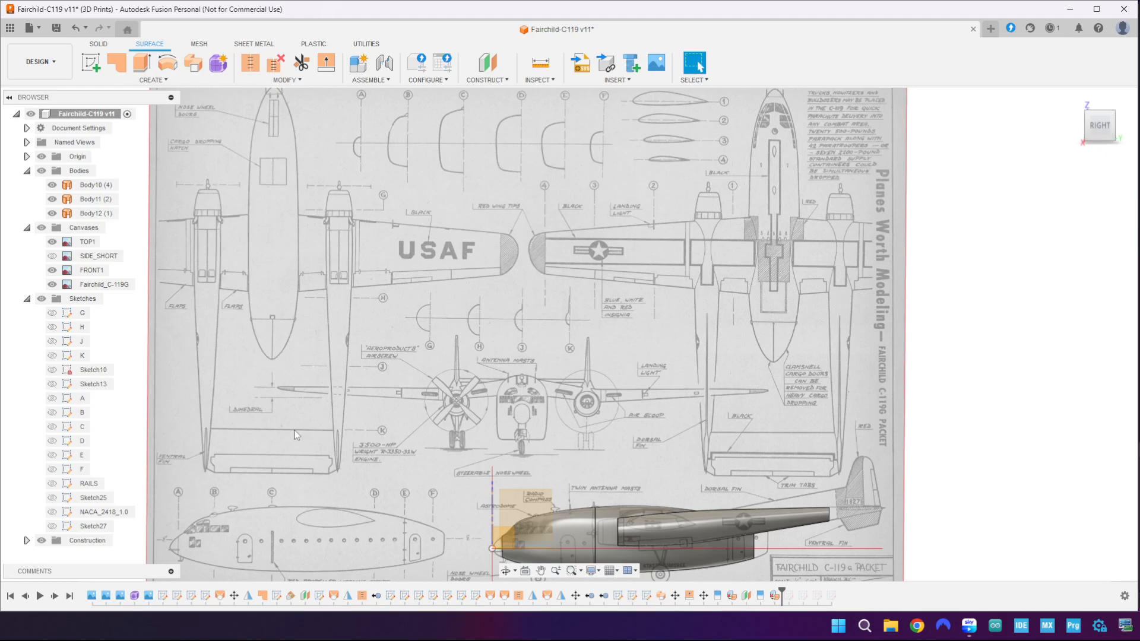
- Check the existing wing outline sketch against the blueprint, start a new sketch on the YZ plane and collapse the sketch list
{"action": "left_click", "coordinate": [52, 526]}
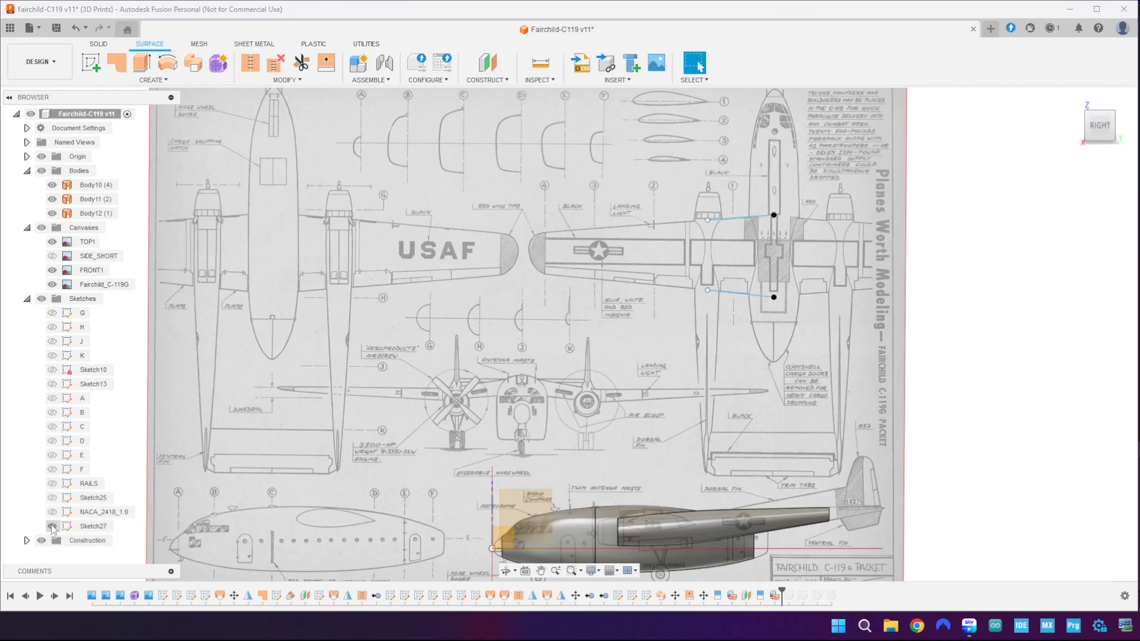
{"action": "left_click", "coordinate": [52, 526]}
{"action": "left_click", "coordinate": [91, 62]}
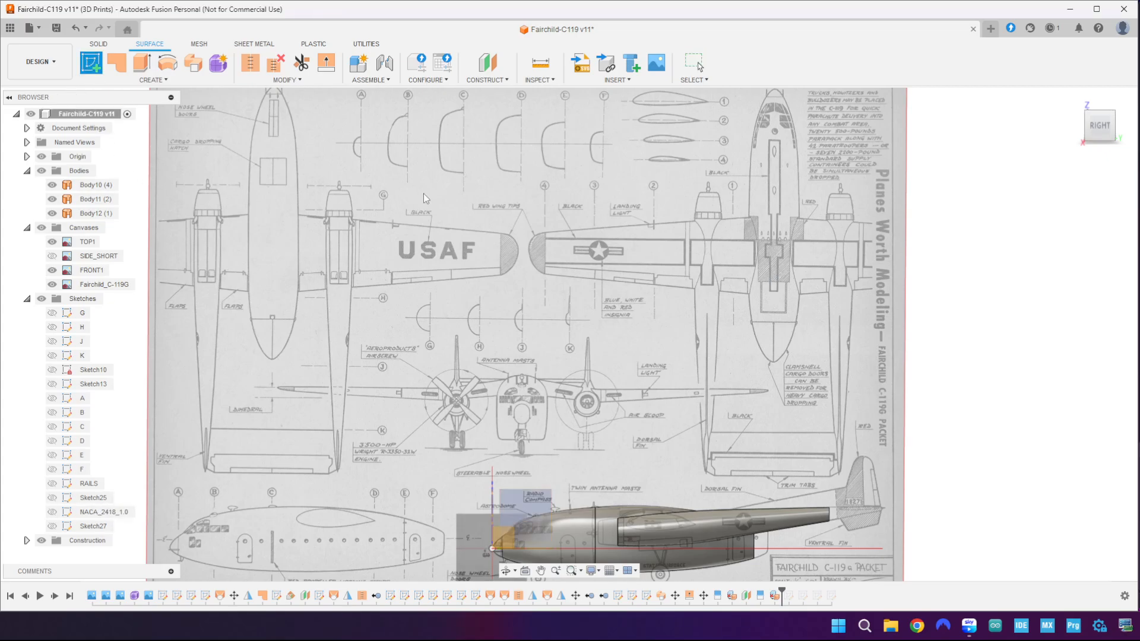
{"action": "left_click", "coordinate": [498, 540]}
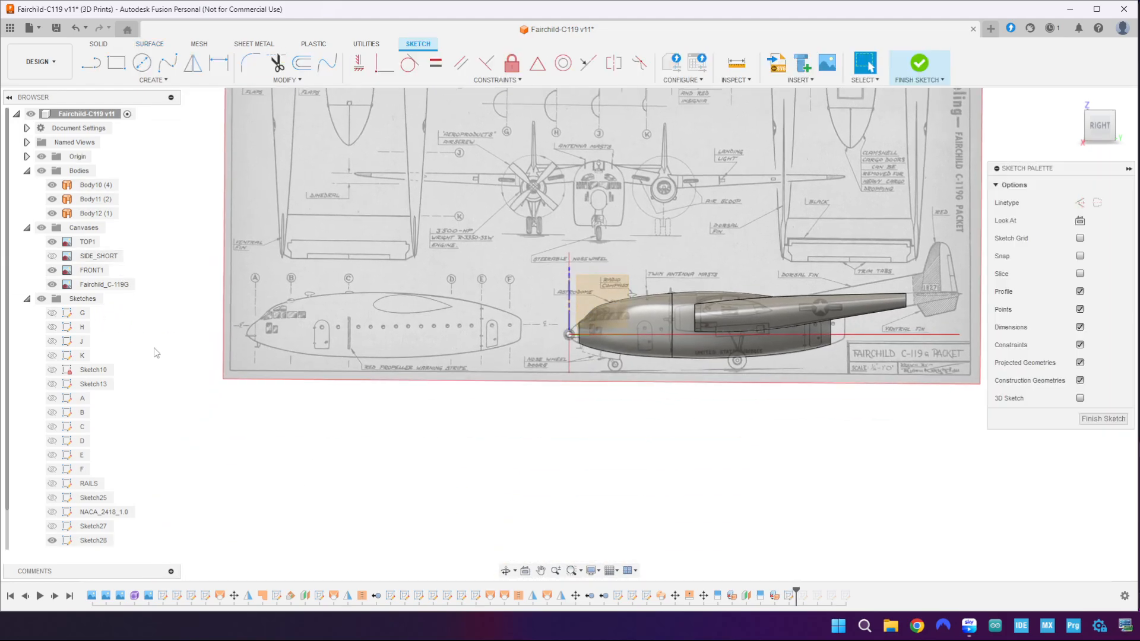
{"action": "left_click", "coordinate": [27, 299]}
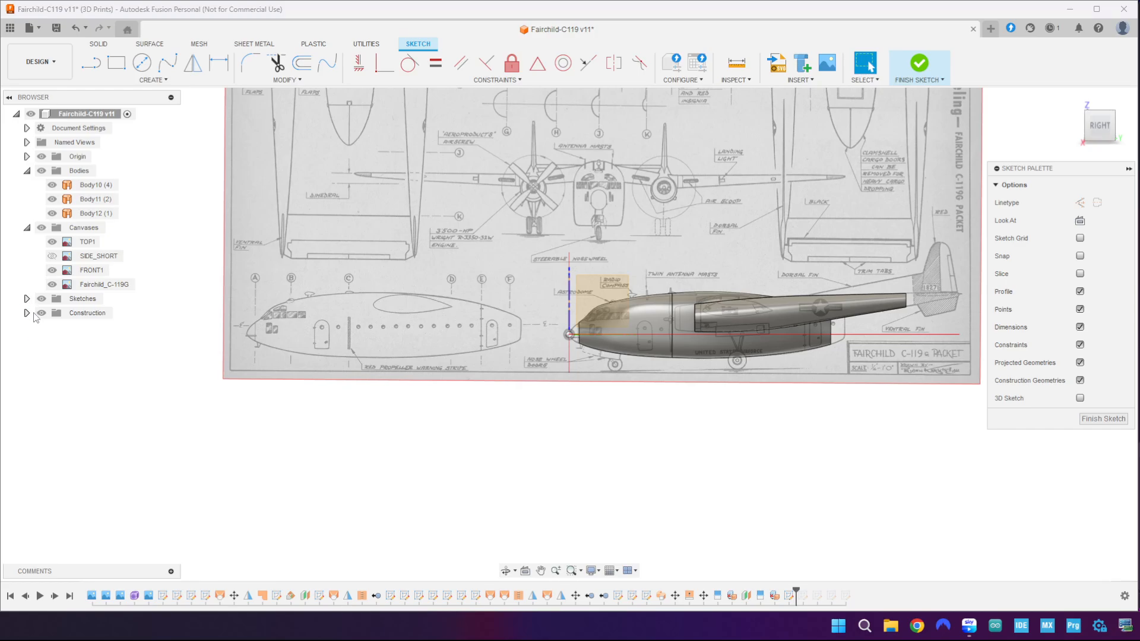
{"action": "left_click", "coordinate": [27, 313]}
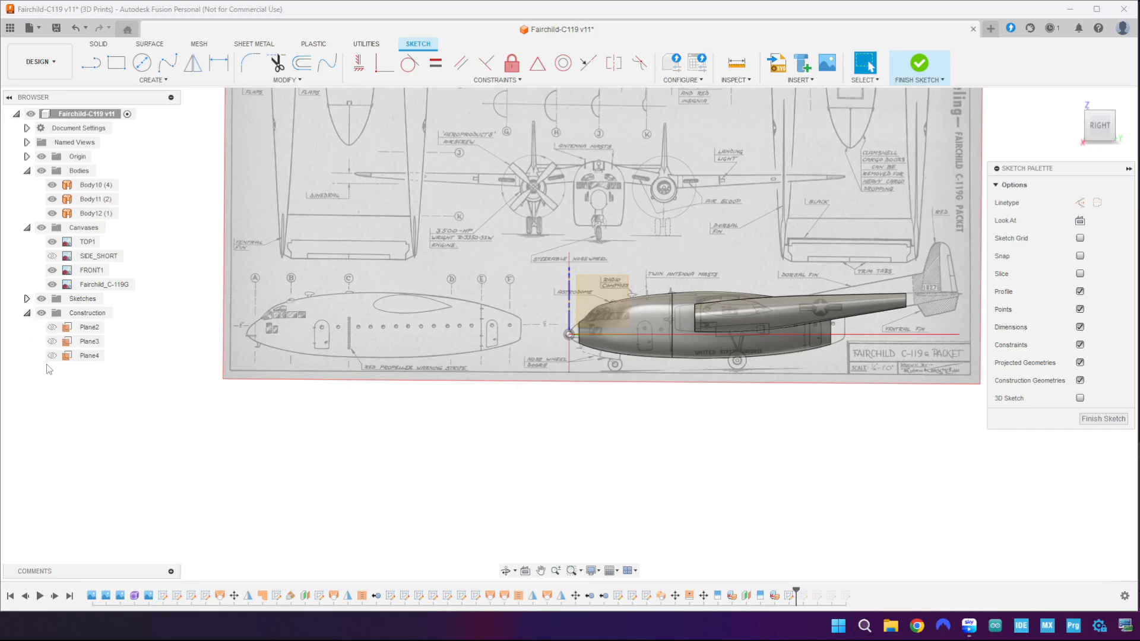
{"action": "left_click", "coordinate": [27, 312]}
- Show Sketch27, the inner wing outline, over the wing in the blueprint's plan view
{"action": "scroll", "coordinate": [682, 172], "scroll_direction": "down", "scroll_amount": 4}
{"action": "middle_click_drag", "start_coordinate": [682, 175], "coordinate": [689, 202]}
{"action": "scroll", "coordinate": [615, 340], "scroll_direction": "up", "scroll_amount": 5}
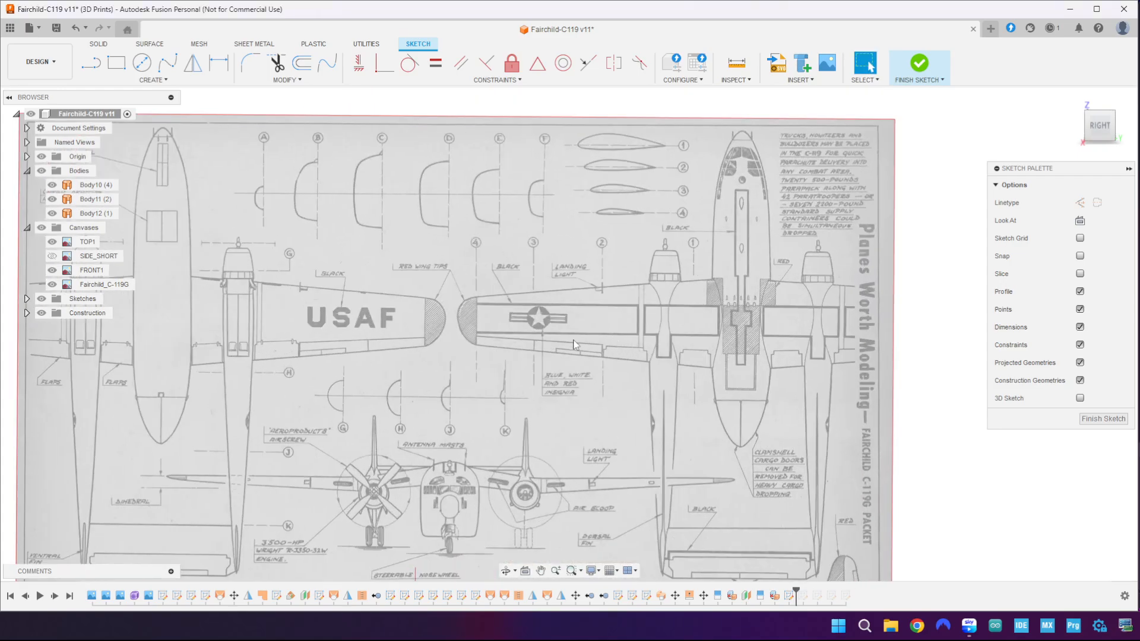
{"action": "left_click", "coordinate": [91, 63]}
{"action": "scroll", "coordinate": [704, 294], "scroll_direction": "up", "scroll_amount": 3}
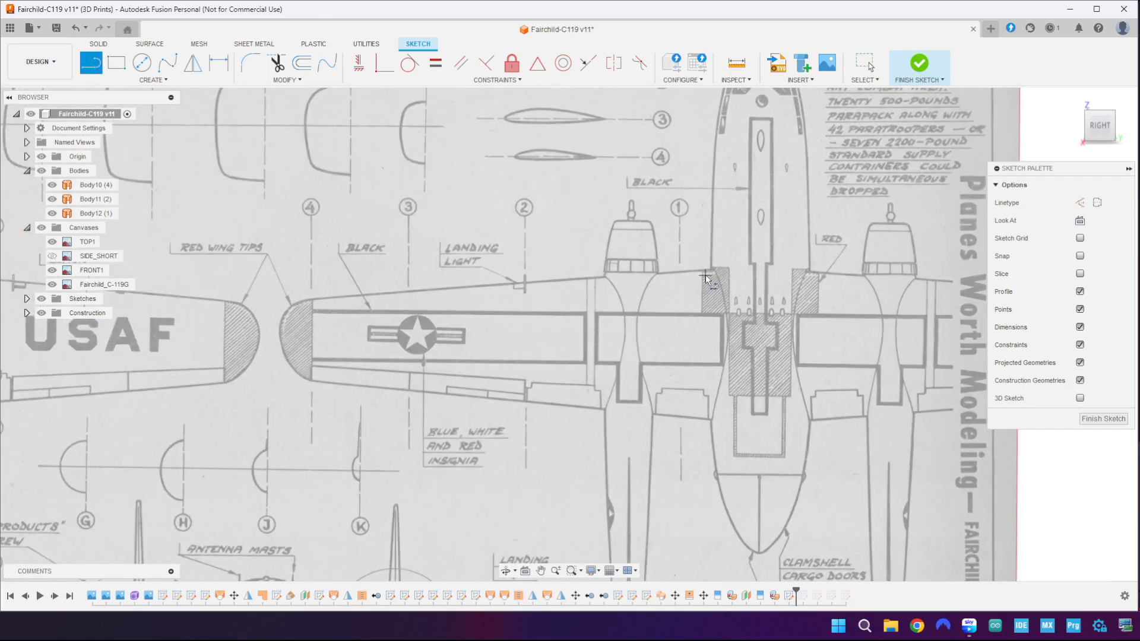
{"action": "scroll", "coordinate": [707, 283], "scroll_direction": "up", "scroll_amount": 3}
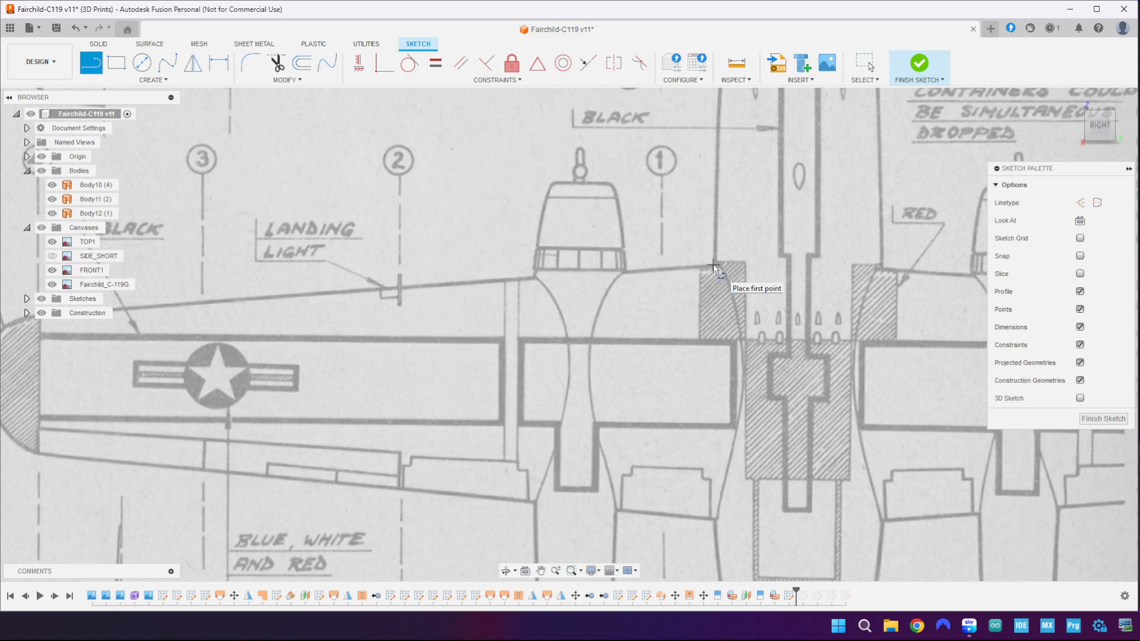
{"action": "left_click", "coordinate": [27, 298]}
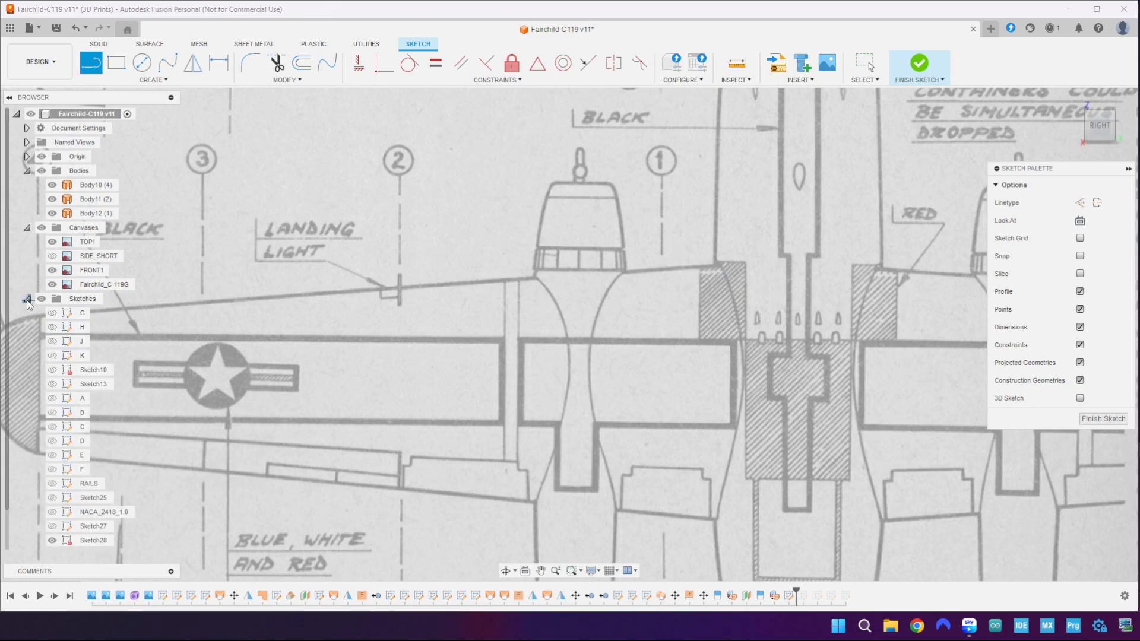
{"action": "left_click", "coordinate": [52, 526]}
- Project Sketch27's four leading- and trailing-edge endpoints, at the fuselage centreline and the nacelle, into the new sketch
{"action": "key", "text": "p"}
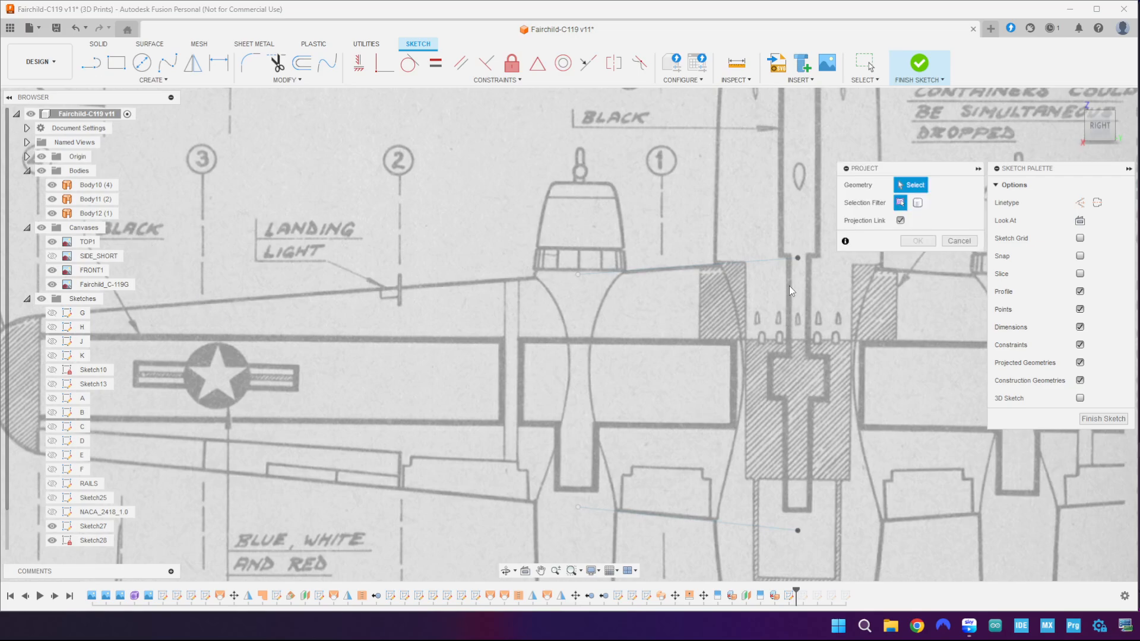
{"action": "left_click", "coordinate": [797, 259]}
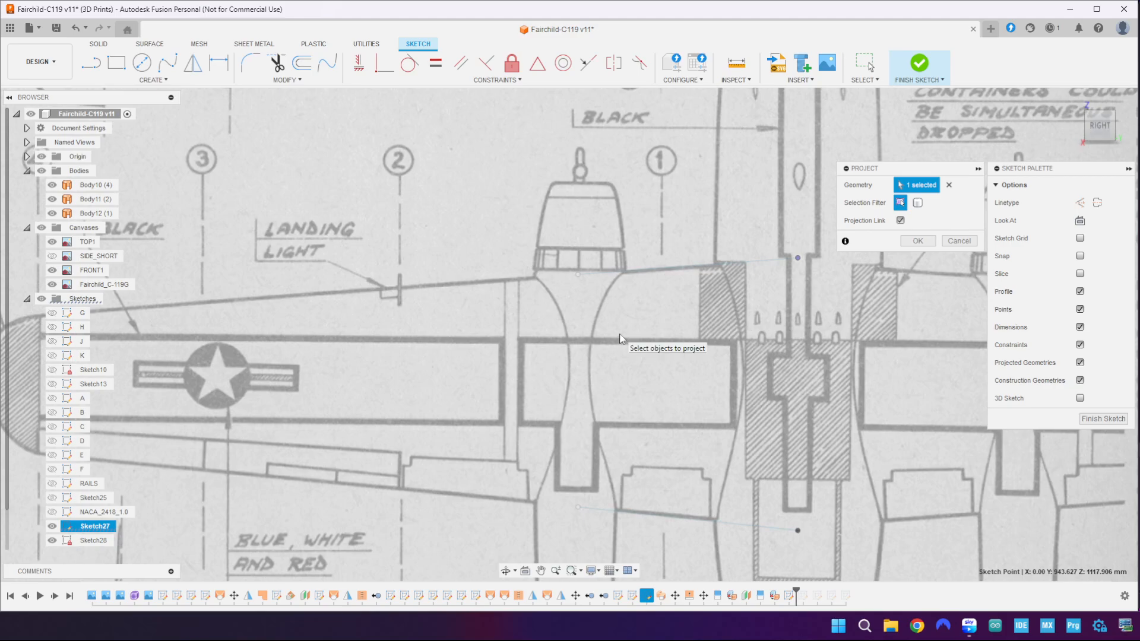
{"action": "left_click", "coordinate": [577, 275]}
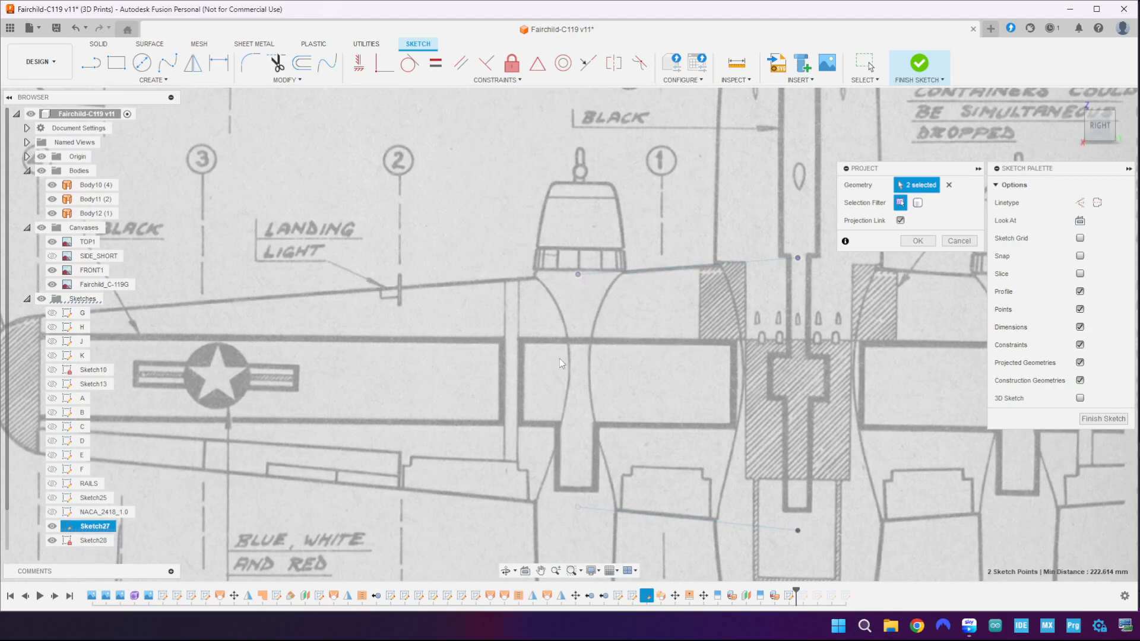
{"action": "left_click", "coordinate": [797, 531]}
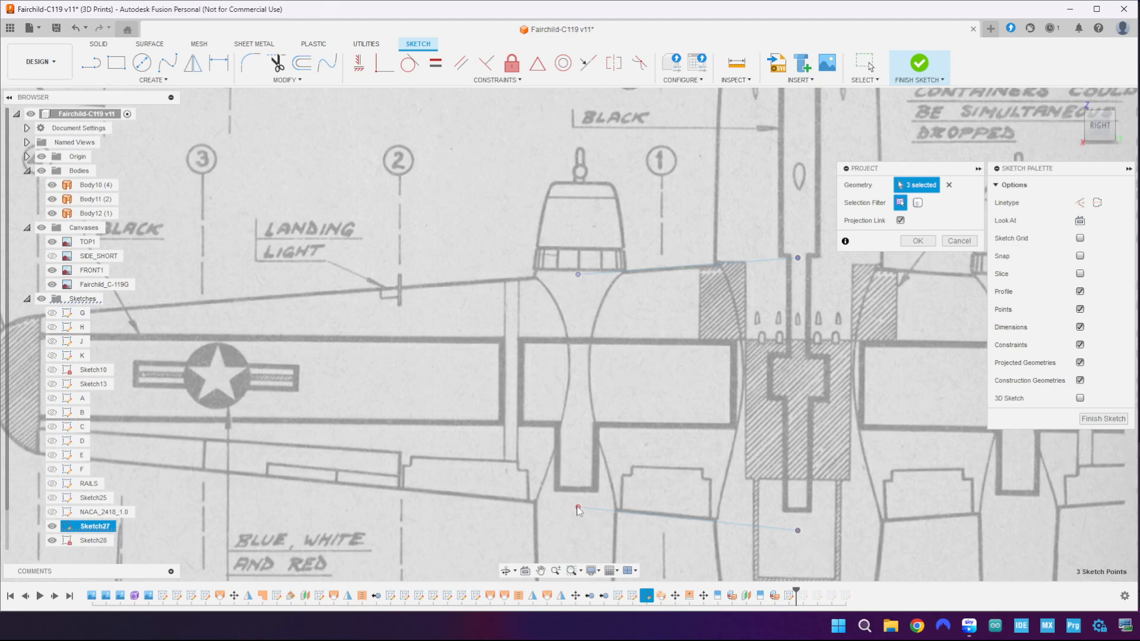
{"action": "left_click", "coordinate": [578, 508]}
{"action": "left_click", "coordinate": [917, 241]}
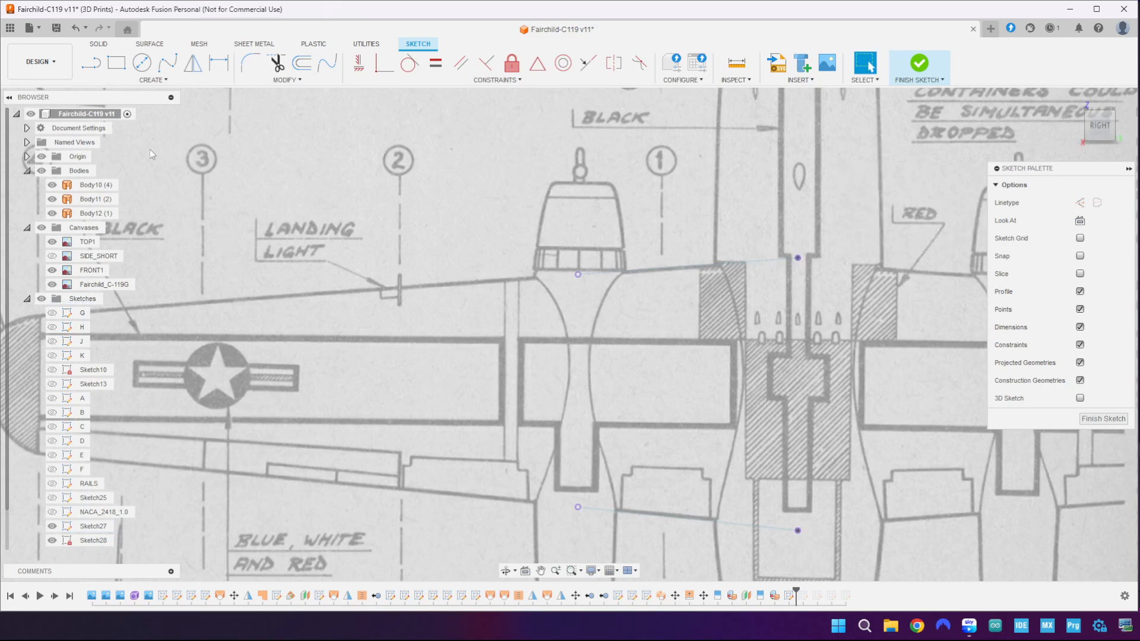
- Hide Sketch27 and trace the leading edge, about 818 mm, and trailing edge, about 840 mm, from the projected centreline points out to the wing tip
{"action": "left_click", "coordinate": [91, 62]}
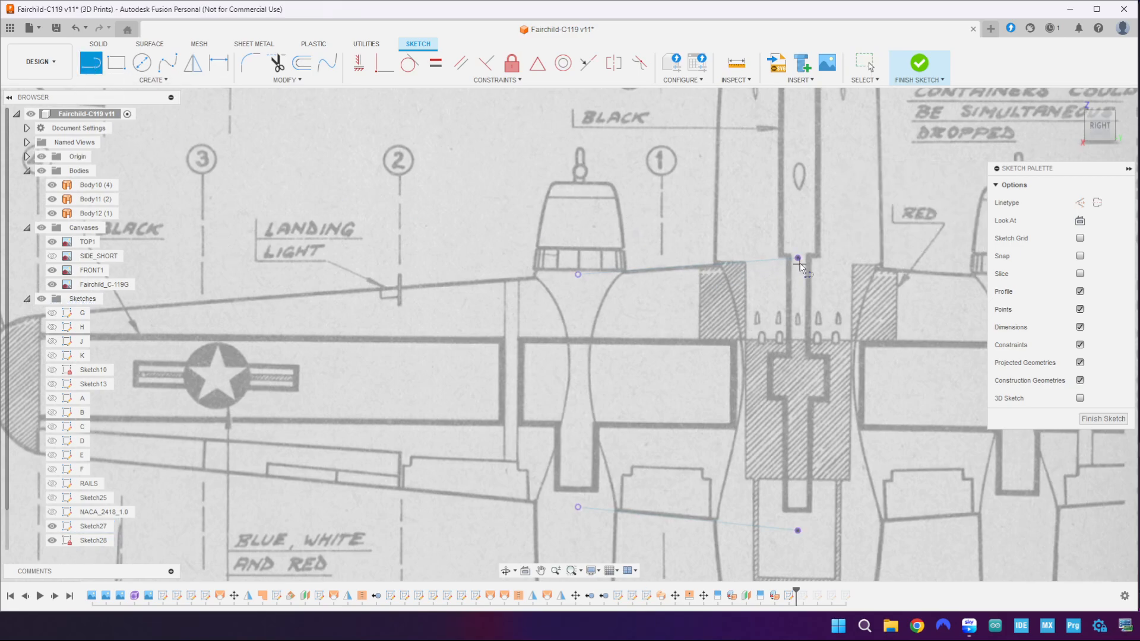
{"action": "left_click", "coordinate": [53, 527]}
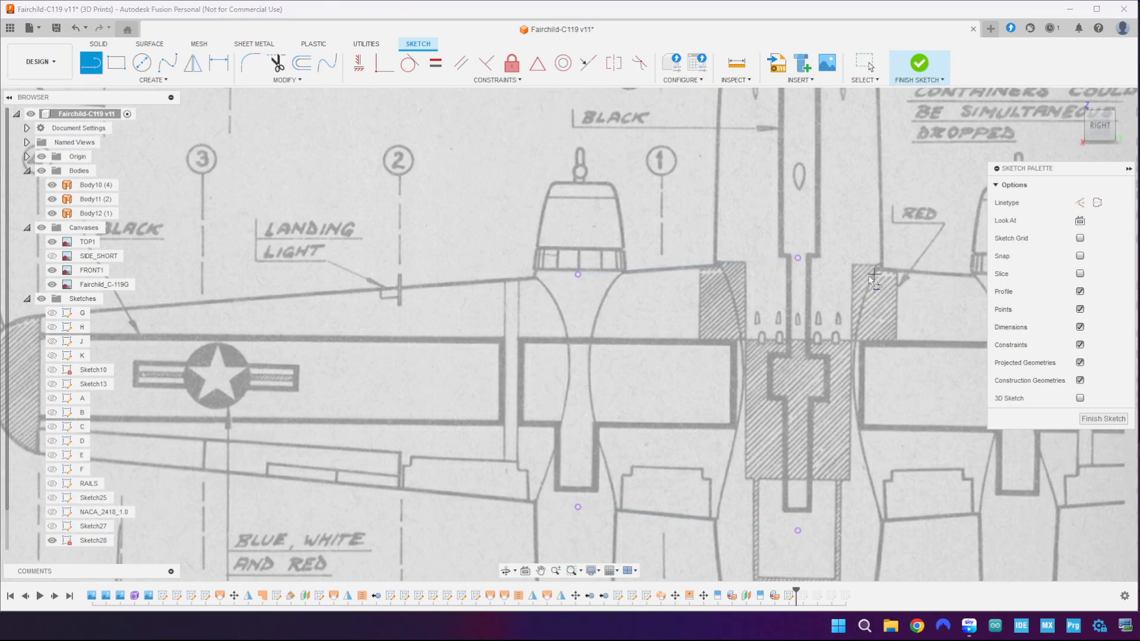
{"action": "left_click", "coordinate": [798, 258]}
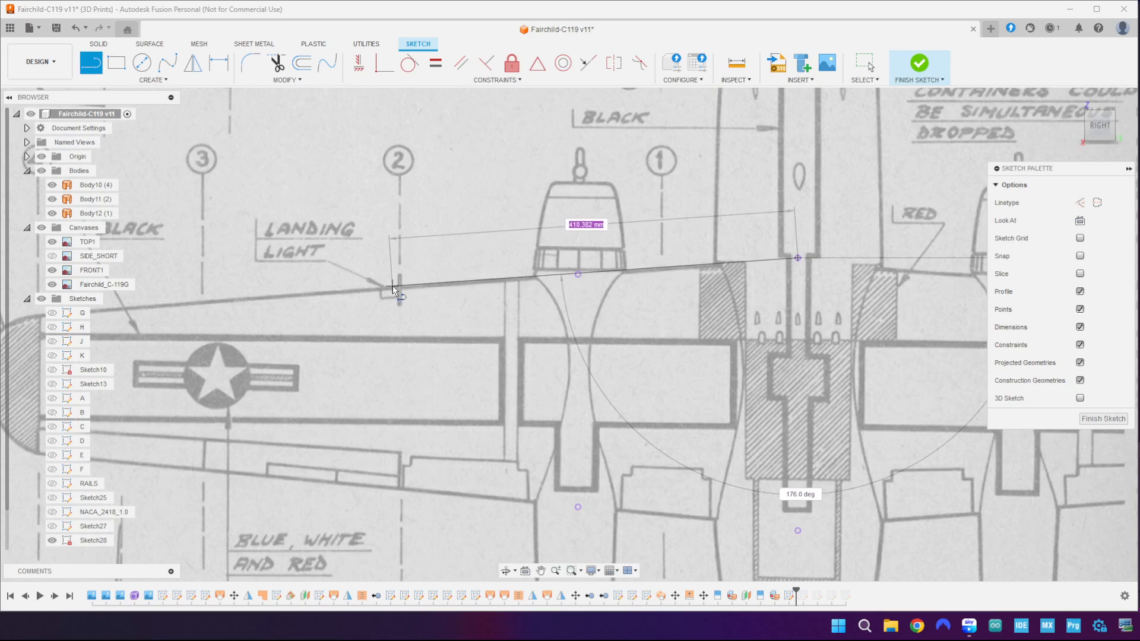
{"action": "middle_click_drag", "start_coordinate": [264, 299], "coordinate": [443, 235]}
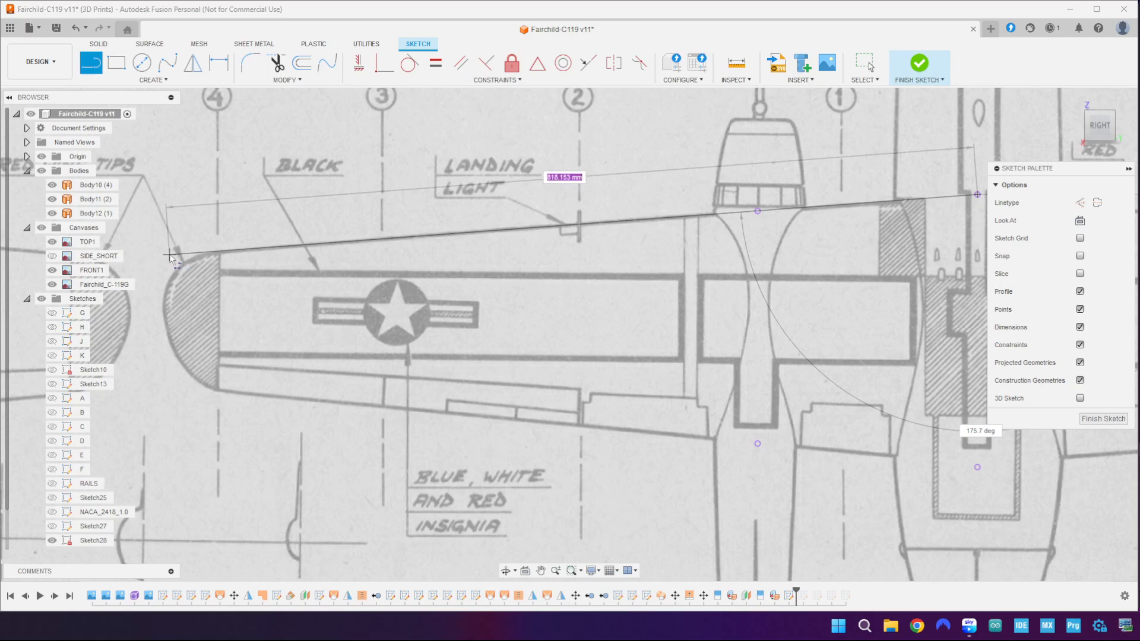
{"action": "left_click", "coordinate": [170, 256]}
{"action": "key", "text": "Escape"}
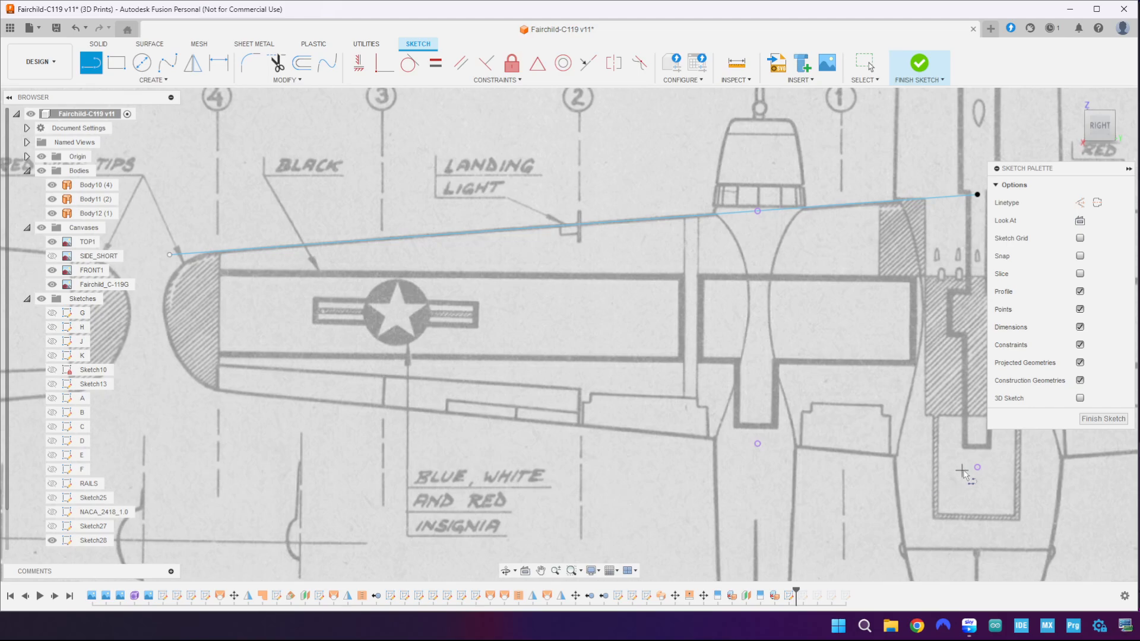
{"action": "left_click", "coordinate": [977, 467]}
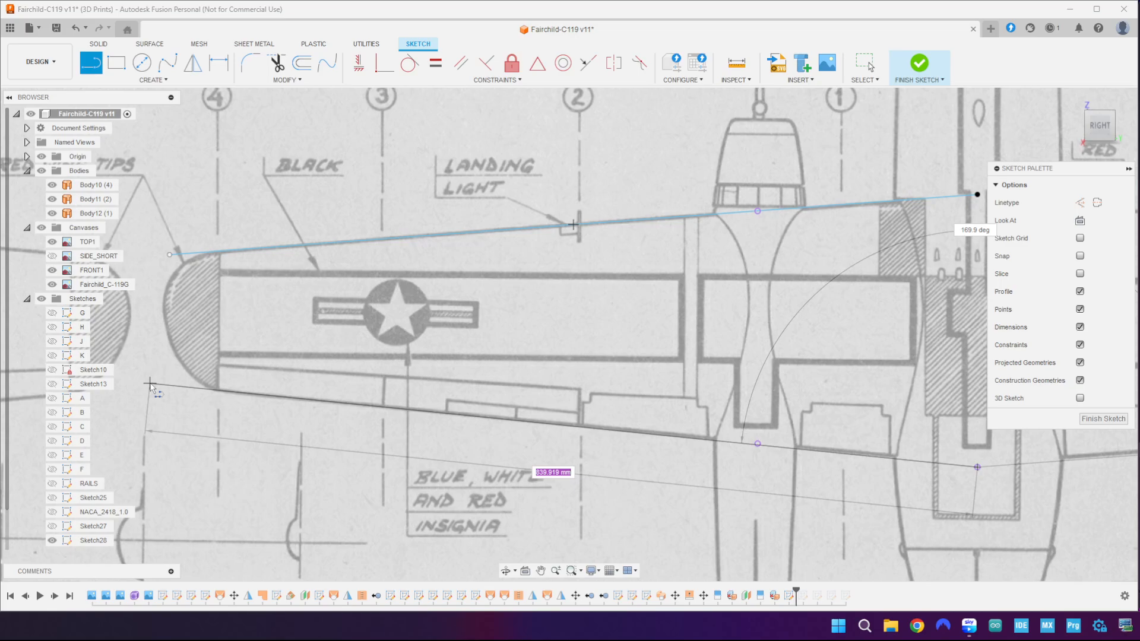
{"action": "double_click", "coordinate": [150, 385]}
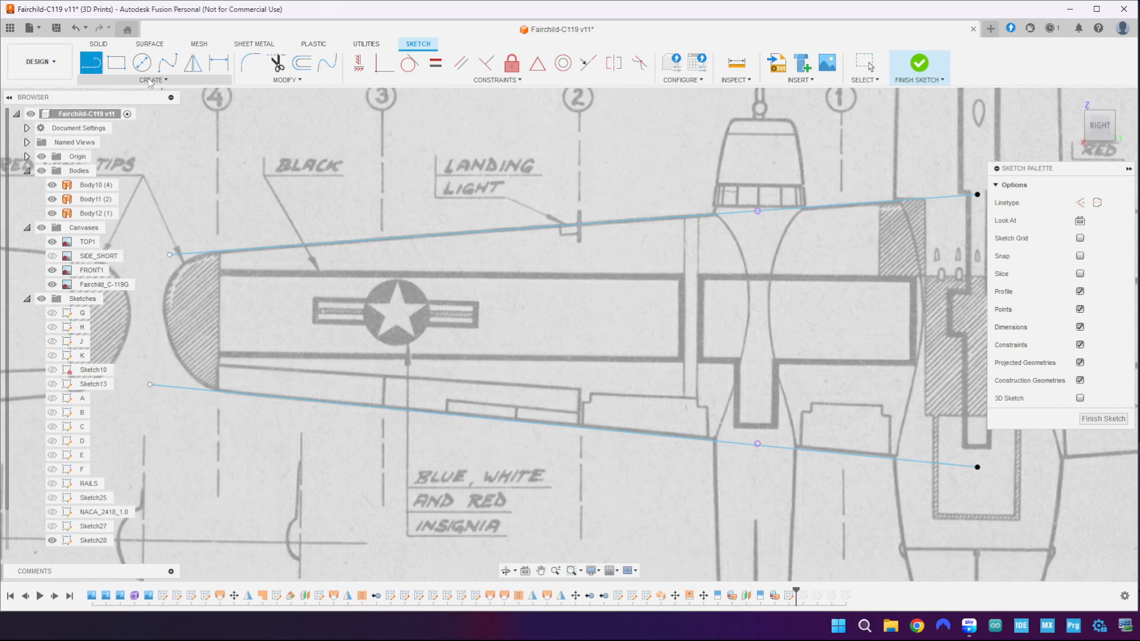
- Draw vertical lines across the wing along blueprint stations 4 and 3, extending past both edges, with the station 4 line about 229 mm long
{"action": "left_click", "coordinate": [218, 204]}
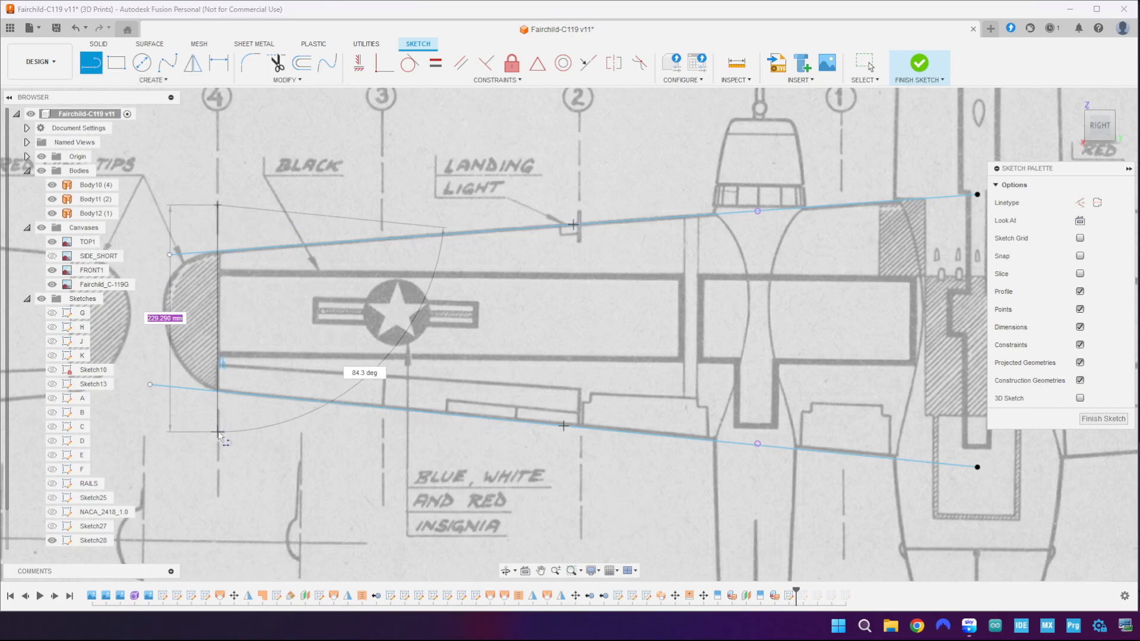
{"action": "left_click", "coordinate": [217, 432]}
{"action": "key", "text": "Escape"}
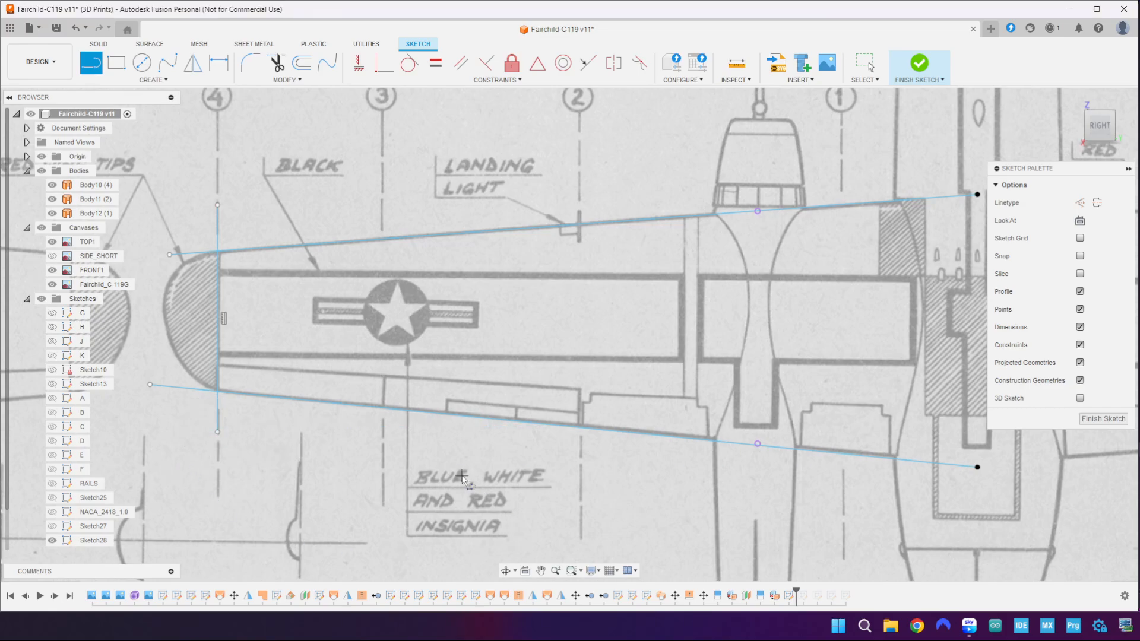
{"action": "left_click", "coordinate": [382, 205]}
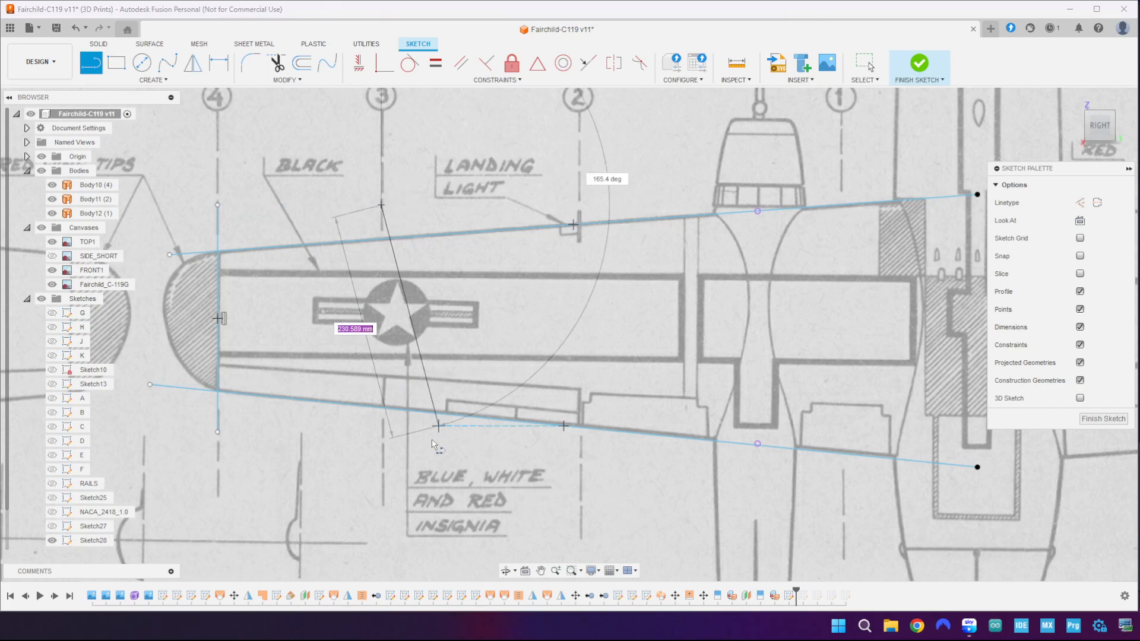
{"action": "left_click", "coordinate": [381, 468]}
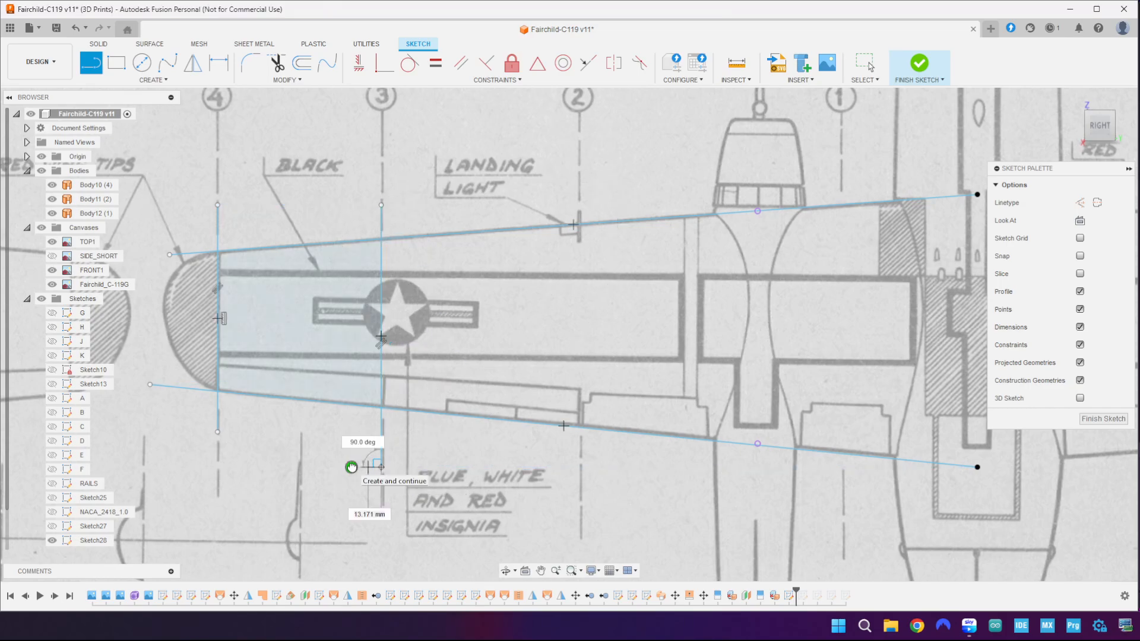
{"action": "key", "text": "Escape"}
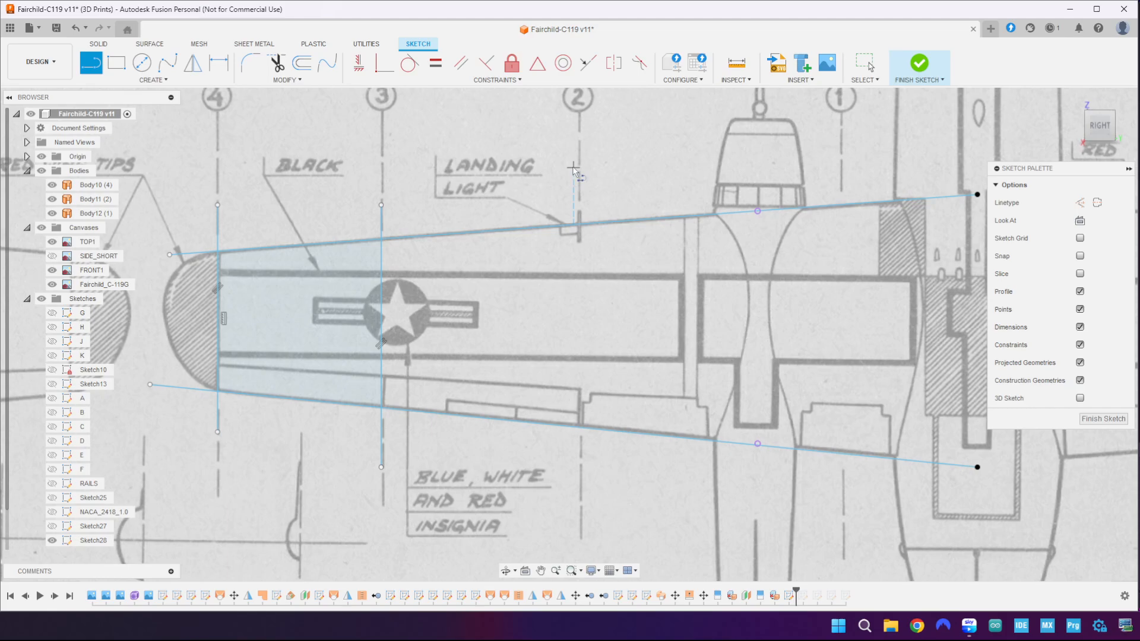
- Draw vertical lines across the wing along blueprint stations 2 and 1, extending past the leading and trailing edges
{"action": "left_click", "coordinate": [580, 205]}
{"action": "left_click", "coordinate": [580, 516]}
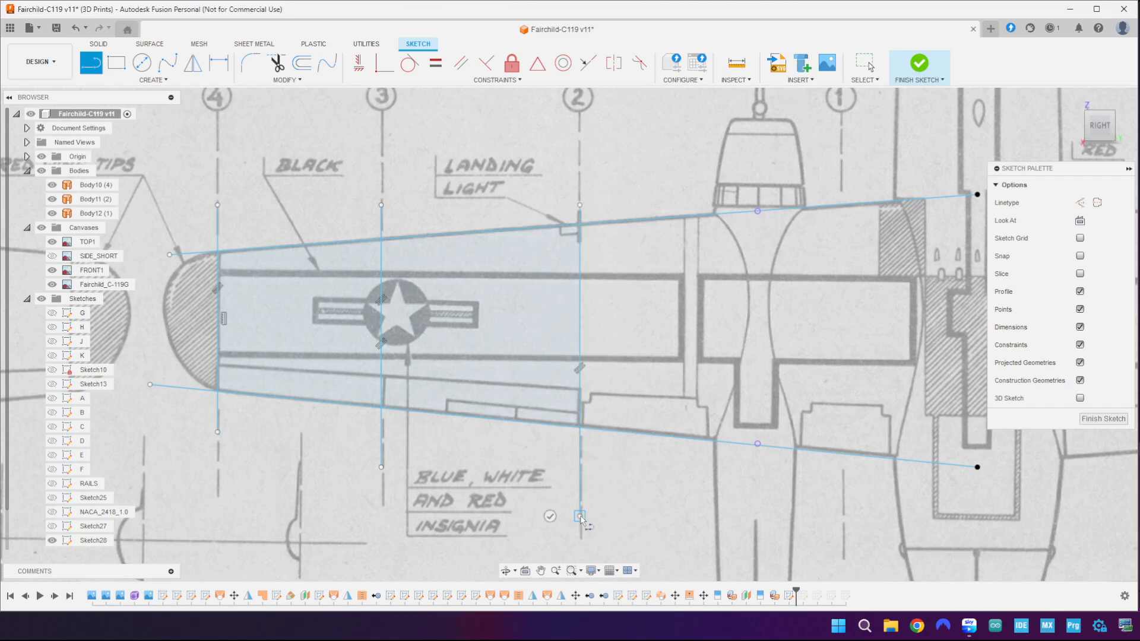
{"action": "left_click", "coordinate": [550, 516]}
{"action": "left_click", "coordinate": [841, 186]}
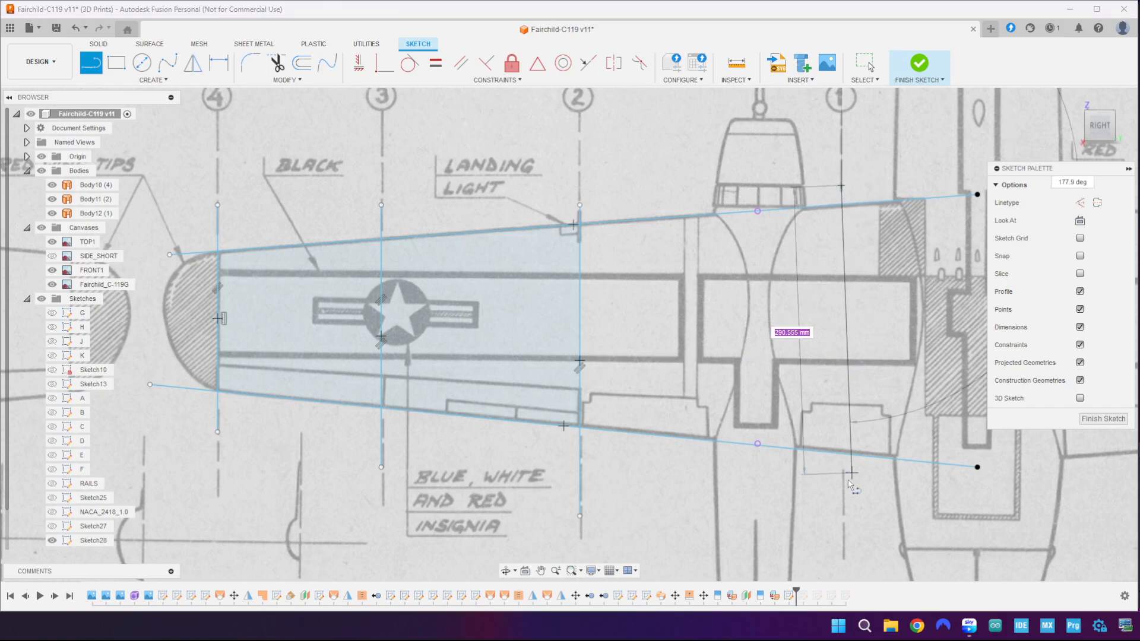
{"action": "left_click", "coordinate": [842, 489]}
{"action": "left_click", "coordinate": [812, 490]}
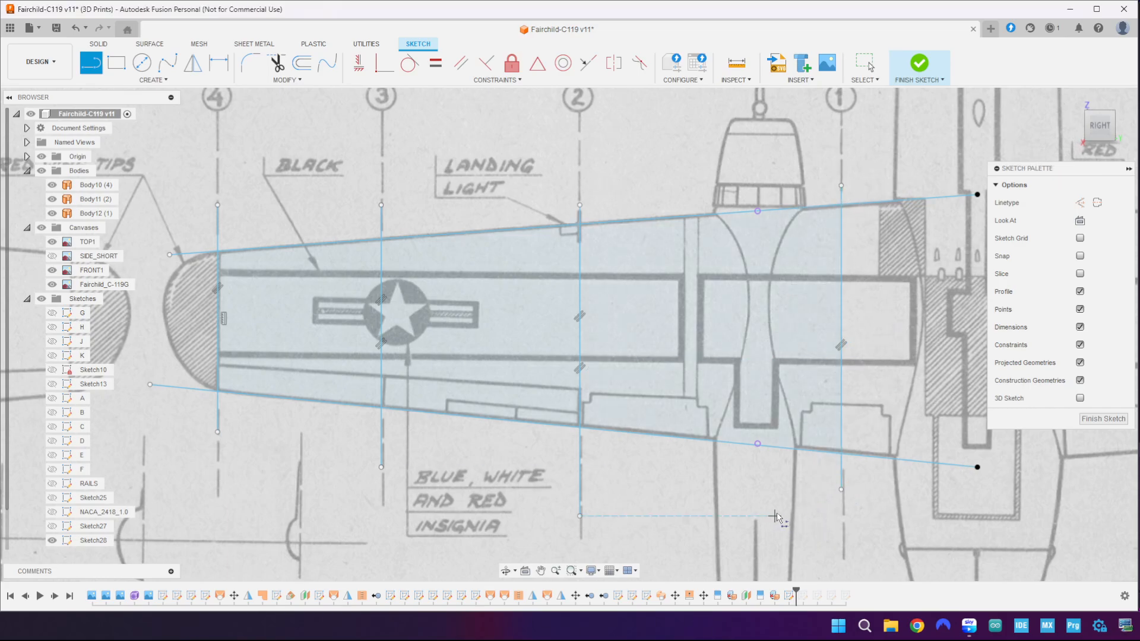
- Trim the edge lines outboard of station 4 and the station line ends projecting beyond the wing outline, and finish the sketch
{"action": "middle_click_drag", "start_coordinate": [707, 498], "coordinate": [631, 476]}
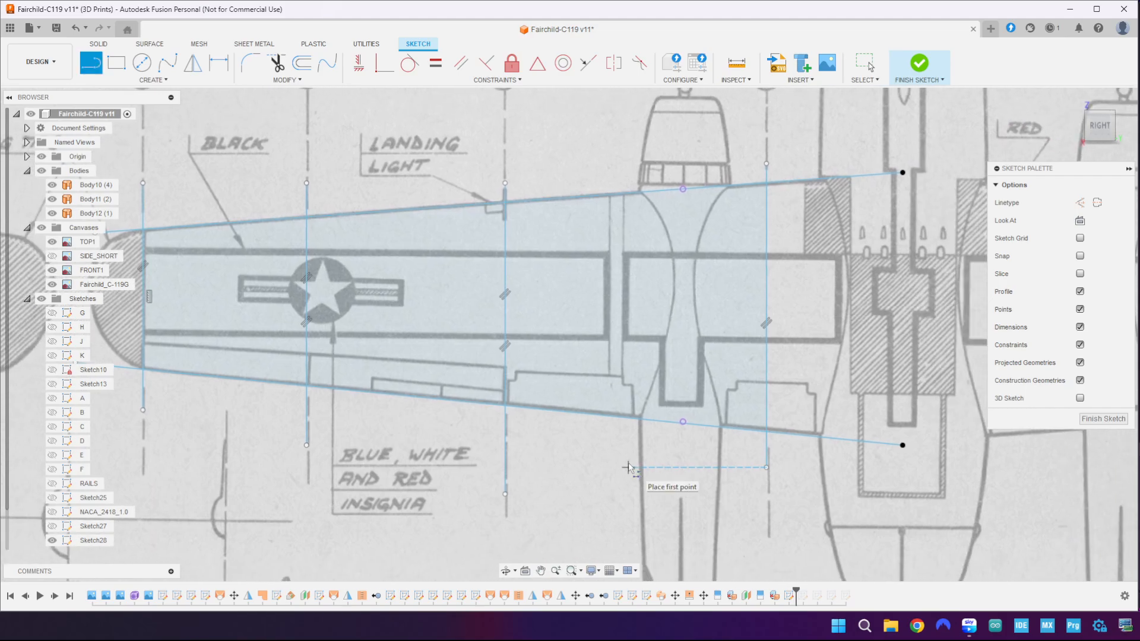
{"action": "left_click", "coordinate": [277, 63]}
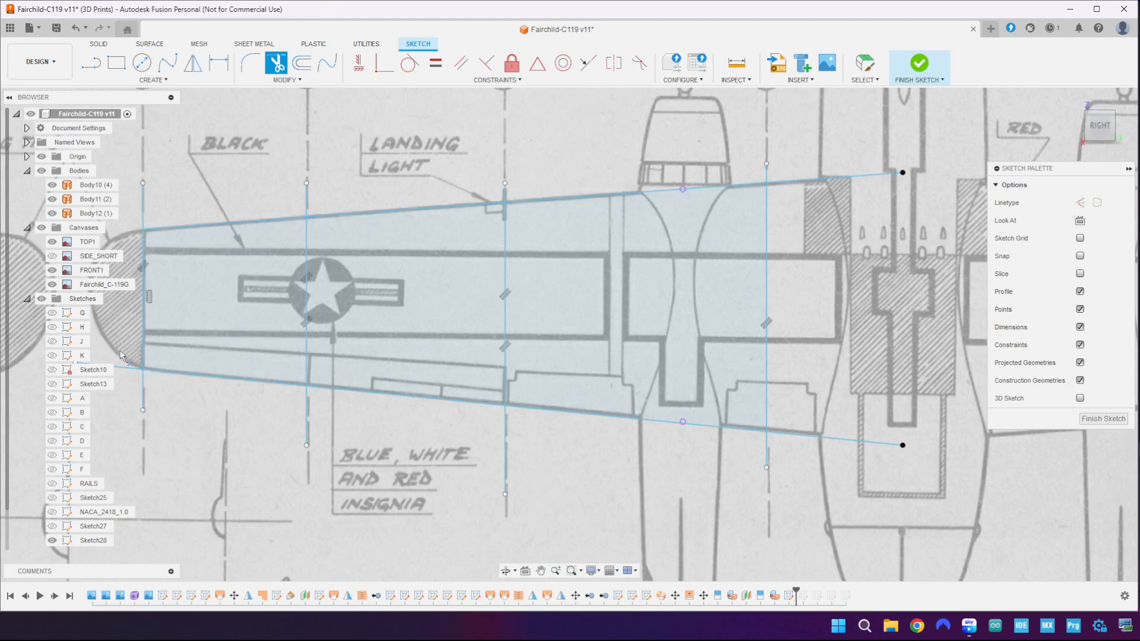
{"action": "left_click", "coordinate": [144, 397]}
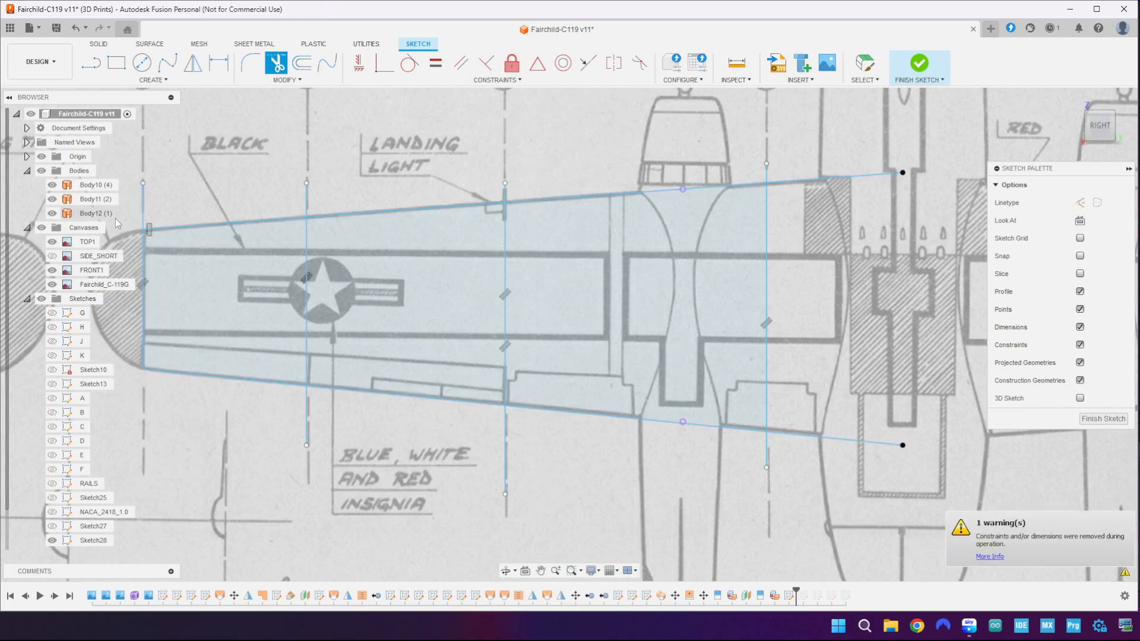
{"action": "left_click", "coordinate": [143, 214]}
{"action": "left_click", "coordinate": [305, 198]}
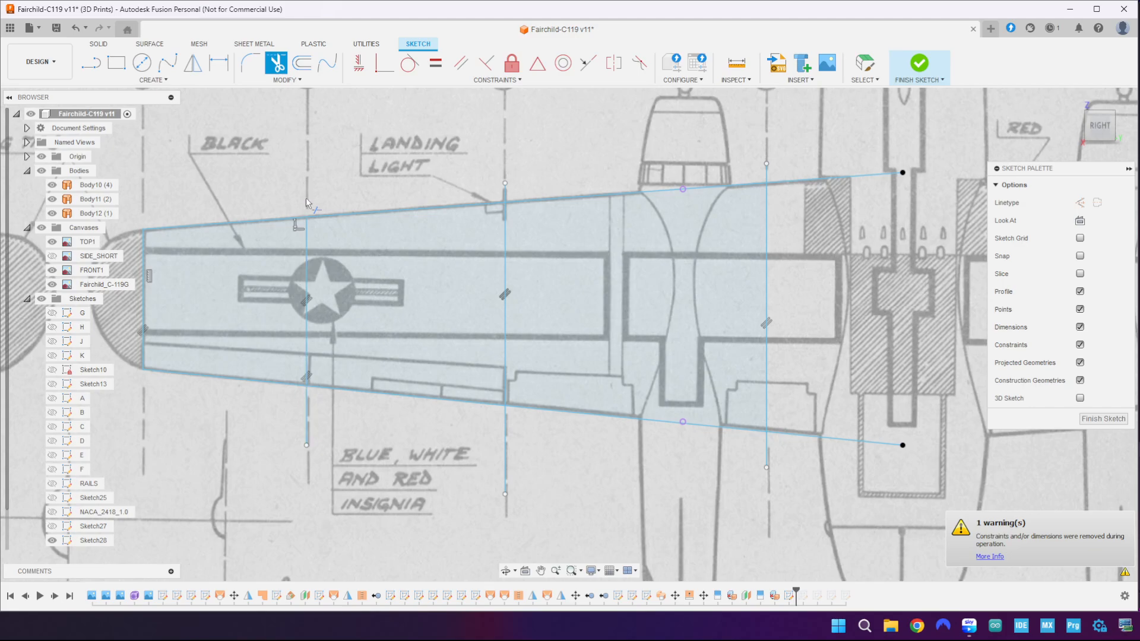
{"action": "left_click", "coordinate": [306, 415]}
{"action": "left_click", "coordinate": [505, 439]}
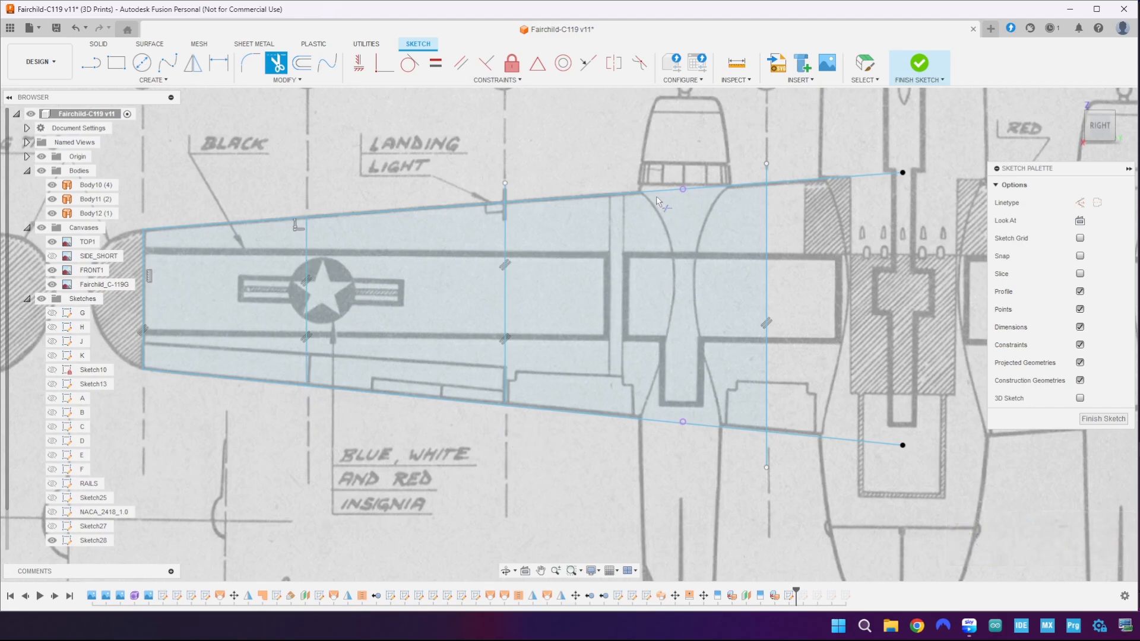
{"action": "left_click", "coordinate": [767, 169]}
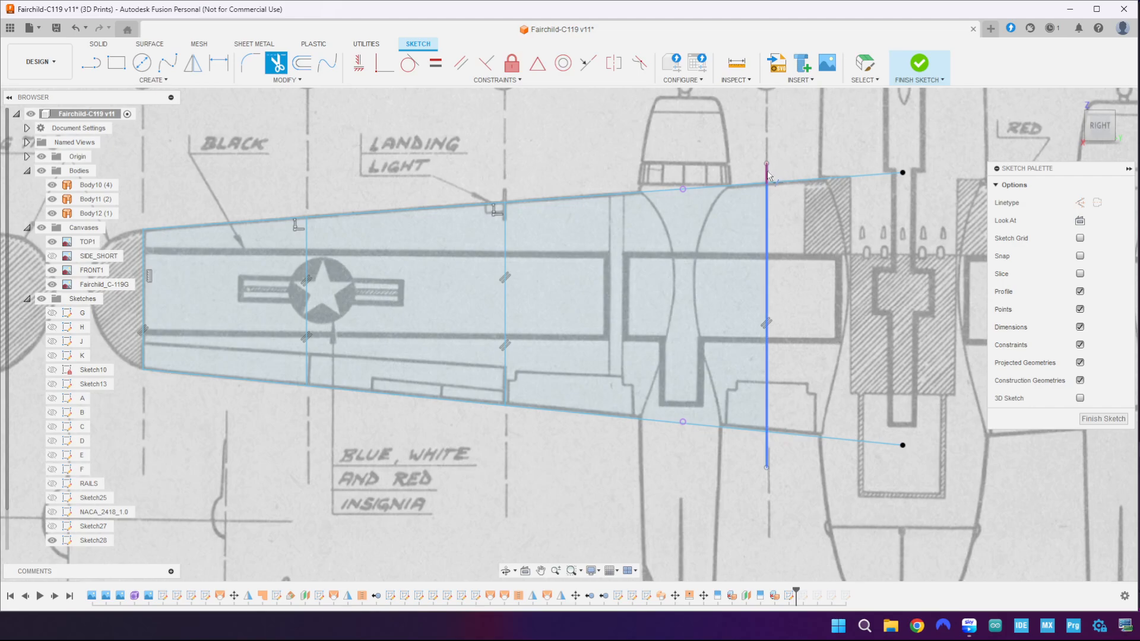
{"action": "left_click", "coordinate": [767, 451]}
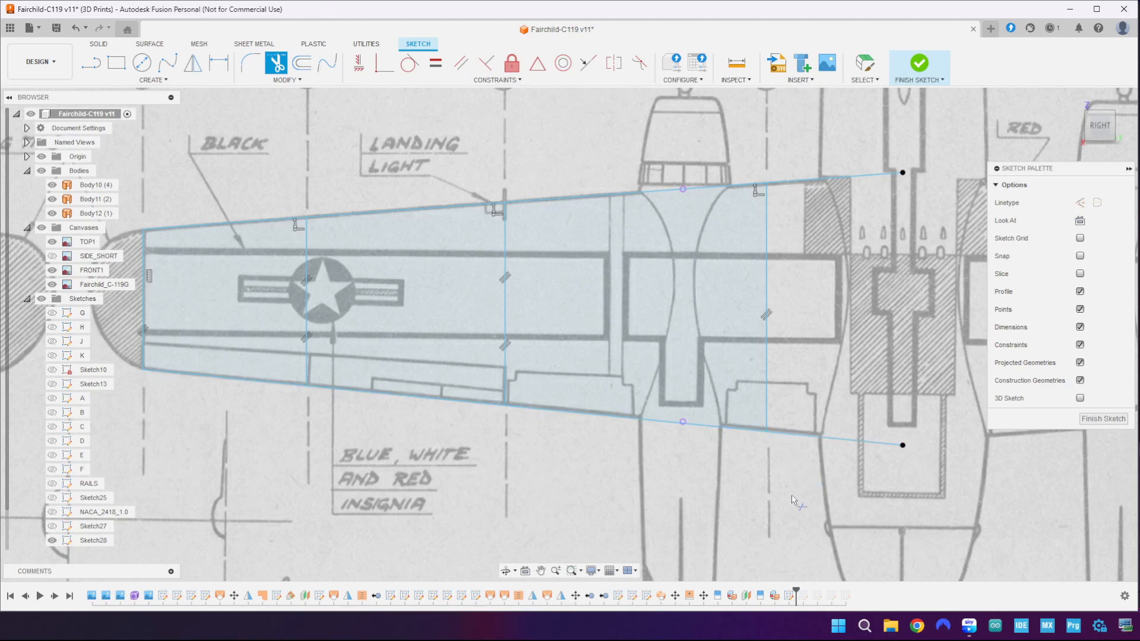
{"action": "left_click", "coordinate": [1101, 419]}
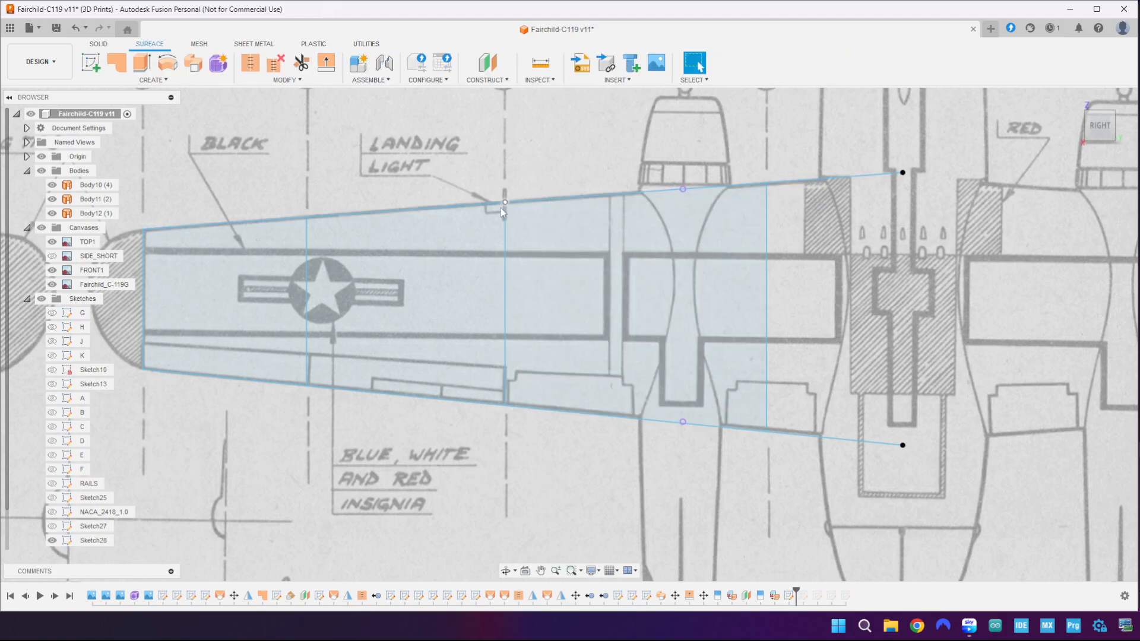
{"action": "left_click", "coordinate": [355, 228]}
{"action": "scroll", "coordinate": [455, 472], "scroll_direction": "down", "scroll_amount": 2}
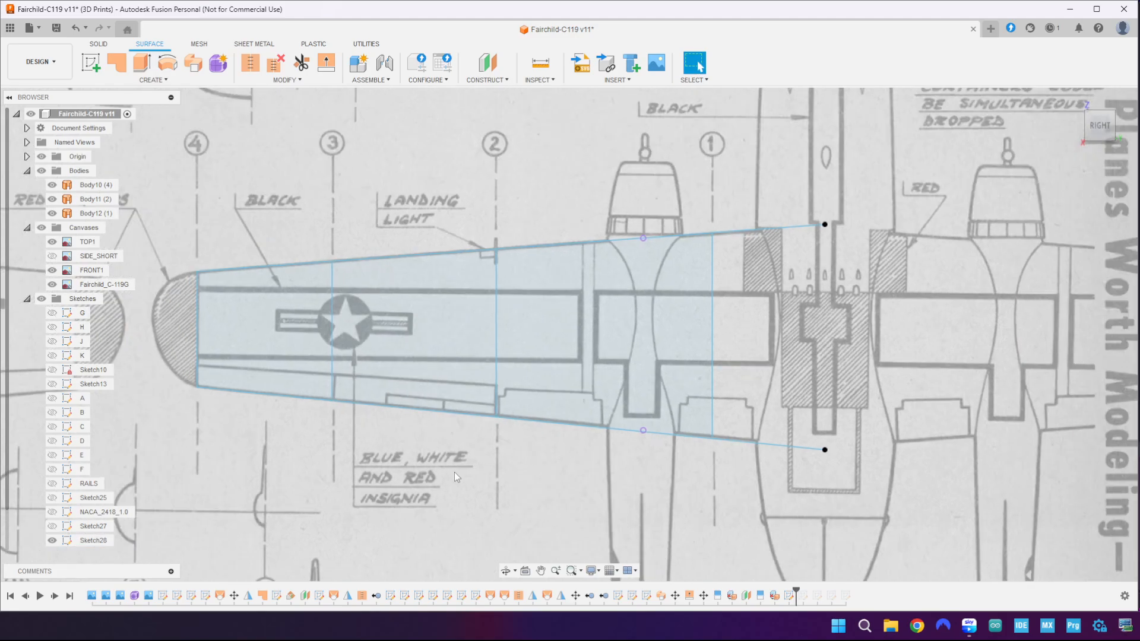
{"action": "scroll", "coordinate": [454, 471], "scroll_direction": "up", "scroll_amount": 2}
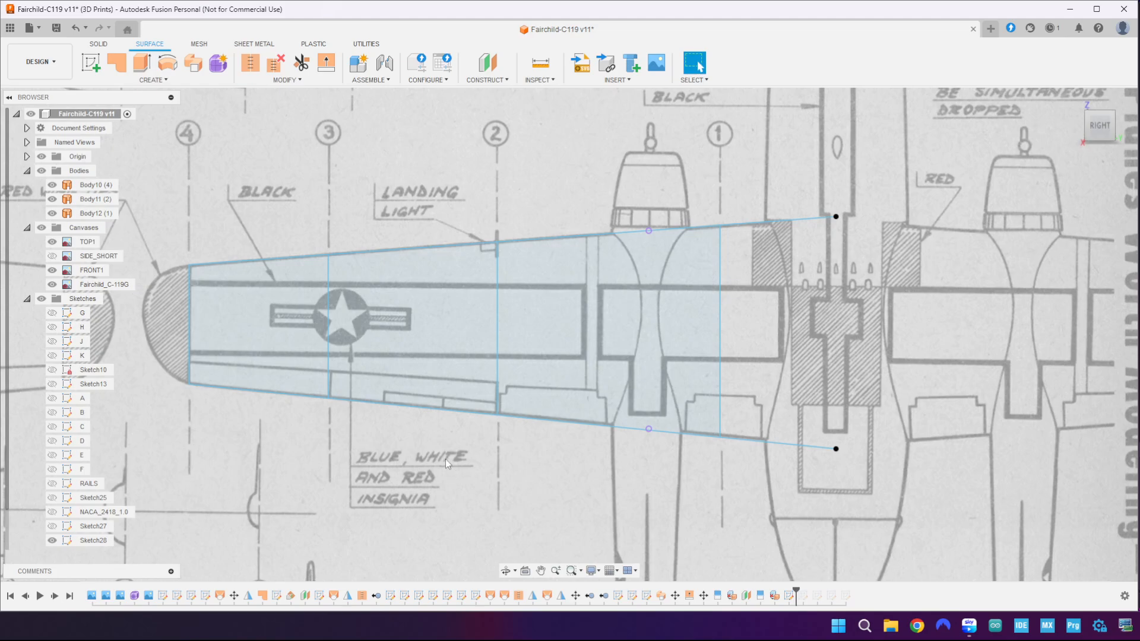
{"action": "scroll", "coordinate": [446, 459], "scroll_direction": "down", "scroll_amount": 2}
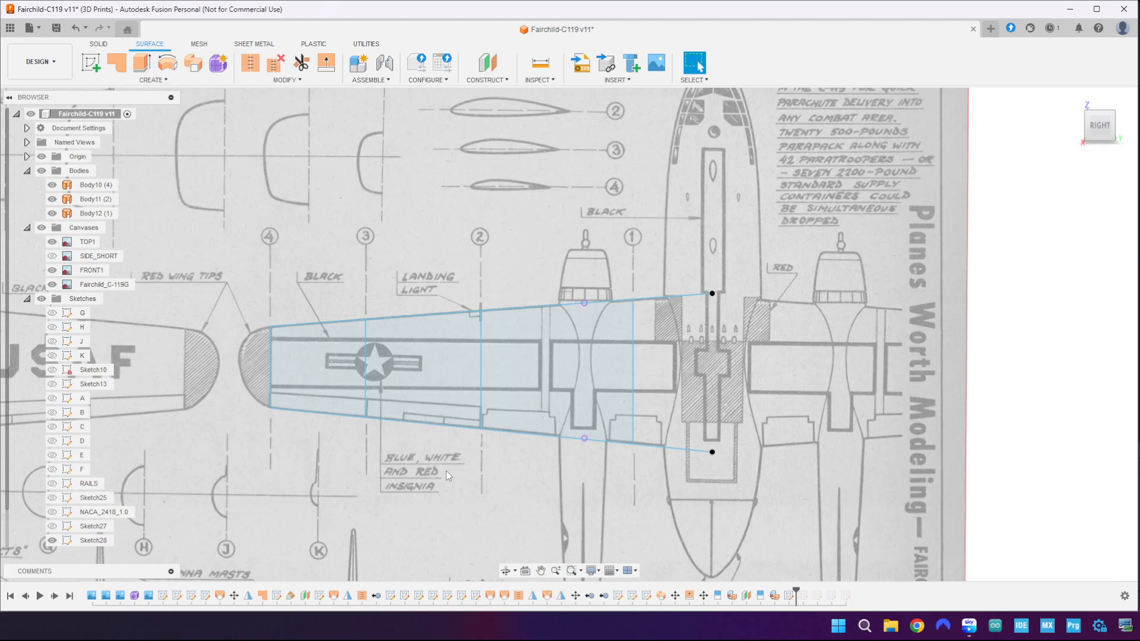
- Reopen Sketch28 and trim the leading and trailing edge lines inboard of station 1
{"action": "scroll", "coordinate": [446, 472], "scroll_direction": "down", "scroll_amount": 1}
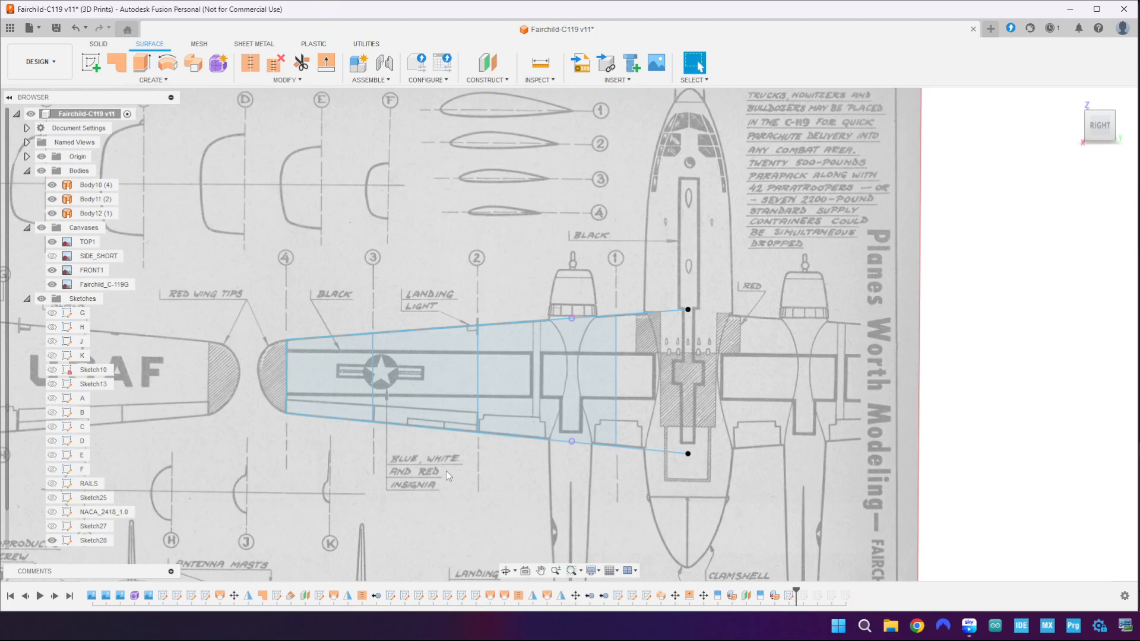
{"action": "scroll", "coordinate": [447, 472], "scroll_direction": "up", "scroll_amount": 2}
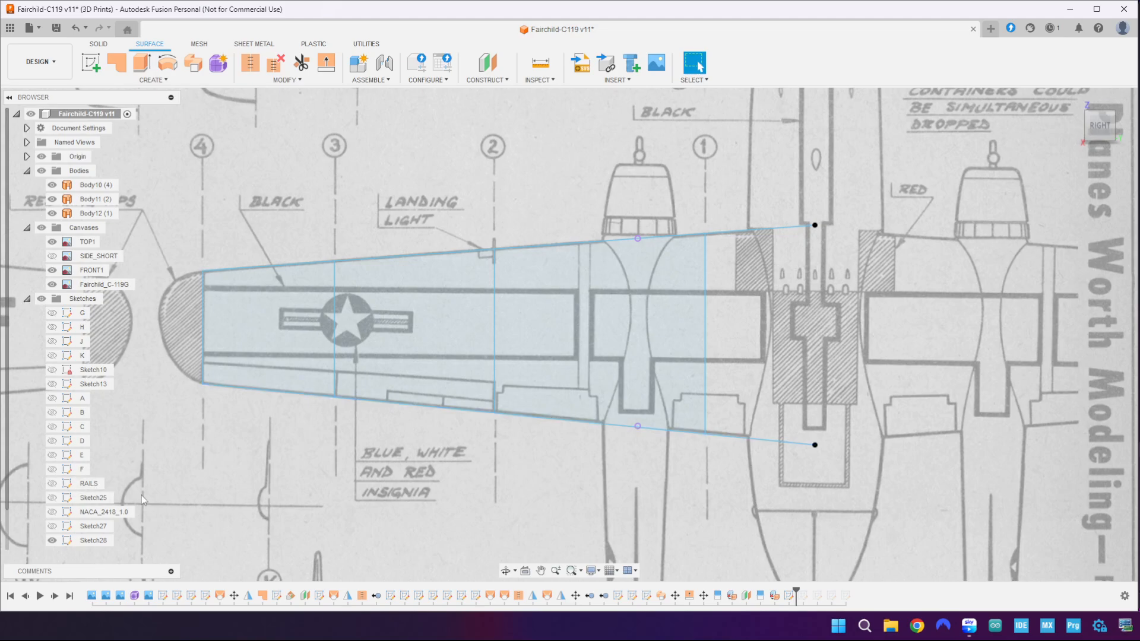
{"action": "right_click", "coordinate": [95, 541]}
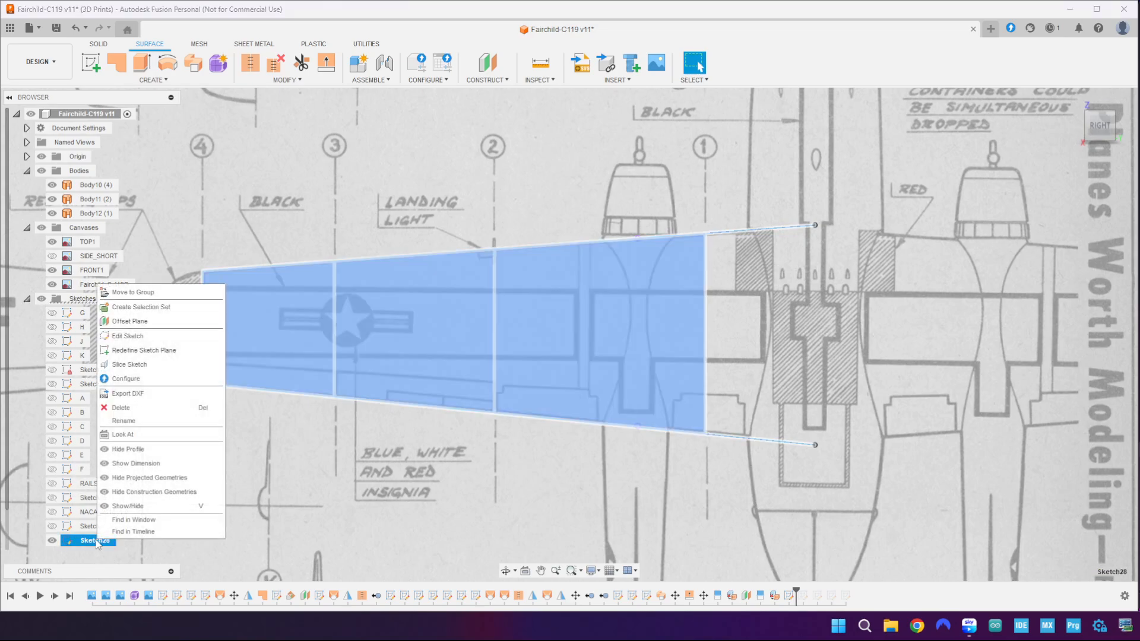
{"action": "left_click", "coordinate": [127, 336]}
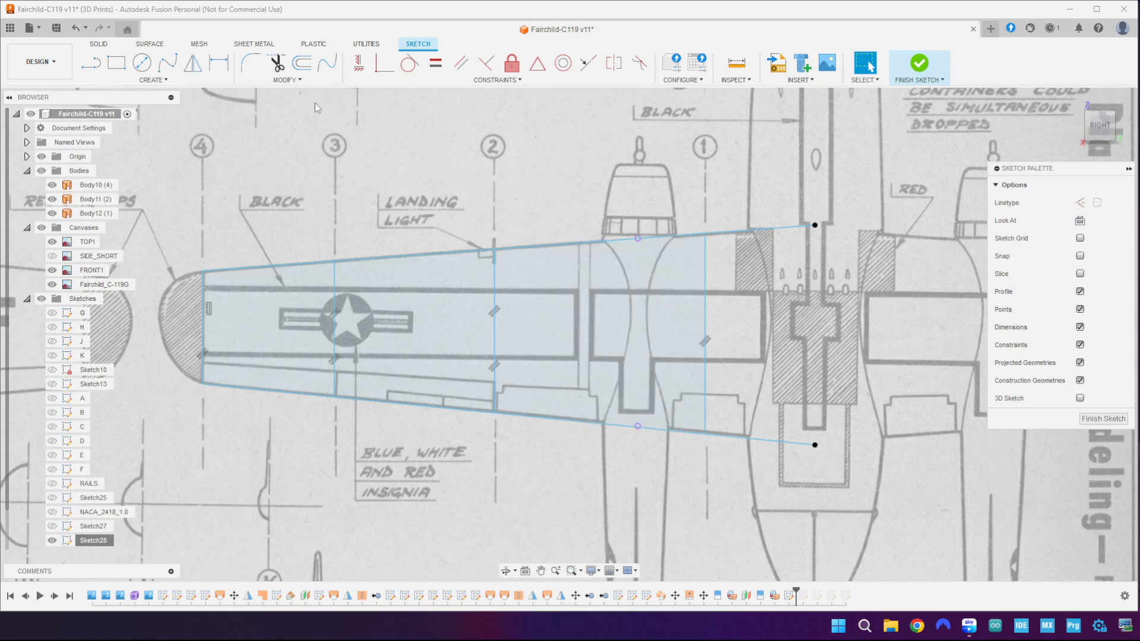
{"action": "left_click", "coordinate": [276, 62]}
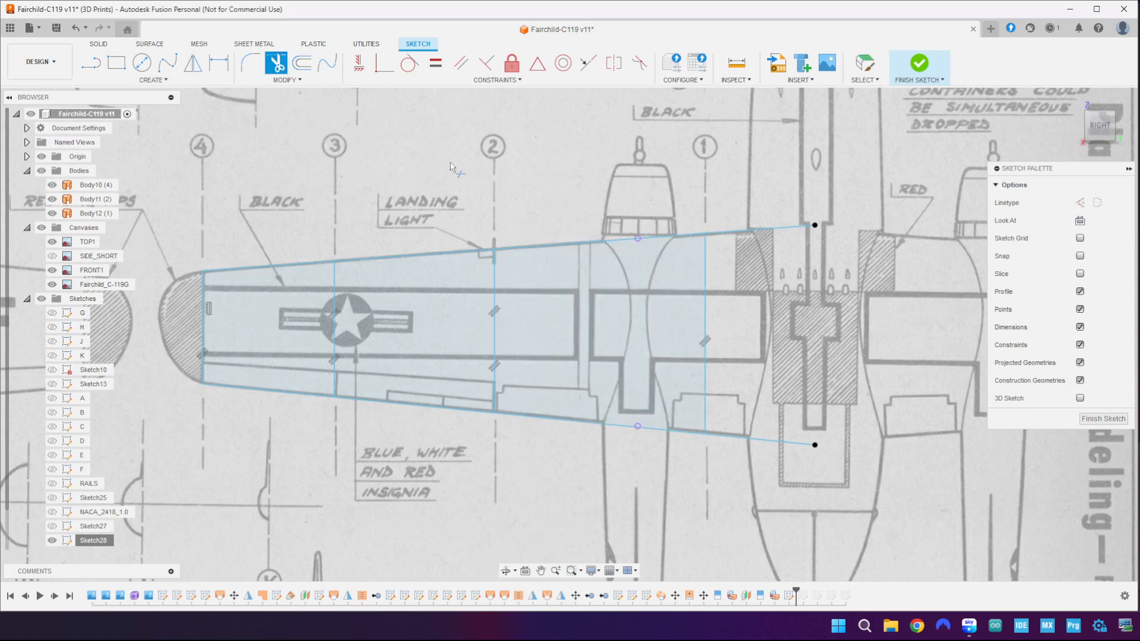
{"action": "left_click", "coordinate": [731, 229]}
{"action": "left_click", "coordinate": [771, 446]}
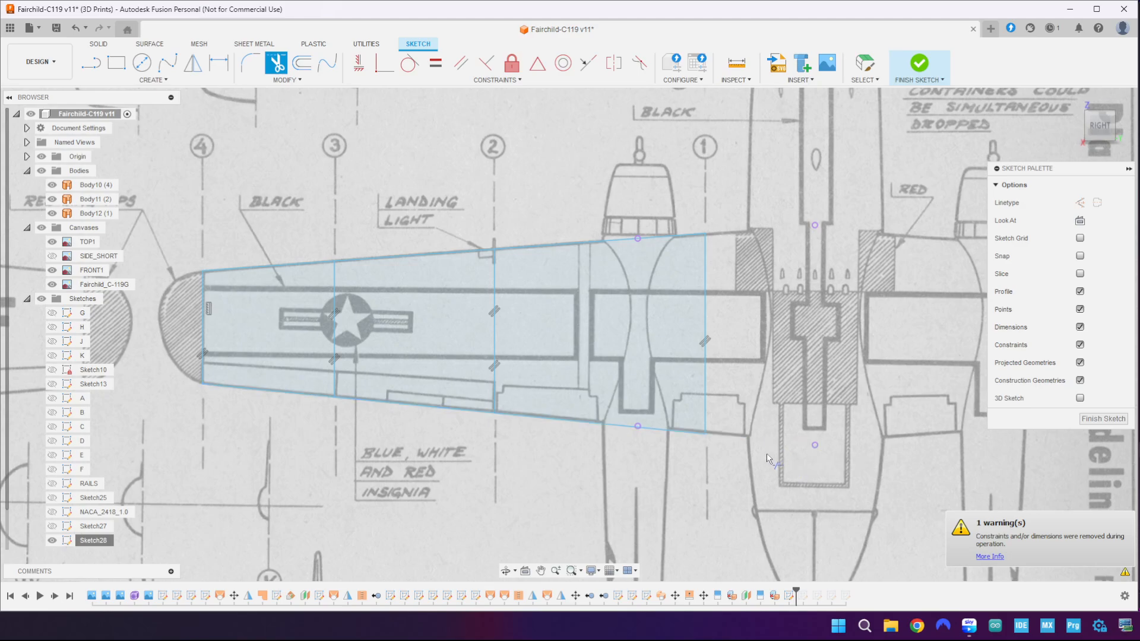
- Remove the lines at stations 1 to 4, keeping only the wing's leading and trailing edge lines, and finish the sketch
{"action": "left_click", "coordinate": [493, 339]}
{"action": "left_click", "coordinate": [334, 333]}
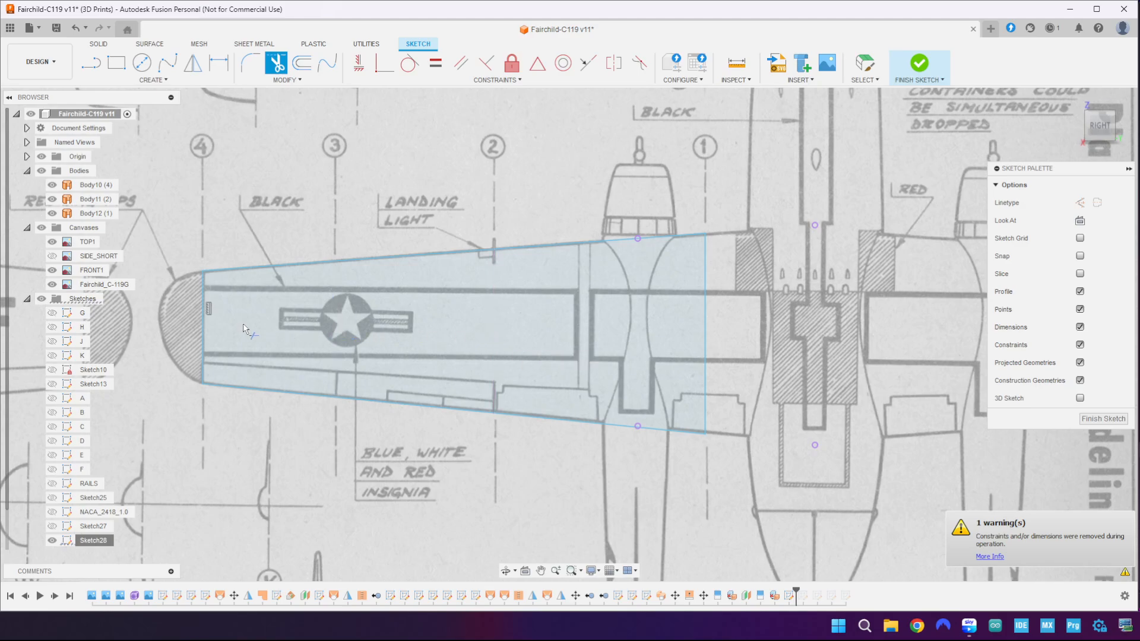
{"action": "left_click", "coordinate": [203, 329]}
{"action": "left_click", "coordinate": [706, 331]}
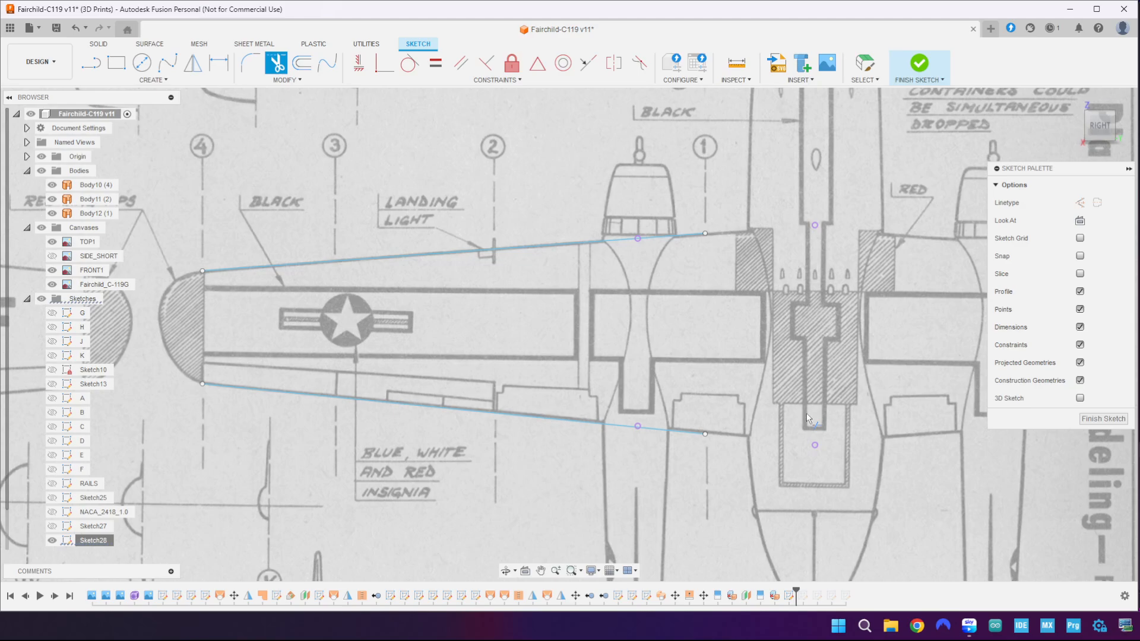
{"action": "left_click", "coordinate": [1103, 419]}
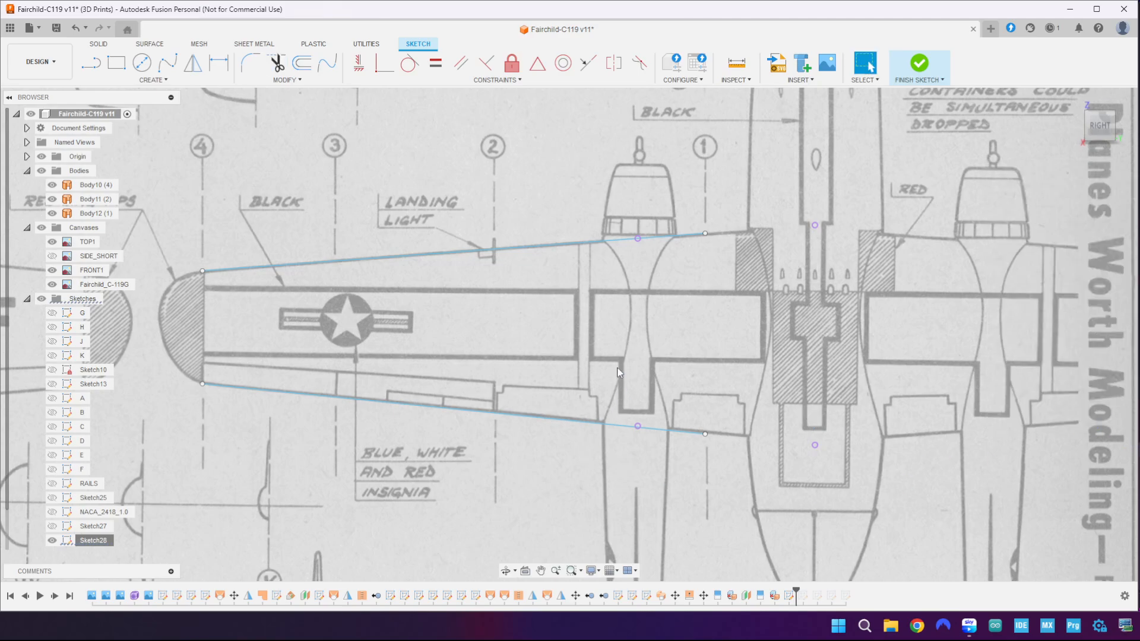
- Start a new sketch on the origin plane that faces the blueprint's right view, for tracing the airfoil sections
{"action": "scroll", "coordinate": [622, 368], "scroll_direction": "down", "scroll_amount": 5}
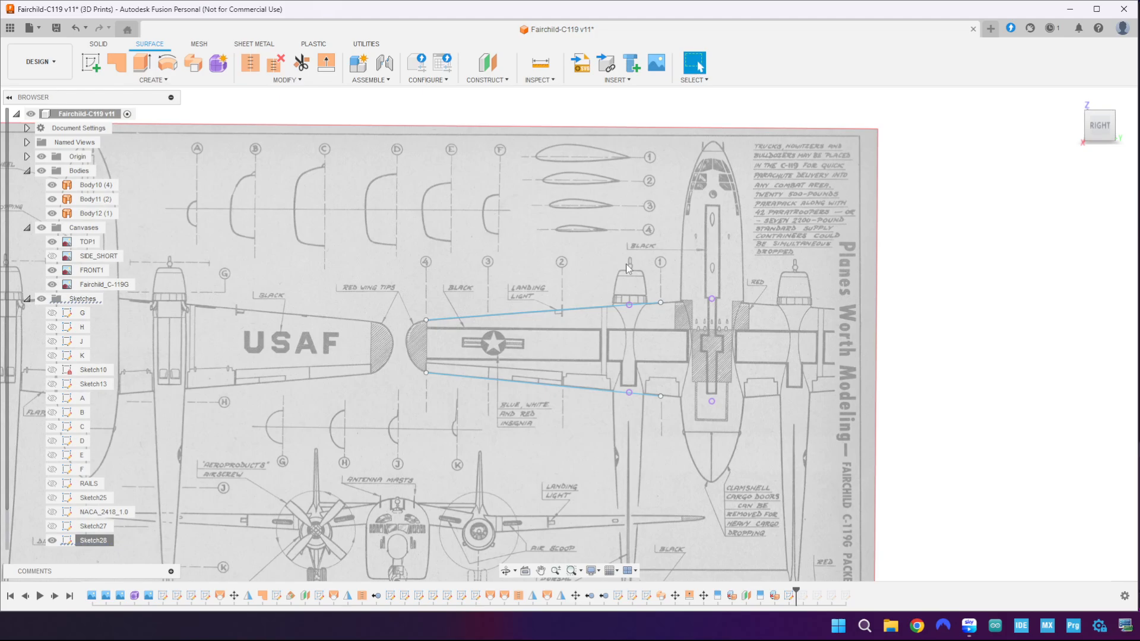
{"action": "scroll", "coordinate": [623, 214], "scroll_direction": "up", "scroll_amount": 2}
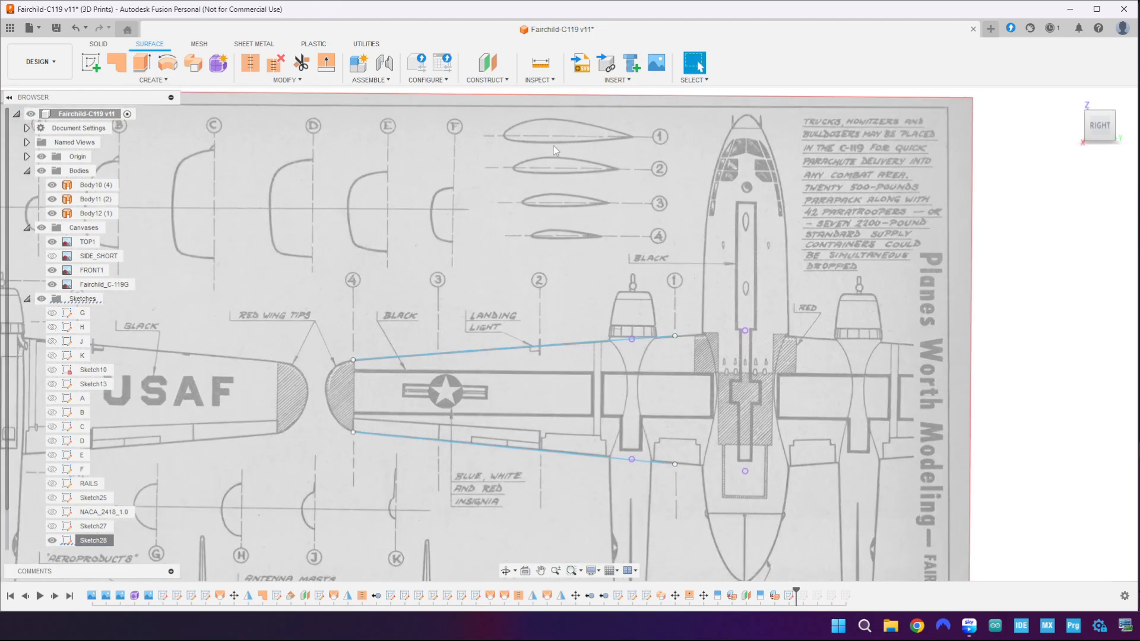
{"action": "left_click", "coordinate": [91, 62]}
{"action": "scroll", "coordinate": [288, 472], "scroll_direction": "up", "scroll_amount": 2}
{"action": "scroll", "coordinate": [290, 474], "scroll_direction": "down", "scroll_amount": 6}
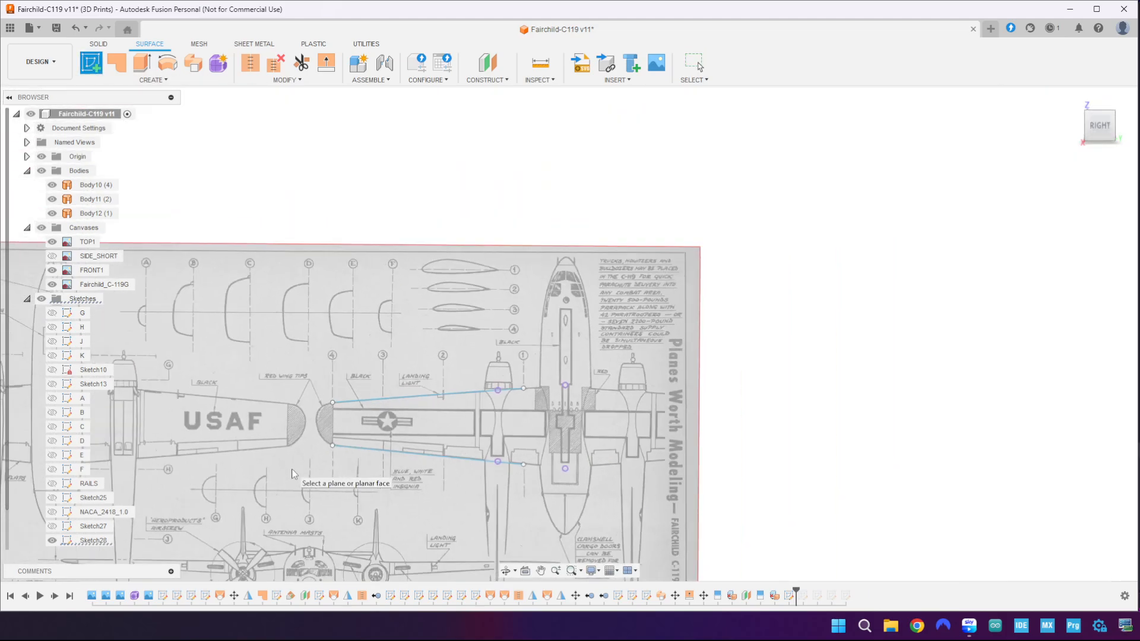
{"action": "middle_click_drag", "start_coordinate": [290, 475], "coordinate": [374, 341]}
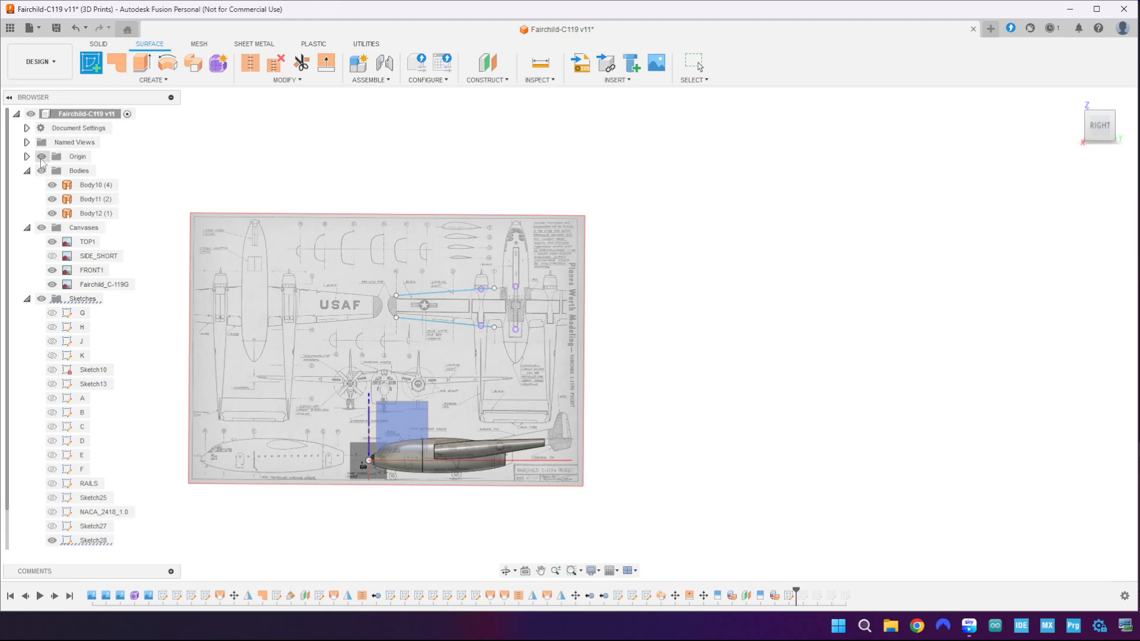
{"action": "left_click", "coordinate": [27, 298]}
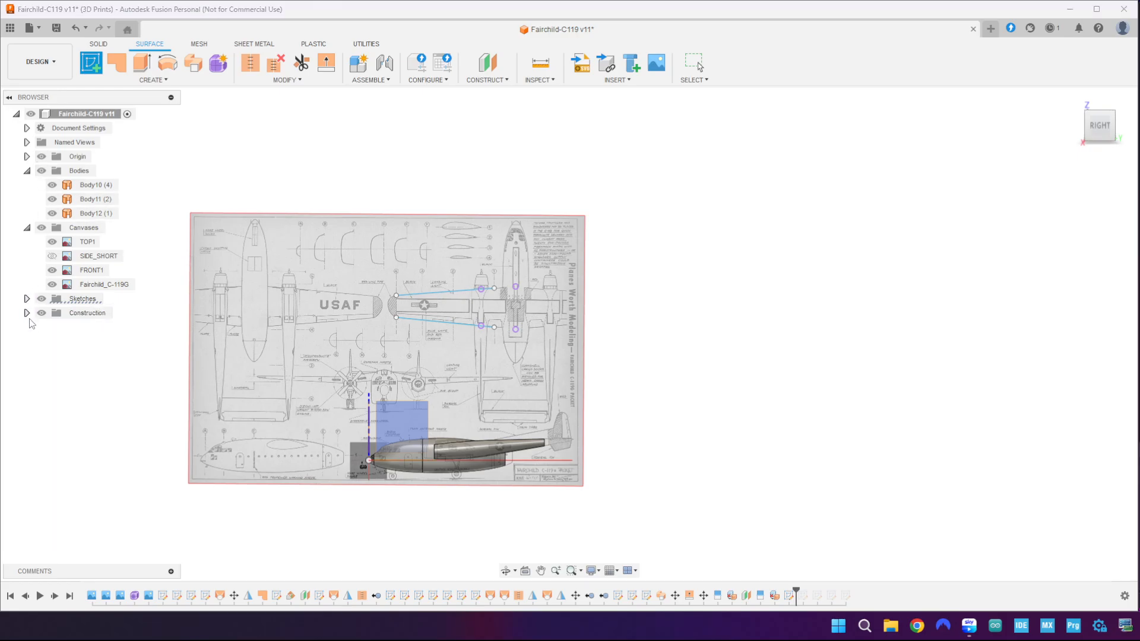
{"action": "left_click", "coordinate": [27, 313]}
{"action": "left_click", "coordinate": [27, 313]}
{"action": "middle_click_drag", "start_coordinate": [433, 385], "coordinate": [532, 320]}
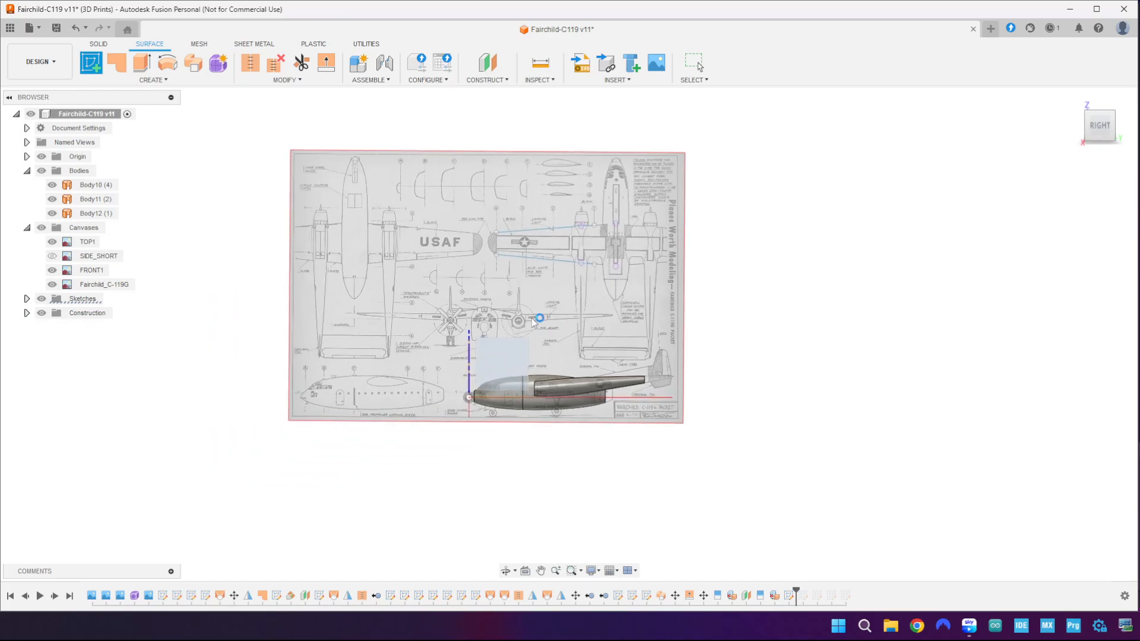
{"action": "scroll", "coordinate": [701, 123], "scroll_direction": "down", "scroll_amount": 3}
{"action": "scroll", "coordinate": [688, 107], "scroll_direction": "up", "scroll_amount": 7}
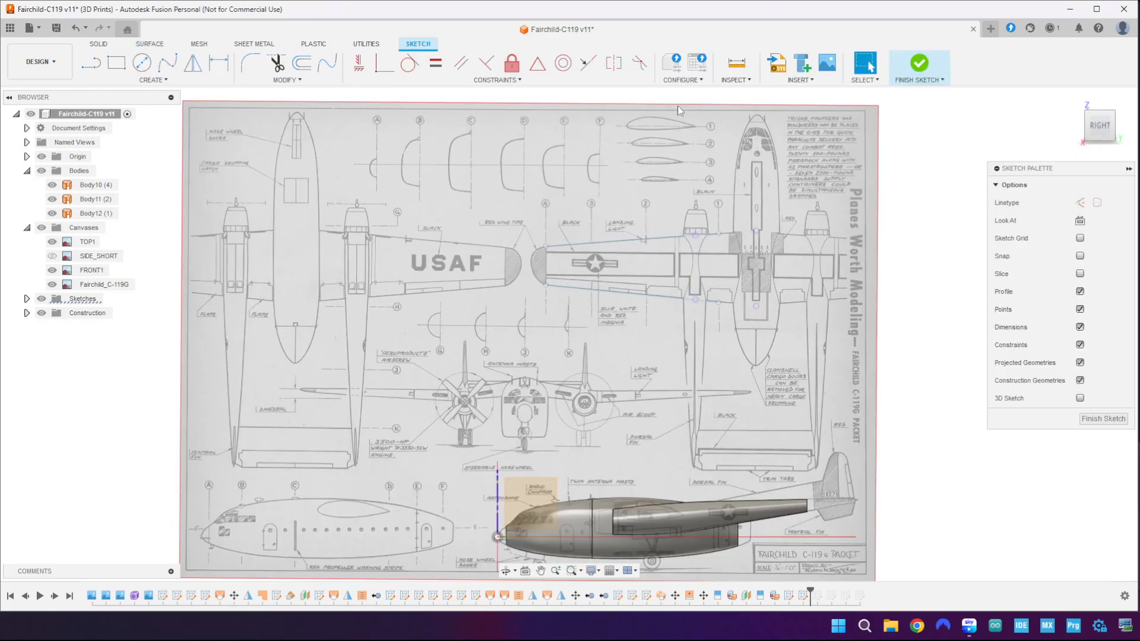
{"action": "scroll", "coordinate": [671, 104], "scroll_direction": "up", "scroll_amount": 8}
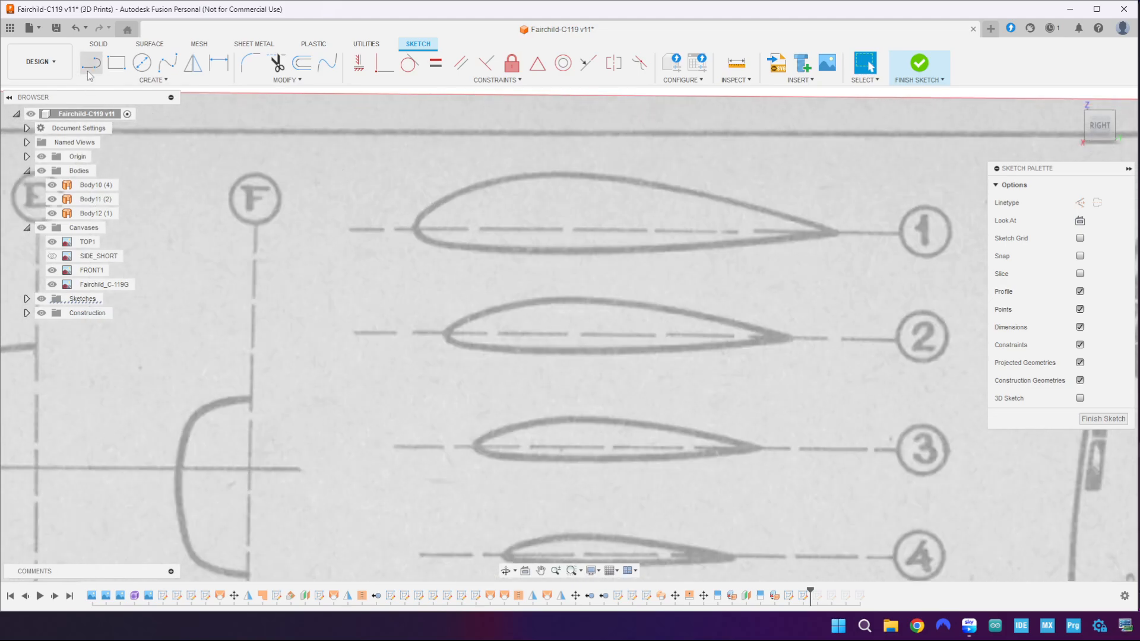
{"action": "left_click", "coordinate": [89, 70]}
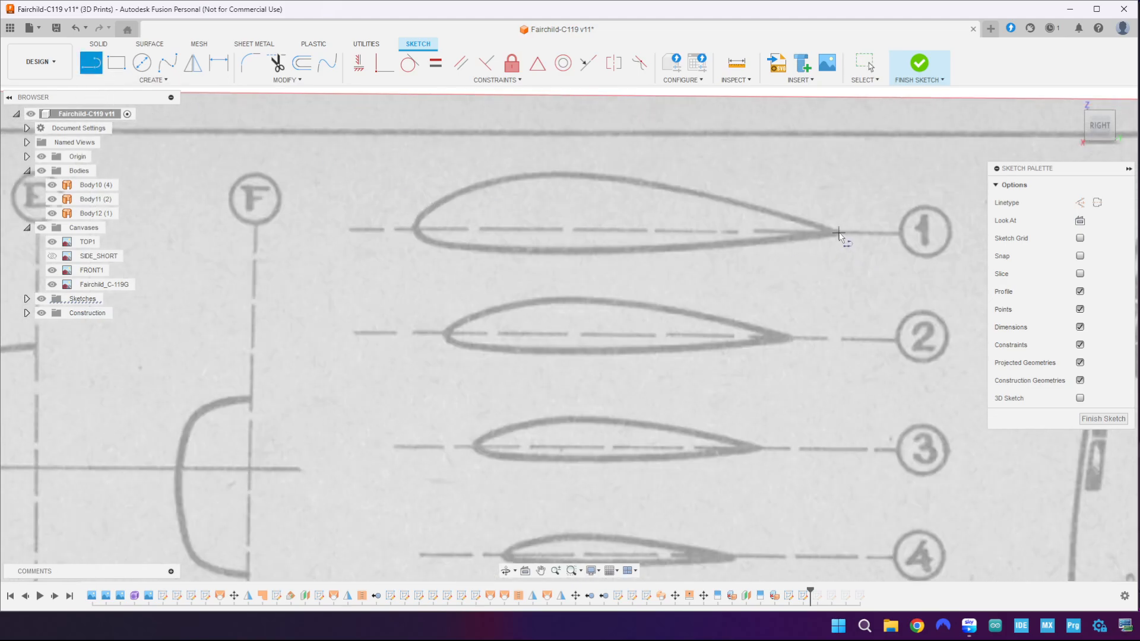
{"action": "left_click", "coordinate": [839, 233]}
{"action": "left_click", "coordinate": [362, 233]}
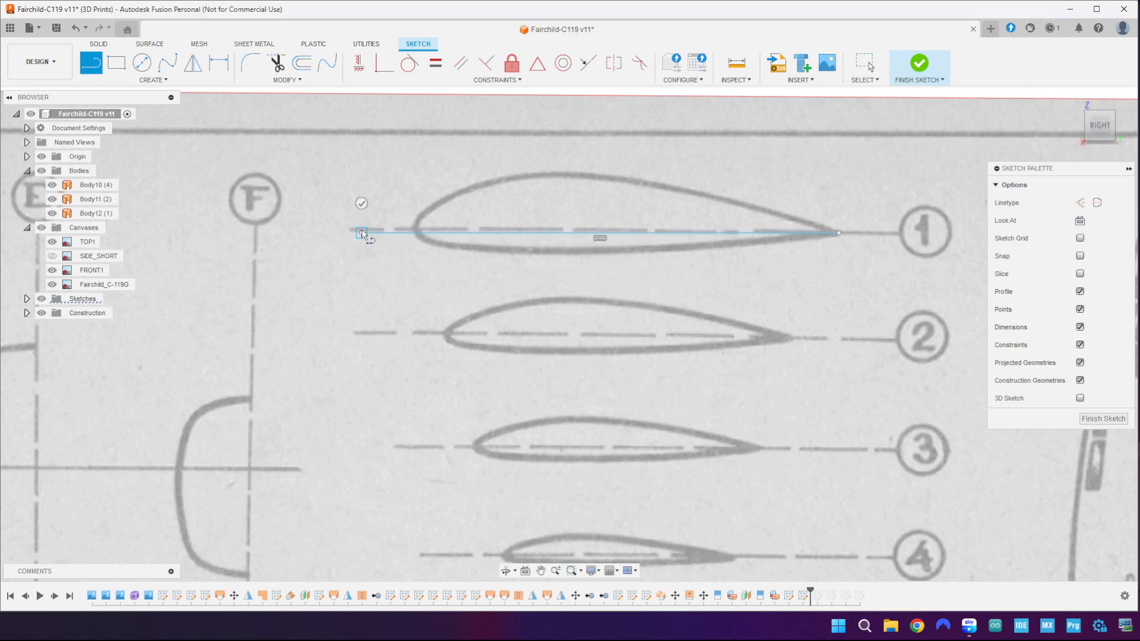
{"action": "key", "text": "Escape"}
{"action": "left_click", "coordinate": [168, 62]}
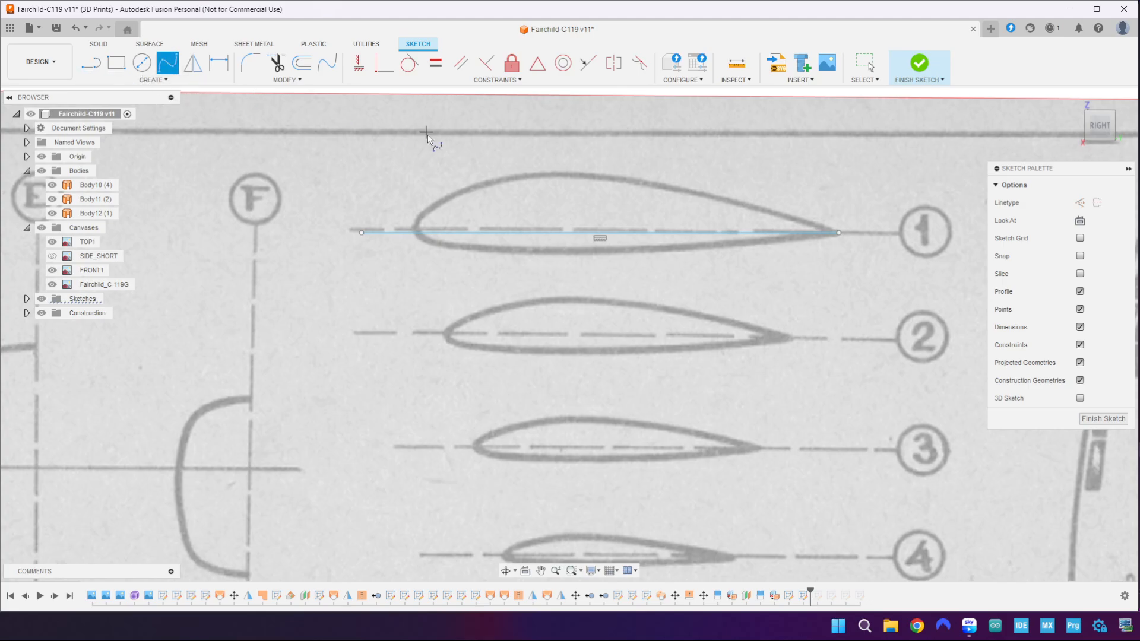
{"action": "scroll", "coordinate": [442, 178], "scroll_direction": "up", "scroll_amount": 3}
{"action": "scroll", "coordinate": [466, 234], "scroll_direction": "down", "scroll_amount": 2}
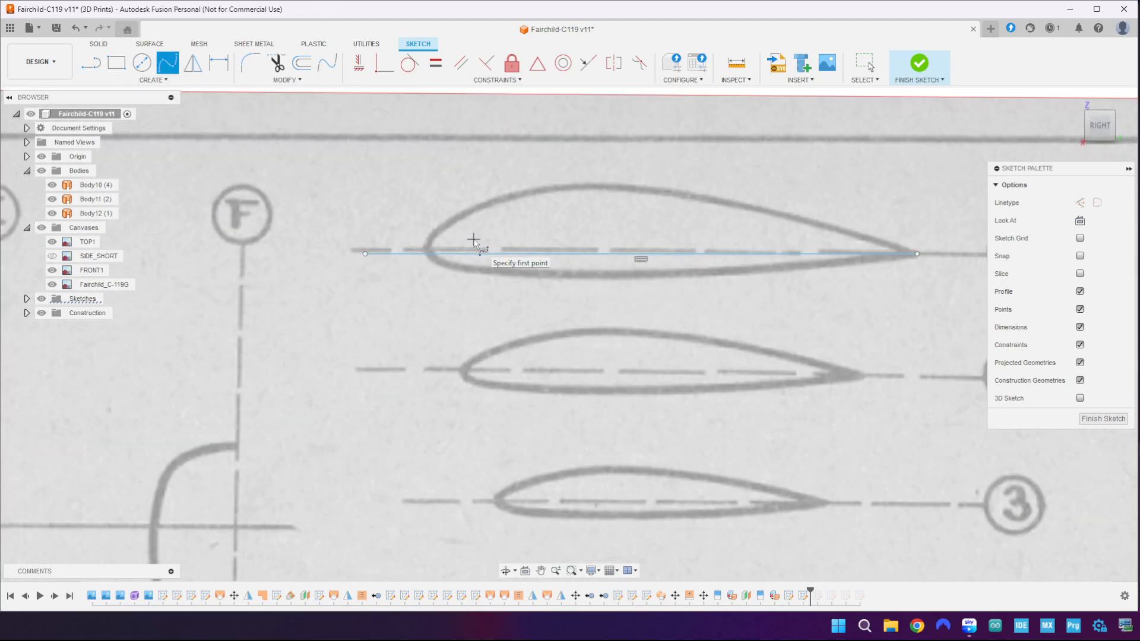
{"action": "key", "text": "Escape"}
{"action": "left_click", "coordinate": [683, 253]}
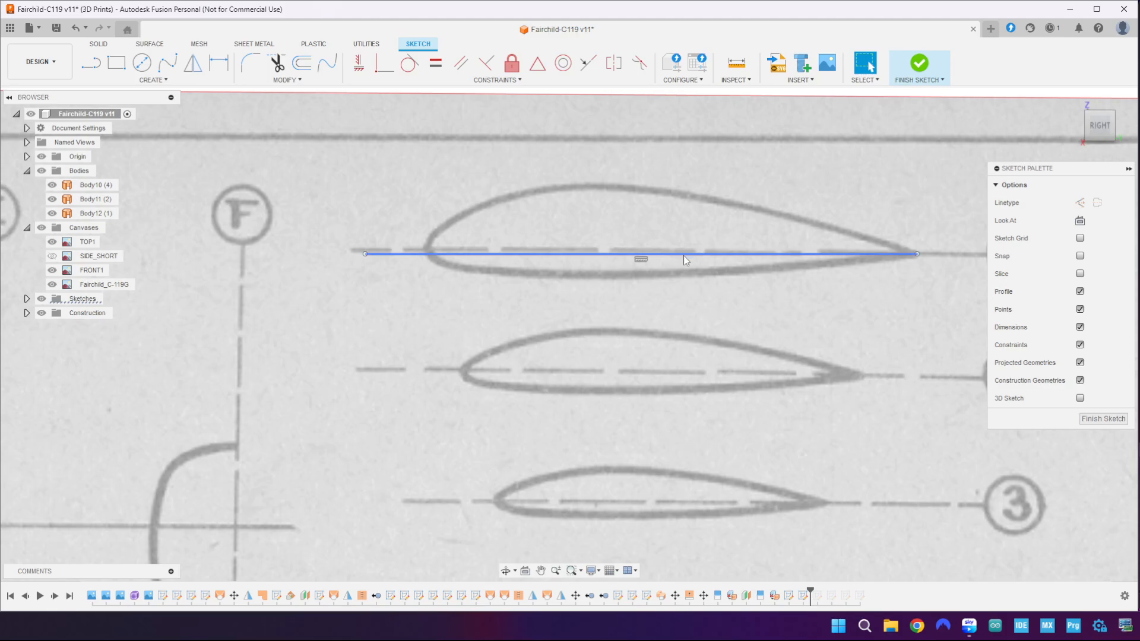
{"action": "key", "text": "Delete"}
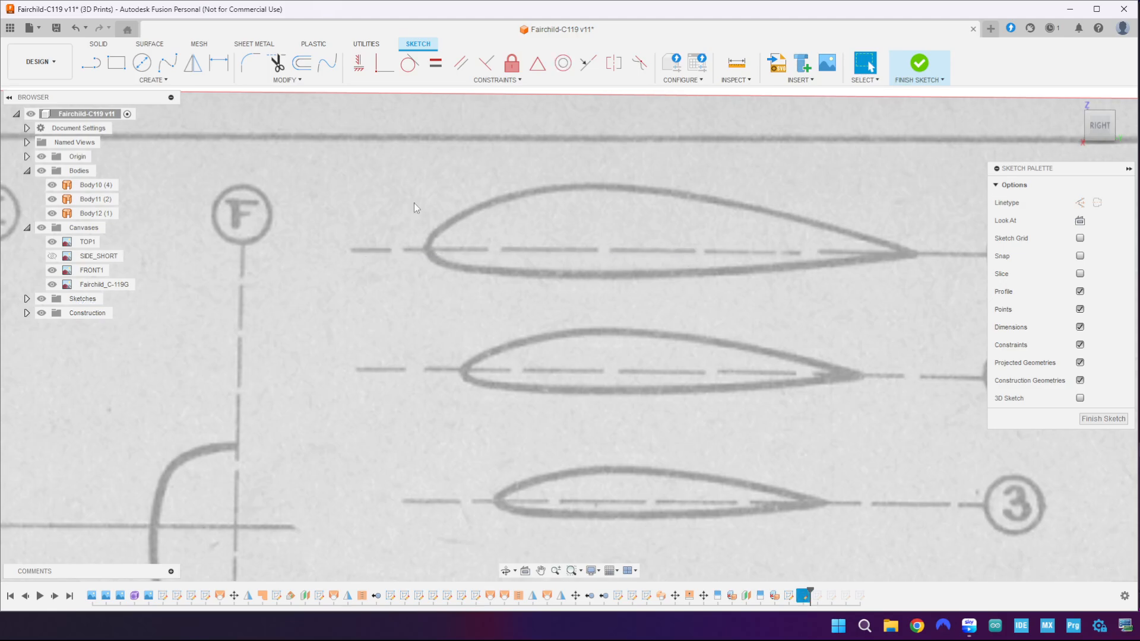
- Draw a slightly inclined chord line along airfoil 1's dashed centreline, extending past its leading and trailing edges
{"action": "key", "text": "l"}
{"action": "left_click", "coordinate": [934, 254]}
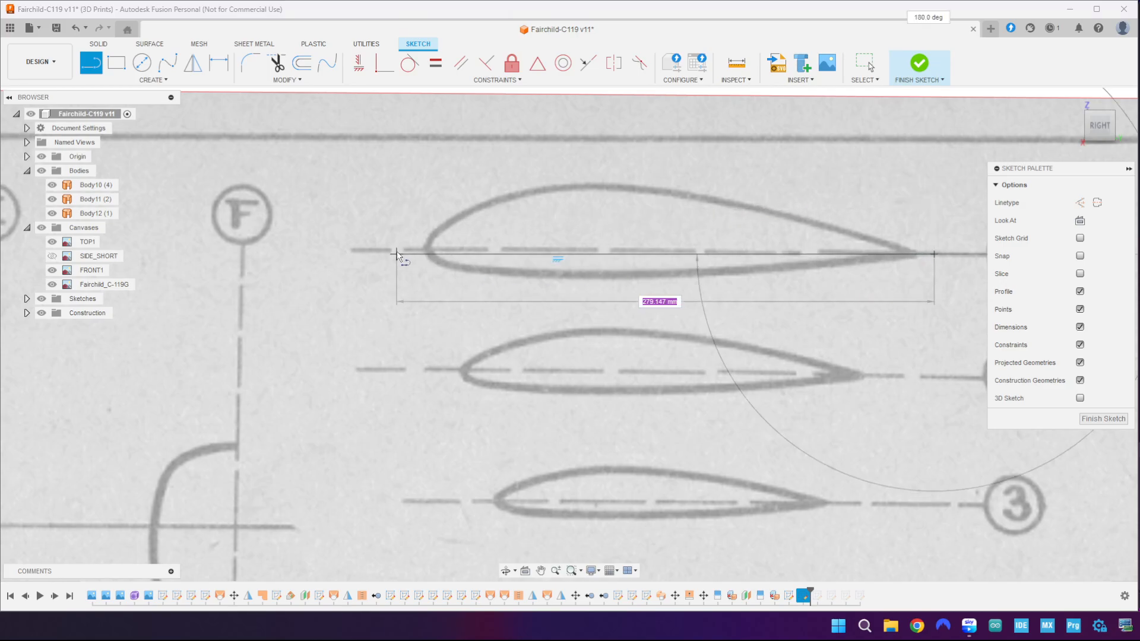
{"action": "double_click", "coordinate": [364, 250]}
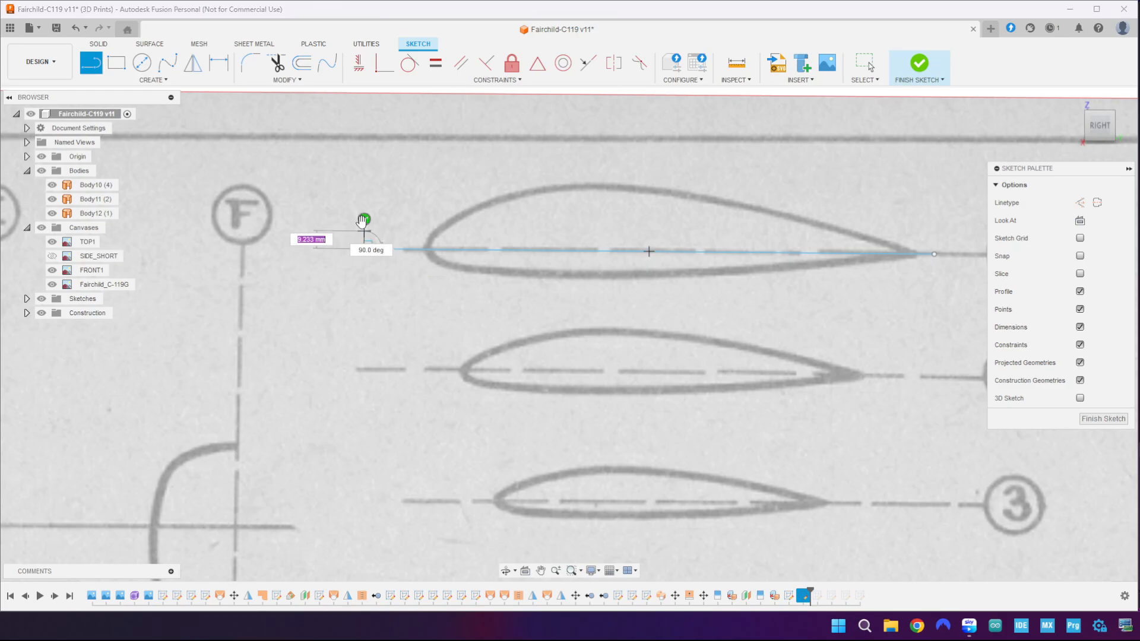
- Trace airfoil 1's upper surface with a fit point spline from the chord line at the leading edge back to the trailing edge
{"action": "left_click", "coordinate": [167, 63]}
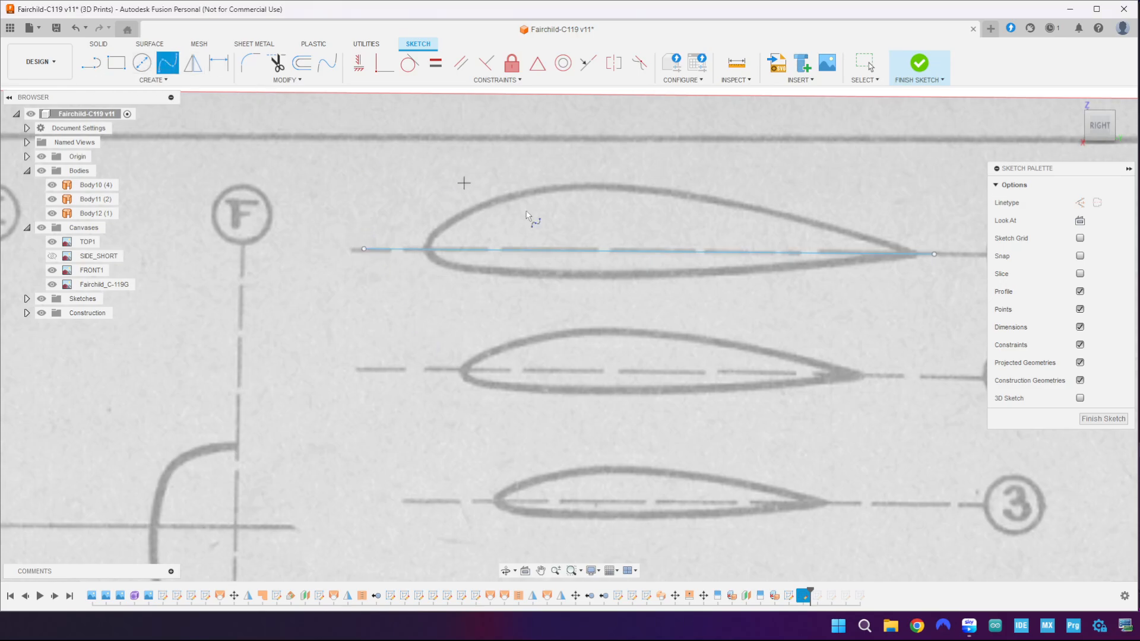
{"action": "left_click", "coordinate": [430, 234]}
{"action": "left_click", "coordinate": [478, 205]}
{"action": "left_click", "coordinate": [541, 187]}
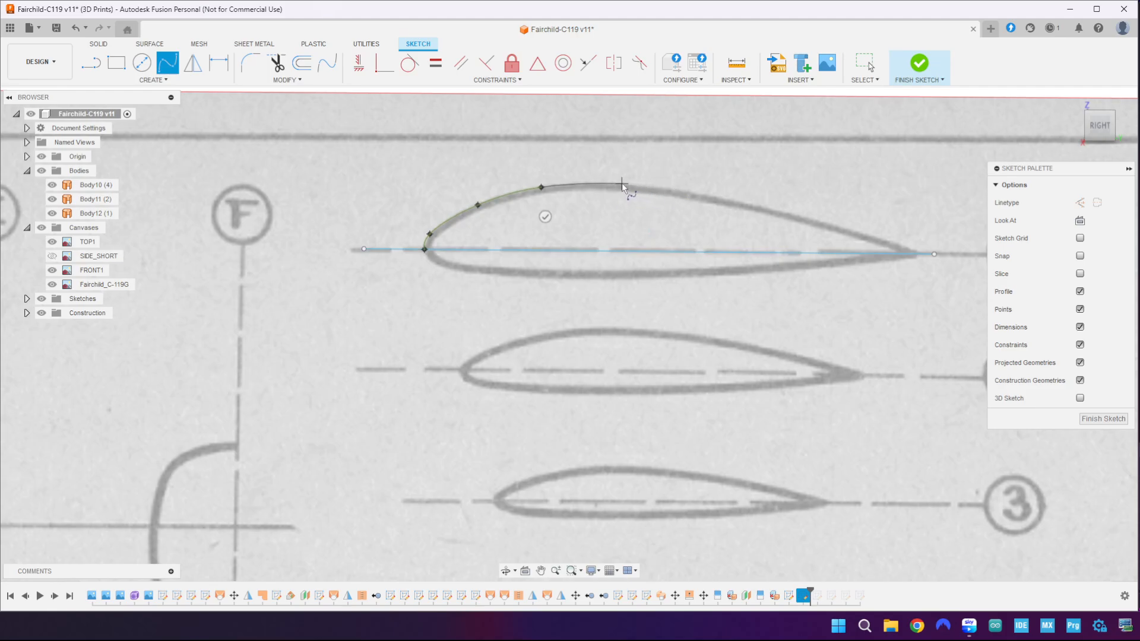
{"action": "left_click", "coordinate": [622, 183]}
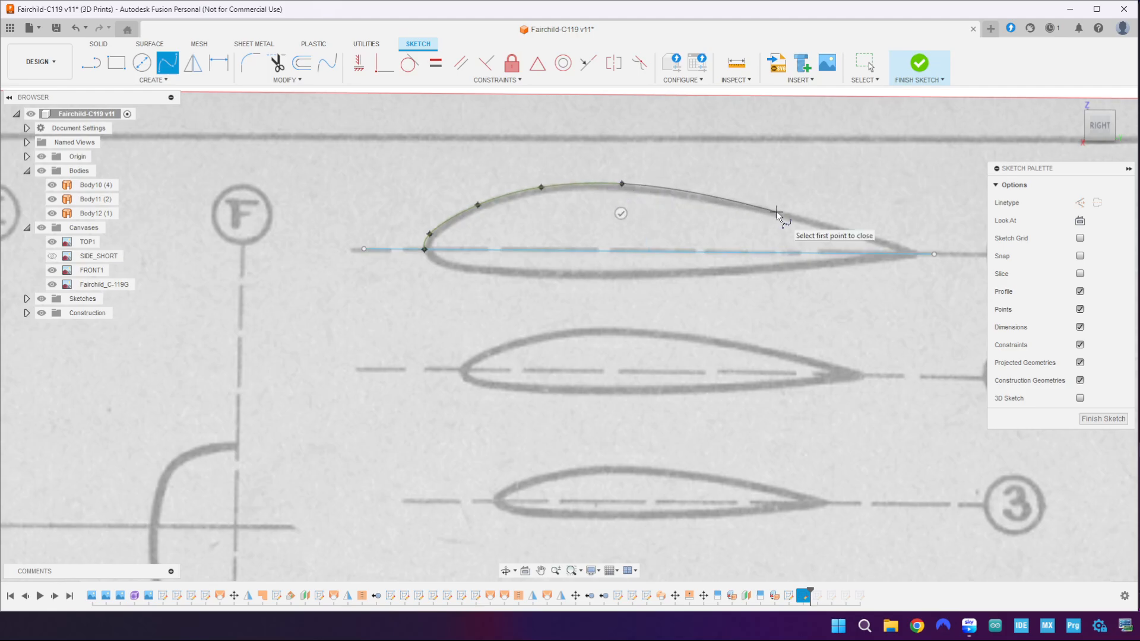
{"action": "left_click", "coordinate": [813, 220]}
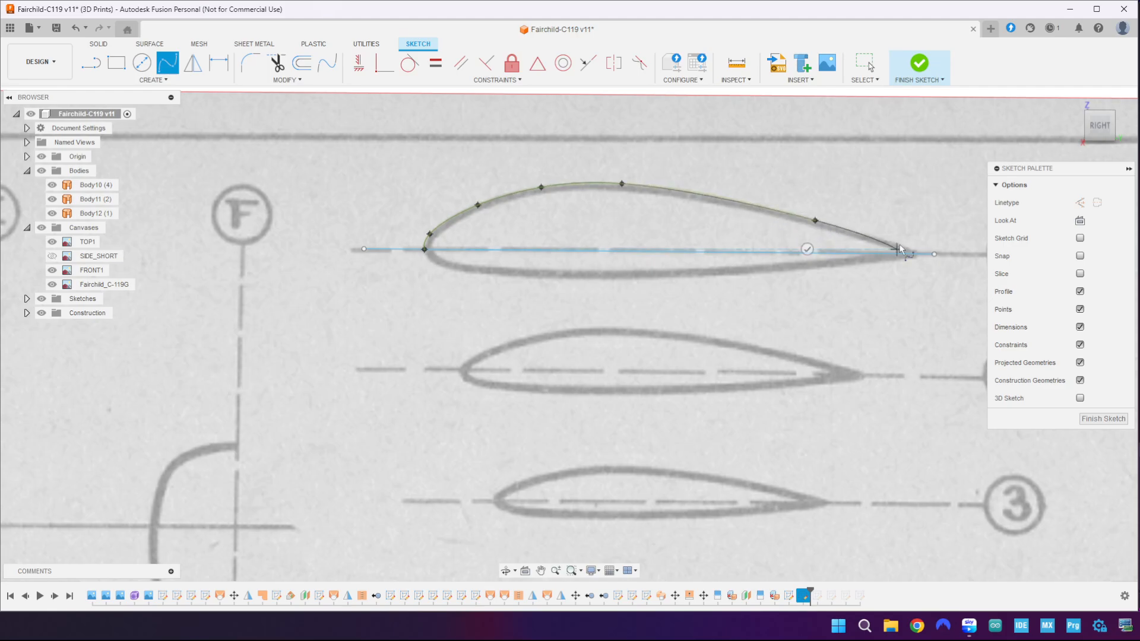
{"action": "scroll", "coordinate": [922, 257], "scroll_direction": "up", "scroll_amount": 2}
{"action": "scroll", "coordinate": [922, 257], "scroll_direction": "up", "scroll_amount": 2}
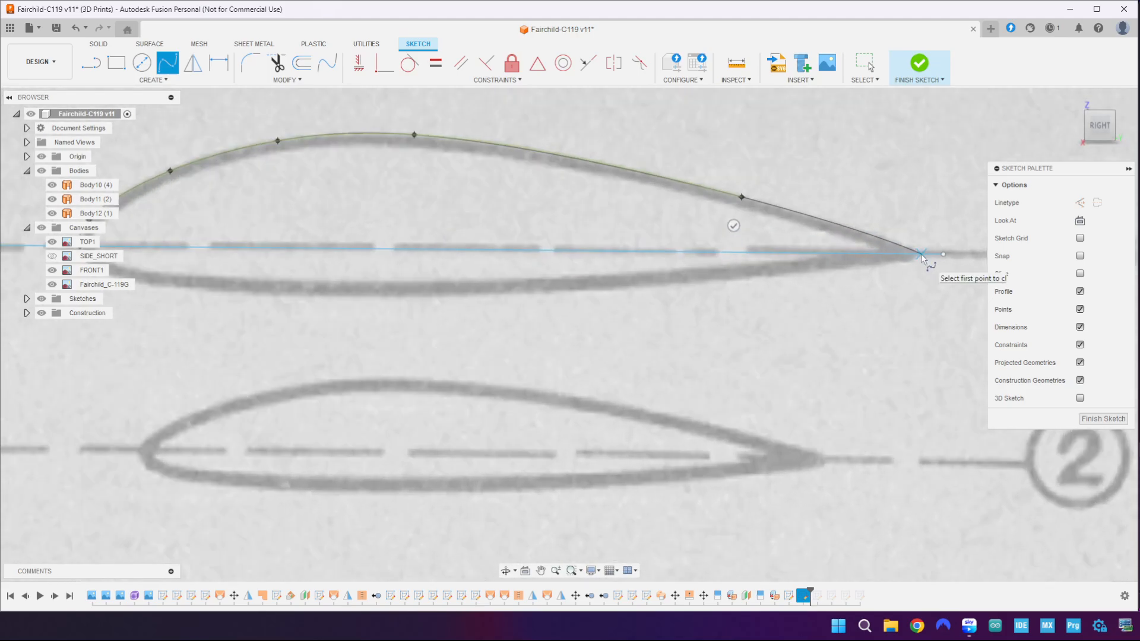
- Finish the upper-surface spline of airfoil section 1 at the trailing-edge point on the chord line
{"action": "left_click", "coordinate": [925, 255]}
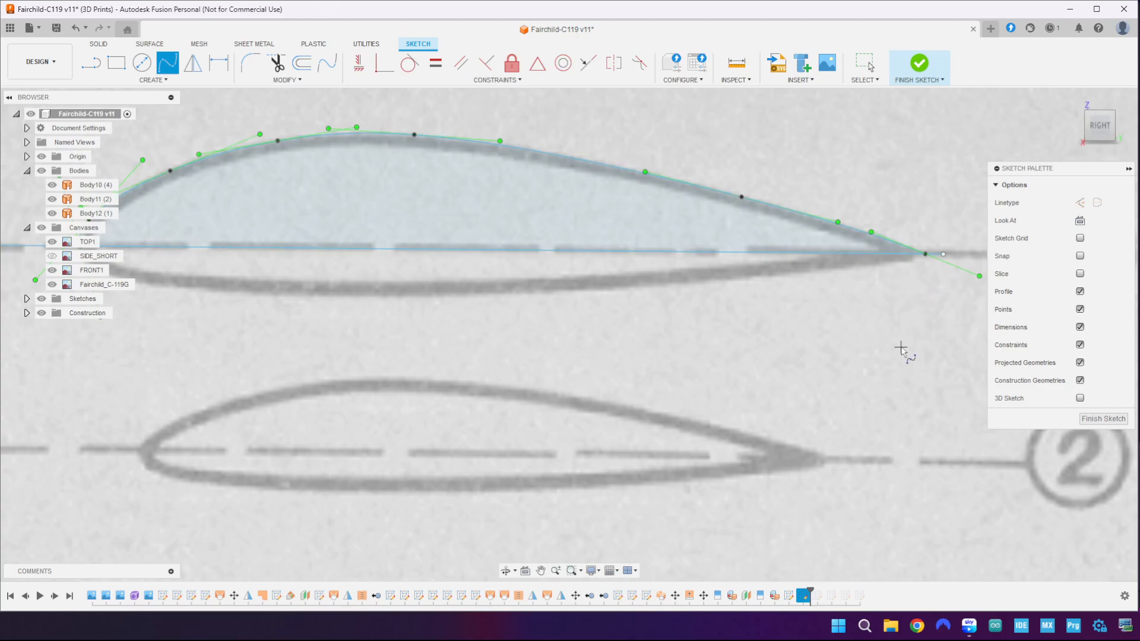
{"action": "scroll", "coordinate": [901, 349], "scroll_direction": "down", "scroll_amount": 4}
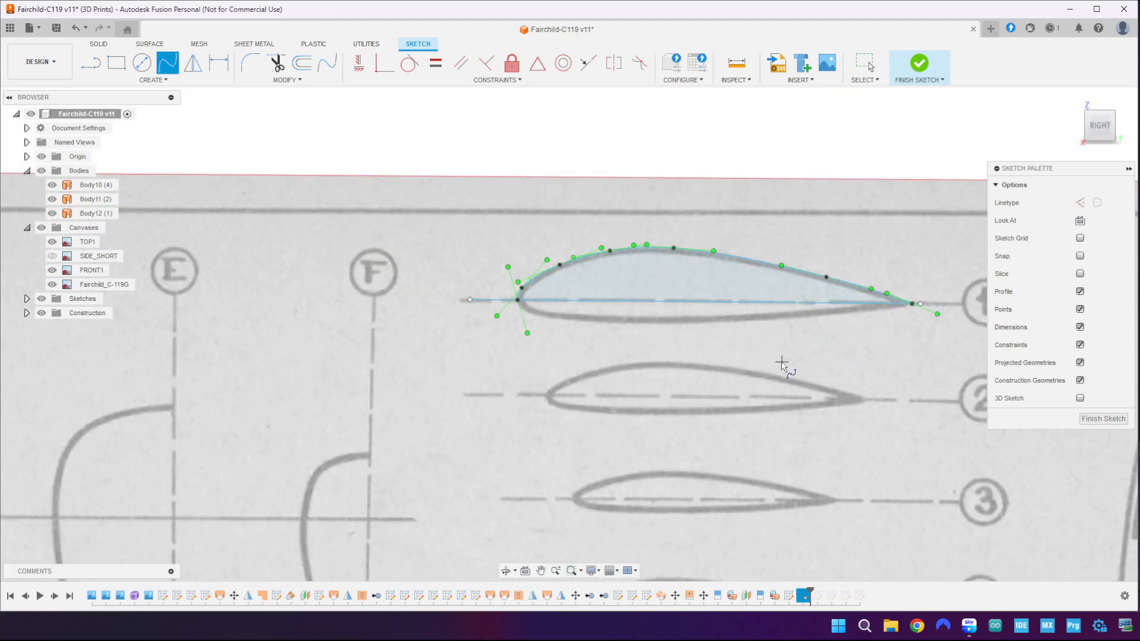
{"action": "scroll", "coordinate": [729, 363], "scroll_direction": "down", "scroll_amount": 2}
- Sketch a fit point spline along section 1's lower outline, from just below the leading edge back to the trailing-edge point
{"action": "scroll", "coordinate": [671, 343], "scroll_direction": "up", "scroll_amount": 4}
{"action": "scroll", "coordinate": [491, 321], "scroll_direction": "up", "scroll_amount": 4}
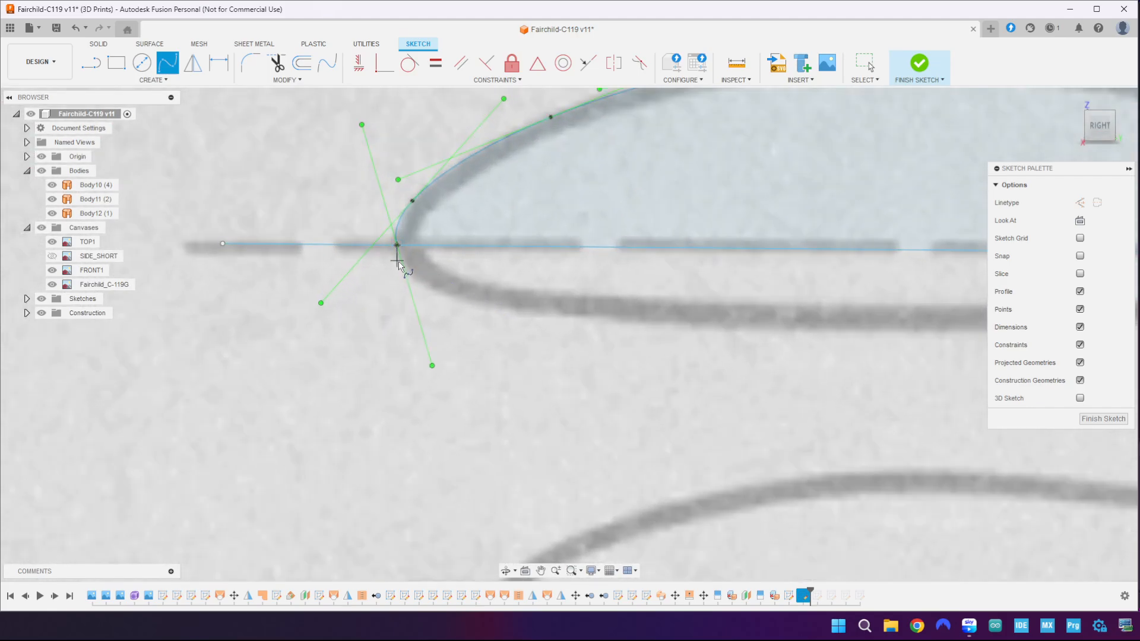
{"action": "left_click", "coordinate": [396, 262]}
{"action": "left_click", "coordinate": [440, 295]}
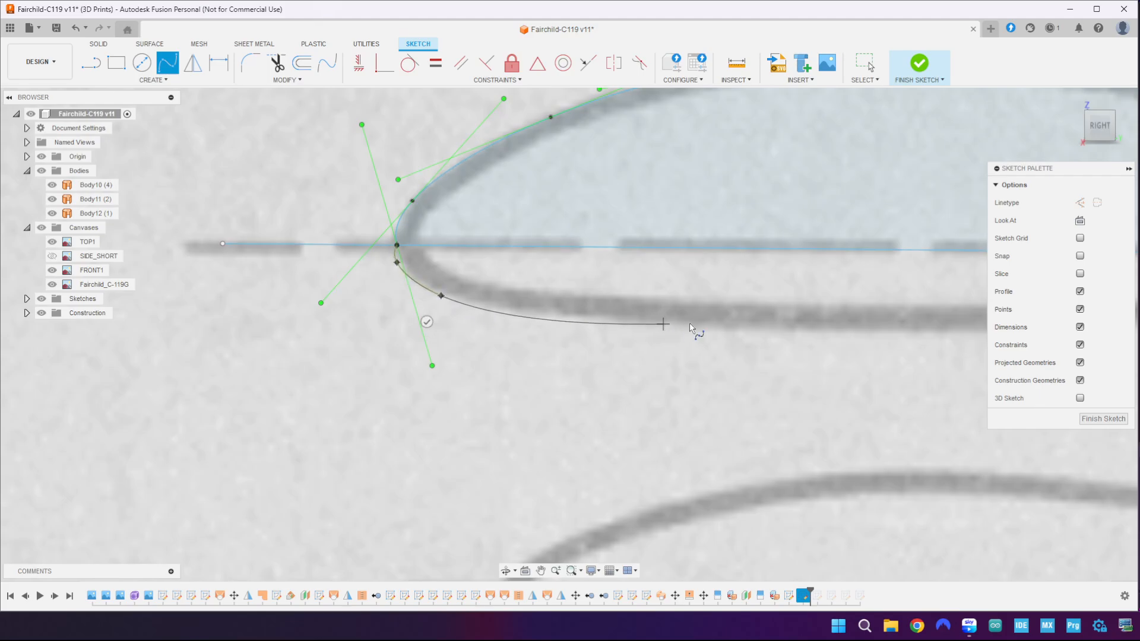
{"action": "scroll", "coordinate": [819, 332], "scroll_direction": "down", "scroll_amount": 4}
{"action": "scroll", "coordinate": [821, 339], "scroll_direction": "down", "scroll_amount": 4}
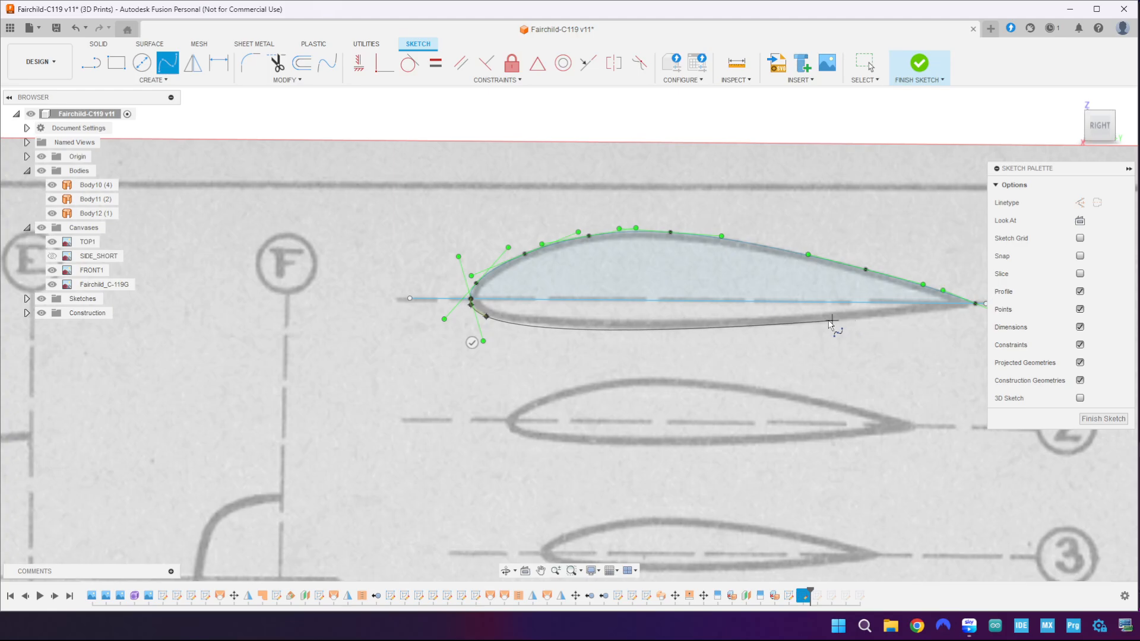
{"action": "left_click", "coordinate": [740, 328]}
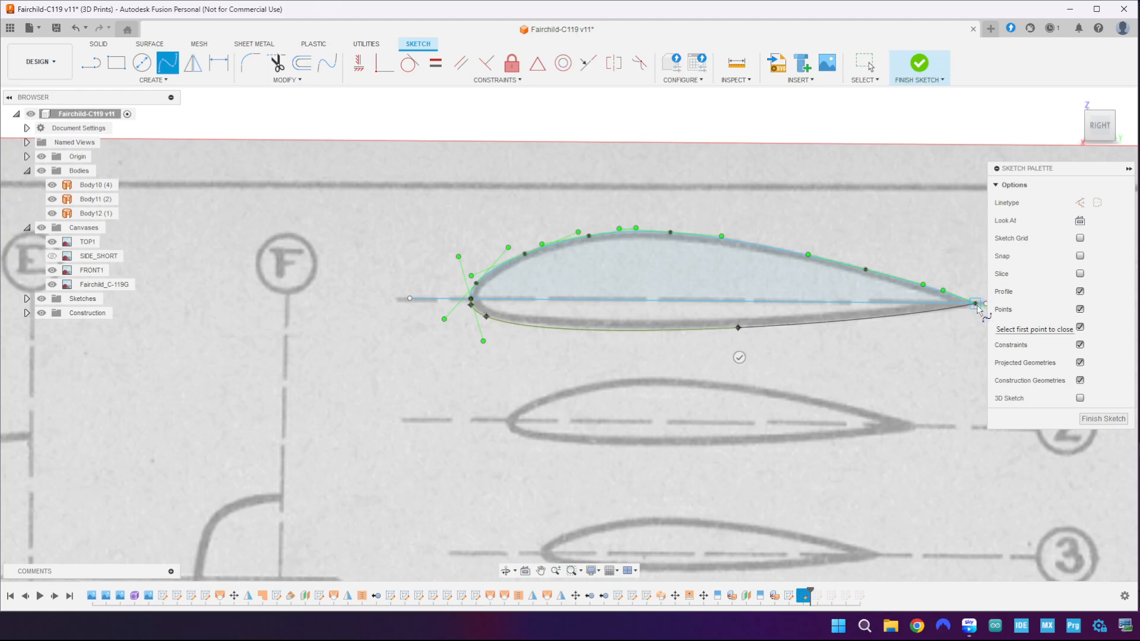
{"action": "left_click", "coordinate": [976, 303]}
{"action": "left_click", "coordinate": [979, 329]}
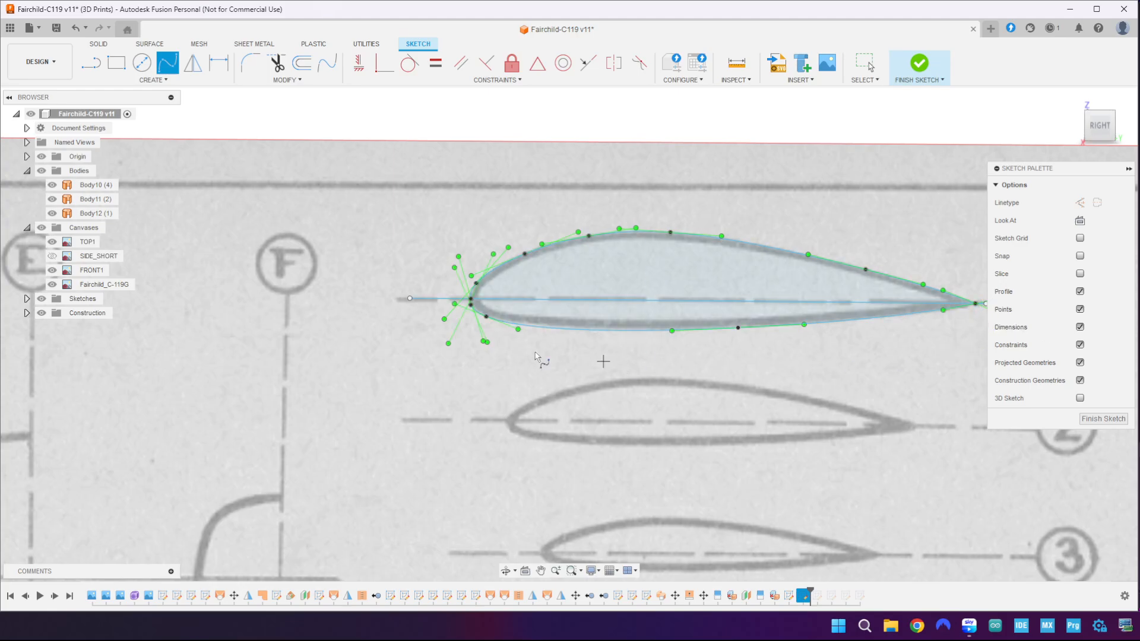
- Reposition the spline points just below and above the leading edge so the nose follows the traced outline smoothly
{"action": "scroll", "coordinate": [484, 338], "scroll_direction": "down", "scroll_amount": 2}
{"action": "scroll", "coordinate": [472, 333], "scroll_direction": "up", "scroll_amount": 6}
{"action": "scroll", "coordinate": [460, 285], "scroll_direction": "up", "scroll_amount": 2}
{"action": "key", "text": "Escape"}
{"action": "scroll", "coordinate": [482, 276], "scroll_direction": "up", "scroll_amount": 3}
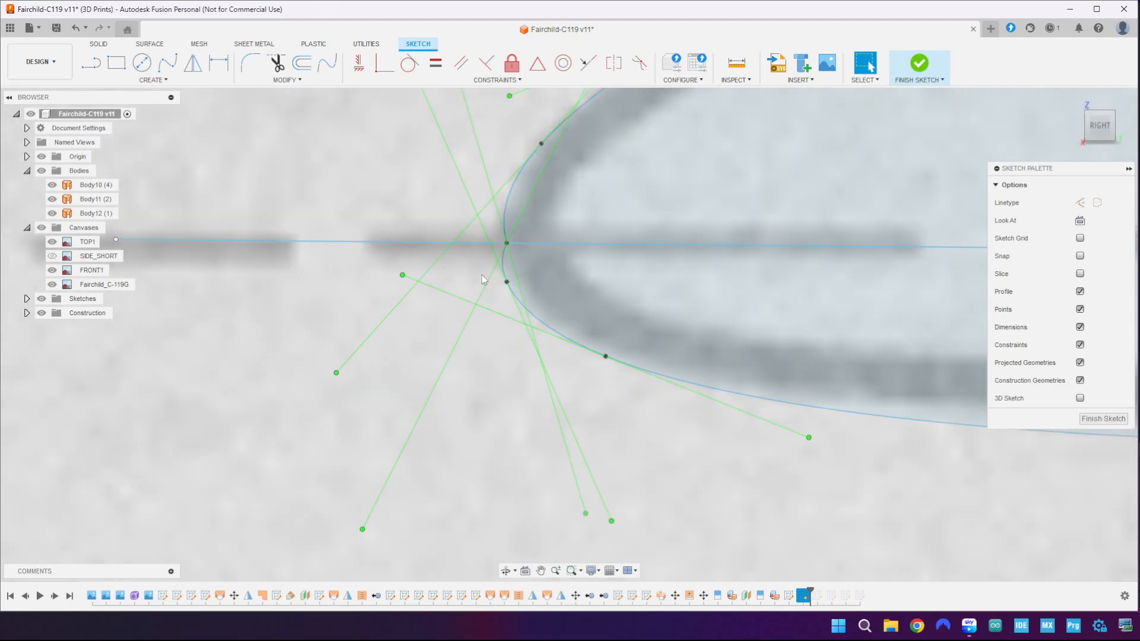
{"action": "left_click_drag", "start_coordinate": [508, 283], "coordinate": [522, 285]}
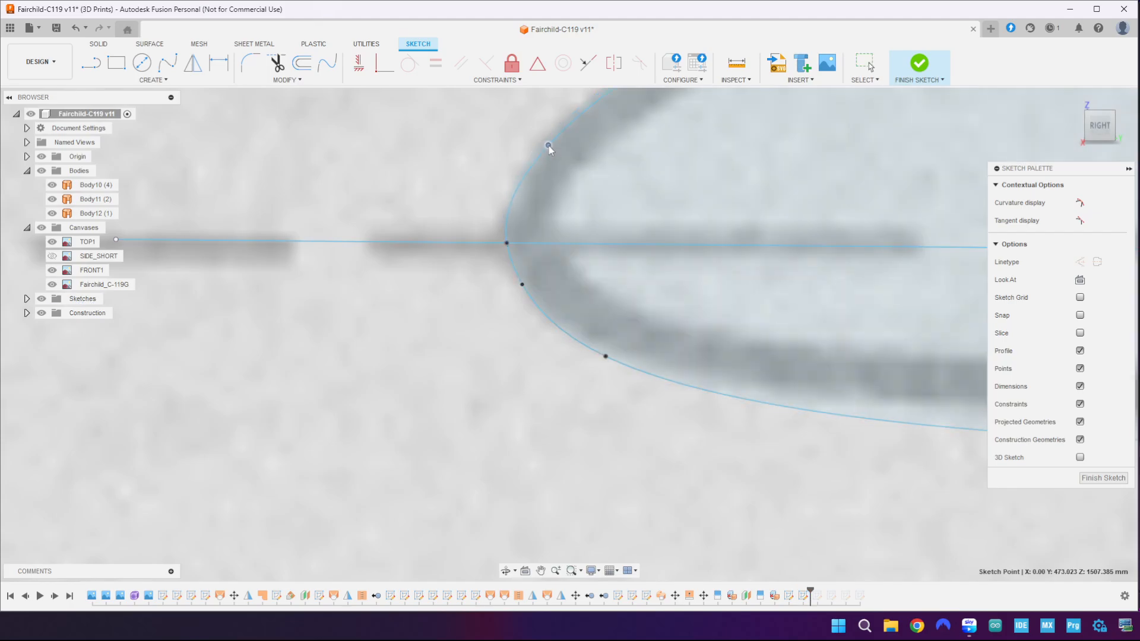
{"action": "scroll", "coordinate": [580, 257], "scroll_direction": "down", "scroll_amount": 3}
{"action": "scroll", "coordinate": [625, 273], "scroll_direction": "down", "scroll_amount": 2}
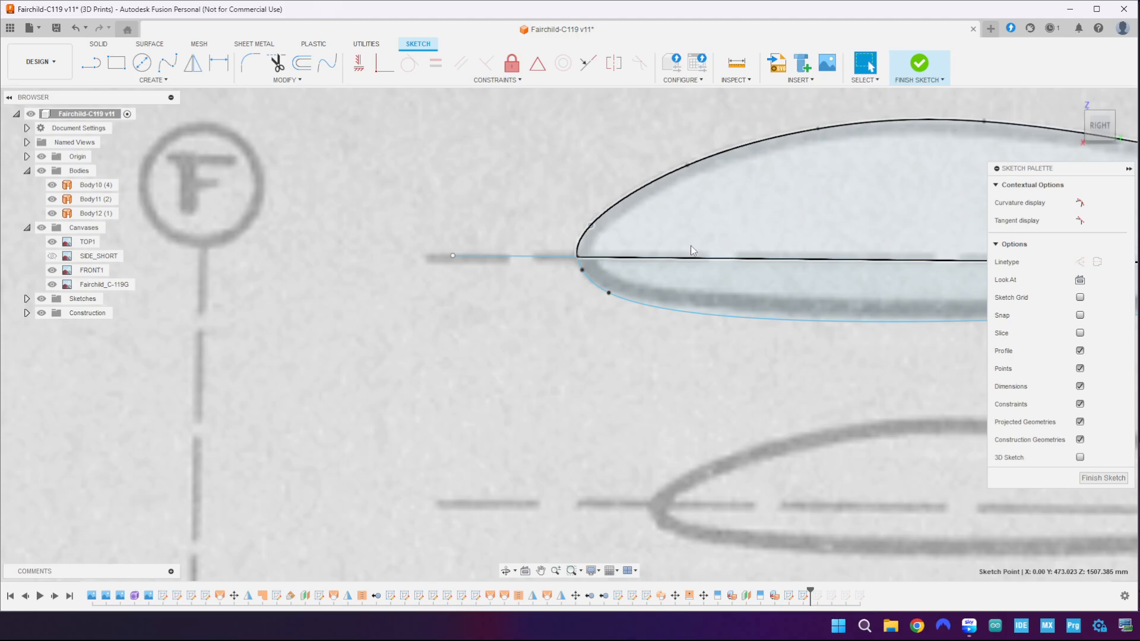
{"action": "middle_click_drag", "start_coordinate": [691, 242], "coordinate": [476, 258]}
{"action": "scroll", "coordinate": [517, 309], "scroll_direction": "down", "scroll_amount": 3}
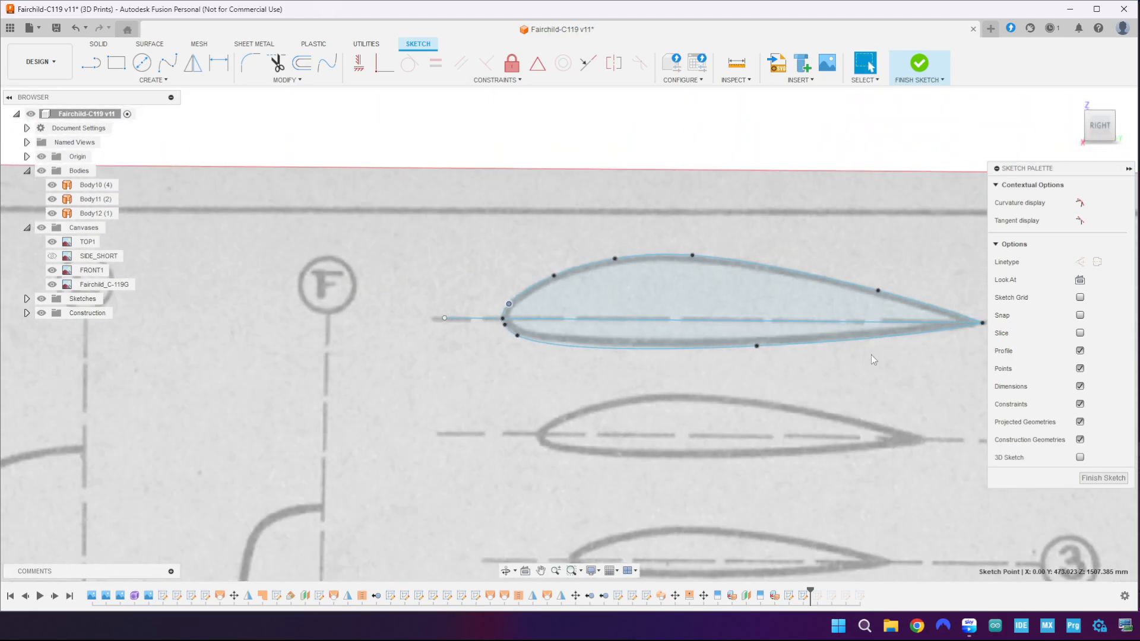
{"action": "middle_click_drag", "start_coordinate": [893, 355], "coordinate": [734, 286]}
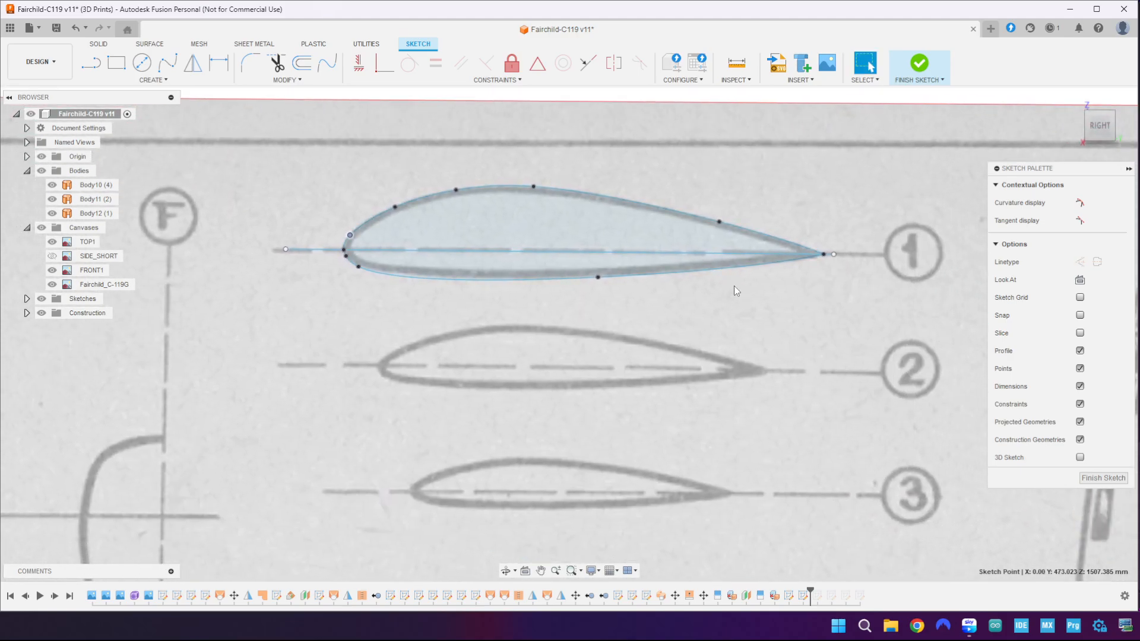
- Trim the chord line's overhanging ends beyond the leading and trailing edges of section 1
{"action": "left_click", "coordinate": [276, 62]}
{"action": "left_click", "coordinate": [321, 250]}
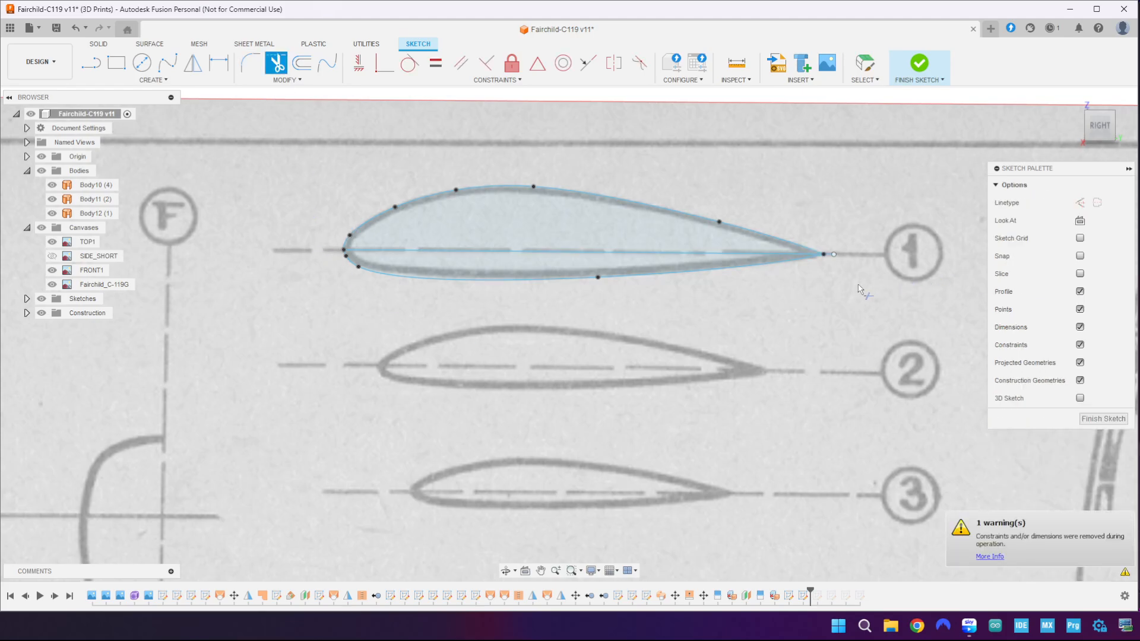
{"action": "left_click", "coordinate": [830, 254]}
{"action": "scroll", "coordinate": [846, 326], "scroll_direction": "down", "scroll_amount": 3}
{"action": "scroll", "coordinate": [832, 274], "scroll_direction": "up", "scroll_amount": 4}
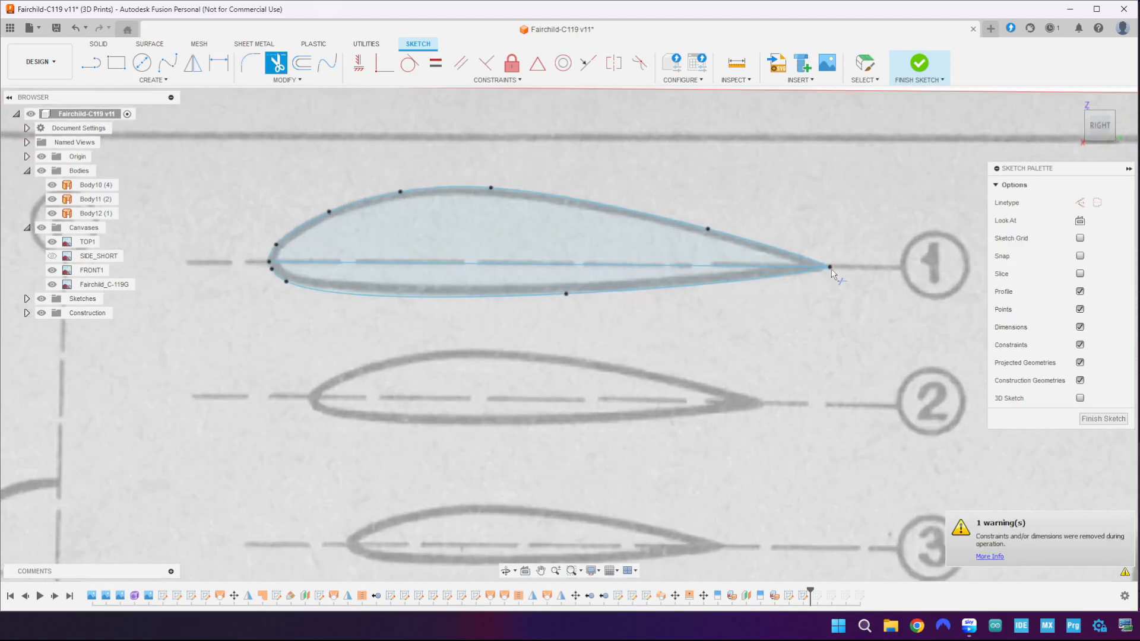
{"action": "scroll", "coordinate": [831, 274], "scroll_direction": "up", "scroll_amount": 3}
{"action": "scroll", "coordinate": [832, 275], "scroll_direction": "down", "scroll_amount": 4}
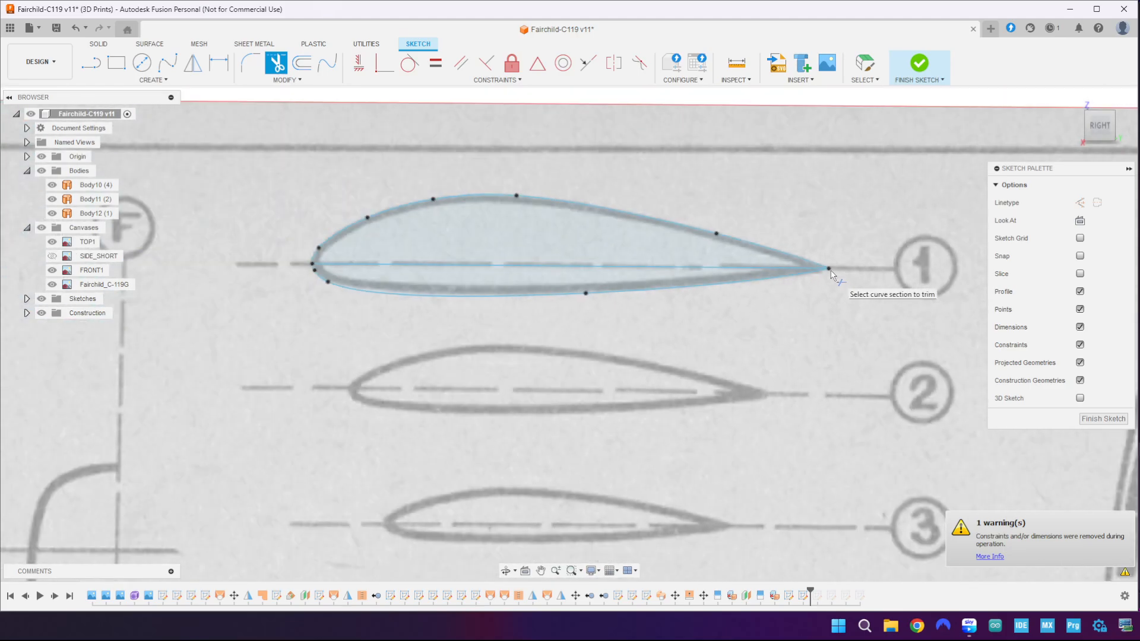
{"action": "scroll", "coordinate": [831, 274], "scroll_direction": "down", "scroll_amount": 3}
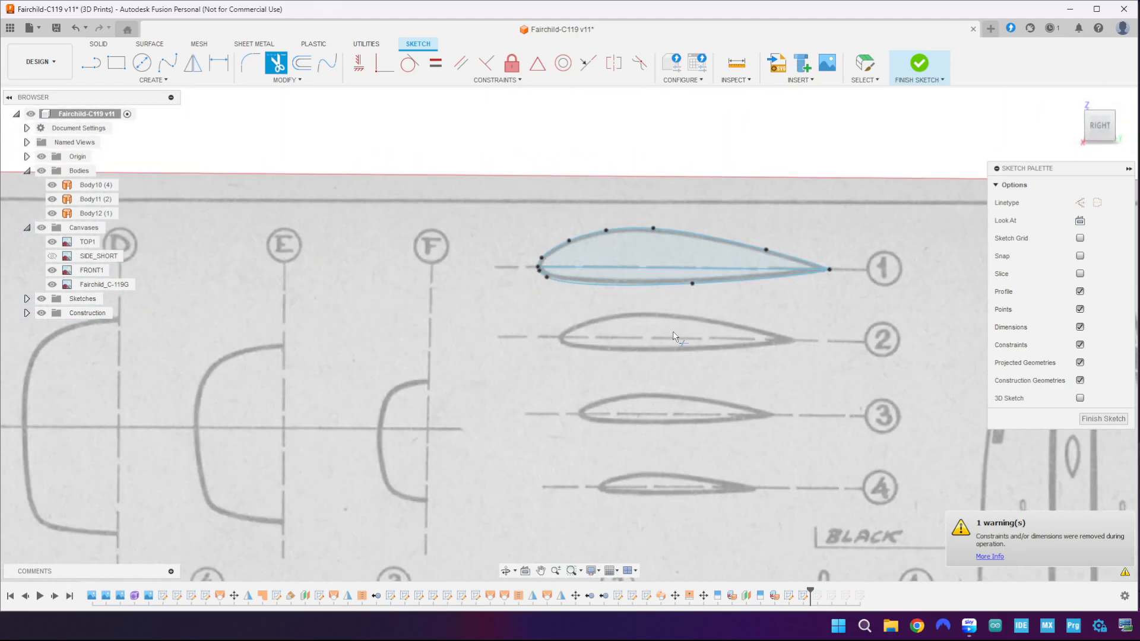
- Undo the trim that removed section 1's lower spline
{"action": "scroll", "coordinate": [588, 293], "scroll_direction": "up", "scroll_amount": 4}
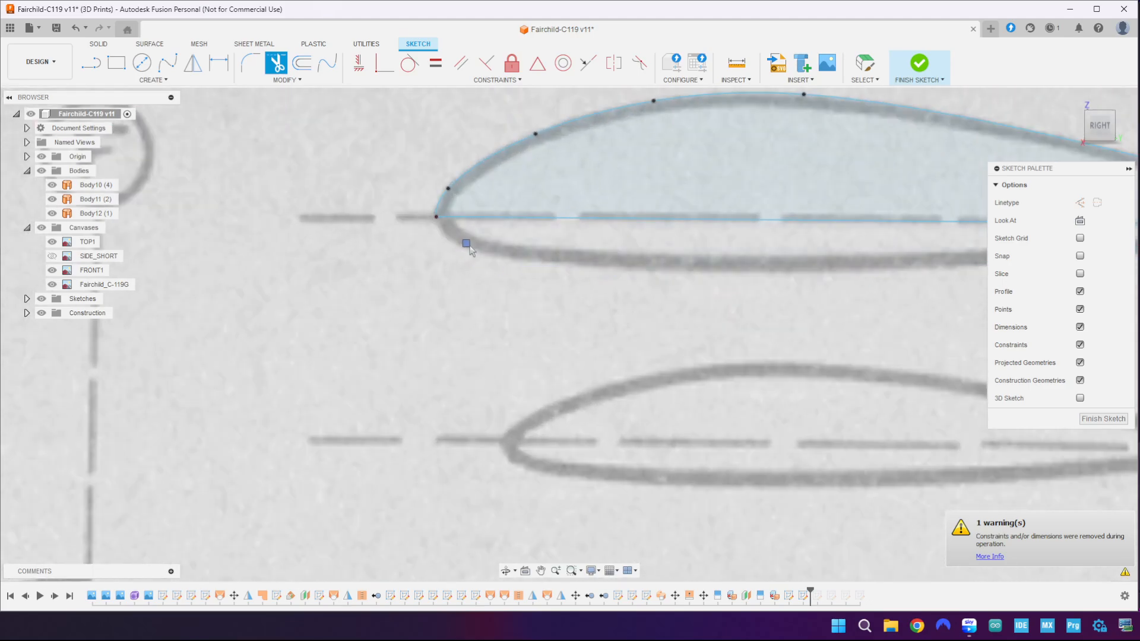
{"action": "key", "text": "Escape"}
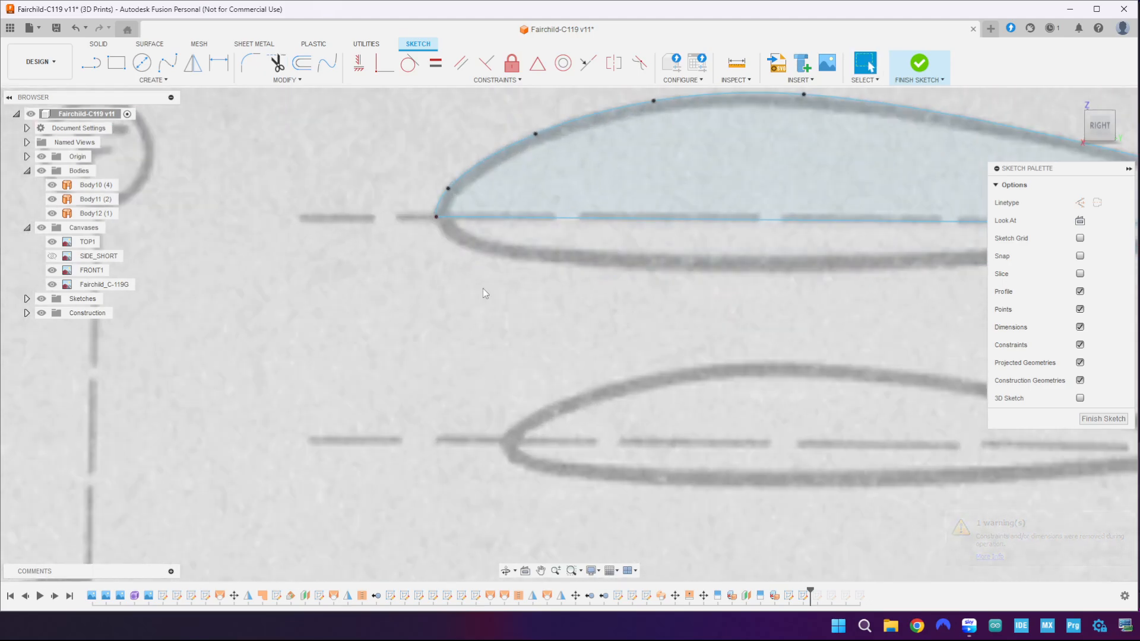
{"action": "scroll", "coordinate": [503, 286], "scroll_direction": "down", "scroll_amount": 3}
{"action": "scroll", "coordinate": [504, 286], "scroll_direction": "down", "scroll_amount": 2}
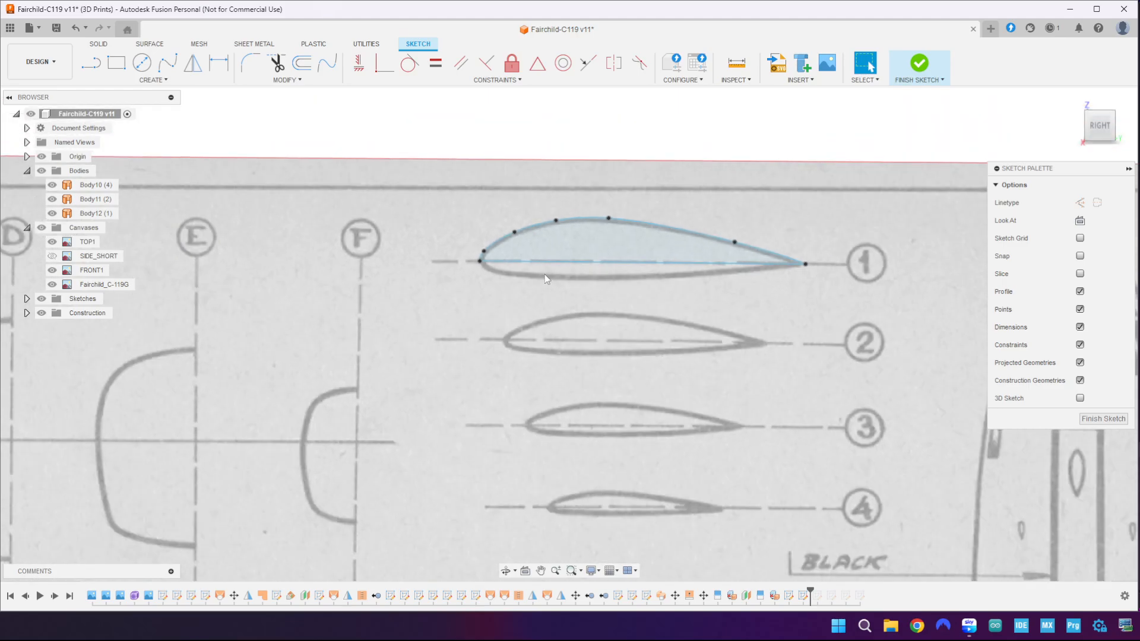
{"action": "key", "text": "ctrl+z"}
- Nudge the lower spline's second point near the nose slightly toward the traced outline and finish the sketch
{"action": "scroll", "coordinate": [497, 286], "scroll_direction": "up", "scroll_amount": 4}
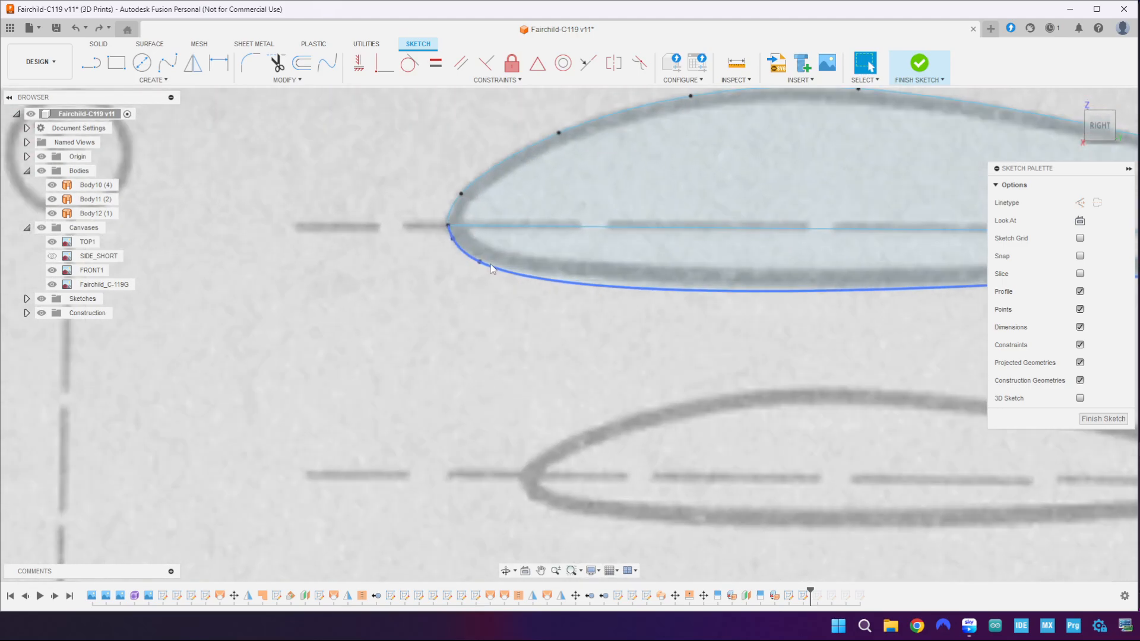
{"action": "left_click", "coordinate": [480, 262]}
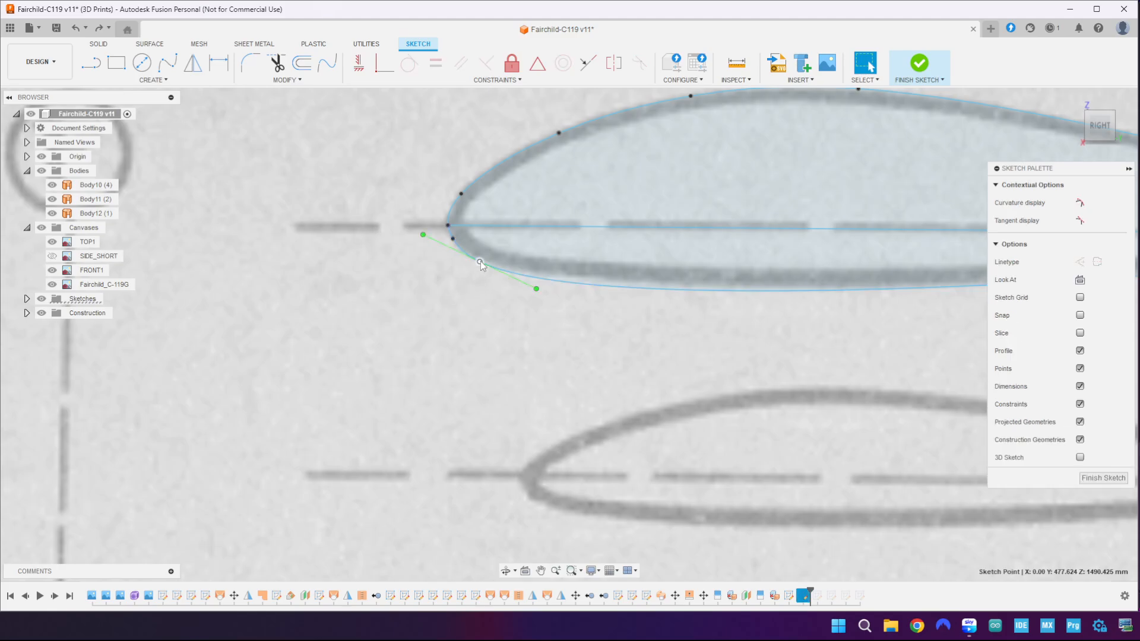
{"action": "left_click_drag", "start_coordinate": [480, 261], "coordinate": [482, 261]}
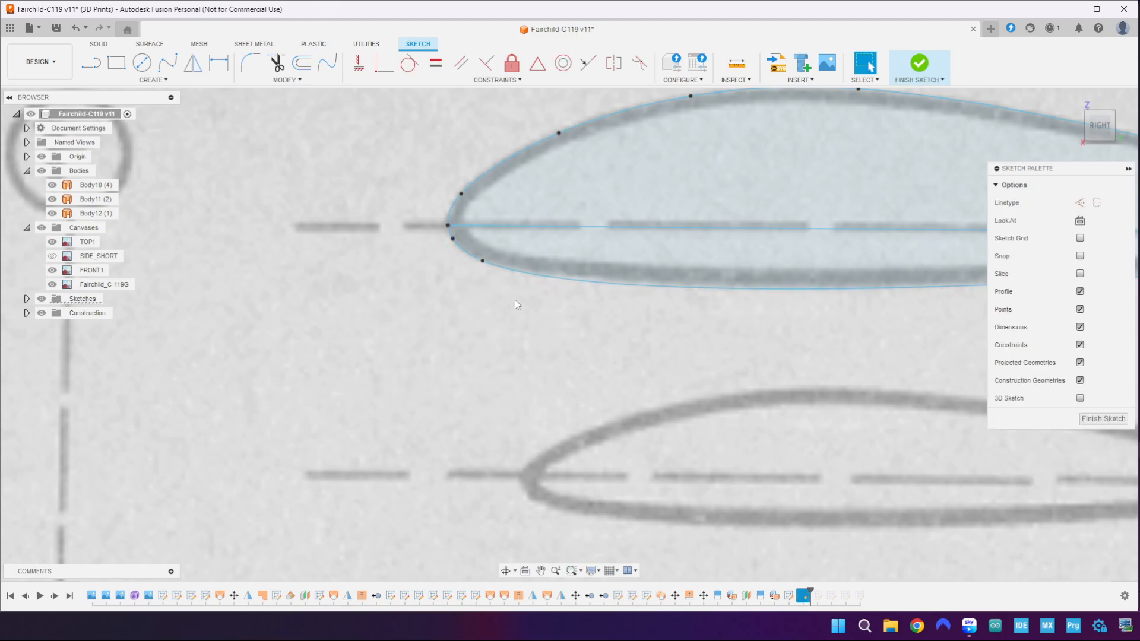
{"action": "scroll", "coordinate": [529, 316], "scroll_direction": "down", "scroll_amount": 3}
{"action": "middle_click_drag", "start_coordinate": [804, 347], "coordinate": [685, 349]}
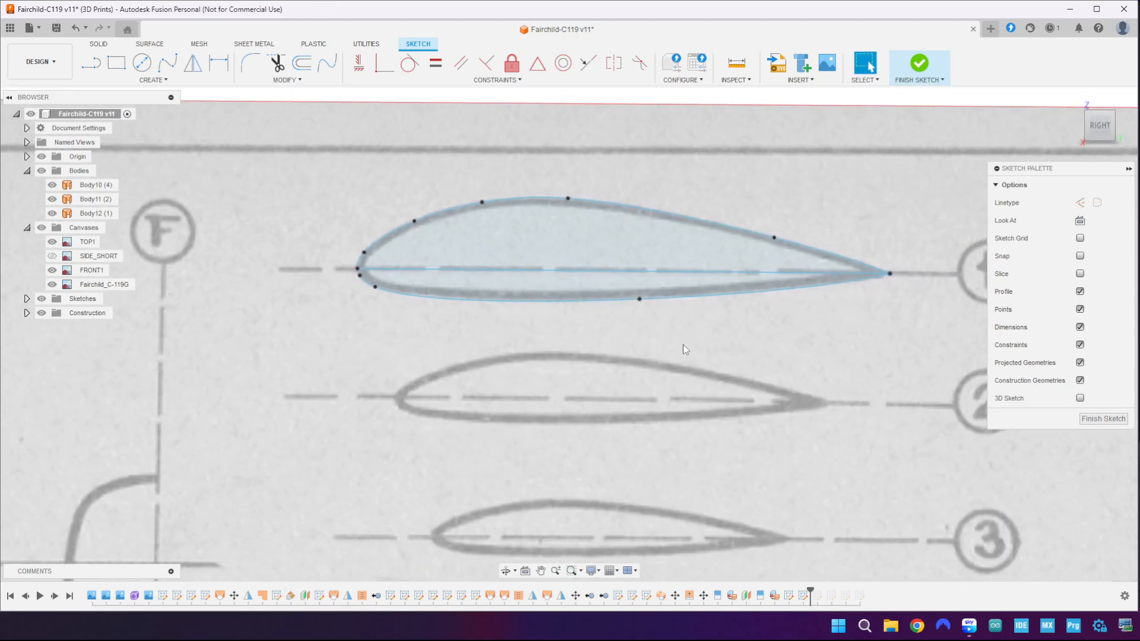
{"action": "left_click", "coordinate": [1103, 419]}
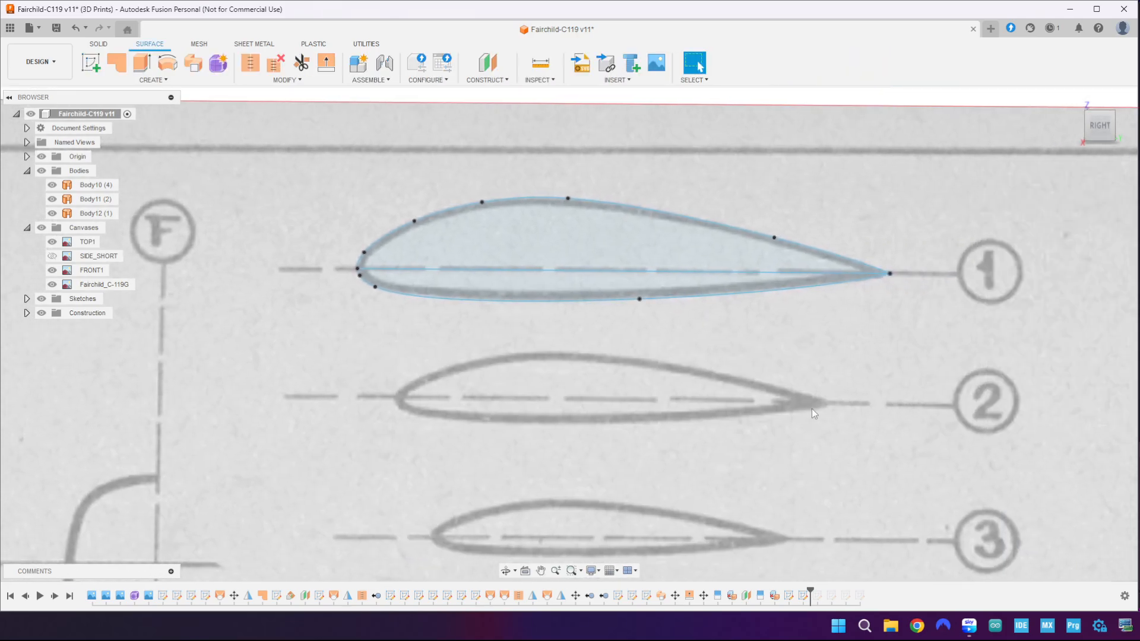
- Select the complete airfoil sketch of section 1 for Move/Copy and set the pivot on its leading-edge point
{"action": "left_click_drag", "start_coordinate": [297, 171], "coordinate": [929, 358]}
{"action": "key", "text": "m"}
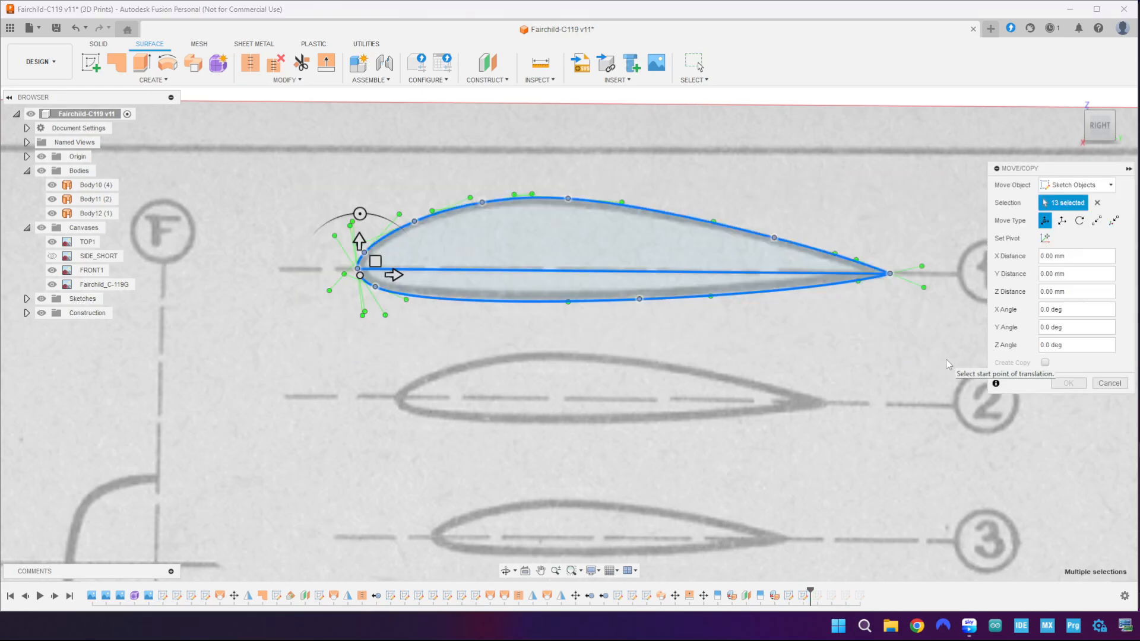
{"action": "left_click", "coordinate": [1046, 239]}
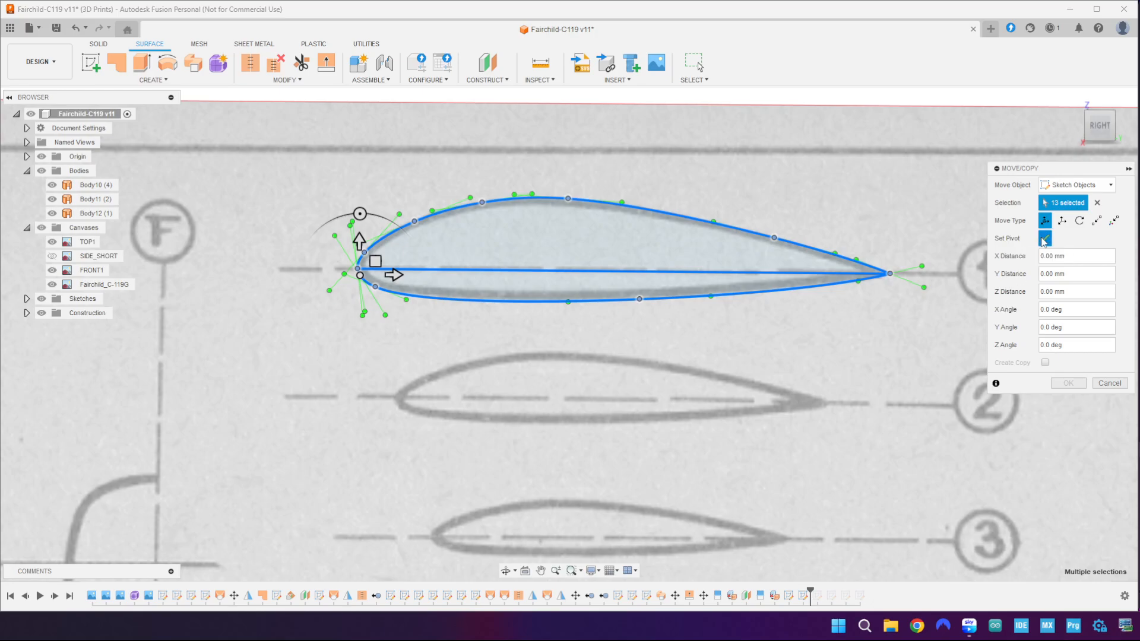
{"action": "scroll", "coordinate": [300, 321], "scroll_direction": "up", "scroll_amount": 9}
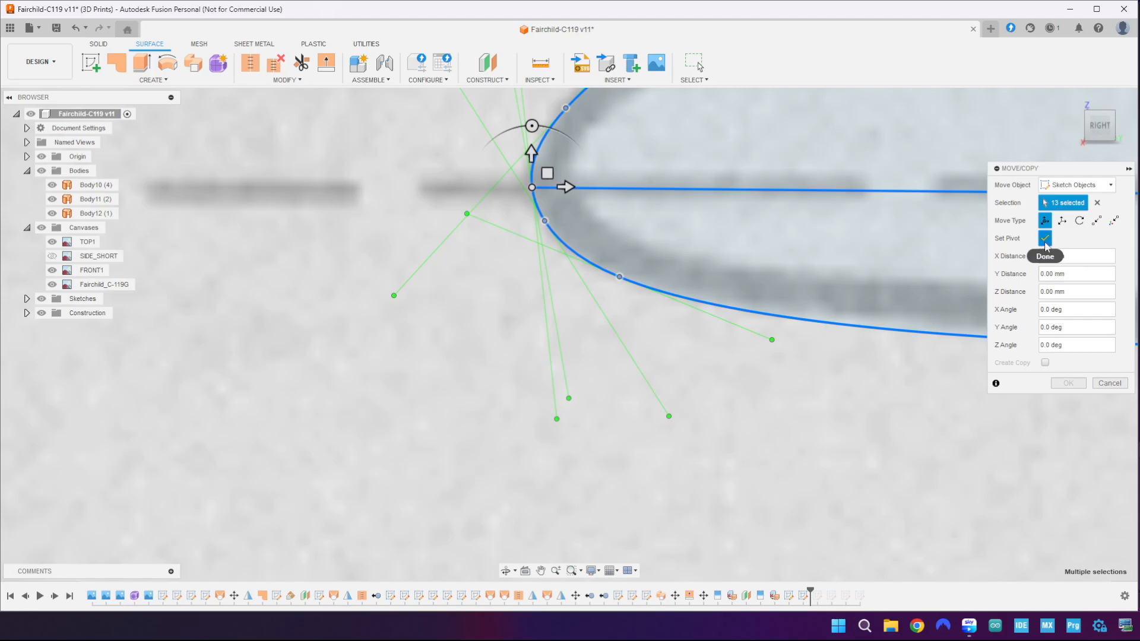
{"action": "left_click", "coordinate": [1044, 239]}
{"action": "scroll", "coordinate": [724, 416], "scroll_direction": "down", "scroll_amount": 8}
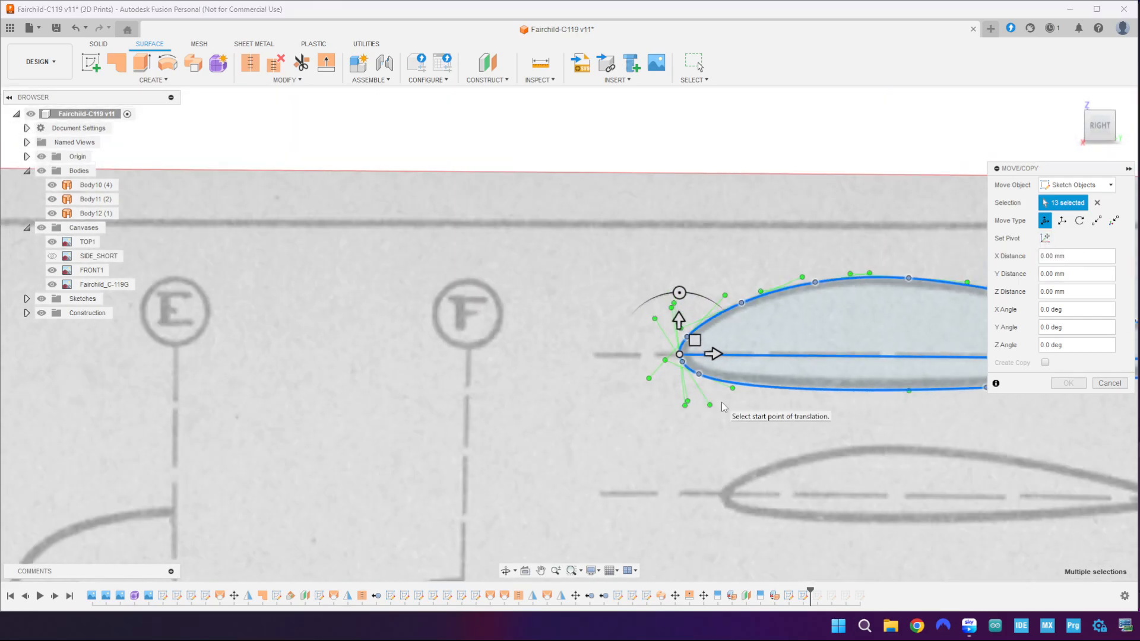
{"action": "middle_click_drag", "start_coordinate": [717, 430], "coordinate": [491, 176]}
{"action": "scroll", "coordinate": [634, 375], "scroll_direction": "down", "scroll_amount": 5}
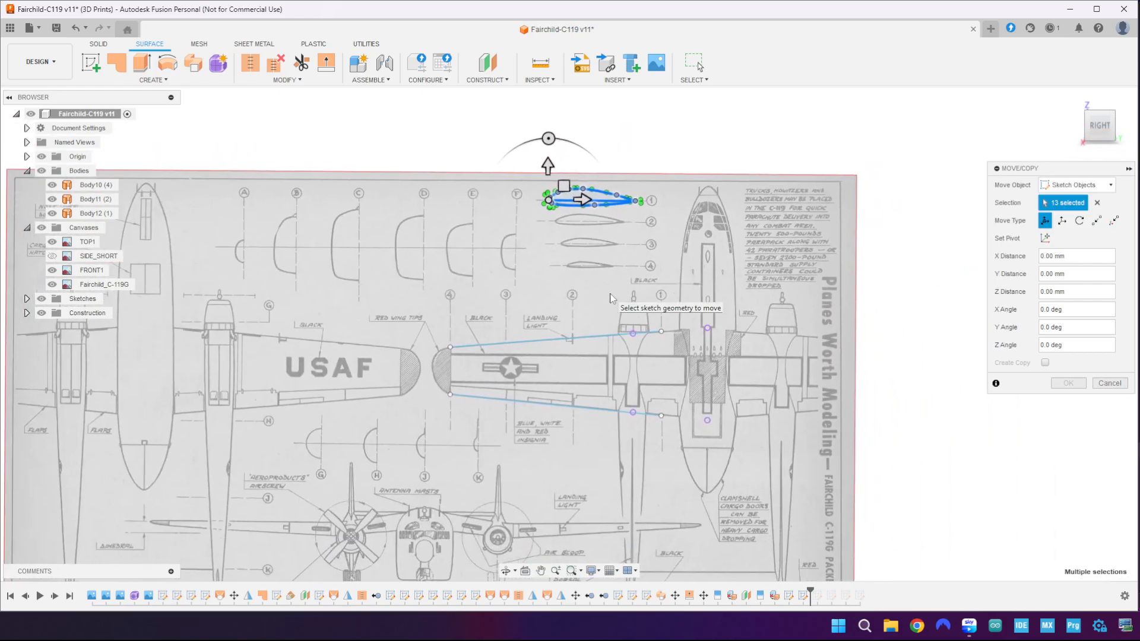
- Move the airfoil point to point from its leading-edge point to the wing's front-edge endpoint at station 1
{"action": "left_click", "coordinate": [1097, 221]}
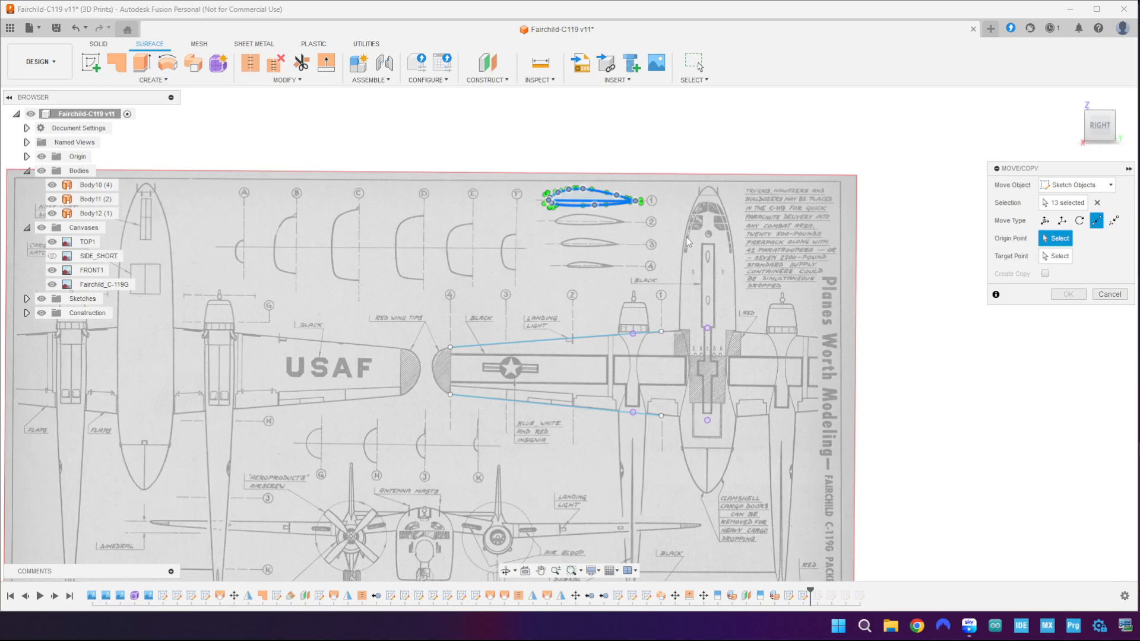
{"action": "scroll", "coordinate": [553, 202], "scroll_direction": "up", "scroll_amount": 8}
{"action": "scroll", "coordinate": [475, 170], "scroll_direction": "up", "scroll_amount": 3}
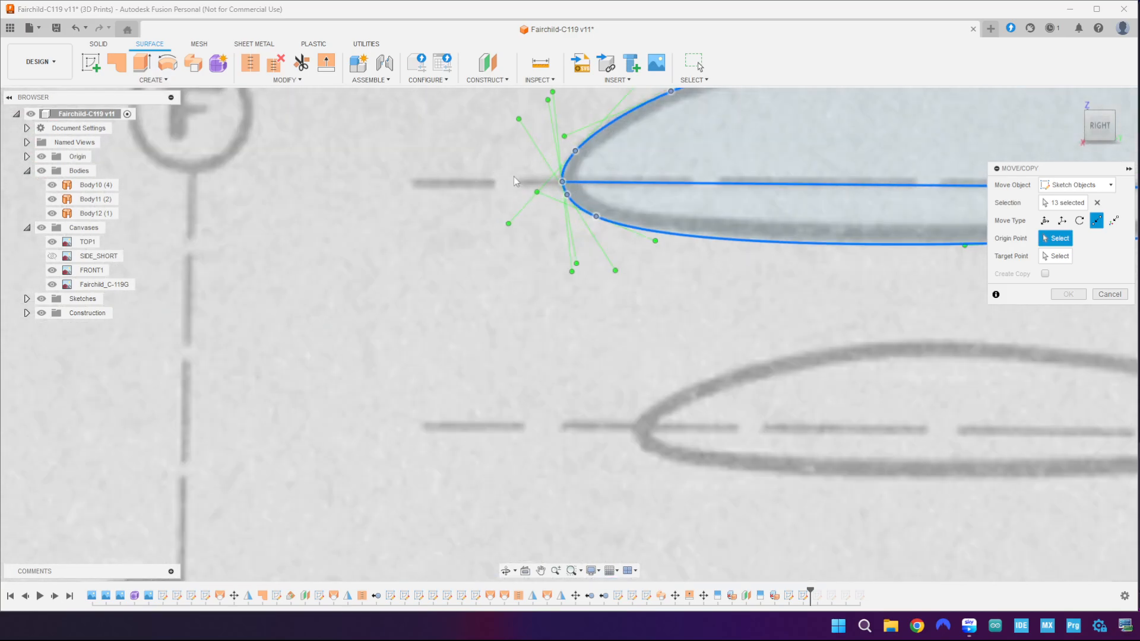
{"action": "left_click", "coordinate": [562, 183]}
{"action": "scroll", "coordinate": [715, 400], "scroll_direction": "down", "scroll_amount": 5}
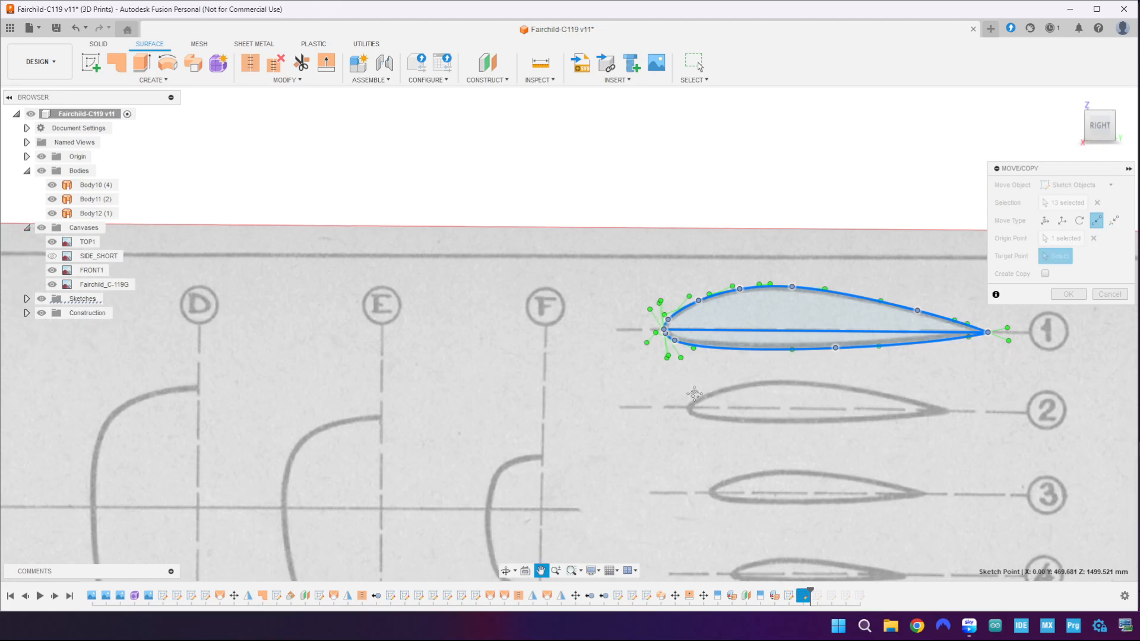
{"action": "middle_click_drag", "start_coordinate": [831, 547], "coordinate": [617, 381]}
{"action": "scroll", "coordinate": [618, 382], "scroll_direction": "down", "scroll_amount": 5}
{"action": "middle_click_drag", "start_coordinate": [799, 535], "coordinate": [748, 374]}
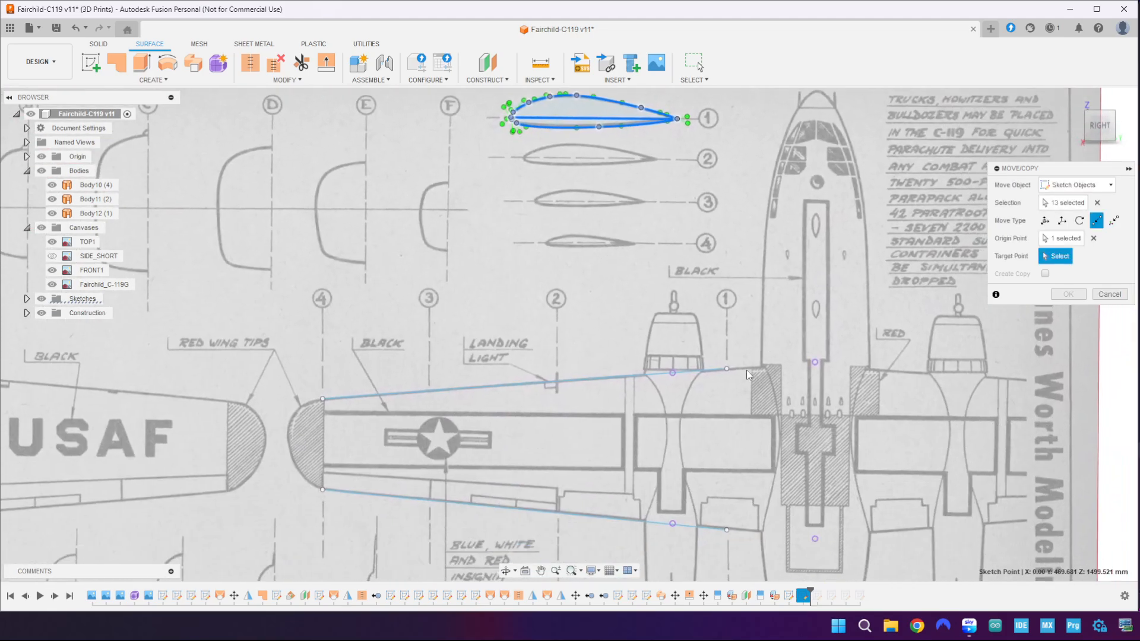
{"action": "left_click", "coordinate": [728, 369]}
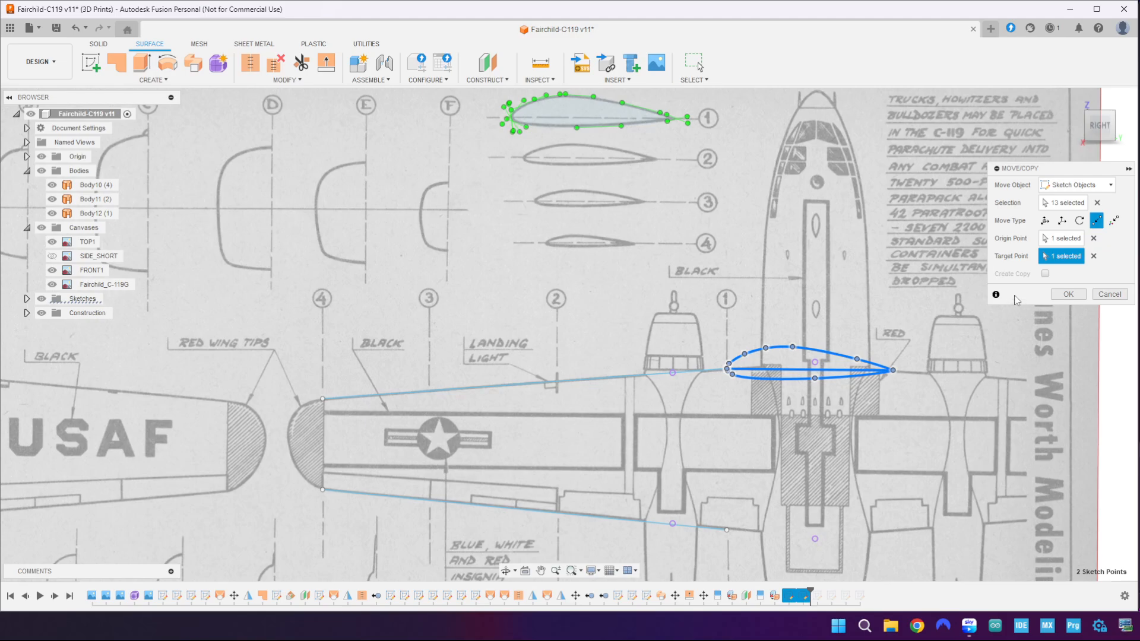
{"action": "left_click", "coordinate": [1068, 294]}
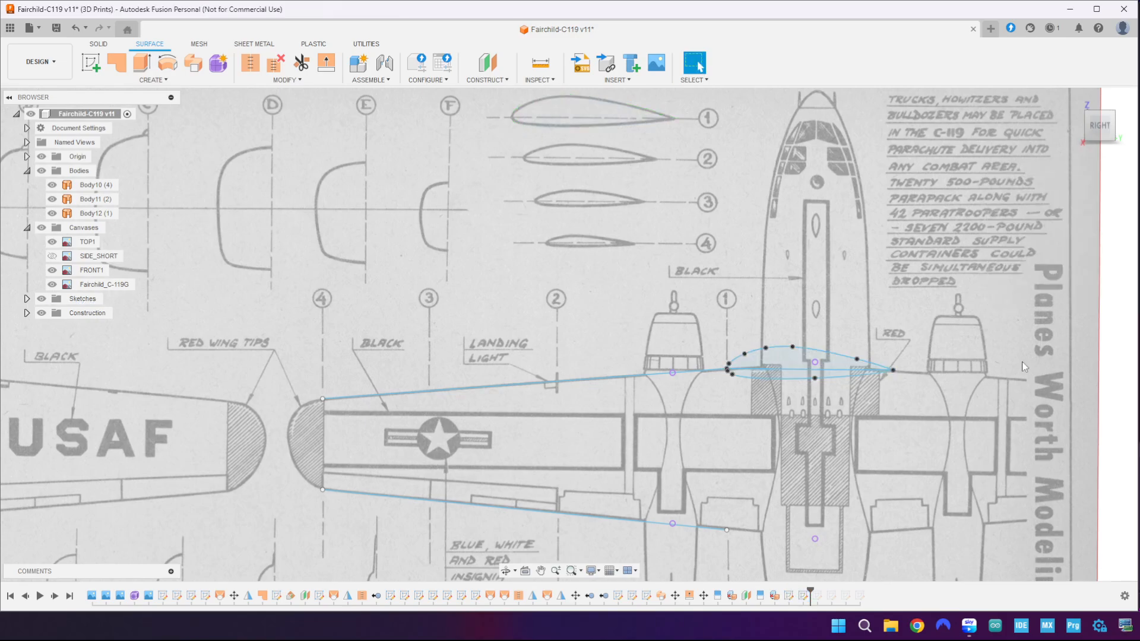
- Select the whole section 1 airfoil with the wing-edge sketch hidden, and show the wing-edge sketch again
{"action": "scroll", "coordinate": [426, 493], "scroll_direction": "up", "scroll_amount": 3}
{"action": "scroll", "coordinate": [426, 488], "scroll_direction": "down", "scroll_amount": 4}
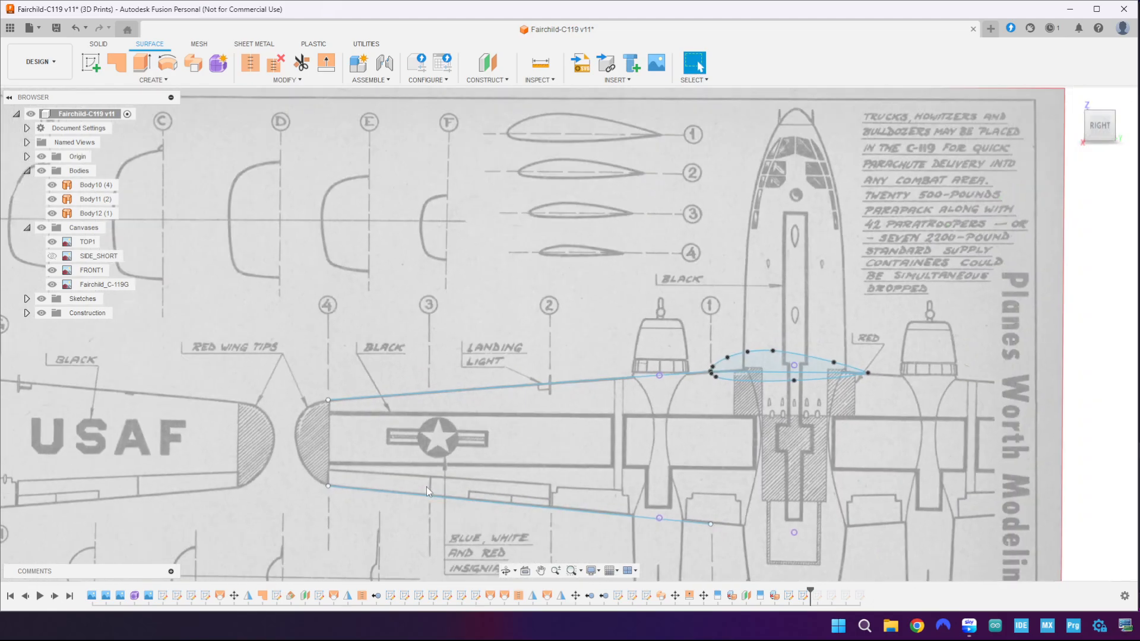
{"action": "middle_click_drag", "start_coordinate": [427, 487], "coordinate": [481, 326]}
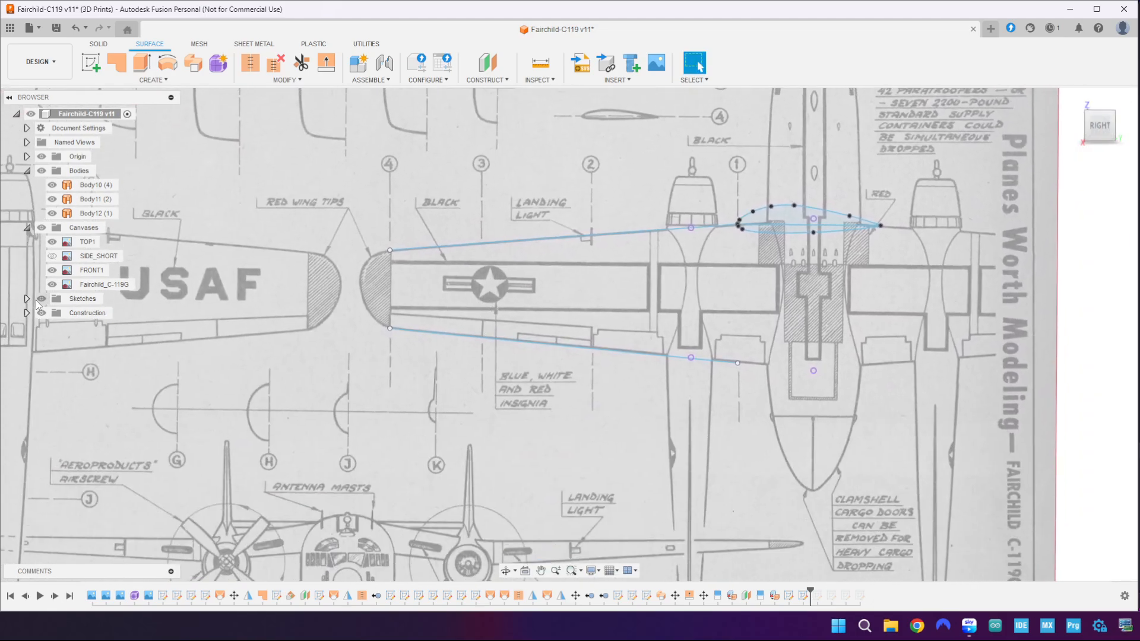
{"action": "left_click", "coordinate": [26, 299]}
{"action": "left_click", "coordinate": [55, 529]}
{"action": "left_click", "coordinate": [53, 526]}
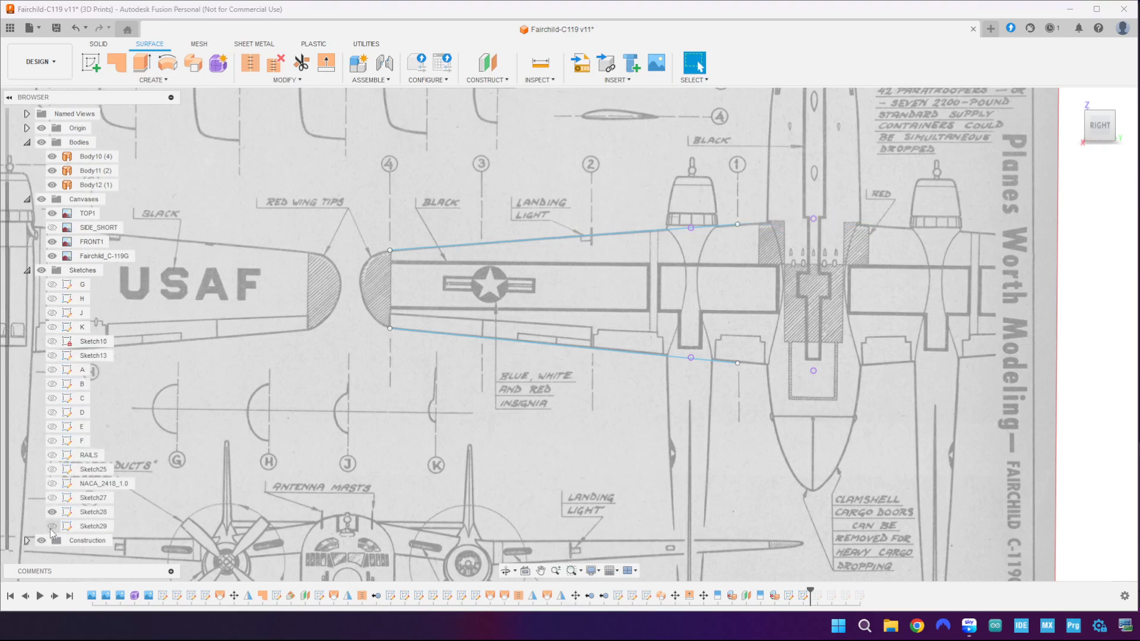
{"action": "left_click", "coordinate": [53, 526]}
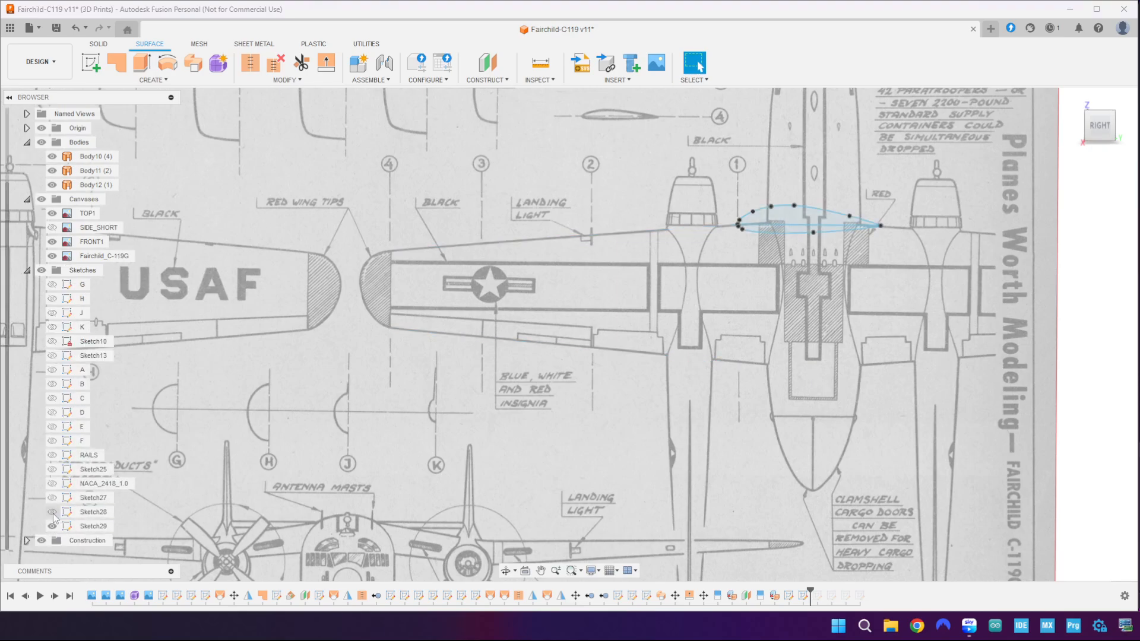
{"action": "mouse_move", "coordinate": [718, 175]}
{"action": "left_mouse_down"}
{"action": "mouse_move", "coordinate": [953, 299]}
{"action": "mouse_move", "coordinate": [944, 288]}
{"action": "left_mouse_up"}
{"action": "left_click", "coordinate": [52, 512]}
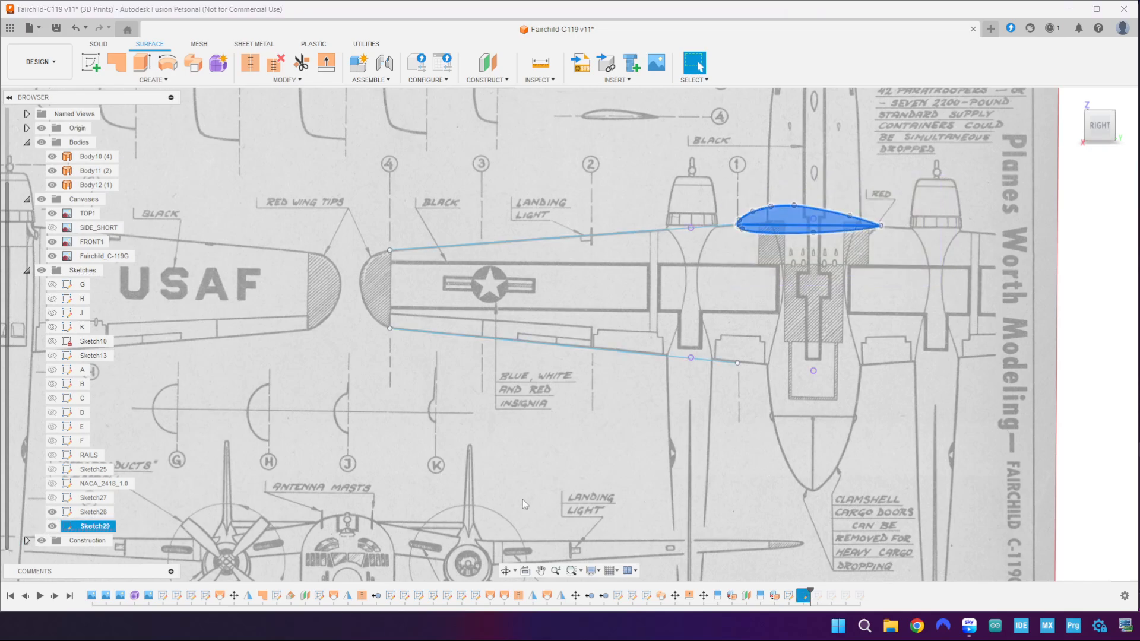
- Start Move/Copy on the selected airfoil and set its pivot on the leading-edge point
{"action": "scroll", "coordinate": [807, 293], "scroll_direction": "down", "scroll_amount": 2}
{"action": "scroll", "coordinate": [832, 238], "scroll_direction": "up", "scroll_amount": 6}
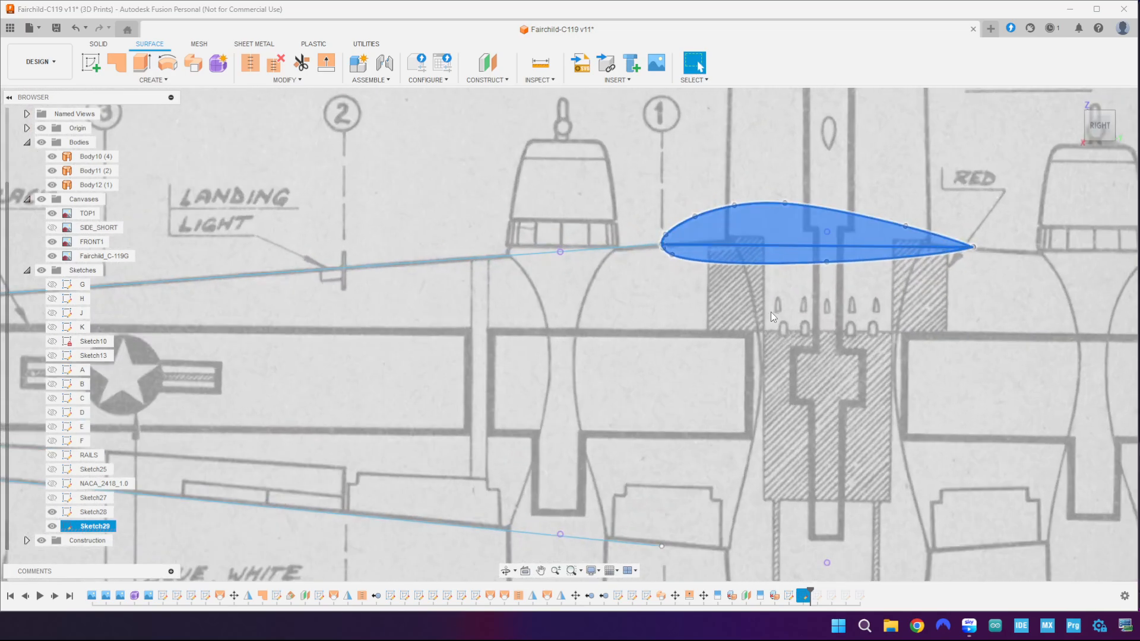
{"action": "key", "text": "m"}
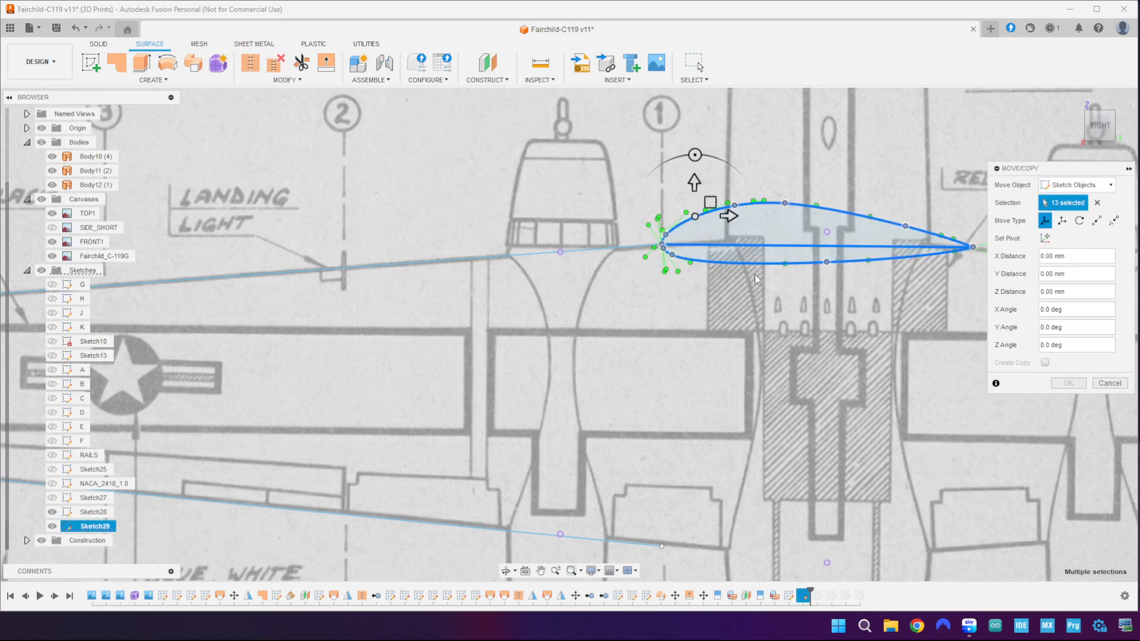
{"action": "scroll", "coordinate": [643, 249], "scroll_direction": "up", "scroll_amount": 5}
{"action": "left_click", "coordinate": [1053, 237]}
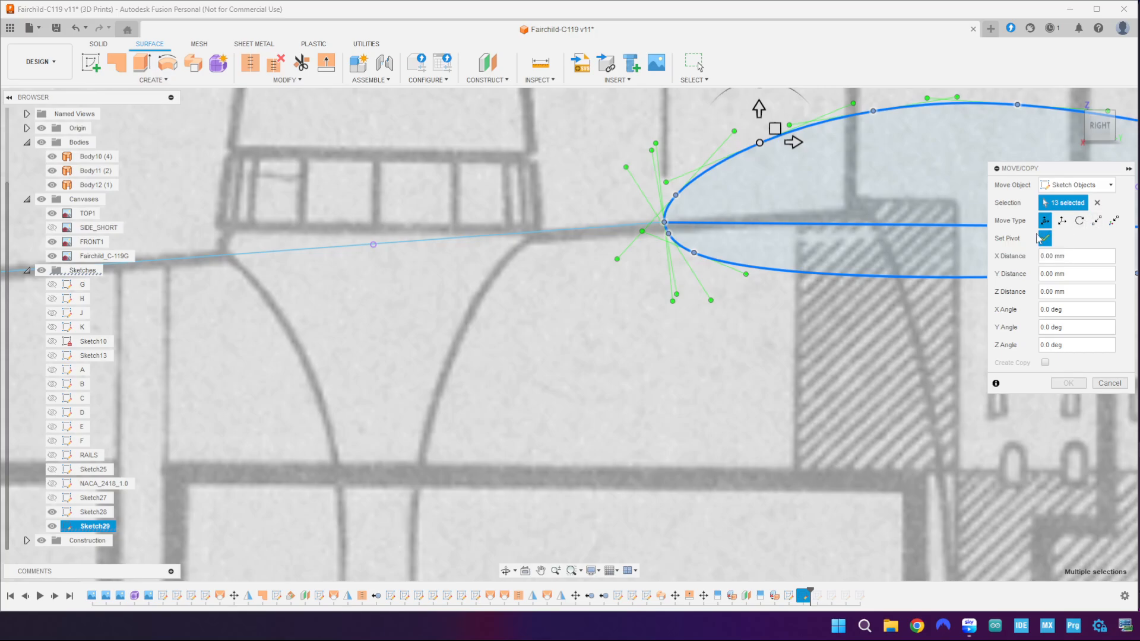
{"action": "left_click", "coordinate": [663, 222]}
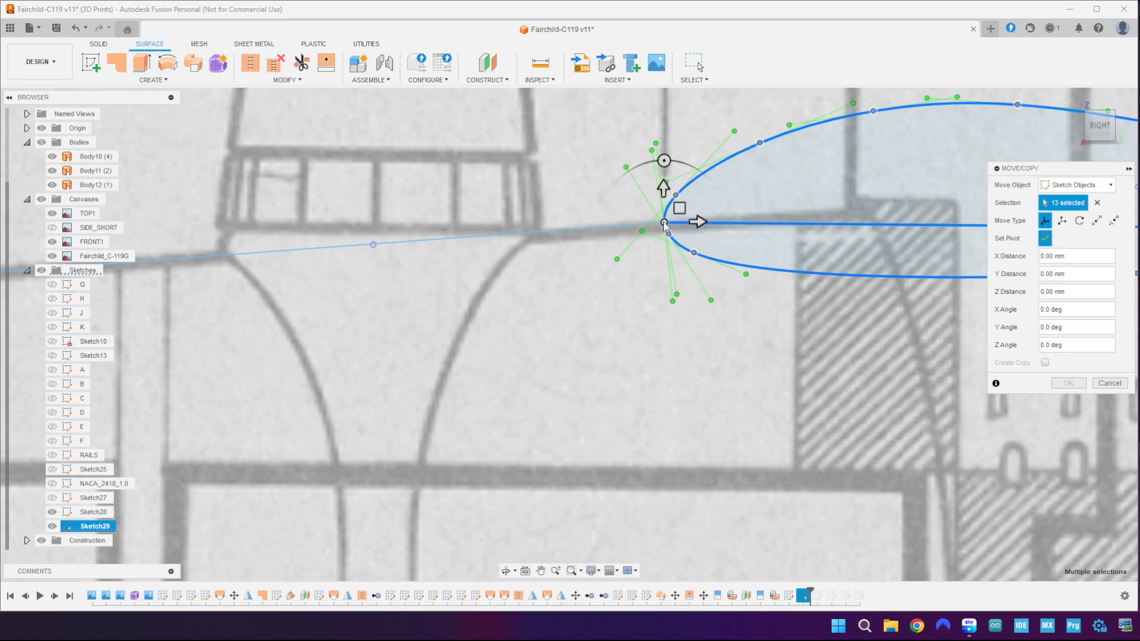
{"action": "left_click", "coordinate": [1045, 239]}
- Rotate the airfoil about its leading-edge pivot with a Z angle of -90 degrees
{"action": "scroll", "coordinate": [730, 282], "scroll_direction": "down", "scroll_amount": 4}
{"action": "middle_click_drag", "start_coordinate": [729, 281], "coordinate": [374, 240]}
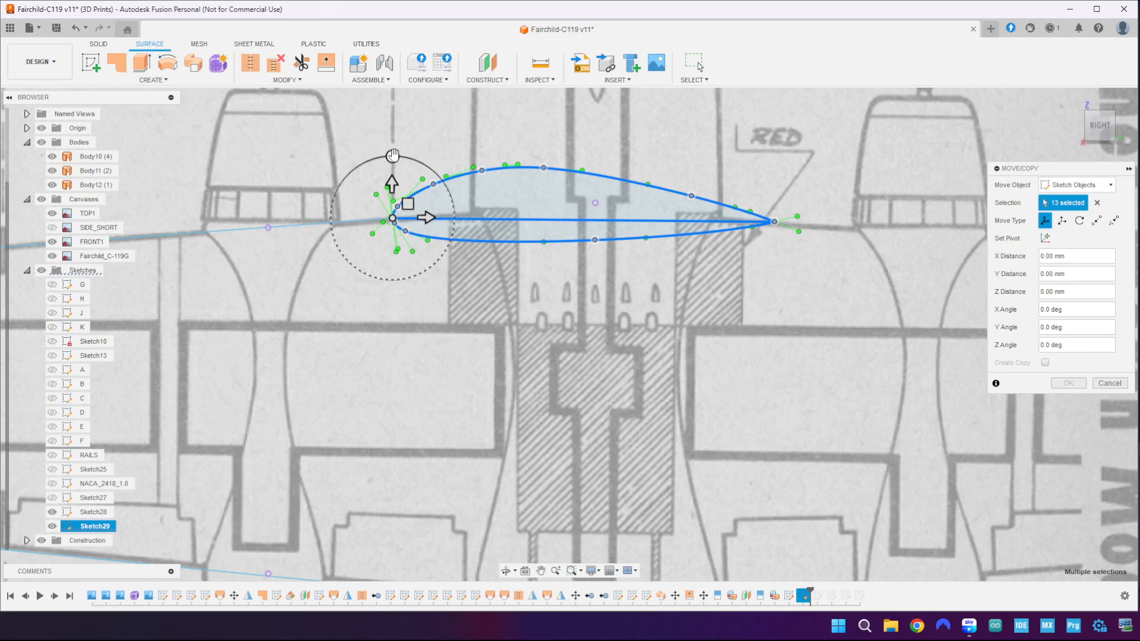
{"action": "left_click_drag", "start_coordinate": [392, 155], "coordinate": [444, 188]}
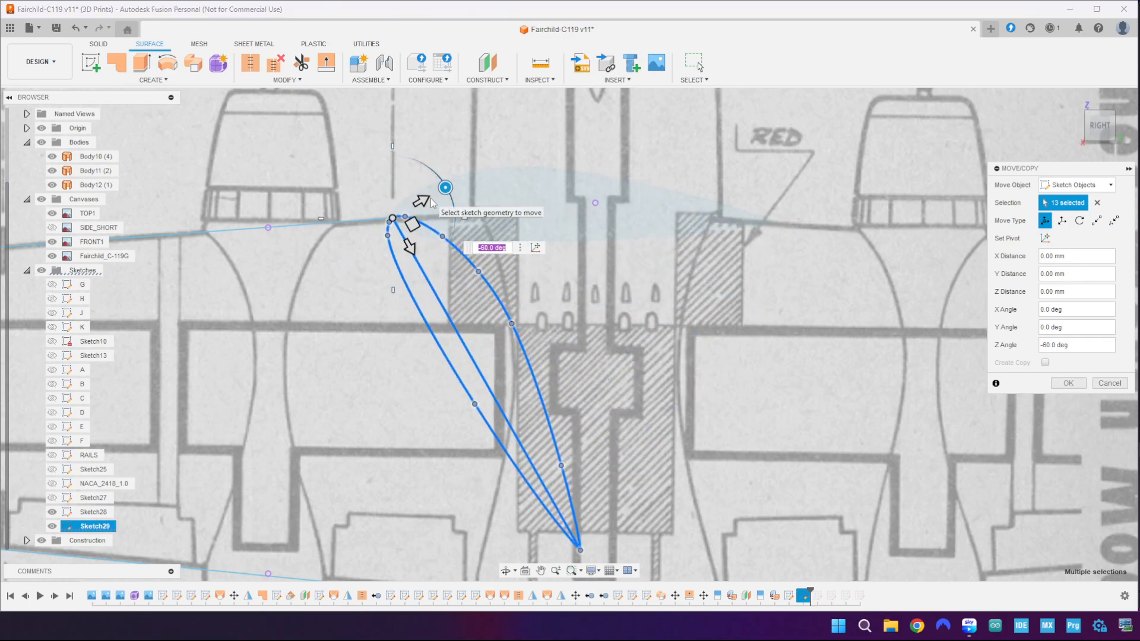
{"action": "type", "text": "-90"}
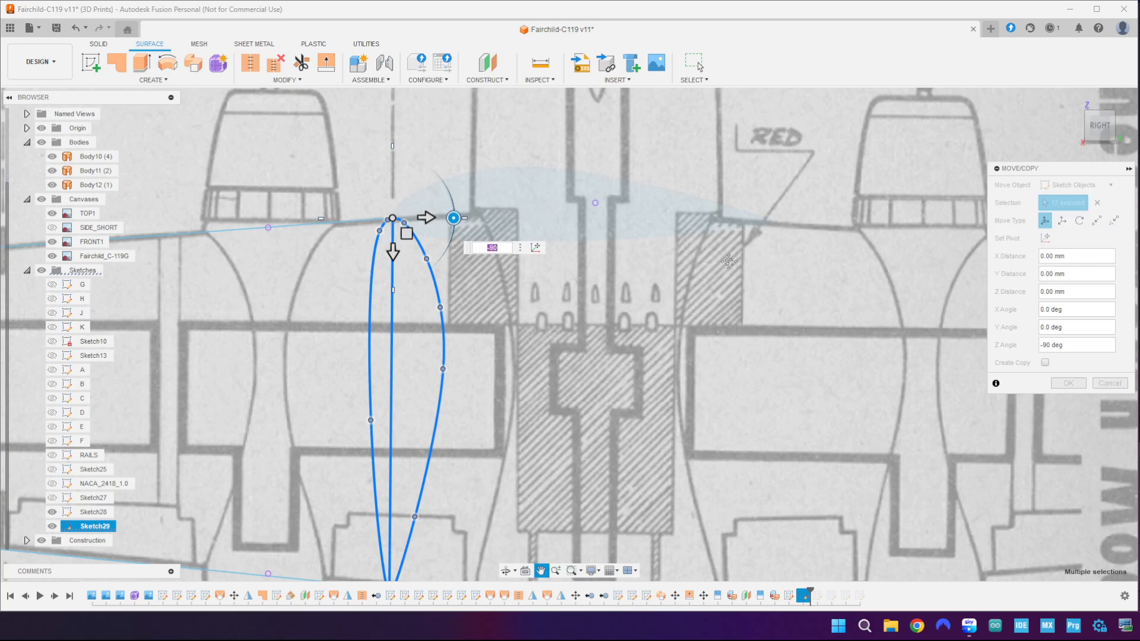
- Set the airfoil's X angle to 90 degrees to stand it perpendicular to the blueprint along station 1, and apply the move
{"action": "middle_click_drag", "start_coordinate": [700, 266], "coordinate": [827, 282]}
{"action": "scroll", "coordinate": [828, 282], "scroll_direction": "down", "scroll_amount": 4}
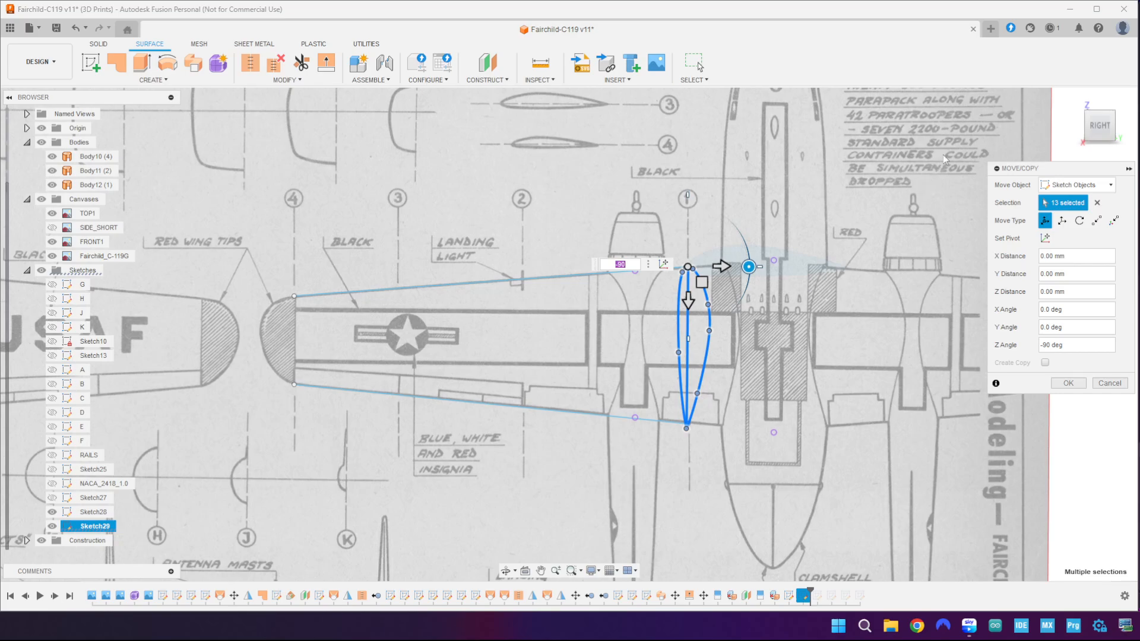
{"action": "mouse_move", "coordinate": [1090, 130]}
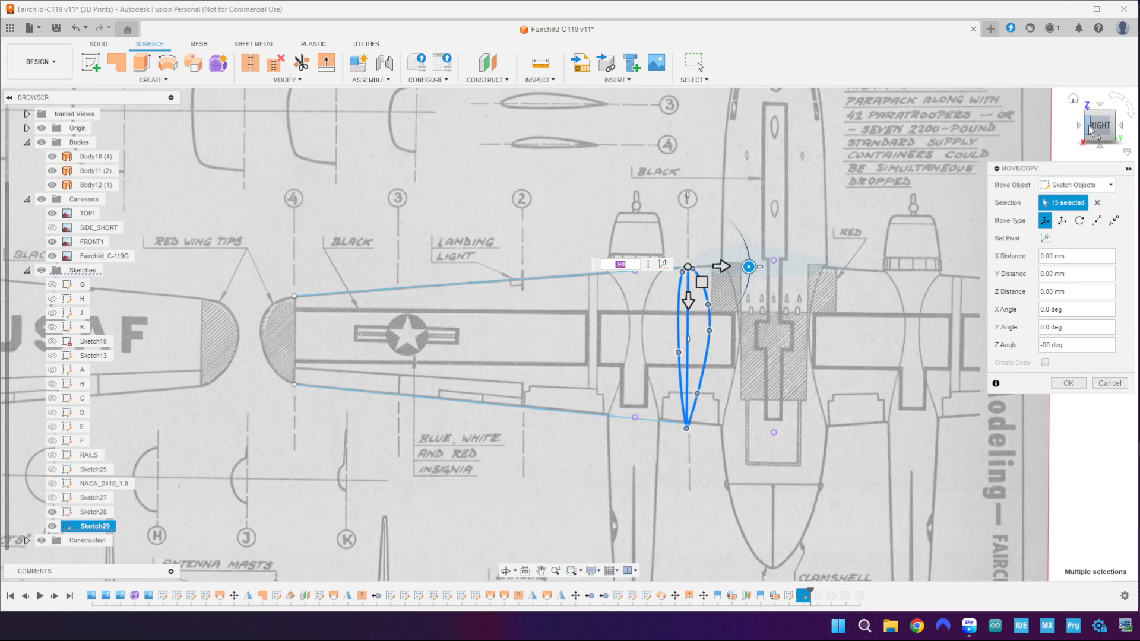
{"action": "mouse_move", "coordinate": [1092, 130]}
{"action": "left_mouse_down"}
{"action": "mouse_move", "coordinate": [1117, 126]}
{"action": "mouse_move", "coordinate": [1090, 131]}
{"action": "left_mouse_up"}
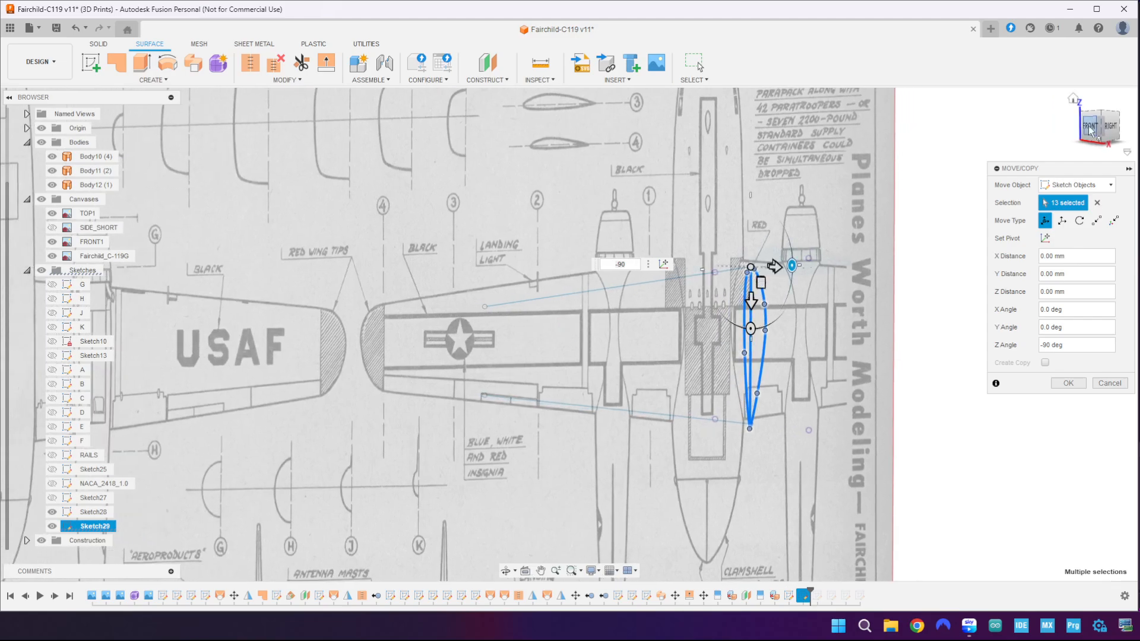
{"action": "middle_click_drag", "start_coordinate": [881, 284], "coordinate": [843, 425], "text": "shift"}
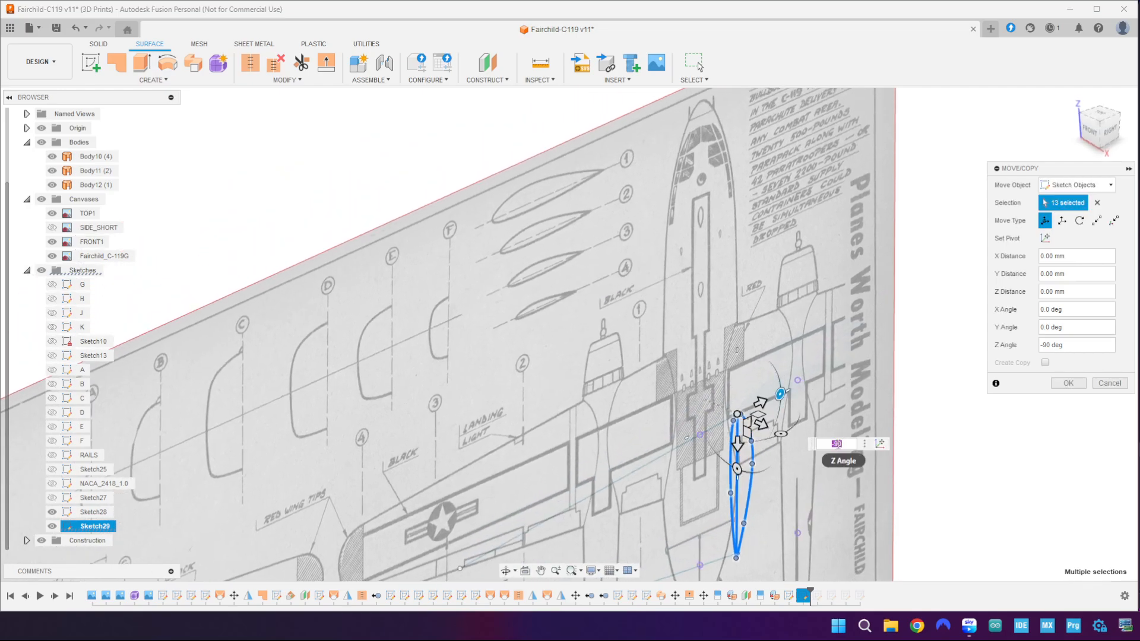
{"action": "left_click_drag", "start_coordinate": [780, 433], "coordinate": [710, 459]}
{"action": "type", "text": "90"}
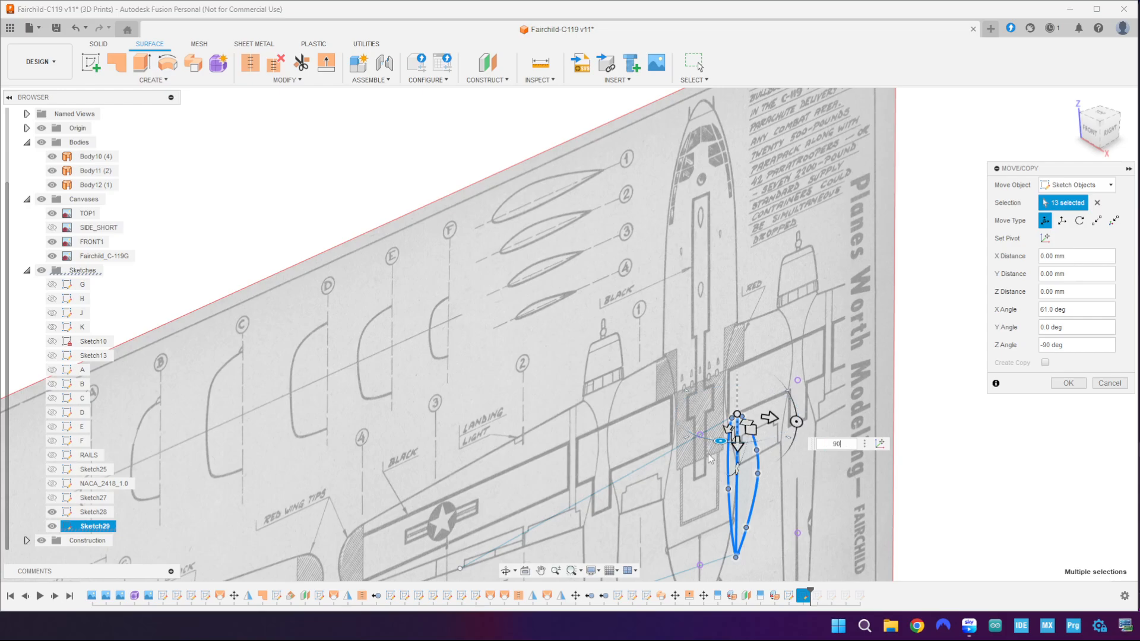
{"action": "left_click", "coordinate": [1111, 135]}
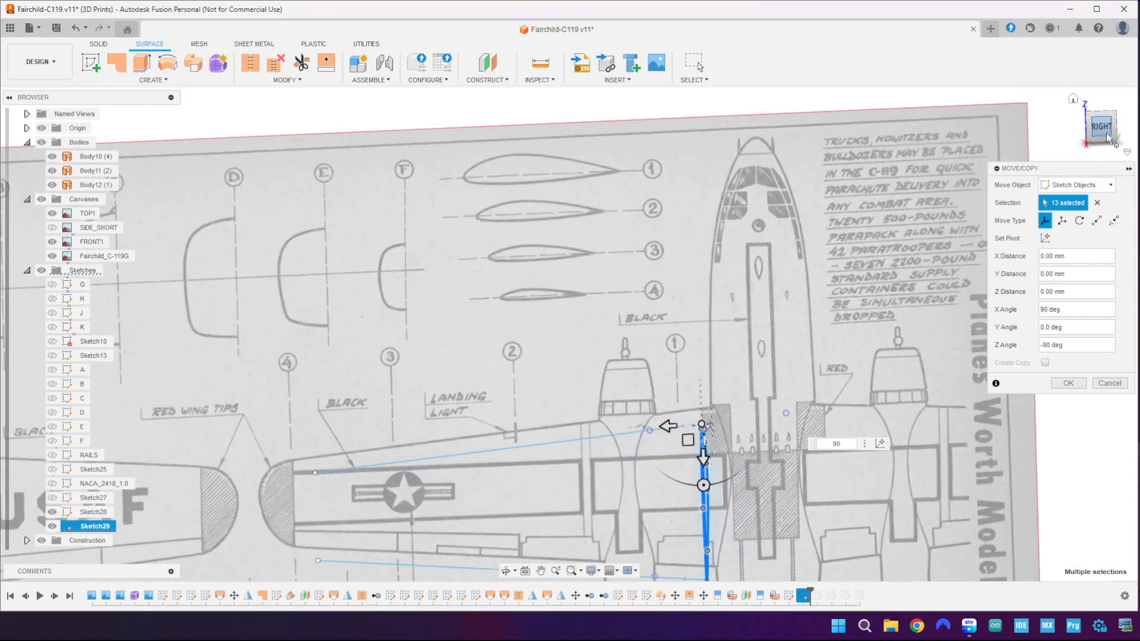
{"action": "scroll", "coordinate": [689, 386], "scroll_direction": "up", "scroll_amount": 5}
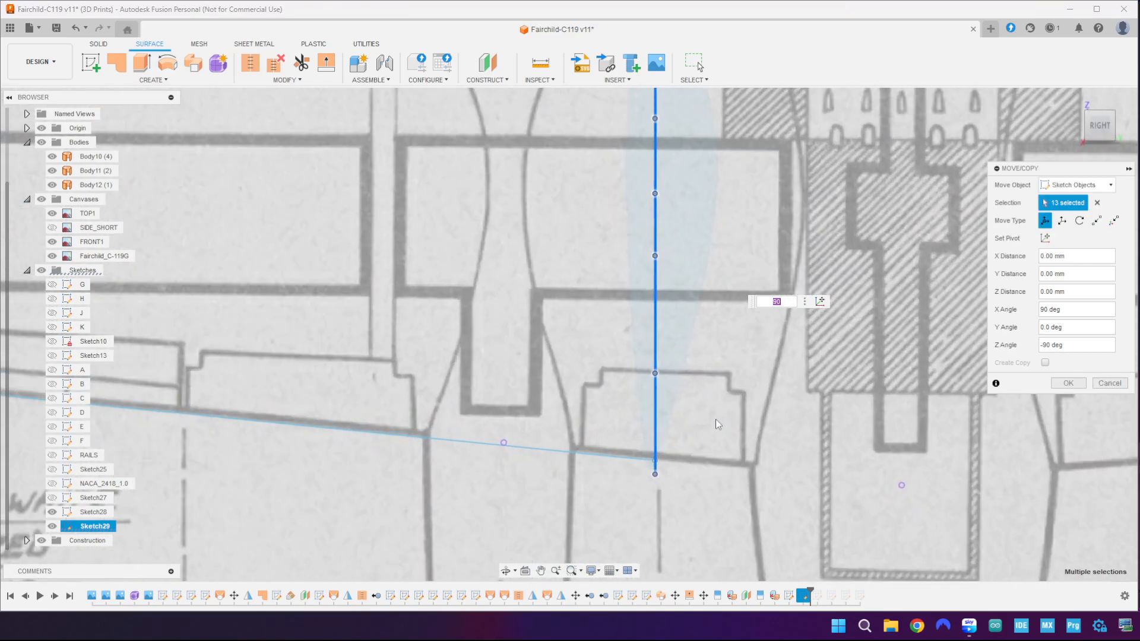
{"action": "scroll", "coordinate": [719, 424], "scroll_direction": "down", "scroll_amount": 5}
{"action": "scroll", "coordinate": [718, 424], "scroll_direction": "up", "scroll_amount": 2}
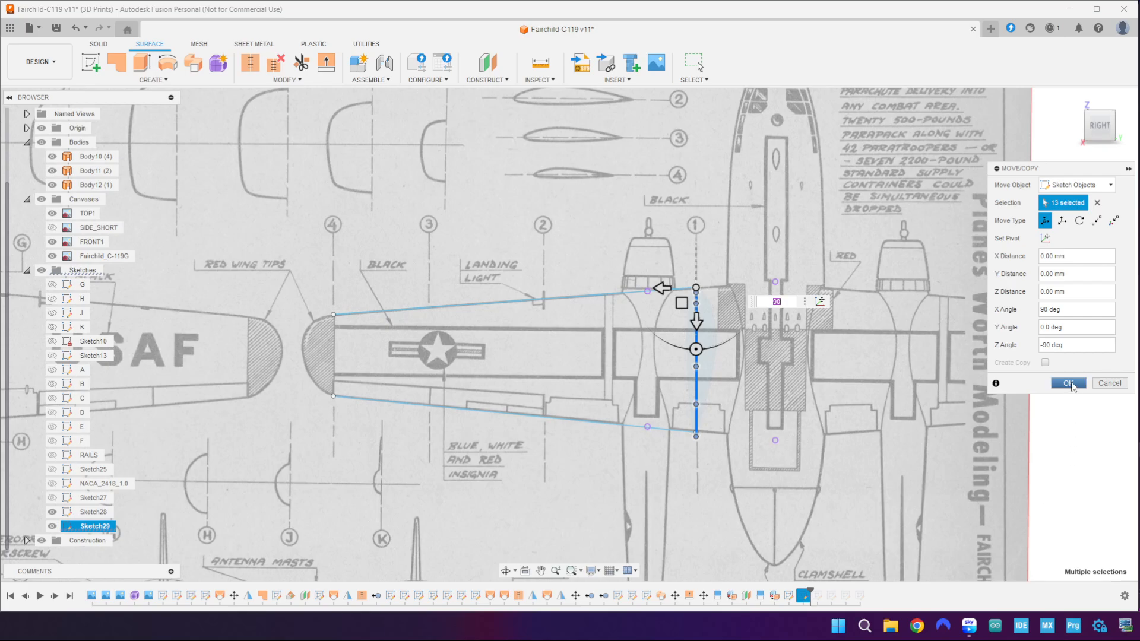
{"action": "left_click", "coordinate": [1068, 383]}
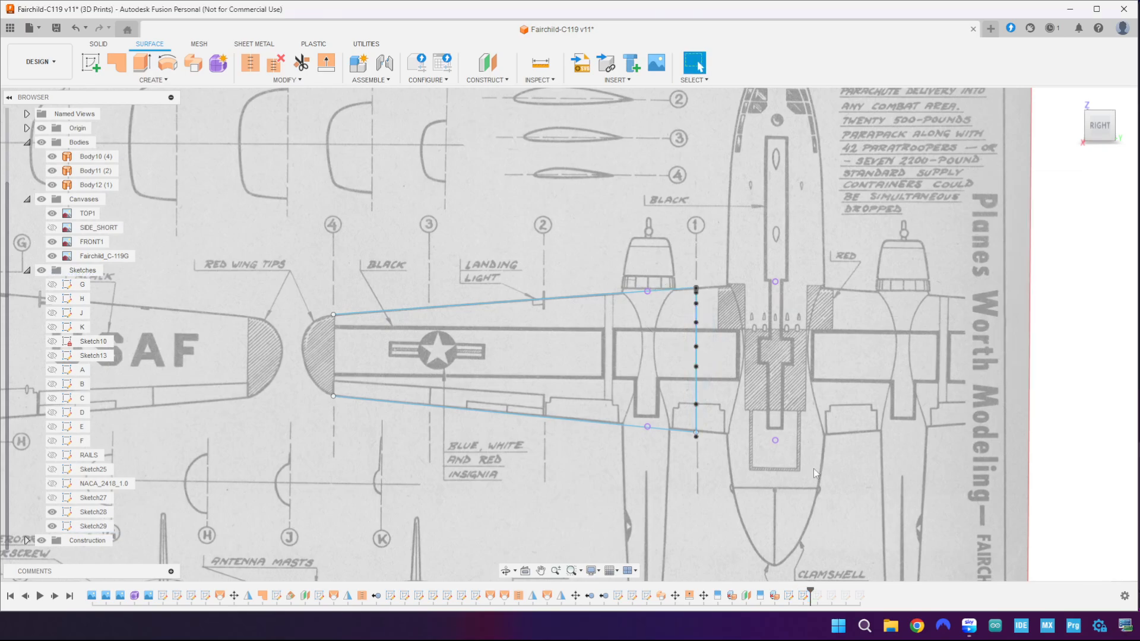
{"action": "left_click", "coordinate": [598, 427]}
{"action": "scroll", "coordinate": [568, 474], "scroll_direction": "down", "scroll_amount": 3}
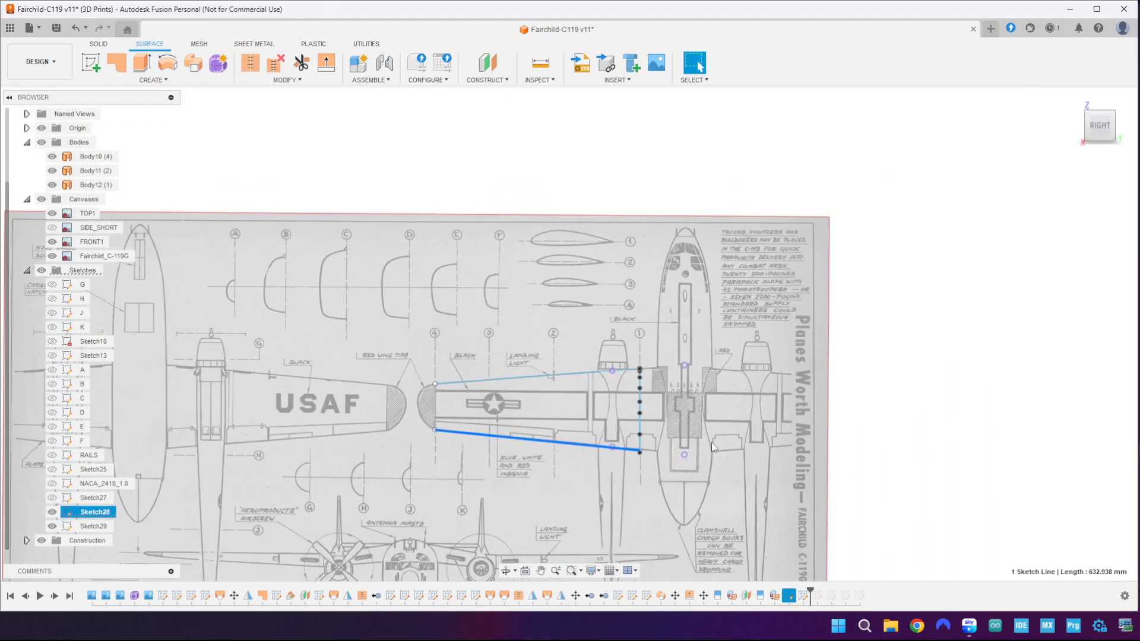
{"action": "key", "text": "Escape"}
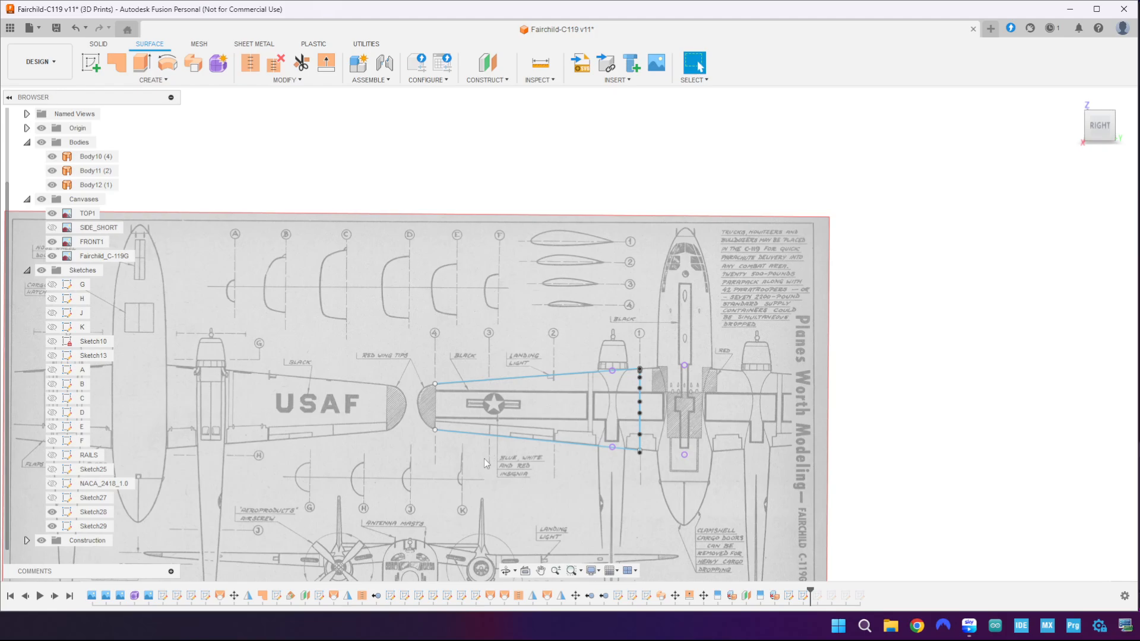
{"action": "scroll", "coordinate": [483, 459], "scroll_direction": "up", "scroll_amount": 3}
{"action": "scroll", "coordinate": [381, 505], "scroll_direction": "down", "scroll_amount": 3}
- Start a new sketch on the origin plane parallel to the blueprint
{"action": "middle_click_drag", "start_coordinate": [381, 504], "coordinate": [446, 259]}
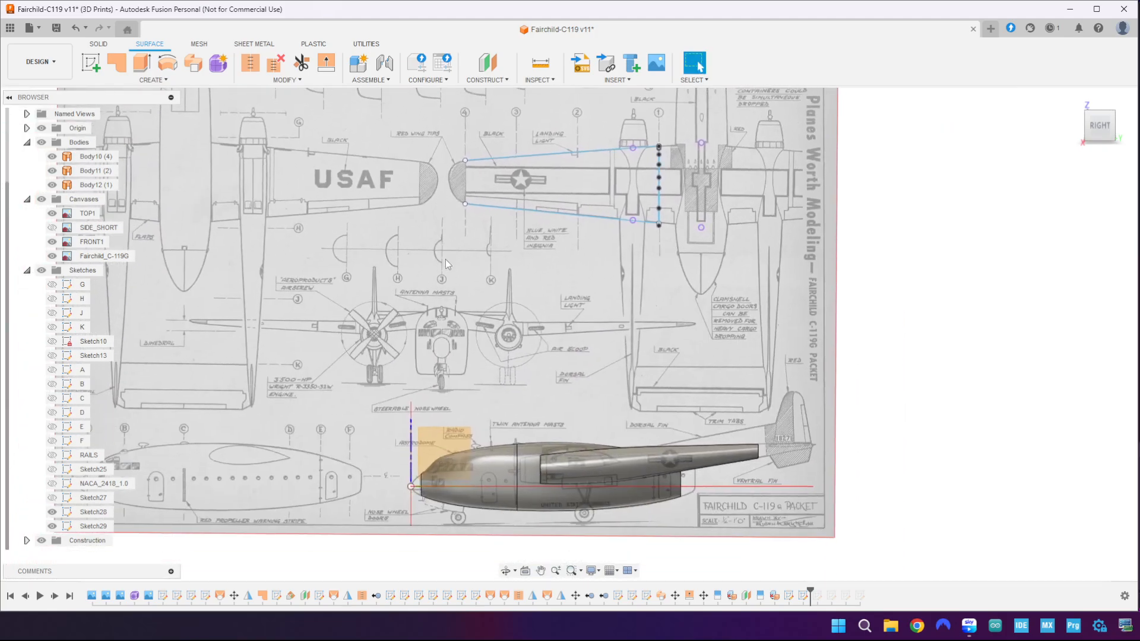
{"action": "left_click", "coordinate": [90, 62]}
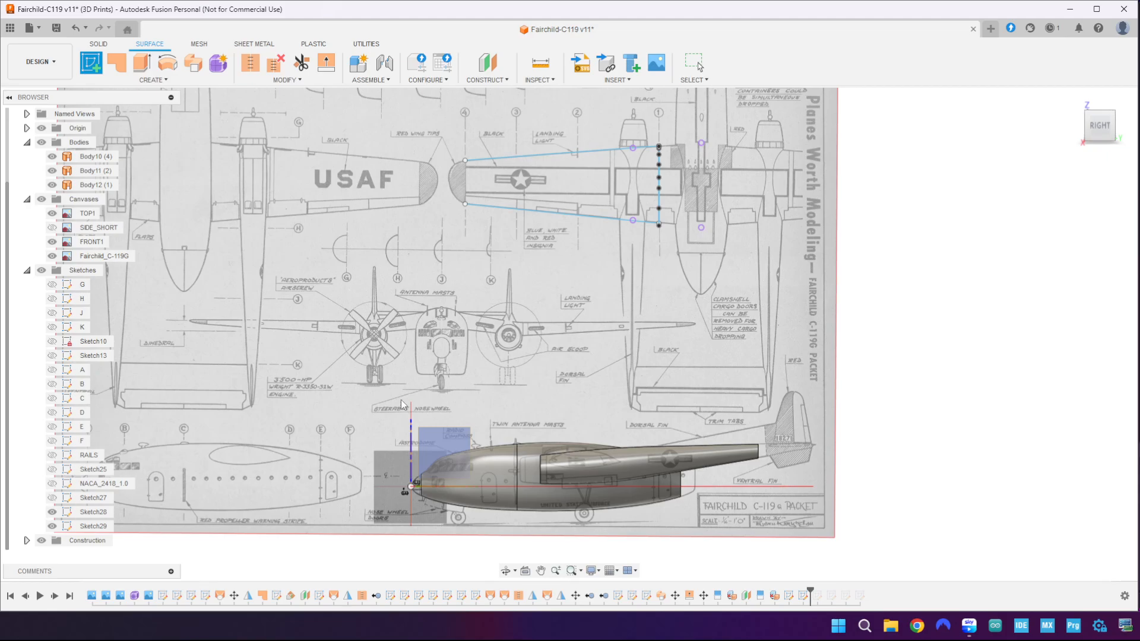
{"action": "left_click", "coordinate": [457, 448]}
- Start a line on section 4's dashed centreline just behind the trailing edge and extend it forward past the nose
{"action": "middle_click_drag", "start_coordinate": [708, 153], "coordinate": [633, 461]}
{"action": "scroll", "coordinate": [687, 266], "scroll_direction": "down", "scroll_amount": 2}
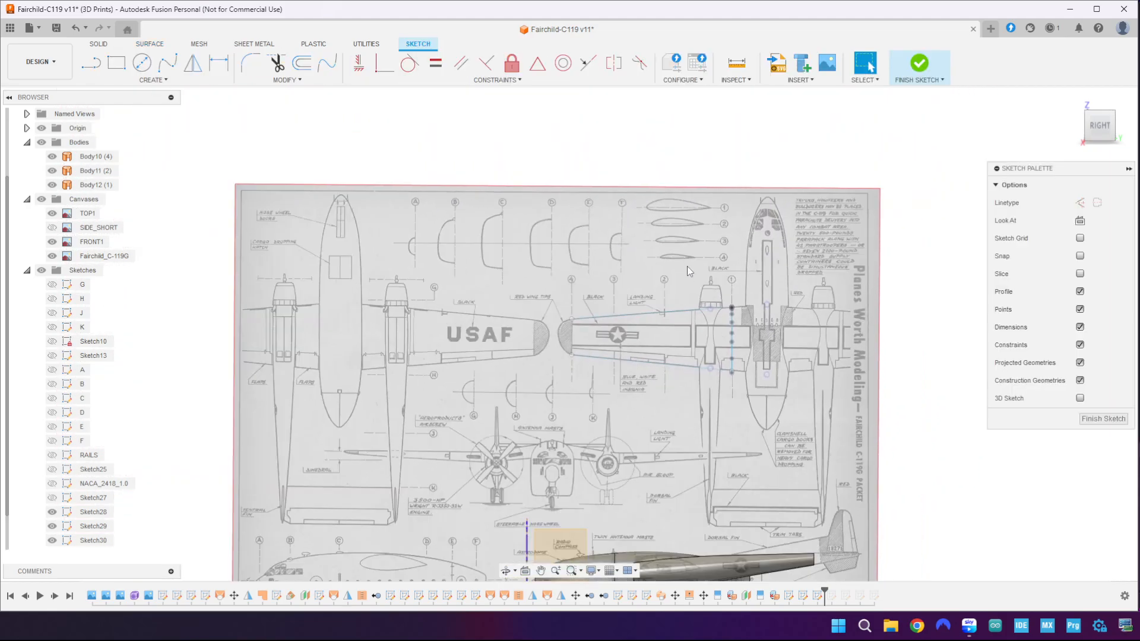
{"action": "scroll", "coordinate": [686, 262], "scroll_direction": "up", "scroll_amount": 9}
{"action": "scroll", "coordinate": [684, 263], "scroll_direction": "up", "scroll_amount": 3}
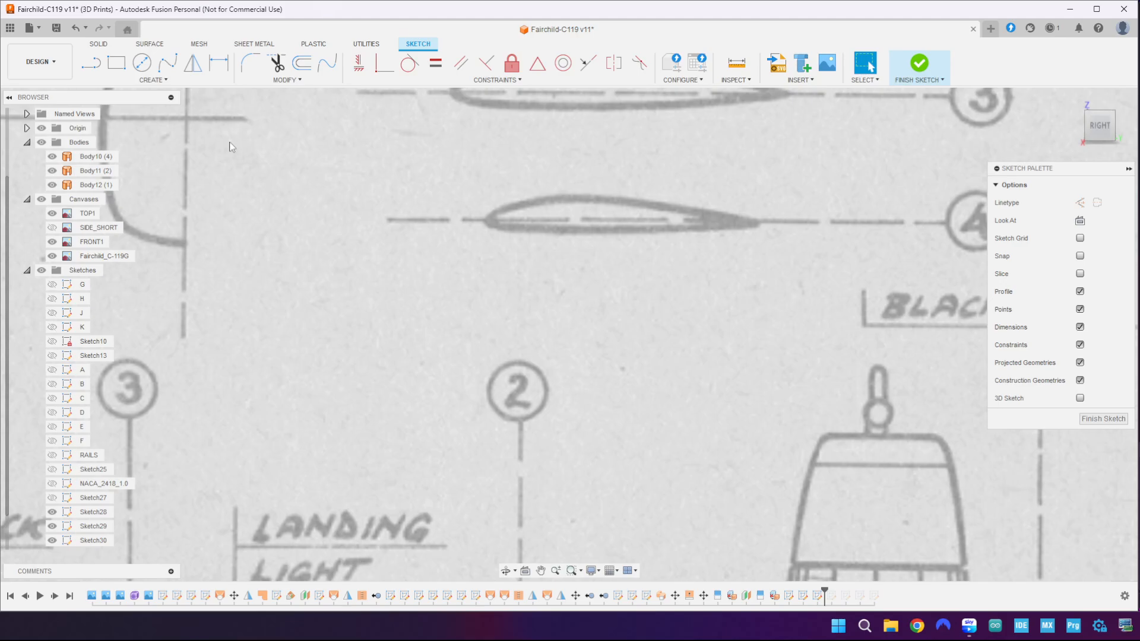
{"action": "left_click", "coordinate": [91, 62]}
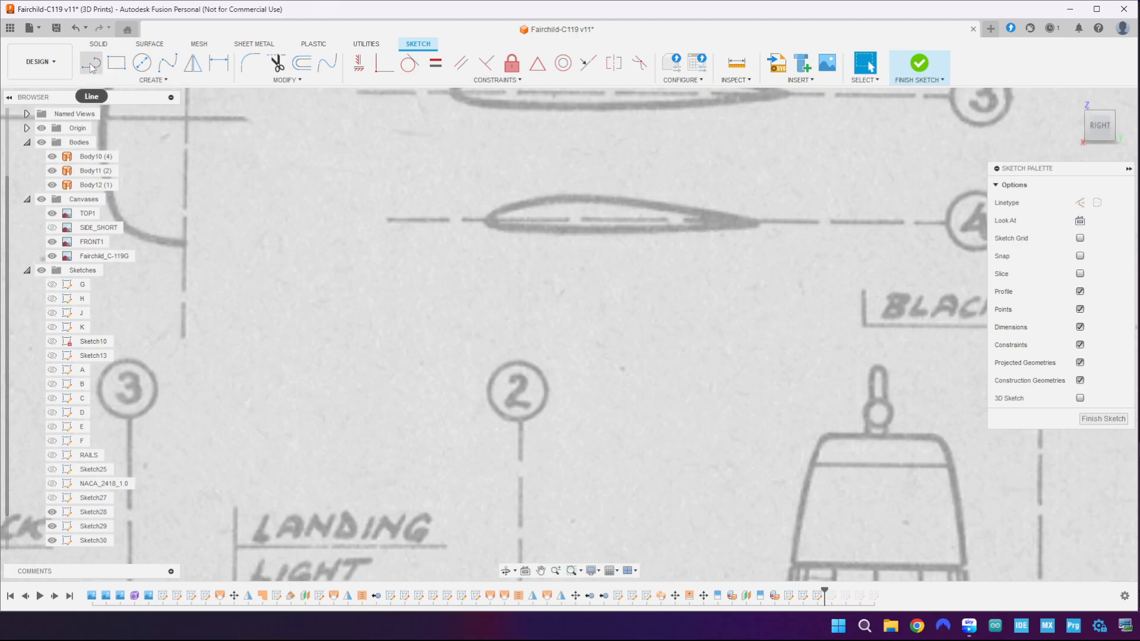
{"action": "left_click", "coordinate": [786, 222]}
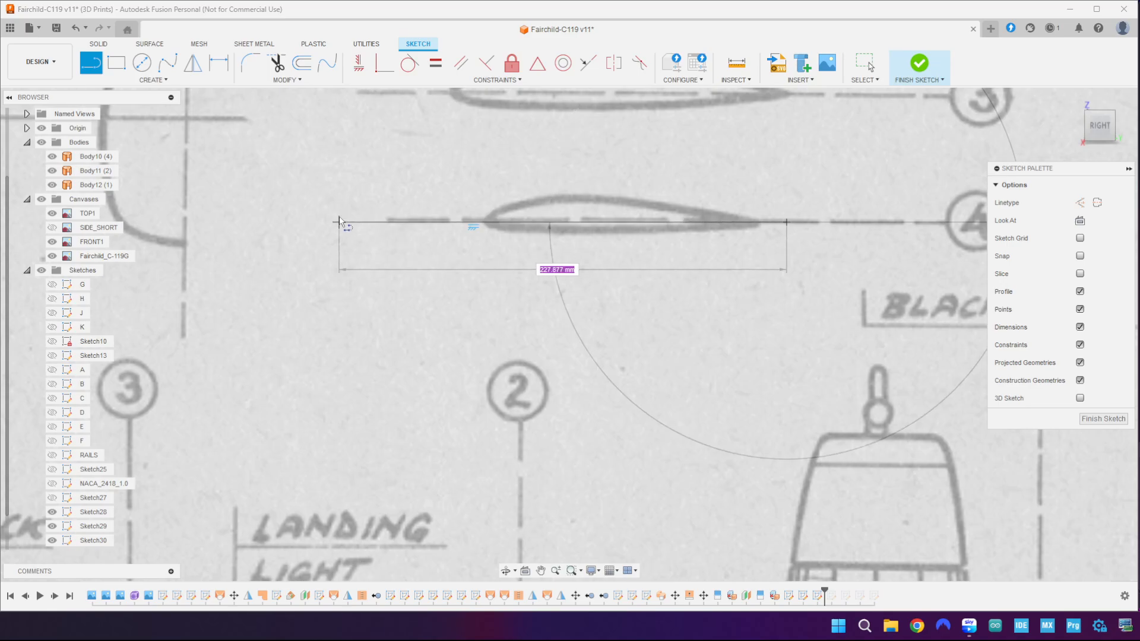
{"action": "middle_click_drag", "start_coordinate": [340, 218], "coordinate": [303, 373]}
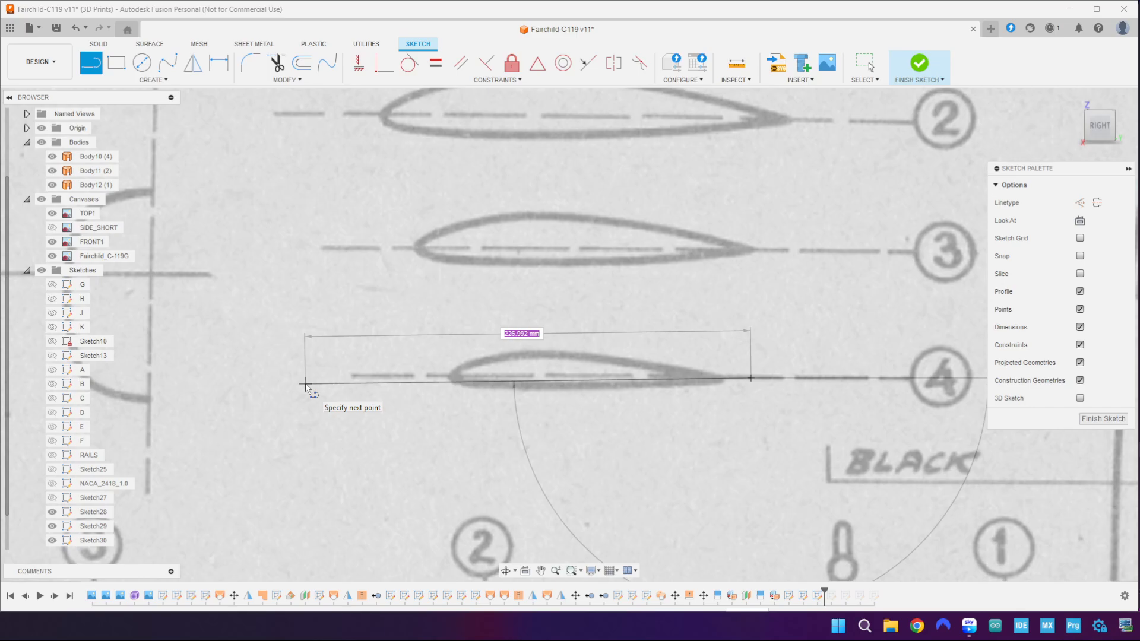
{"action": "left_click", "coordinate": [305, 384]}
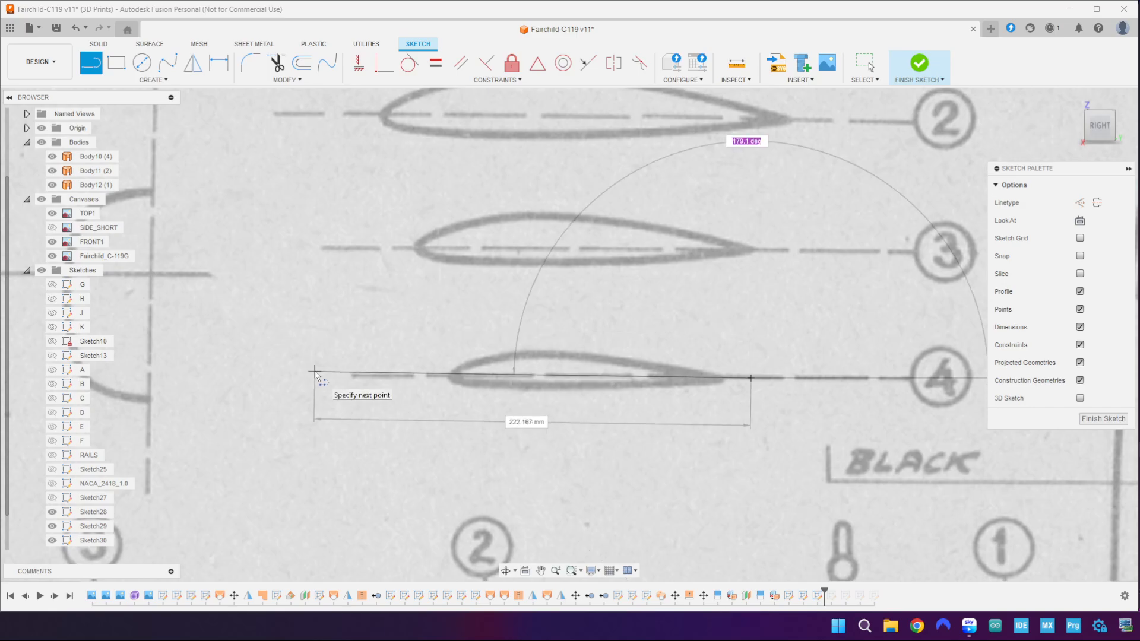
- Set the centreline's angle to 179.5 degrees to match section 4's dashed line, and finish the line
{"action": "key", "text": "Right"}
{"action": "key", "text": "BackSpace"}
{"action": "type", "text": "8"}
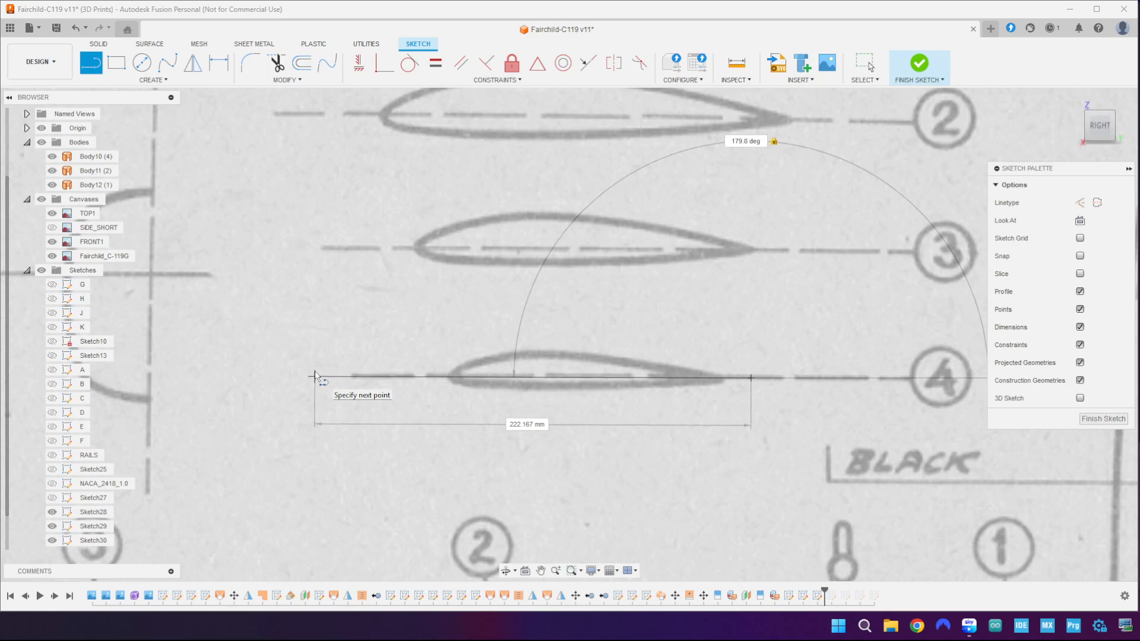
{"action": "key", "text": "BackSpace"}
{"action": "type", "text": "7"}
{"action": "key", "text": "BackSpace"}
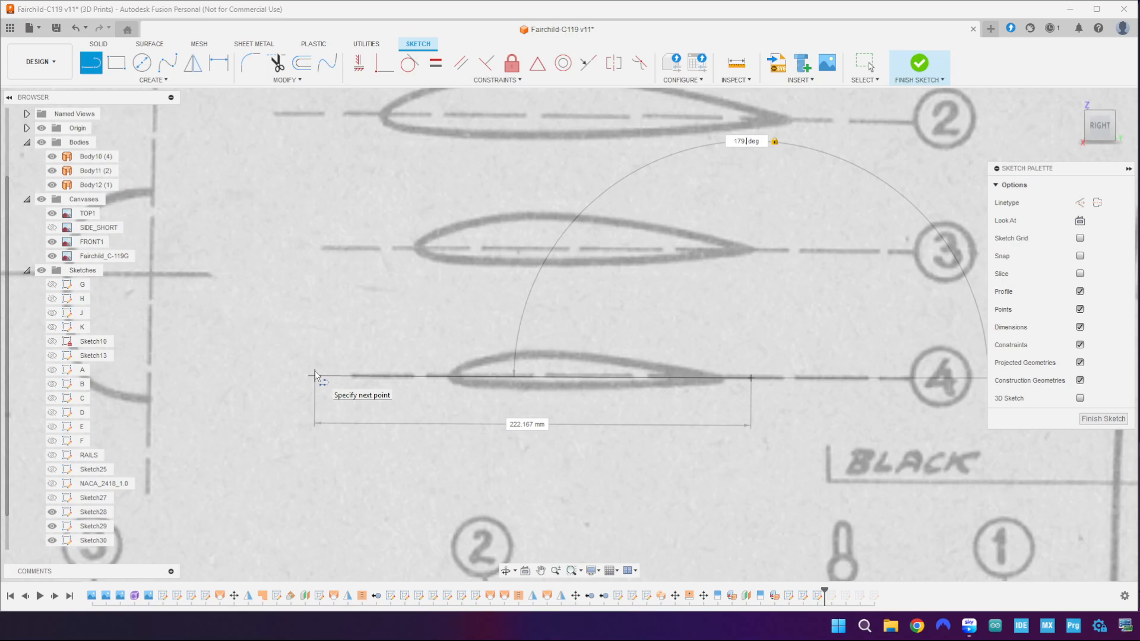
{"action": "type", "text": "6"}
{"action": "key", "text": "BackSpace"}
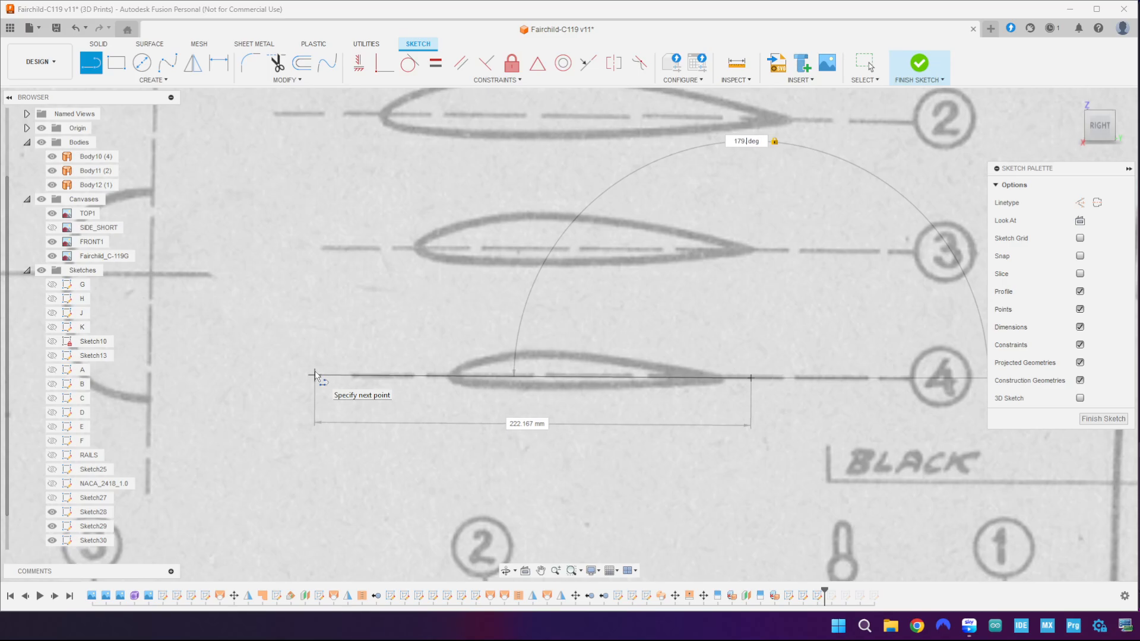
{"action": "type", "text": "5"}
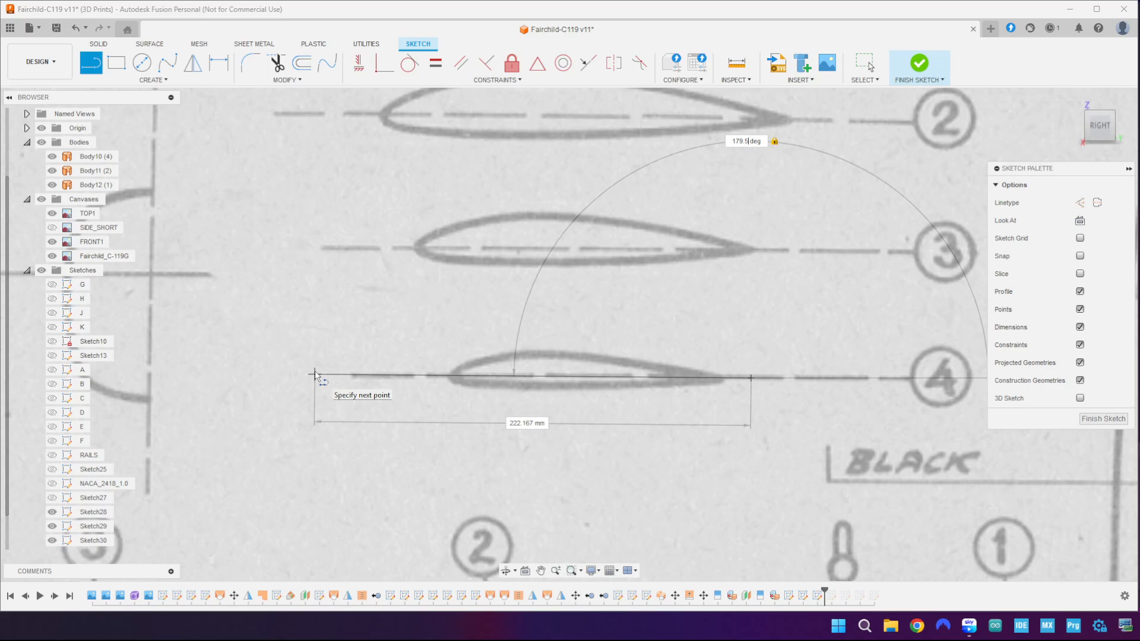
{"action": "key", "text": "Return"}
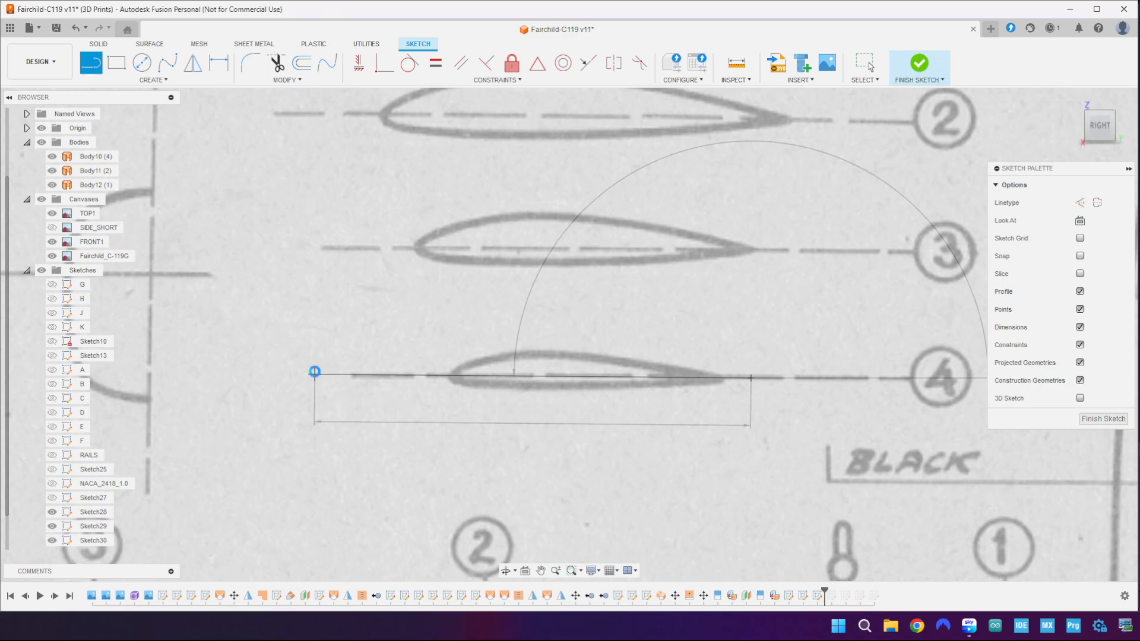
{"action": "key", "text": "Escape"}
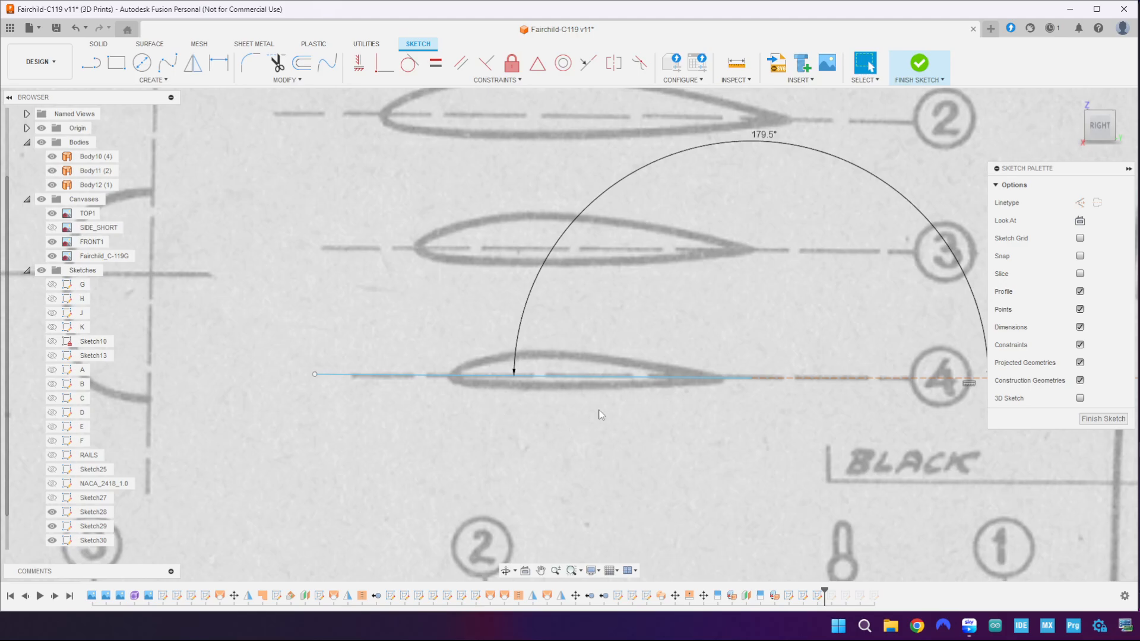
- Trace section 4's upper surface with a fit point spline from the leading edge to the trailing edge on the centreline
{"action": "scroll", "coordinate": [601, 414], "scroll_direction": "up", "scroll_amount": 2}
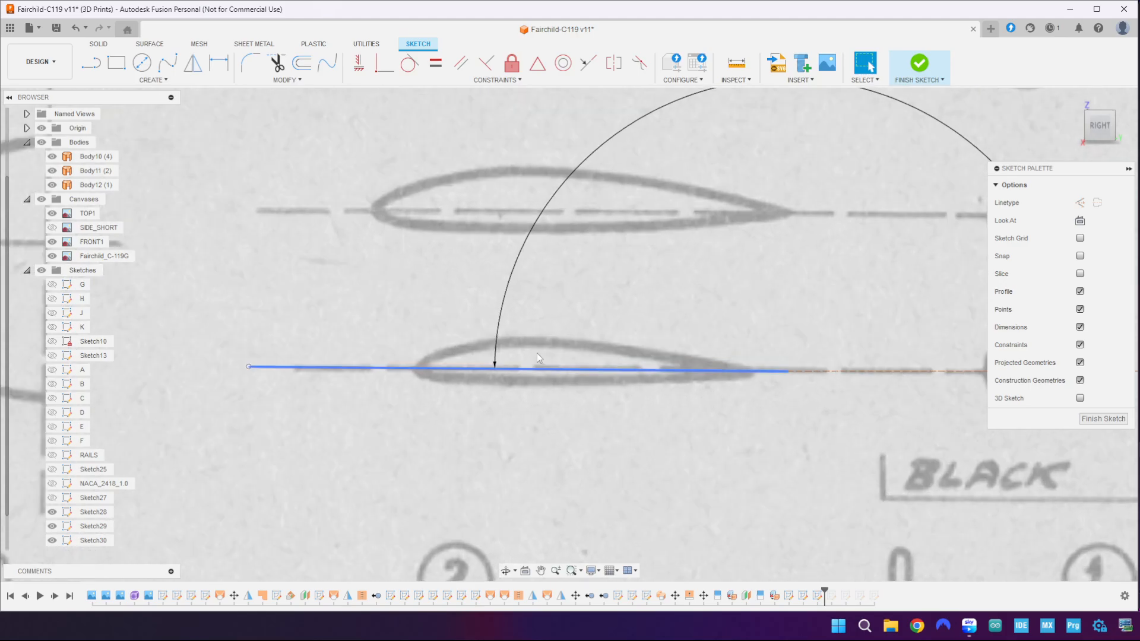
{"action": "left_click", "coordinate": [167, 62]}
{"action": "scroll", "coordinate": [552, 419], "scroll_direction": "up", "scroll_amount": 2}
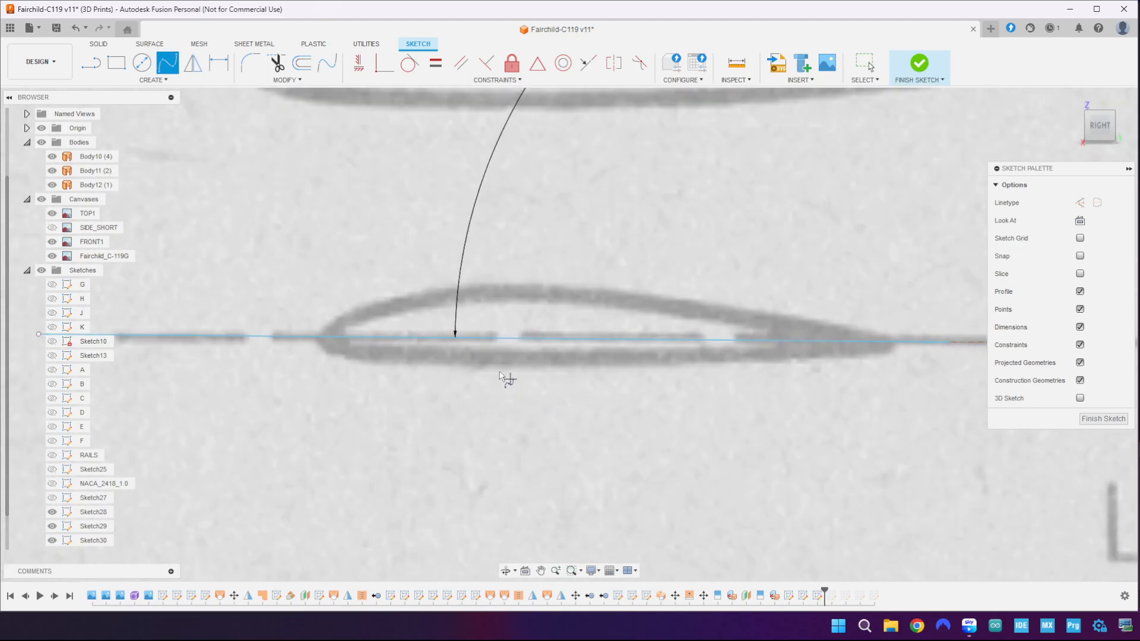
{"action": "left_click", "coordinate": [319, 337]}
{"action": "left_click", "coordinate": [336, 319]}
{"action": "left_click", "coordinate": [427, 291]}
{"action": "left_click", "coordinate": [559, 285]}
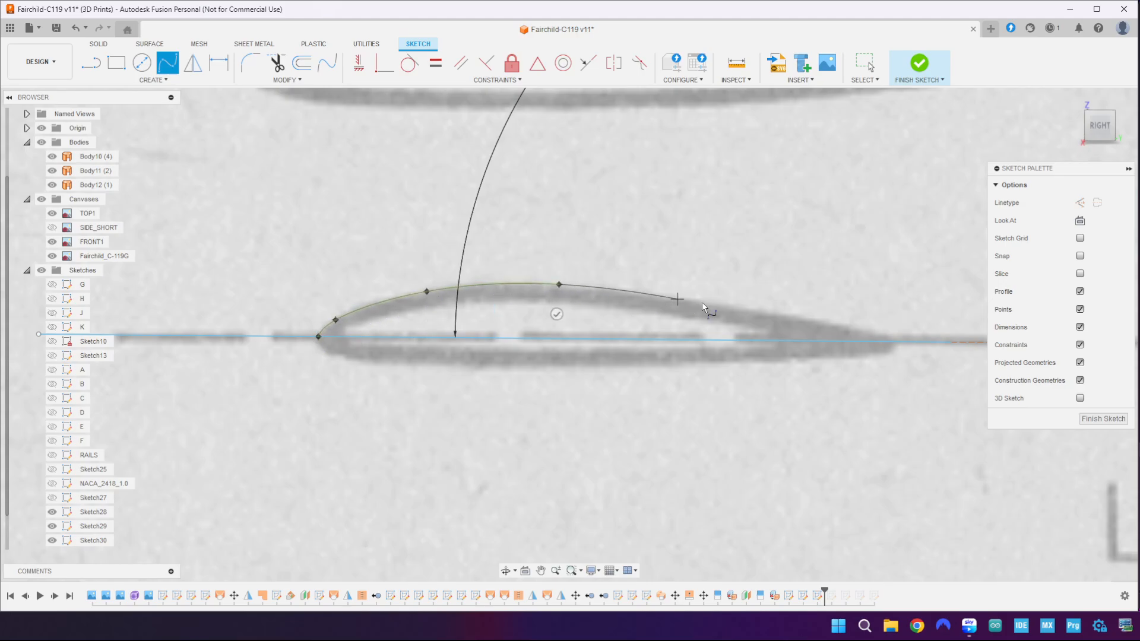
{"action": "left_click", "coordinate": [762, 312]}
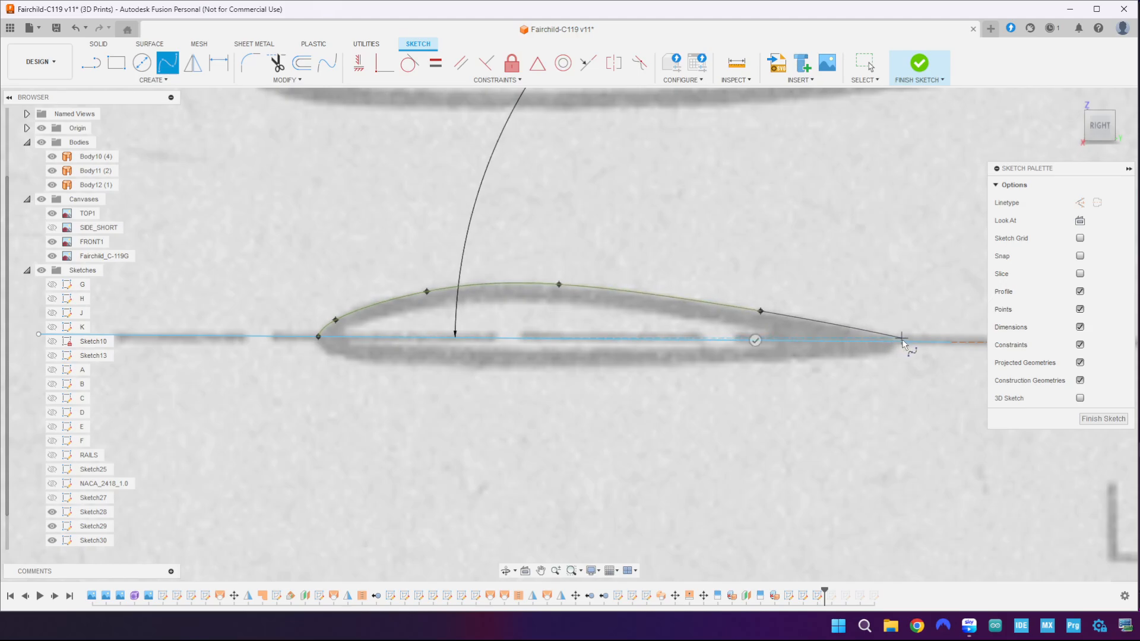
{"action": "left_click", "coordinate": [908, 342]}
{"action": "left_click", "coordinate": [900, 370]}
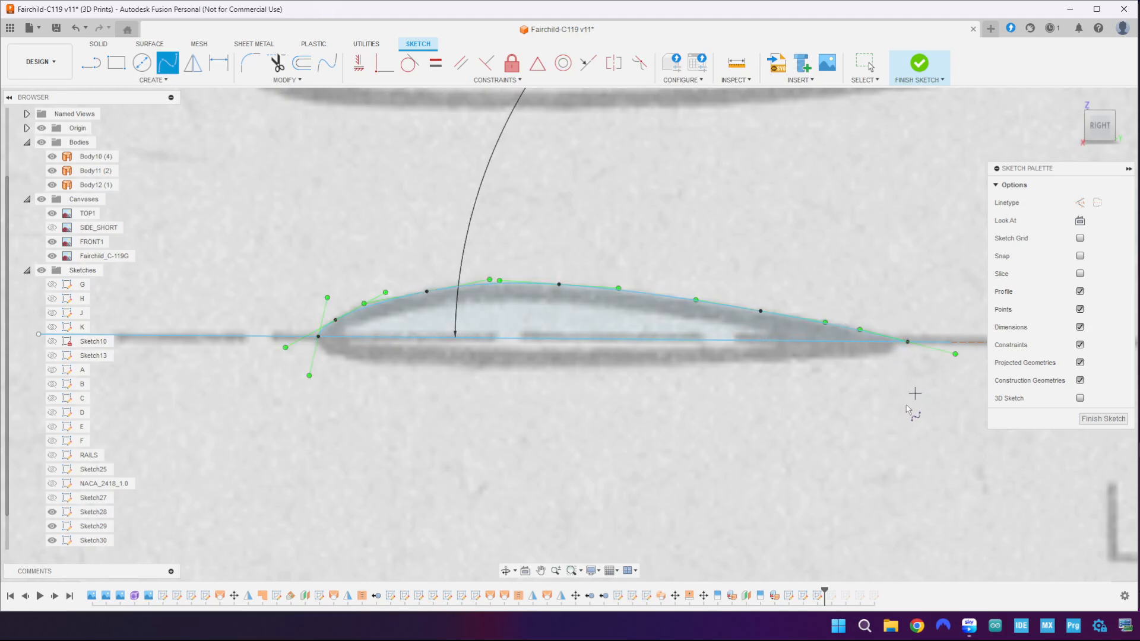
- Trace section 4's lower surface with a second fit point spline from the leading edge to the shared trailing-edge point
{"action": "left_click", "coordinate": [318, 338]}
{"action": "left_click", "coordinate": [326, 351]}
{"action": "left_click", "coordinate": [367, 363]}
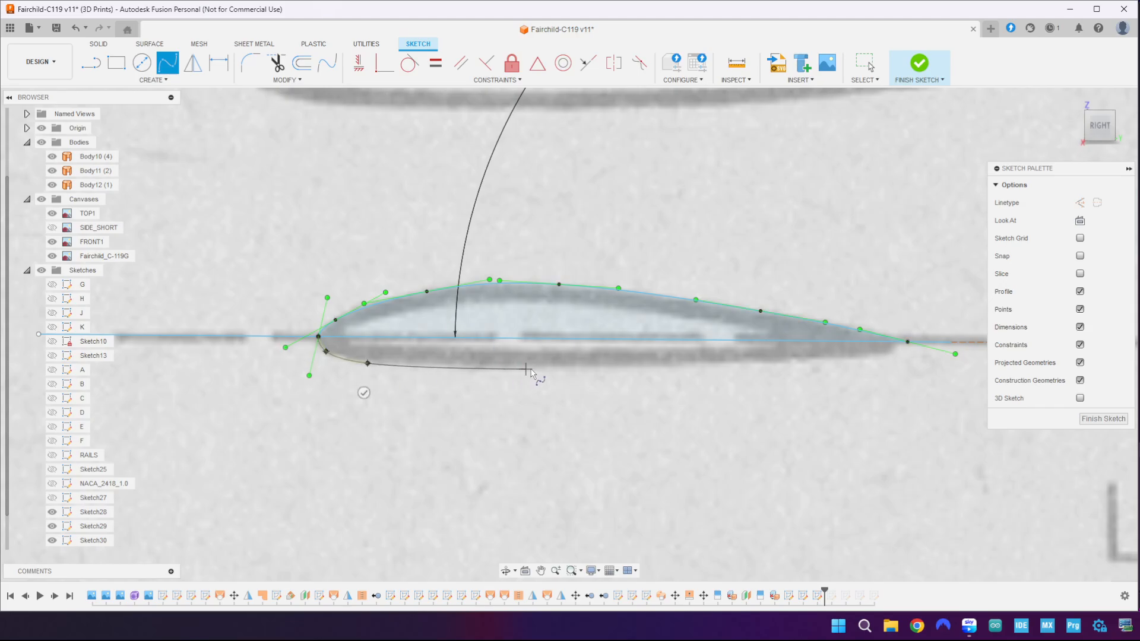
{"action": "left_click", "coordinate": [539, 368]}
{"action": "left_click", "coordinate": [746, 361]}
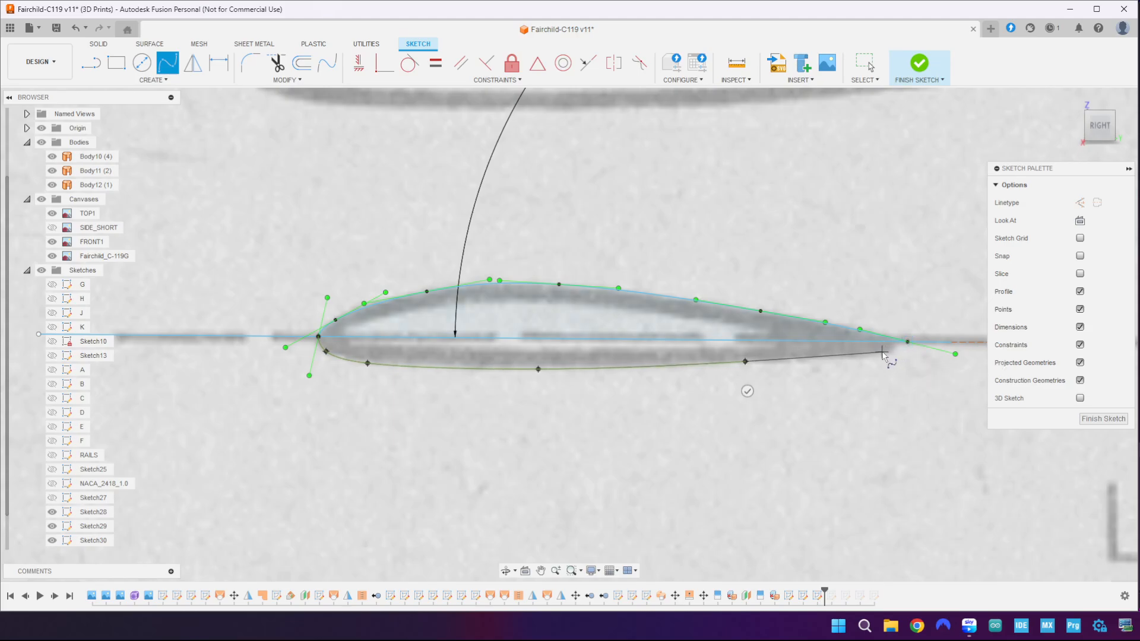
{"action": "left_click", "coordinate": [882, 352]}
{"action": "left_click", "coordinate": [907, 342]}
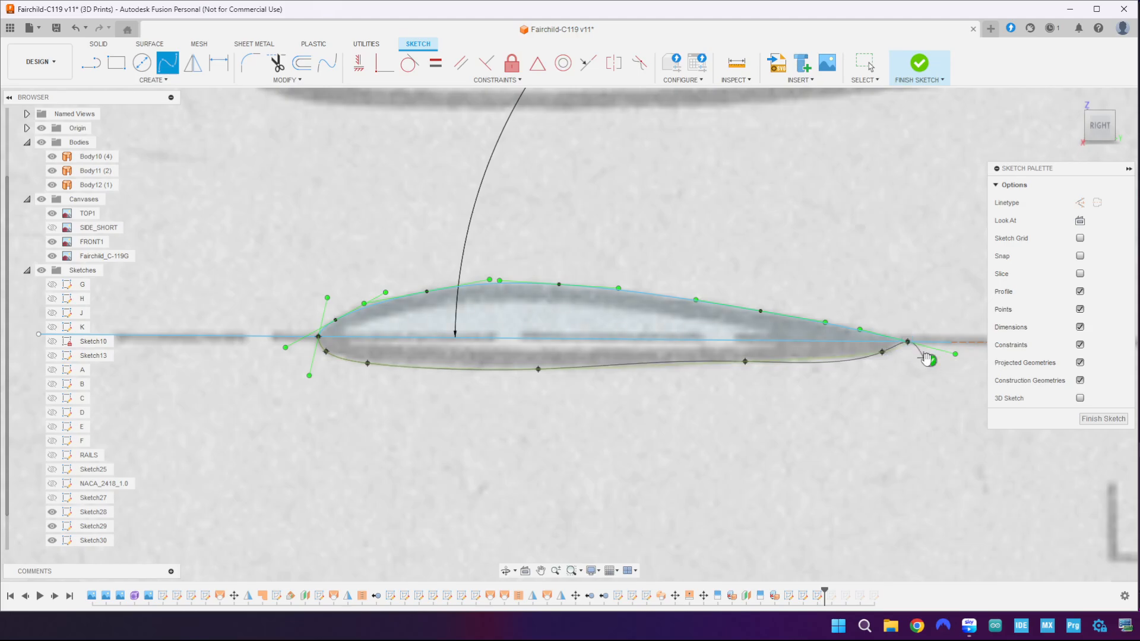
{"action": "key", "text": "Escape"}
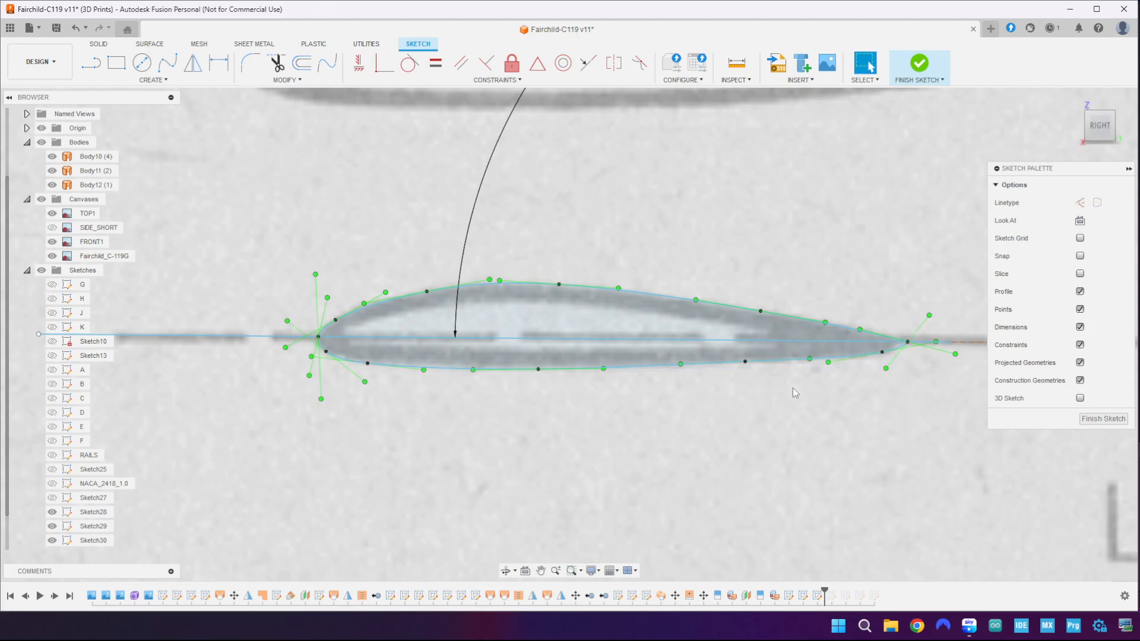
- Move the lower spline's two rearmost intermediate fit points forward so the curve tapers straight into the trailing edge
{"action": "scroll", "coordinate": [907, 348], "scroll_direction": "up", "scroll_amount": 5}
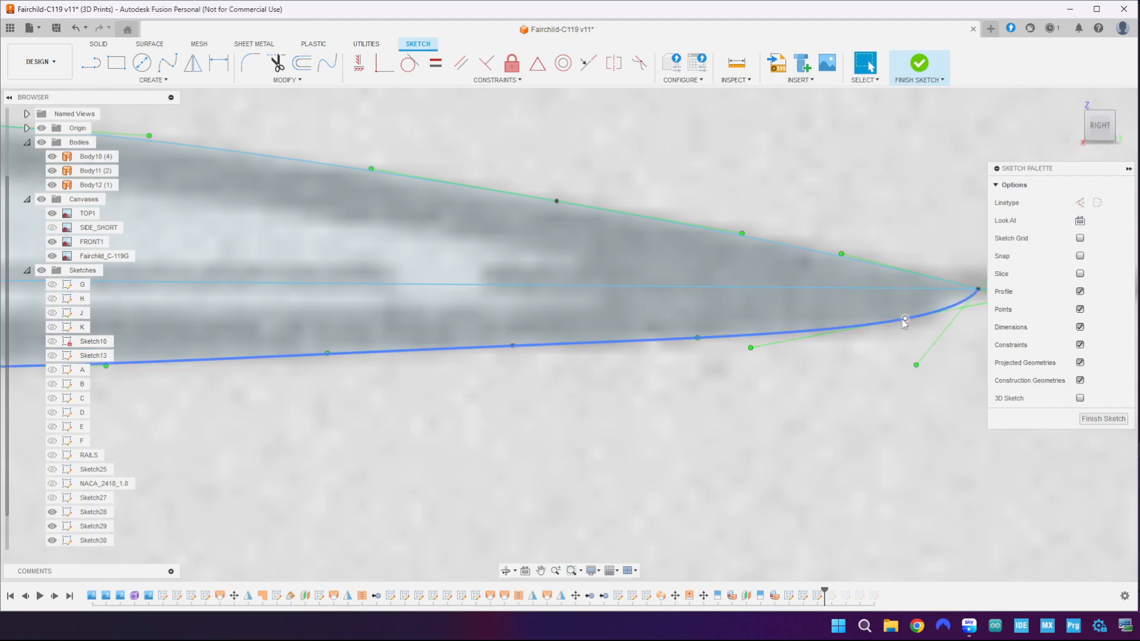
{"action": "left_click_drag", "start_coordinate": [905, 319], "coordinate": [764, 318]}
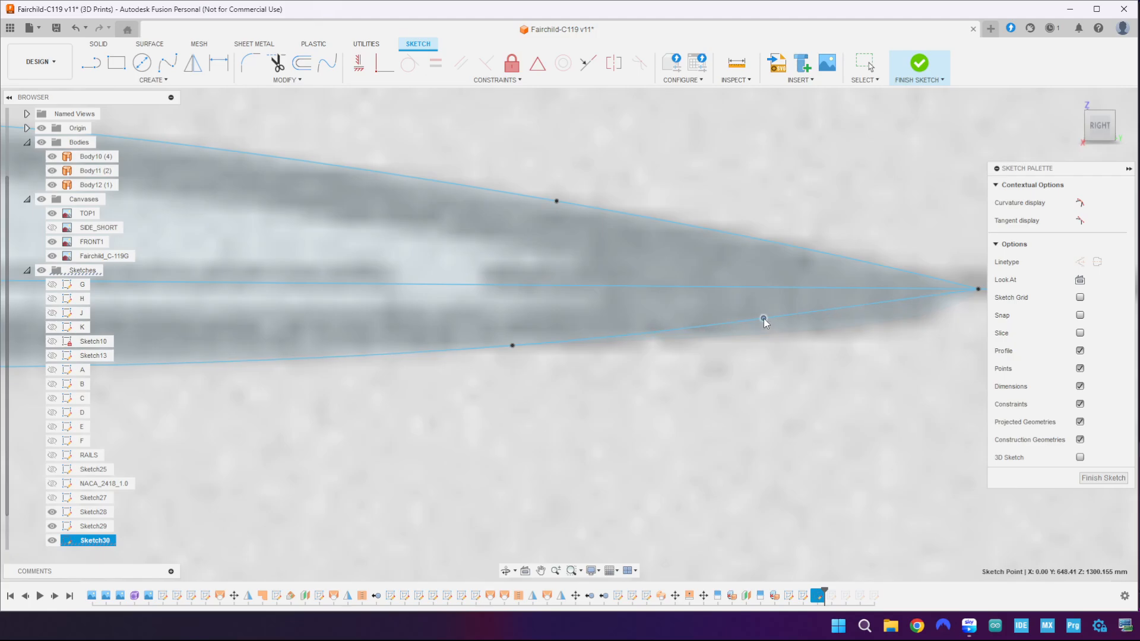
{"action": "scroll", "coordinate": [677, 380], "scroll_direction": "down", "scroll_amount": 3}
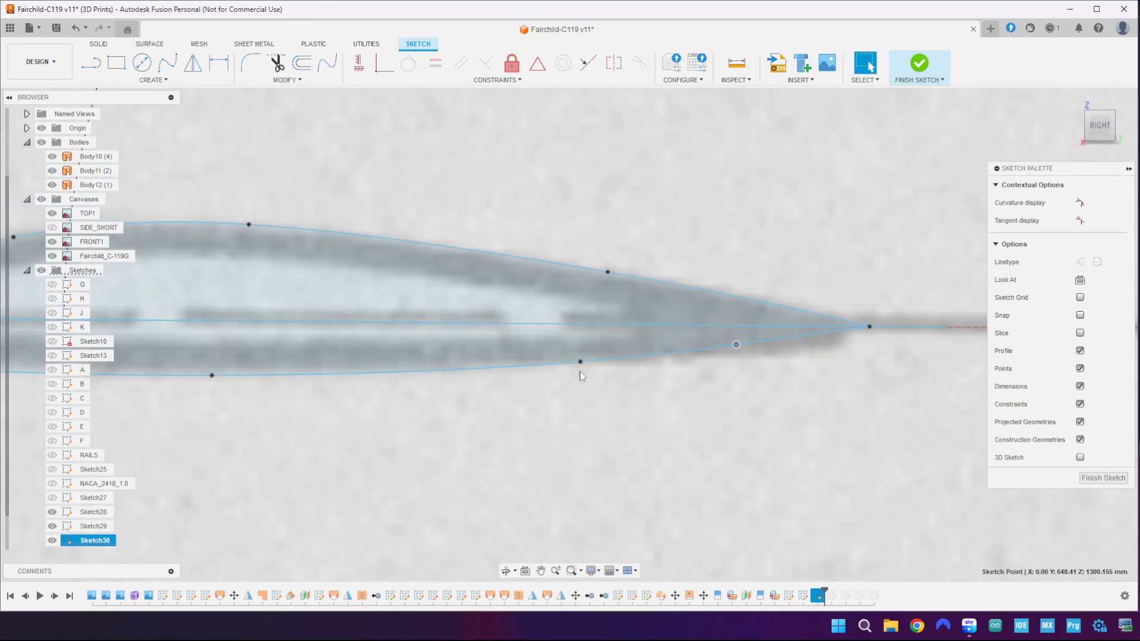
{"action": "left_click_drag", "start_coordinate": [581, 362], "coordinate": [480, 366]}
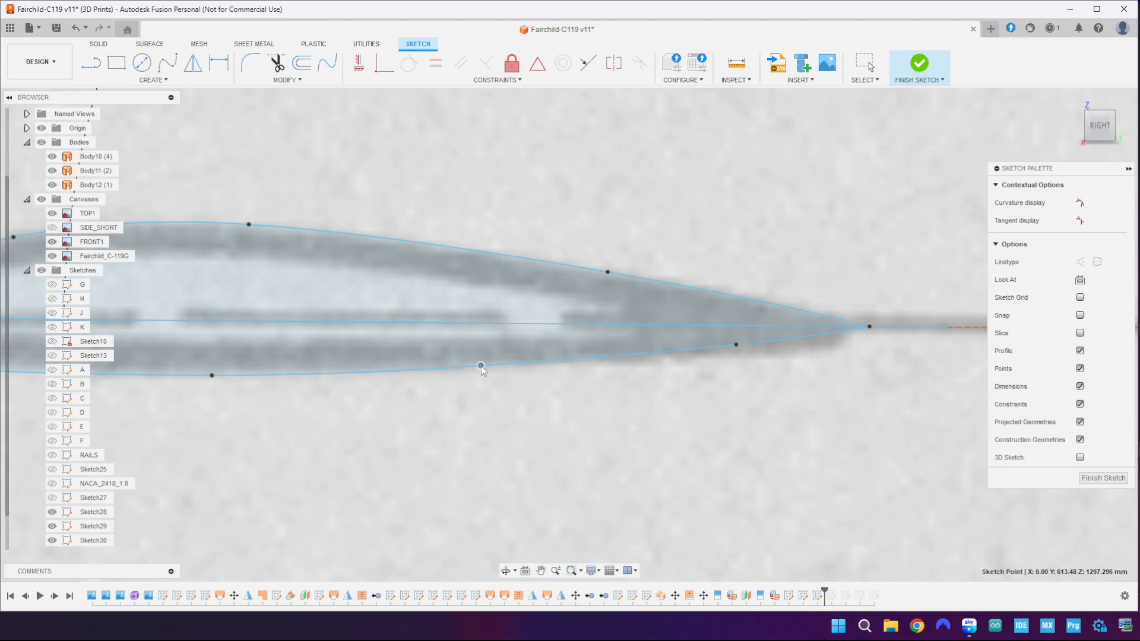
- Move the first upper and lower fit points behind the leading edge closer to the nose to round it
{"action": "scroll", "coordinate": [425, 437], "scroll_direction": "down", "scroll_amount": 5}
{"action": "middle_click_drag", "start_coordinate": [410, 447], "coordinate": [744, 401]}
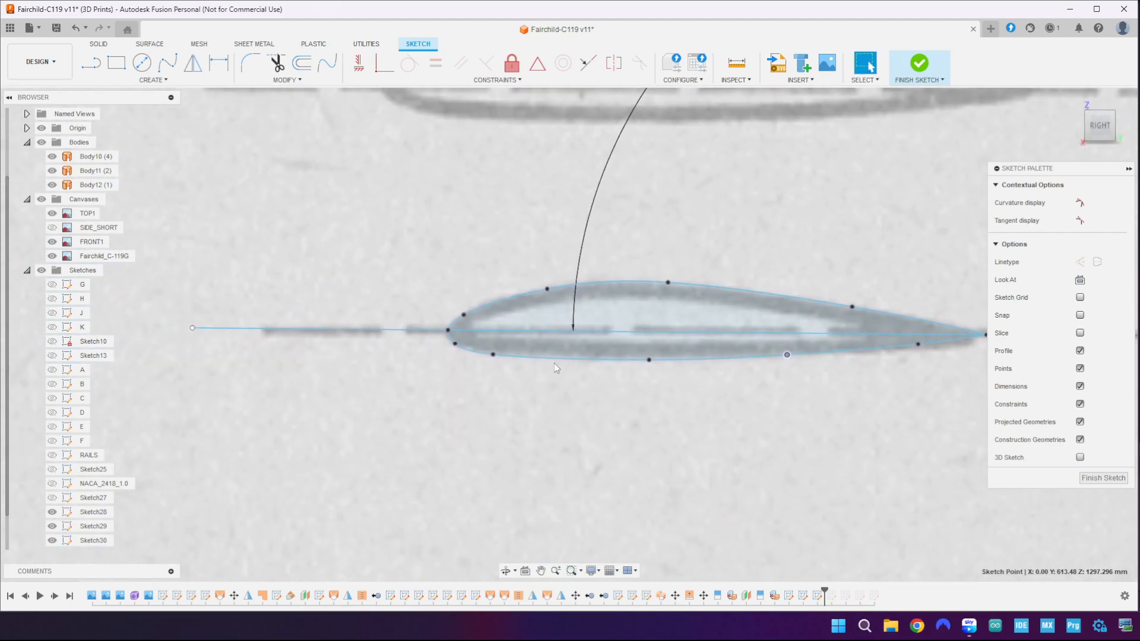
{"action": "scroll", "coordinate": [469, 341], "scroll_direction": "up", "scroll_amount": 6}
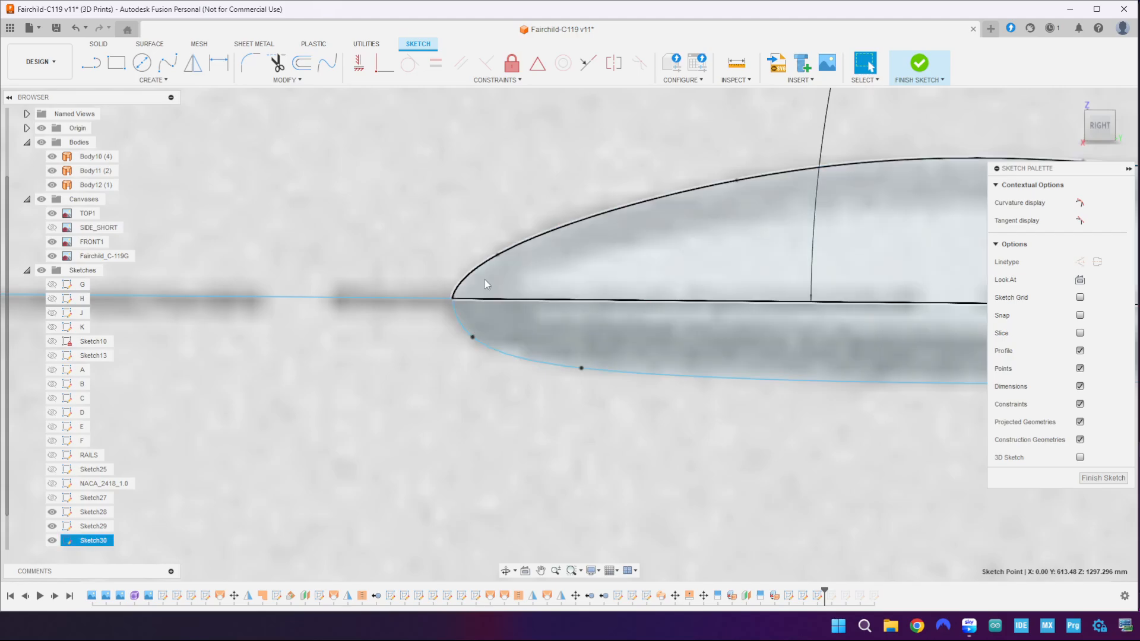
{"action": "left_click_drag", "start_coordinate": [494, 255], "coordinate": [477, 267]}
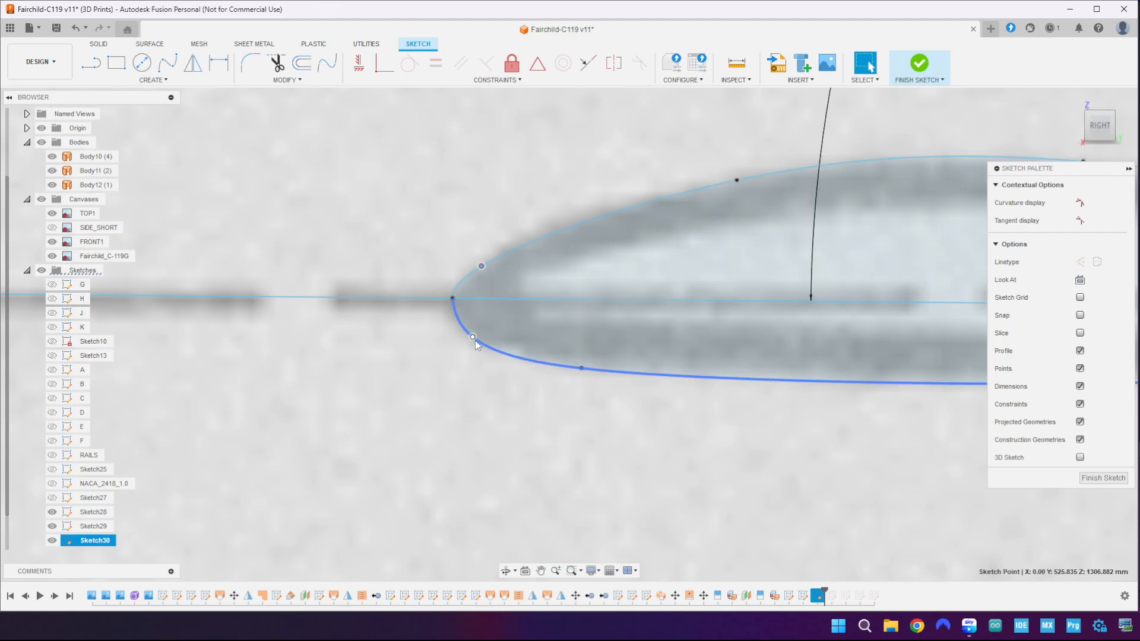
{"action": "left_click_drag", "start_coordinate": [473, 338], "coordinate": [467, 333]}
- Try a Coincident constraint between the lower spline's first fit point and the leading-edge tangent handle, and undo it
{"action": "scroll", "coordinate": [461, 293], "scroll_direction": "up", "scroll_amount": 2}
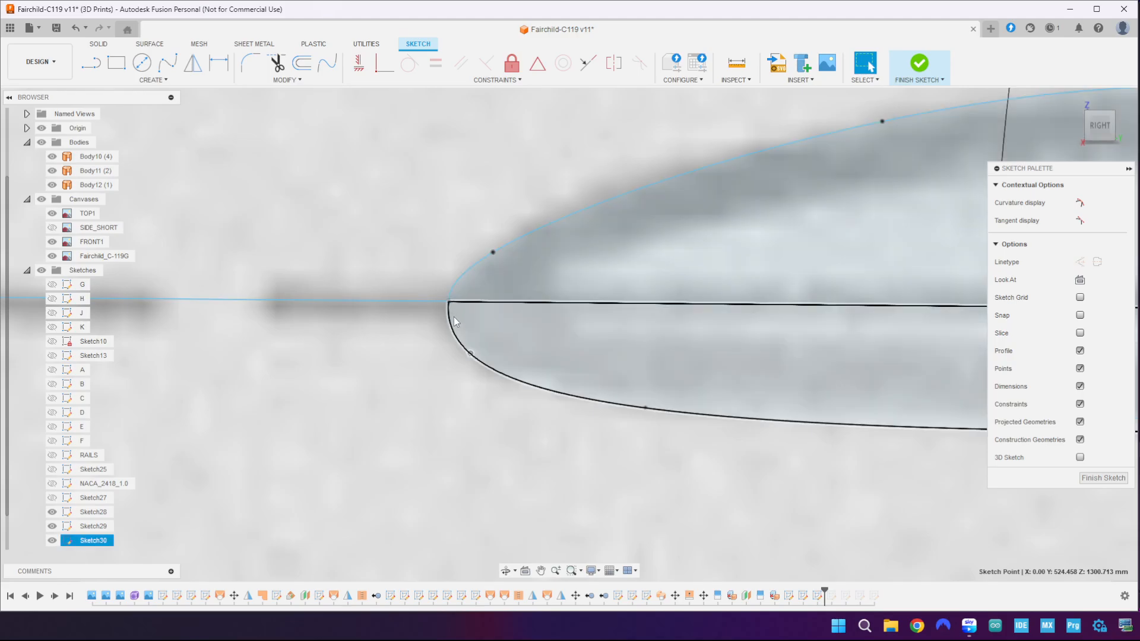
{"action": "left_click", "coordinate": [385, 62]}
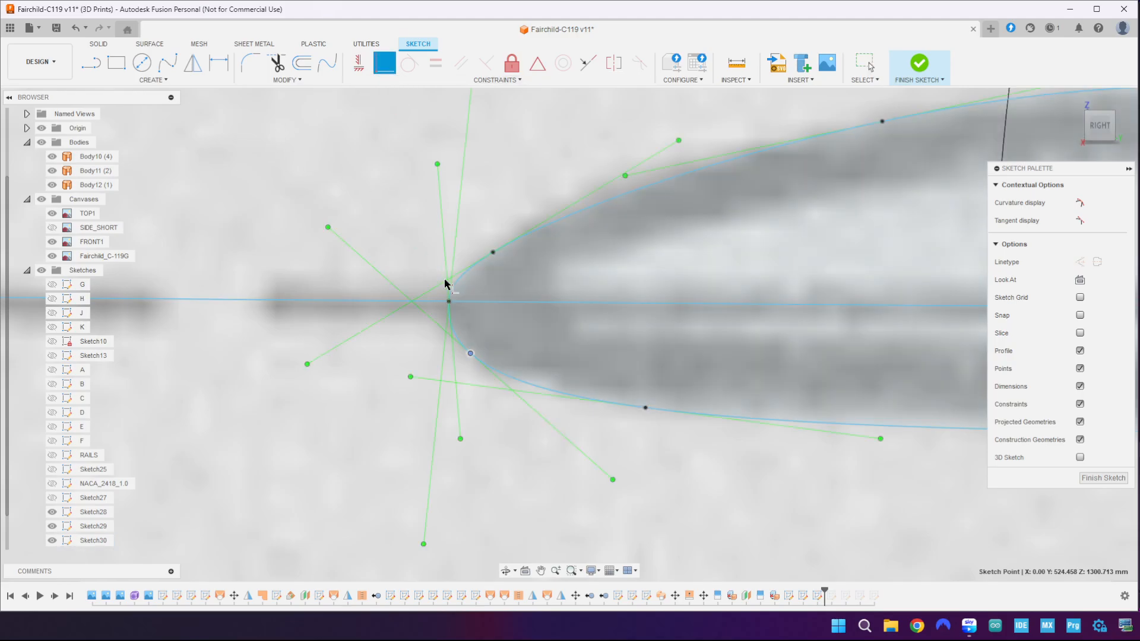
{"action": "left_click", "coordinate": [456, 374]}
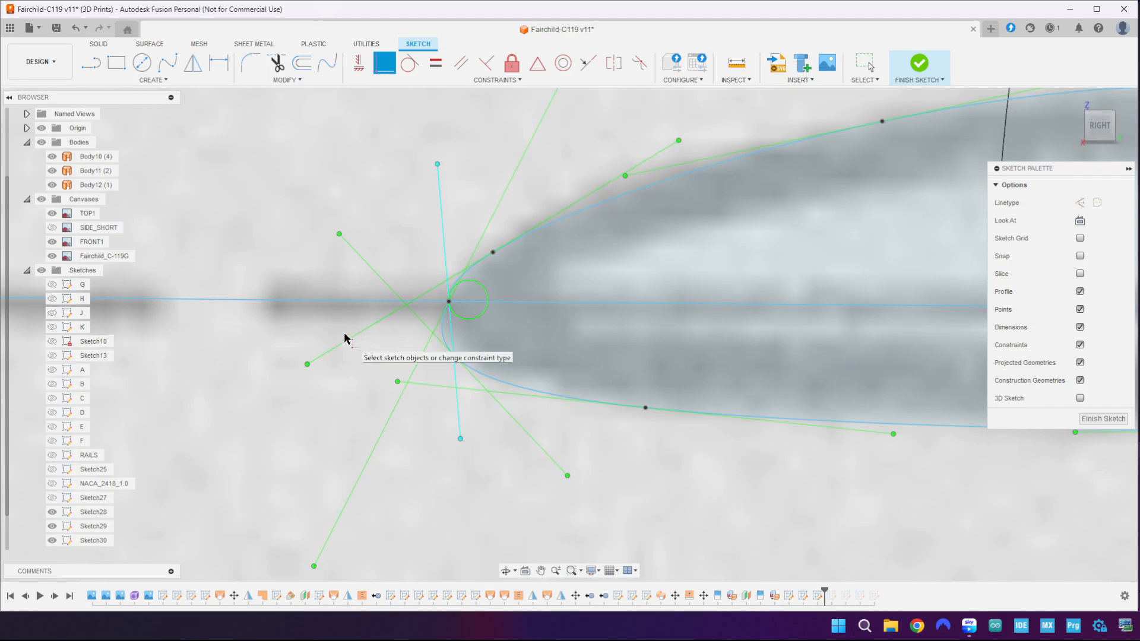
{"action": "key", "text": "Escape"}
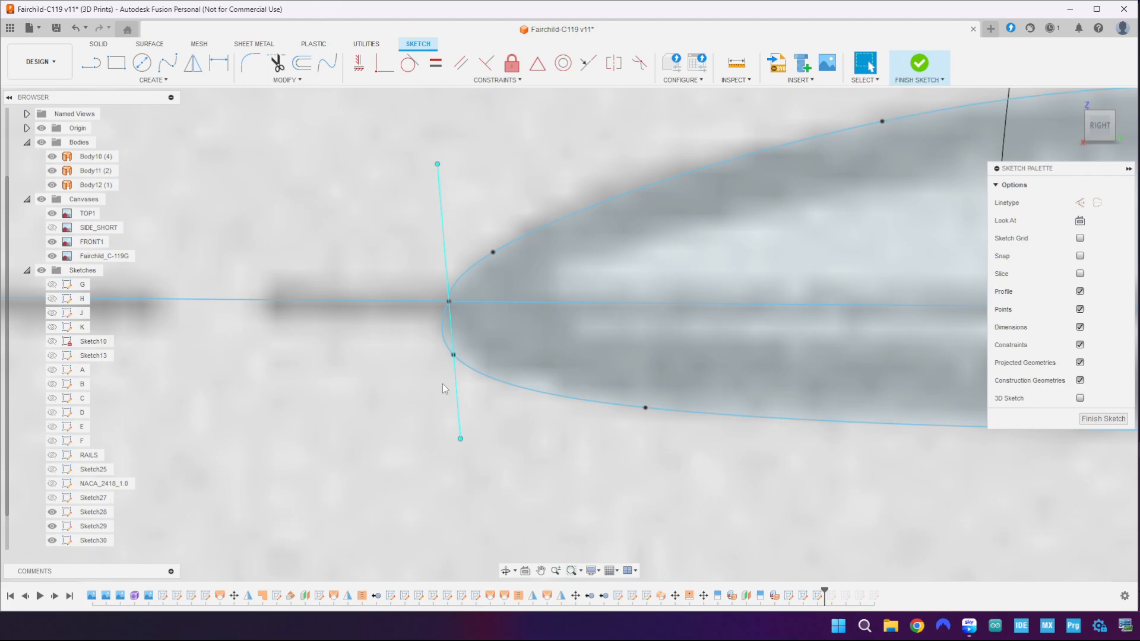
{"action": "mouse_move", "coordinate": [462, 437]}
{"action": "left_mouse_down"}
{"action": "mouse_move", "coordinate": [516, 421]}
{"action": "mouse_move", "coordinate": [436, 459]}
{"action": "left_mouse_up"}
{"action": "key", "text": "Escape"}
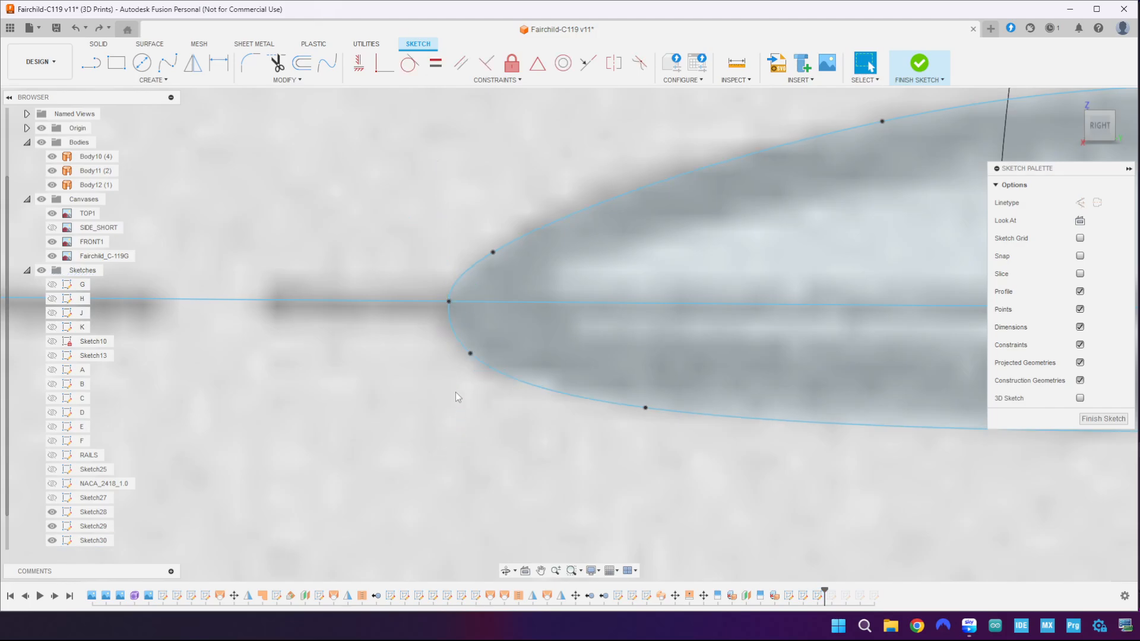
- Reposition the first lower and upper fit points slightly aft along the nose outline to smooth the leading-edge curve
{"action": "scroll", "coordinate": [453, 255], "scroll_direction": "up", "scroll_amount": 3}
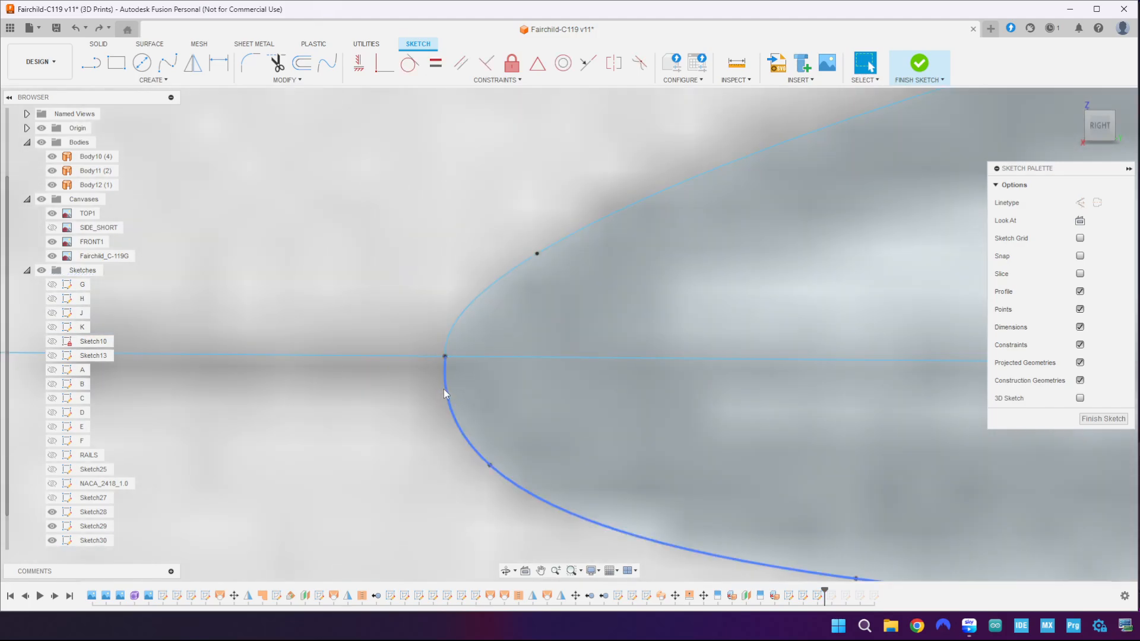
{"action": "left_click_drag", "start_coordinate": [490, 467], "coordinate": [469, 418]}
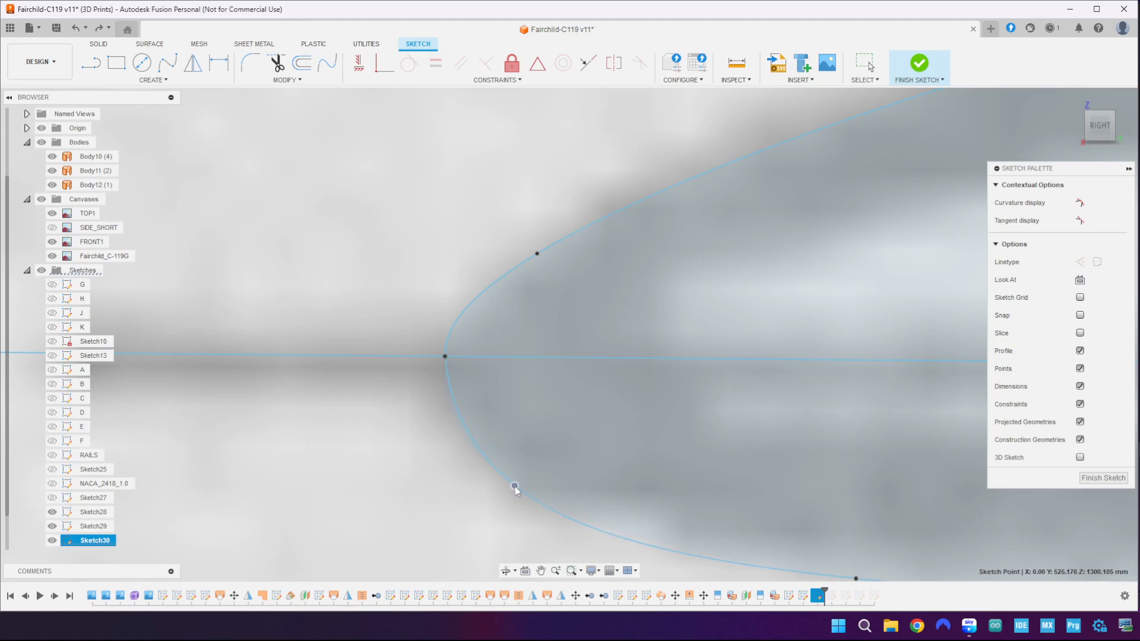
{"action": "left_click", "coordinate": [447, 490]}
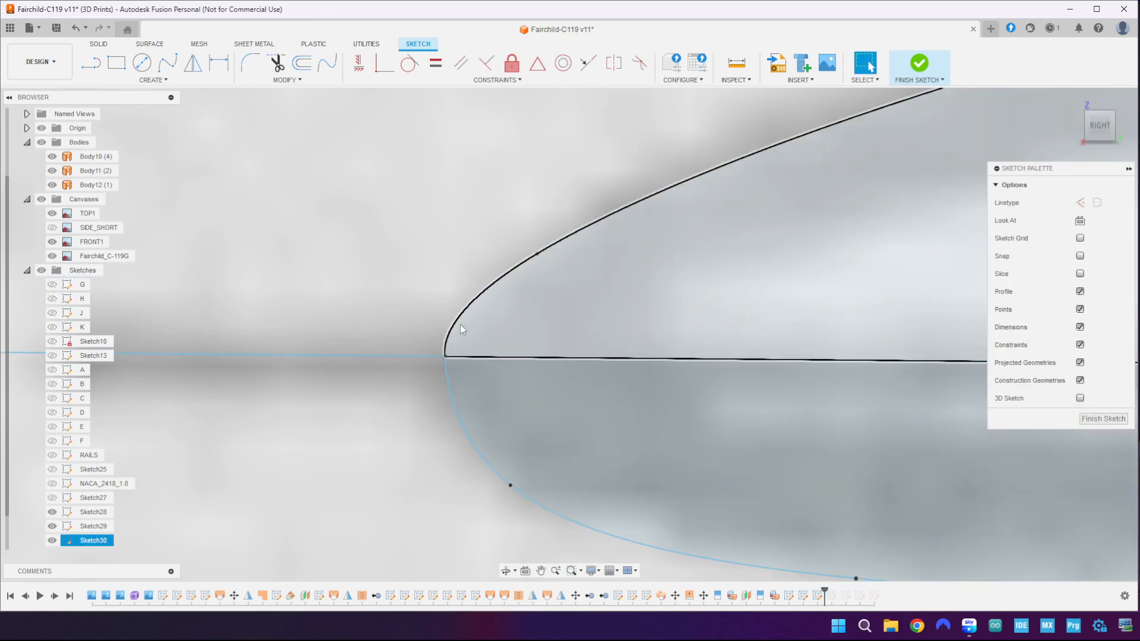
{"action": "mouse_move", "coordinate": [536, 254]}
{"action": "left_mouse_down"}
{"action": "mouse_move", "coordinate": [568, 285]}
{"action": "mouse_move", "coordinate": [486, 302]}
{"action": "mouse_move", "coordinate": [495, 289]}
{"action": "left_mouse_up"}
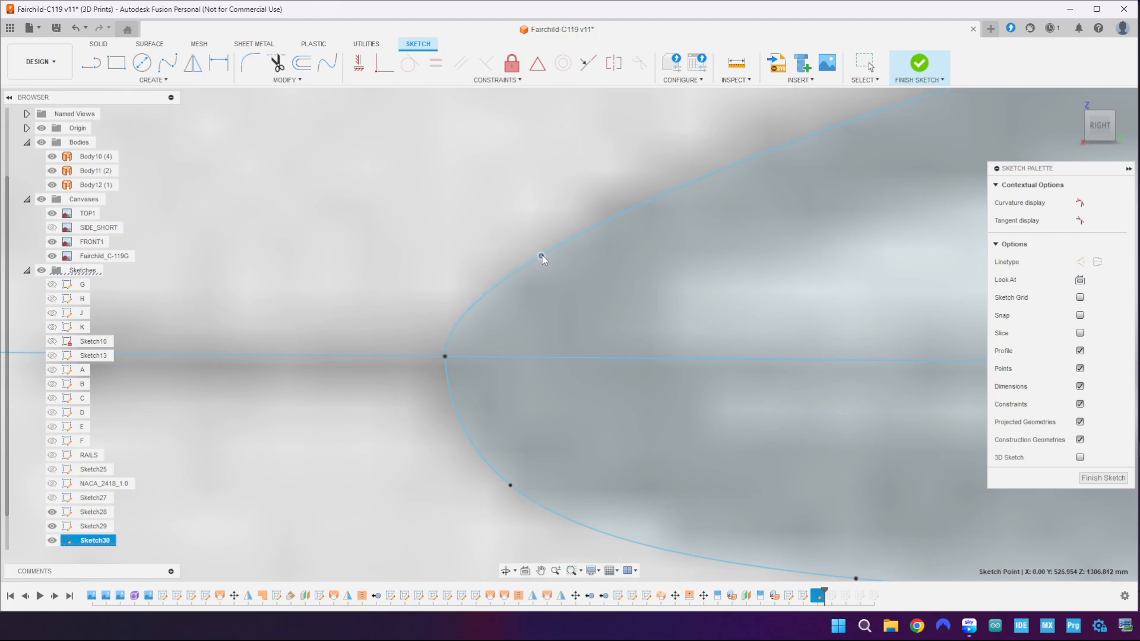
{"action": "left_click_drag", "start_coordinate": [542, 258], "coordinate": [551, 251]}
- Refine the lower nose curve by nudging its first fit point down and moving the second one aft along the outline
{"action": "scroll", "coordinate": [557, 303], "scroll_direction": "down", "scroll_amount": 6}
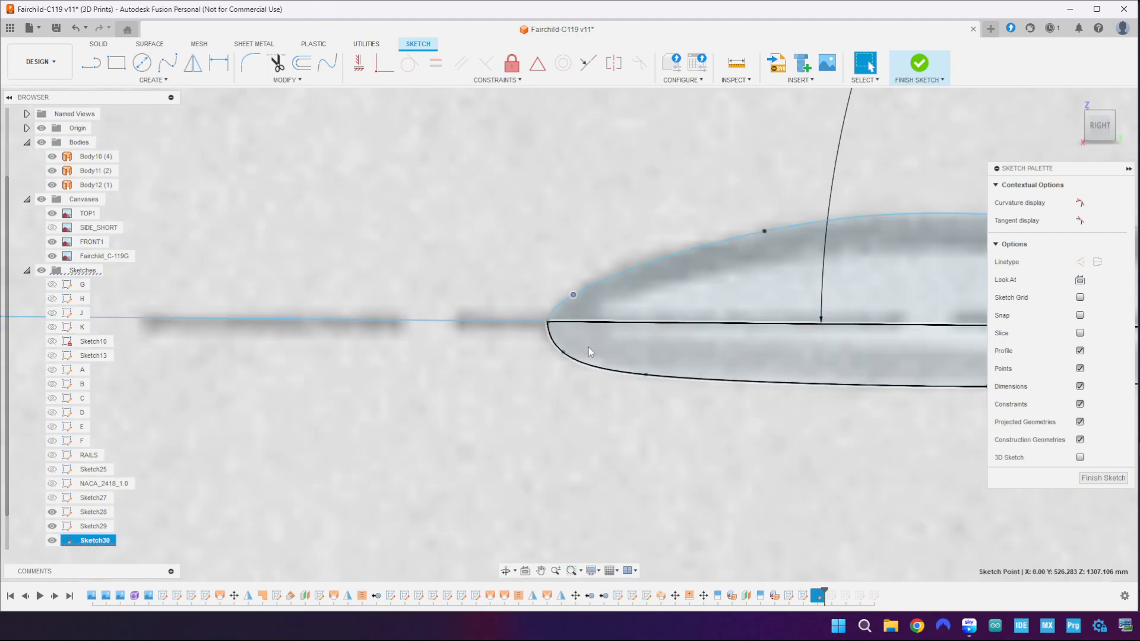
{"action": "middle_click_drag", "start_coordinate": [534, 365], "coordinate": [330, 366]}
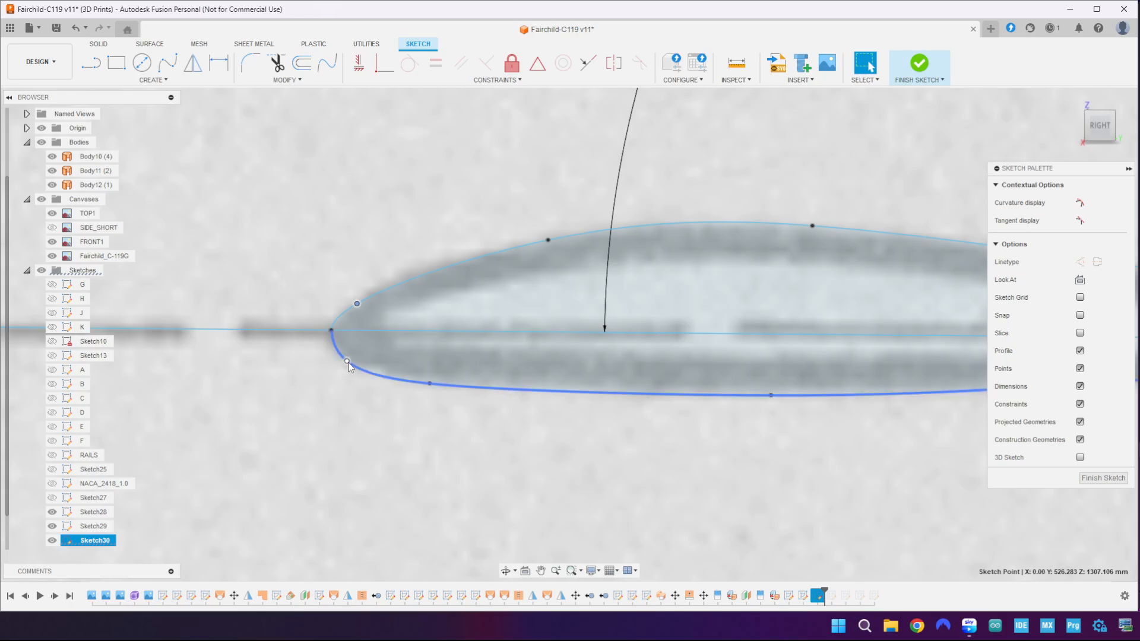
{"action": "left_click_drag", "start_coordinate": [348, 362], "coordinate": [351, 371]}
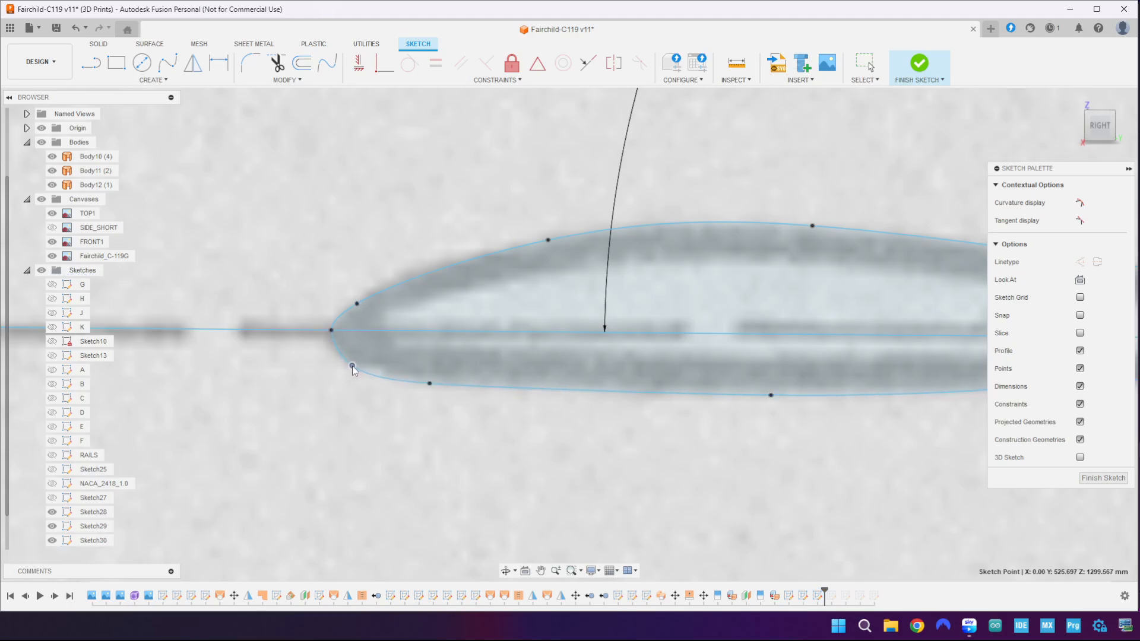
{"action": "left_click_drag", "start_coordinate": [430, 384], "coordinate": [482, 385]}
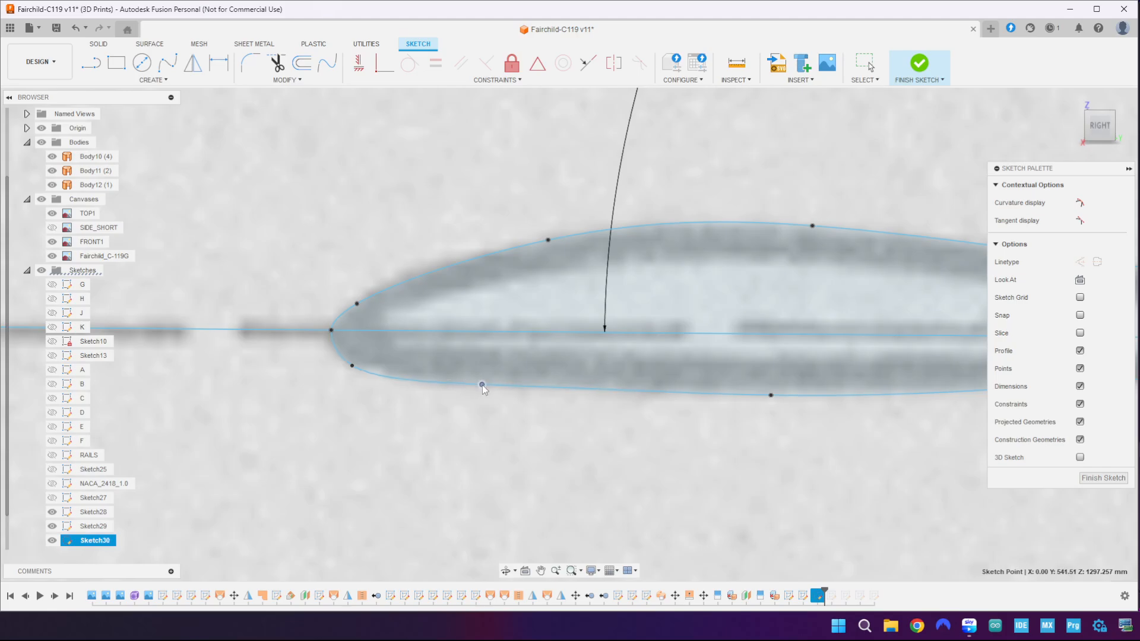
- Adjust the first lower and upper fit points near the nose and shift the lower spline's front end slightly forward
{"action": "mouse_move", "coordinate": [352, 366]}
{"action": "left_mouse_down"}
{"action": "mouse_move", "coordinate": [370, 372]}
{"action": "mouse_move", "coordinate": [359, 369]}
{"action": "left_mouse_up"}
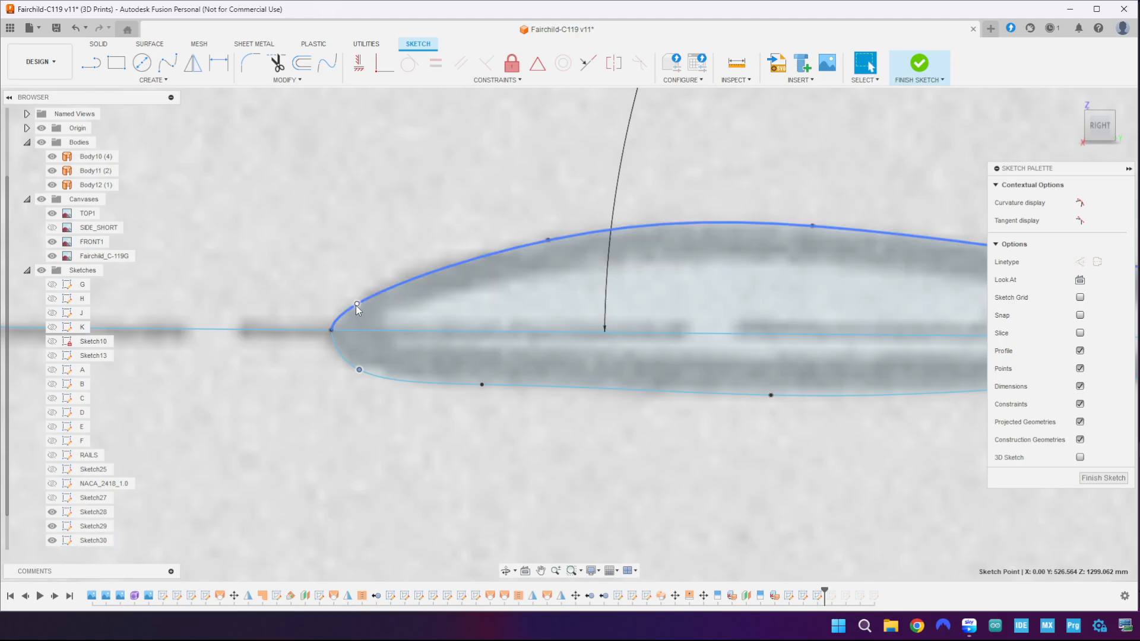
{"action": "left_click_drag", "start_coordinate": [355, 305], "coordinate": [368, 288]}
{"action": "scroll", "coordinate": [506, 293], "scroll_direction": "up", "scroll_amount": 1}
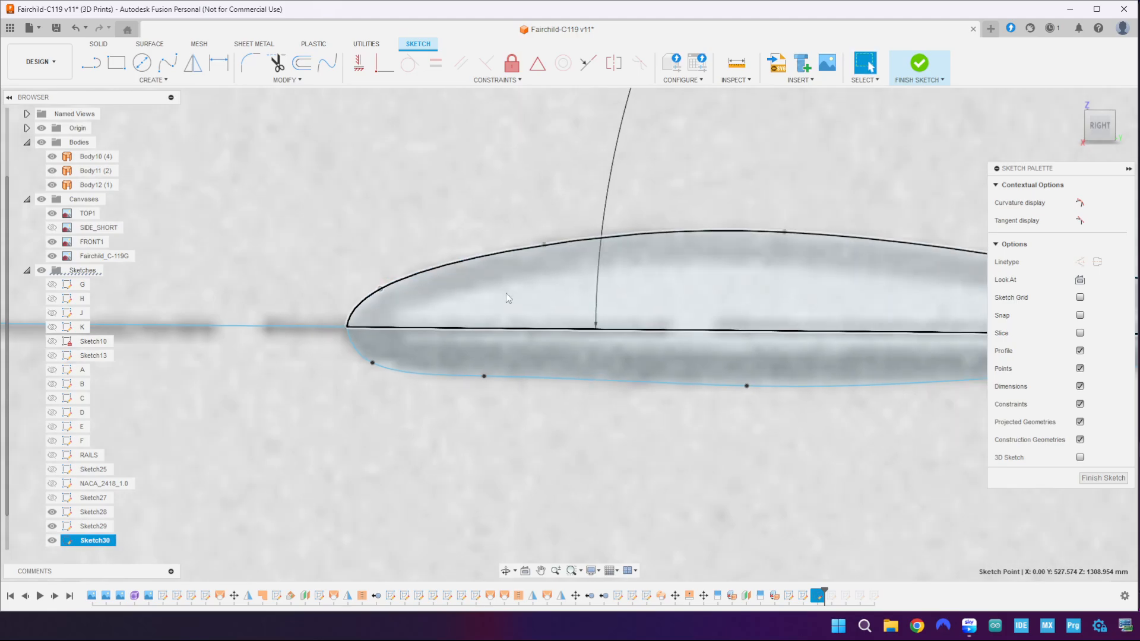
{"action": "scroll", "coordinate": [505, 296], "scroll_direction": "up", "scroll_amount": 1}
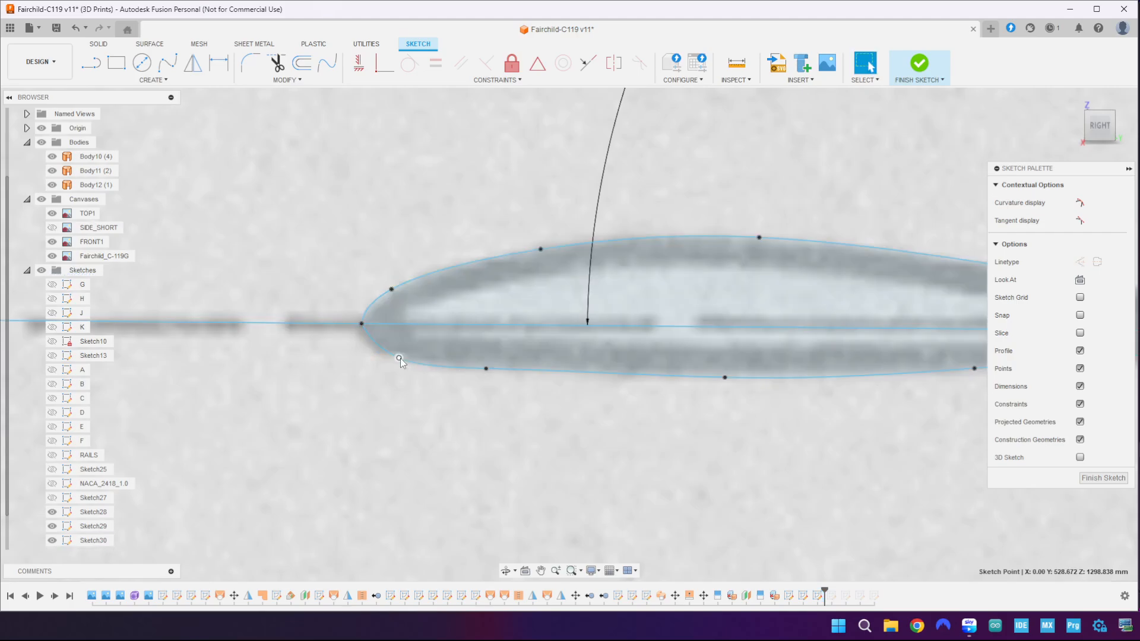
{"action": "left_click_drag", "start_coordinate": [399, 359], "coordinate": [396, 358]}
{"action": "scroll", "coordinate": [359, 325], "scroll_direction": "down", "scroll_amount": 2}
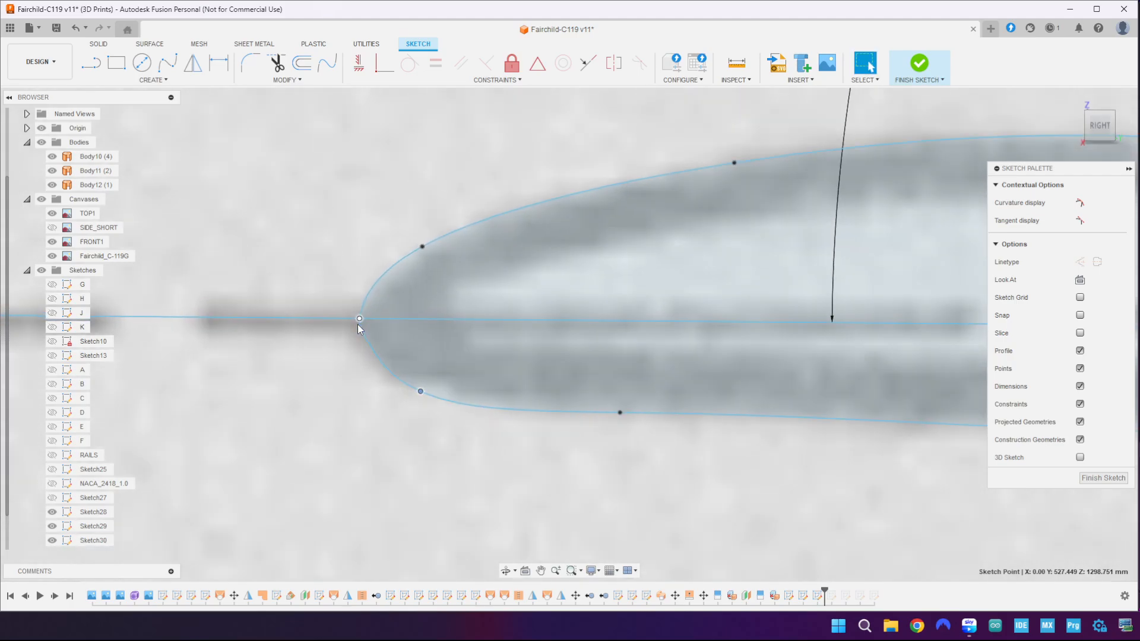
{"action": "scroll", "coordinate": [358, 326], "scroll_direction": "down", "scroll_amount": 2}
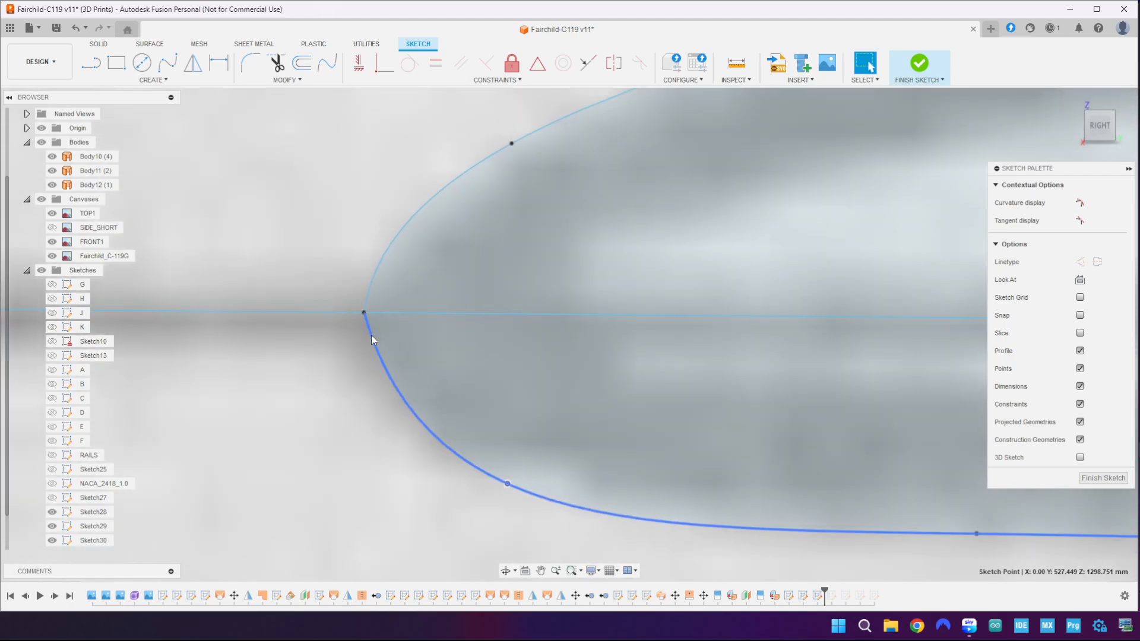
{"action": "left_click_drag", "start_coordinate": [372, 335], "coordinate": [369, 336]}
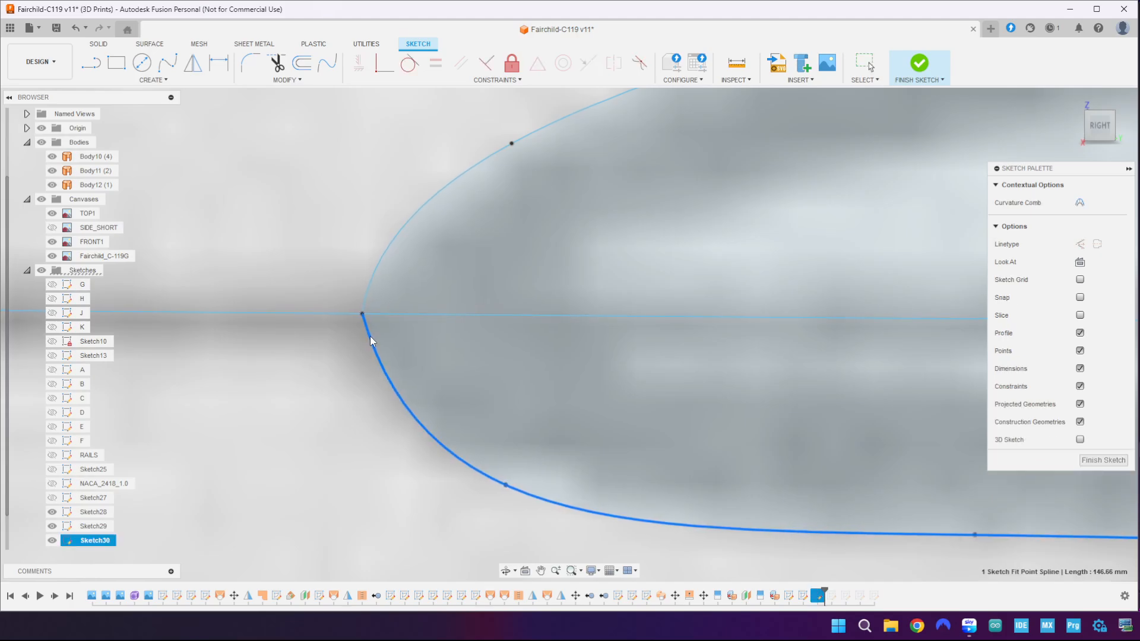
- Reposition the second and third lower fit points so the spline follows the airfoil's underside outline on the blueprint
{"action": "scroll", "coordinate": [415, 348], "scroll_direction": "up", "scroll_amount": 6}
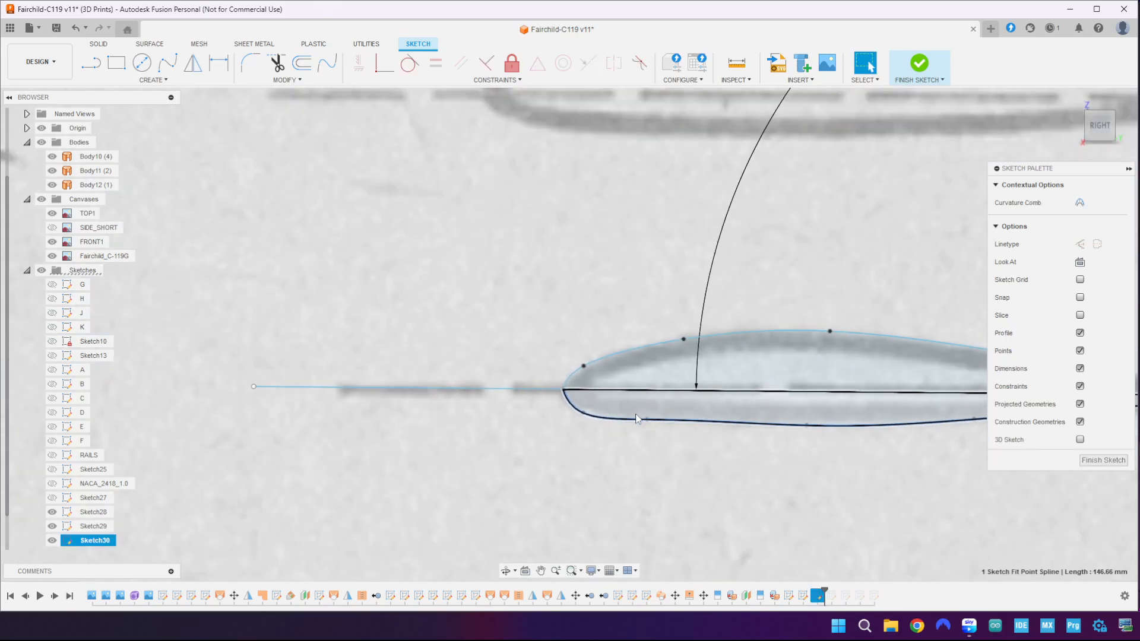
{"action": "scroll", "coordinate": [641, 422], "scroll_direction": "up", "scroll_amount": 1}
{"action": "left_click_drag", "start_coordinate": [645, 419], "coordinate": [654, 421]}
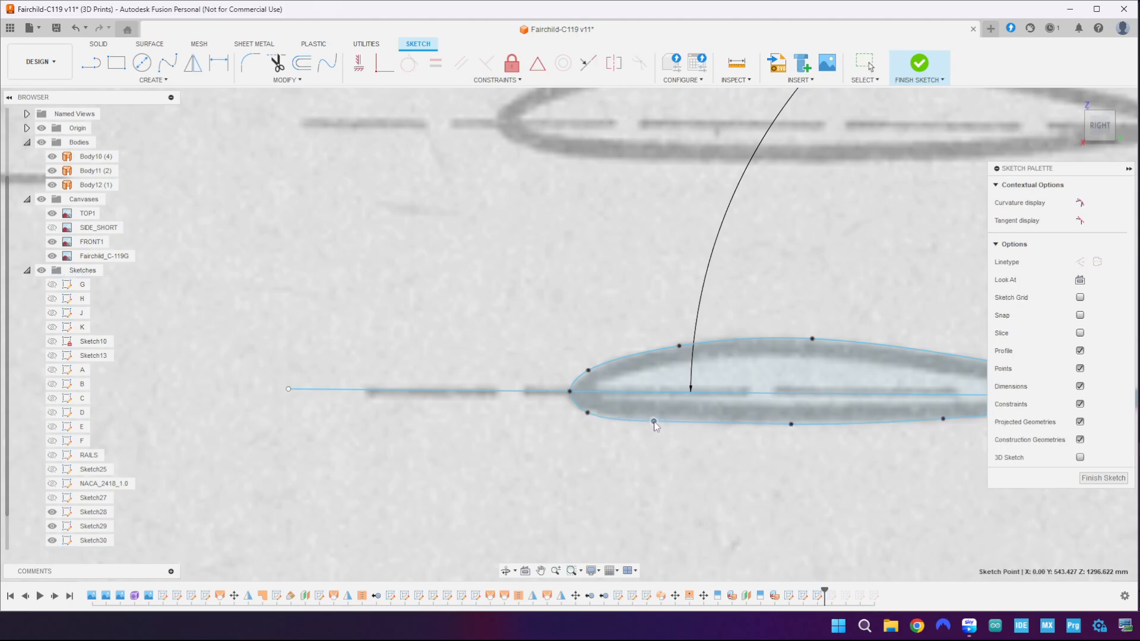
{"action": "left_click", "coordinate": [729, 411]}
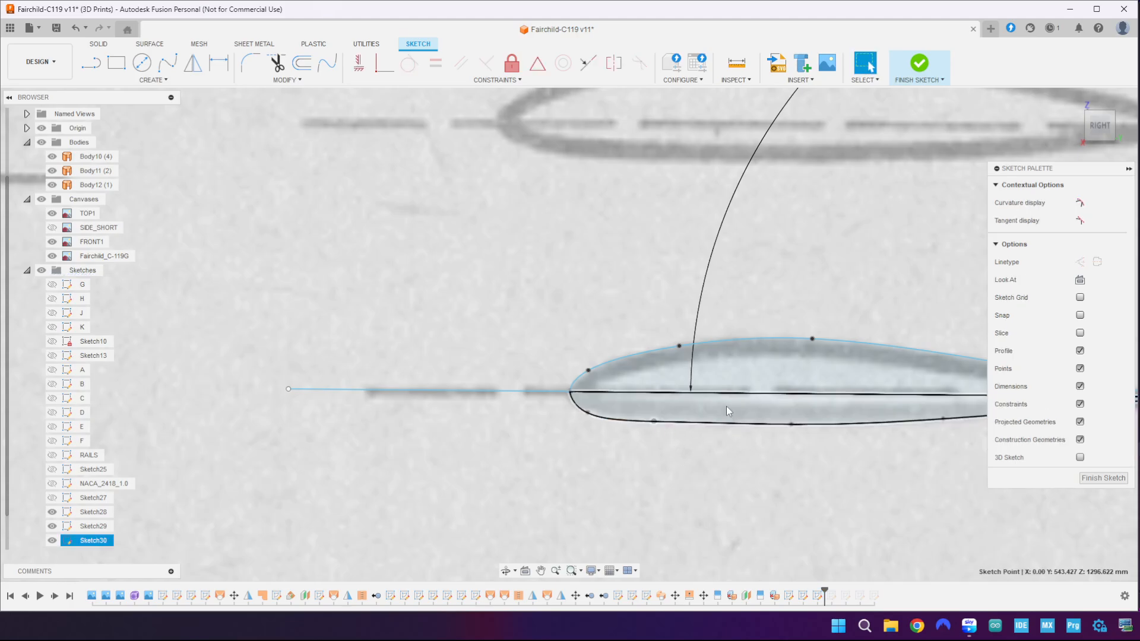
{"action": "left_click", "coordinate": [791, 423]}
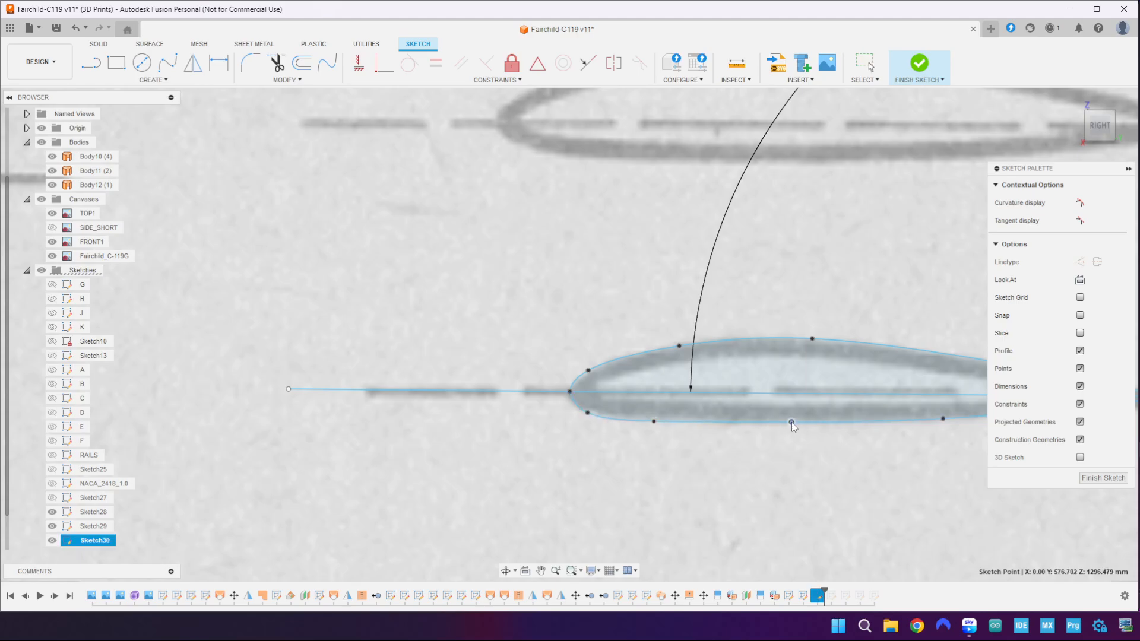
{"action": "scroll", "coordinate": [782, 439], "scroll_direction": "up", "scroll_amount": 1}
{"action": "scroll", "coordinate": [745, 392], "scroll_direction": "up", "scroll_amount": 3}
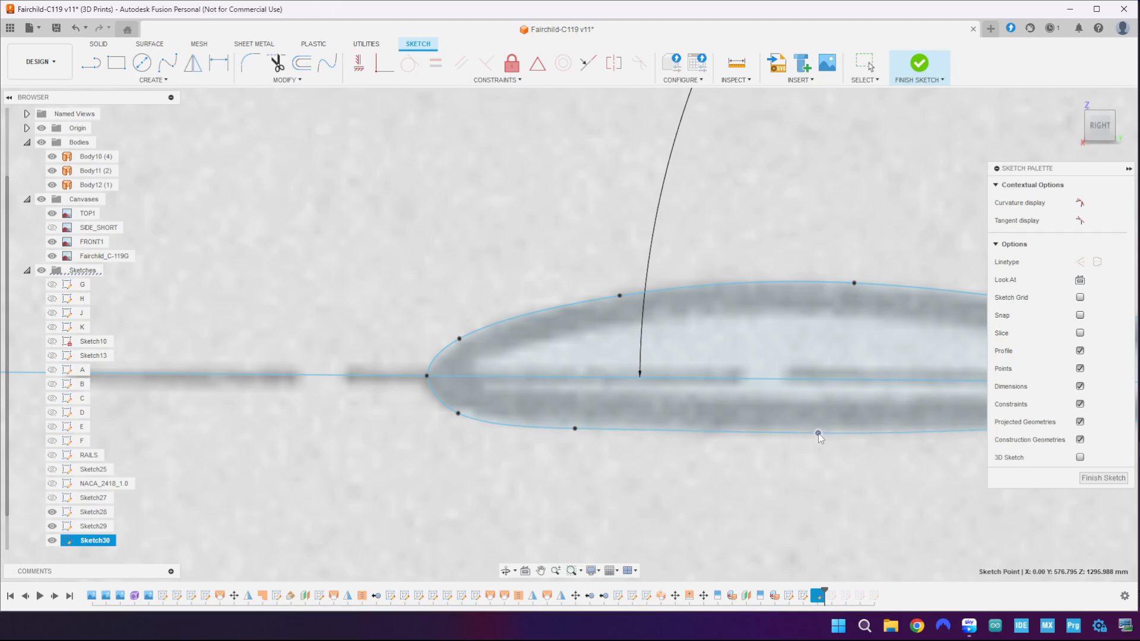
{"action": "scroll", "coordinate": [790, 465], "scroll_direction": "down", "scroll_amount": 5}
- Delete the lower and upper fit point splines of the airfoil, keeping the chord line
{"action": "mouse_move", "coordinate": [801, 470]}
{"action": "middle_mouse_down"}
{"action": "mouse_move", "coordinate": [561, 393]}
{"action": "mouse_move", "coordinate": [518, 393]}
{"action": "middle_mouse_up"}
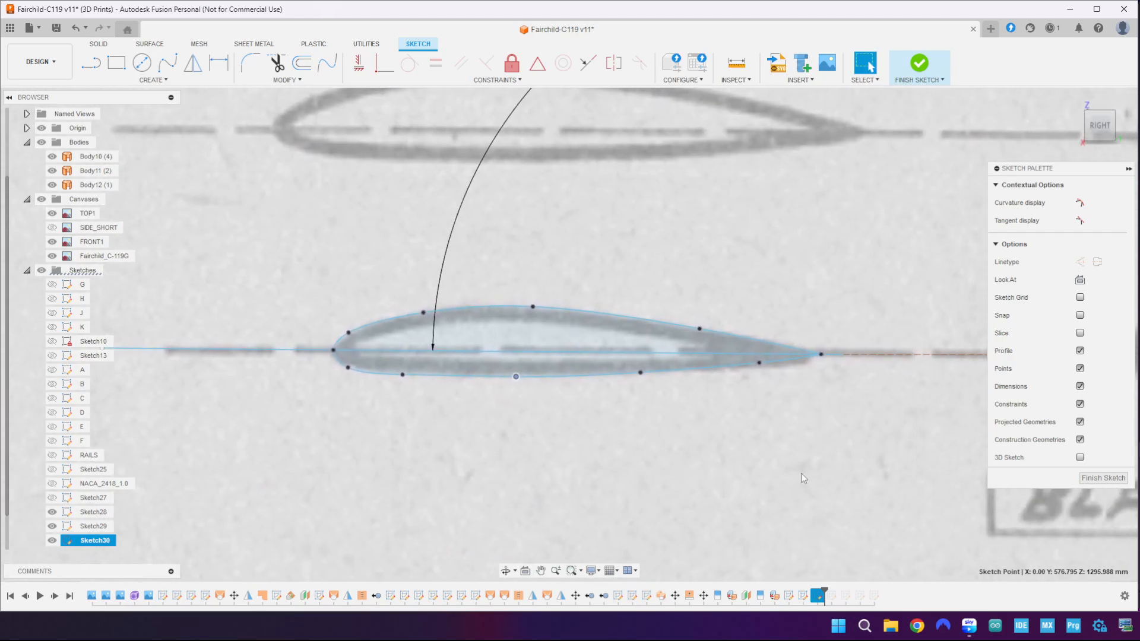
{"action": "left_click", "coordinate": [754, 466]}
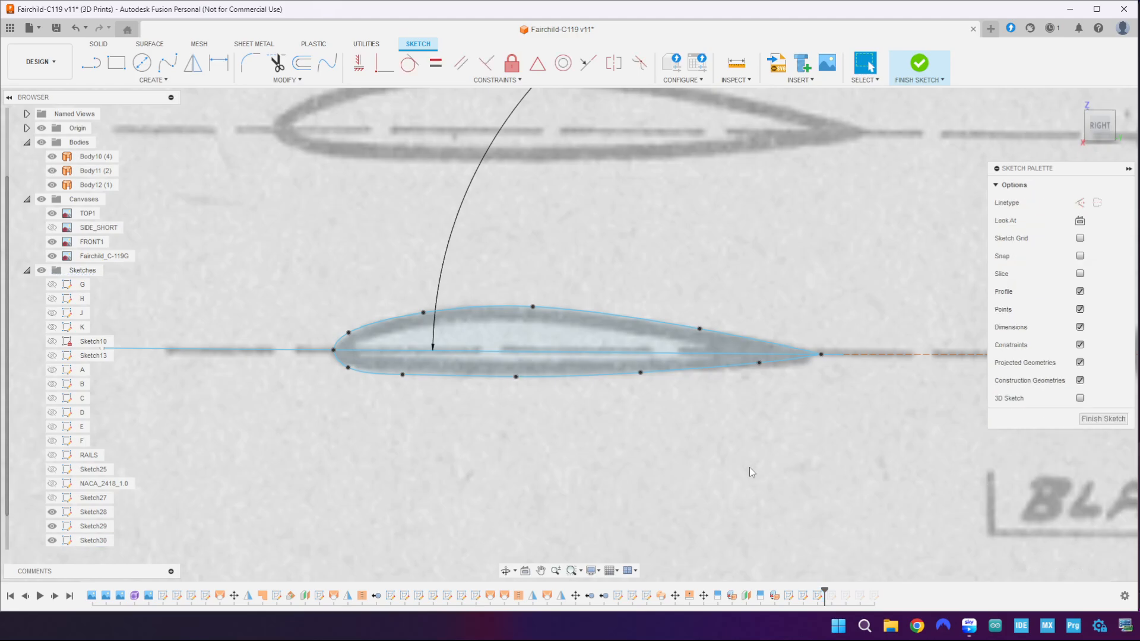
{"action": "left_click", "coordinate": [579, 378]}
{"action": "key", "text": "Delete"}
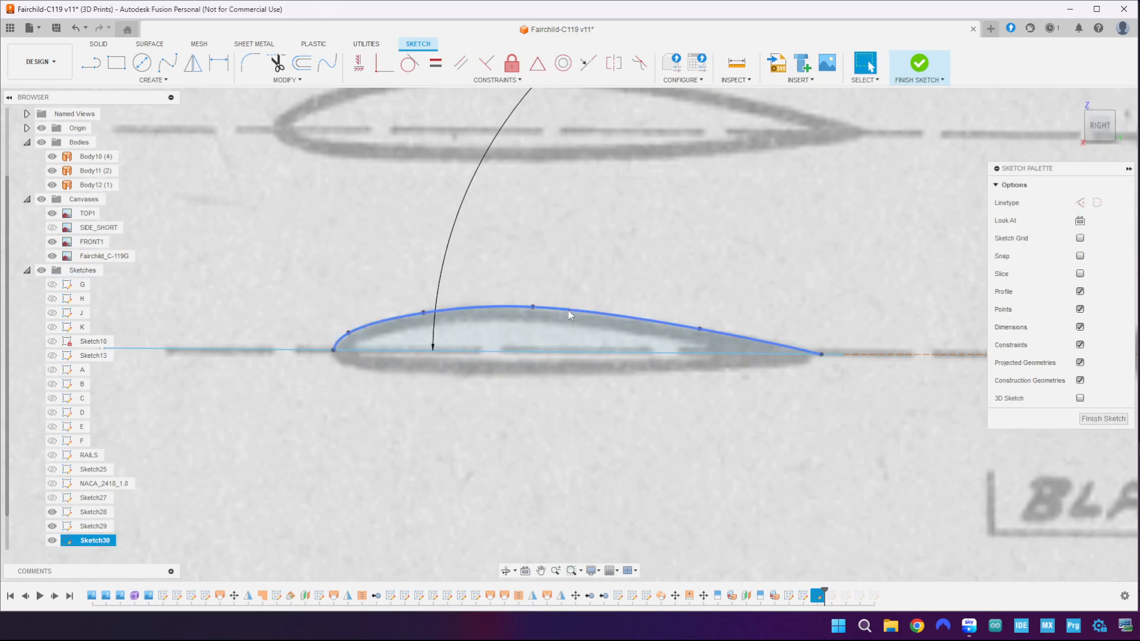
{"action": "left_click", "coordinate": [569, 311]}
{"action": "key", "text": "Delete"}
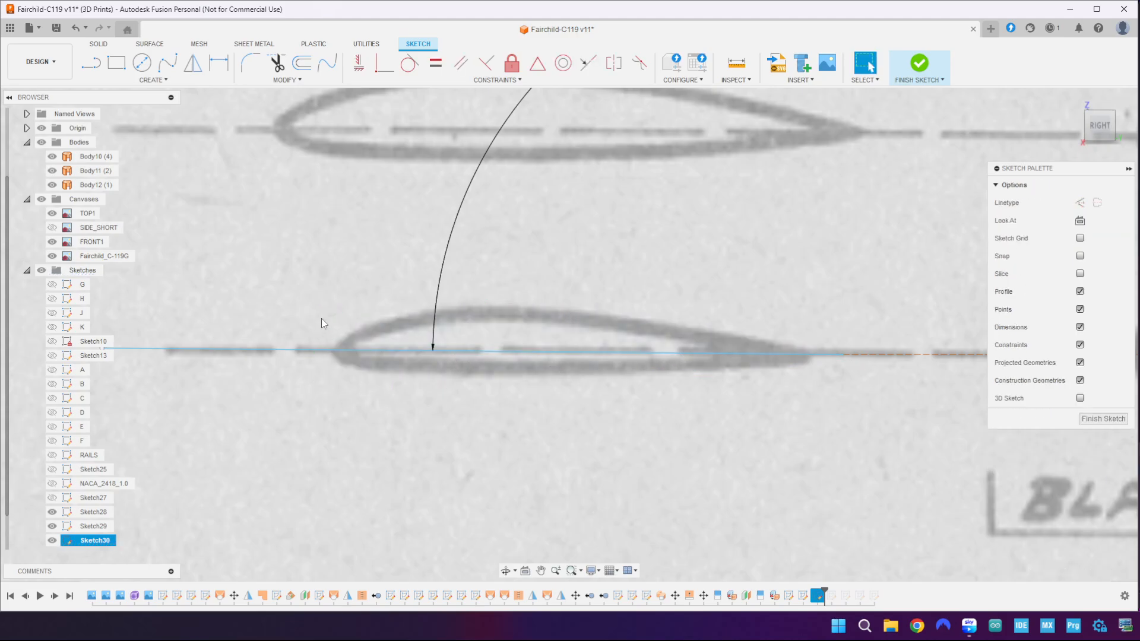
- Trace the airfoil's upper surface with a nine-point control point spline from the leading edge on the chord line to its trailing end
{"action": "left_click", "coordinate": [153, 80]}
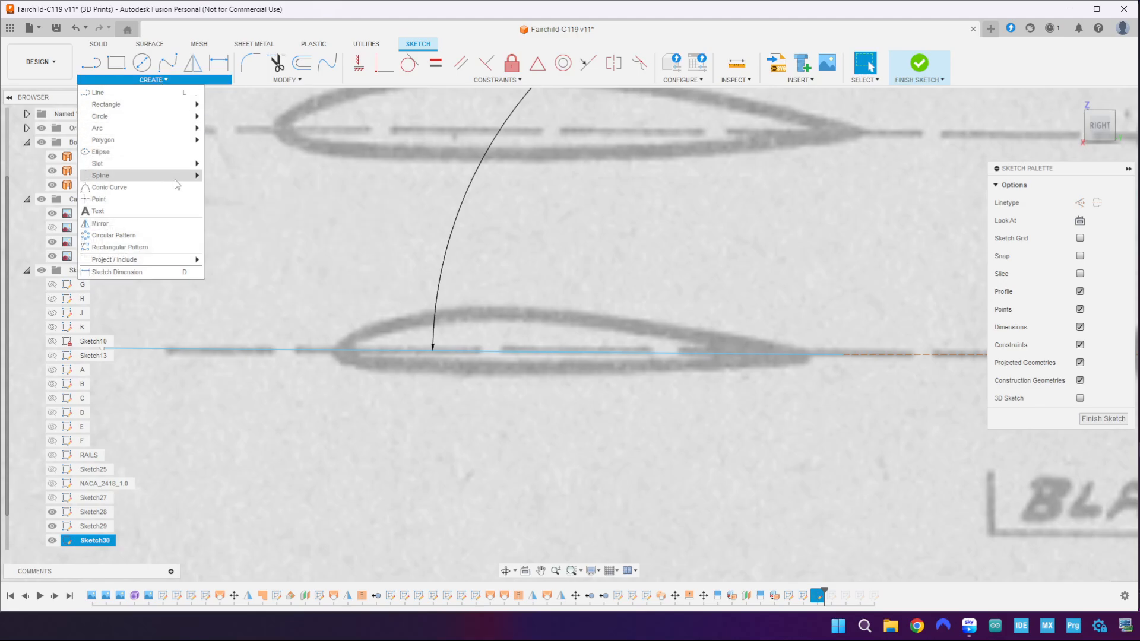
{"action": "mouse_move", "coordinate": [179, 180]}
{"action": "left_click", "coordinate": [238, 187]}
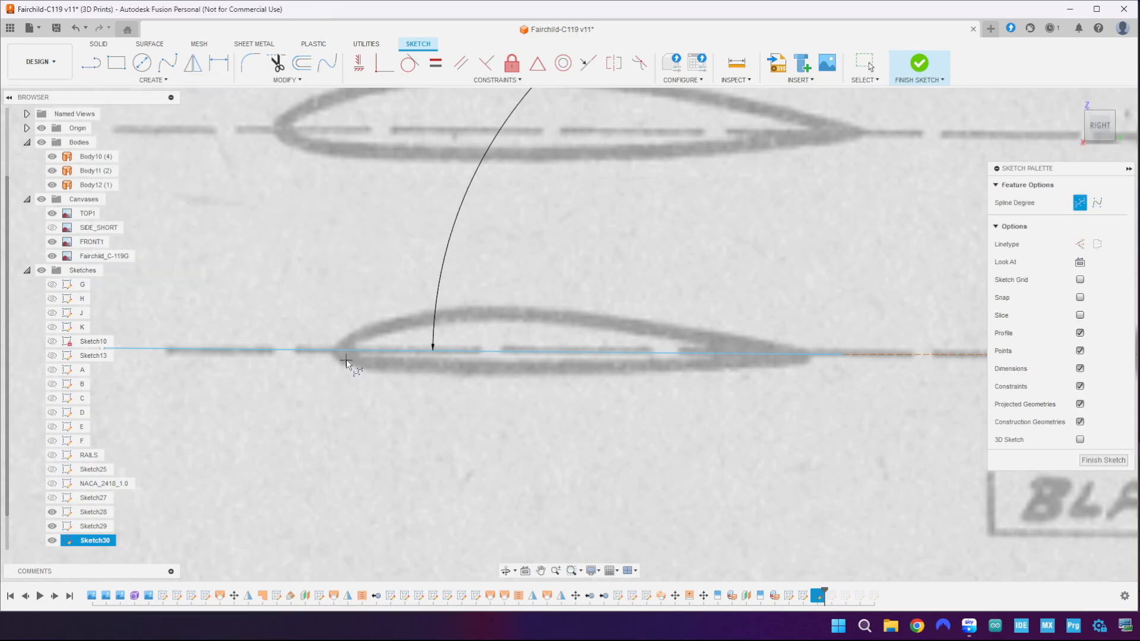
{"action": "scroll", "coordinate": [342, 359], "scroll_direction": "up", "scroll_amount": 2}
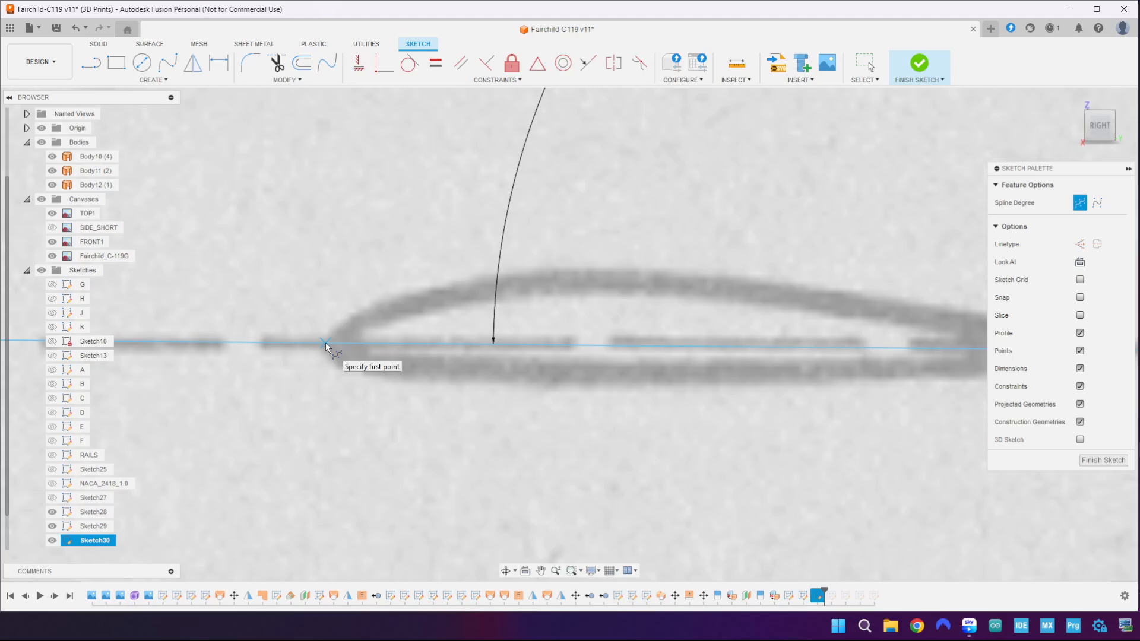
{"action": "left_click", "coordinate": [326, 343]}
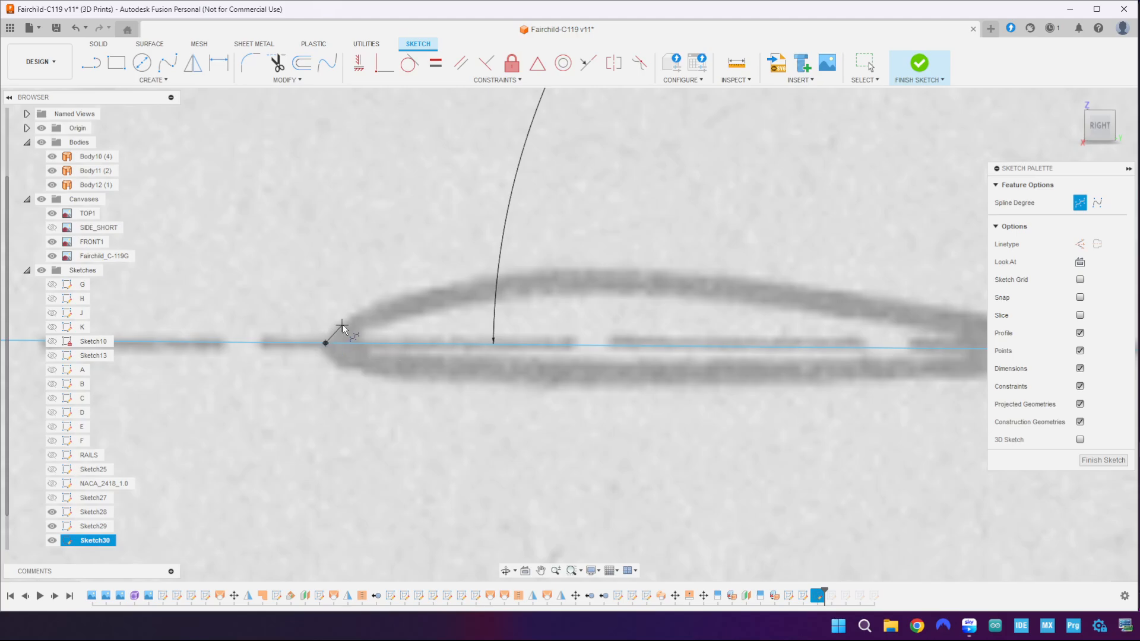
{"action": "left_click", "coordinate": [385, 302]}
{"action": "left_click", "coordinate": [464, 281]}
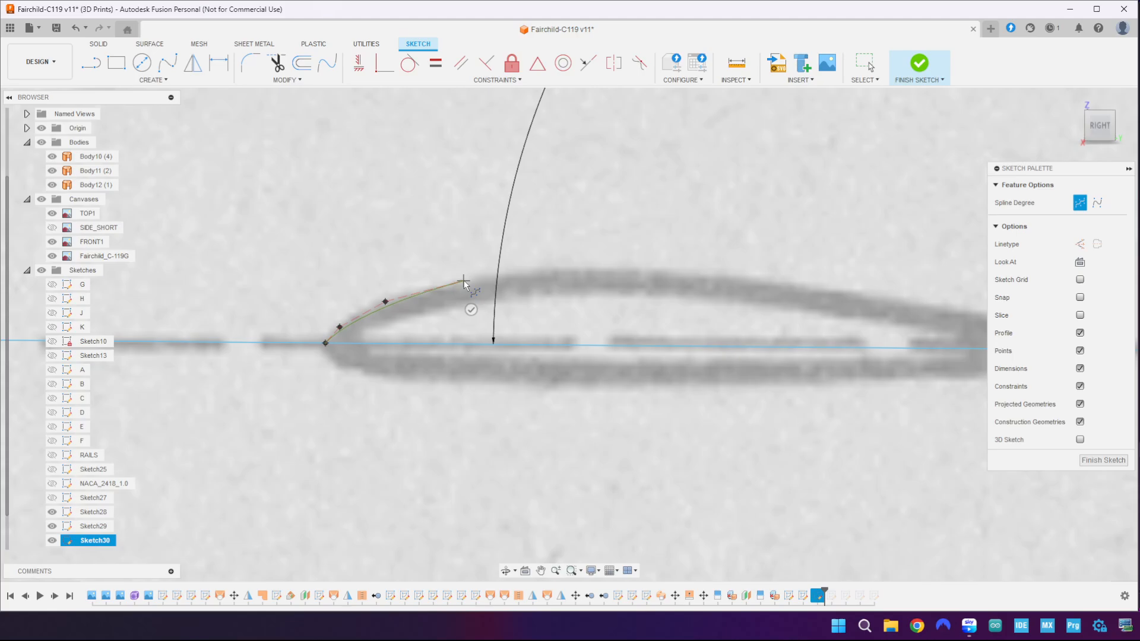
{"action": "left_click", "coordinate": [547, 271]}
{"action": "left_click", "coordinate": [721, 275]}
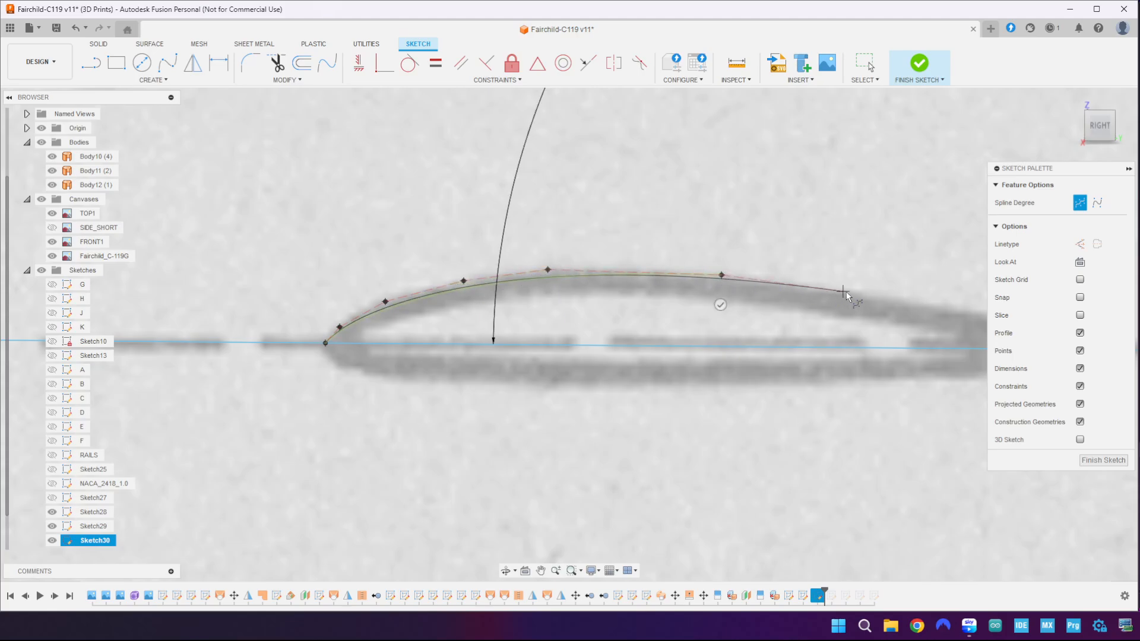
{"action": "left_click", "coordinate": [886, 298]}
{"action": "middle_click_drag", "start_coordinate": [886, 299], "coordinate": [496, 244]}
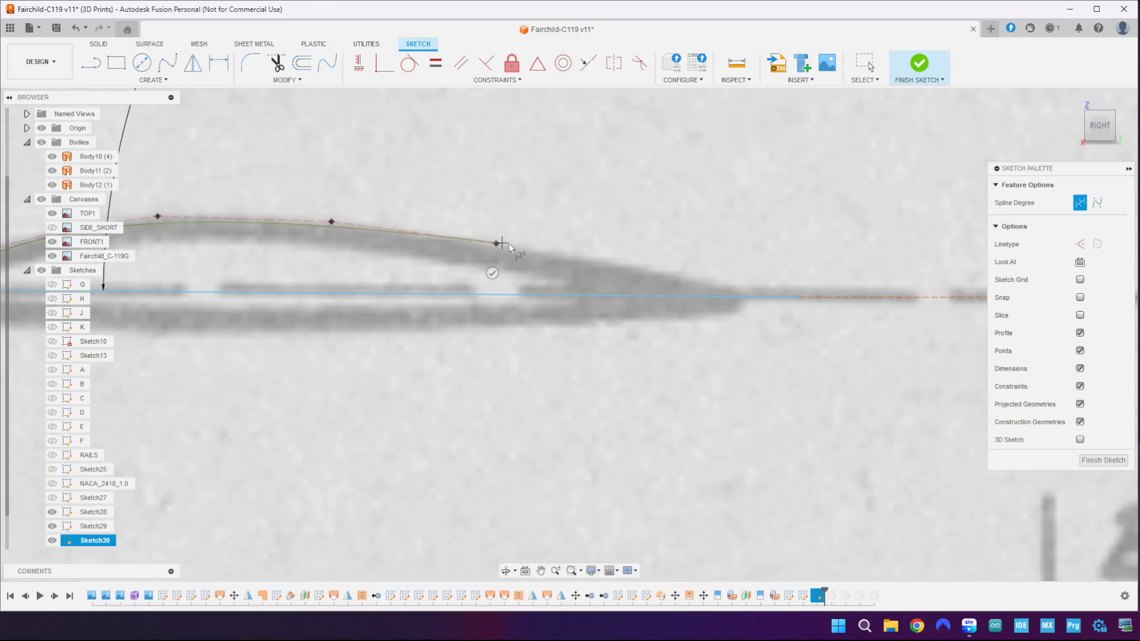
{"action": "left_click", "coordinate": [611, 261]}
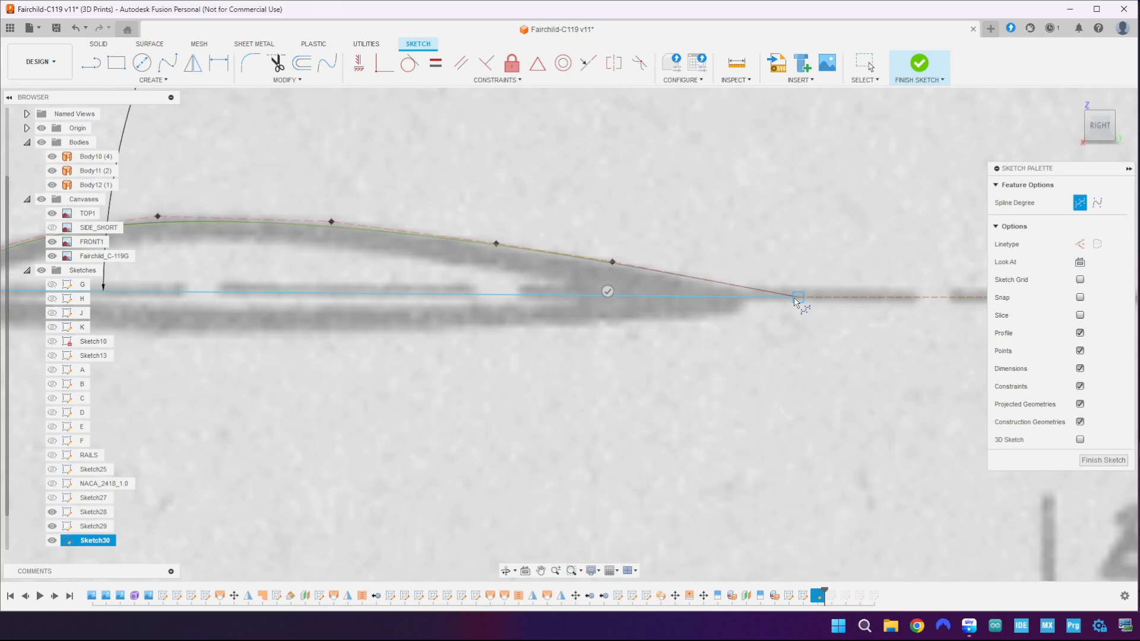
{"action": "double_click", "coordinate": [798, 296]}
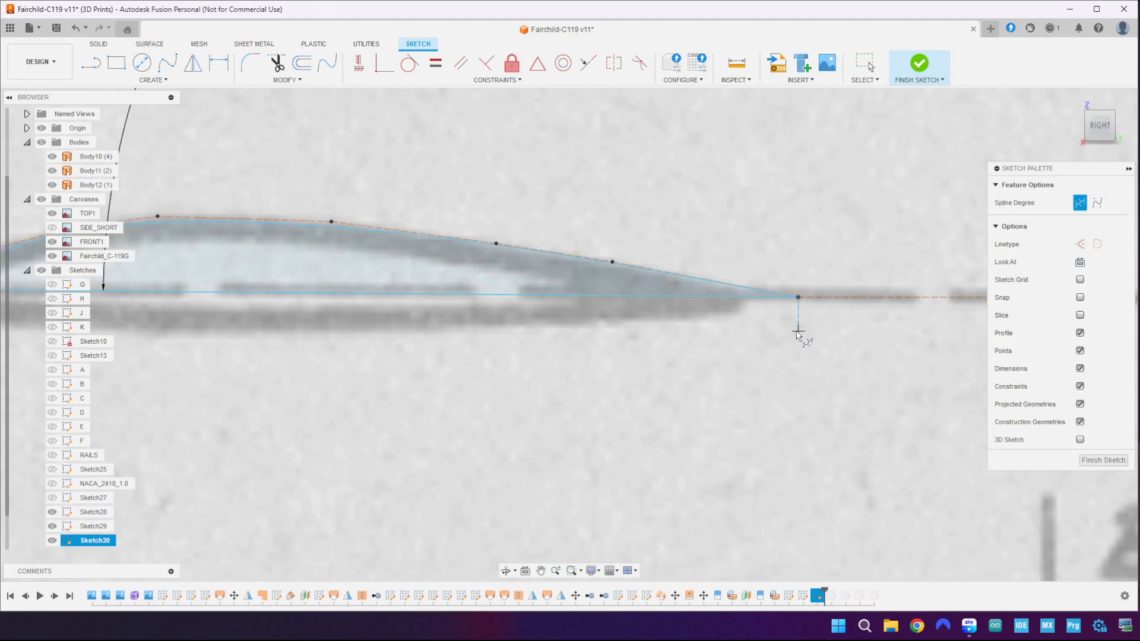
- Trace the airfoil's lower surface with a nine-point control point spline from the leading edge to the trailing end of the chord line
{"action": "scroll", "coordinate": [570, 386], "scroll_direction": "down", "scroll_amount": 2}
{"action": "middle_click_drag", "start_coordinate": [579, 393], "coordinate": [682, 359]}
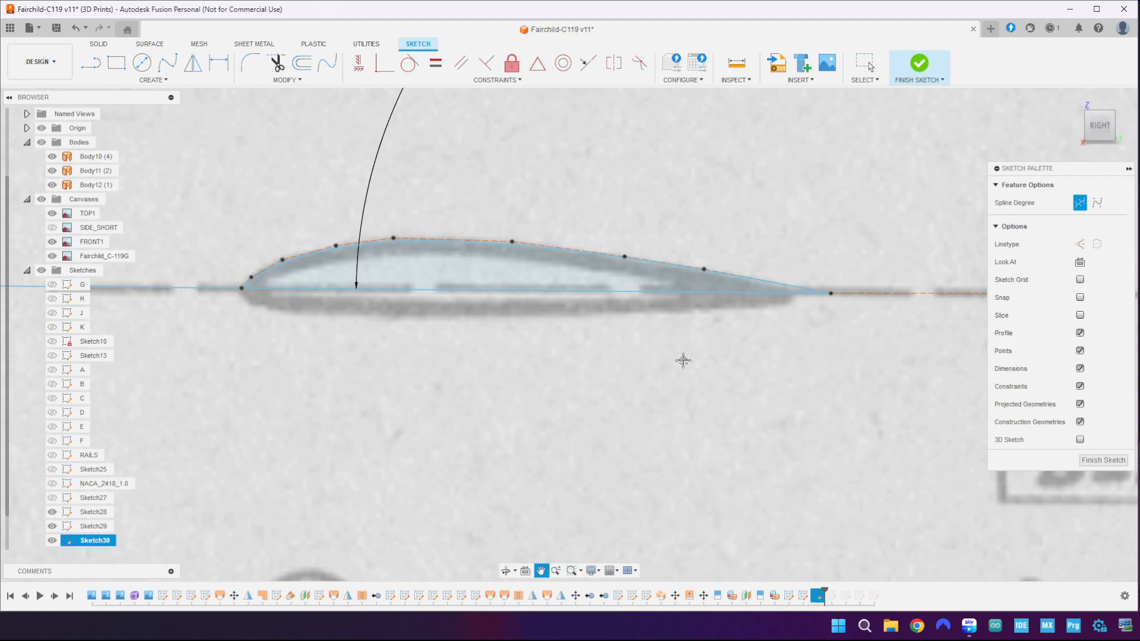
{"action": "scroll", "coordinate": [237, 301], "scroll_direction": "up", "scroll_amount": 5}
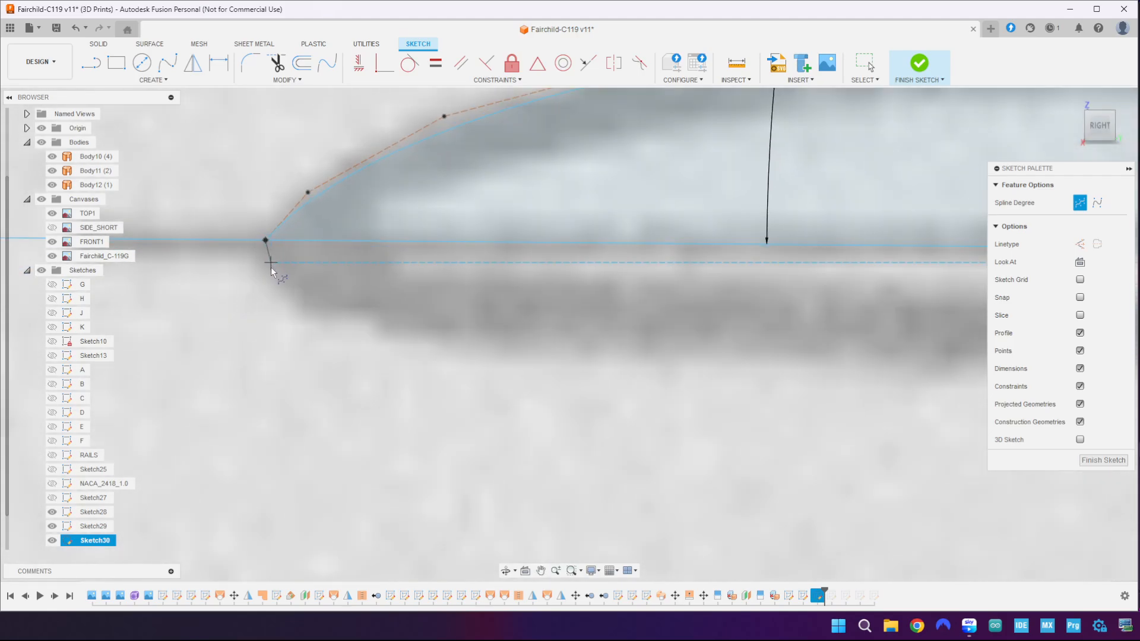
{"action": "left_click", "coordinate": [271, 263]}
{"action": "left_click", "coordinate": [311, 302]}
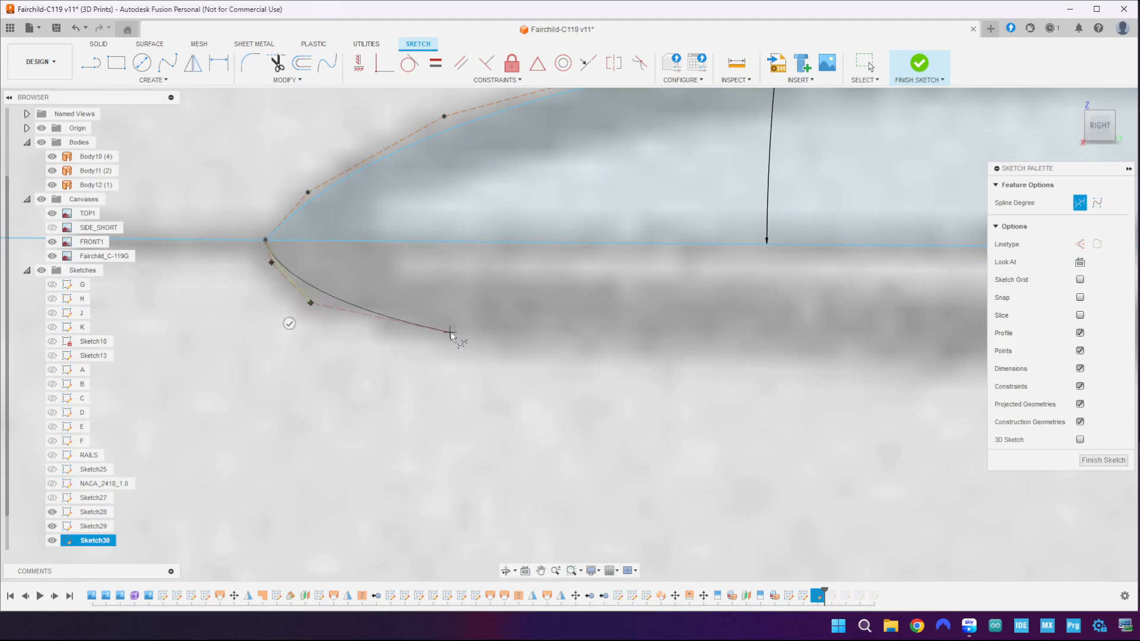
{"action": "left_click", "coordinate": [451, 333]}
{"action": "left_click", "coordinate": [681, 364]}
{"action": "middle_click_drag", "start_coordinate": [791, 368], "coordinate": [469, 405]}
{"action": "scroll", "coordinate": [585, 443], "scroll_direction": "down", "scroll_amount": 5}
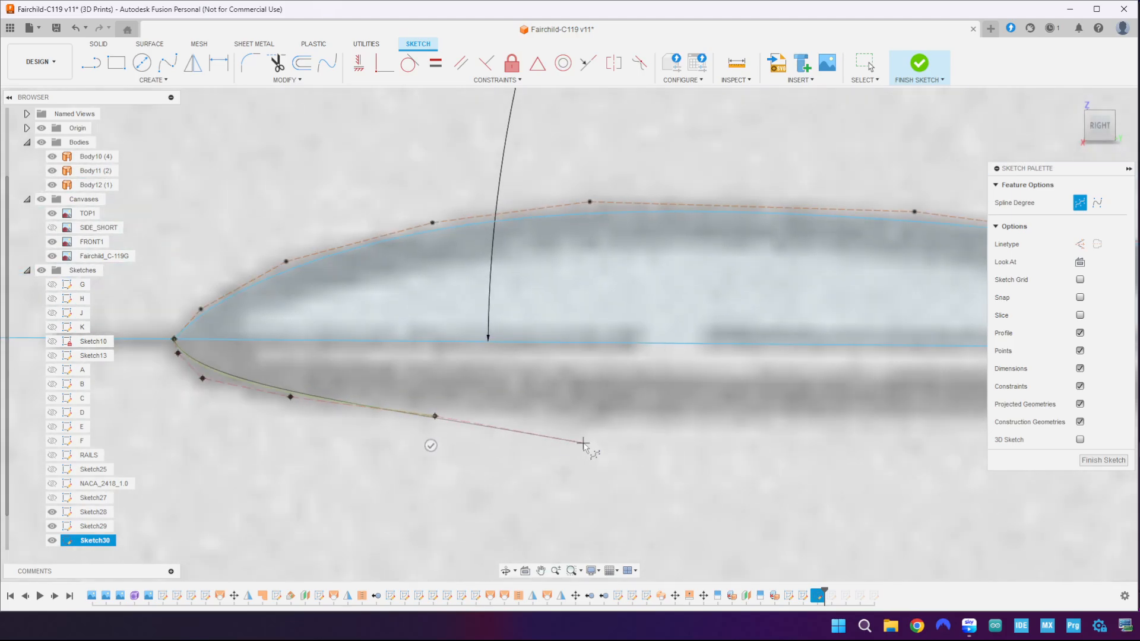
{"action": "left_click", "coordinate": [659, 429]}
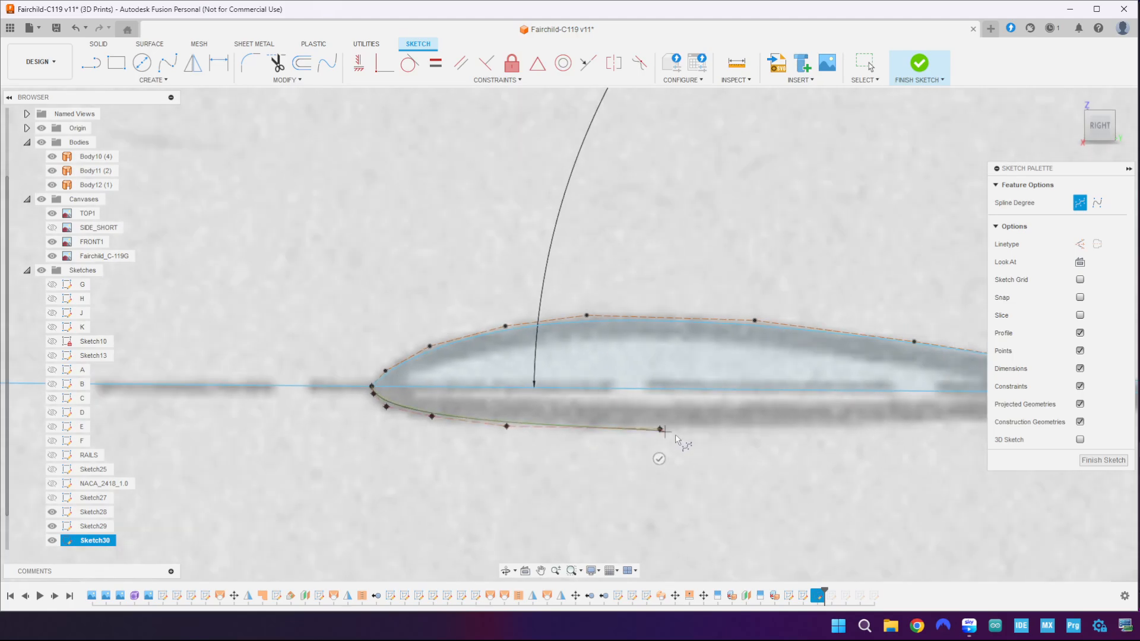
{"action": "middle_click_drag", "start_coordinate": [793, 444], "coordinate": [501, 449]}
{"action": "left_click", "coordinate": [683, 424]}
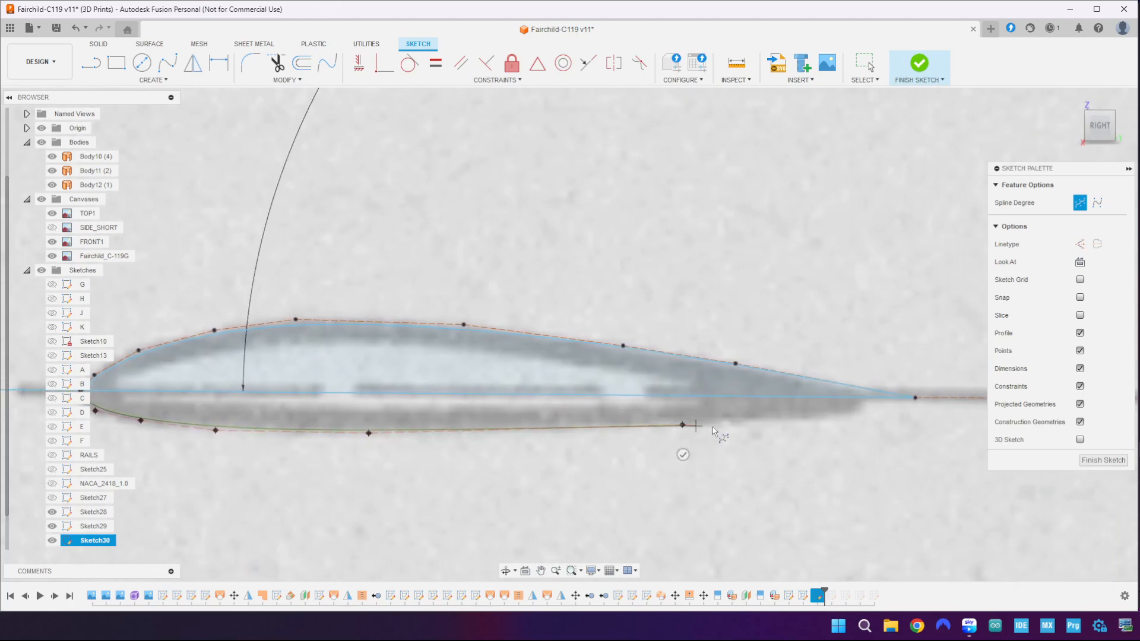
{"action": "left_click", "coordinate": [842, 414]}
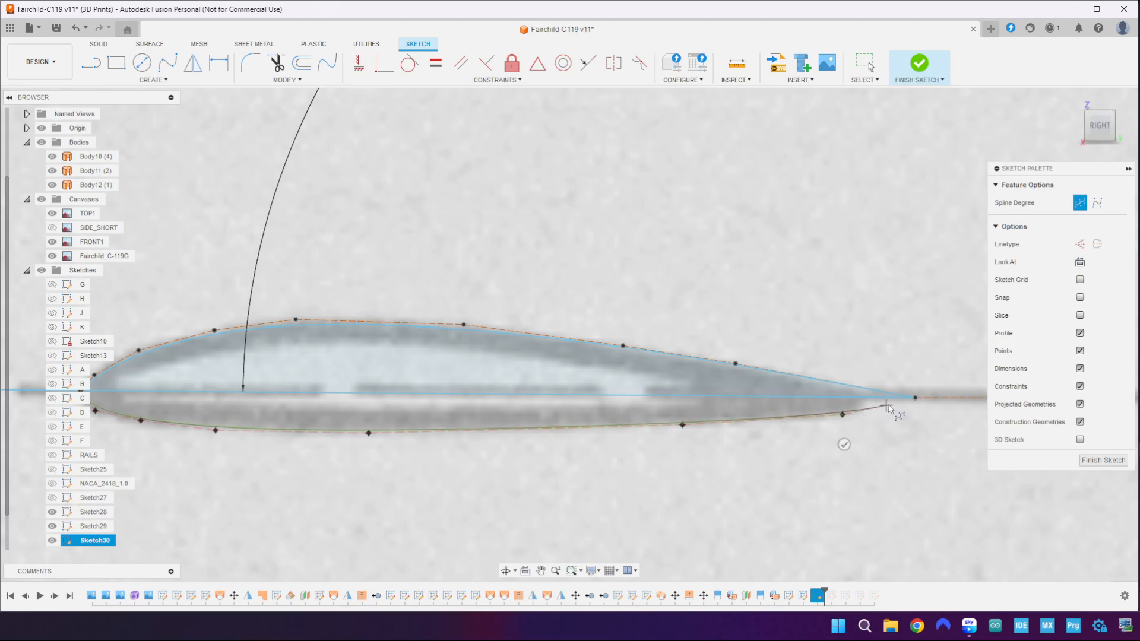
{"action": "left_click", "coordinate": [915, 397]}
{"action": "left_click", "coordinate": [919, 427]}
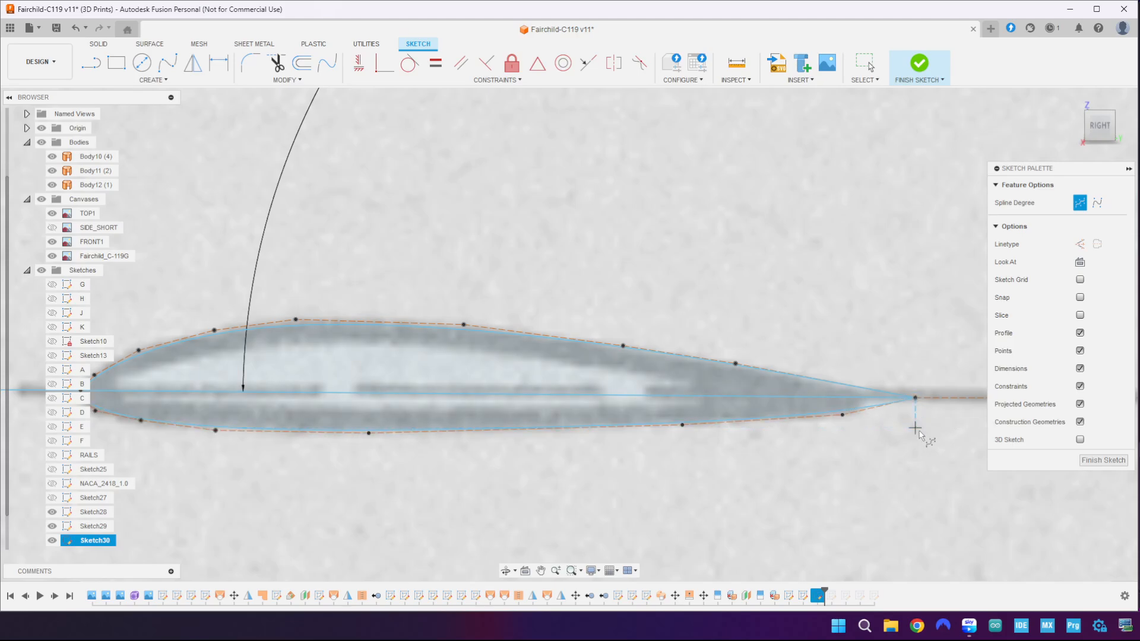
{"action": "key", "text": "Escape"}
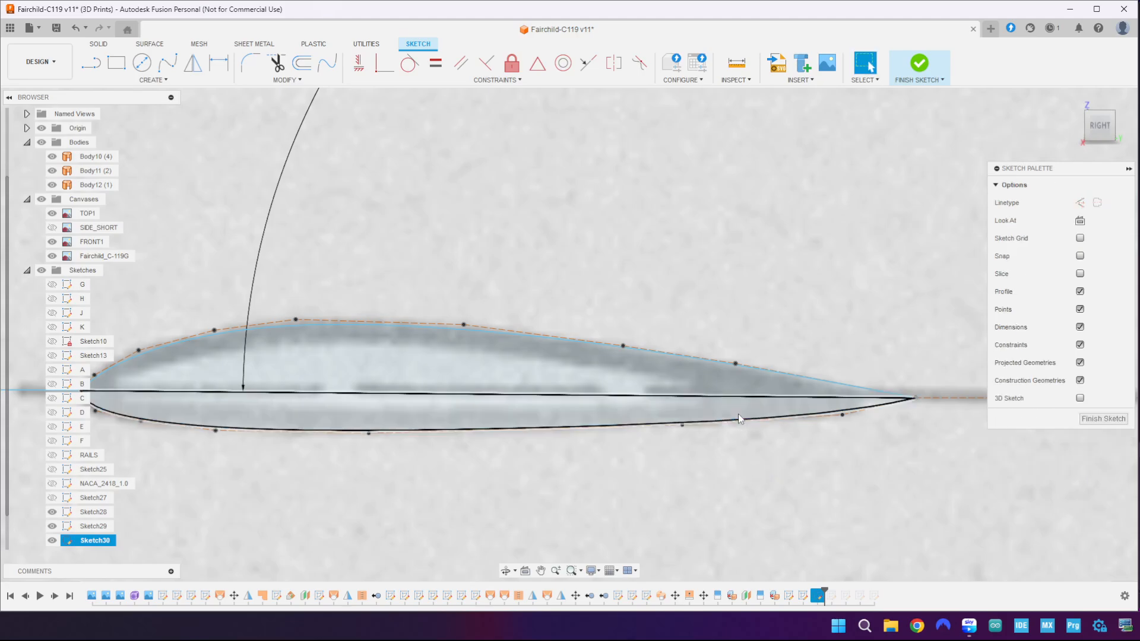
- Move the upper and lower control points nearest the leading edge so section 4's nose is rounded to match the blueprint
{"action": "middle_click_drag", "start_coordinate": [515, 422], "coordinate": [675, 391]}
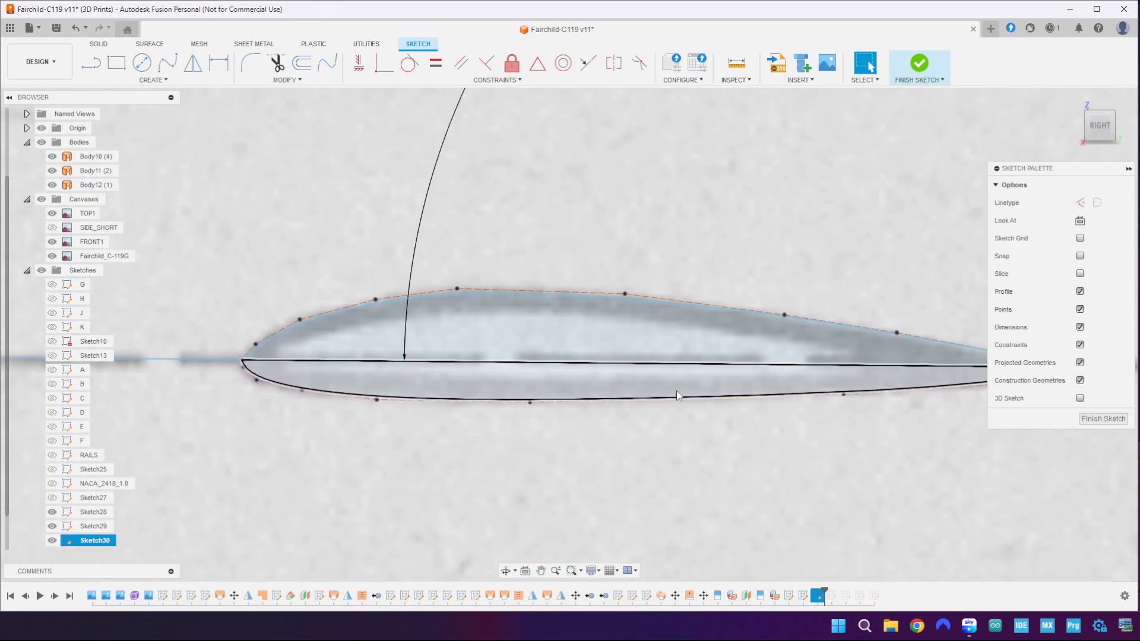
{"action": "left_click", "coordinate": [265, 361]}
{"action": "scroll", "coordinate": [265, 365], "scroll_direction": "up", "scroll_amount": 5}
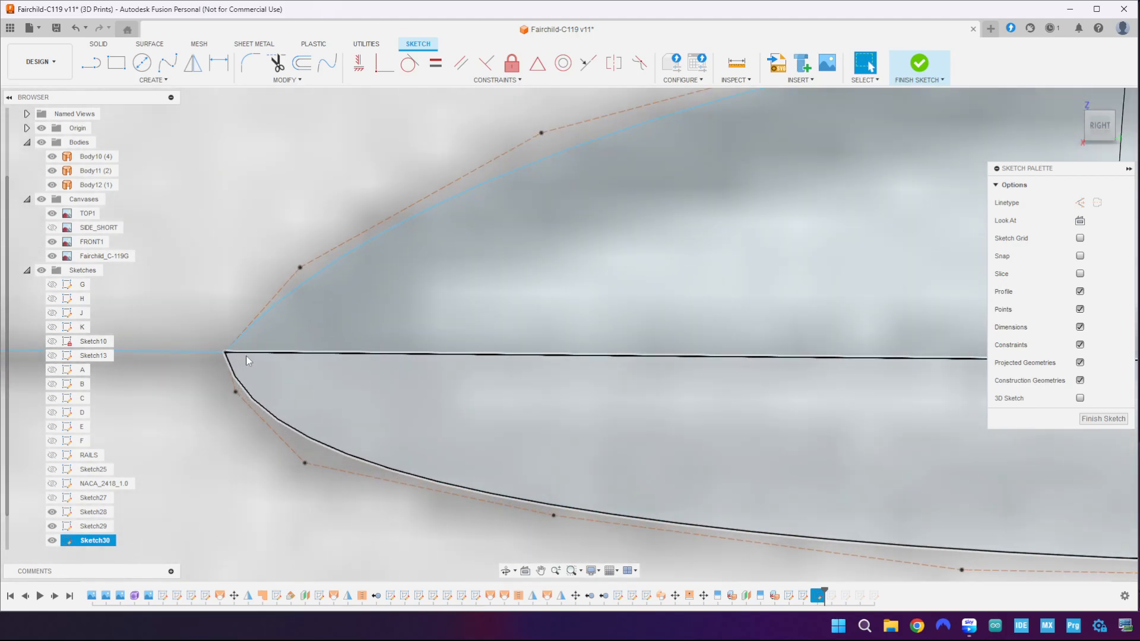
{"action": "mouse_move", "coordinate": [301, 269]}
{"action": "left_mouse_down"}
{"action": "mouse_move", "coordinate": [265, 261]}
{"action": "mouse_move", "coordinate": [219, 308]}
{"action": "left_mouse_up"}
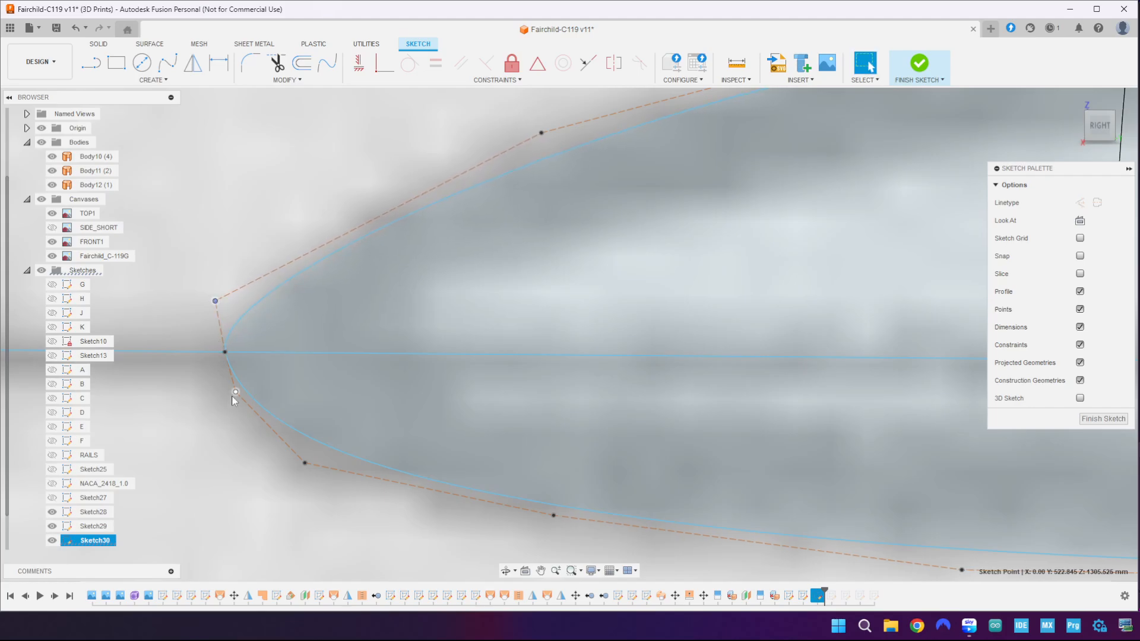
{"action": "left_click_drag", "start_coordinate": [234, 397], "coordinate": [225, 374]}
{"action": "scroll", "coordinate": [243, 453], "scroll_direction": "down", "scroll_amount": 6}
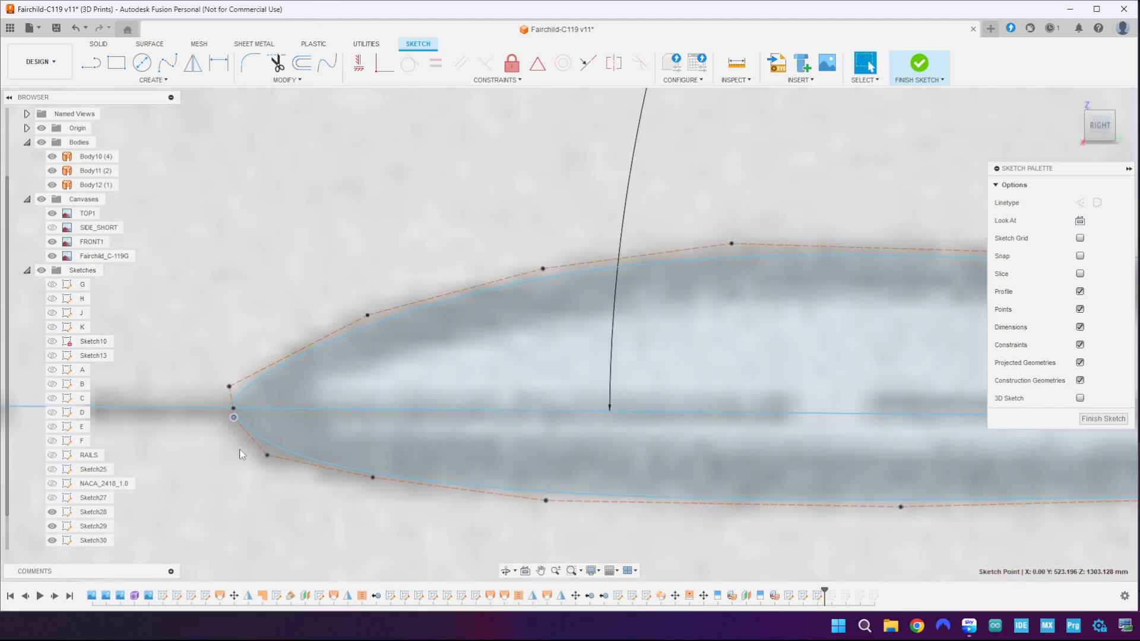
{"action": "scroll", "coordinate": [258, 469], "scroll_direction": "up", "scroll_amount": 1}
{"action": "scroll", "coordinate": [259, 473], "scroll_direction": "up", "scroll_amount": 2}
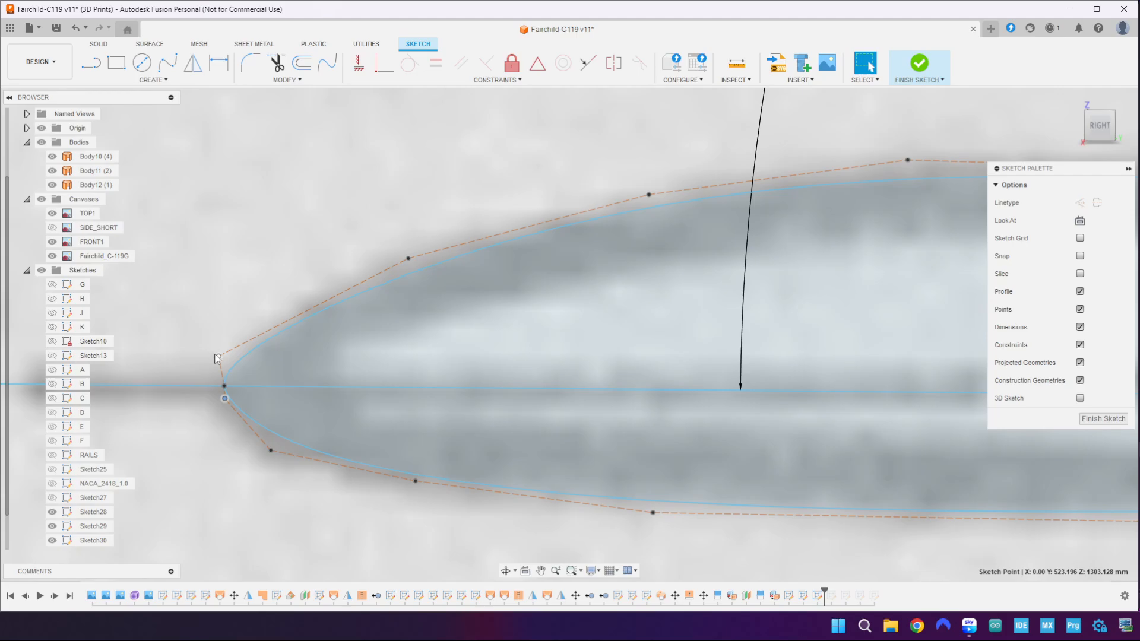
{"action": "left_click_drag", "start_coordinate": [219, 358], "coordinate": [223, 357]}
{"action": "scroll", "coordinate": [242, 458], "scroll_direction": "up", "scroll_amount": 1}
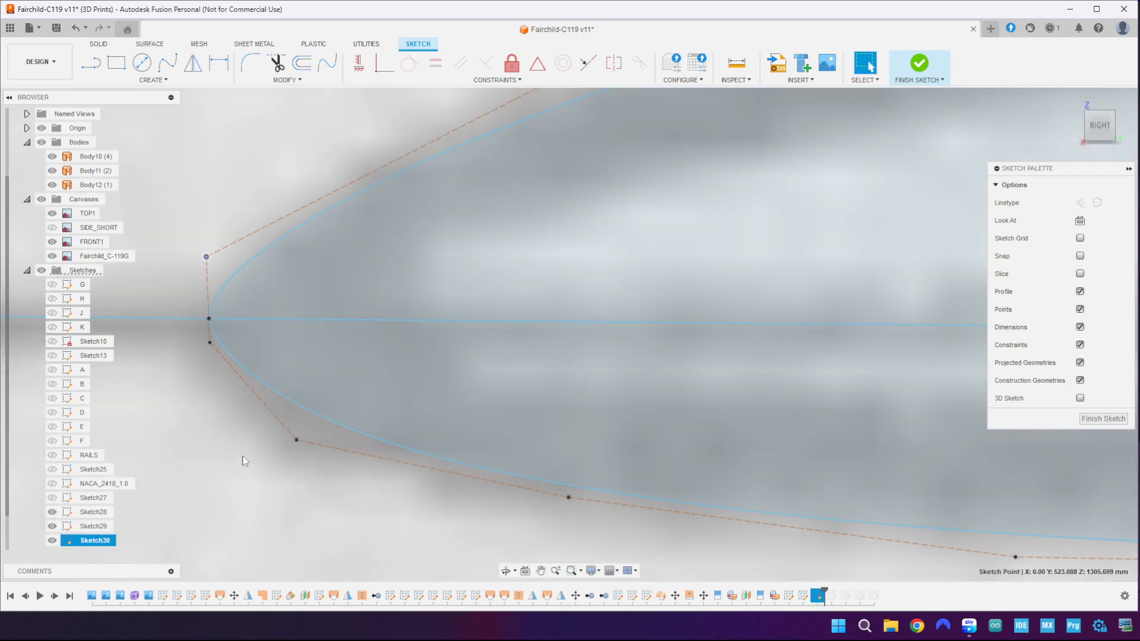
- Raise the last lower control point near the trailing edge slightly to fit the blueprint outline, and finish the sketch
{"action": "scroll", "coordinate": [255, 469], "scroll_direction": "down", "scroll_amount": 4}
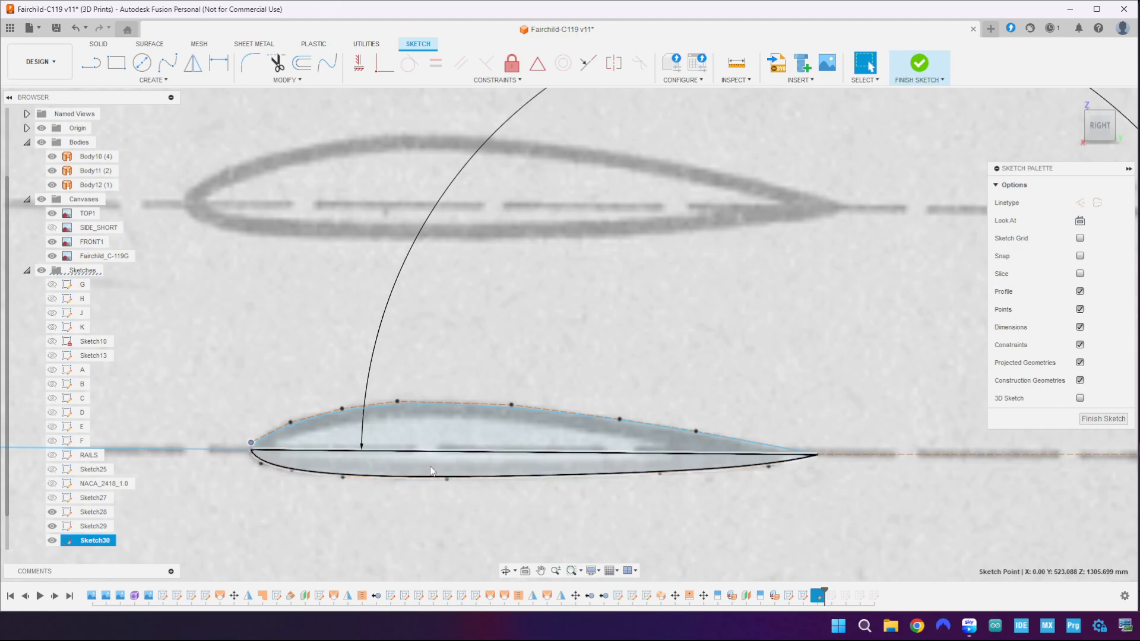
{"action": "scroll", "coordinate": [790, 484], "scroll_direction": "up", "scroll_amount": 4}
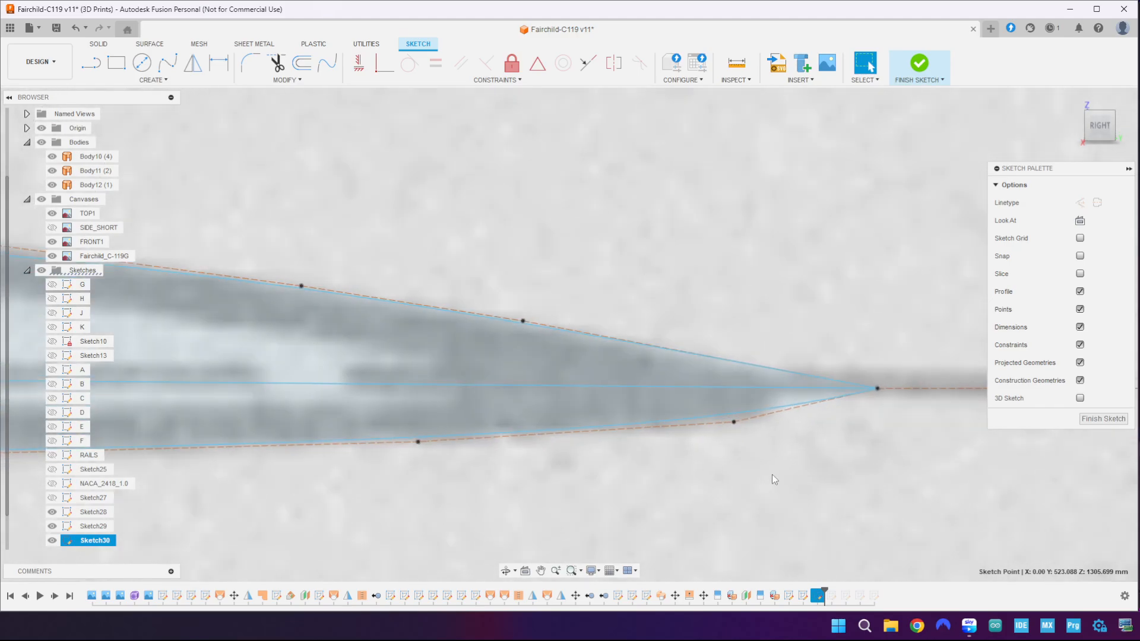
{"action": "left_click", "coordinate": [733, 422]}
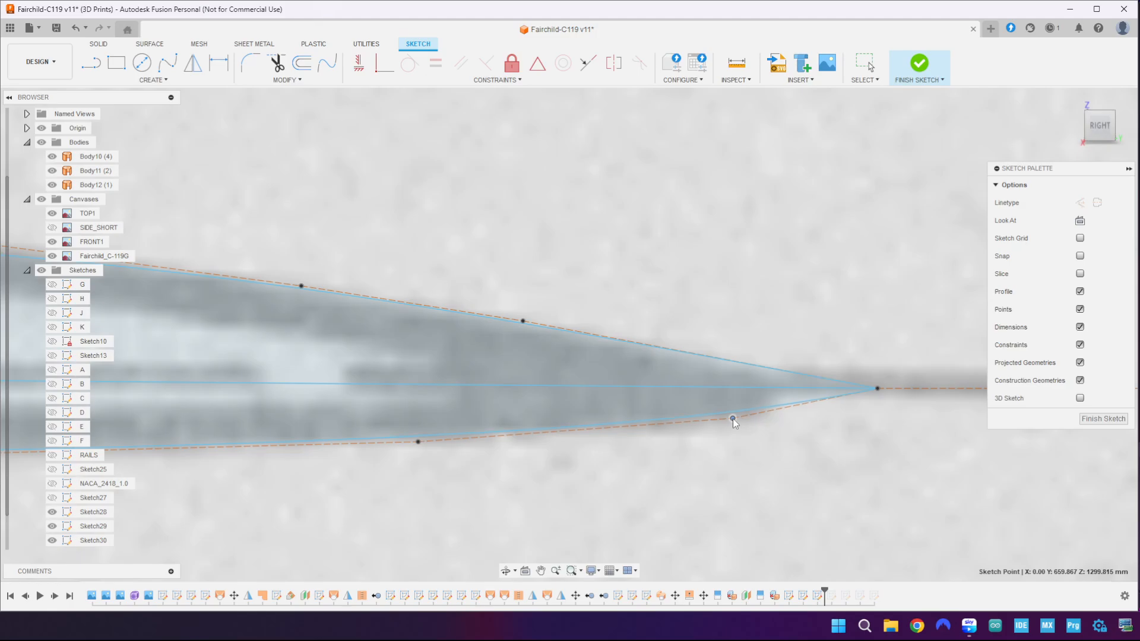
{"action": "scroll", "coordinate": [694, 399], "scroll_direction": "down", "scroll_amount": 5}
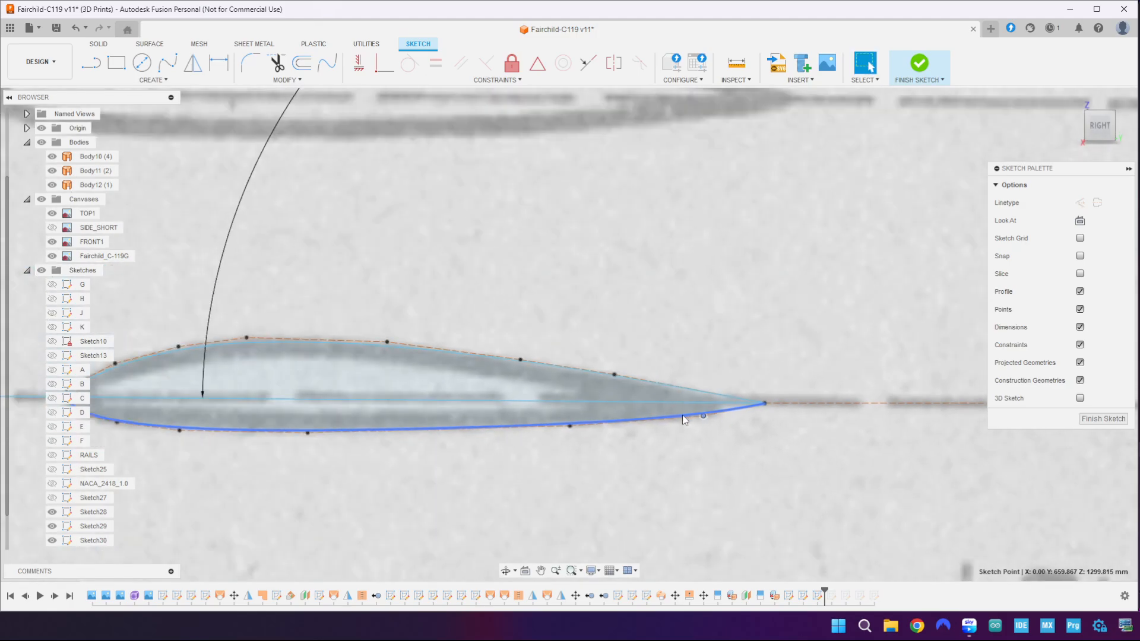
{"action": "scroll", "coordinate": [683, 416], "scroll_direction": "down", "scroll_amount": 2}
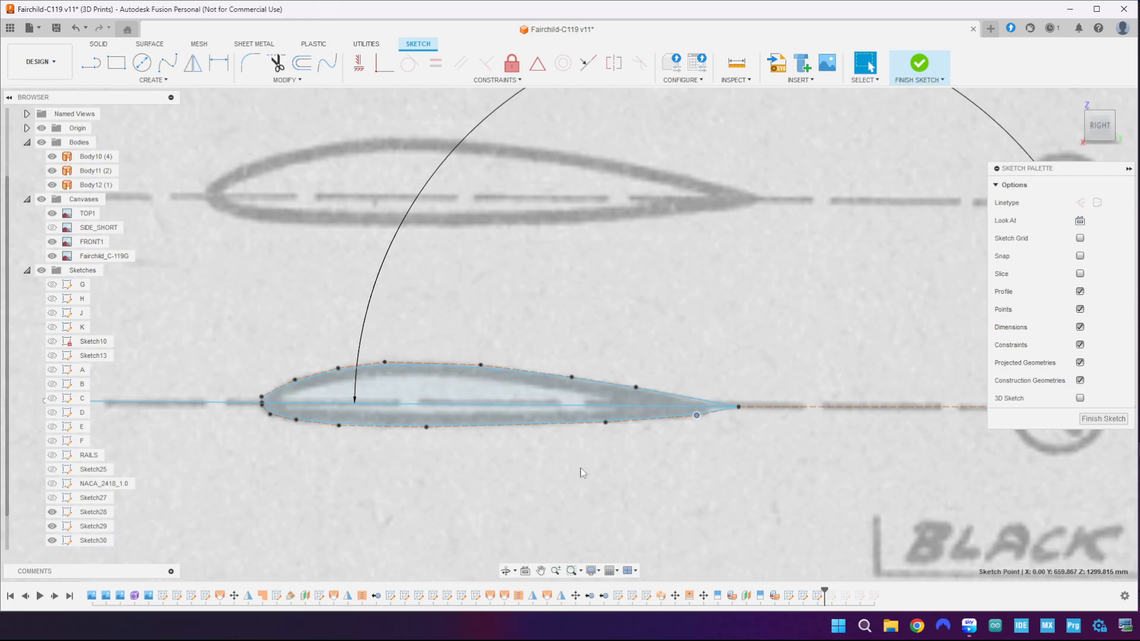
{"action": "scroll", "coordinate": [585, 469], "scroll_direction": "up", "scroll_amount": 3}
{"action": "scroll", "coordinate": [588, 470], "scroll_direction": "down", "scroll_amount": 5}
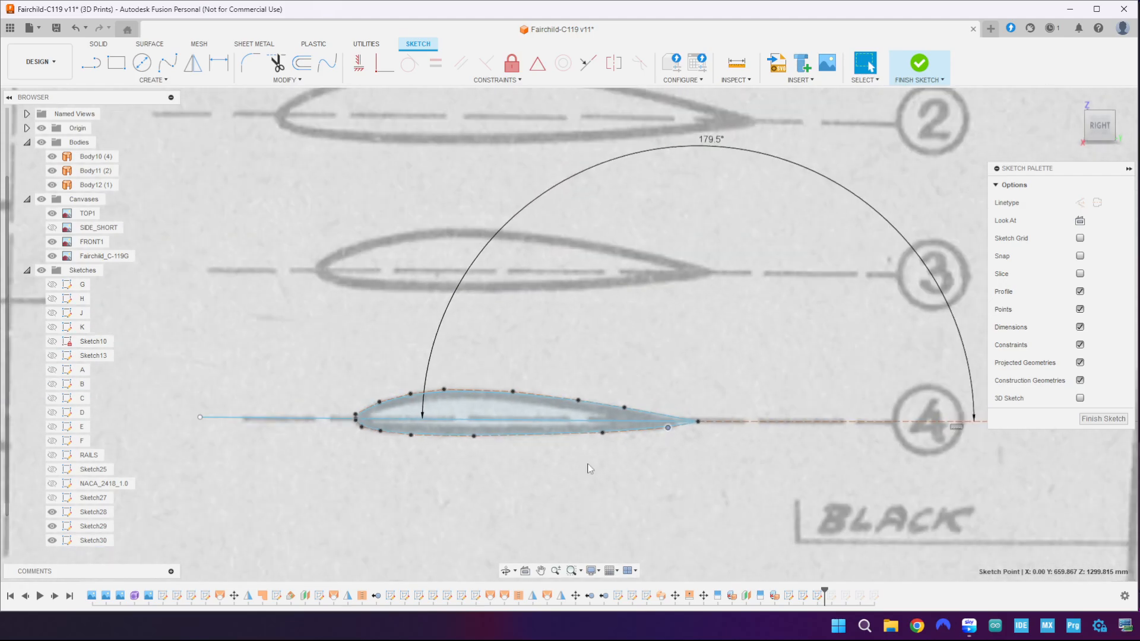
{"action": "left_click", "coordinate": [1100, 418]}
- Reopen Sketch30, trim the line extending ahead of the section 4 leading edge, and delete the 179.5° angle dimension
{"action": "scroll", "coordinate": [646, 469], "scroll_direction": "down", "scroll_amount": 3}
{"action": "scroll", "coordinate": [644, 465], "scroll_direction": "down", "scroll_amount": 3}
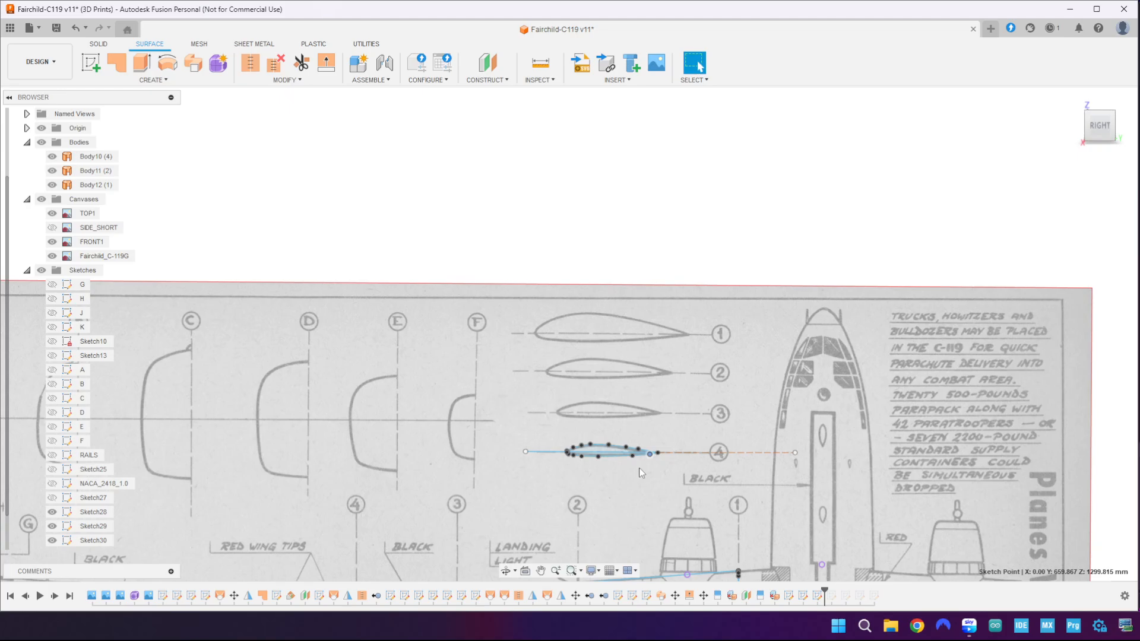
{"action": "middle_click_drag", "start_coordinate": [640, 468], "coordinate": [644, 307]}
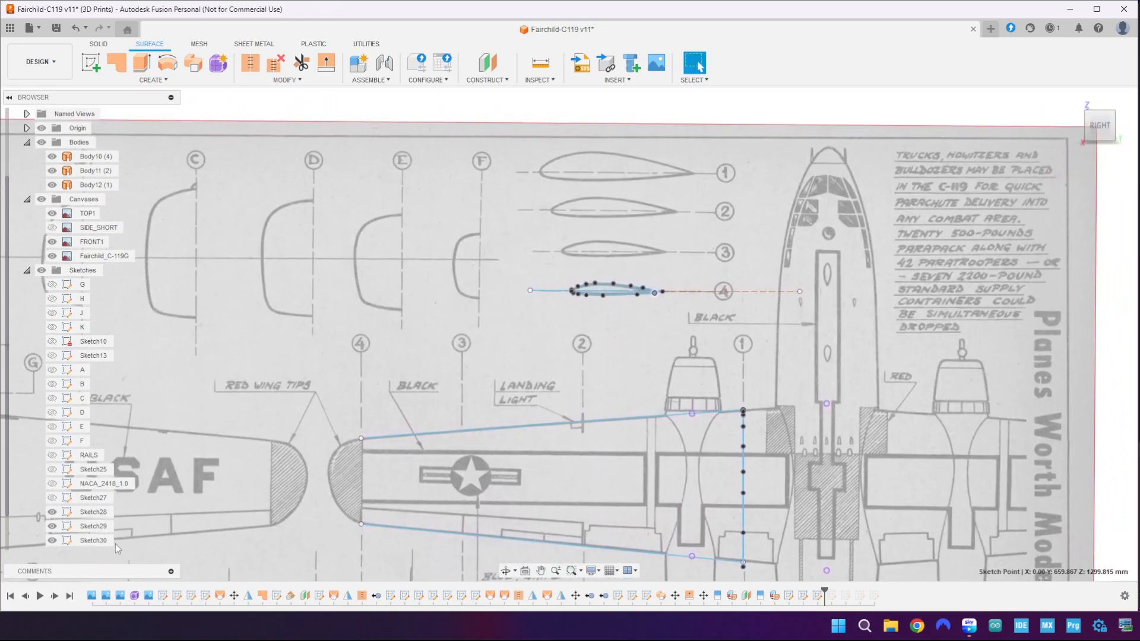
{"action": "right_click", "coordinate": [96, 541]}
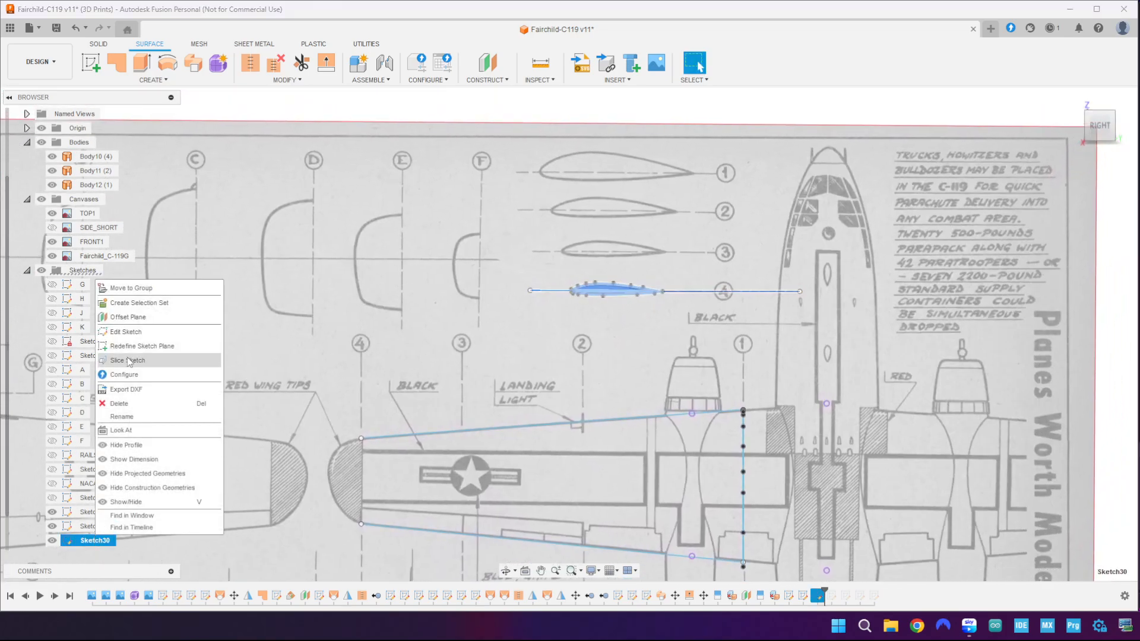
{"action": "left_click", "coordinate": [126, 331]}
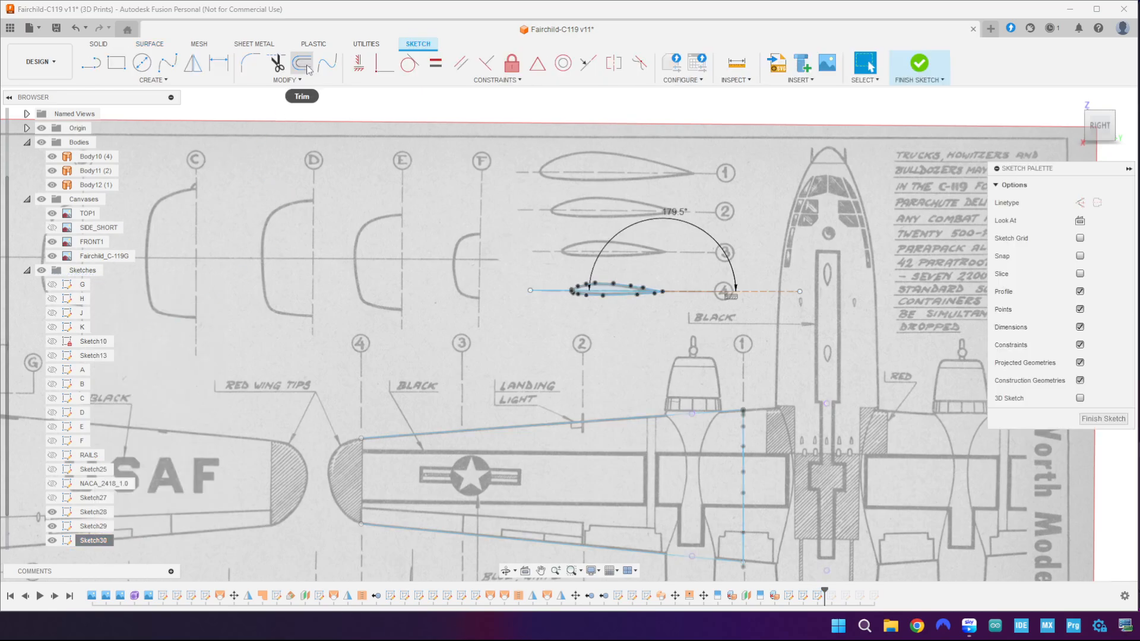
{"action": "left_click", "coordinate": [277, 63]}
{"action": "scroll", "coordinate": [529, 288], "scroll_direction": "up", "scroll_amount": 2}
{"action": "left_click", "coordinate": [579, 290]}
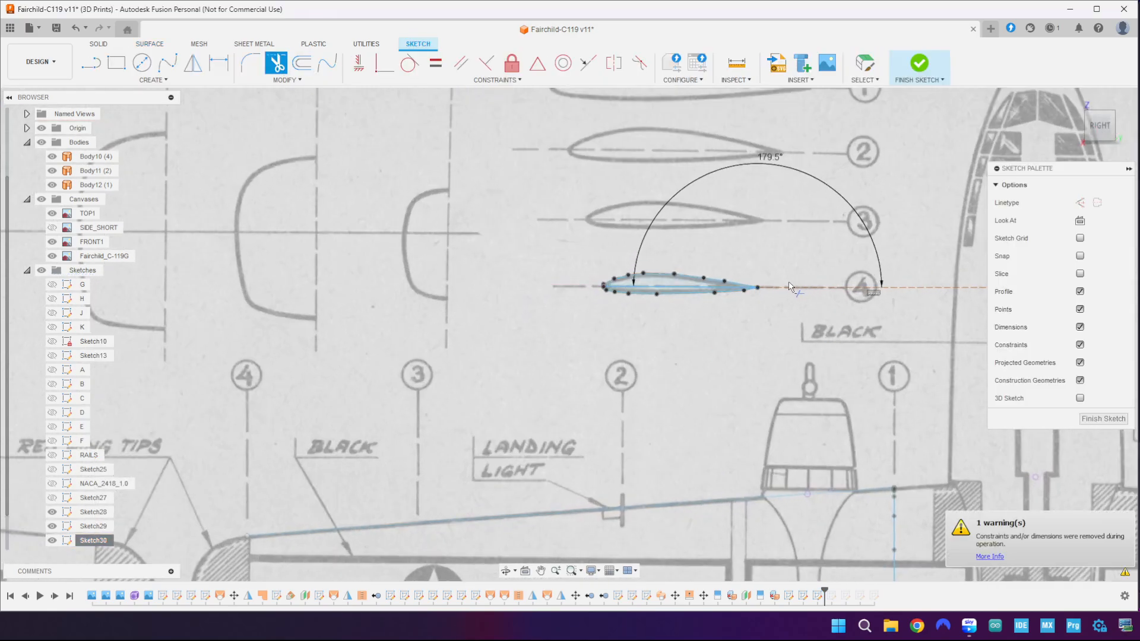
{"action": "scroll", "coordinate": [761, 289], "scroll_direction": "up", "scroll_amount": 4}
{"action": "scroll", "coordinate": [925, 455], "scroll_direction": "down", "scroll_amount": 6}
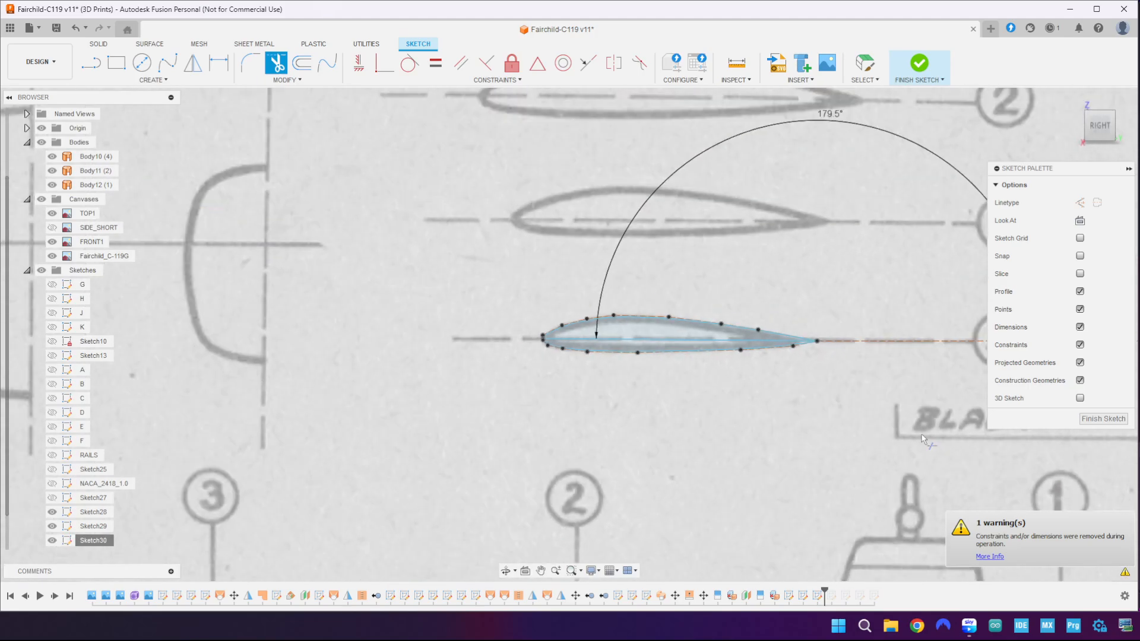
{"action": "key", "text": "Escape"}
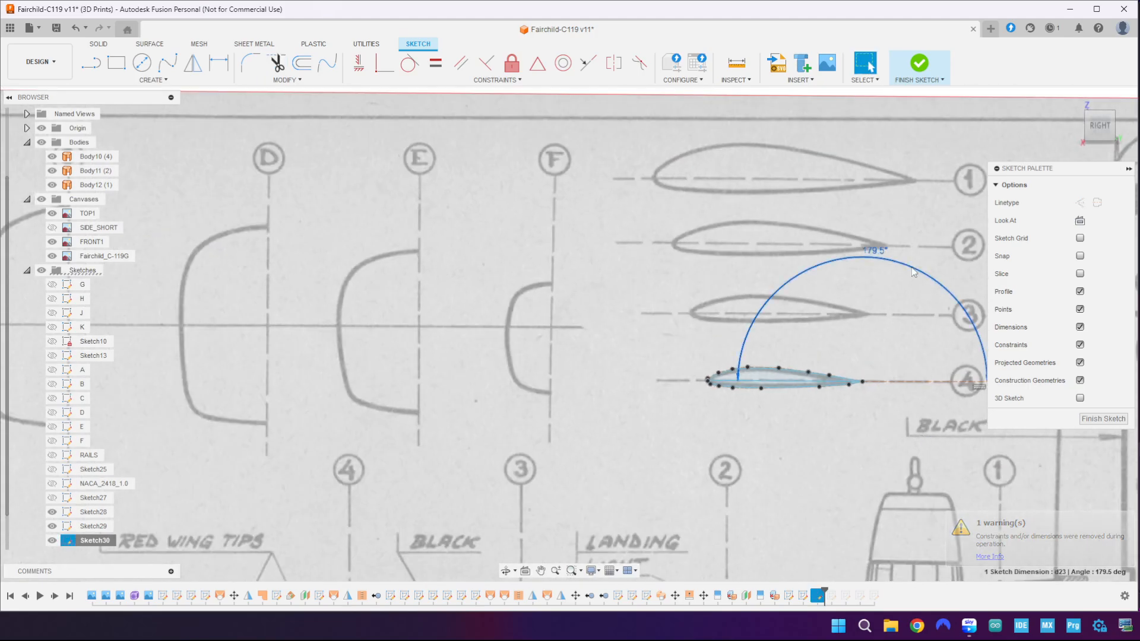
{"action": "key", "text": "Escape"}
{"action": "left_click", "coordinate": [1088, 417]}
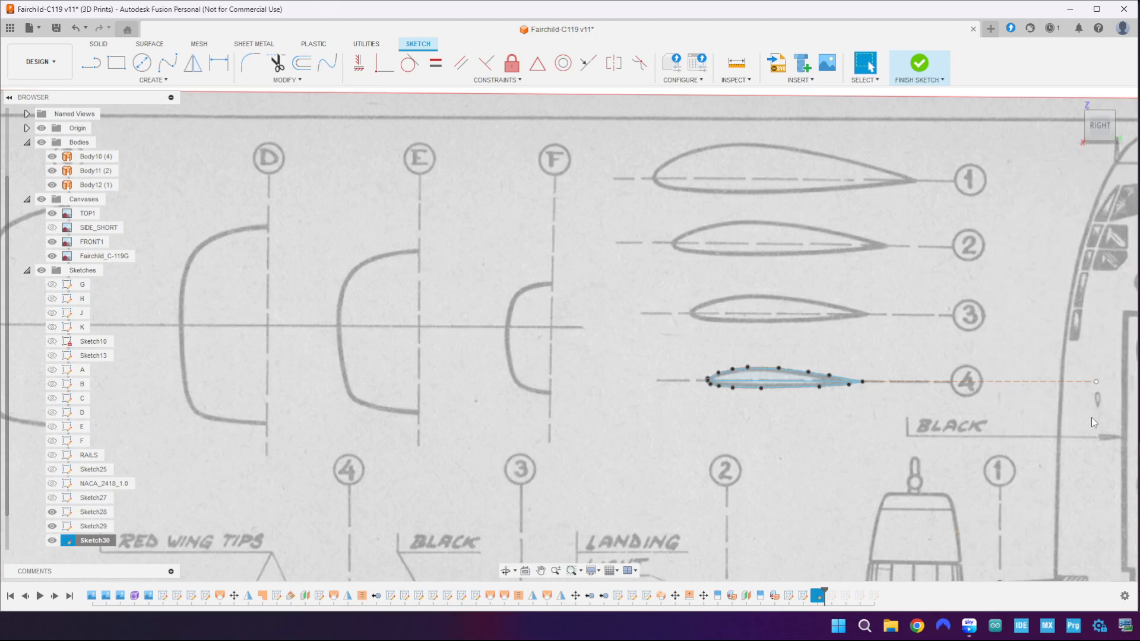
- Select the whole section 4 airfoil, including its chord line and splines, for a Move/Copy operation
{"action": "scroll", "coordinate": [704, 462], "scroll_direction": "down", "scroll_amount": 6}
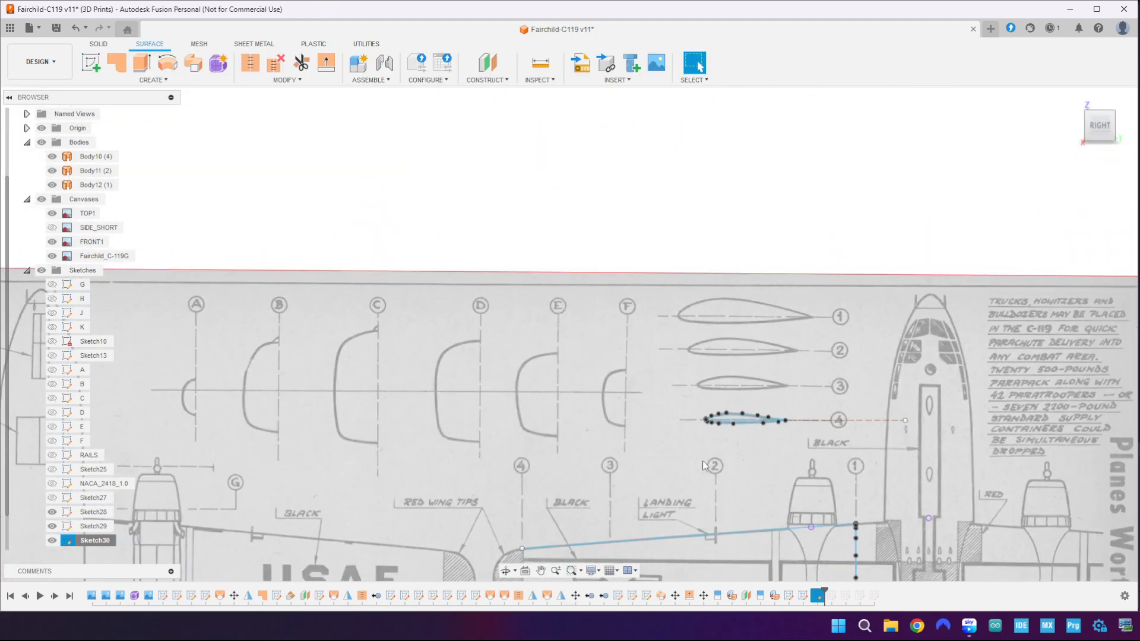
{"action": "mouse_move", "coordinate": [703, 461]}
{"action": "middle_mouse_down"}
{"action": "mouse_move", "coordinate": [650, 397]}
{"action": "mouse_move", "coordinate": [619, 213]}
{"action": "mouse_move", "coordinate": [627, 264]}
{"action": "middle_mouse_up"}
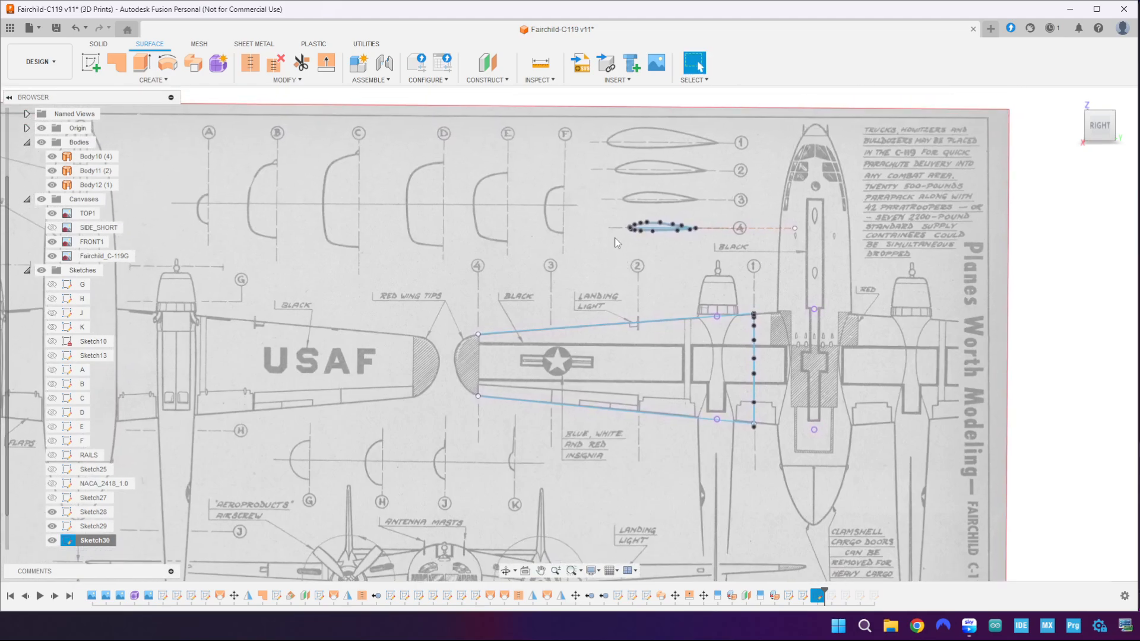
{"action": "left_click_drag", "start_coordinate": [616, 212], "coordinate": [742, 262]}
{"action": "key", "text": "m"}
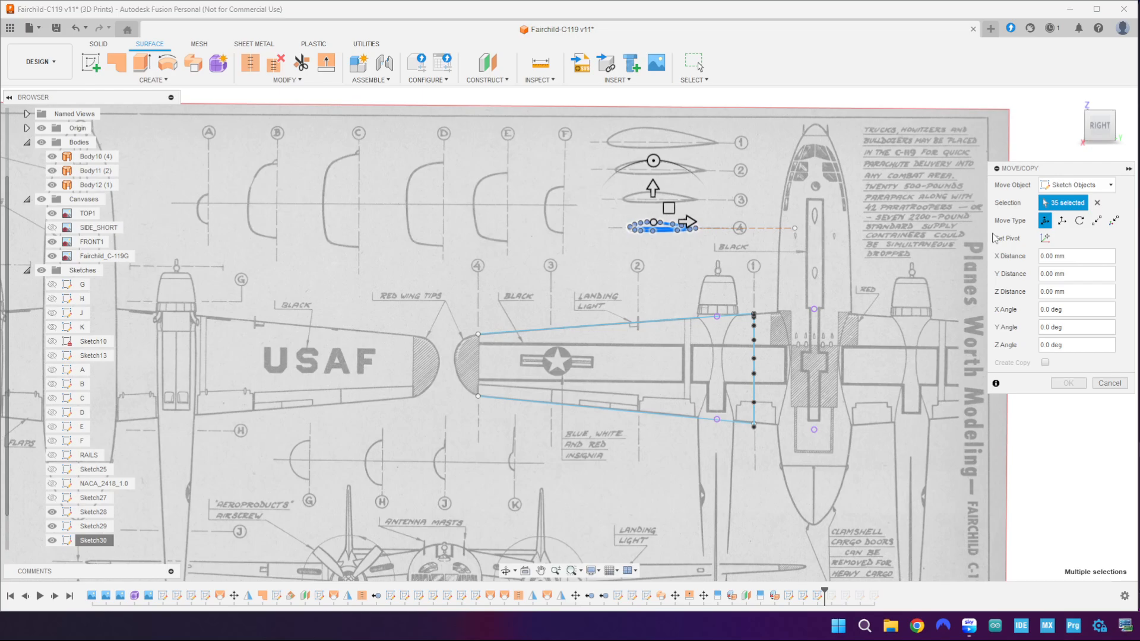
{"action": "left_click", "coordinate": [1046, 238]}
{"action": "scroll", "coordinate": [689, 236], "scroll_direction": "up", "scroll_amount": 10}
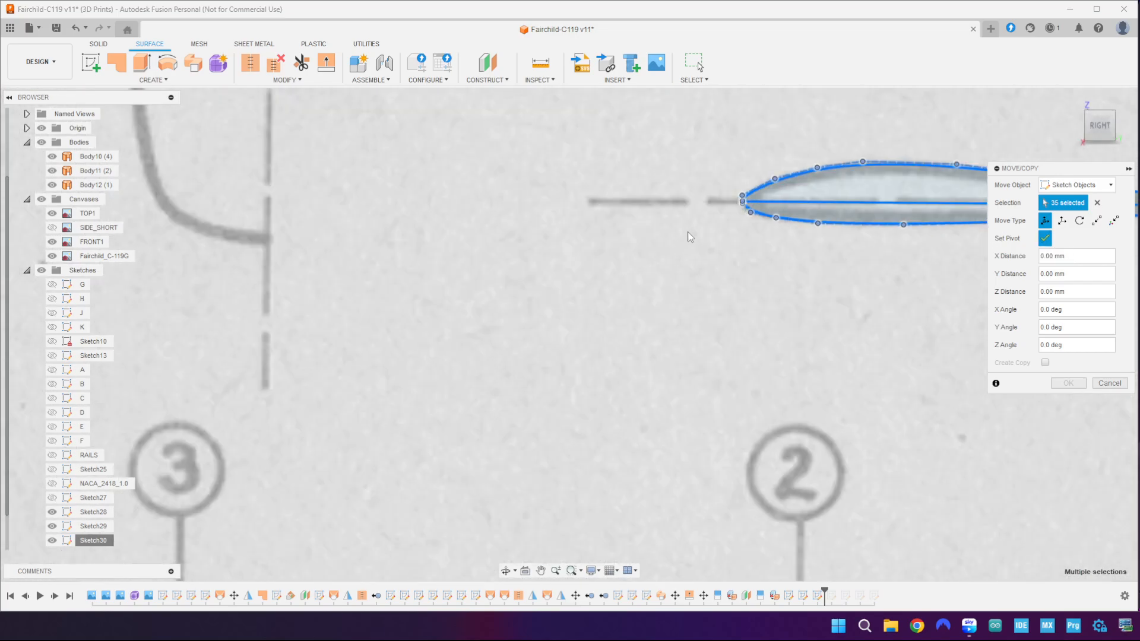
{"action": "scroll", "coordinate": [713, 230], "scroll_direction": "up", "scroll_amount": 4}
{"action": "middle_click_drag", "start_coordinate": [803, 216], "coordinate": [583, 327]}
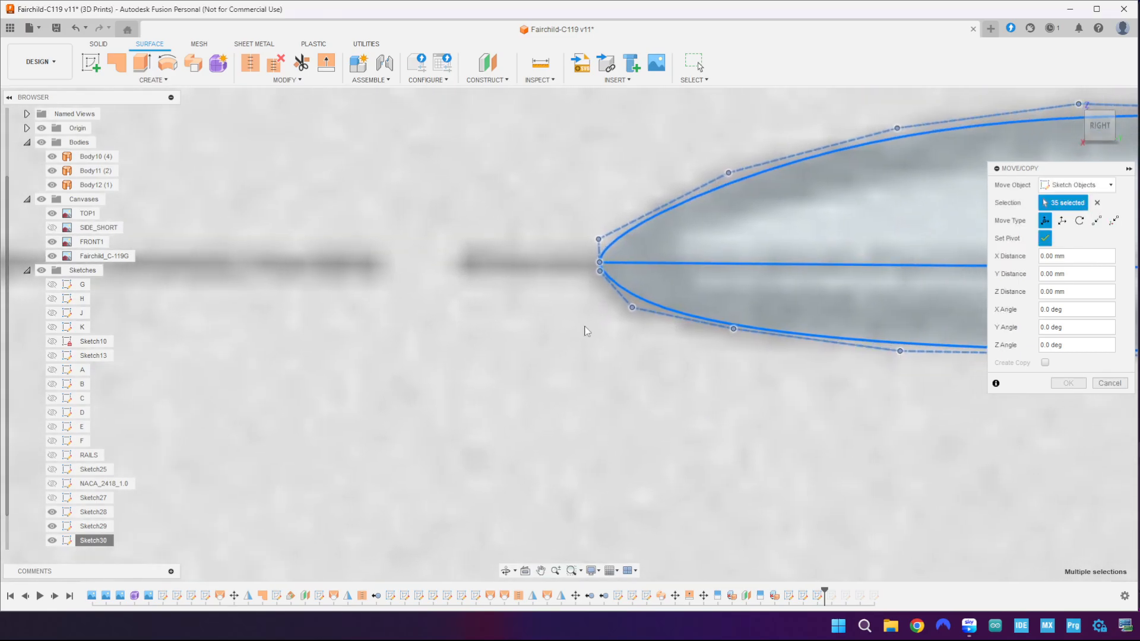
{"action": "scroll", "coordinate": [583, 327], "scroll_direction": "up", "scroll_amount": 2}
{"action": "left_click", "coordinate": [608, 229]}
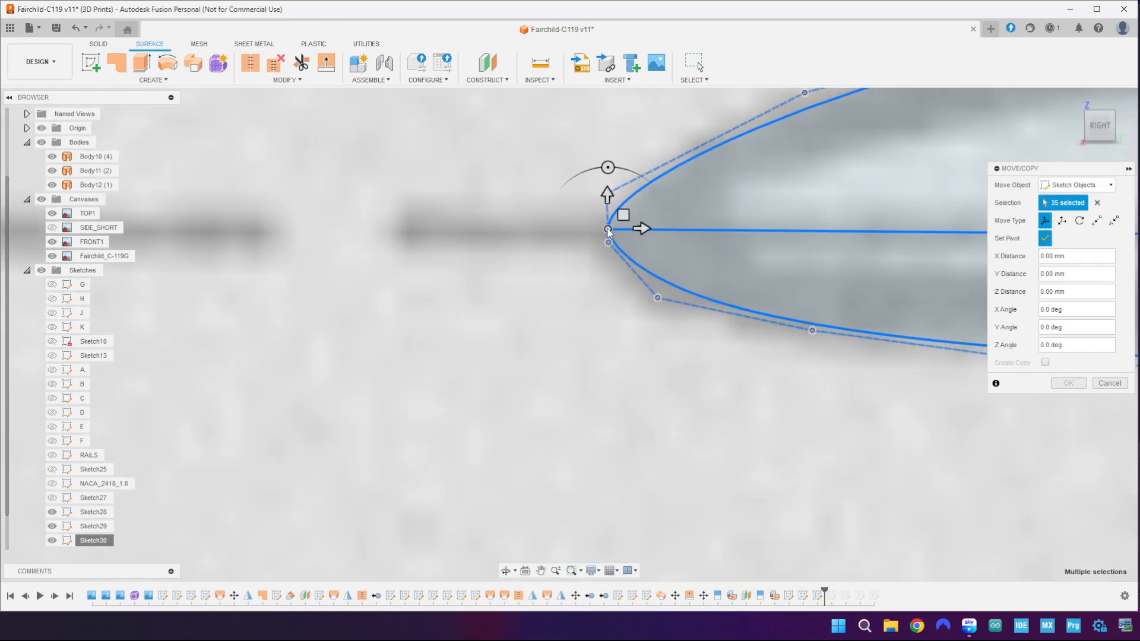
{"action": "left_click", "coordinate": [1046, 238]}
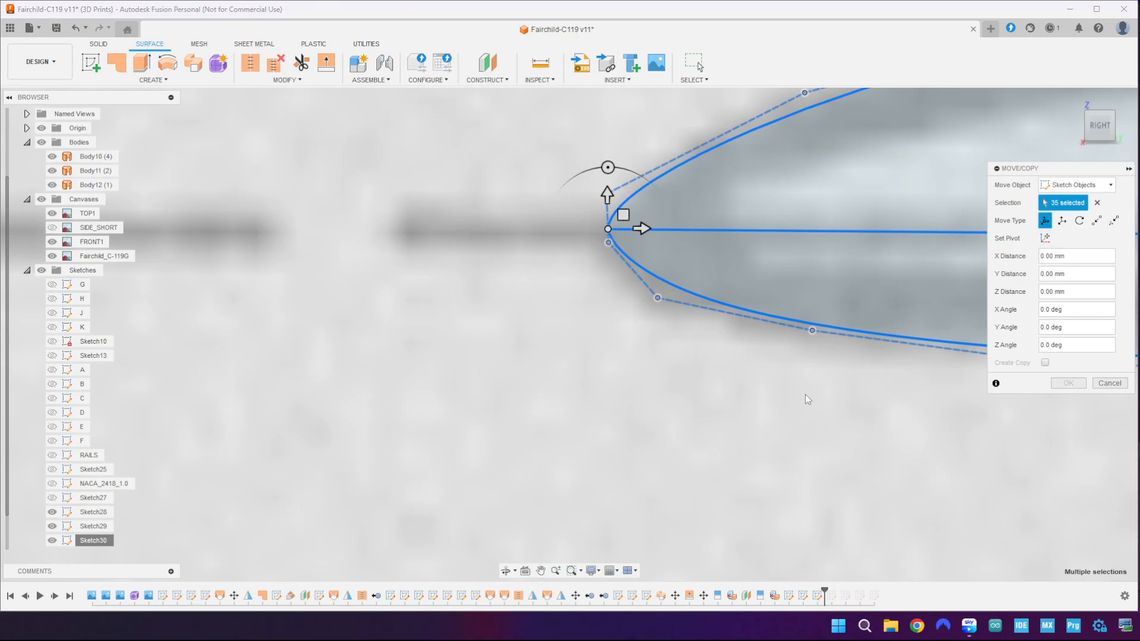
{"action": "scroll", "coordinate": [808, 399], "scroll_direction": "down", "scroll_amount": 5}
{"action": "middle_click_drag", "start_coordinate": [772, 453], "coordinate": [623, 210]}
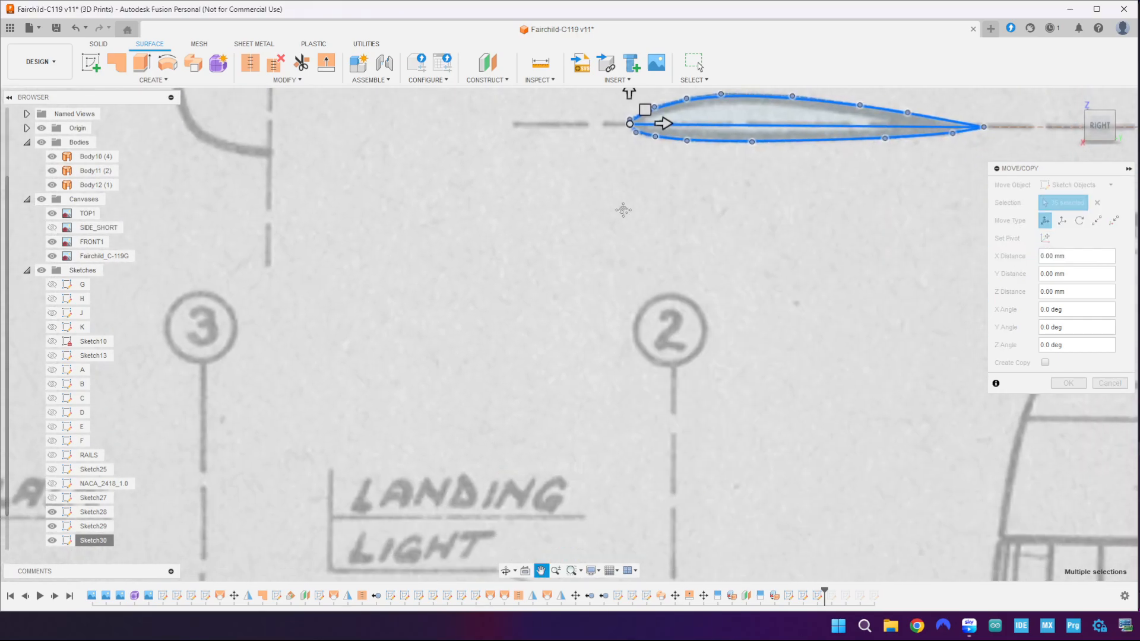
- Move the airfoil point to point from its leading edge to the wing outline's front corner at station 4
{"action": "left_click", "coordinate": [1097, 221]}
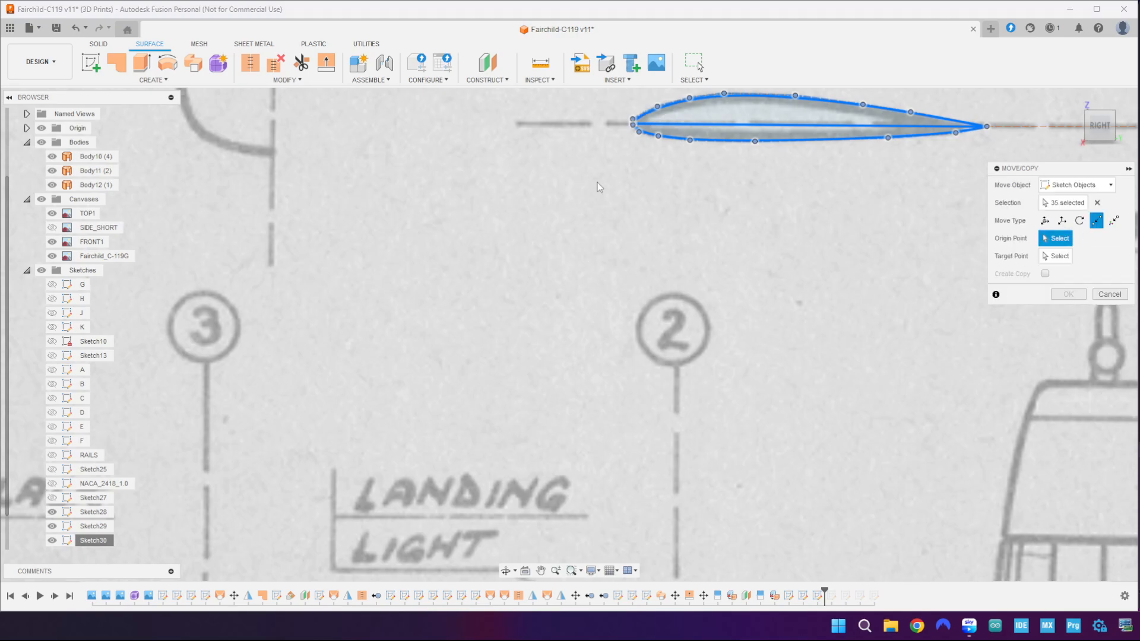
{"action": "scroll", "coordinate": [618, 152], "scroll_direction": "up", "scroll_amount": 6}
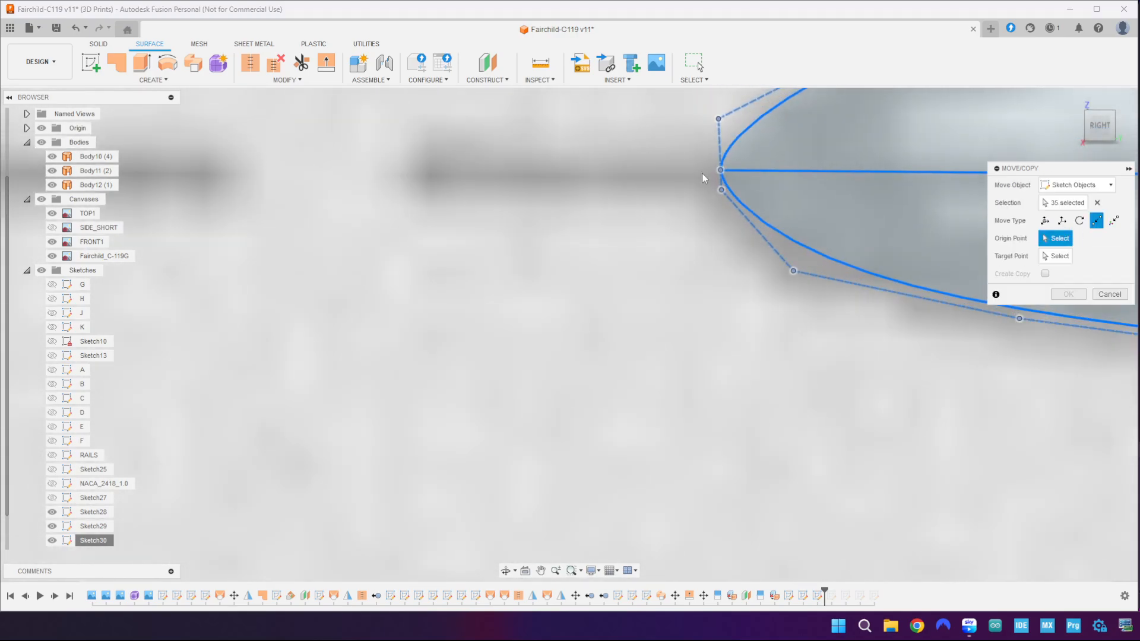
{"action": "left_click", "coordinate": [721, 171]}
{"action": "scroll", "coordinate": [536, 252], "scroll_direction": "down", "scroll_amount": 10}
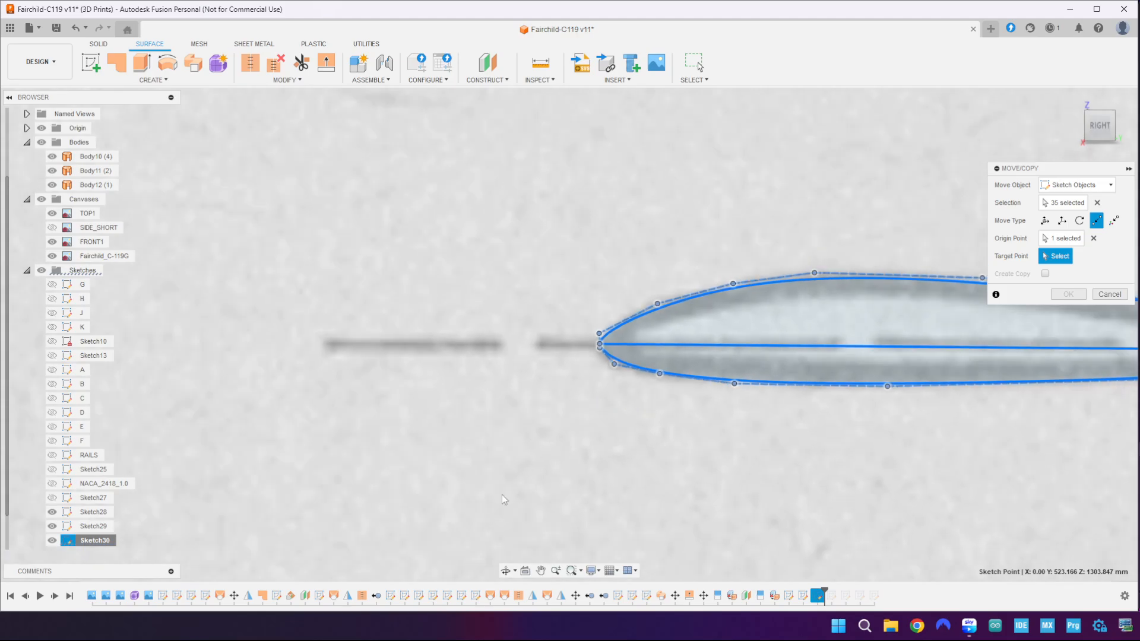
{"action": "scroll", "coordinate": [536, 252], "scroll_direction": "down", "scroll_amount": 3}
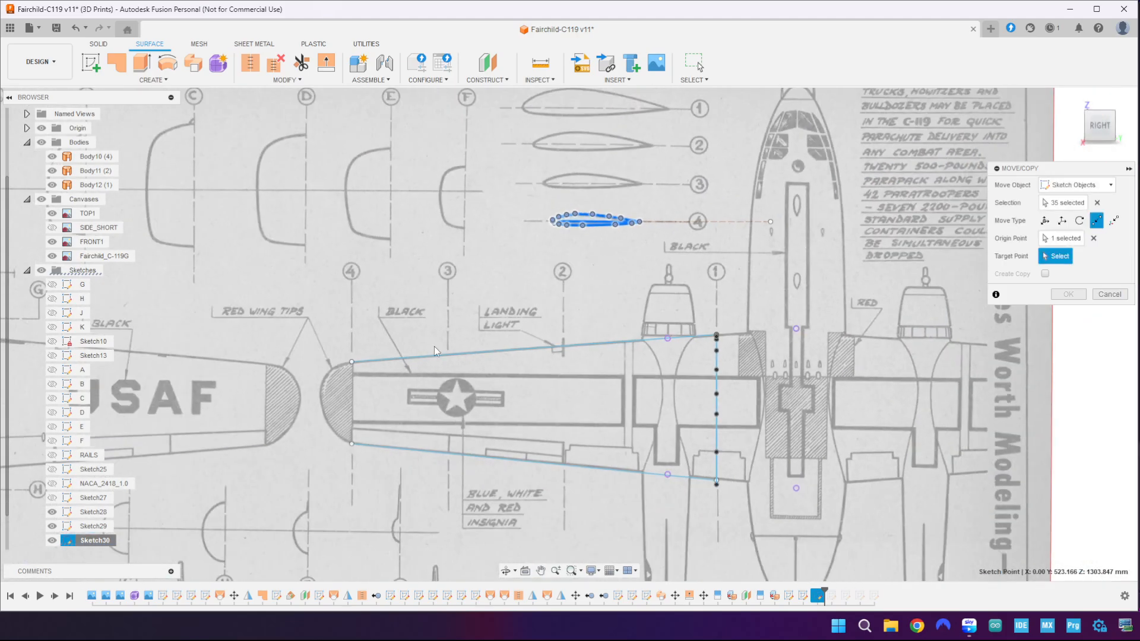
{"action": "left_click", "coordinate": [352, 361]}
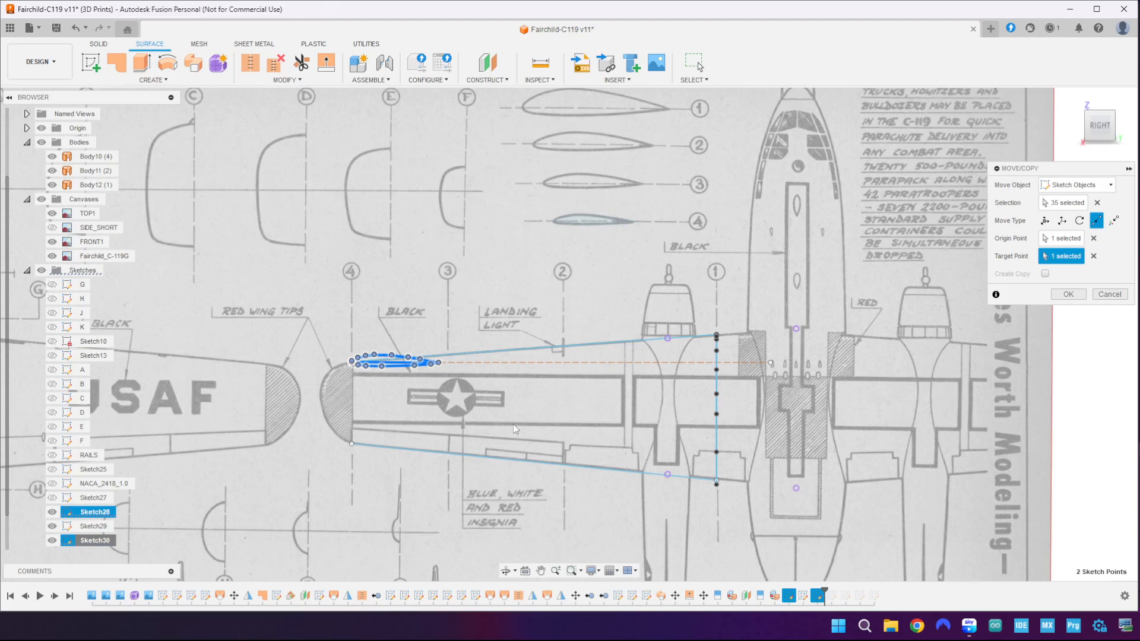
- Switch the section 4 move to free movement, hide Sketch28, and set the pivot on the airfoil's leading-edge point
{"action": "left_click", "coordinate": [1045, 220]}
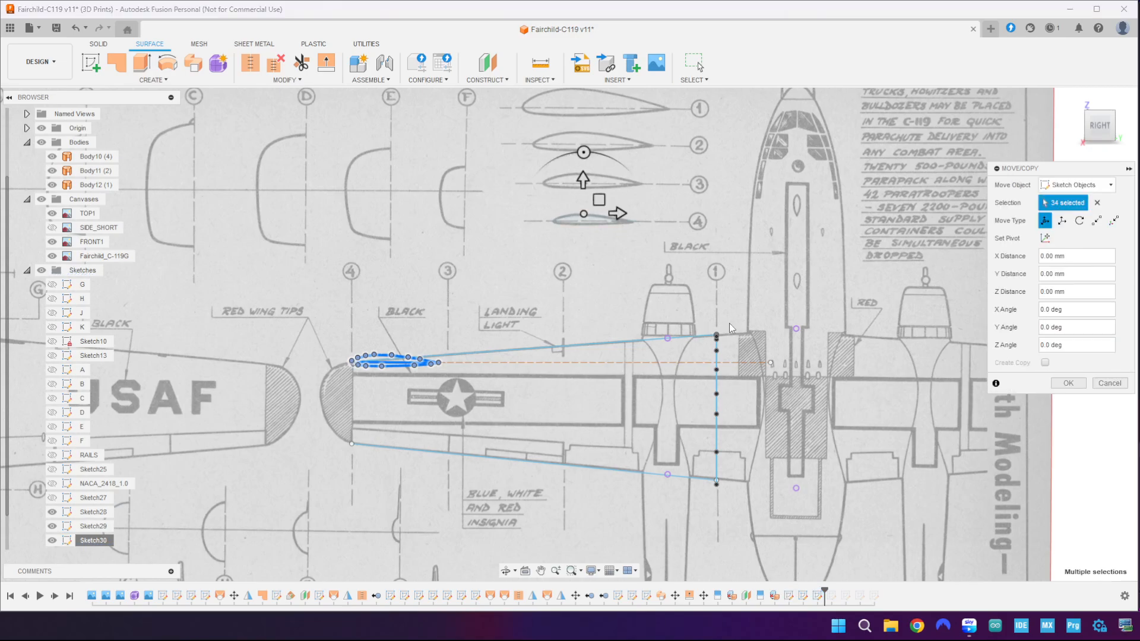
{"action": "left_click", "coordinate": [1045, 238]}
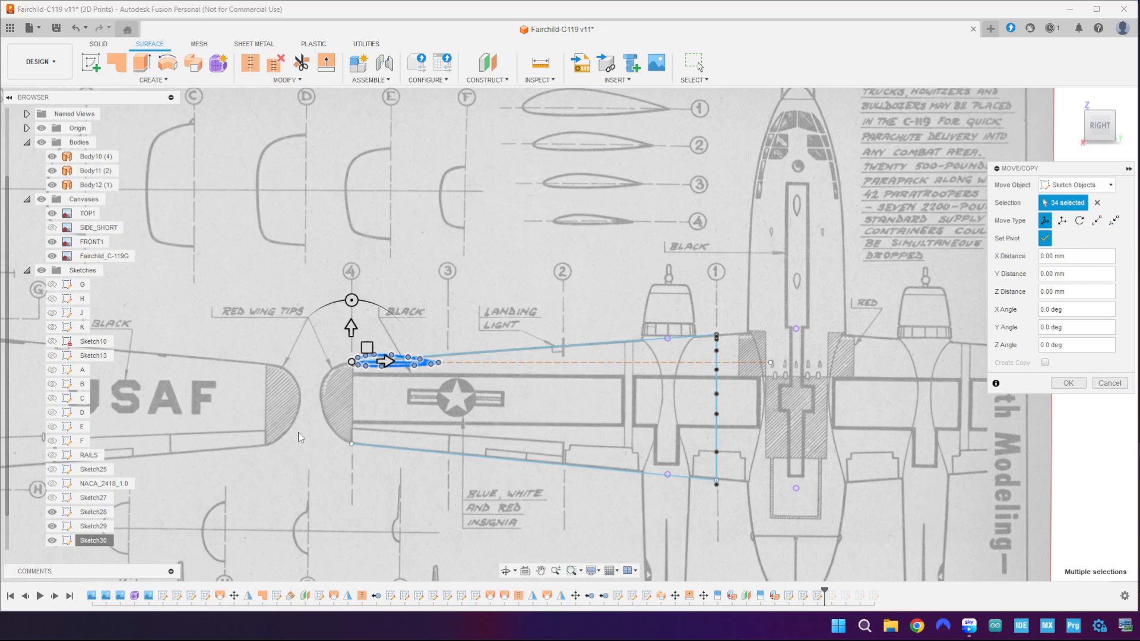
{"action": "left_click", "coordinate": [53, 526]}
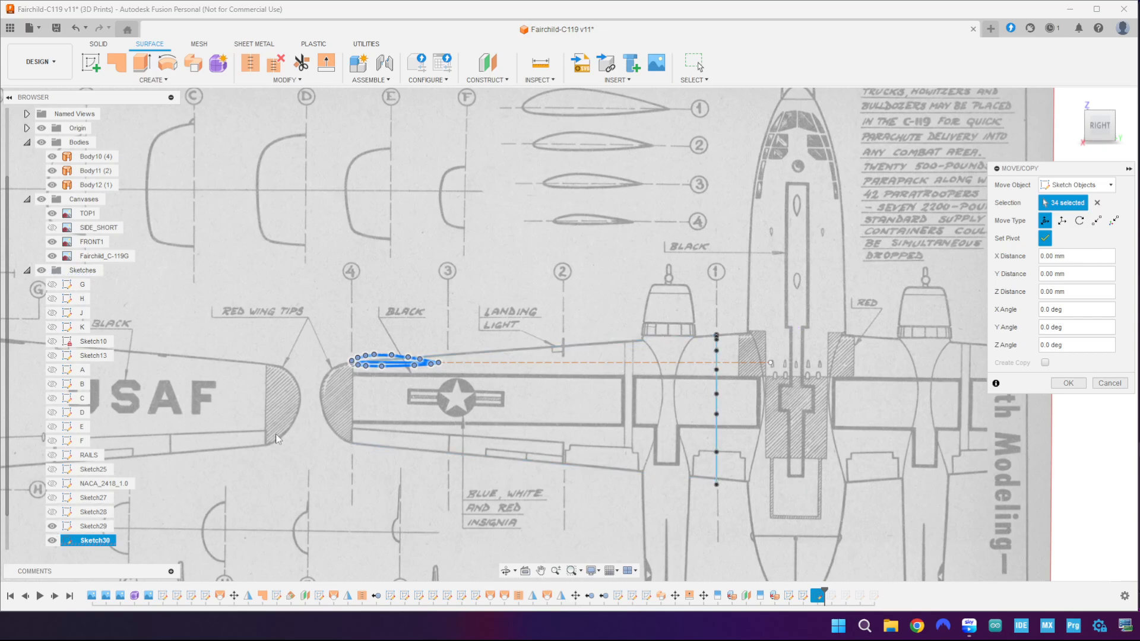
{"action": "scroll", "coordinate": [341, 360], "scroll_direction": "up", "scroll_amount": 10}
{"action": "scroll", "coordinate": [344, 333], "scroll_direction": "up", "scroll_amount": 3}
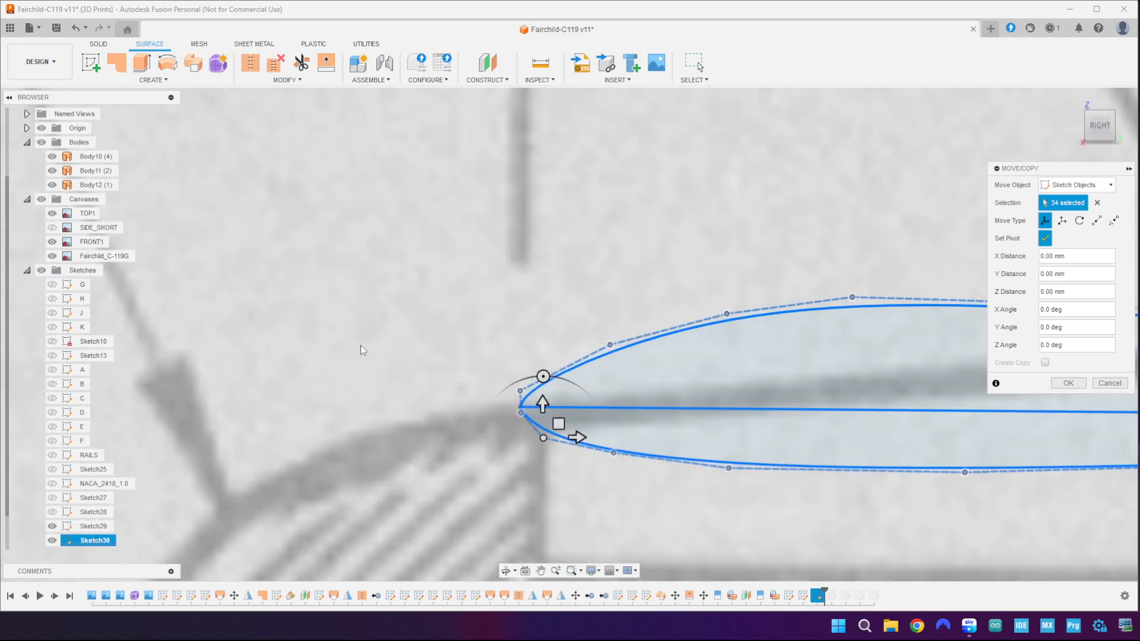
{"action": "left_click", "coordinate": [532, 383]}
{"action": "left_click", "coordinate": [521, 411]}
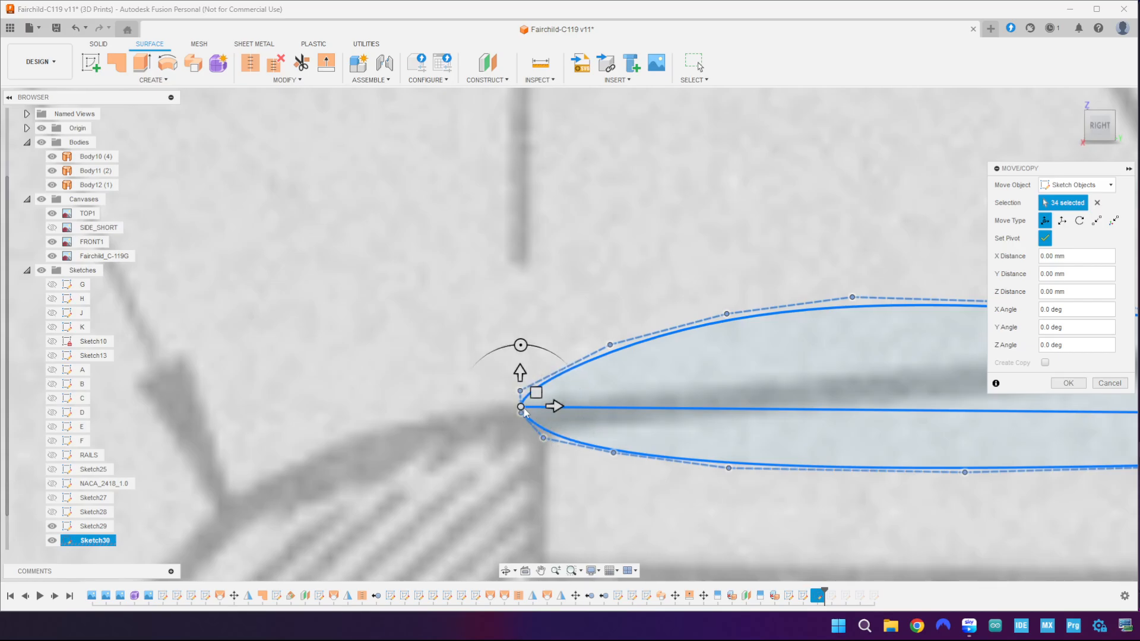
{"action": "scroll", "coordinate": [503, 407], "scroll_direction": "up", "scroll_amount": 8}
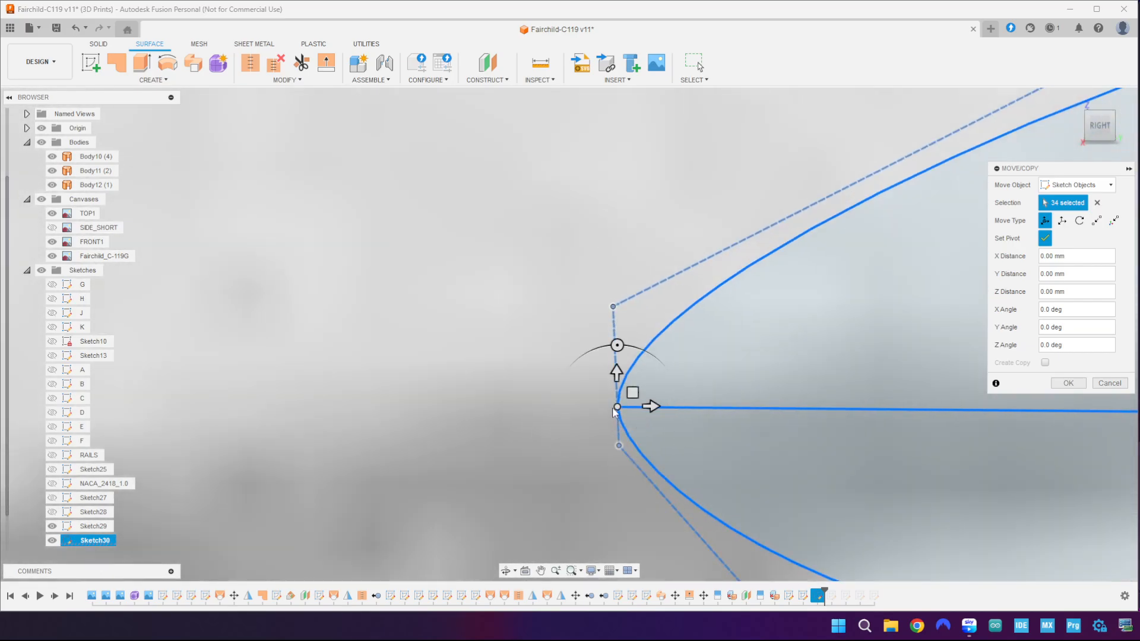
{"action": "scroll", "coordinate": [891, 324], "scroll_direction": "down", "scroll_amount": 5}
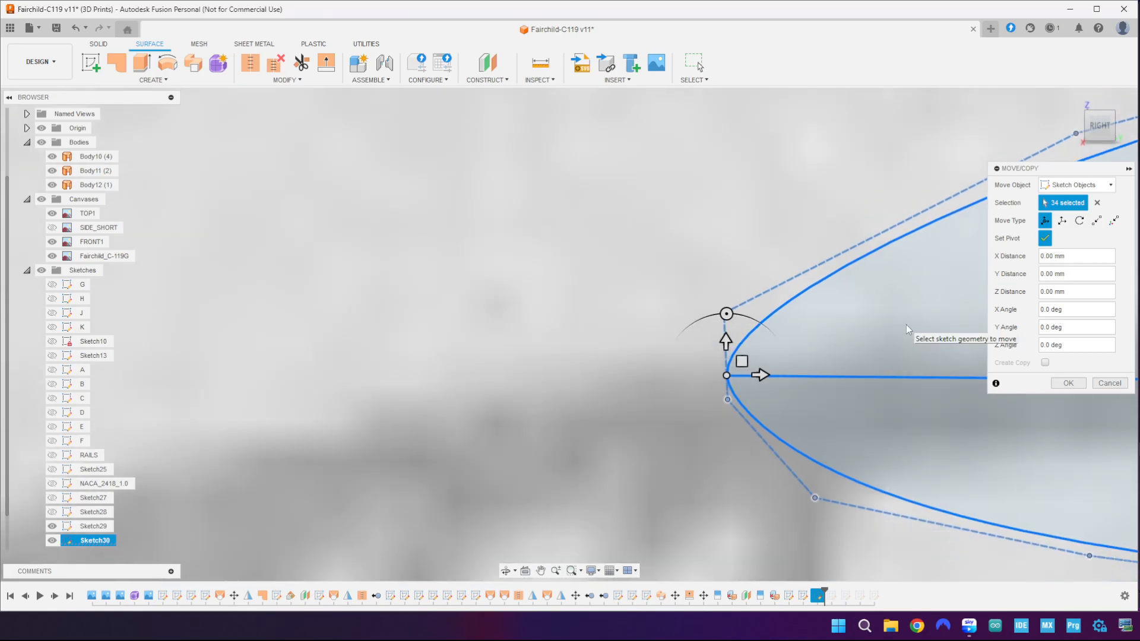
{"action": "left_click", "coordinate": [1045, 238]}
- Rotate the section 4 airfoil -90 degrees about the Z axis so its chord runs along station line 4
{"action": "scroll", "coordinate": [881, 373], "scroll_direction": "down", "scroll_amount": 2}
{"action": "scroll", "coordinate": [447, 289], "scroll_direction": "down", "scroll_amount": 5}
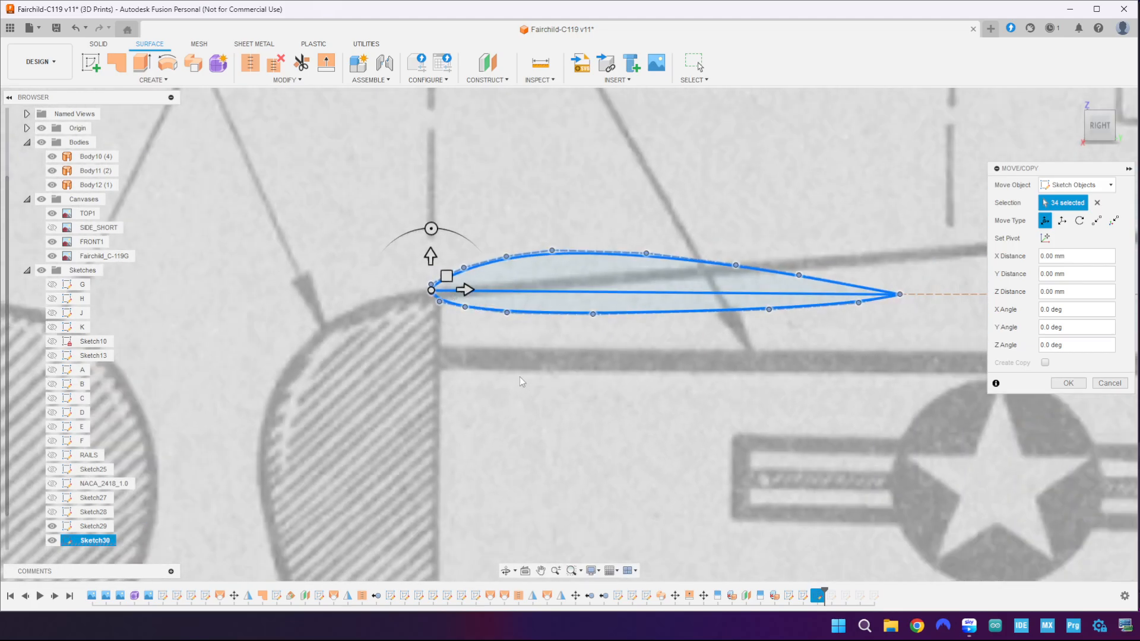
{"action": "left_click_drag", "start_coordinate": [431, 228], "coordinate": [489, 278]}
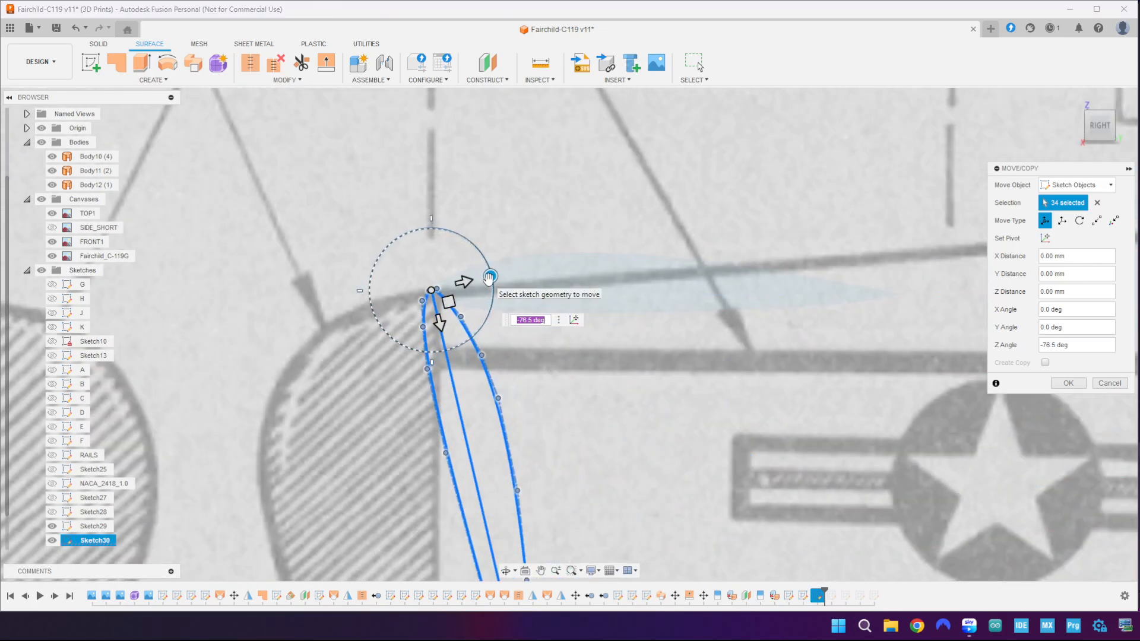
{"action": "key", "text": "Return"}
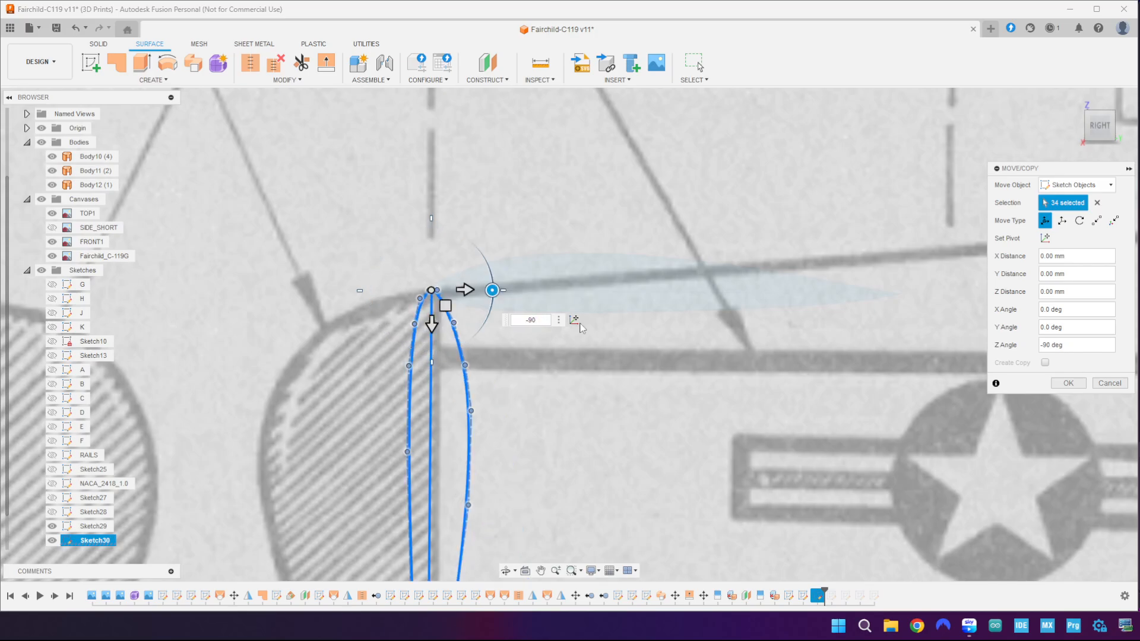
{"action": "scroll", "coordinate": [579, 381], "scroll_direction": "down", "scroll_amount": 5}
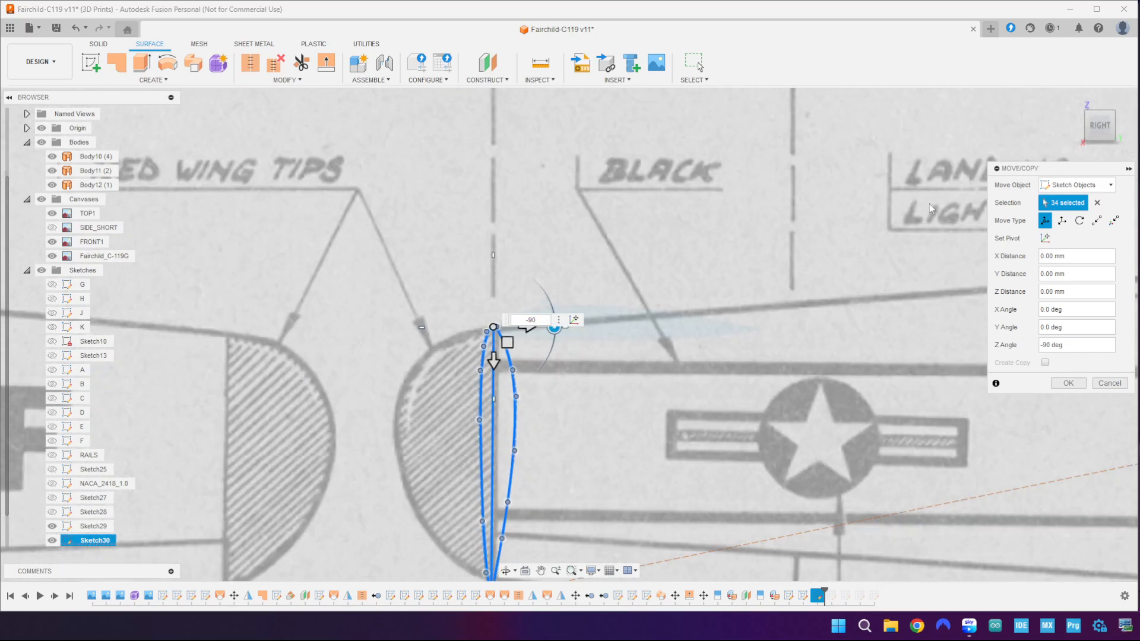
- Rotate the airfoil 90 degrees about the X axis to stand it upright at station 4, and finish the move
{"action": "left_click", "coordinate": [1100, 149]}
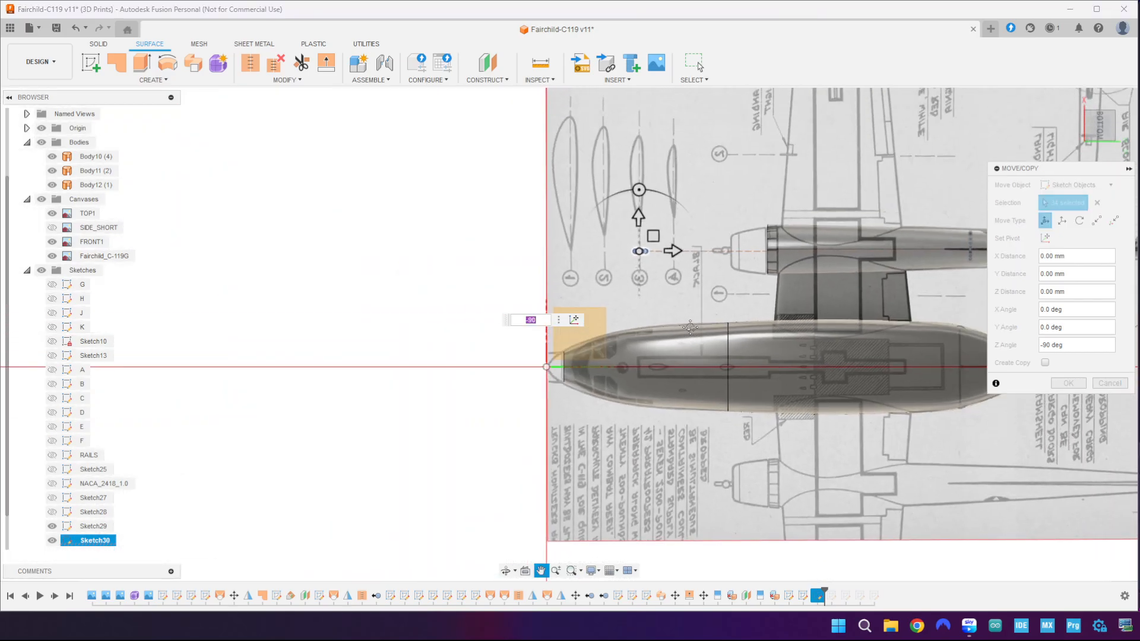
{"action": "middle_click_drag", "start_coordinate": [690, 327], "coordinate": [692, 373]}
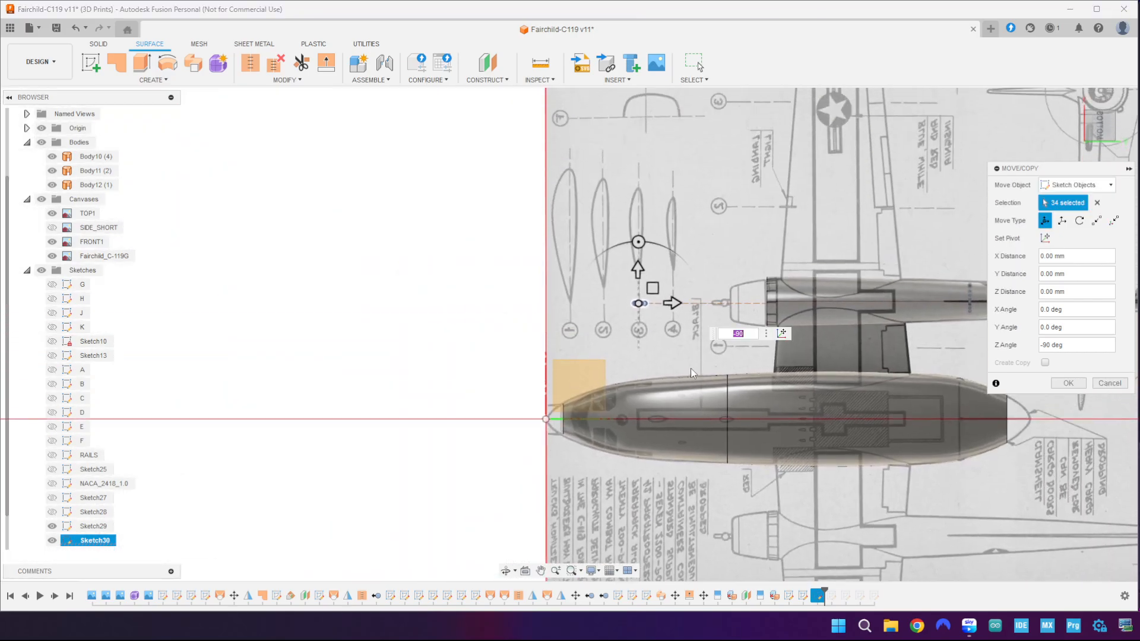
{"action": "left_click_drag", "start_coordinate": [638, 242], "coordinate": [549, 271]}
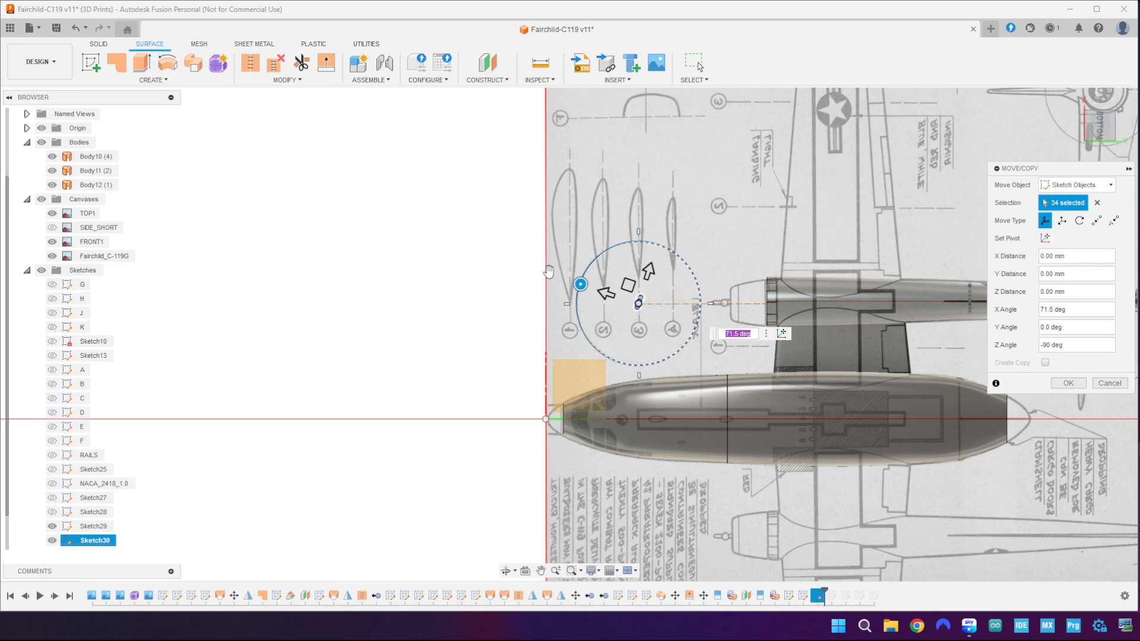
{"action": "type", "text": "90"}
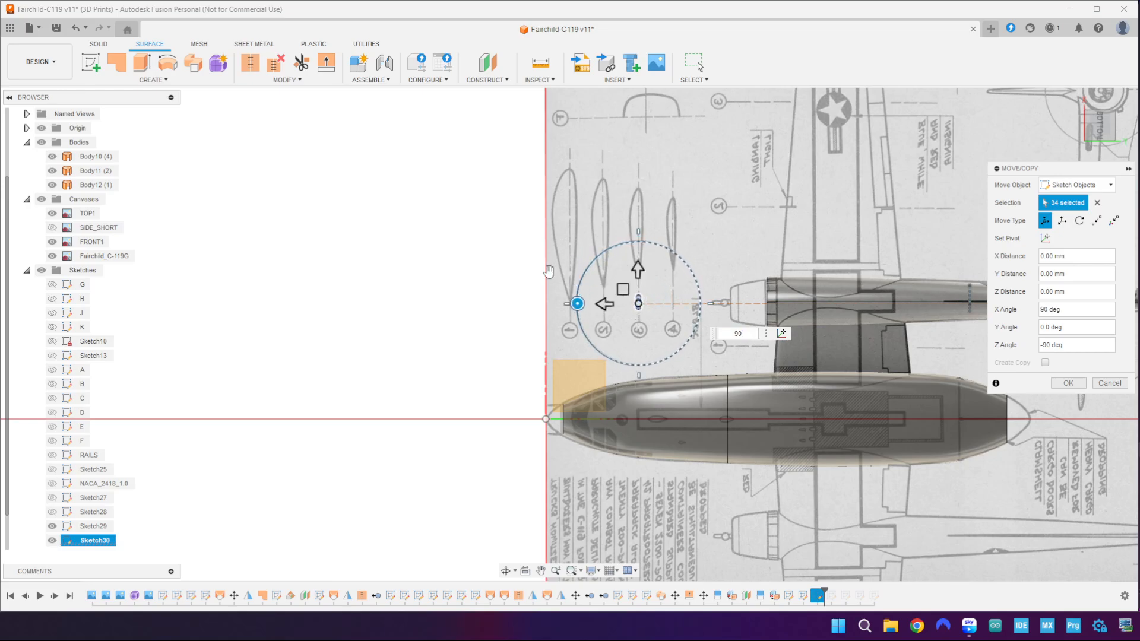
{"action": "left_click", "coordinate": [1098, 105]}
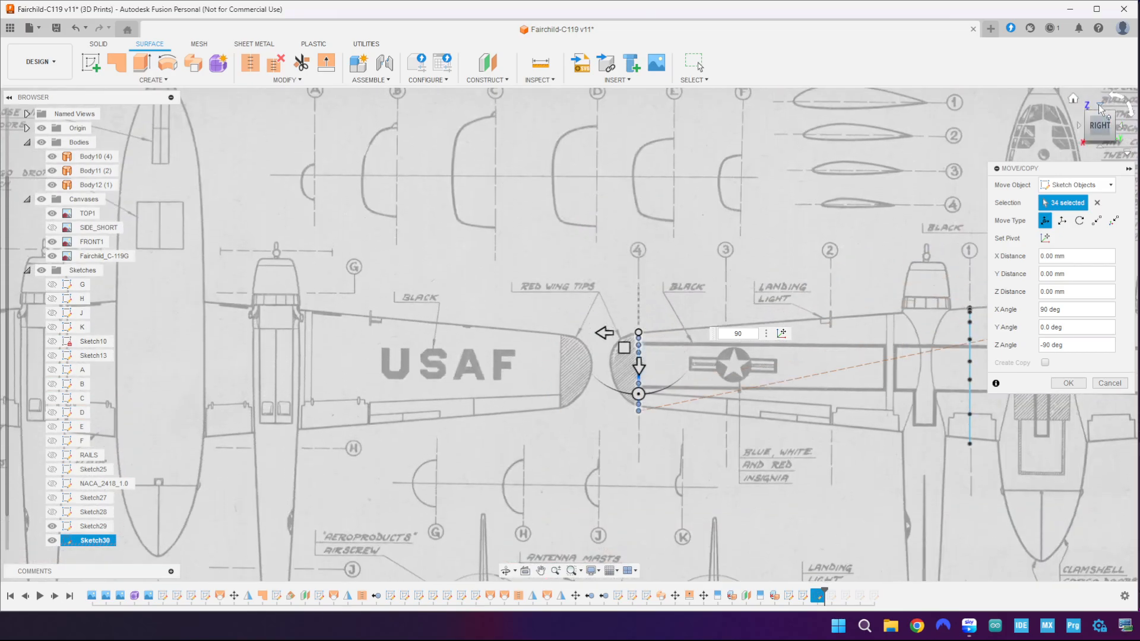
{"action": "scroll", "coordinate": [854, 351], "scroll_direction": "up", "scroll_amount": 3}
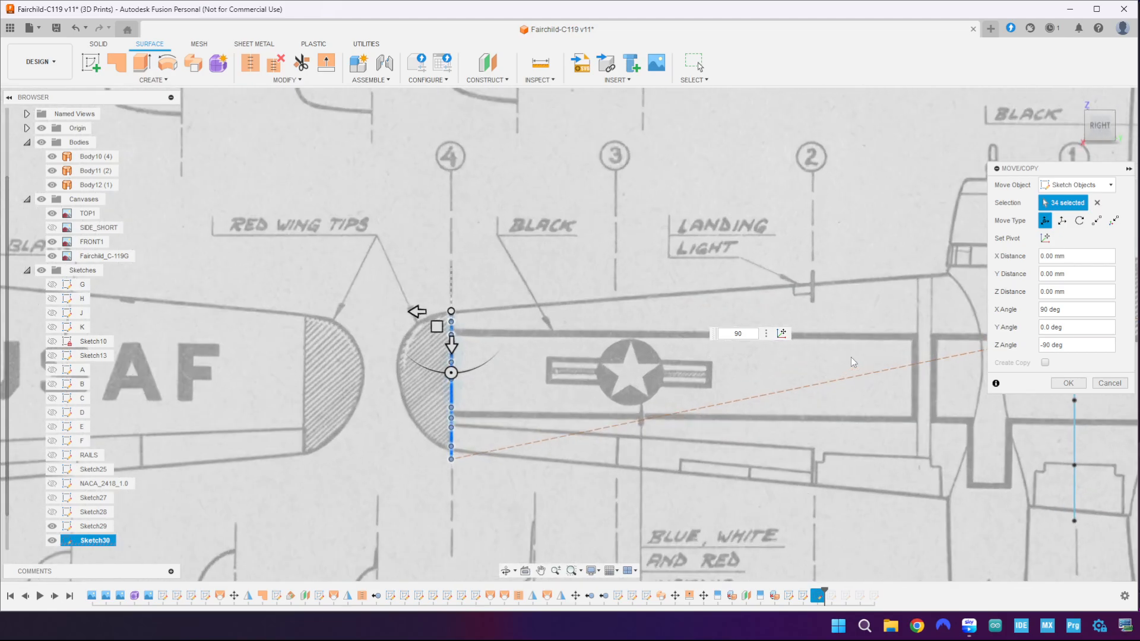
{"action": "left_click", "coordinate": [1067, 384]}
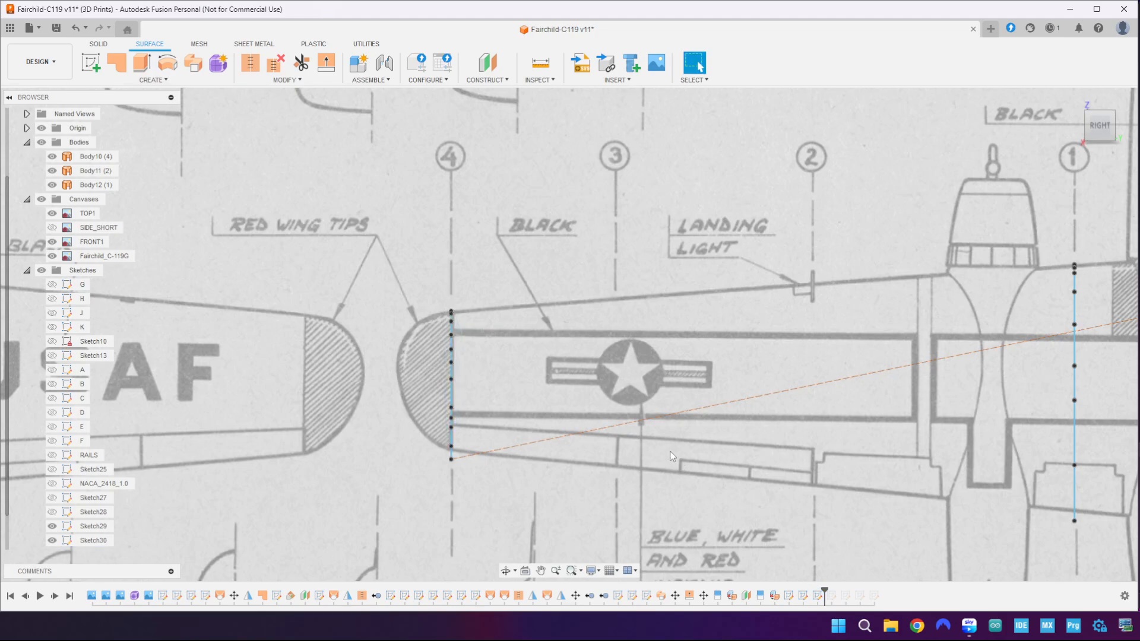
{"action": "scroll", "coordinate": [669, 451], "scroll_direction": "up", "scroll_amount": 1}
{"action": "scroll", "coordinate": [536, 322], "scroll_direction": "down", "scroll_amount": 5}
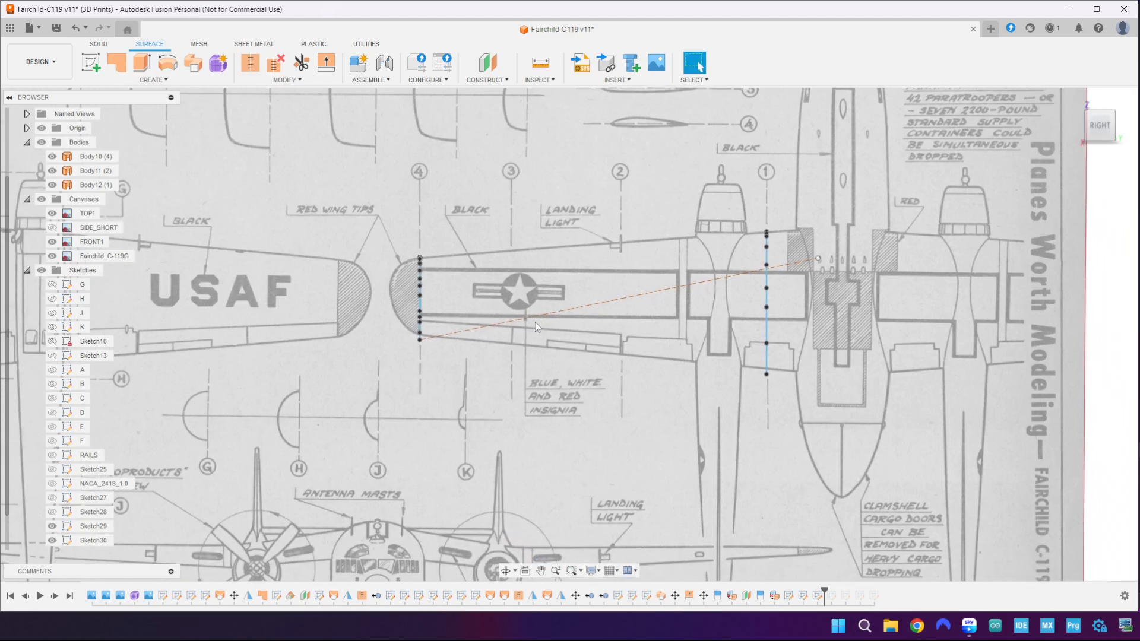
{"action": "mouse_move", "coordinate": [534, 345]}
{"action": "middle_mouse_down", "text": "shift"}
{"action": "mouse_move", "coordinate": [603, 343]}
{"action": "mouse_move", "coordinate": [524, 323]}
{"action": "middle_mouse_up", "text": "shift"}
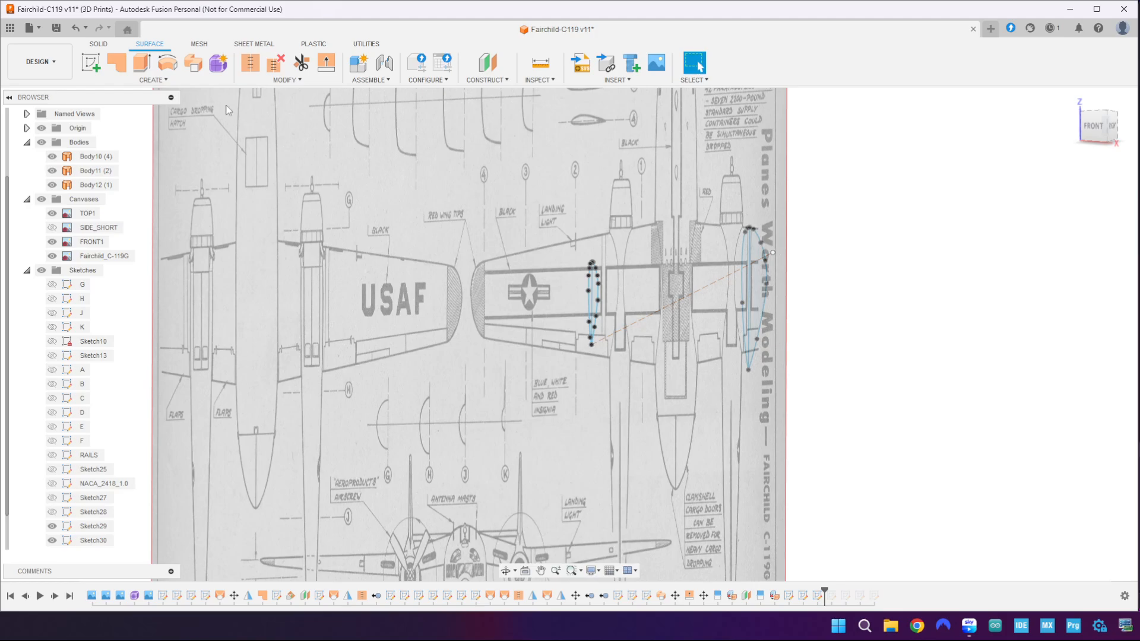
{"action": "left_click", "coordinate": [153, 80]}
{"action": "left_click", "coordinate": [100, 177]}
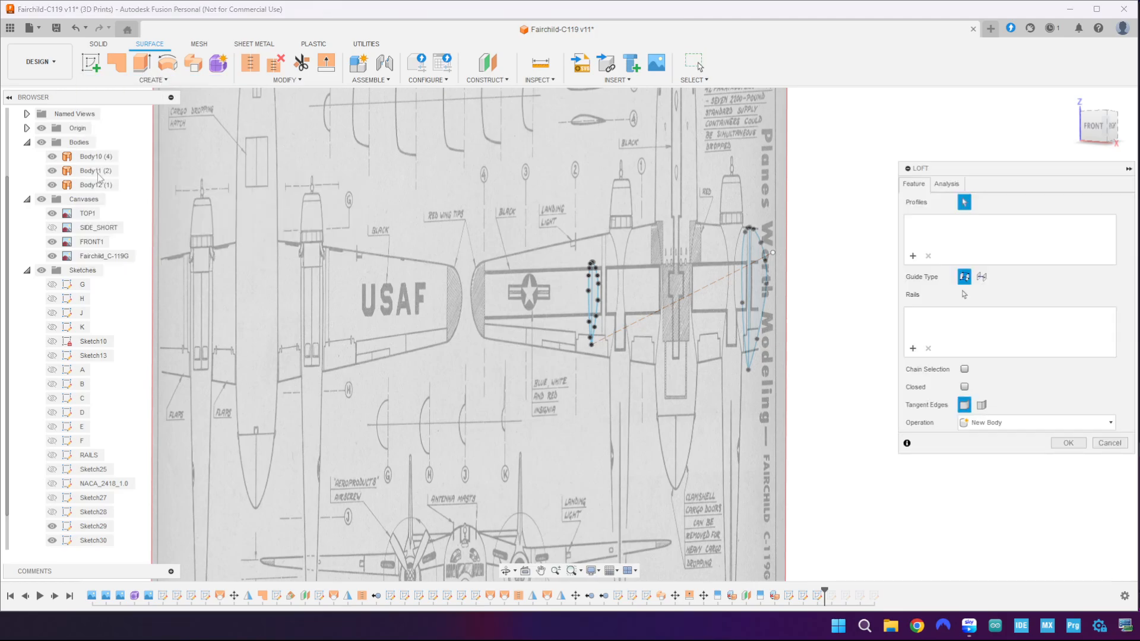
{"action": "left_click", "coordinate": [760, 280]}
{"action": "scroll", "coordinate": [594, 301], "scroll_direction": "up", "scroll_amount": 5}
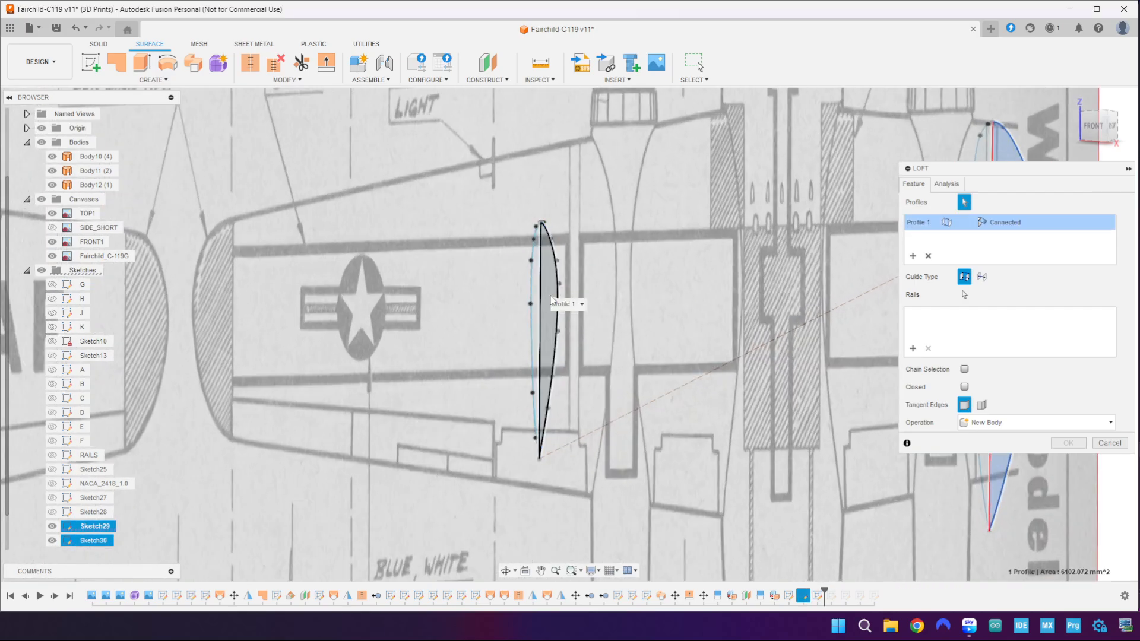
{"action": "left_click", "coordinate": [558, 300]}
{"action": "middle_click_drag", "start_coordinate": [420, 288], "coordinate": [618, 177], "text": "shift"}
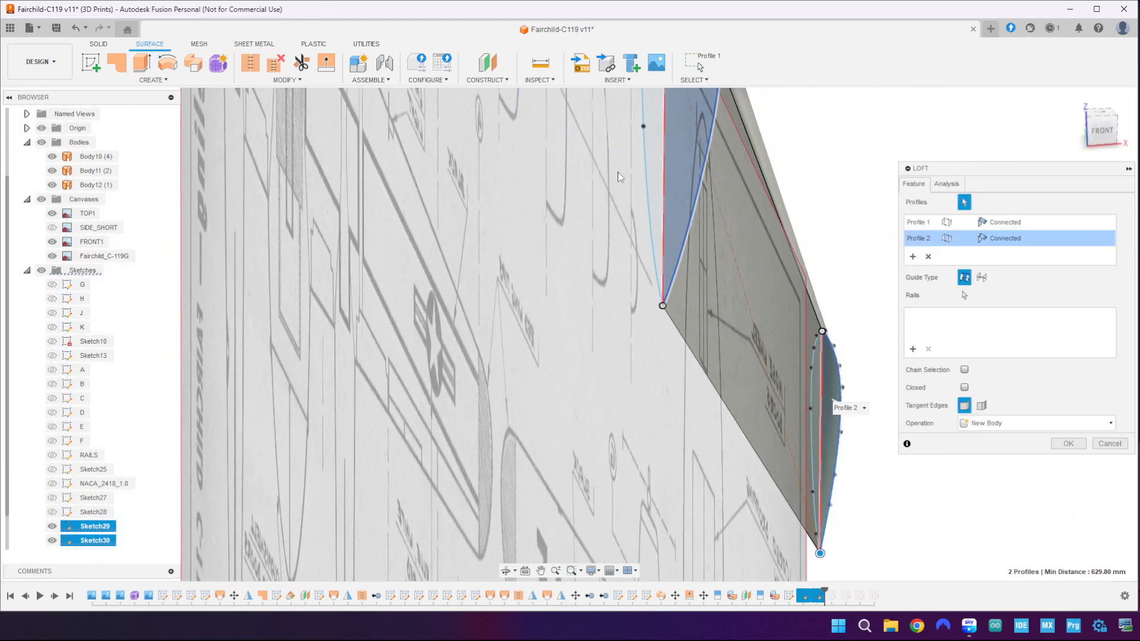
{"action": "left_click", "coordinate": [650, 128]}
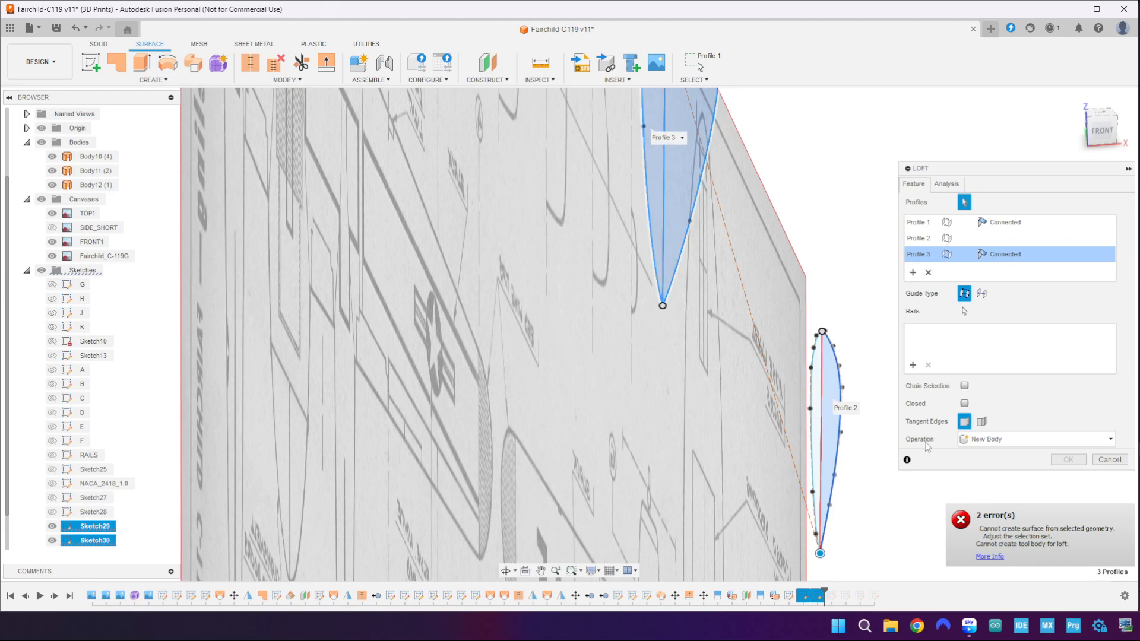
{"action": "left_click", "coordinate": [1110, 459]}
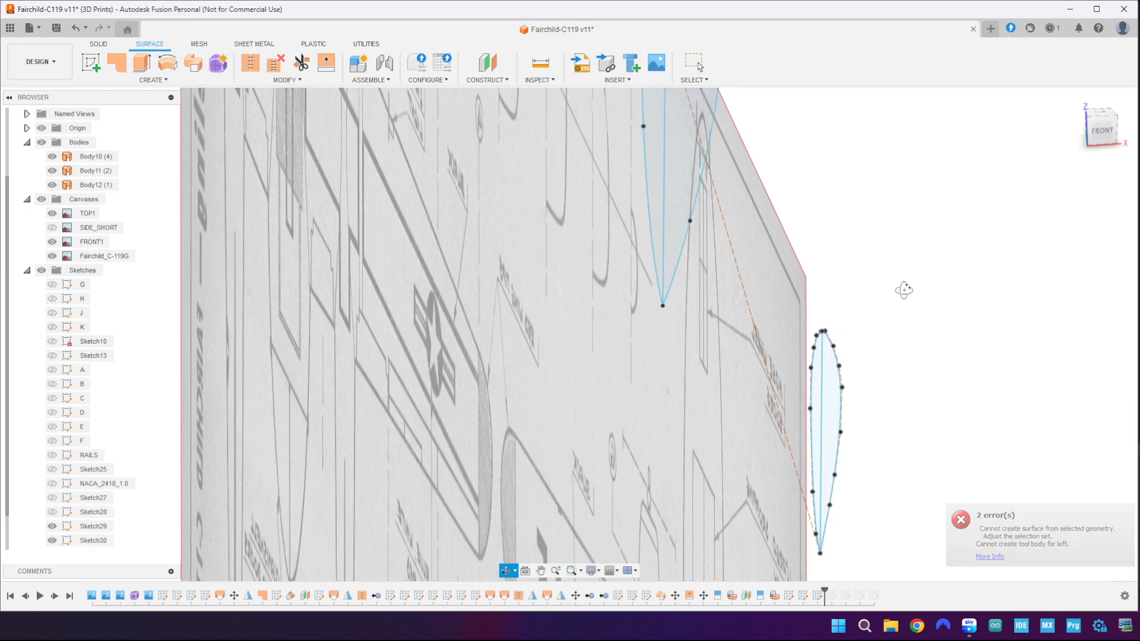
- Loft a new surface body between the upper half profiles of the section 1 and section 4 airfoils
{"action": "left_click_drag", "start_coordinate": [904, 290], "coordinate": [896, 287]}
{"action": "key", "text": "Escape"}
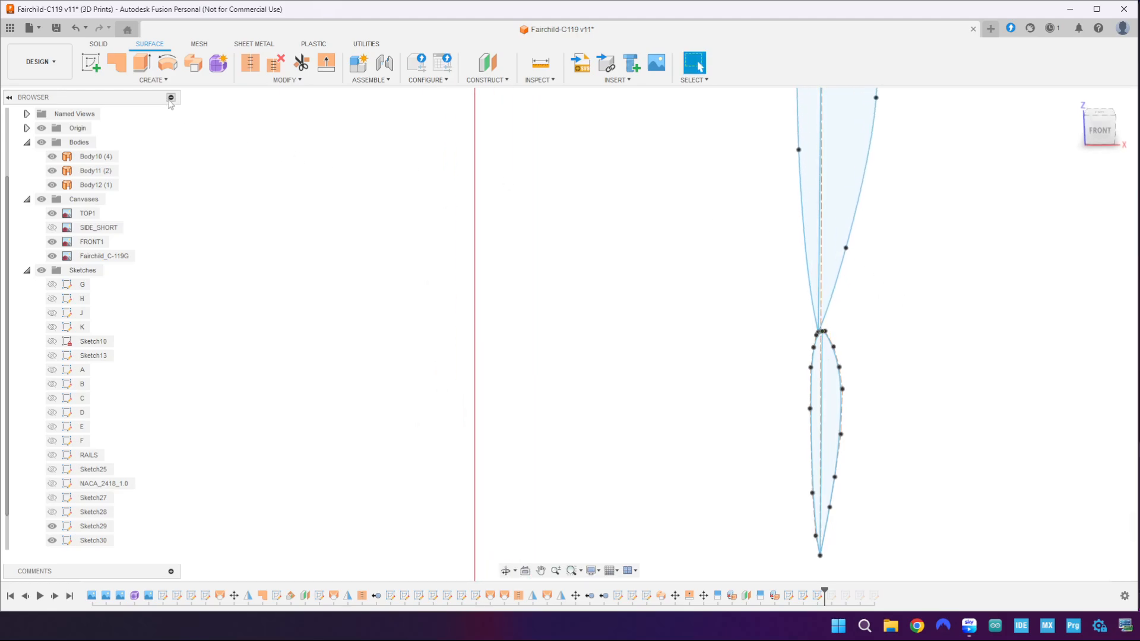
{"action": "left_click", "coordinate": [153, 79]}
{"action": "left_click", "coordinate": [108, 174]}
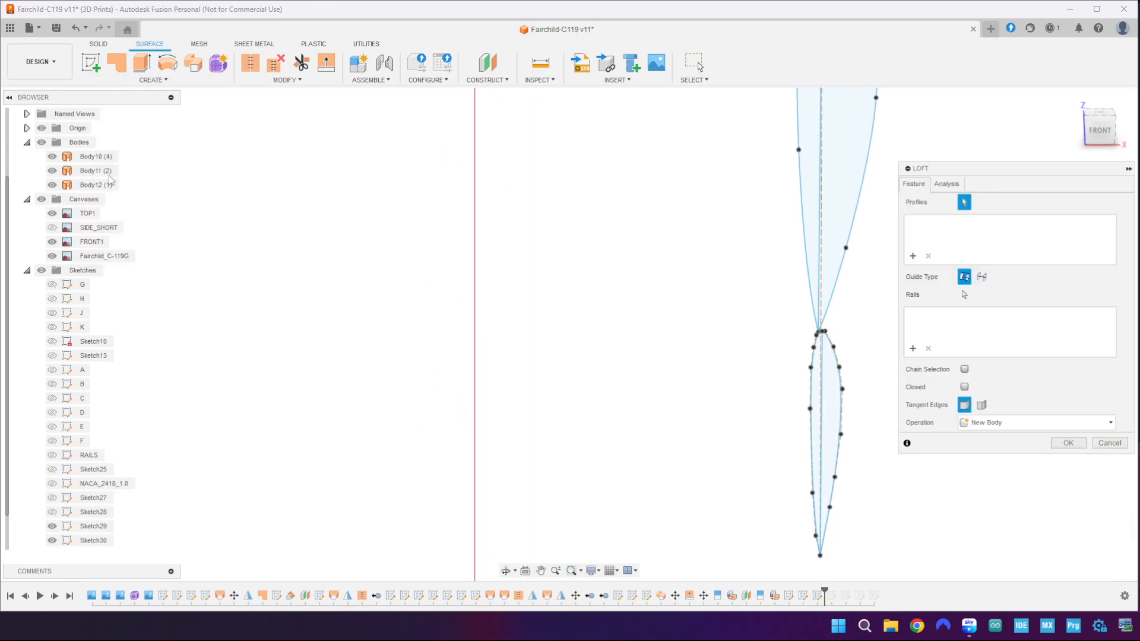
{"action": "left_click", "coordinate": [873, 179]}
{"action": "left_click", "coordinate": [837, 380]}
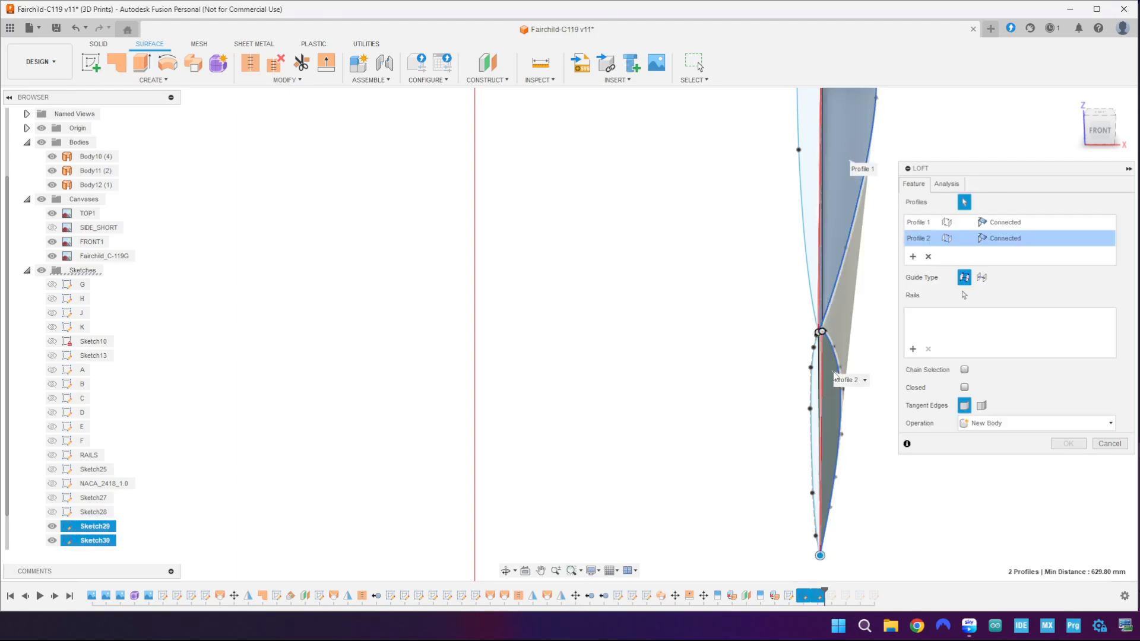
{"action": "left_click", "coordinate": [1069, 444]}
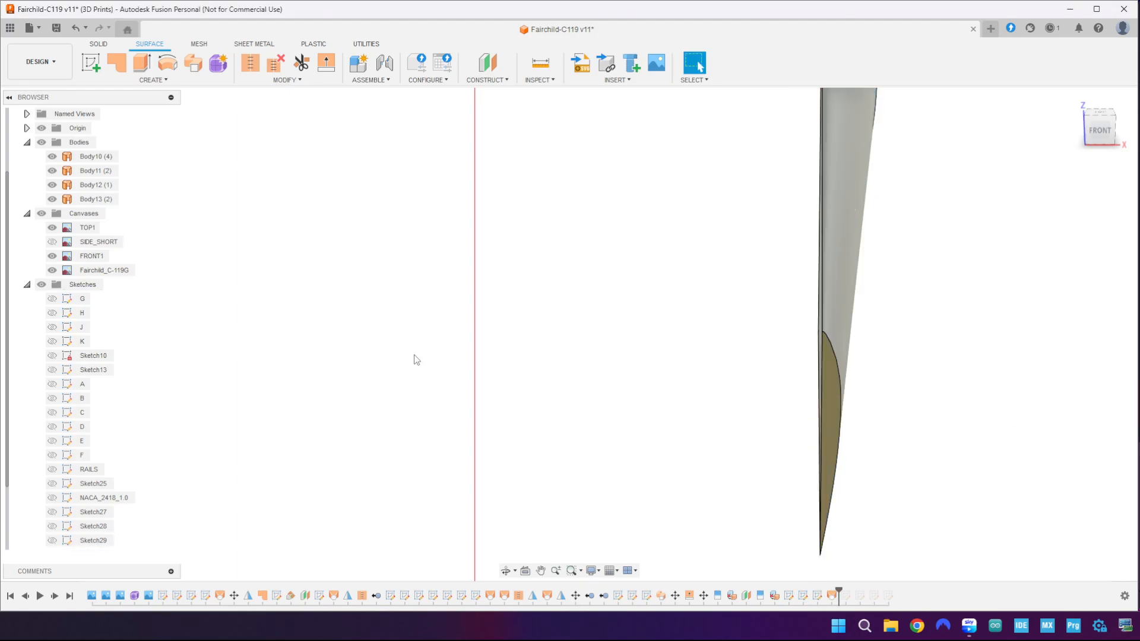
- Show Sketch28 and Sketch29 to check them against the lofted wing surface, and hide them again
{"action": "left_click", "coordinate": [52, 526]}
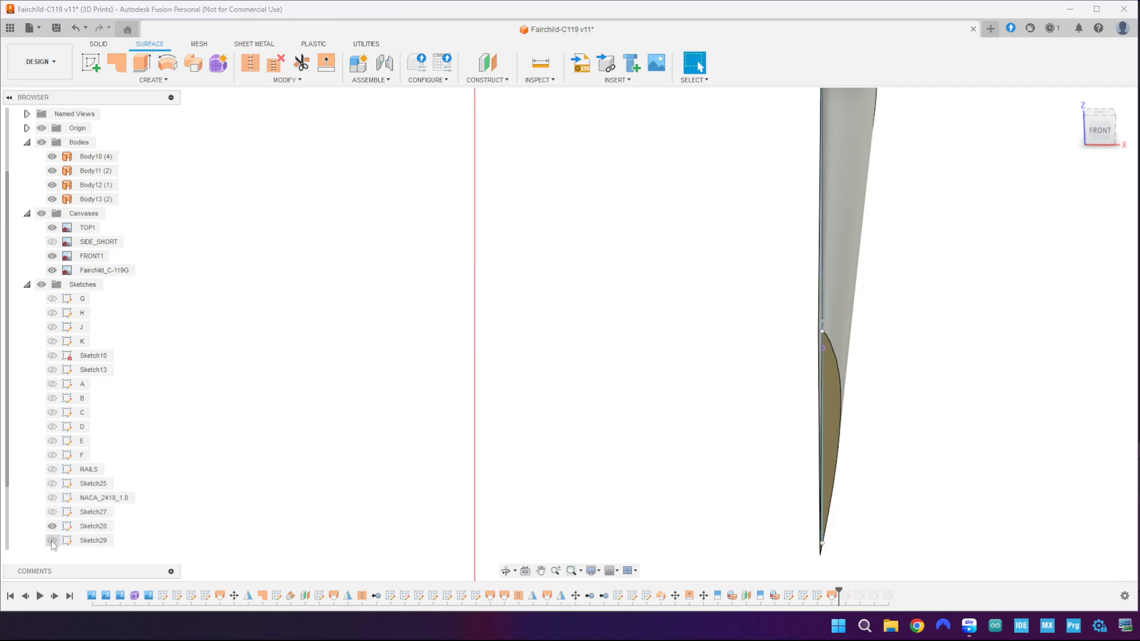
{"action": "left_click", "coordinate": [53, 541]}
{"action": "middle_click_drag", "start_coordinate": [465, 354], "coordinate": [494, 349], "text": "shift"}
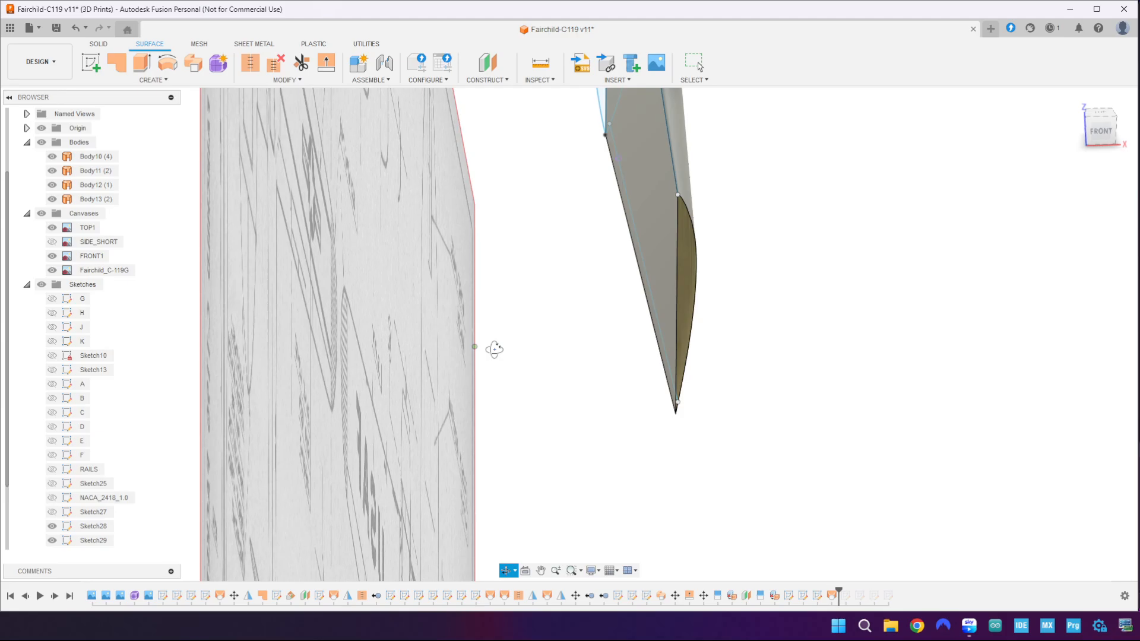
{"action": "left_click", "coordinate": [52, 512]}
{"action": "left_click", "coordinate": [53, 512]}
{"action": "left_click", "coordinate": [52, 526]}
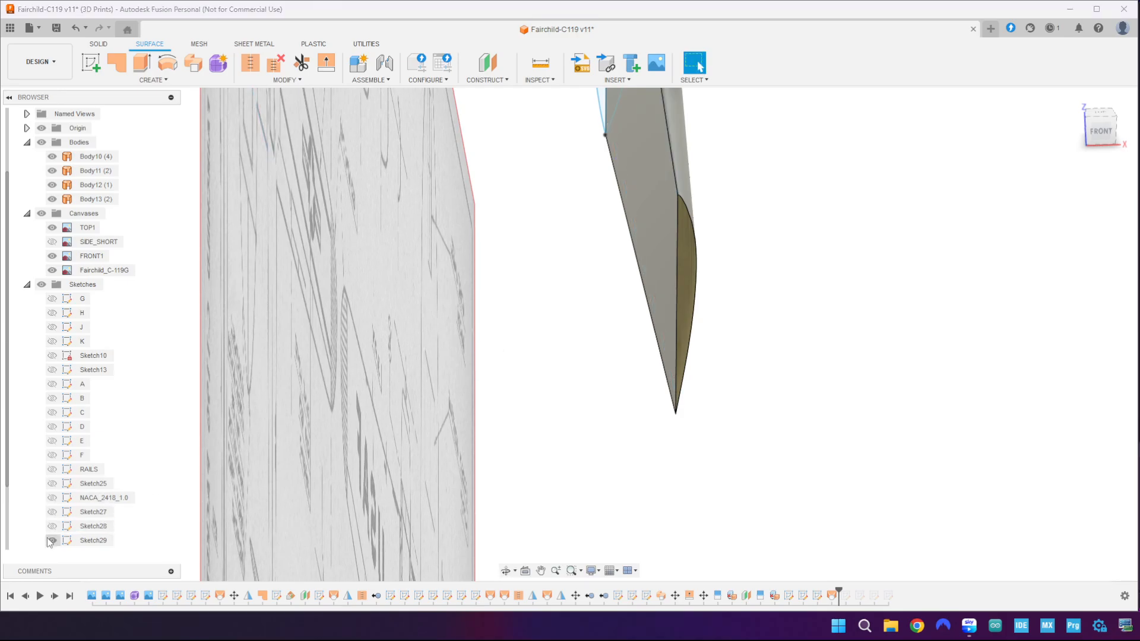
{"action": "left_click", "coordinate": [52, 540]}
{"action": "scroll", "coordinate": [270, 420], "scroll_direction": "down", "scroll_amount": 2}
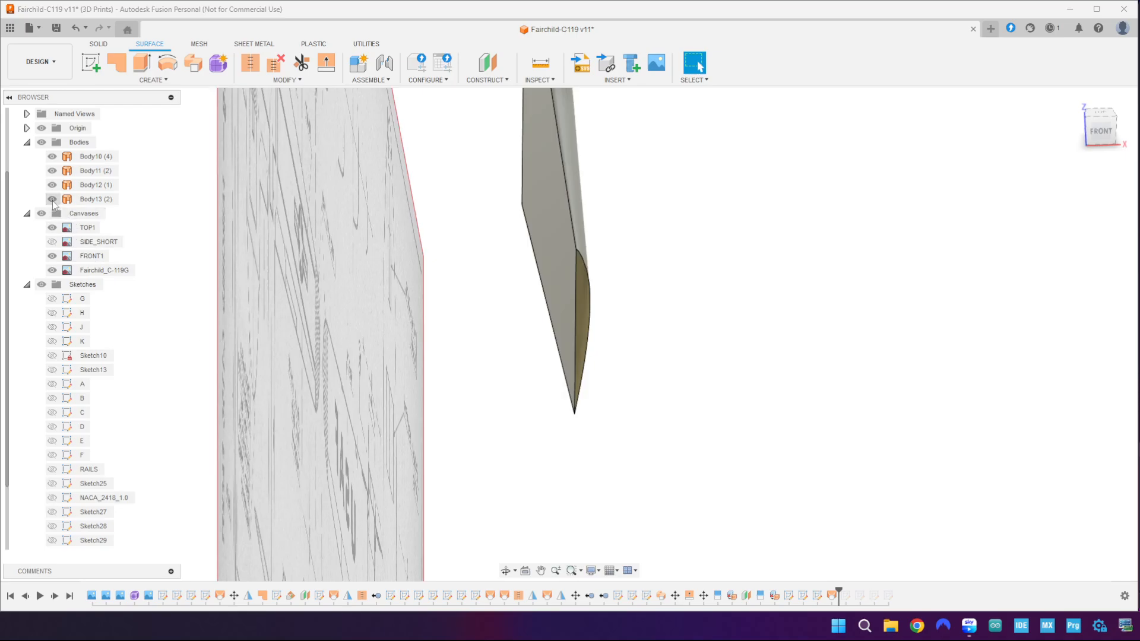
- Hide the newly lofted wing body and show Sketch27
{"action": "left_click", "coordinate": [52, 199]}
{"action": "left_click", "coordinate": [53, 512]}
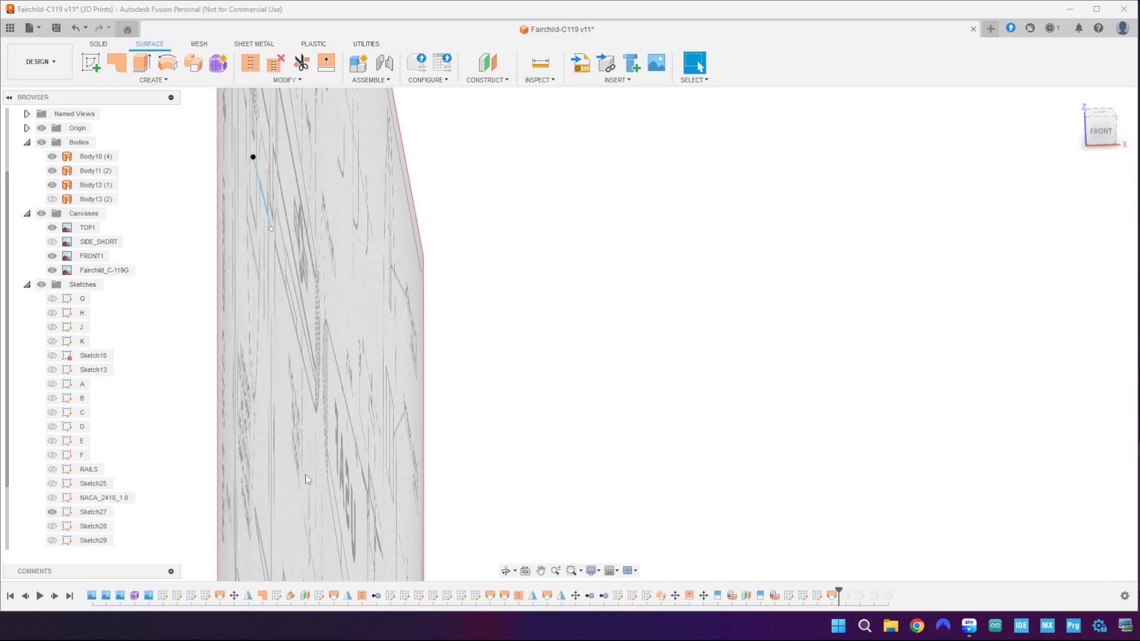
{"action": "scroll", "coordinate": [324, 446], "scroll_direction": "down", "scroll_amount": 3}
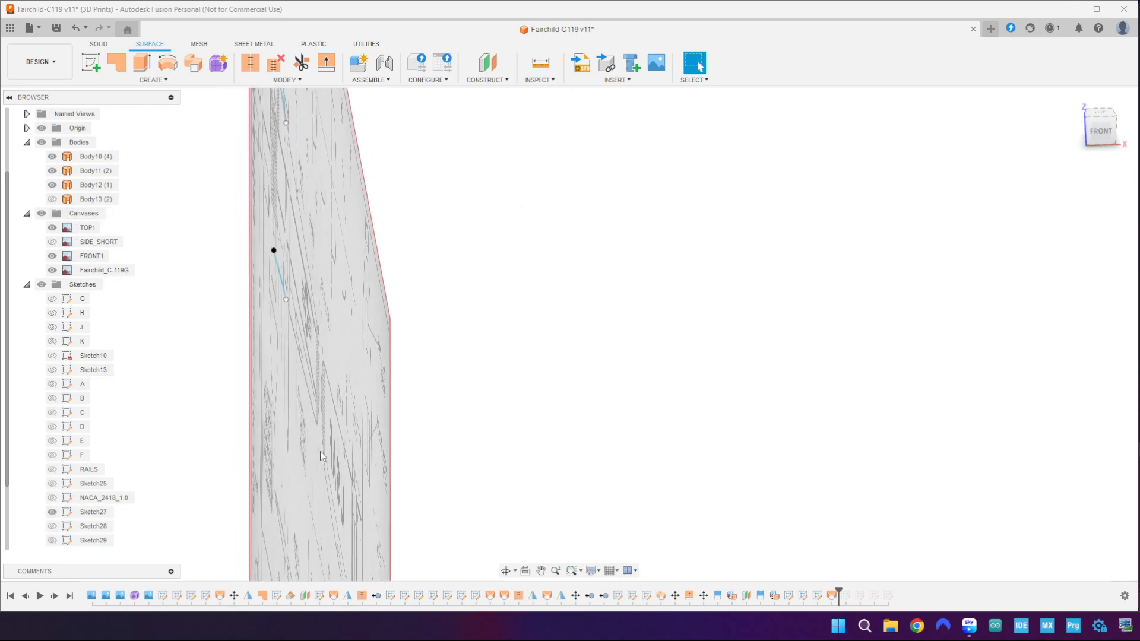
- Toggle Sketch25, NACA_2418_1.0, Sketch27, Sketch28 and Sketch29 to examine their geometry, leaving all of them hidden
{"action": "left_click", "coordinate": [52, 512]}
{"action": "left_click", "coordinate": [52, 526]}
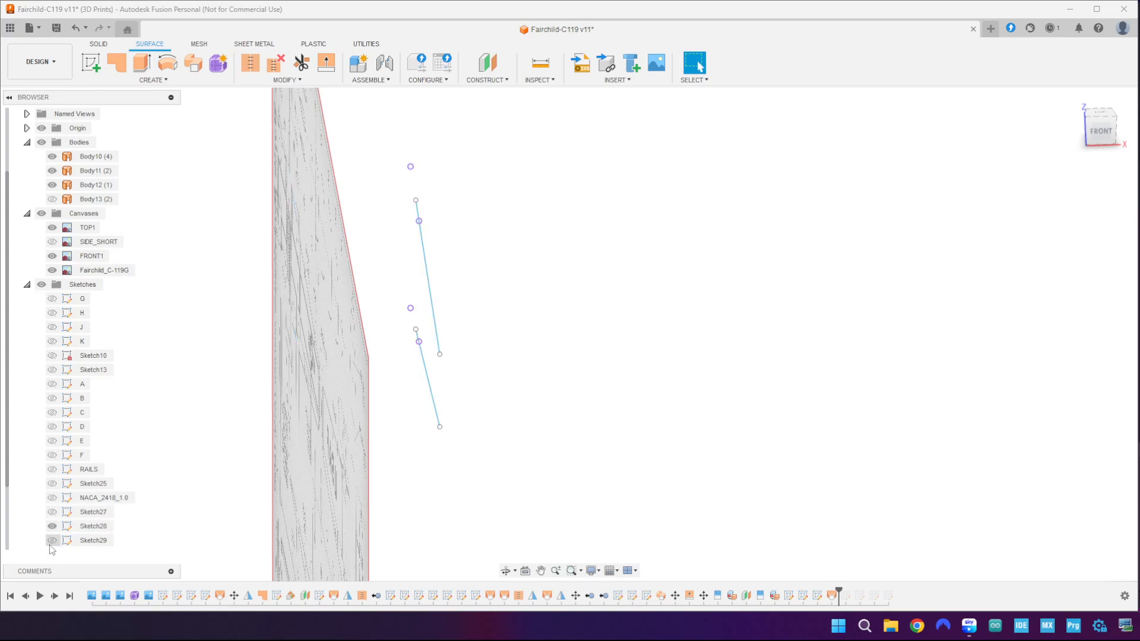
{"action": "left_click", "coordinate": [53, 540]}
{"action": "middle_click_drag", "start_coordinate": [295, 472], "coordinate": [392, 358]}
{"action": "left_click", "coordinate": [52, 512]}
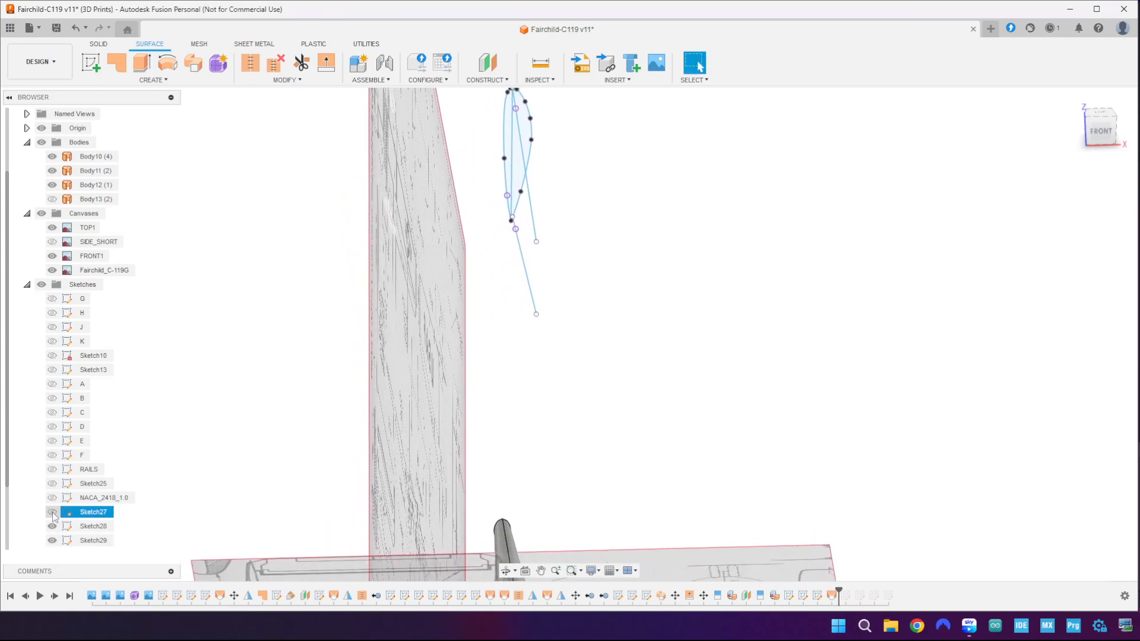
{"action": "left_click", "coordinate": [52, 497]}
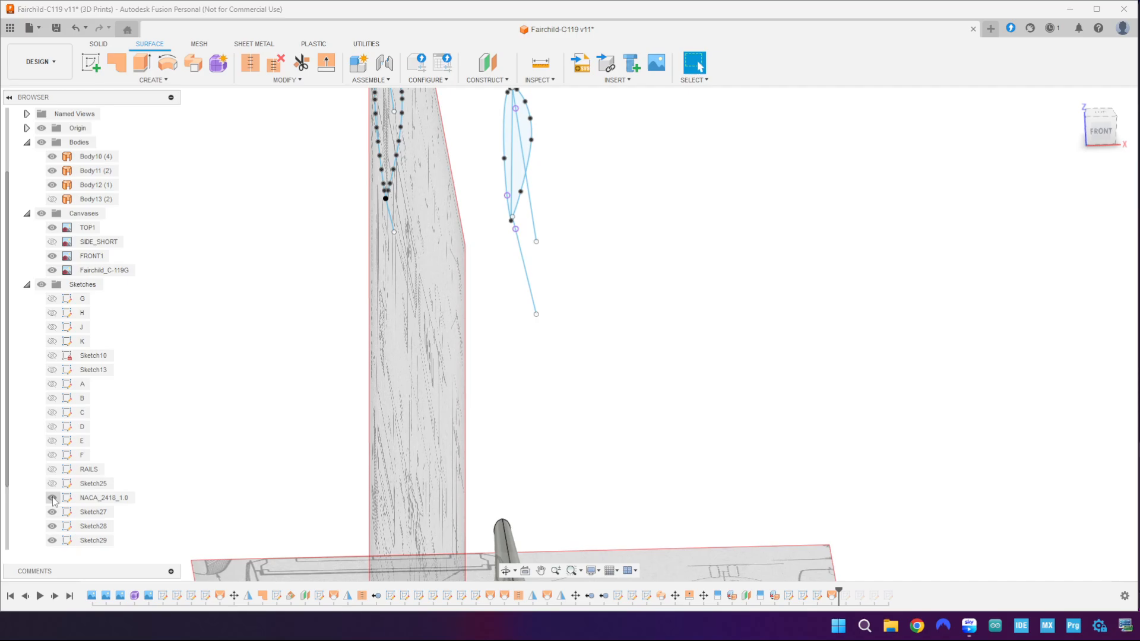
{"action": "left_click", "coordinate": [53, 484]}
{"action": "left_click", "coordinate": [53, 483]}
{"action": "left_click", "coordinate": [52, 498]}
{"action": "left_click", "coordinate": [53, 512]}
{"action": "left_click", "coordinate": [53, 526]}
{"action": "left_click", "coordinate": [52, 540]}
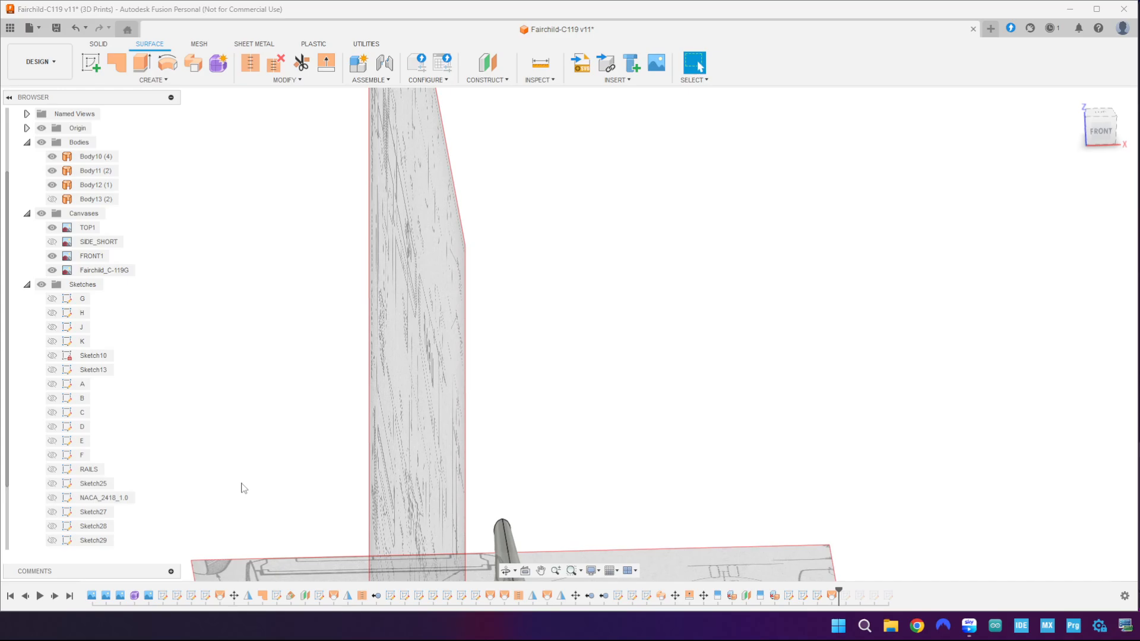
- Undo the recent visibility changes and the wing surface loft
{"action": "scroll", "coordinate": [316, 464], "scroll_direction": "up", "scroll_amount": 2}
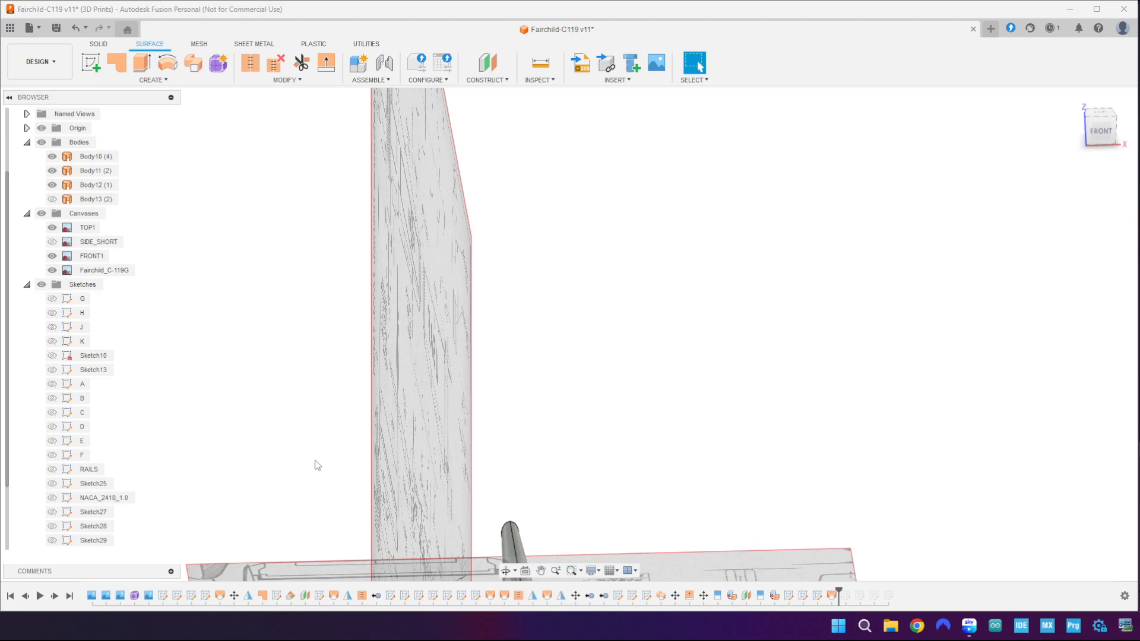
{"action": "key", "text": "ctrl+z"}
{"action": "key", "text": "ctrl+z"}
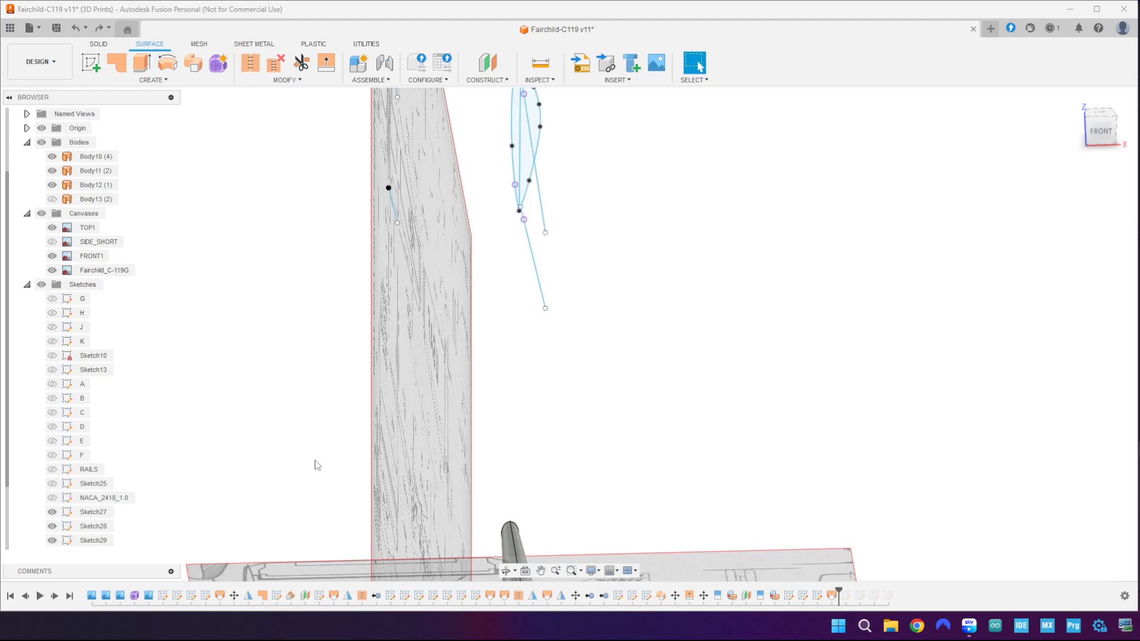
{"action": "key", "text": "ctrl+z"}
{"action": "key", "text": "ctrl+z"}
{"action": "key", "text": "ctrl+z"}
{"action": "key", "text": "ctrl+z"}
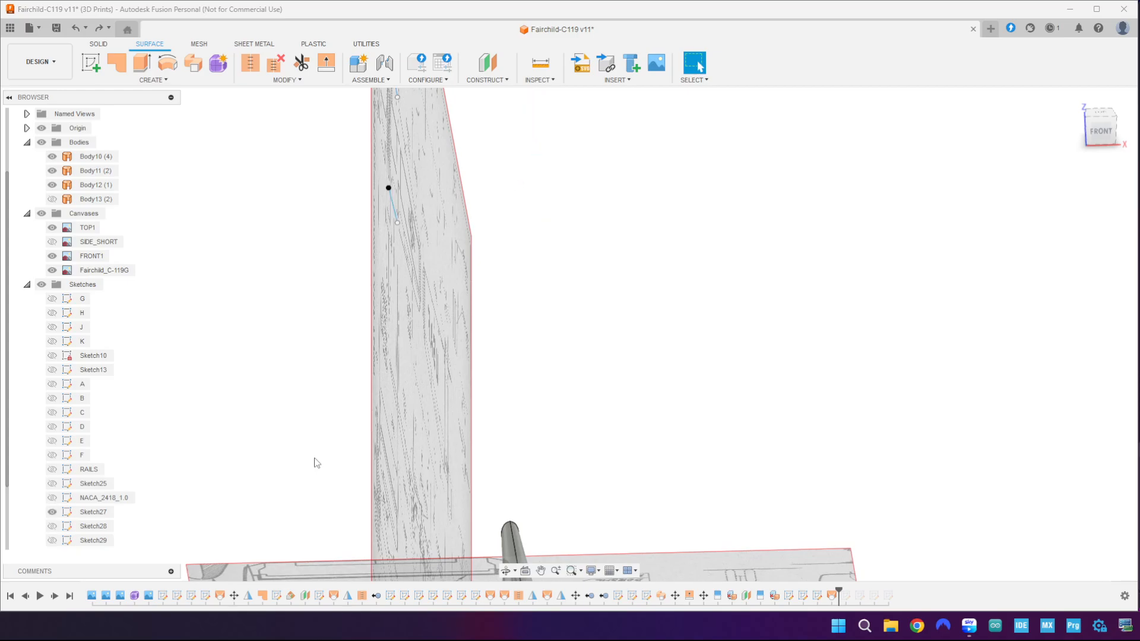
{"action": "key", "text": "ctrl+z"}
{"action": "key", "text": "ctrl+z"}
{"action": "key", "text": "ctrl+y"}
{"action": "key", "text": "ctrl+y"}
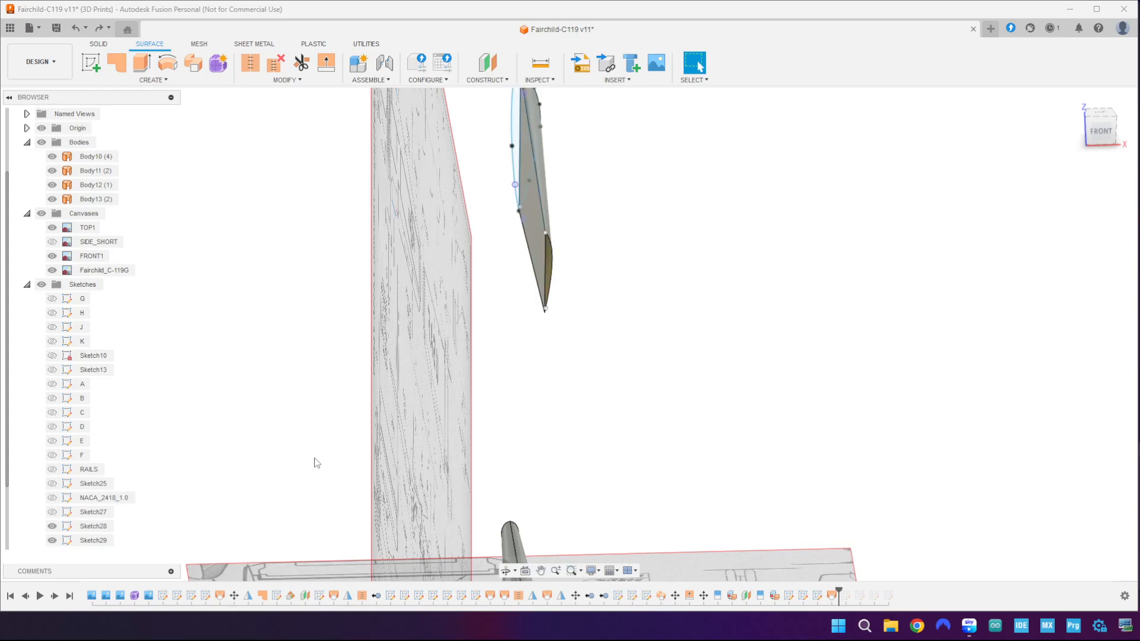
{"action": "key", "text": "ctrl+z"}
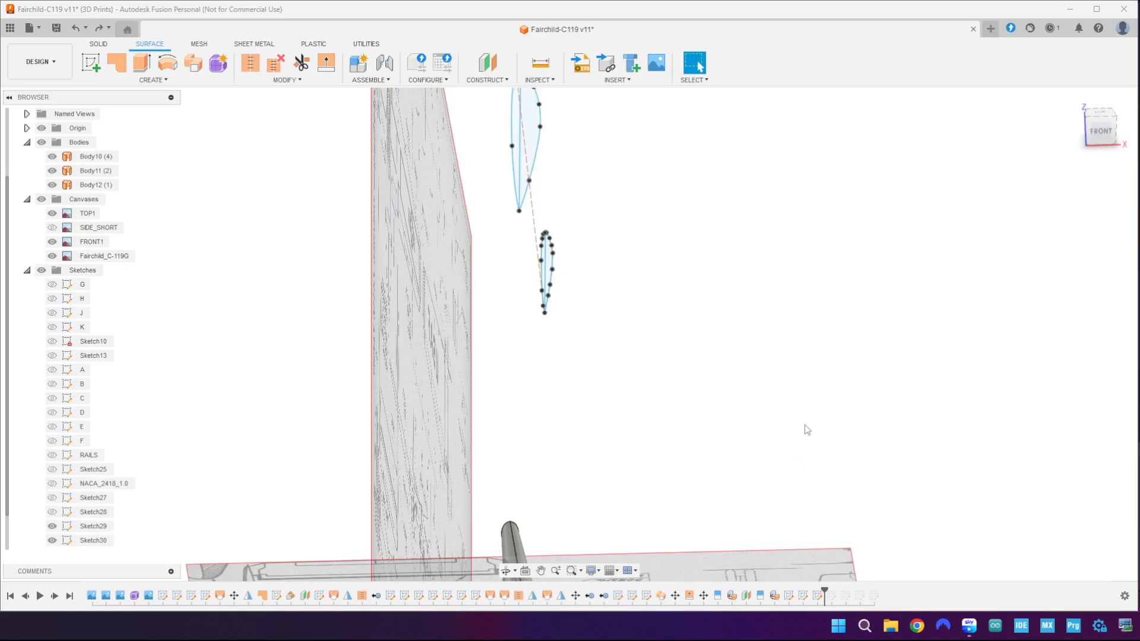
- Examine Sketch29 and Sketch30 against the wing station lines in the Right view, toggling their visibility to identify each section
{"action": "left_click", "coordinate": [1073, 100]}
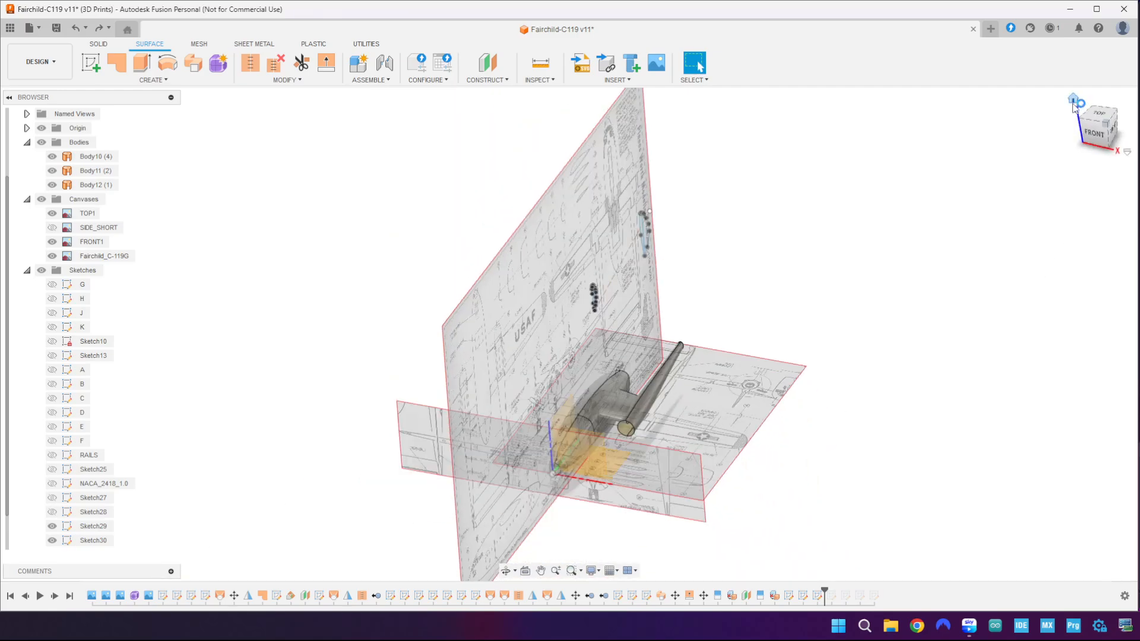
{"action": "scroll", "coordinate": [623, 347], "scroll_direction": "up", "scroll_amount": 5}
{"action": "scroll", "coordinate": [624, 347], "scroll_direction": "up", "scroll_amount": 2}
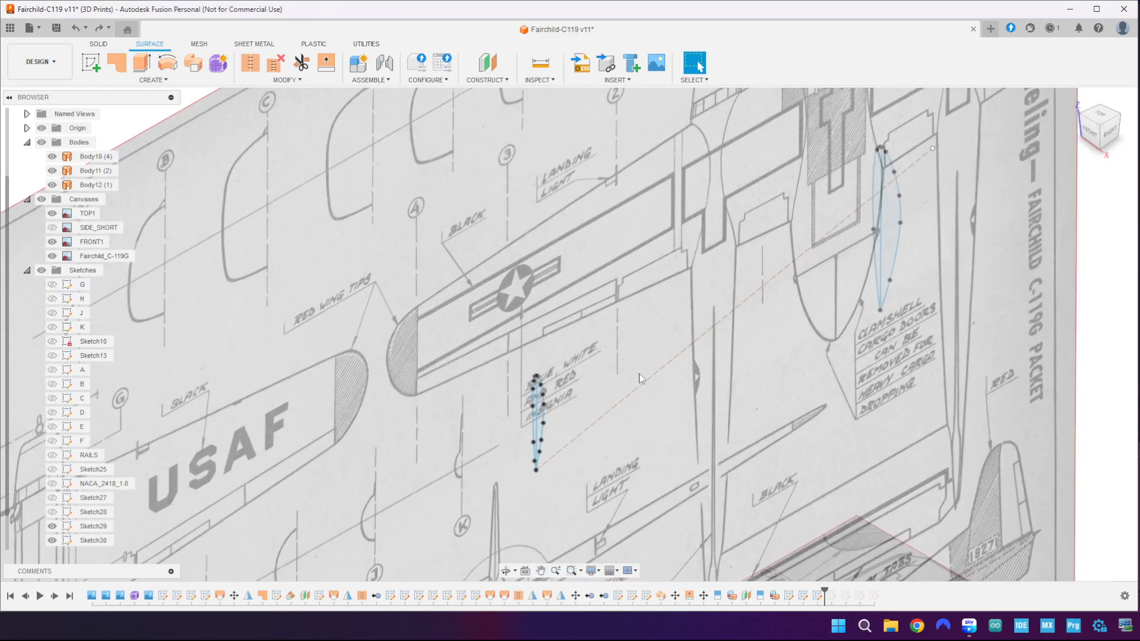
{"action": "left_click", "coordinate": [1110, 132]}
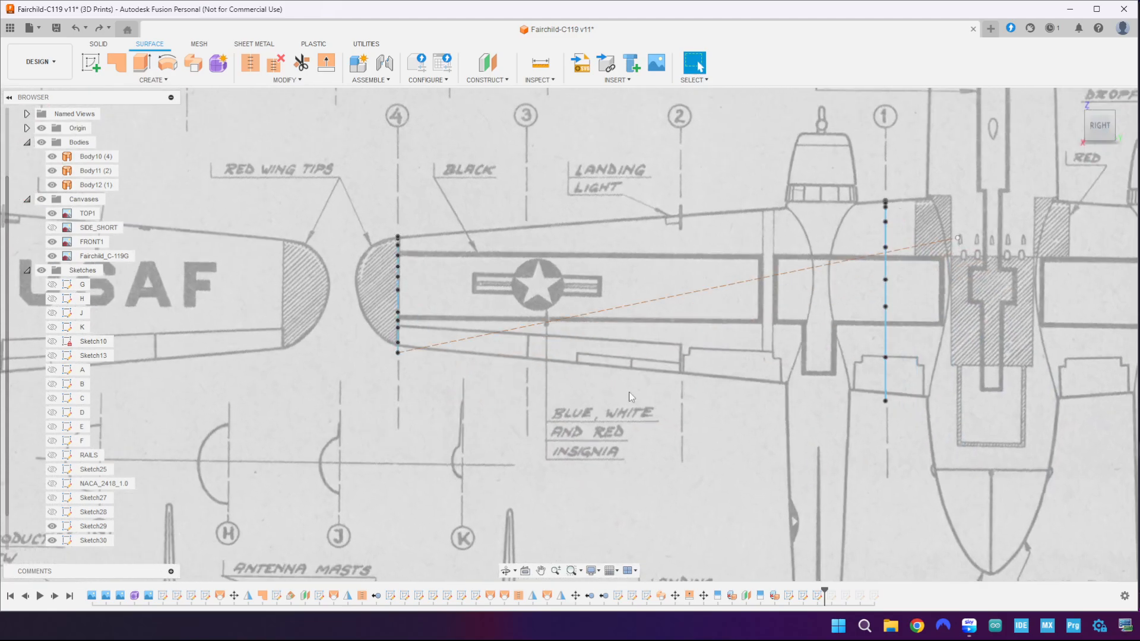
{"action": "scroll", "coordinate": [630, 397], "scroll_direction": "down", "scroll_amount": 2}
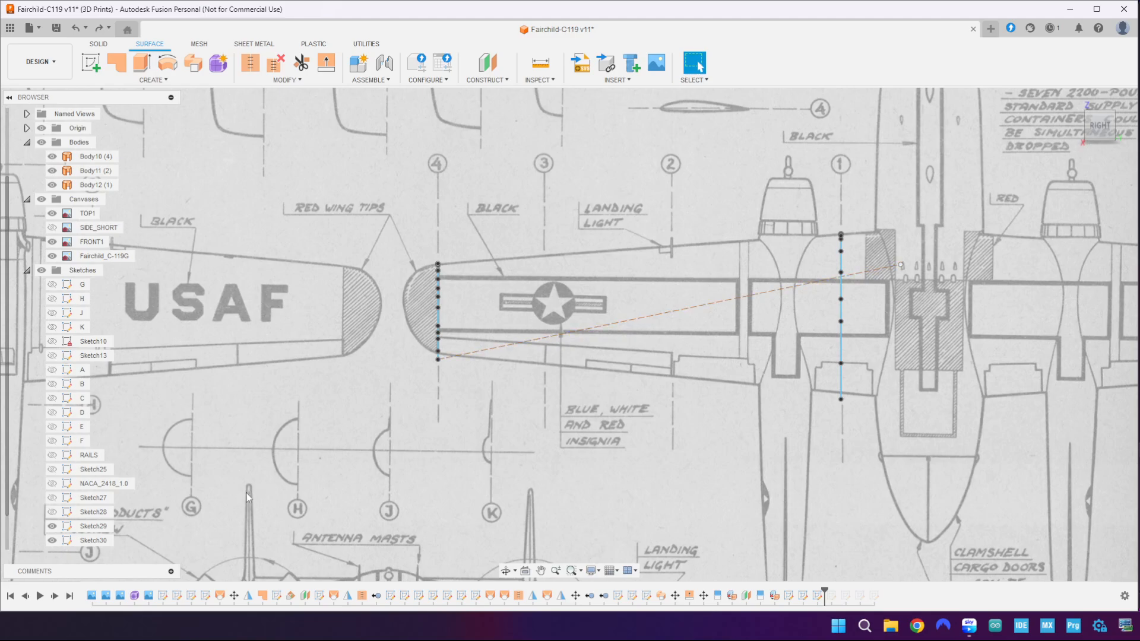
{"action": "left_click", "coordinate": [52, 526]}
{"action": "left_click", "coordinate": [52, 526]}
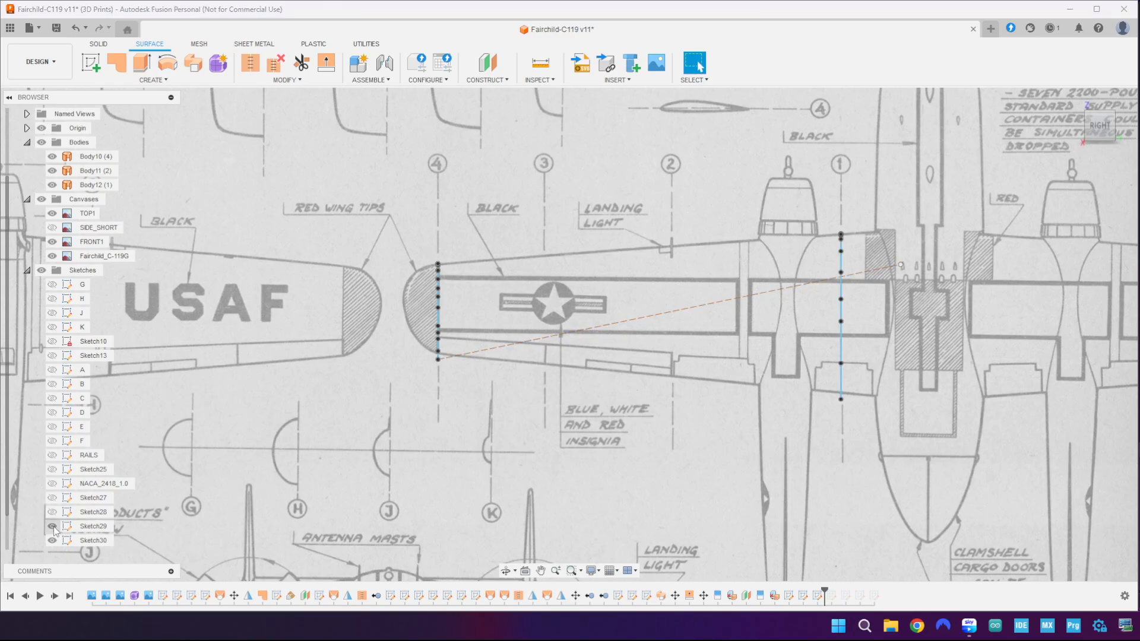
{"action": "left_click", "coordinate": [52, 541]}
{"action": "left_click", "coordinate": [53, 540]}
- Rename Sketch30 as 4 and Sketch29 as 1 to match their wing stations
{"action": "left_click", "coordinate": [92, 541]}
{"action": "double_click", "coordinate": [104, 542]}
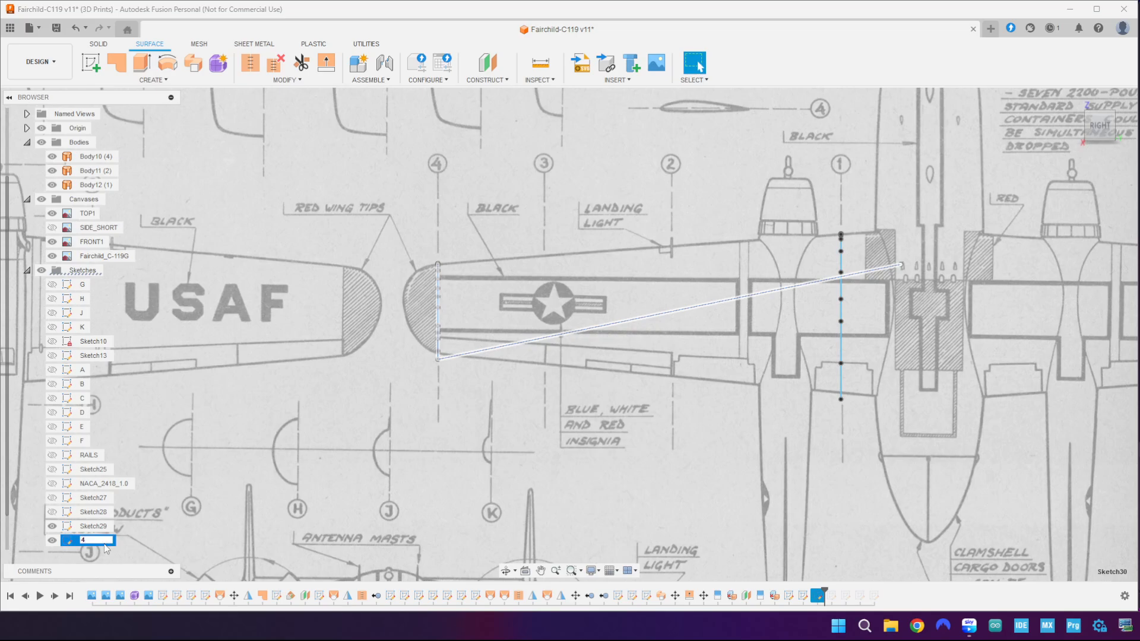
{"action": "key", "text": "Return"}
{"action": "left_click", "coordinate": [97, 527]}
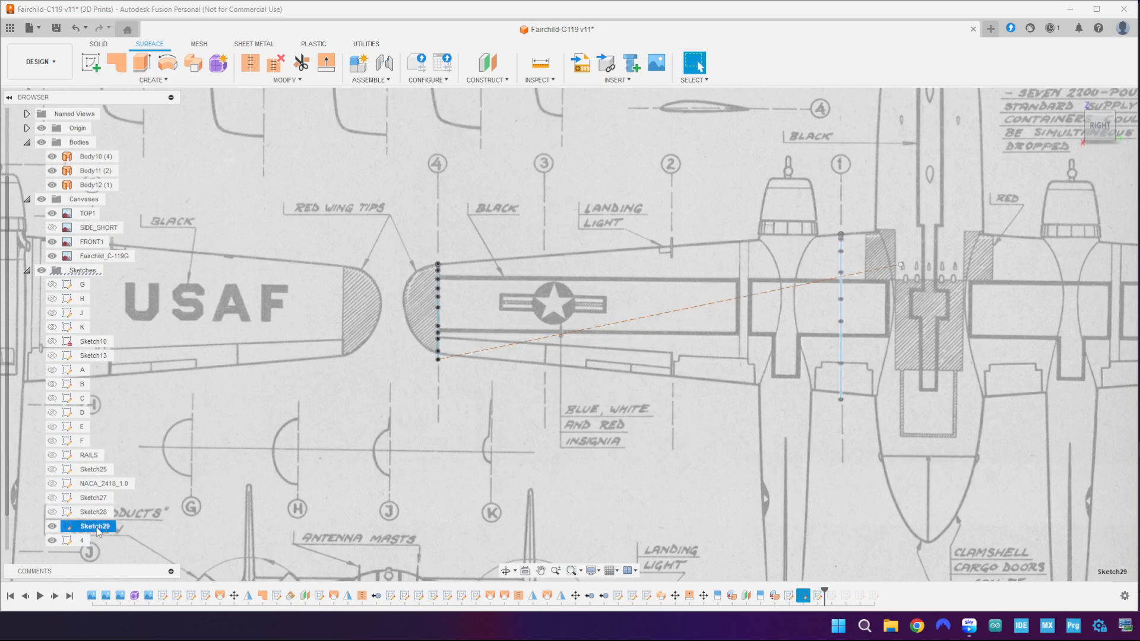
{"action": "double_click", "coordinate": [97, 528]}
{"action": "key", "text": "Return"}
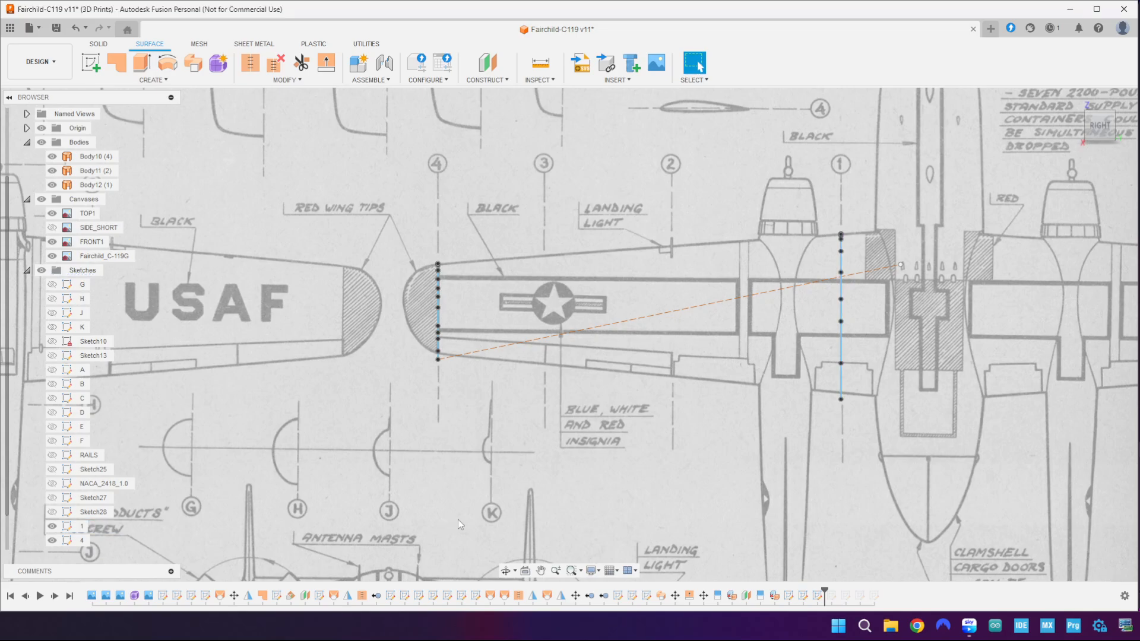
- Delete the diagonal construction line from sketch 4 and finish the sketch
{"action": "left_click", "coordinate": [654, 319]}
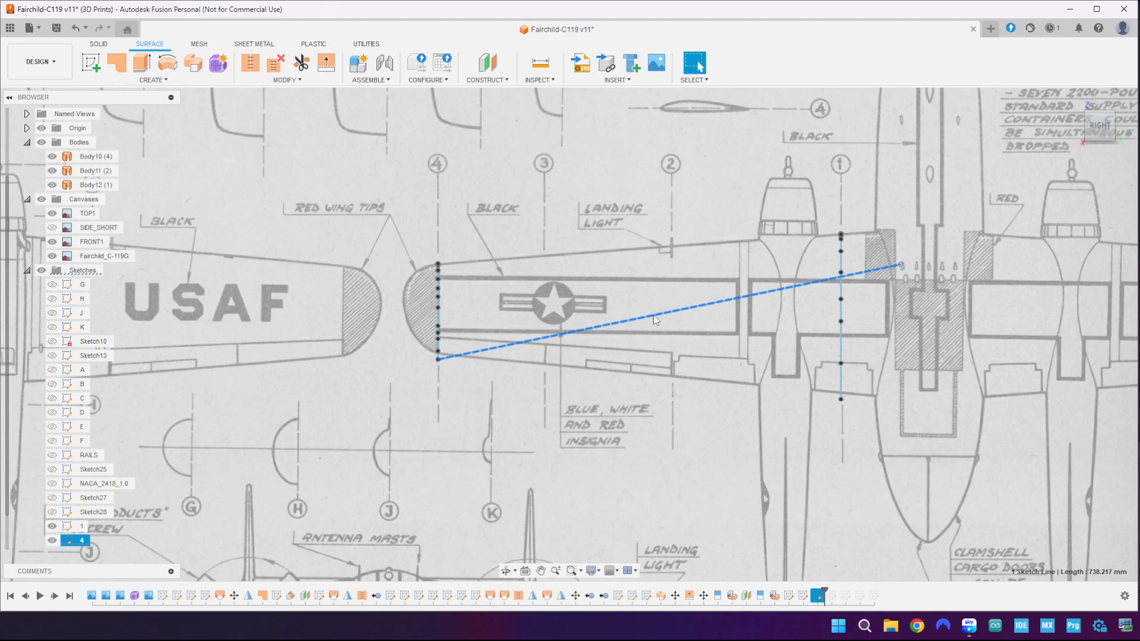
{"action": "right_click", "coordinate": [81, 543]}
{"action": "left_click", "coordinate": [136, 339]}
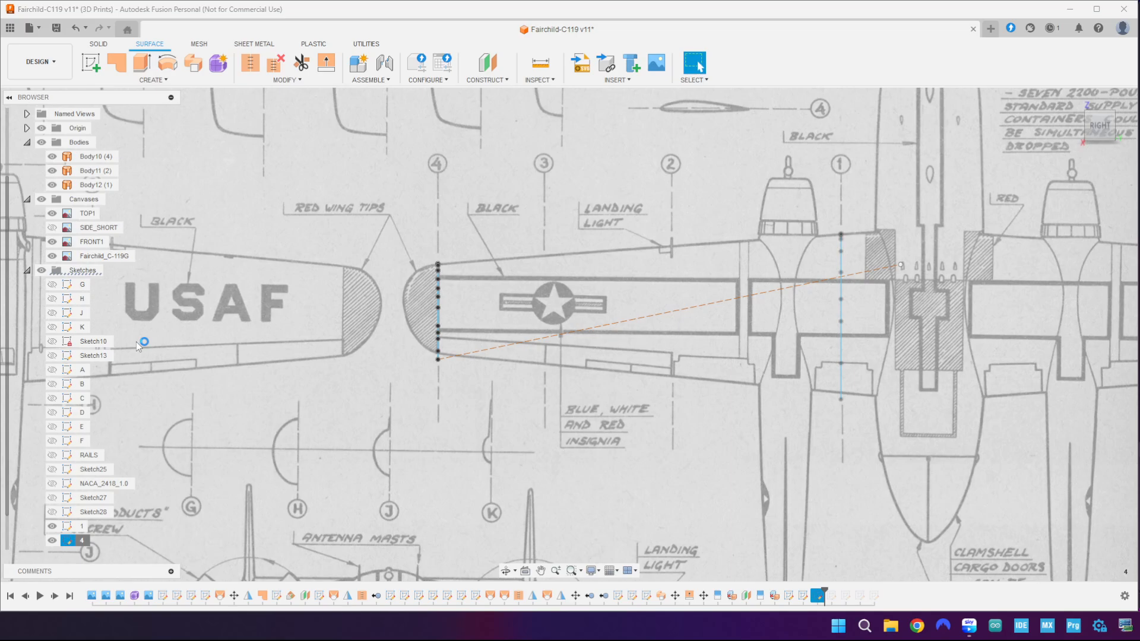
{"action": "left_click", "coordinate": [589, 333]}
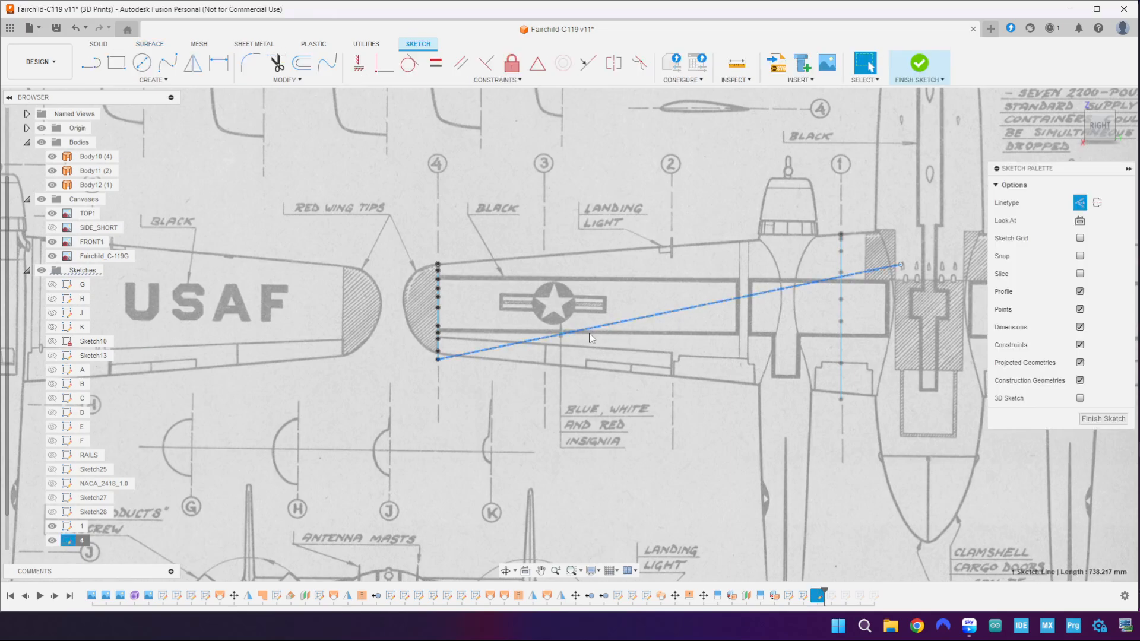
{"action": "key", "text": "Delete"}
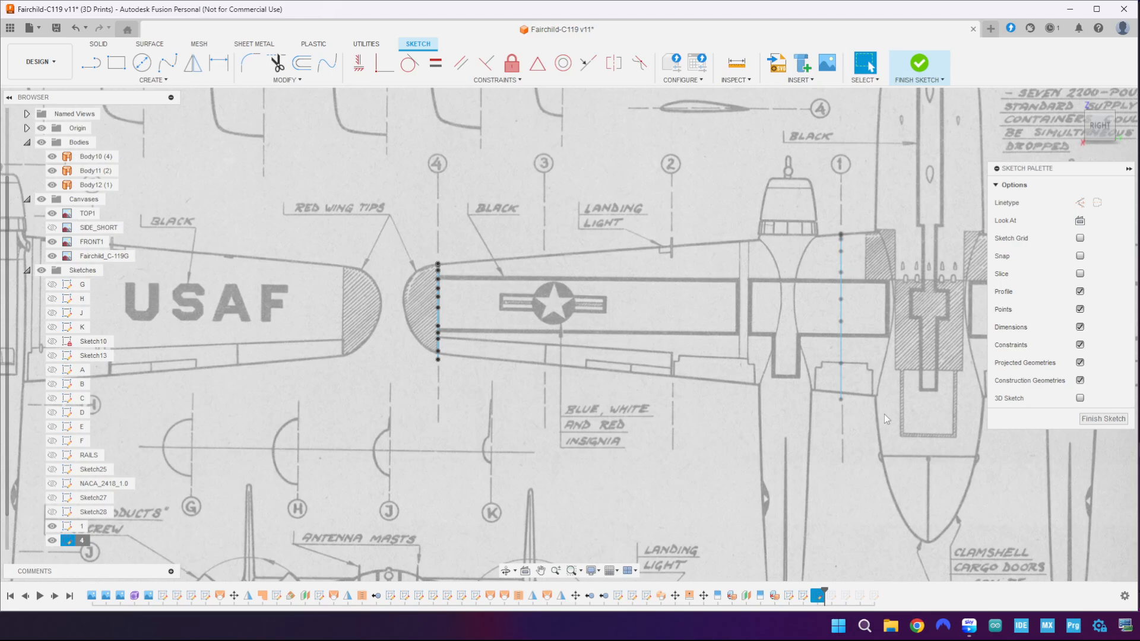
{"action": "left_click", "coordinate": [1095, 420]}
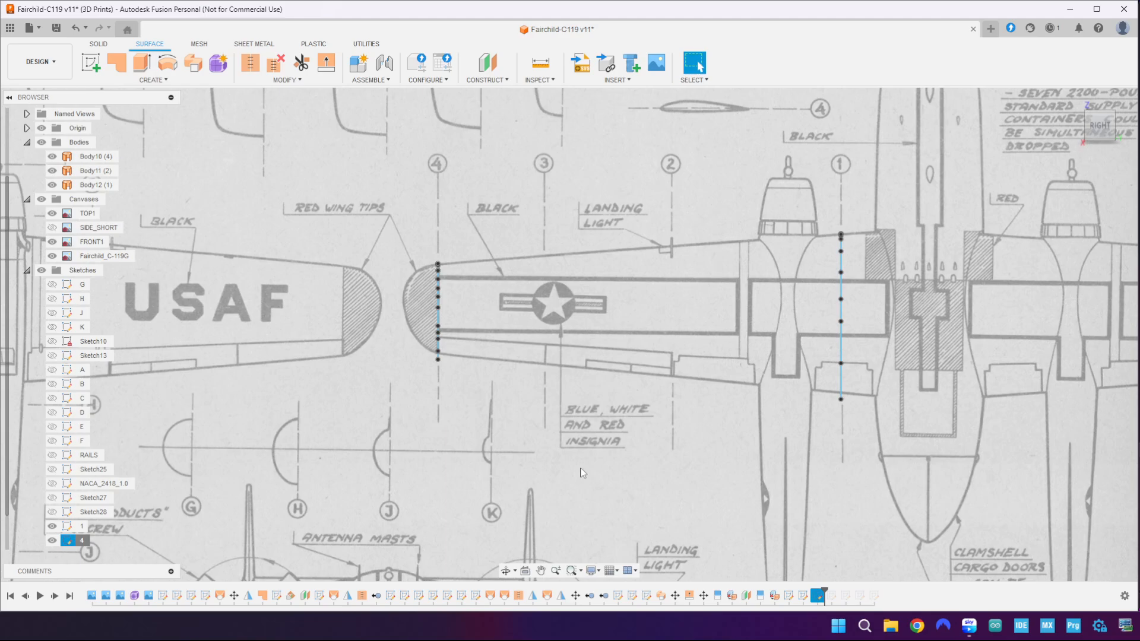
- Loft a new surface body between the matching half profiles of the airfoils in sketches 1 and 4
{"action": "middle_click_drag", "start_coordinate": [582, 473], "coordinate": [532, 461], "text": "shift"}
{"action": "left_click", "coordinate": [152, 80]}
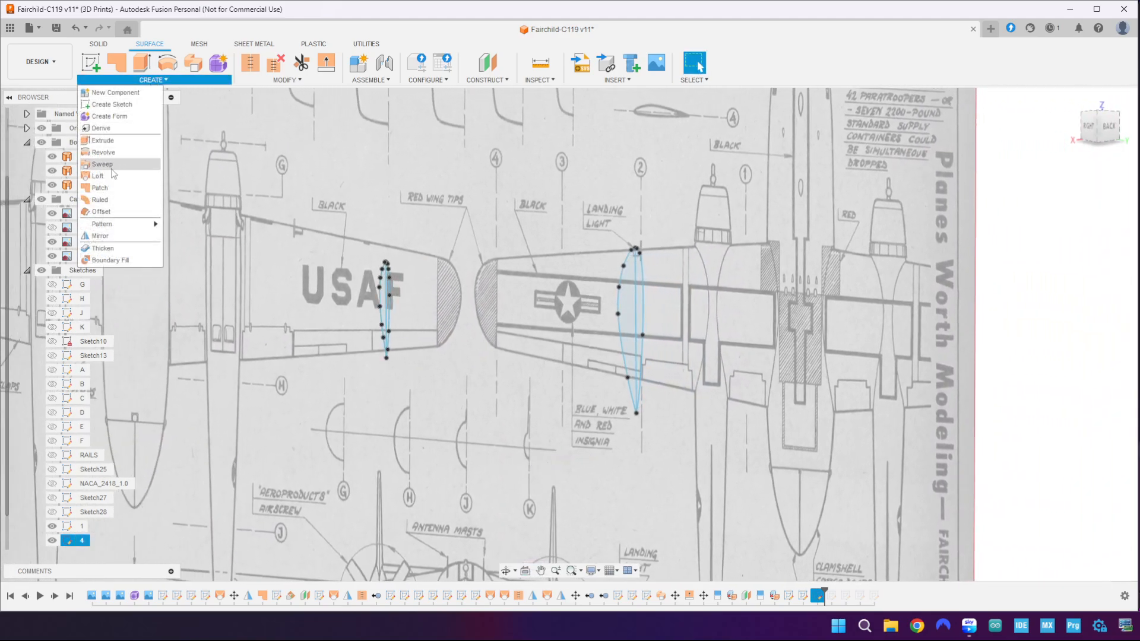
{"action": "left_click", "coordinate": [113, 175]}
{"action": "left_click", "coordinate": [623, 309]}
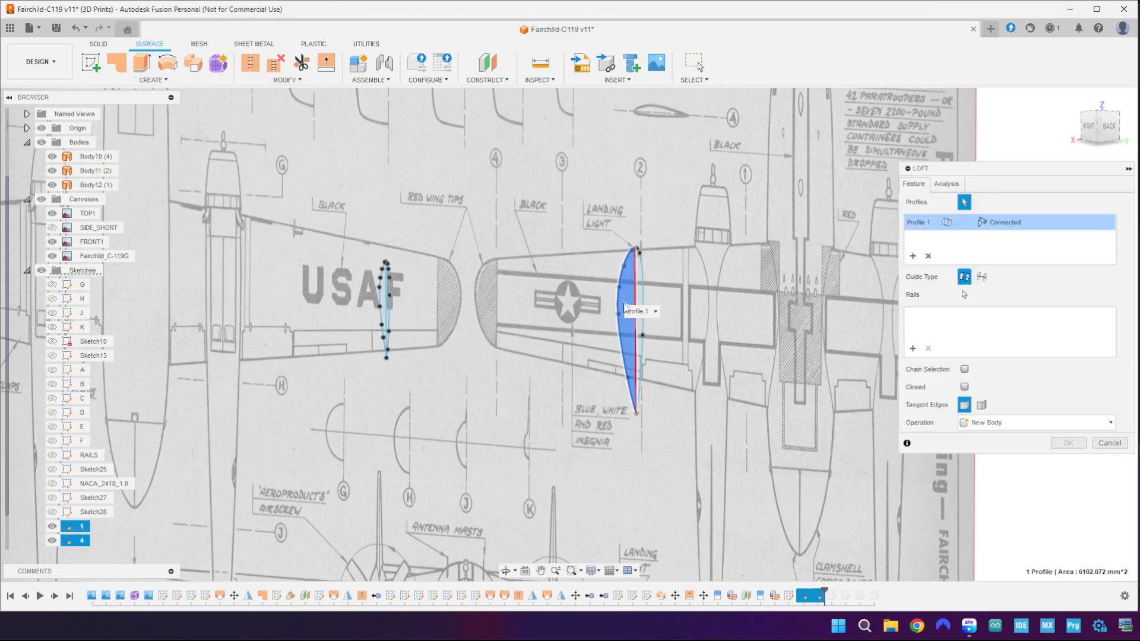
{"action": "scroll", "coordinate": [382, 297], "scroll_direction": "up", "scroll_amount": 4}
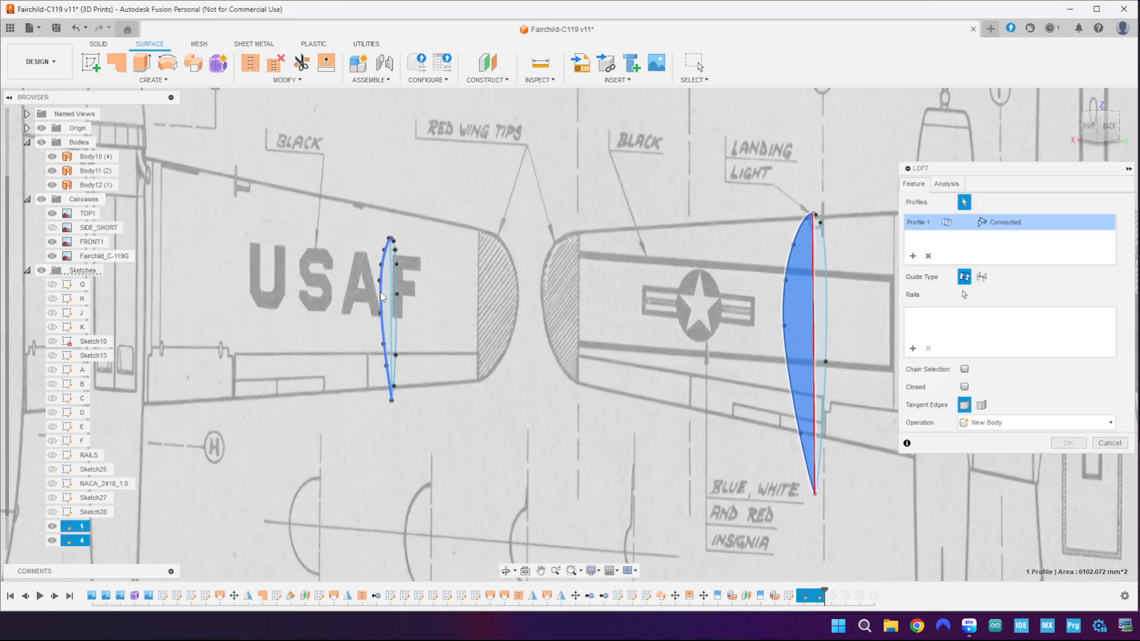
{"action": "left_click", "coordinate": [389, 295]}
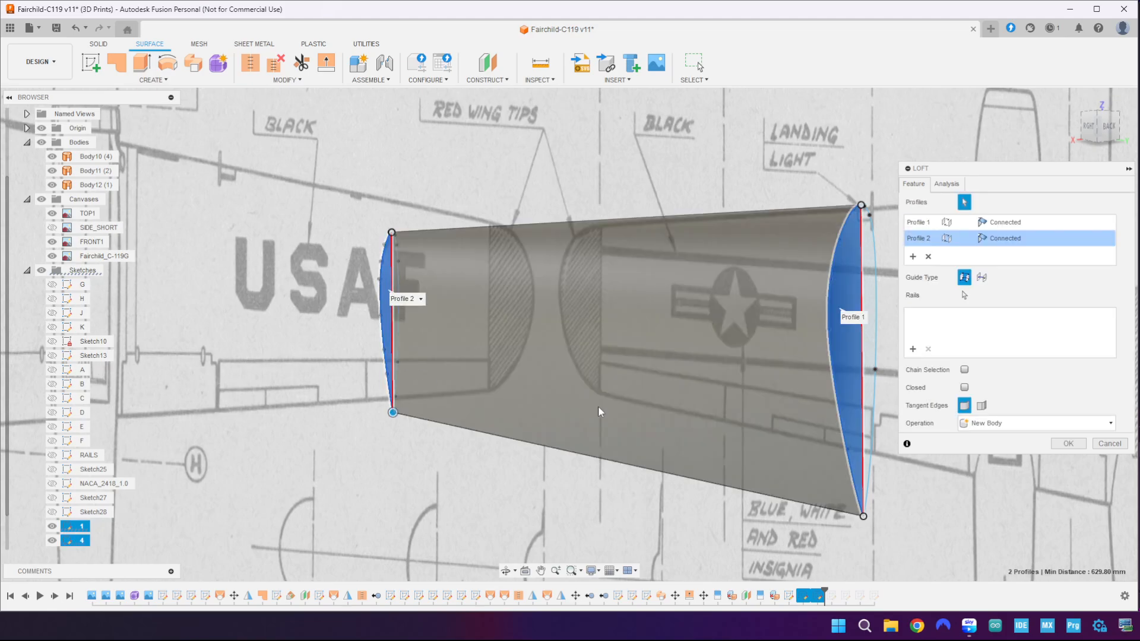
{"action": "scroll", "coordinate": [598, 405], "scroll_direction": "down", "scroll_amount": 2}
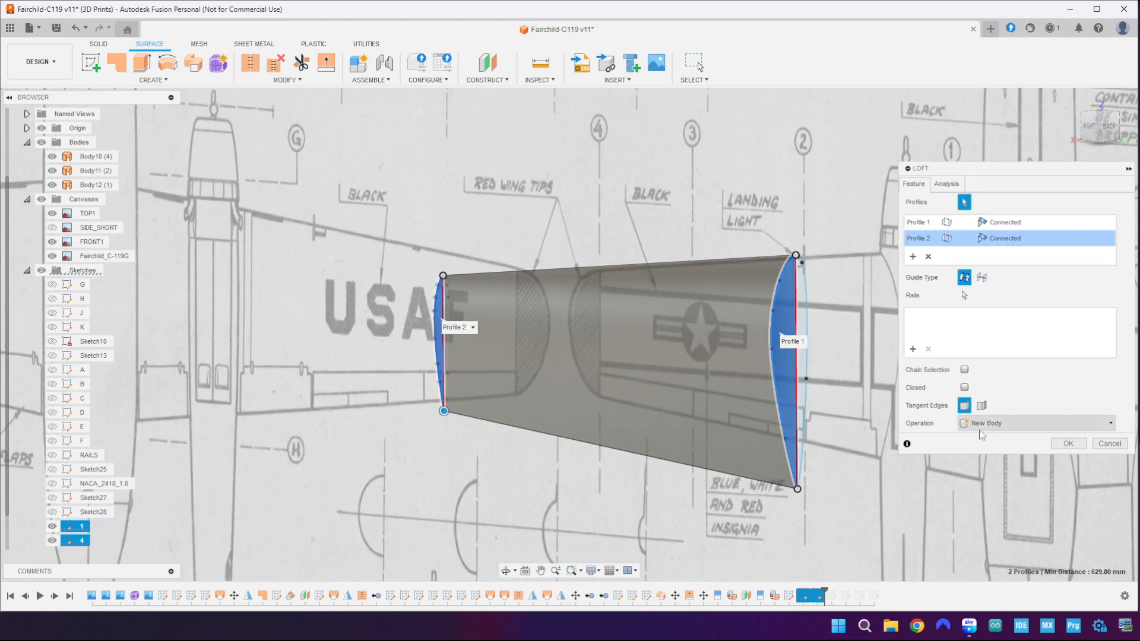
{"action": "left_click", "coordinate": [1073, 445]}
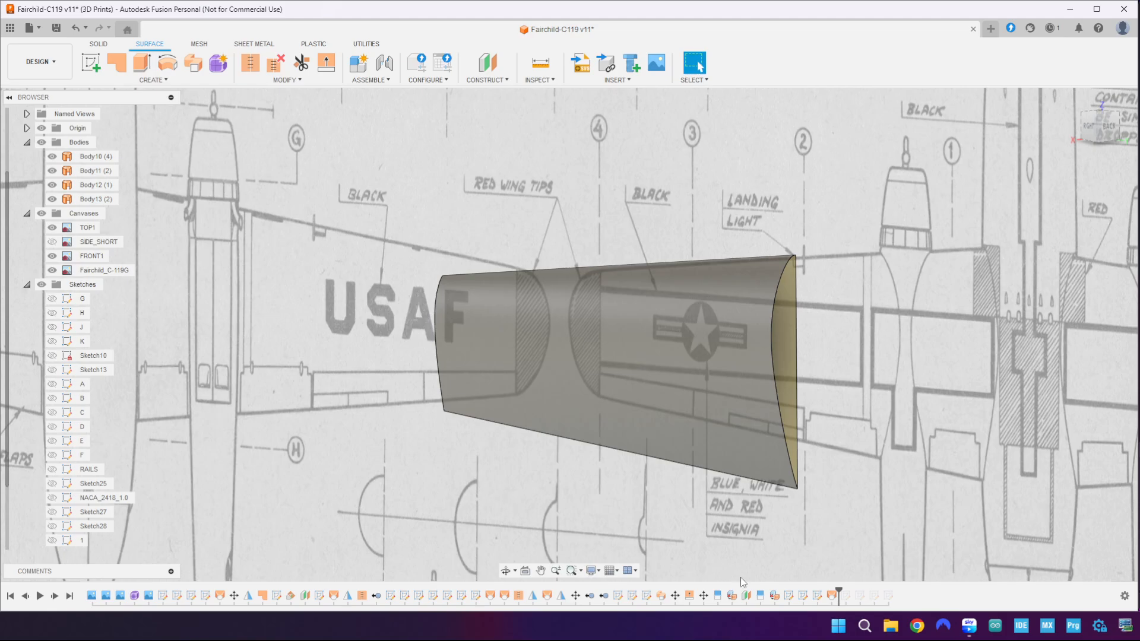
- Roll the timeline back to just before the new wing loft and show sketches 1 and 4
{"action": "left_click", "coordinate": [58, 544]}
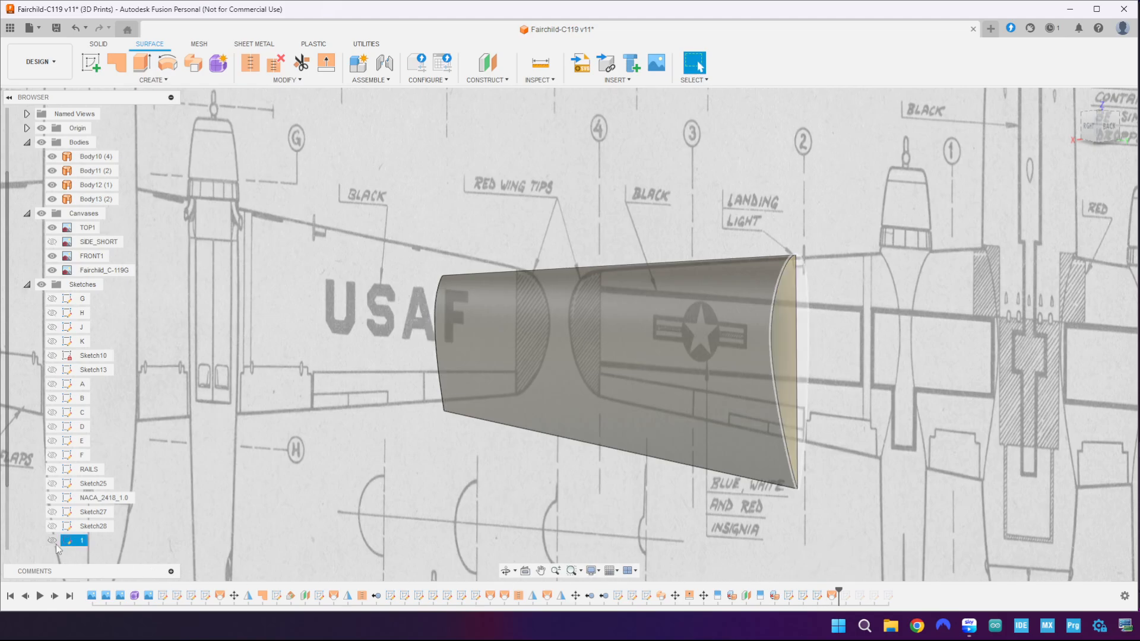
{"action": "left_click", "coordinate": [516, 540]}
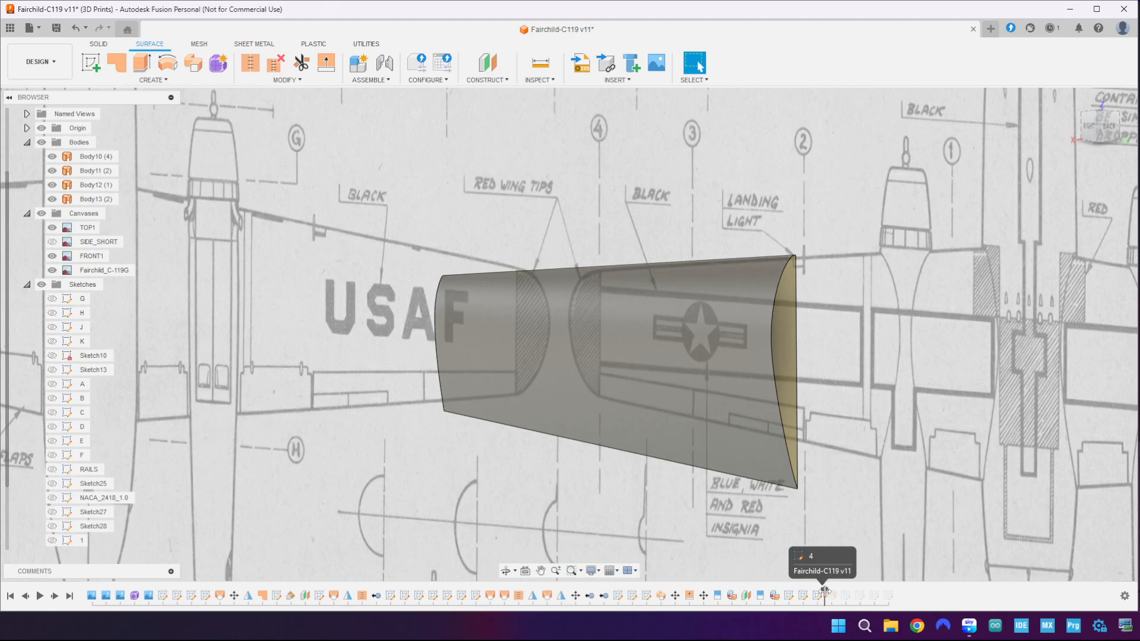
{"action": "left_click_drag", "start_coordinate": [839, 592], "coordinate": [819, 592]}
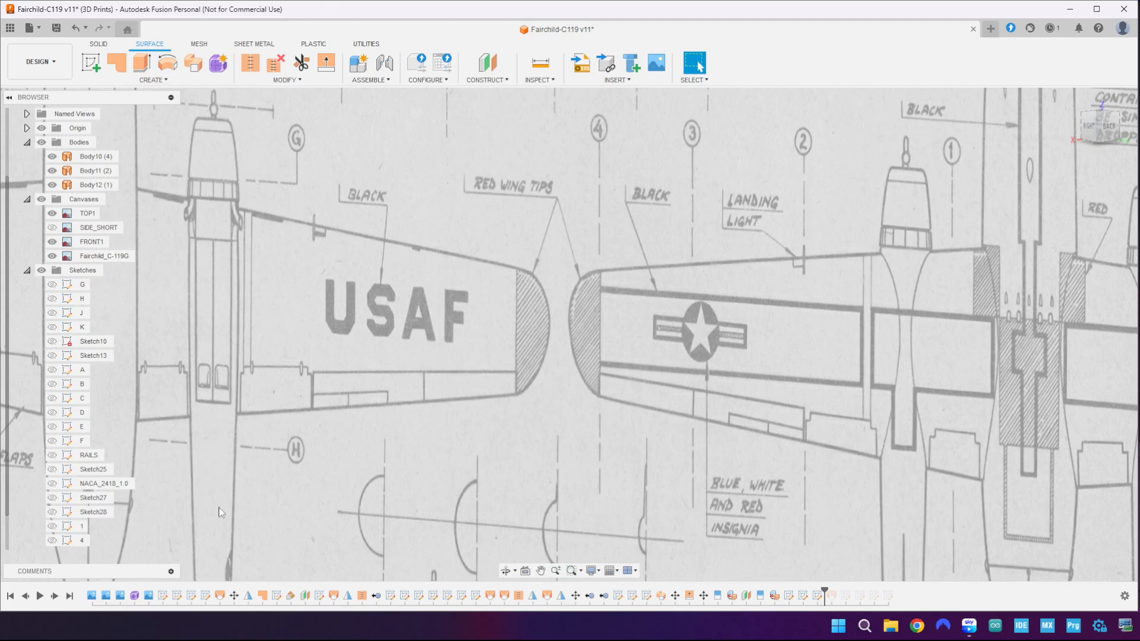
{"action": "left_click", "coordinate": [53, 526]}
{"action": "left_click", "coordinate": [53, 541]}
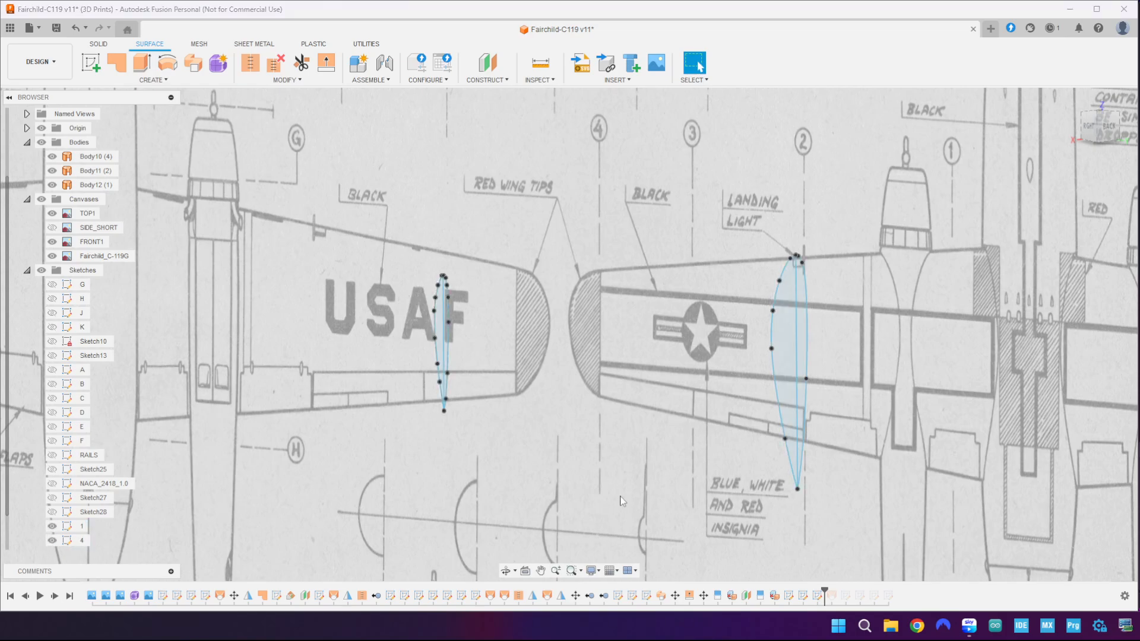
- Loft a new surface body between the complete airfoil profiles of sketches 1 and 4, selecting both halves of each section
{"action": "left_click", "coordinate": [156, 80]}
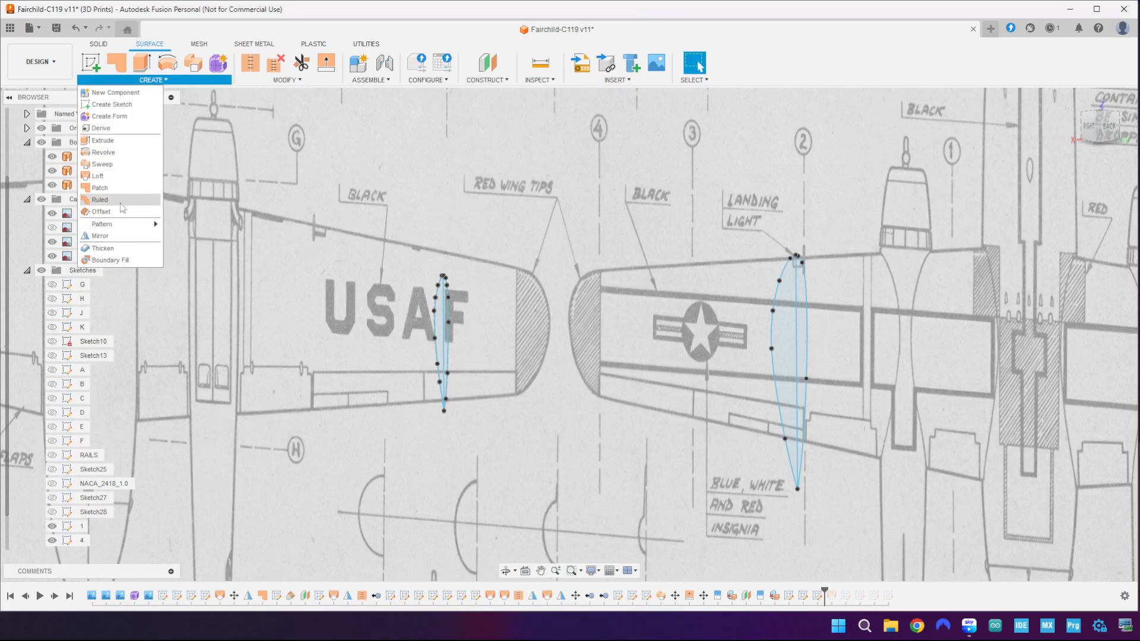
{"action": "left_click", "coordinate": [116, 181]}
{"action": "left_click", "coordinate": [805, 332]}
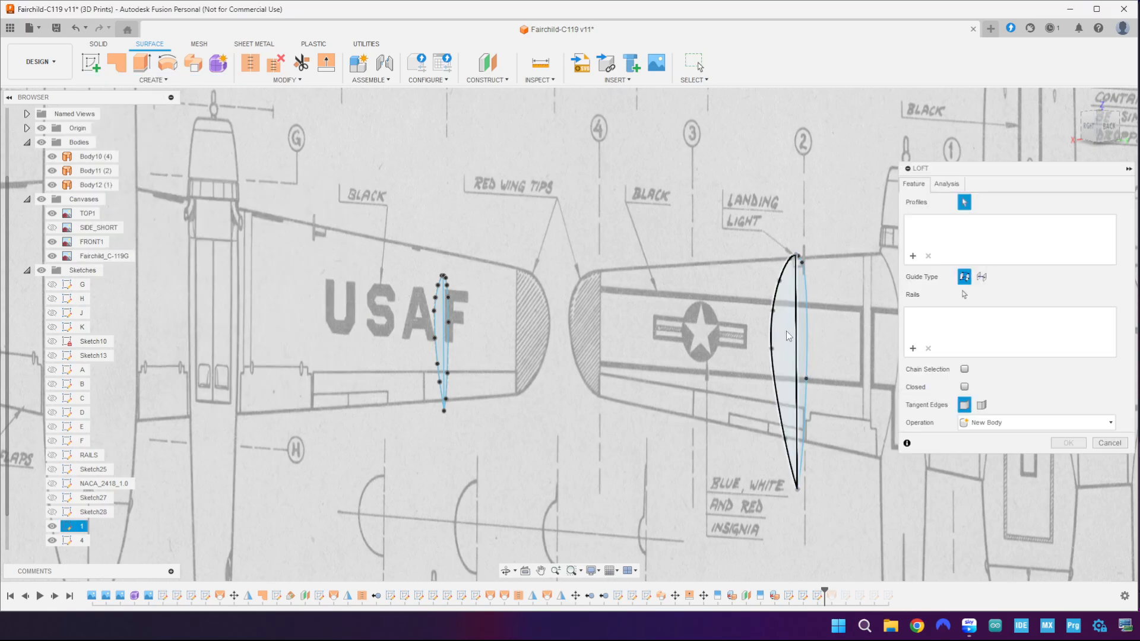
{"action": "scroll", "coordinate": [504, 328], "scroll_direction": "up", "scroll_amount": 3}
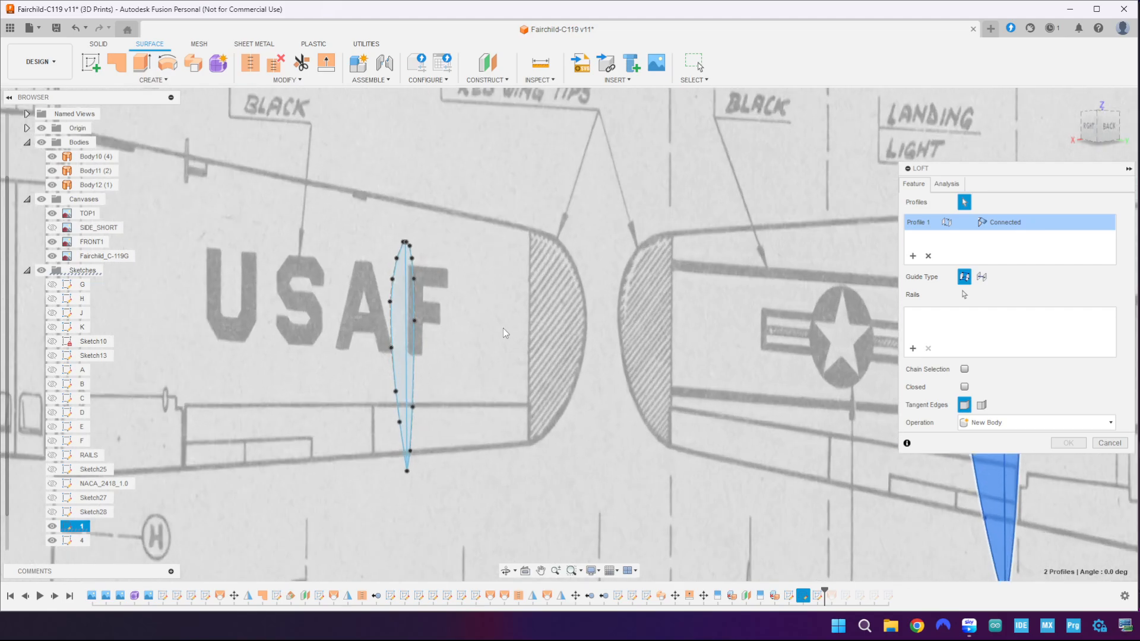
{"action": "left_click", "coordinate": [411, 308]}
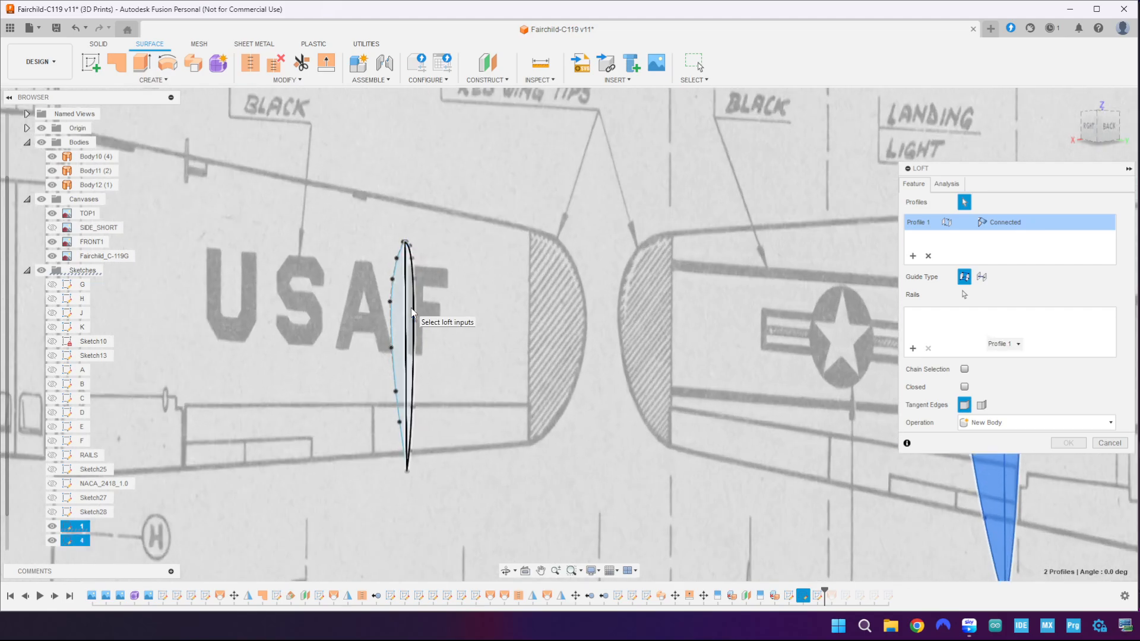
{"action": "left_click", "coordinate": [402, 313]}
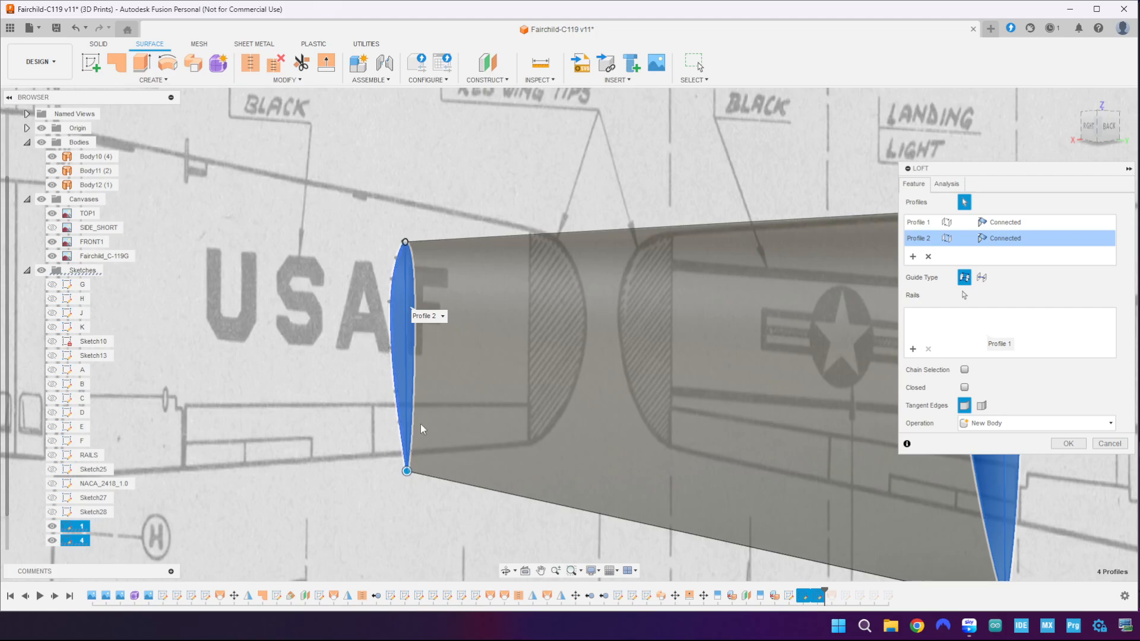
{"action": "scroll", "coordinate": [304, 423], "scroll_direction": "down", "scroll_amount": 4}
{"action": "middle_click_drag", "start_coordinate": [297, 350], "coordinate": [374, 360]}
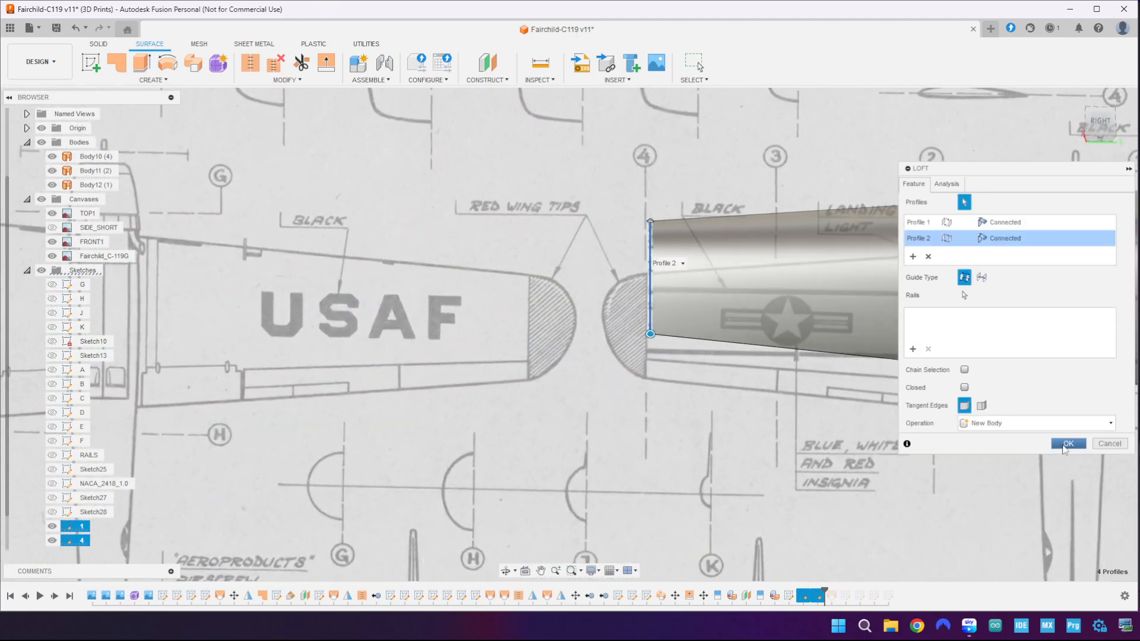
{"action": "left_click", "coordinate": [1068, 443]}
- Collapse the sketches list and move the new wing loft body down about 483.5 mm toward the aircraft's level
{"action": "scroll", "coordinate": [579, 441], "scroll_direction": "down", "scroll_amount": 5}
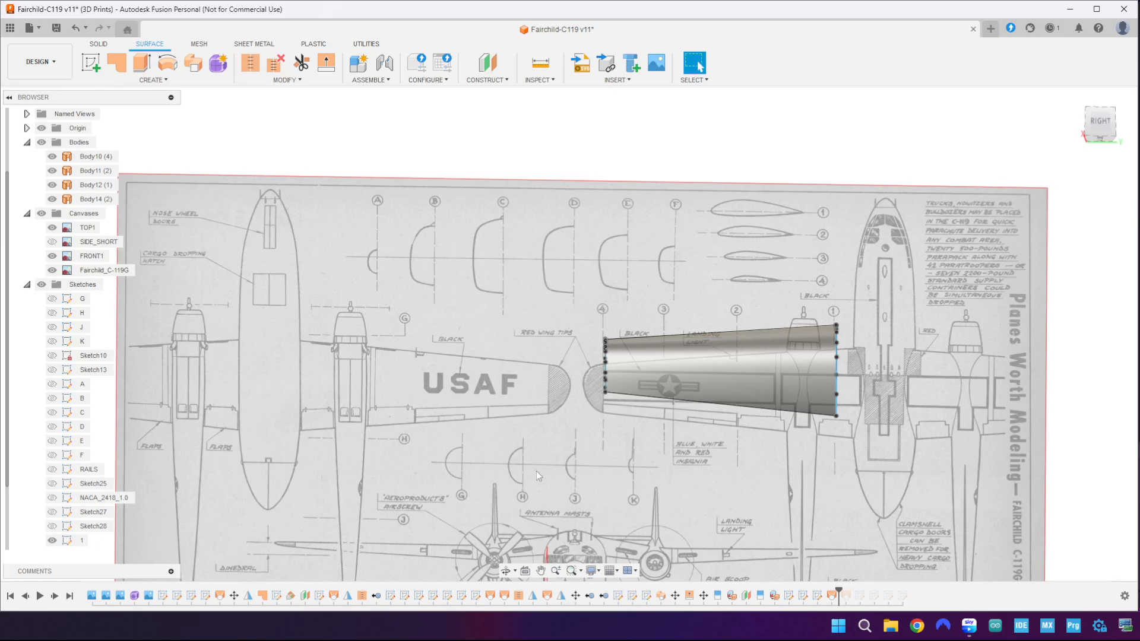
{"action": "middle_click_drag", "start_coordinate": [536, 466], "coordinate": [533, 422], "text": "shift"}
{"action": "scroll", "coordinate": [83, 441], "scroll_direction": "down", "scroll_amount": 2}
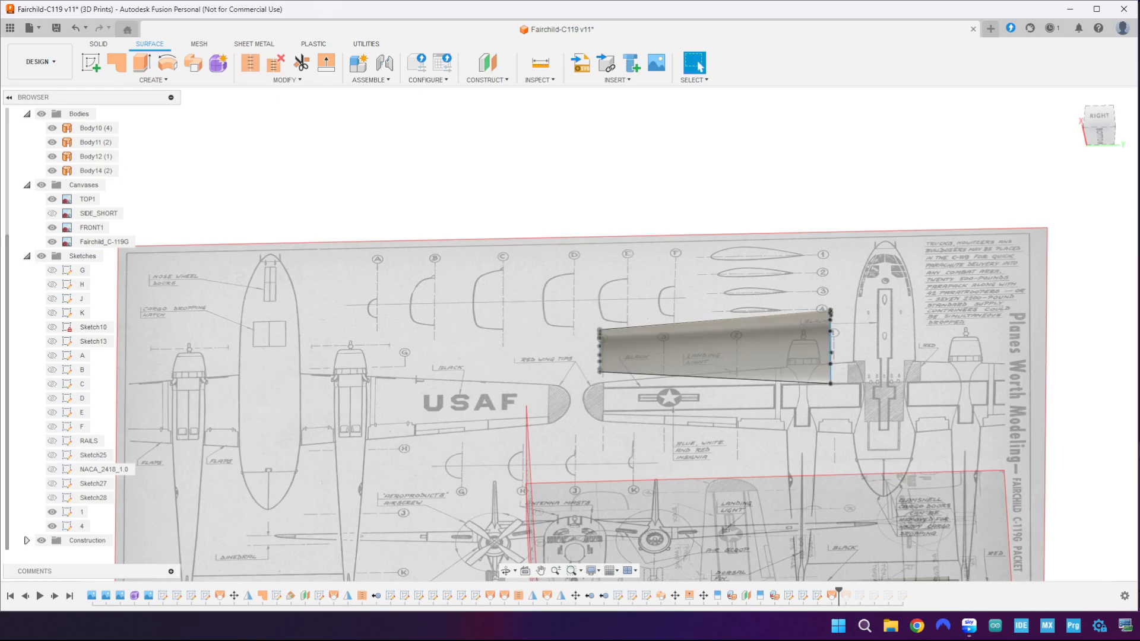
{"action": "left_click", "coordinate": [1100, 125]}
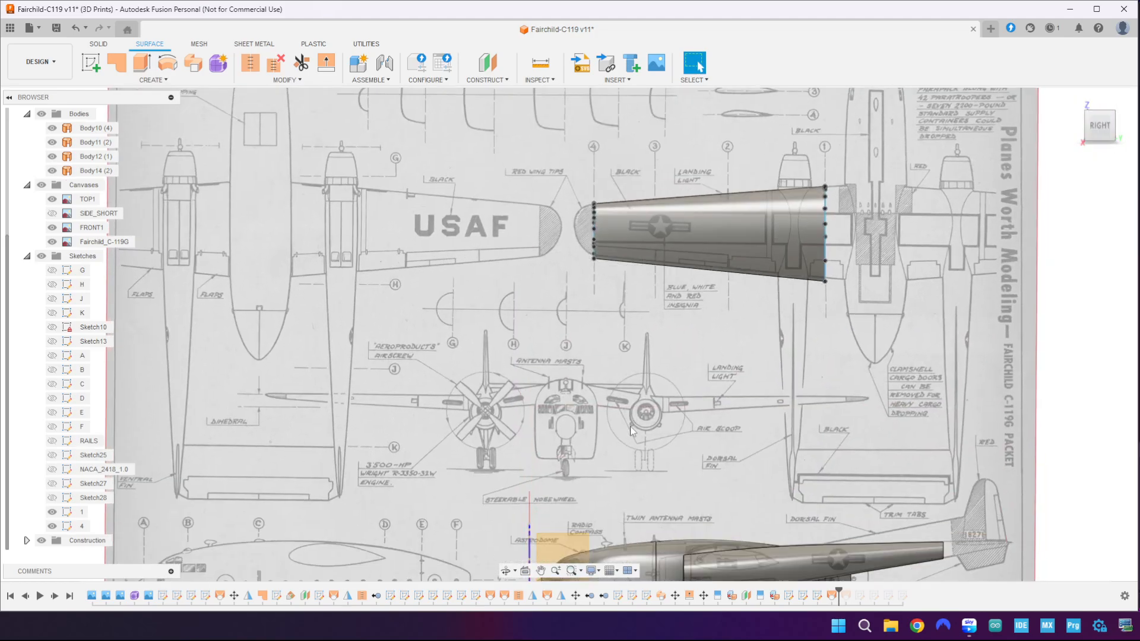
{"action": "middle_click_drag", "start_coordinate": [632, 430], "coordinate": [655, 314]}
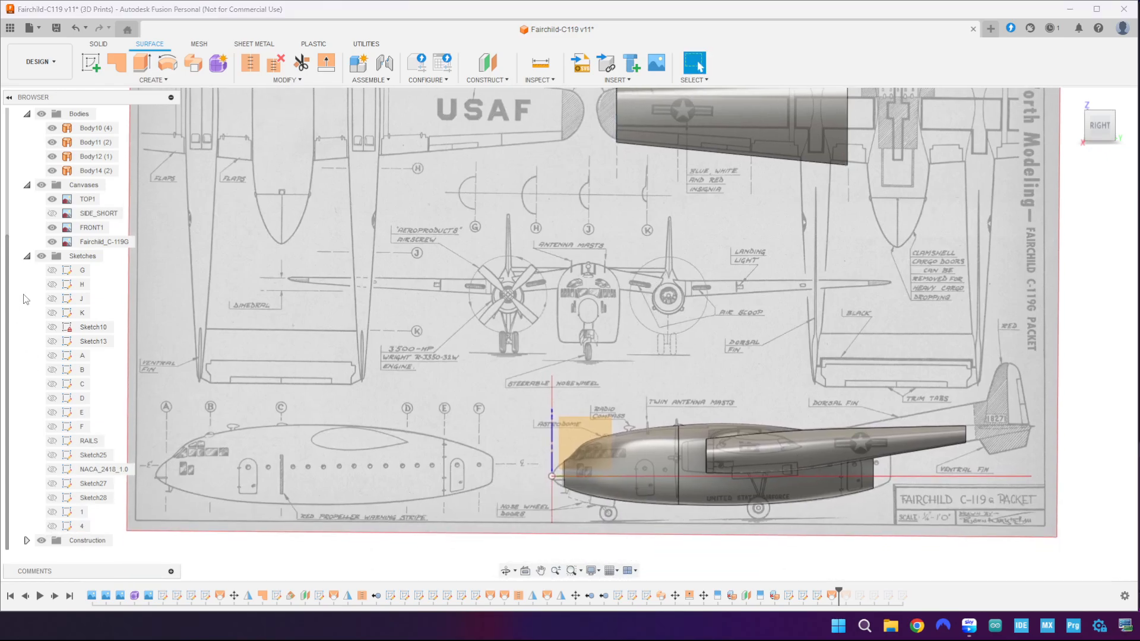
{"action": "left_click", "coordinate": [27, 256]}
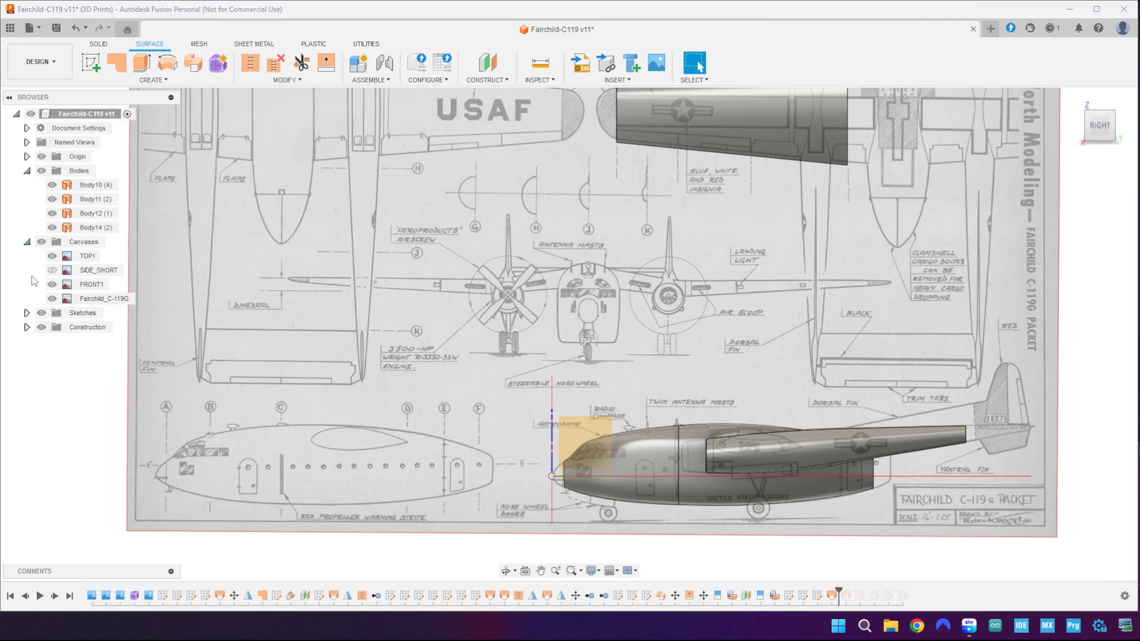
{"action": "middle_click_drag", "start_coordinate": [576, 262], "coordinate": [563, 291]}
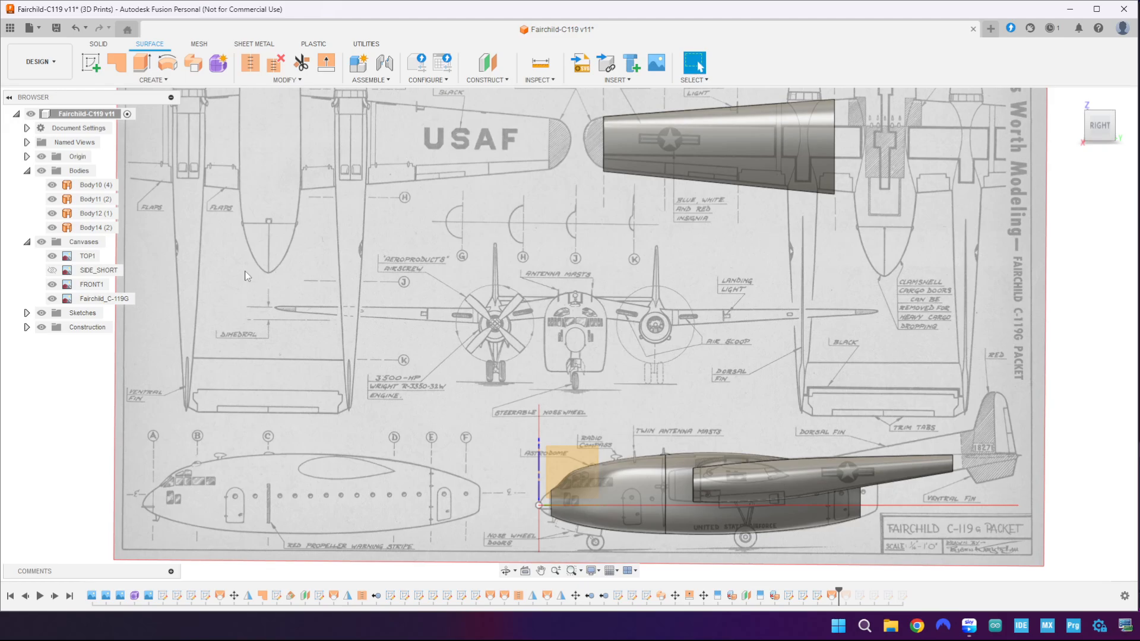
{"action": "left_click", "coordinate": [99, 230]}
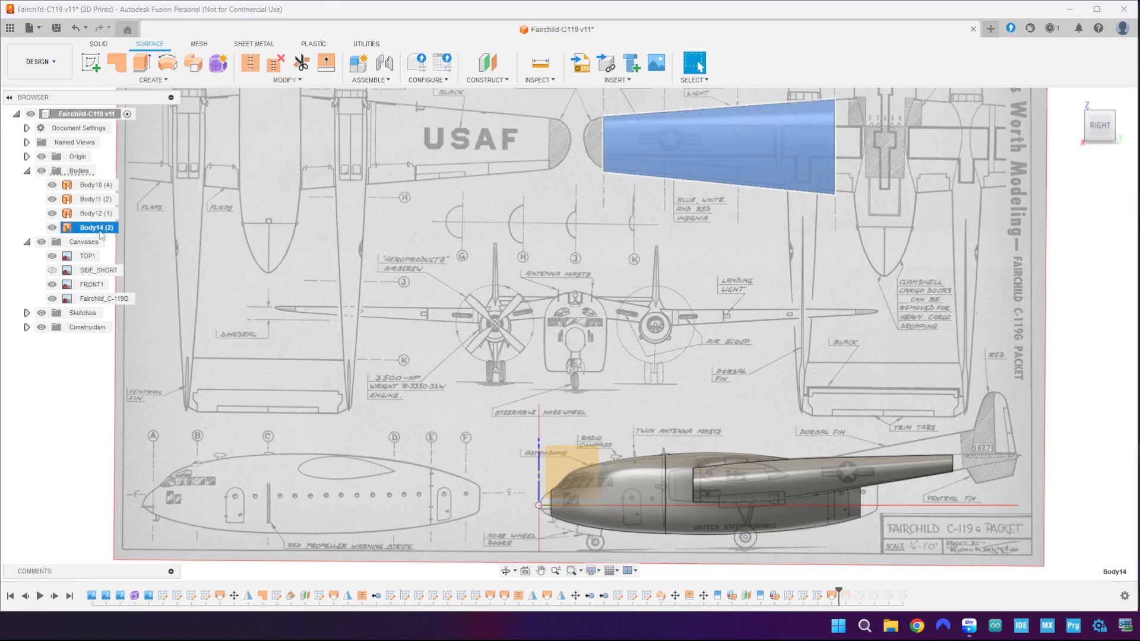
{"action": "key", "text": "m"}
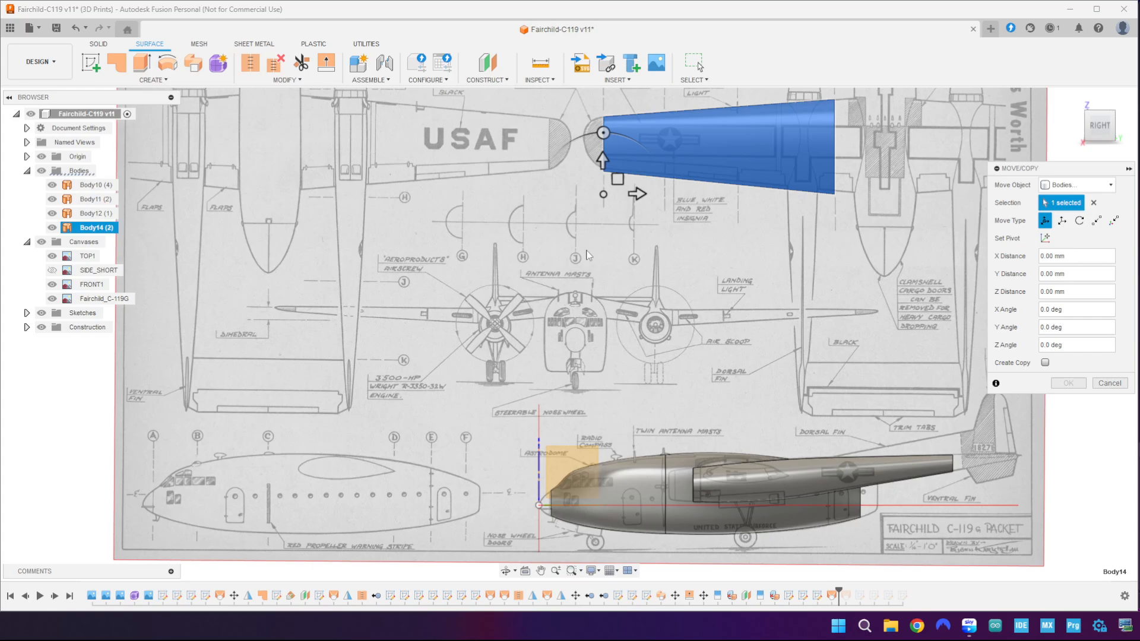
{"action": "left_click_drag", "start_coordinate": [602, 159], "coordinate": [601, 339]}
- Rotate the wing body -90 degrees about Y and 90 degrees about X so it lies flat and spanwise
{"action": "left_click", "coordinate": [1076, 131]}
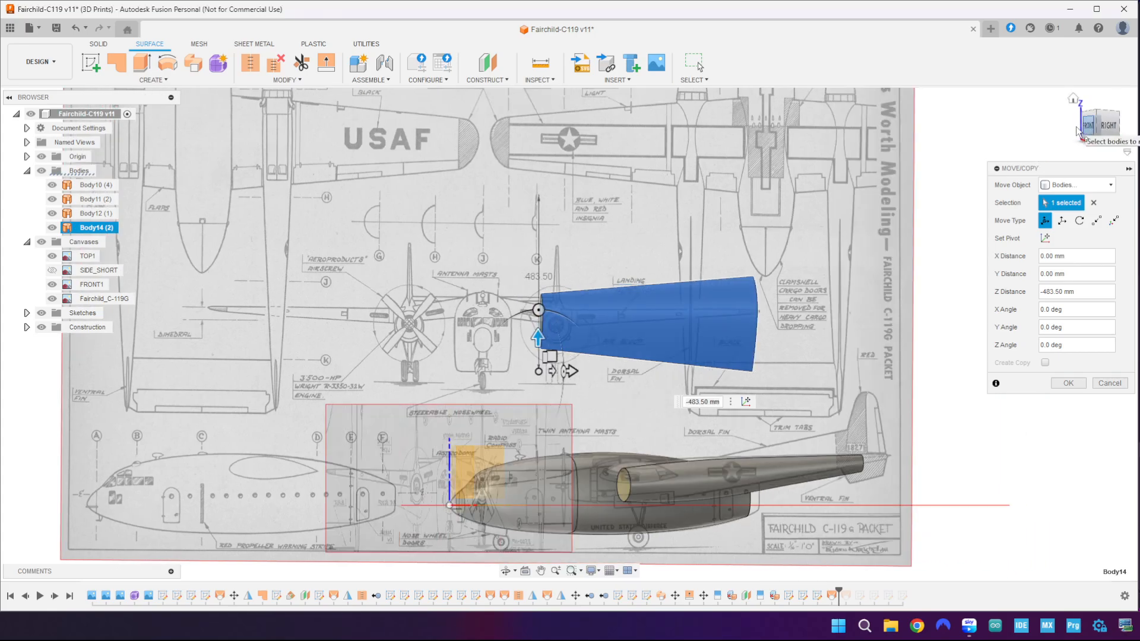
{"action": "left_click_drag", "start_coordinate": [478, 372], "coordinate": [423, 336]}
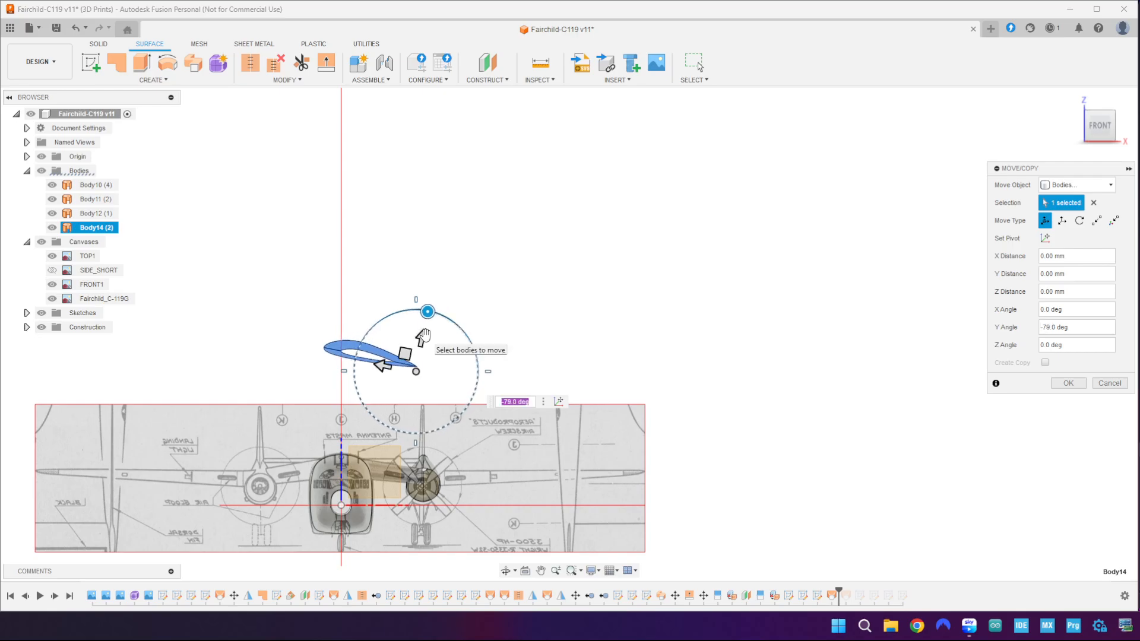
{"action": "type", "text": "-90"}
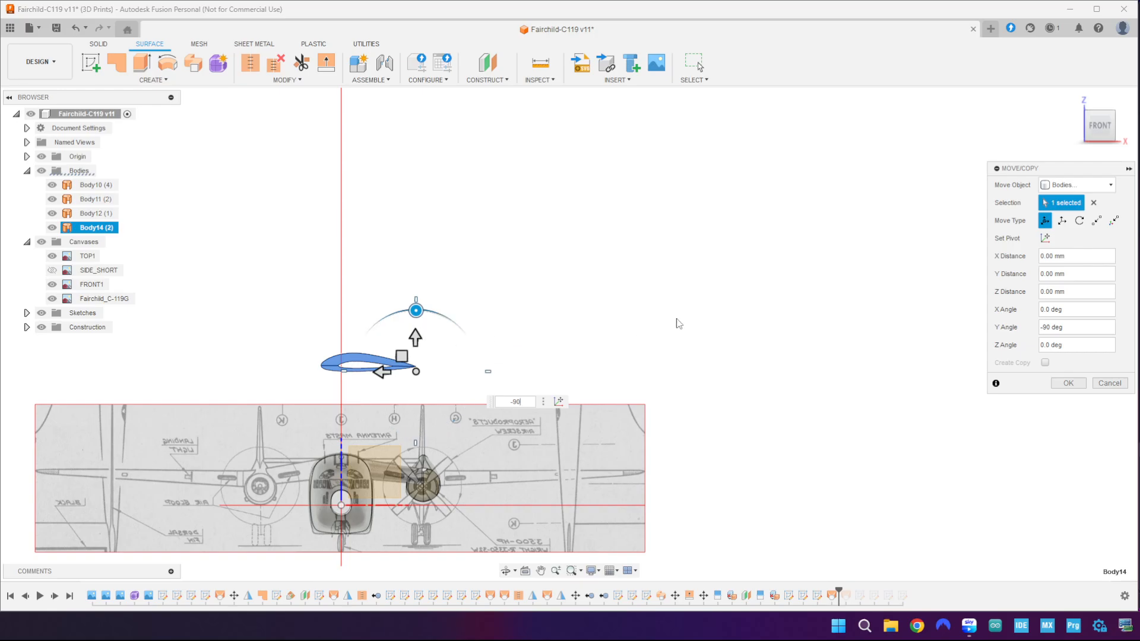
{"action": "left_click", "coordinate": [1103, 110]}
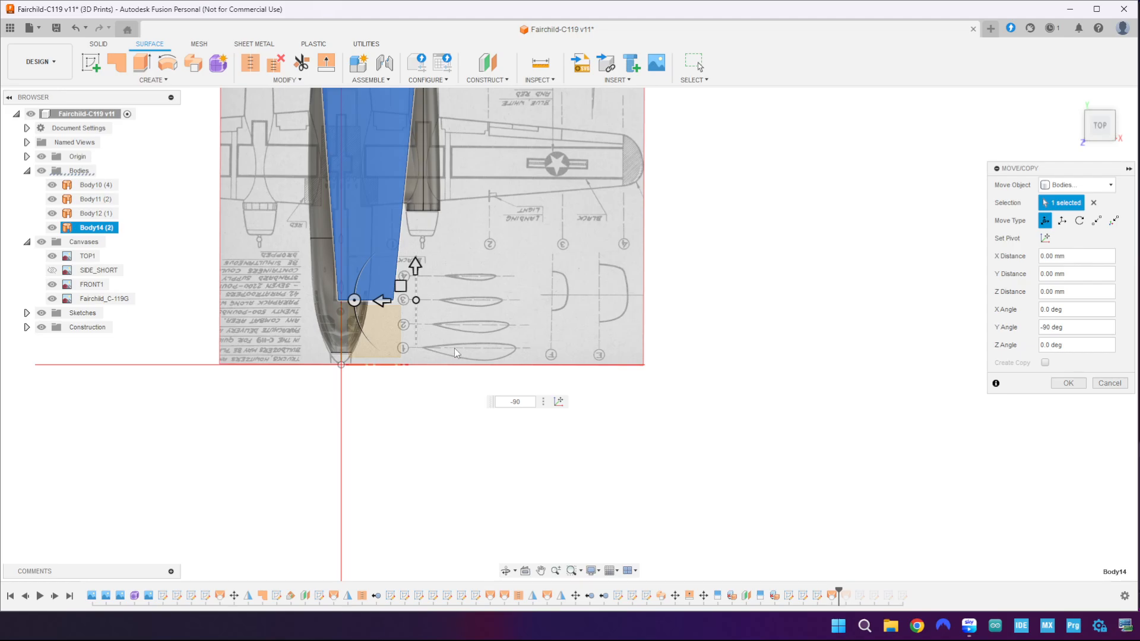
{"action": "scroll", "coordinate": [455, 348], "scroll_direction": "down", "scroll_amount": 4}
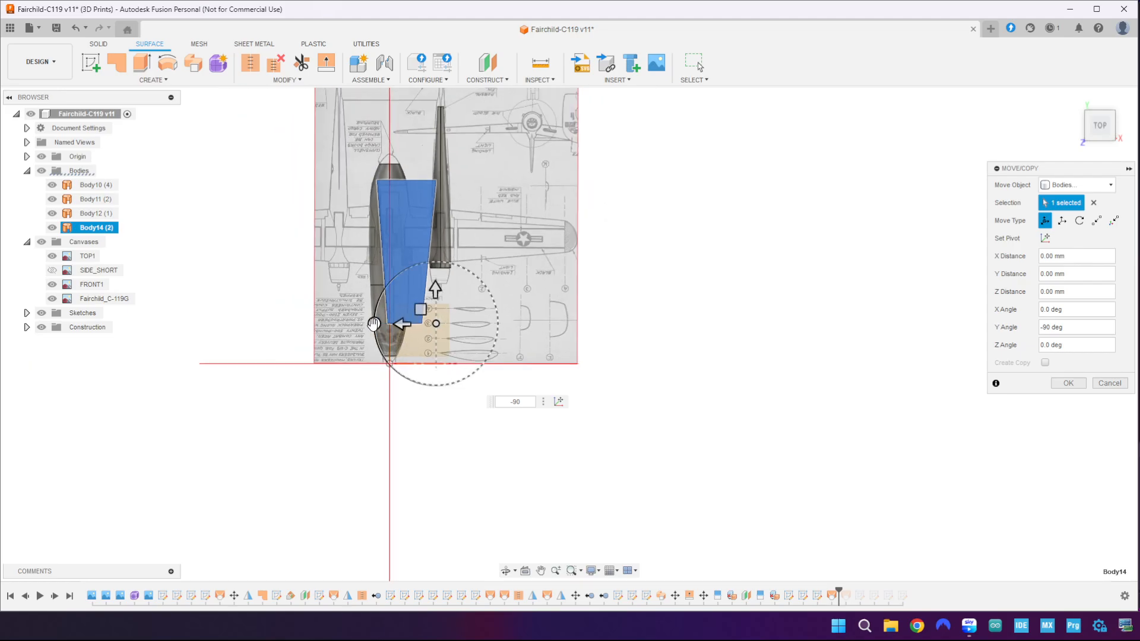
{"action": "left_click_drag", "start_coordinate": [373, 324], "coordinate": [435, 384]}
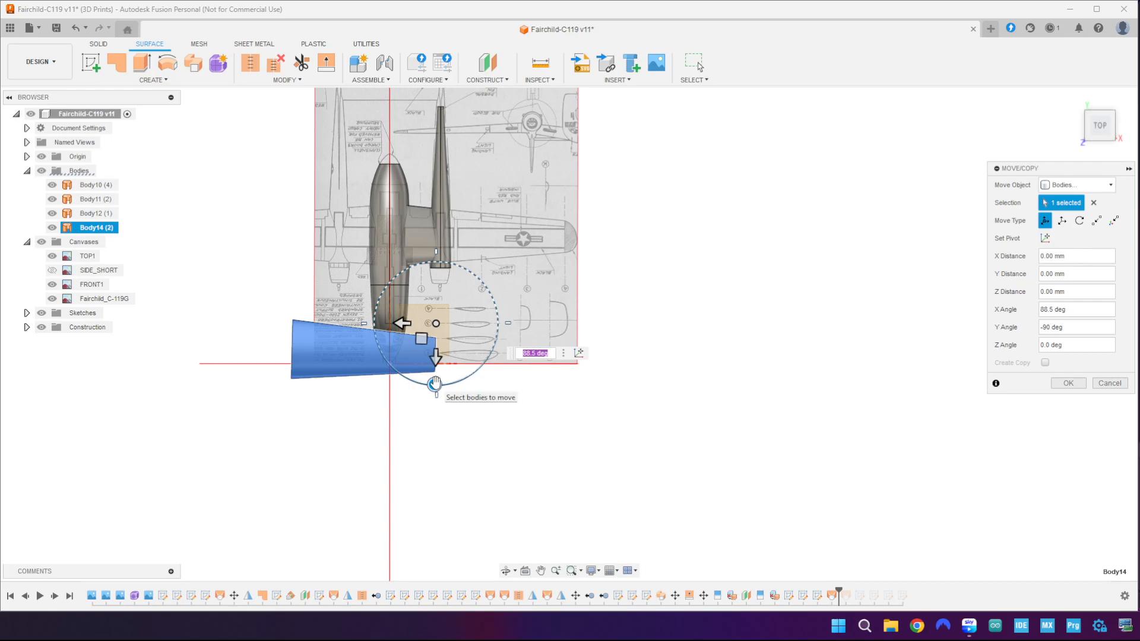
{"action": "type", "text": "90"}
- Move the wing body over the top-view blueprint wing, aligning its ends with stations 1 and 4, about -566.6 mm in Y and -517 mm in Z
{"action": "scroll", "coordinate": [487, 393], "scroll_direction": "up", "scroll_amount": 2}
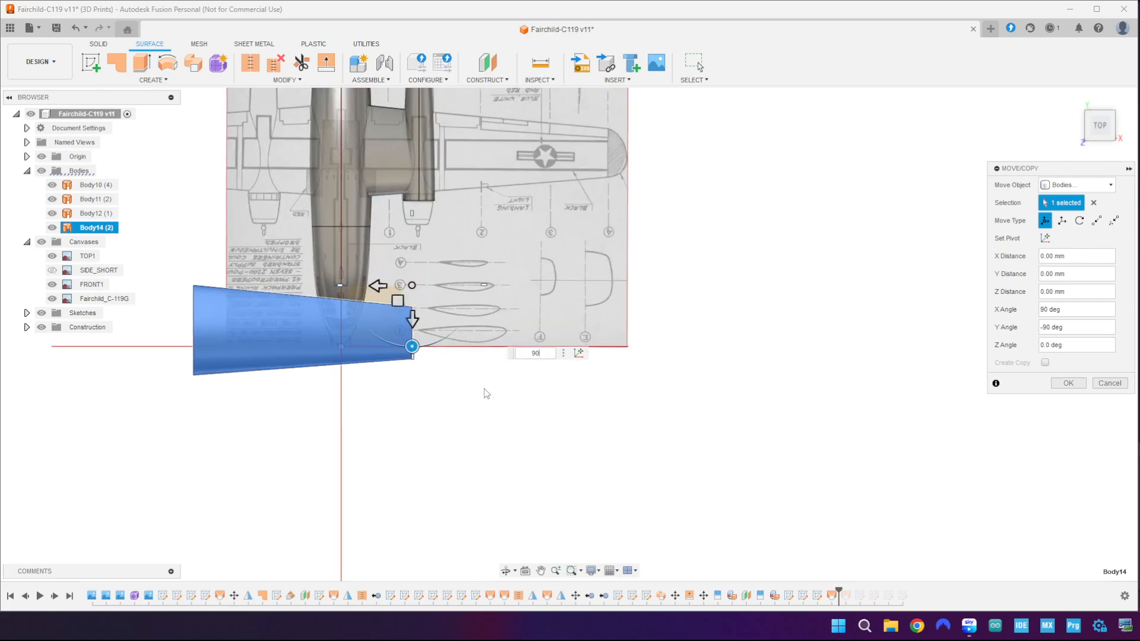
{"action": "left_click_drag", "start_coordinate": [398, 301], "coordinate": [612, 126]}
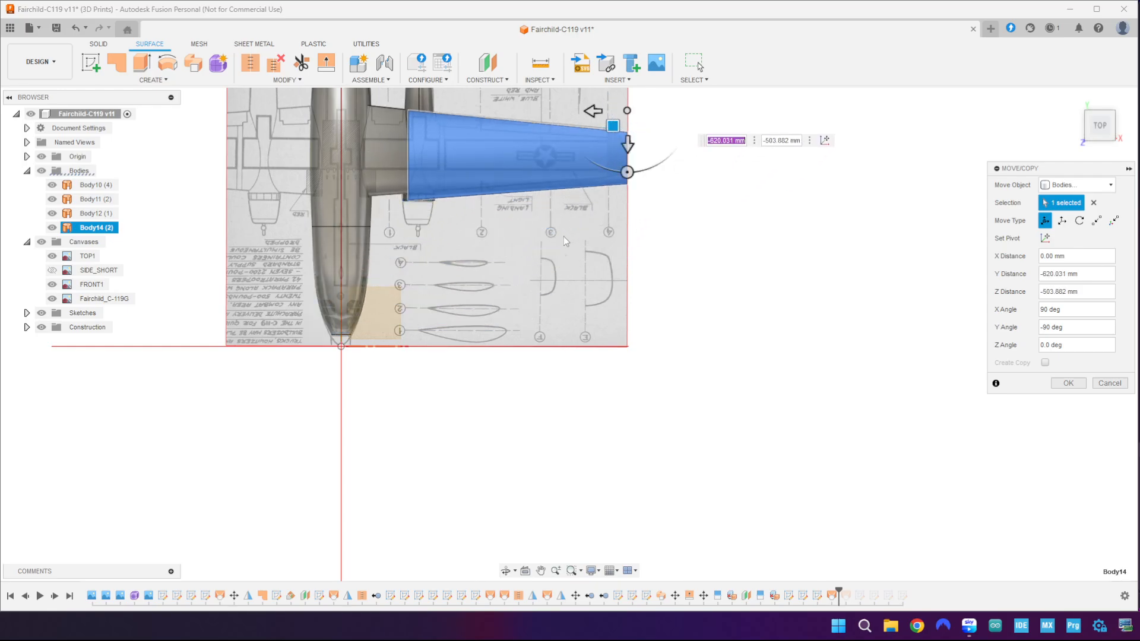
{"action": "middle_click_drag", "start_coordinate": [565, 236], "coordinate": [726, 368]}
{"action": "scroll", "coordinate": [733, 352], "scroll_direction": "up", "scroll_amount": 5}
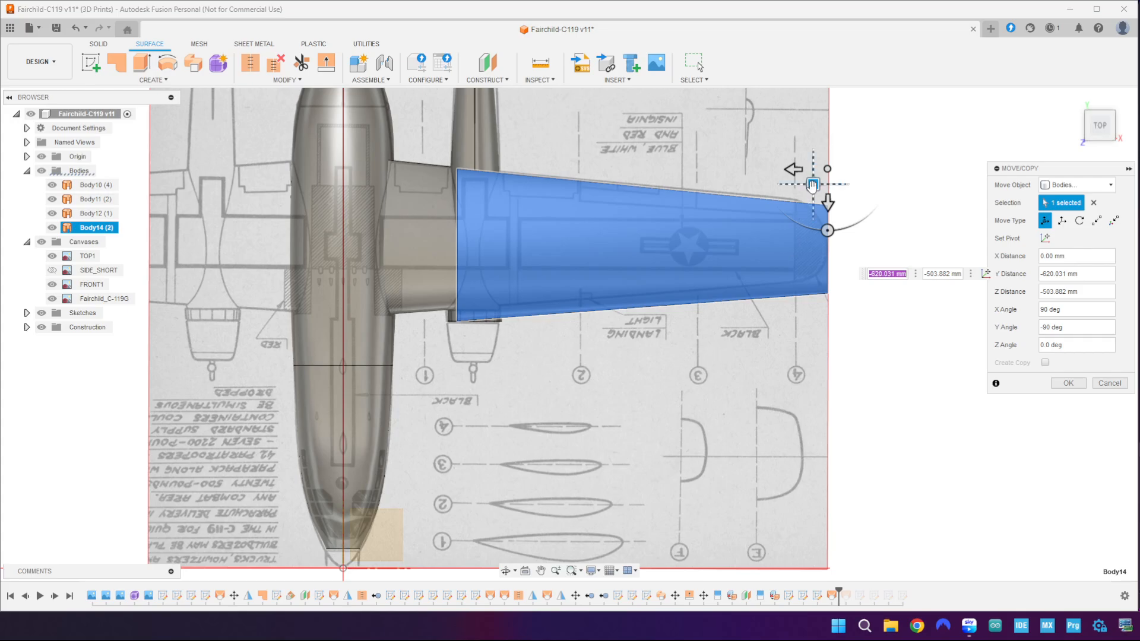
{"action": "left_click_drag", "start_coordinate": [813, 184], "coordinate": [780, 177]}
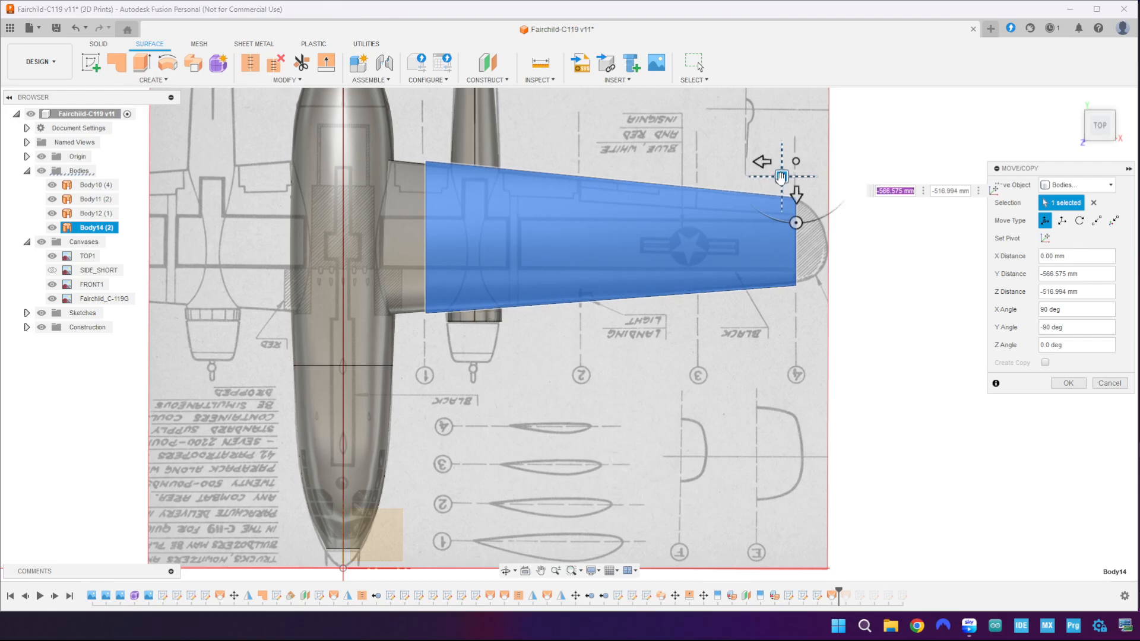
- Lower the wing body onto the front-view blueprint wing, tilt it about 3 degrees for dihedral, and fine-tune its height with 17.5 mm and 4.5 mm nudges
{"action": "left_click", "coordinate": [1100, 148]}
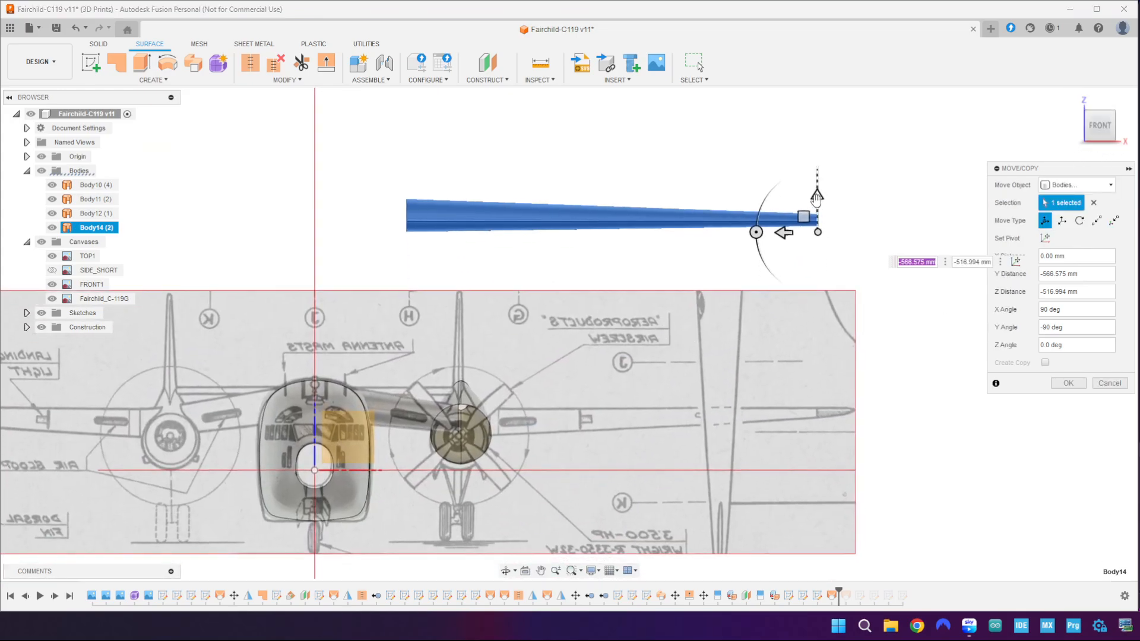
{"action": "left_click_drag", "start_coordinate": [817, 198], "coordinate": [755, 442]}
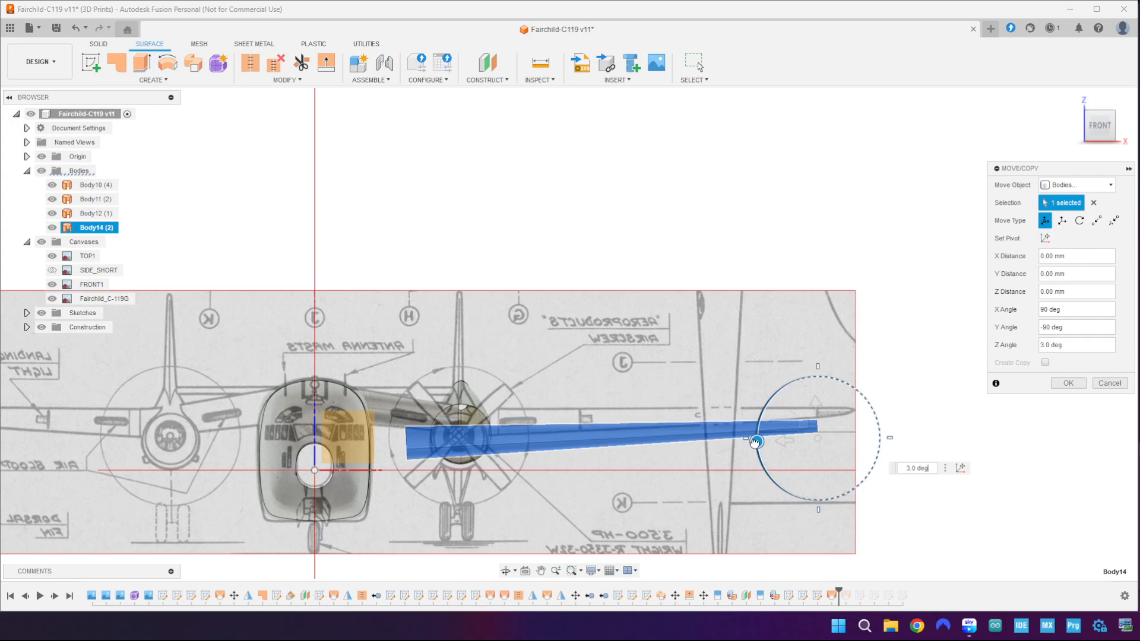
{"action": "left_click_drag", "start_coordinate": [814, 406], "coordinate": [814, 395]}
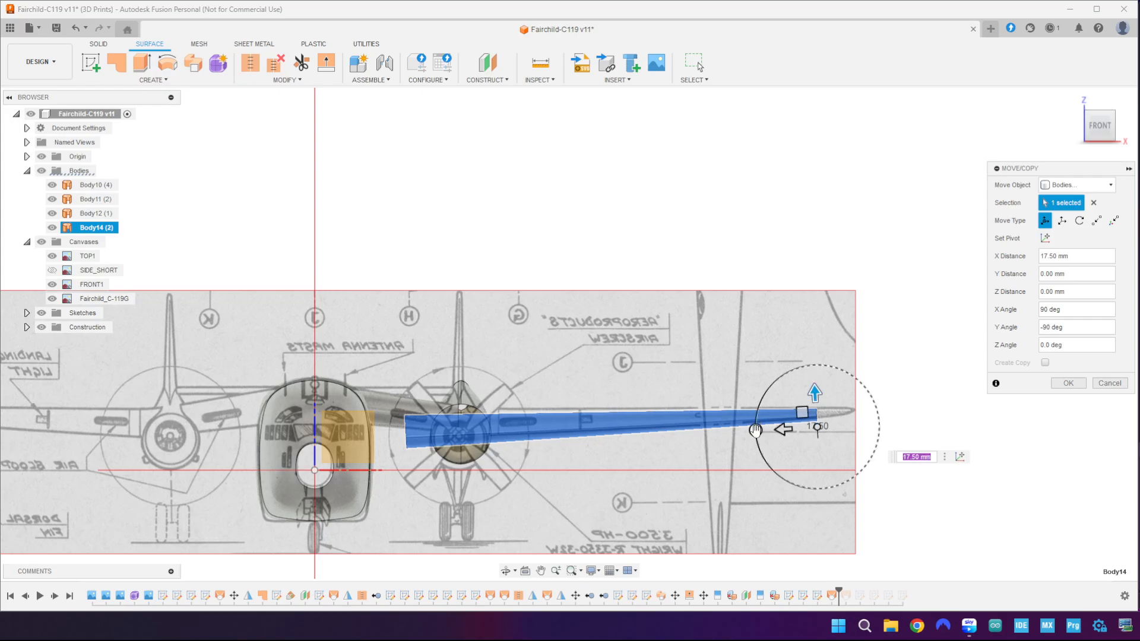
{"action": "left_click_drag", "start_coordinate": [755, 432], "coordinate": [756, 431]}
{"action": "left_click_drag", "start_coordinate": [816, 392], "coordinate": [815, 388]}
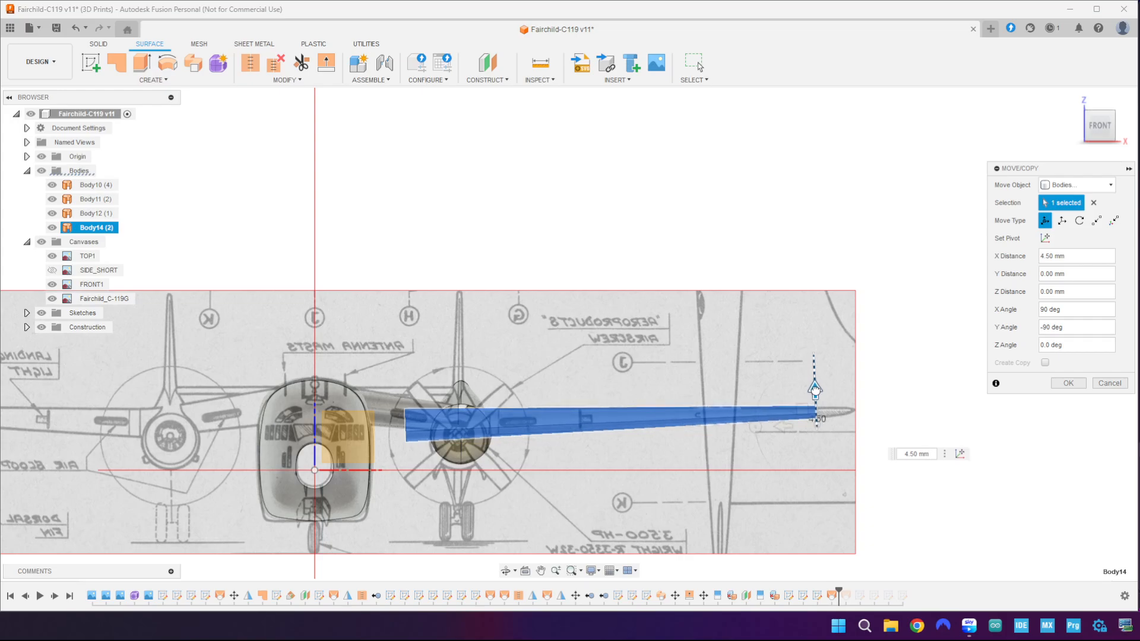
- Shift the wing body outward by 7.5 mm in the top view and apply the move
{"action": "left_click", "coordinate": [1101, 107]}
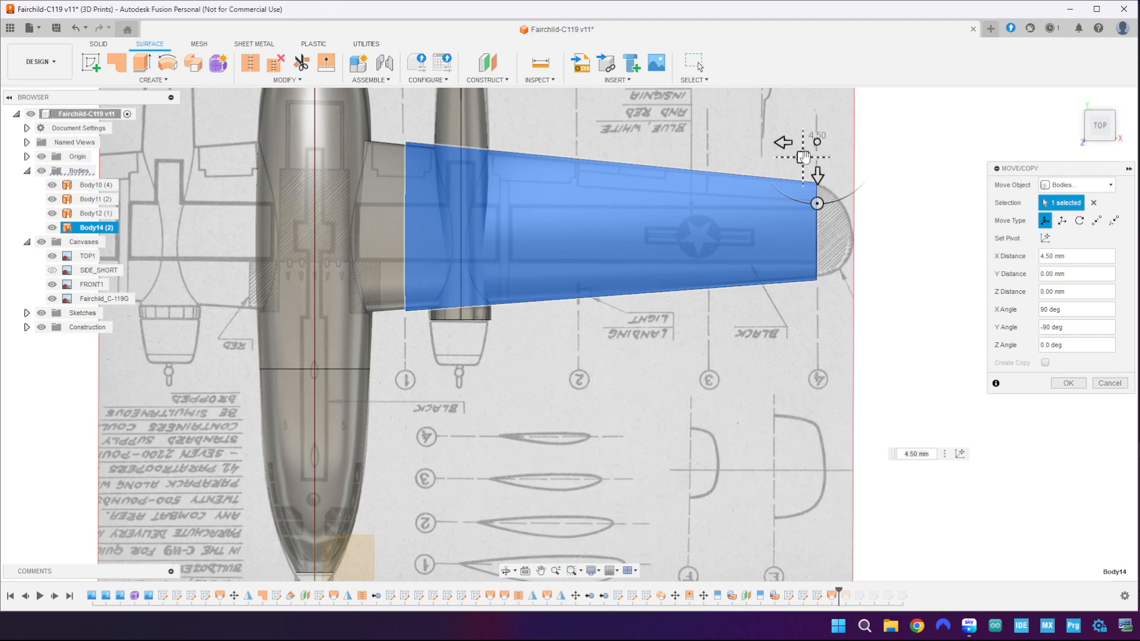
{"action": "left_click_drag", "start_coordinate": [783, 142], "coordinate": [788, 143]}
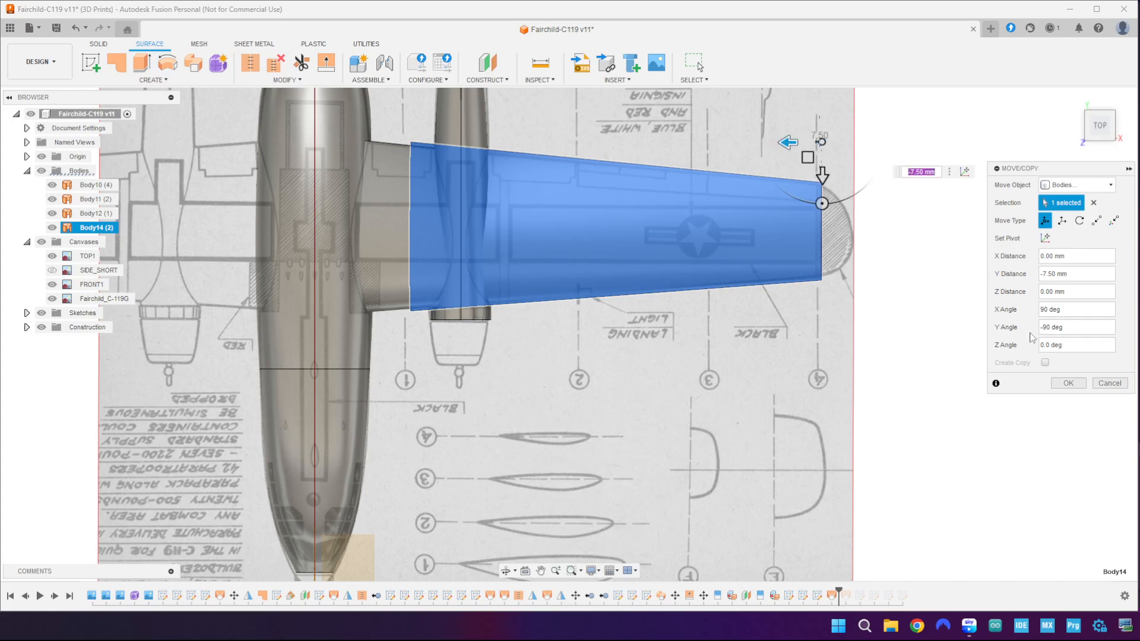
{"action": "left_click", "coordinate": [1069, 383]}
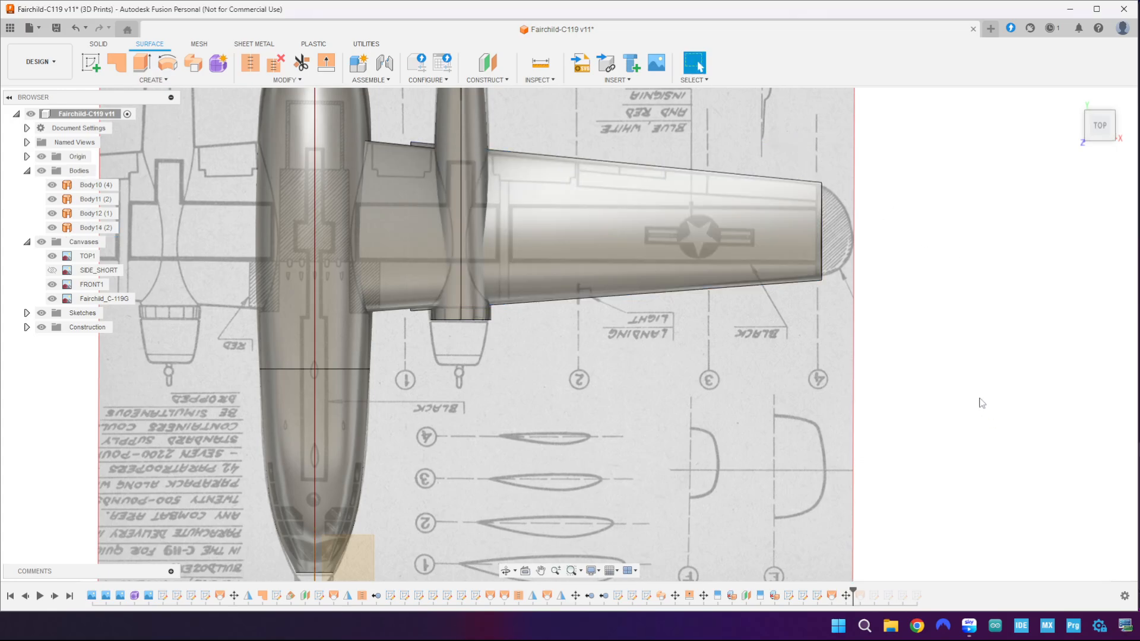
- Split the wing's upper and lower faces with construction plane Plane4 at the engine boom centreline
{"action": "left_click", "coordinate": [1099, 141]}
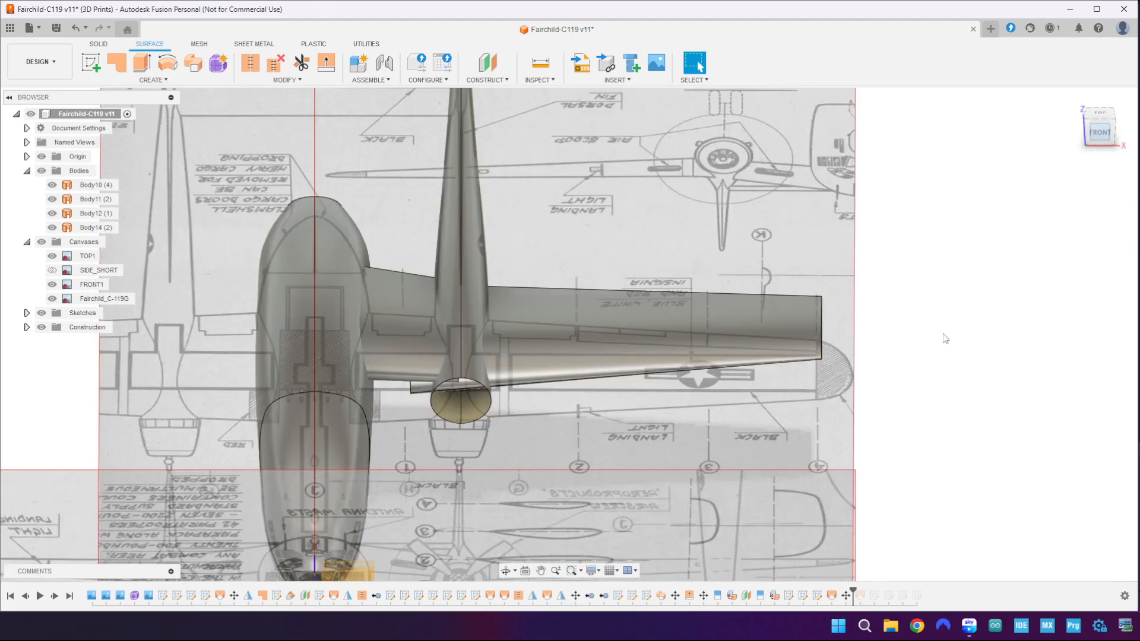
{"action": "middle_click_drag", "start_coordinate": [701, 475], "coordinate": [729, 410]}
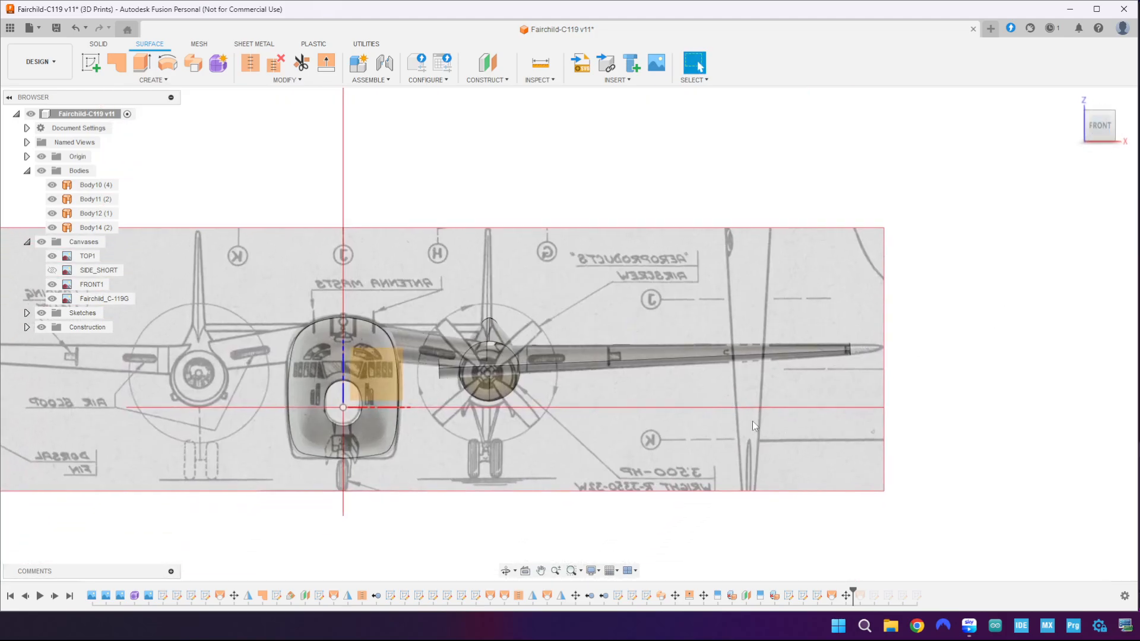
{"action": "left_click", "coordinate": [291, 81]}
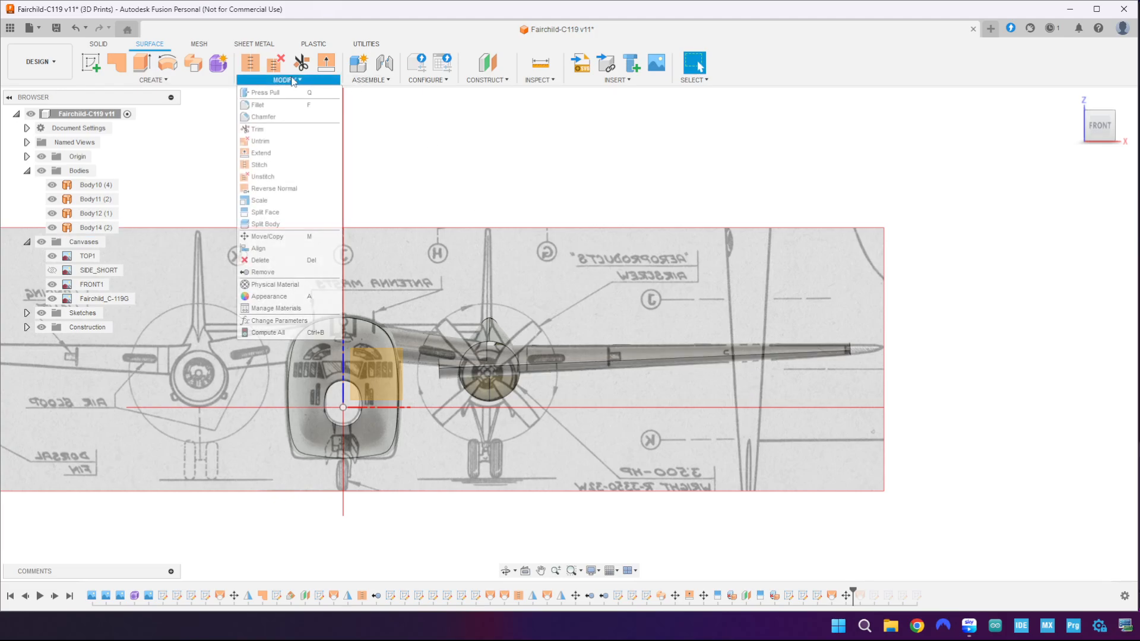
{"action": "left_click", "coordinate": [282, 215]}
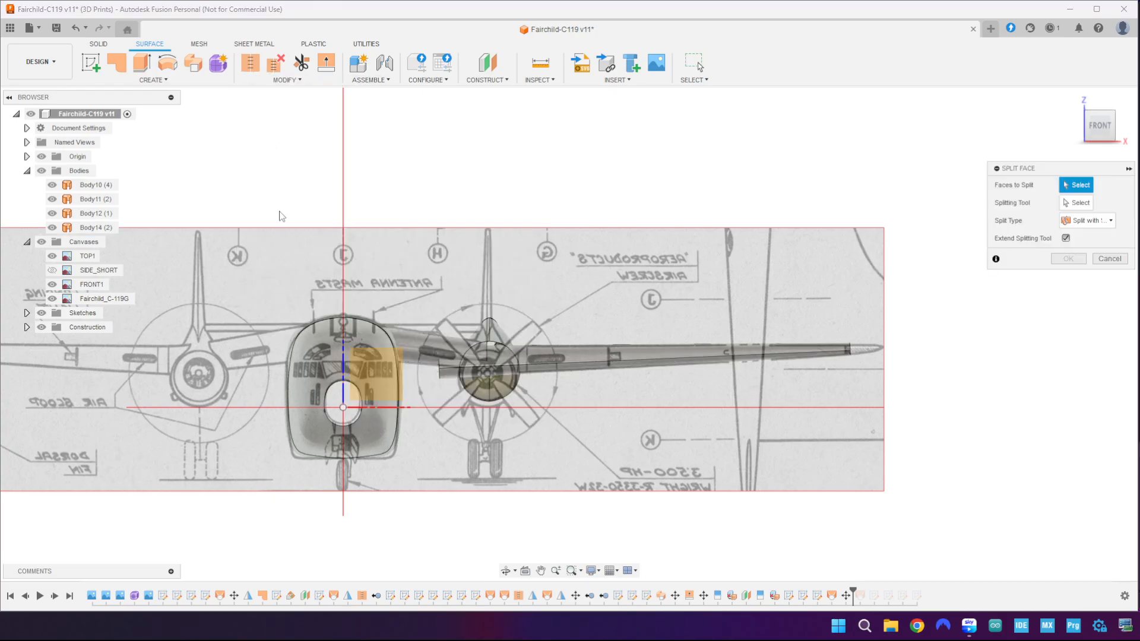
{"action": "left_click", "coordinate": [27, 327]}
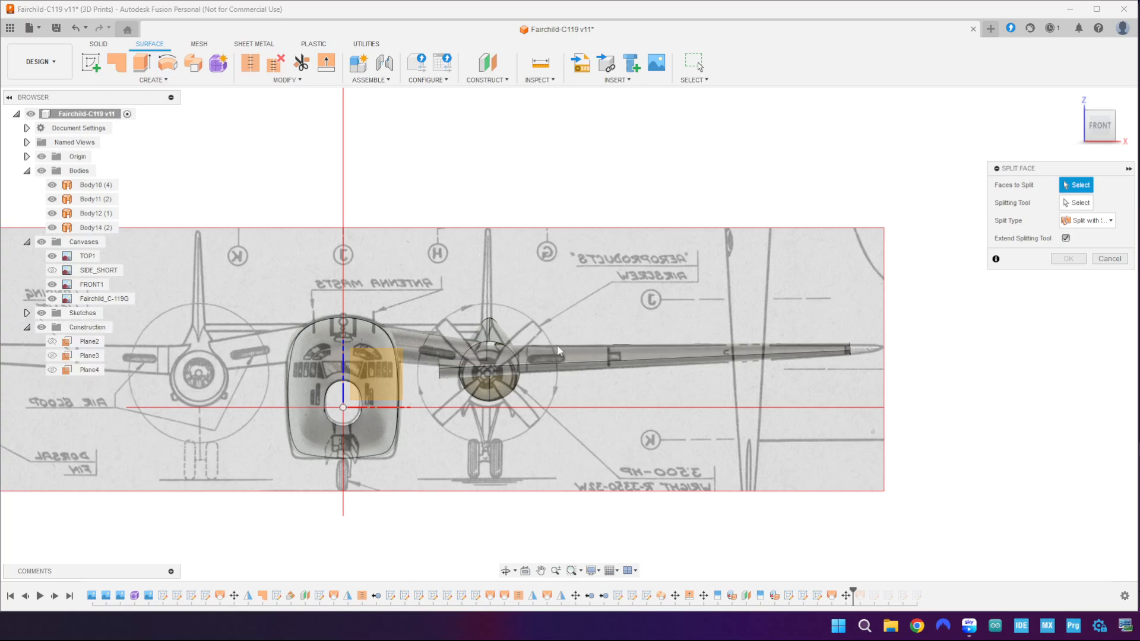
{"action": "left_click", "coordinate": [623, 357]}
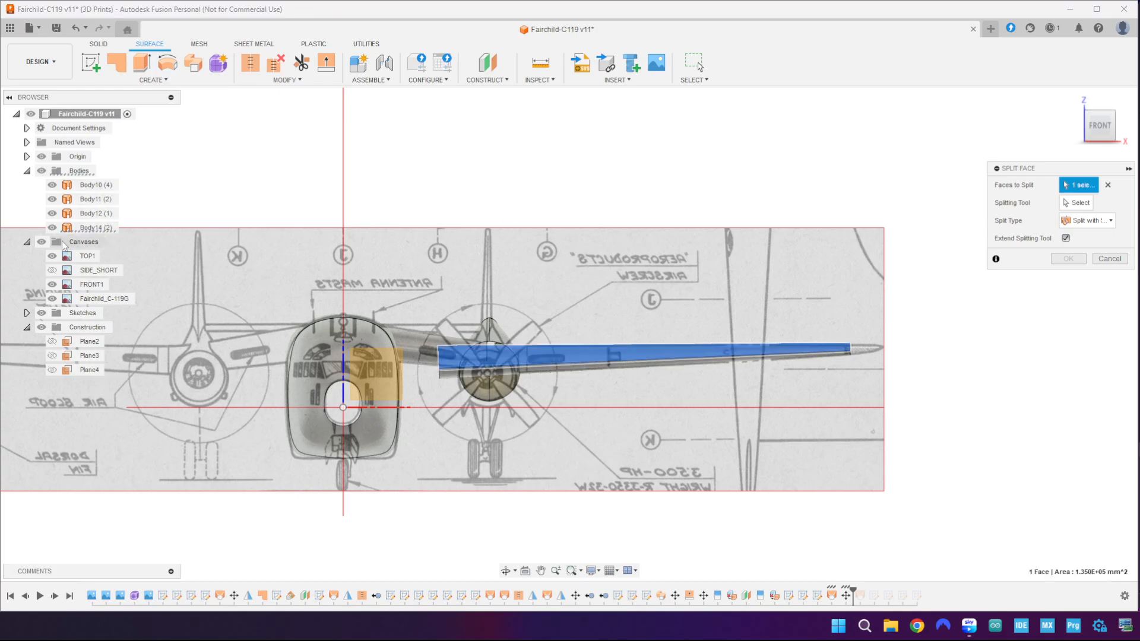
{"action": "left_click", "coordinate": [673, 368]}
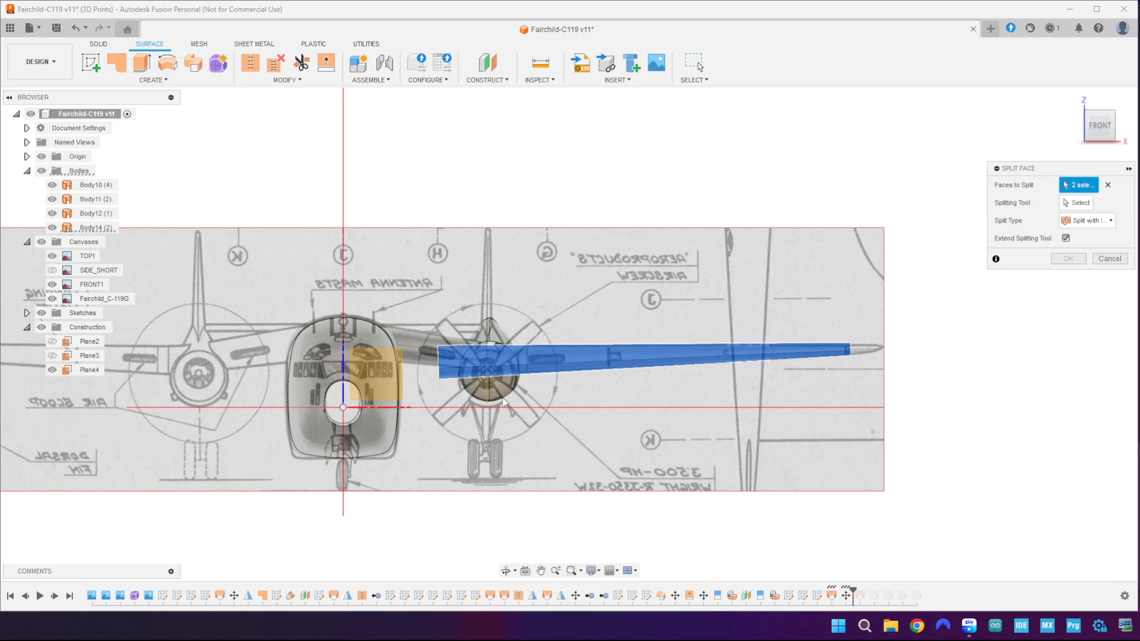
{"action": "left_click", "coordinate": [1080, 203]}
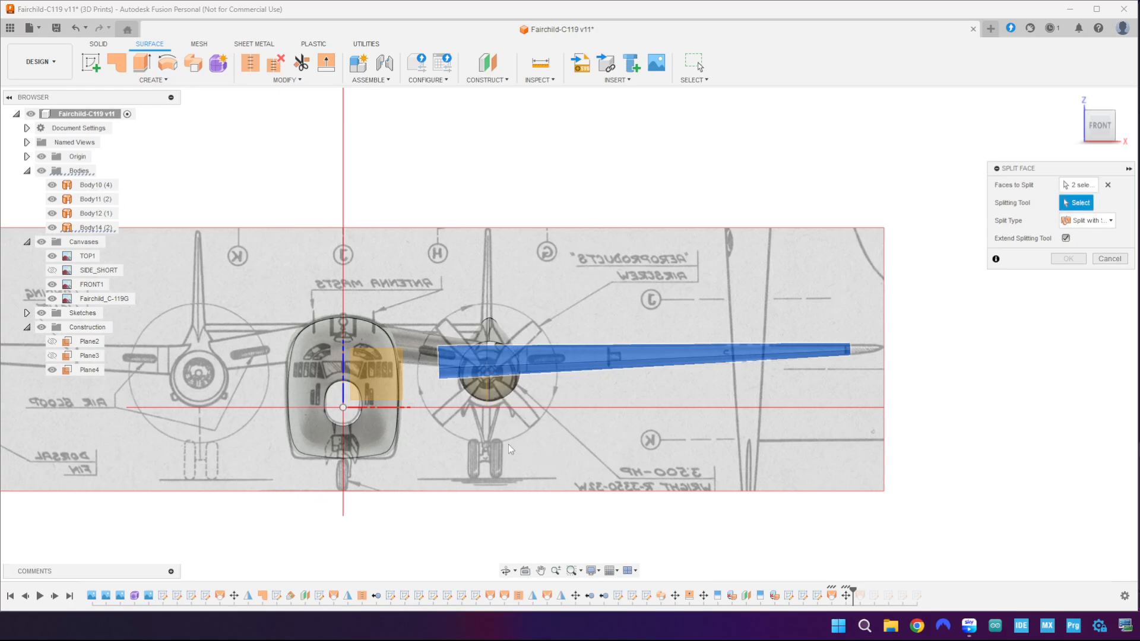
{"action": "left_click", "coordinate": [488, 409]}
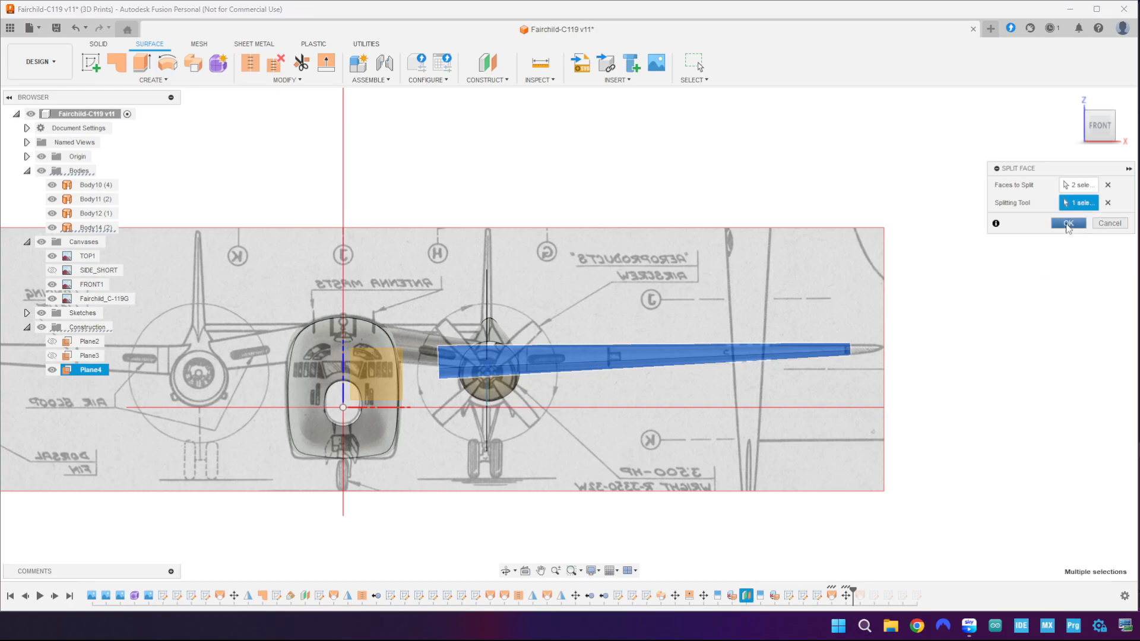
{"action": "left_click", "coordinate": [1068, 223]}
- Hide Body10, Body11, Body12 and all blueprint canvases, leaving only the outer wing body displayed
{"action": "left_click", "coordinate": [52, 213]}
{"action": "left_click", "coordinate": [52, 199]}
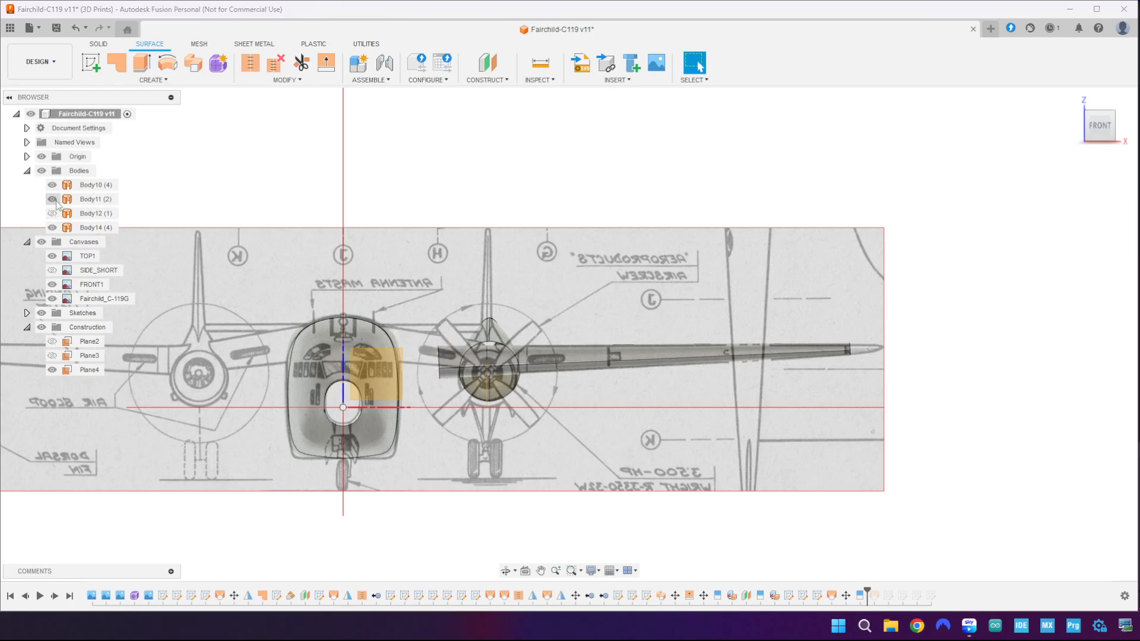
{"action": "left_click", "coordinate": [57, 186]}
{"action": "left_click", "coordinate": [52, 184]}
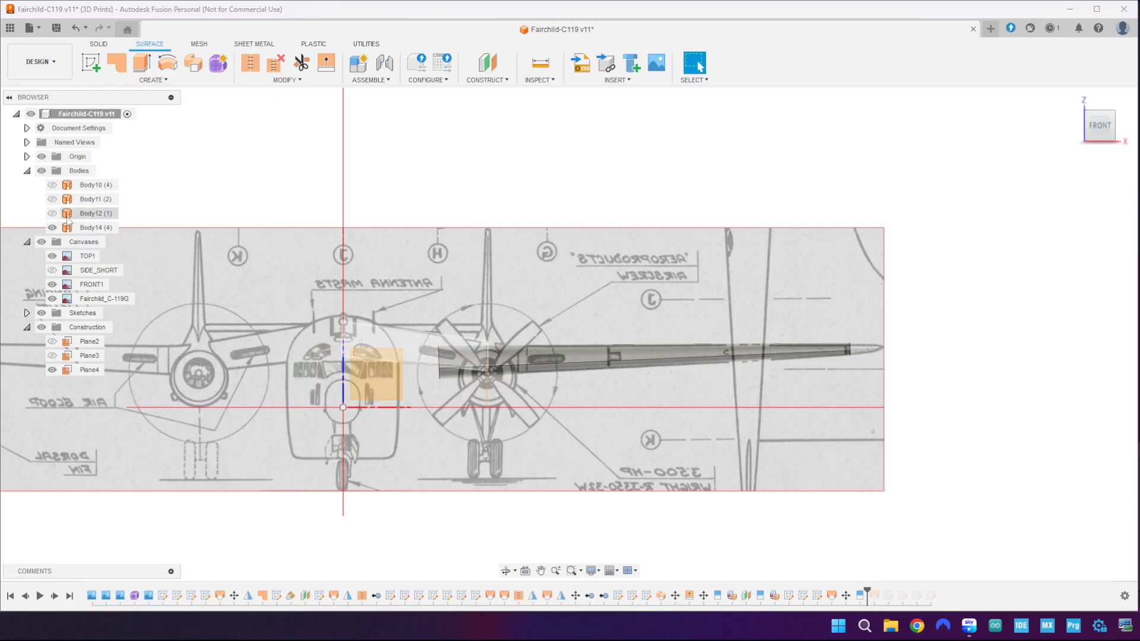
{"action": "left_click", "coordinate": [41, 241]}
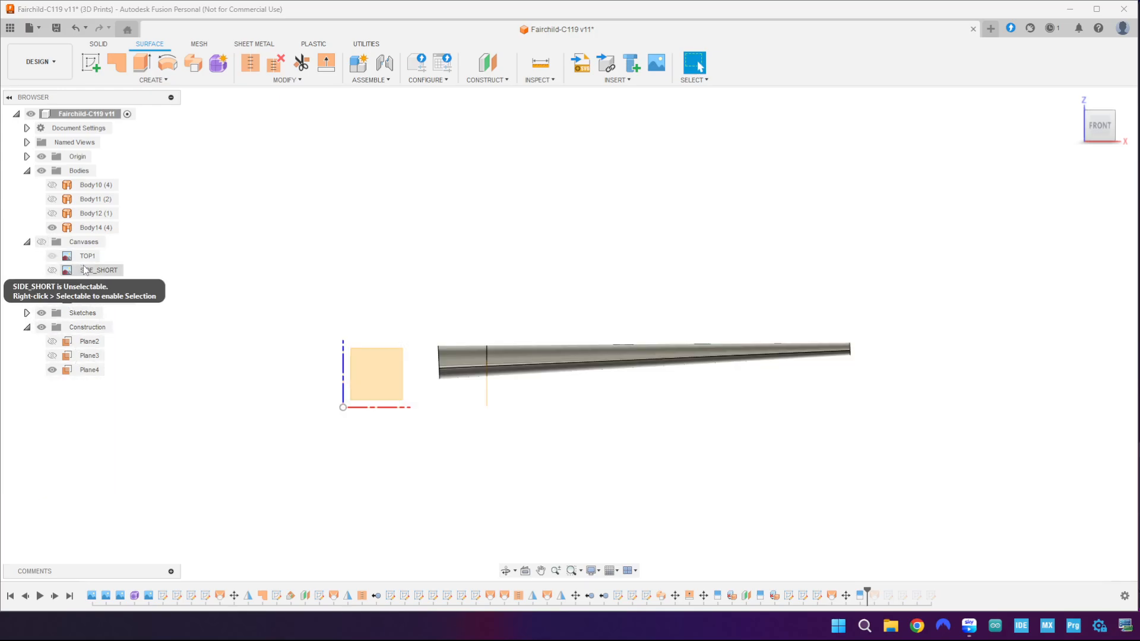
- Delete the upper and lower wing faces inboard of the split at the boom centreline
{"action": "middle_click_drag", "start_coordinate": [576, 439], "coordinate": [634, 440]}
{"action": "left_click", "coordinate": [536, 288]}
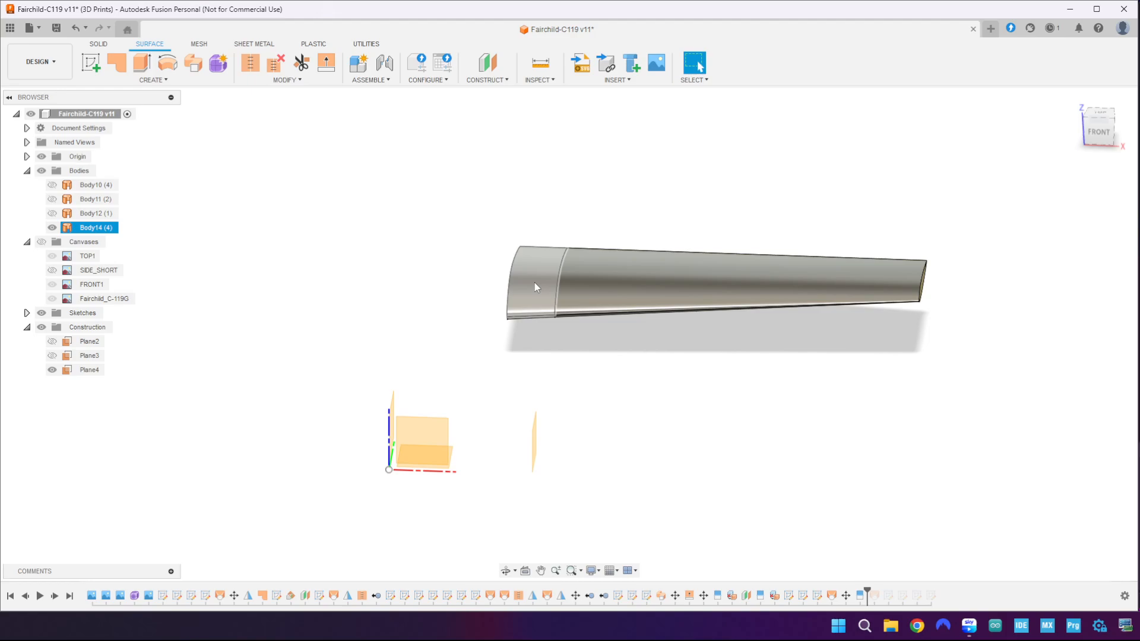
{"action": "left_click", "coordinate": [537, 287]}
{"action": "middle_click_drag", "start_coordinate": [534, 358], "coordinate": [536, 386], "text": "shift"}
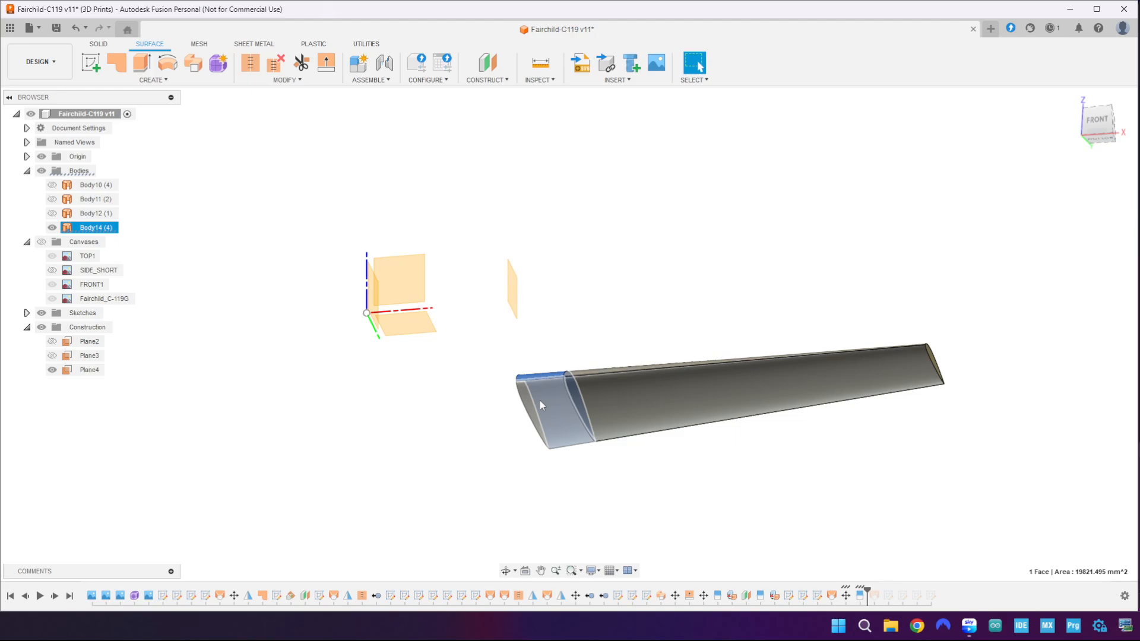
{"action": "right_click", "coordinate": [540, 406]}
{"action": "left_click", "coordinate": [509, 386]}
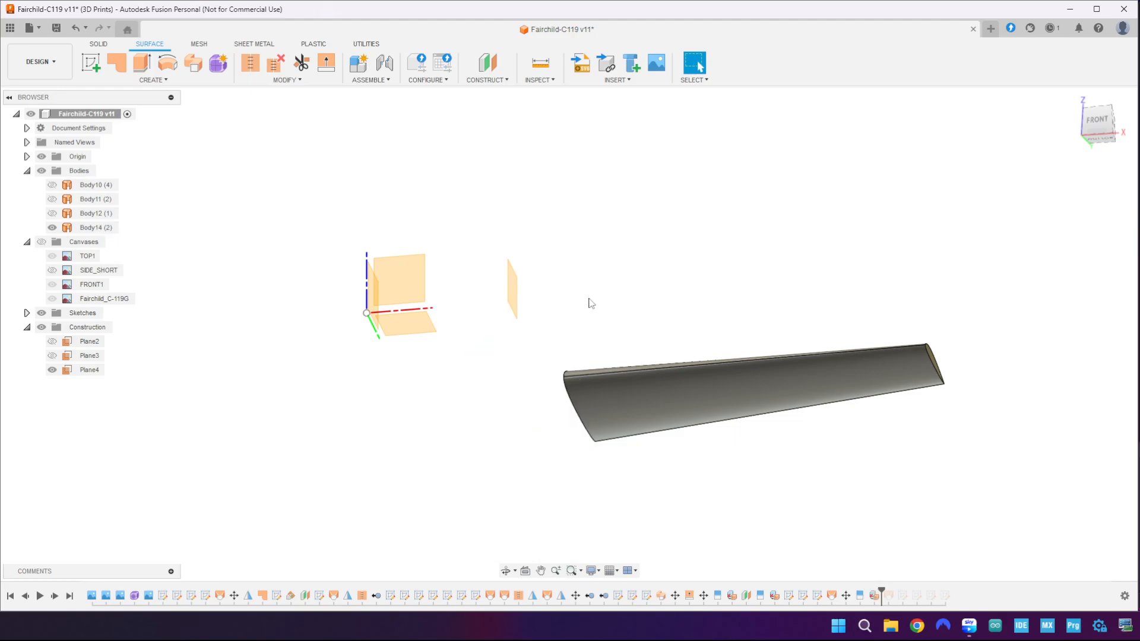
- Toggle the visibility of airfoil sketches 1 and 4 to check where they lie relative to the trimmed wing
{"action": "middle_click_drag", "start_coordinate": [574, 283], "coordinate": [549, 220], "text": "shift"}
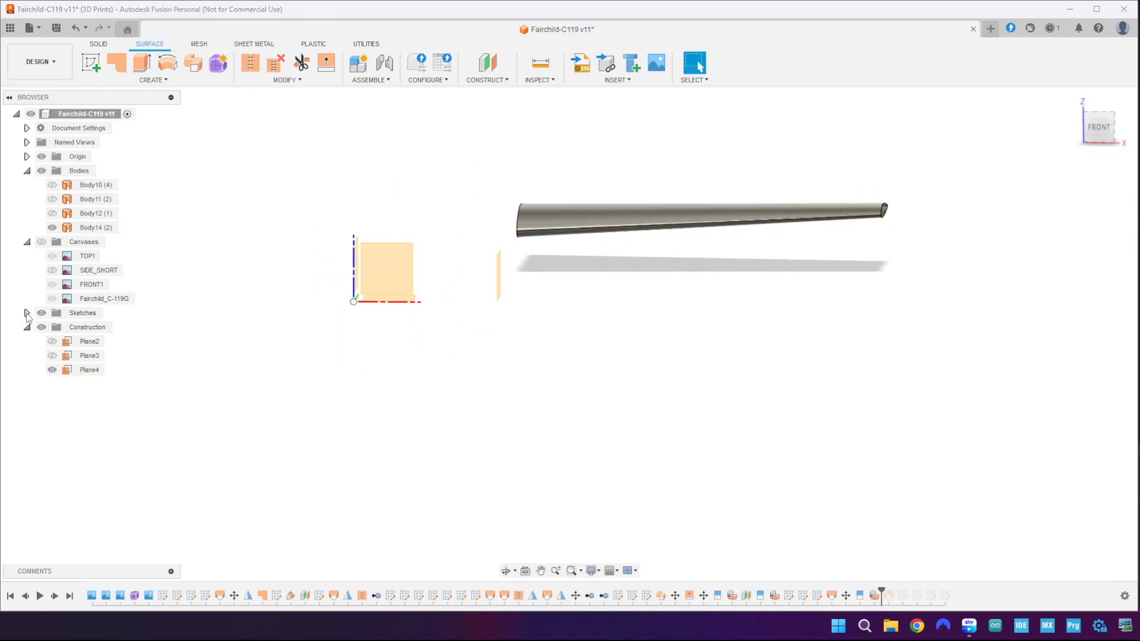
{"action": "left_click", "coordinate": [27, 313]}
{"action": "scroll", "coordinate": [55, 416], "scroll_direction": "down", "scroll_amount": 3}
{"action": "left_click", "coordinate": [53, 484]}
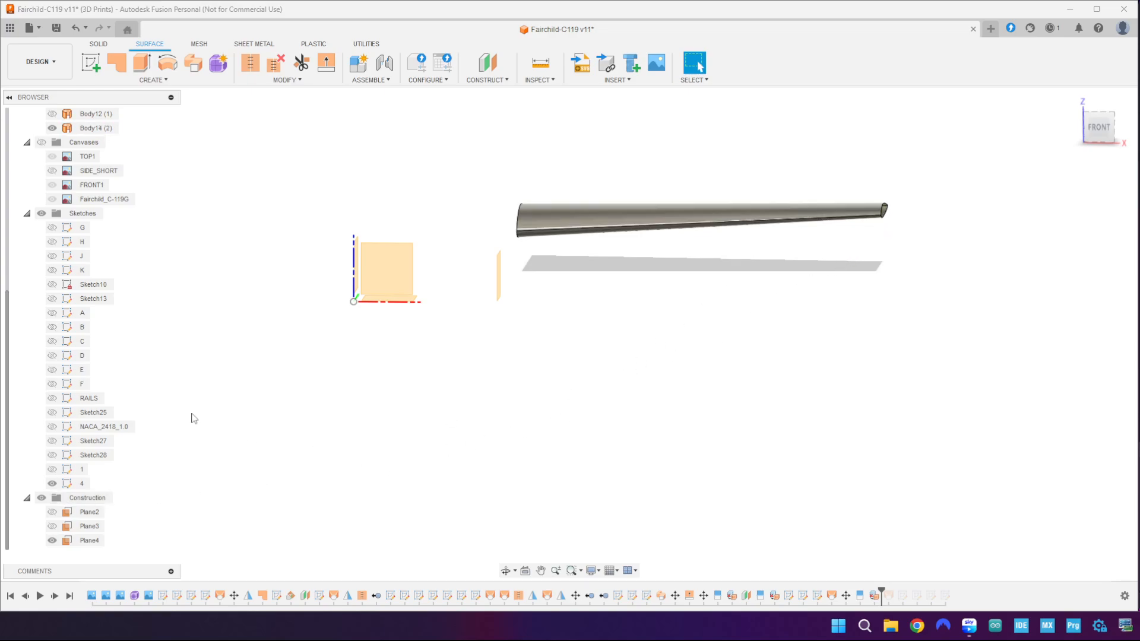
{"action": "left_click", "coordinate": [54, 471]}
{"action": "left_click", "coordinate": [53, 484]}
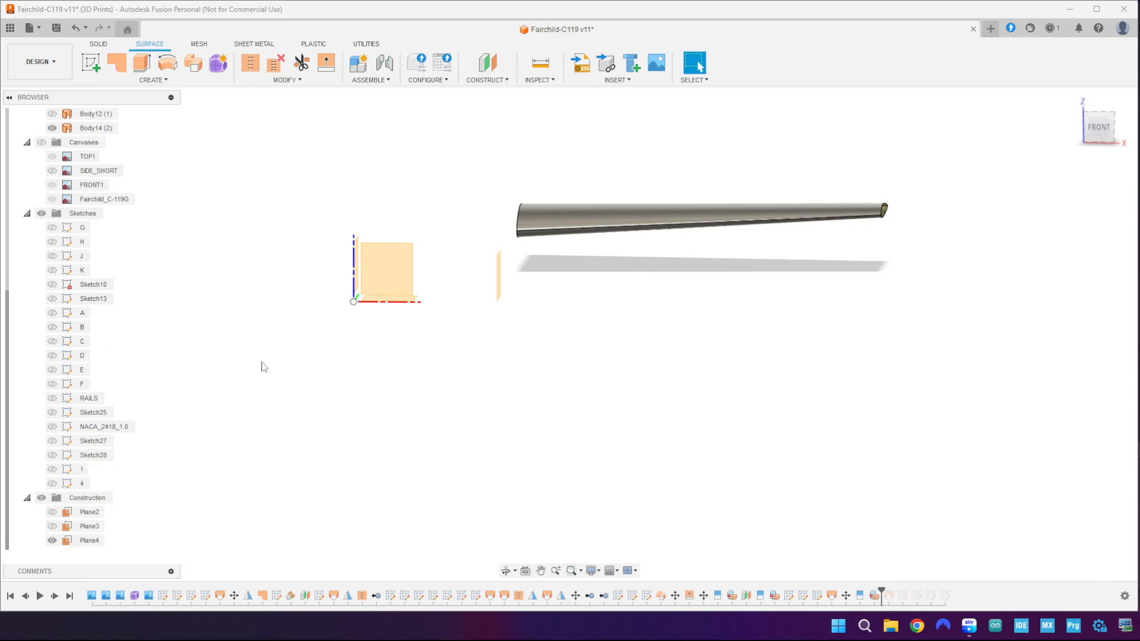
{"action": "scroll", "coordinate": [264, 367], "scroll_direction": "down", "scroll_amount": 3}
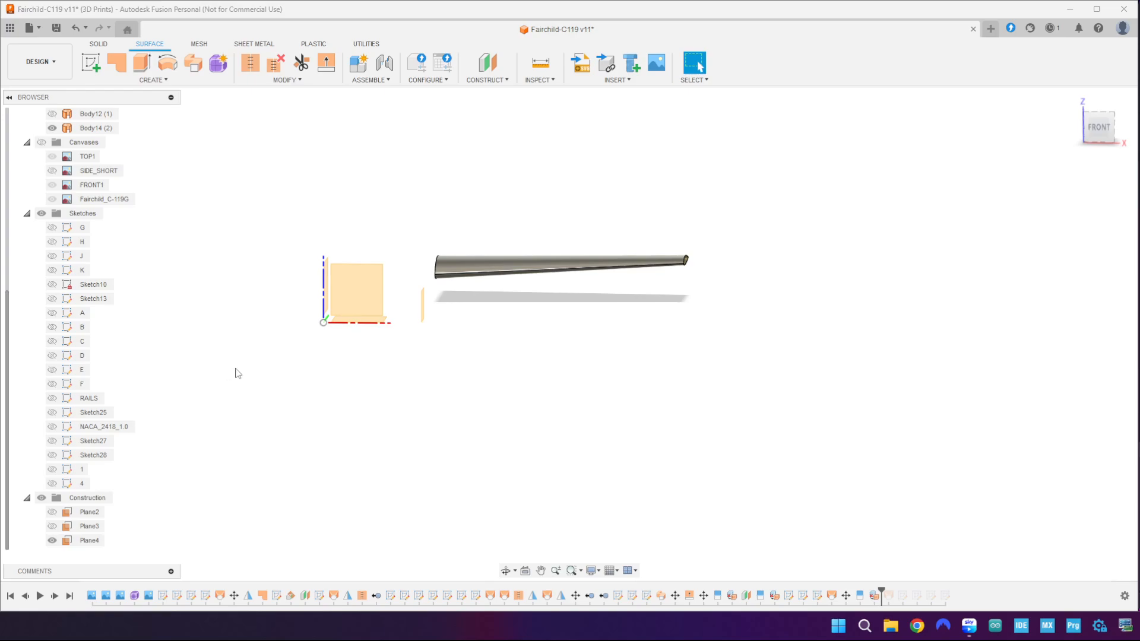
{"action": "scroll", "coordinate": [224, 335], "scroll_direction": "down", "scroll_amount": 2}
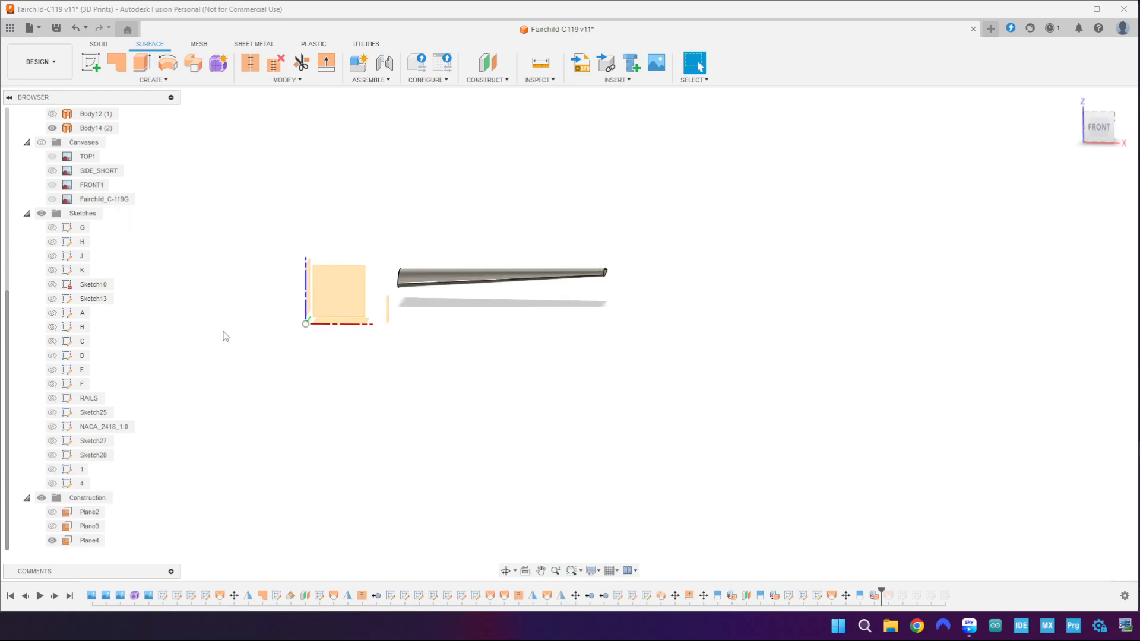
{"action": "left_click", "coordinate": [27, 498]}
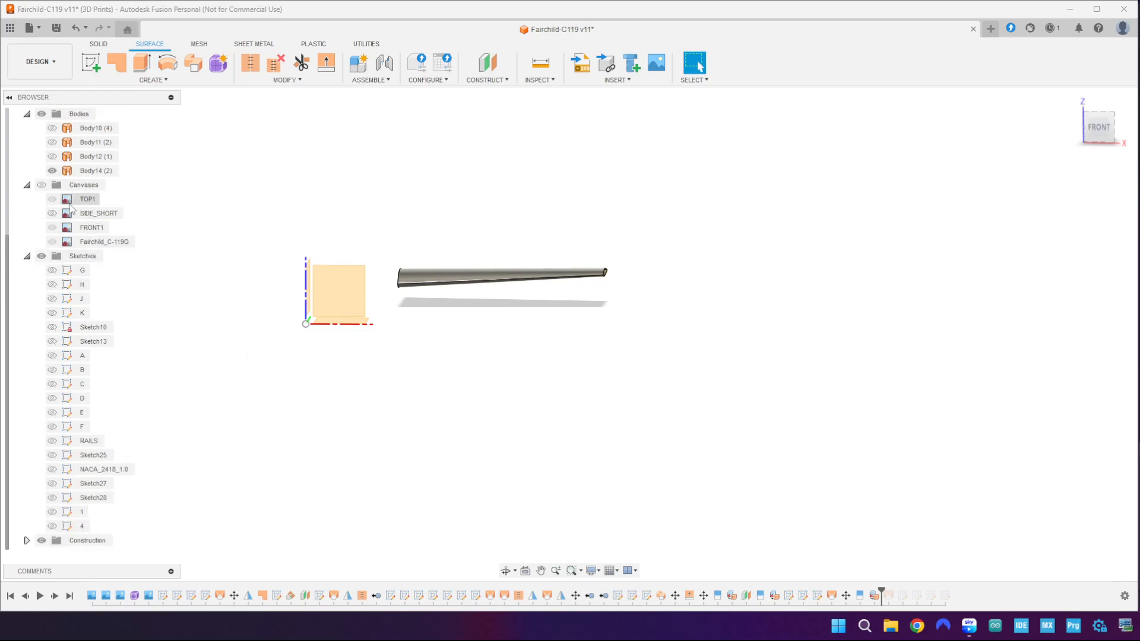
- Show the blueprint canvases again and check the location of airfoil sketch 4 in the front view, hiding the sketch again
{"action": "left_click", "coordinate": [41, 185]}
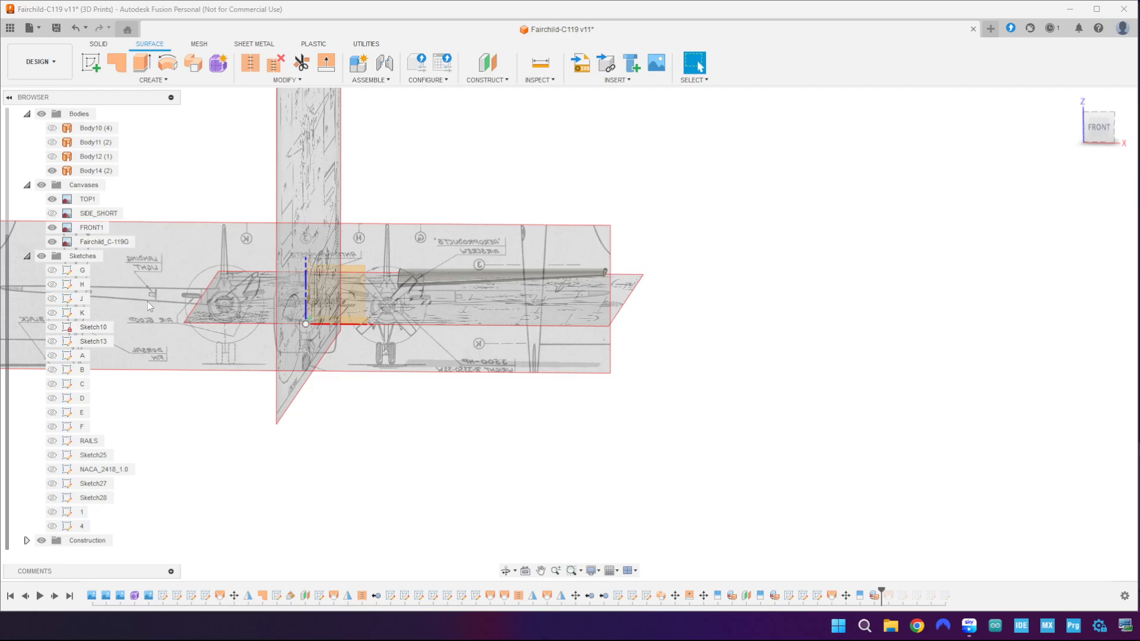
{"action": "left_click", "coordinate": [53, 526]}
{"action": "scroll", "coordinate": [636, 262], "scroll_direction": "up", "scroll_amount": 10}
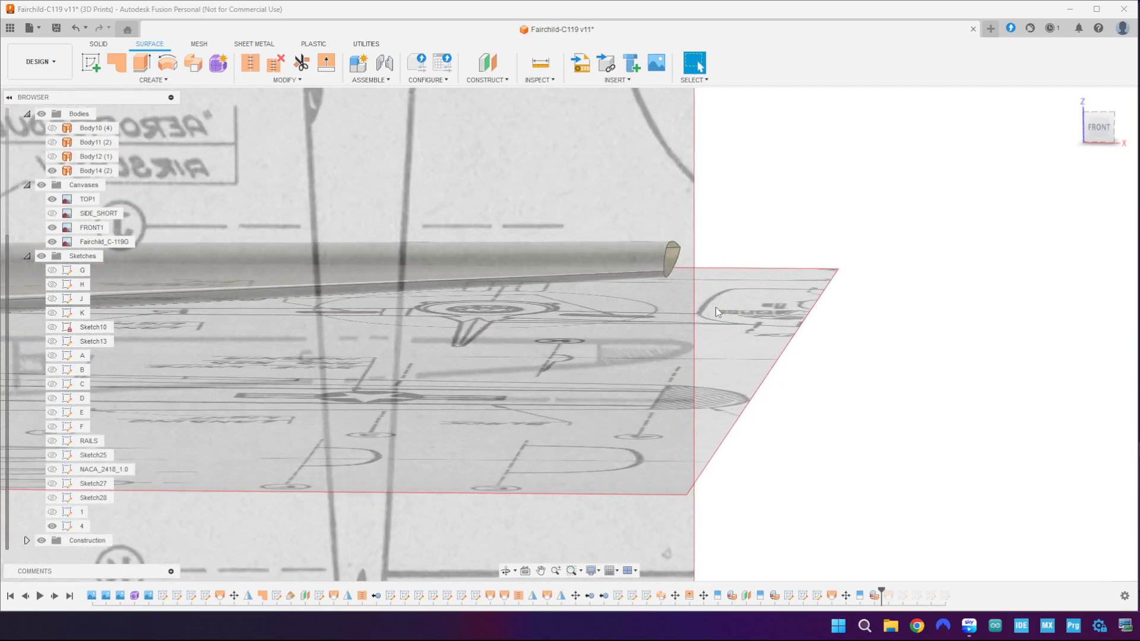
{"action": "left_click", "coordinate": [1099, 125]}
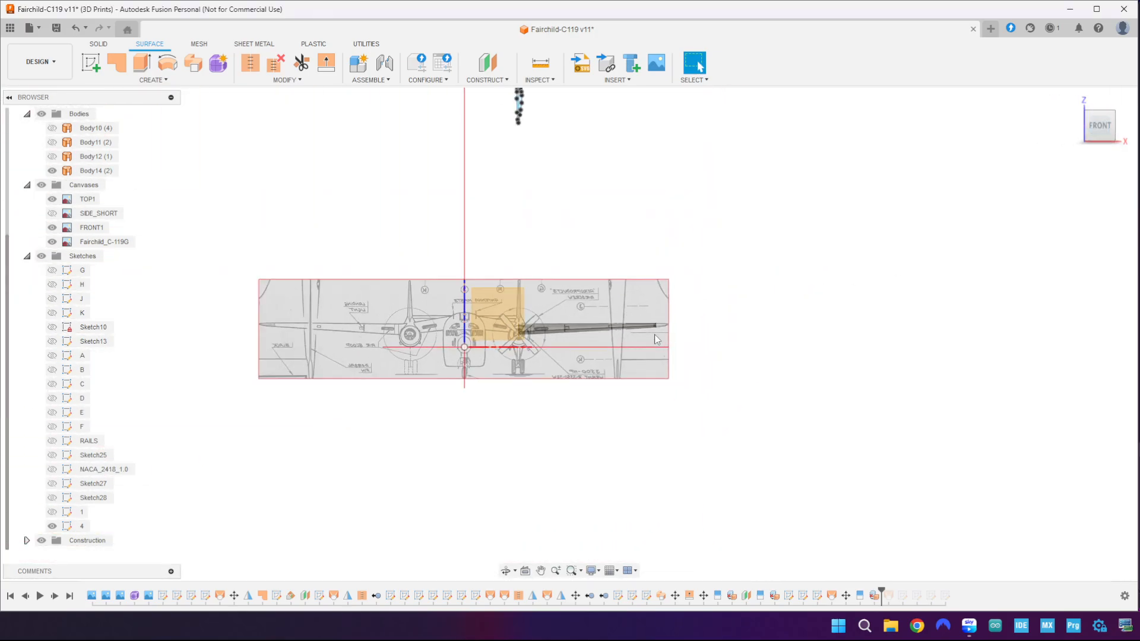
{"action": "scroll", "coordinate": [606, 220], "scroll_direction": "up", "scroll_amount": 5}
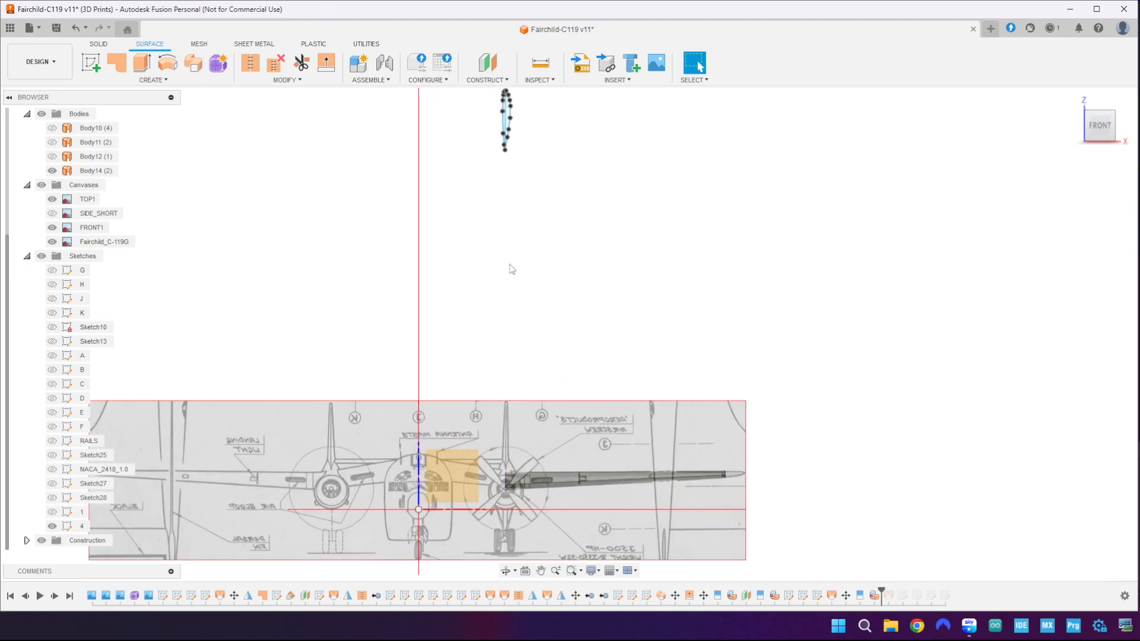
{"action": "left_click", "coordinate": [52, 527]}
- Create a construction plane offset 769.5 mm from the YZ plane, at the outboard end of the wing
{"action": "middle_click_drag", "start_coordinate": [661, 341], "coordinate": [698, 287]}
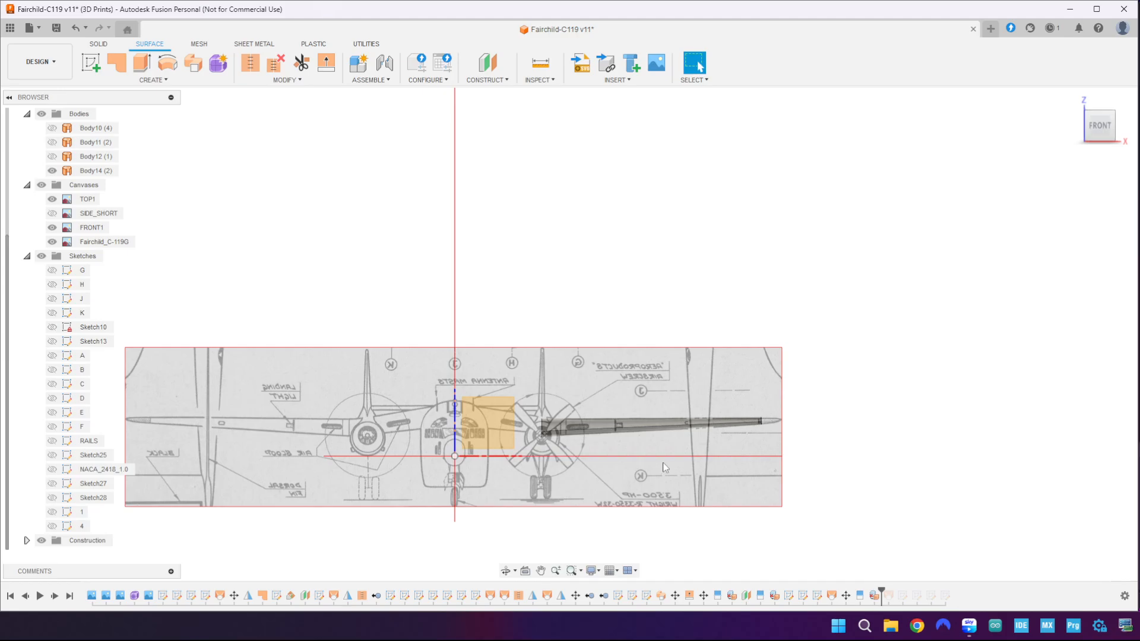
{"action": "scroll", "coordinate": [665, 467], "scroll_direction": "up", "scroll_amount": 3}
{"action": "middle_click_drag", "start_coordinate": [665, 467], "coordinate": [702, 395], "text": "shift"}
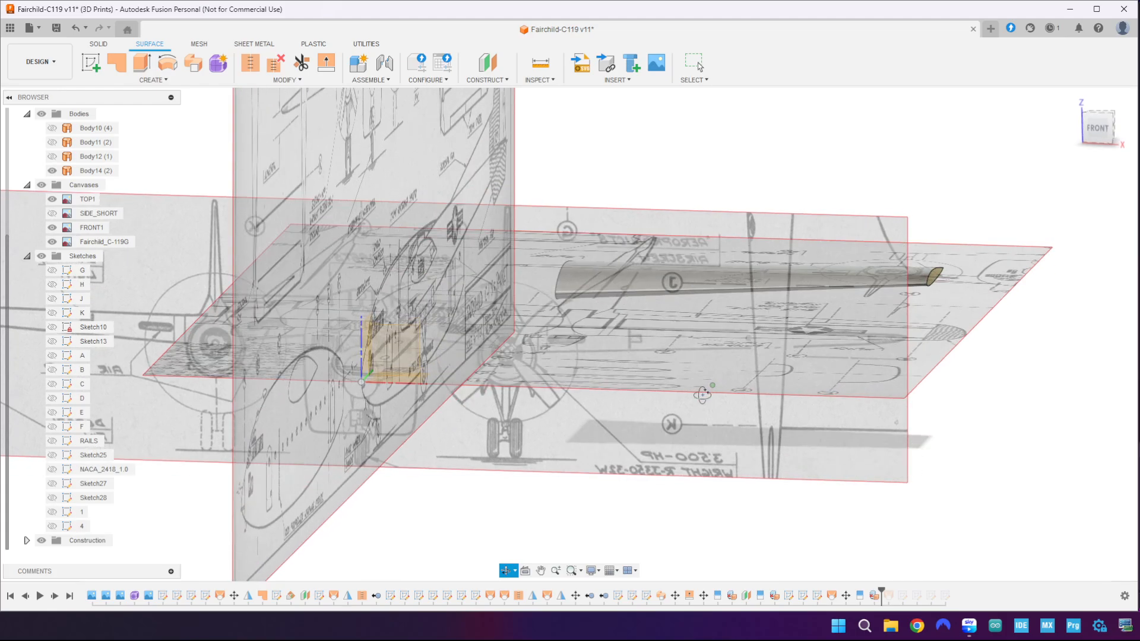
{"action": "left_click", "coordinate": [487, 63]}
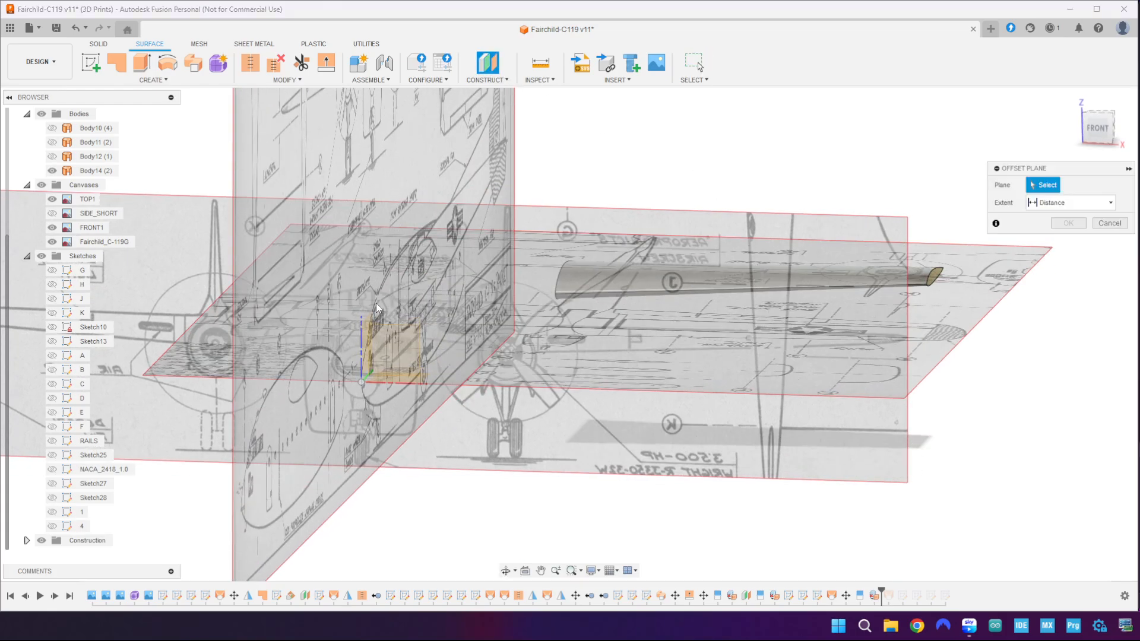
{"action": "left_click", "coordinate": [377, 311]}
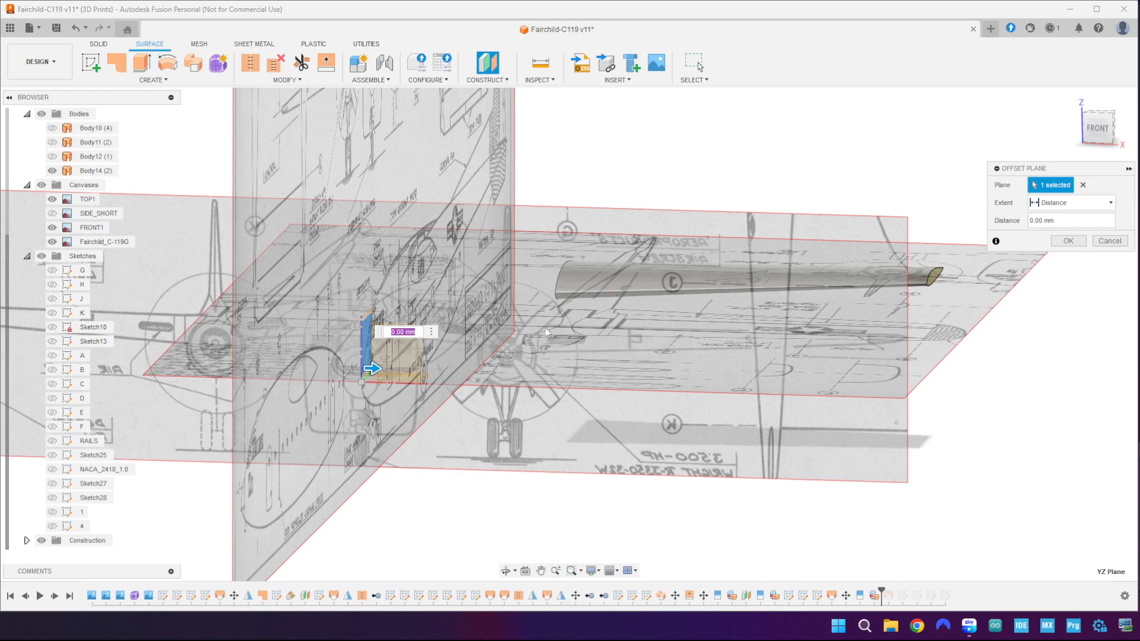
{"action": "left_click", "coordinate": [1101, 128]}
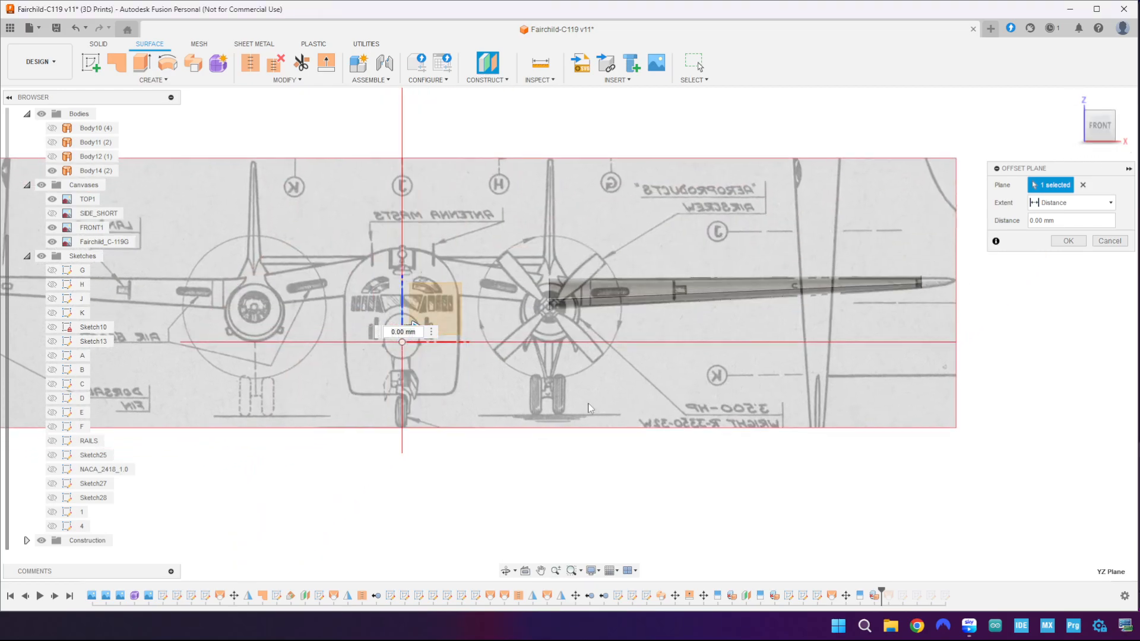
{"action": "left_click_drag", "start_coordinate": [416, 327], "coordinate": [928, 308]}
{"action": "scroll", "coordinate": [929, 303], "scroll_direction": "up", "scroll_amount": 5}
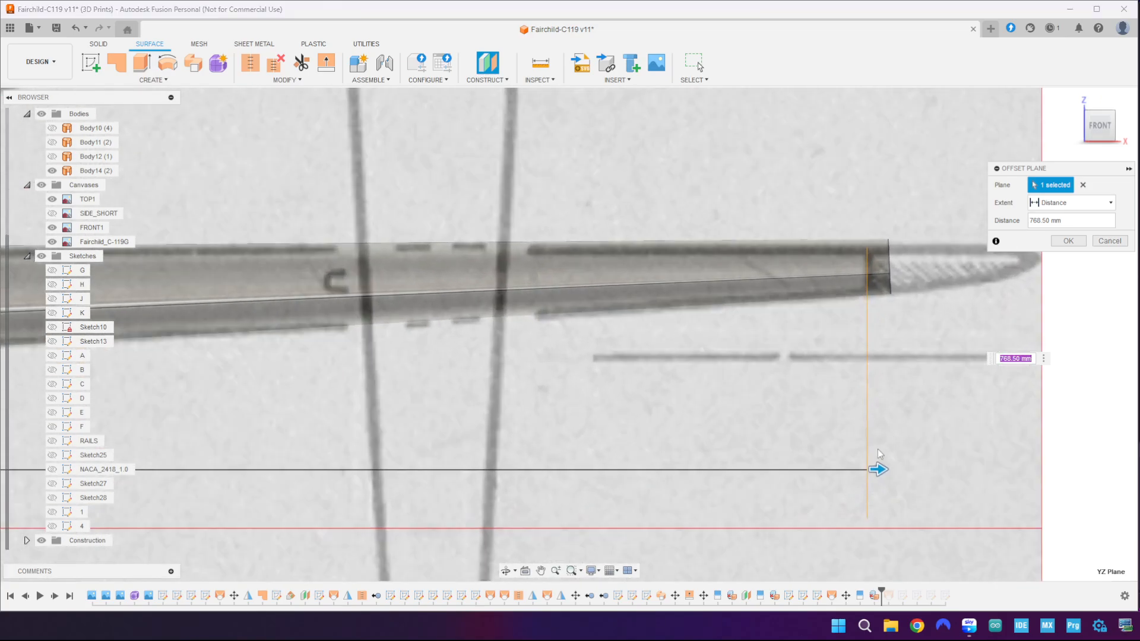
{"action": "left_click_drag", "start_coordinate": [880, 470], "coordinate": [881, 469]}
{"action": "left_click", "coordinate": [1100, 104]}
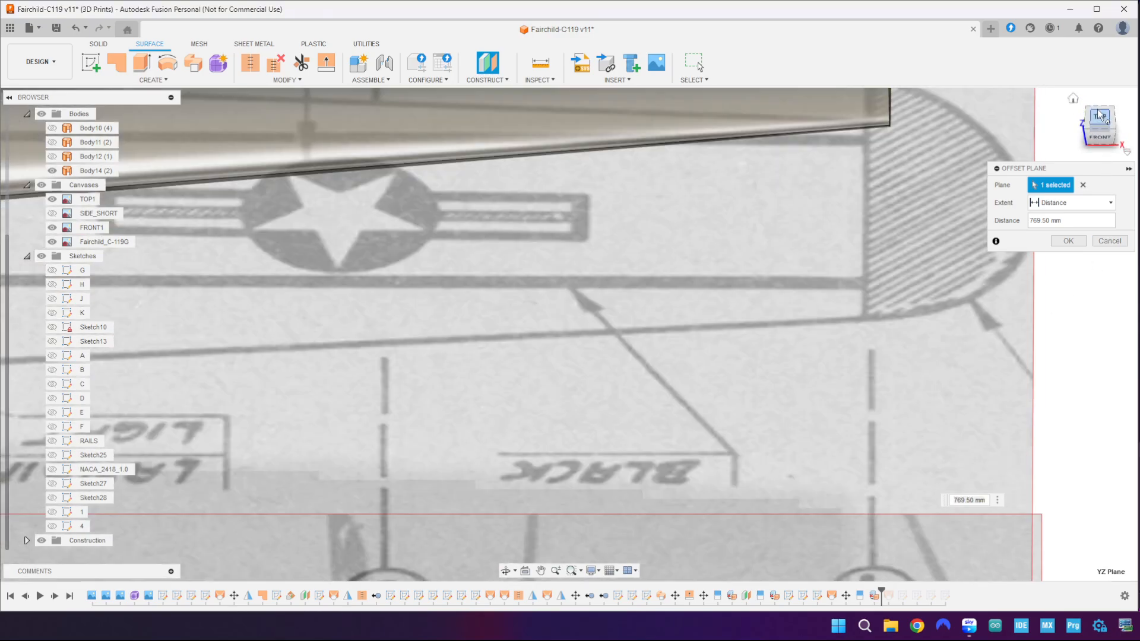
{"action": "scroll", "coordinate": [935, 384], "scroll_direction": "down", "scroll_amount": 7}
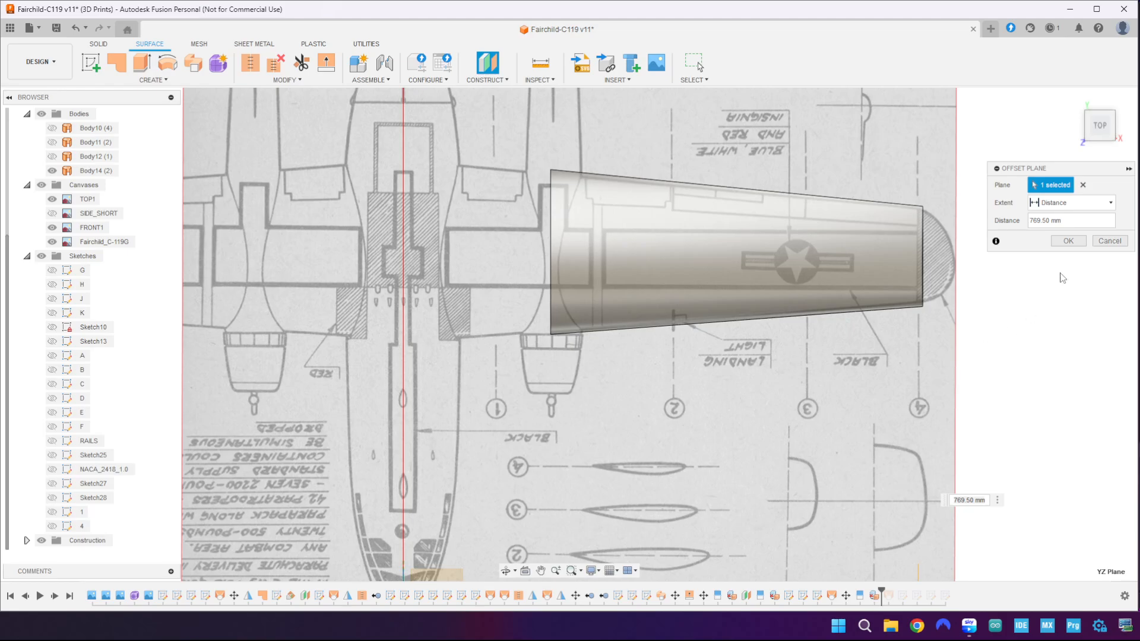
{"action": "left_click", "coordinate": [1068, 241]}
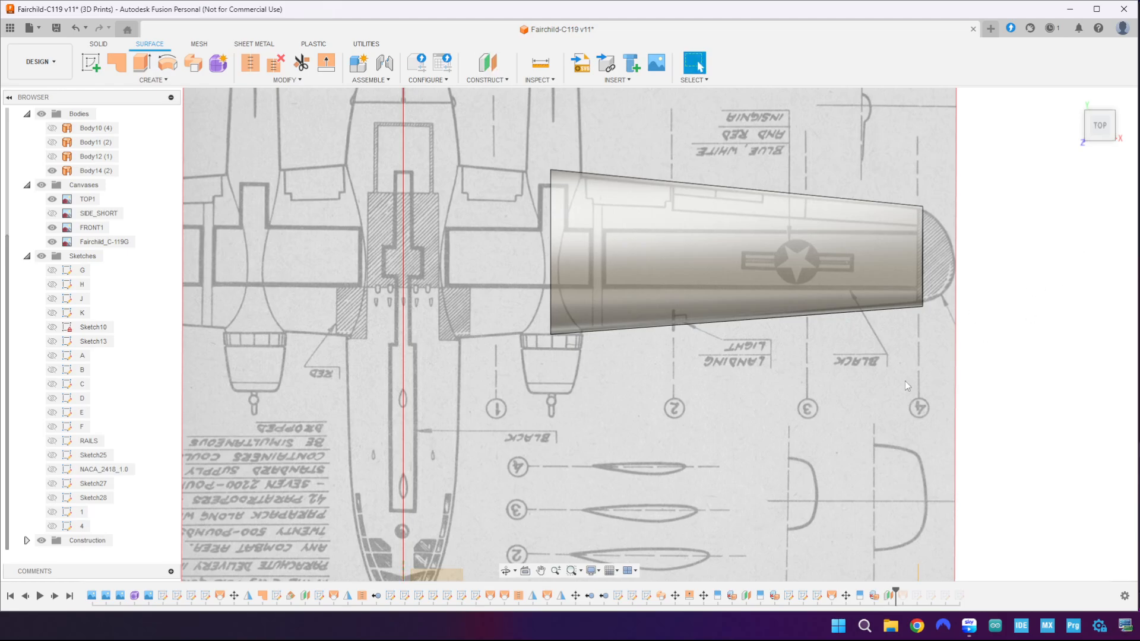
{"action": "scroll", "coordinate": [819, 395], "scroll_direction": "down", "scroll_amount": 3}
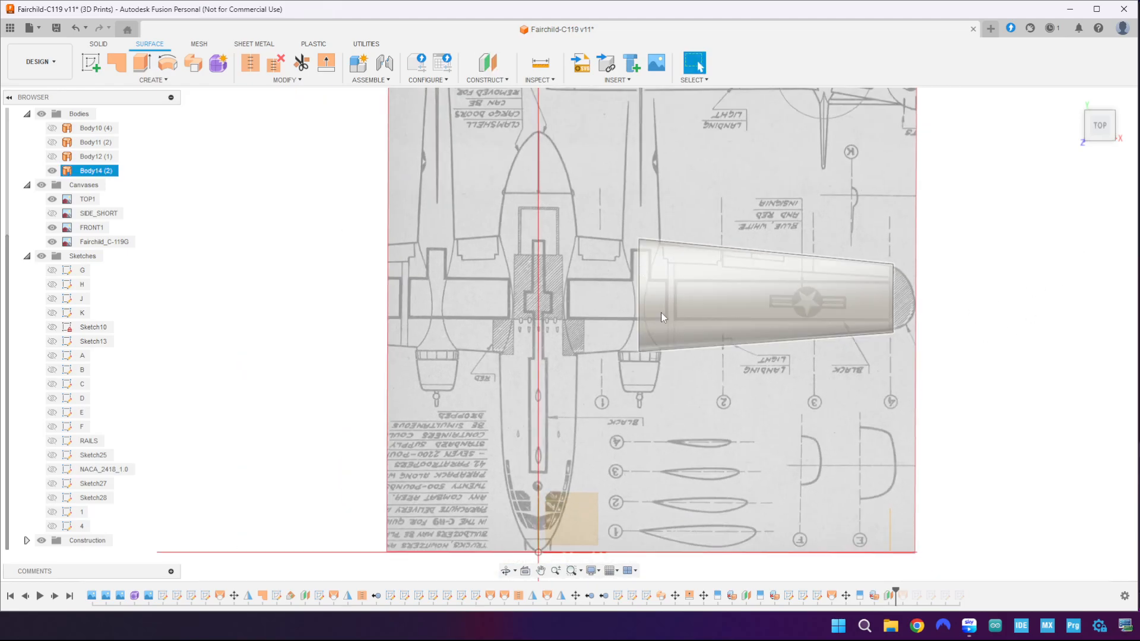
- Split the upper and lower outer wing faces with the construction plane at the wing's outboard end
{"action": "left_click_drag", "start_coordinate": [607, 212], "coordinate": [938, 394]}
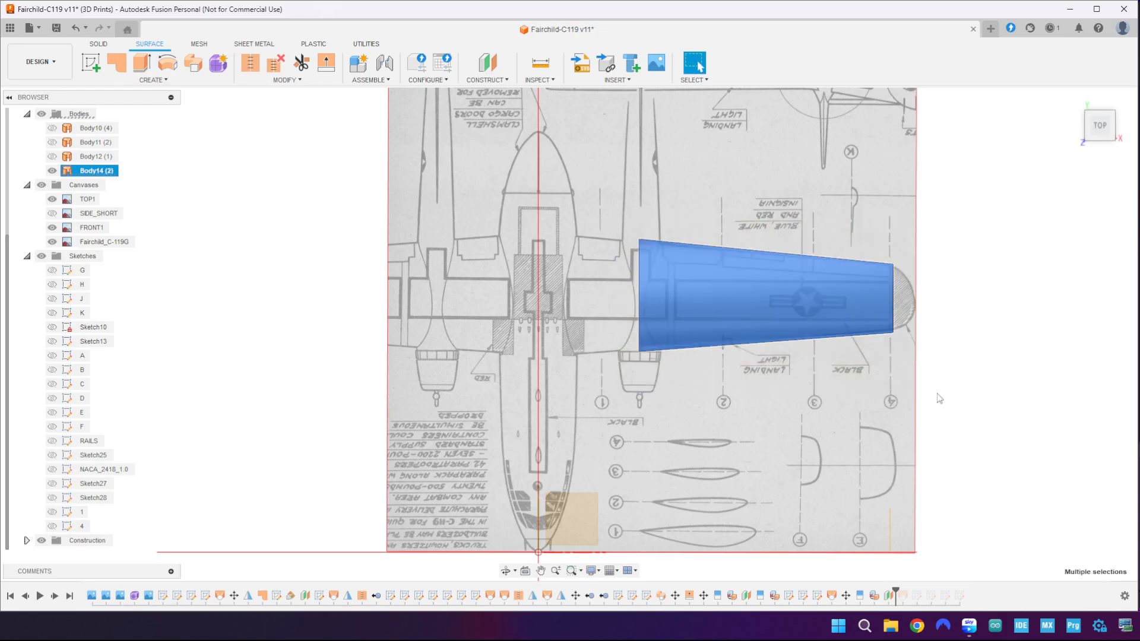
{"action": "left_click", "coordinate": [297, 83]}
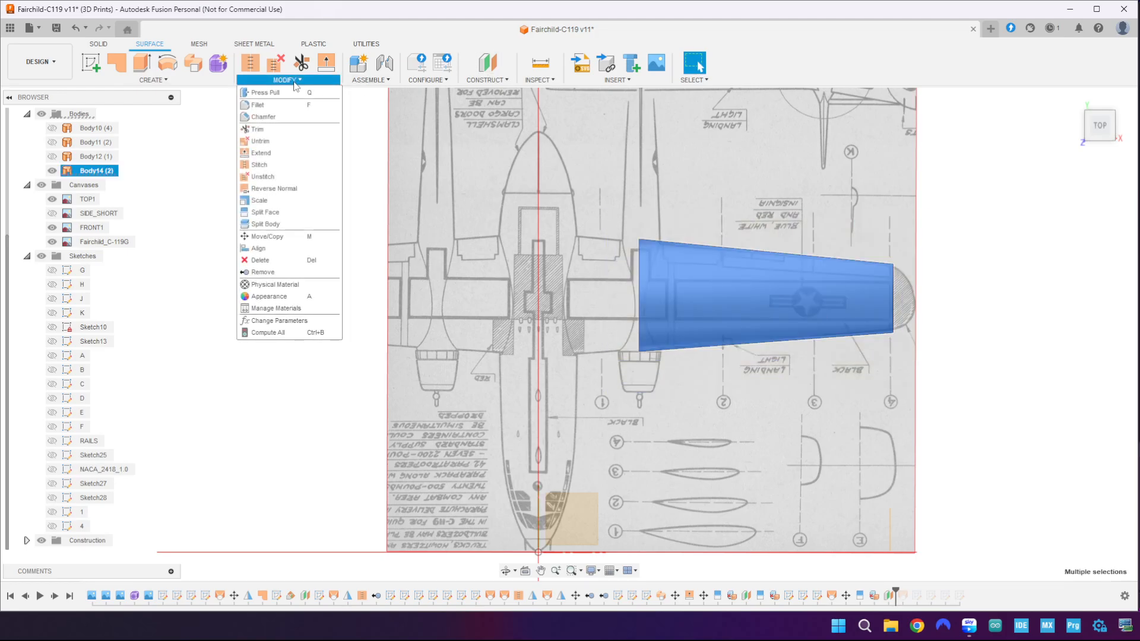
{"action": "left_click", "coordinate": [279, 218]}
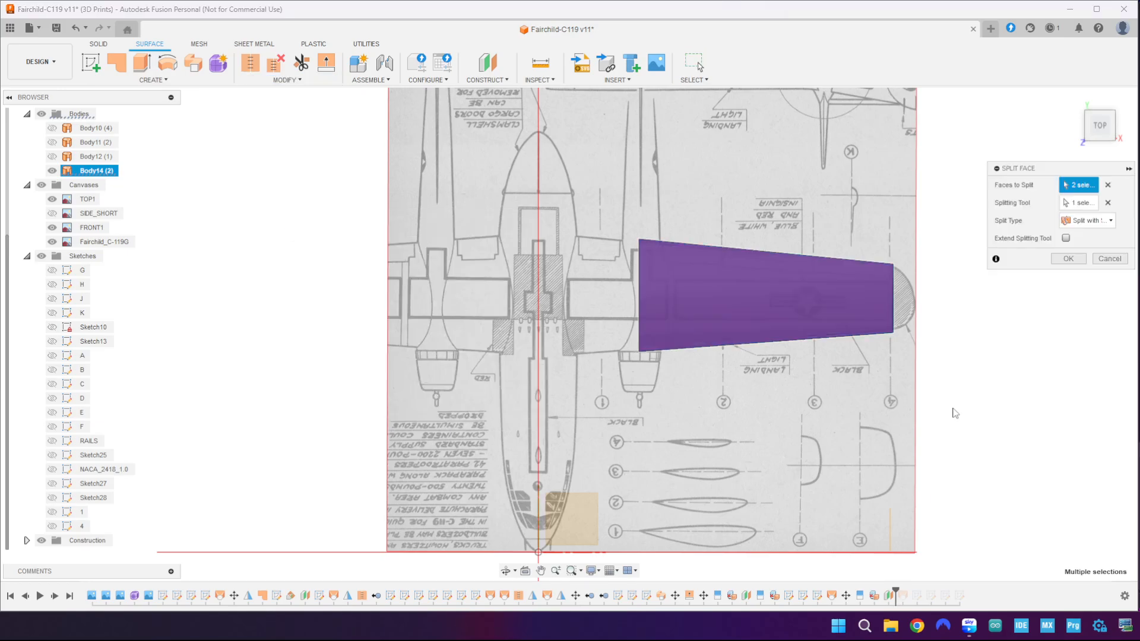
{"action": "left_click", "coordinate": [890, 532]}
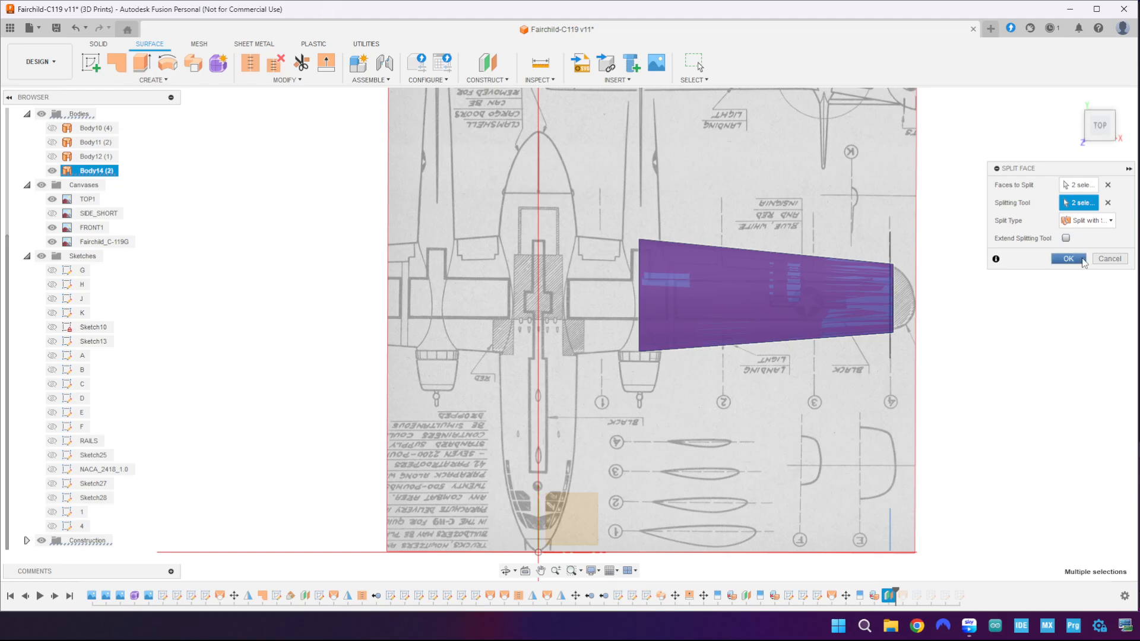
{"action": "left_click", "coordinate": [1068, 259]}
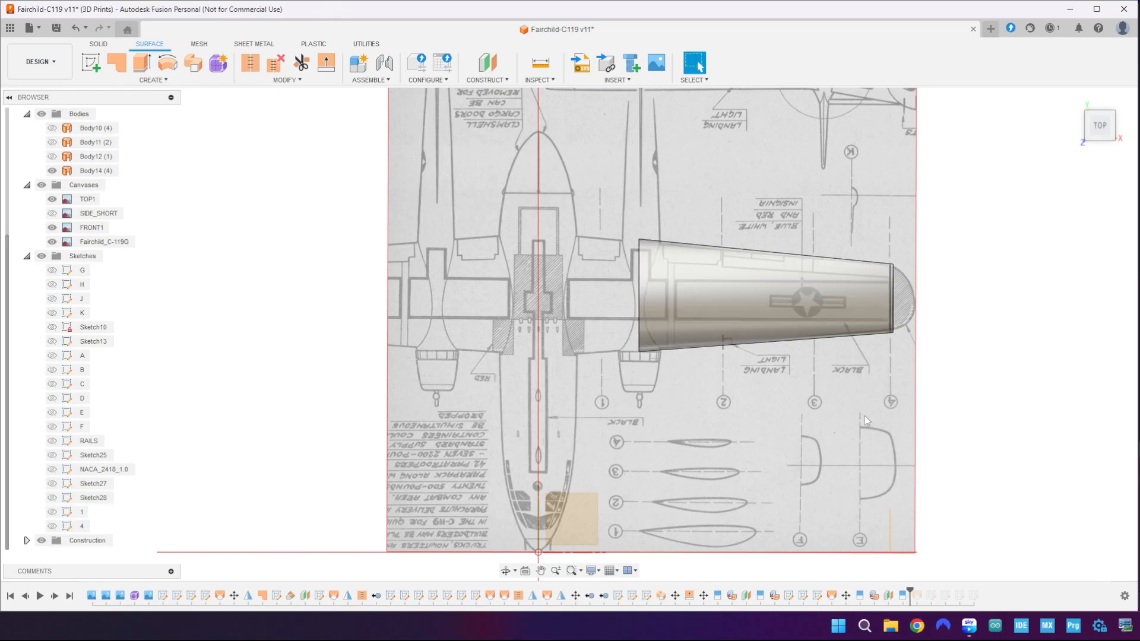
- Delete the two narrow upper and lower face strips outboard of the split at the wing's outer end
{"action": "scroll", "coordinate": [864, 416], "scroll_direction": "up", "scroll_amount": 5}
{"action": "middle_click_drag", "start_coordinate": [918, 351], "coordinate": [885, 341]}
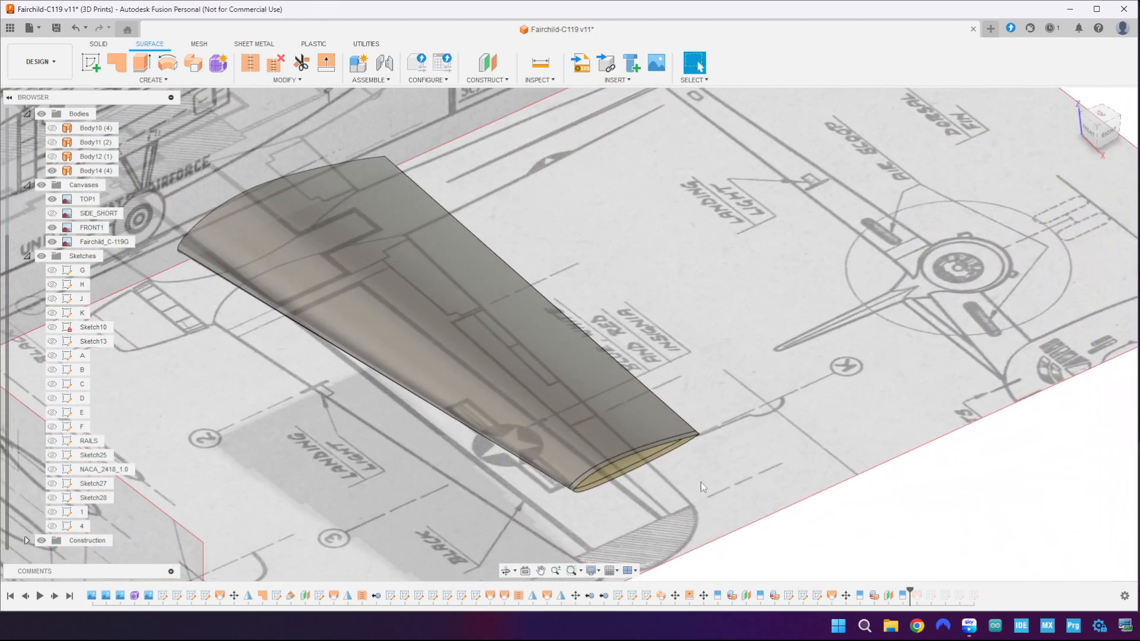
{"action": "scroll", "coordinate": [630, 493], "scroll_direction": "up", "scroll_amount": 5}
{"action": "left_click", "coordinate": [489, 463]}
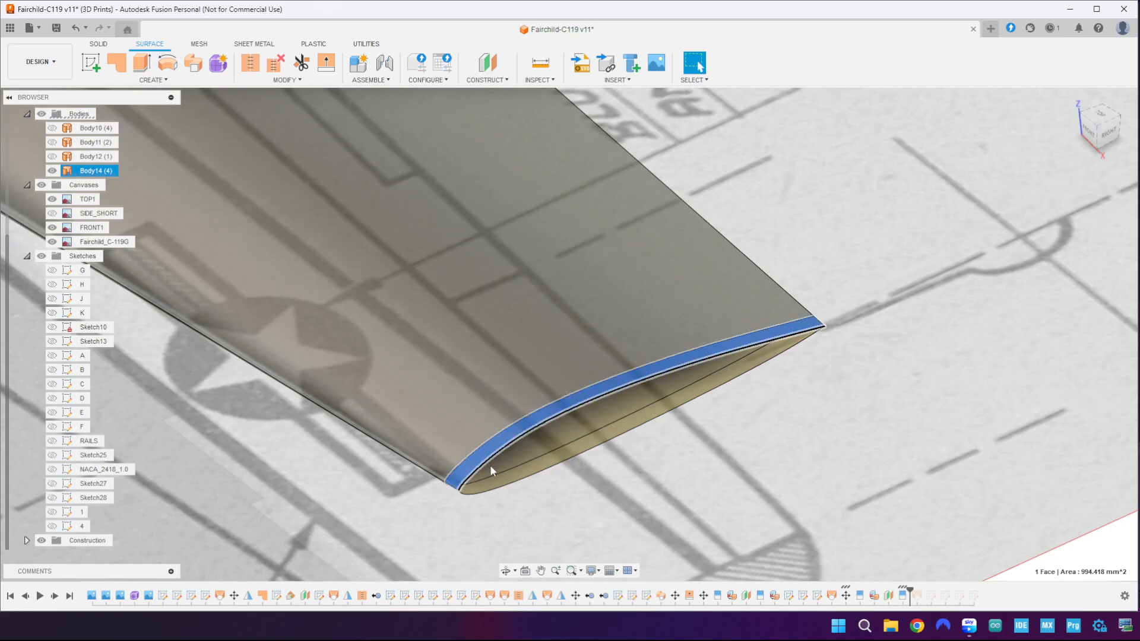
{"action": "left_click", "coordinate": [499, 487], "text": "ctrl"}
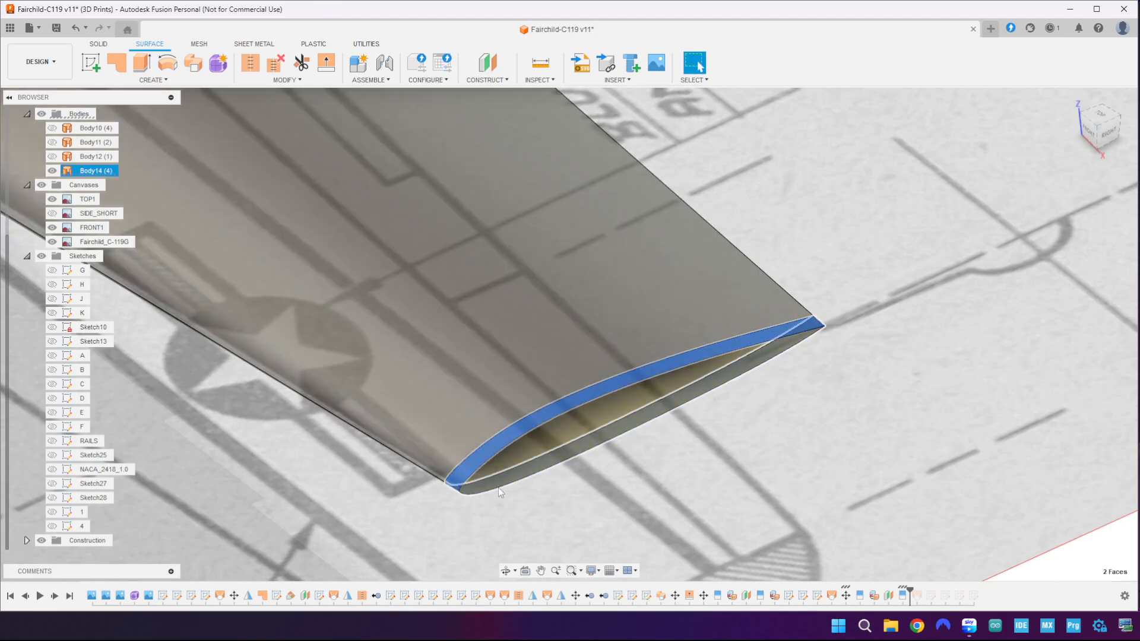
{"action": "right_click", "coordinate": [471, 465]}
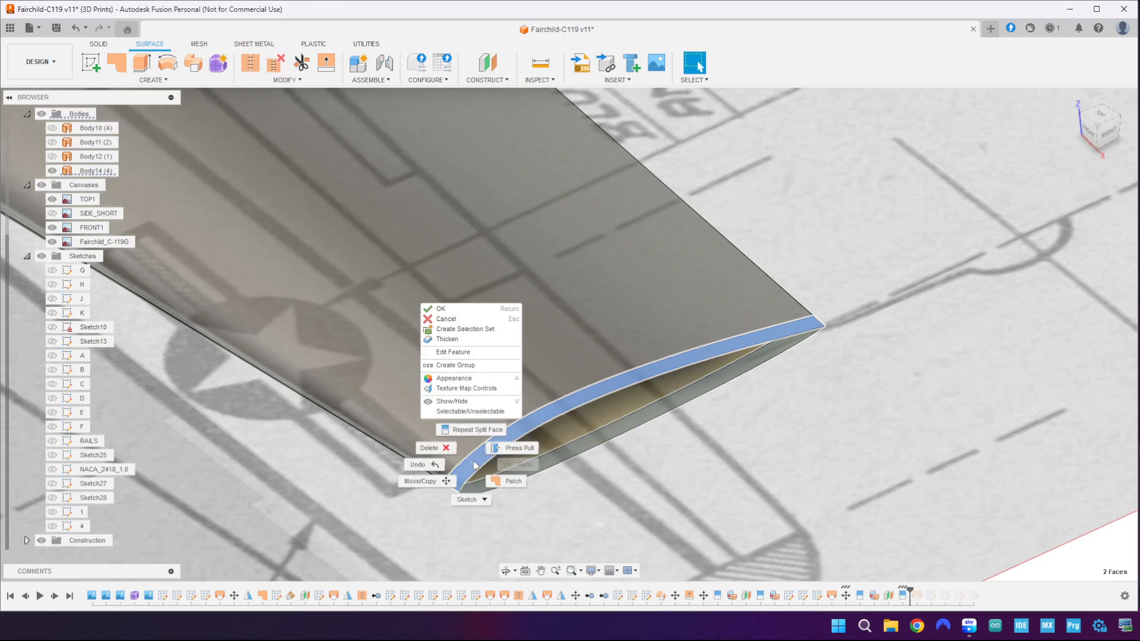
{"action": "left_click", "coordinate": [440, 452]}
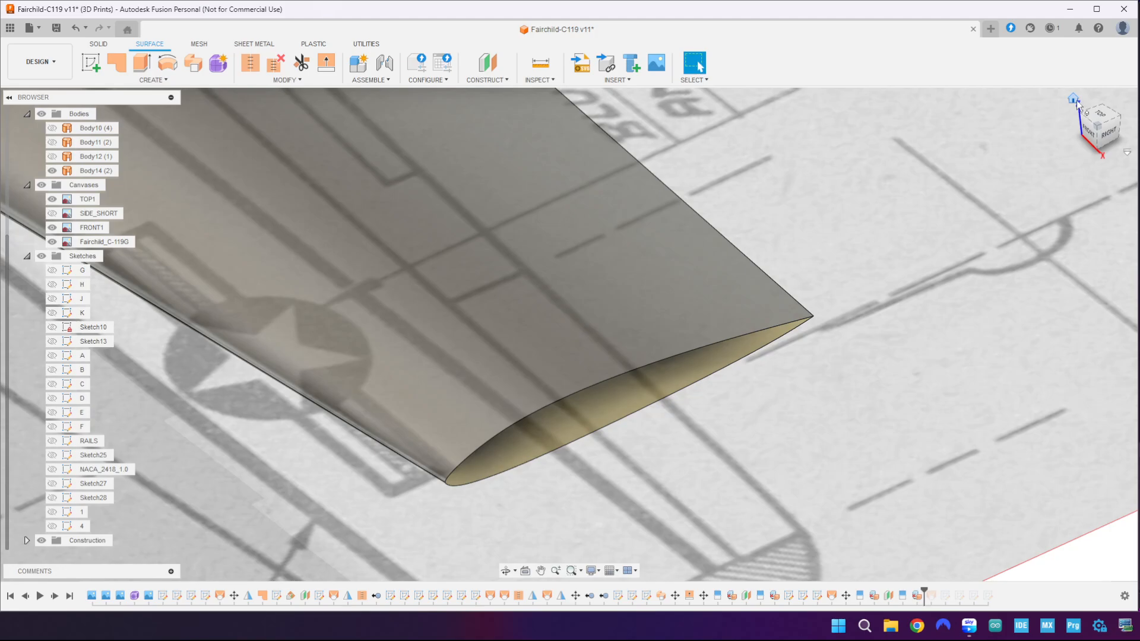
- Show the hidden bodies Body12, Body11 and Body10 together with the trimmed outer wing
{"action": "left_click", "coordinate": [1076, 103]}
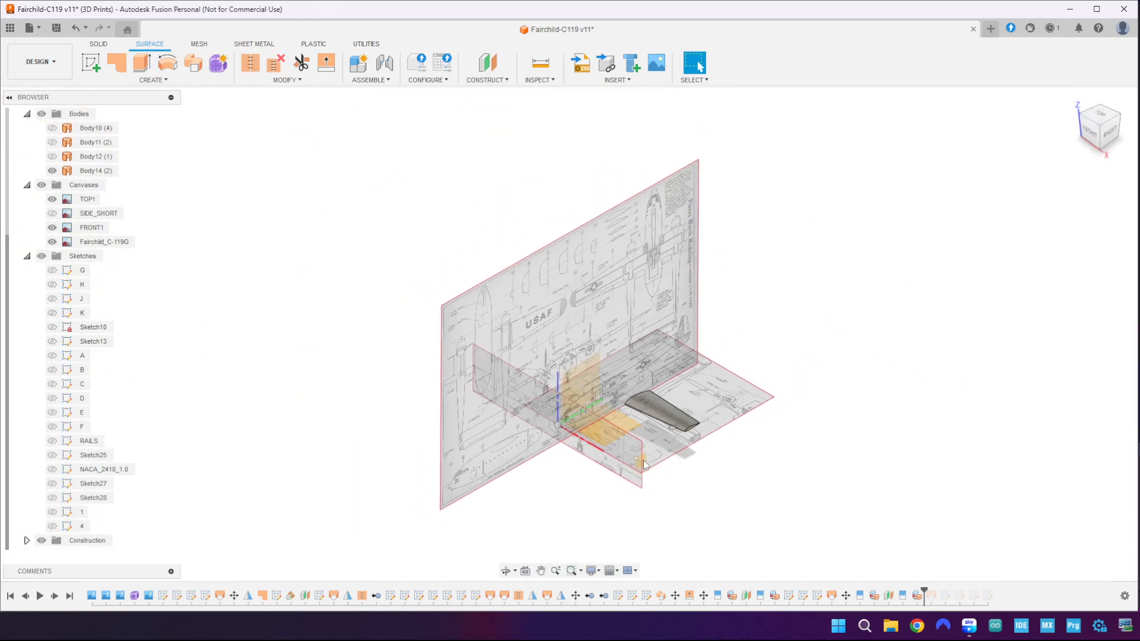
{"action": "left_click", "coordinate": [52, 156]}
{"action": "left_click", "coordinate": [52, 142]}
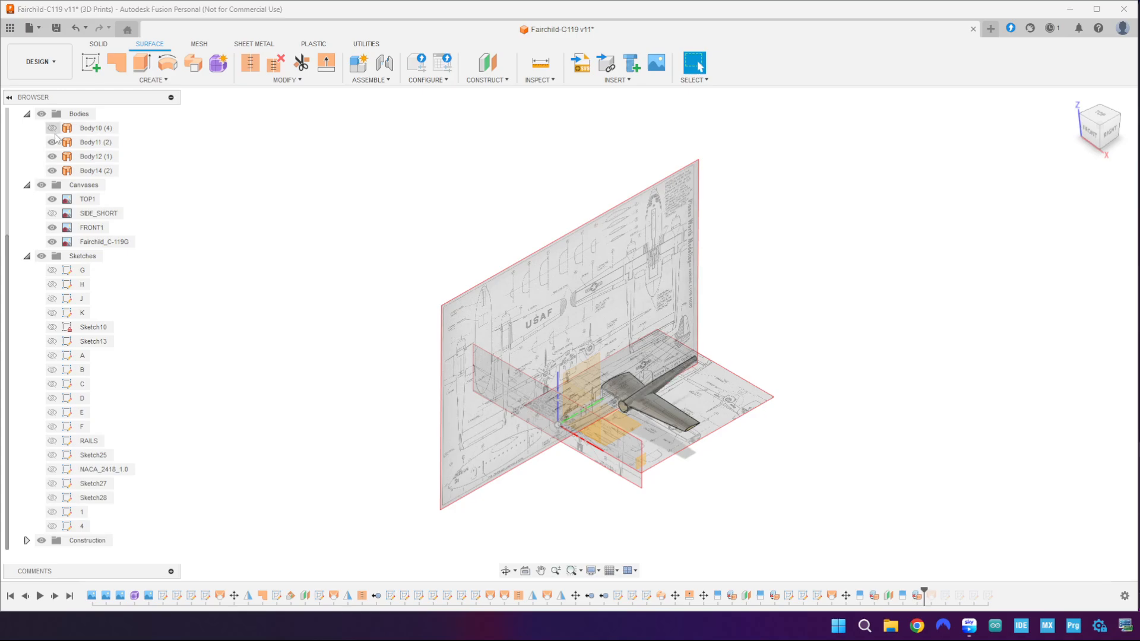
{"action": "left_click", "coordinate": [52, 128]}
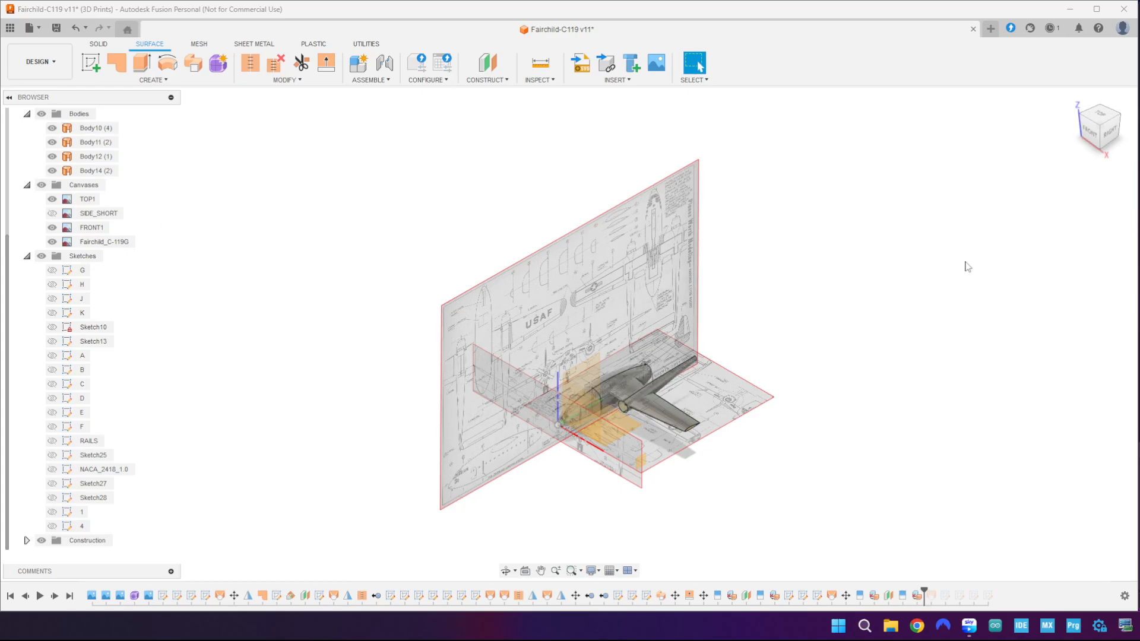
- In the front view, hide all blueprint canvases, the origin and construction plane Plane5
{"action": "left_click", "coordinate": [1099, 131]}
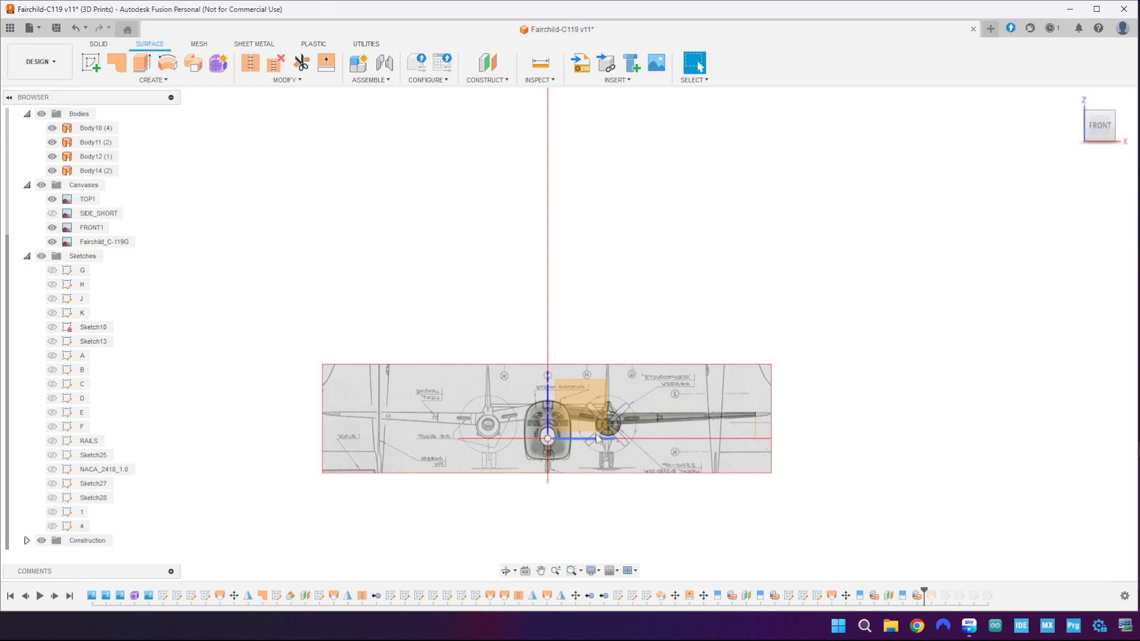
{"action": "left_click", "coordinate": [26, 256]}
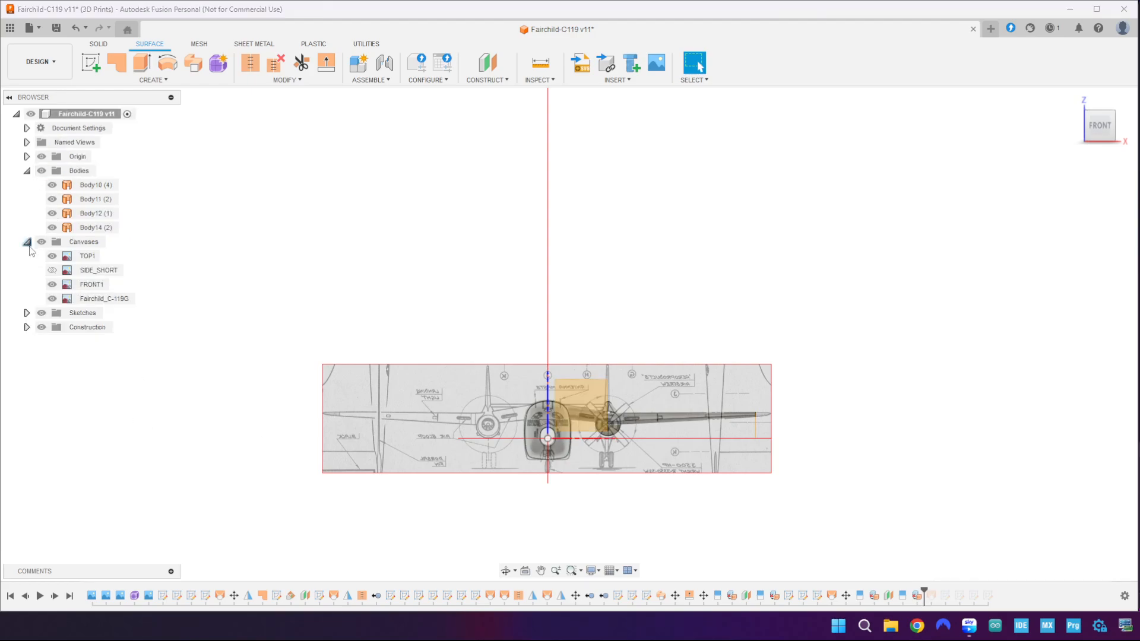
{"action": "left_click", "coordinate": [41, 241]}
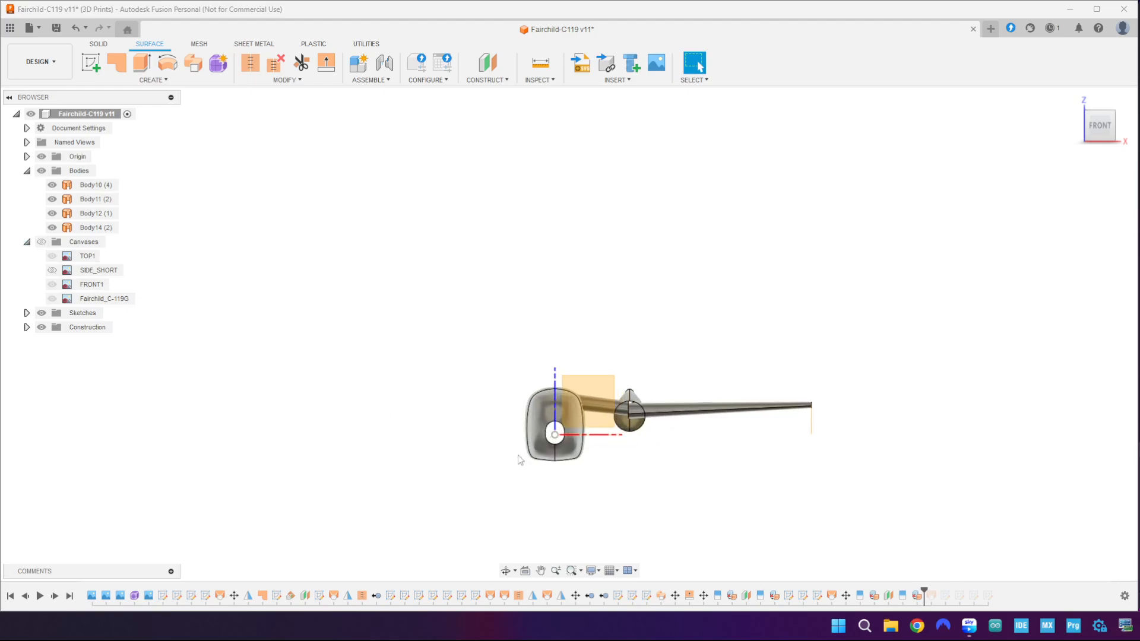
{"action": "left_click", "coordinate": [42, 156]}
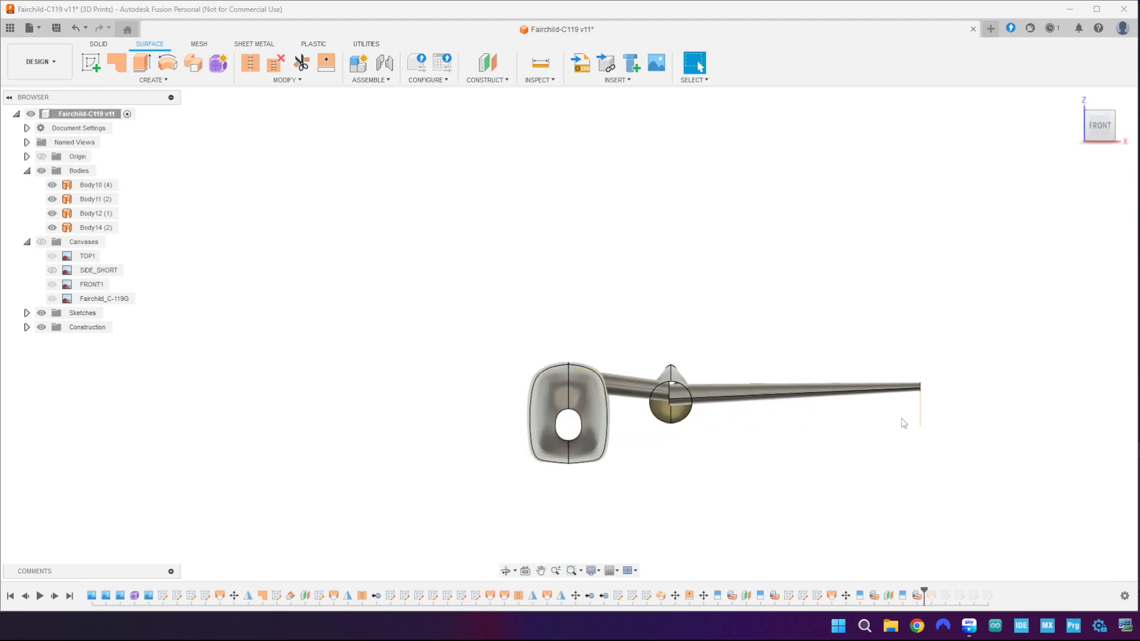
{"action": "scroll", "coordinate": [781, 447], "scroll_direction": "up", "scroll_amount": 3}
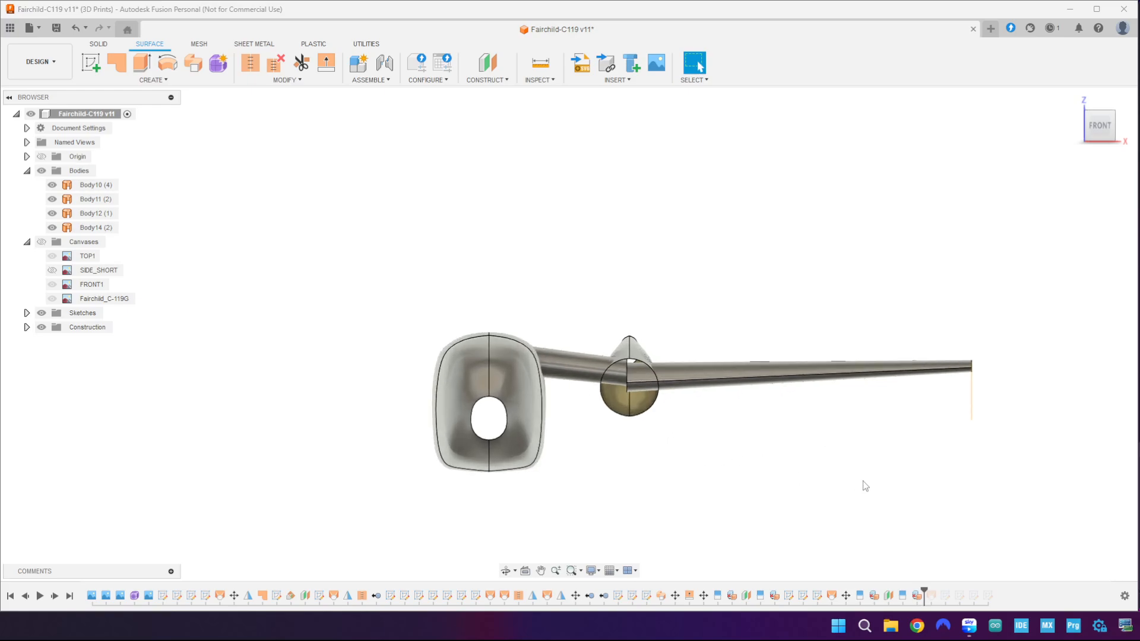
{"action": "left_click", "coordinate": [27, 327]}
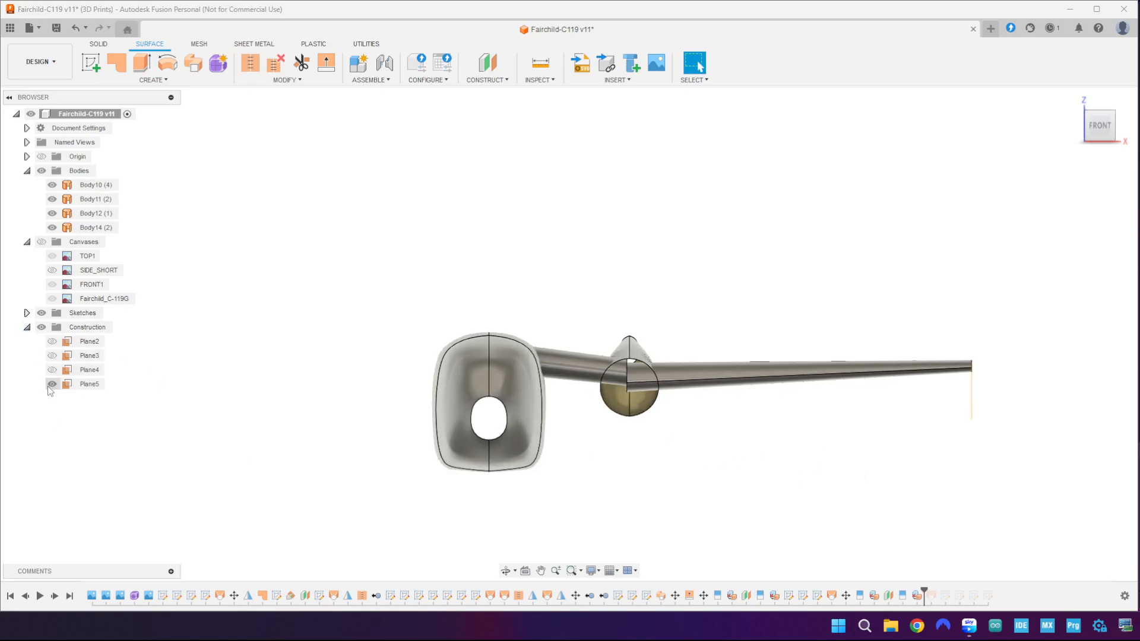
{"action": "left_click", "coordinate": [52, 384]}
{"action": "left_click", "coordinate": [27, 327]}
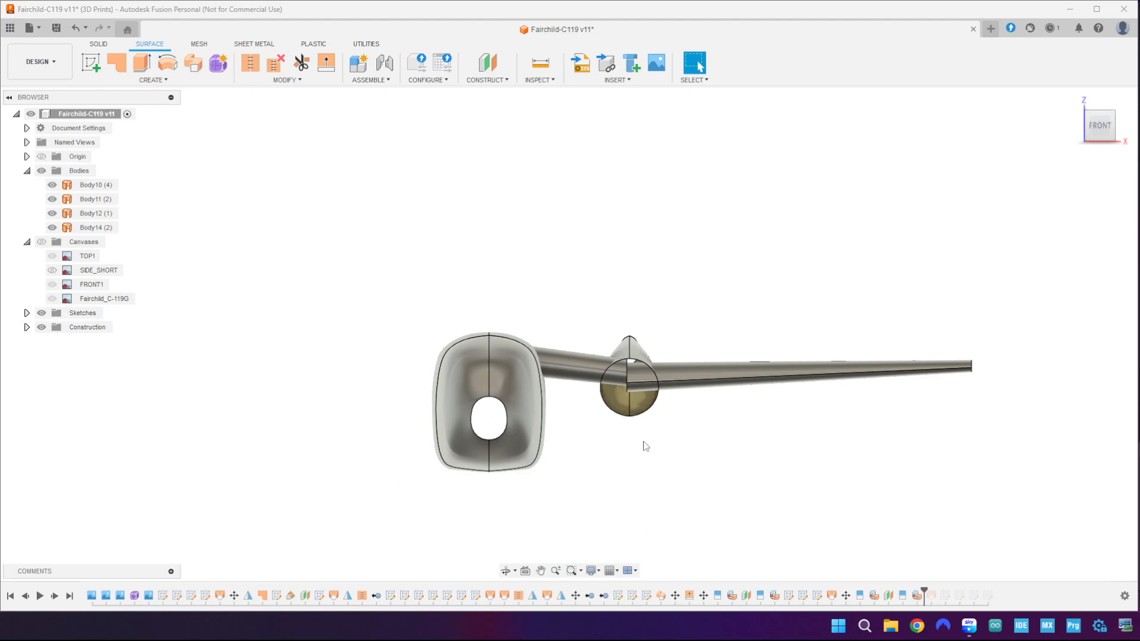
- Show only the FRONT1 canvas and compare the fuselage, boom and wing with the front blueprint
{"action": "scroll", "coordinate": [644, 446], "scroll_direction": "up", "scroll_amount": 3}
{"action": "scroll", "coordinate": [643, 446], "scroll_direction": "down", "scroll_amount": 3}
{"action": "scroll", "coordinate": [643, 450], "scroll_direction": "up", "scroll_amount": 1}
{"action": "middle_click_drag", "start_coordinate": [642, 449], "coordinate": [629, 395]}
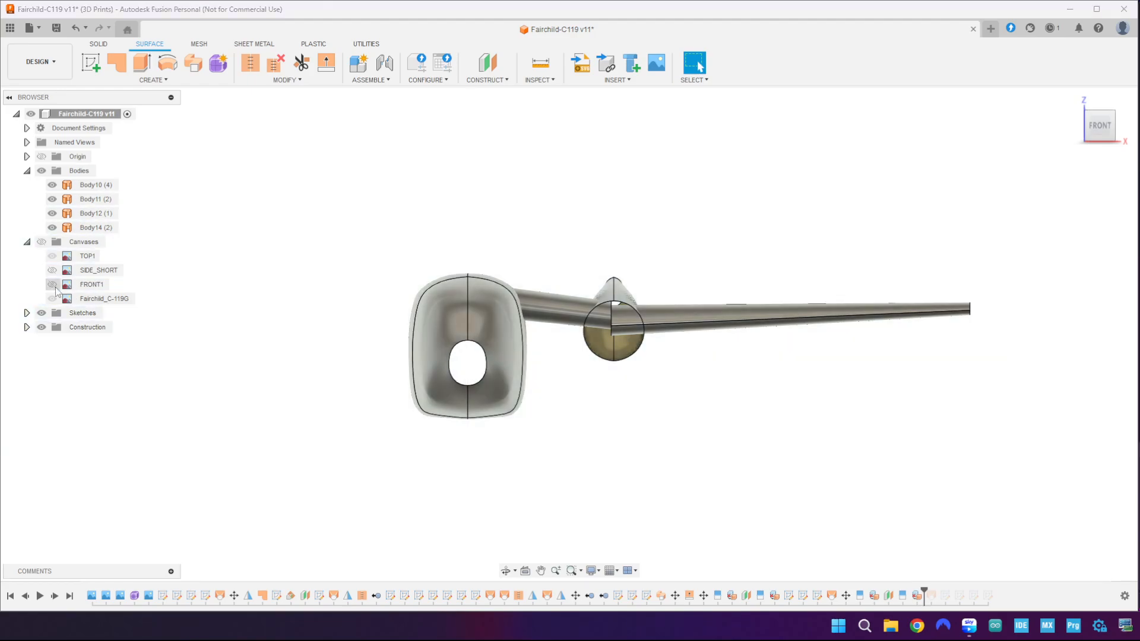
{"action": "left_click", "coordinate": [52, 284]}
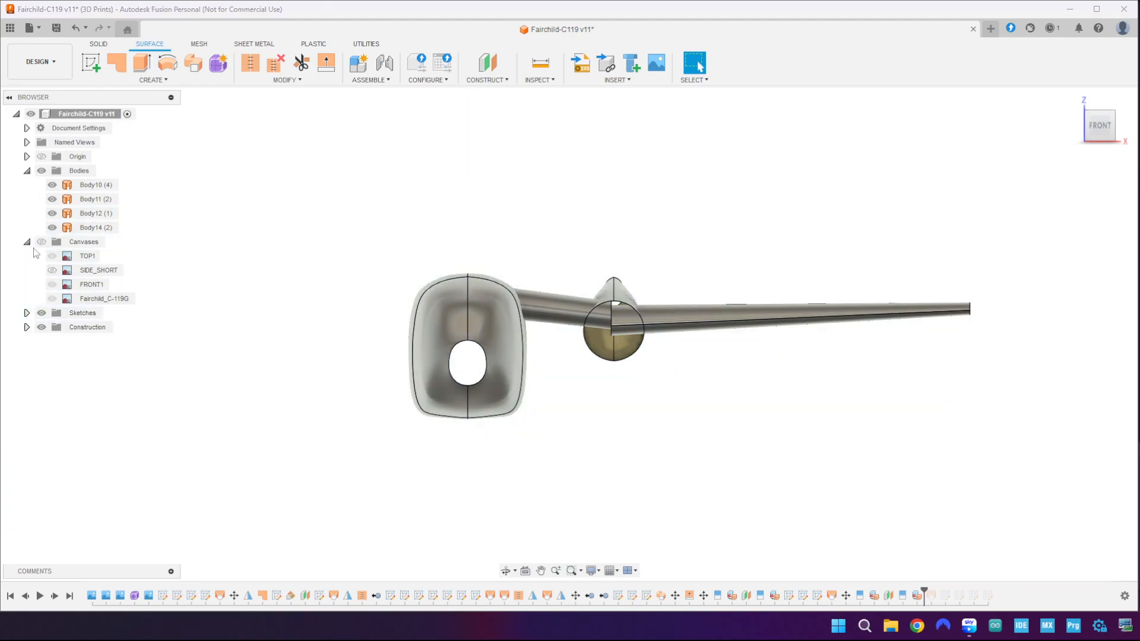
{"action": "left_click", "coordinate": [42, 241]}
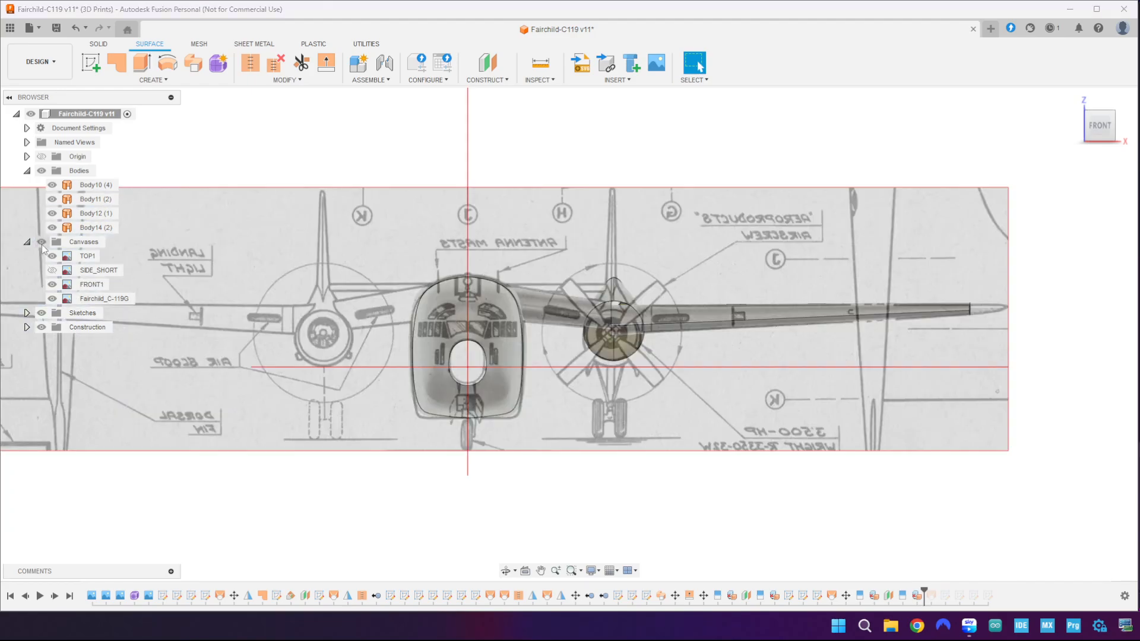
{"action": "left_click", "coordinate": [52, 256]}
{"action": "left_click", "coordinate": [52, 285]}
{"action": "left_click", "coordinate": [52, 299]}
{"action": "left_click", "coordinate": [52, 285]}
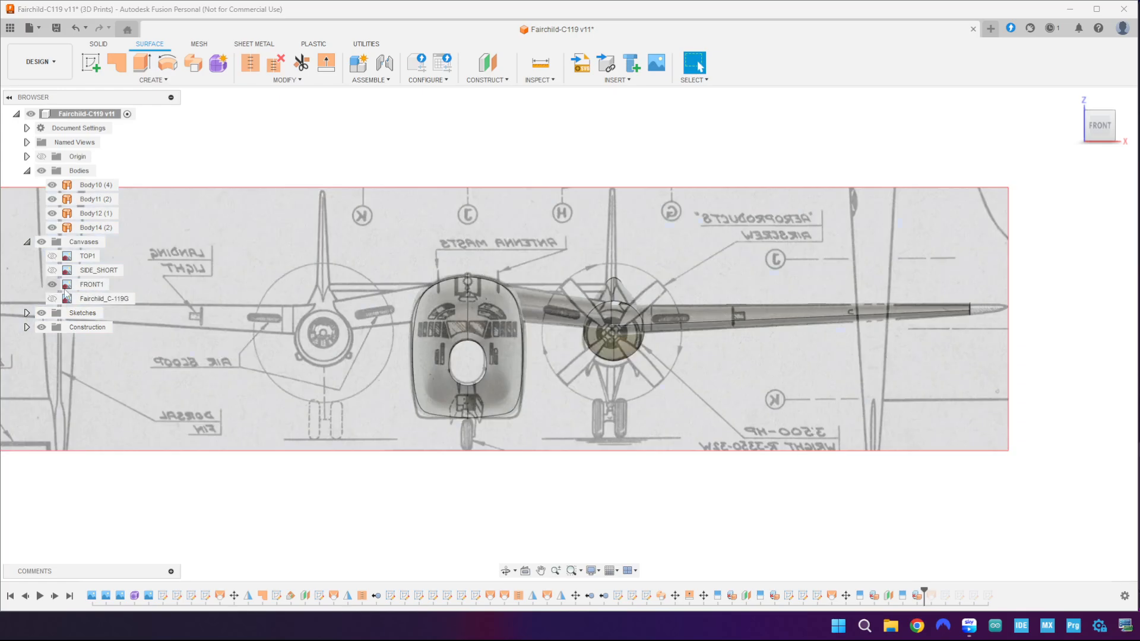
{"action": "scroll", "coordinate": [633, 378], "scroll_direction": "up", "scroll_amount": 3}
{"action": "scroll", "coordinate": [632, 379], "scroll_direction": "down", "scroll_amount": 2}
{"action": "scroll", "coordinate": [633, 383], "scroll_direction": "up", "scroll_amount": 3}
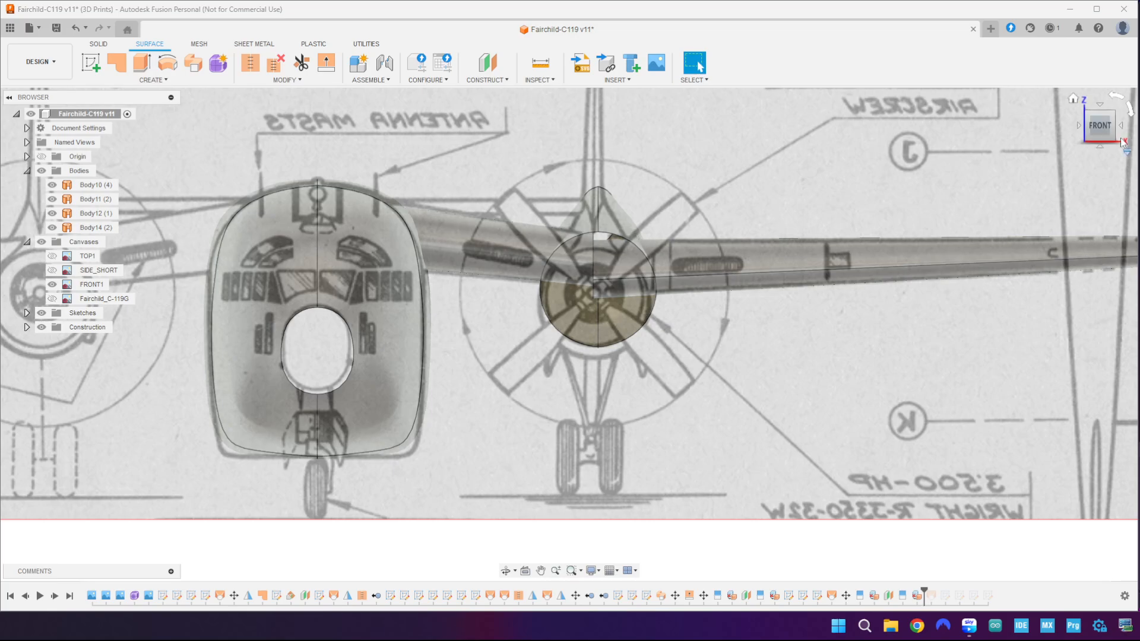
{"action": "scroll", "coordinate": [878, 363], "scroll_direction": "down", "scroll_amount": 2}
{"action": "scroll", "coordinate": [870, 364], "scroll_direction": "down", "scroll_amount": 3}
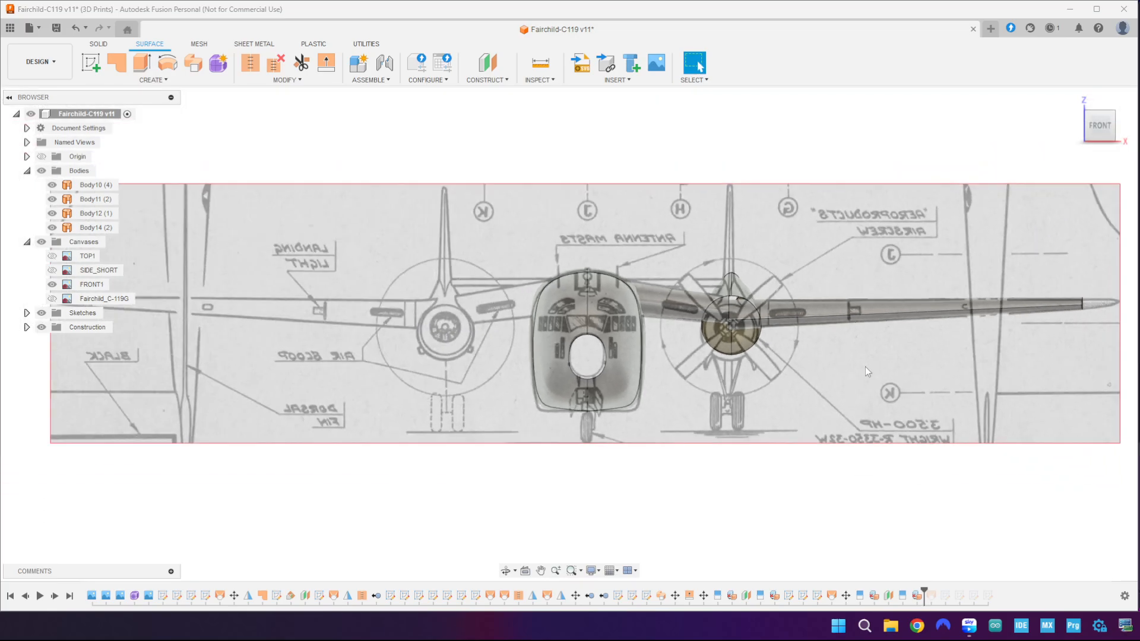
- Show the SIDE_SHORT, TOP1 and Fairchild_C-119G canvases as well and compare the model with the side blueprint
{"action": "left_click", "coordinate": [53, 270]}
{"action": "left_click", "coordinate": [52, 256]}
{"action": "left_click", "coordinate": [52, 298]}
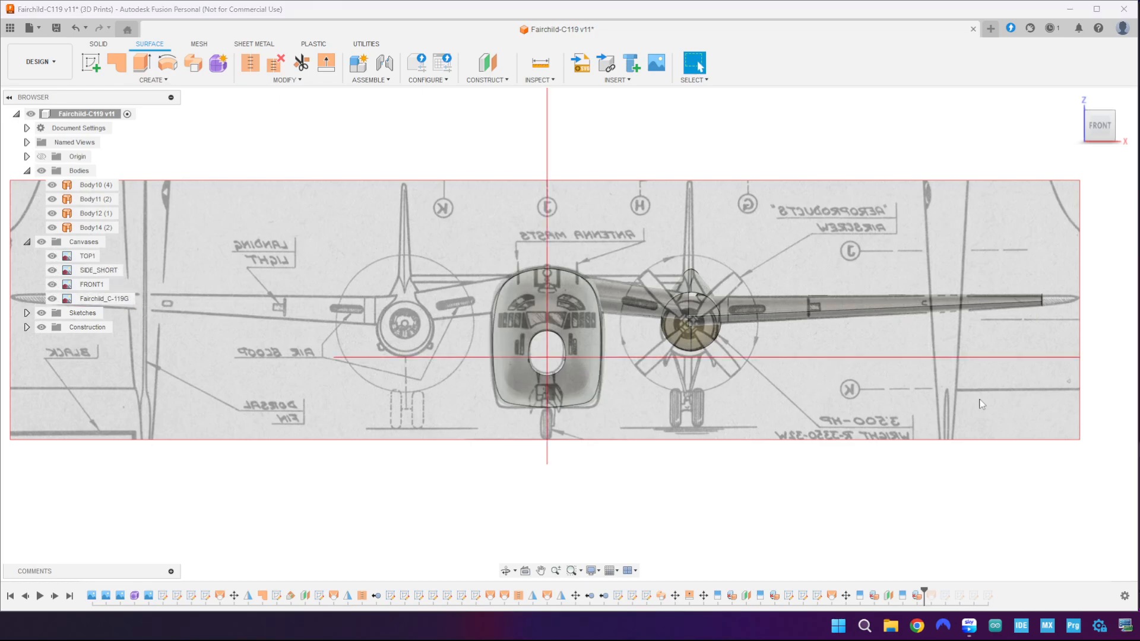
{"action": "left_click", "coordinate": [1121, 132]}
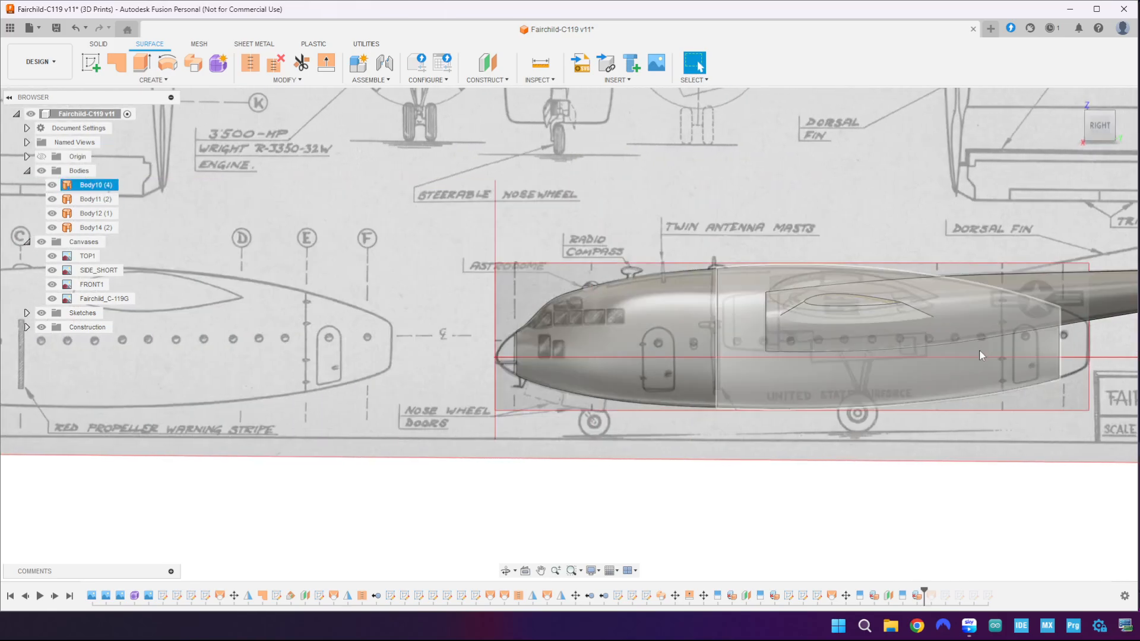
{"action": "scroll", "coordinate": [983, 374], "scroll_direction": "up", "scroll_amount": 2}
{"action": "scroll", "coordinate": [998, 392], "scroll_direction": "down", "scroll_amount": 3}
{"action": "middle_click_drag", "start_coordinate": [1021, 439], "coordinate": [802, 461]}
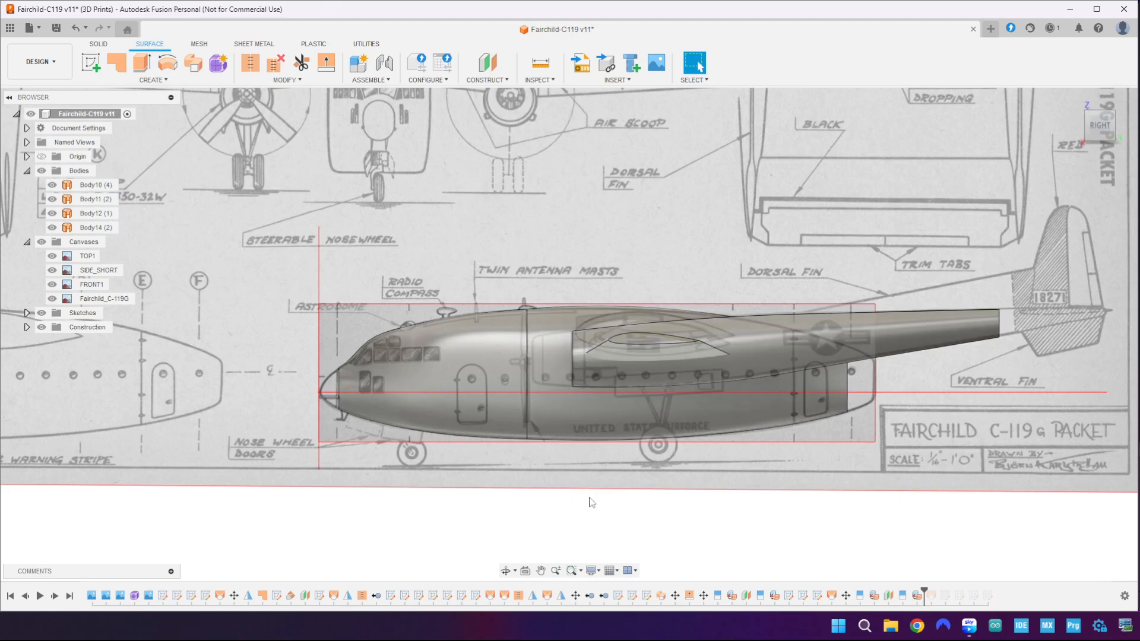
{"action": "left_click", "coordinate": [631, 363]}
- Examine the wing and boom against the top blueprint, and the wing-boom junction from the side
{"action": "left_click", "coordinate": [1100, 113]}
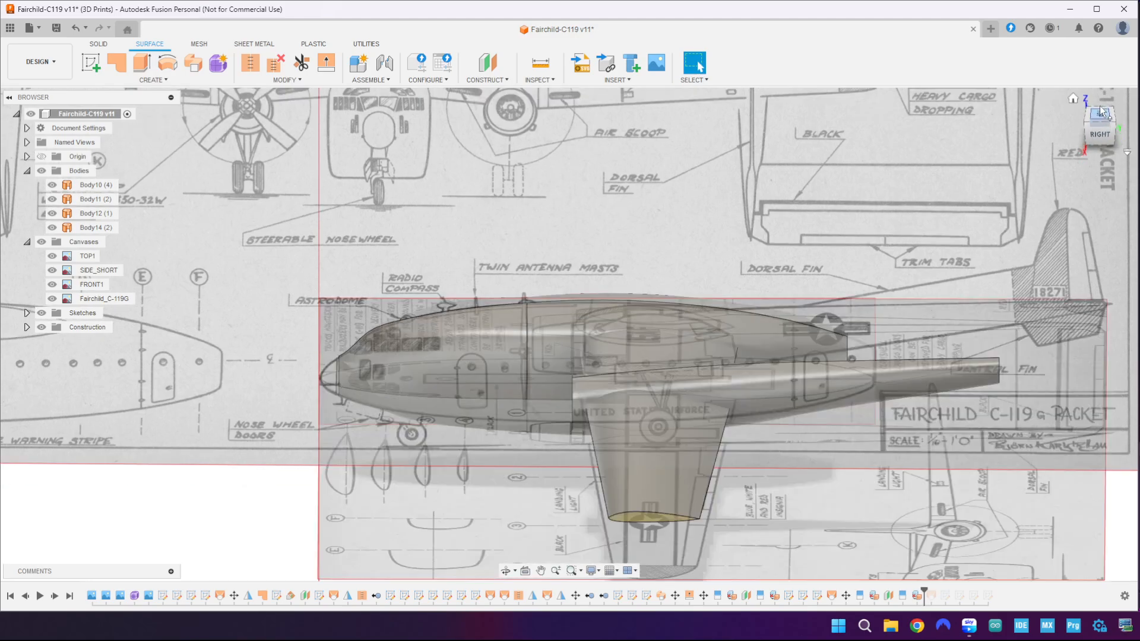
{"action": "scroll", "coordinate": [746, 486], "scroll_direction": "down", "scroll_amount": 3}
{"action": "middle_click_drag", "start_coordinate": [746, 486], "coordinate": [739, 275]}
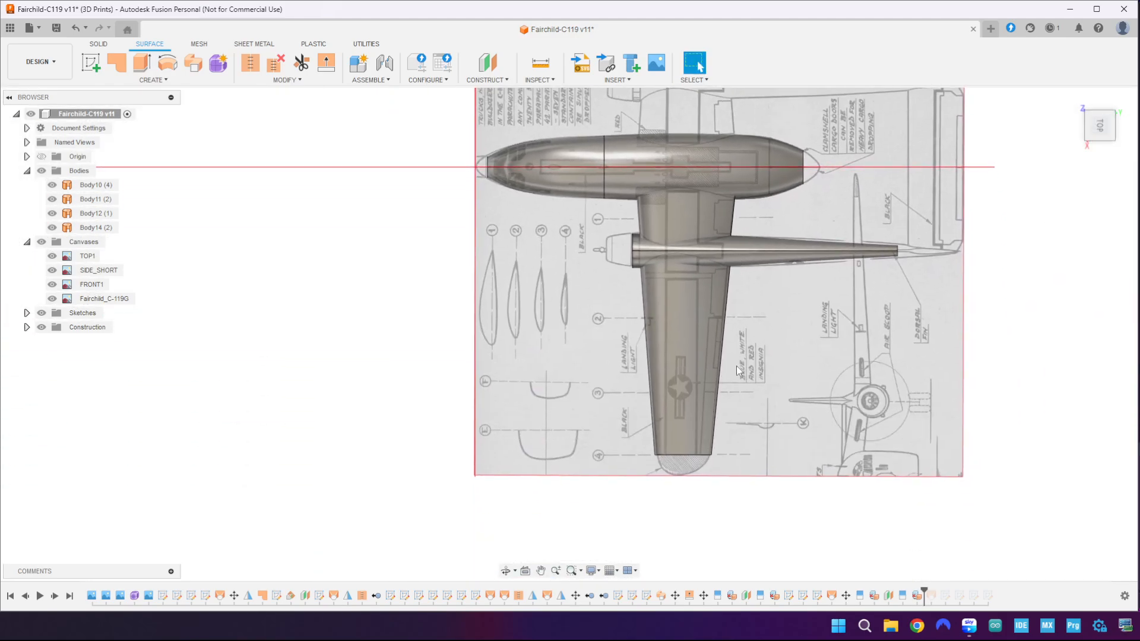
{"action": "scroll", "coordinate": [736, 365], "scroll_direction": "up", "scroll_amount": 3}
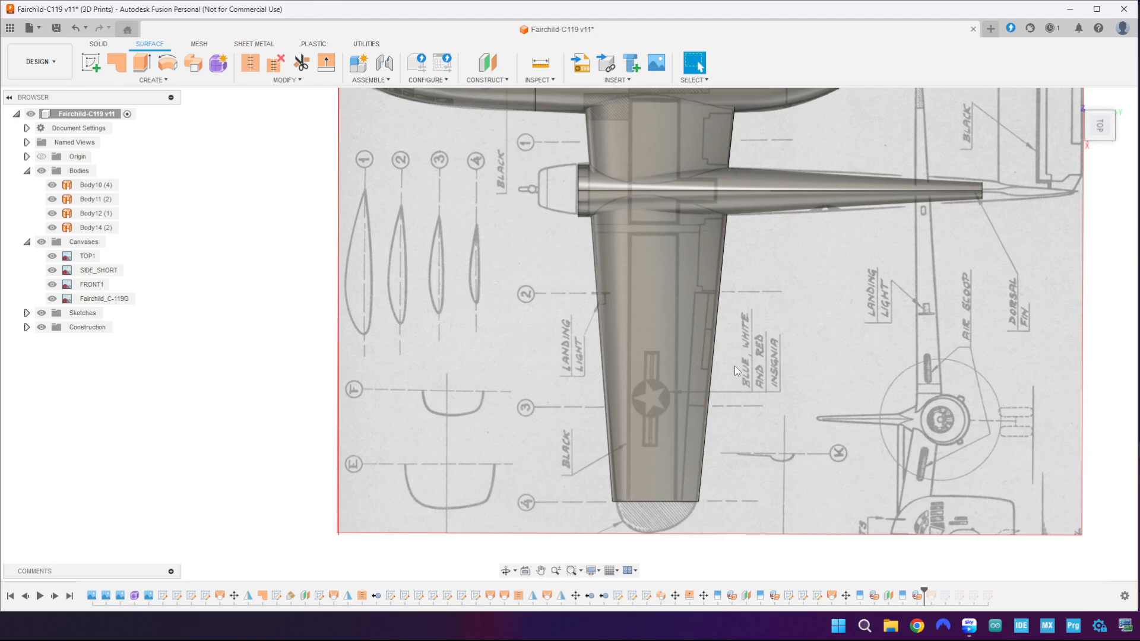
{"action": "left_click", "coordinate": [697, 189]}
{"action": "scroll", "coordinate": [642, 172], "scroll_direction": "up", "scroll_amount": 5}
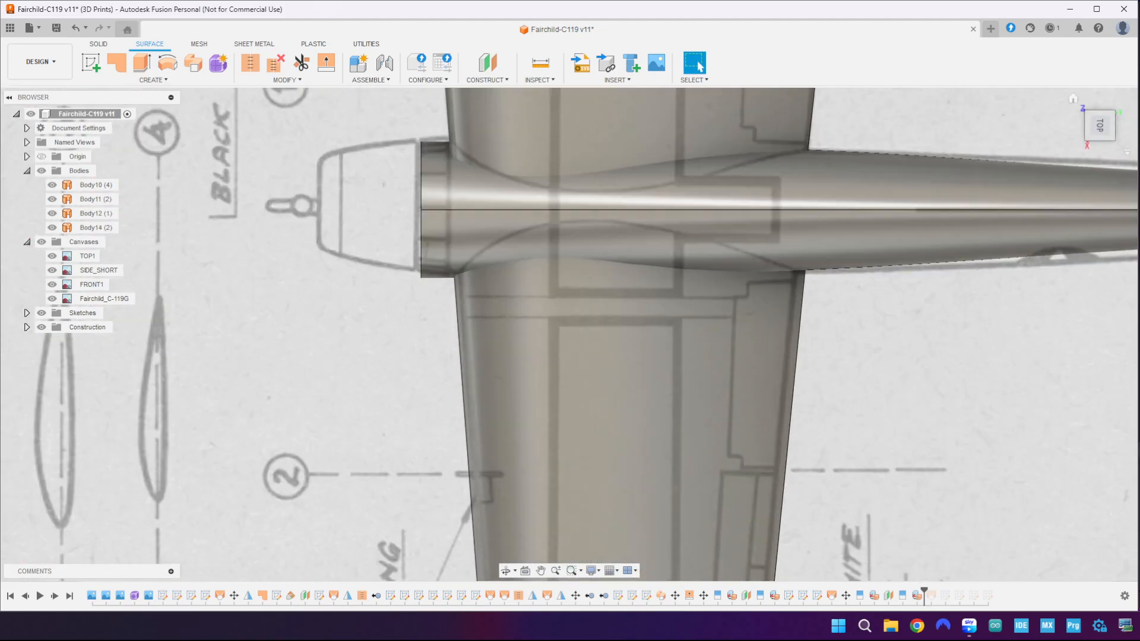
{"action": "left_click", "coordinate": [1081, 140]}
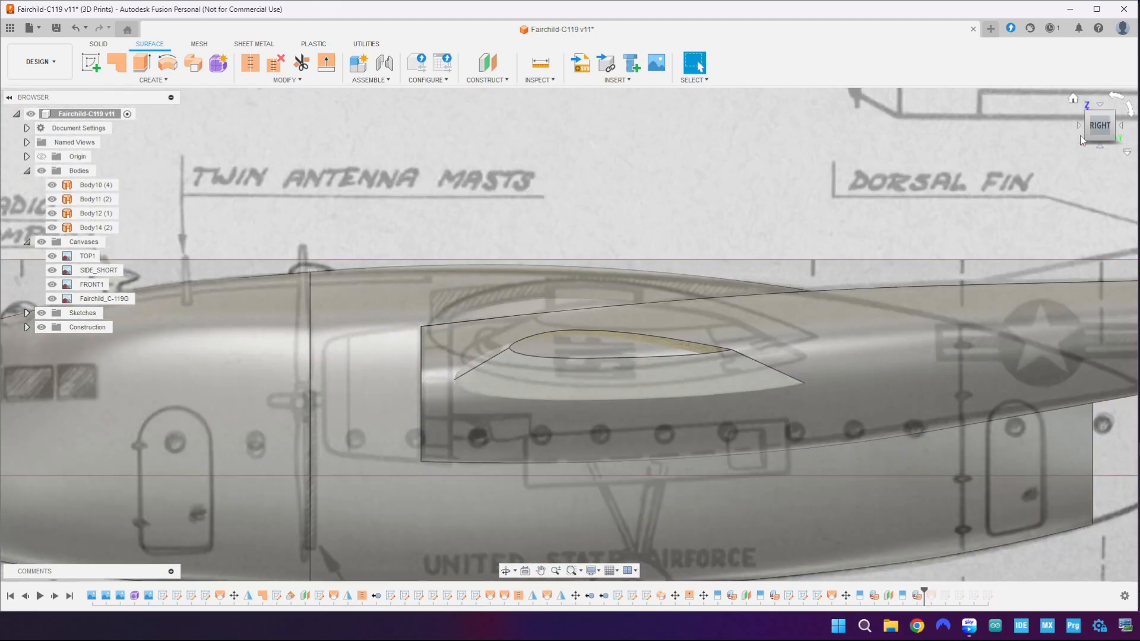
{"action": "left_click", "coordinate": [1074, 100]}
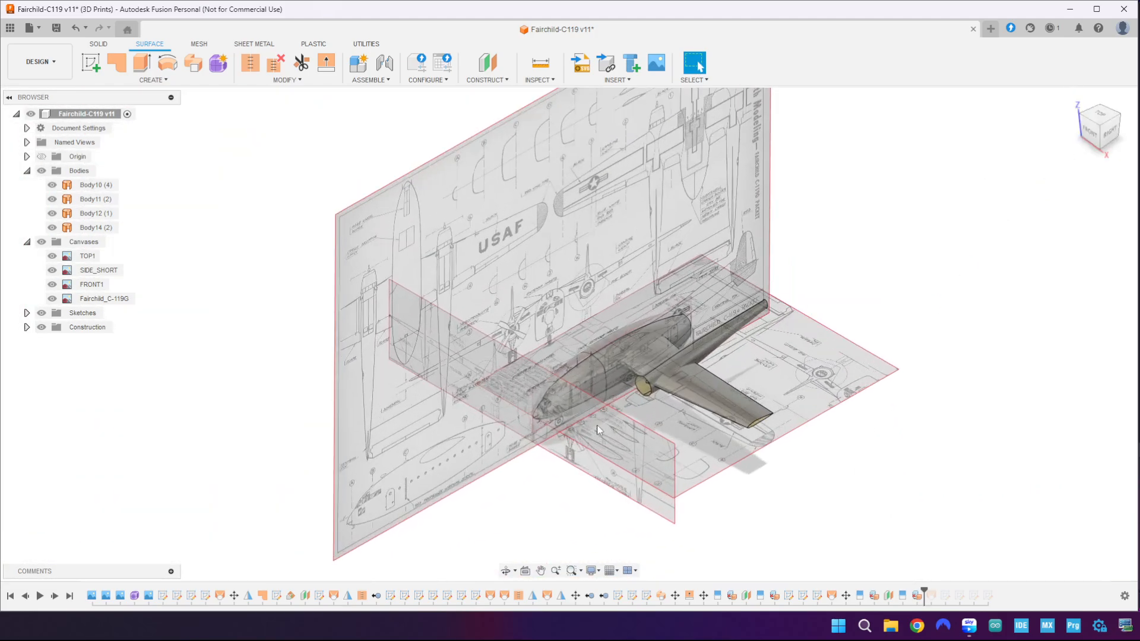
- Rename the fuselage body Body10 as Fuselage and the boom body Body11 as Engine_Cover
{"action": "middle_click_drag", "start_coordinate": [597, 429], "coordinate": [648, 384]}
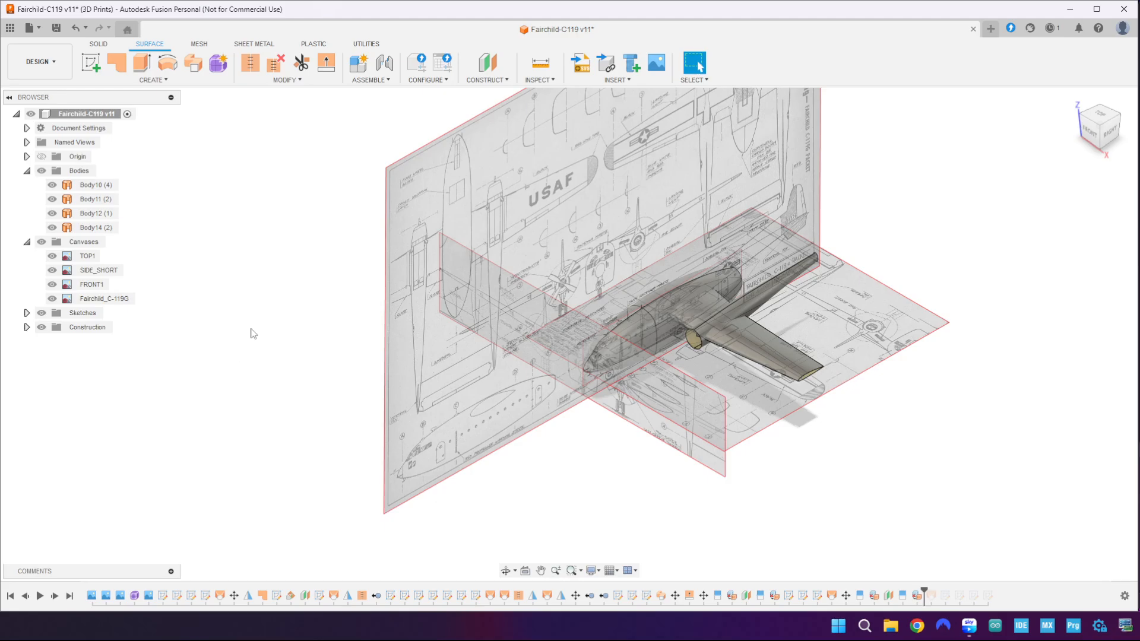
{"action": "left_click", "coordinate": [98, 187]}
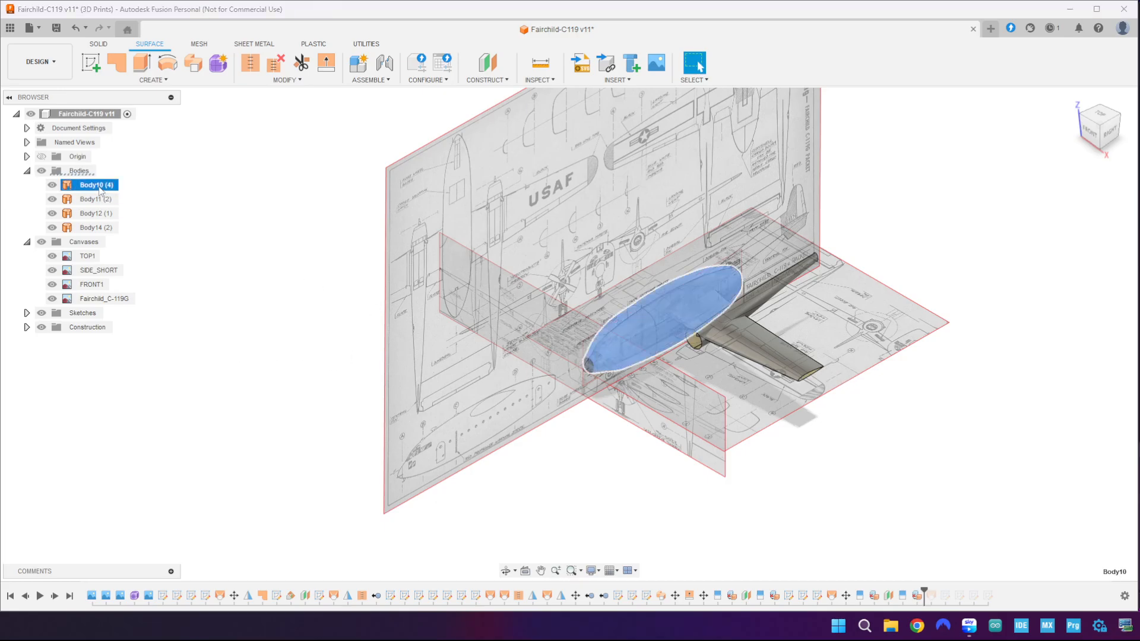
{"action": "double_click", "coordinate": [97, 186]}
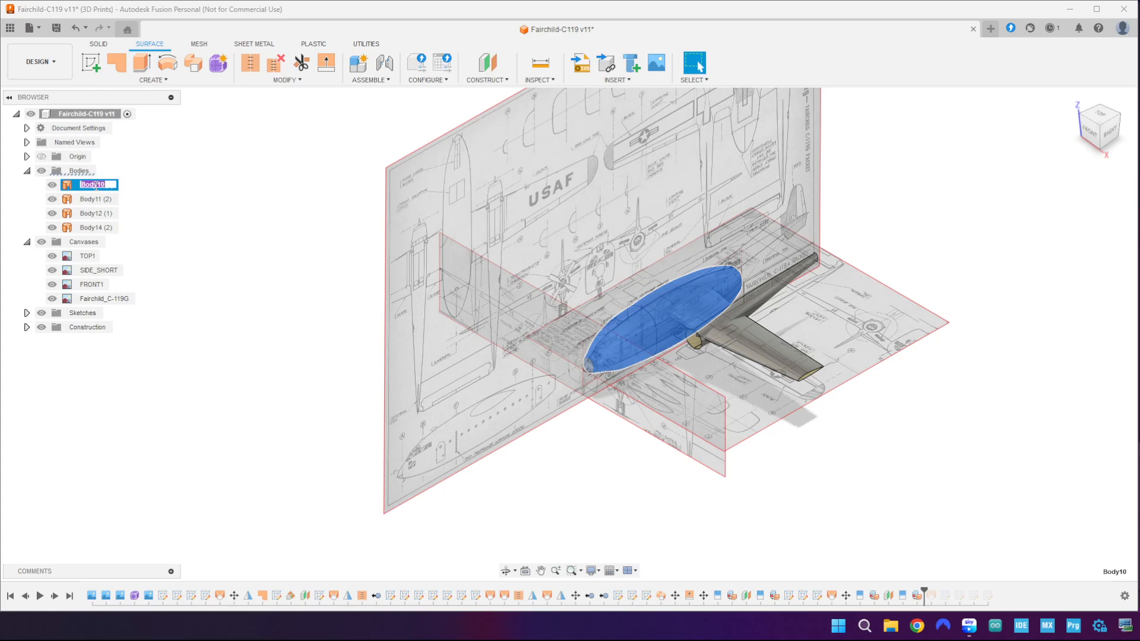
{"action": "type", "text": "Fuselage"}
{"action": "key", "text": "Return"}
{"action": "double_click", "coordinate": [89, 200]}
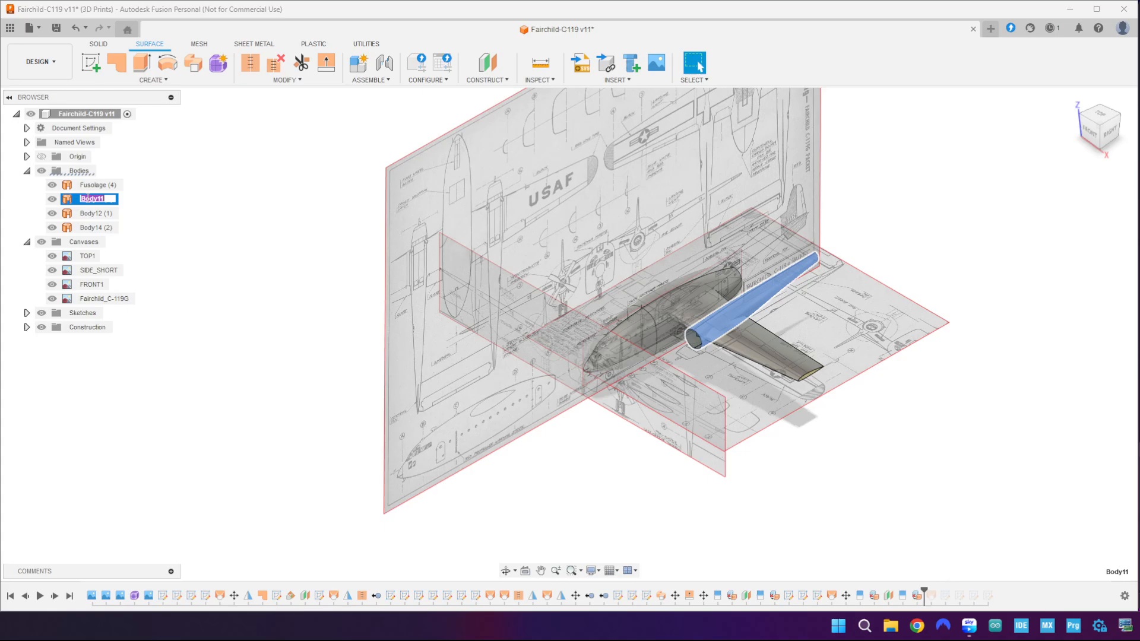
{"action": "type", "text": "Engine_Cover"}
{"action": "key", "text": "Return"}
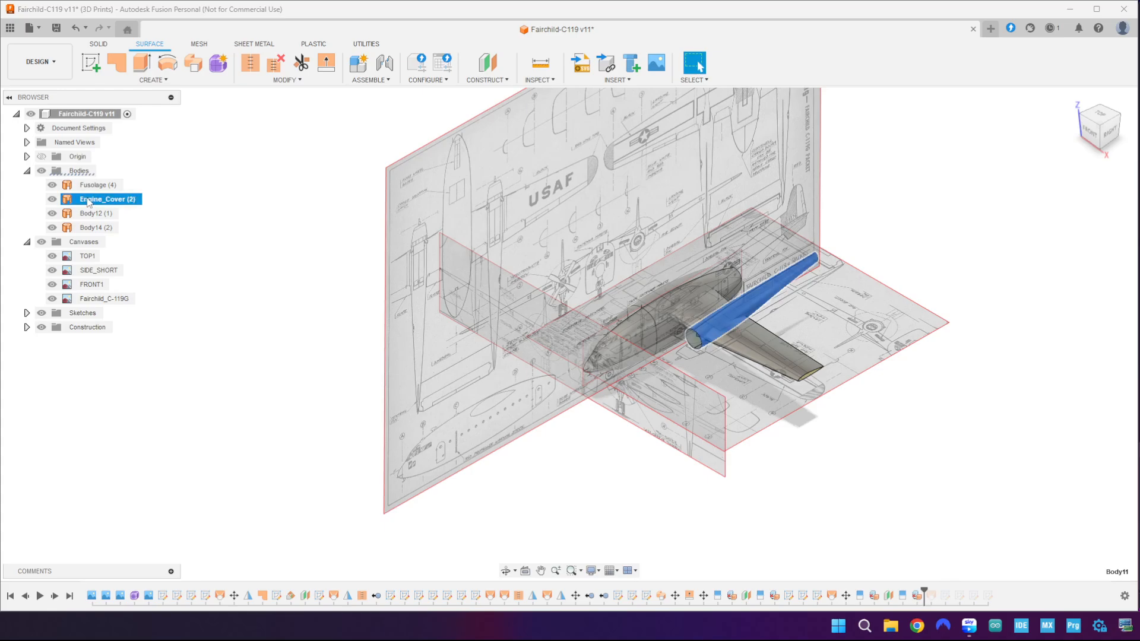
- Rename the inboard wing body Body12 as Inner_Wing and the outboard wing body Body14 as Outer_Wing
{"action": "left_click", "coordinate": [98, 213]}
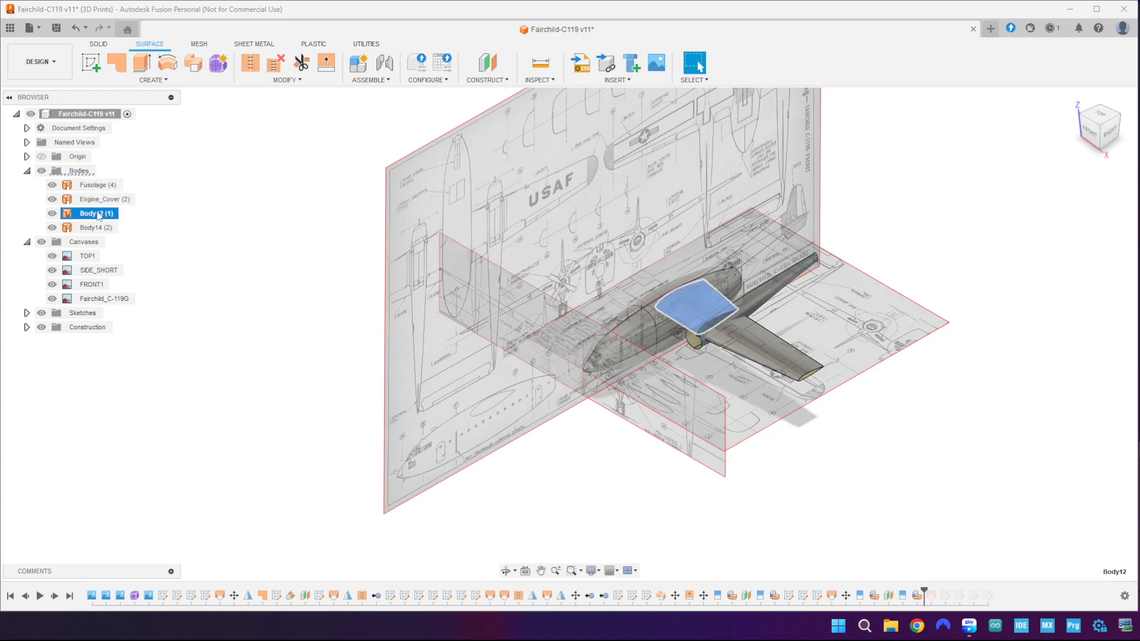
{"action": "double_click", "coordinate": [99, 214]}
{"action": "type", "text": "Inner"}
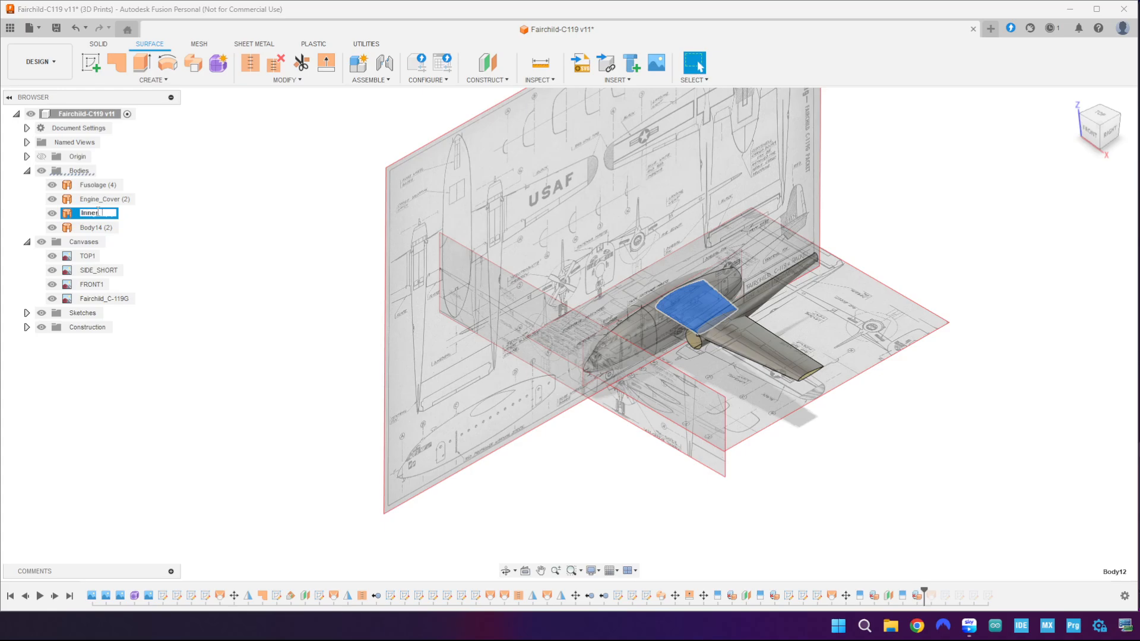
{"action": "type", "text": " Wing"}
{"action": "key", "text": "Return"}
{"action": "left_click", "coordinate": [92, 228]}
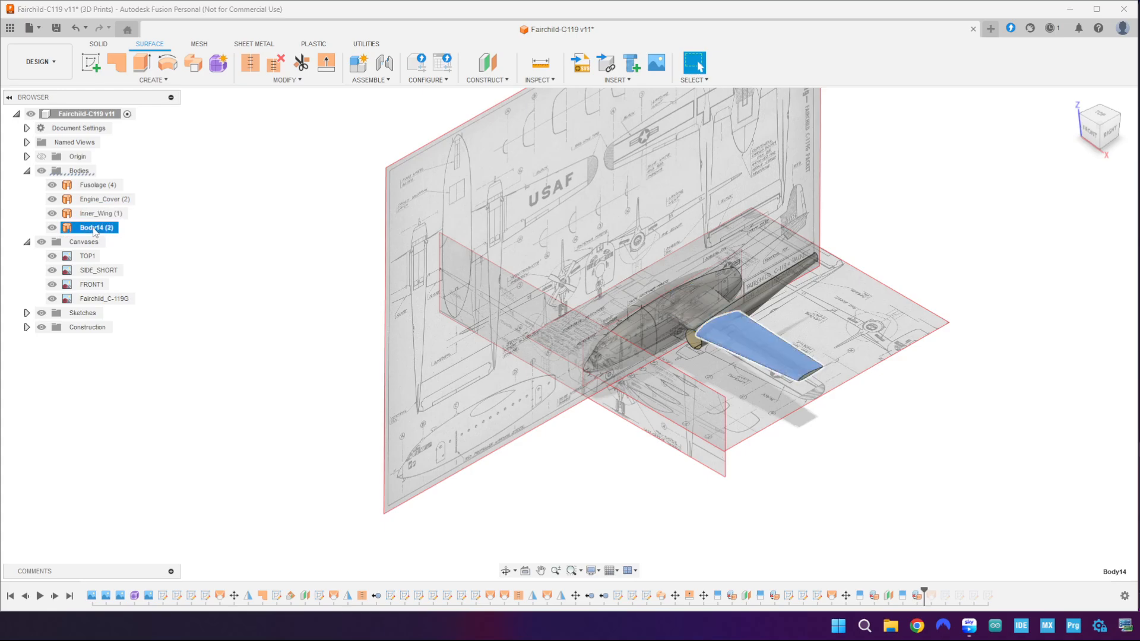
{"action": "double_click", "coordinate": [94, 229]}
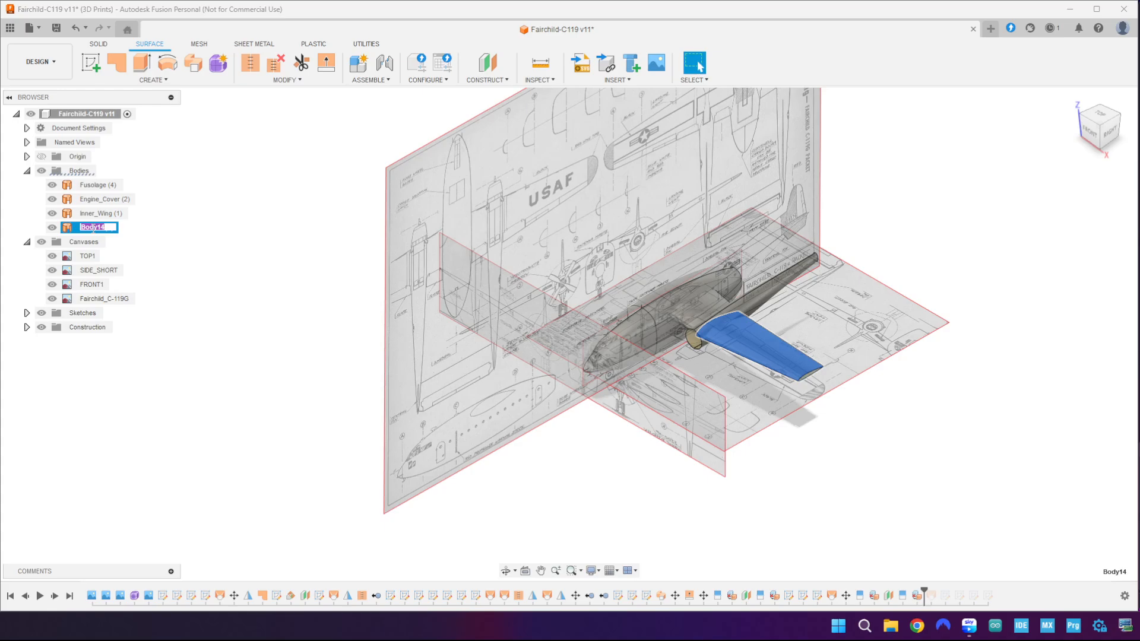
{"action": "type", "text": "Outer_Wing"}
{"action": "key", "text": "Return"}
{"action": "left_click", "coordinate": [251, 368]}
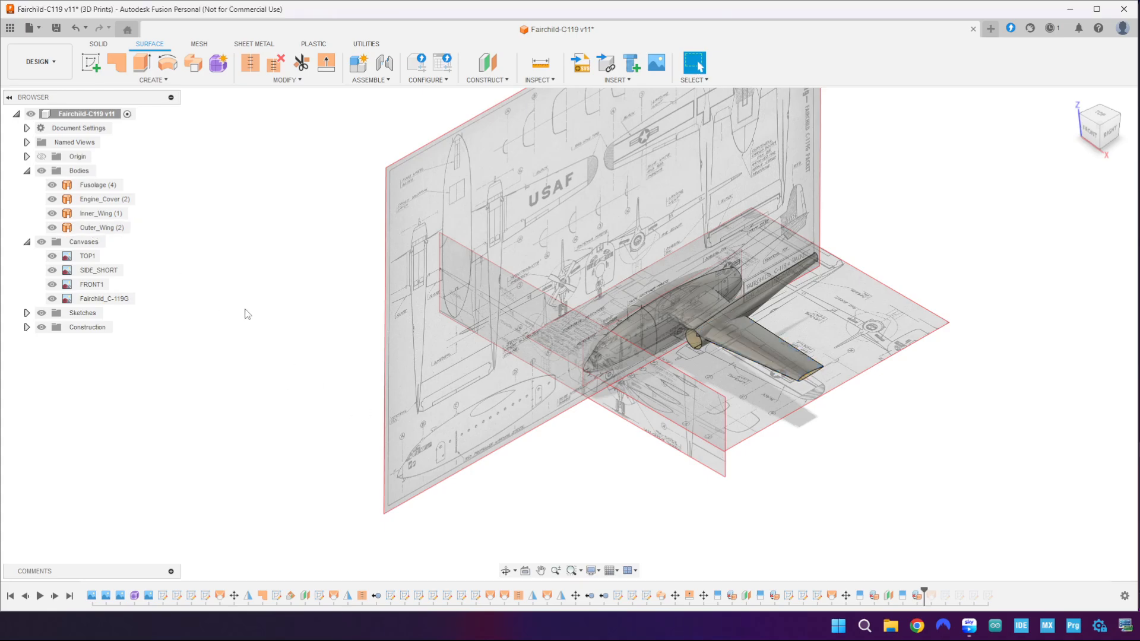
- Restore the home view and save the design with the version description User Saved
{"action": "left_click", "coordinate": [27, 241]}
{"action": "left_click", "coordinate": [27, 242]}
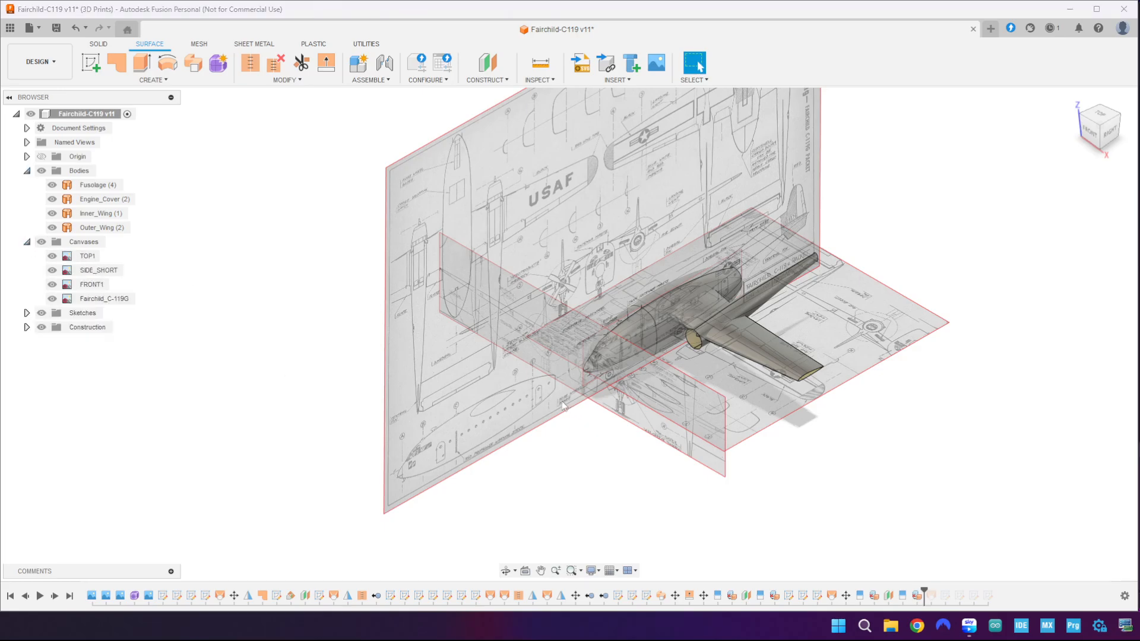
{"action": "left_click", "coordinate": [603, 361]}
{"action": "scroll", "coordinate": [604, 360], "scroll_direction": "up", "scroll_amount": 1}
{"action": "middle_click_drag", "start_coordinate": [603, 356], "coordinate": [565, 413]}
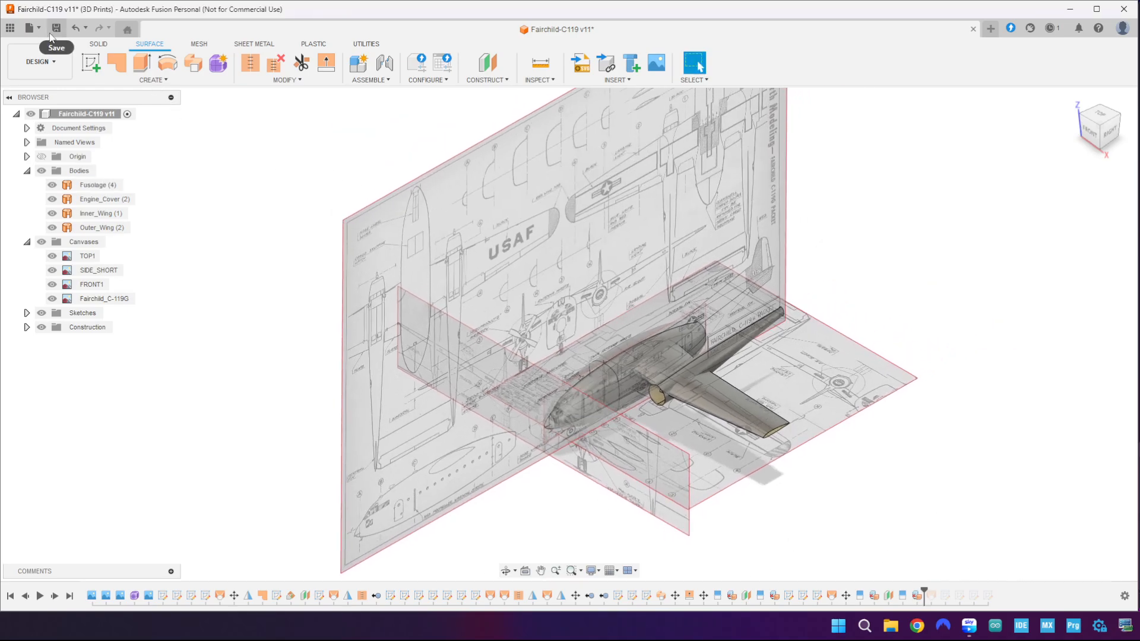
{"action": "left_click", "coordinate": [1074, 100]}
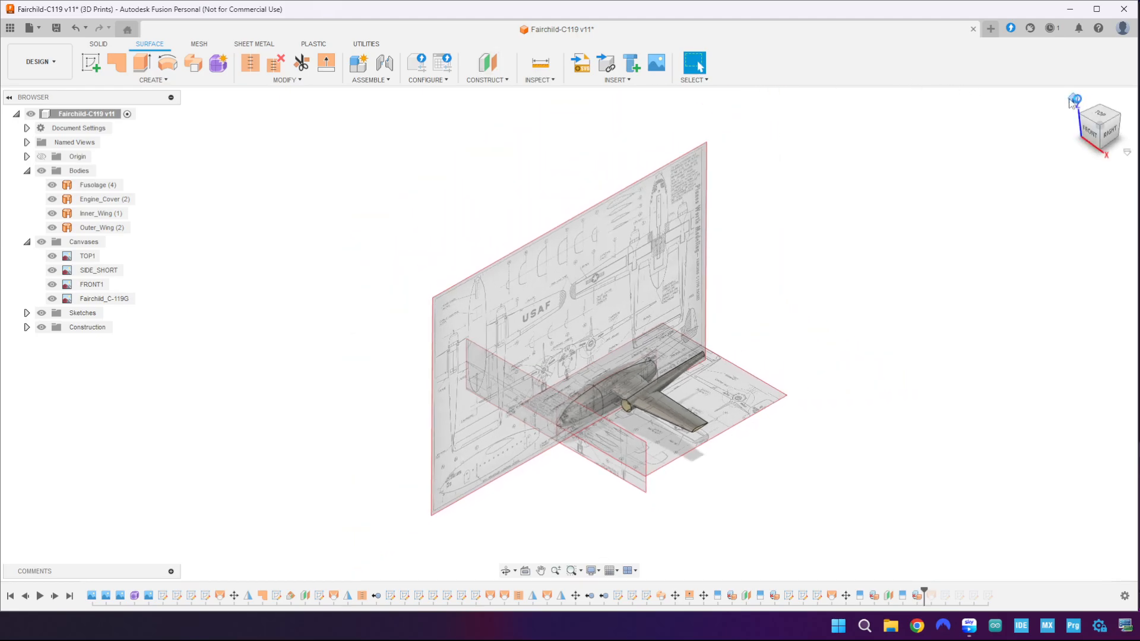
{"action": "left_click", "coordinate": [56, 28]}
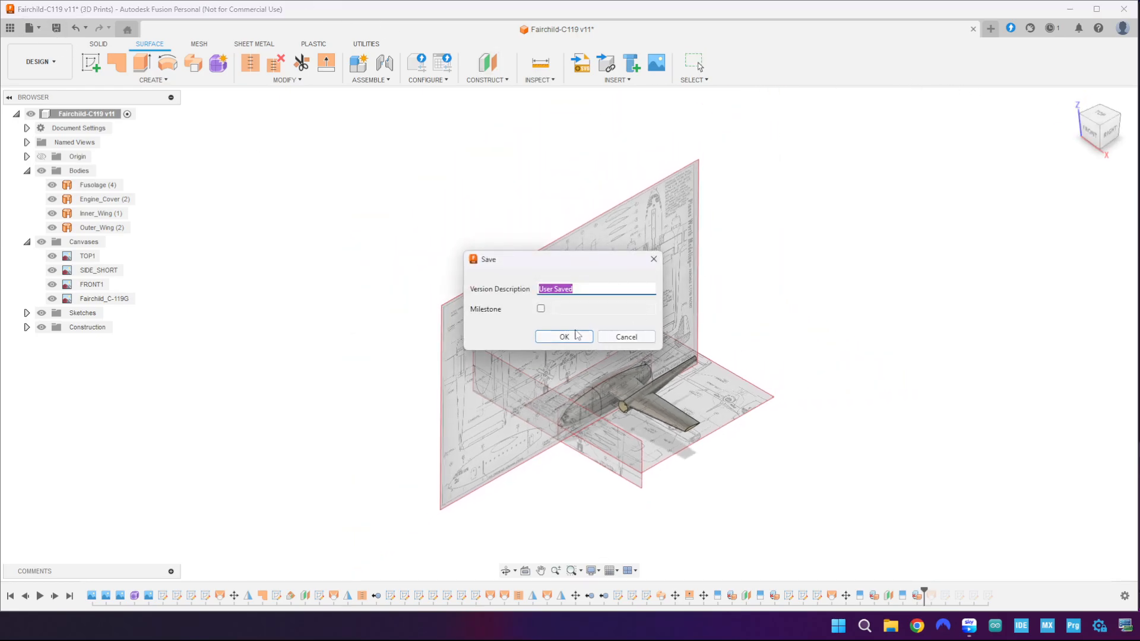
{"action": "key", "text": "Return"}
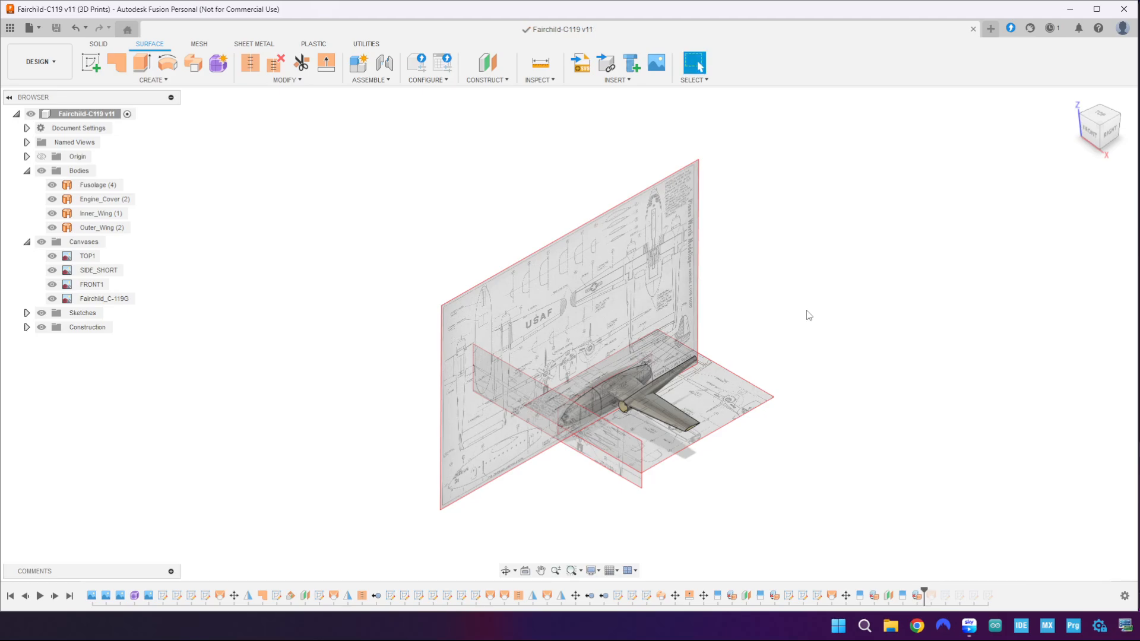